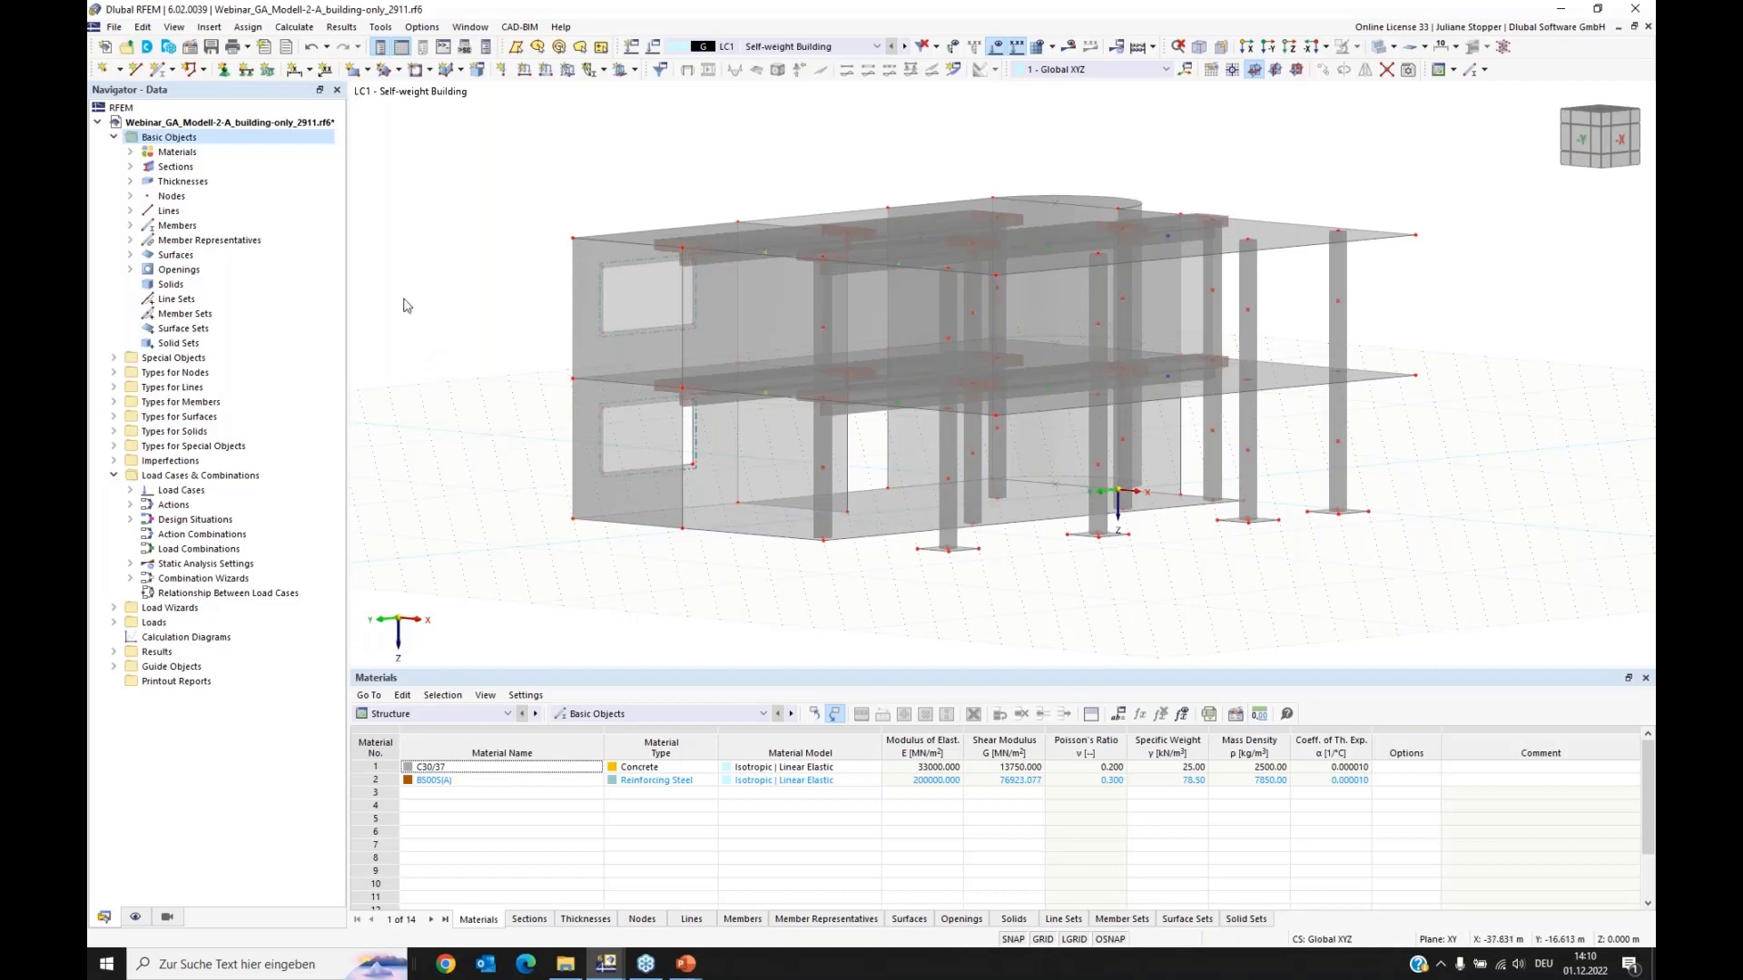
Step: Activate the Construction Stages Analysis (CSA) add-on in the model's base data
right_click(169, 137)
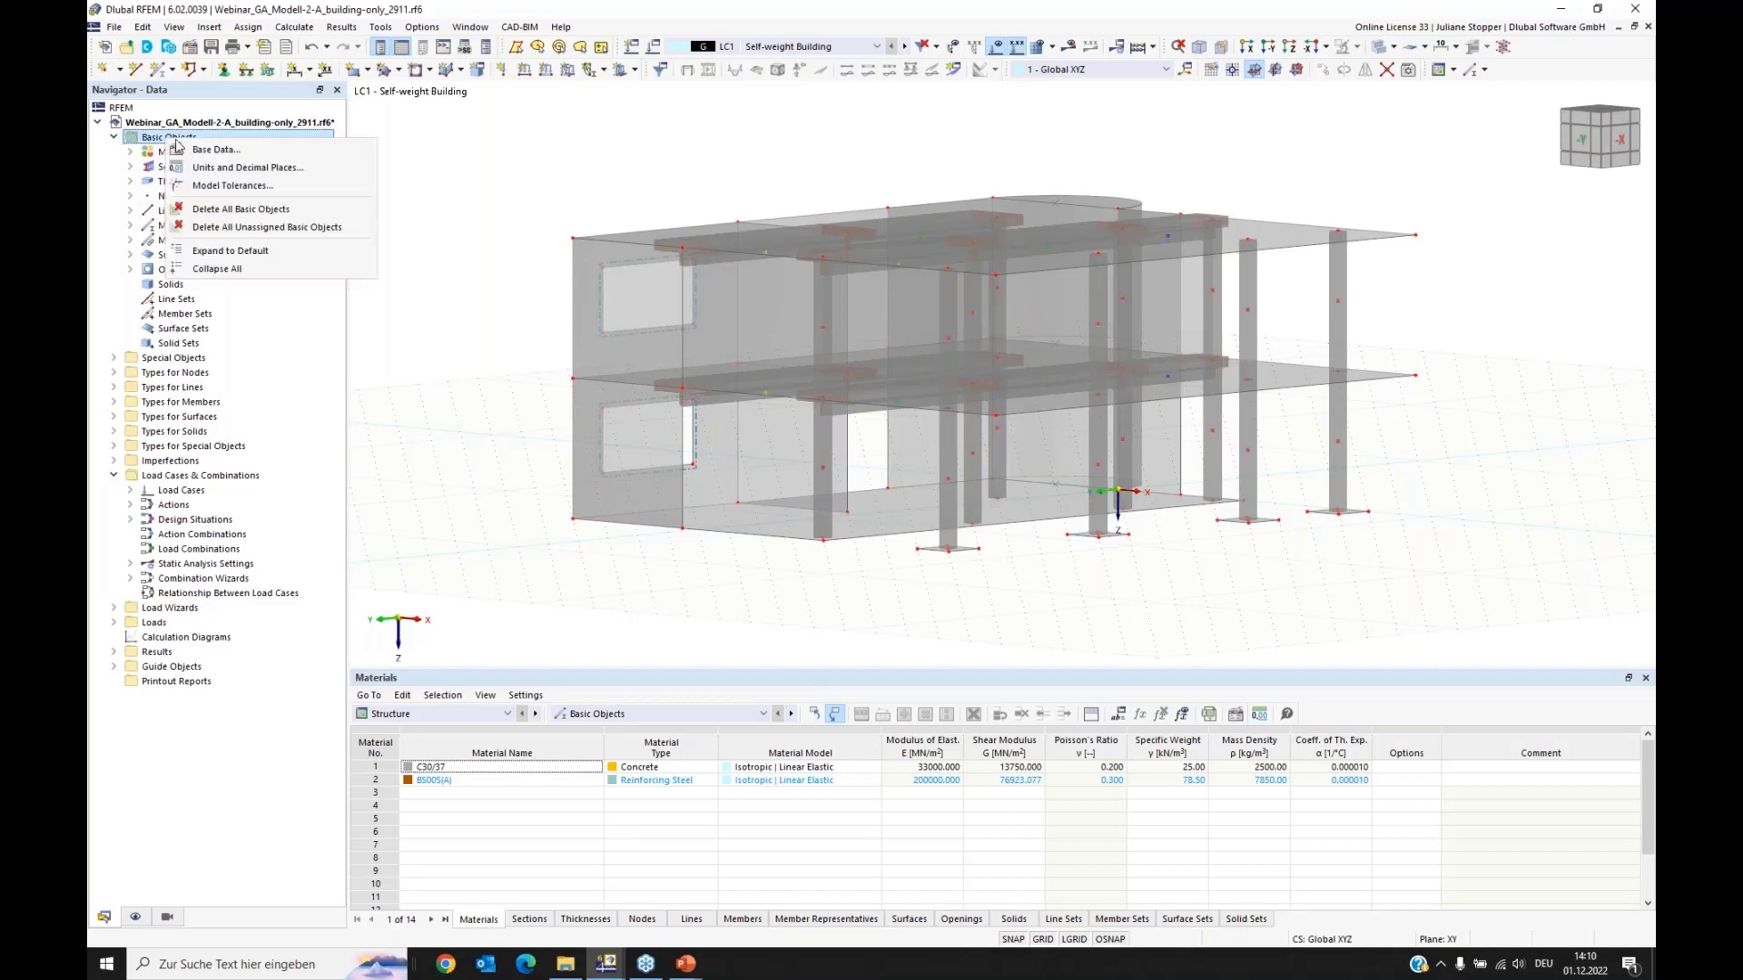
key(Escape)
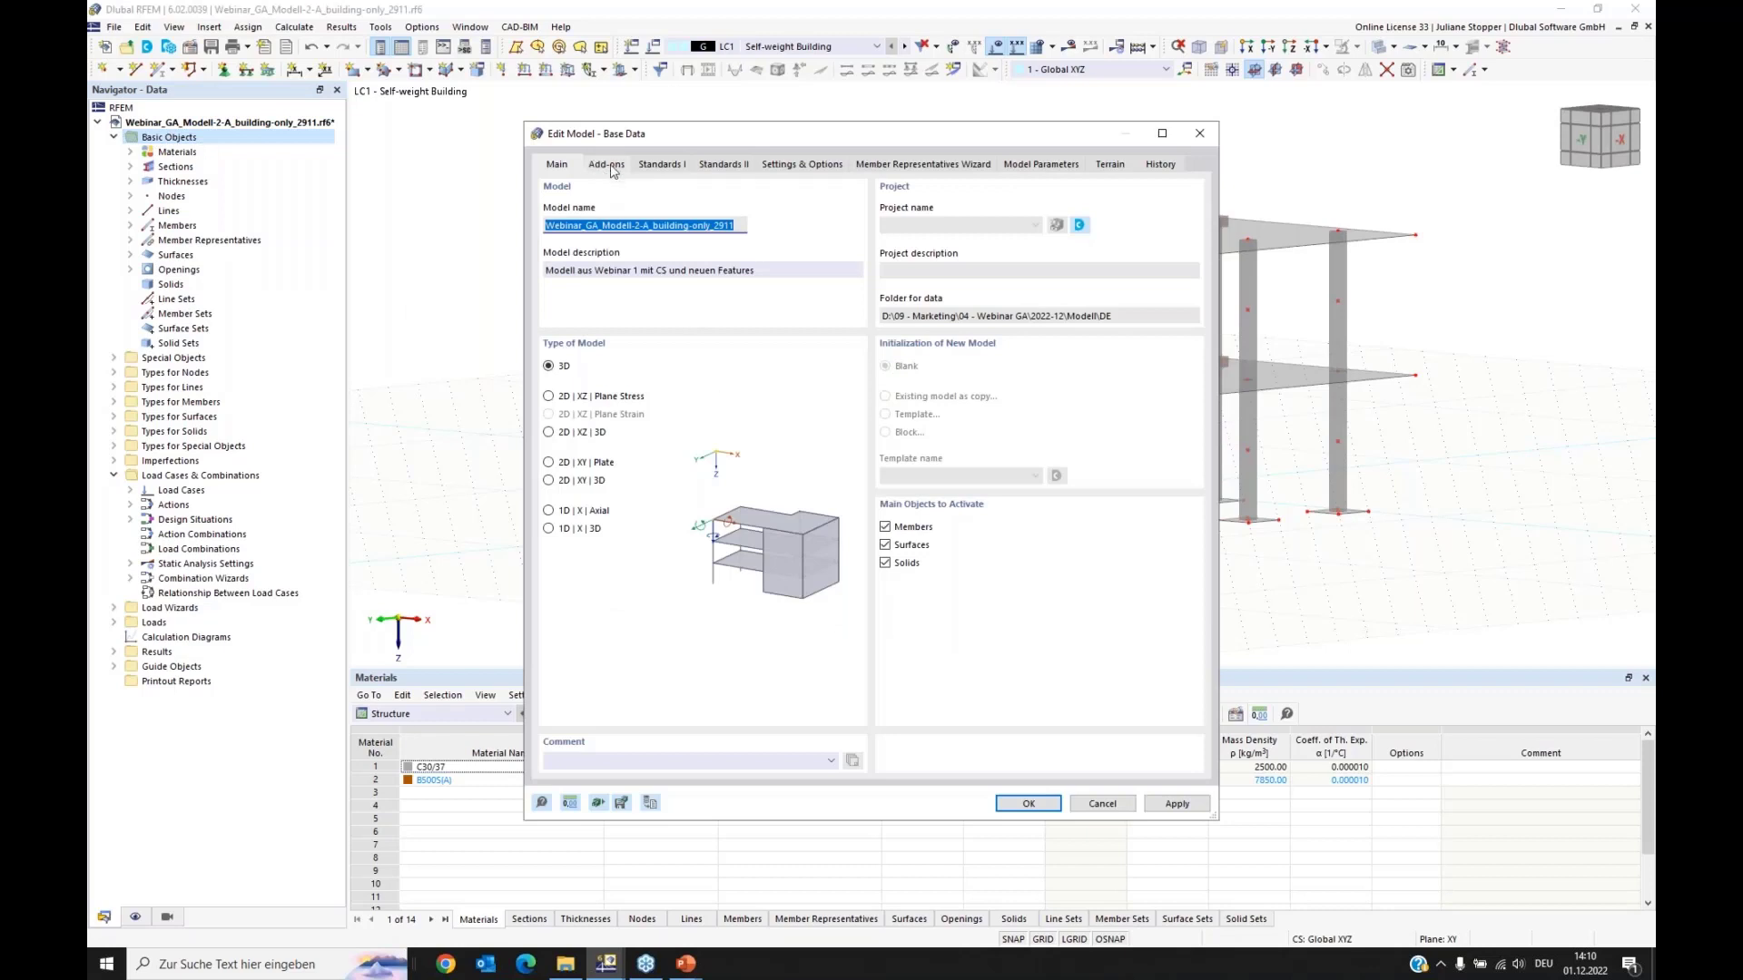
click(610, 167)
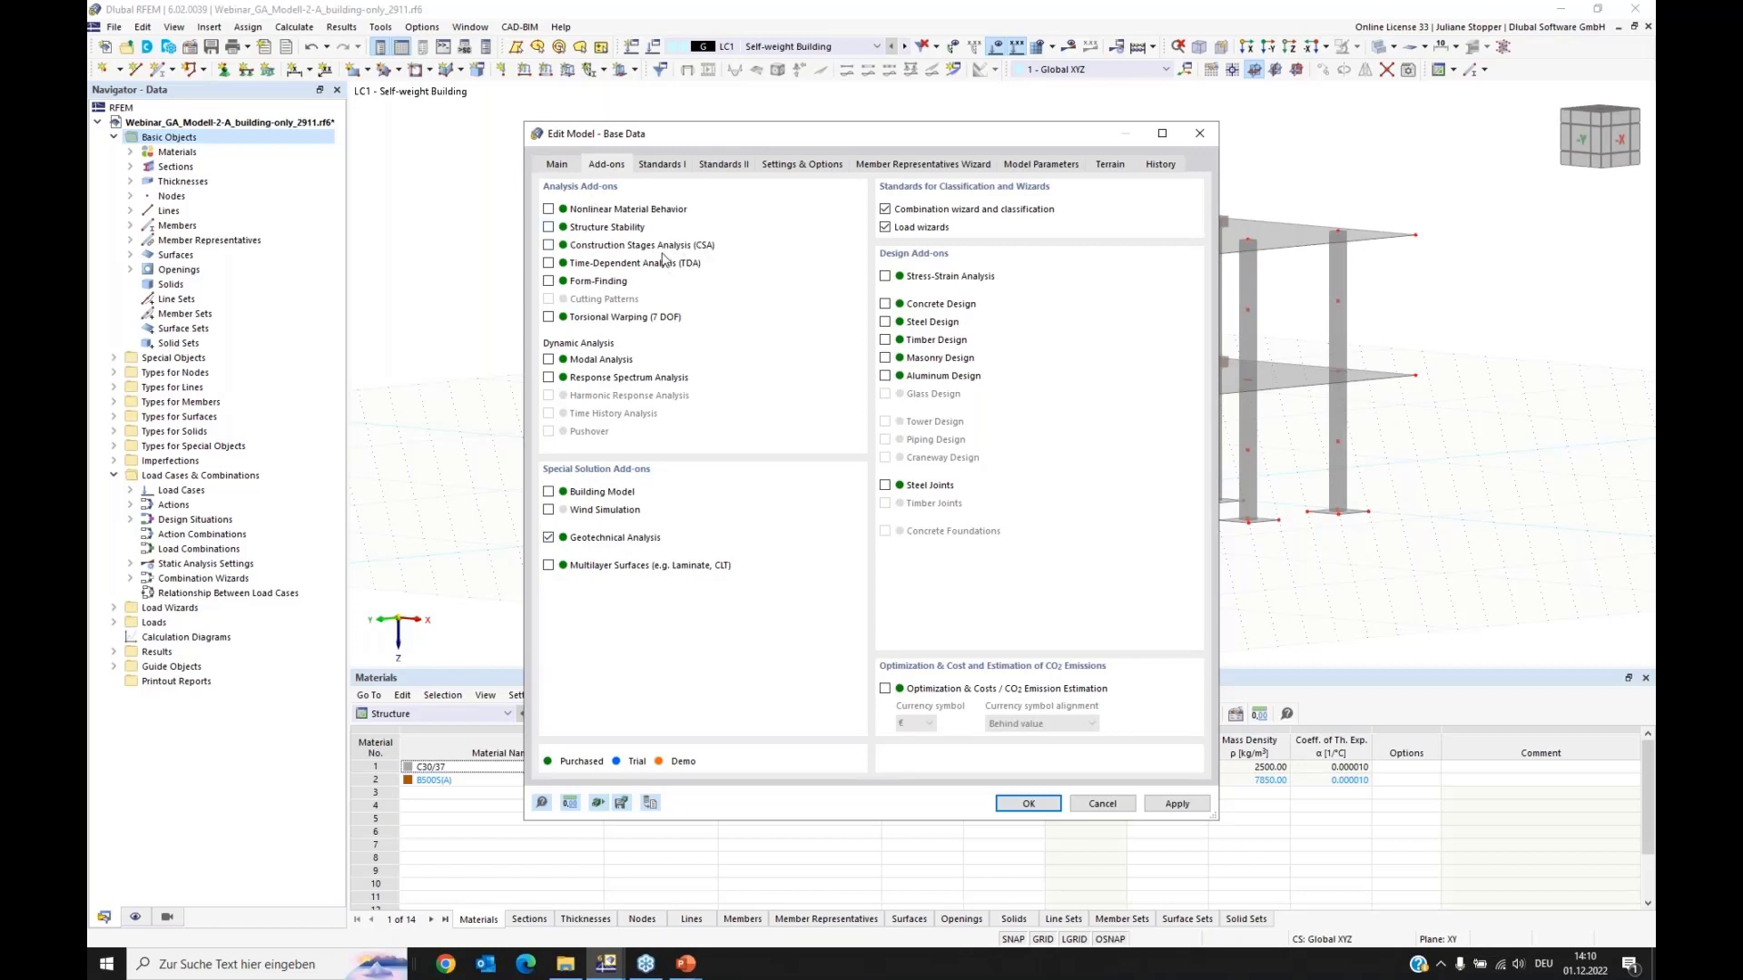
click(548, 245)
click(1024, 803)
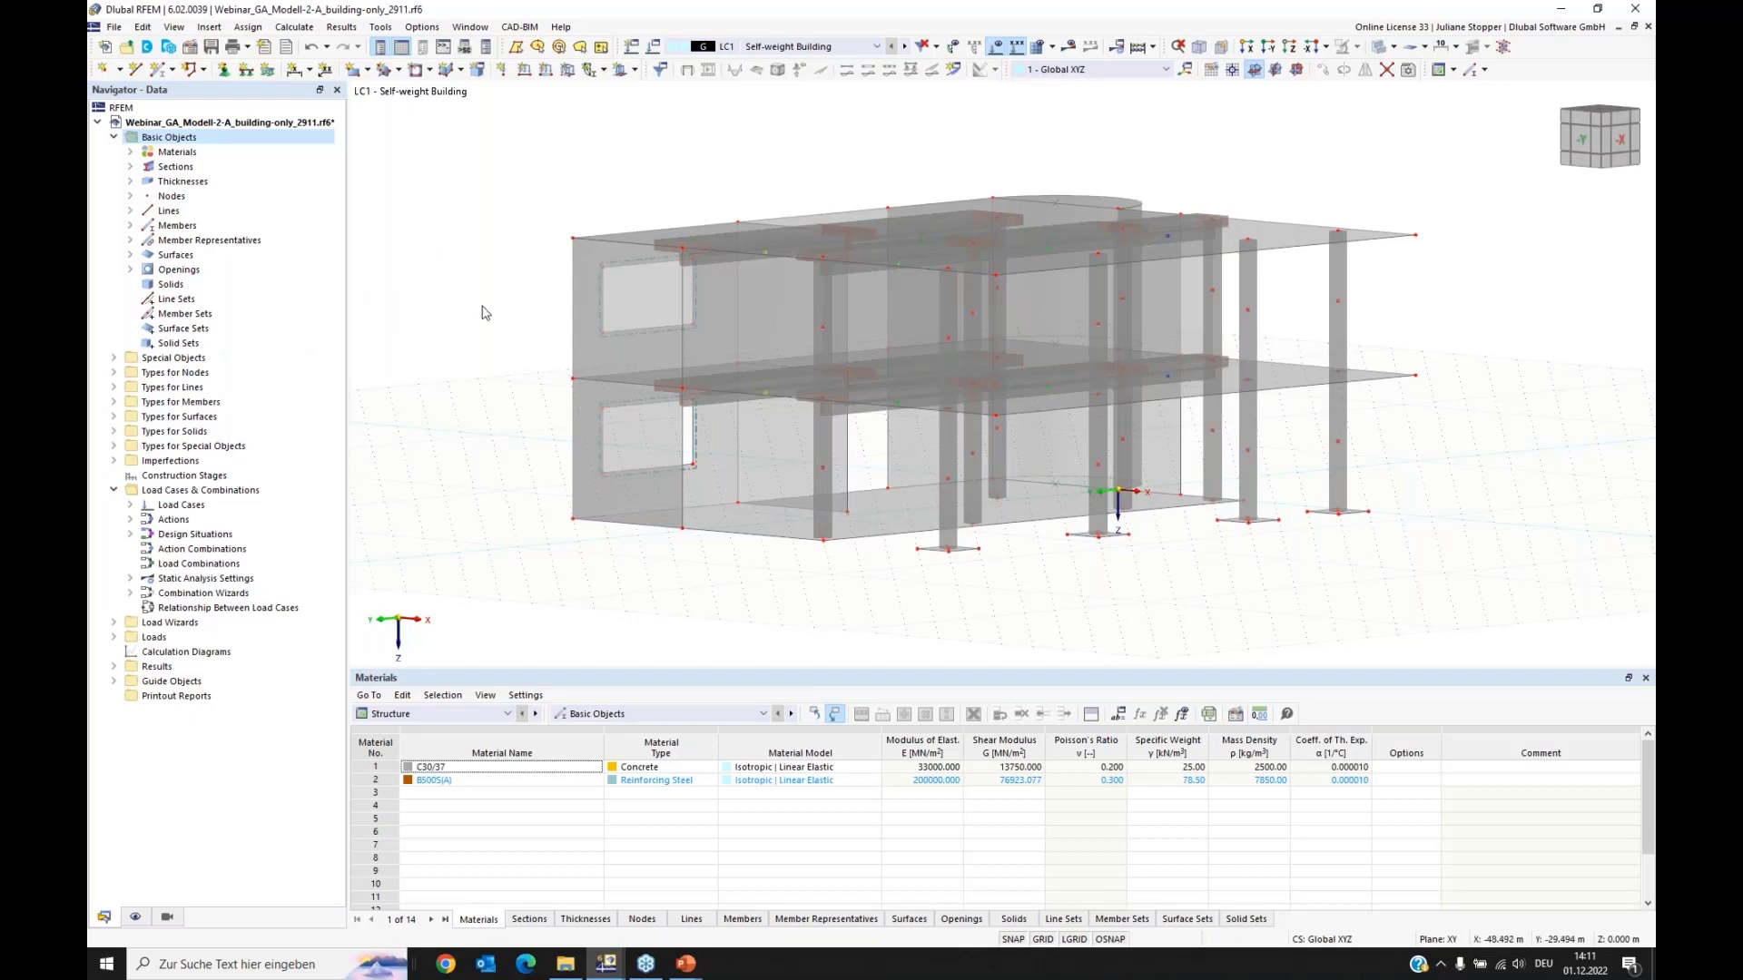
Step: Create a new material and name it "Fill, sandy"
ctrl+middle_drag(494, 397, 502, 405)
middle_drag(502, 405, 518, 365)
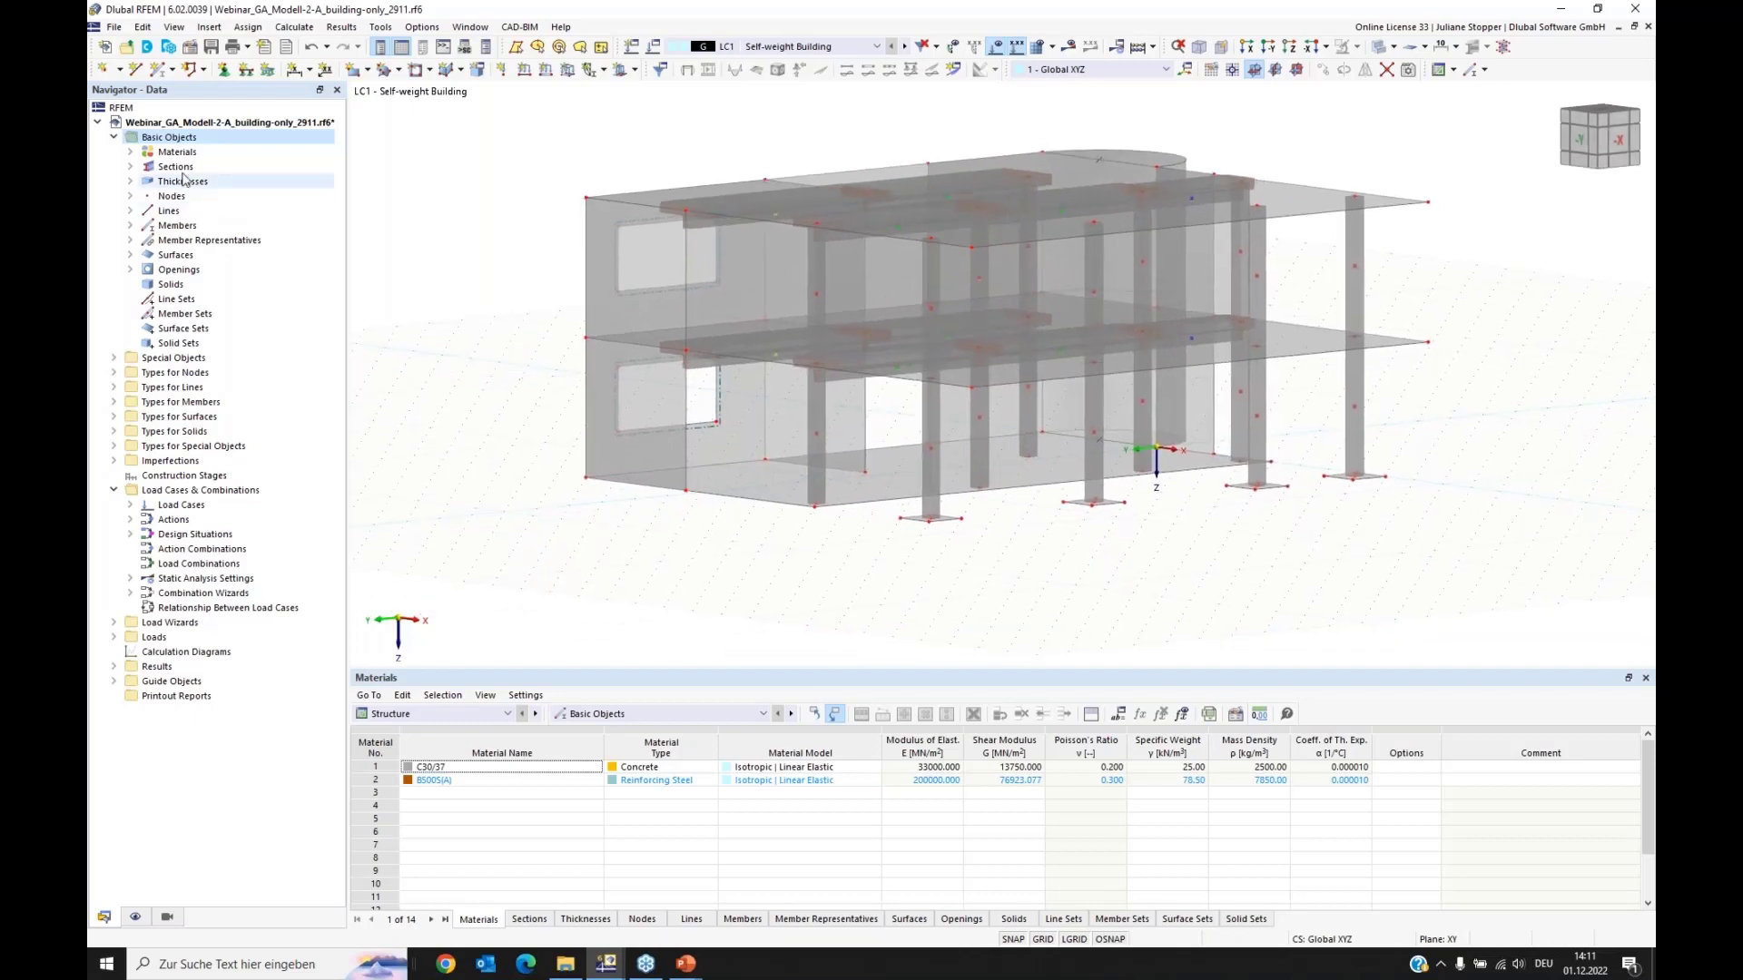
click(133, 154)
right_click(174, 153)
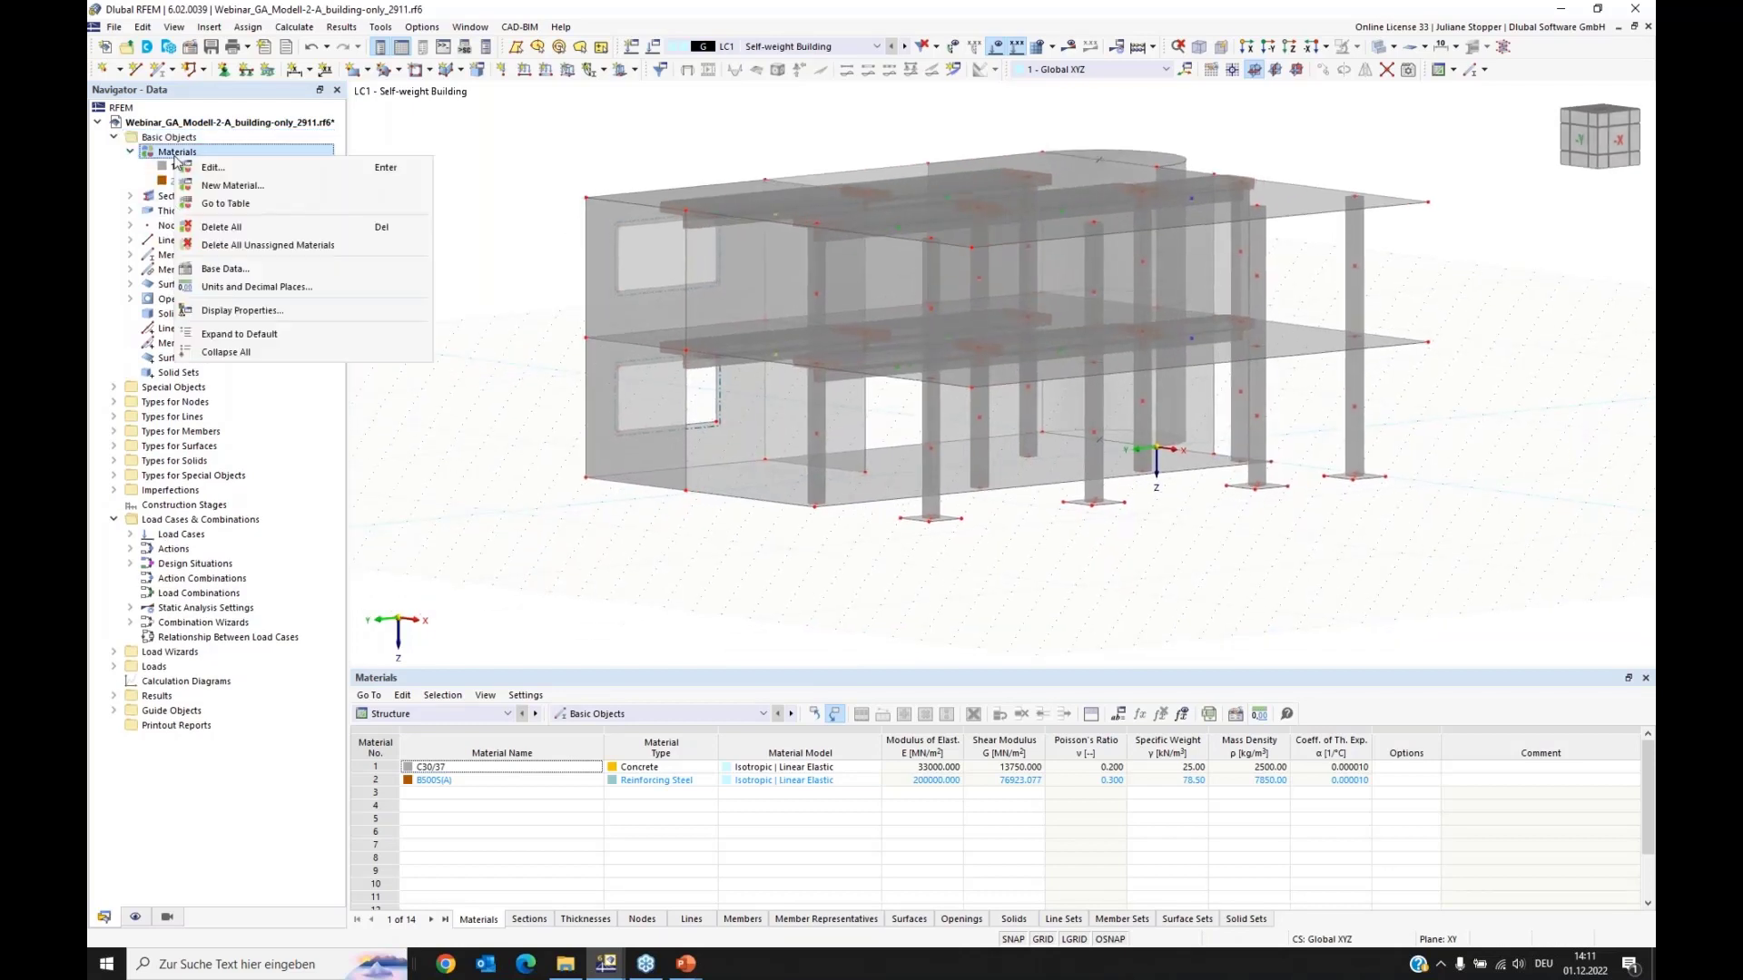
key(Escape)
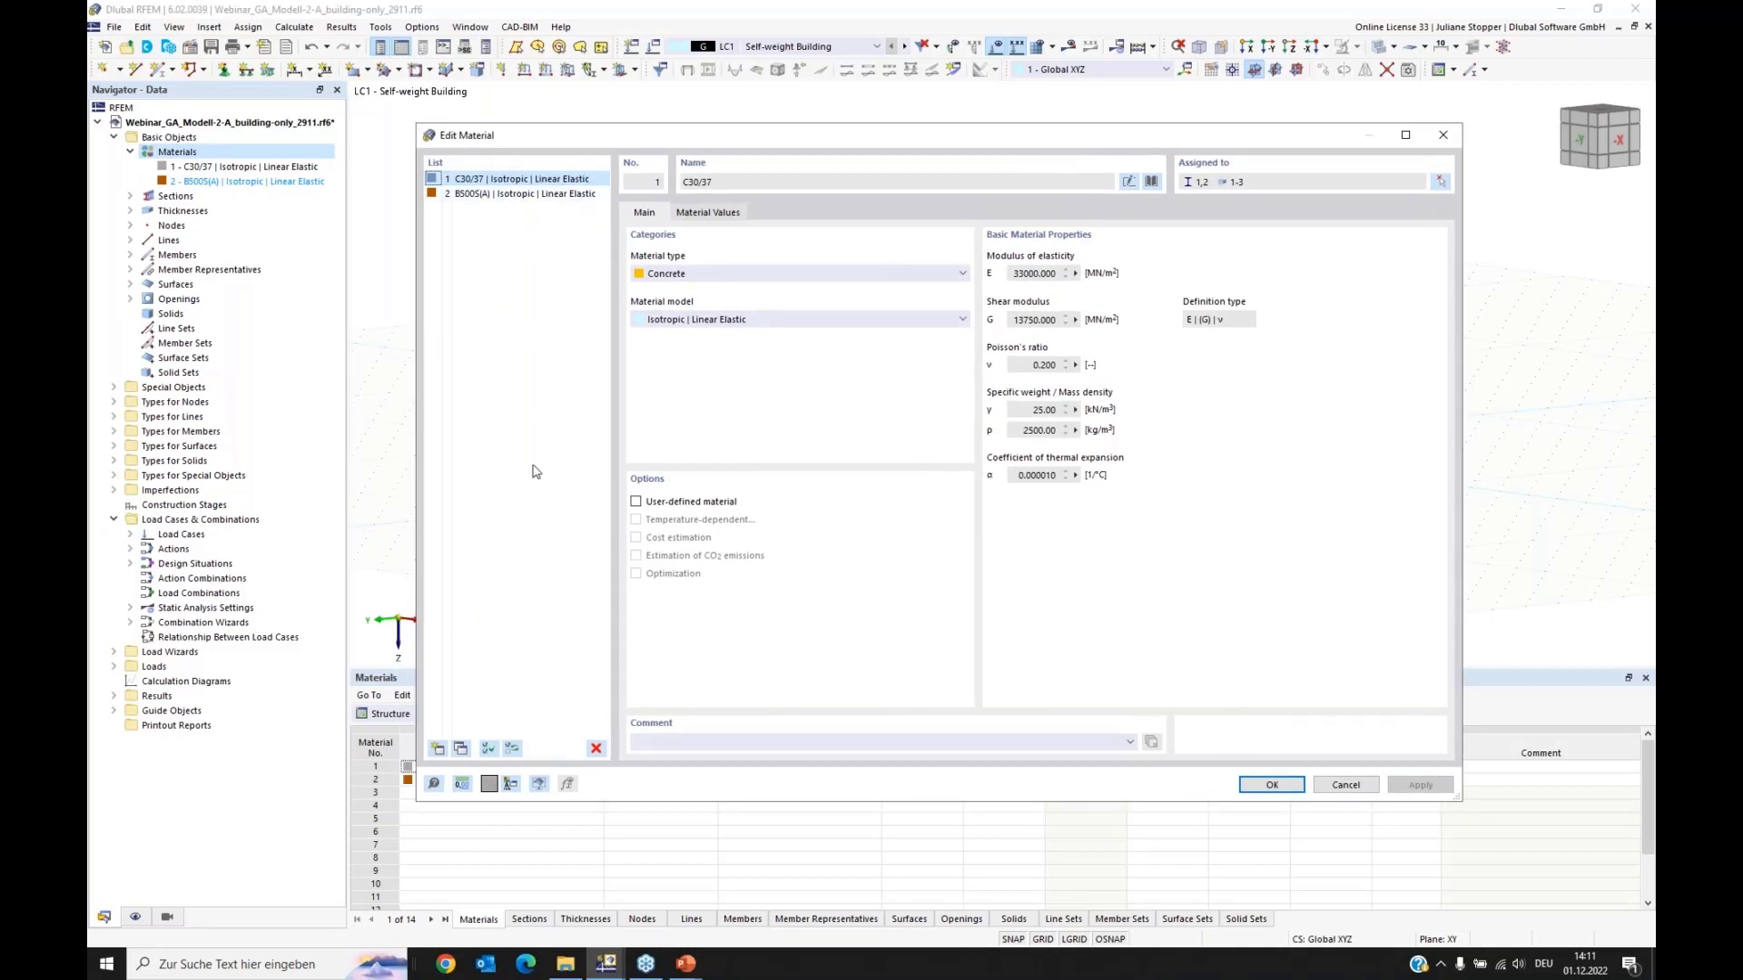
click(438, 749)
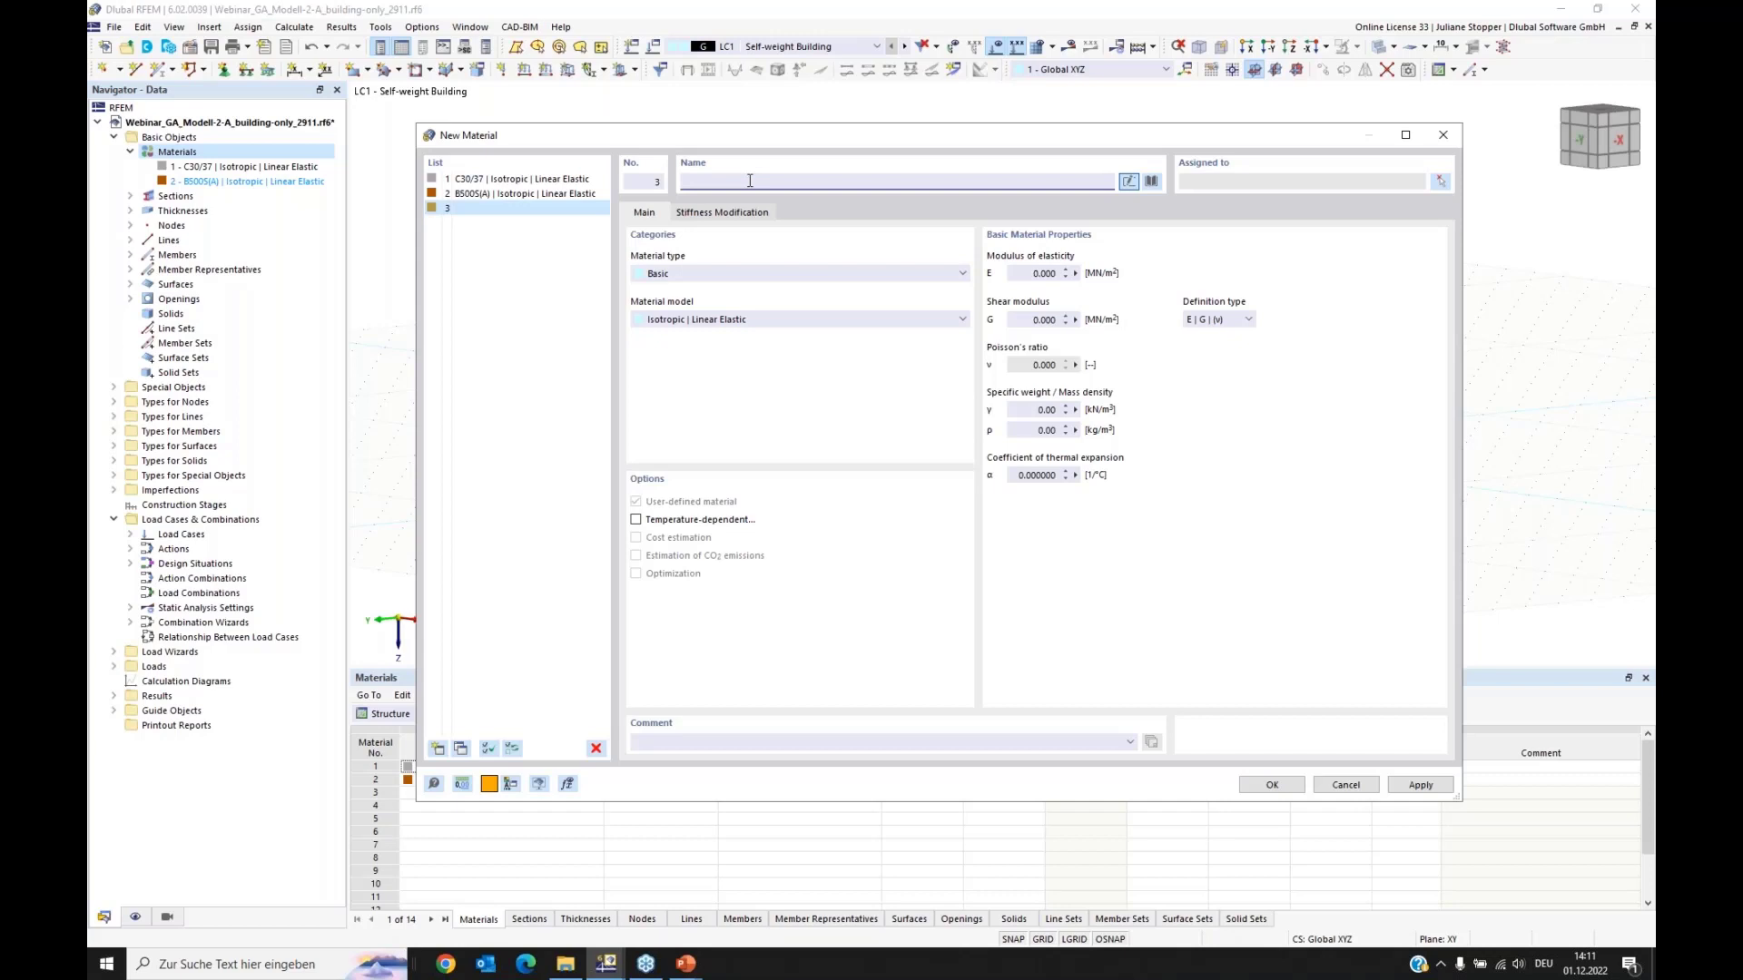
text(Fill, sandy)
click(544, 253)
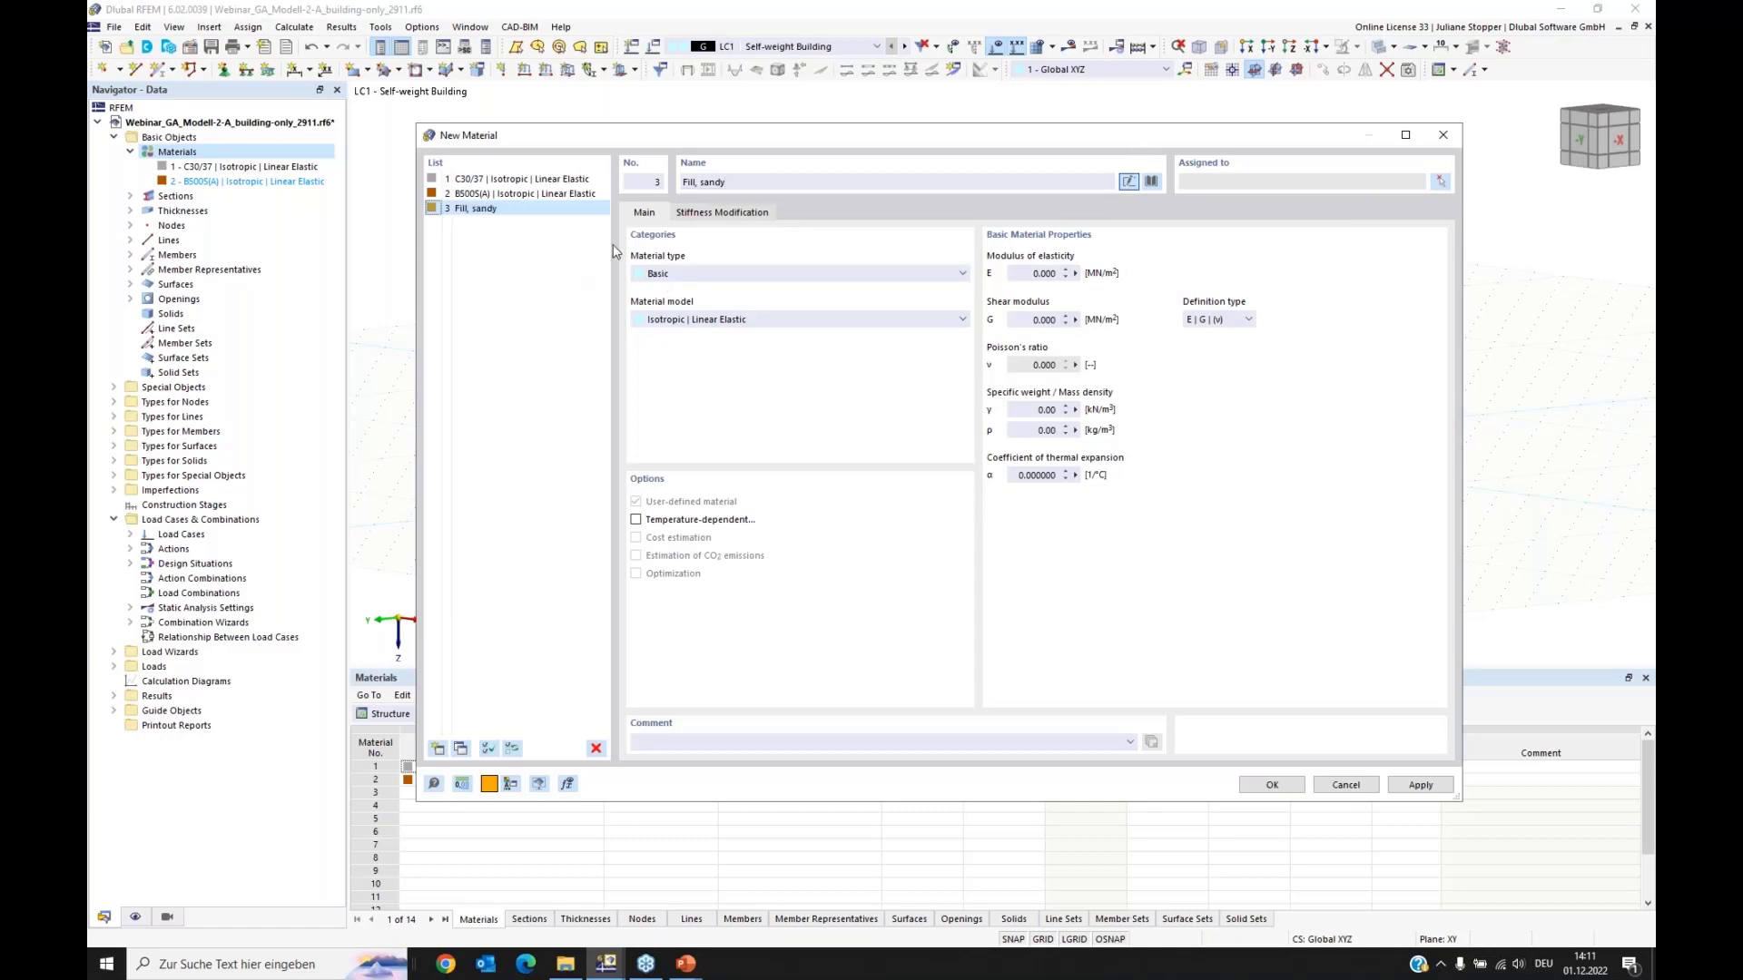
Step: Set the new material's type to Soil and its model to Isotropic | Soil | Nonlinear Elastic (Solids)
click(688, 275)
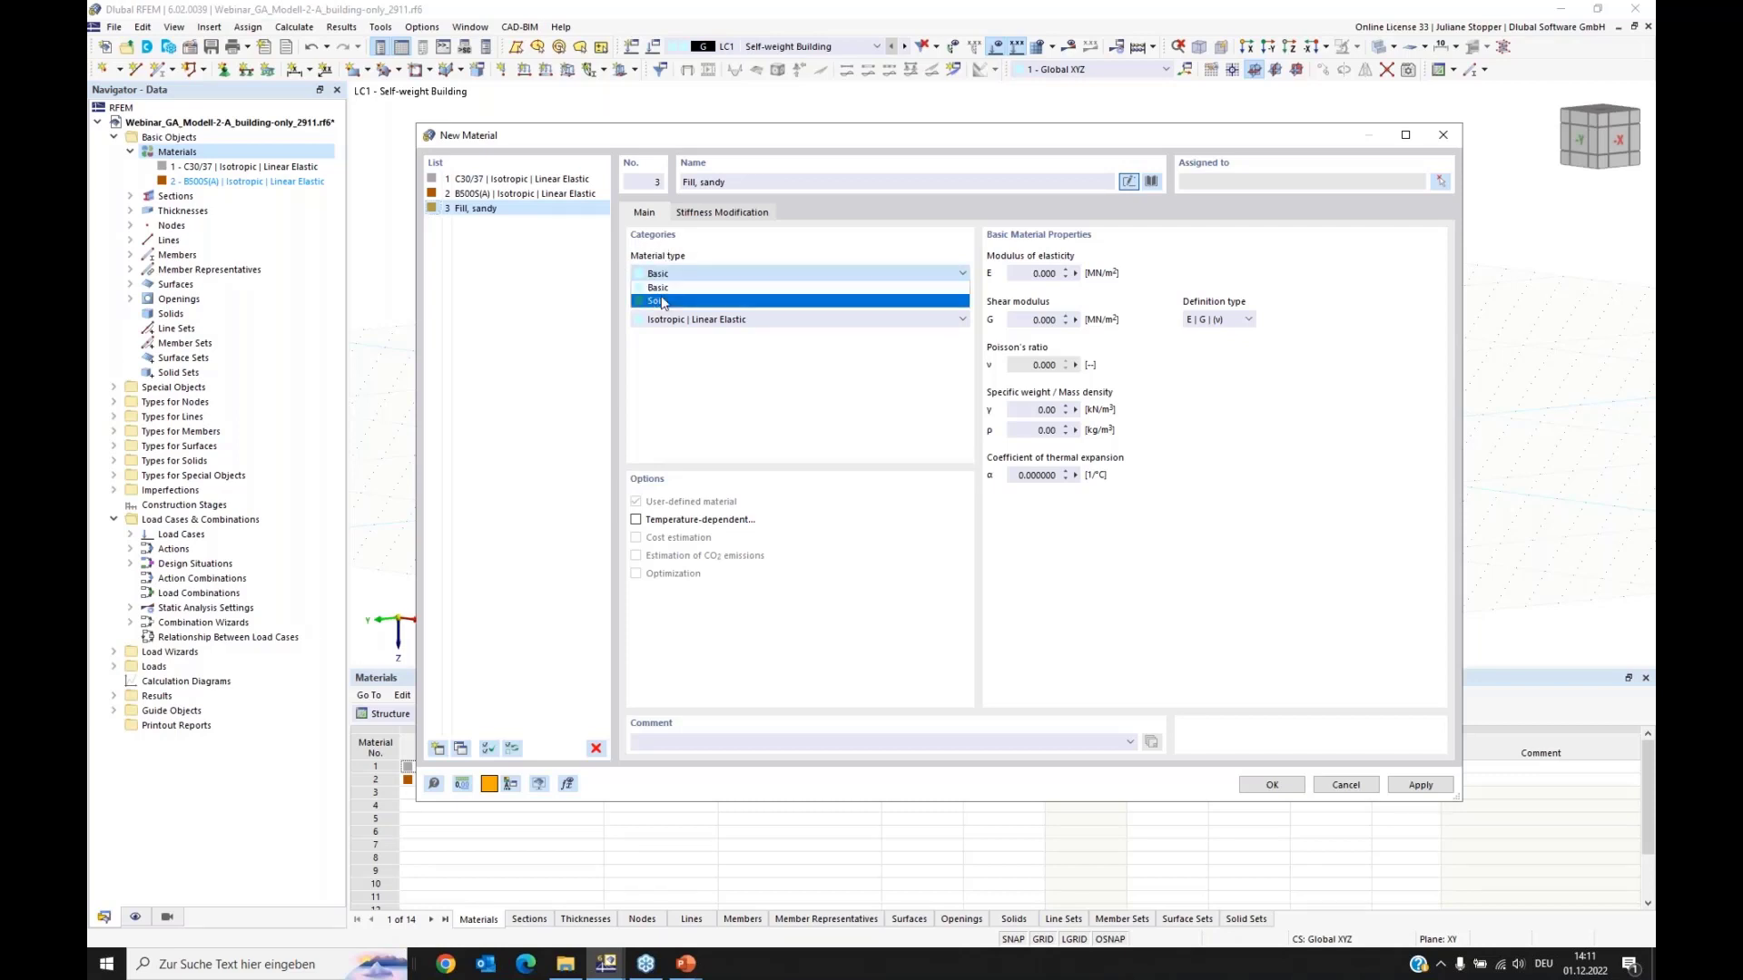
click(652, 303)
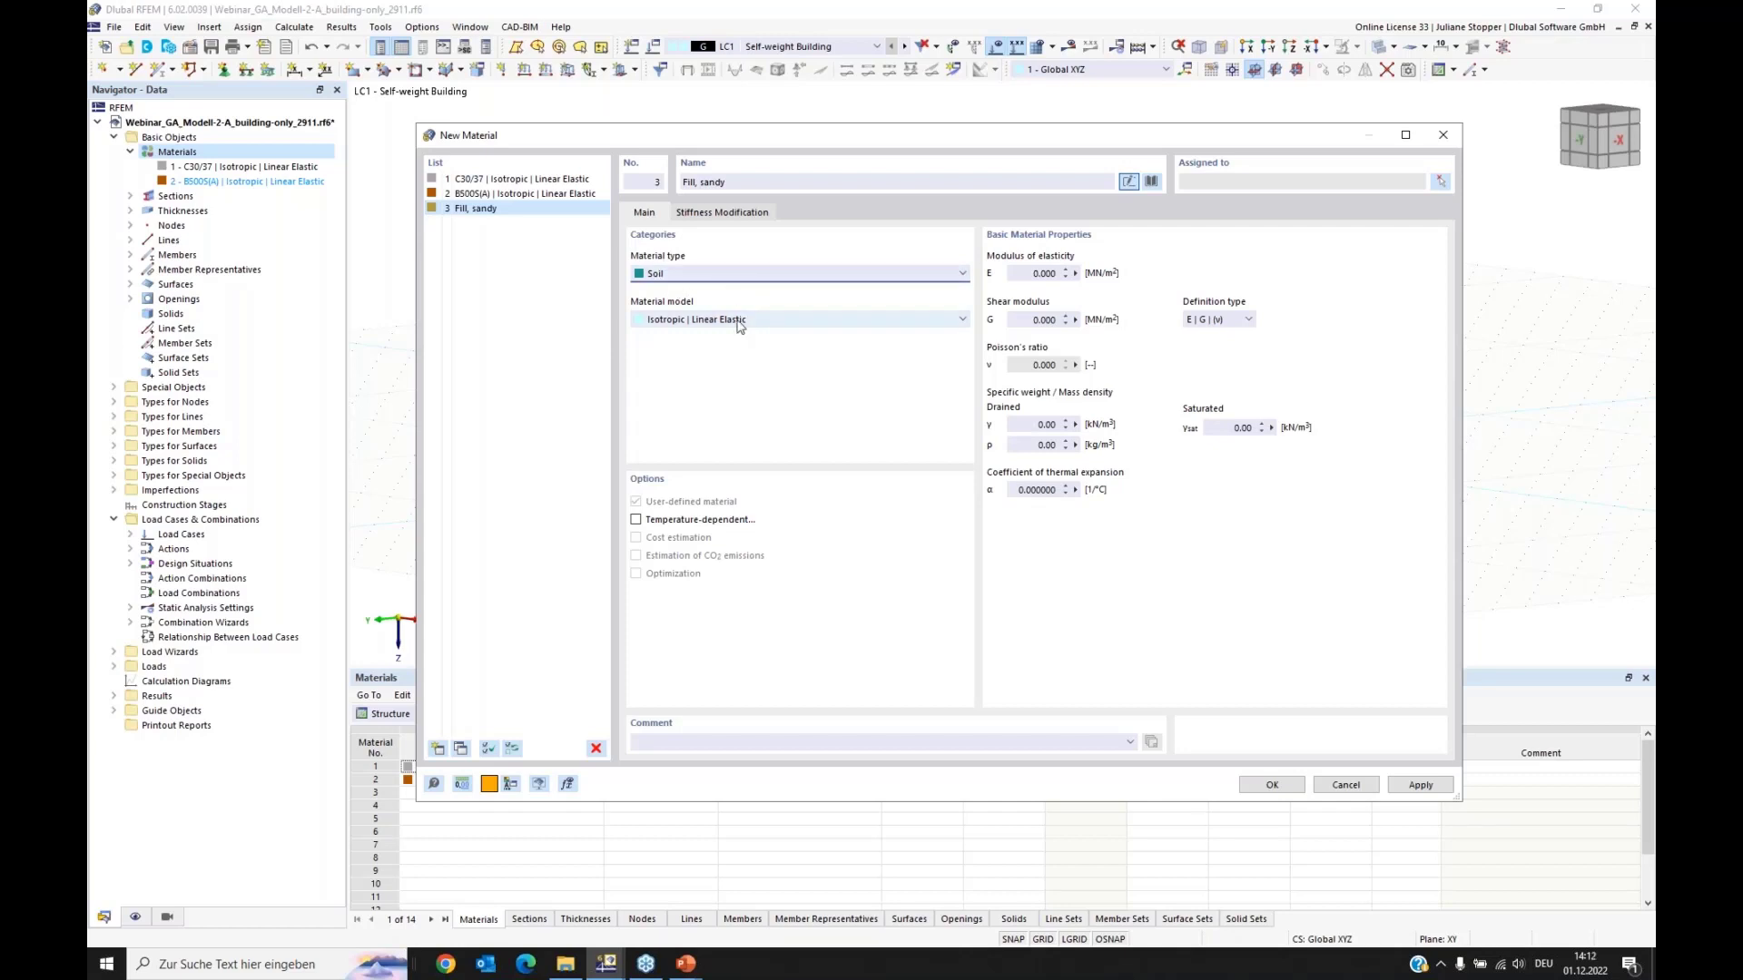
click(788, 321)
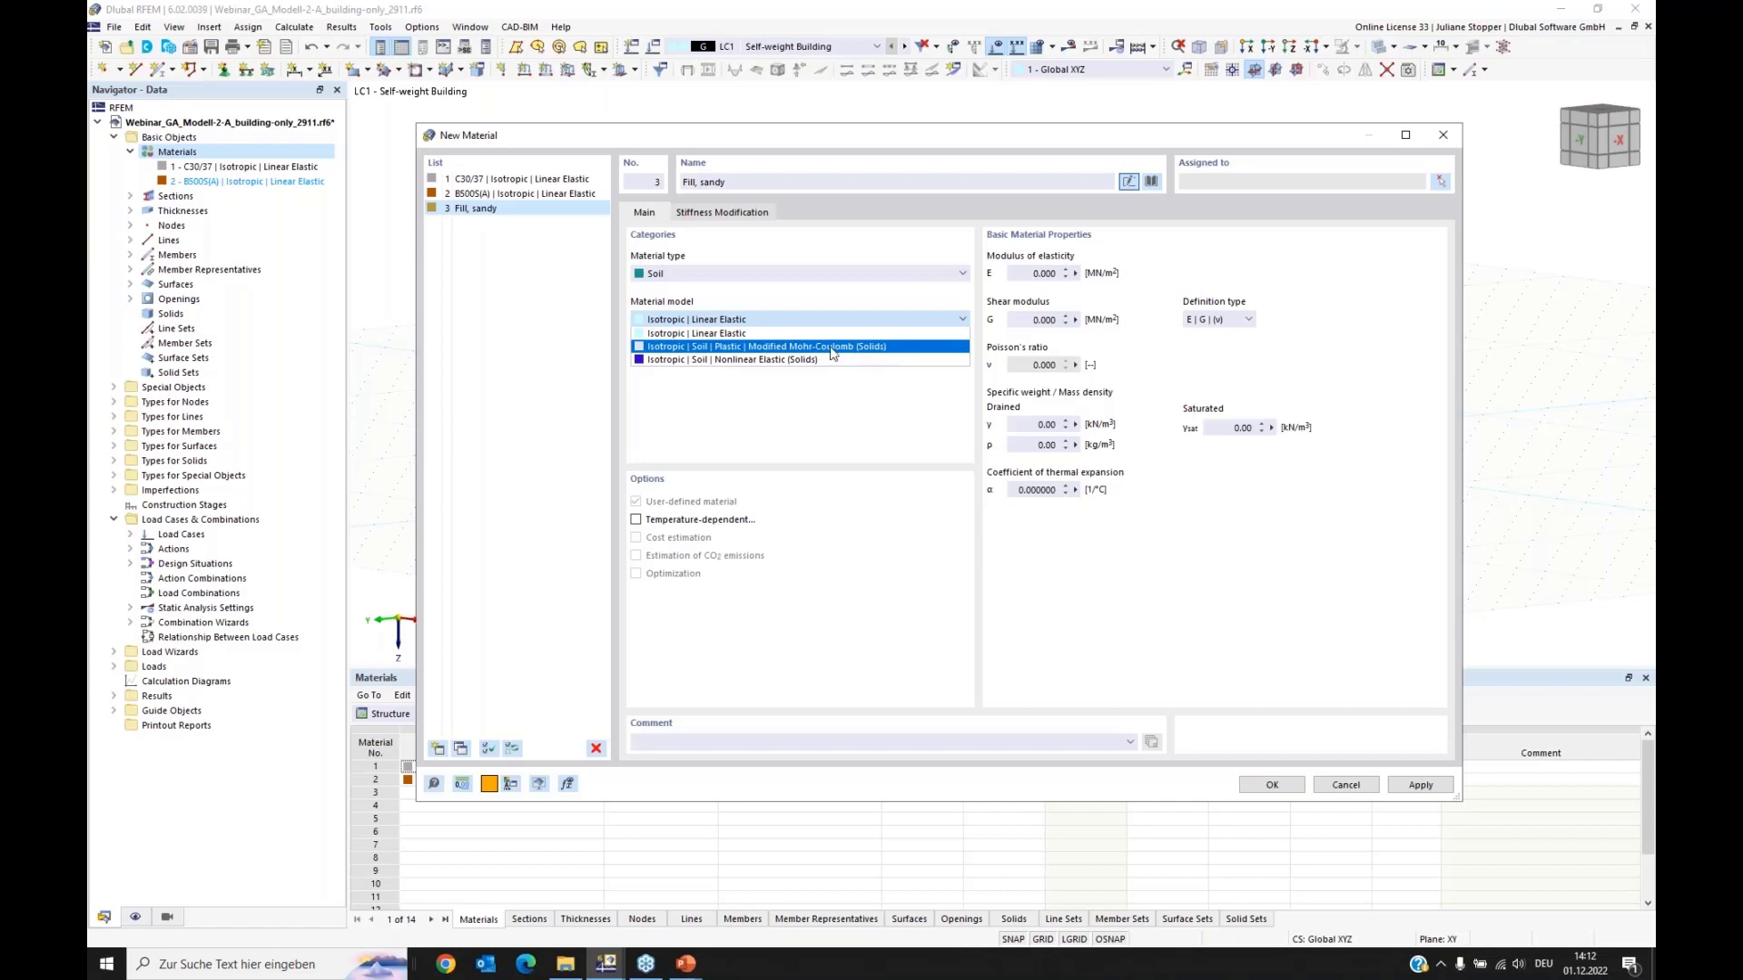
click(752, 360)
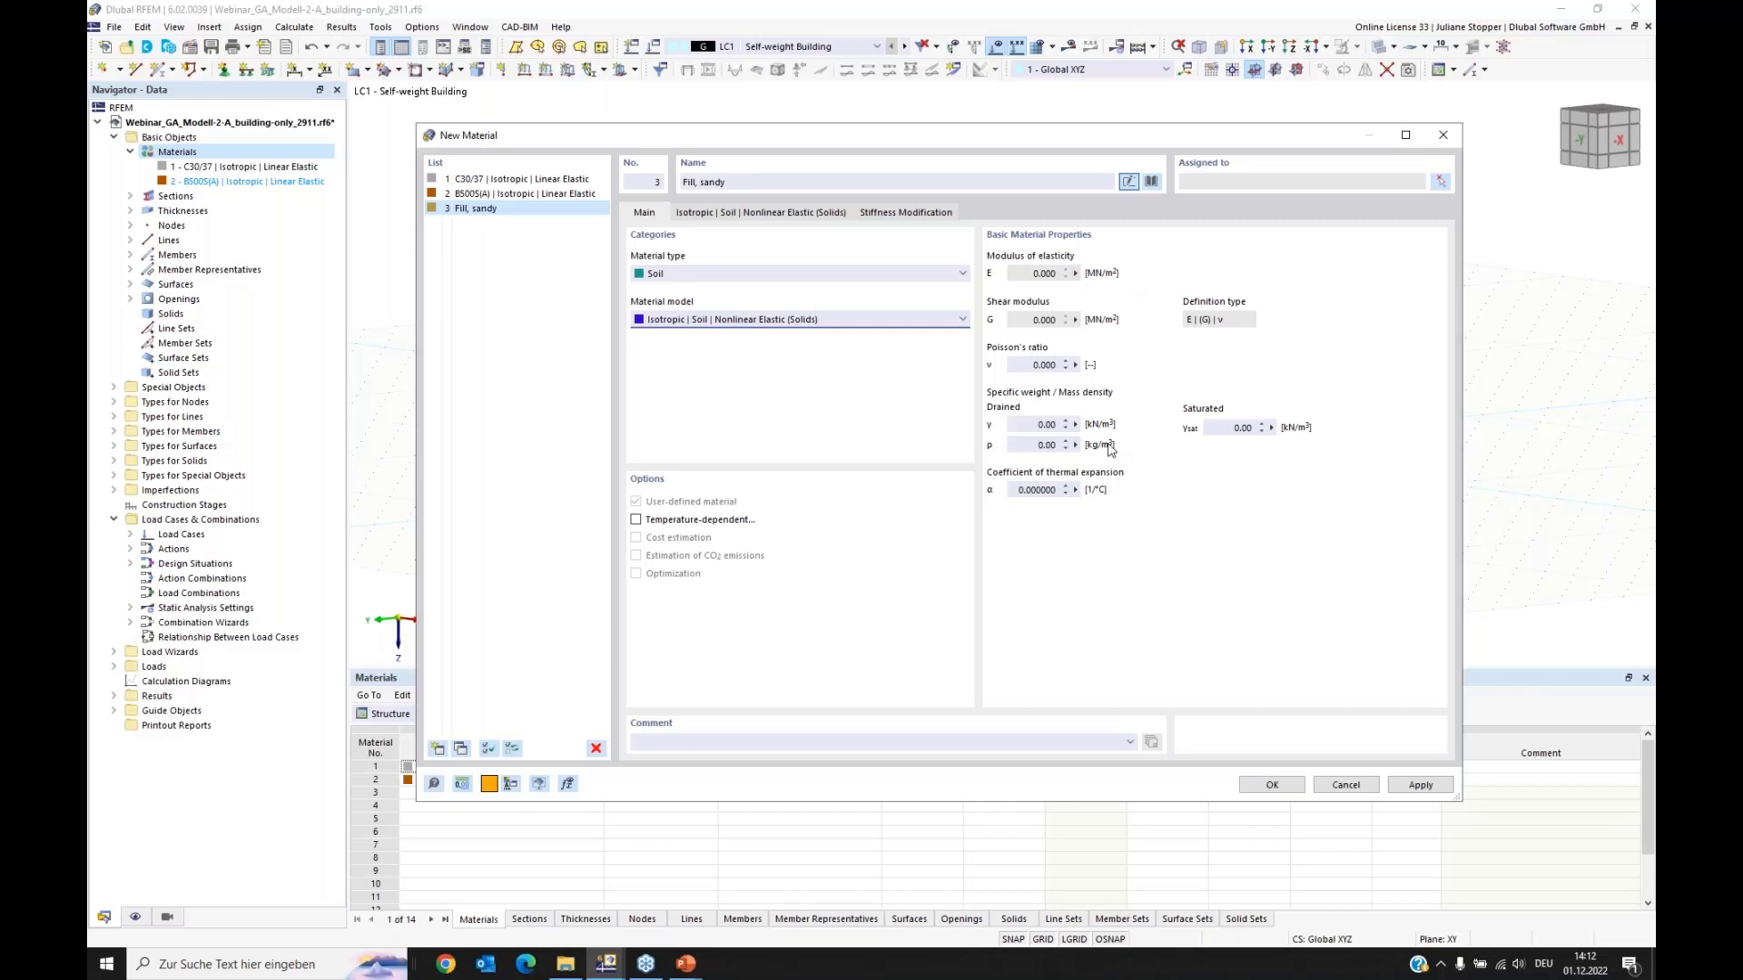
Step: Set the fill's Poisson's ratio to 0.25, drained specific weight to 17 kN/m³ and saturated specific weight to 20 kN/m³
click(1038, 366)
click(1034, 425)
click(1236, 429)
drag(1230, 429, 1288, 435)
click(1052, 425)
Step: Open the fill's nonlinear elastic parameters, and switch to the presentation to view the slide explaining them
click(732, 214)
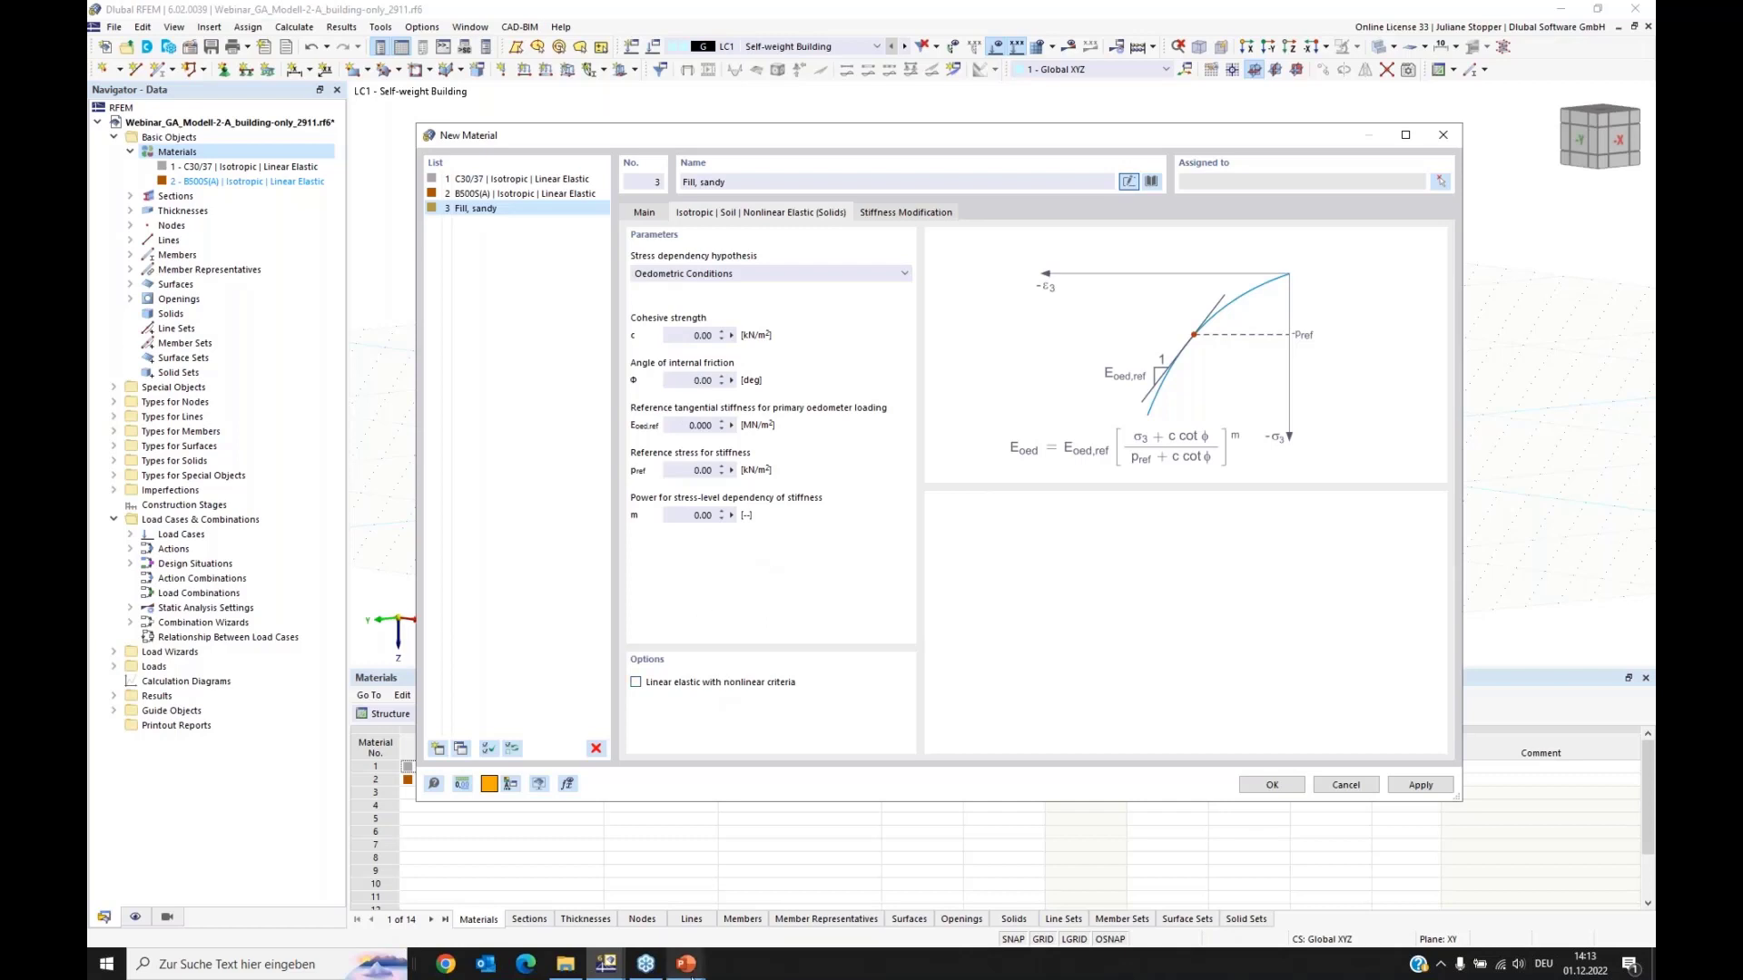
mouse_move(683, 969)
click(658, 903)
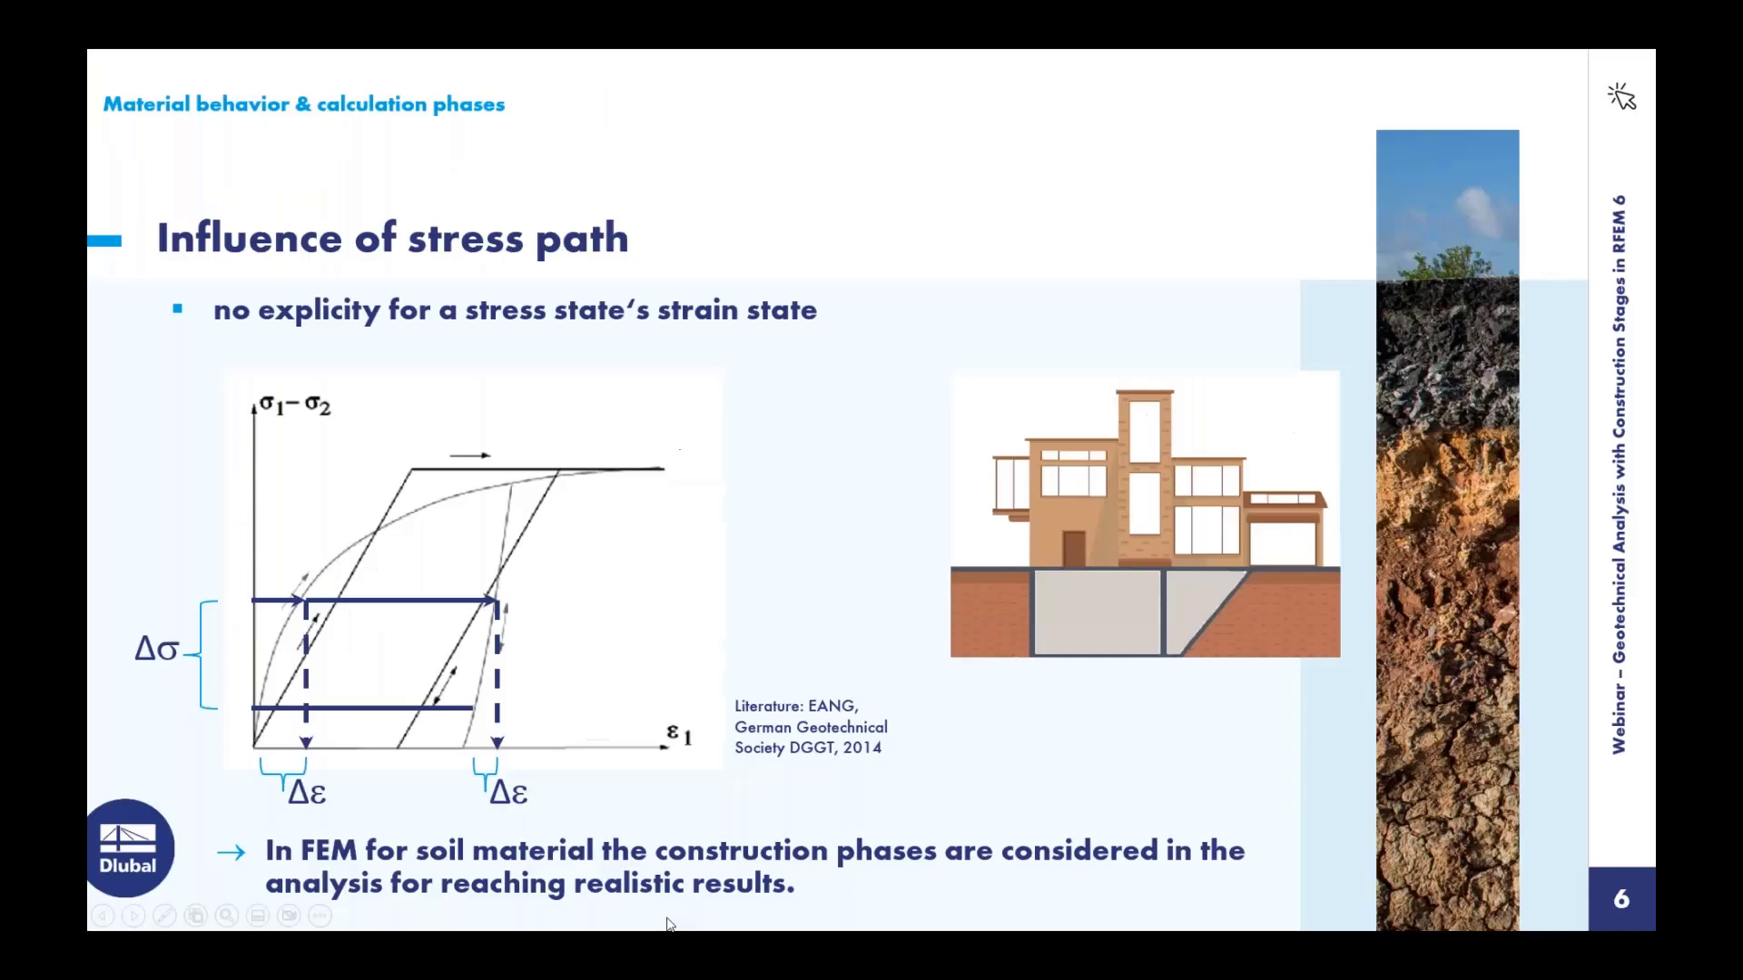
click(133, 916)
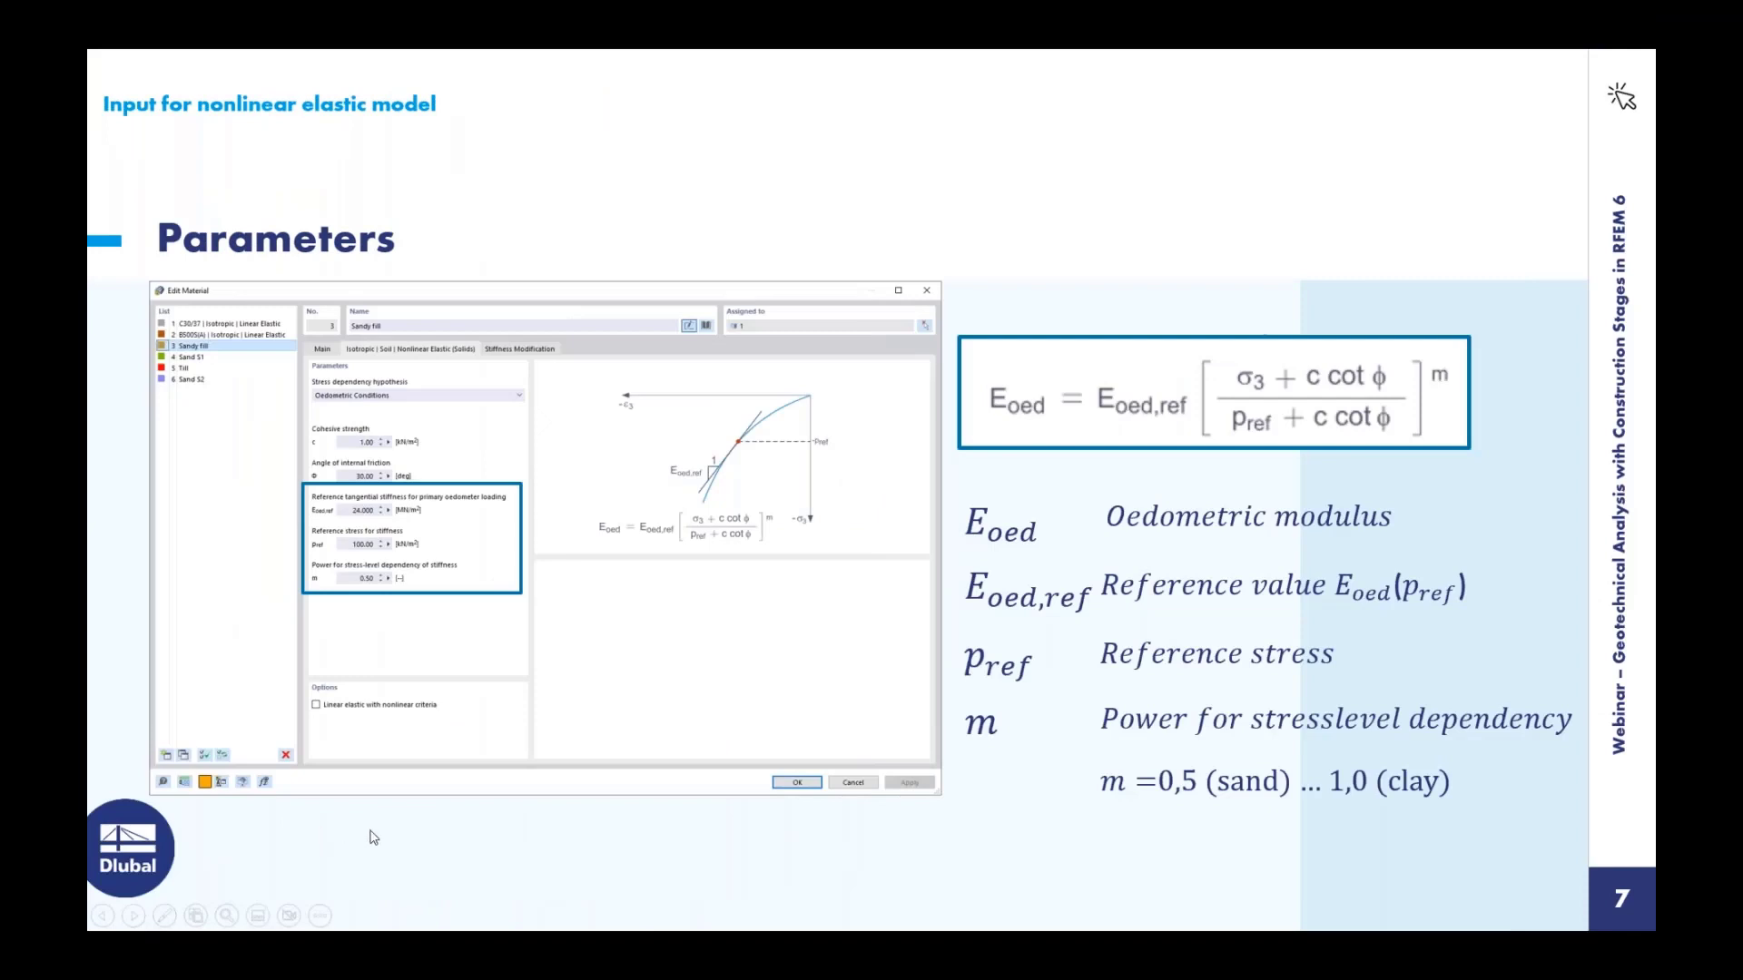
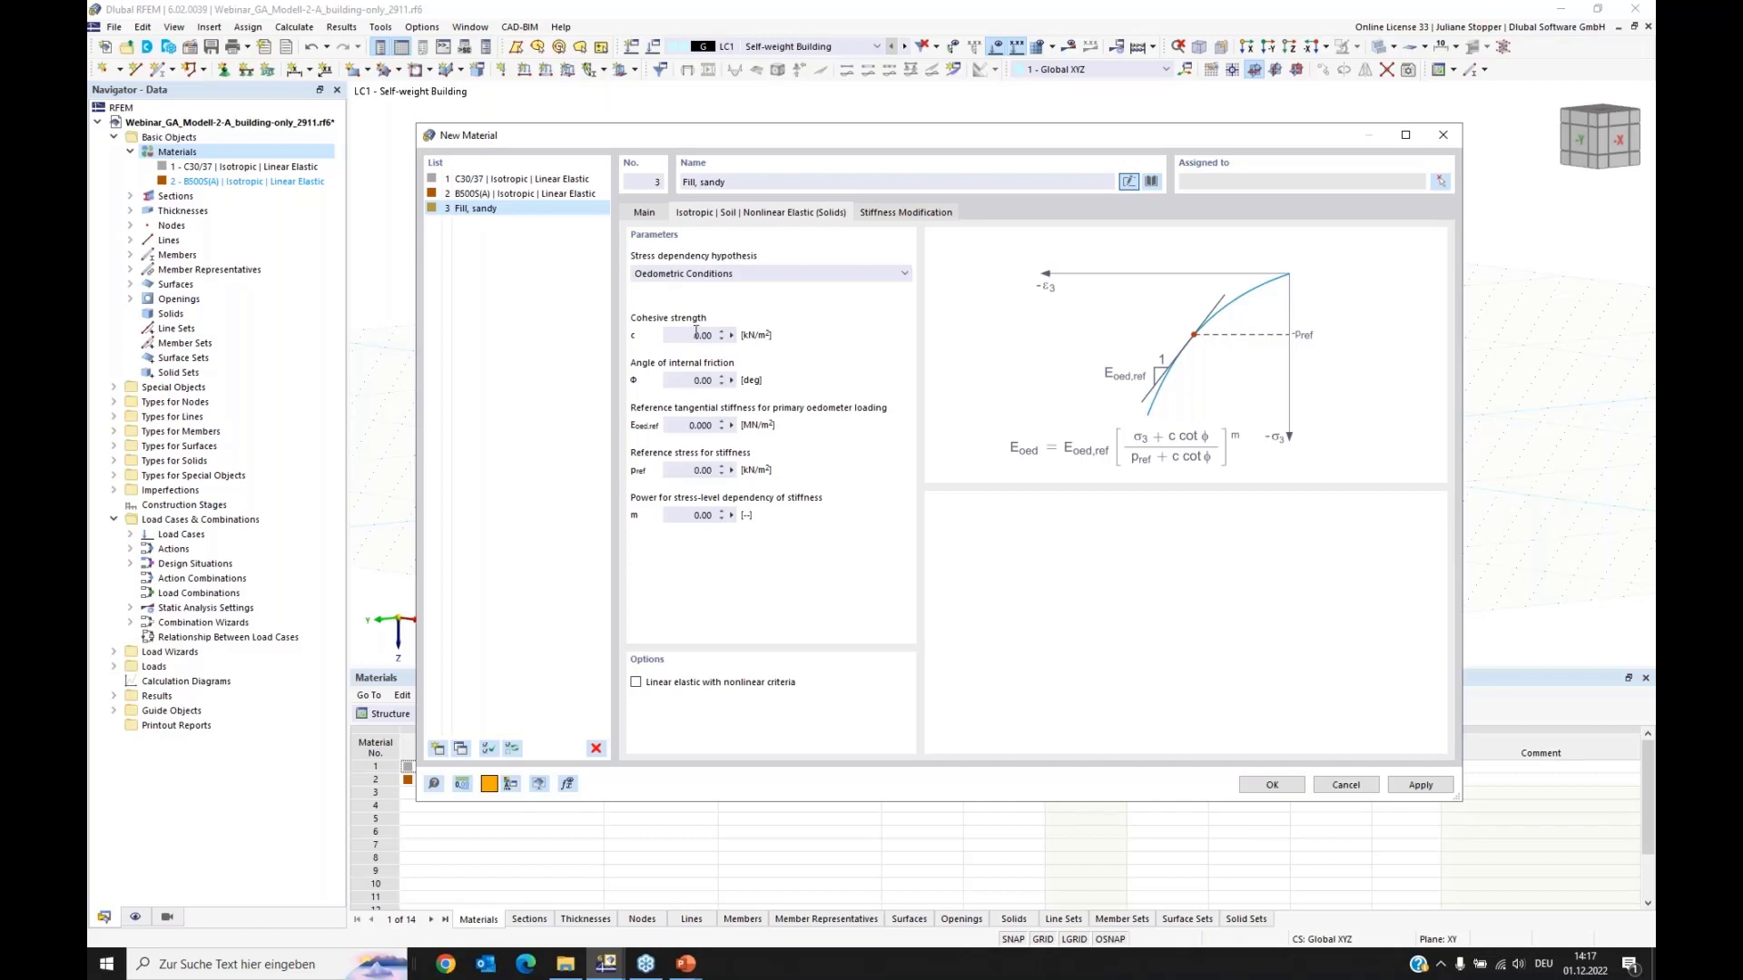
Step: Set the fill's cohesive strength to 1 kN/m² and consult the geotechnical report parameters in the presentation
click(694, 335)
text(1)
click(681, 381)
click(685, 867)
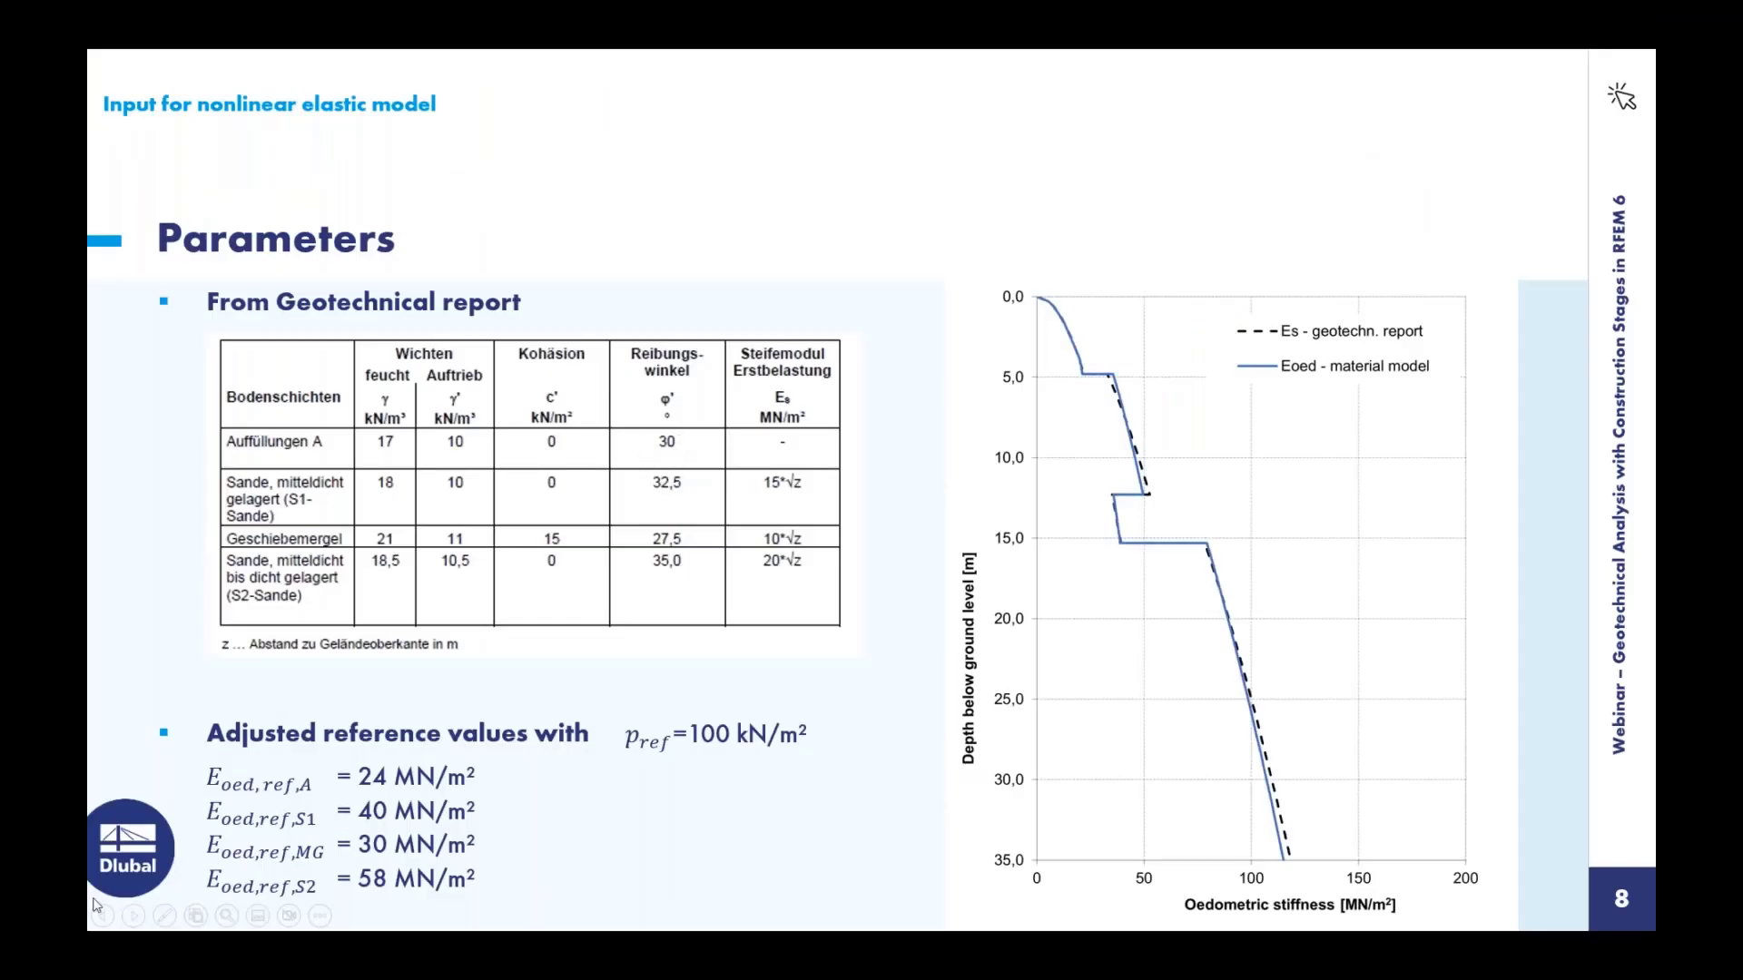
key(alt+Tab)
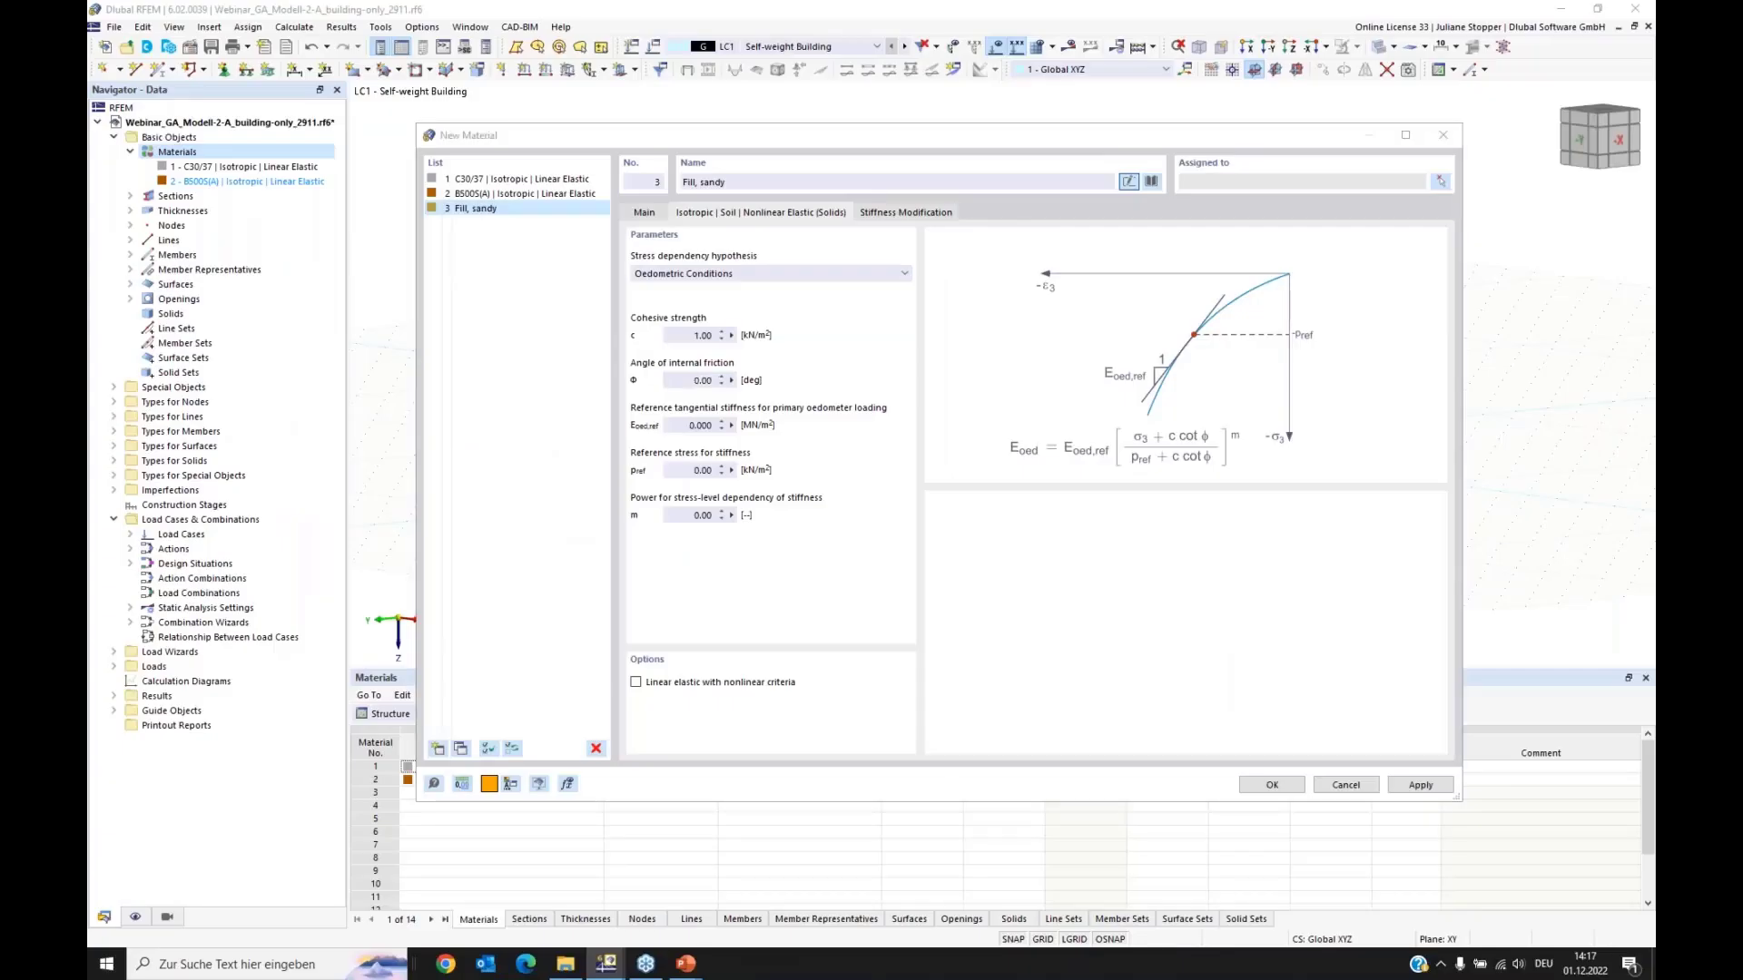
Step: Set the fill's friction angle to 30°, reference oedometer stiffness to 24 MN/m², reference stress to 100 kN/m² and power m to 0.5, and apply
click(690, 379)
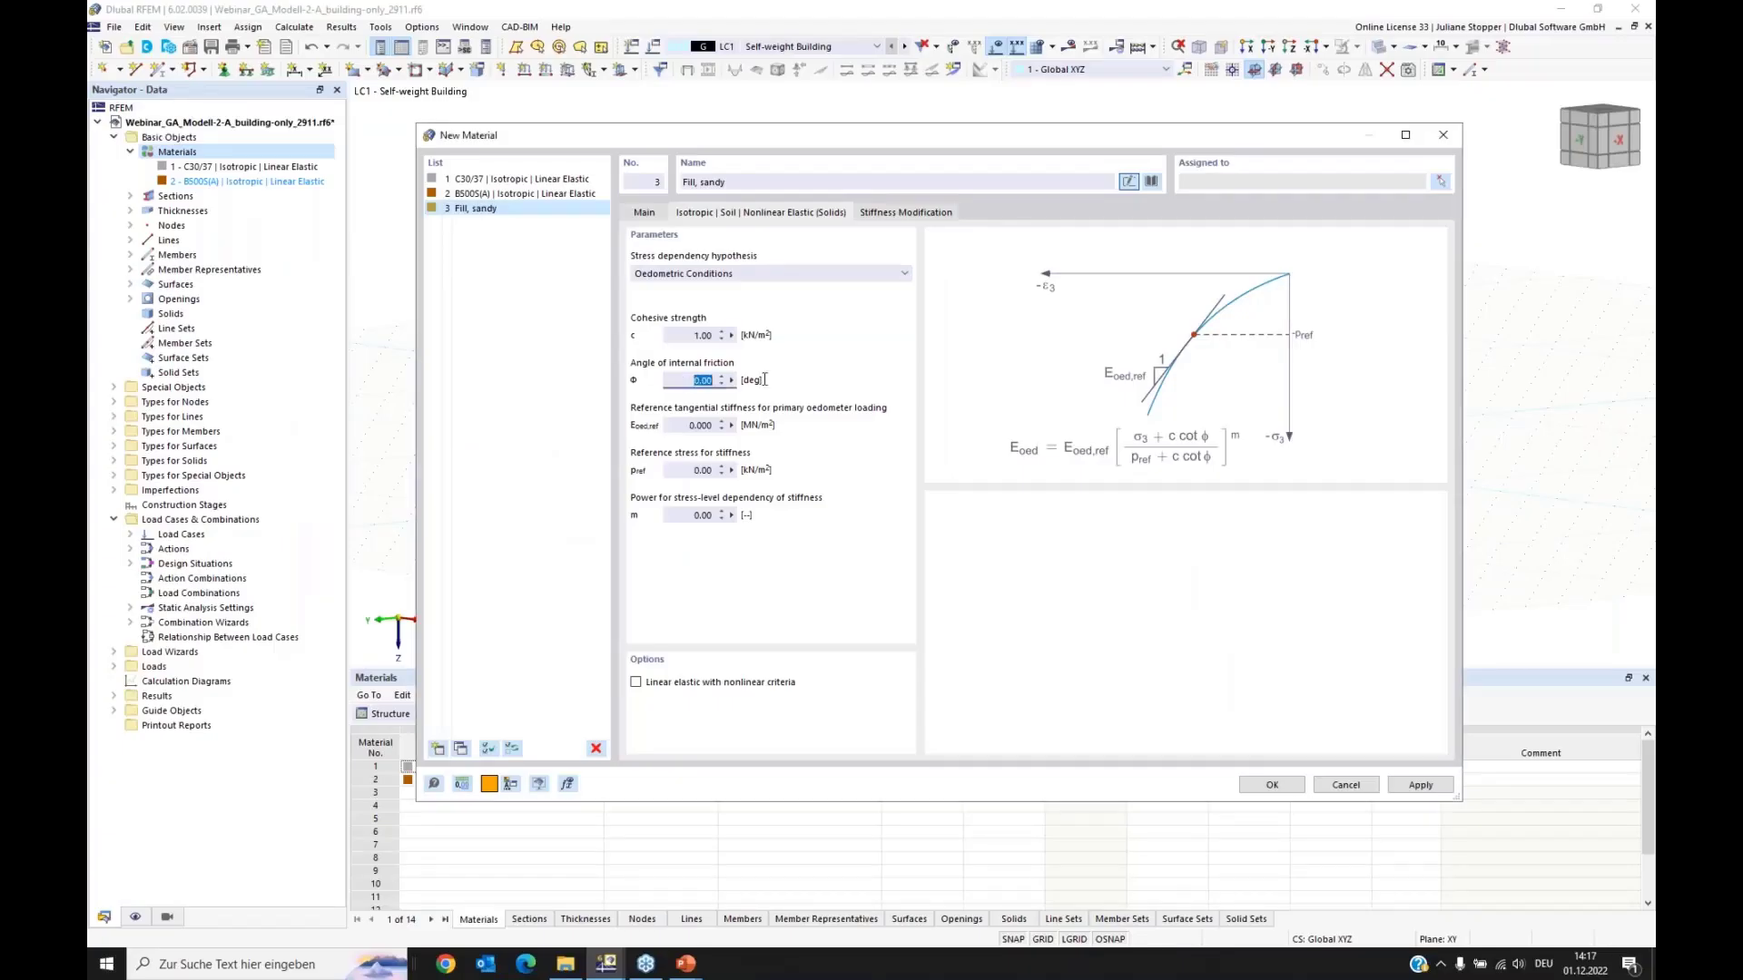
text(30)
click(676, 427)
text(24)
key(Tab)
text(10)
key(Tab)
text(0,5)
click(1420, 785)
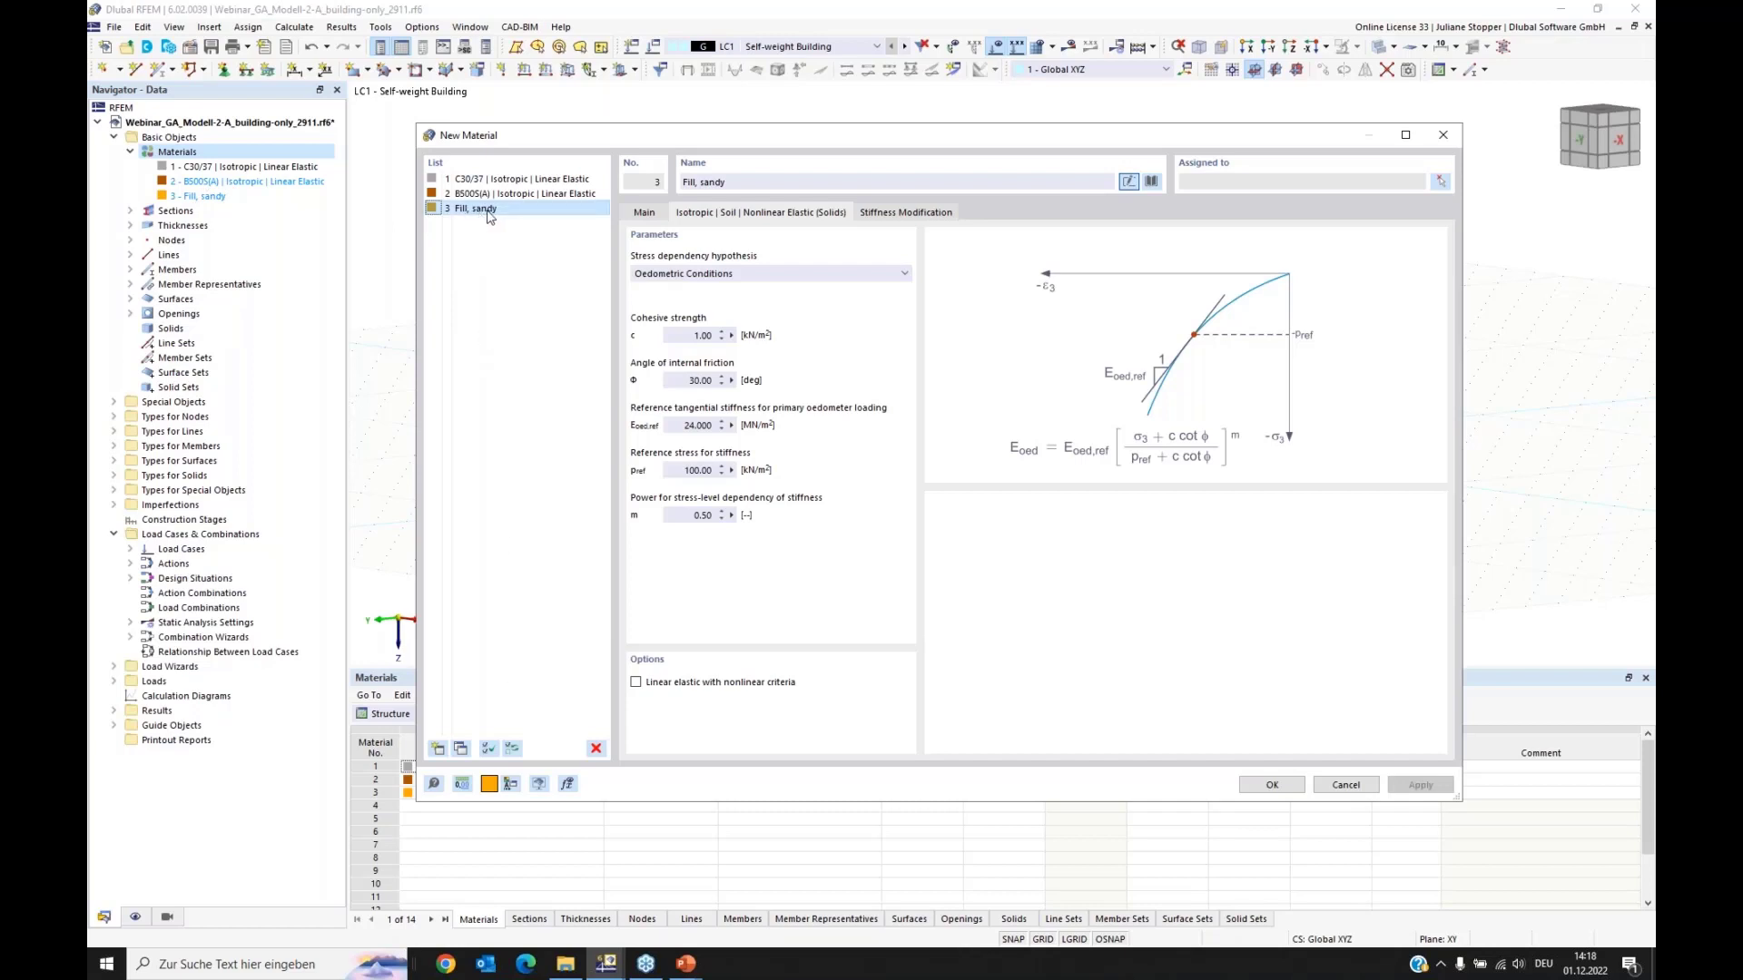
Step: Copy the "Fill, sandy" material three times to create materials 4, 5 and 6
click(461, 749)
click(461, 749)
click(461, 750)
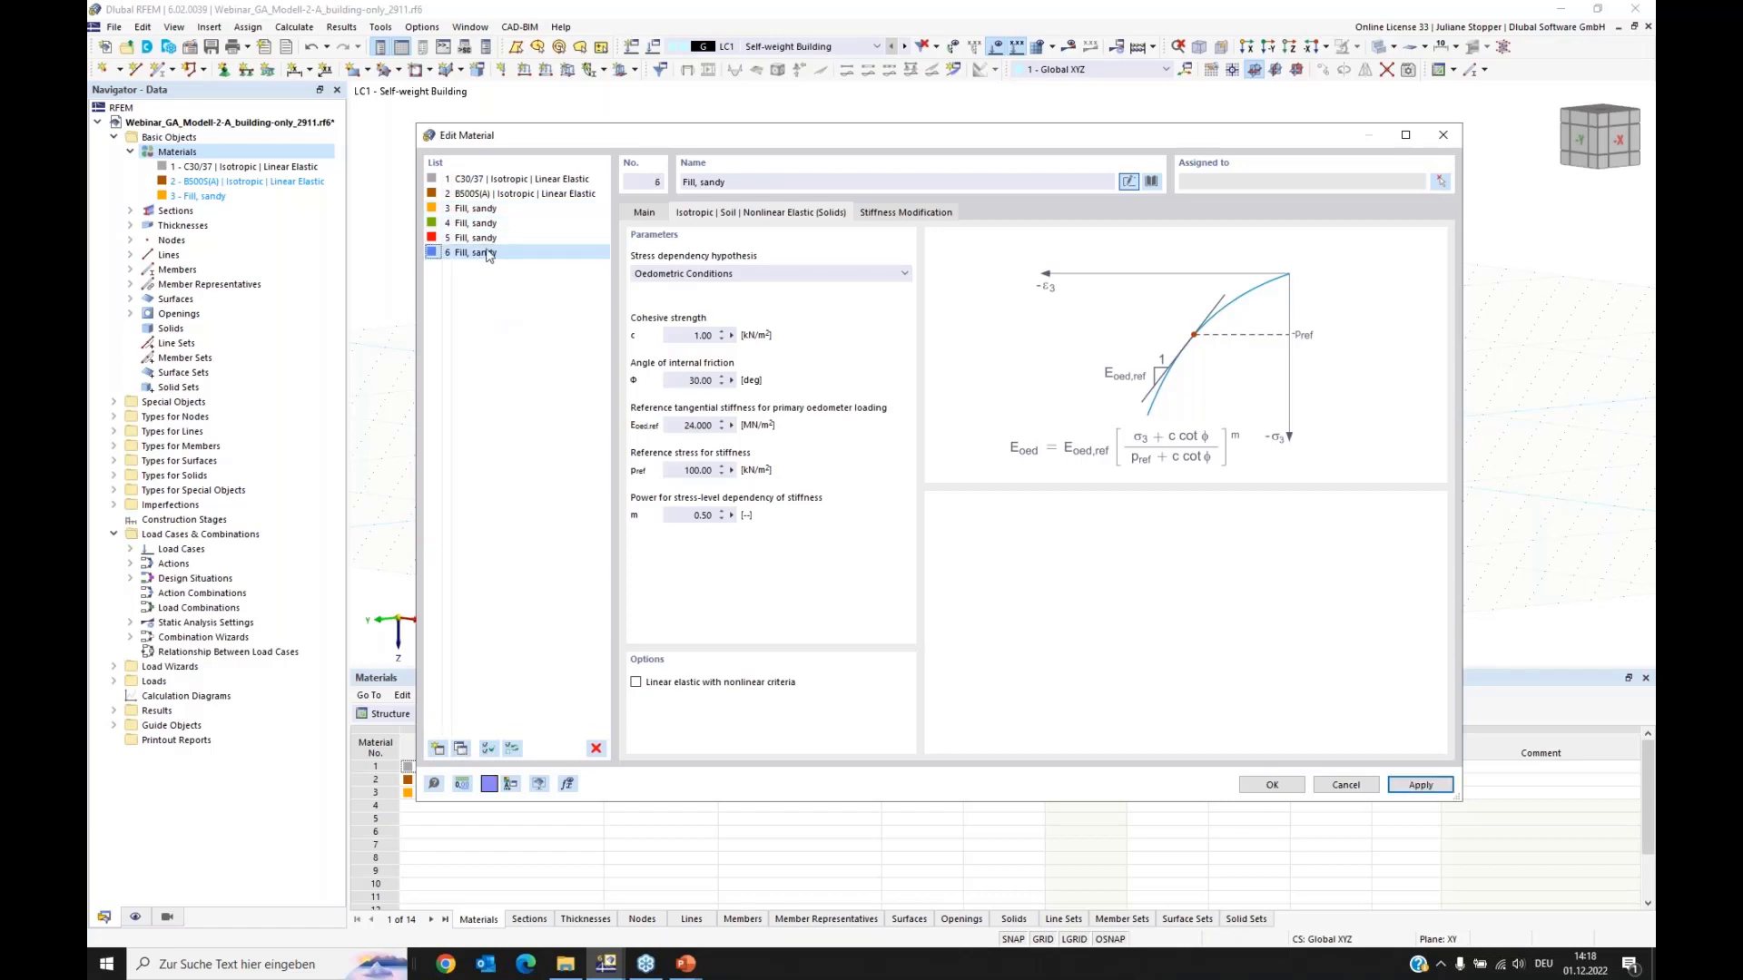
Step: Rename material 4 as "Sand S1" and material 5 as "Till"
click(469, 224)
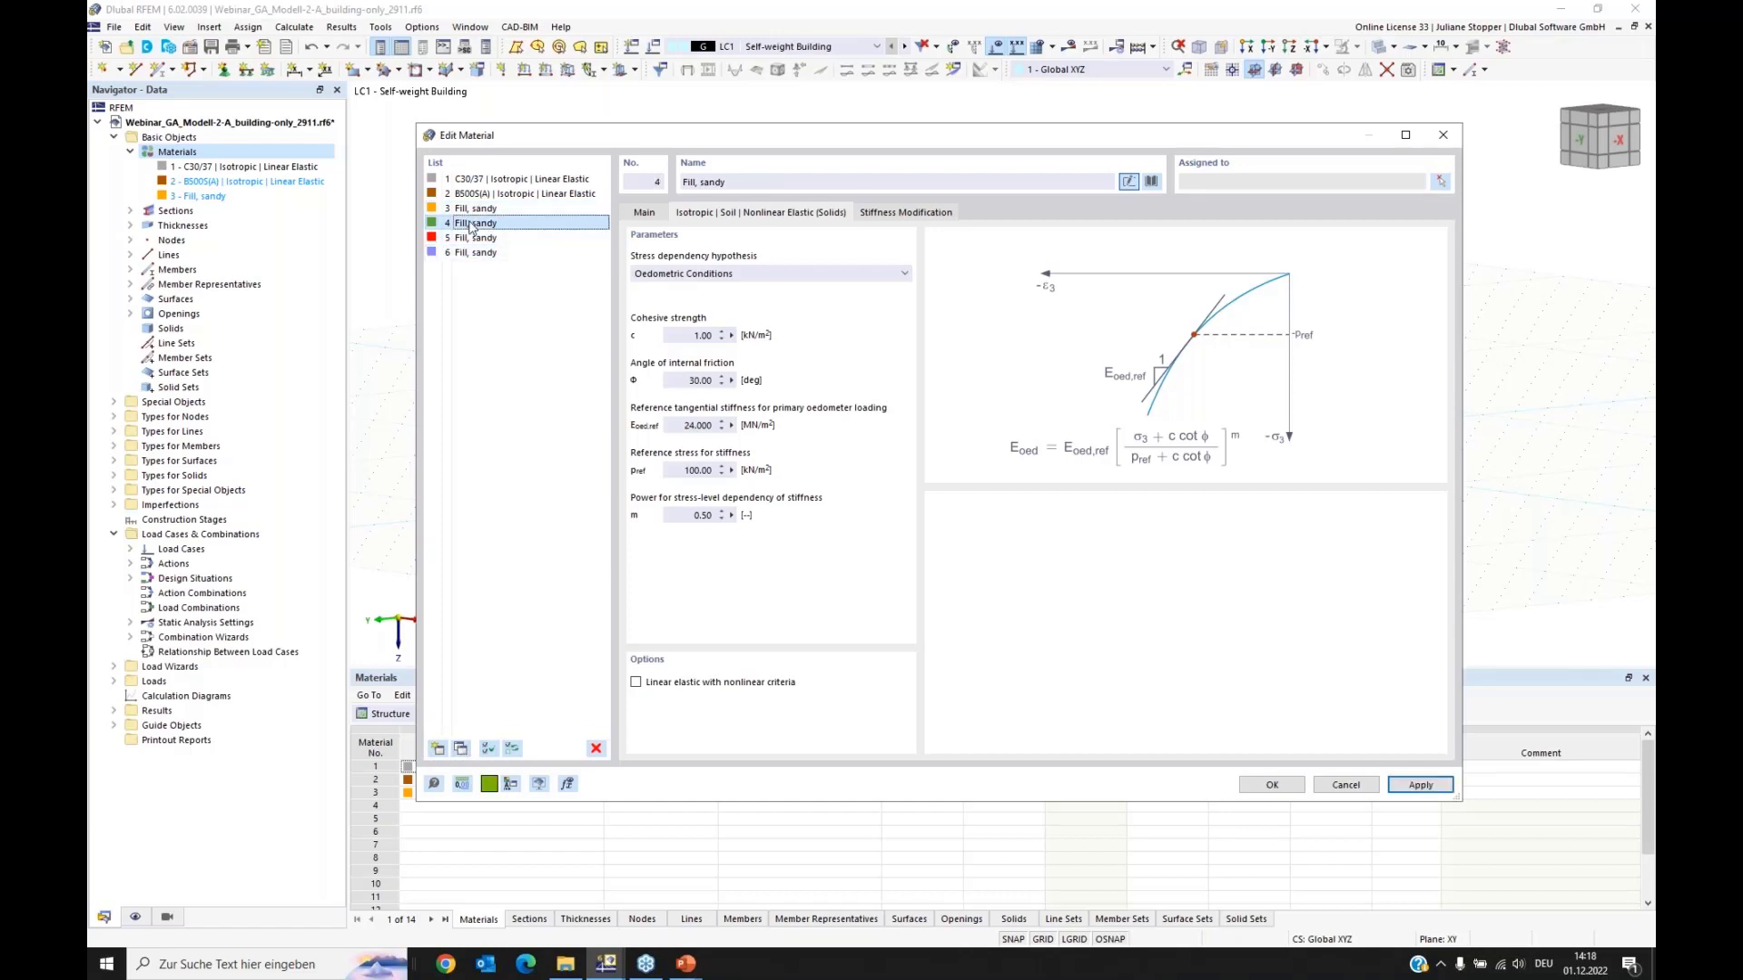
drag(766, 181, 640, 175)
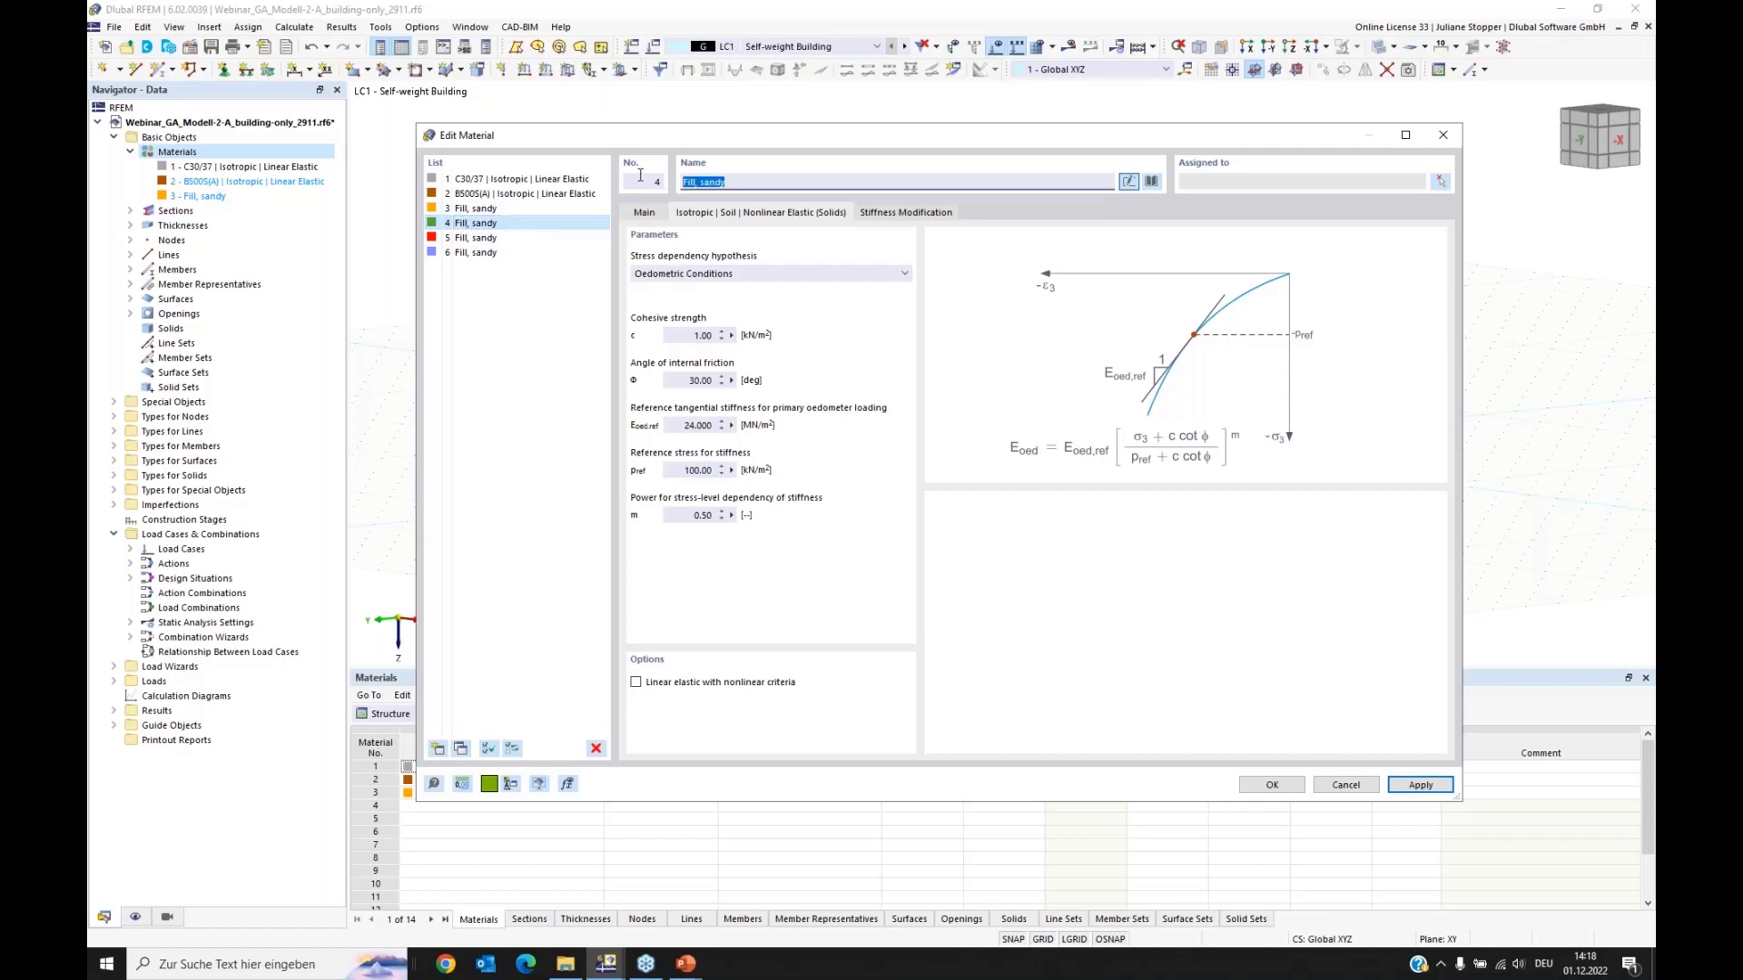
text(Sand)
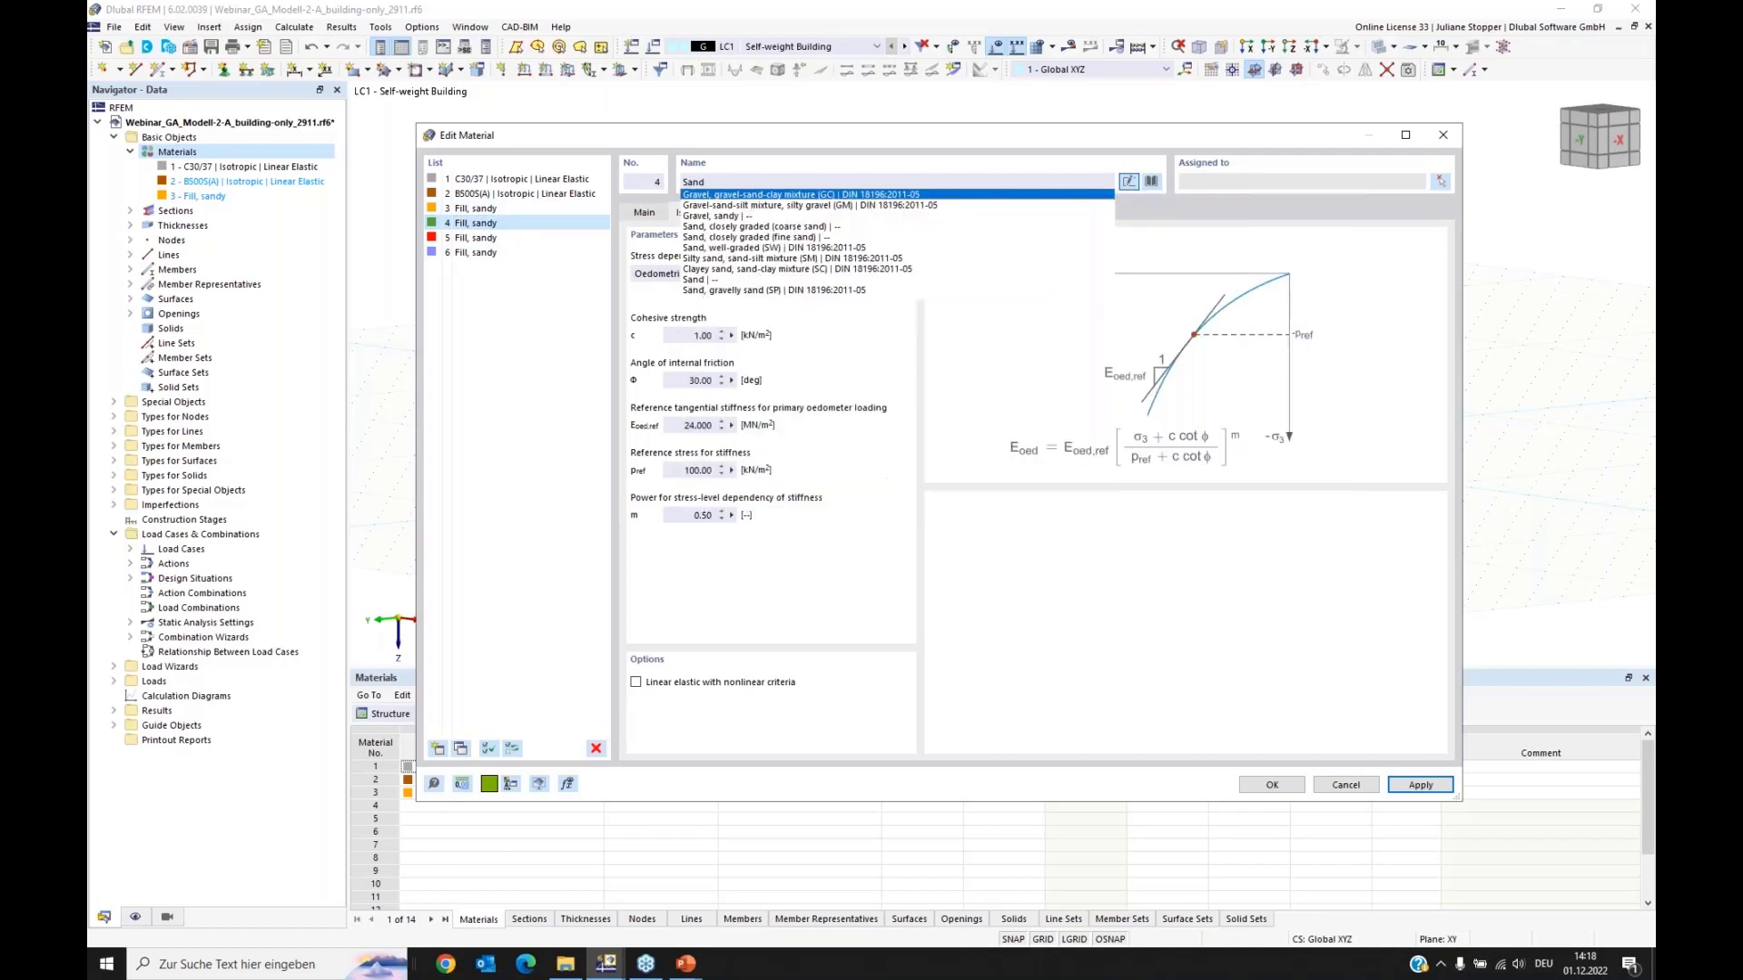
text( S1)
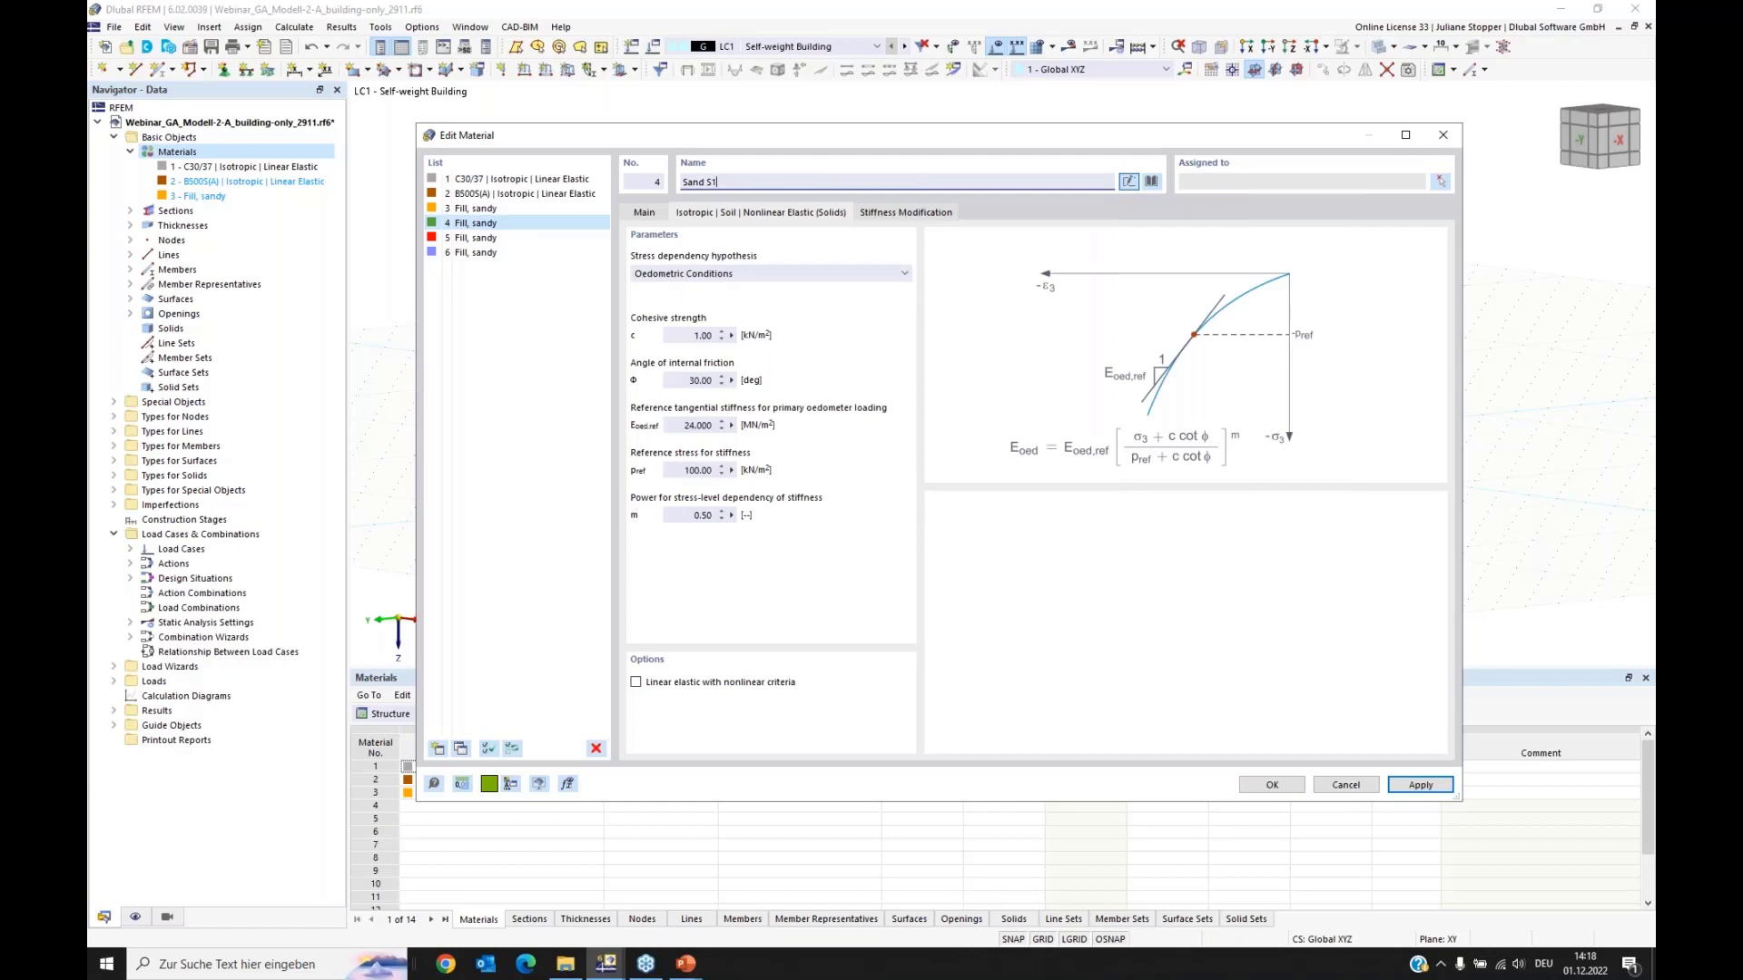
click(494, 238)
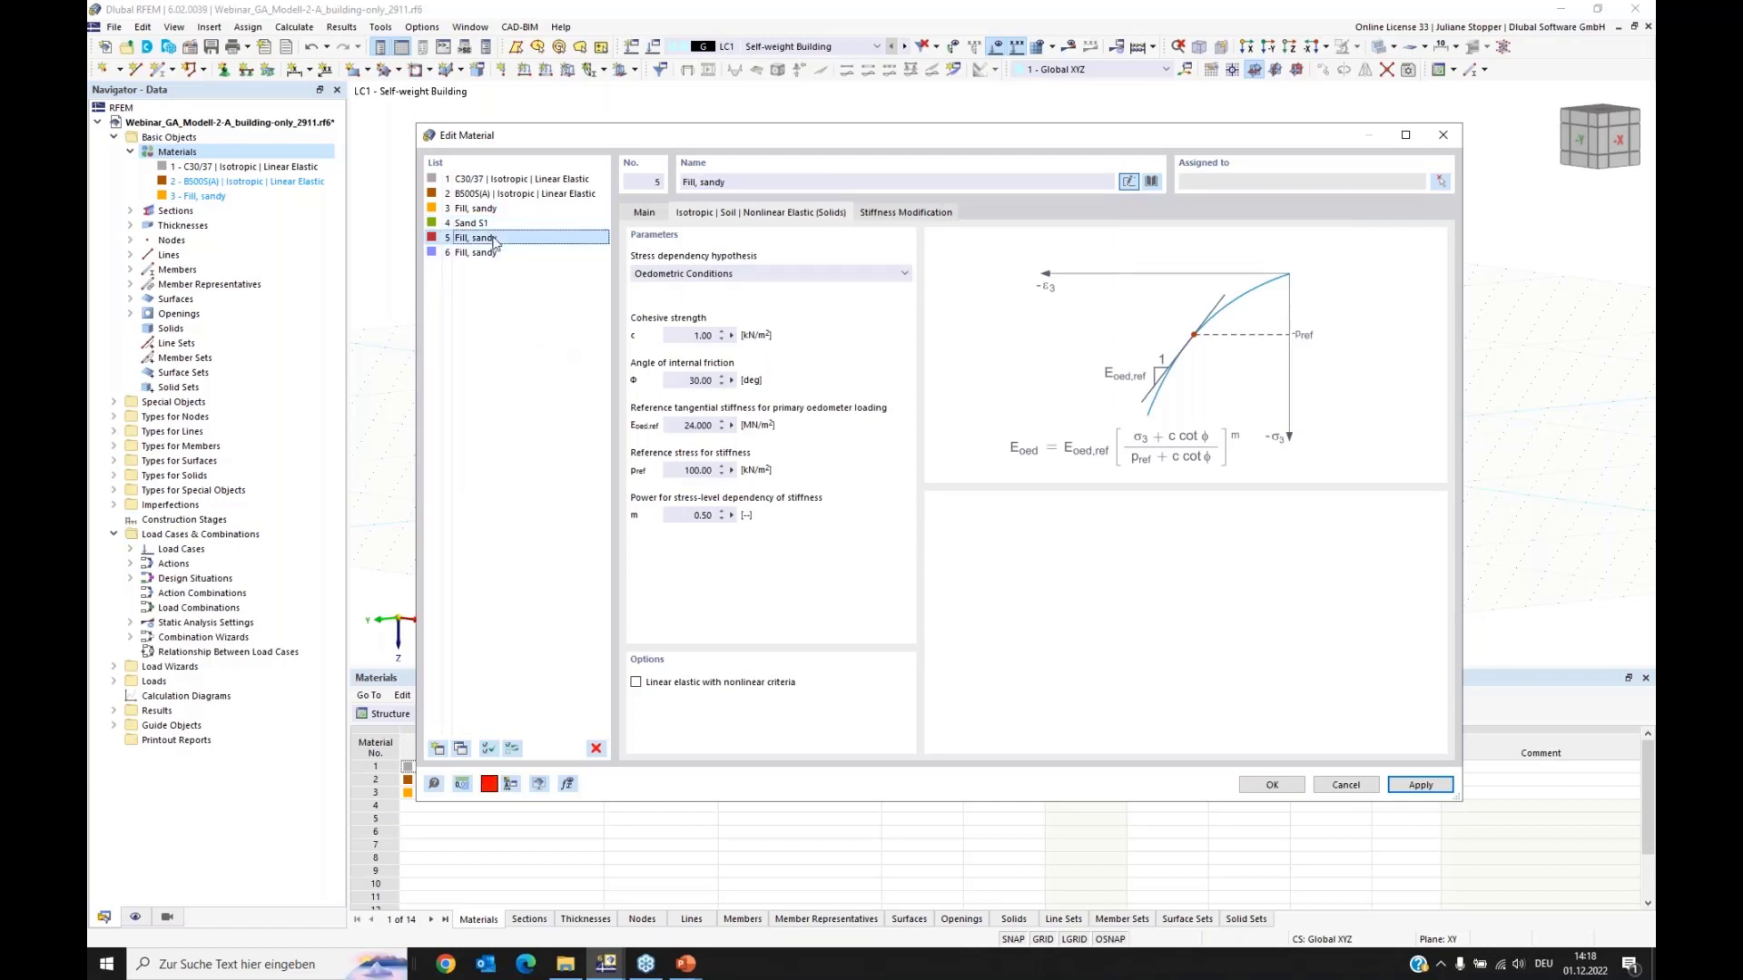
drag(731, 182, 672, 169)
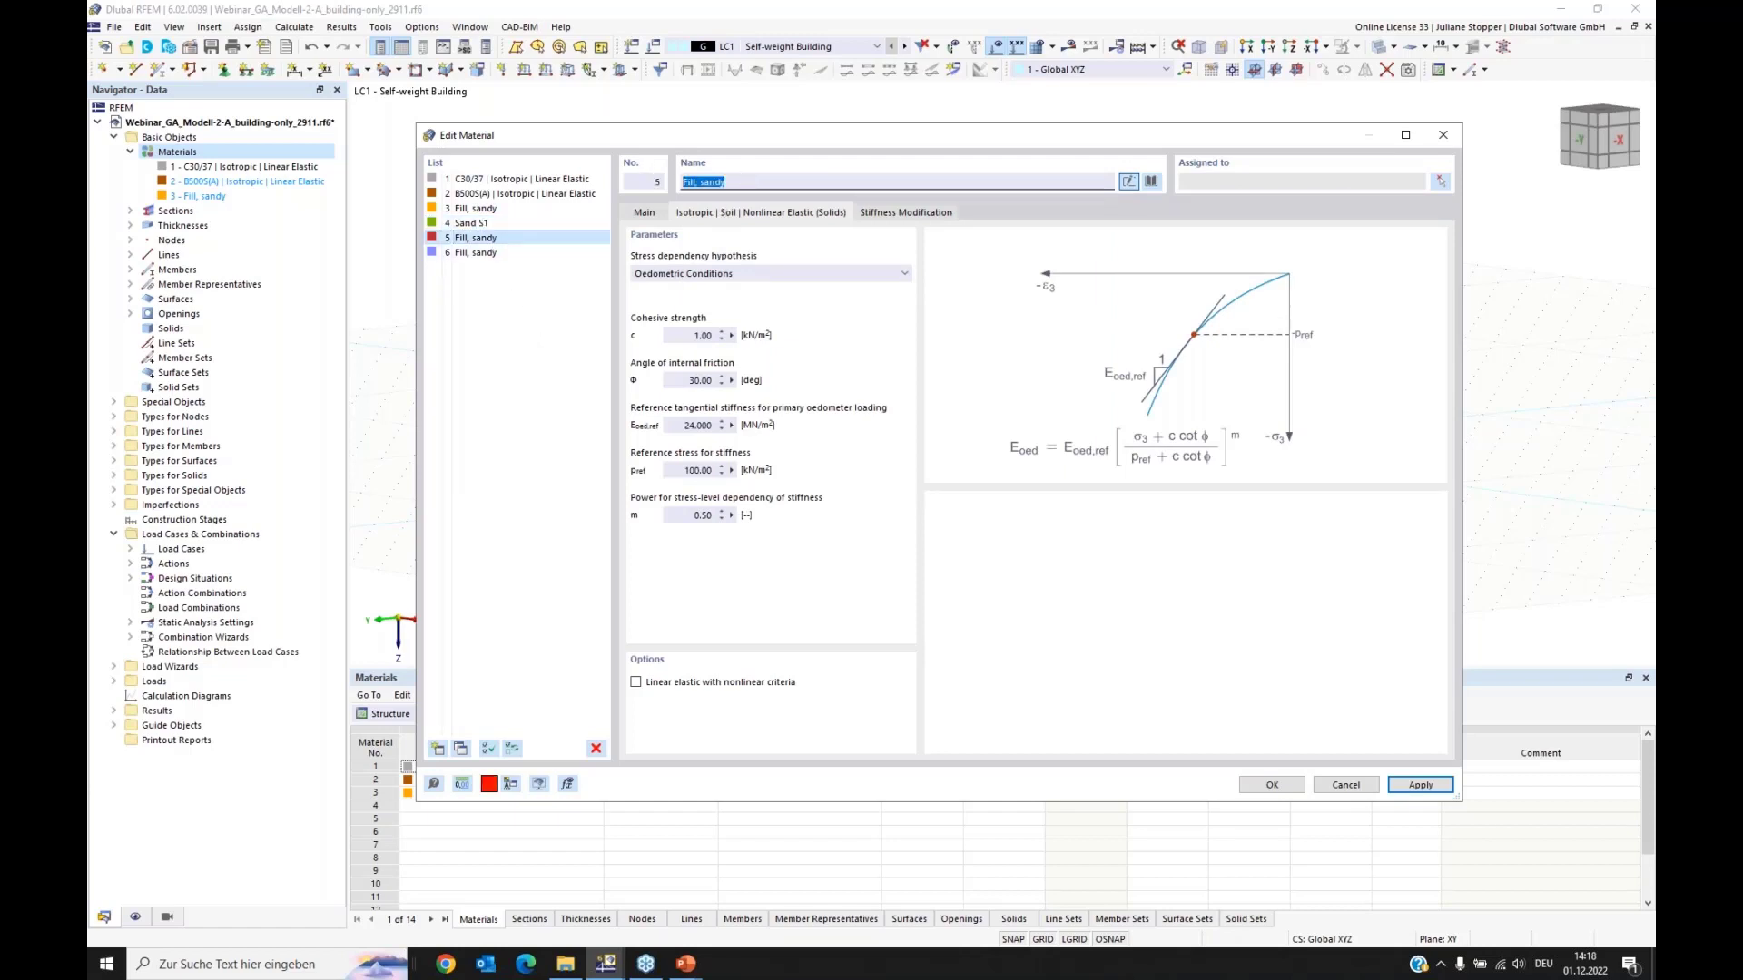
text(Till)
click(524, 365)
Step: Rename material 6 as "Sand S2"
click(481, 252)
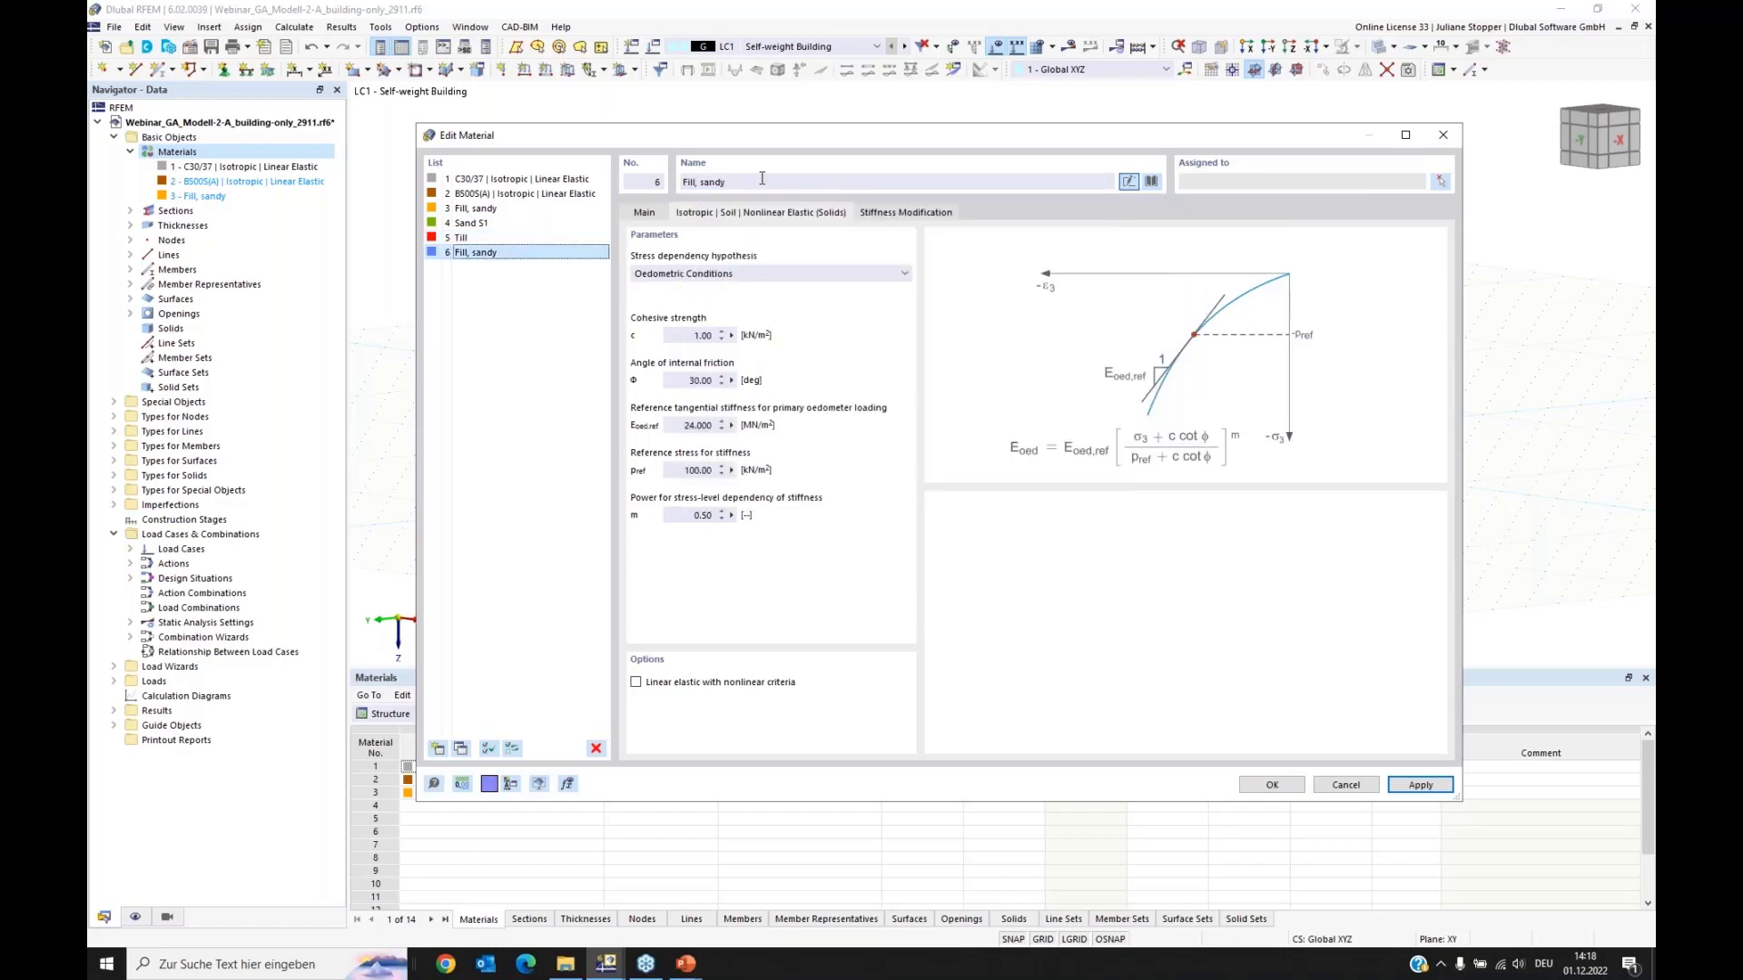
click(737, 182)
drag(737, 181, 641, 187)
text(San)
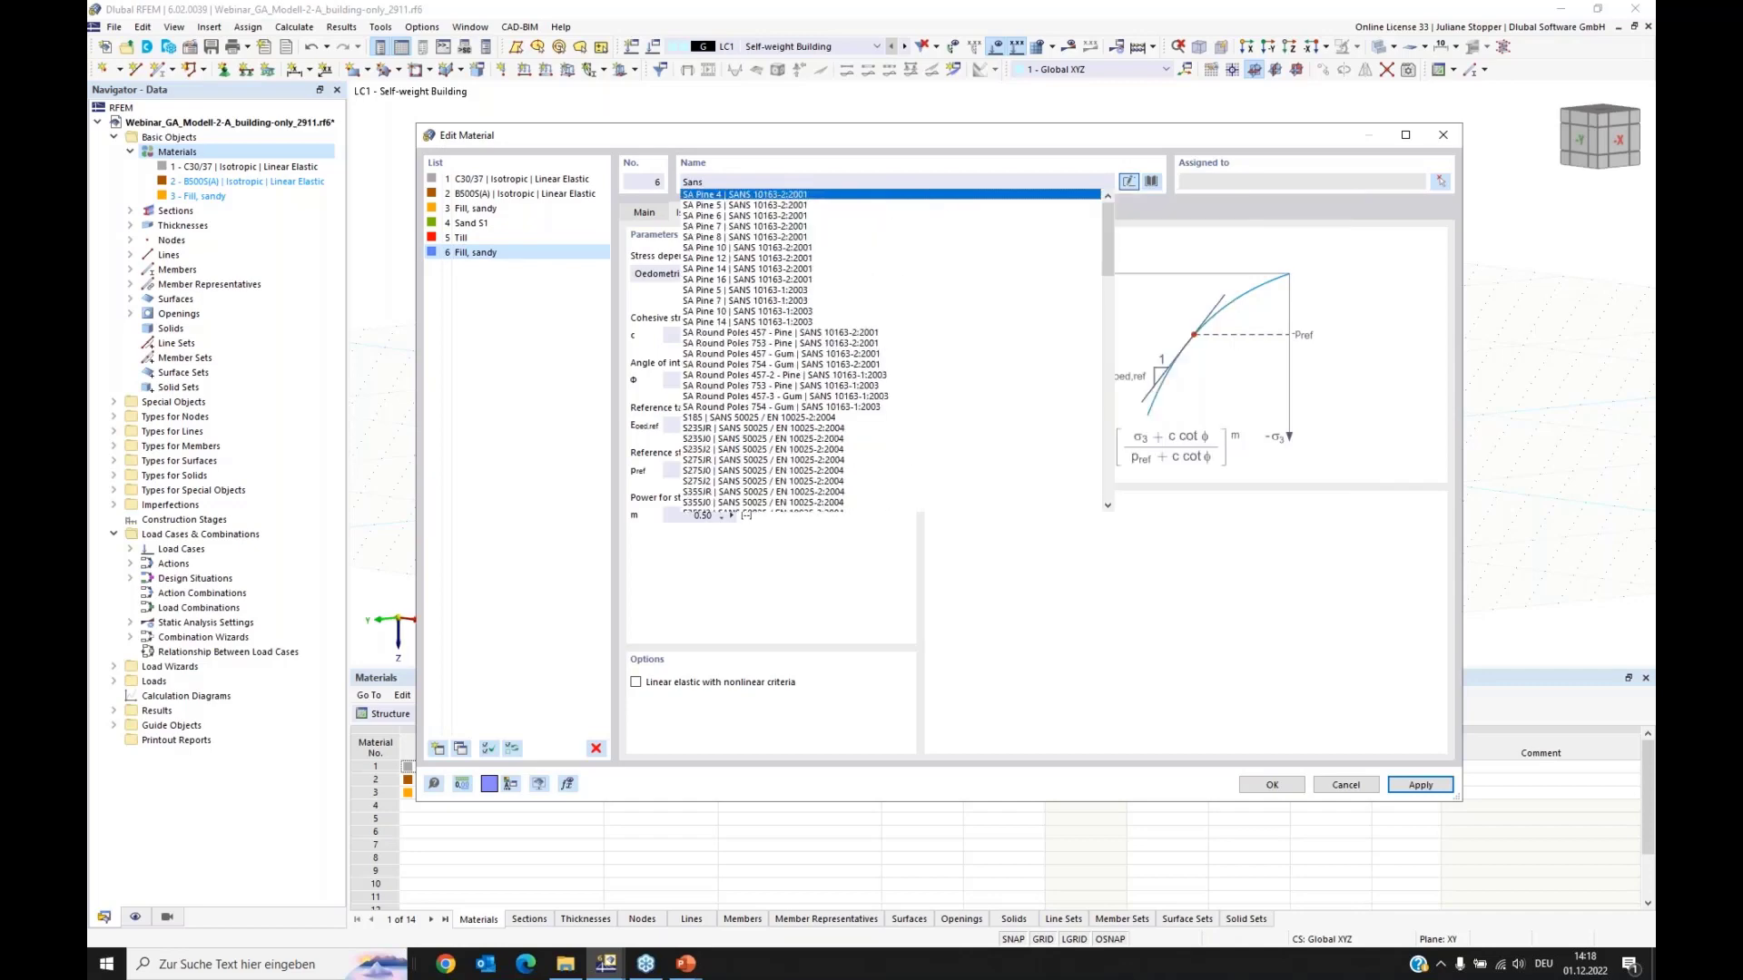
text(d S)
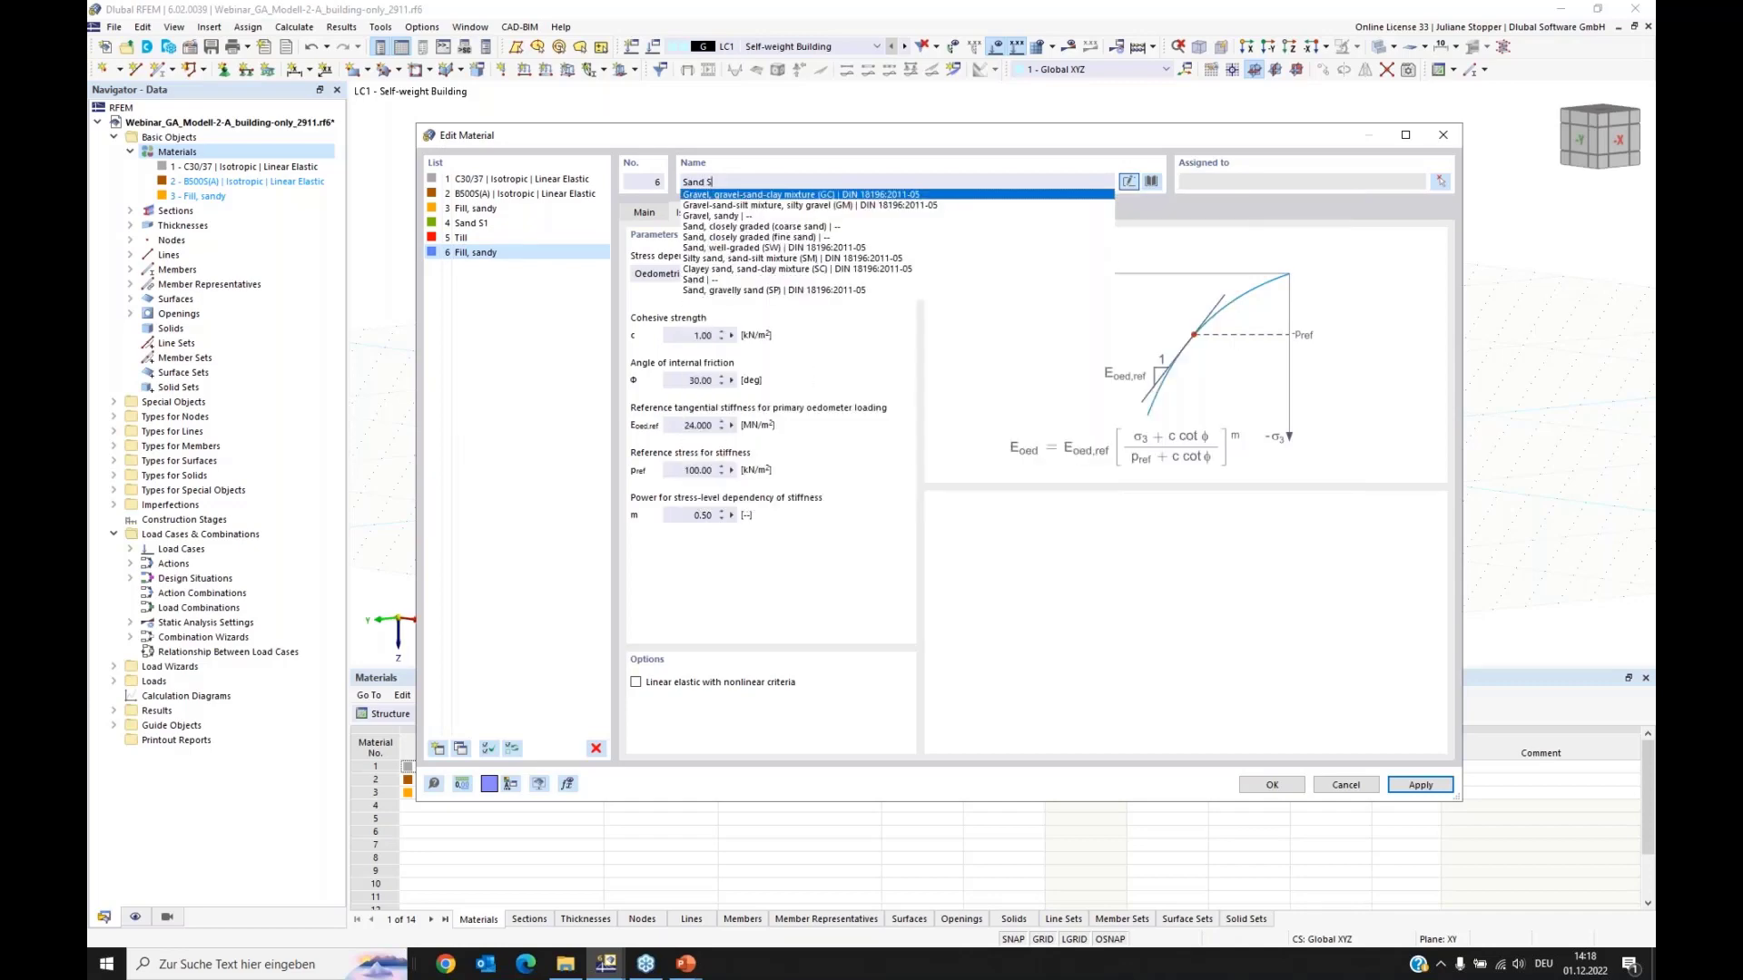
text(2)
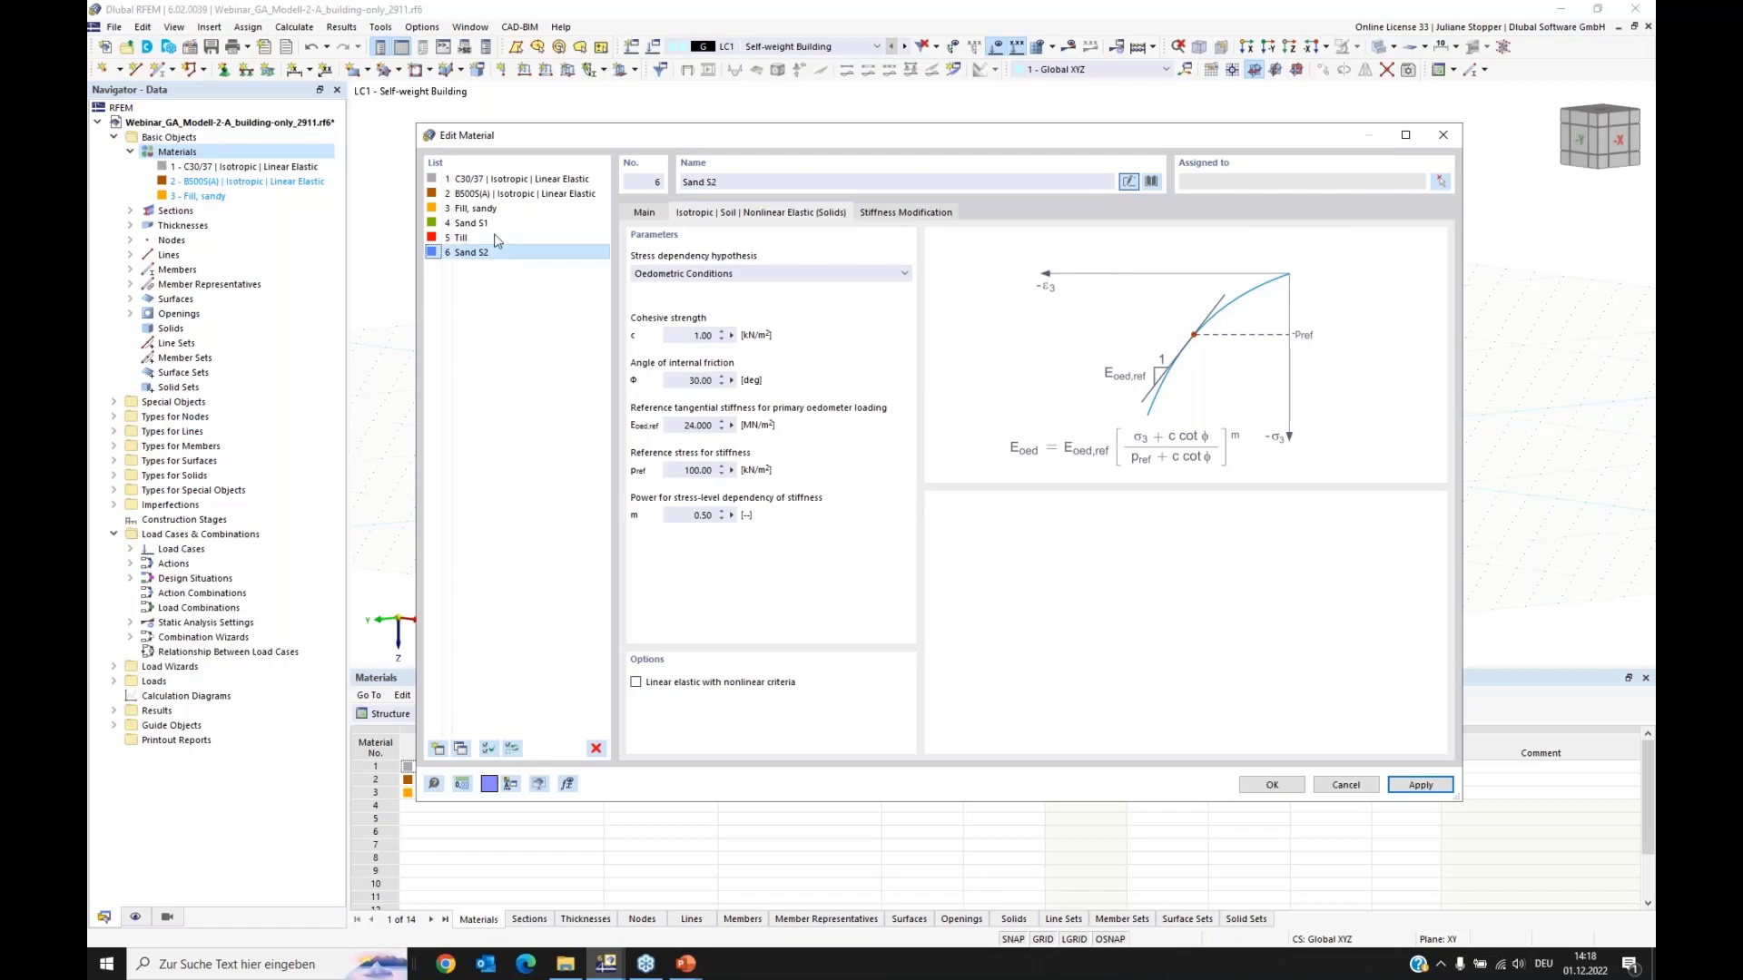
Step: Set the drained specific weight of the "Sand S1" material to 18 kN/m³
click(468, 223)
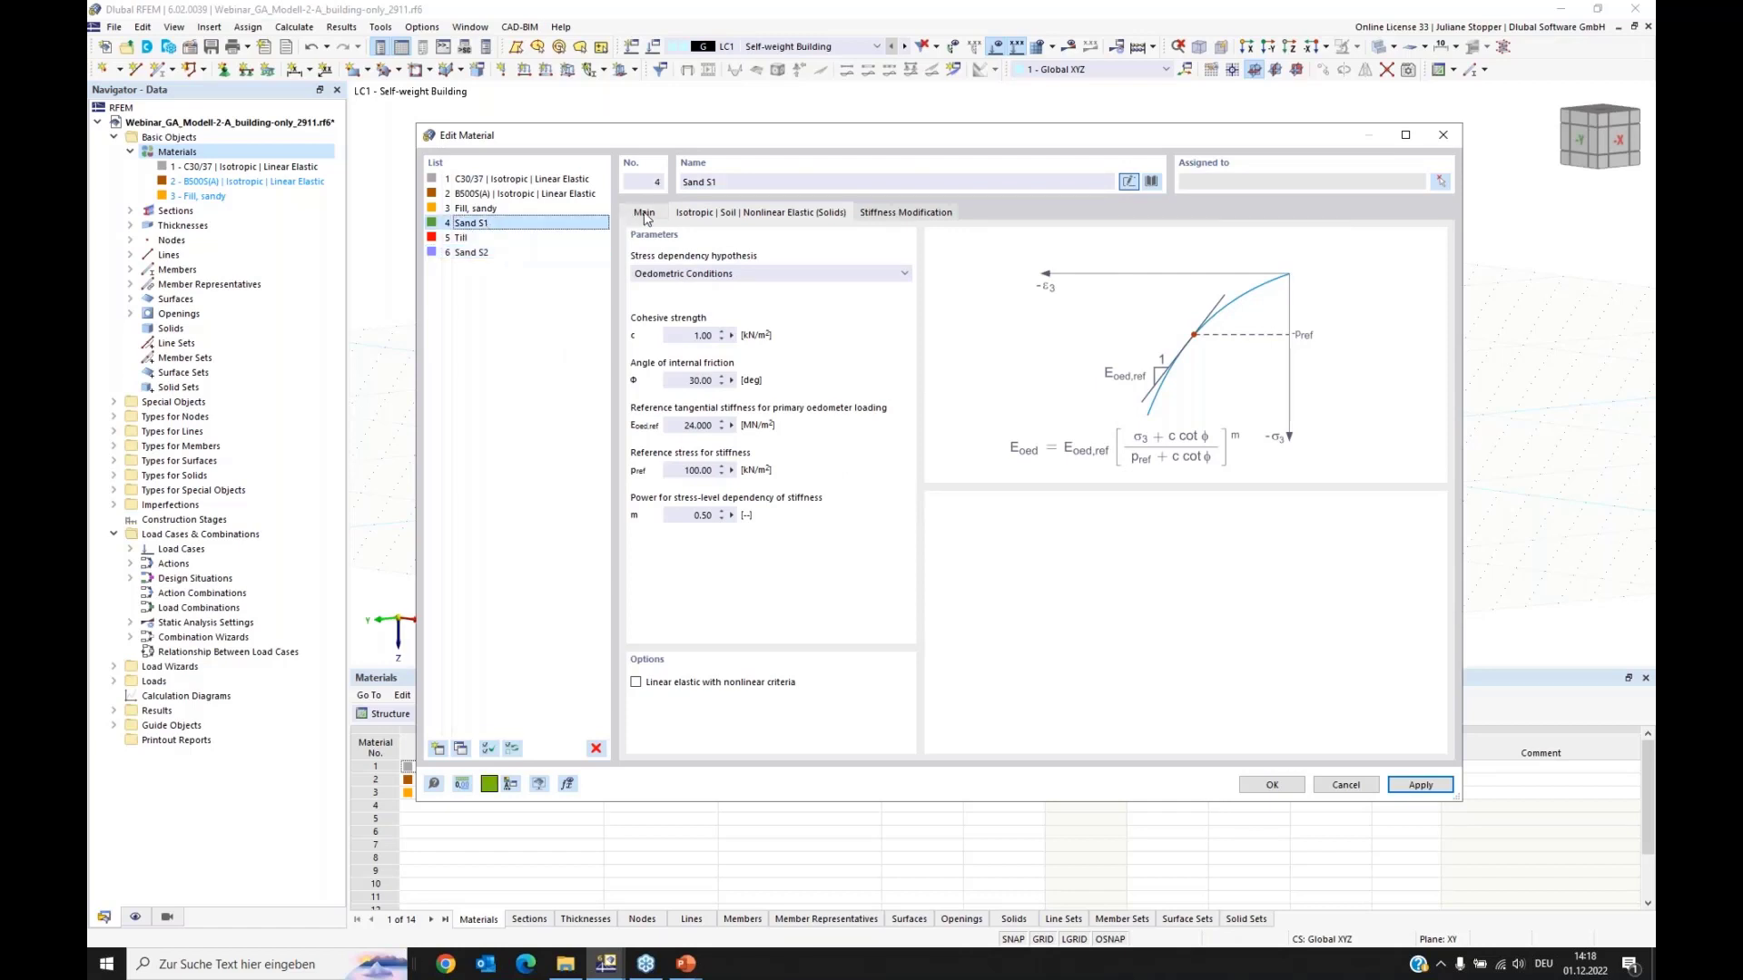
click(643, 213)
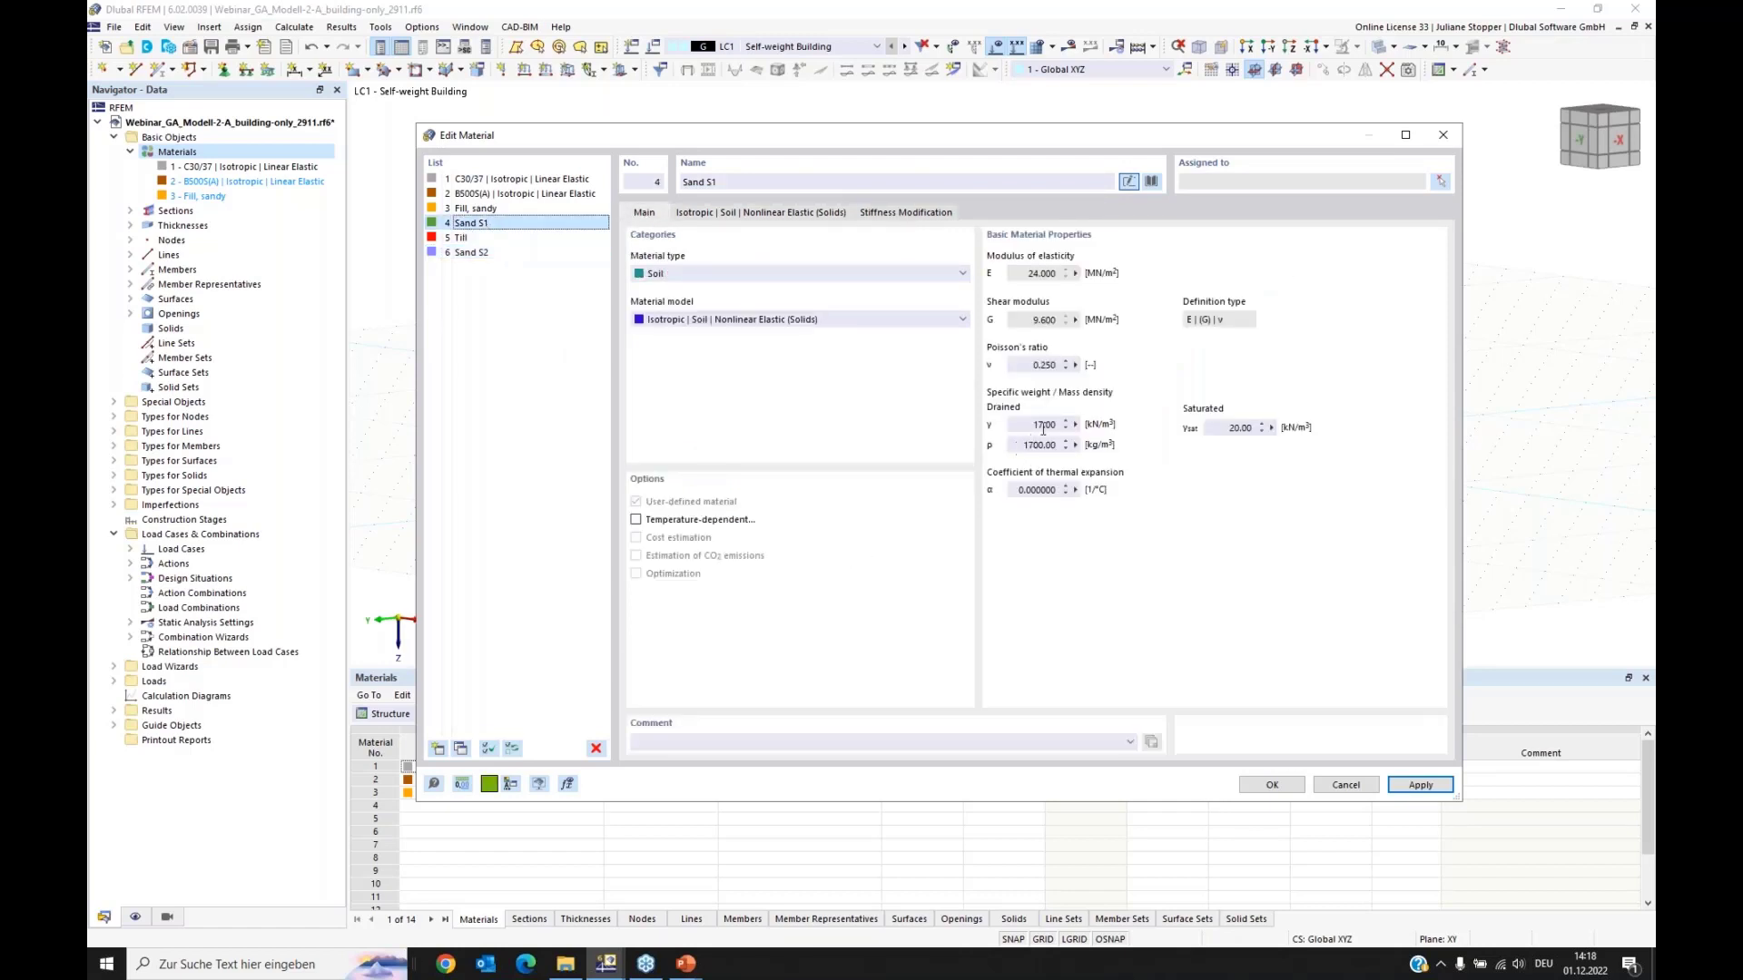
drag(1029, 423, 1075, 420)
text(18)
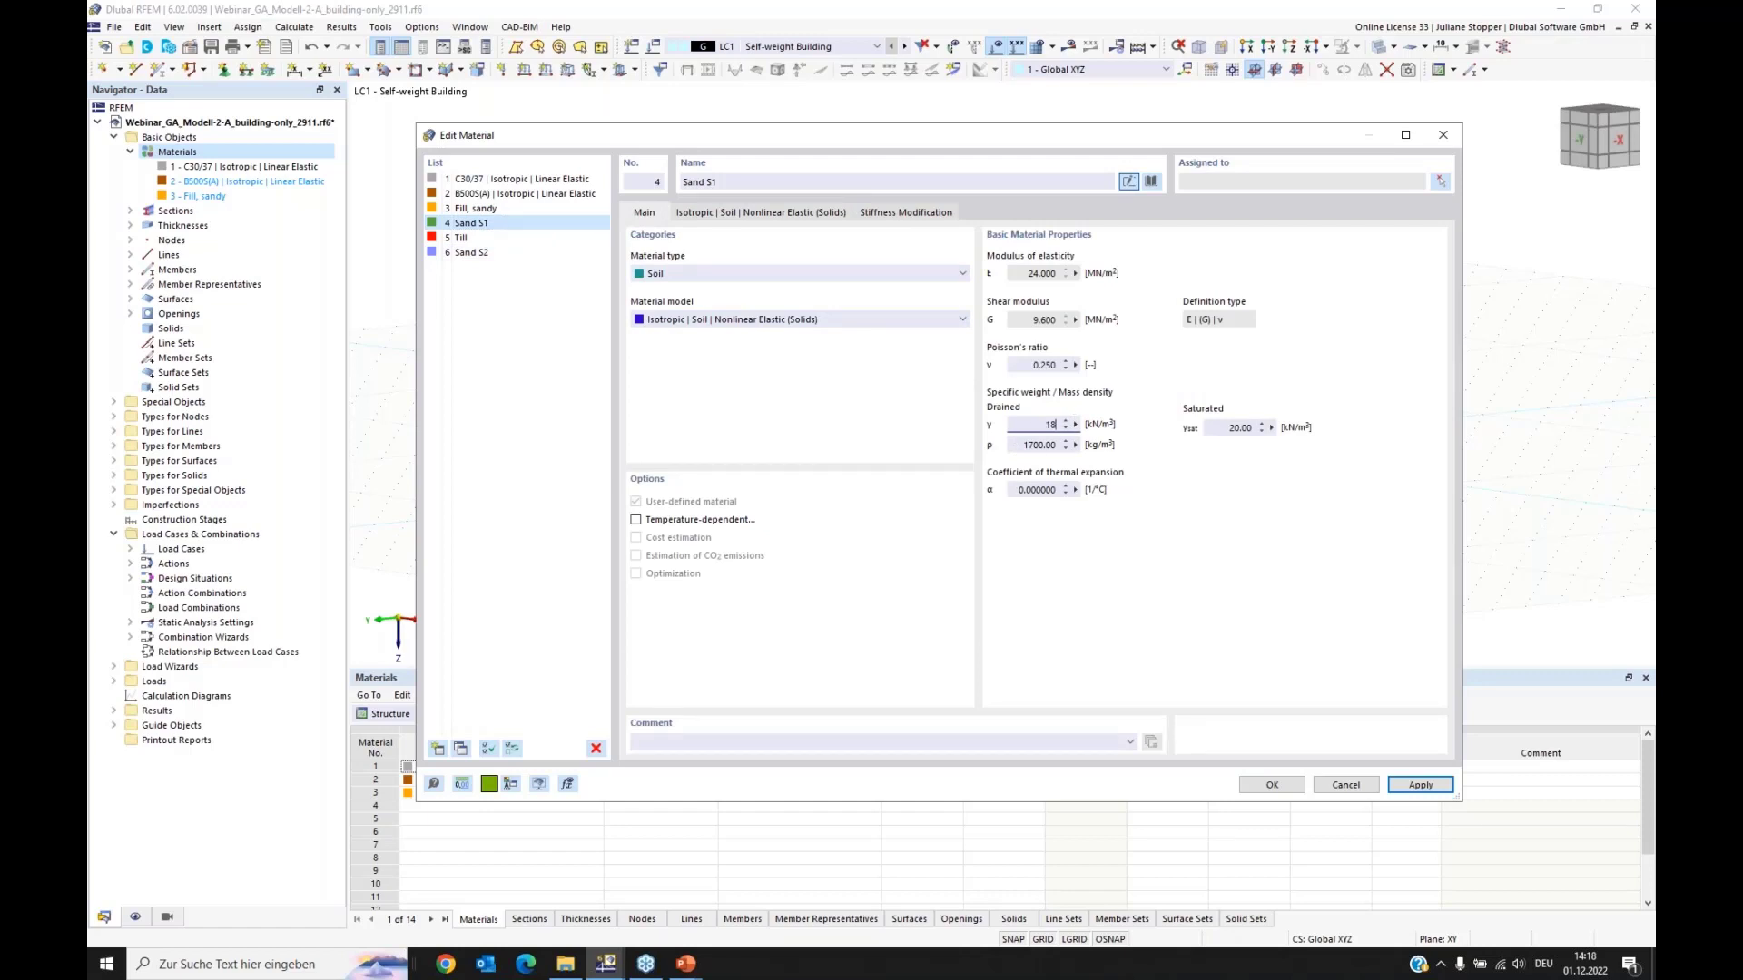
key(Tab)
Step: Set Sand S1's angle of internal friction to 32.5° and reference oedometer stiffness to 40 MN/m², and apply
click(734, 214)
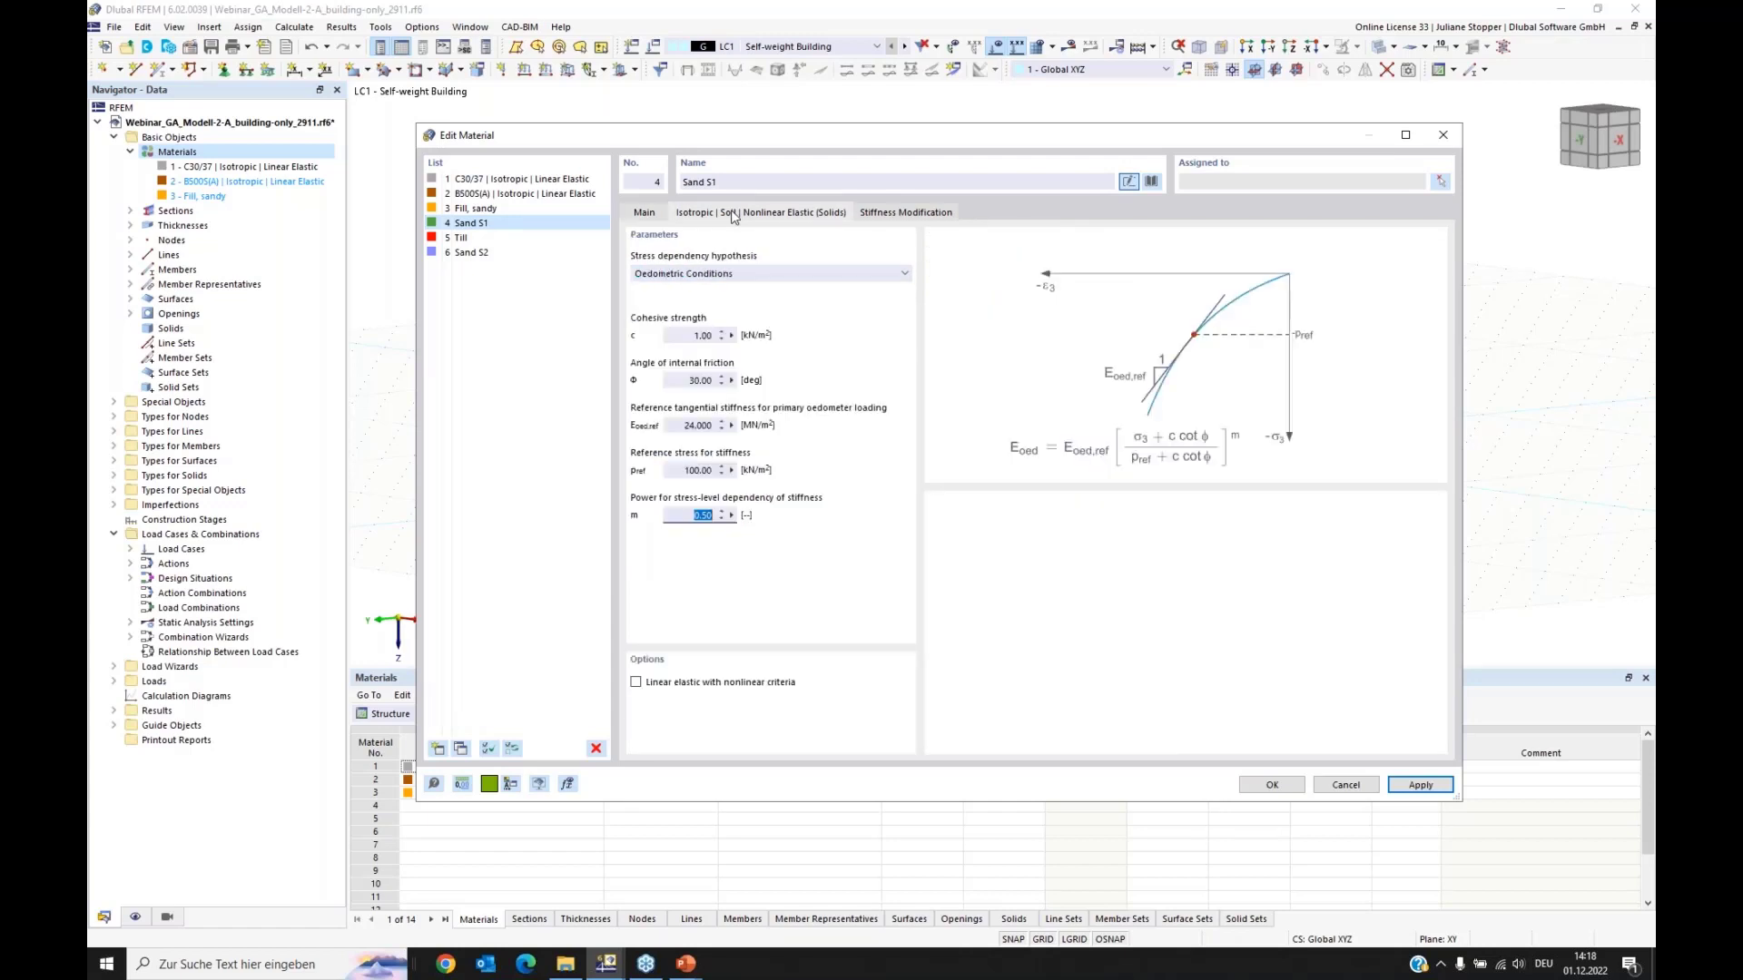
click(683, 380)
text(32,5)
click(675, 428)
text(40)
click(676, 470)
click(1420, 784)
Step: Set both the drained and the saturated specific weight of the "Till" material to 21 kN/m³
click(460, 238)
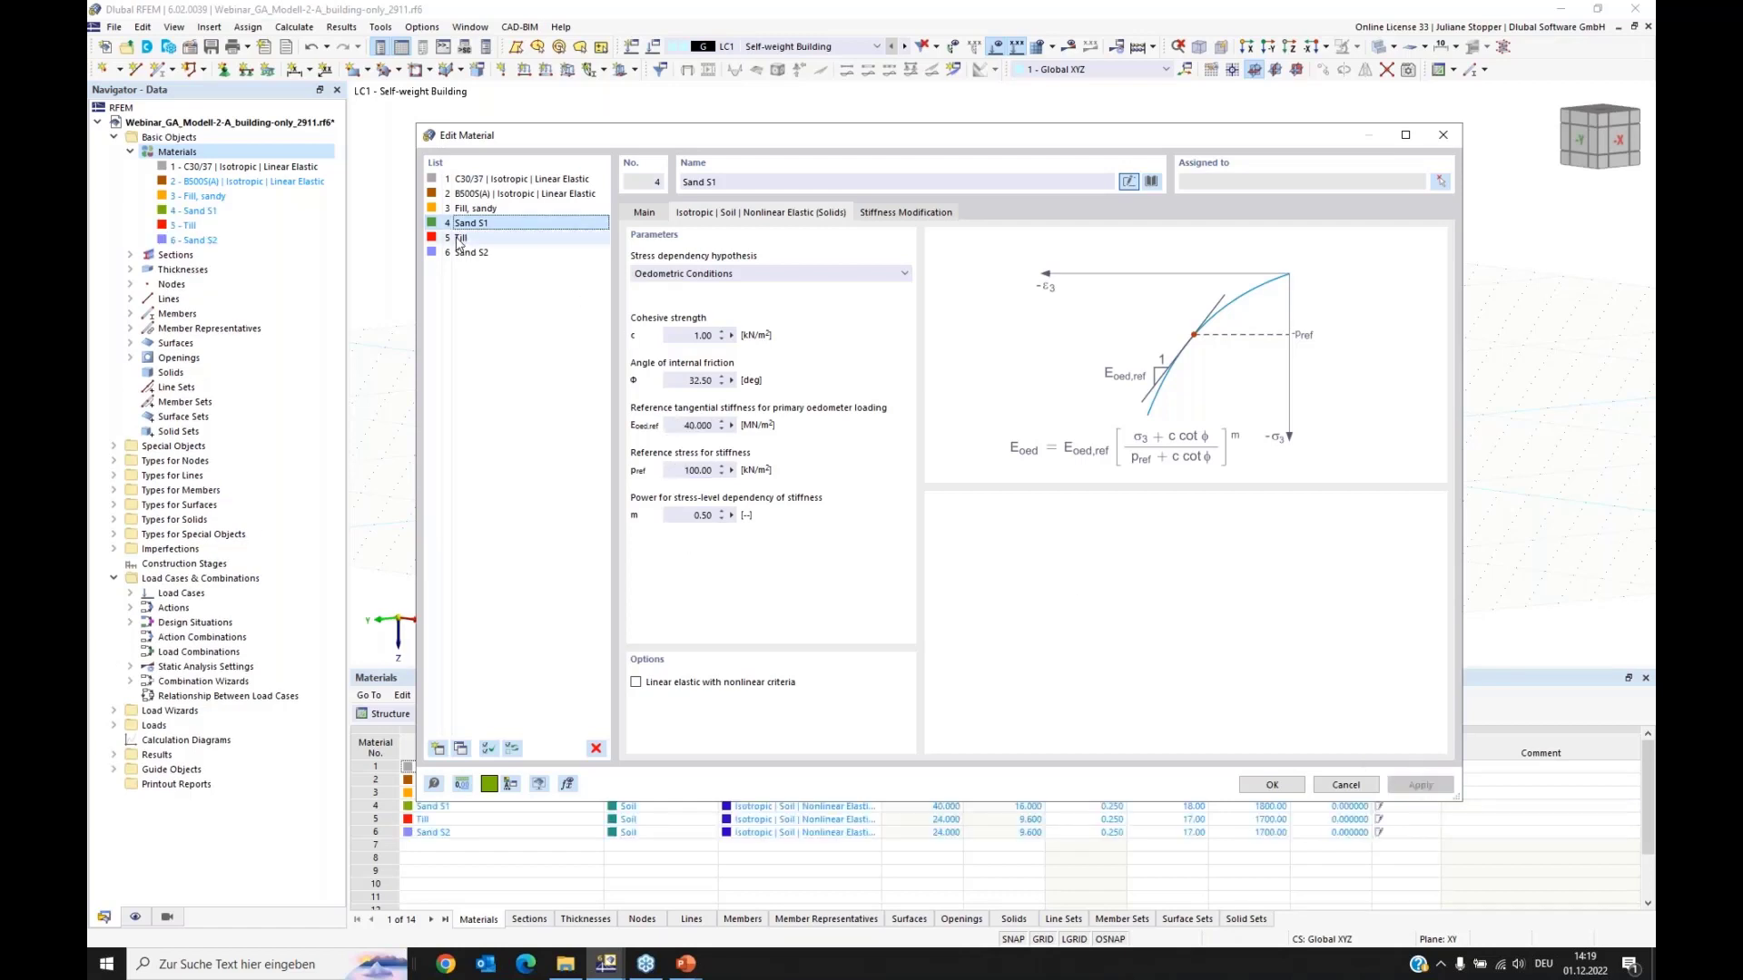
click(659, 214)
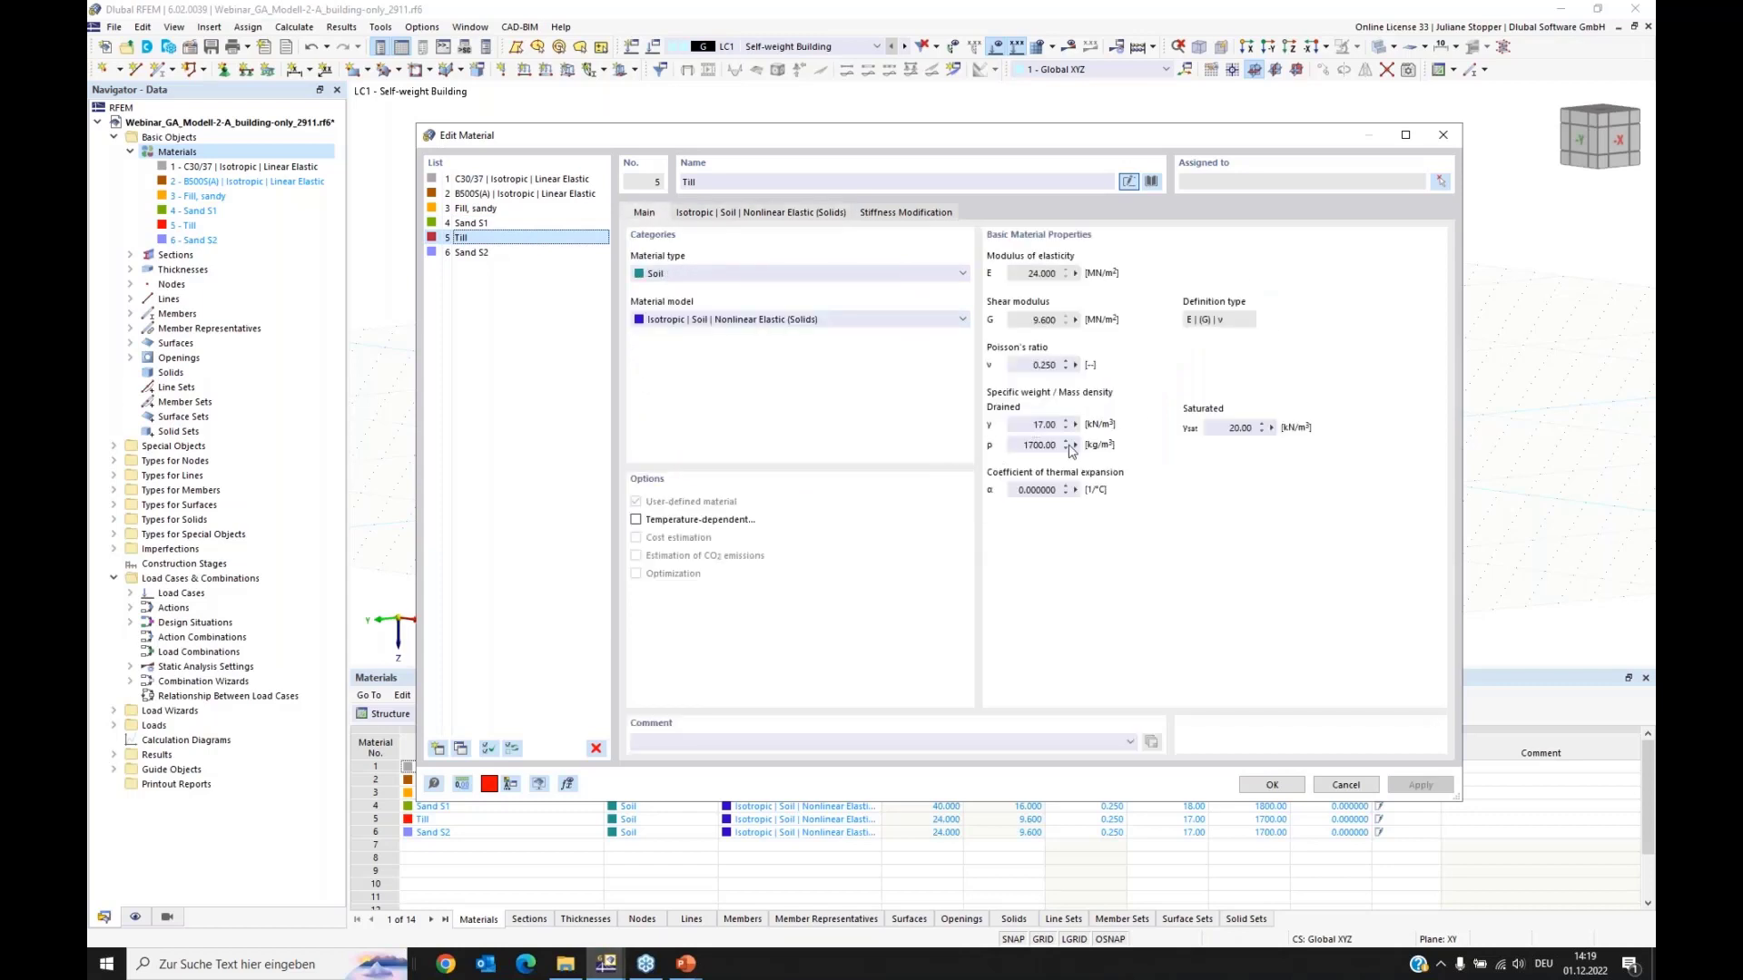
drag(1029, 424, 1120, 429)
text(21)
click(1227, 428)
text(21)
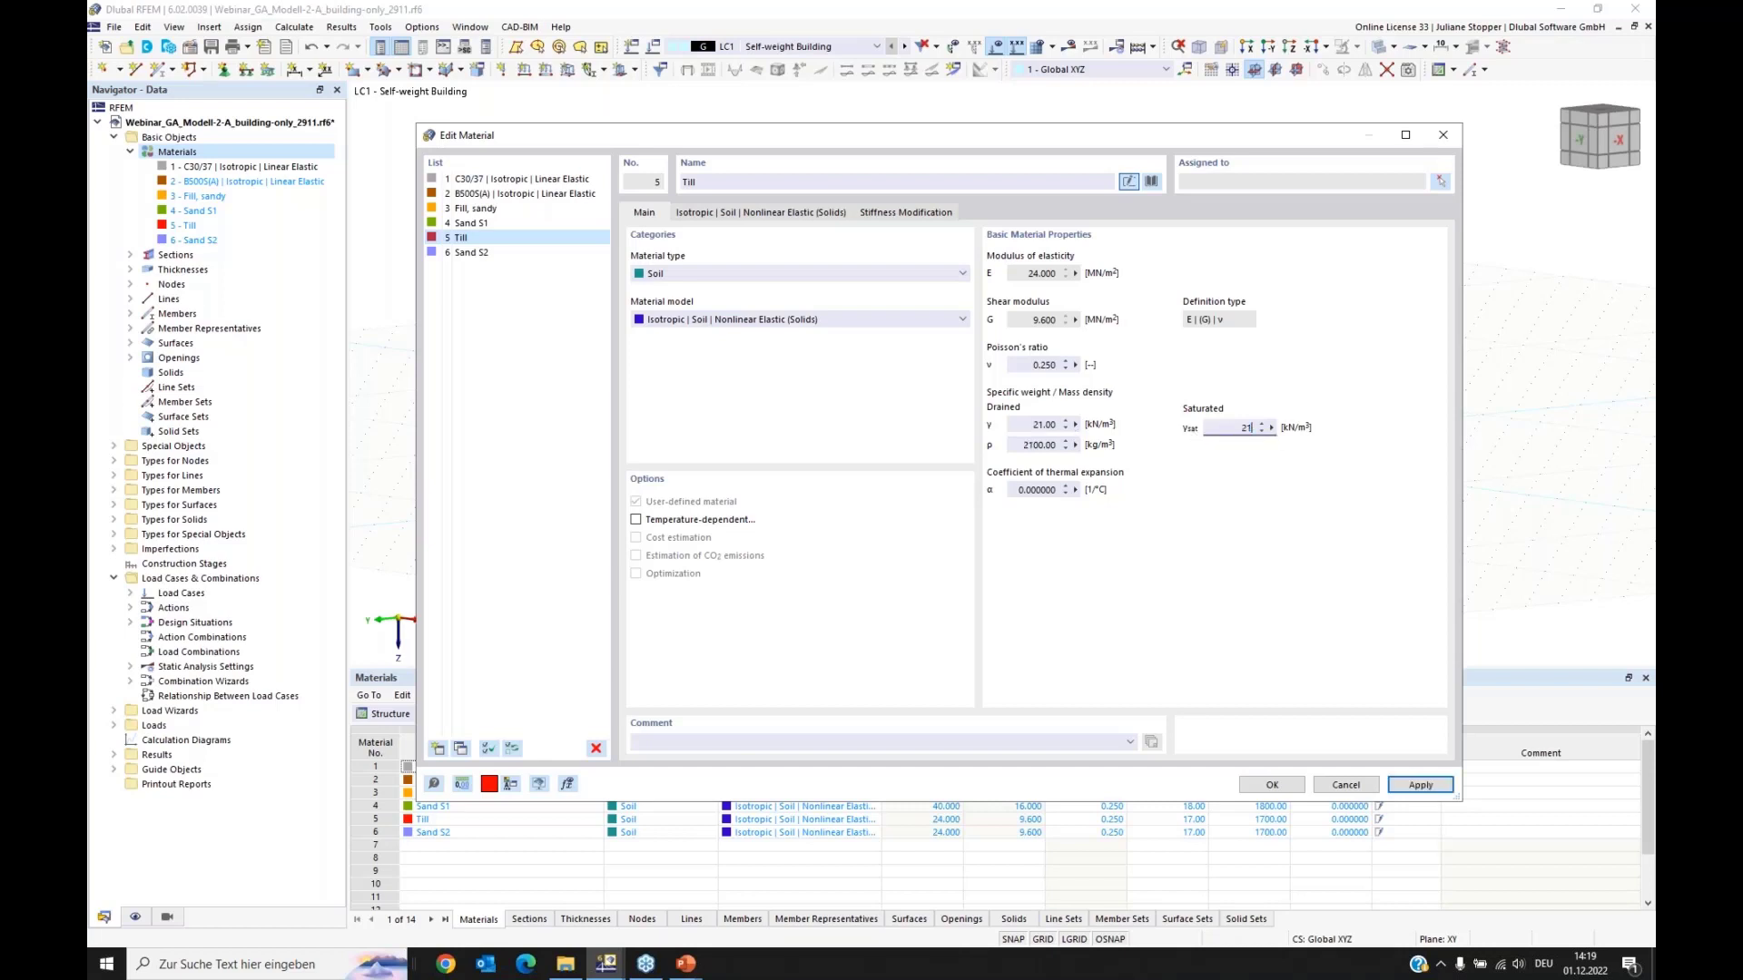
click(1034, 446)
Step: Set the till's angle of internal friction to 27.5° and reference oedometer stiffness to 30 MN/m², and apply
click(756, 214)
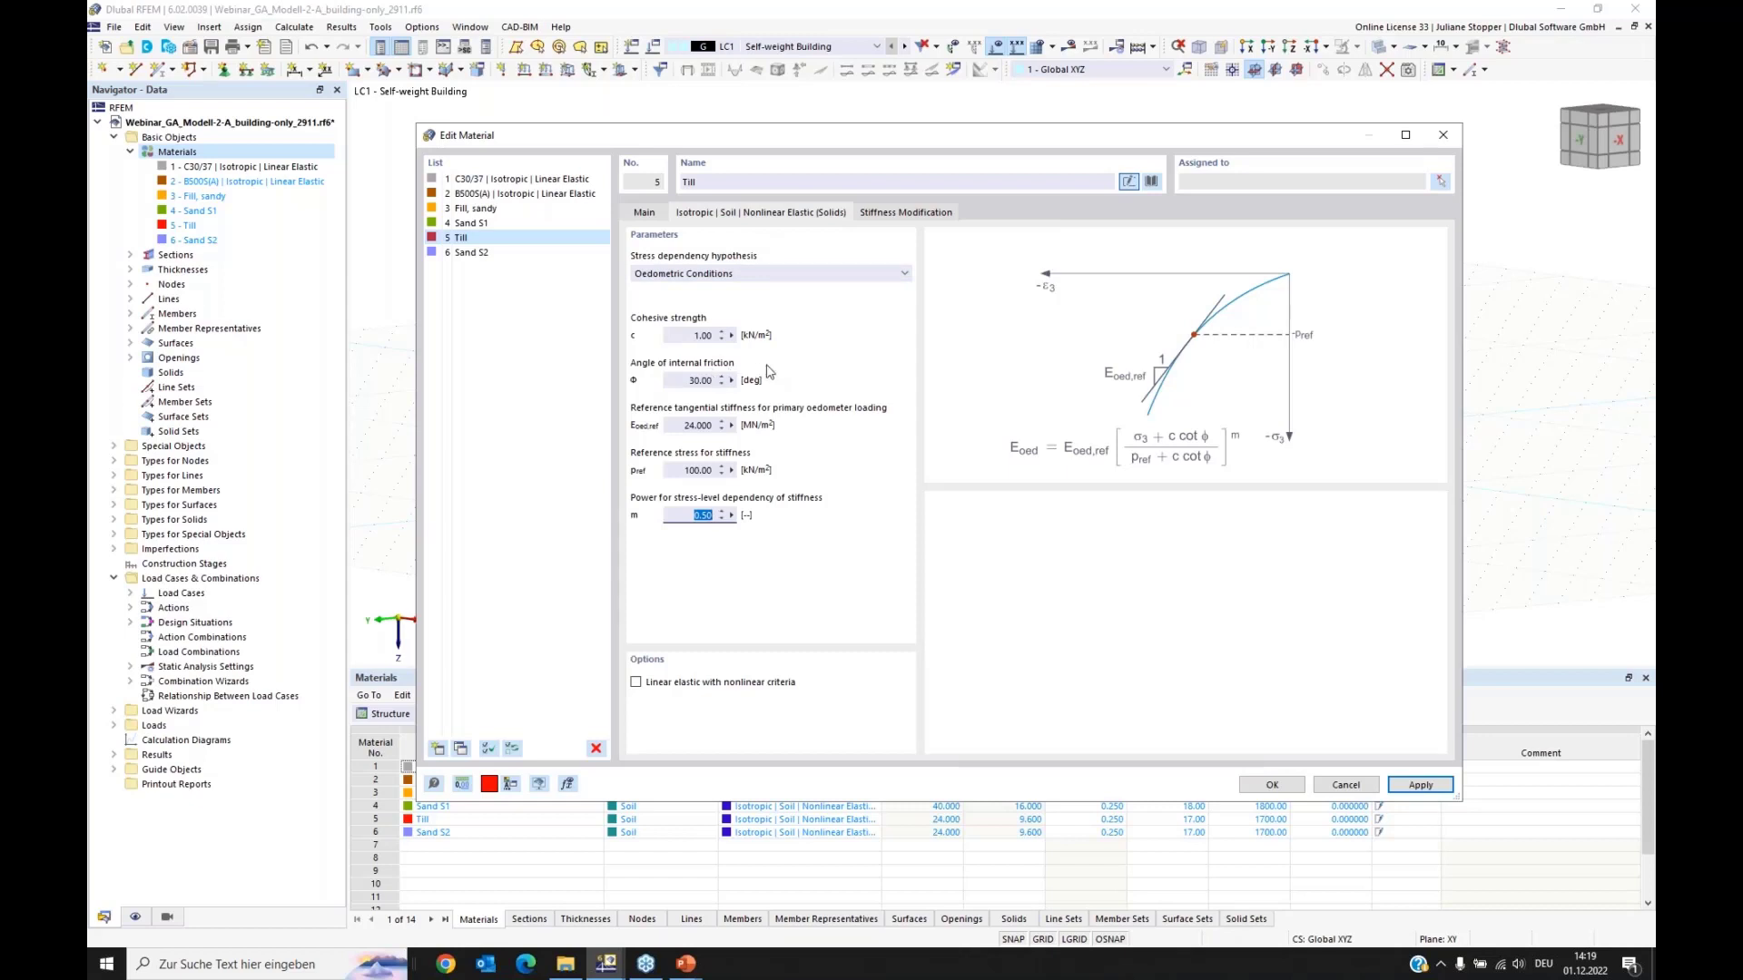
click(688, 380)
text(27,5)
click(699, 425)
text(30)
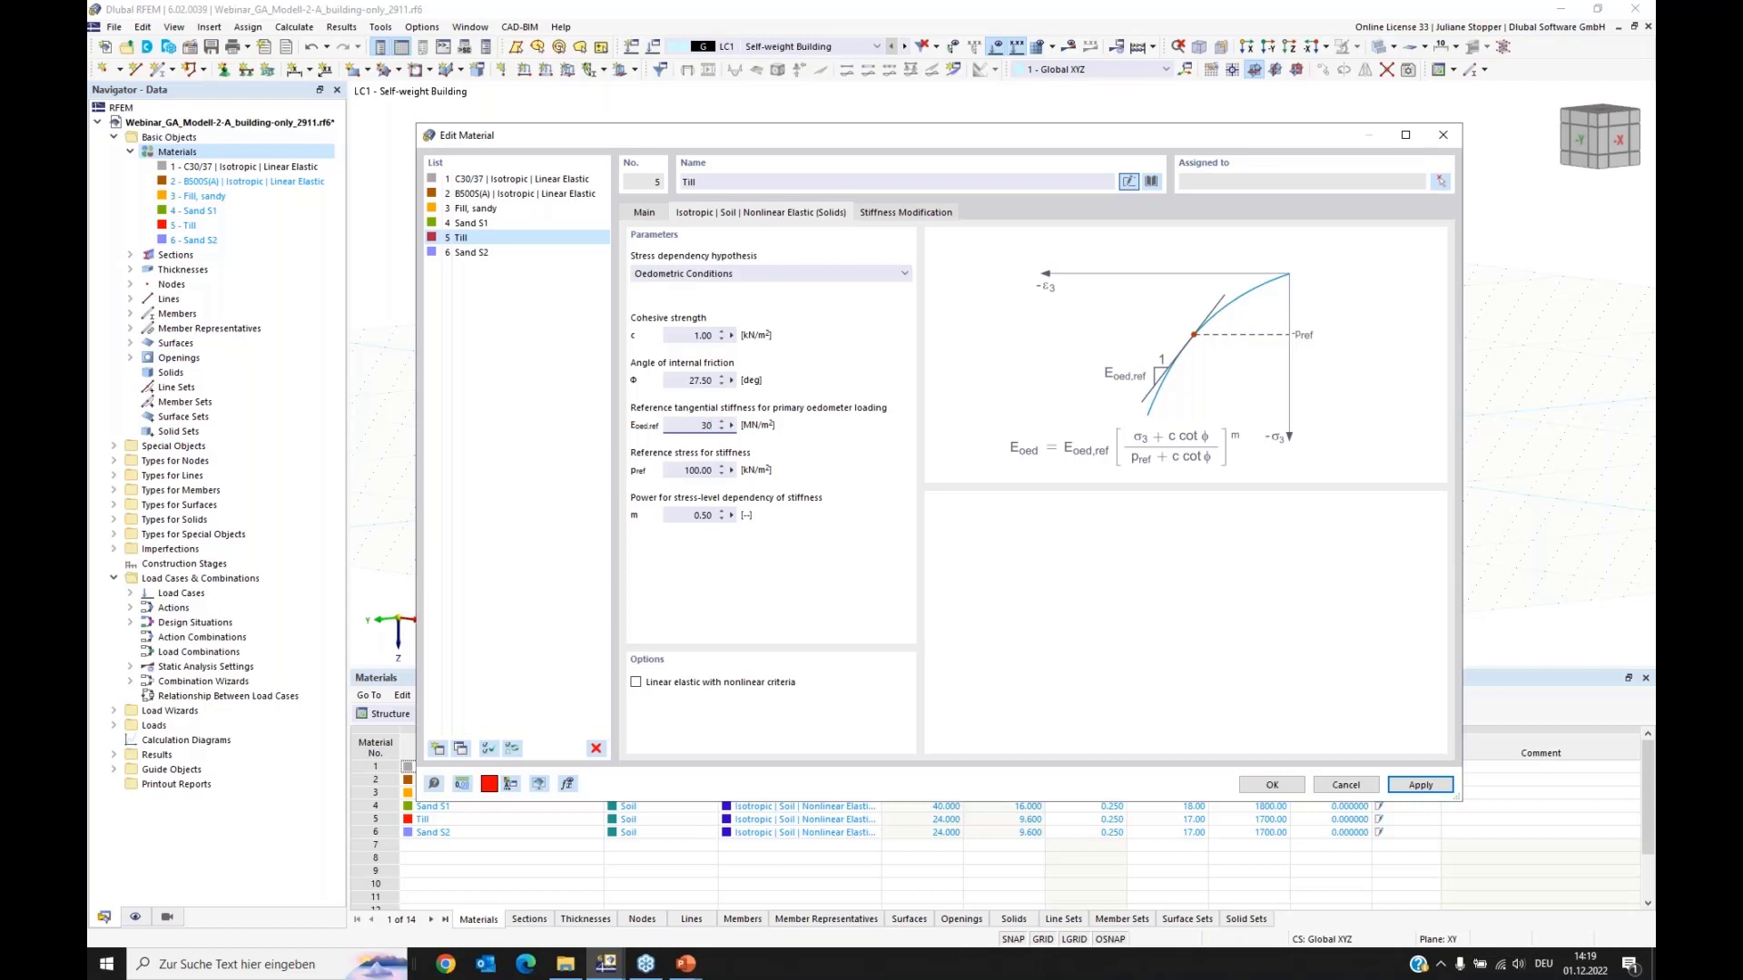
click(1417, 786)
Step: Set the "Sand S2" material's drained specific weight to 18.5 kN/m³ and its saturated specific weight to 20.5 kN/m³
click(476, 253)
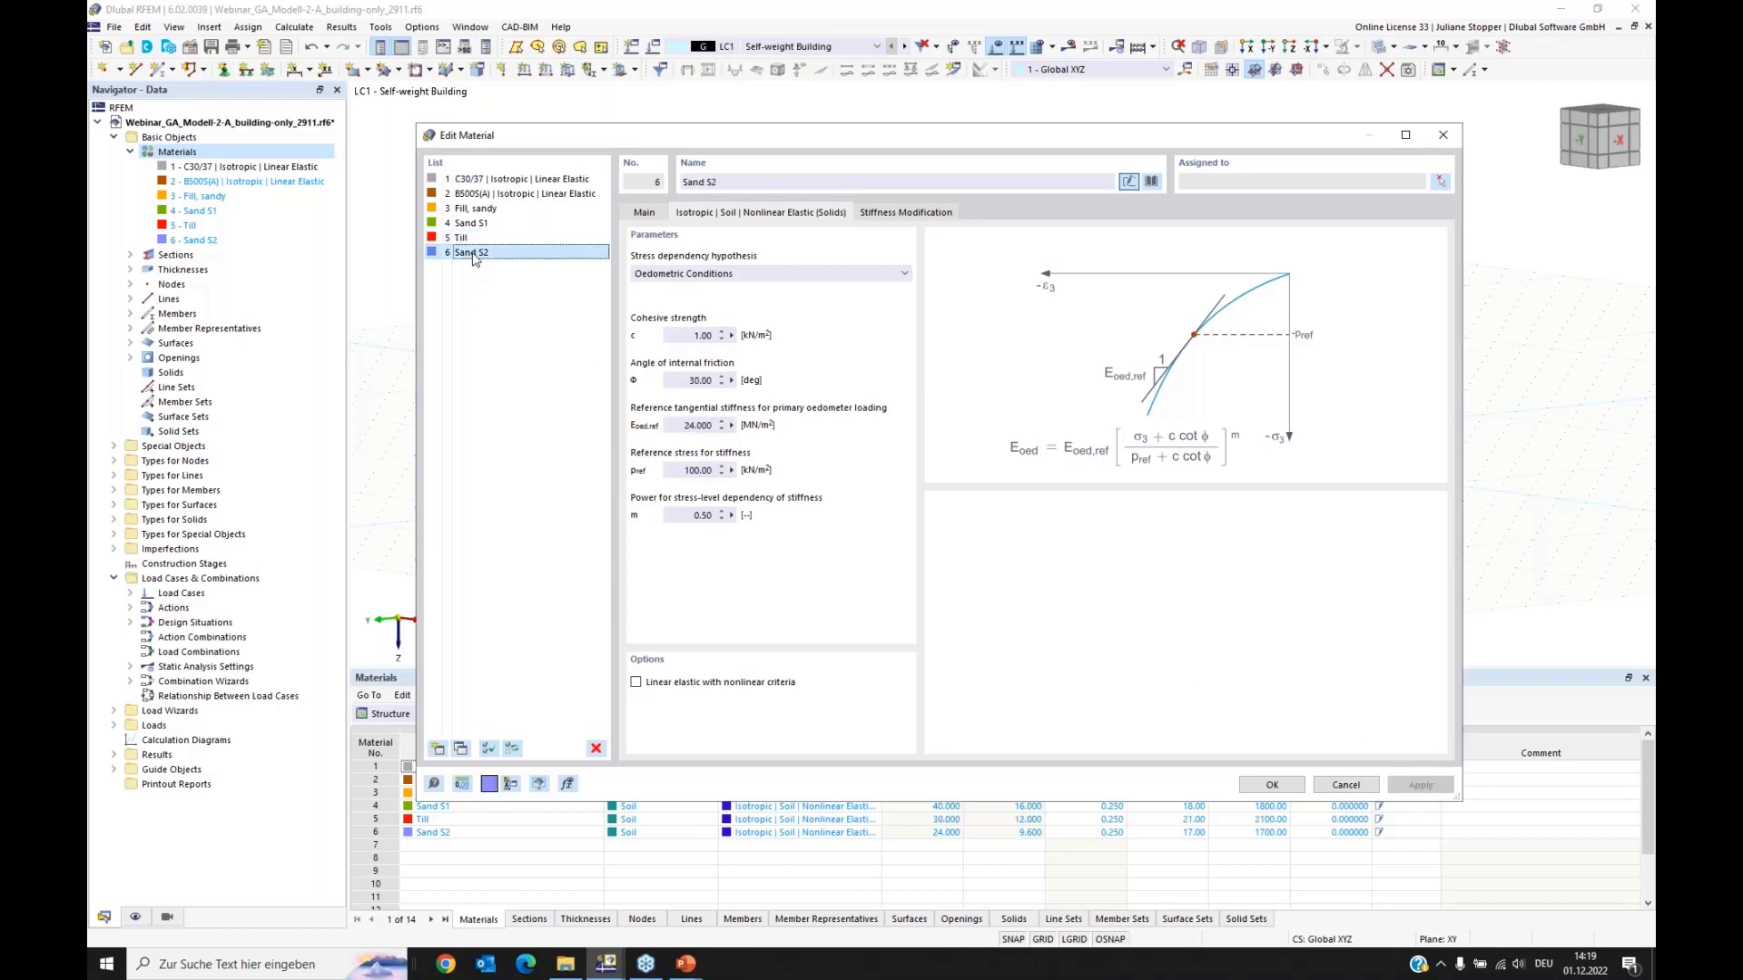
click(642, 214)
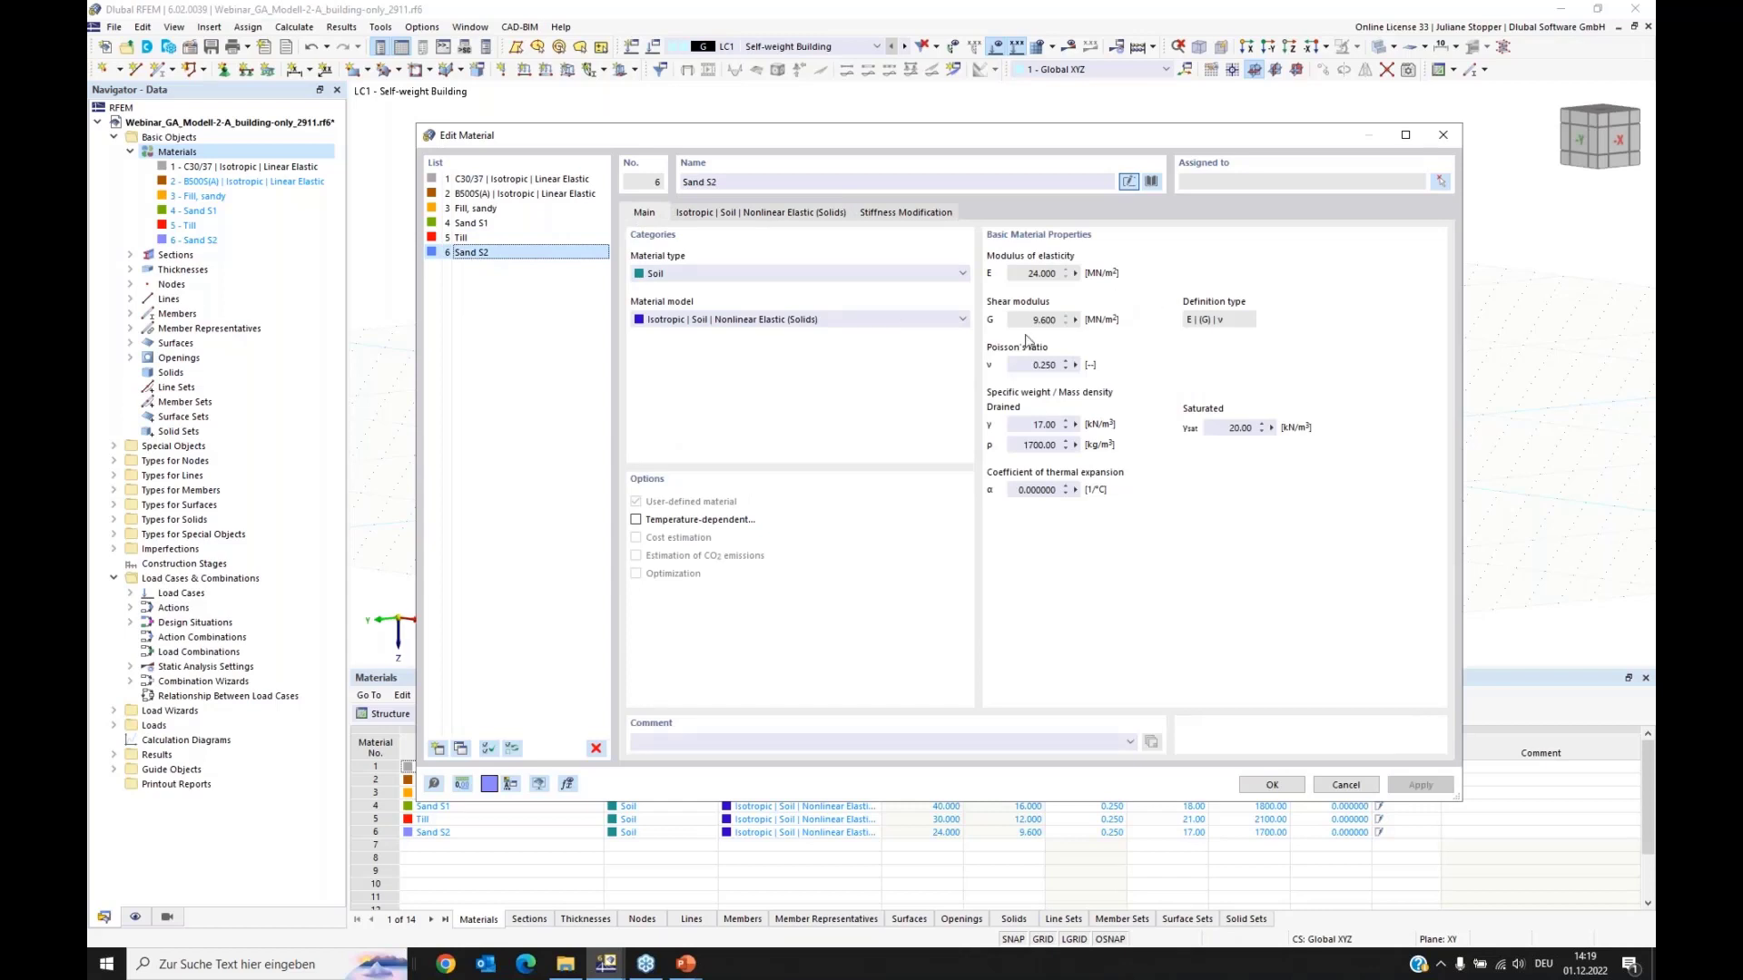
click(1040, 424)
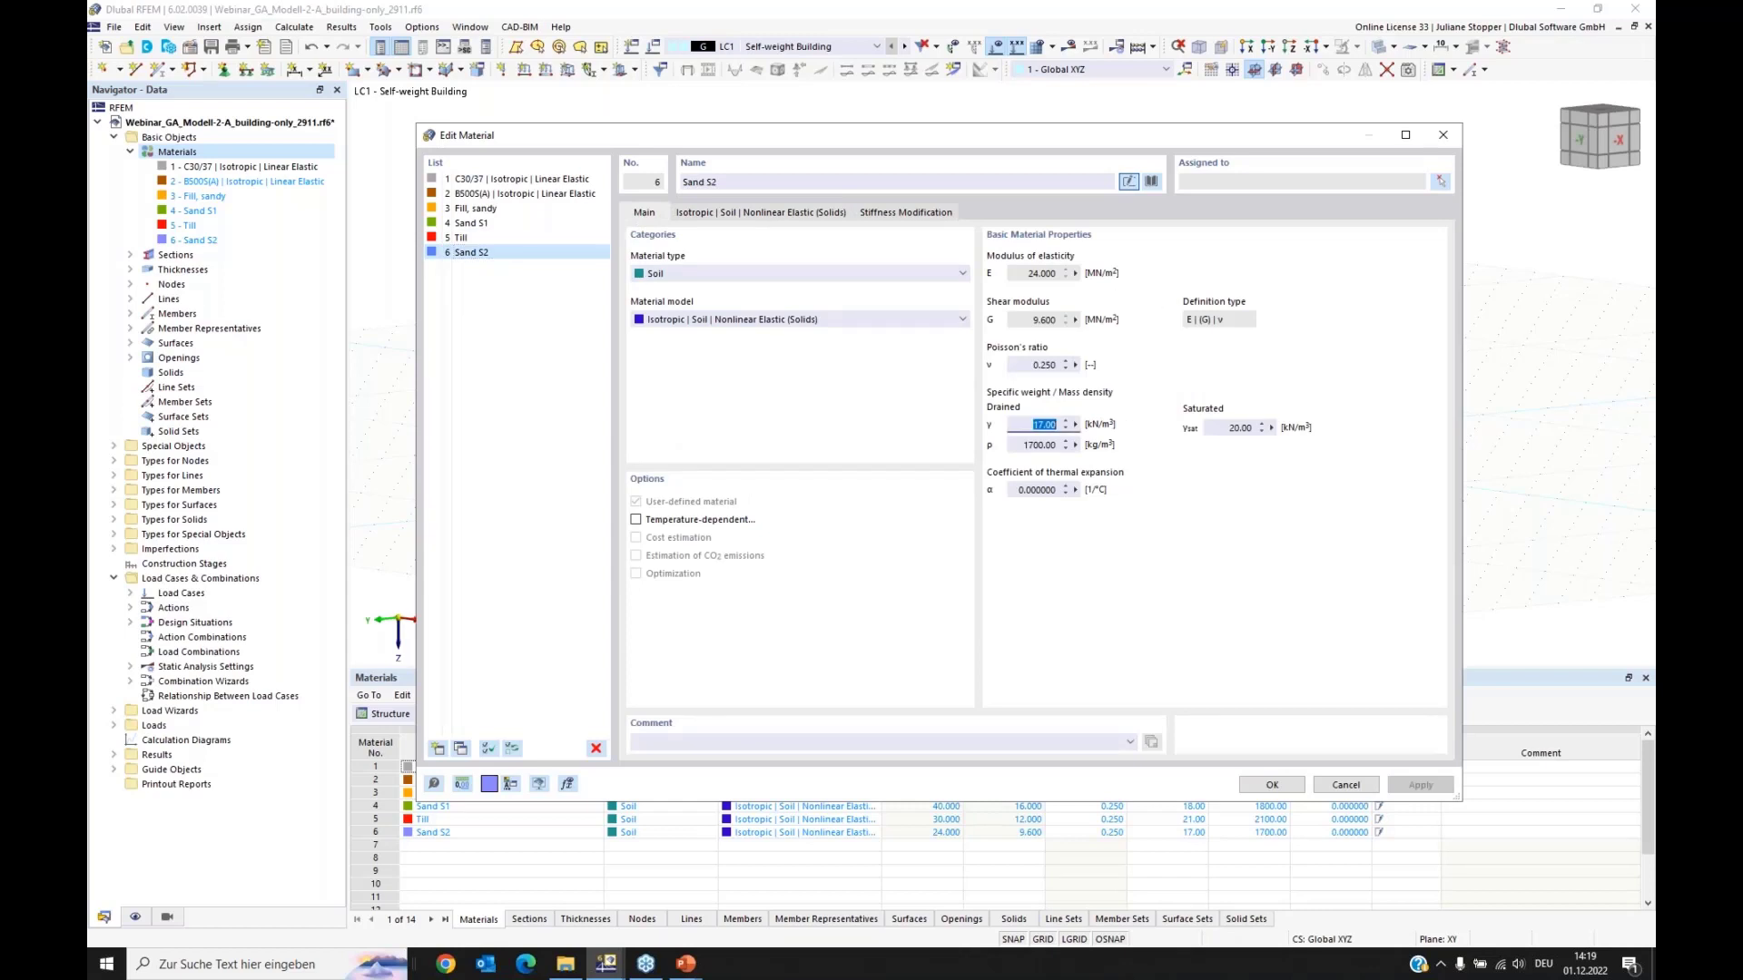
text(18)
text(.5)
click(1236, 428)
text(20)
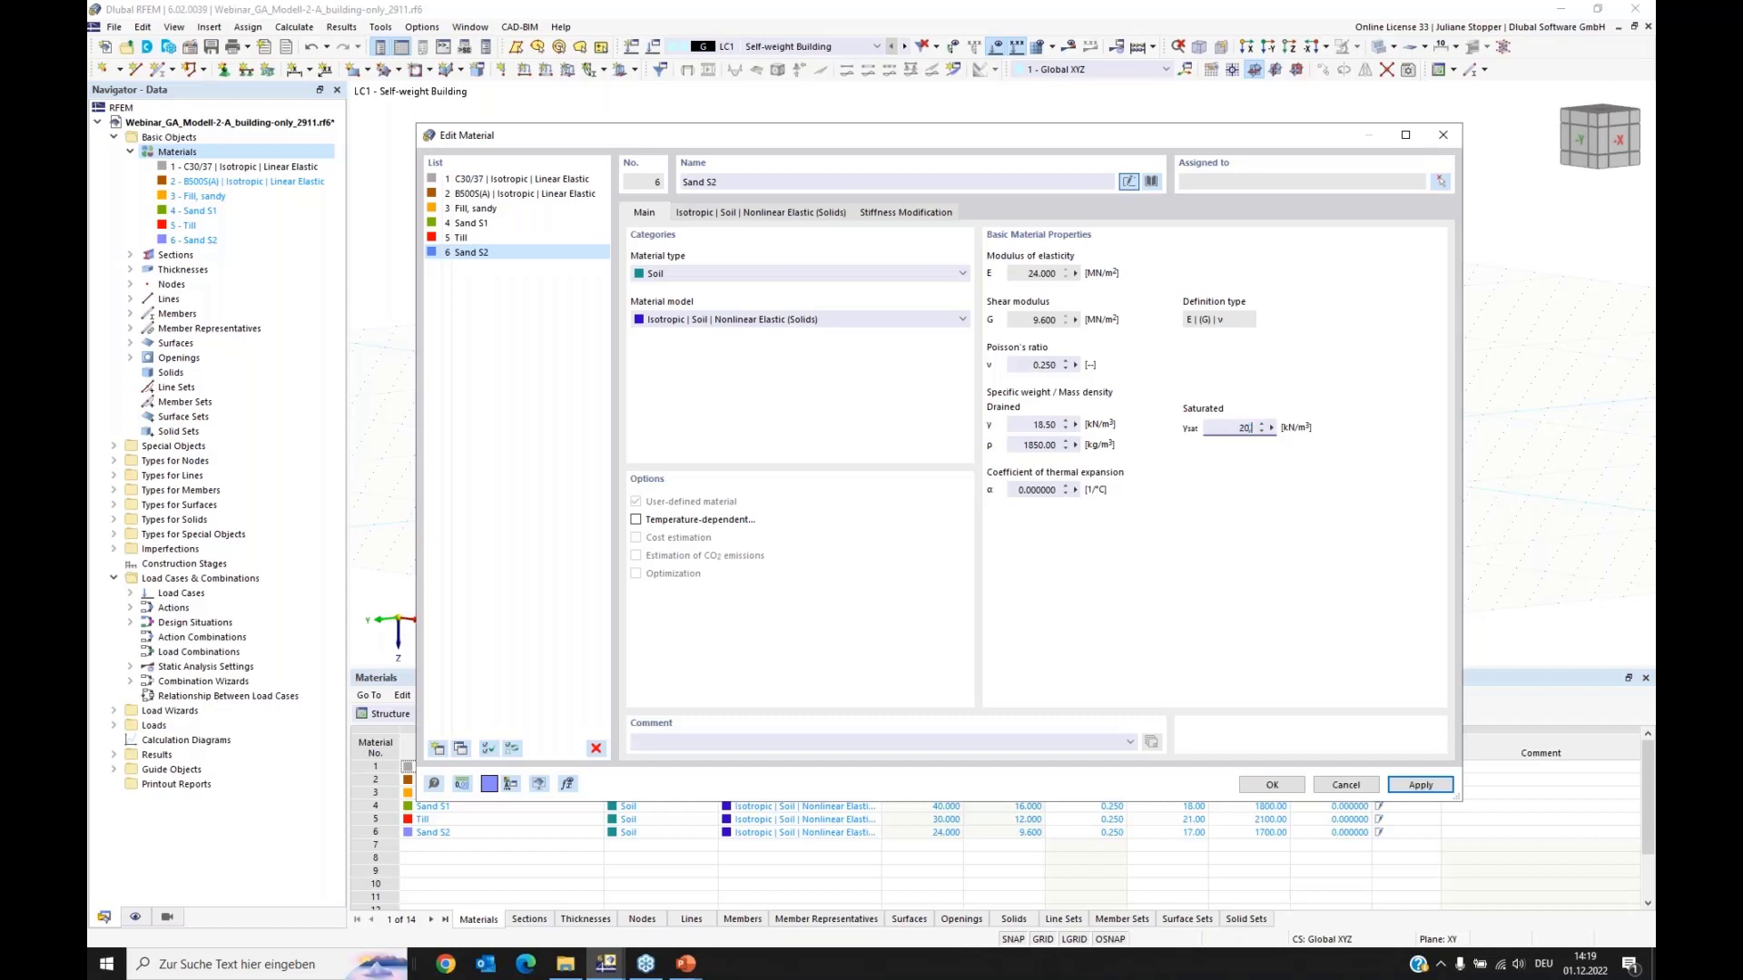
text(,5)
click(1035, 423)
Step: Enter Sand S2's angle of internal friction and set its reference oedometer stiffness to 58 MN/m²
click(711, 216)
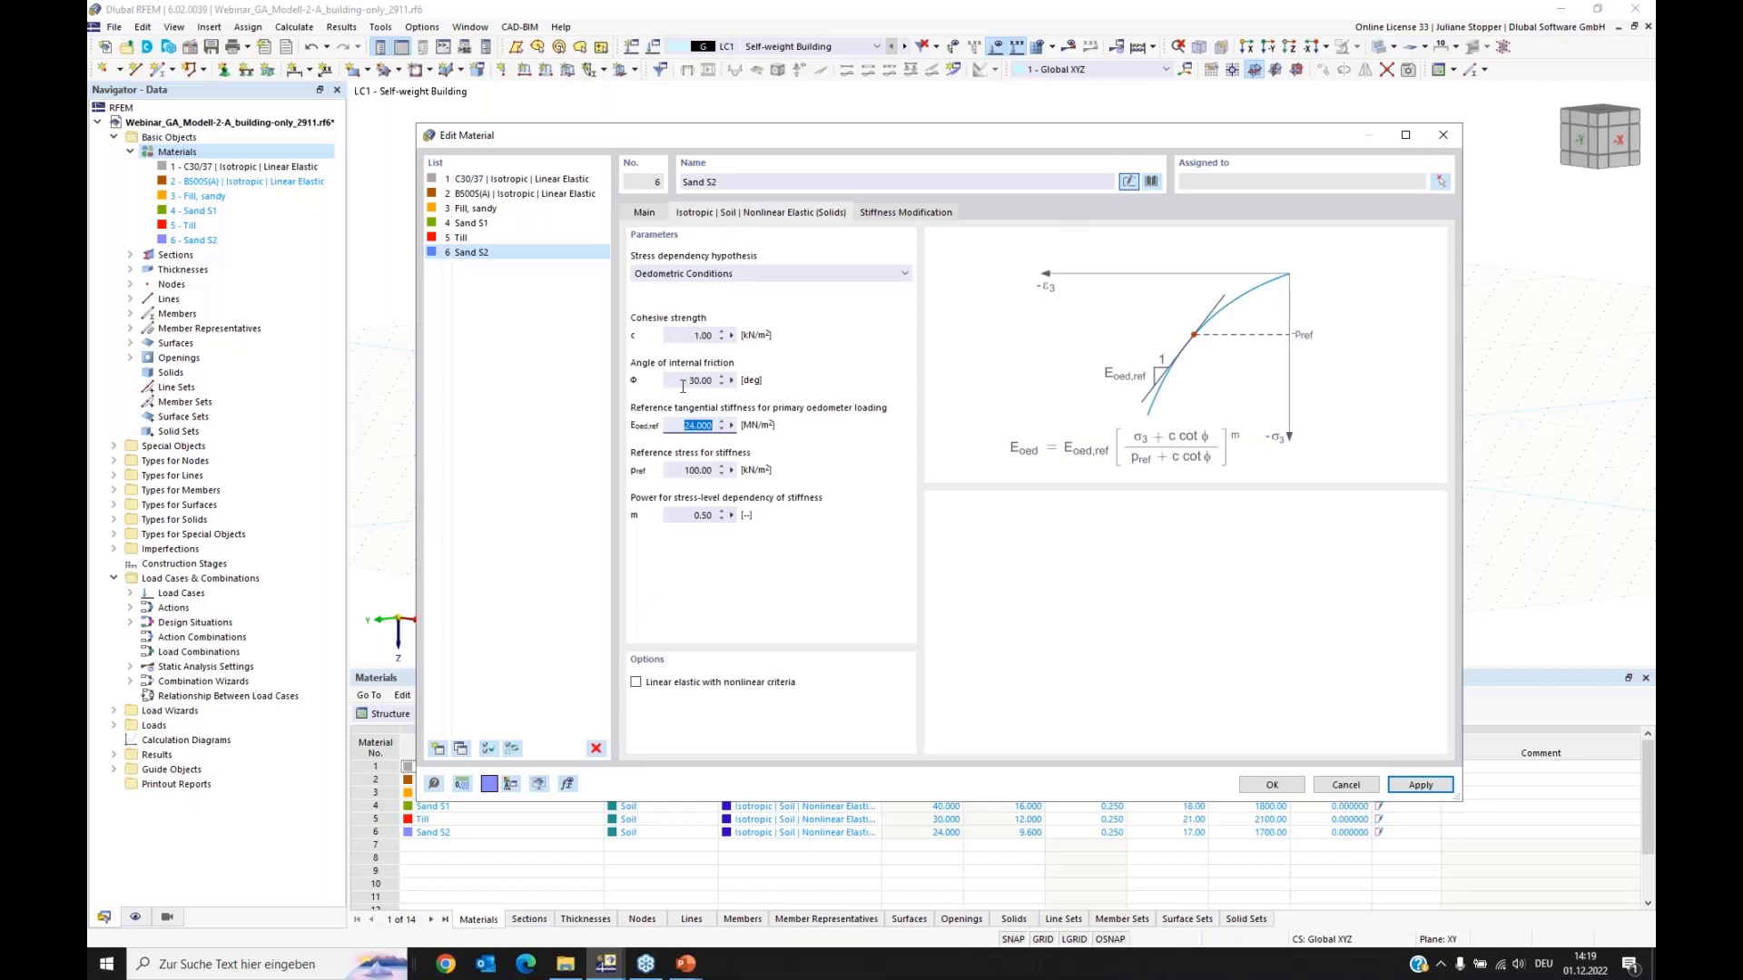
key(shift+Tab)
text(3)
key(Tab)
text(58)
click(686, 470)
Step: Set the cohesive strength of the "Till" material to 15 kN/m² and confirm the material definitions
click(459, 238)
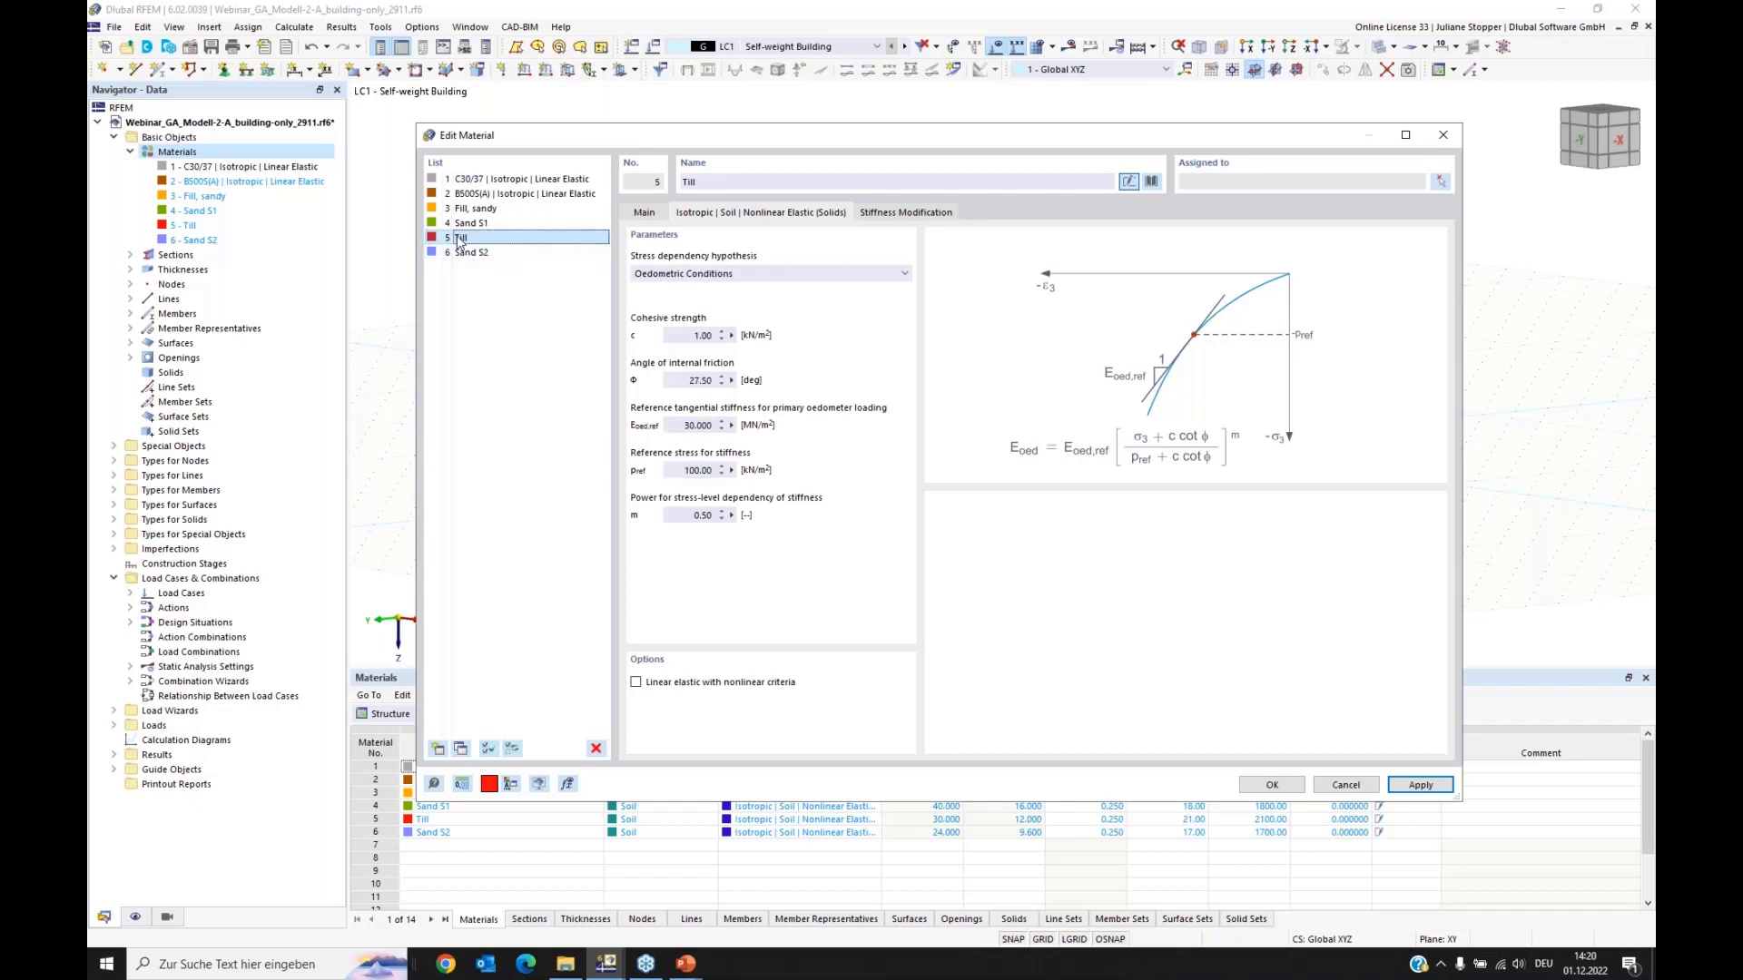
click(690, 336)
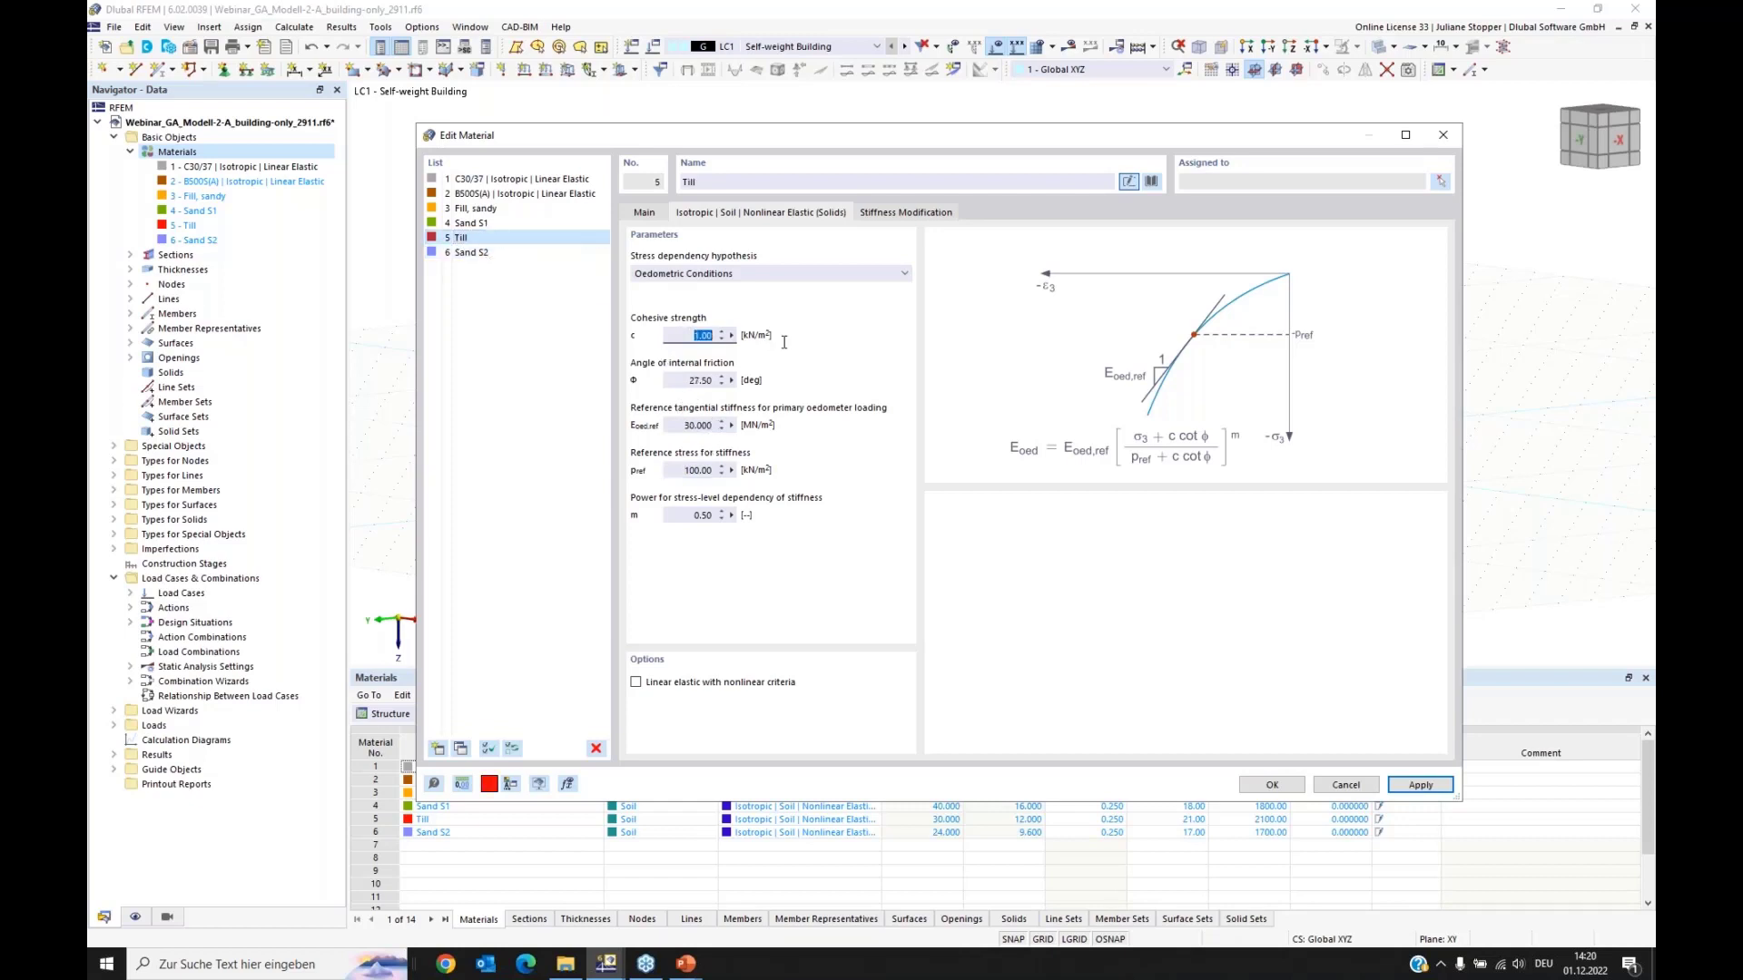
text(15)
click(687, 379)
click(1421, 794)
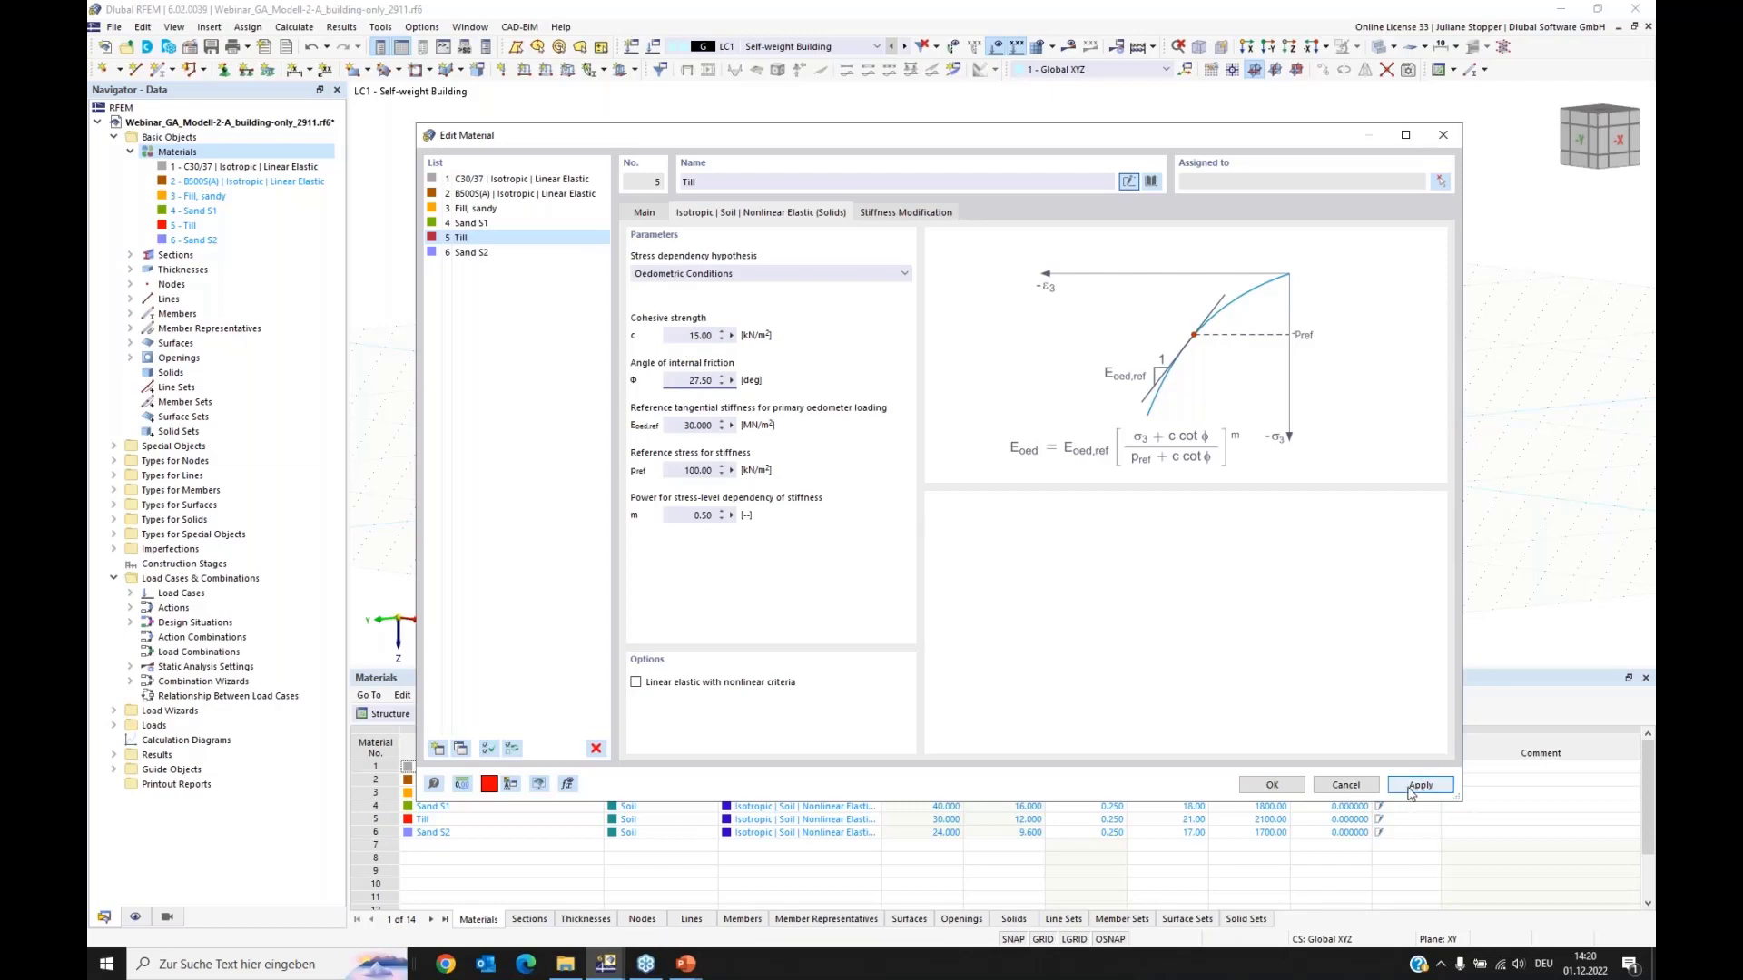
click(1273, 785)
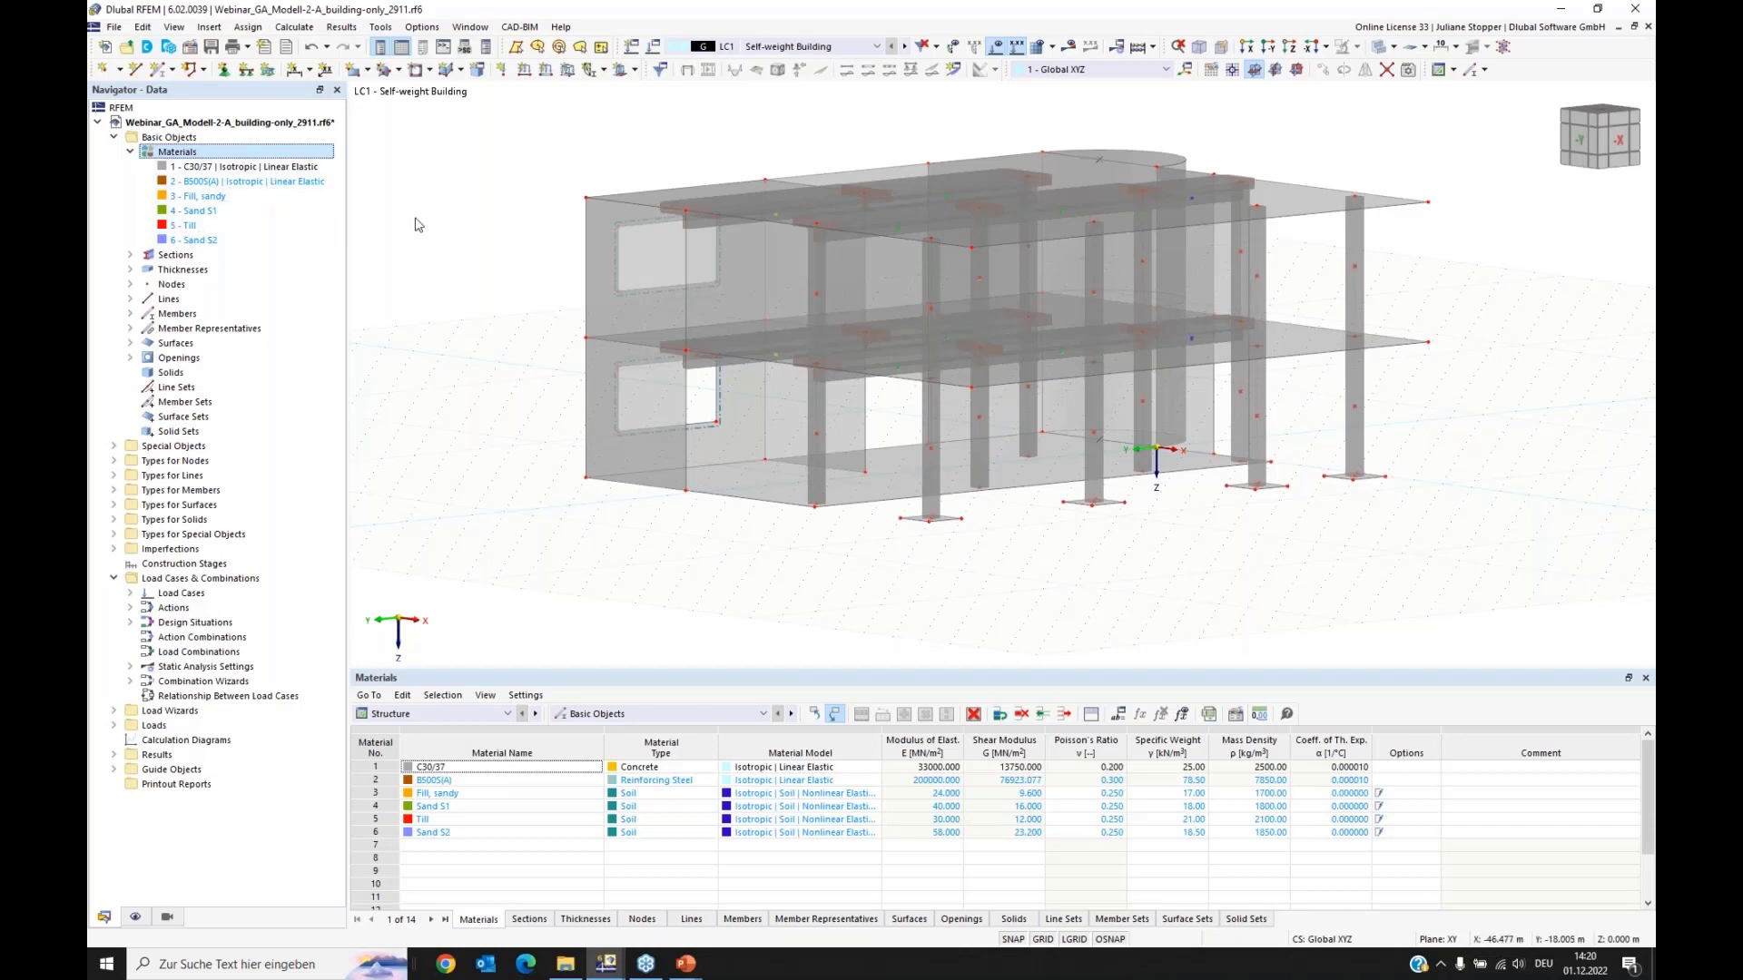
Step: Start a new borehole at coordinates 0, 0, 0 and activate groundwater at ordinate Z = 3.9 m
click(129, 153)
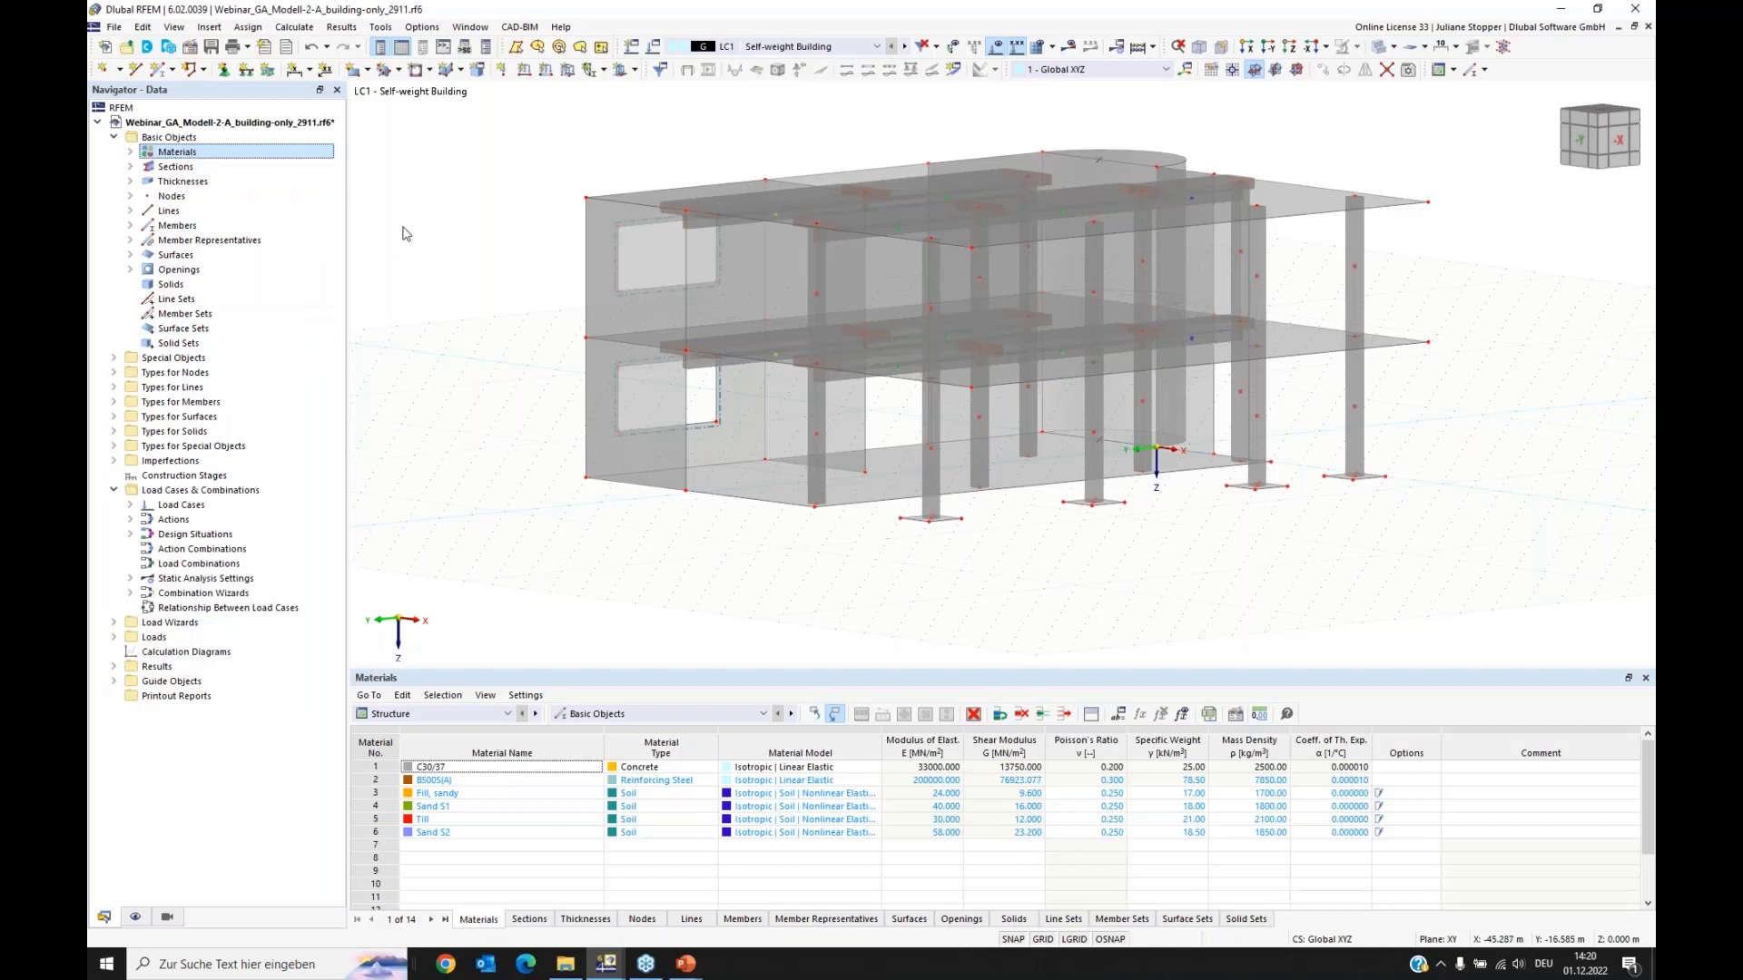
click(115, 360)
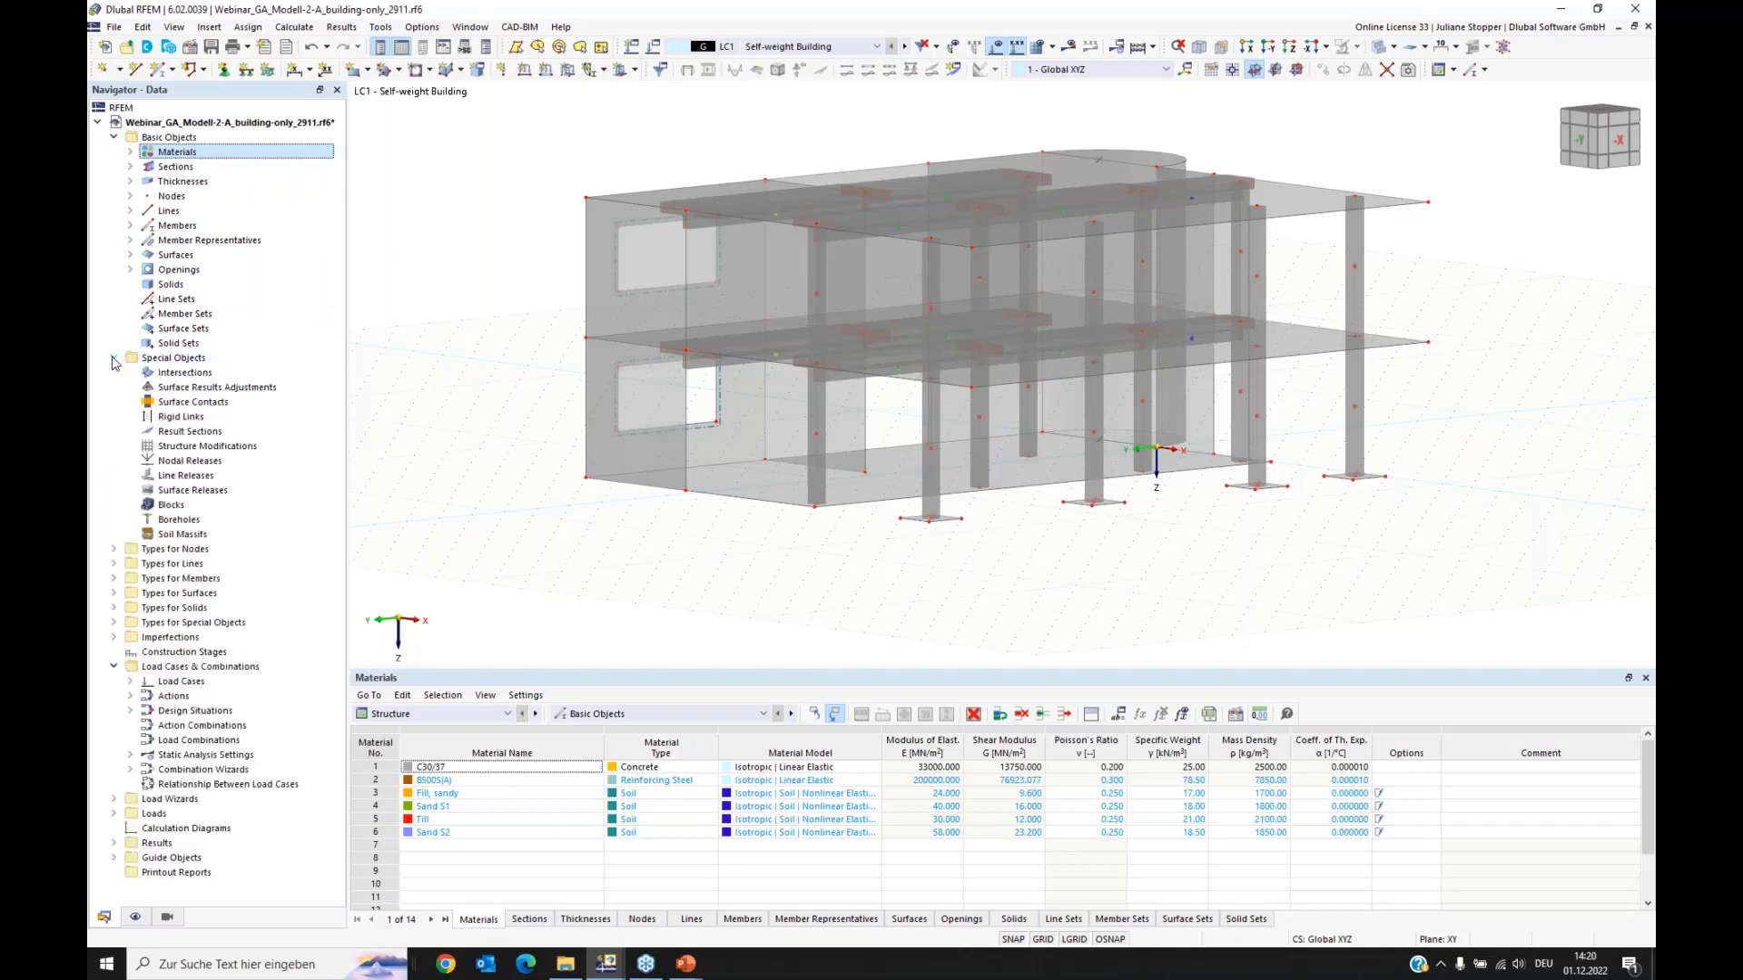
right_click(178, 524)
click(227, 549)
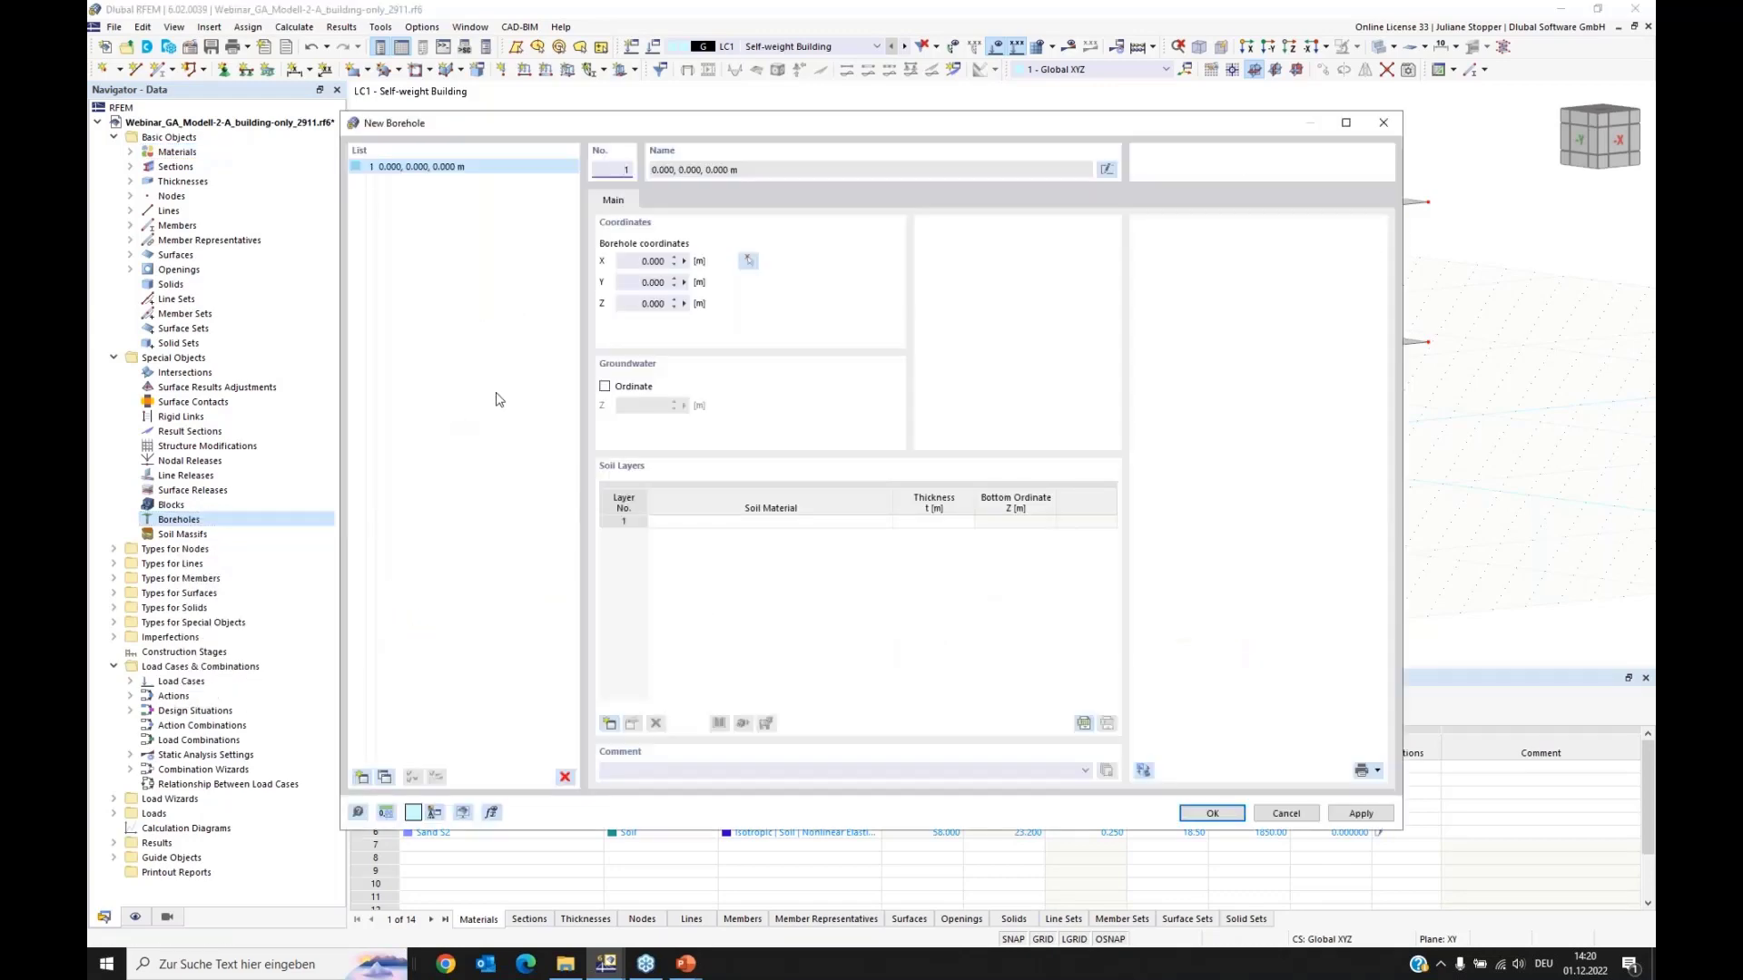
drag(495, 132, 553, 187)
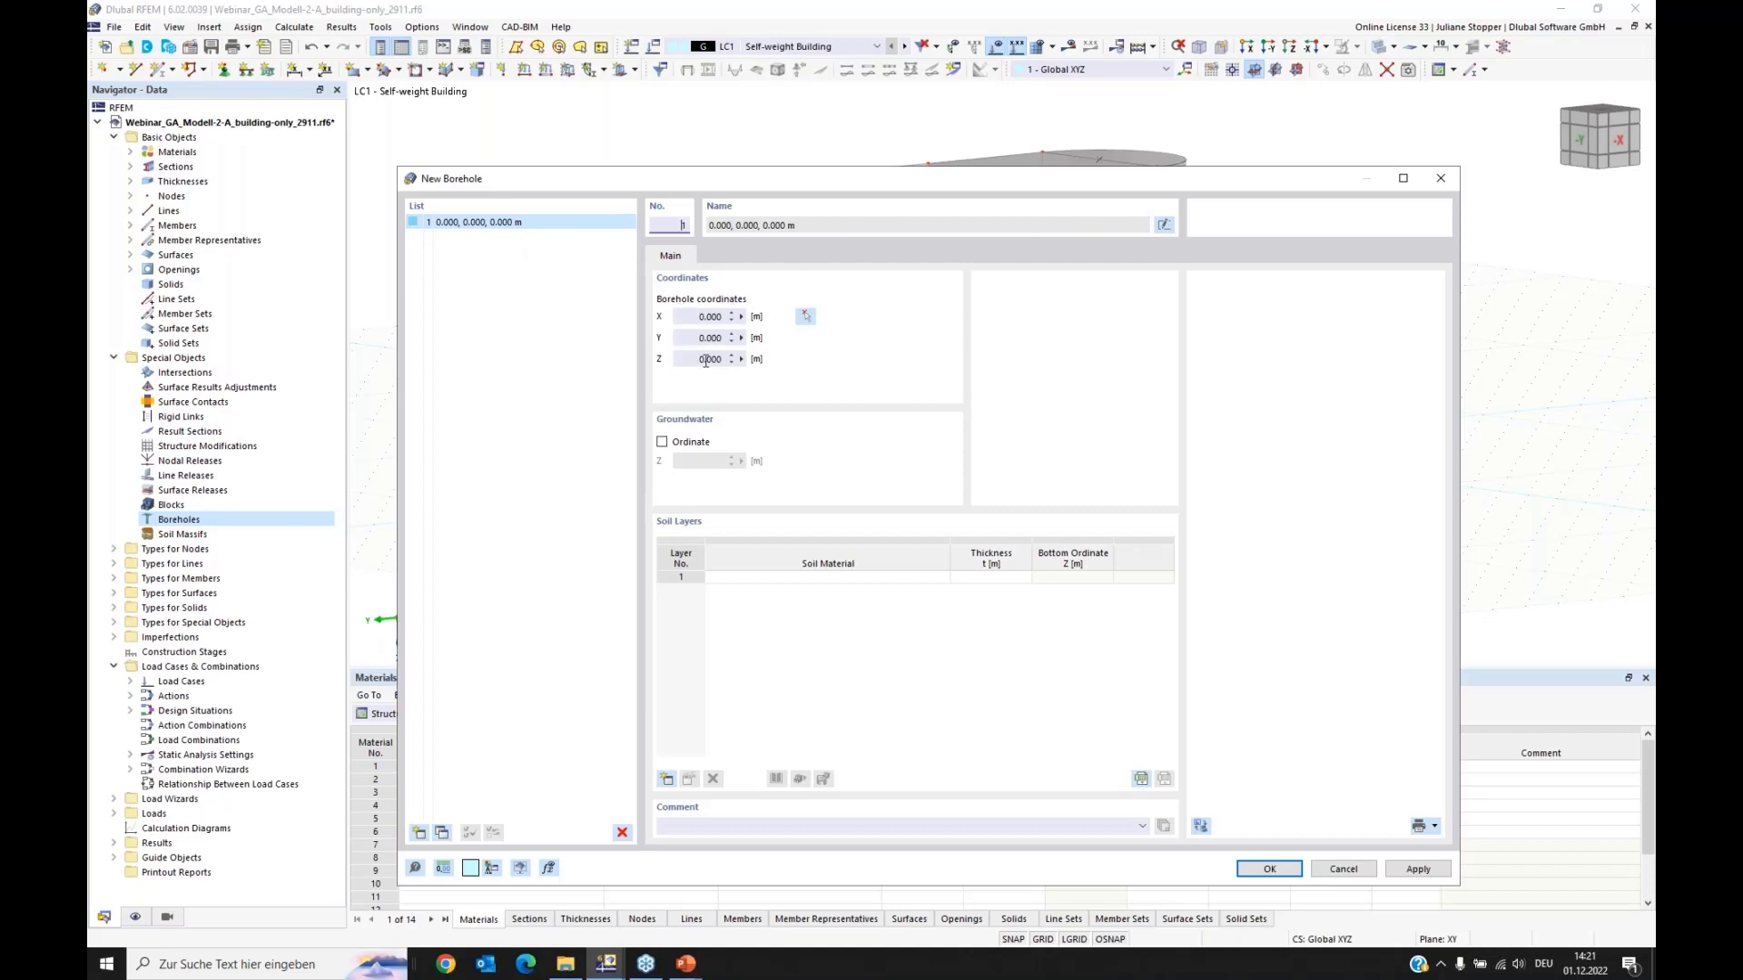
click(663, 444)
click(686, 462)
text(3,9)
Step: Assign Fill, sandy, Sand S1, Till and Sand S2 as the borehole's soil layers 1 to 4
click(778, 578)
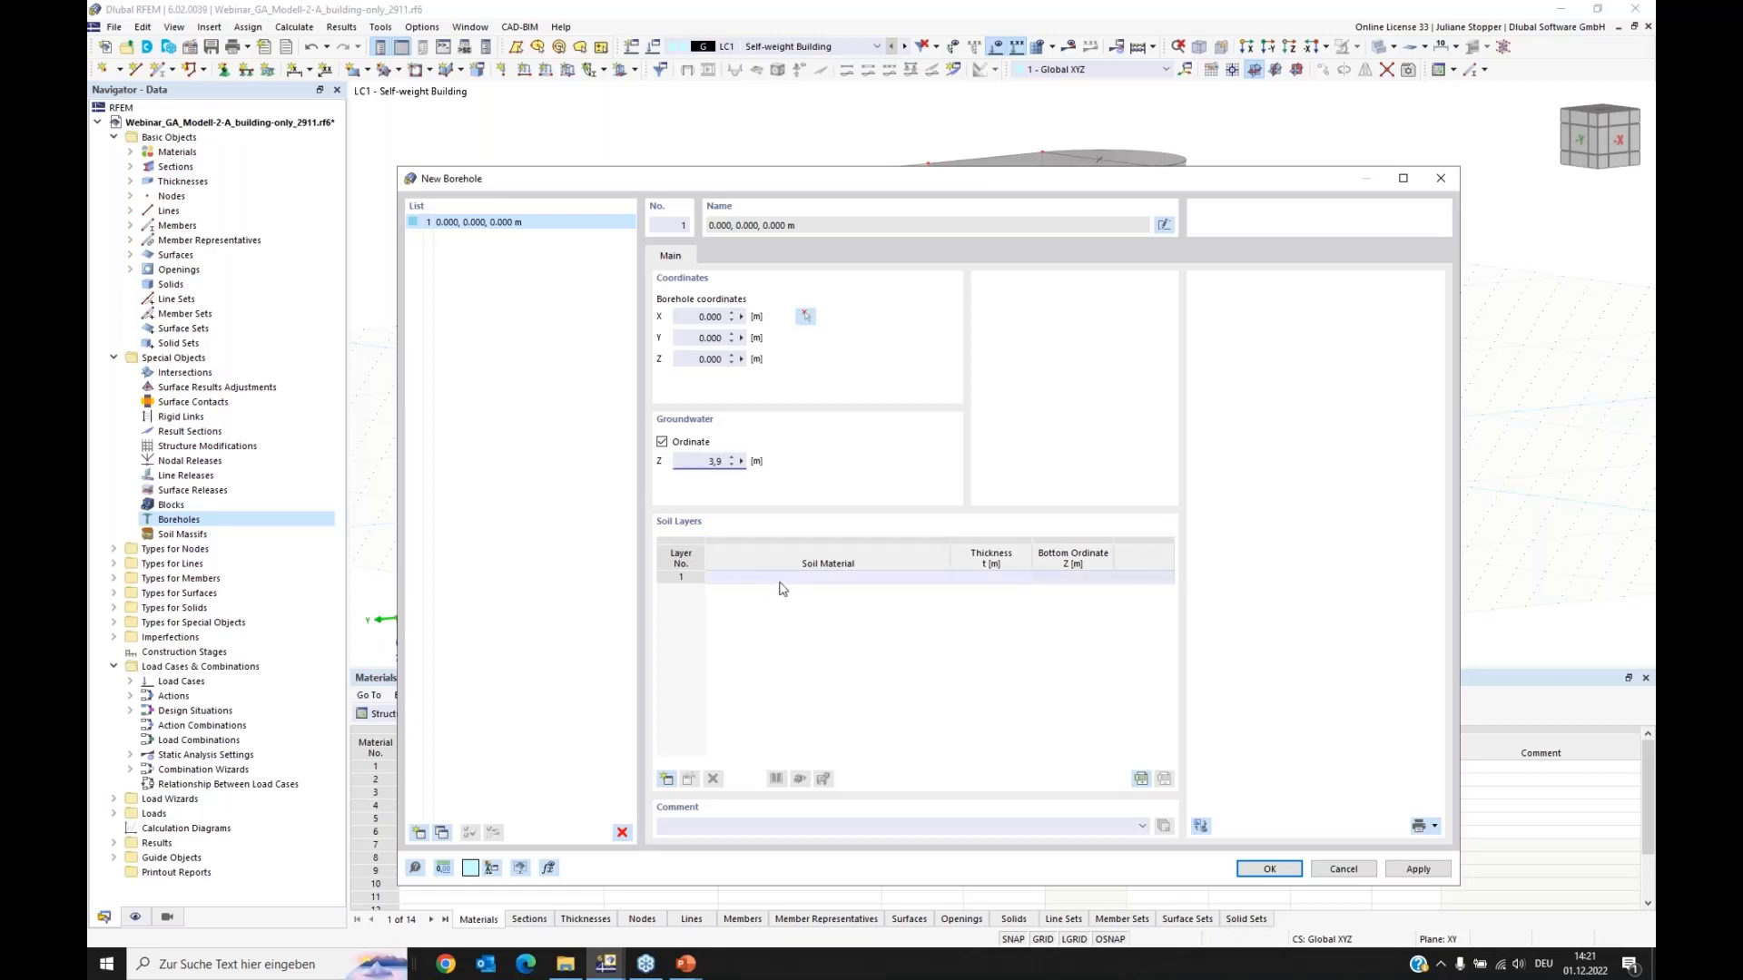
click(779, 580)
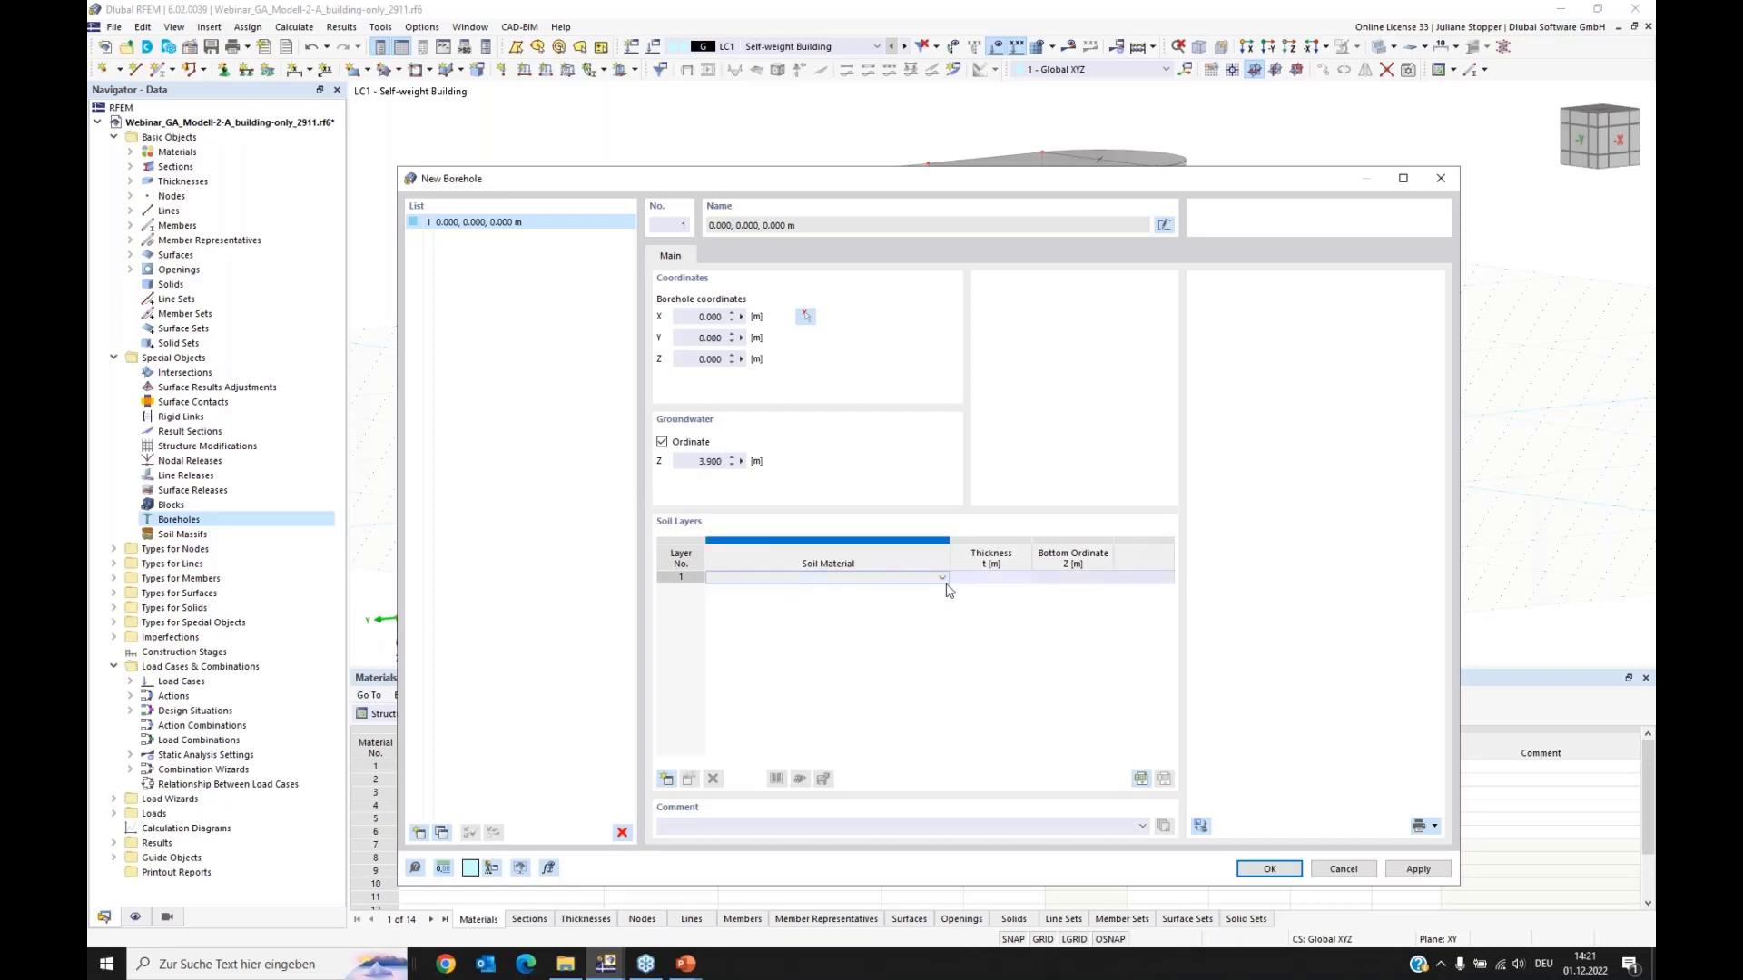
click(944, 582)
click(935, 591)
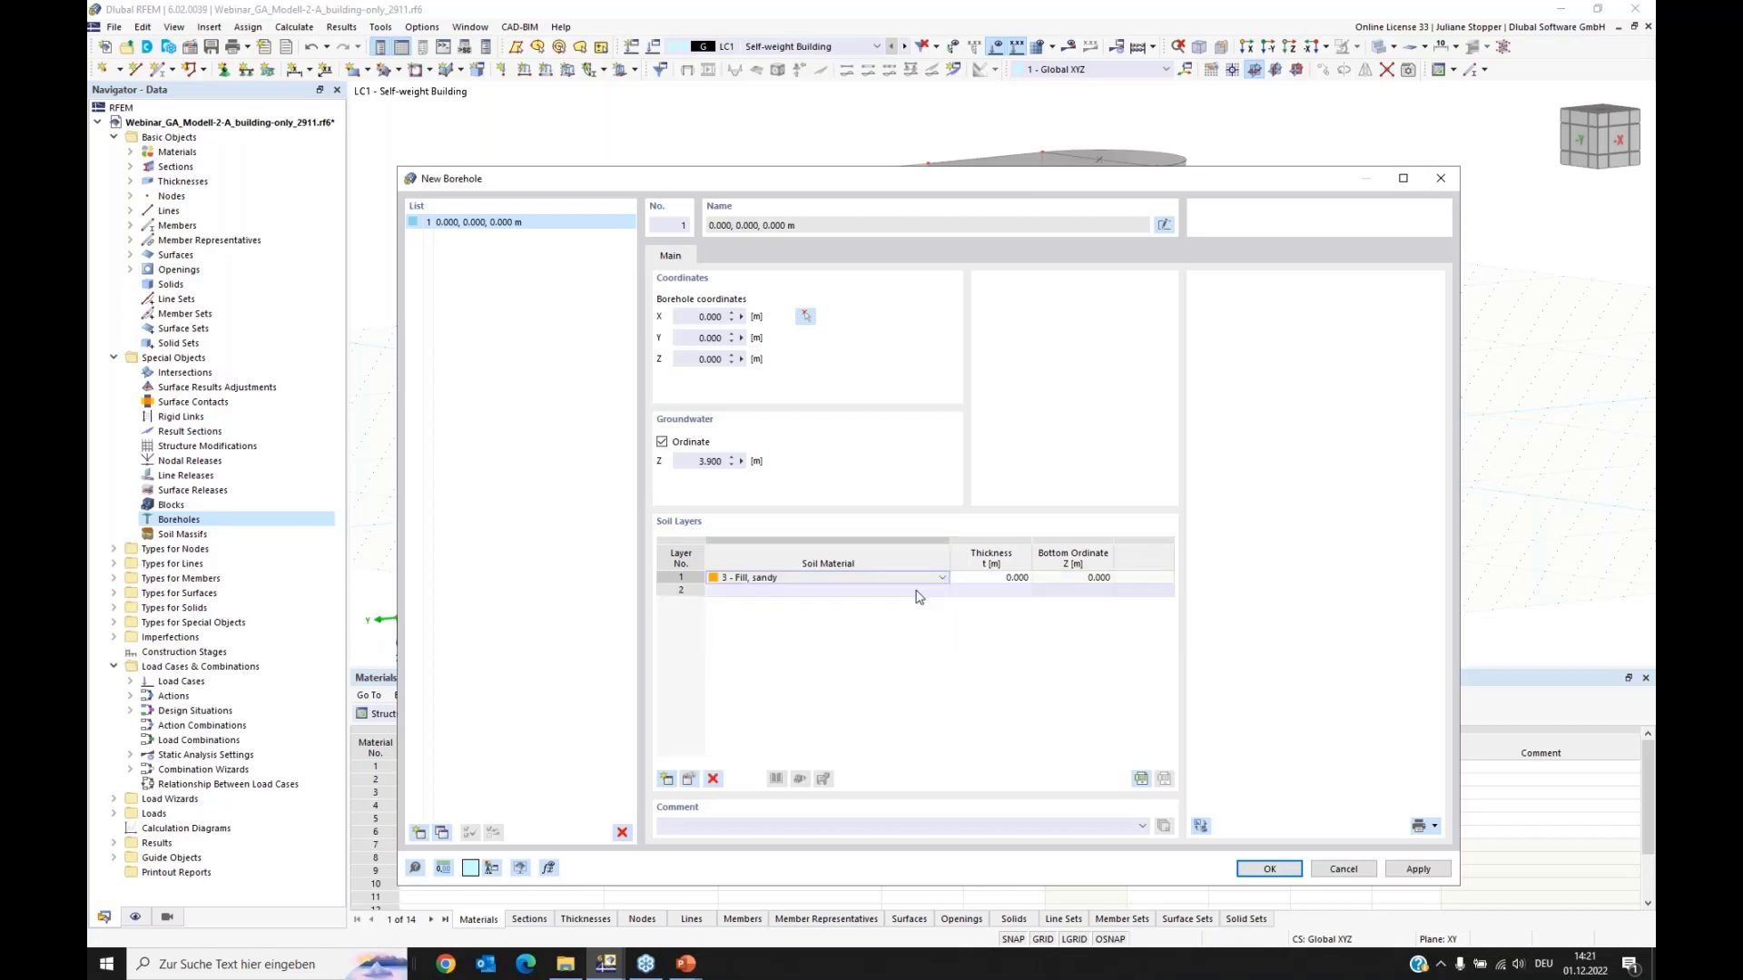
click(937, 596)
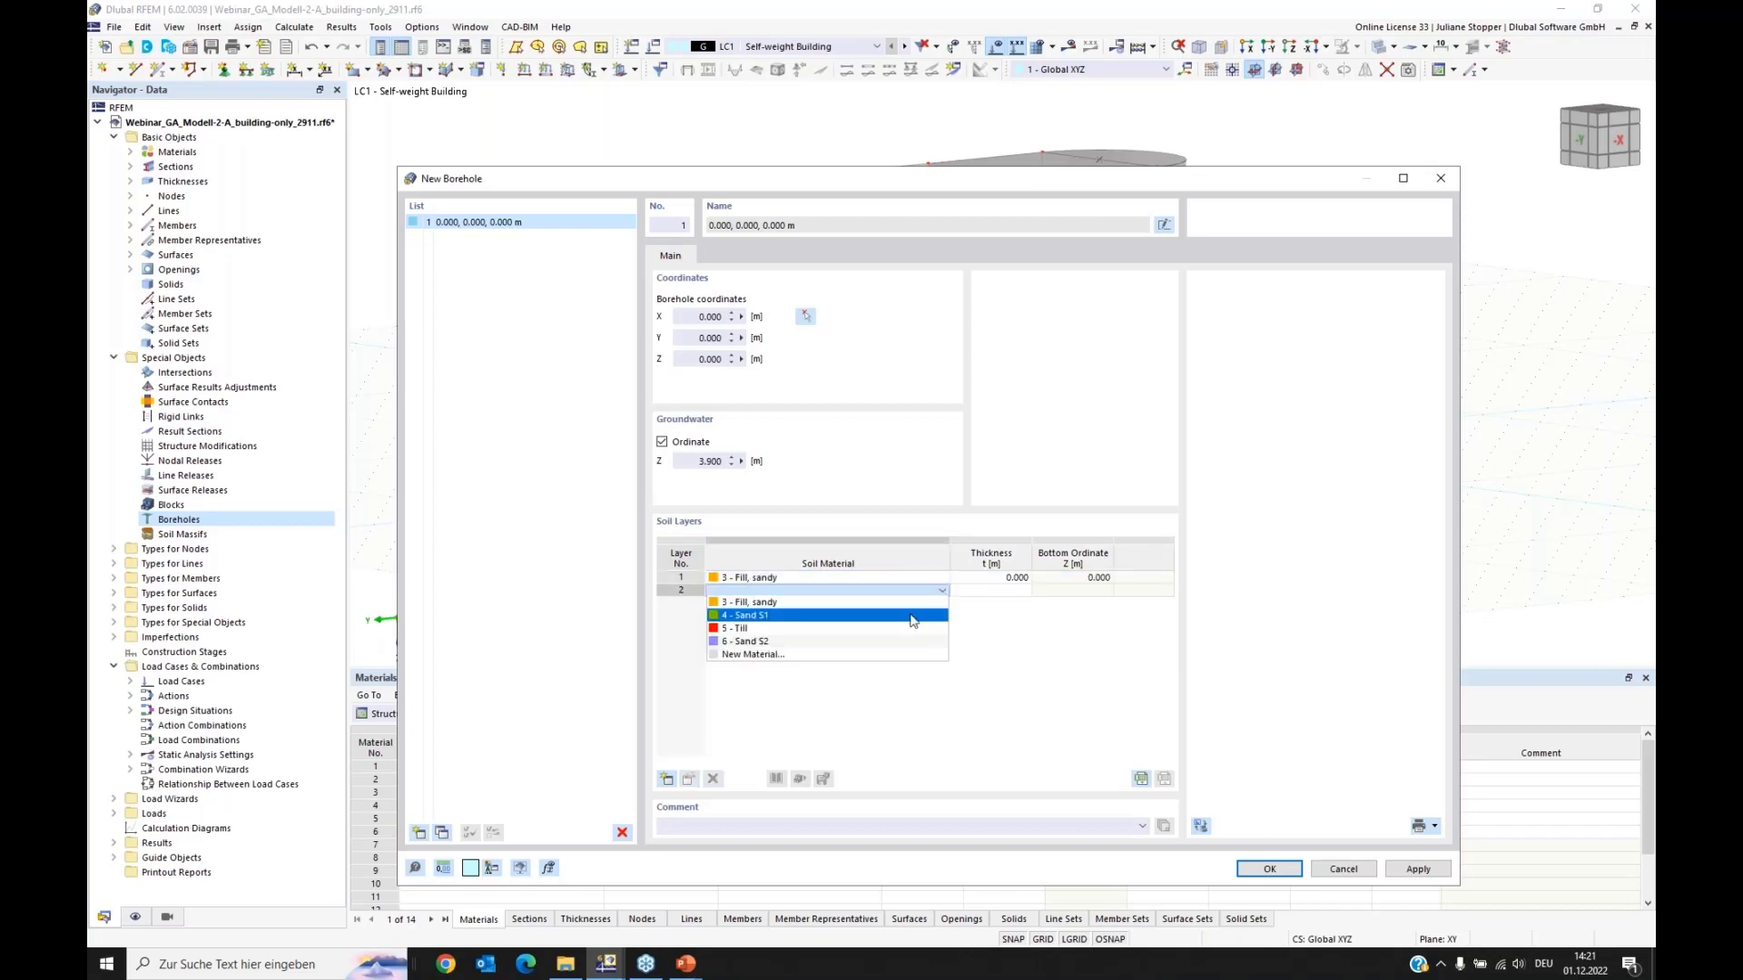
click(940, 610)
click(943, 606)
click(944, 605)
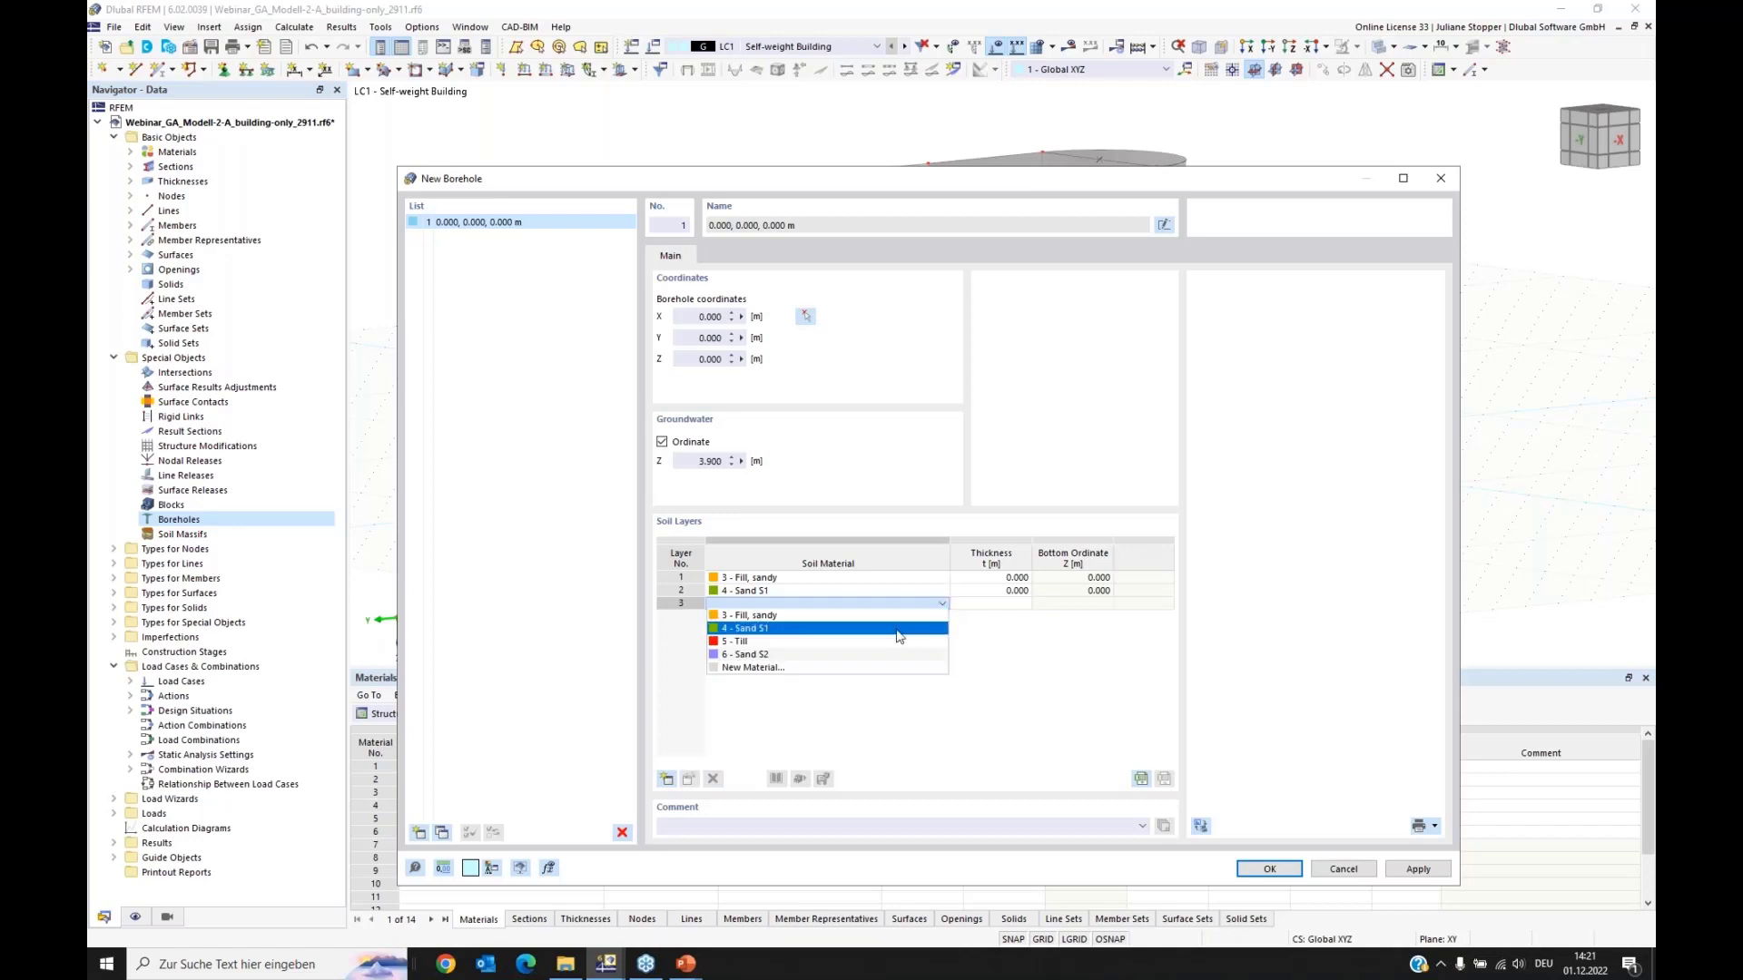
click(935, 643)
click(948, 623)
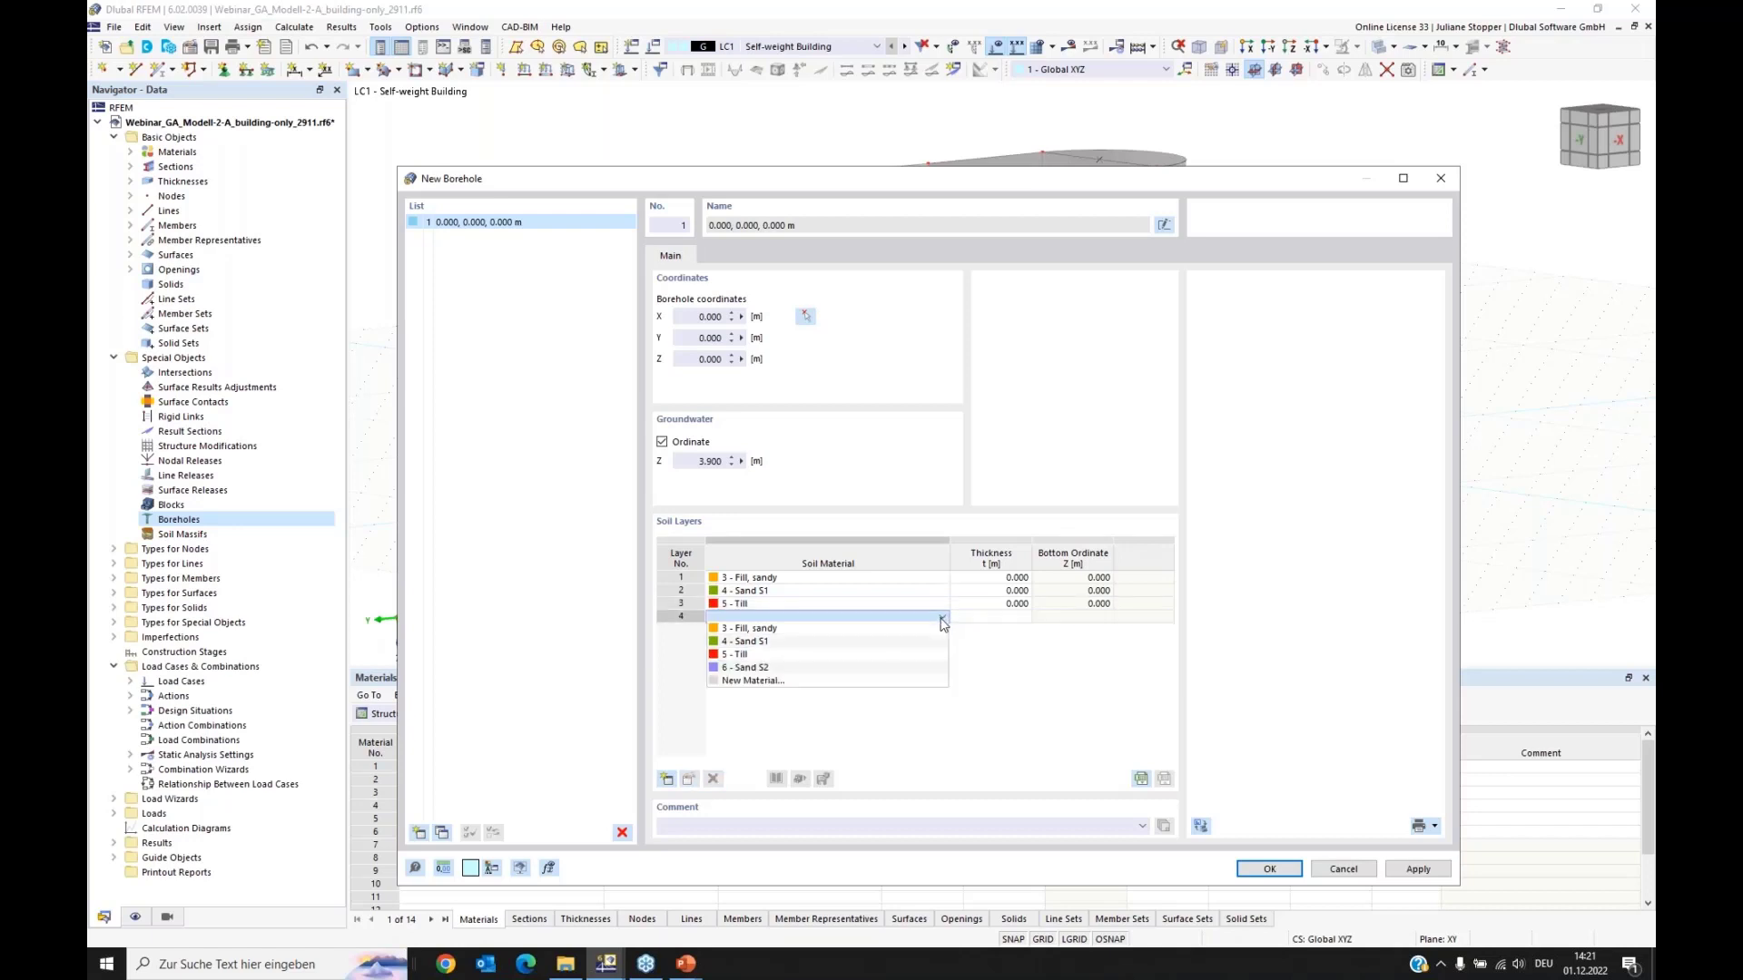
click(885, 669)
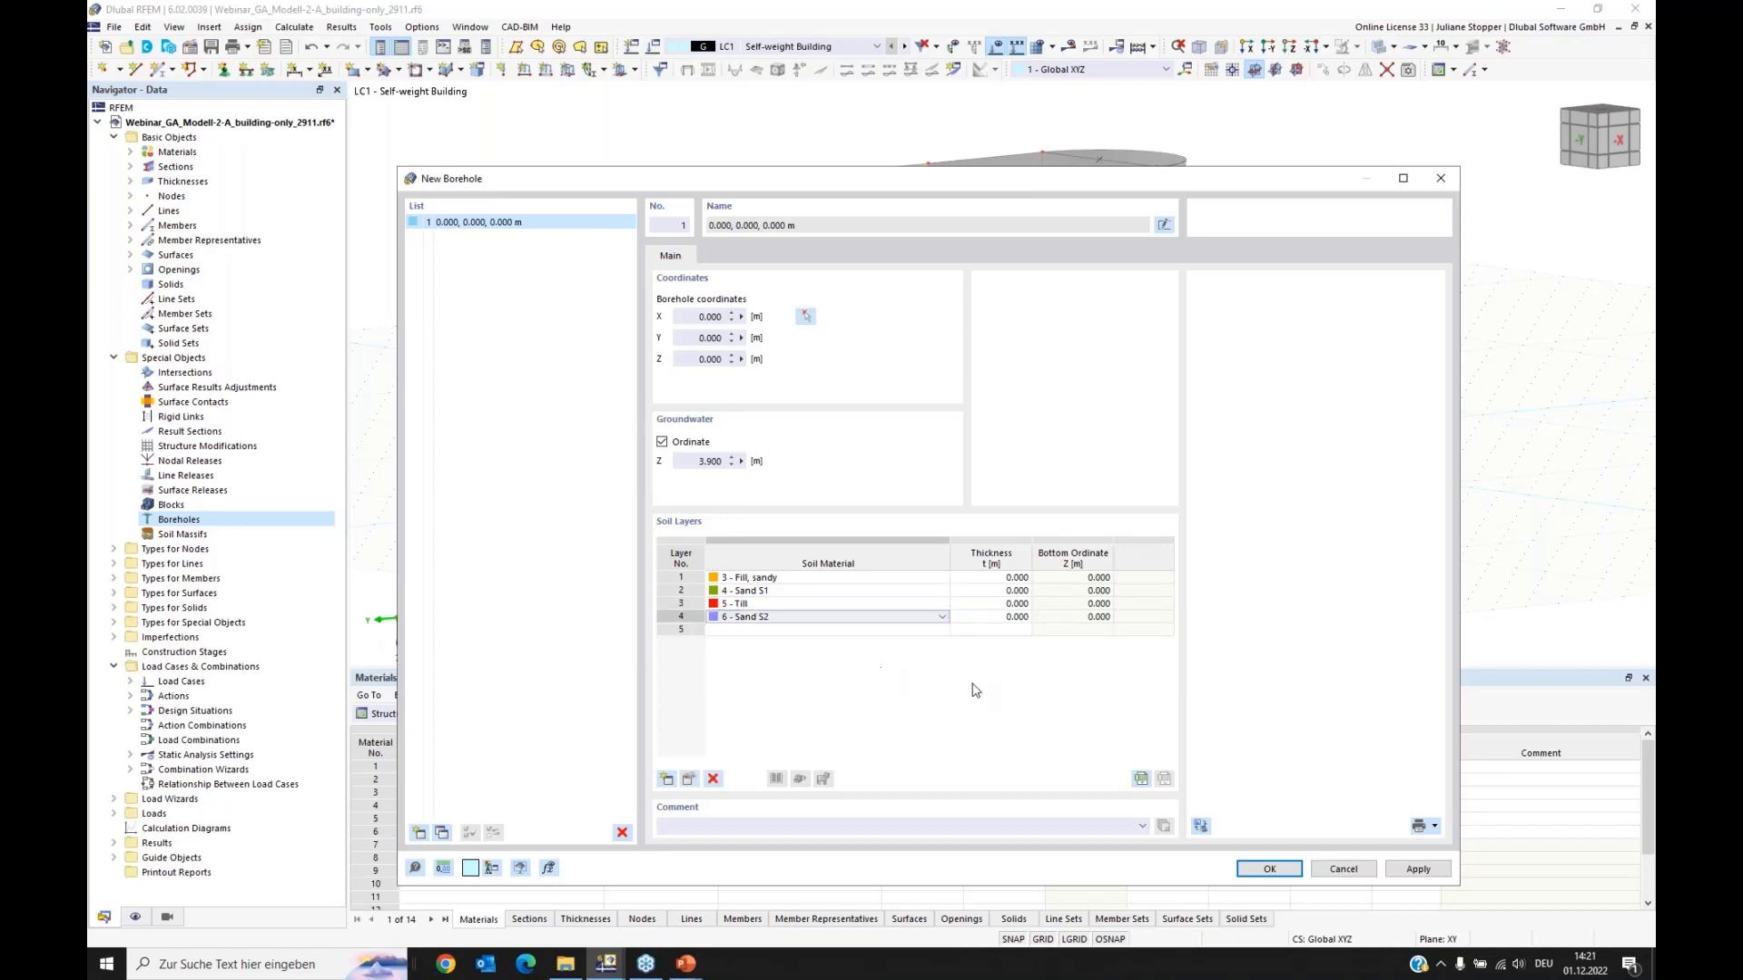
Step: Set the thicknesses of borehole layers 1 to 4 to 4.8, 7.5, 3 and 15 m and confirm the borehole
click(997, 580)
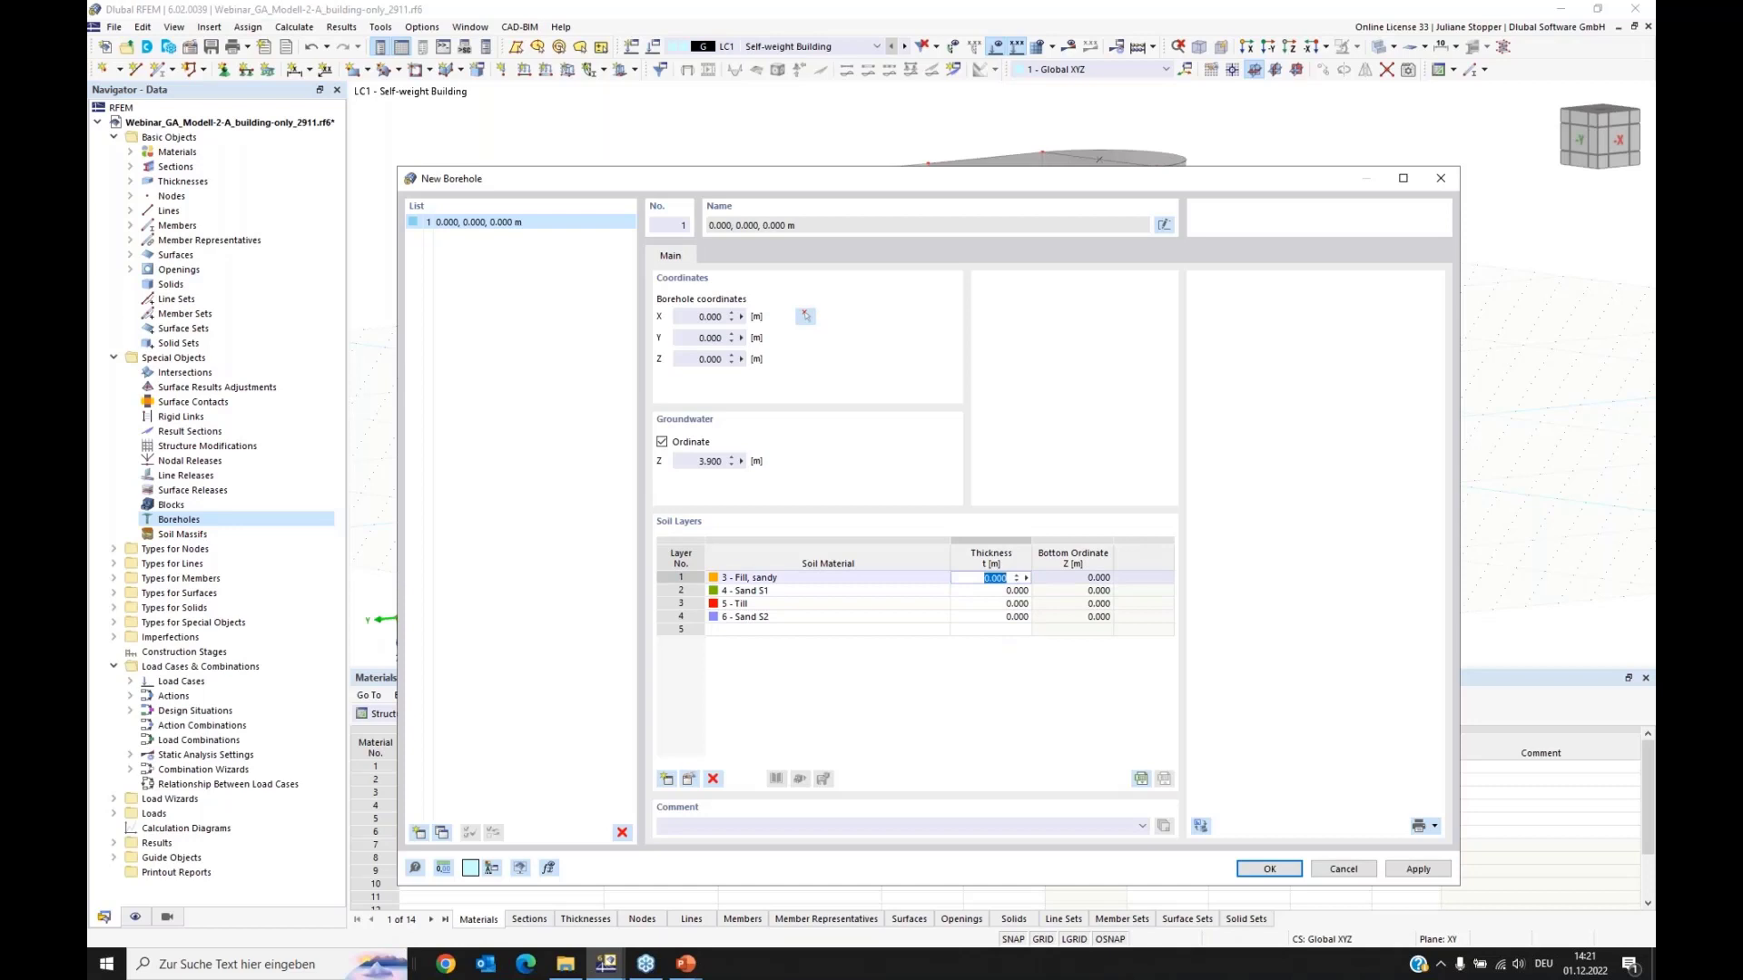
text(4.8)
key(Return)
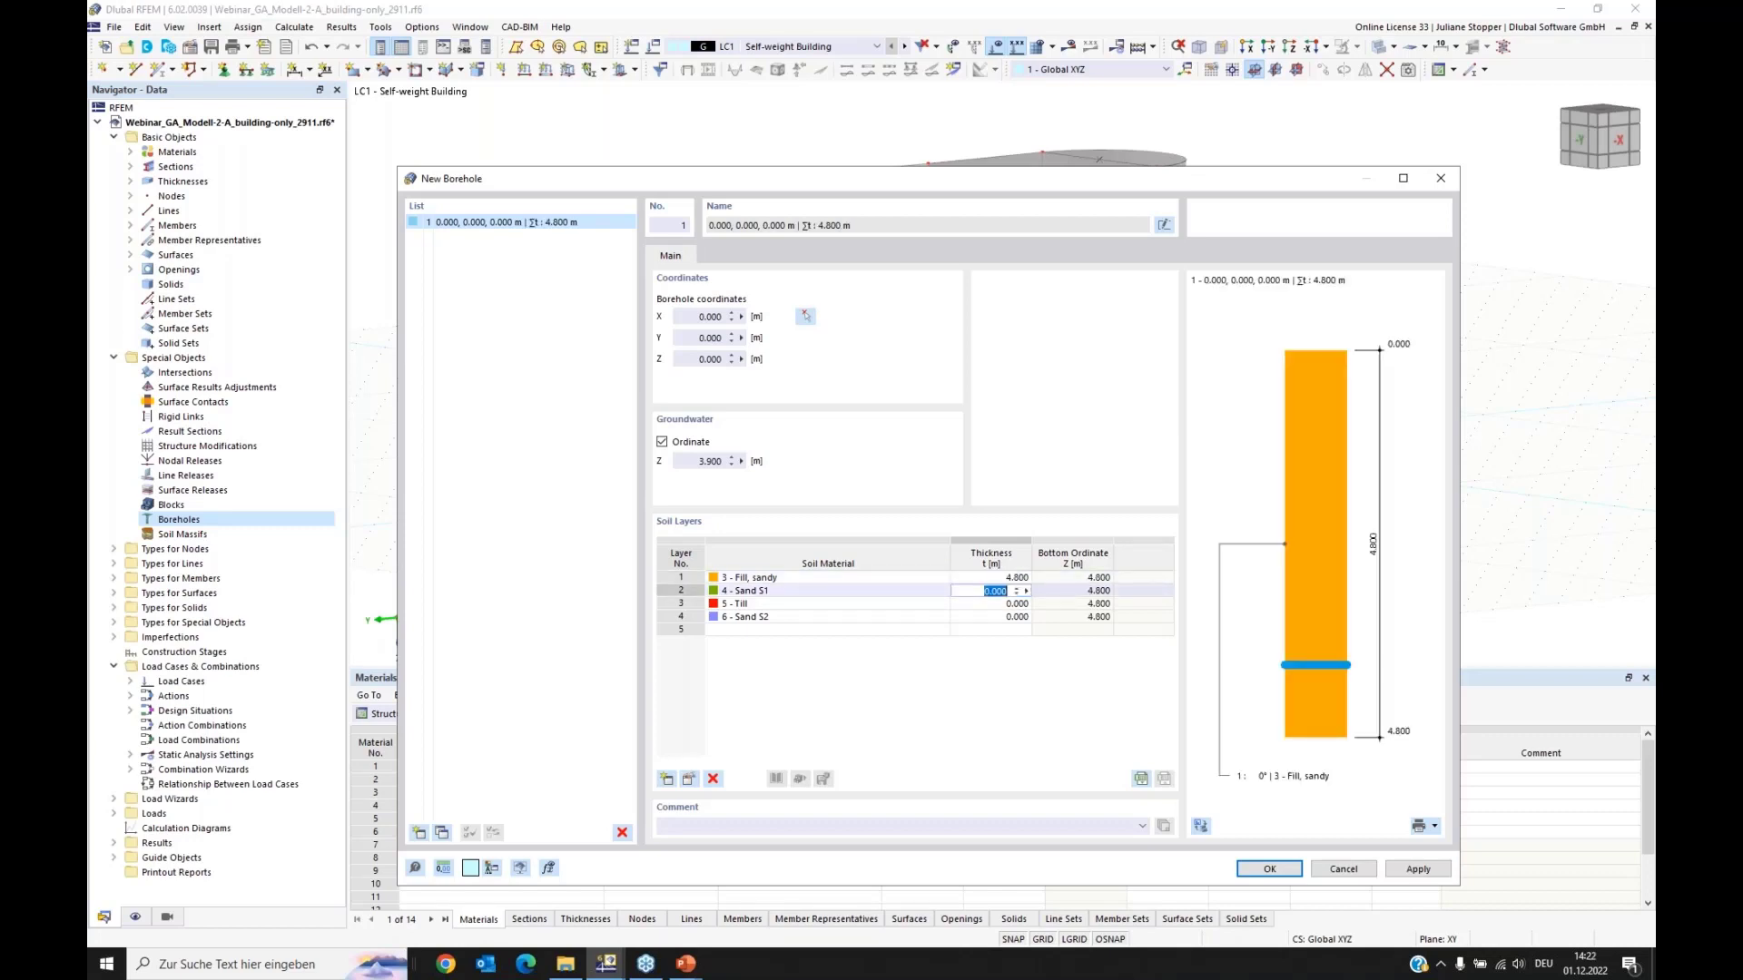
text(7,5)
key(Return)
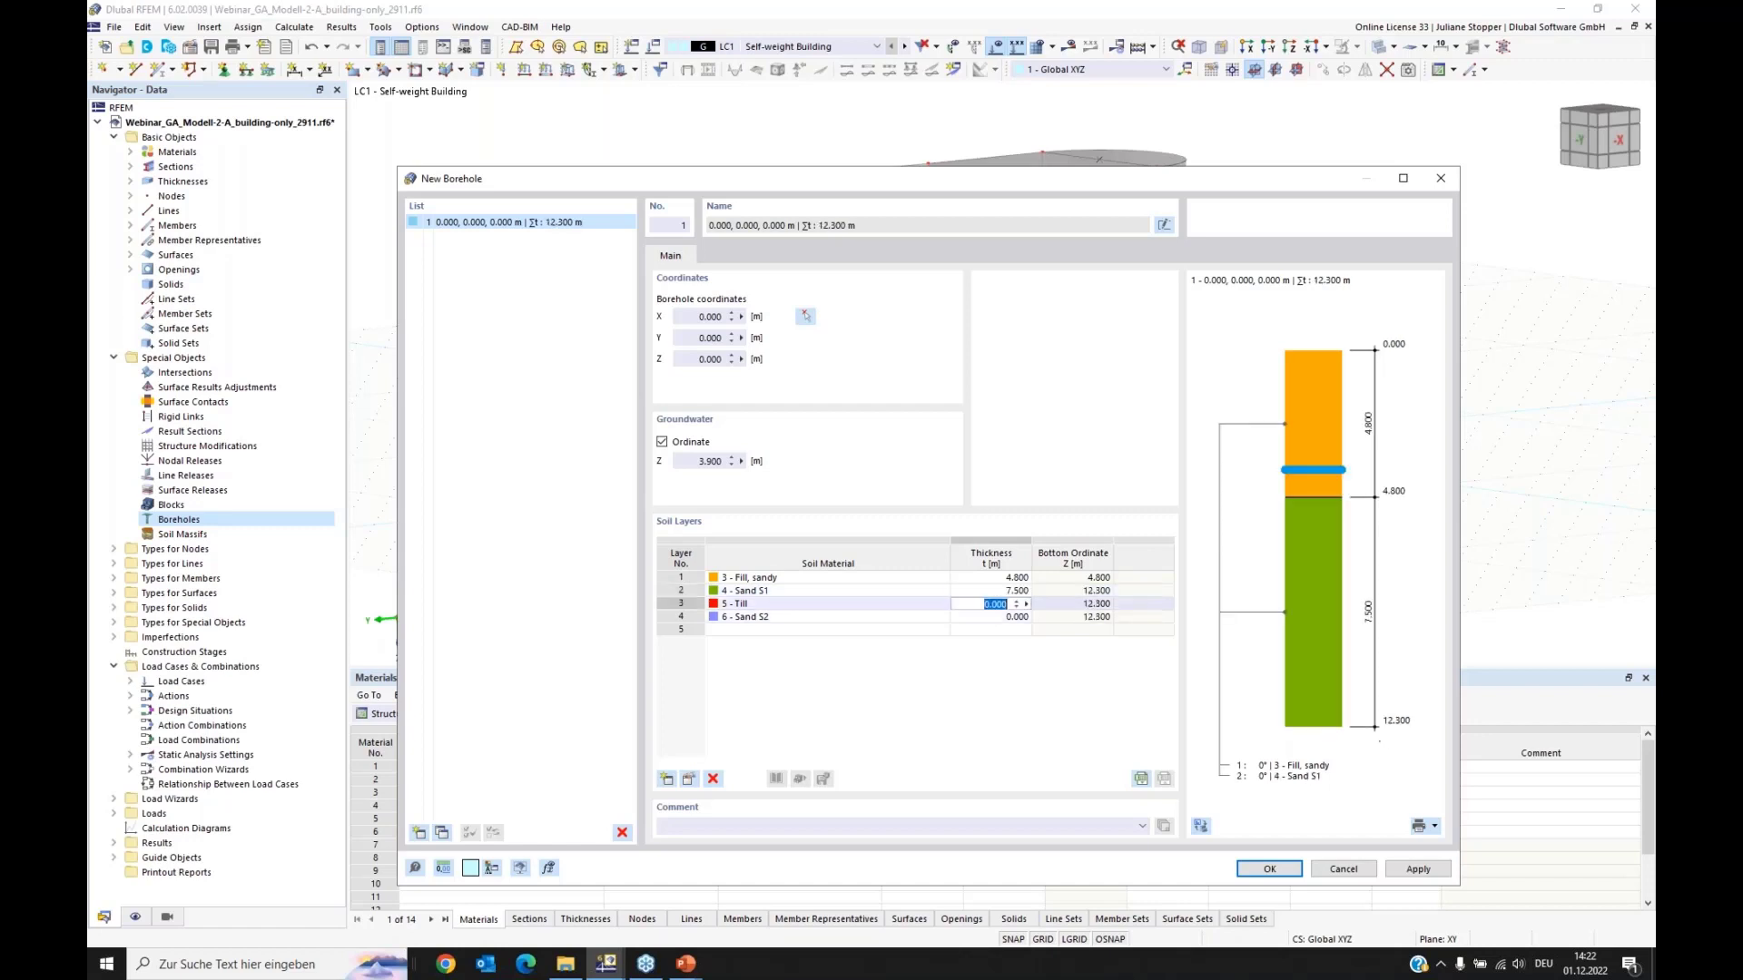
text(3)
key(Return)
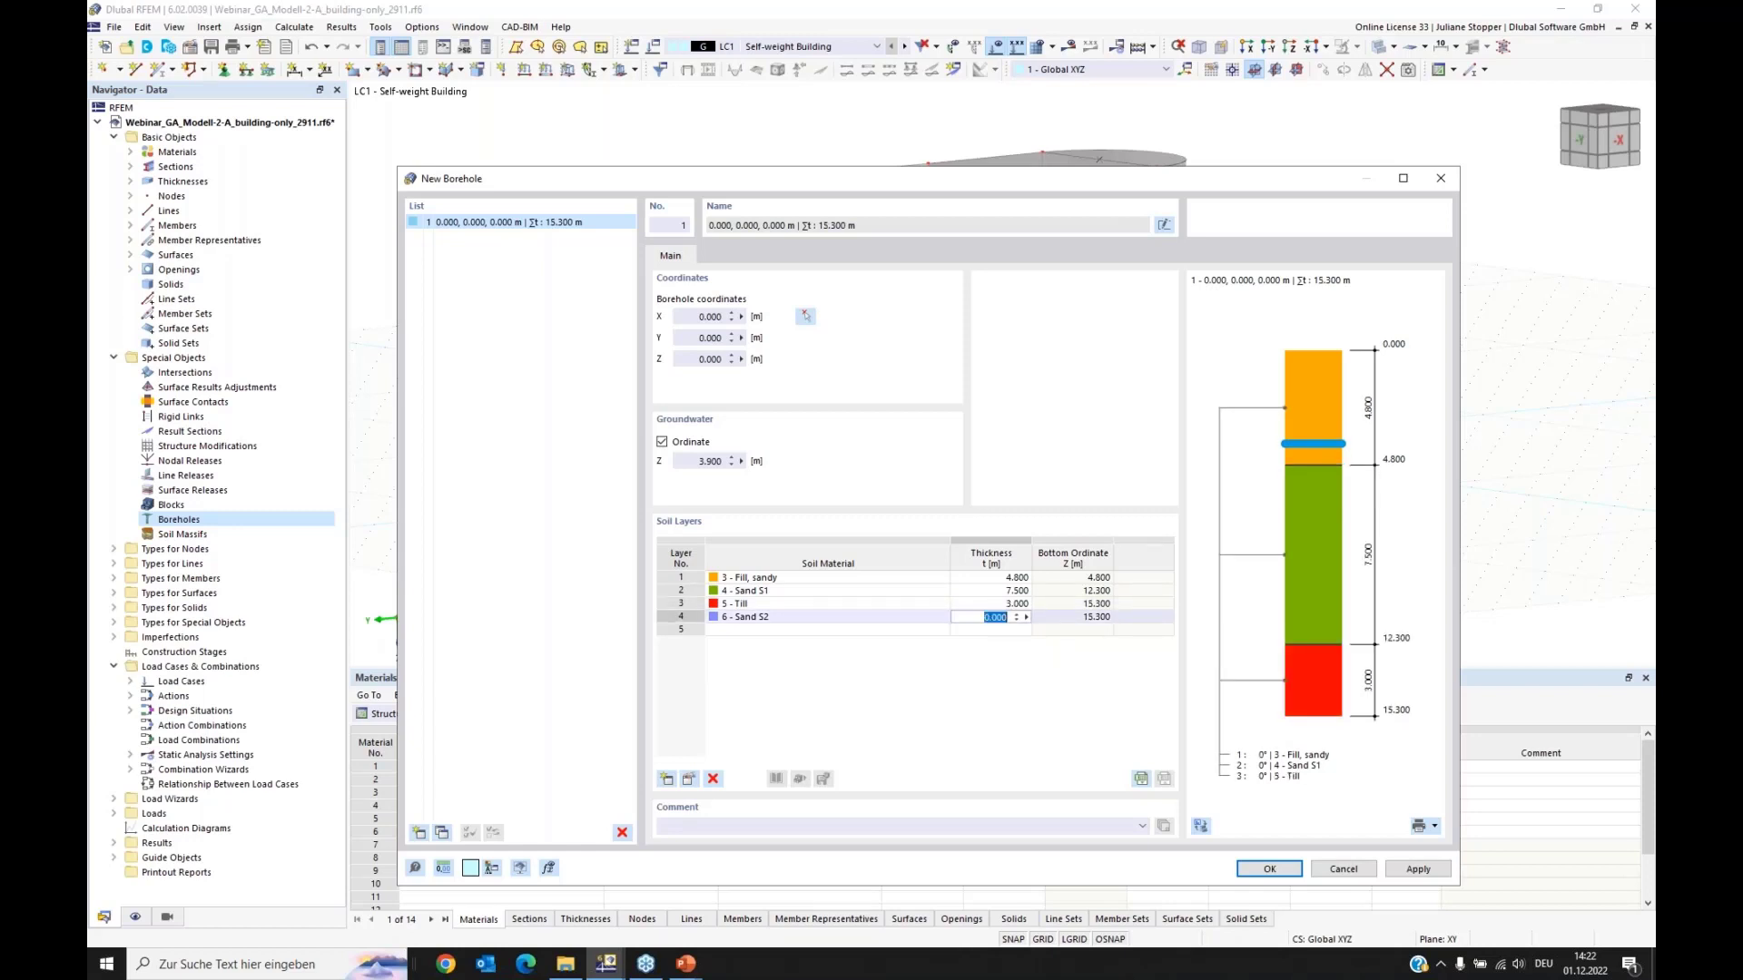
text(15)
key(Up)
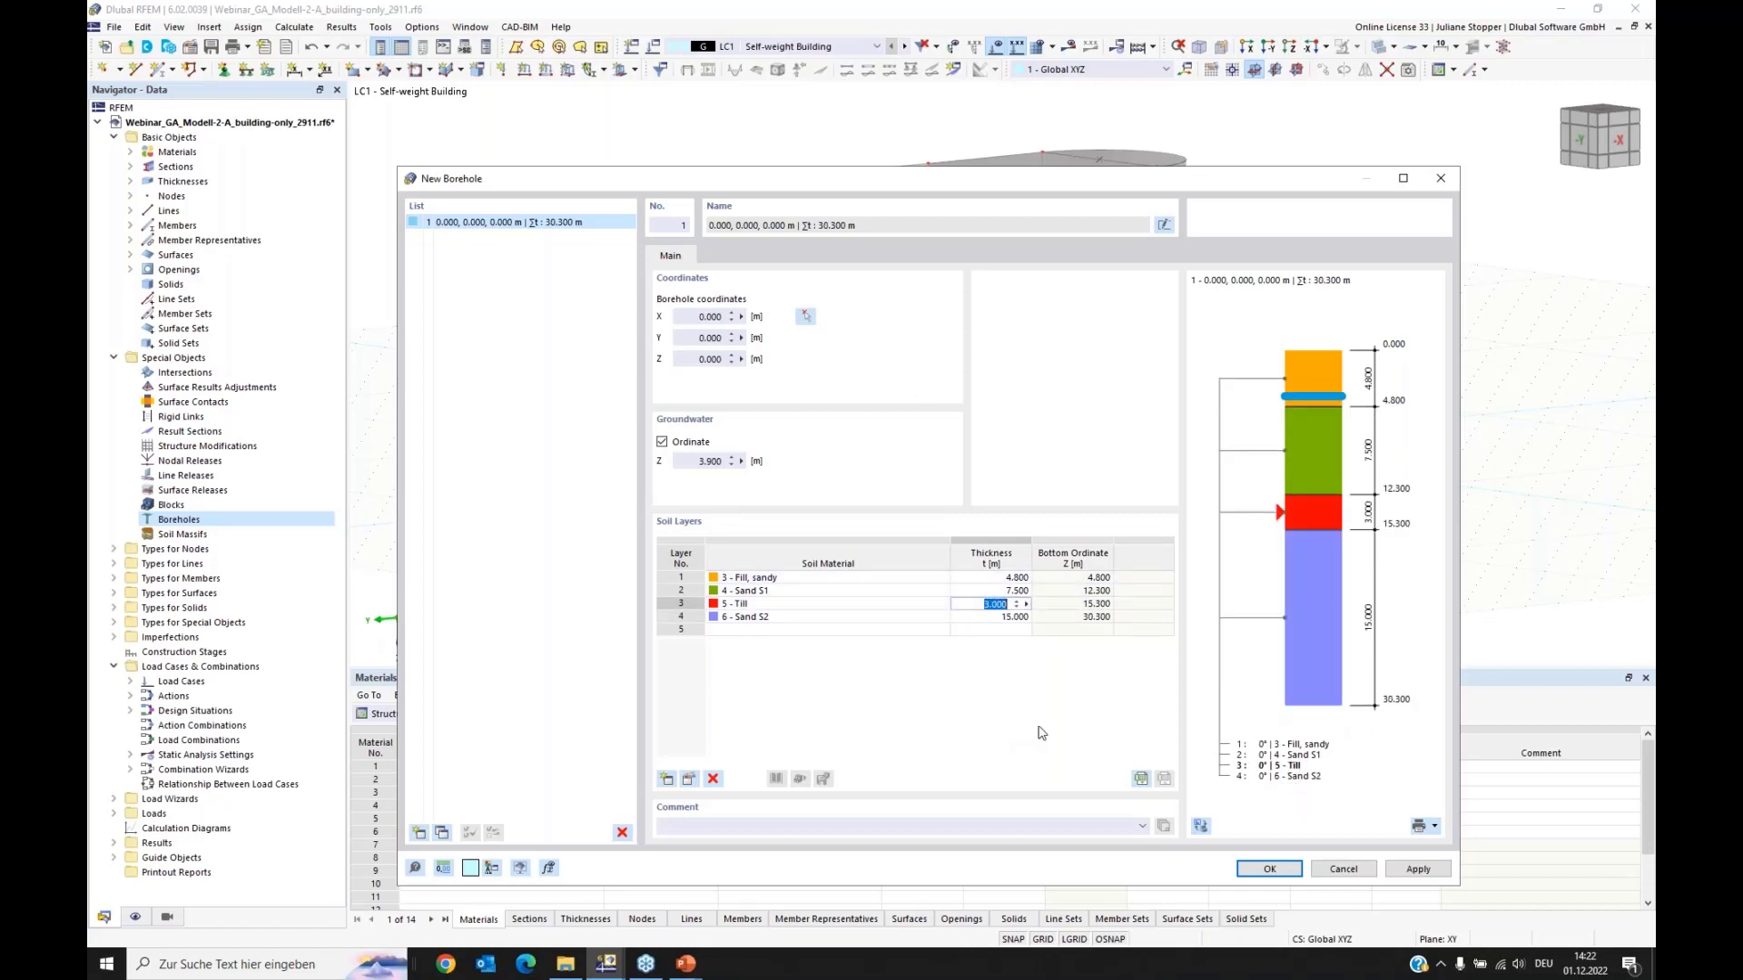
click(1271, 869)
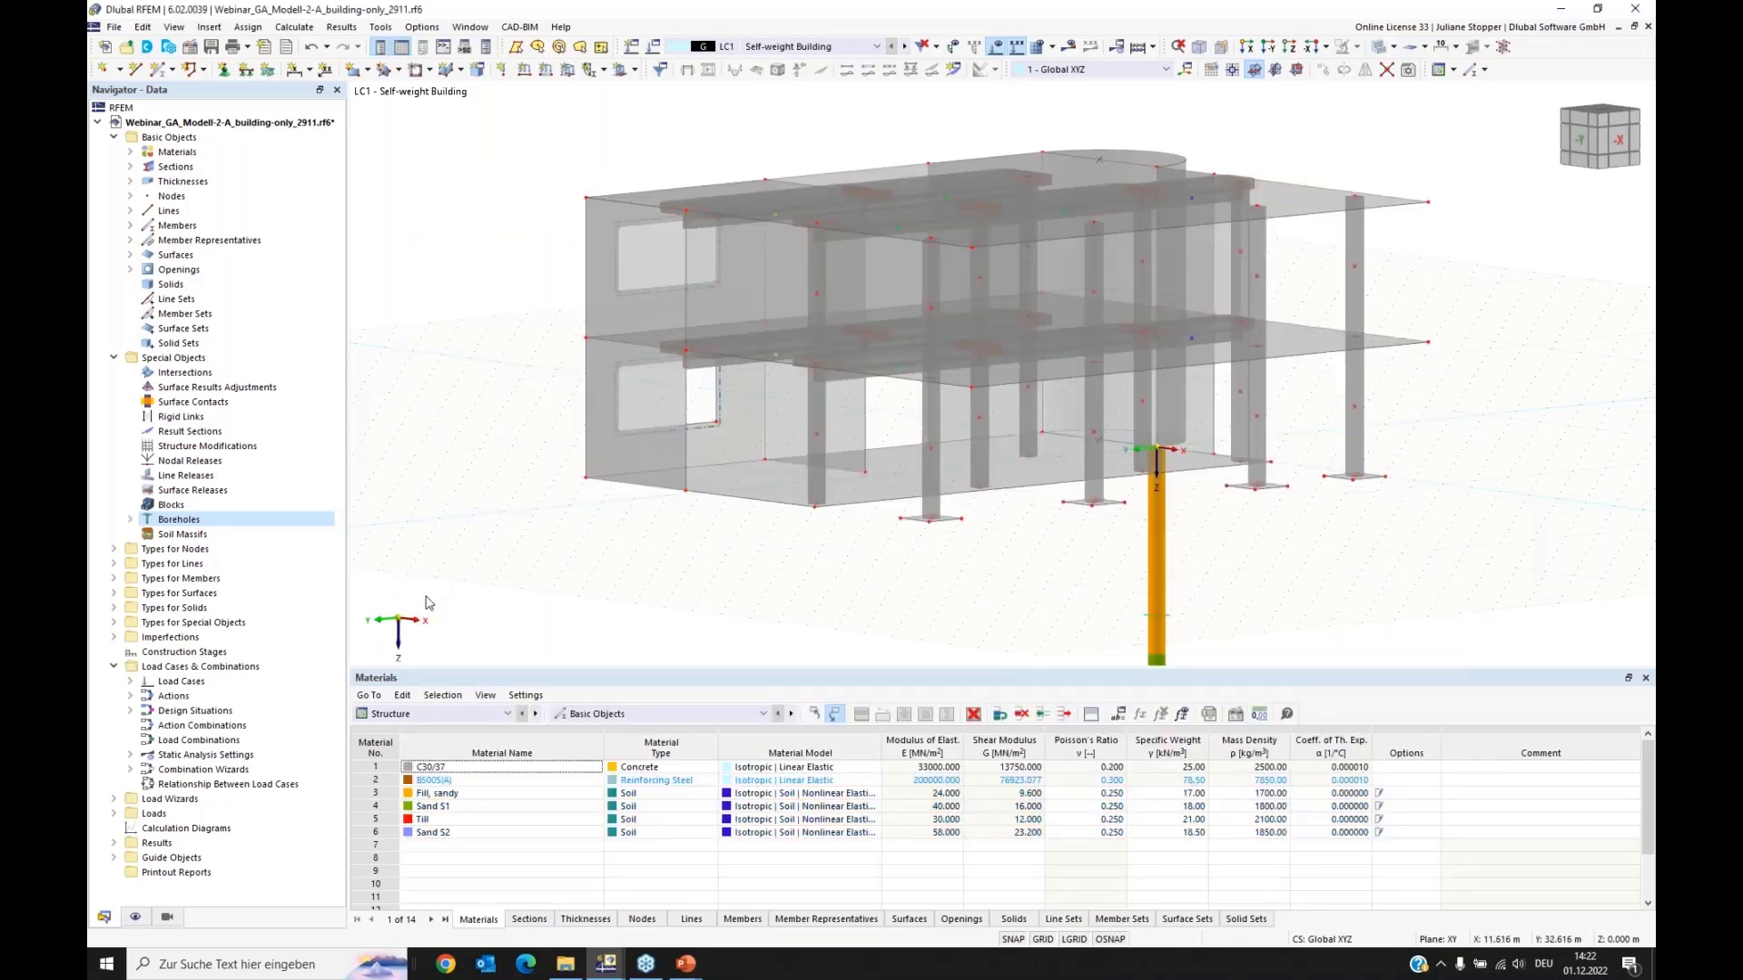
Step: Turn off the visibility of the work plane grid
scroll(772, 175, down, 2)
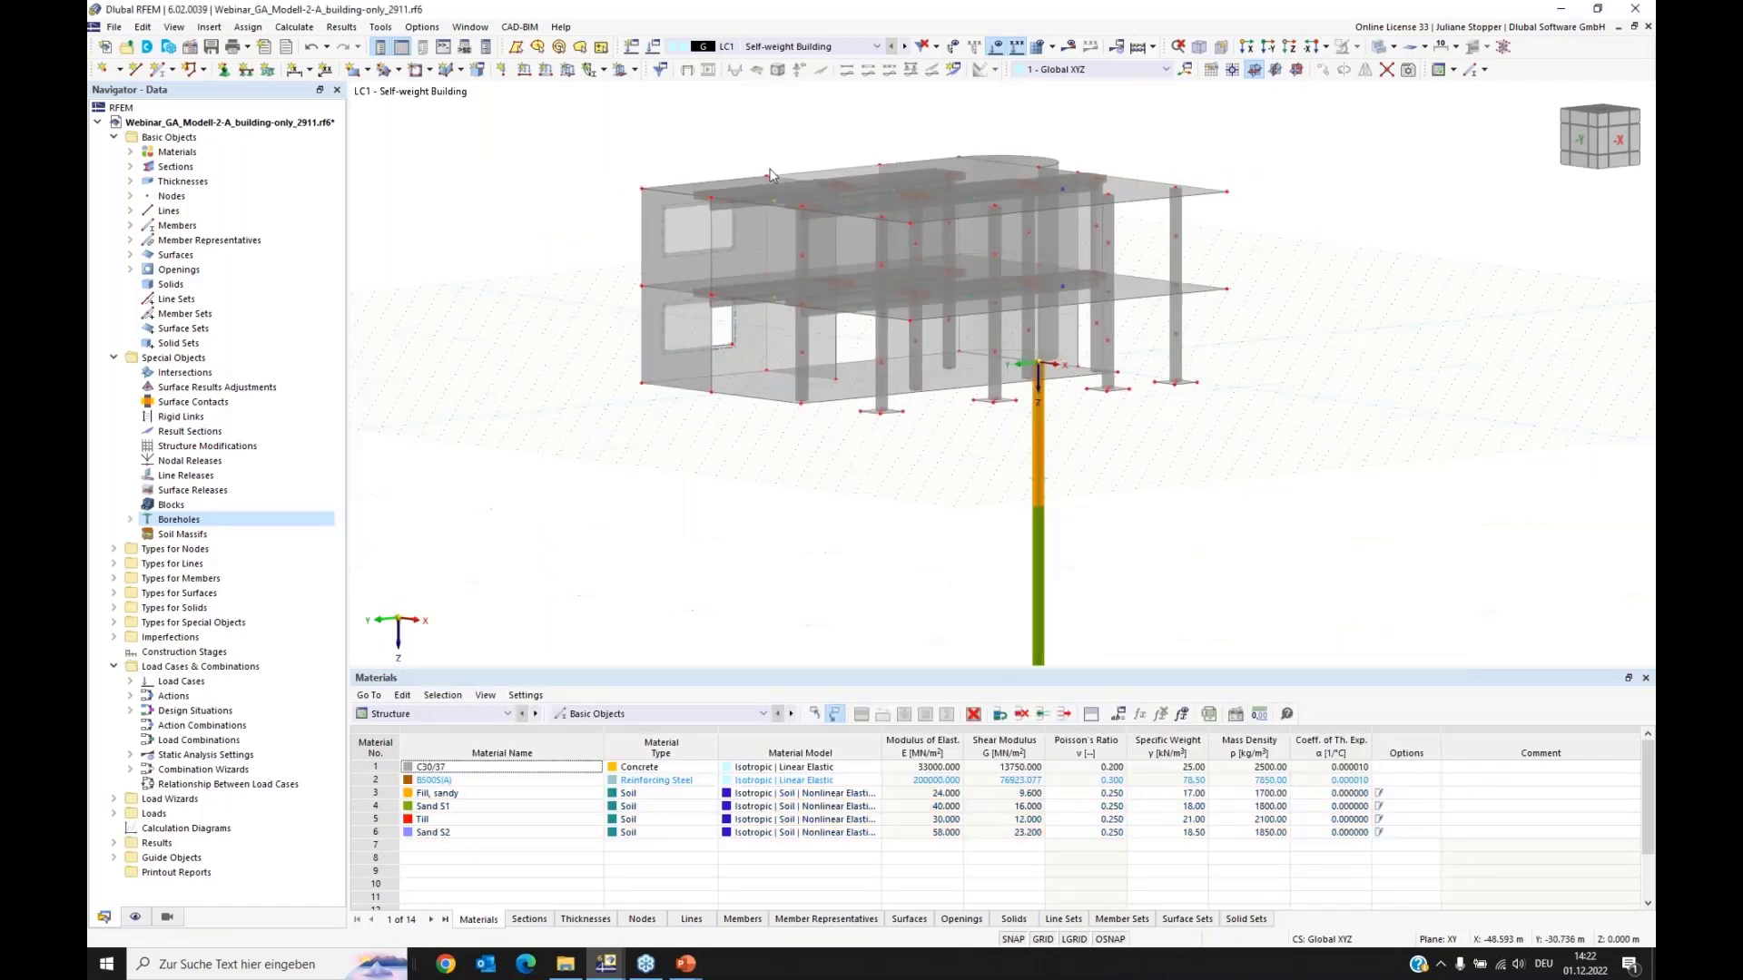
scroll(772, 176, down, 2)
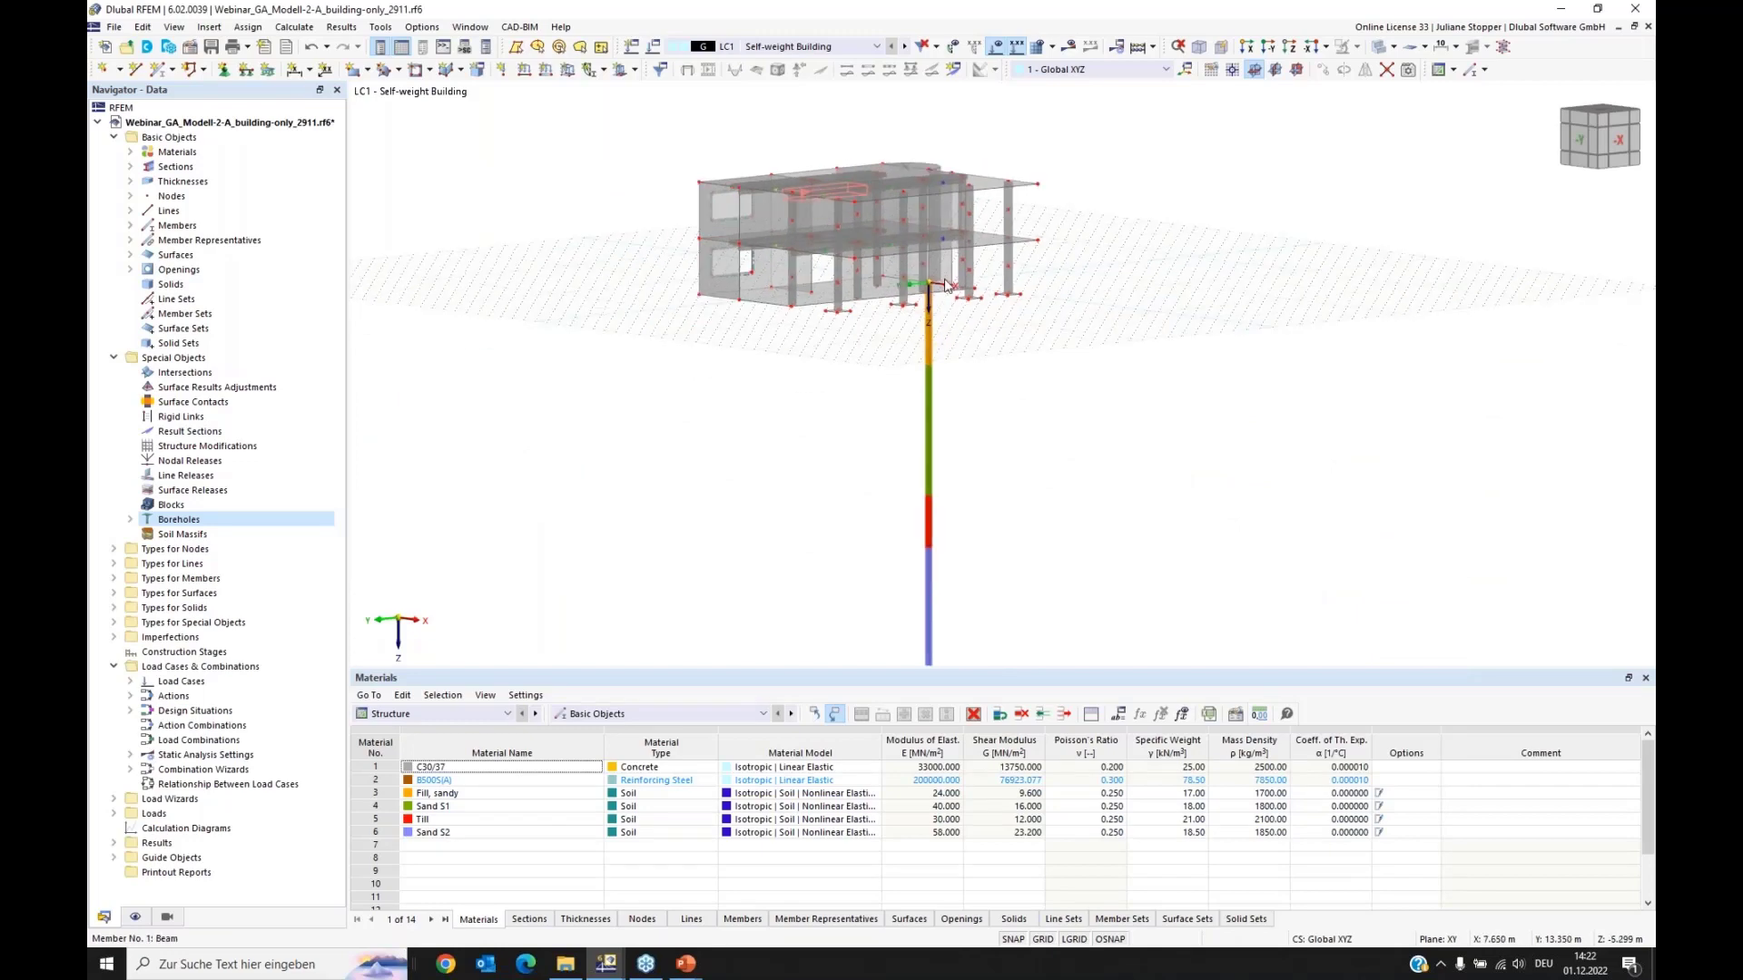
ctrl+middle_drag(1069, 331, 1032, 329)
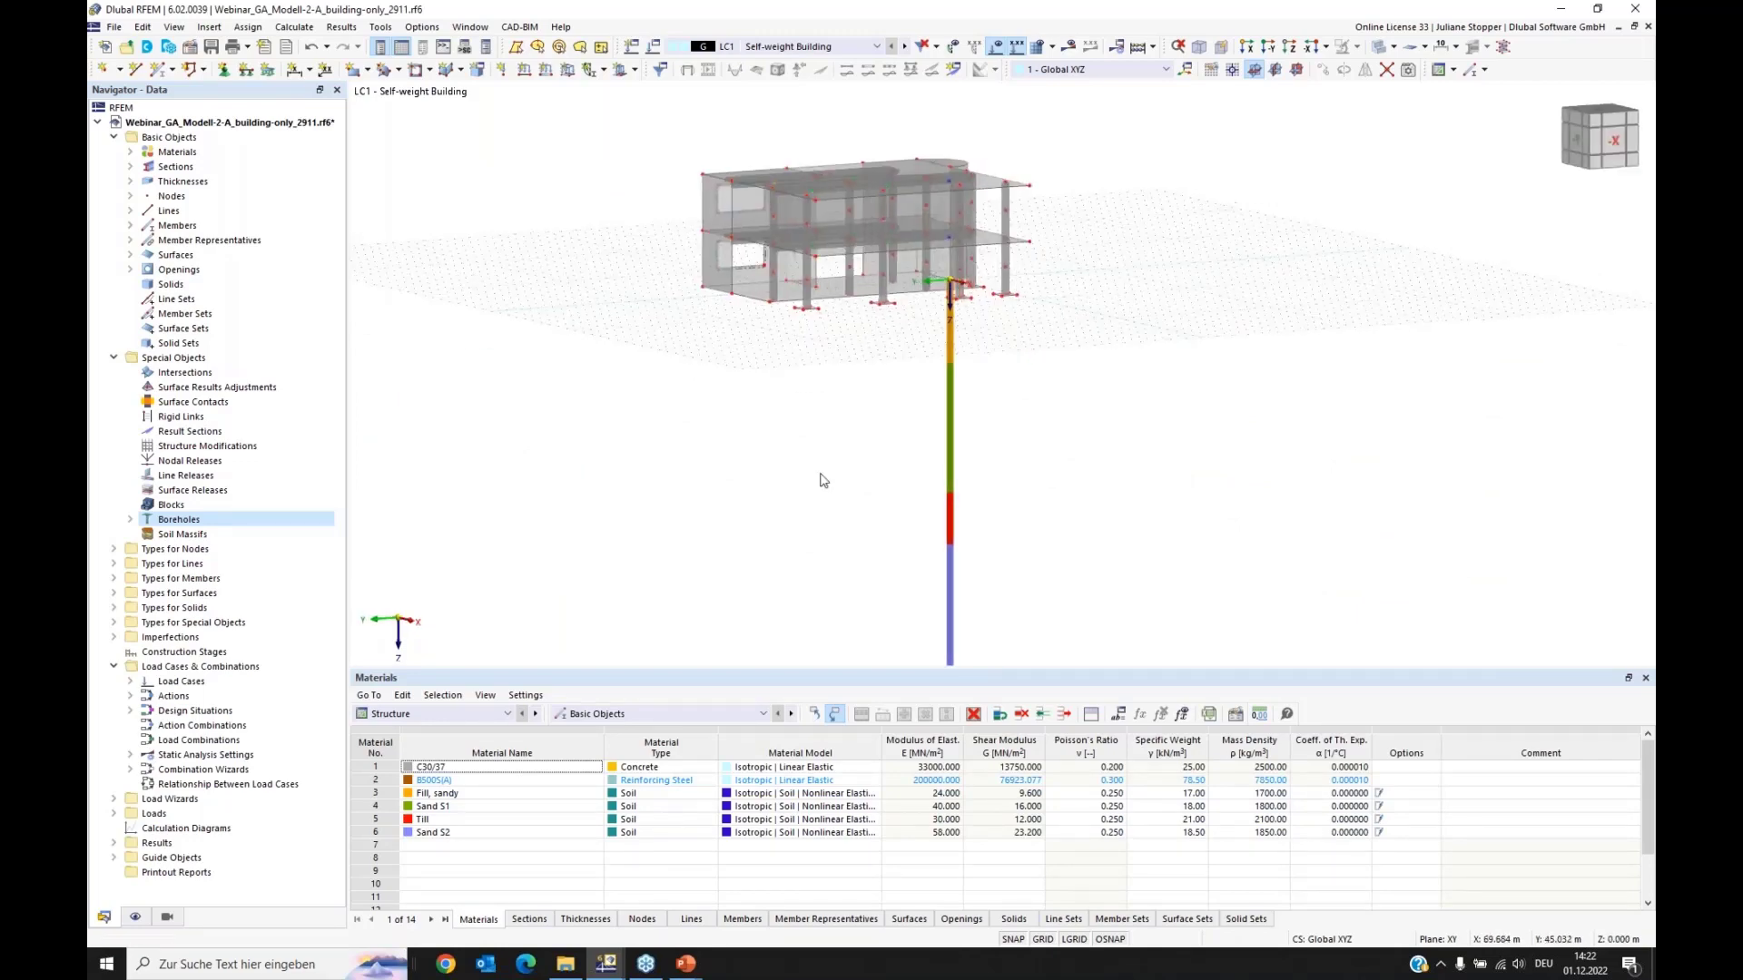
scroll(822, 477, up, 1)
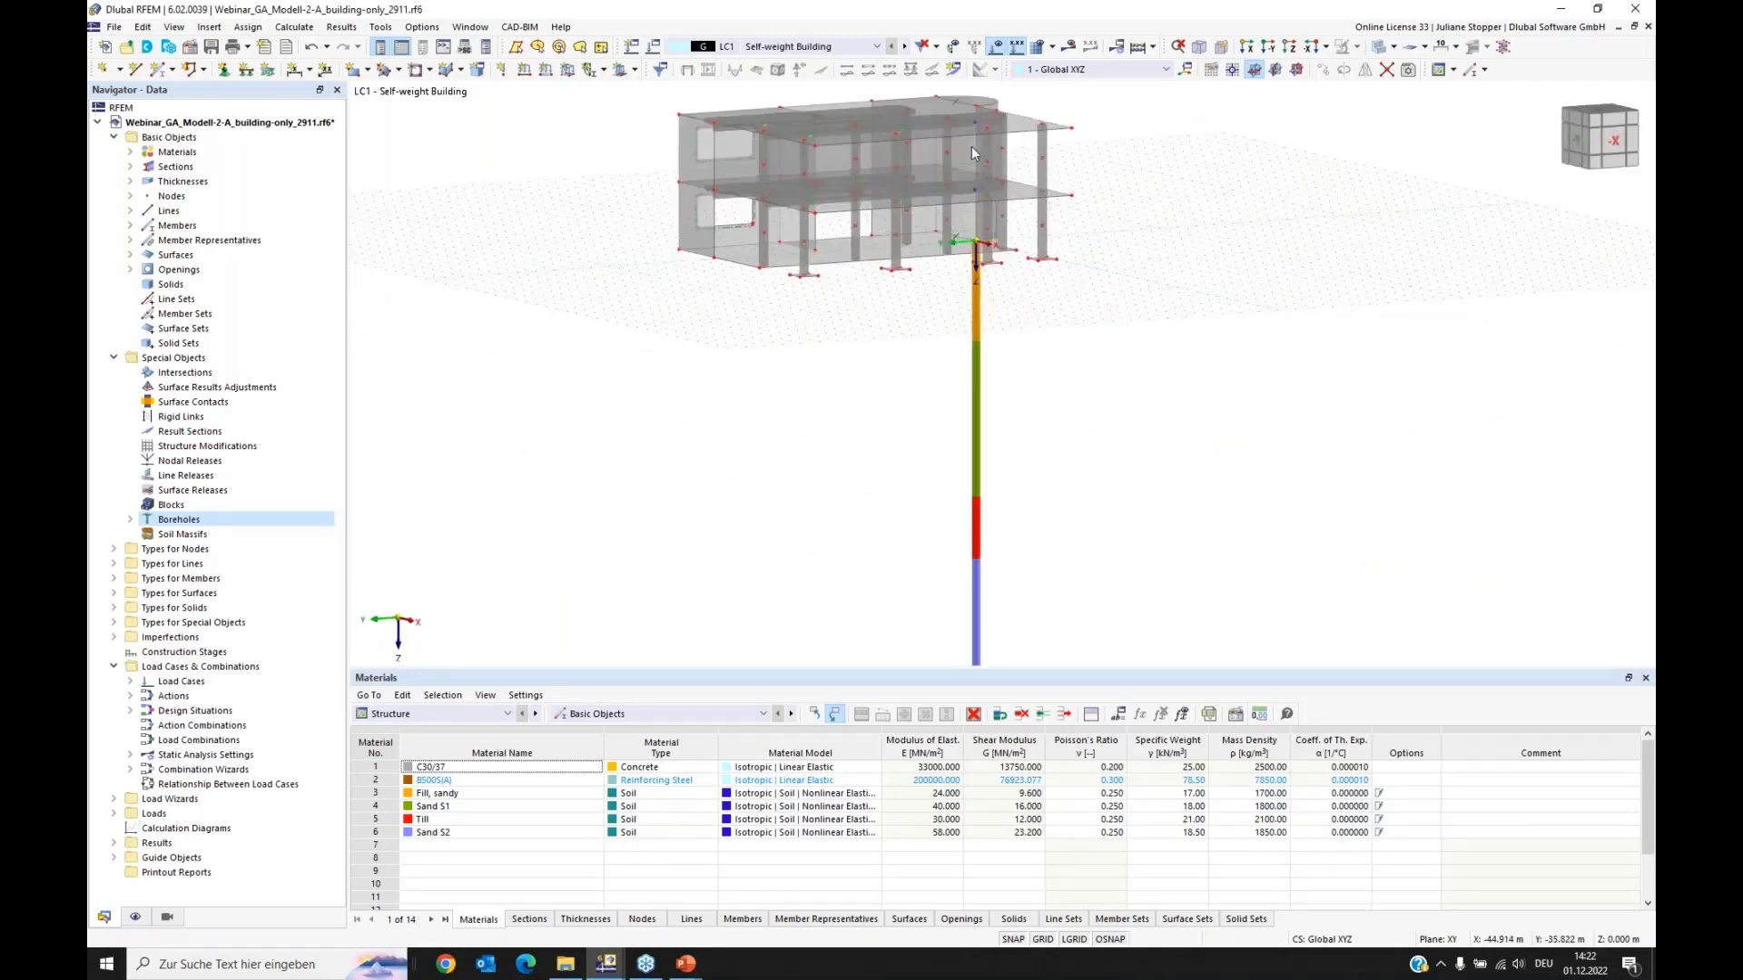
click(1211, 69)
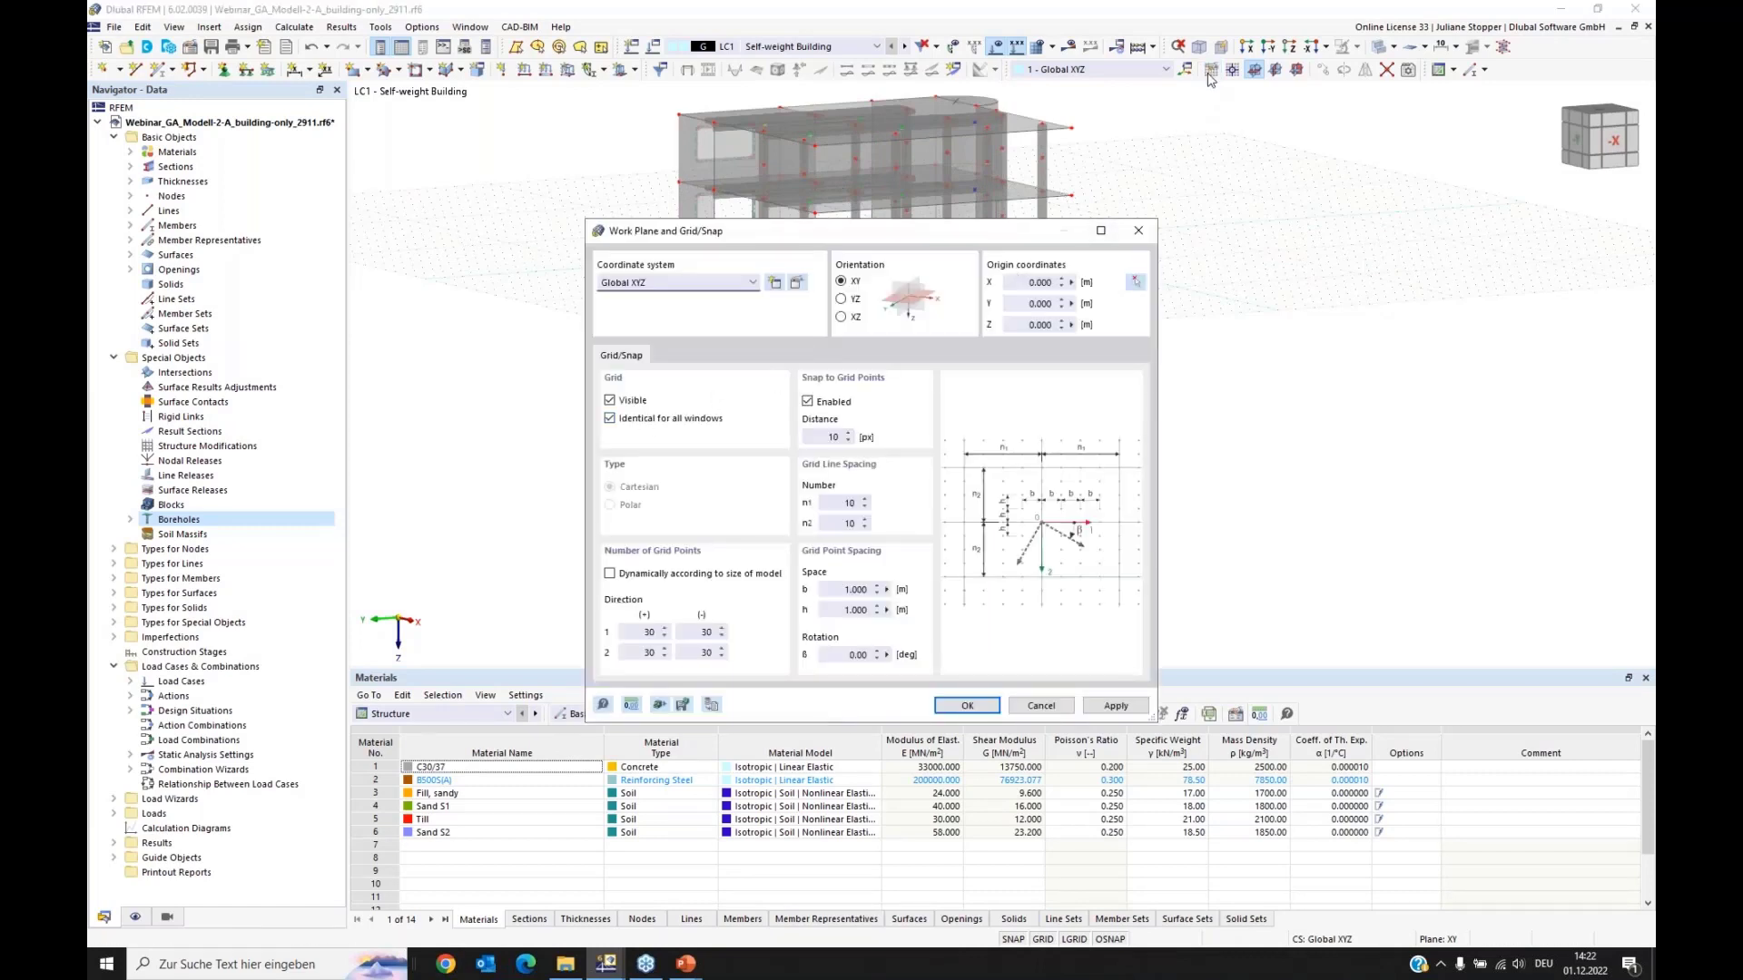
click(610, 401)
click(967, 706)
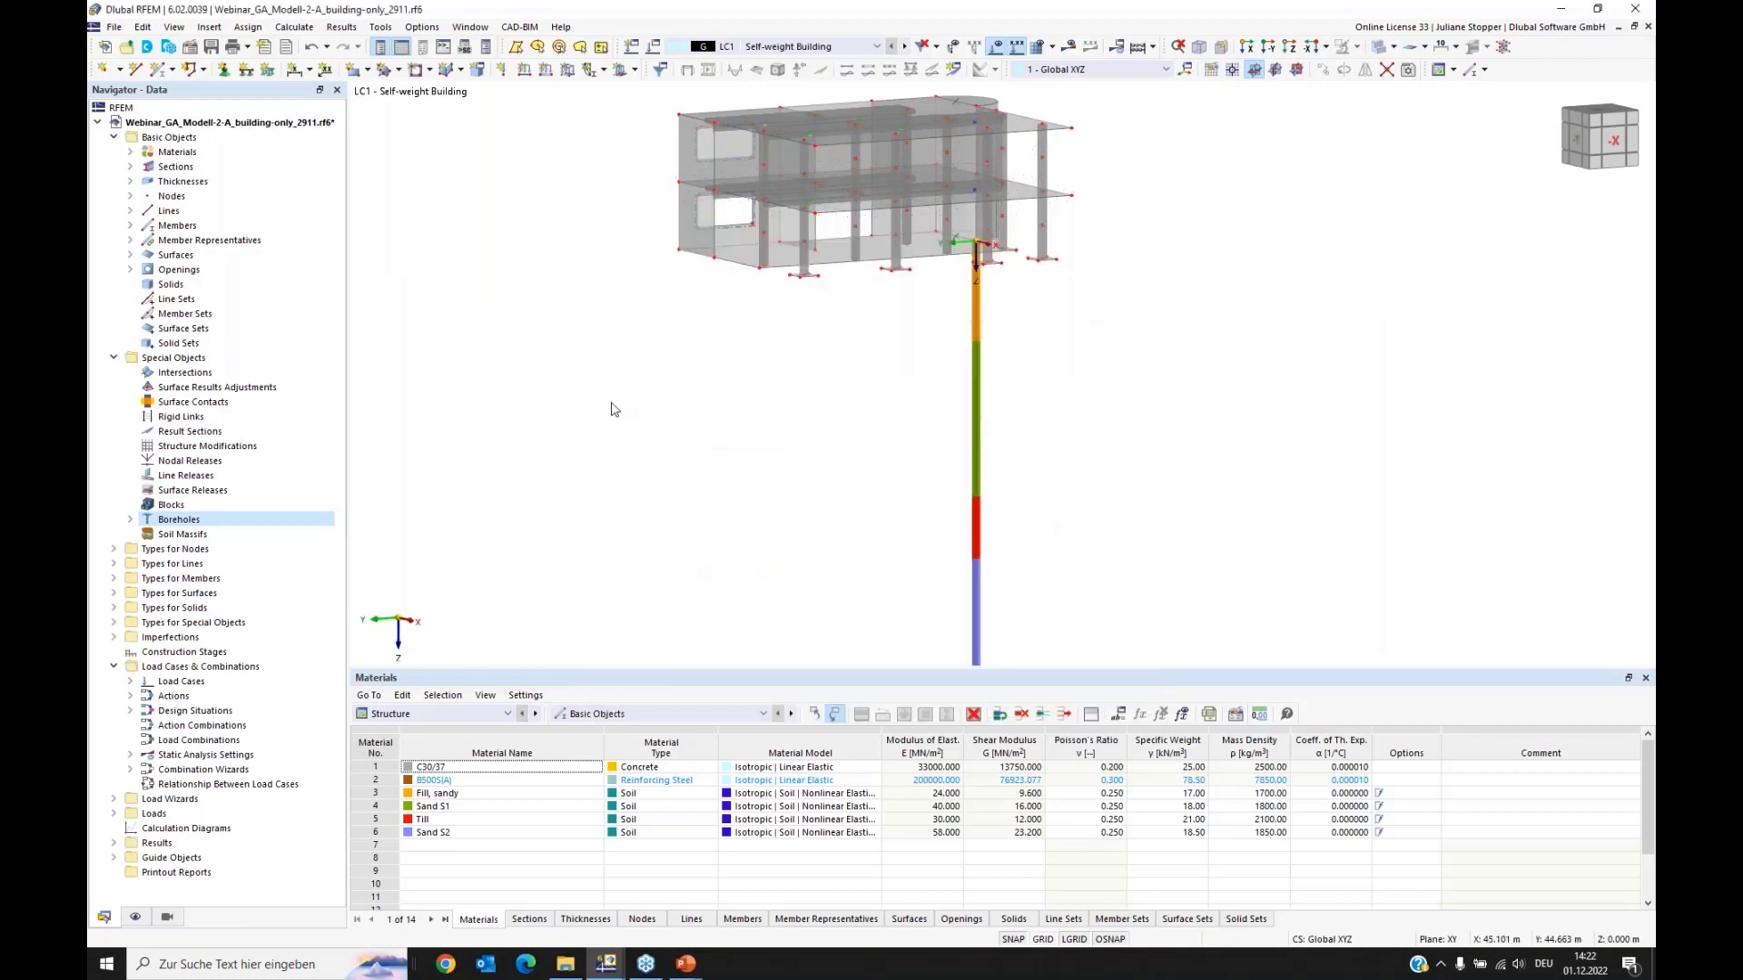
mouse_move(635, 412)
ctrl+middle_down()
mouse_move(651, 405)
mouse_move(652, 424)
ctrl+middle_up()
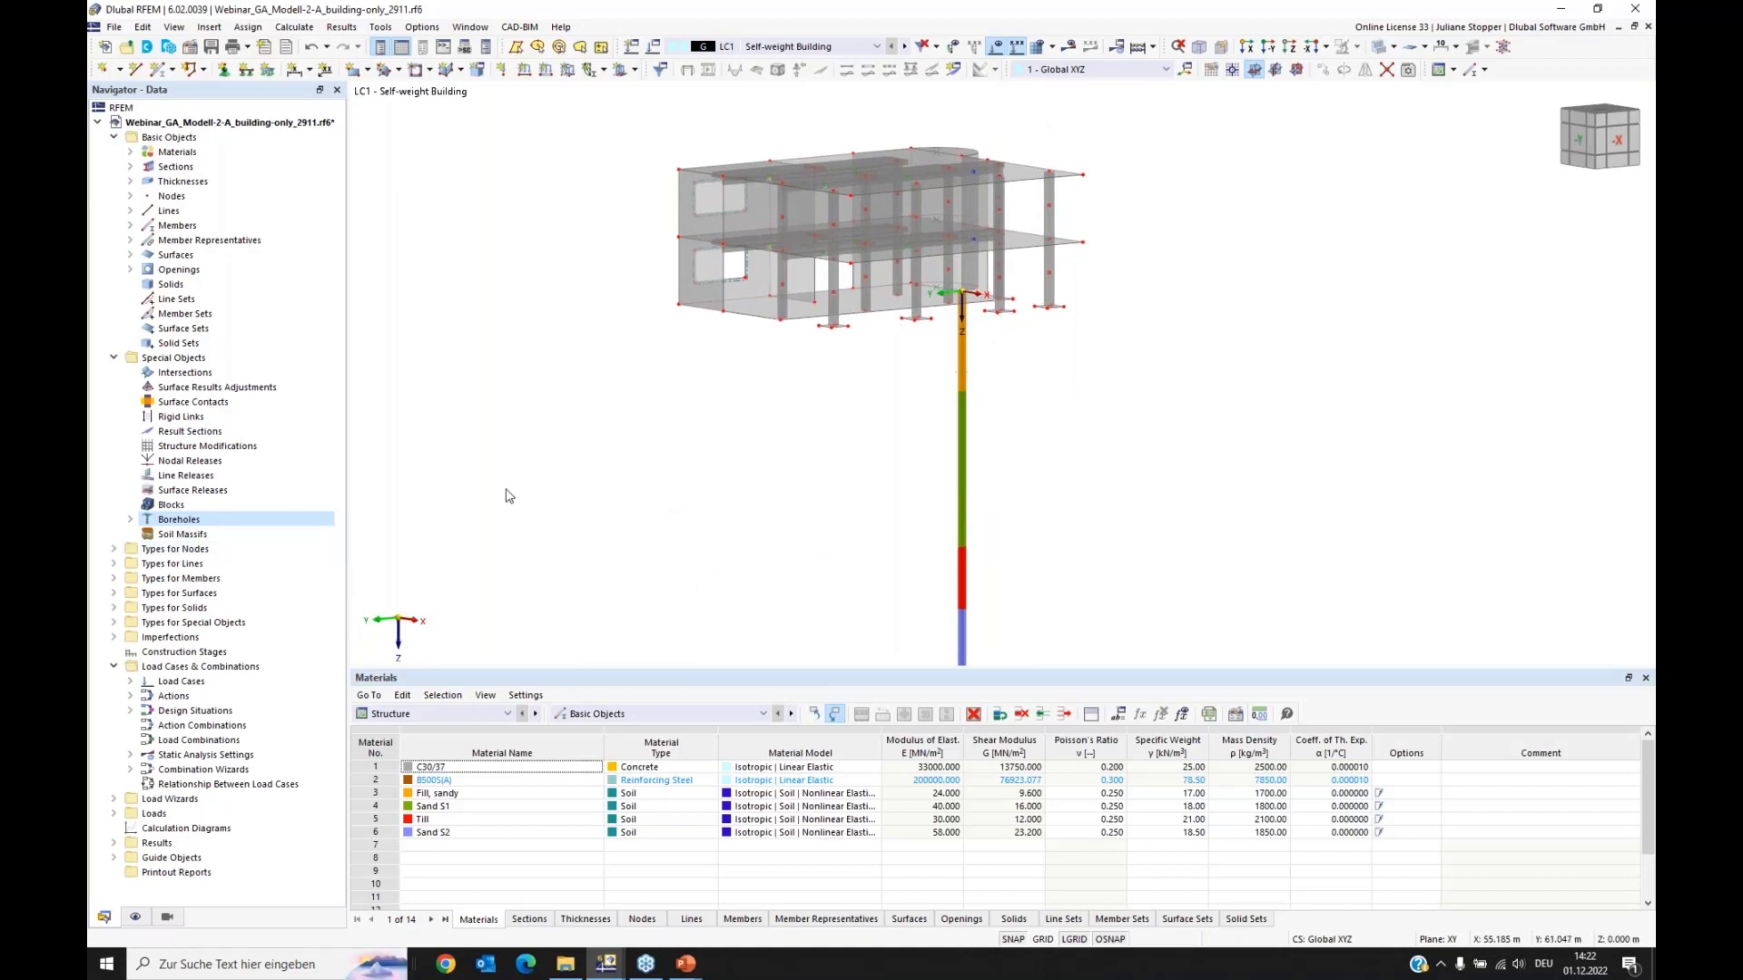
Step: Start a new soil massif generated from boreholes and assign borehole 1 to it
right_click(186, 535)
click(216, 564)
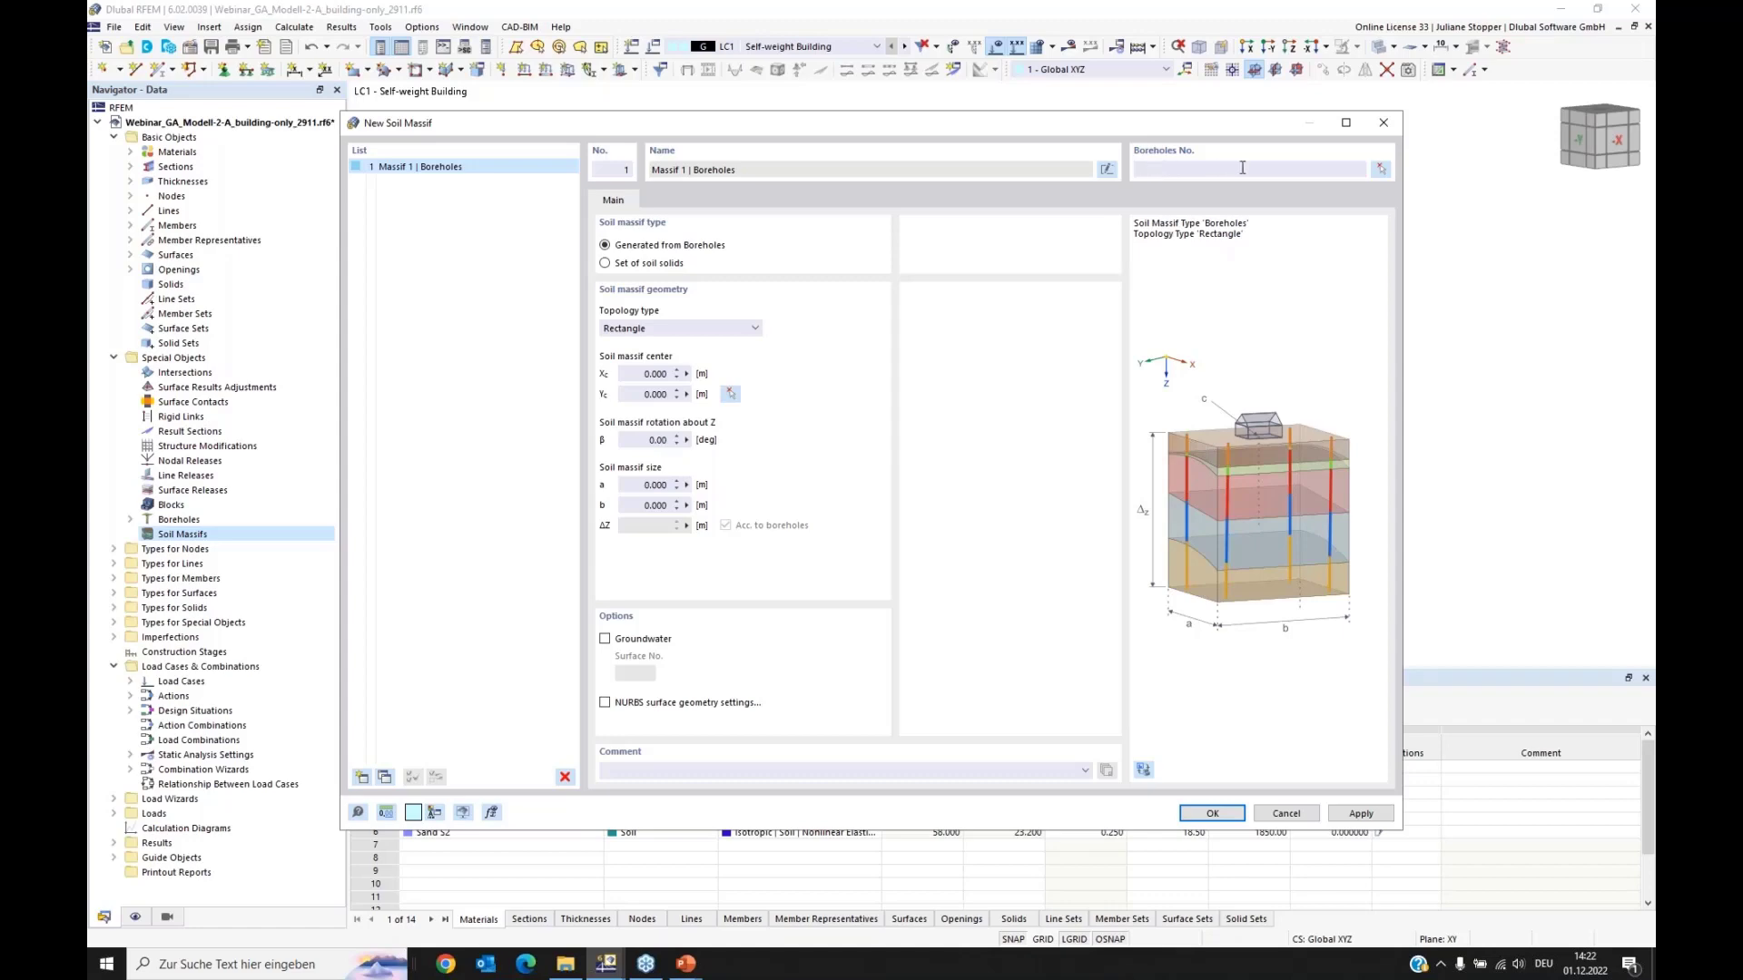
click(1379, 169)
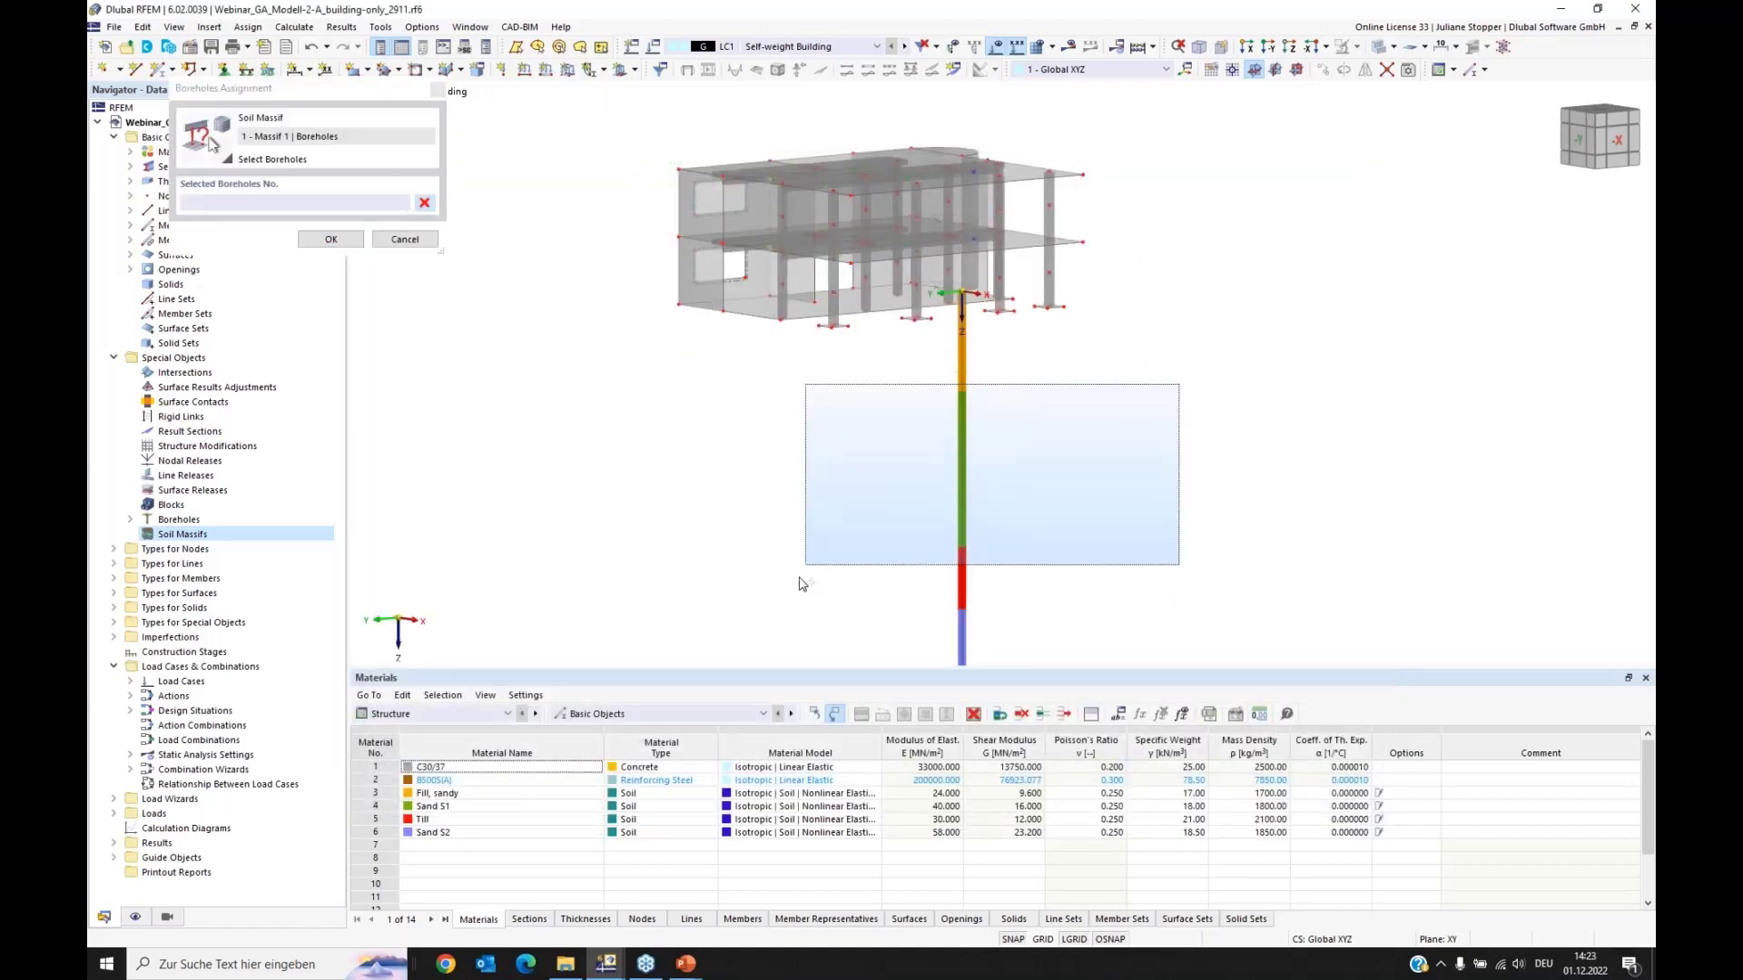
click(331, 239)
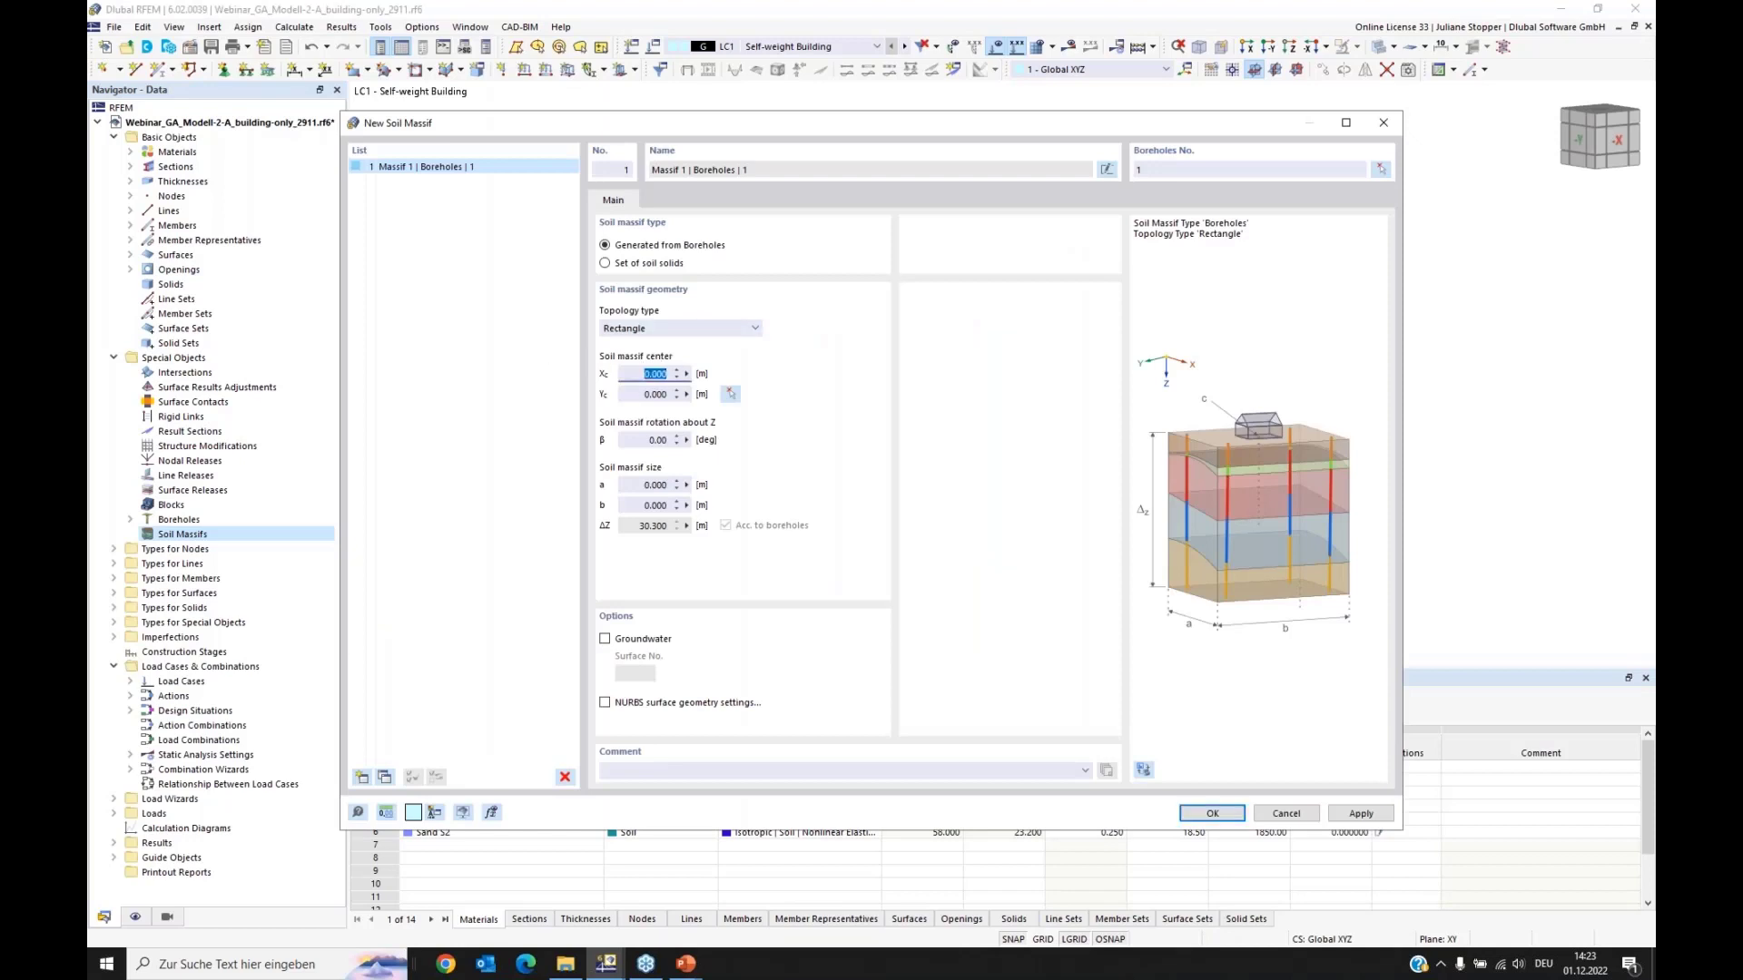
Step: Set the soil massif centre to Xc 6 m and Yc 8 m
text(6)
key(Tab)
text(8)
Step: Define the soil massif's plan size with b = 48 m, activate groundwater and create the massif
click(651, 485)
text(4)
key(Tab)
text(48)
click(634, 487)
click(605, 640)
click(1210, 813)
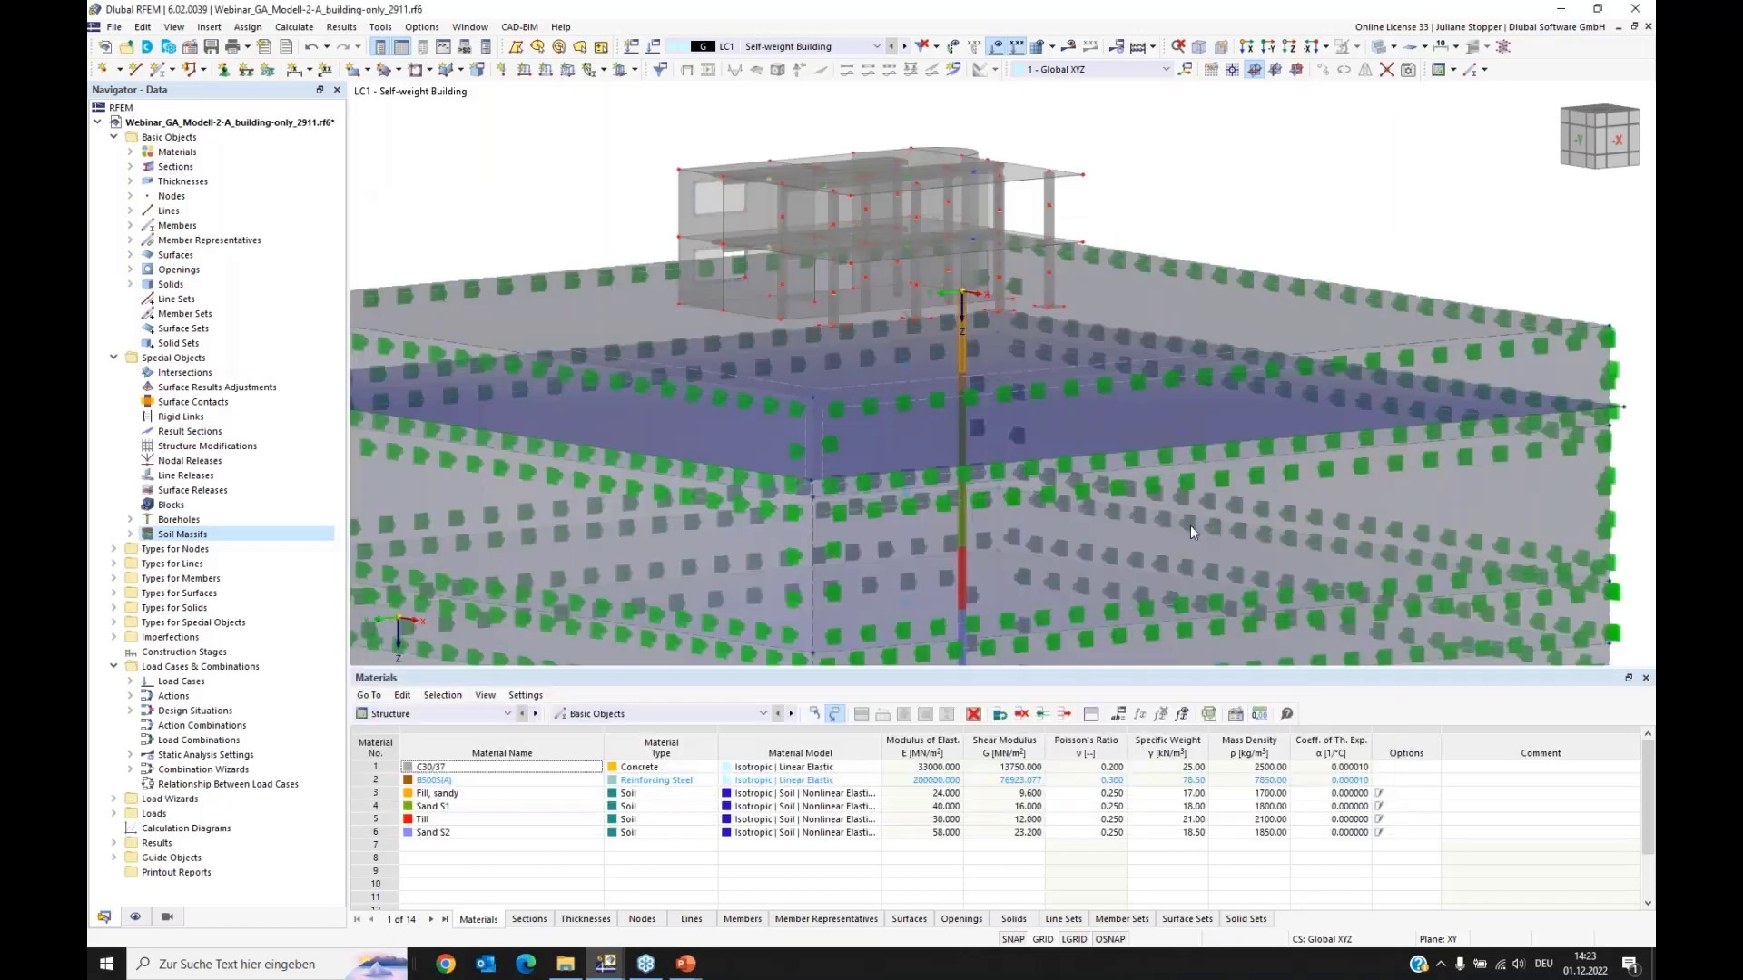
Step: Switch the display of the building and soil massif to the Solid Model rendering
scroll(956, 345, down, 3)
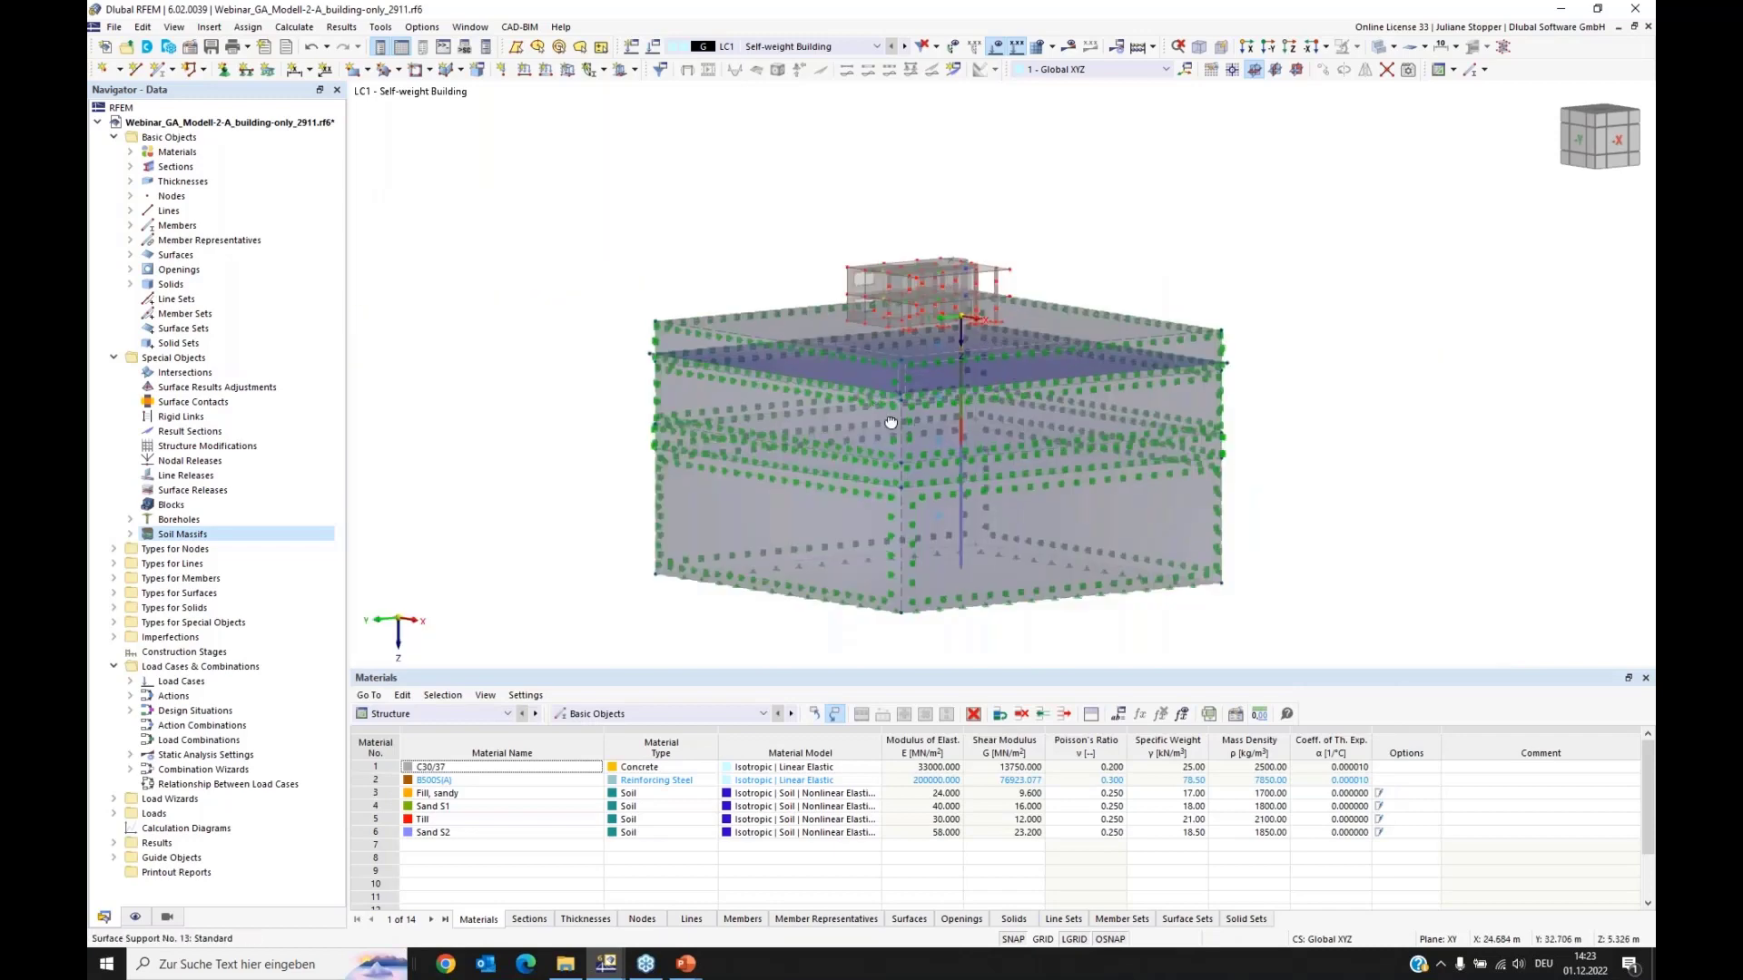
scroll(907, 381, down, 1)
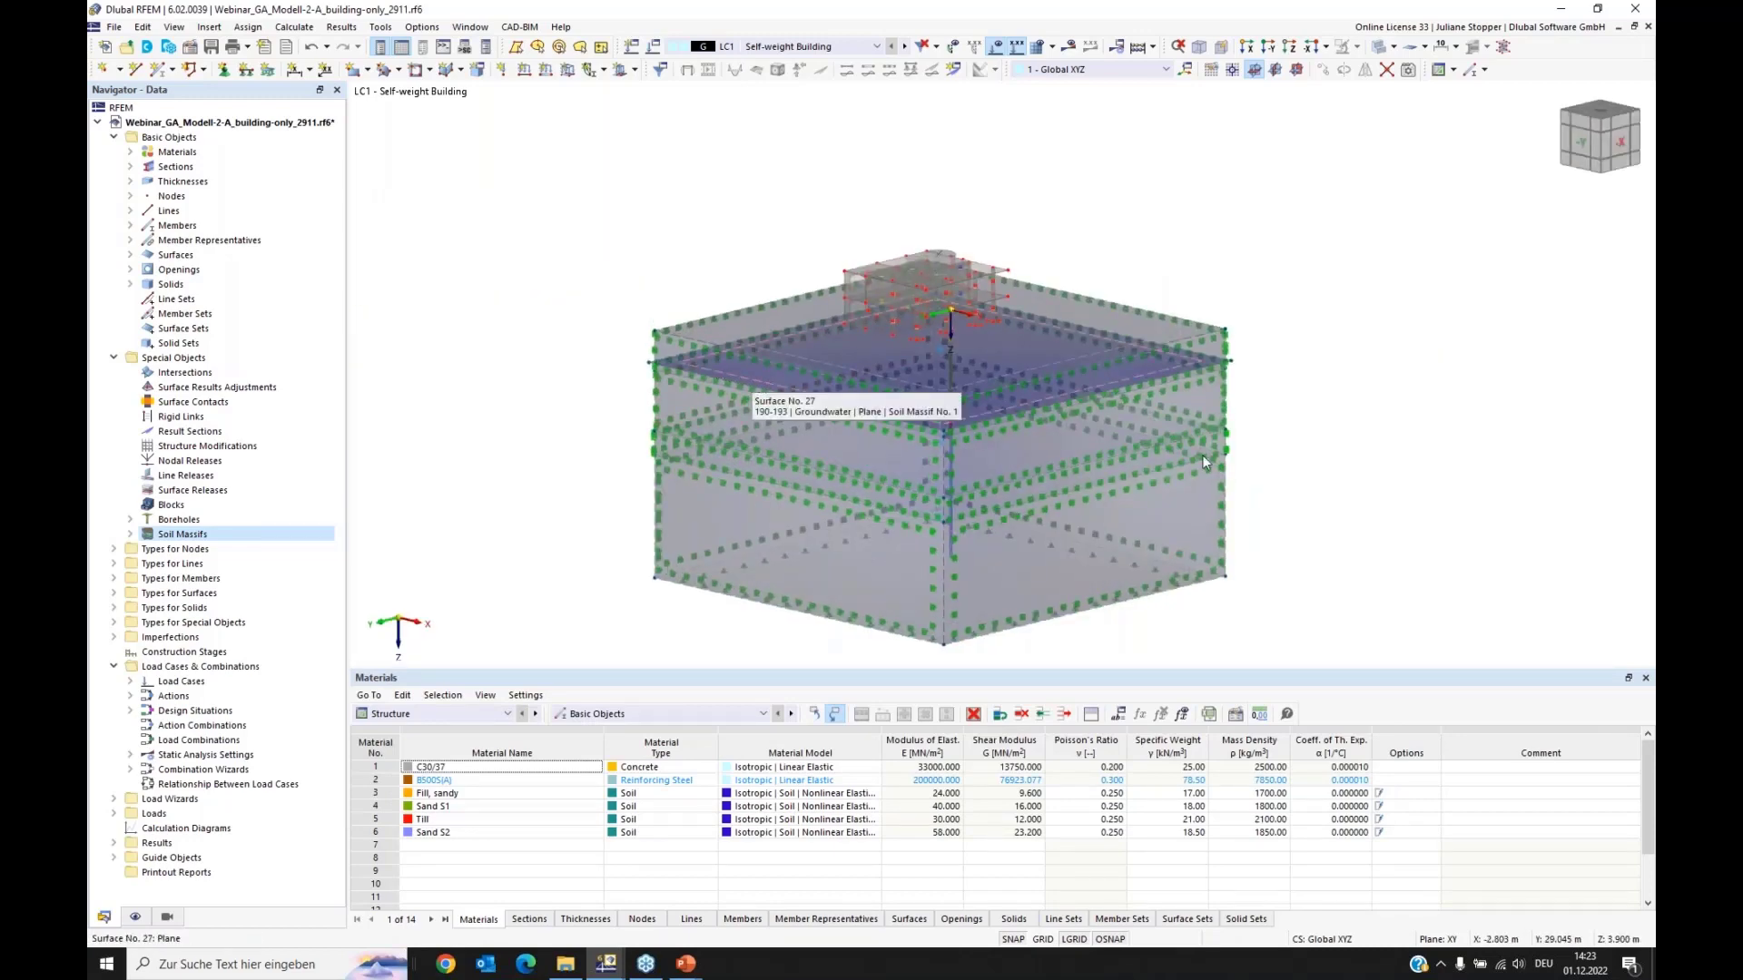
ctrl+middle_drag(1202, 455, 1284, 432)
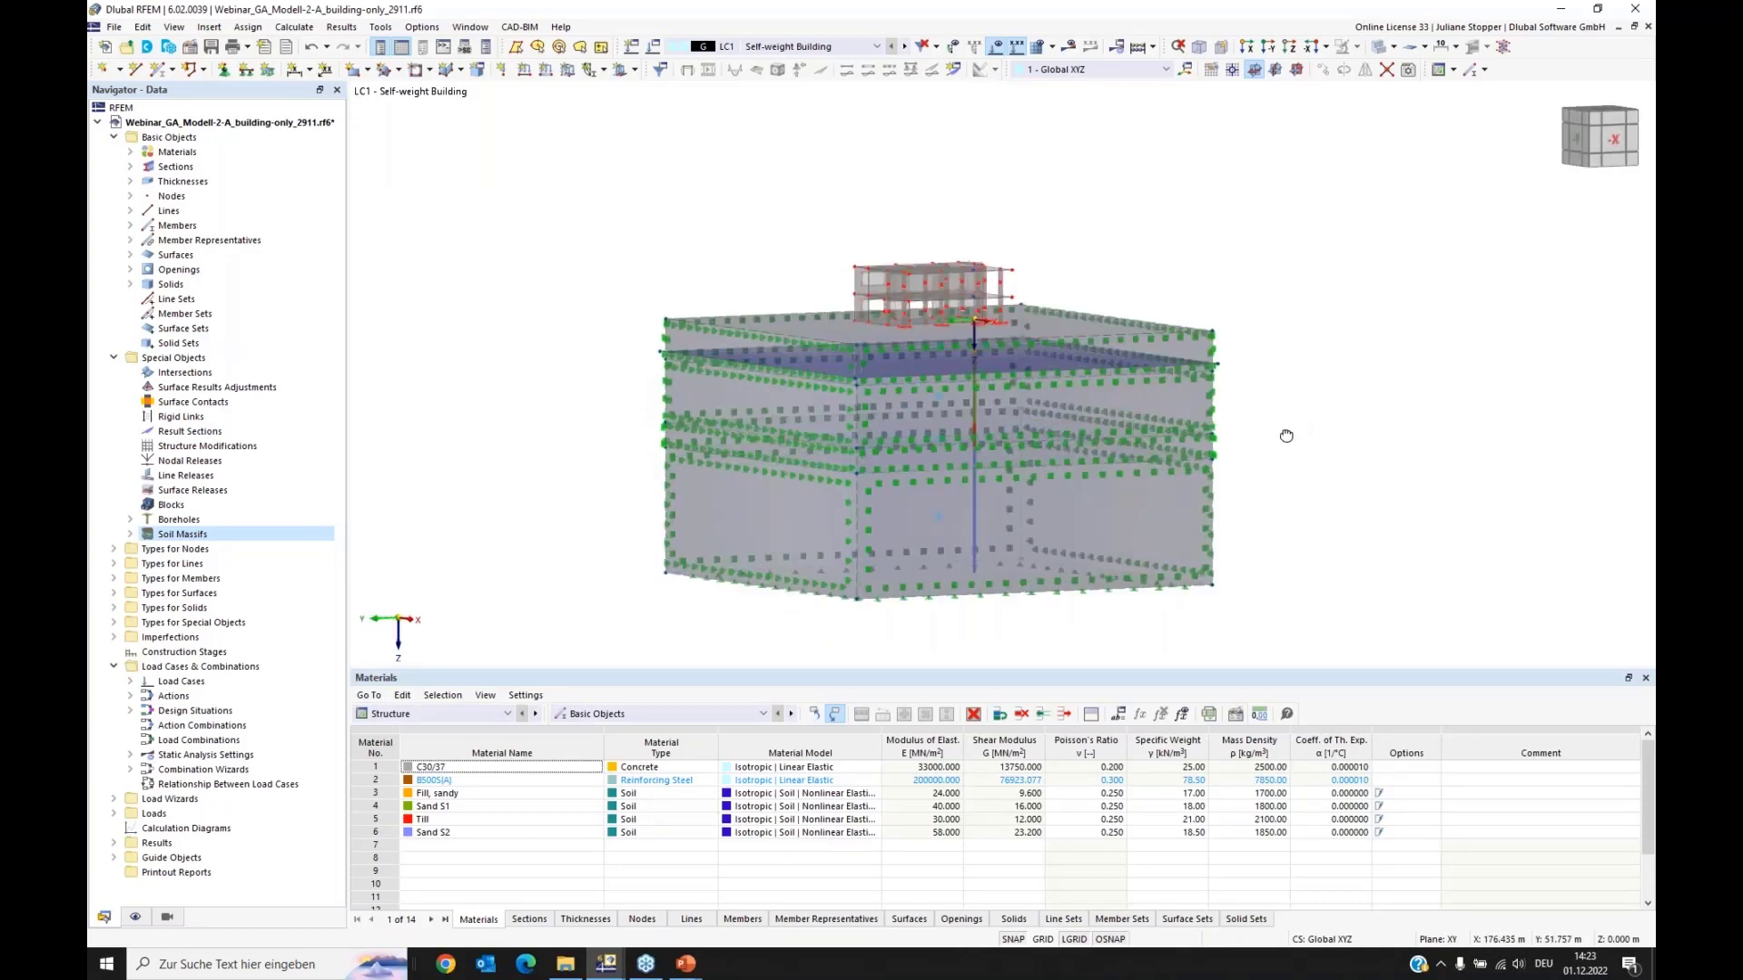
click(1394, 47)
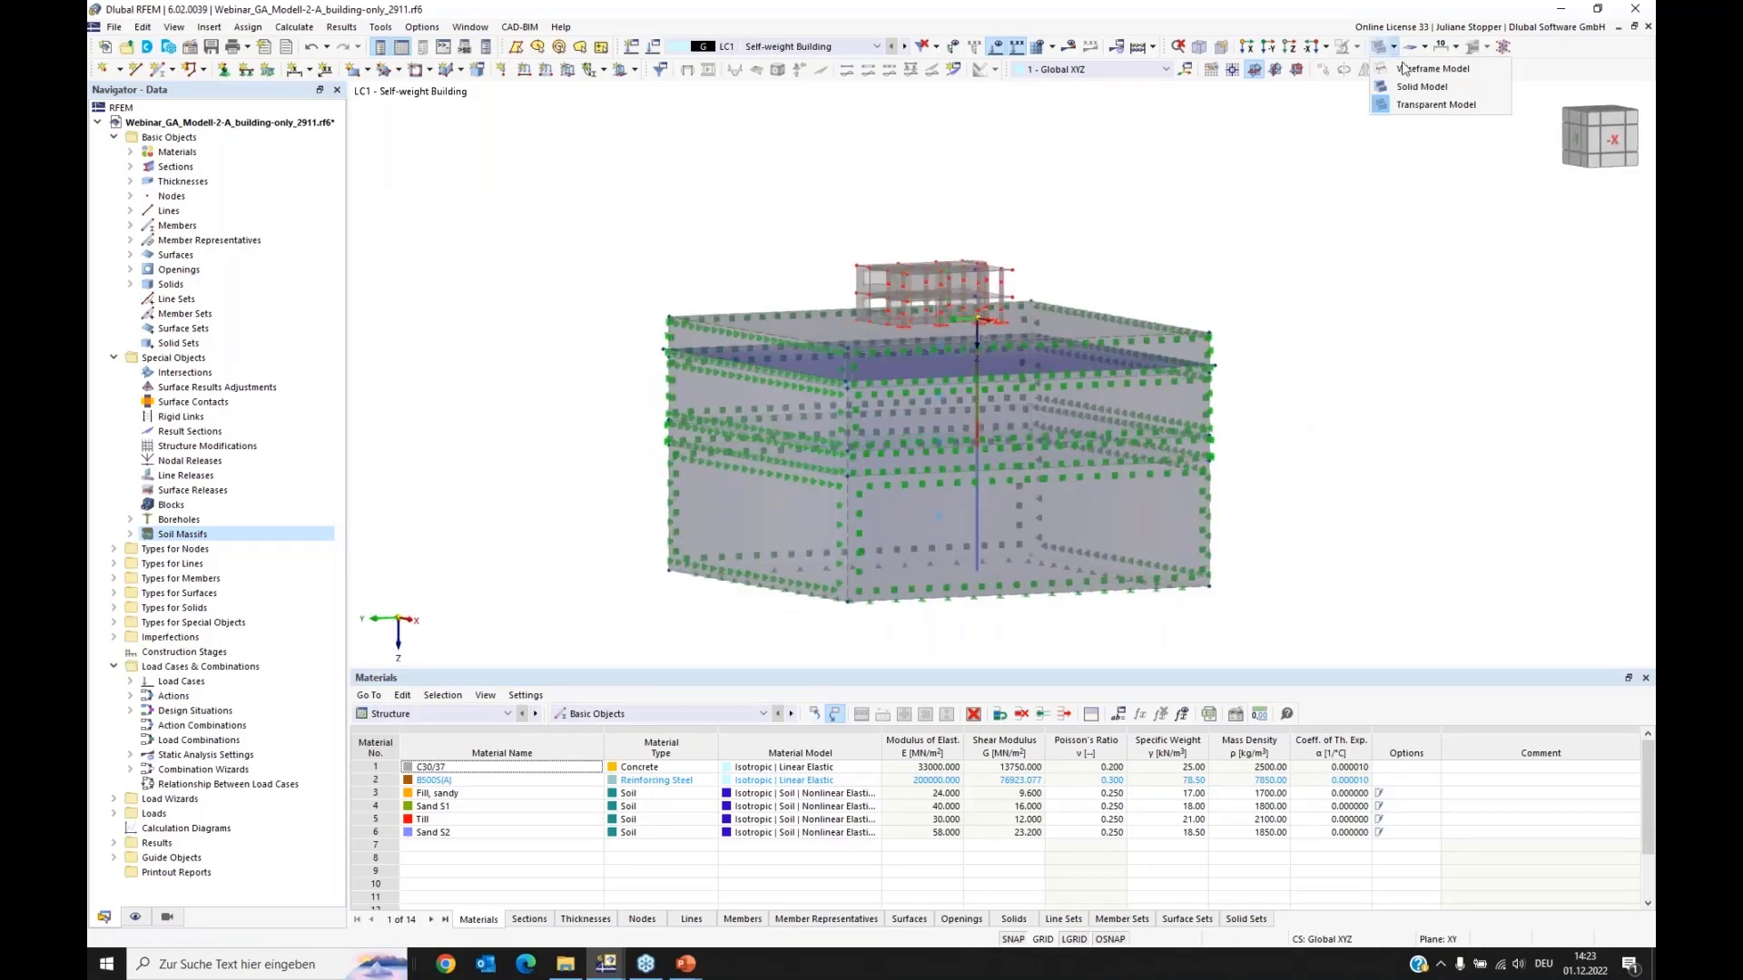
click(1421, 86)
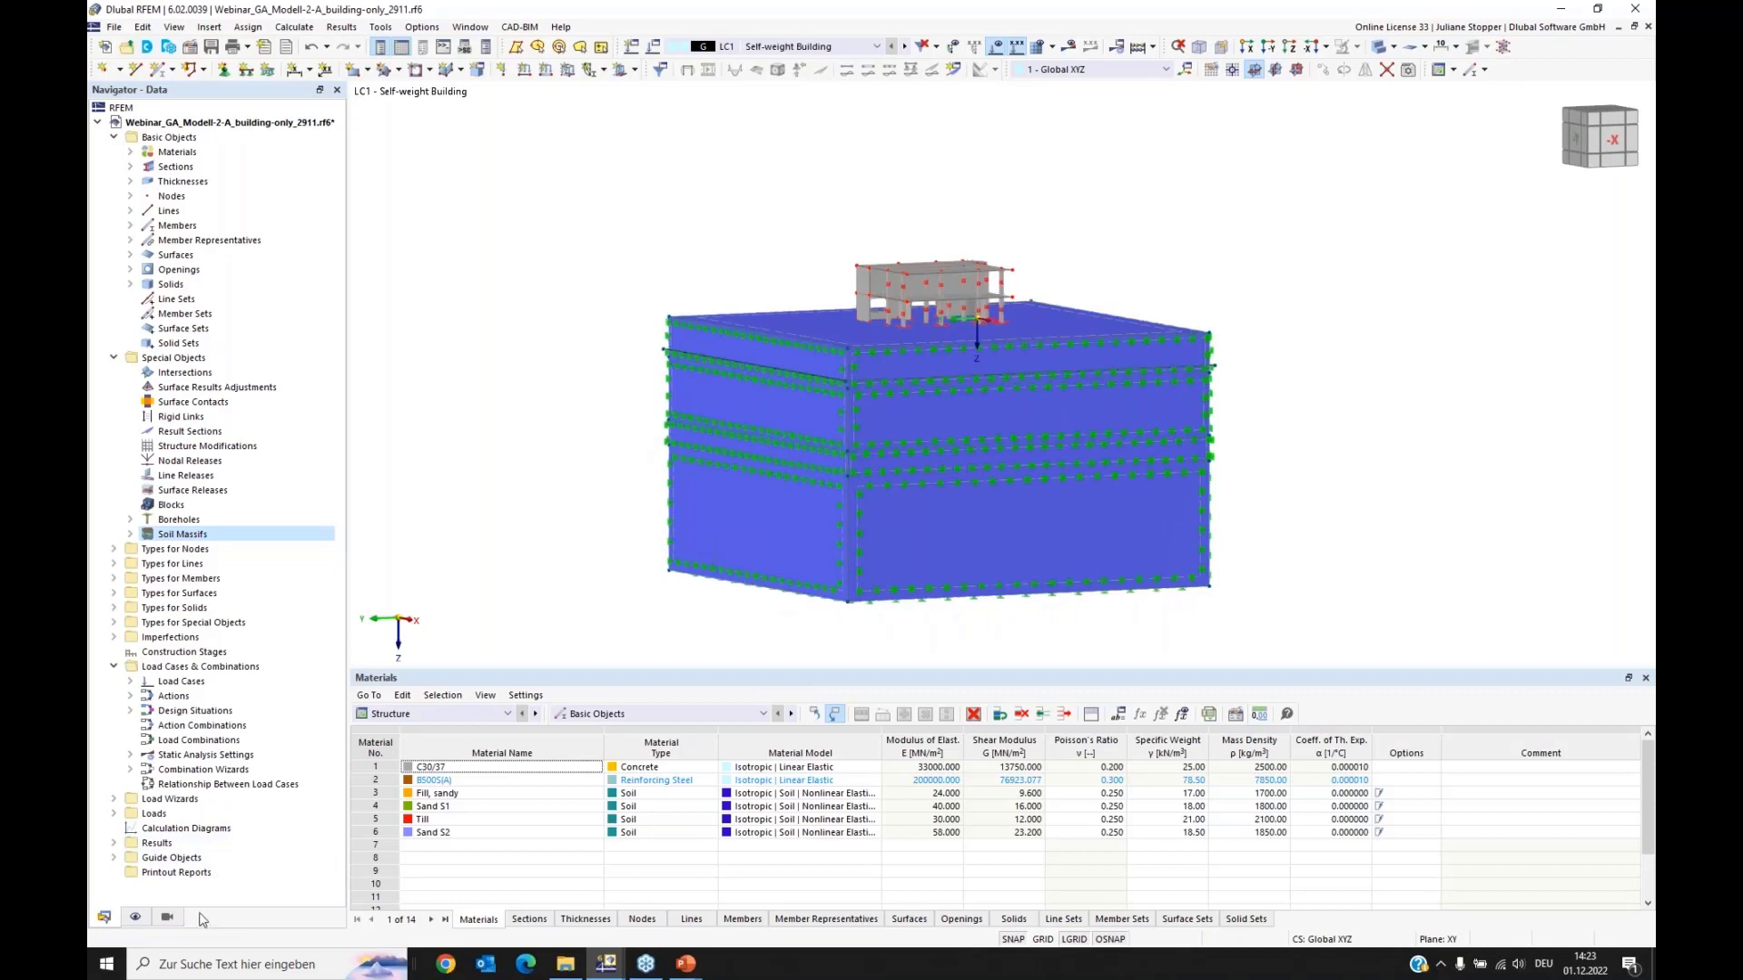
Step: Color the rendered objects by object property and return to the model data
click(134, 917)
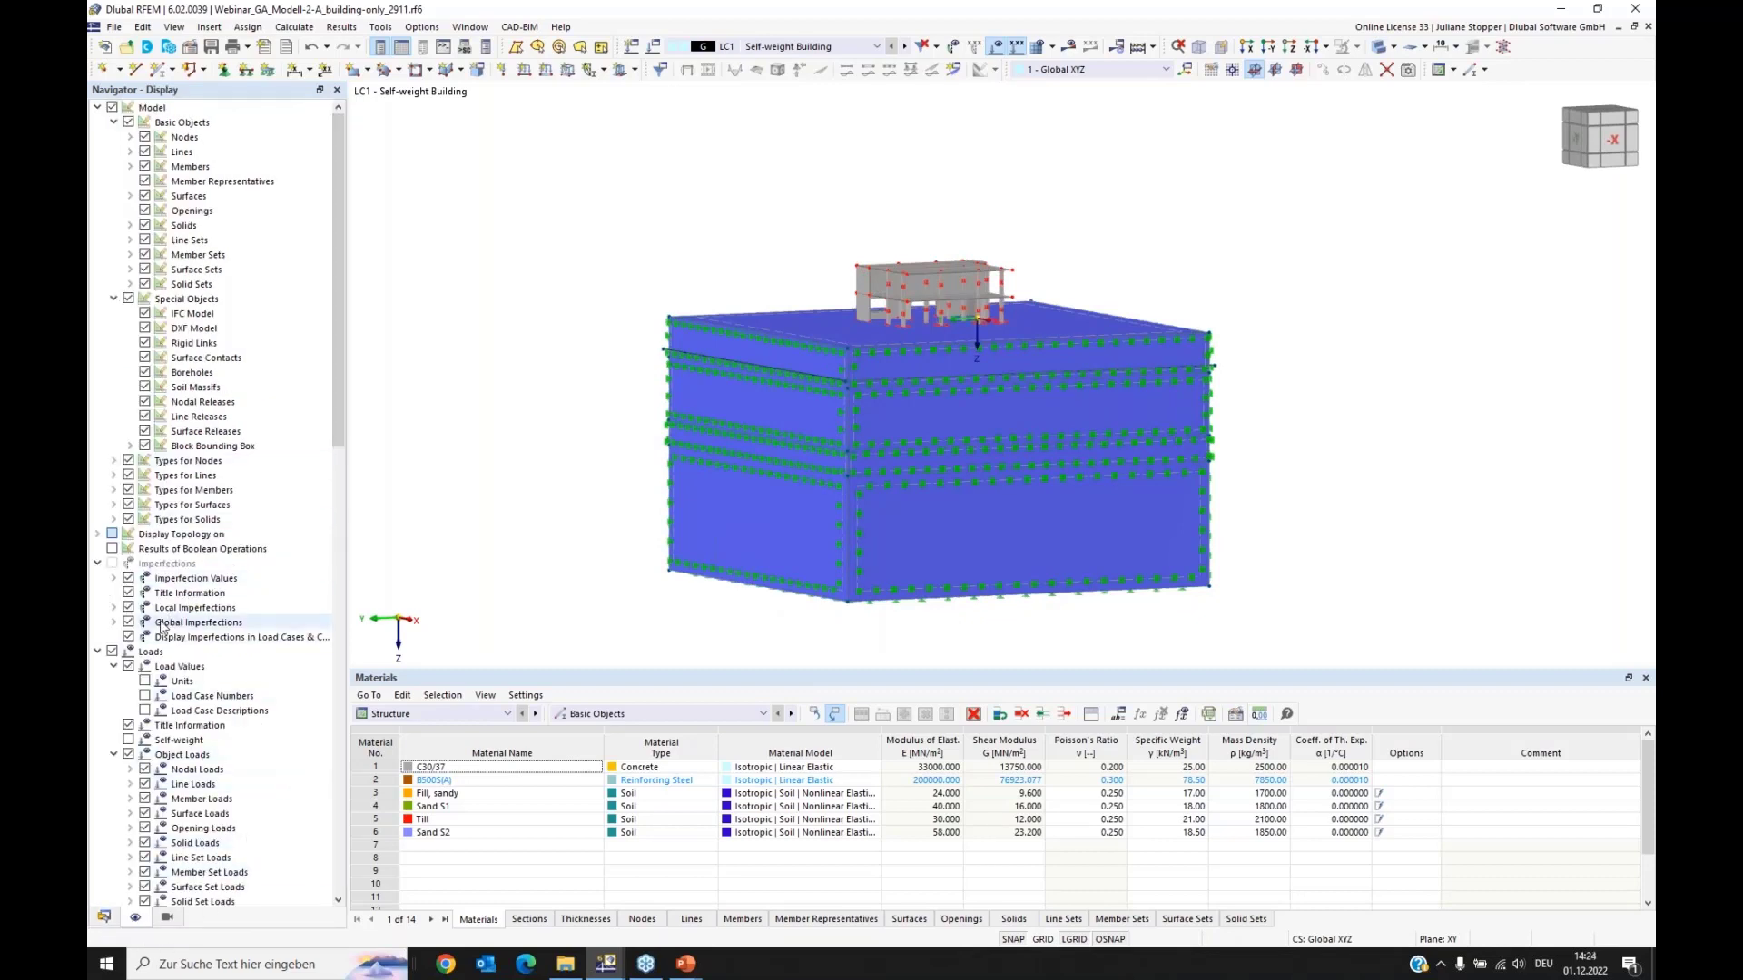
scroll(235, 614, down, 12)
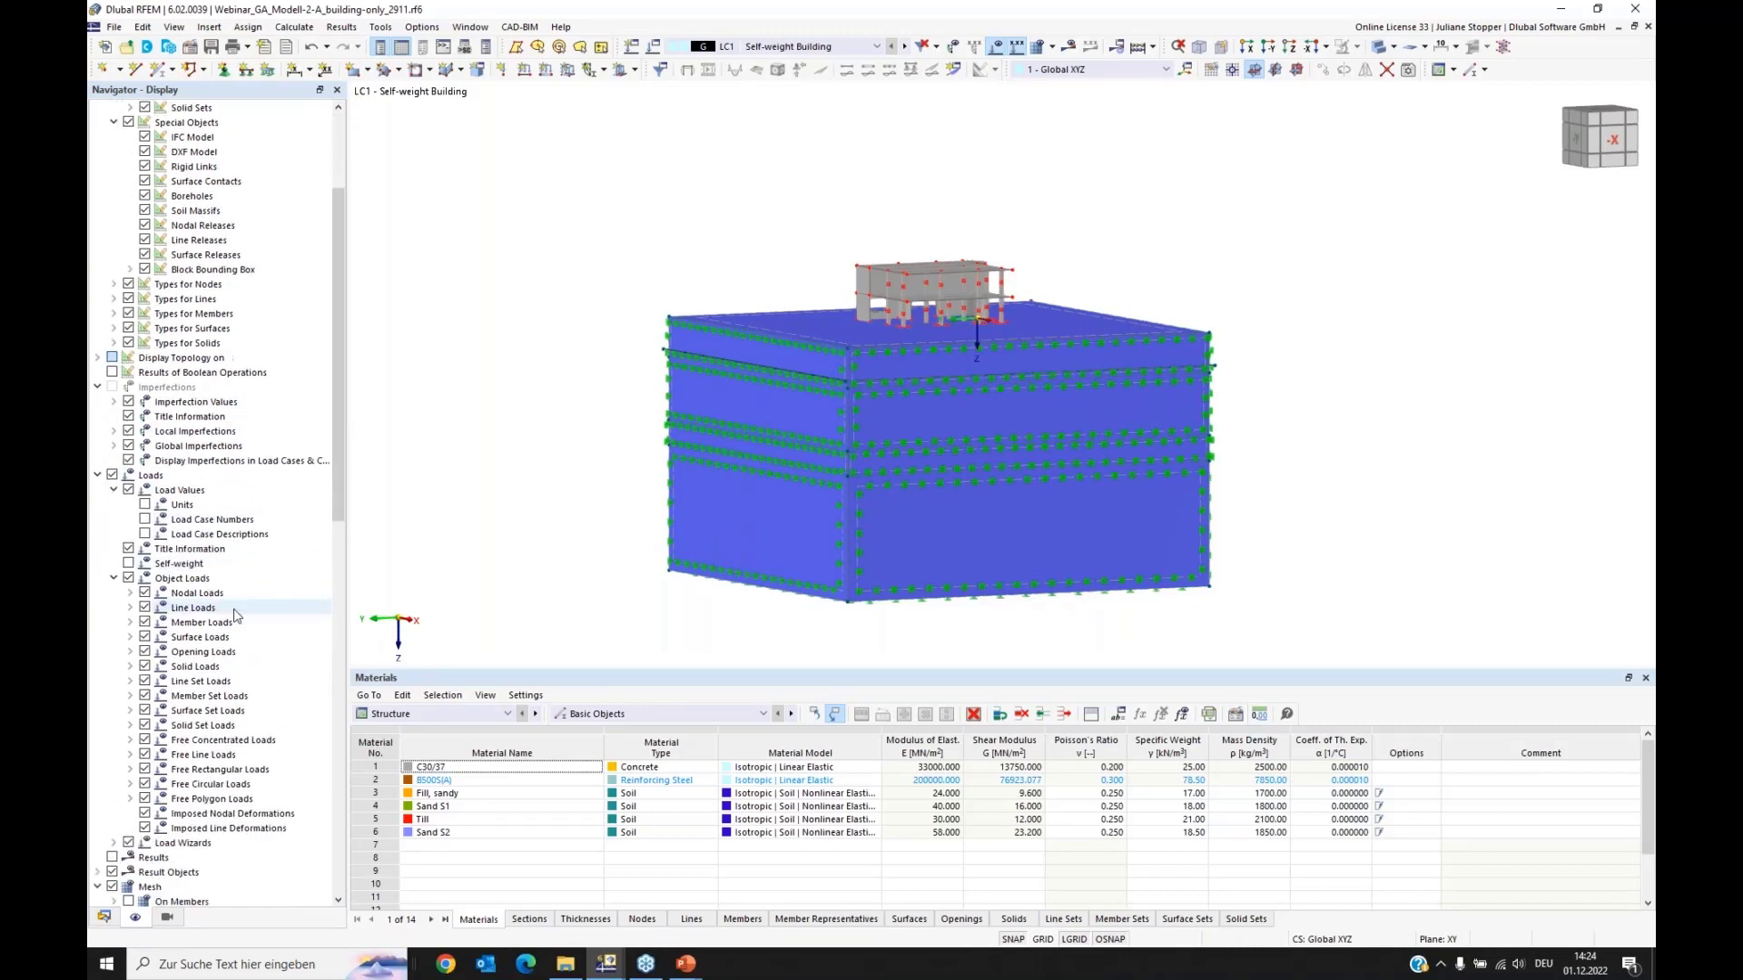
scroll(235, 614, down, 9)
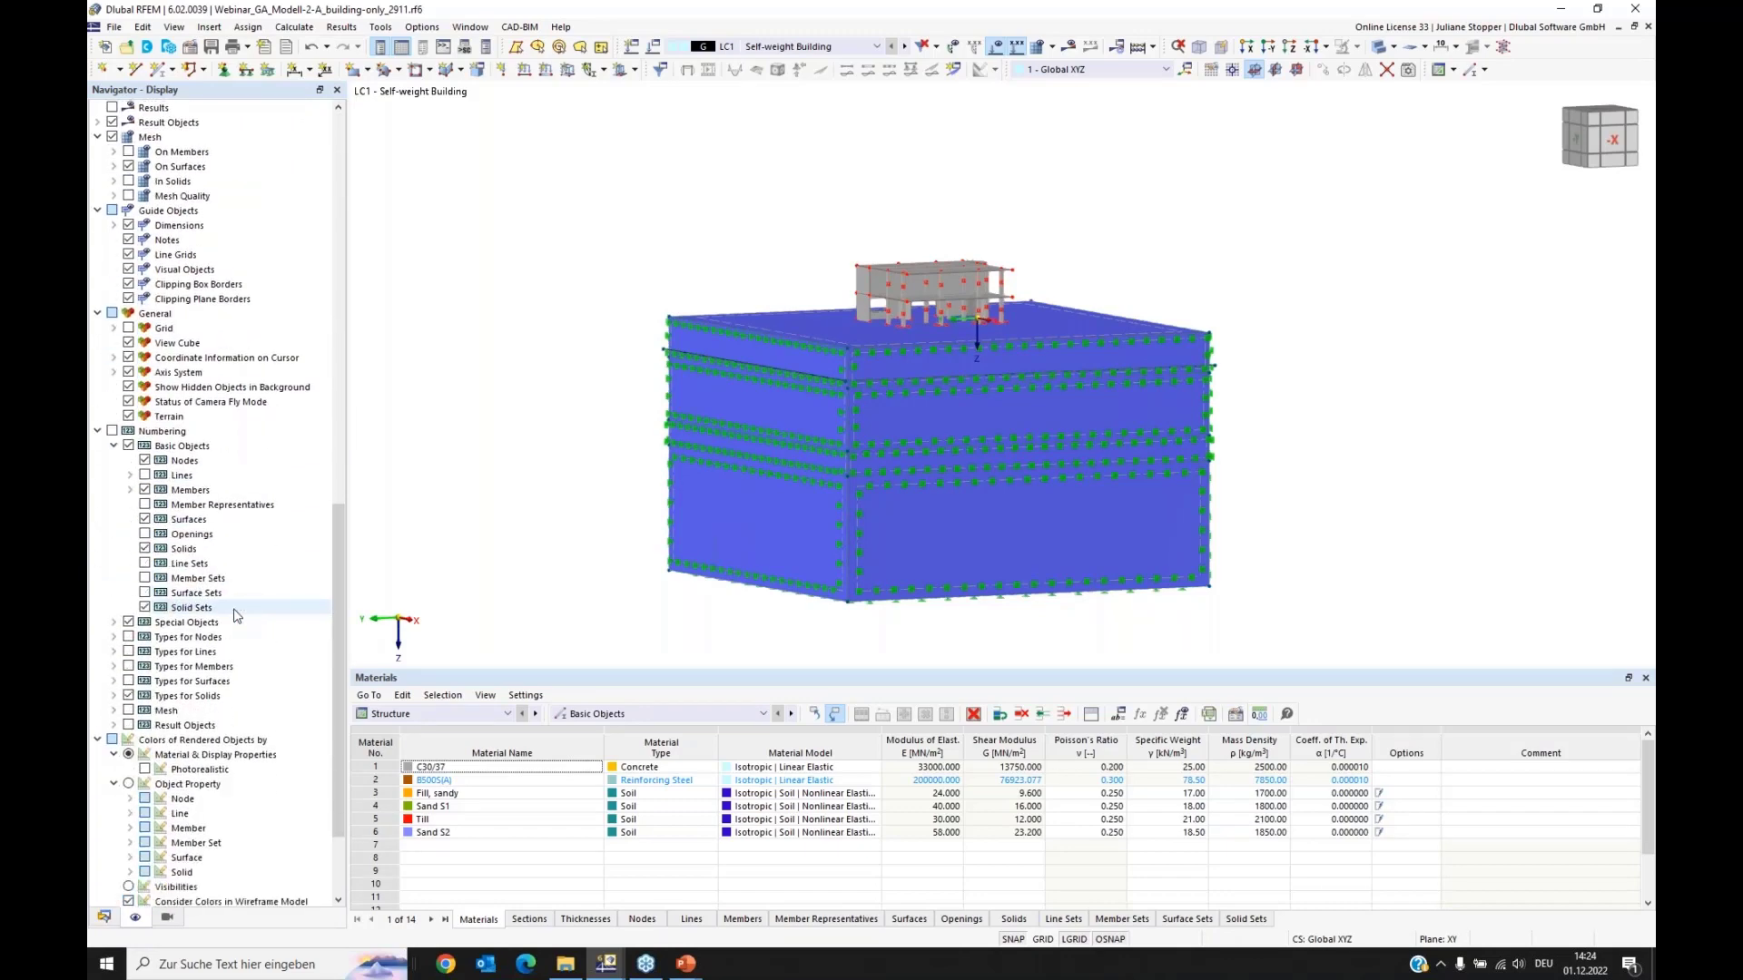
scroll(235, 615, down, 2)
click(128, 695)
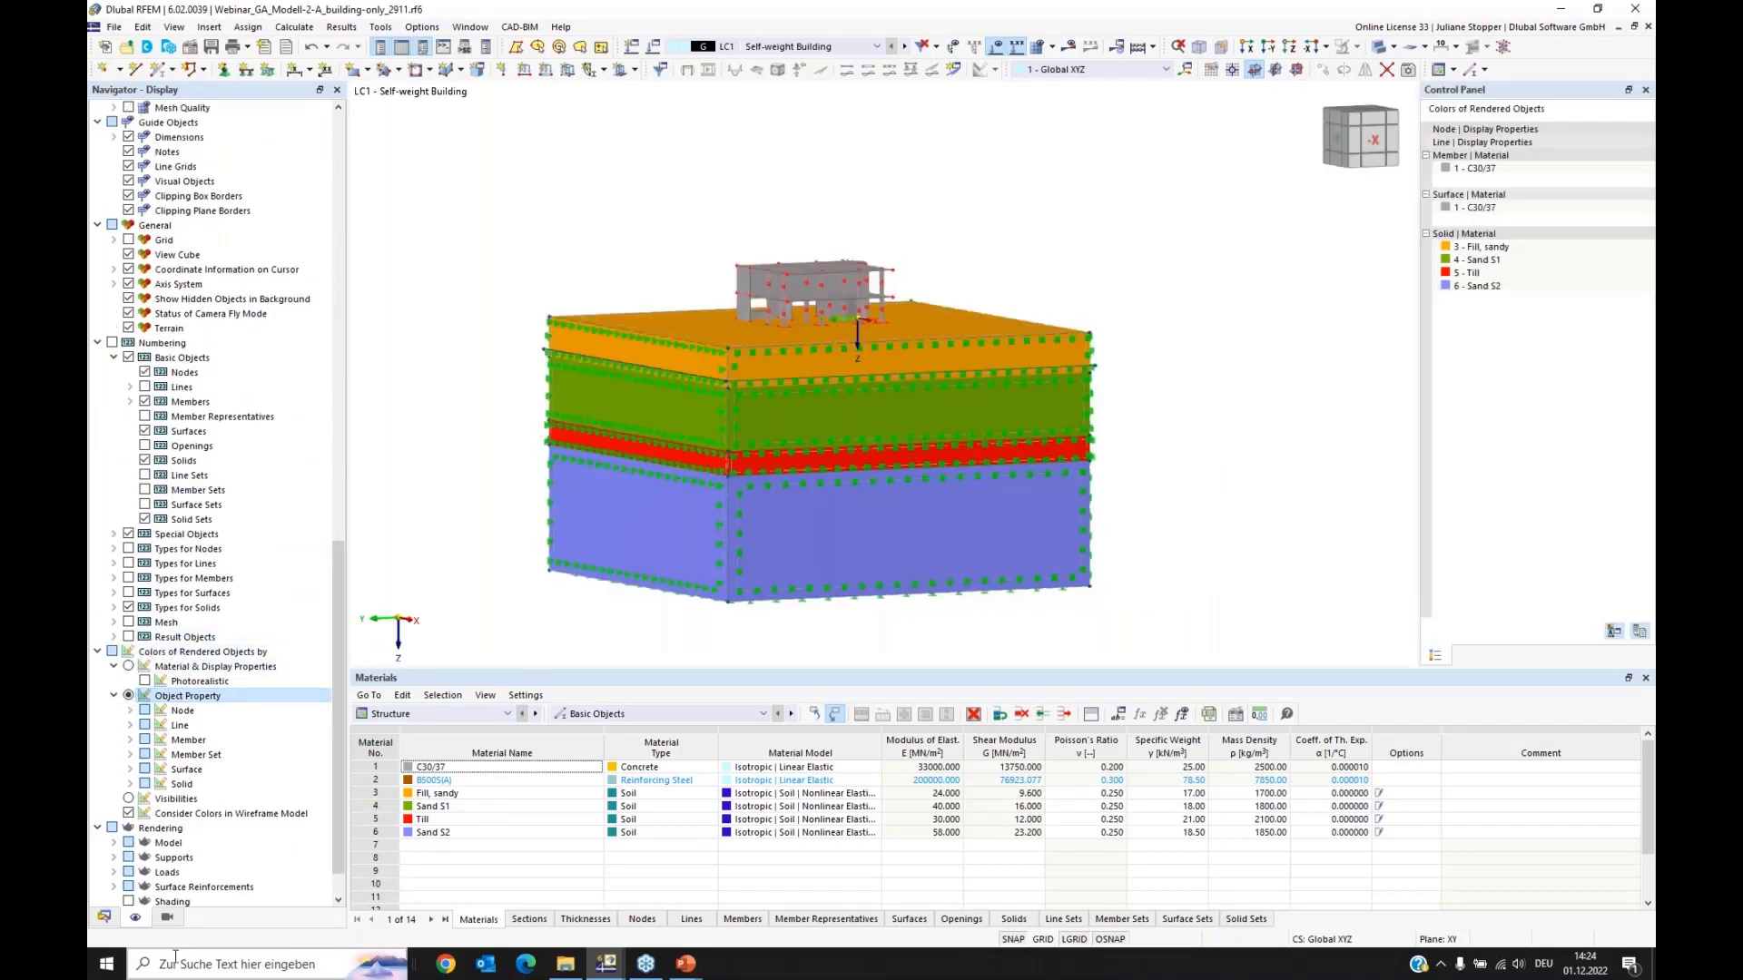
click(104, 917)
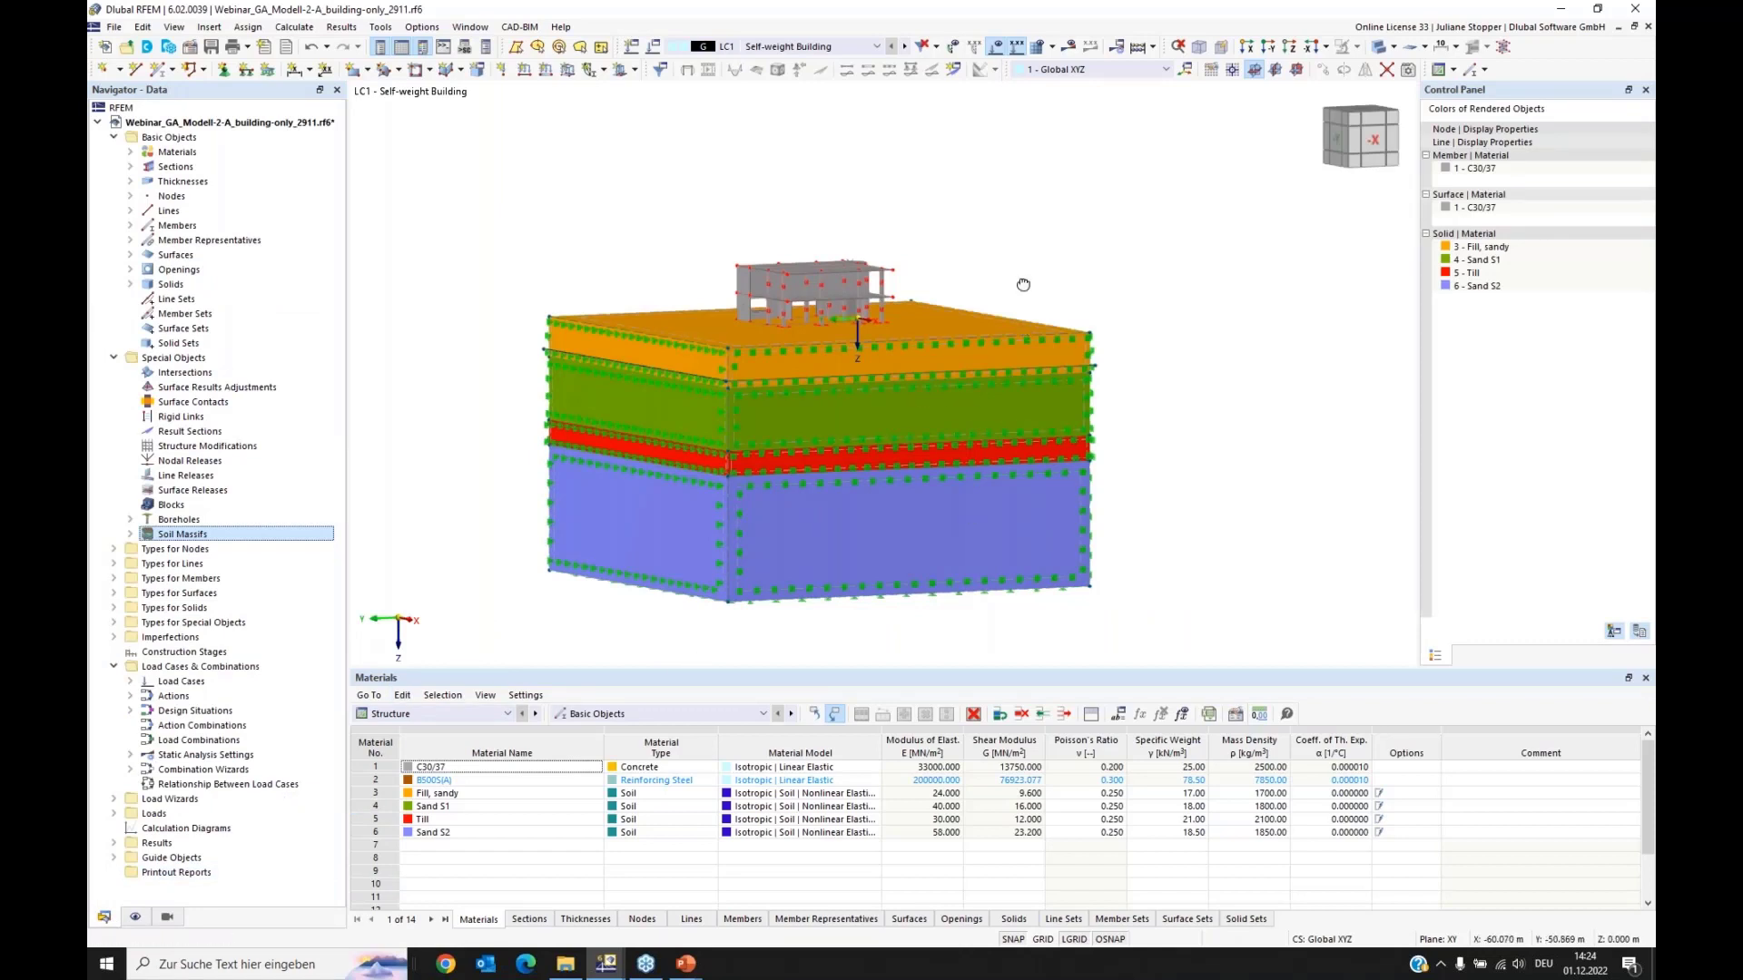
Step: Examine the generated soil layers in the model, their solids 1 to 4 and the list of surfaces
ctrl+middle_drag(1023, 284, 906, 370)
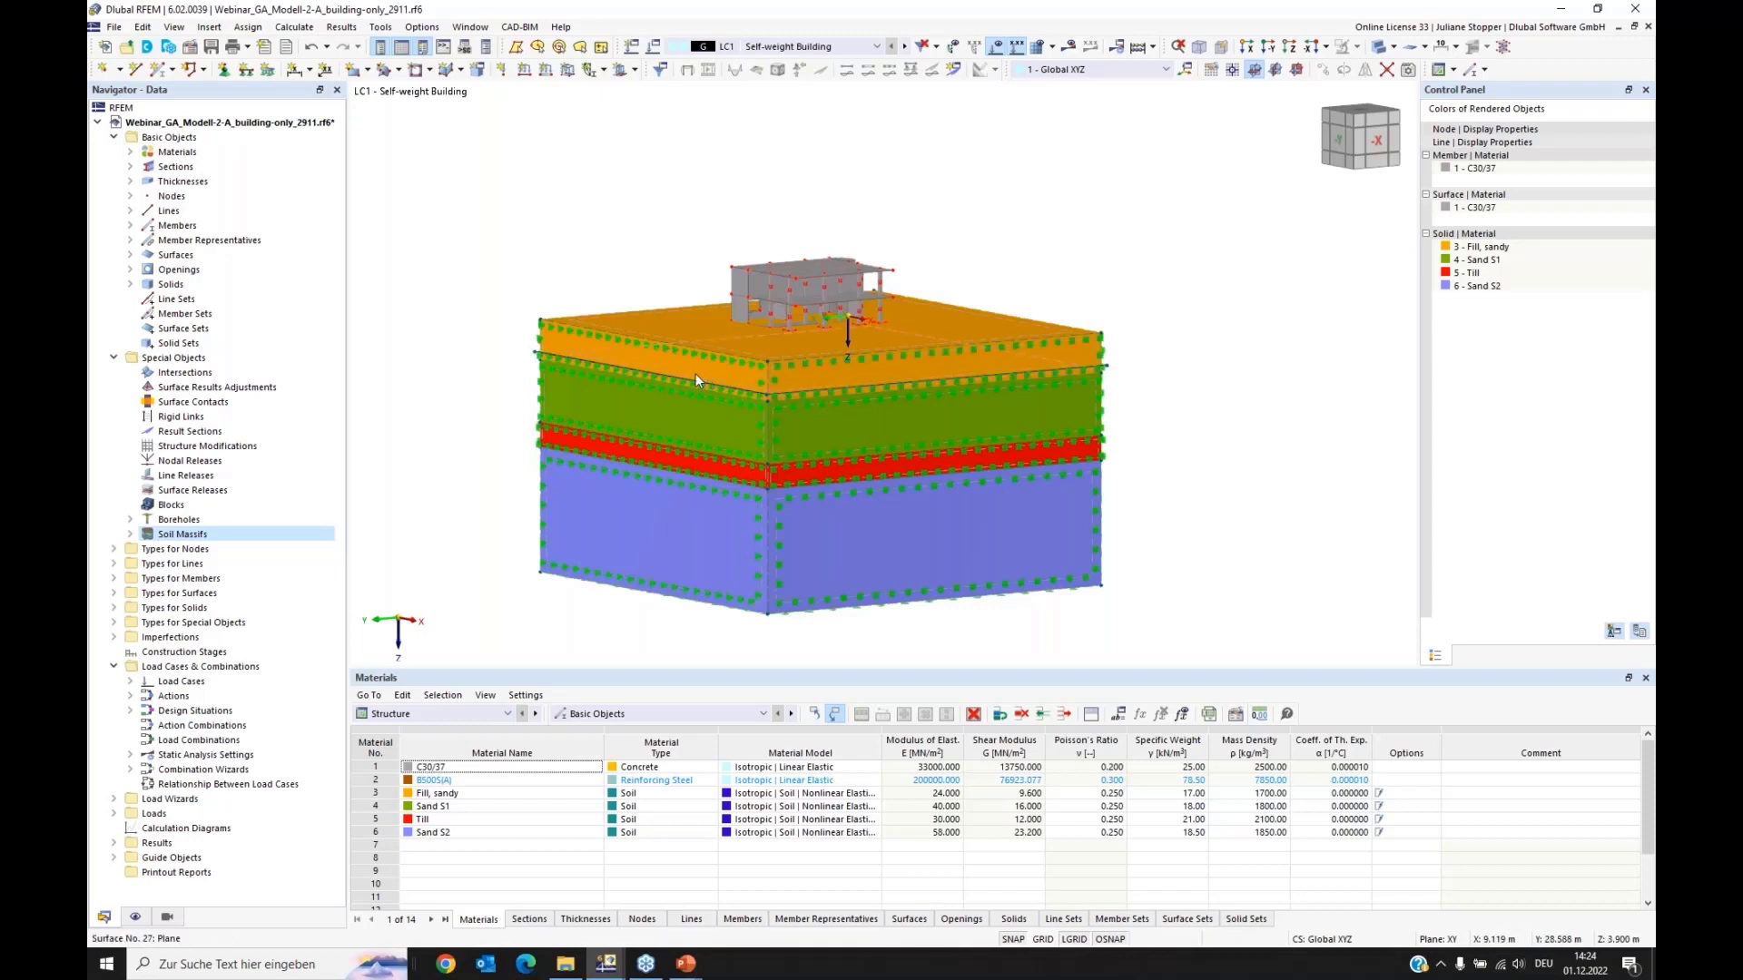
mouse_move(696, 374)
middle_drag(439, 480, 495, 484)
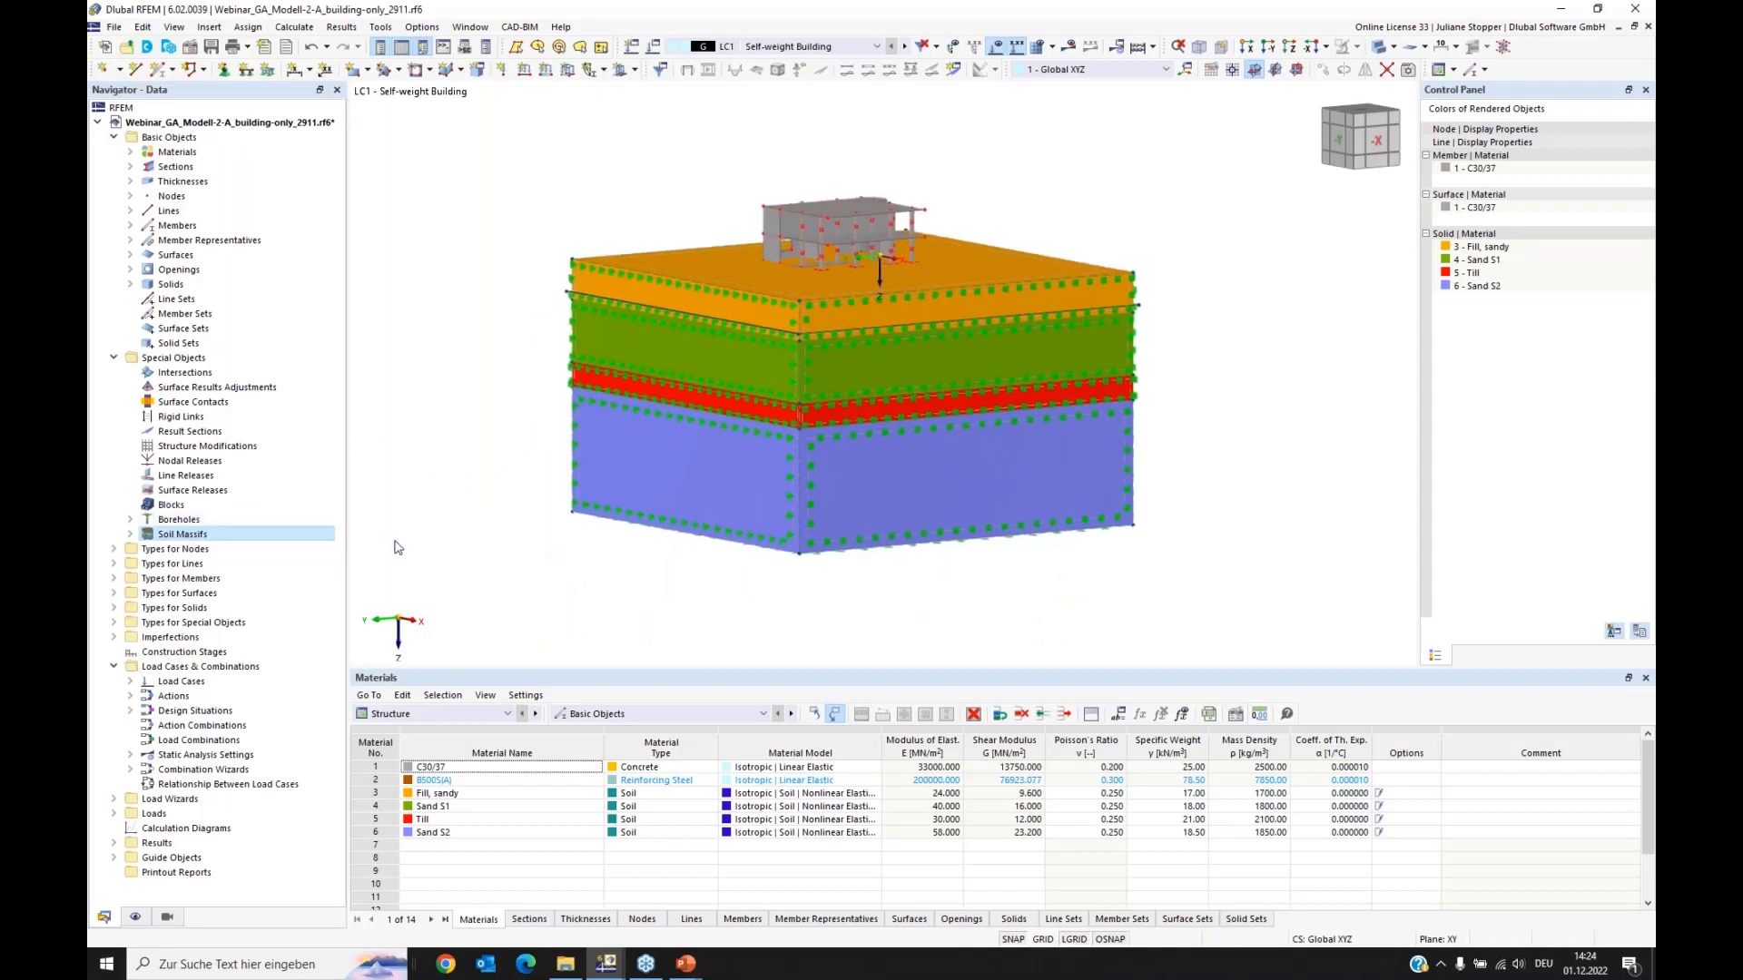
click(130, 284)
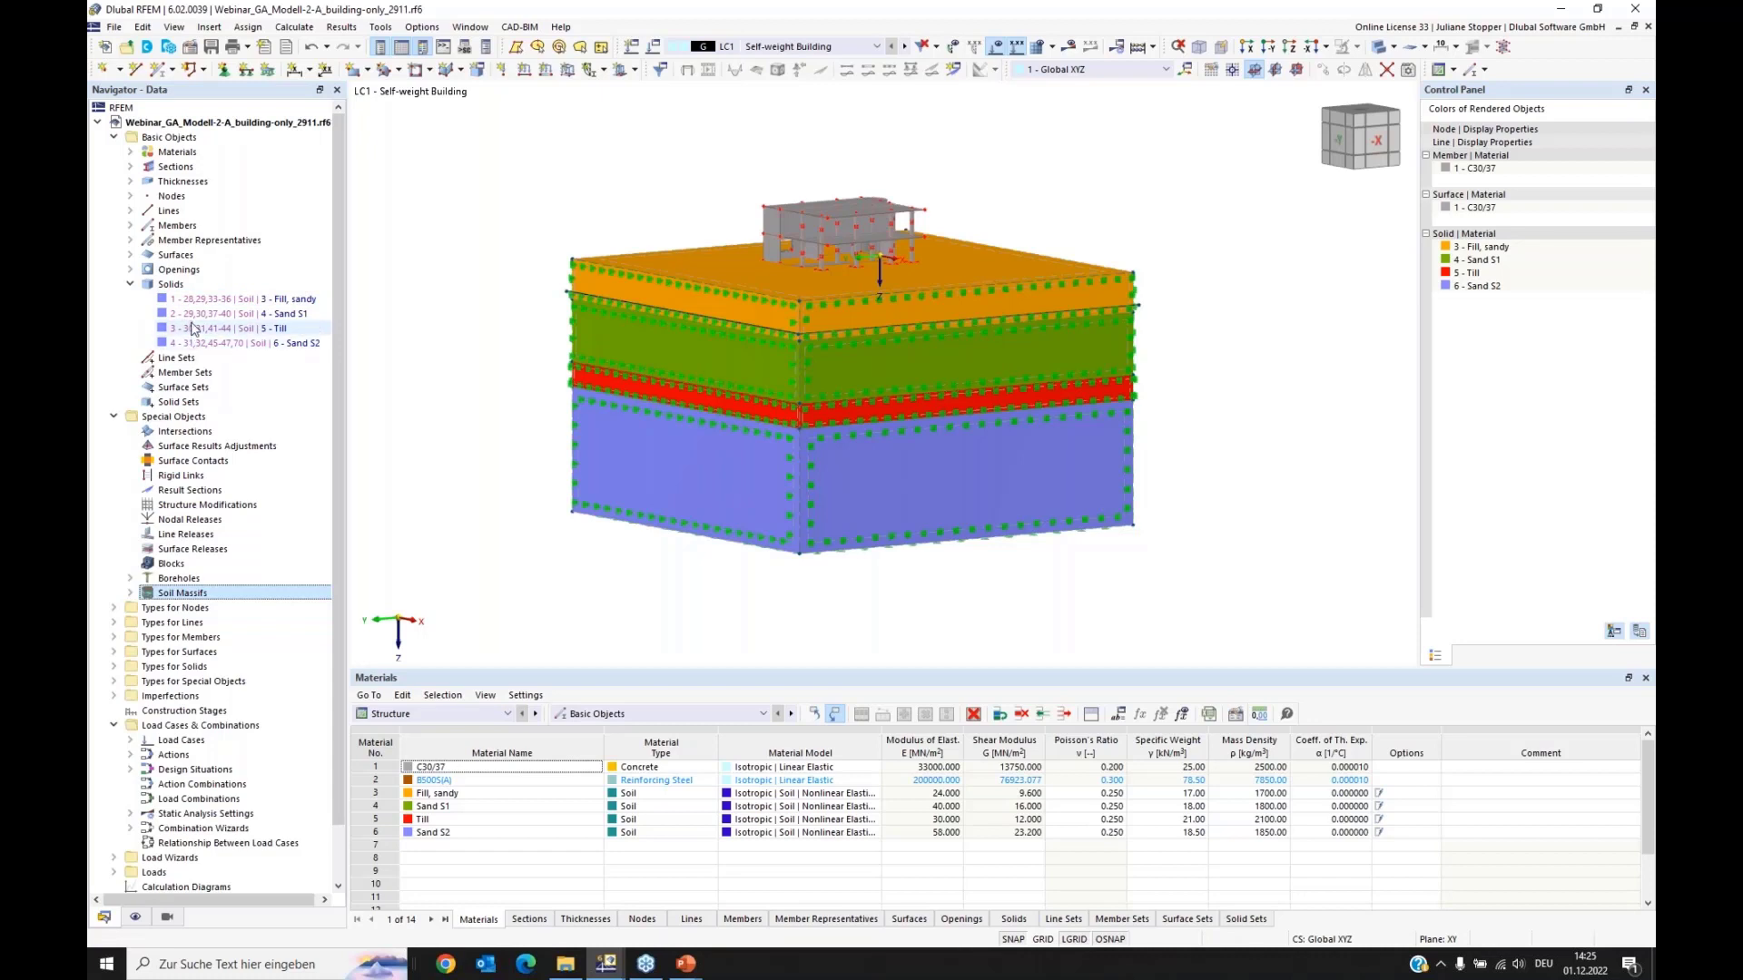
click(192, 301)
click(193, 314)
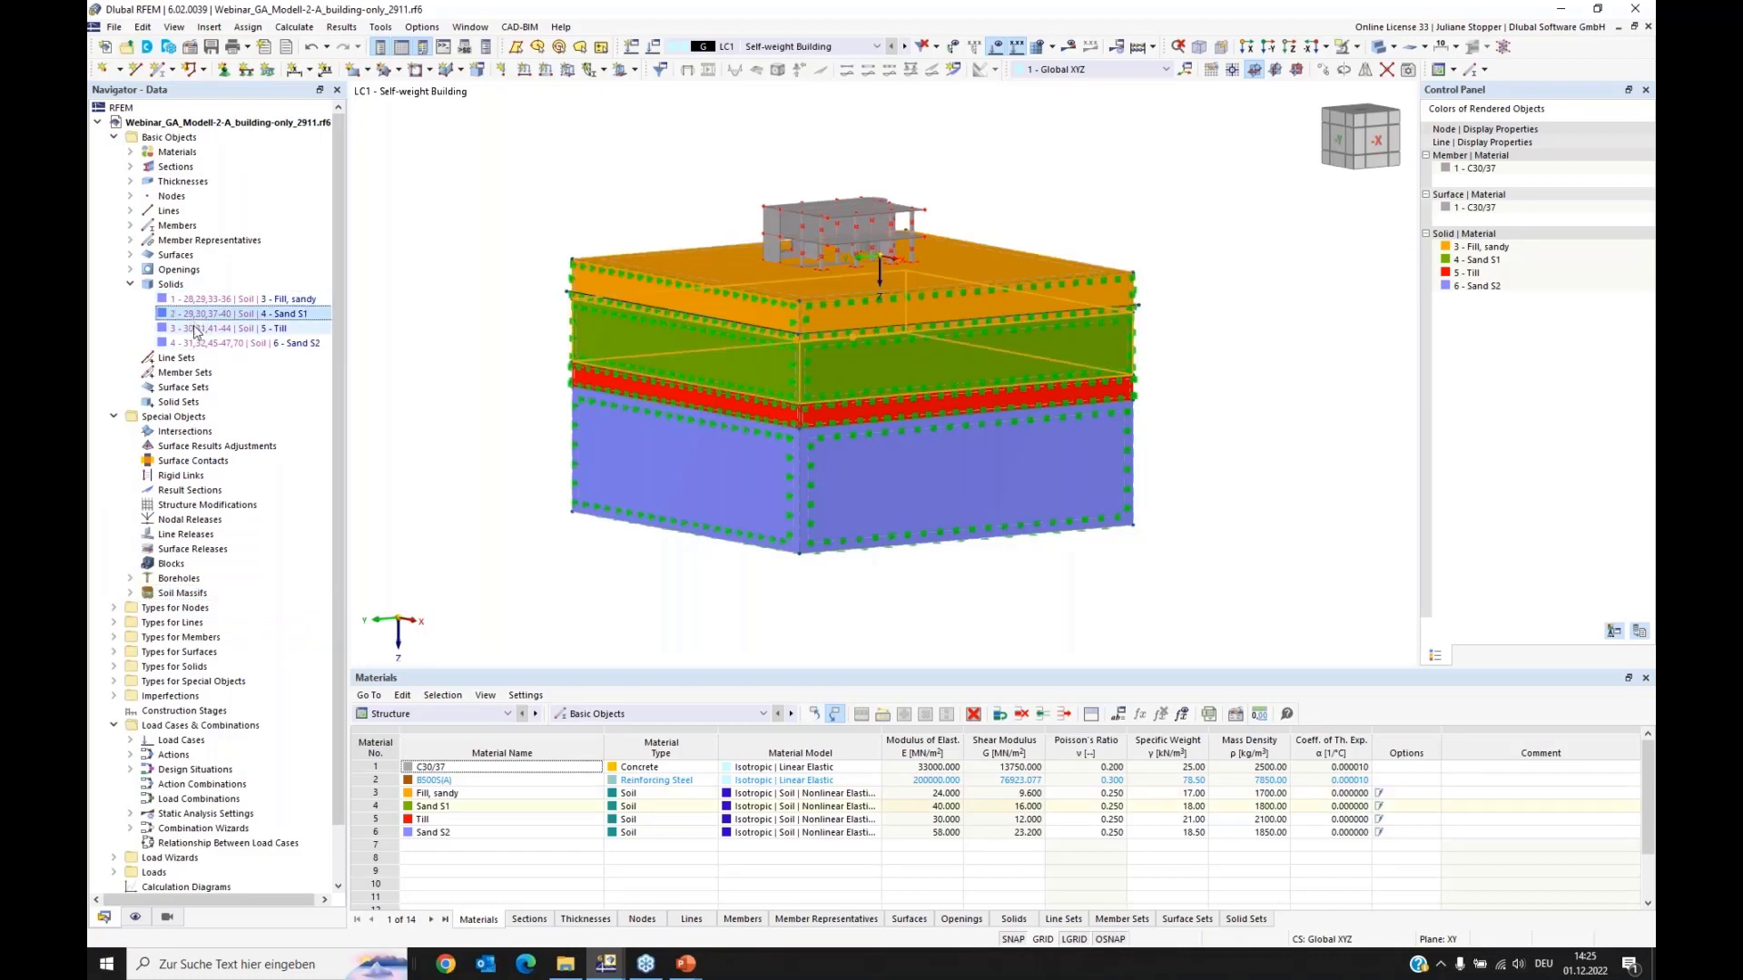
click(194, 329)
click(195, 343)
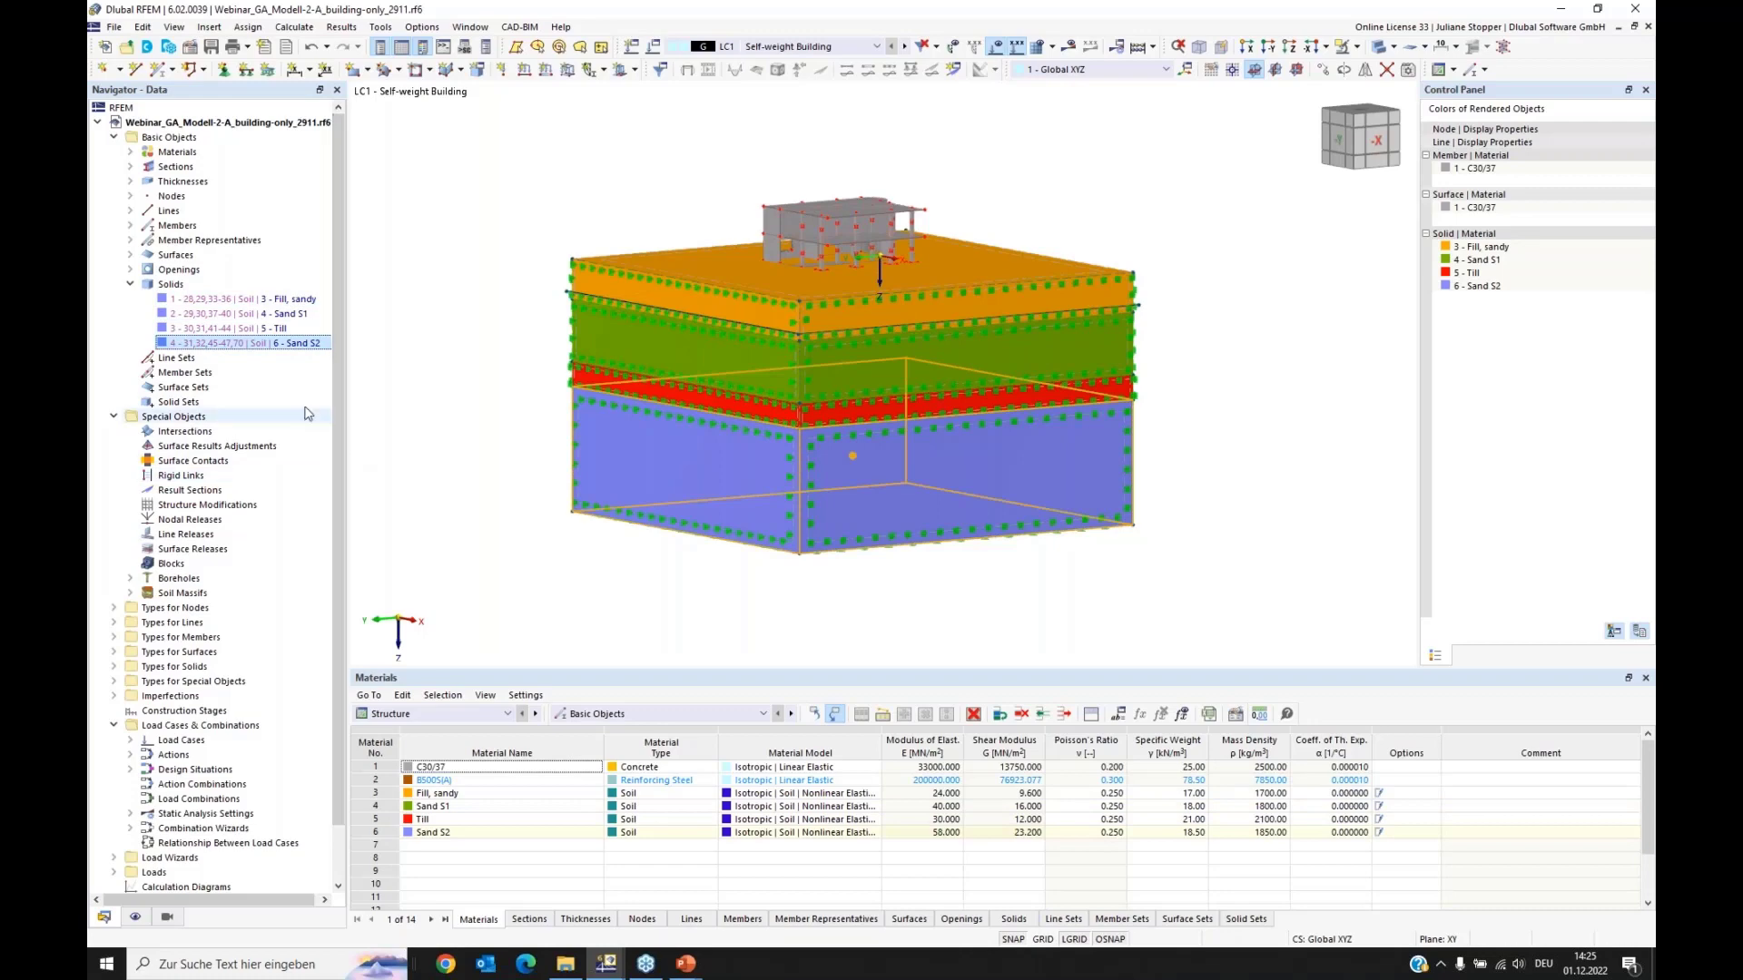
double_click(176, 255)
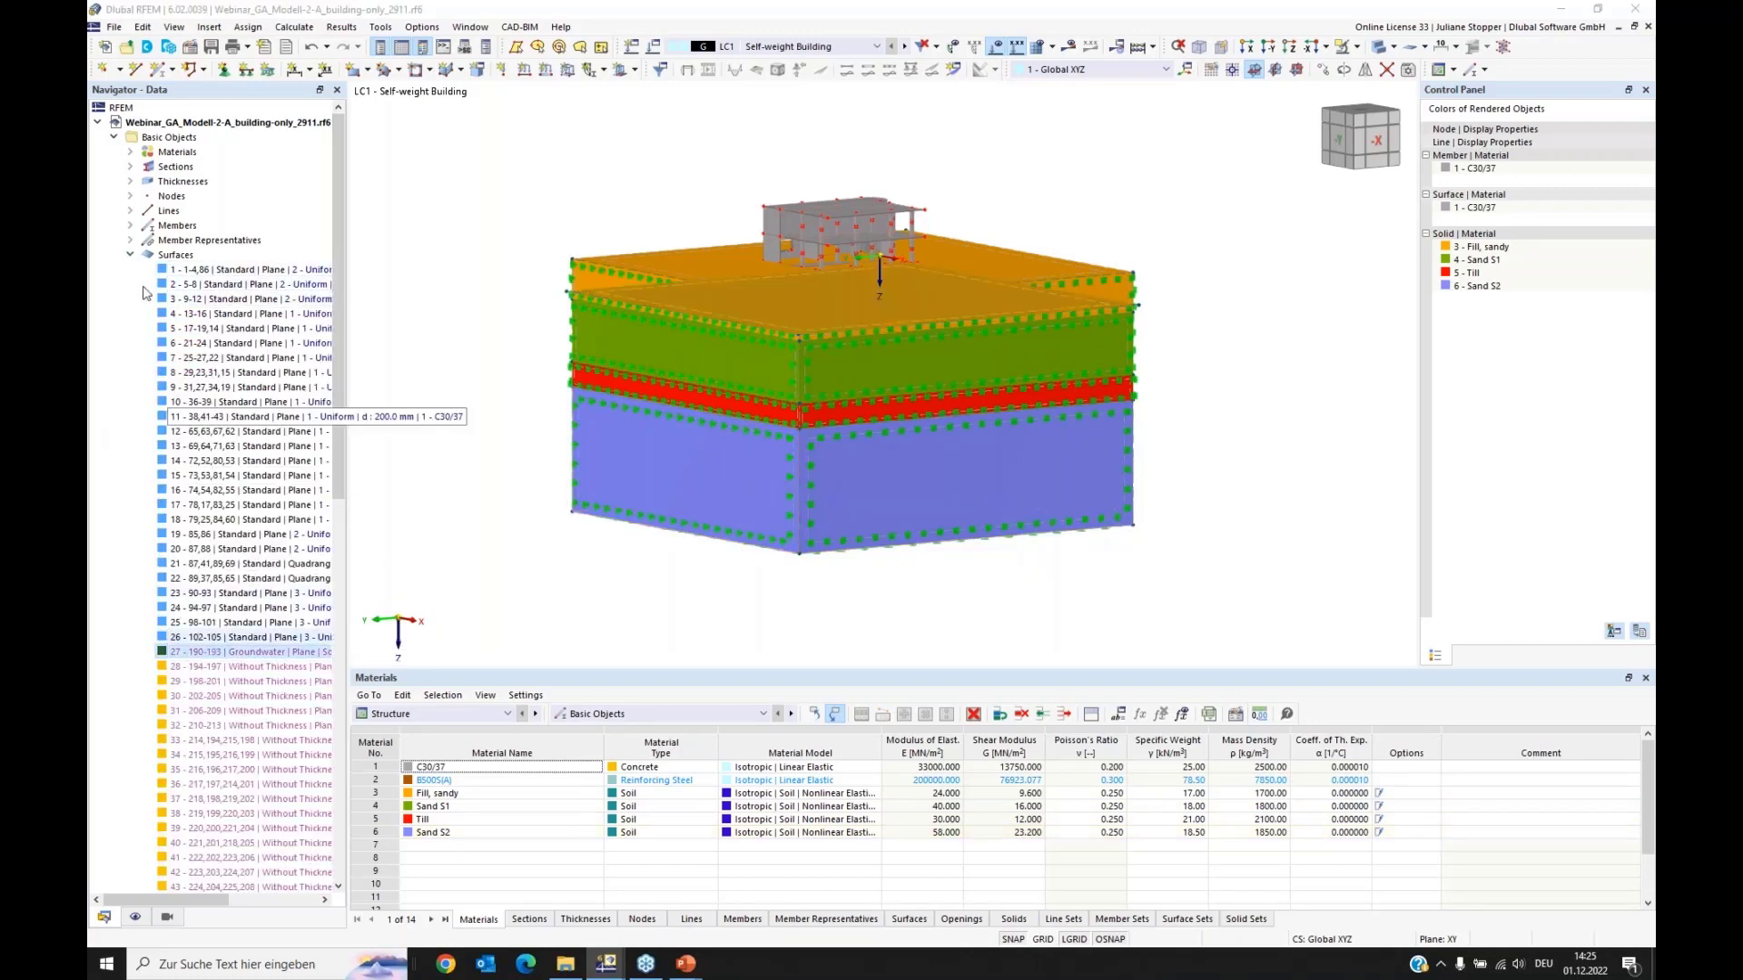
click(130, 256)
click(130, 284)
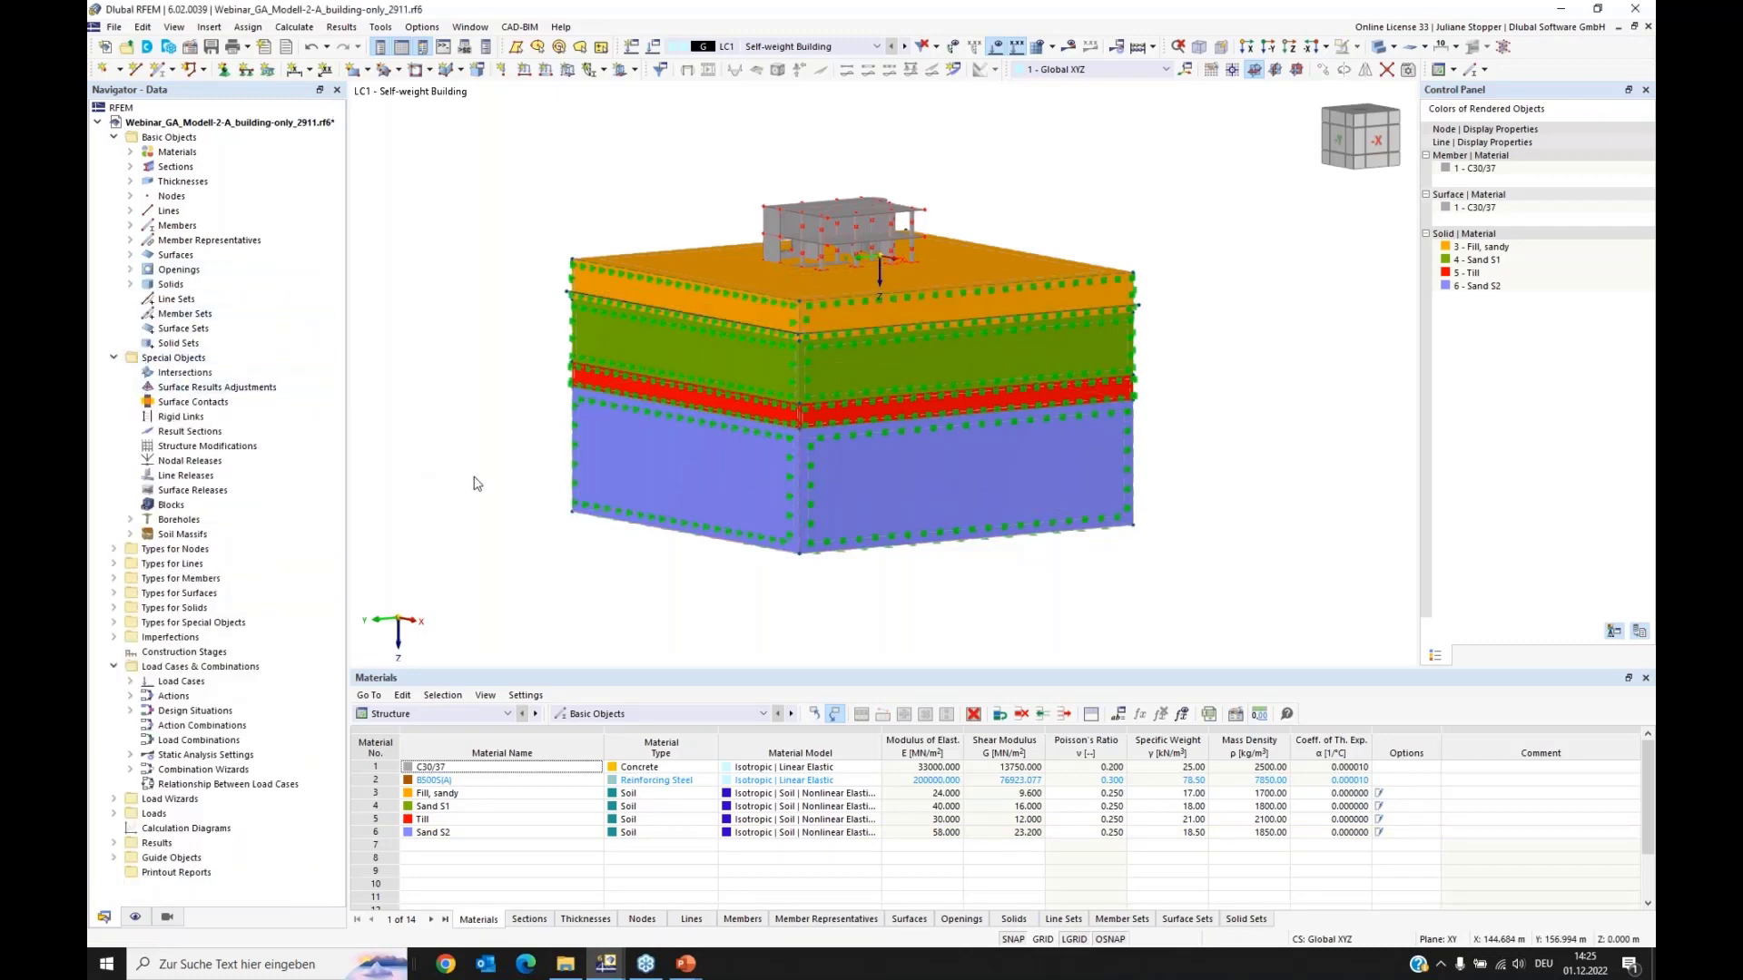
Step: Delete the unused surface supports 1 to 12
click(113, 594)
click(131, 609)
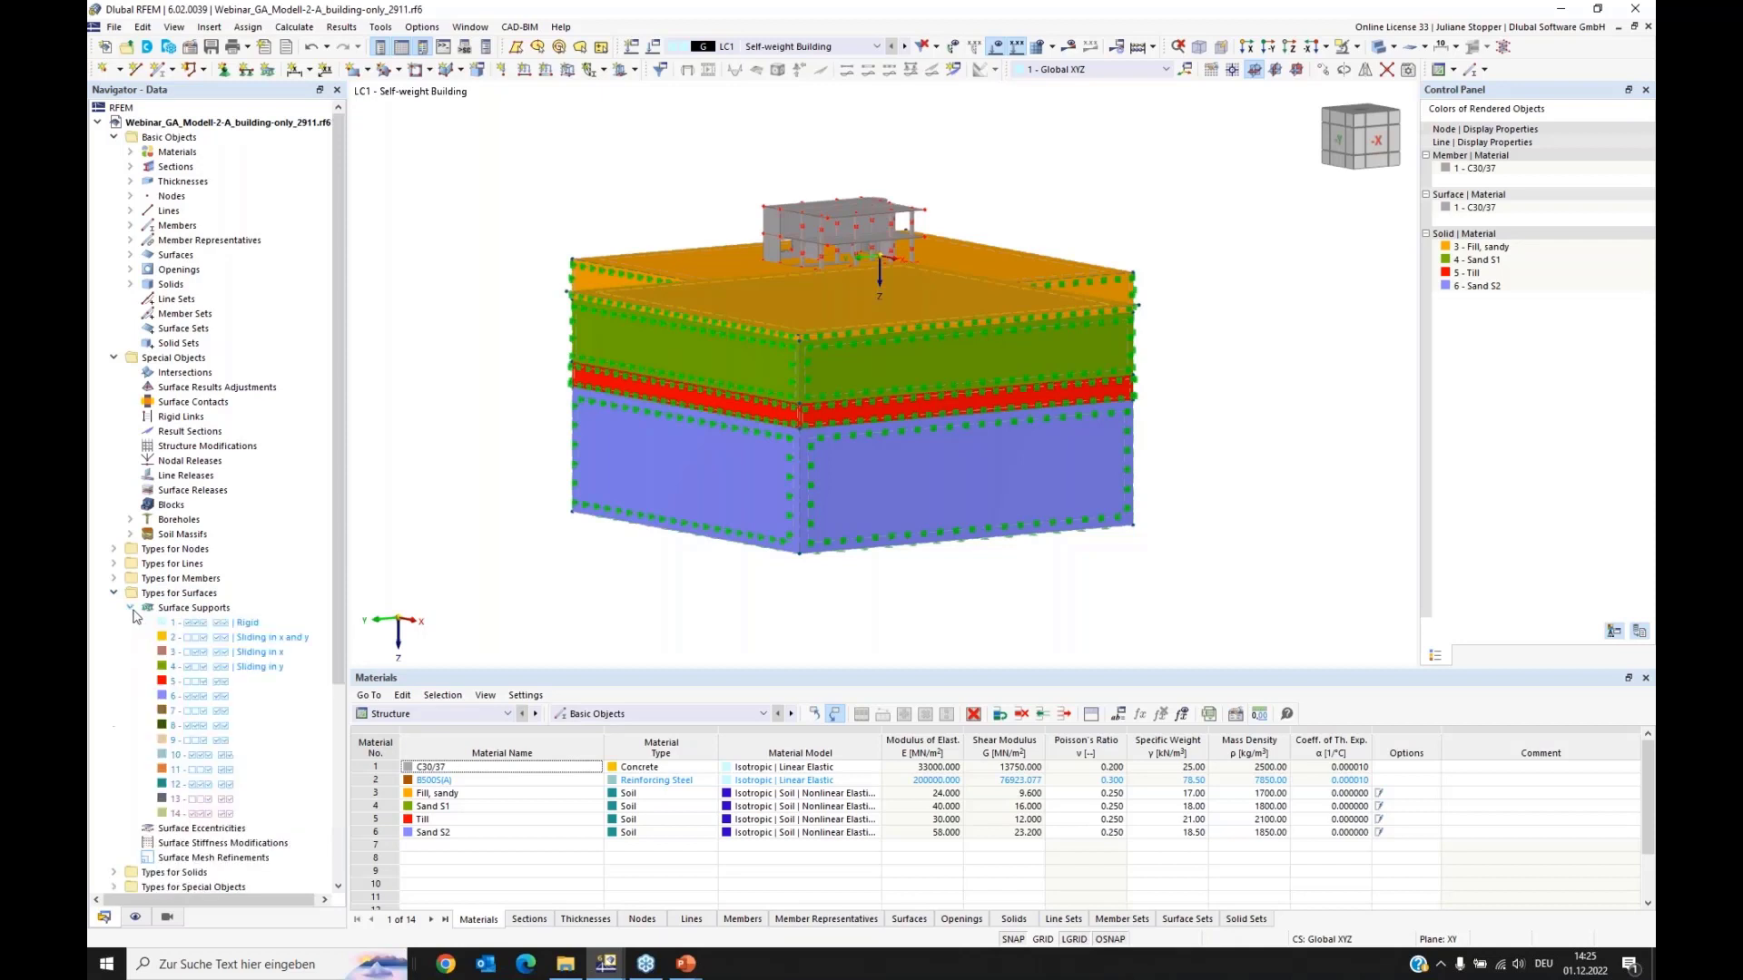
click(209, 622)
shift+click(220, 786)
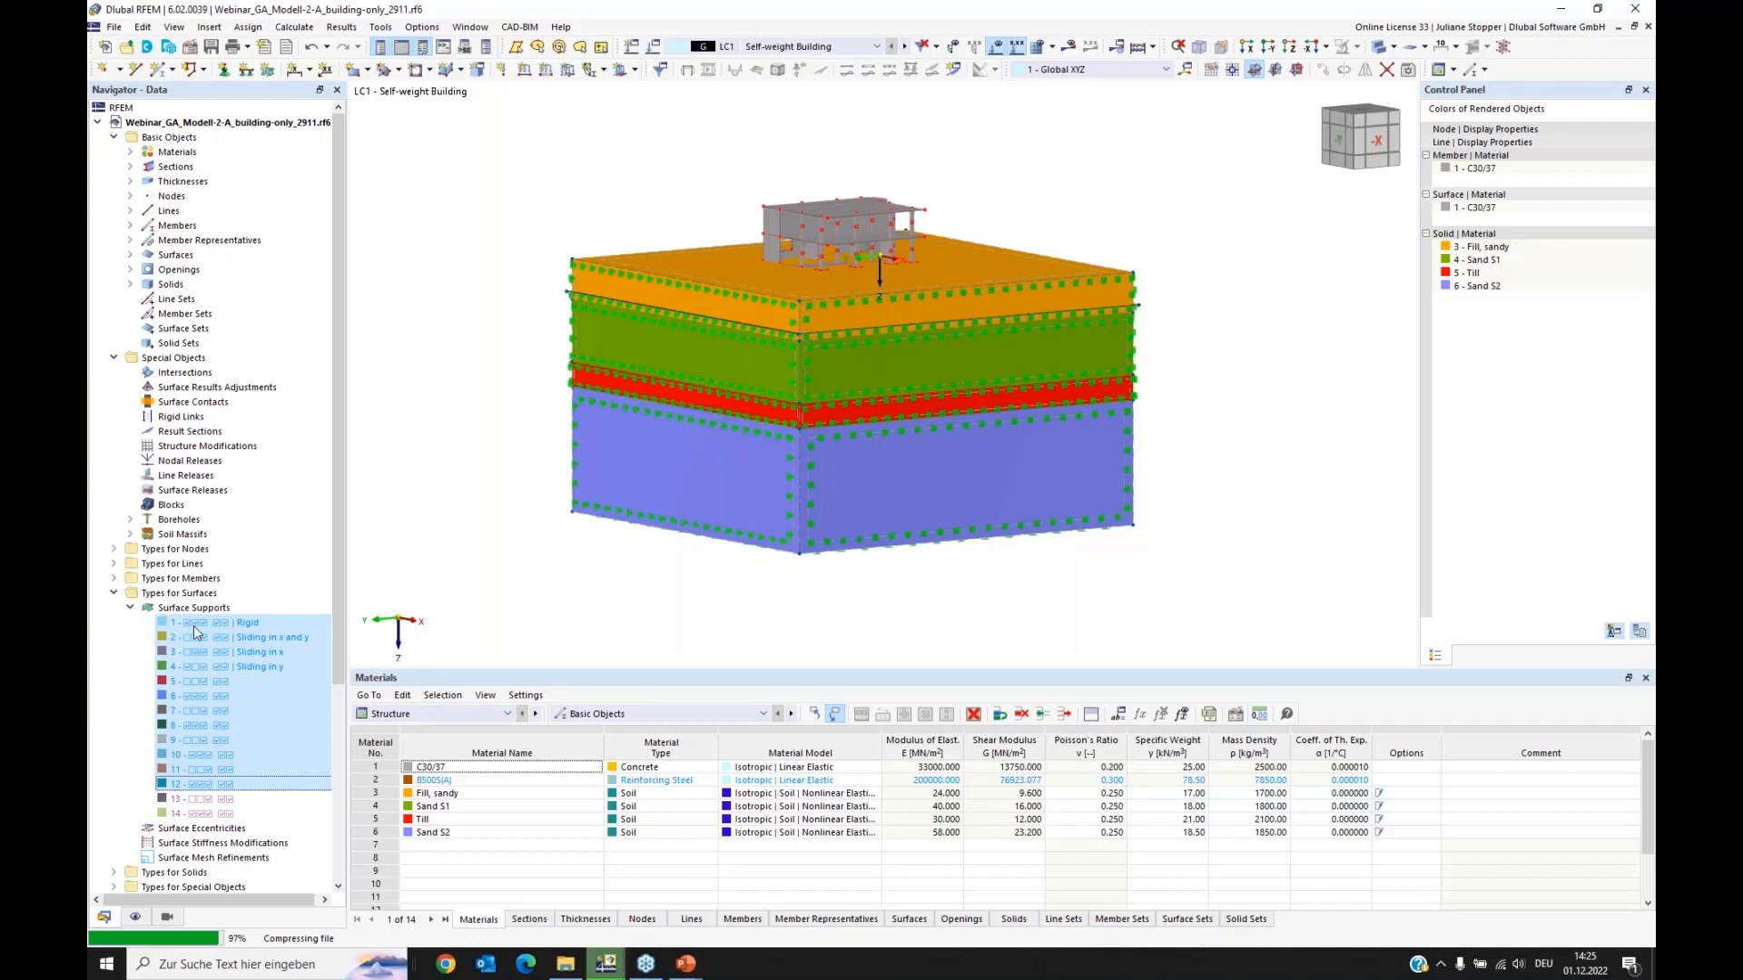
key(Delete)
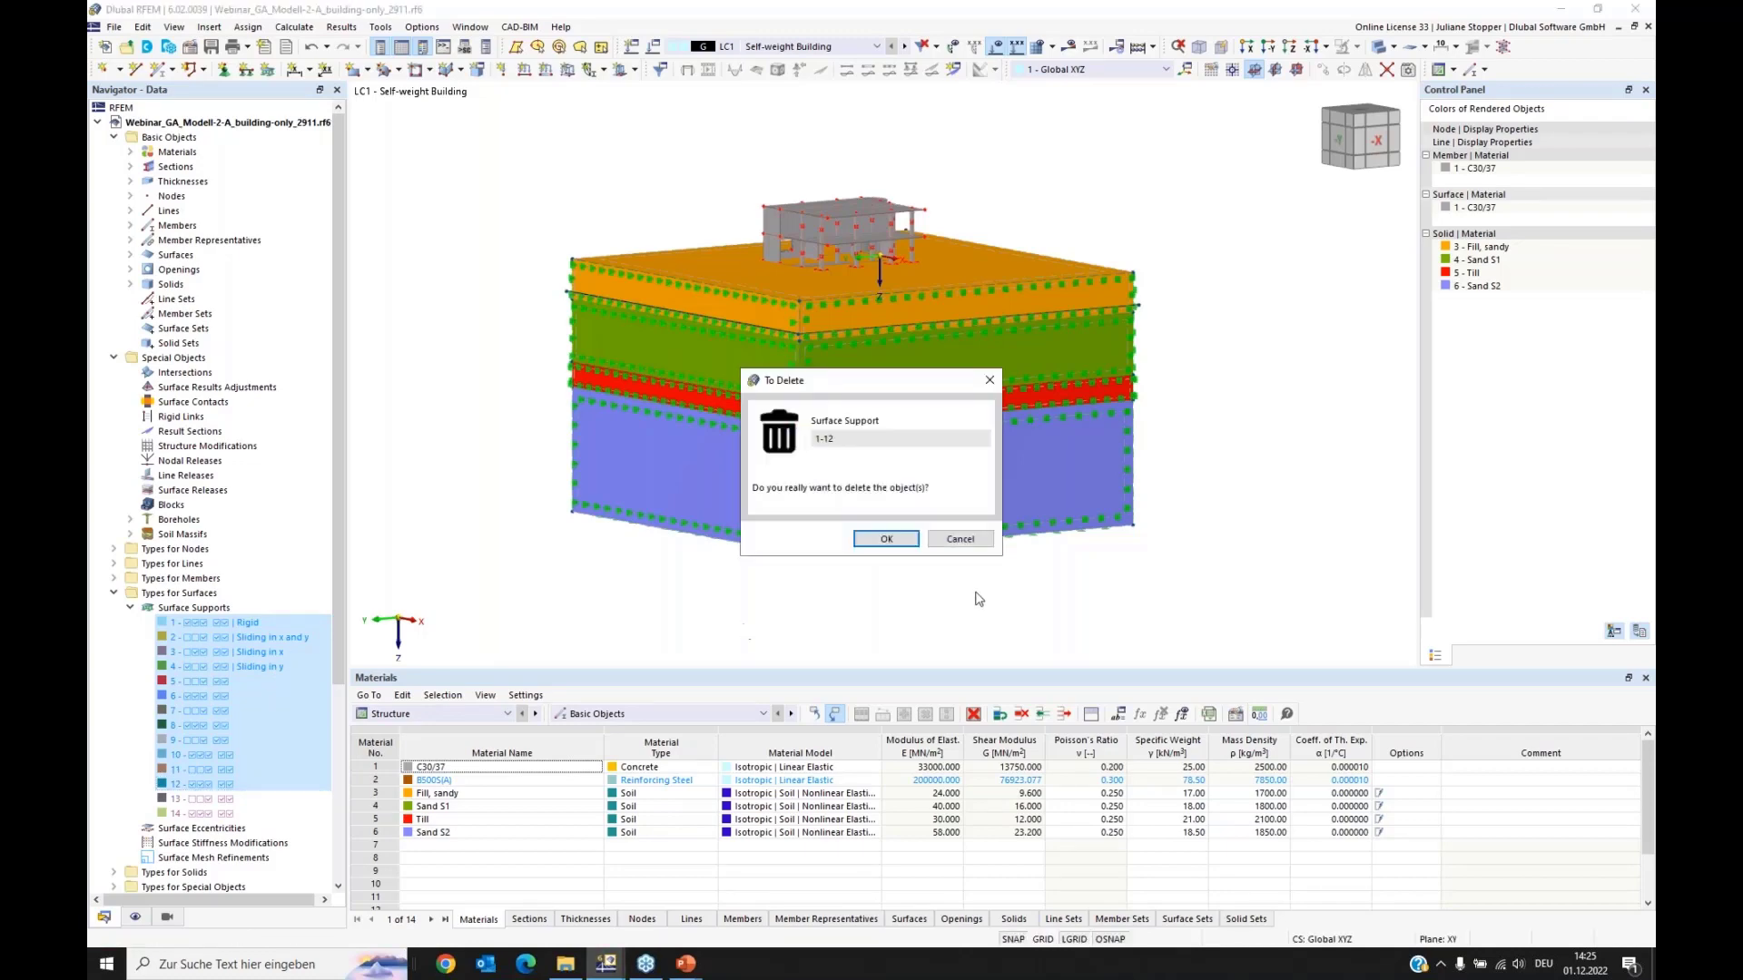
click(886, 538)
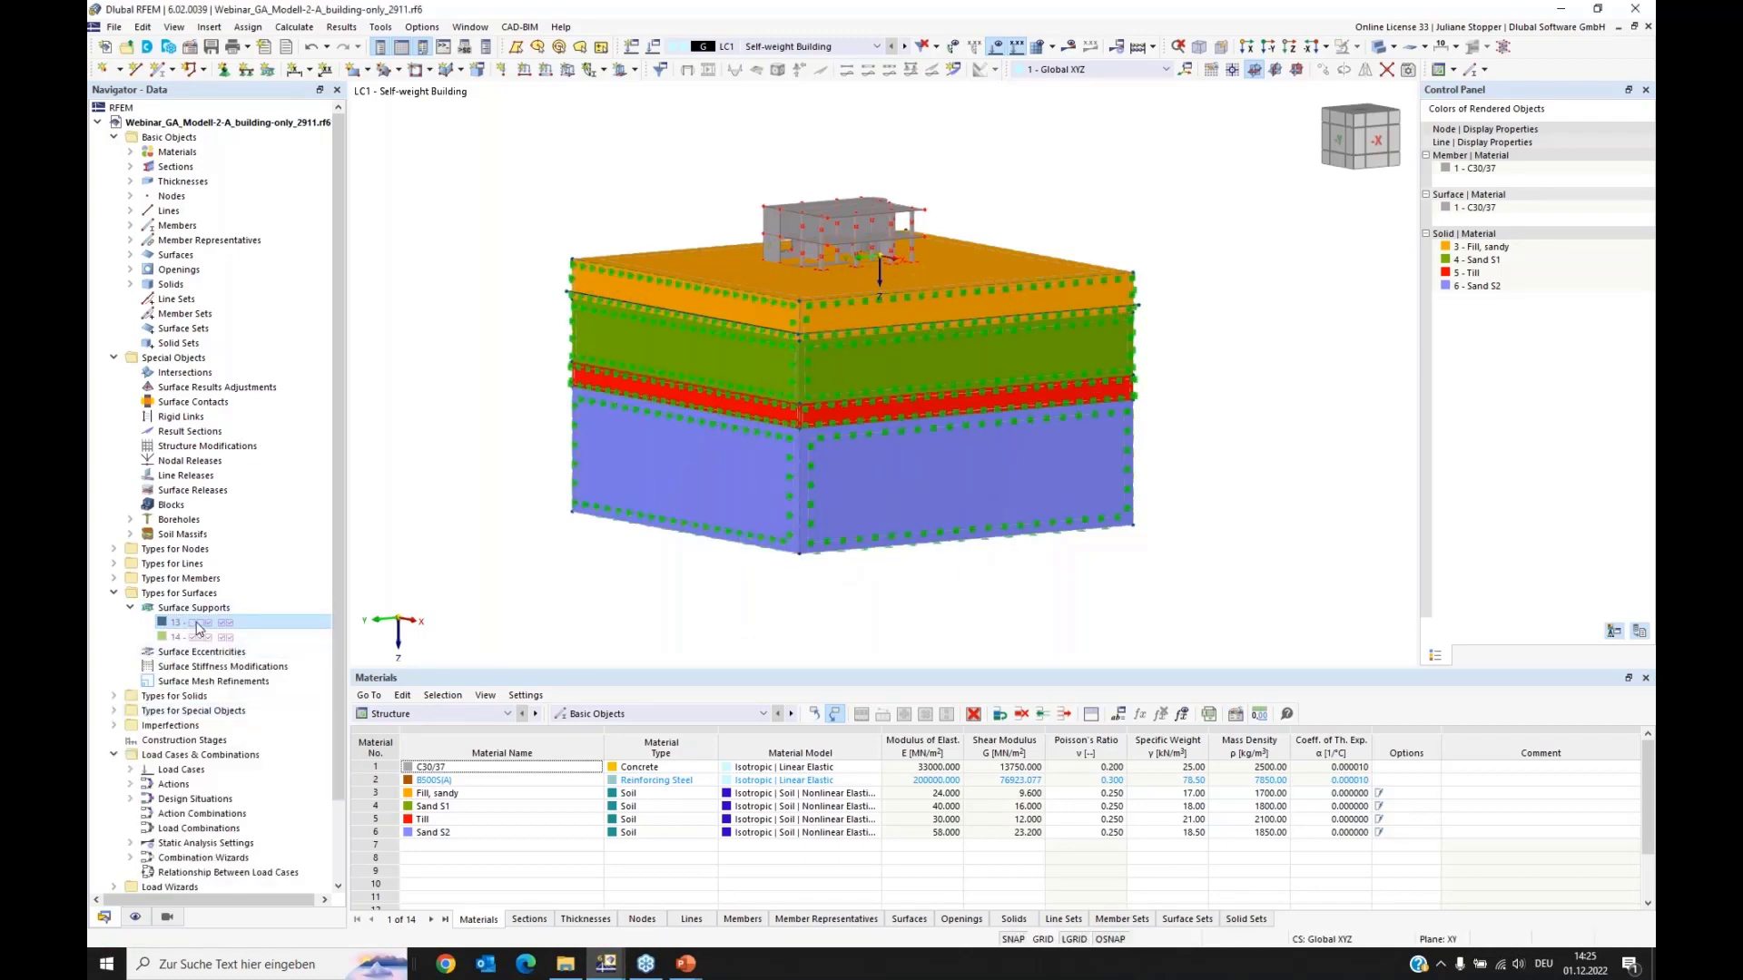
Step: Examine where surface support 13 acts on the soil massif, including from below
click(198, 625)
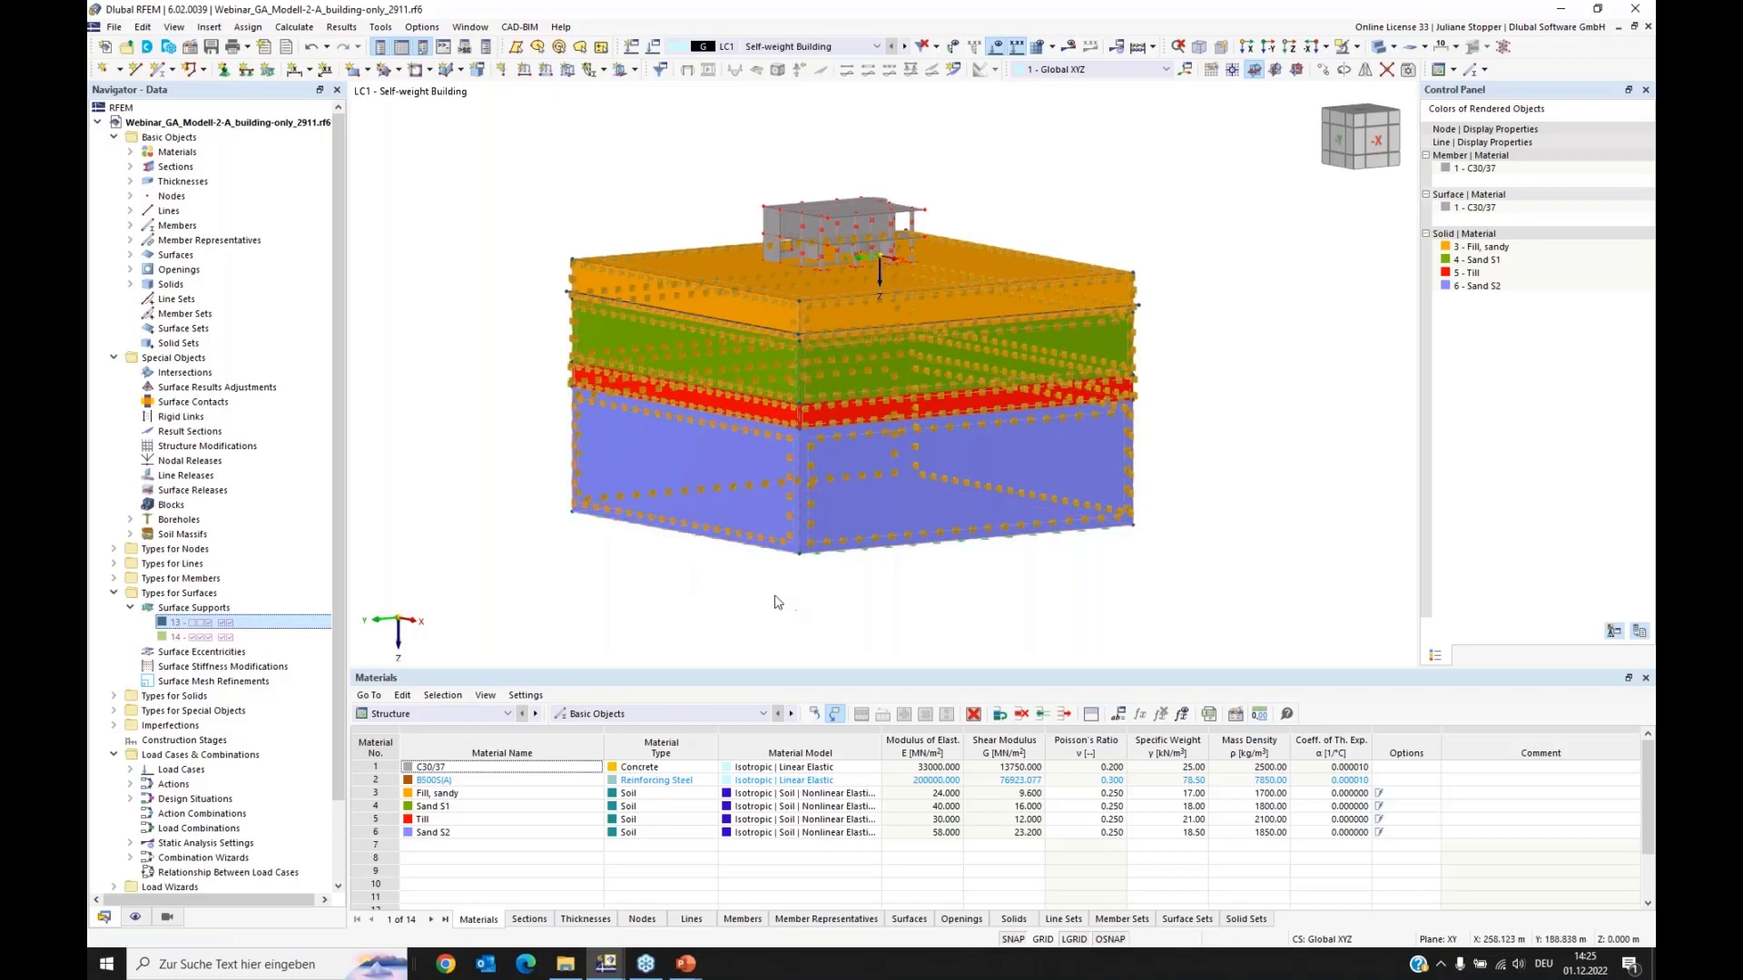
ctrl+middle_drag(766, 580, 766, 499)
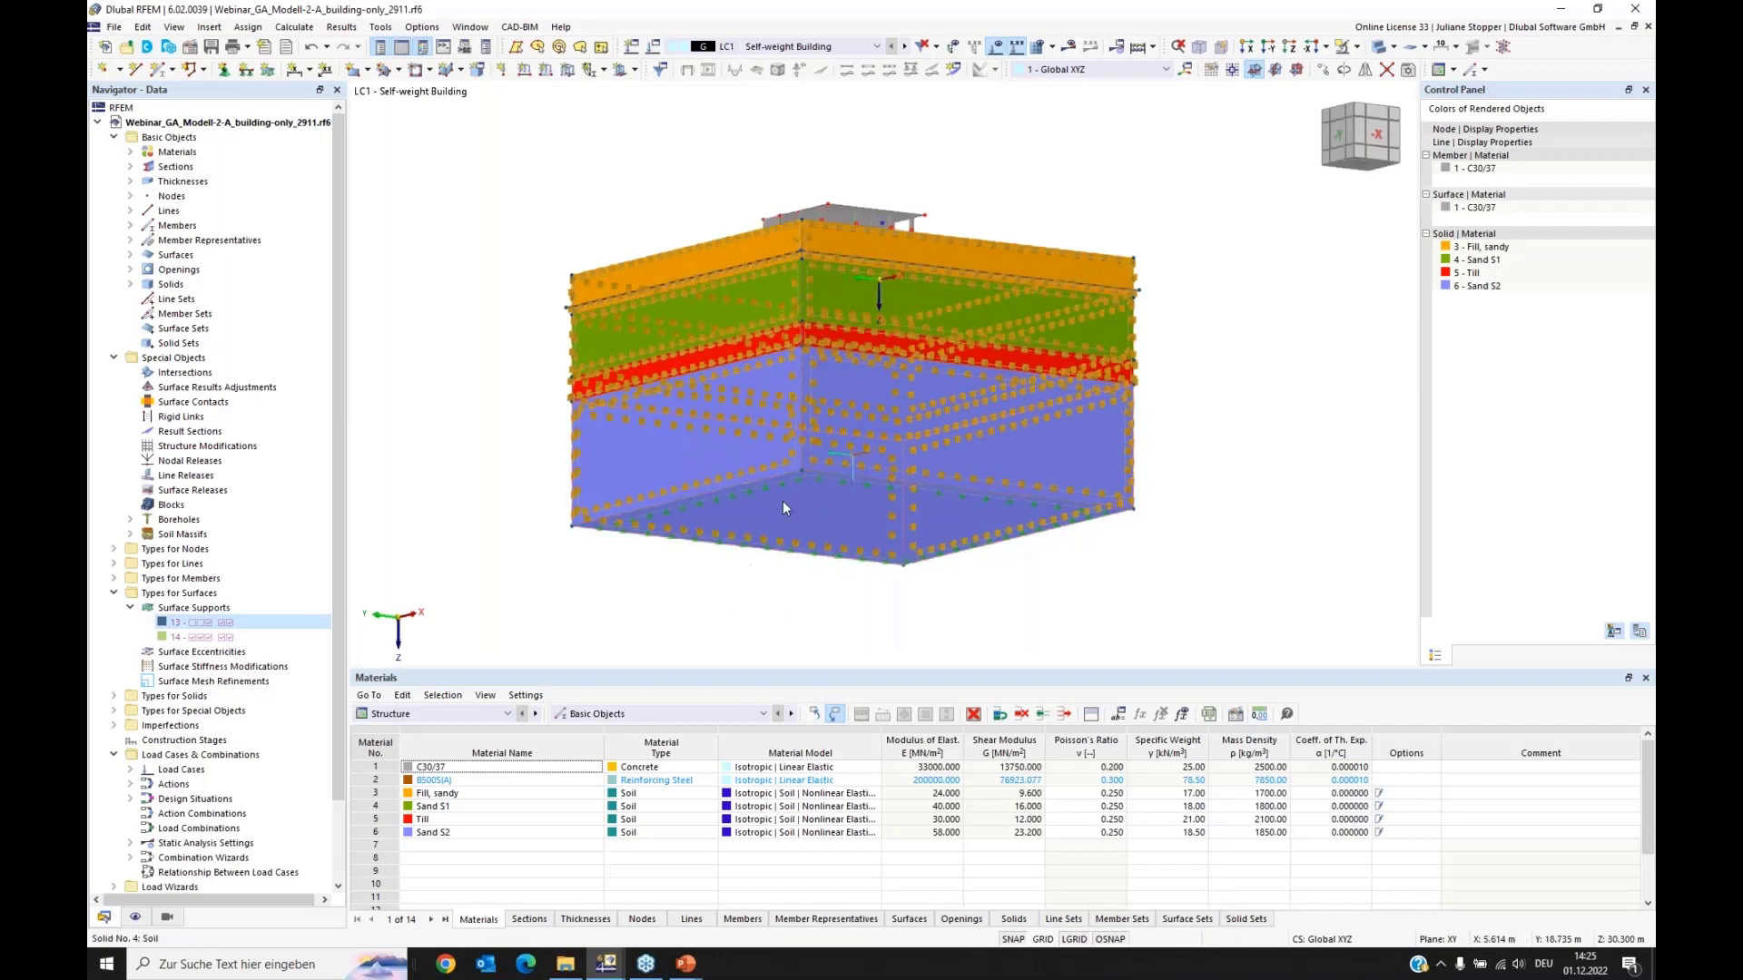
ctrl+middle_drag(686, 540, 400, 549)
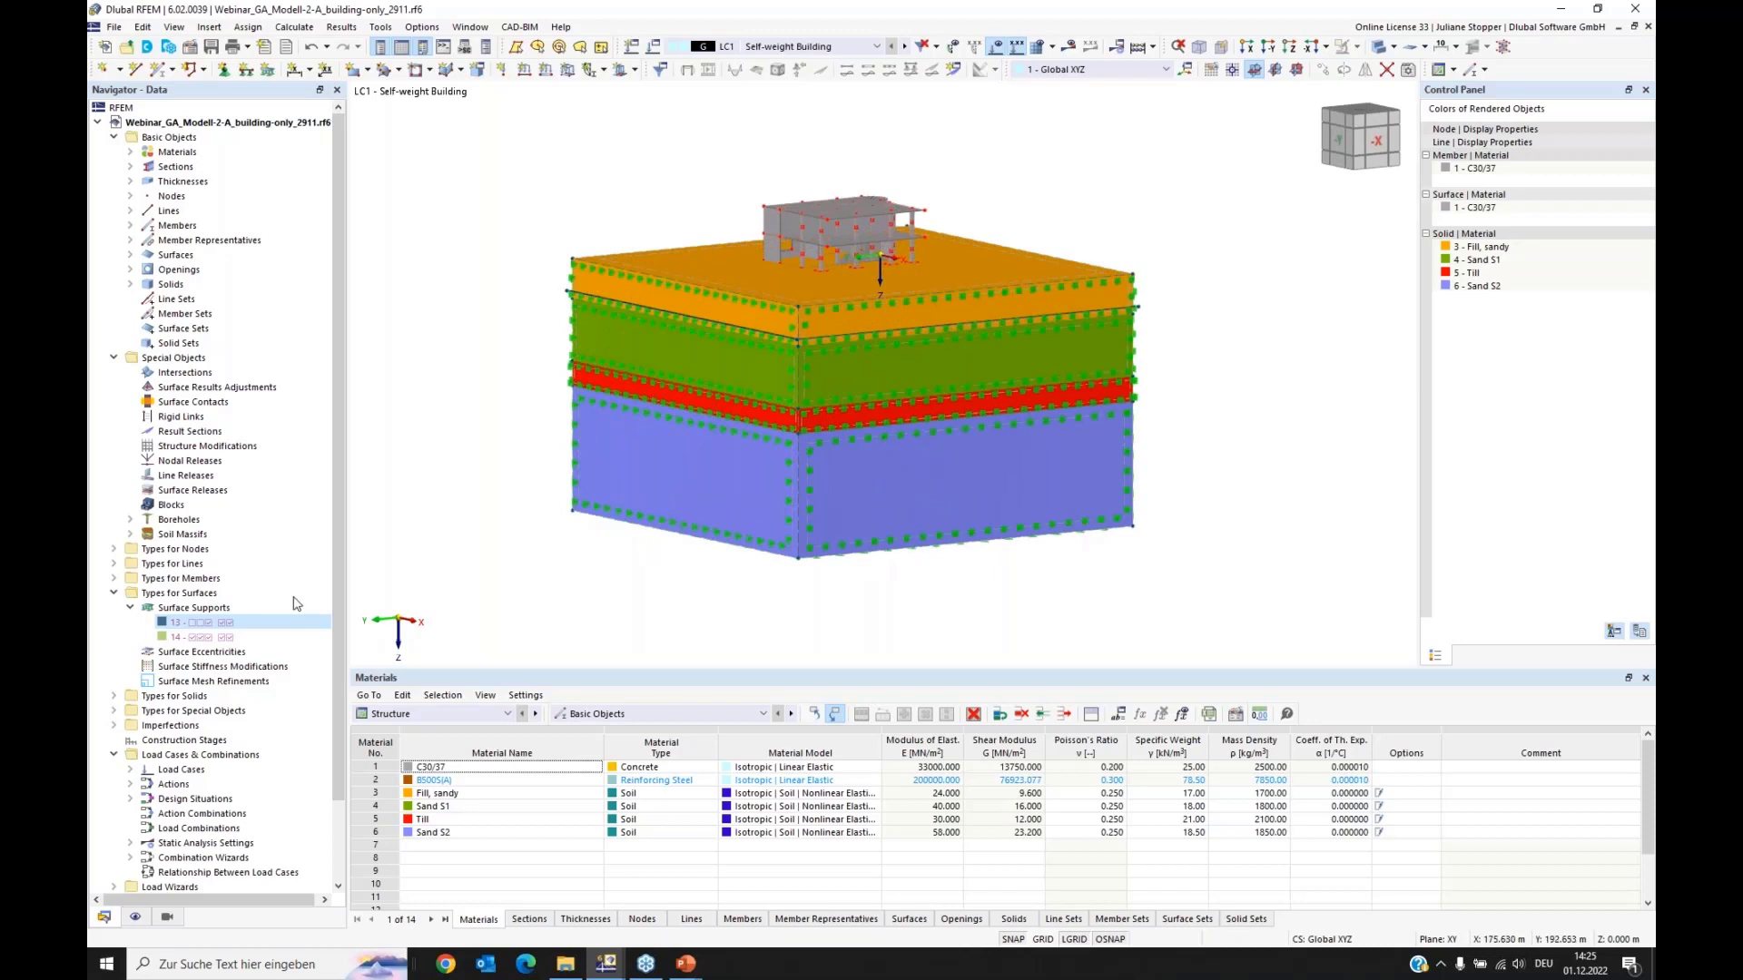
Step: Select surface supports 13 and 14 together with all their related objects
ctrl+click(215, 637)
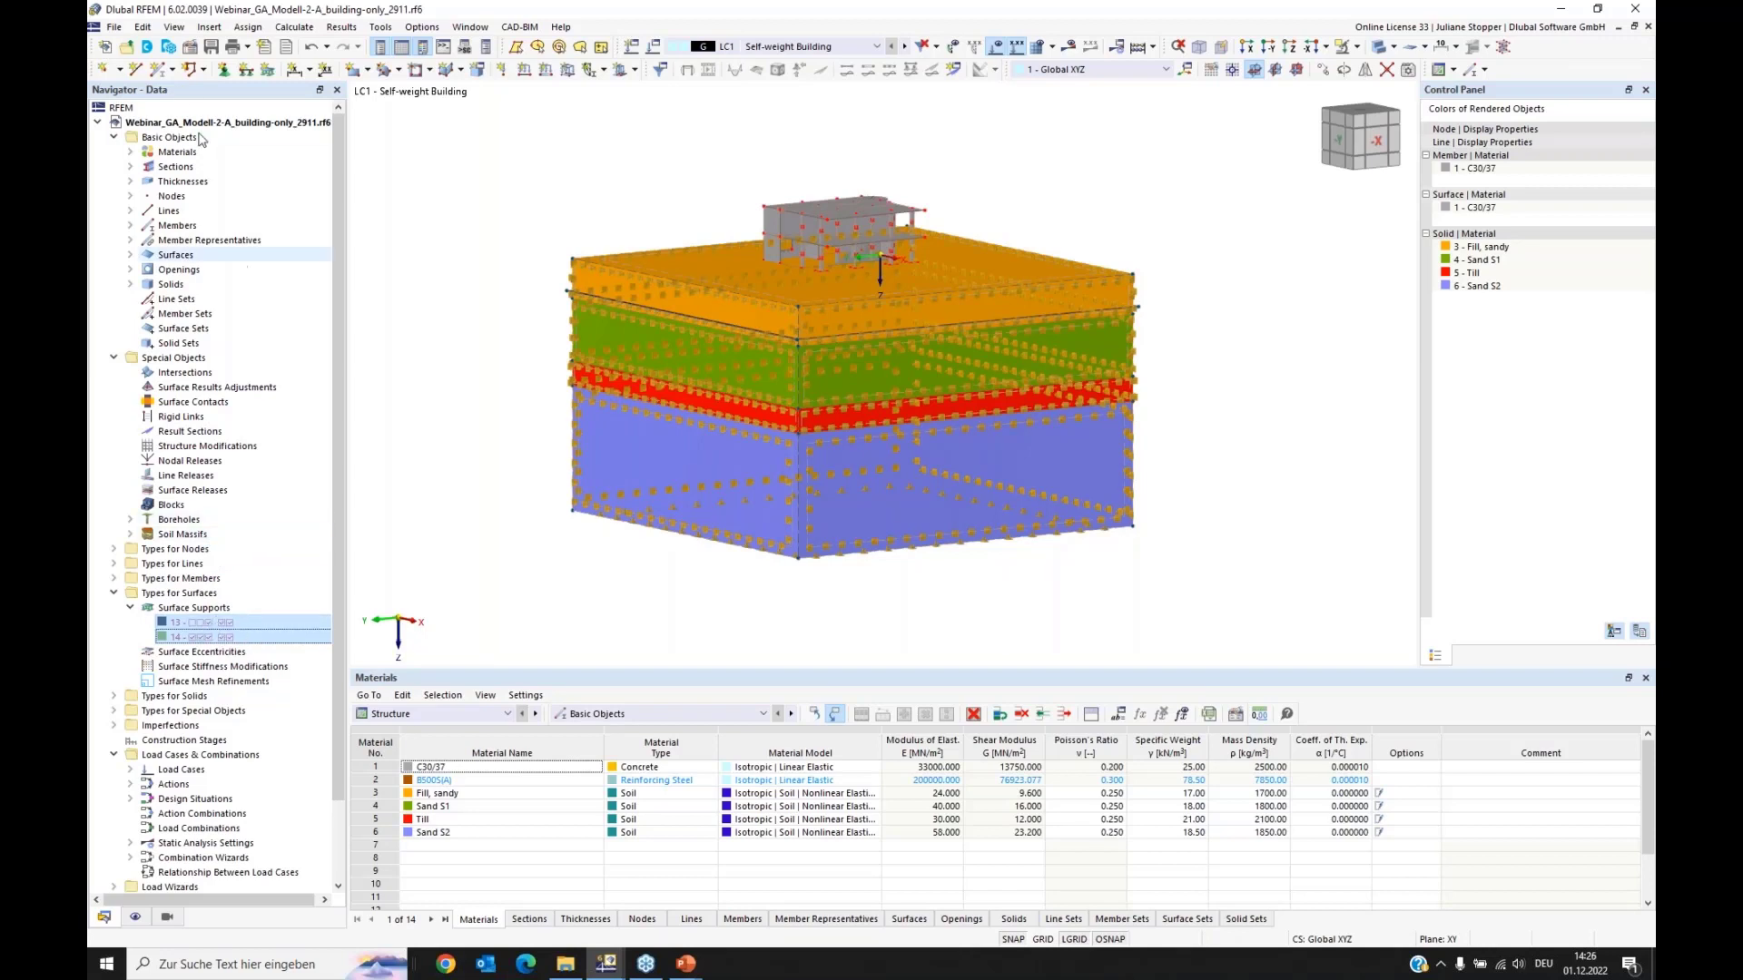
click(142, 28)
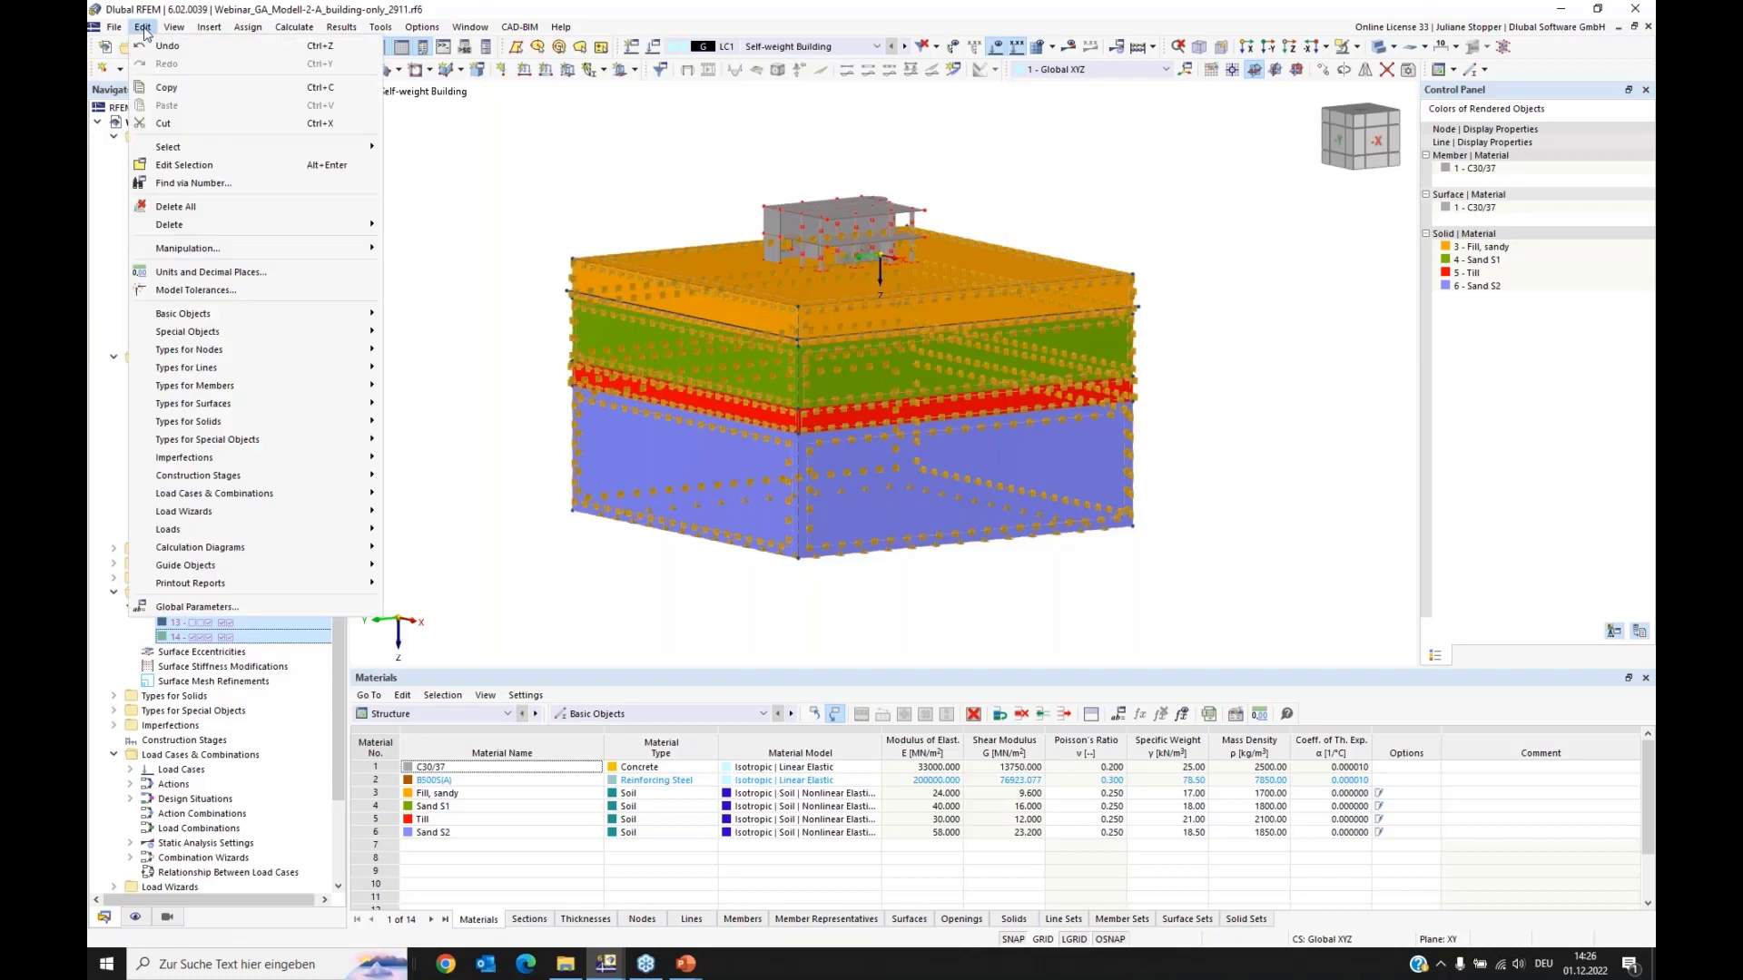
mouse_move(231, 152)
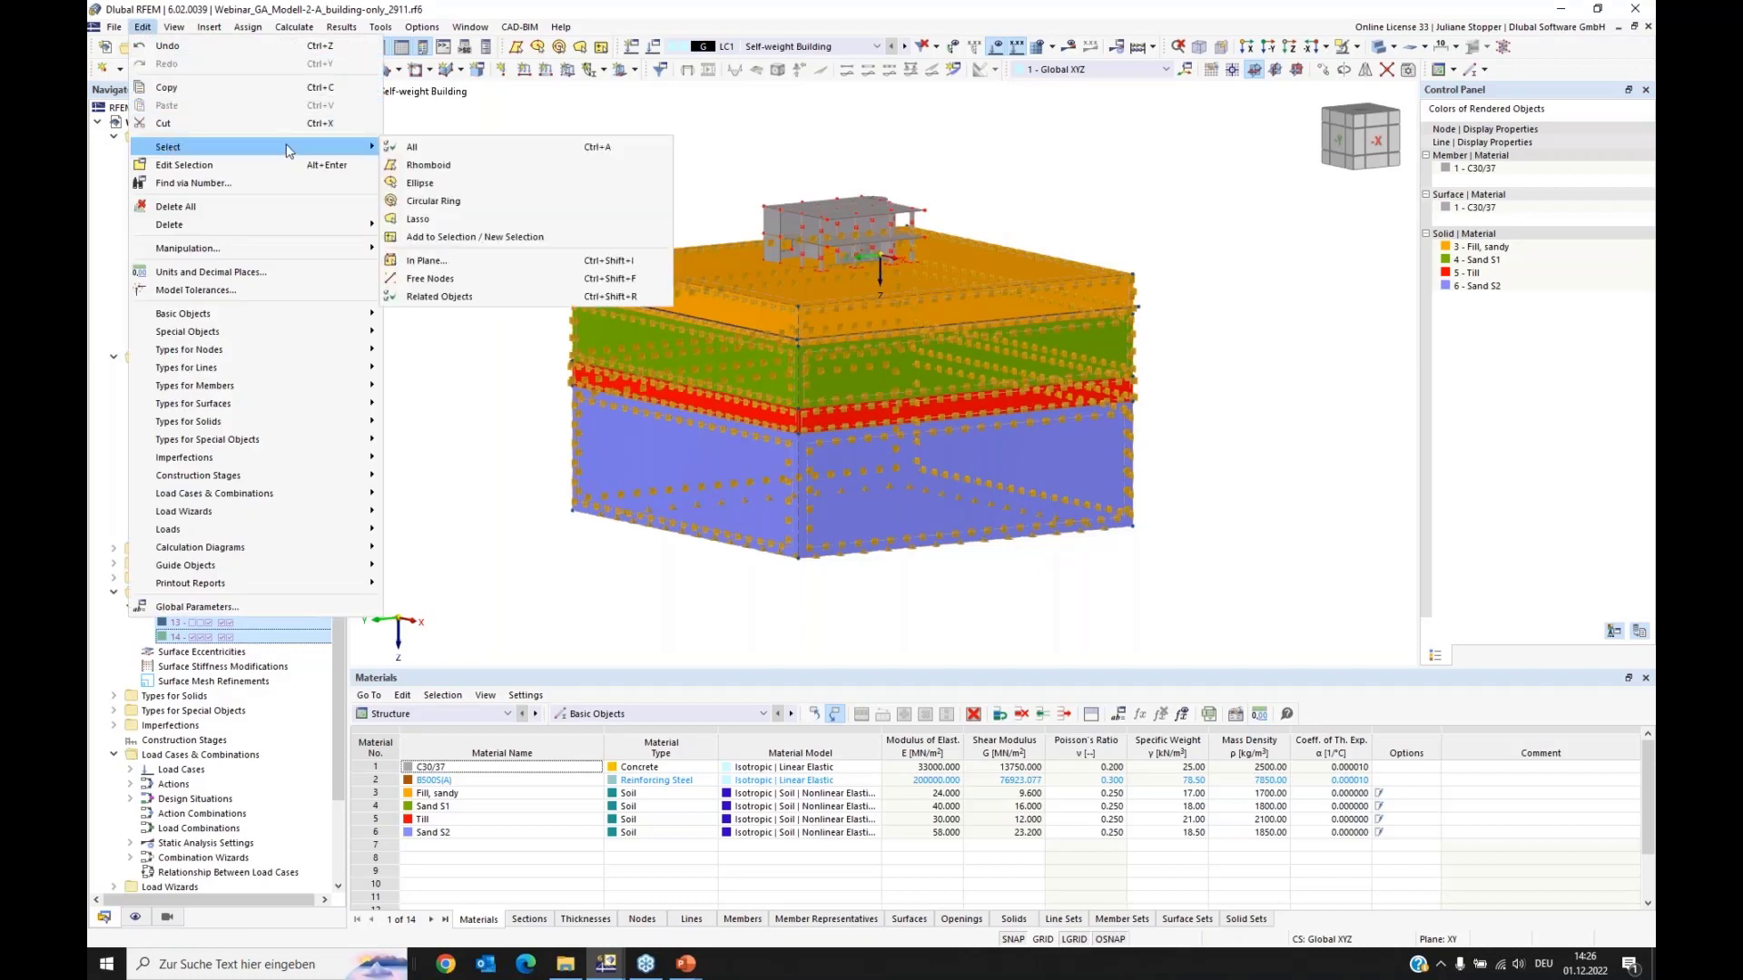
click(439, 297)
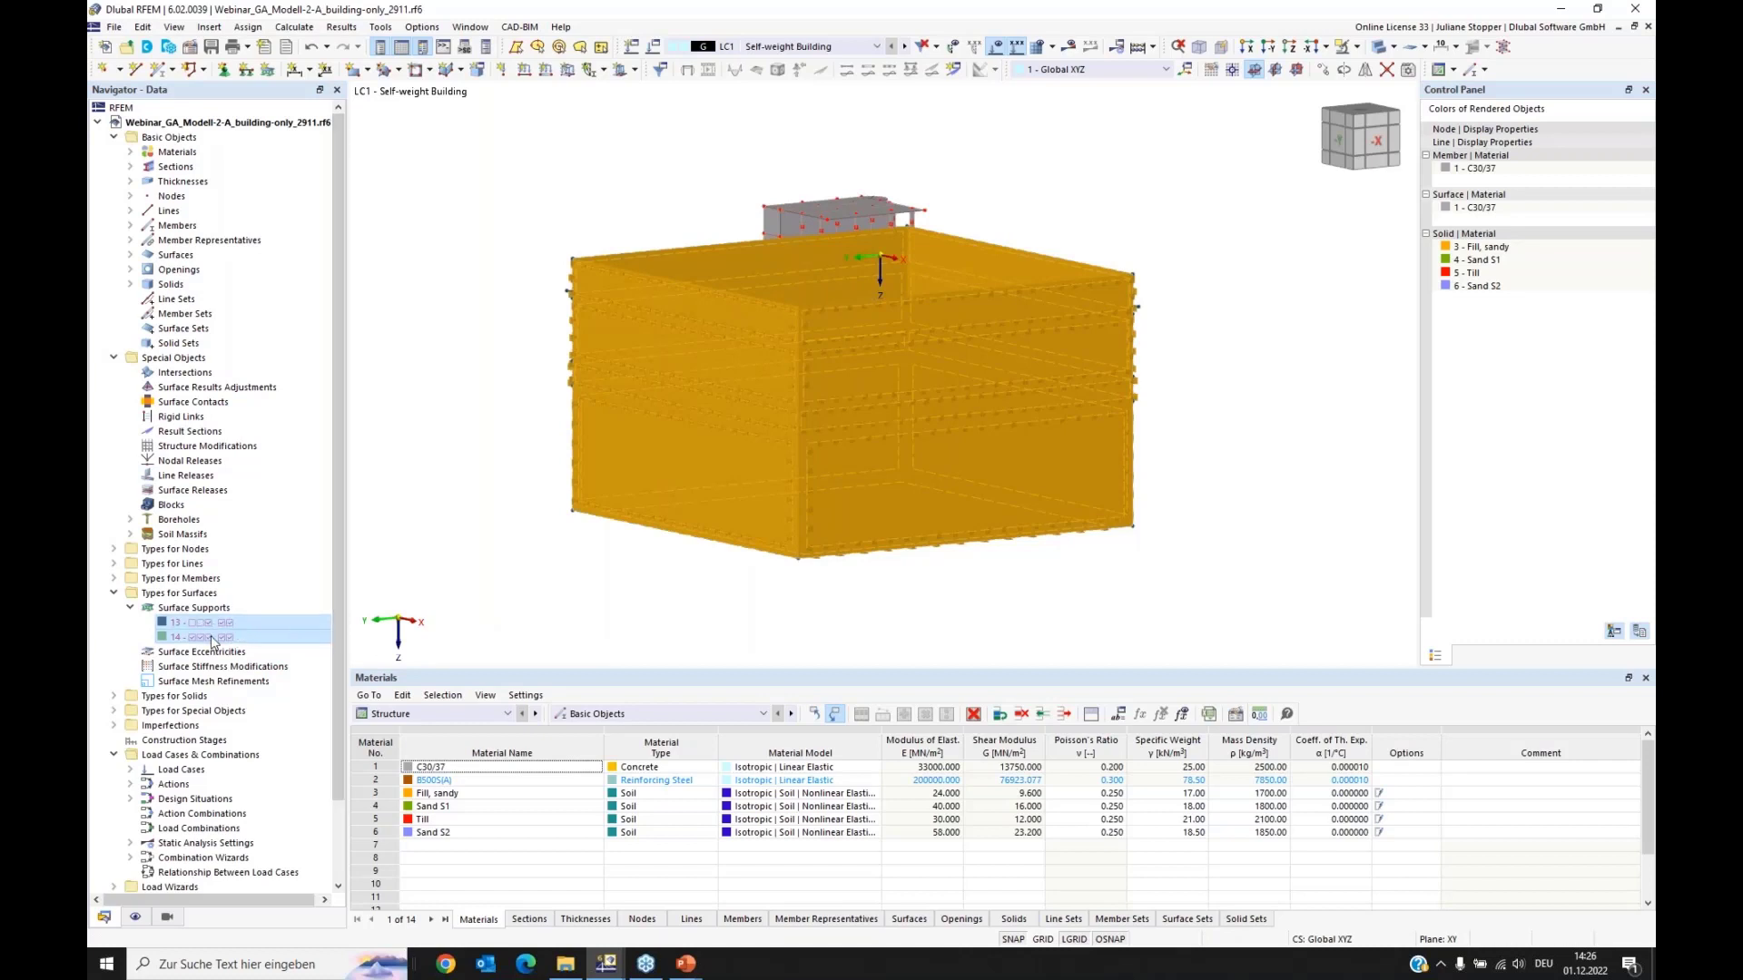
Step: Save the selected surfaces and surface supports as an object selection named "Boundary surfaces"
right_click(628, 396)
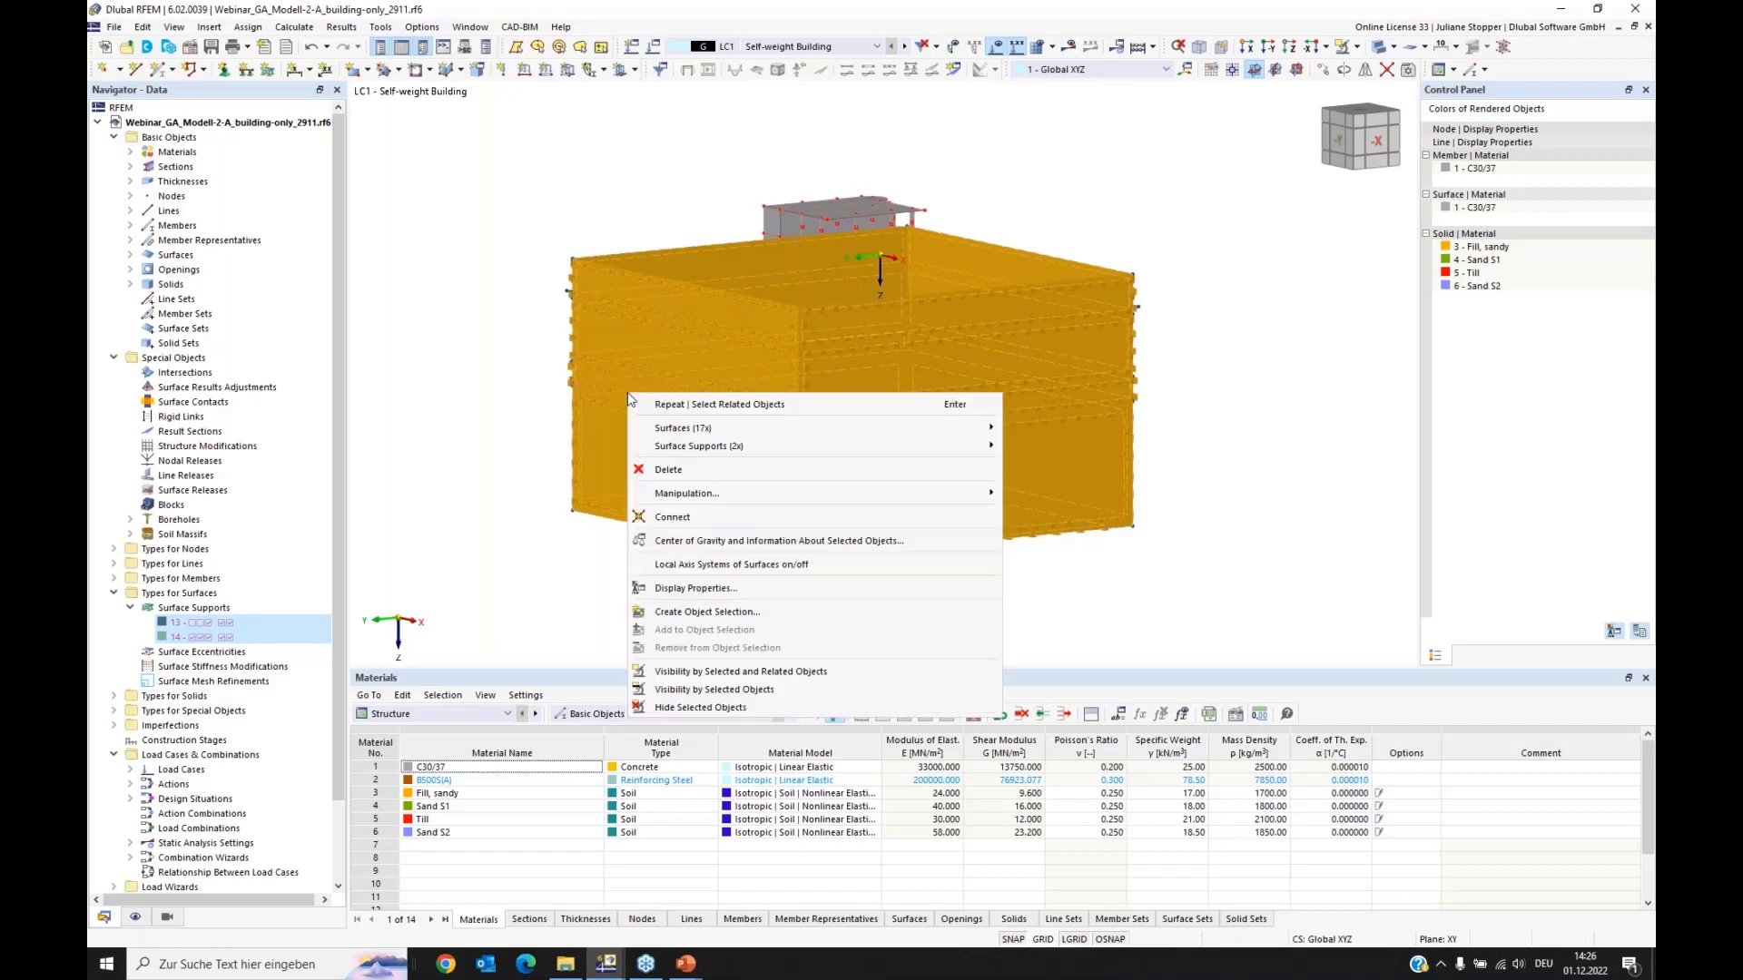
click(692, 613)
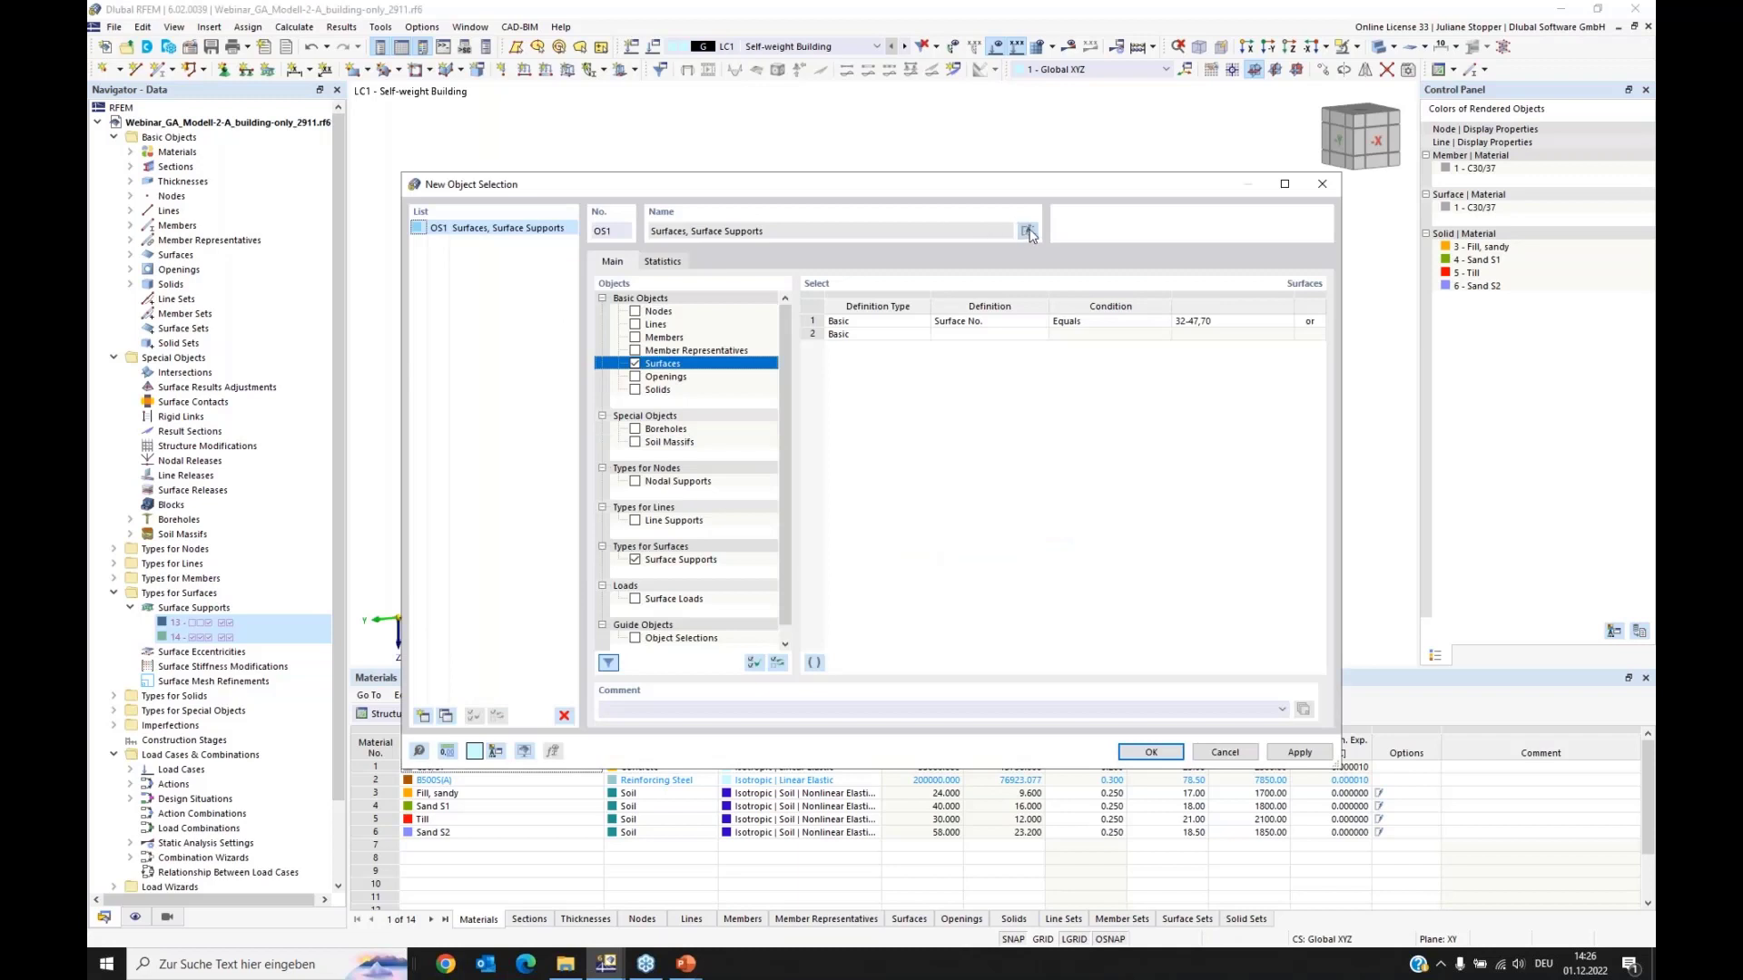
click(1027, 230)
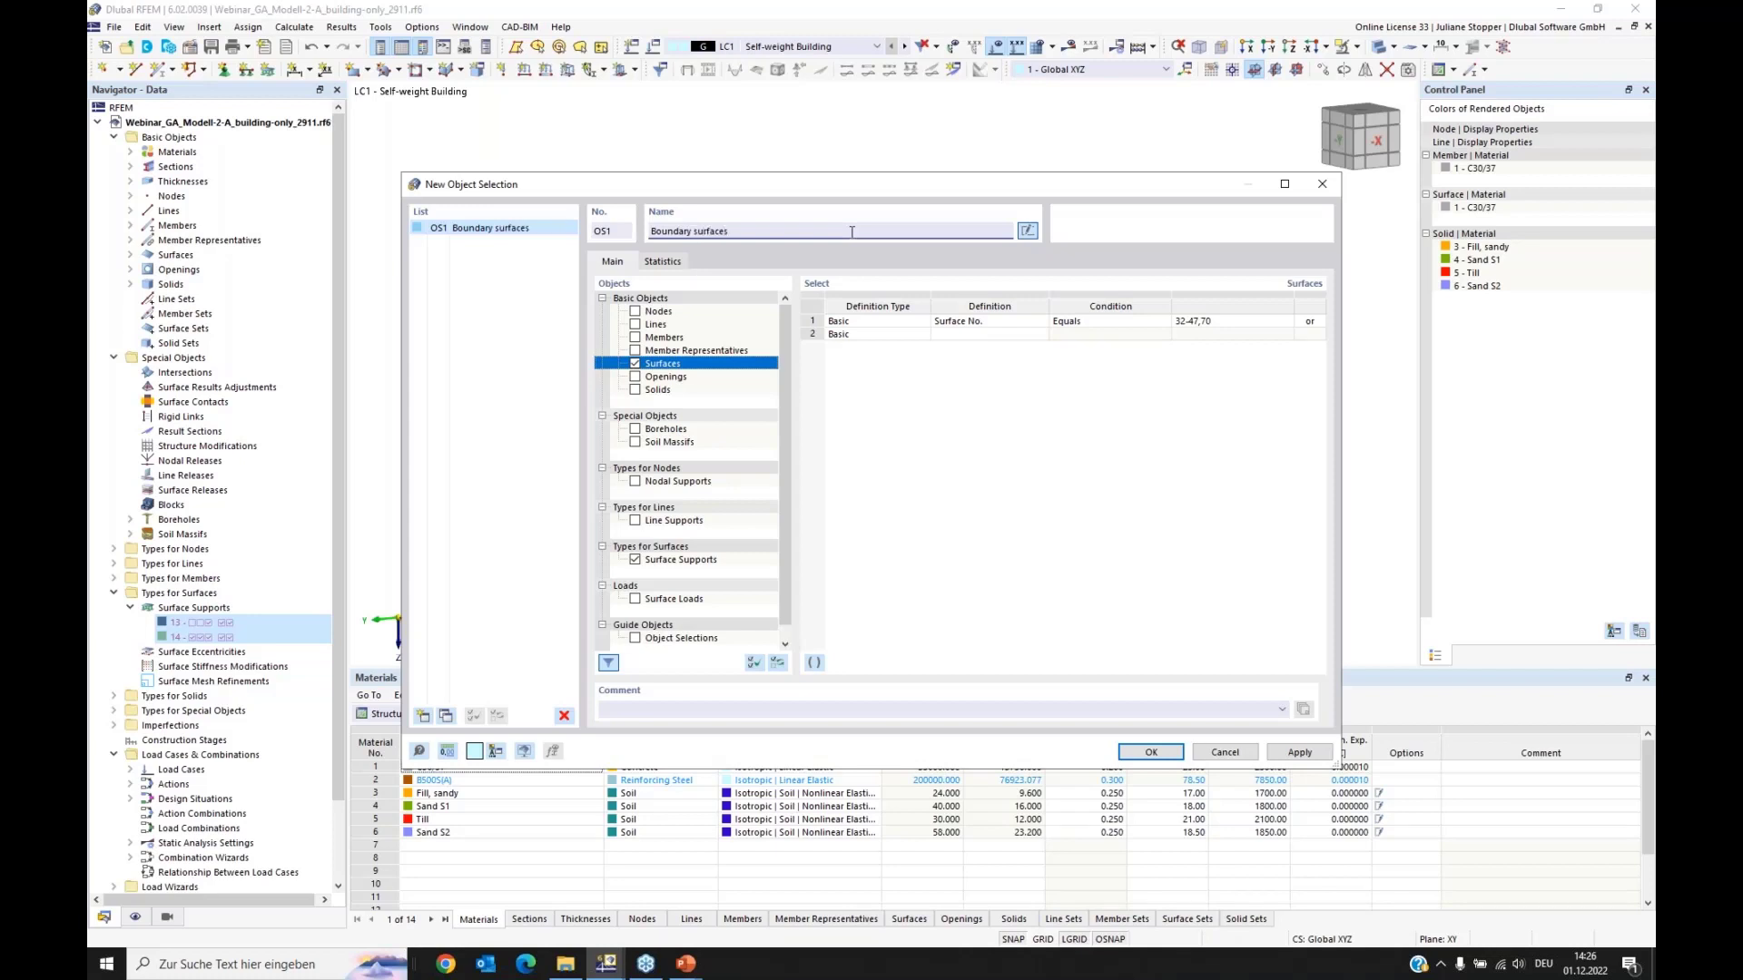
click(1151, 752)
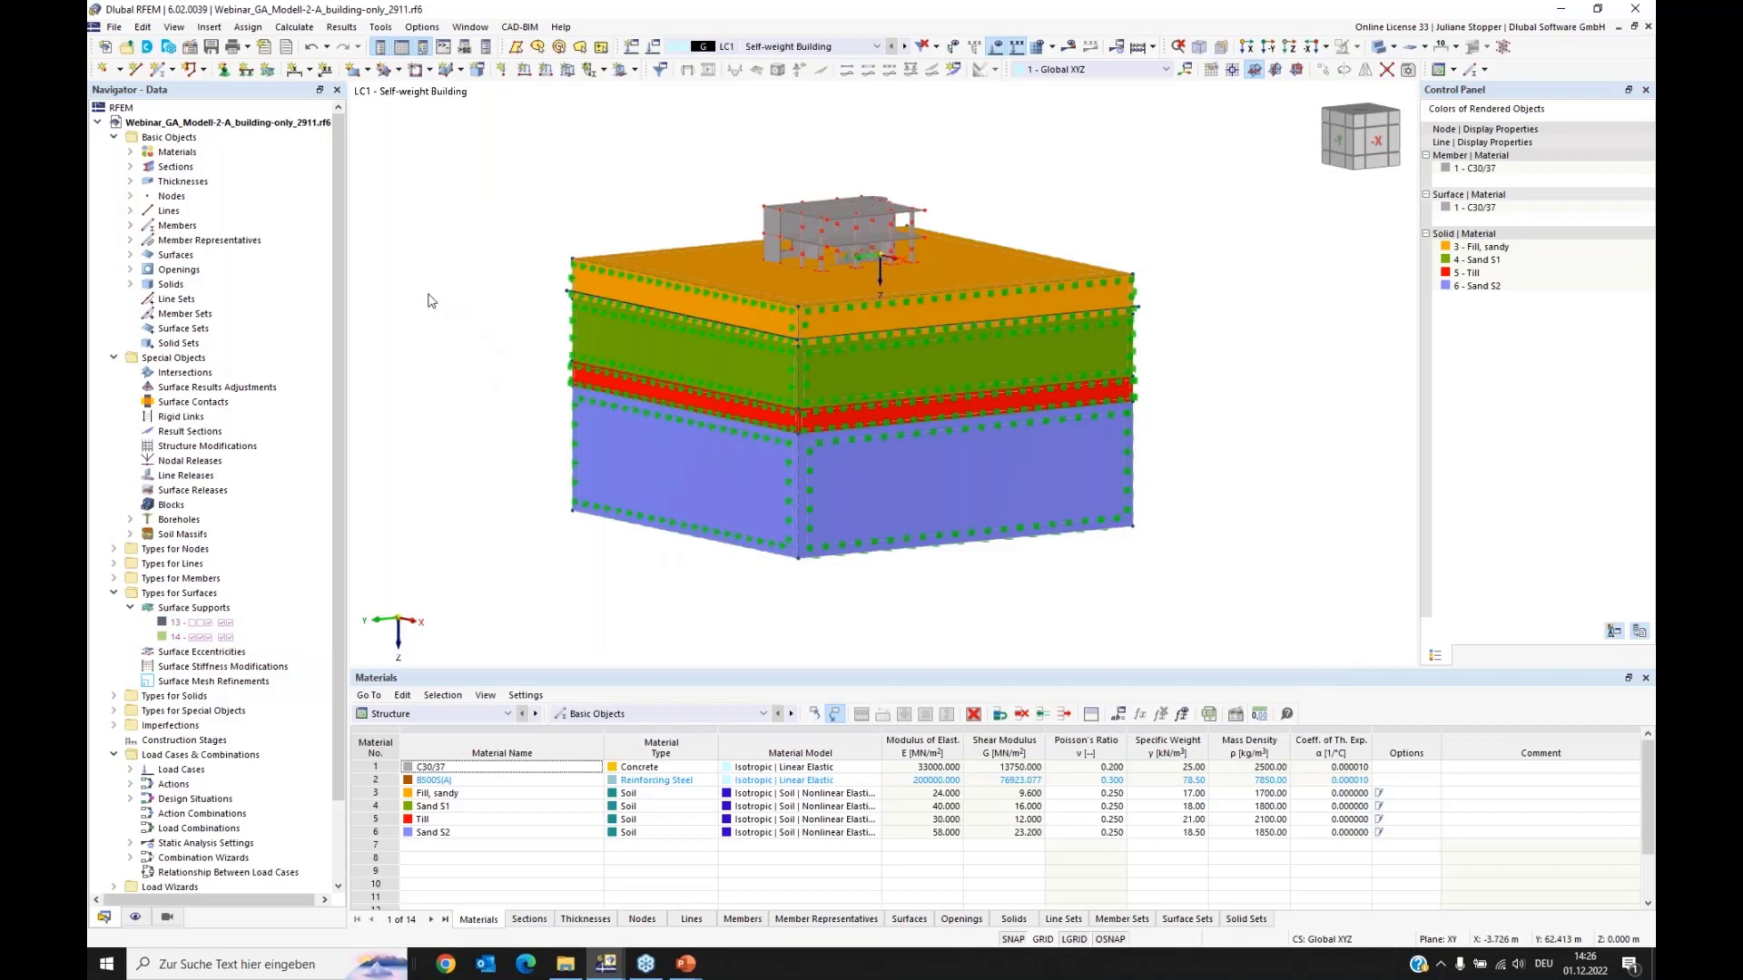
Step: Recall the Boundary surfaces object selection among the guide objects and check which parts of the soil massif it covers
scroll(340, 254, down, 2)
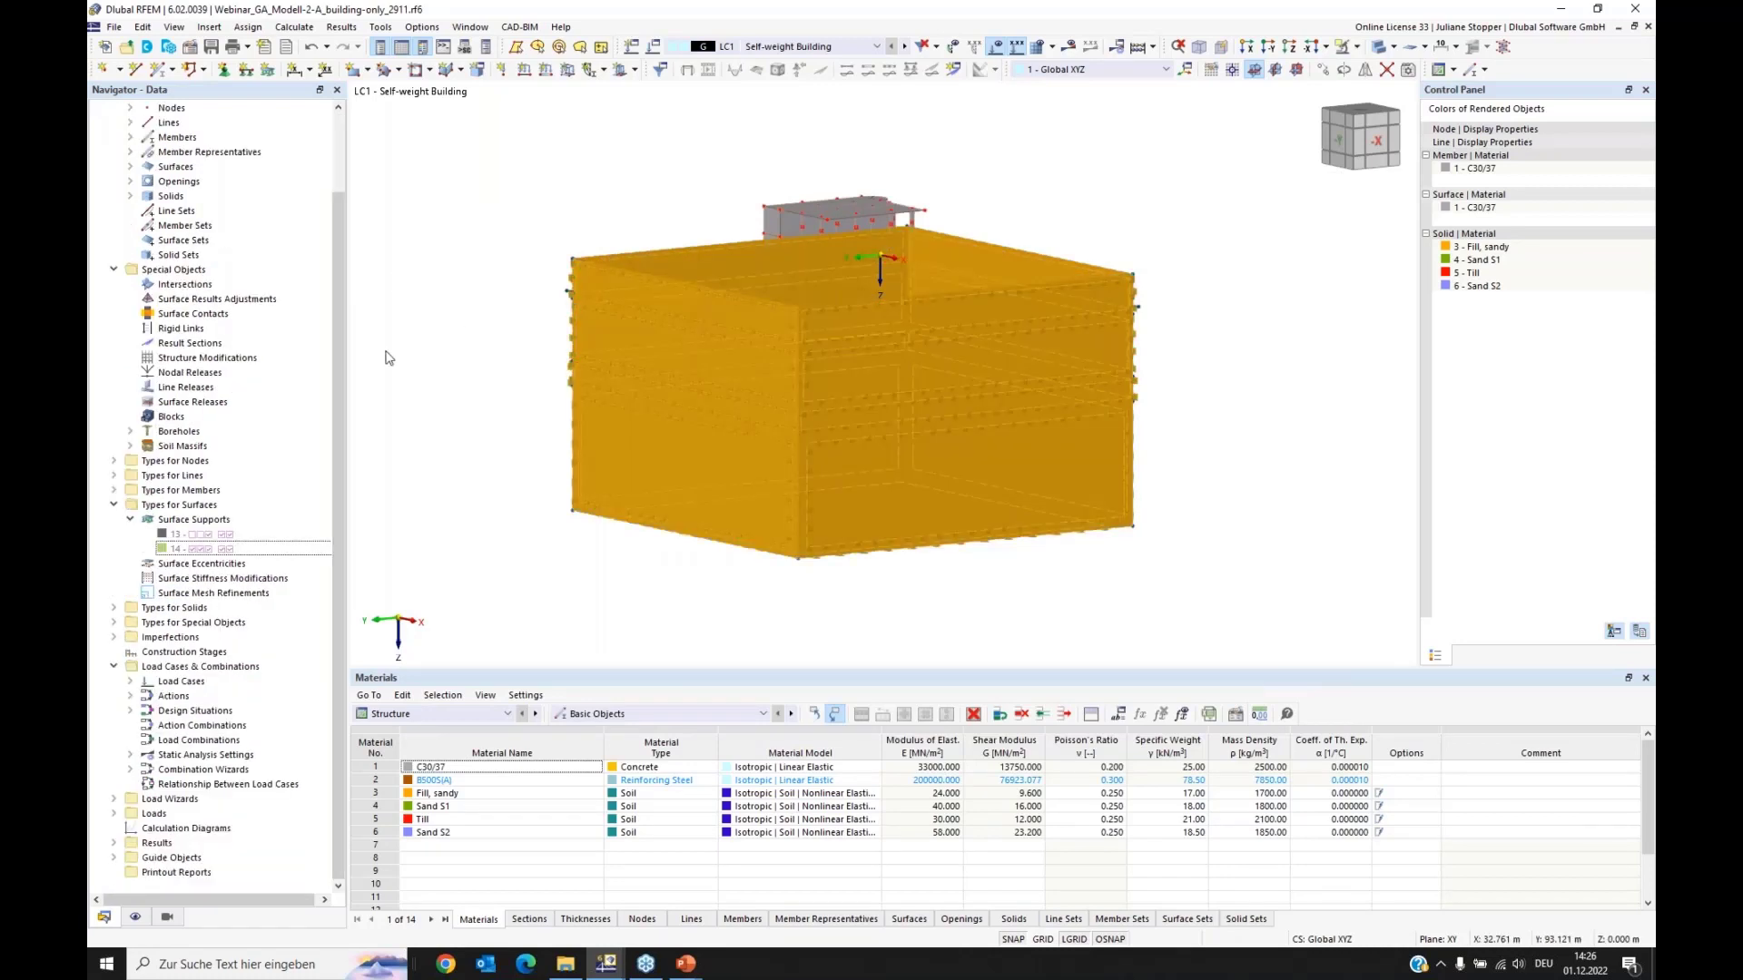
click(112, 858)
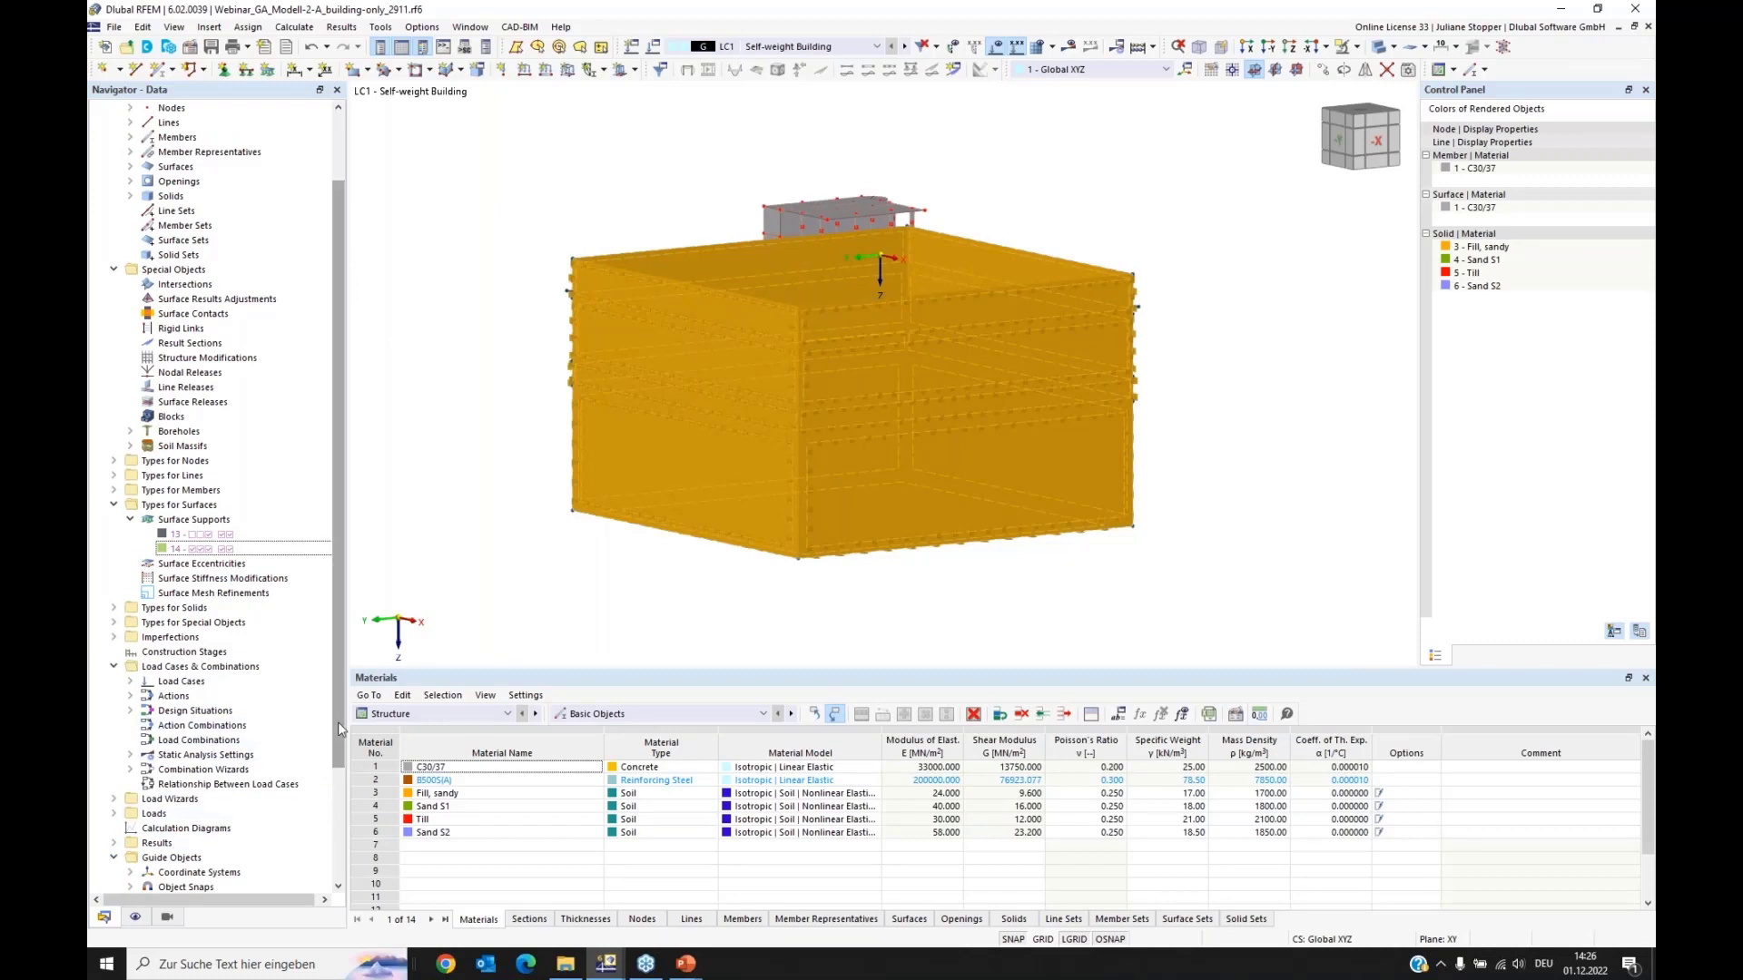
drag(337, 721, 332, 811)
click(130, 784)
click(189, 799)
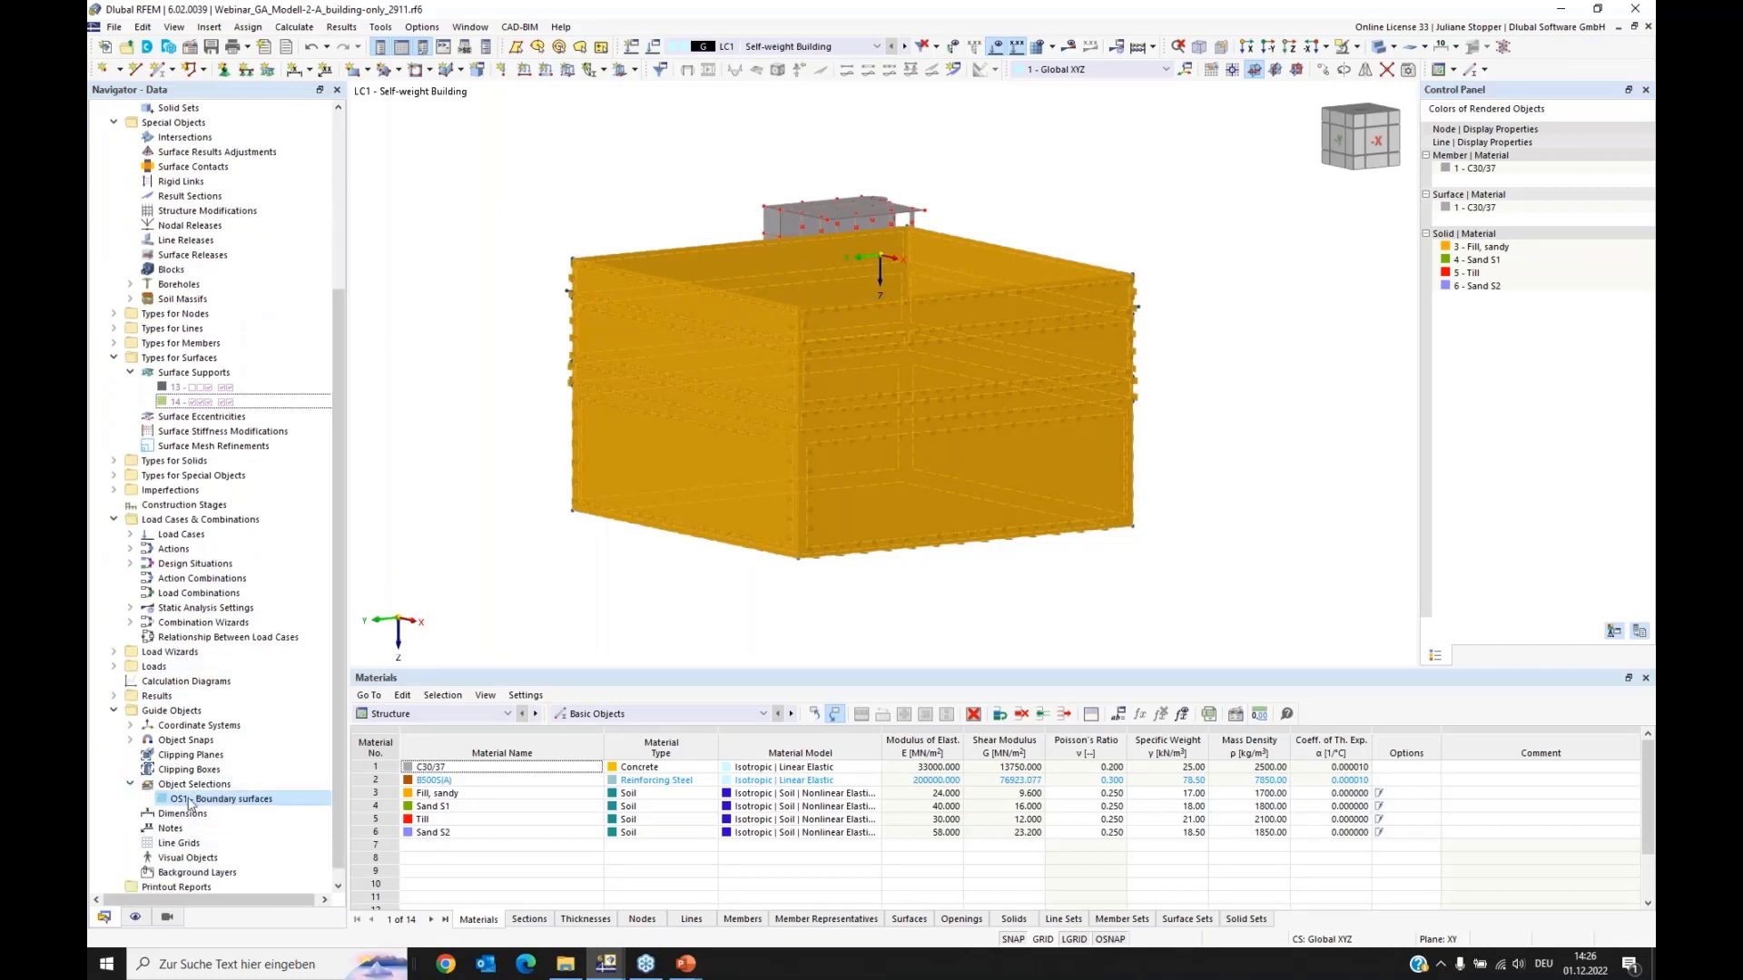
click(192, 388)
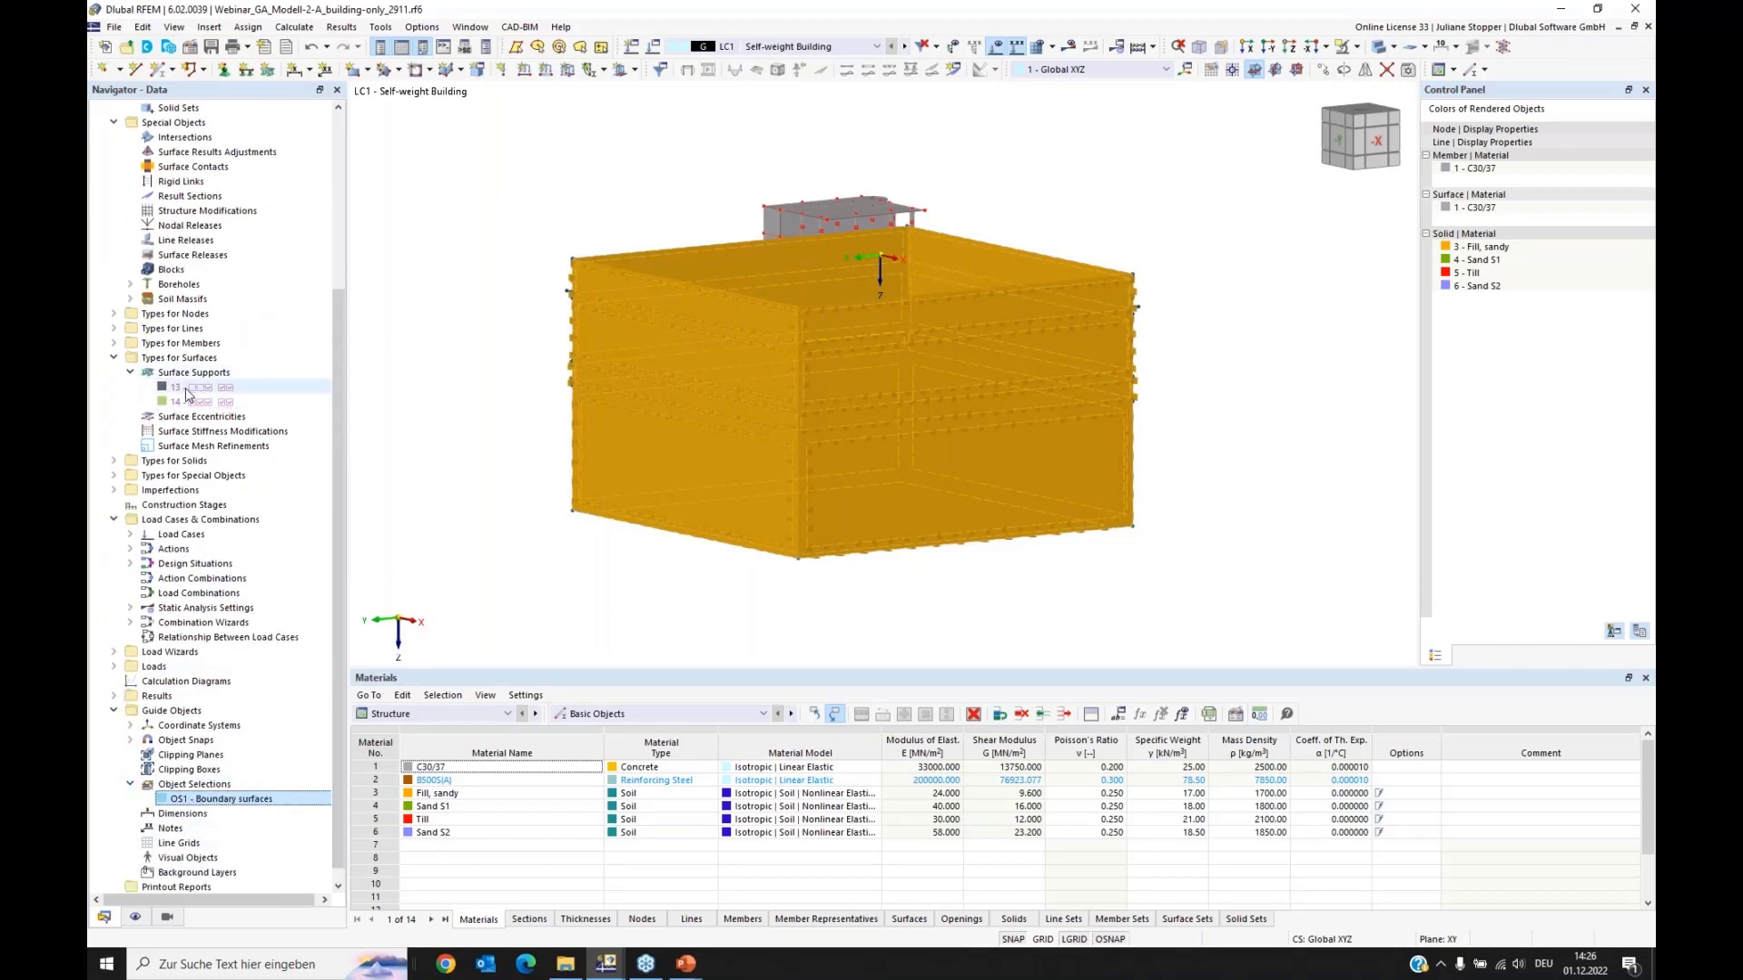
click(198, 800)
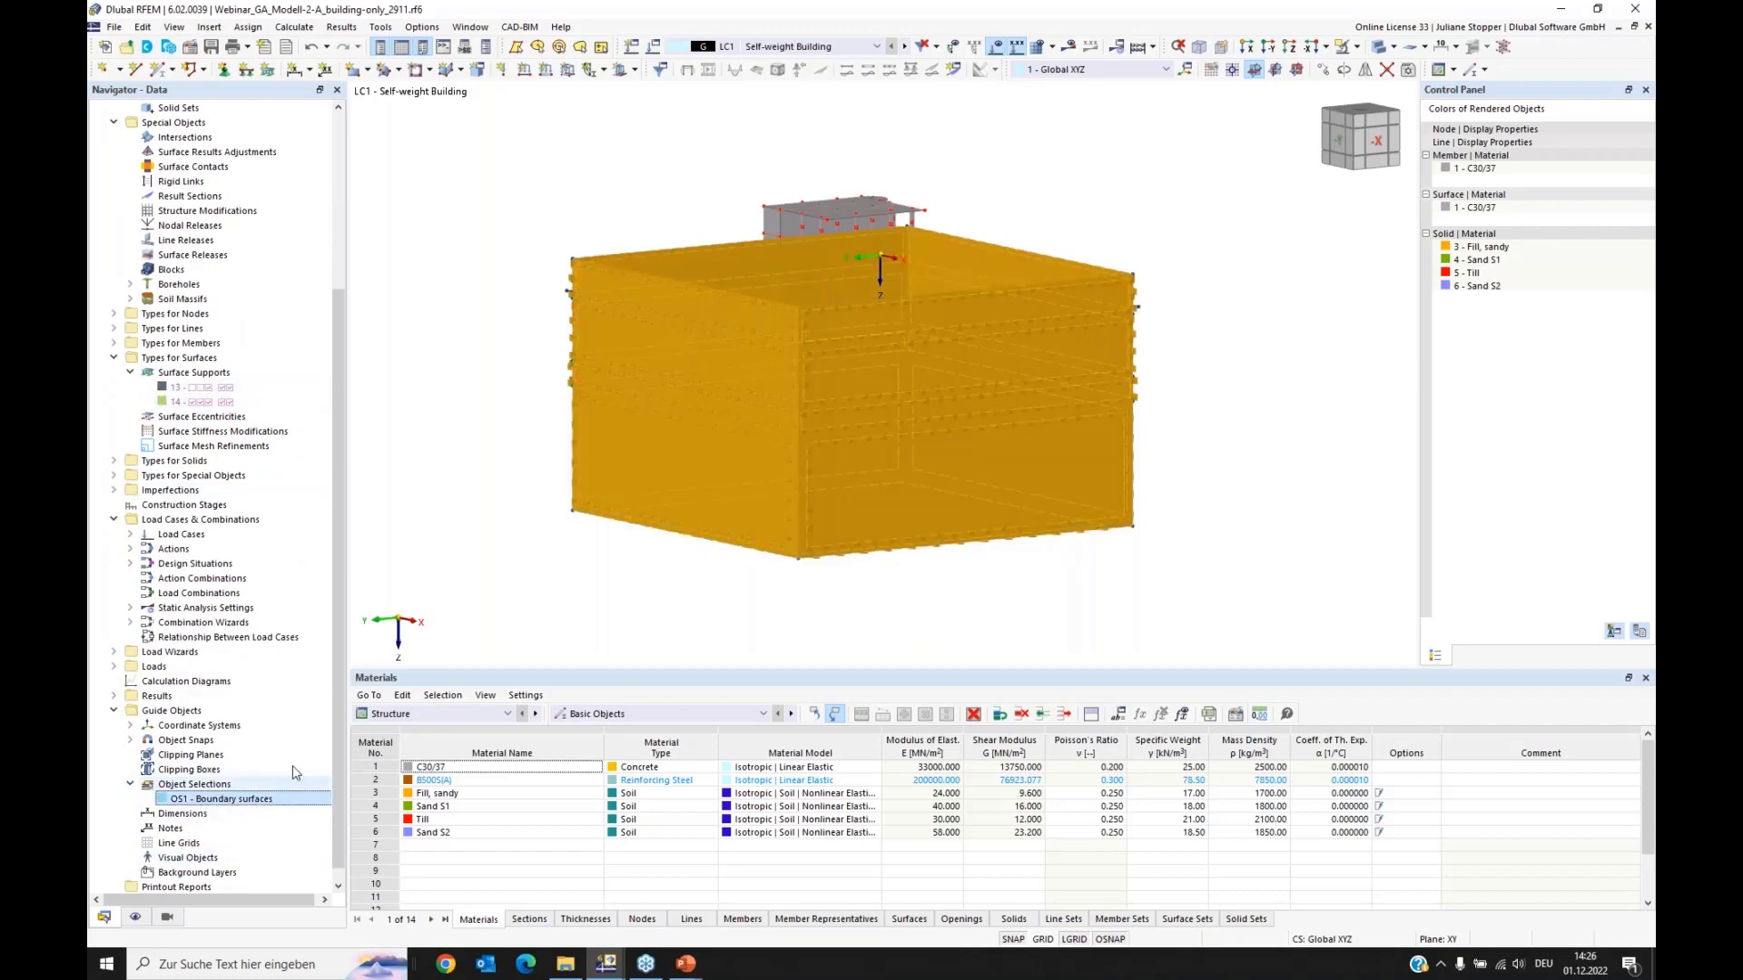
click(365, 398)
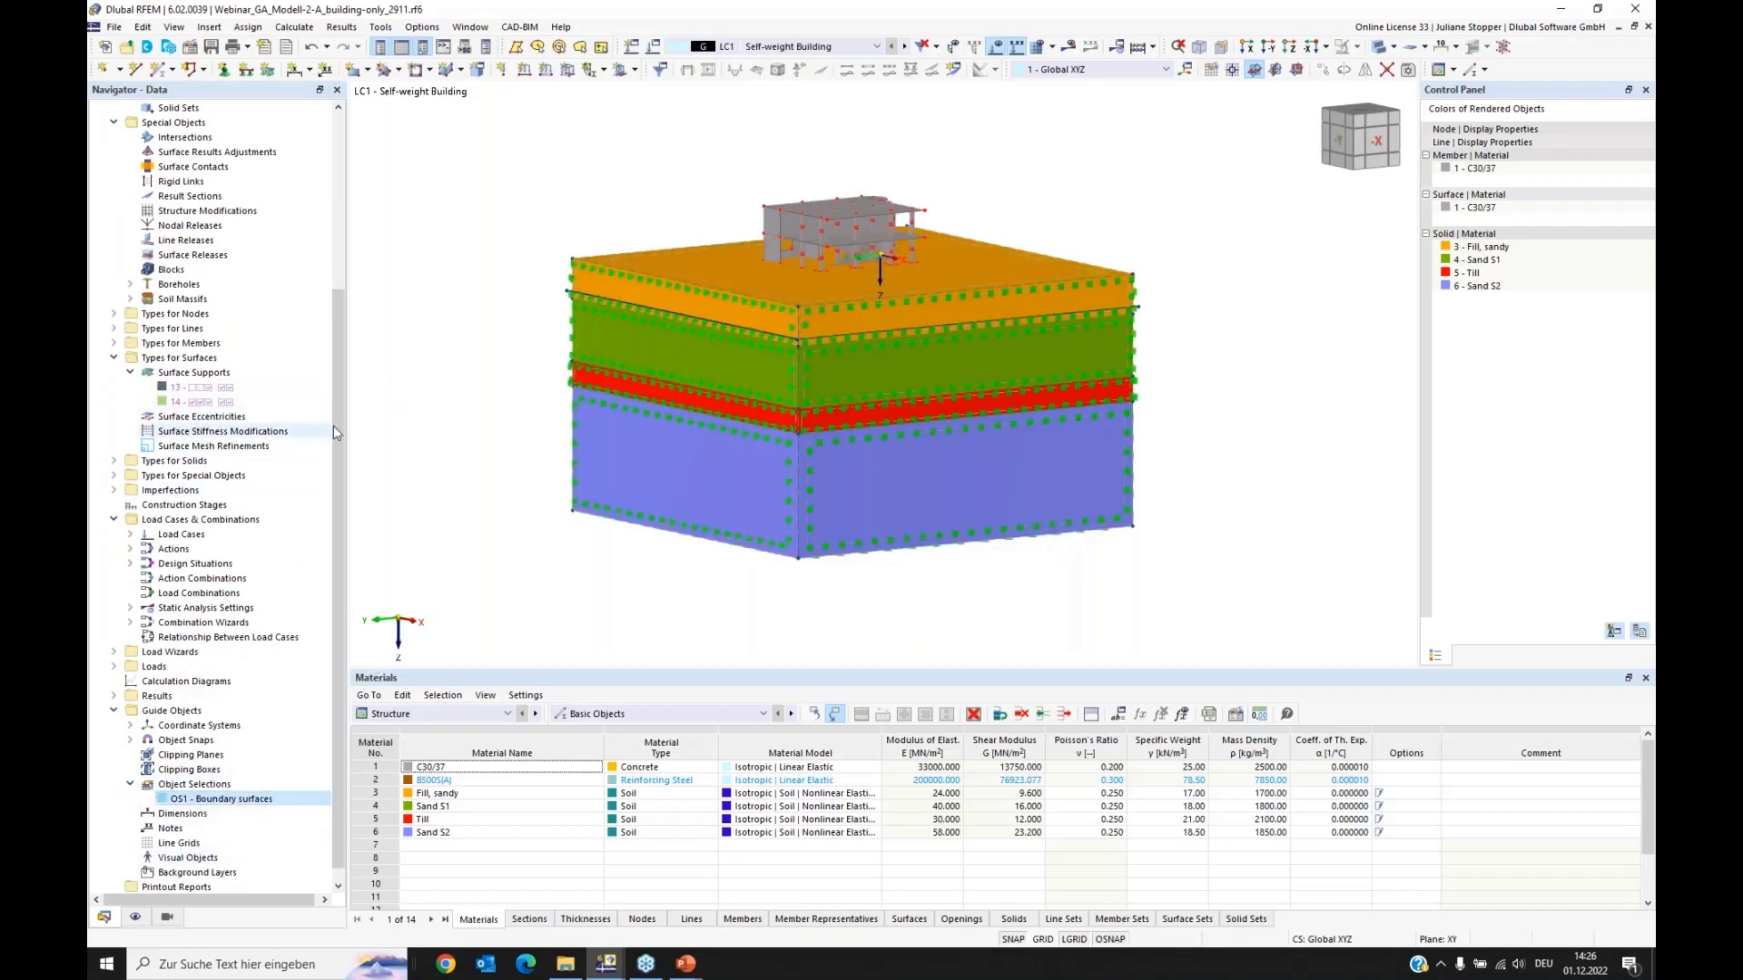
Step: Collapse the Types for Surfaces, Basic Objects and Special Objects groups in the model data and clear the current selection
drag(339, 421, 340, 244)
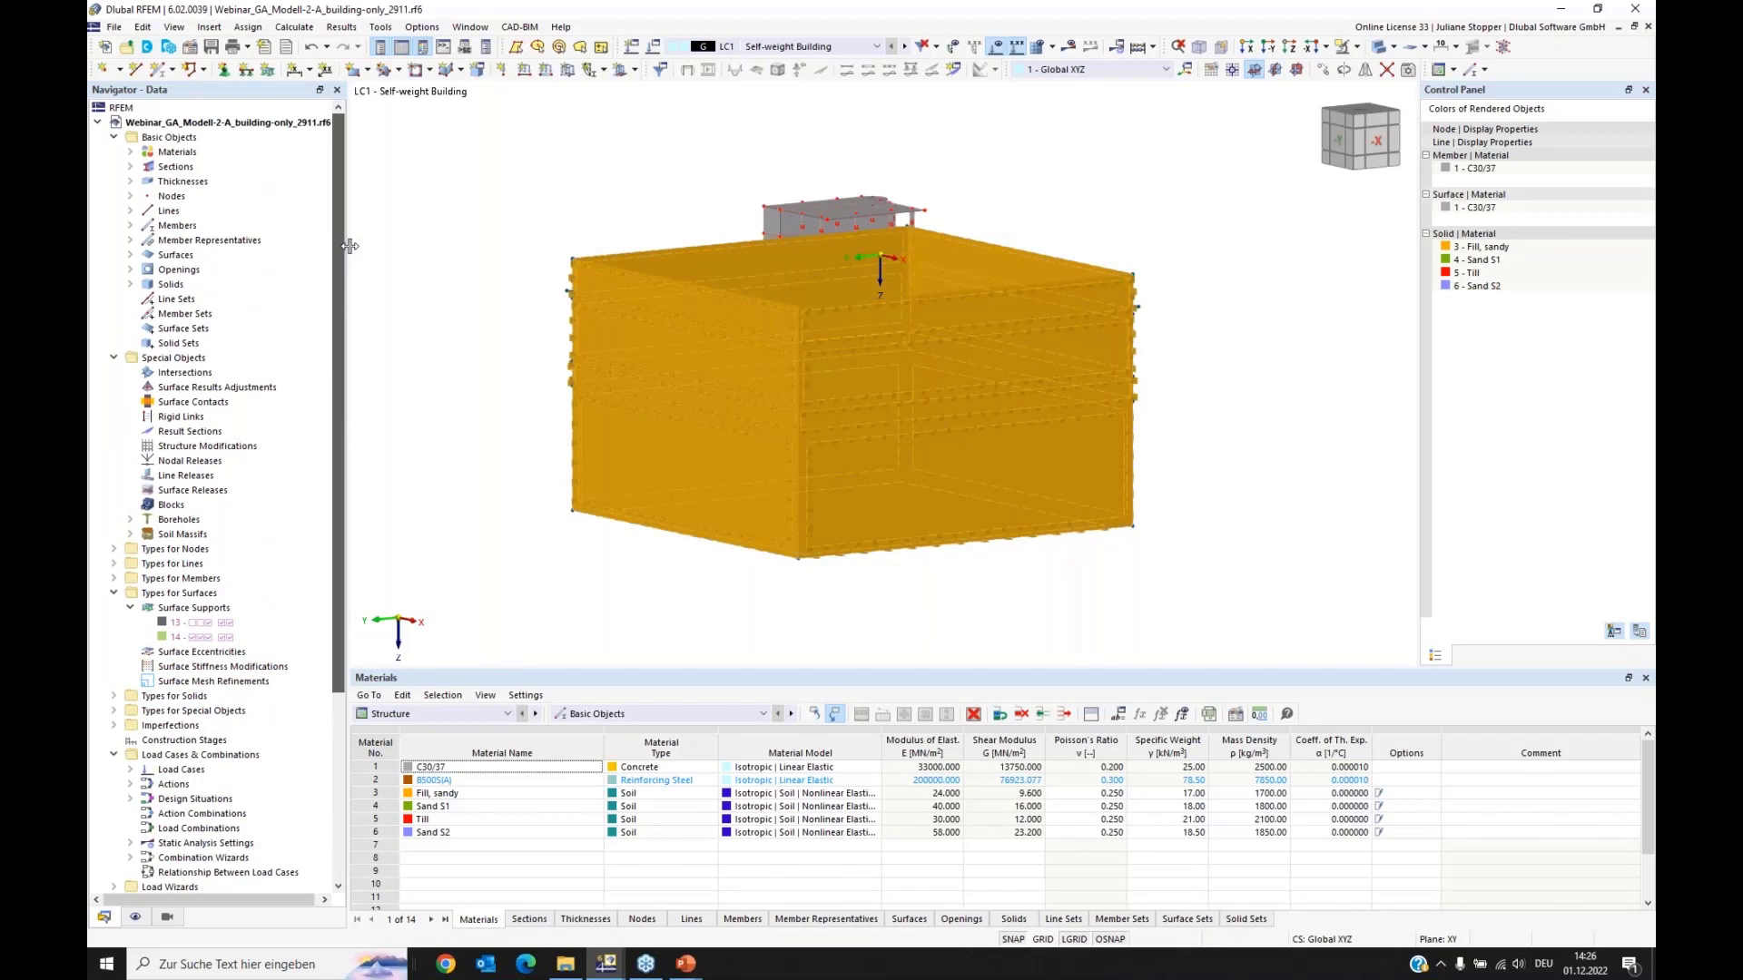
click(114, 593)
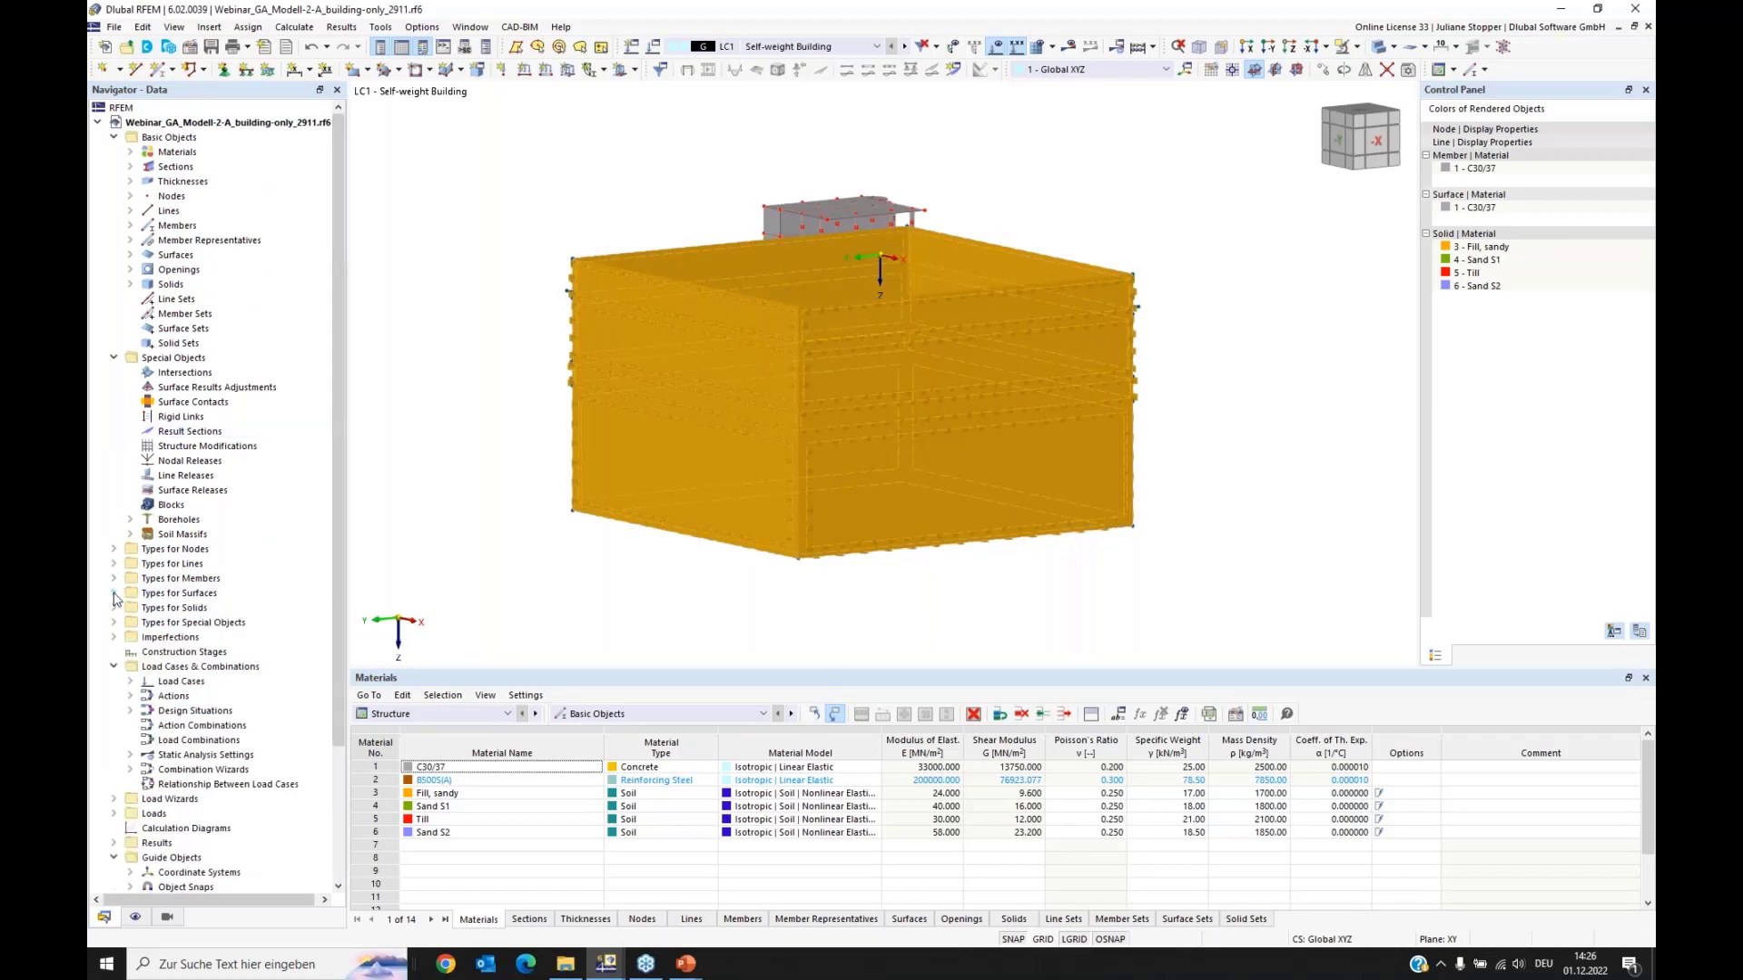
click(114, 137)
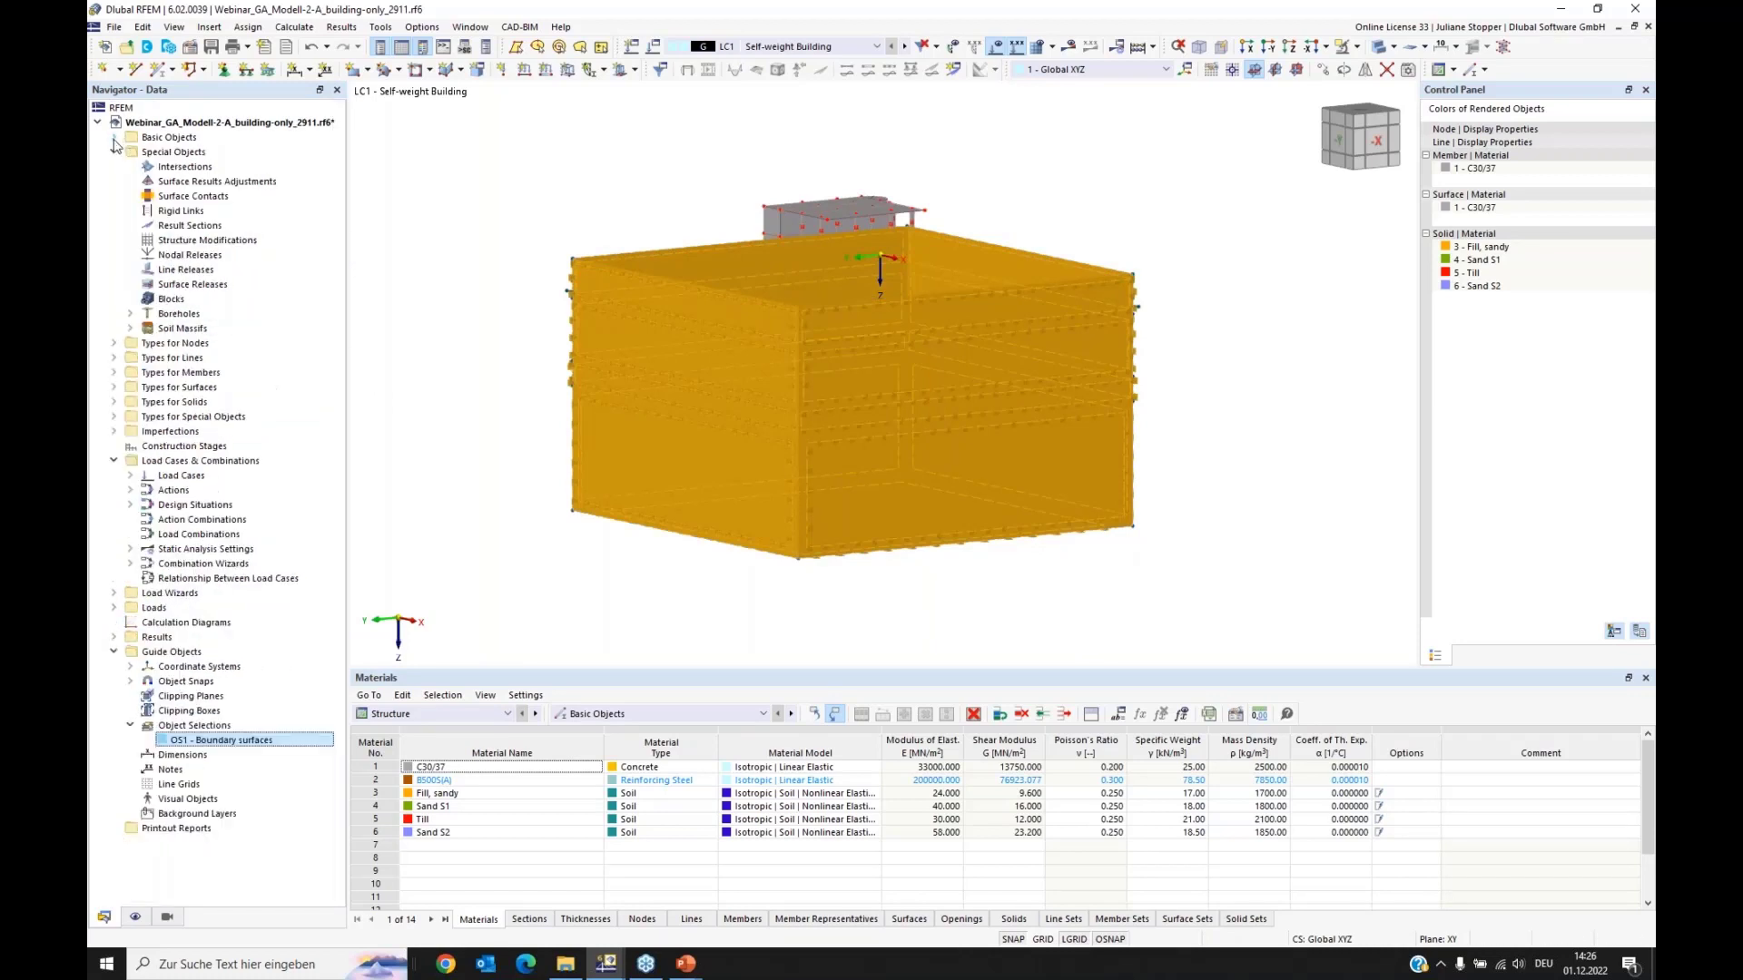
click(113, 152)
click(424, 172)
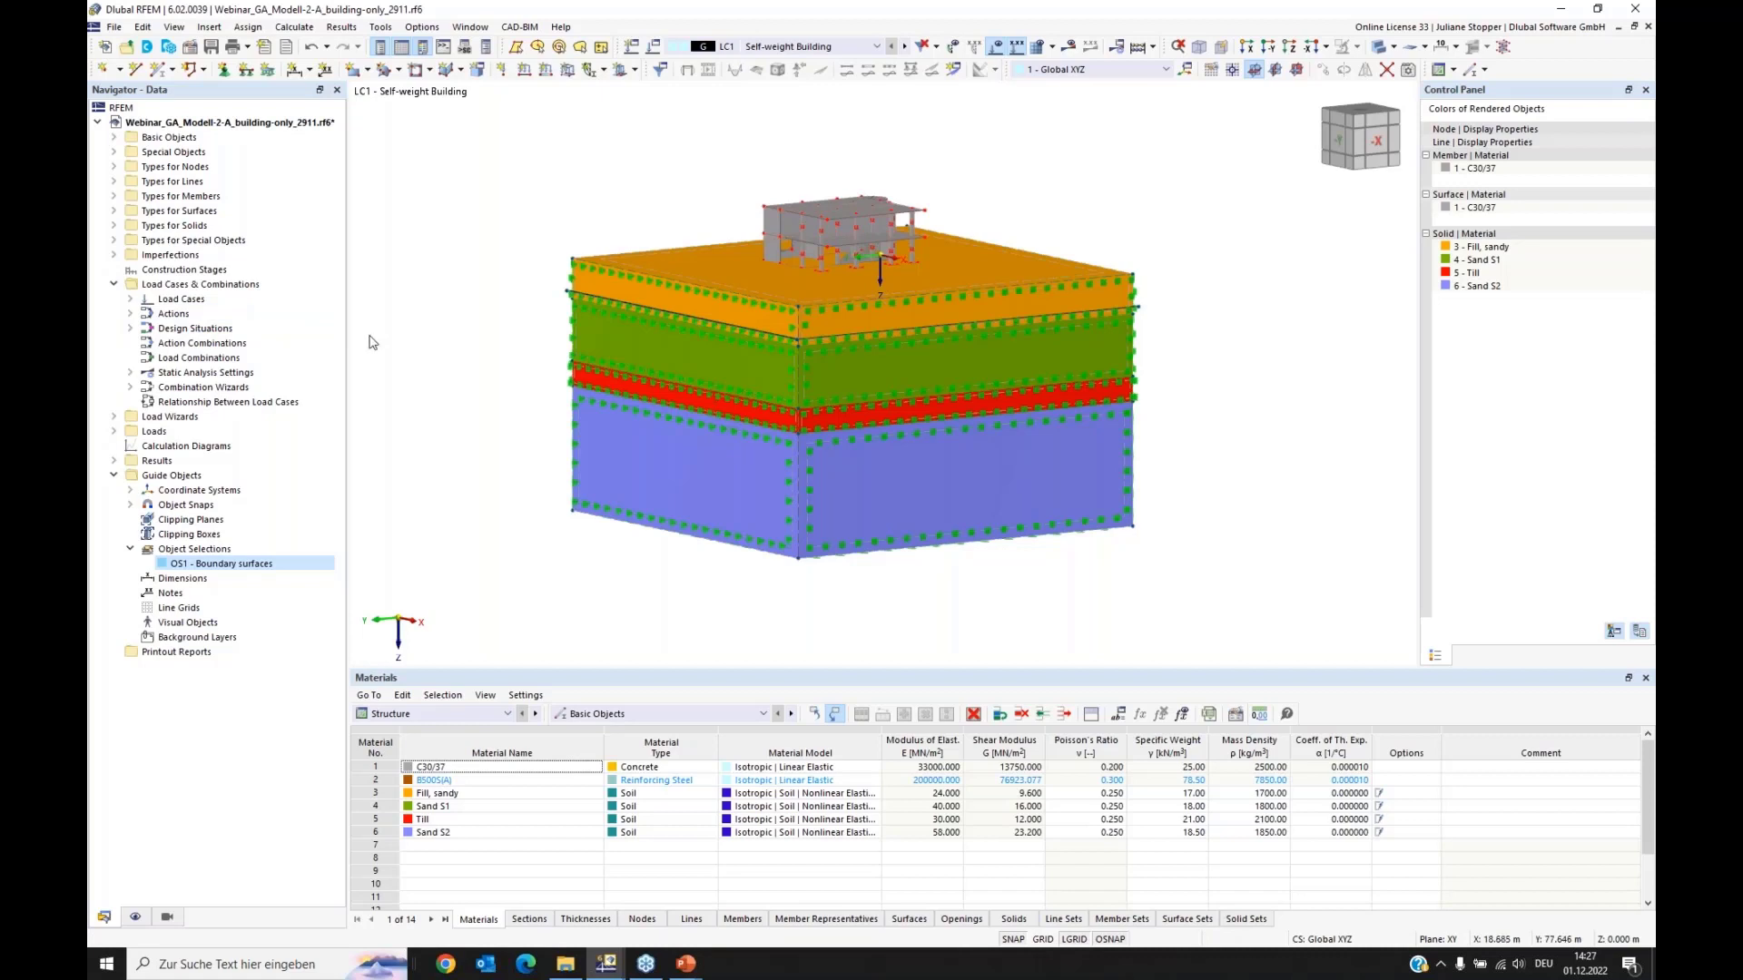
Step: Examine the self-weight settings and action categories of the building self-weight, dead load, live load and soil self-weight load cases
right_click(174, 288)
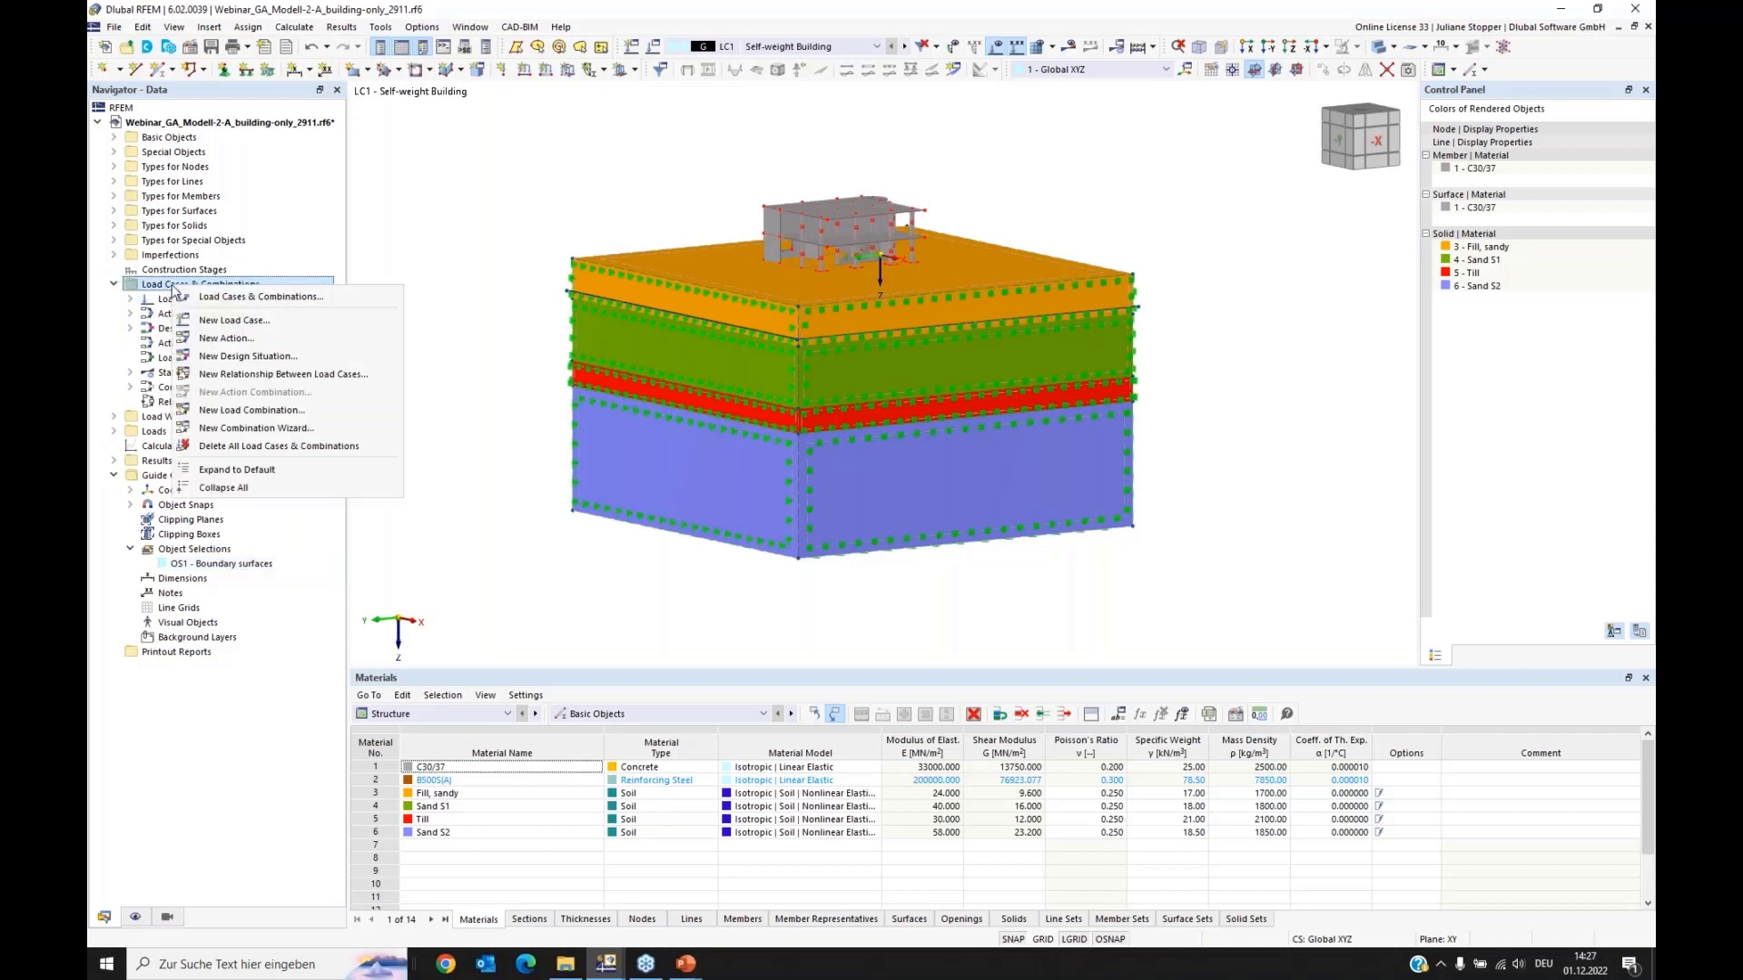
click(221, 298)
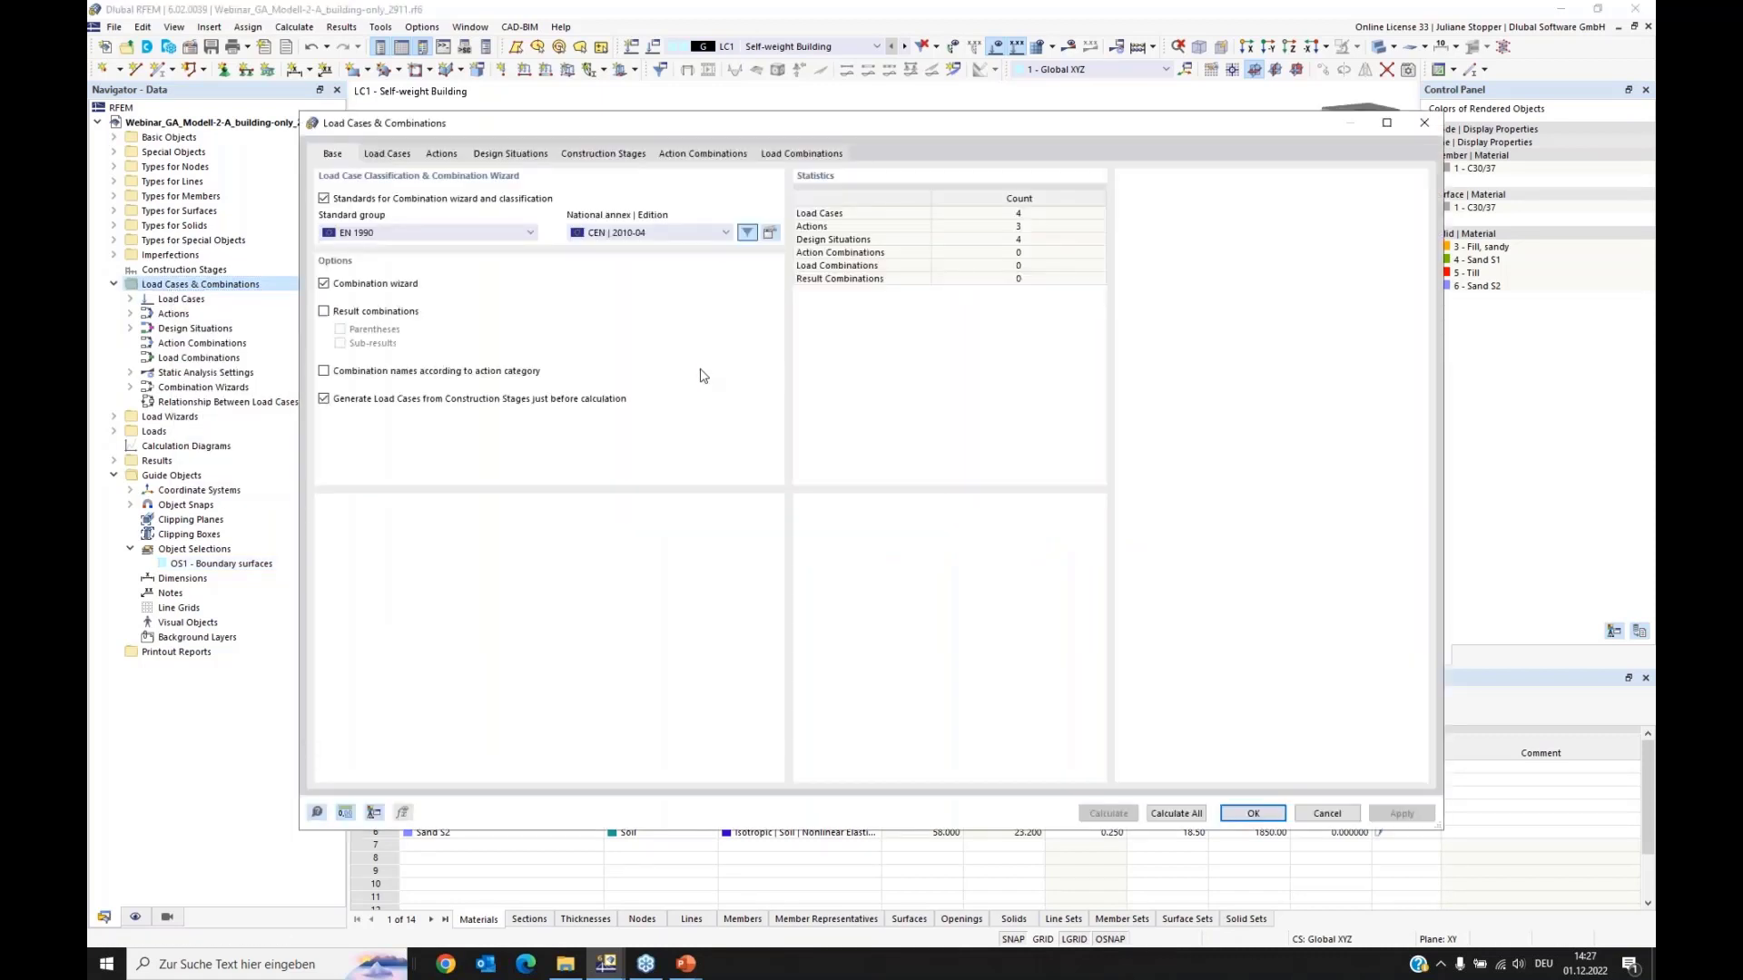
click(387, 156)
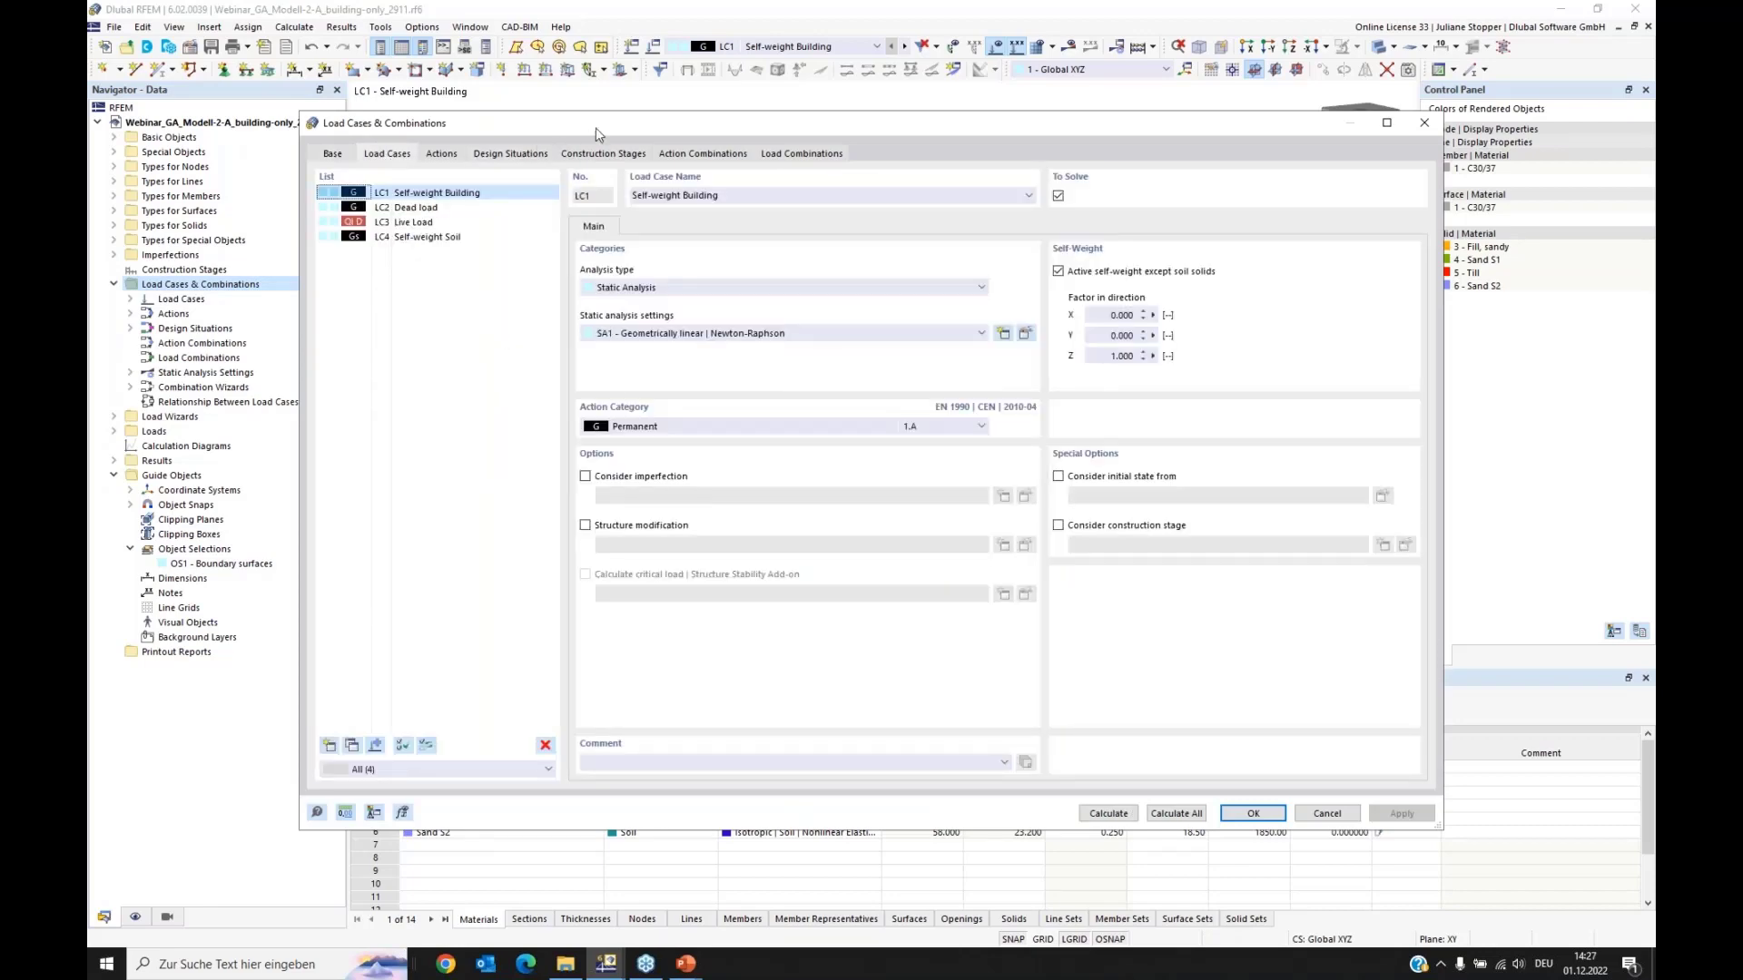
drag(662, 138, 707, 226)
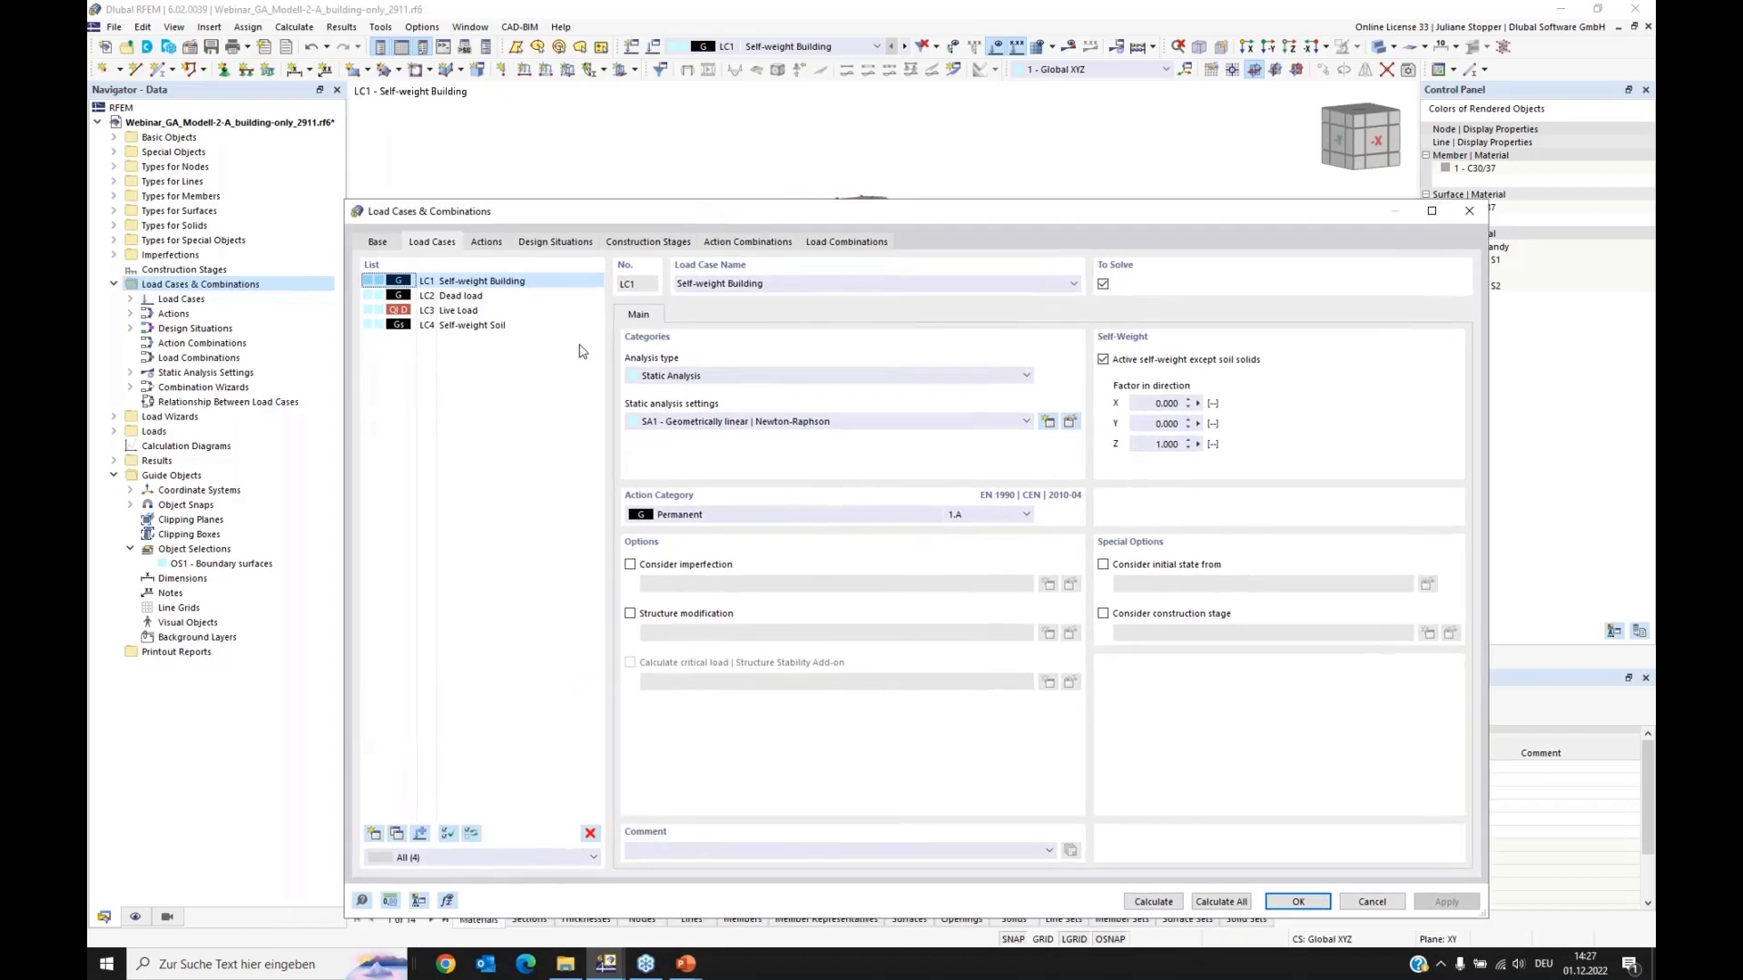
click(454, 329)
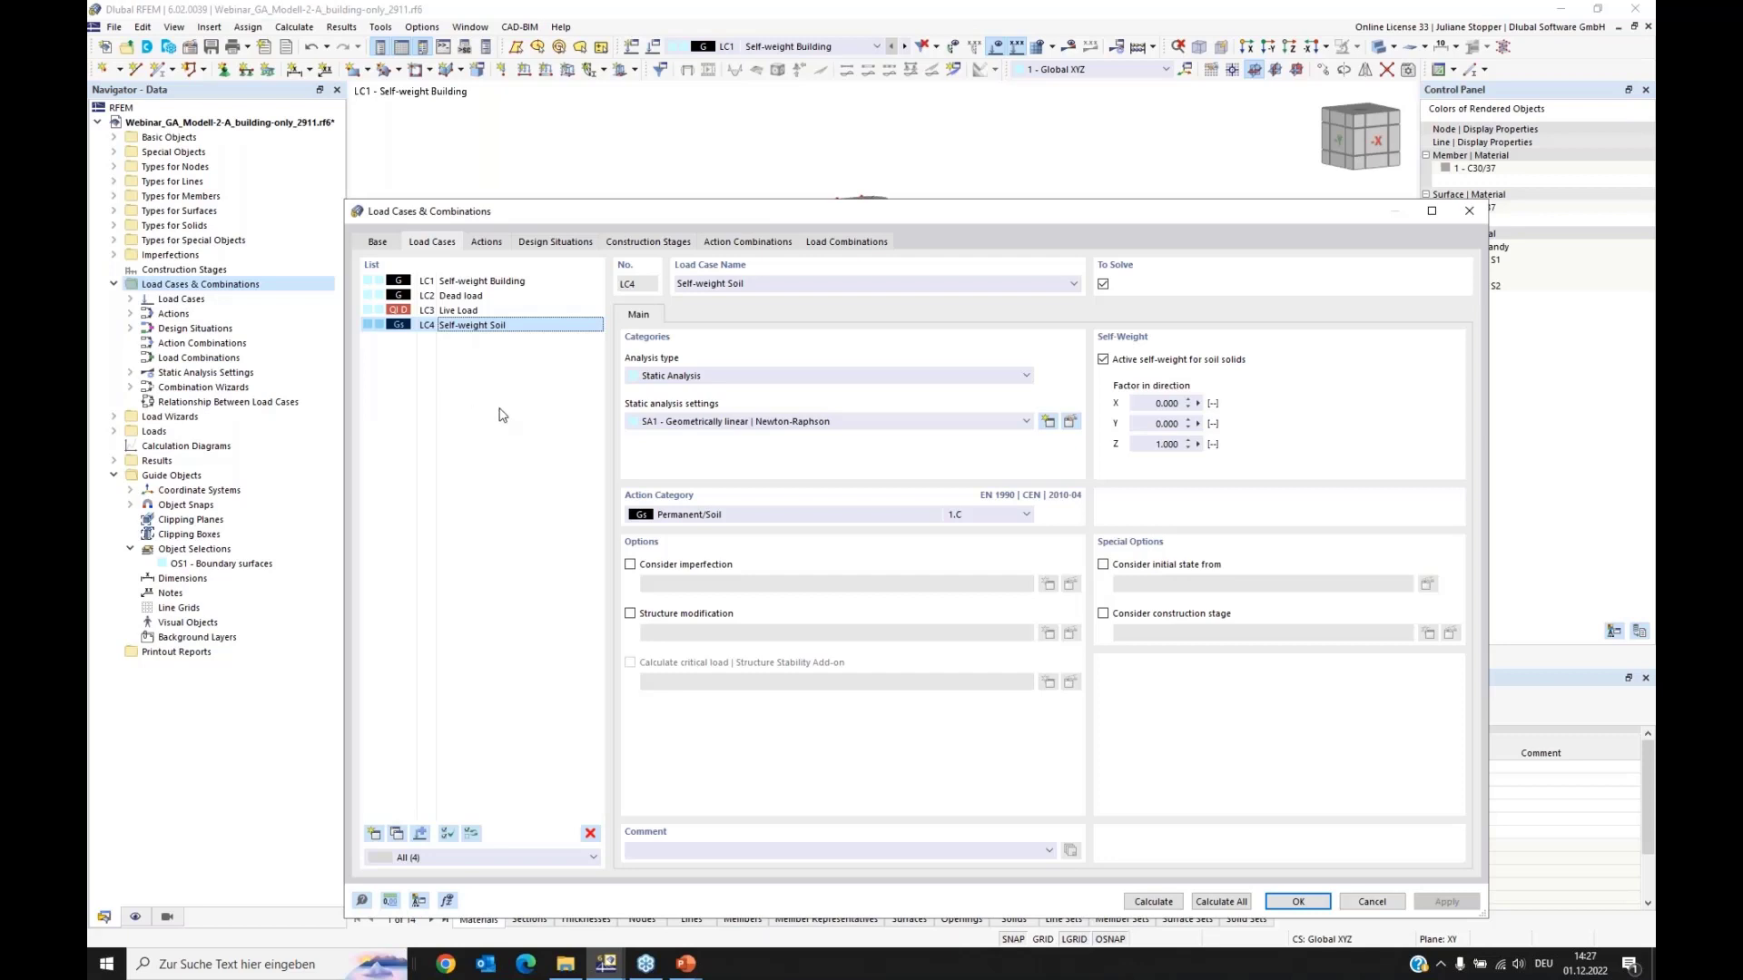
click(463, 282)
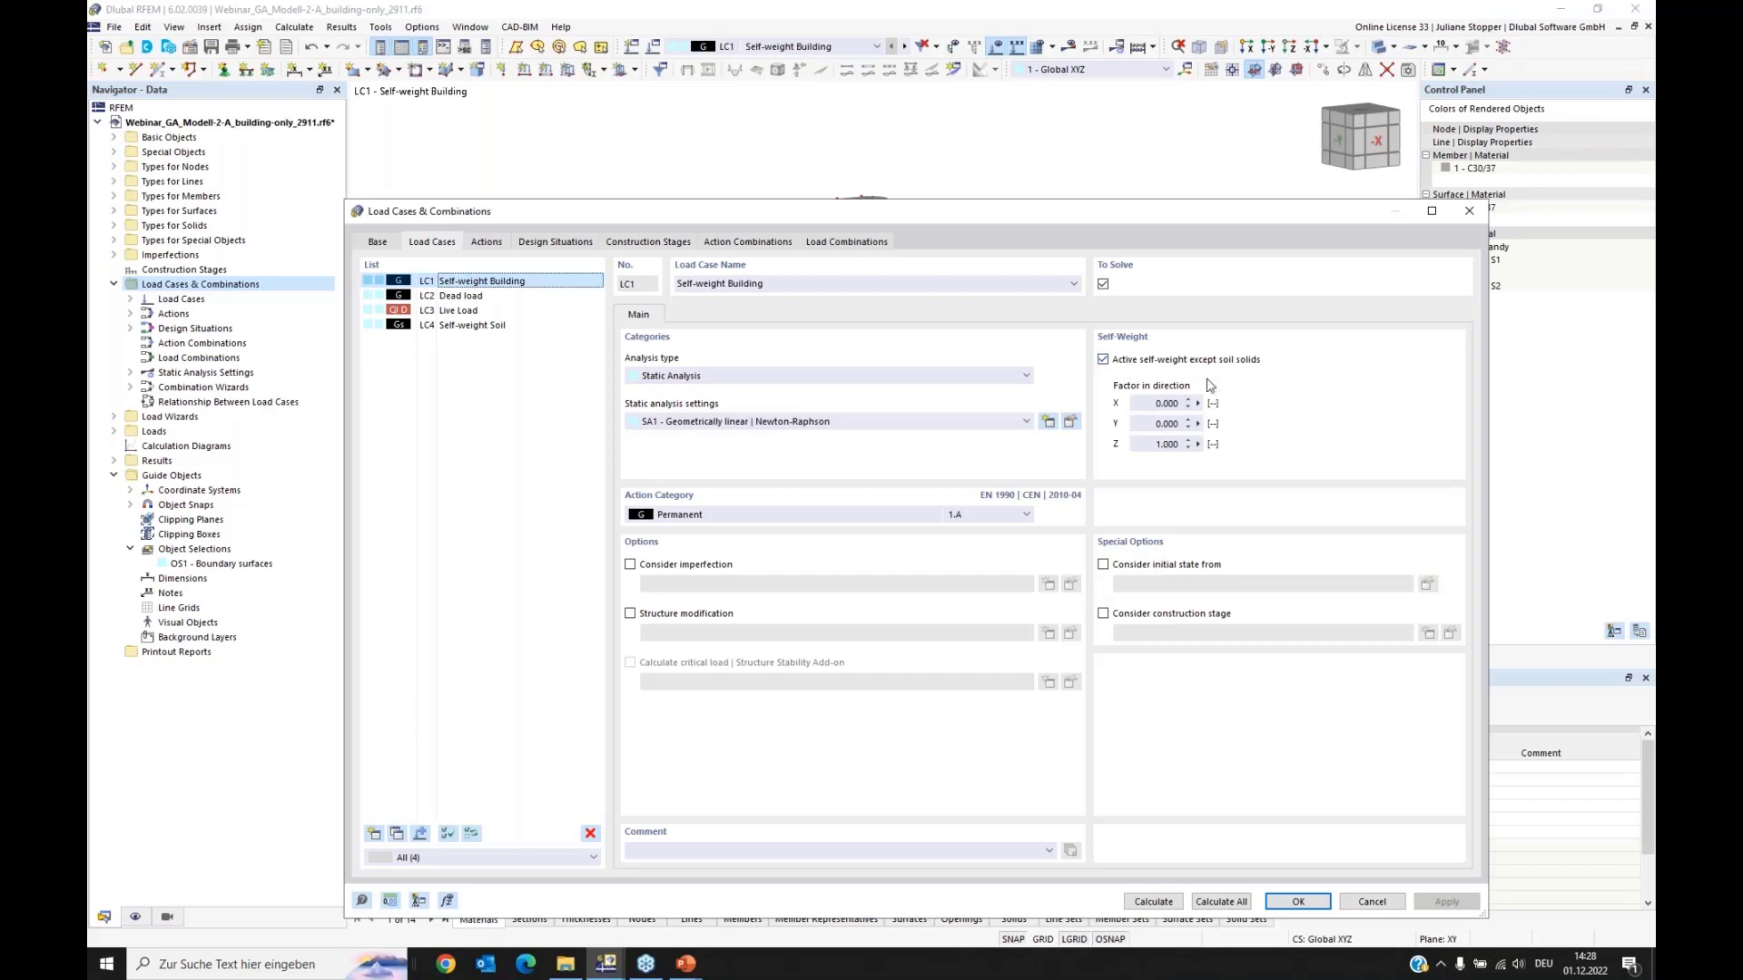
click(463, 298)
click(458, 311)
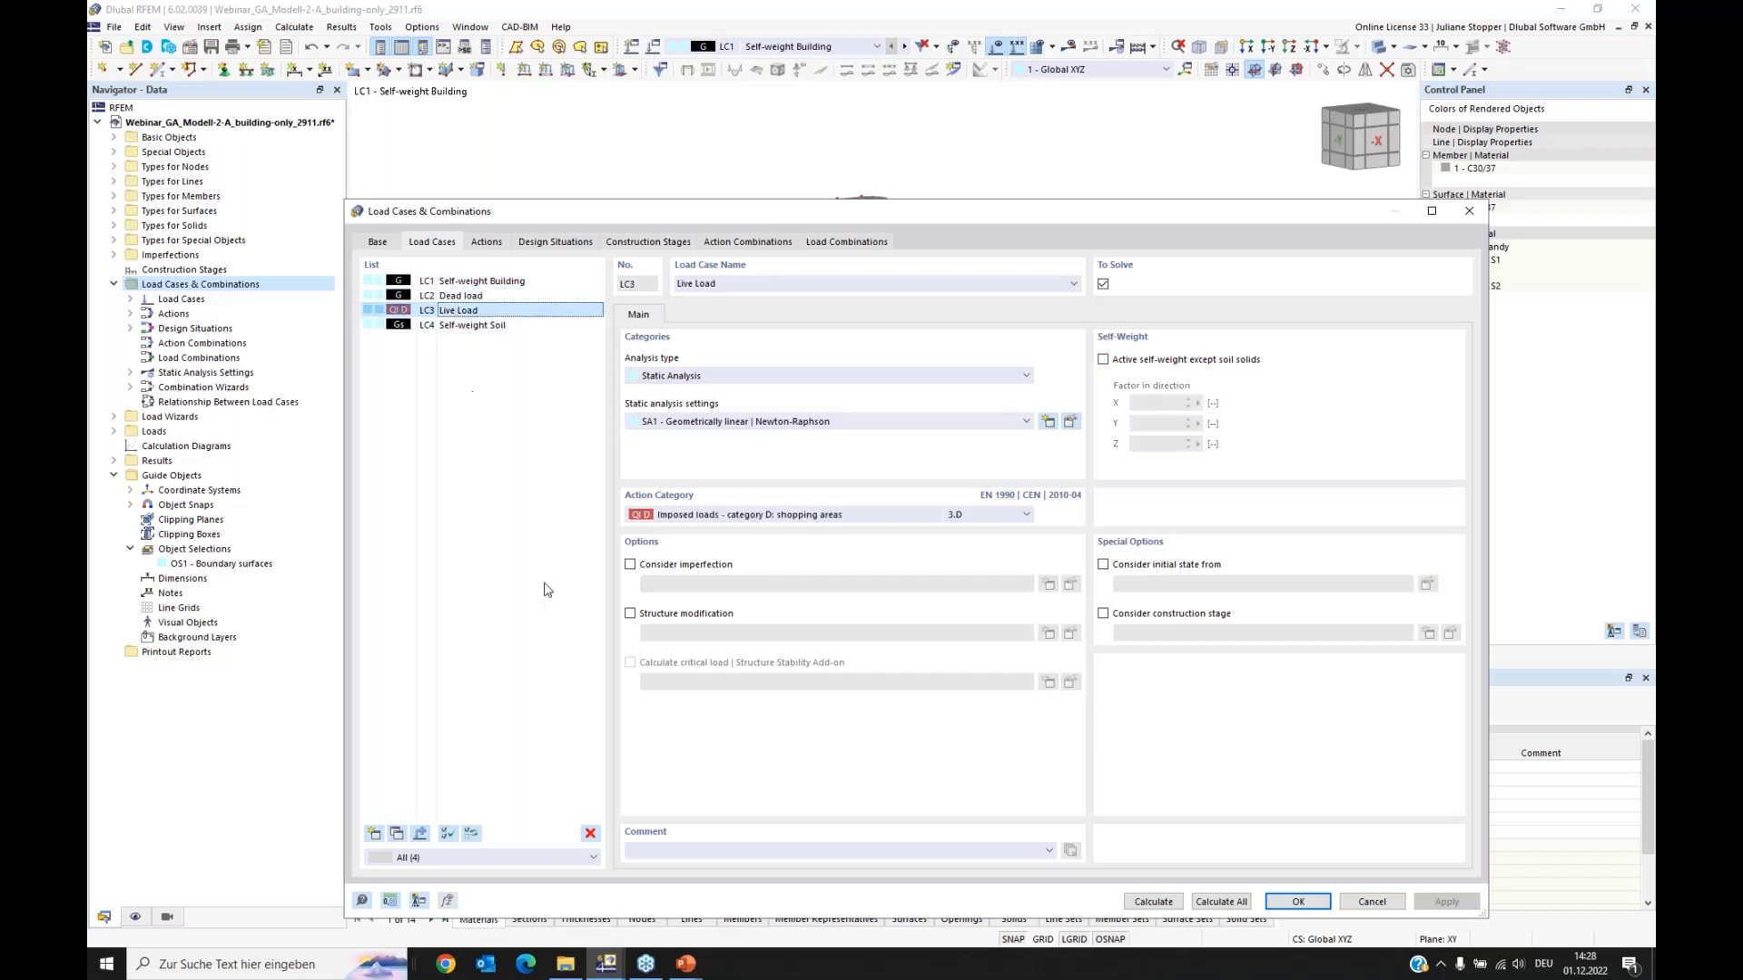
click(1296, 907)
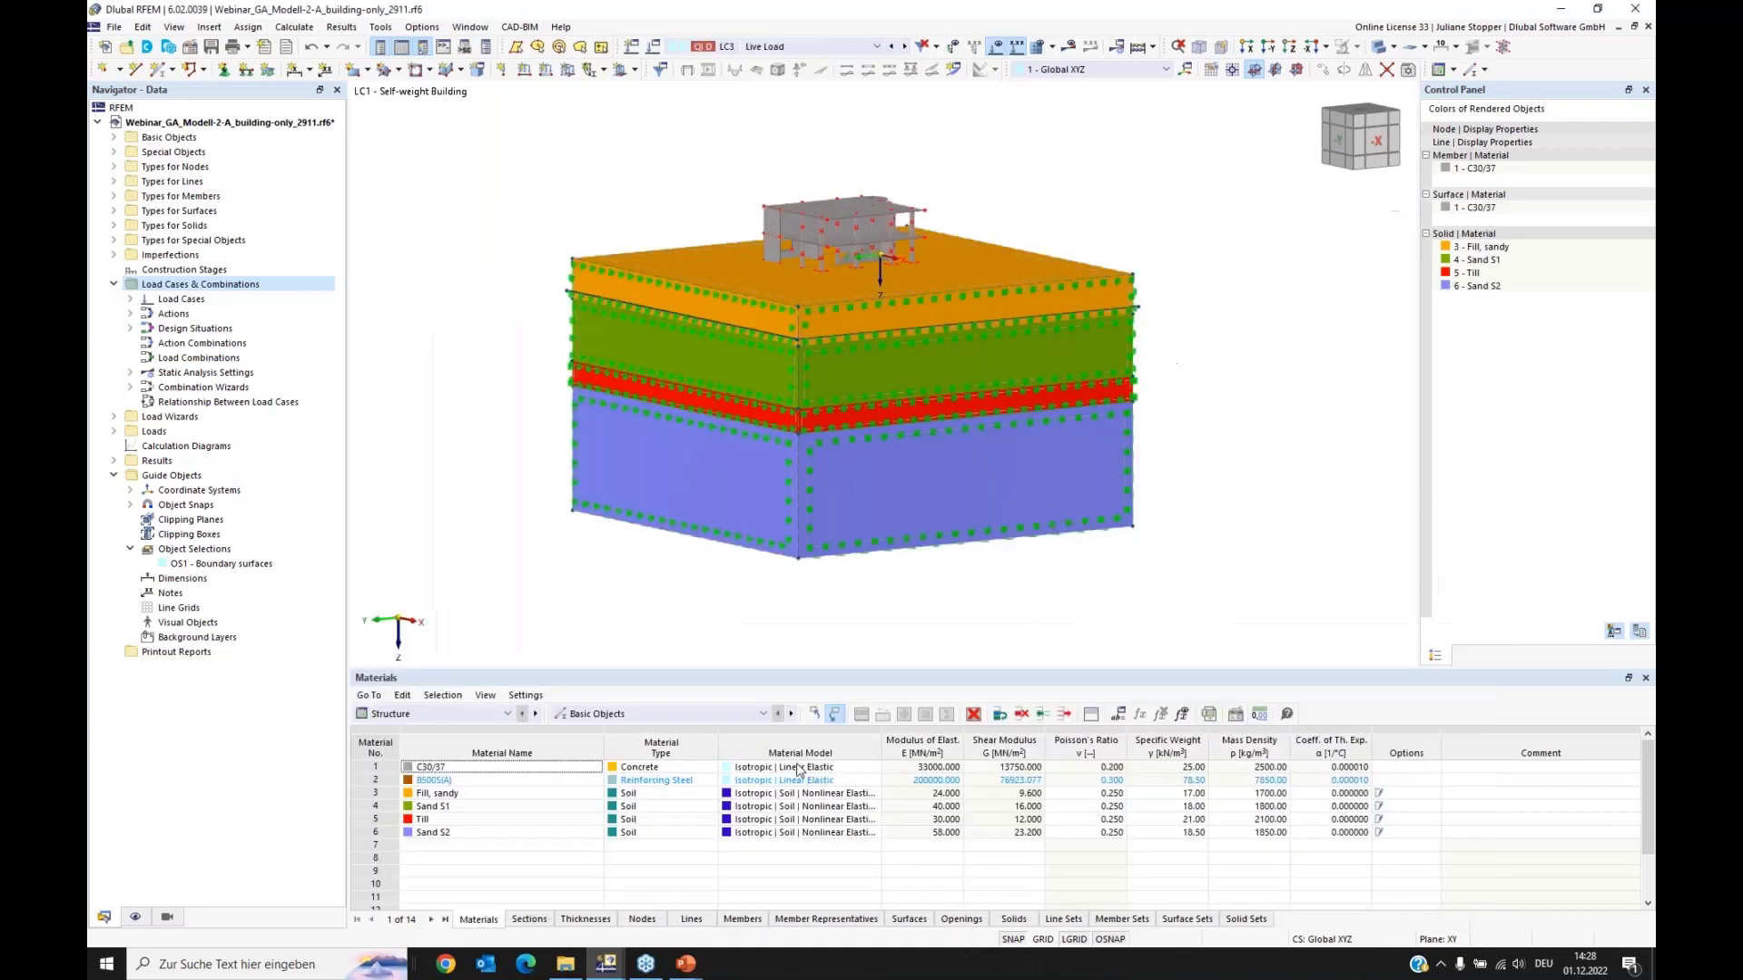
Step: Step through the building load cases, leave LC2 Dead load active and hide the load display in the model
click(892, 48)
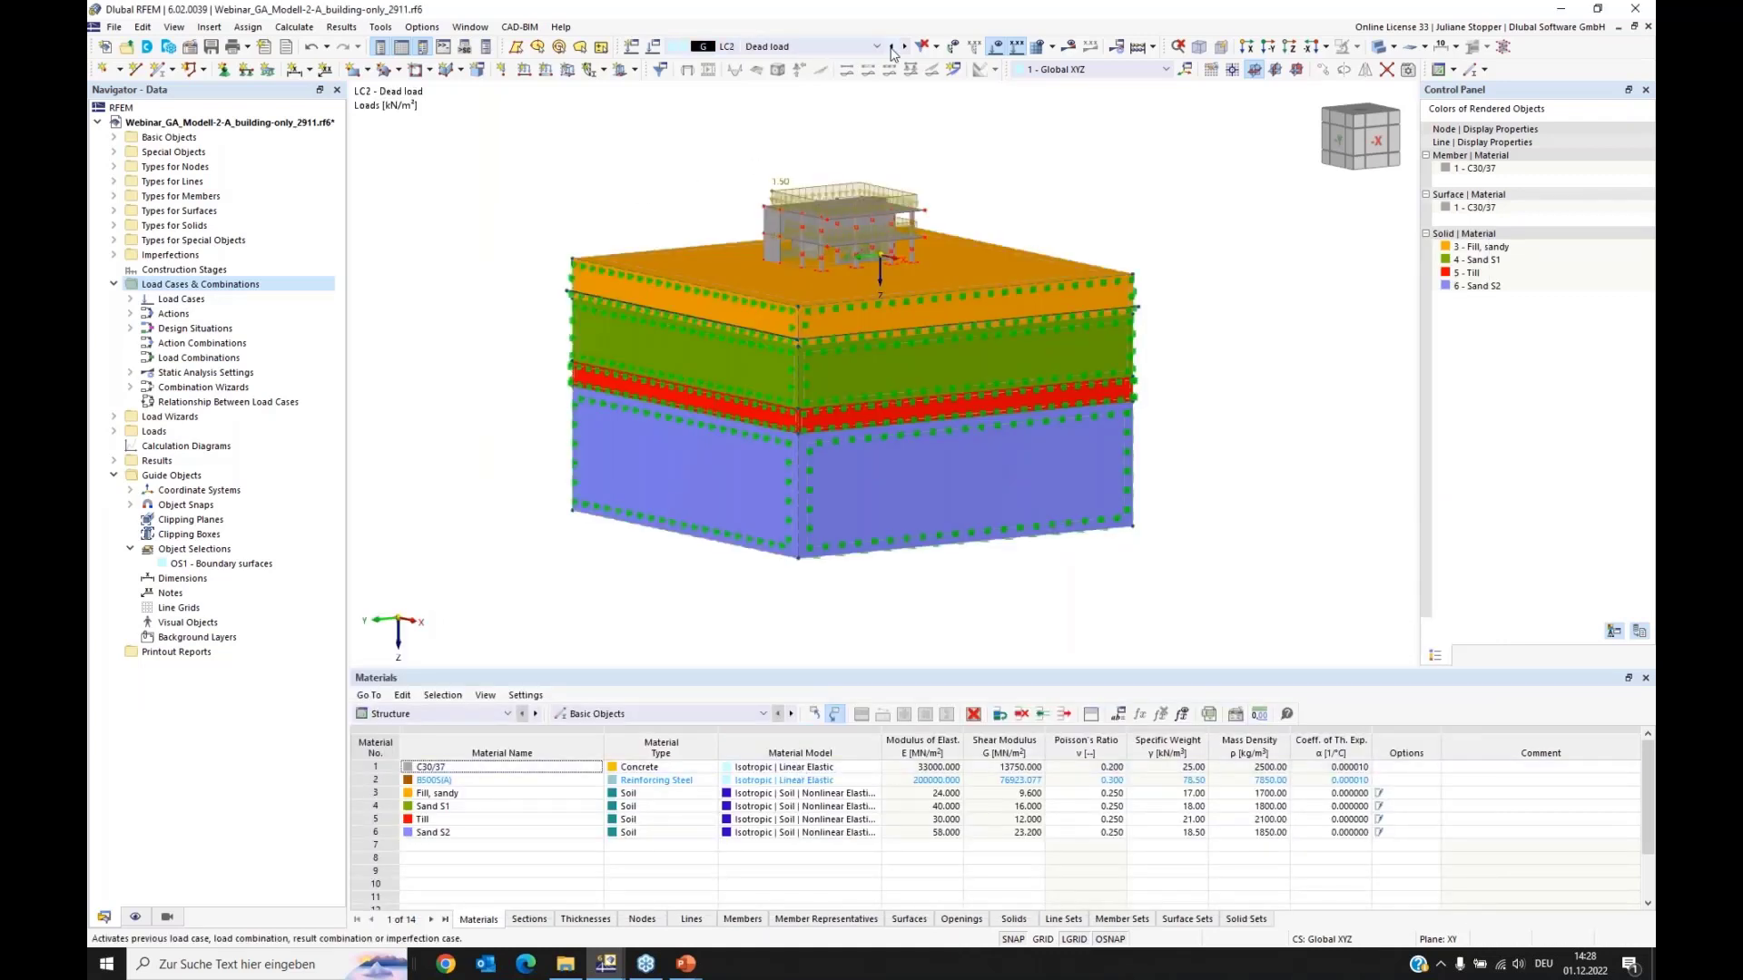
click(893, 48)
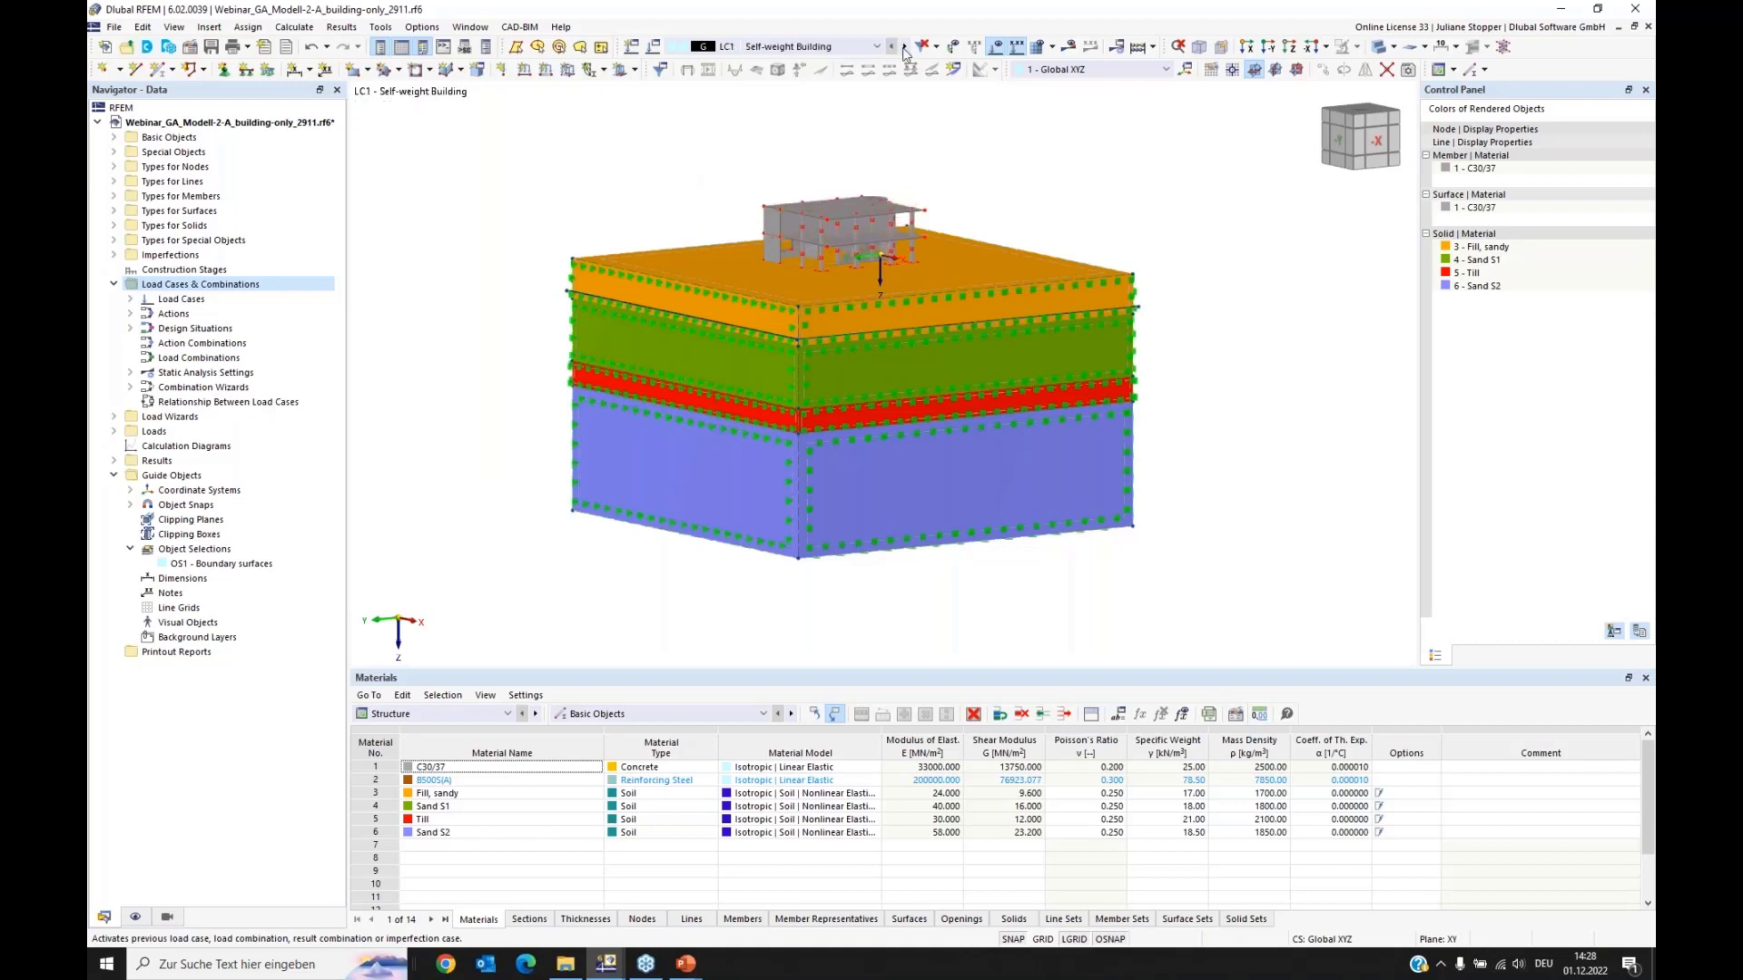
click(905, 47)
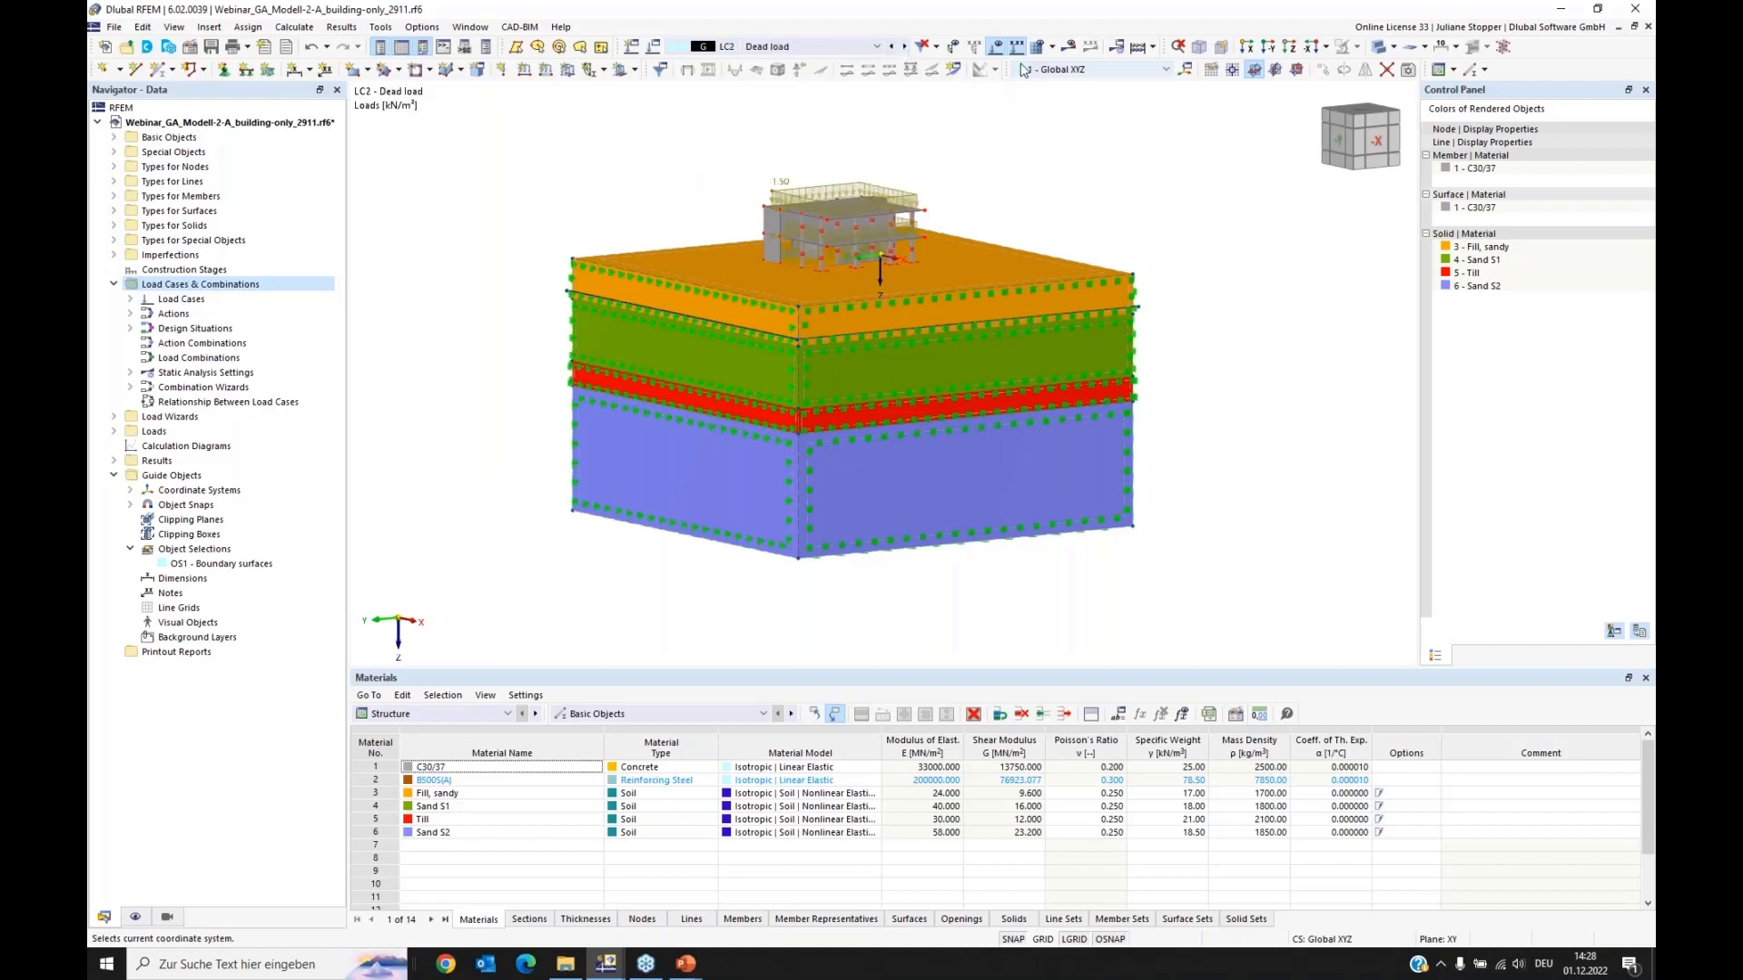
click(959, 70)
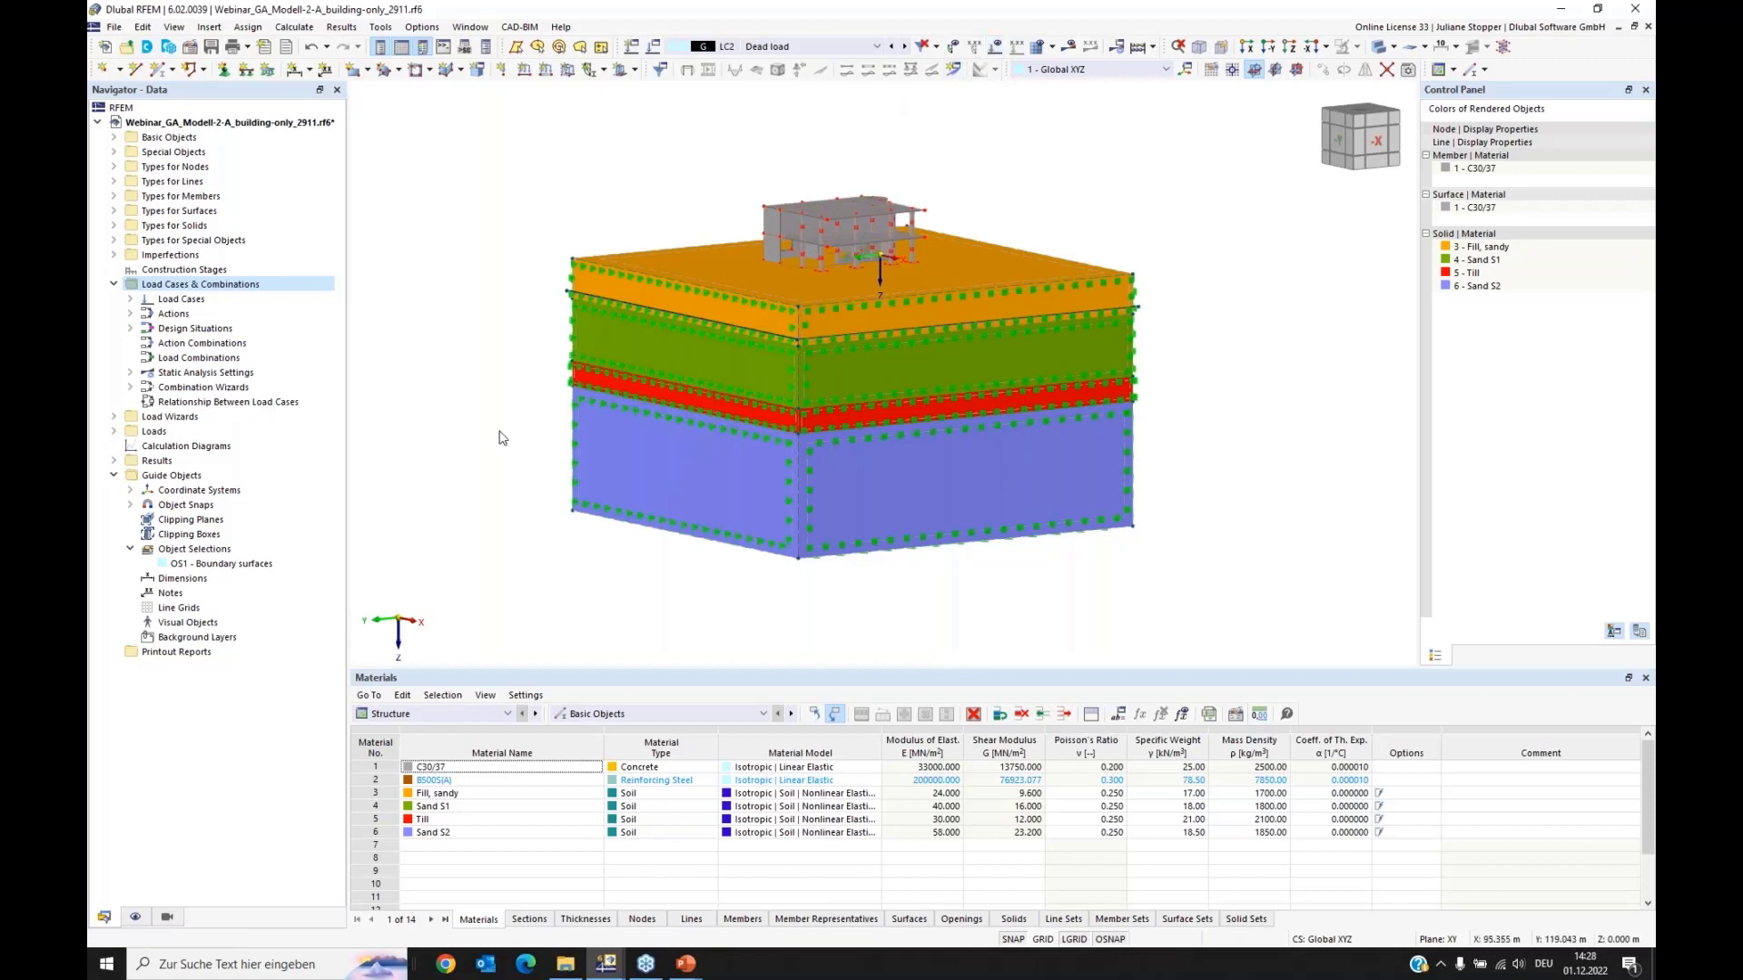
Step: Examine the mesh settings for the general target element length and for soil solids, leaving them without applying changes
scroll(494, 422, up, 2)
middle_drag(482, 410, 474, 414)
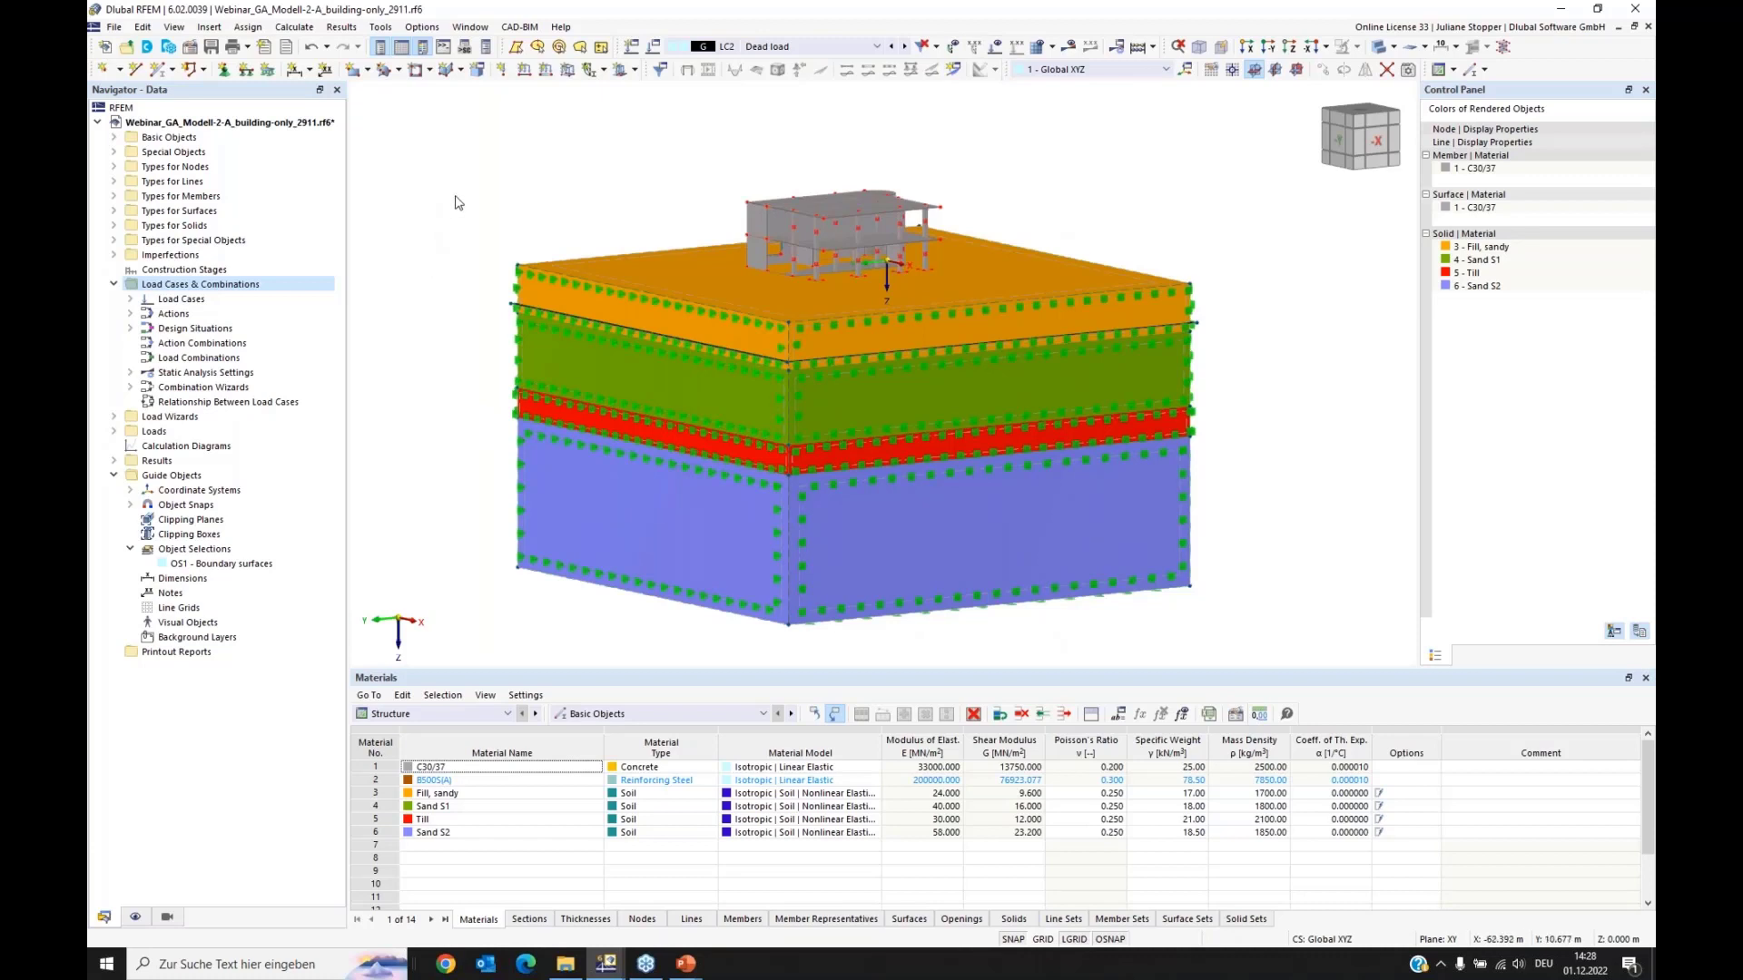
click(294, 26)
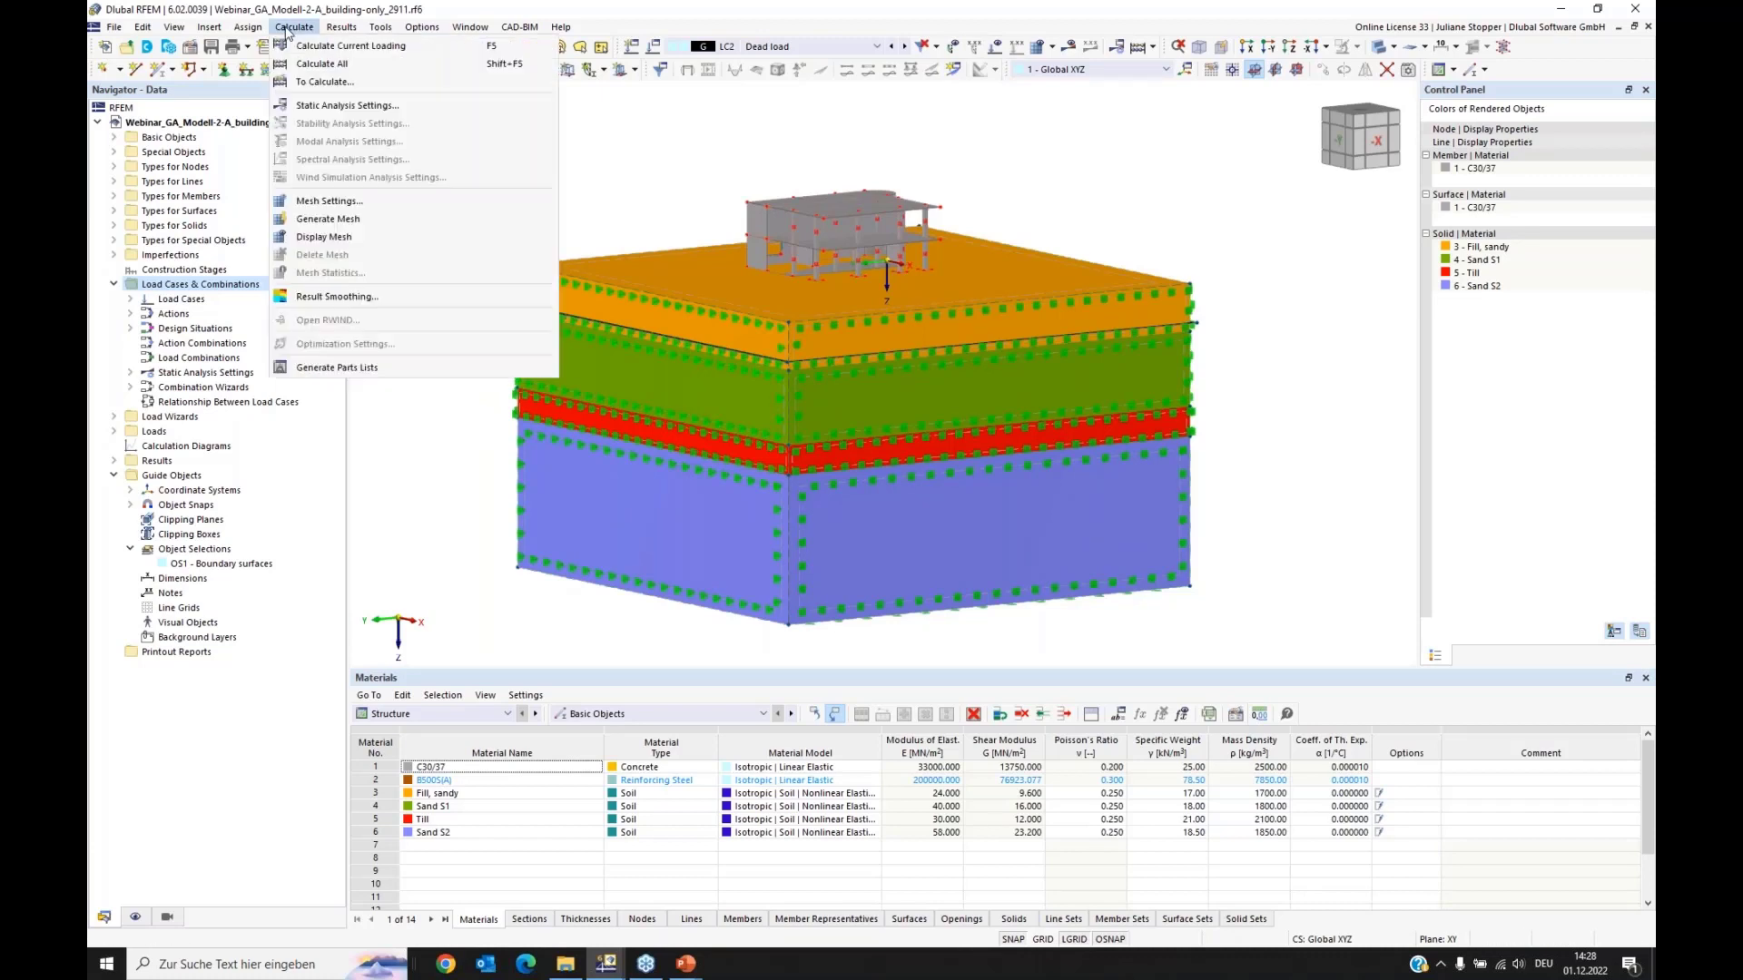
click(308, 204)
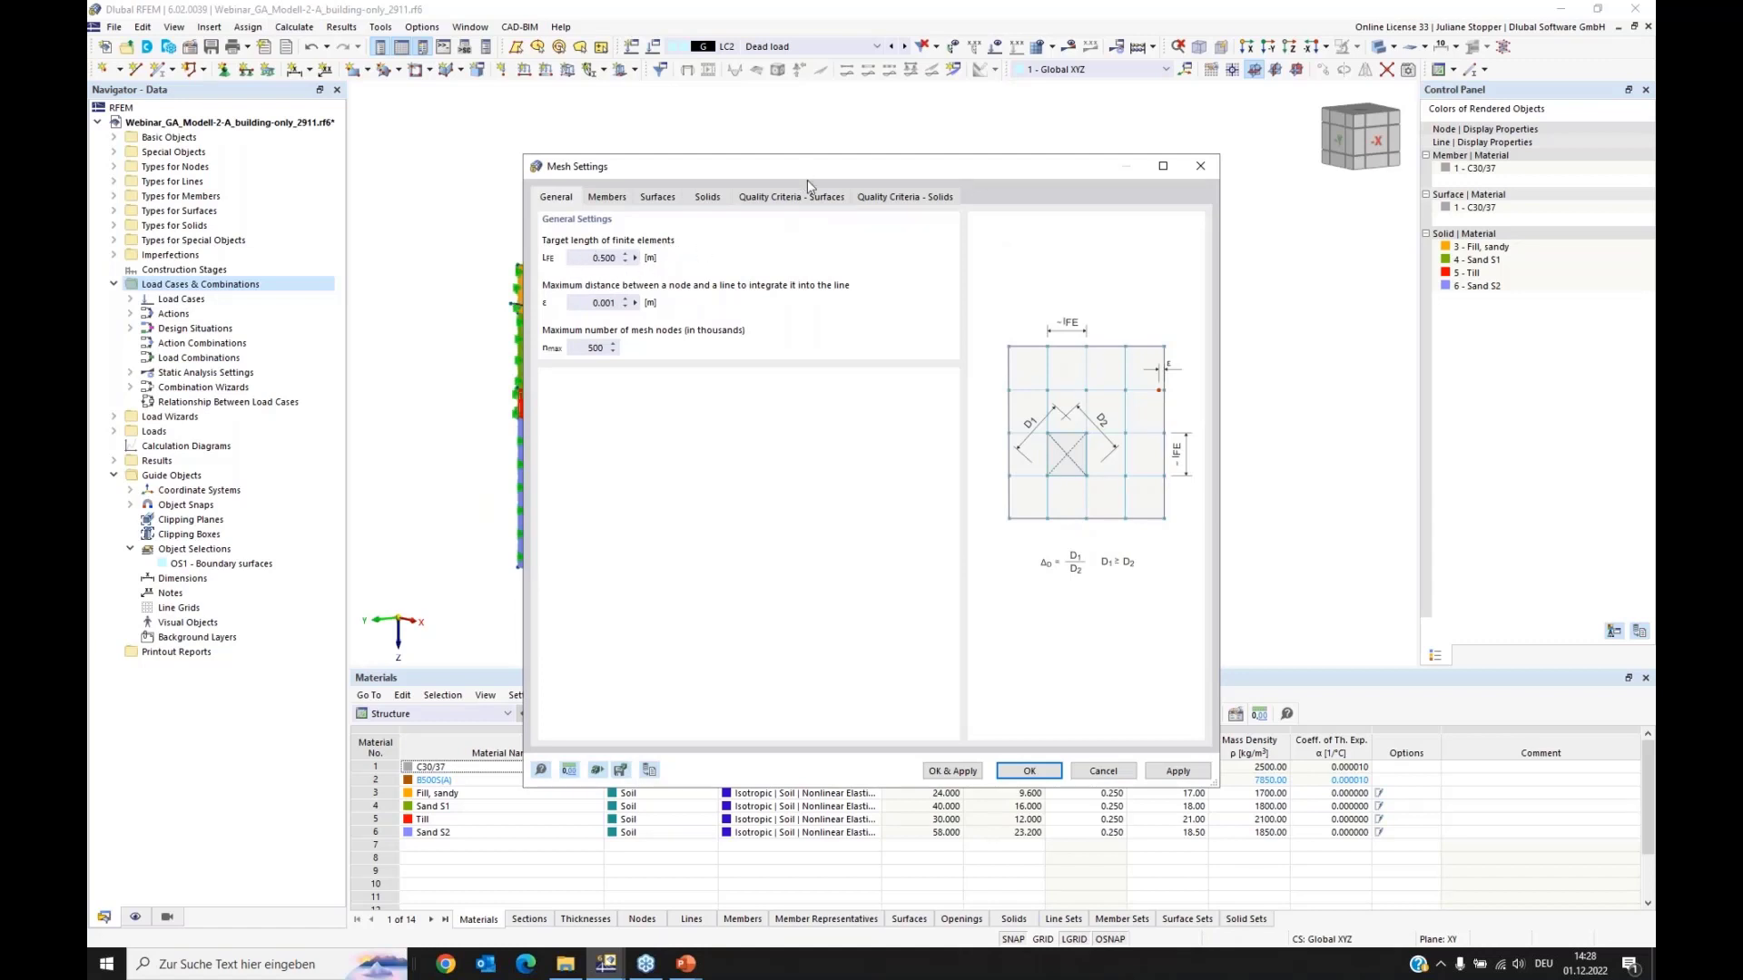
drag(808, 180, 751, 323)
click(666, 355)
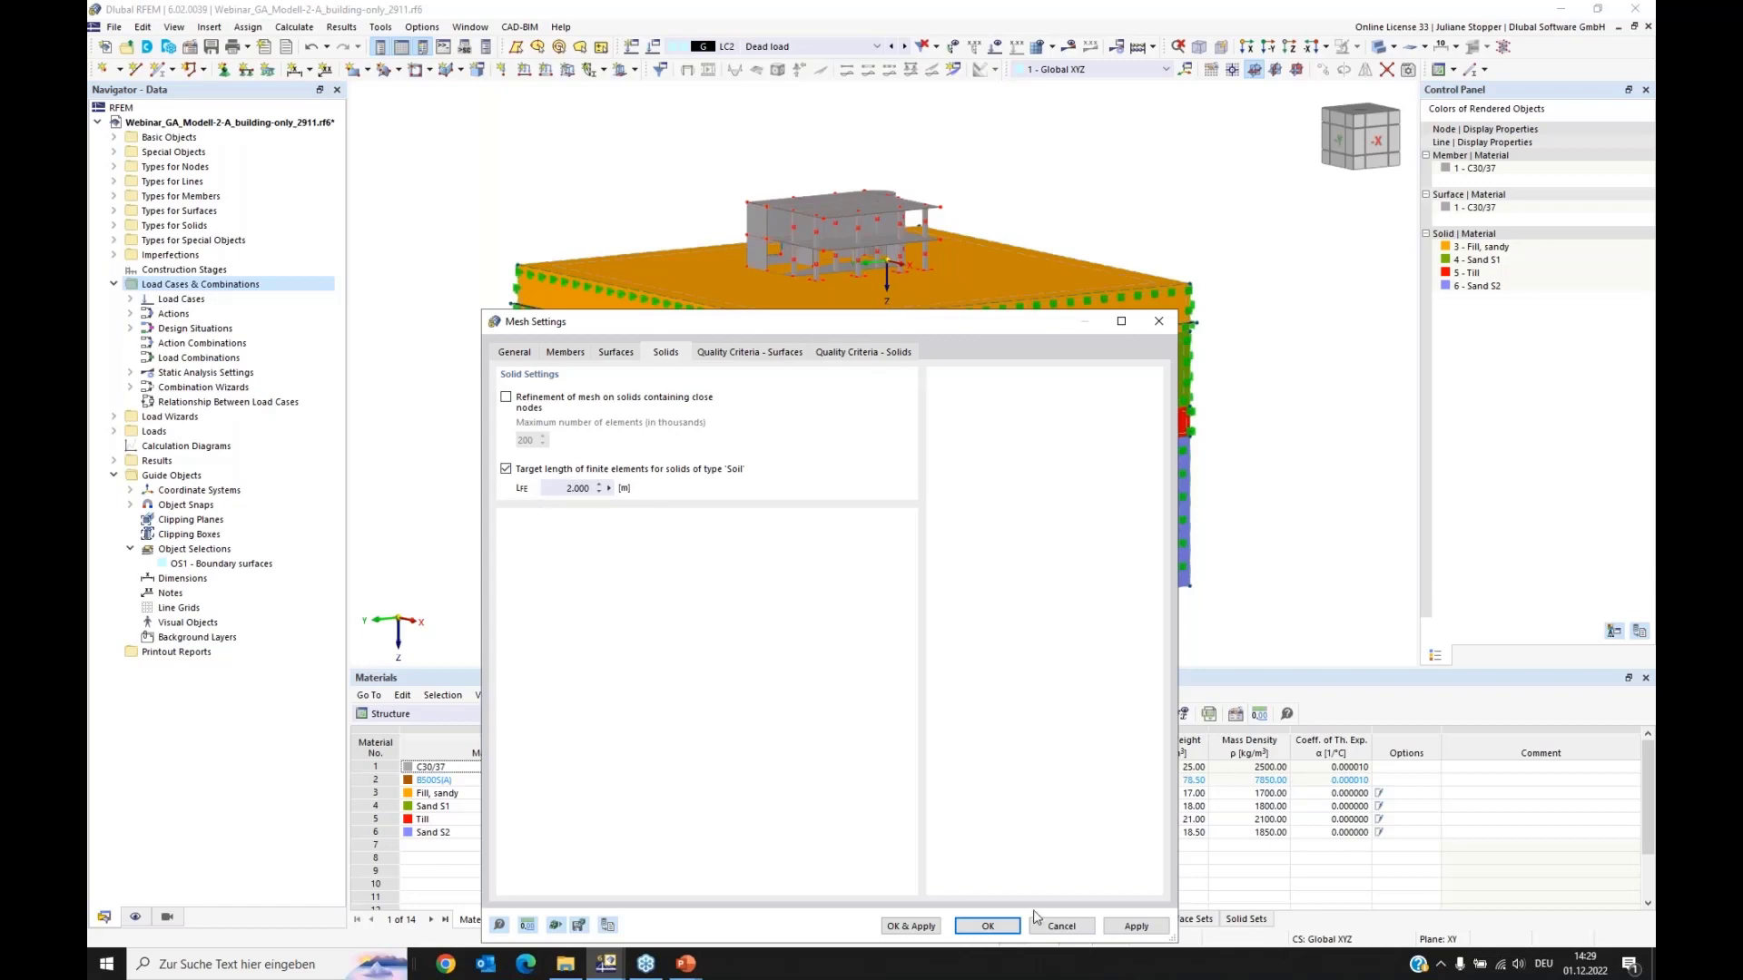
click(1061, 927)
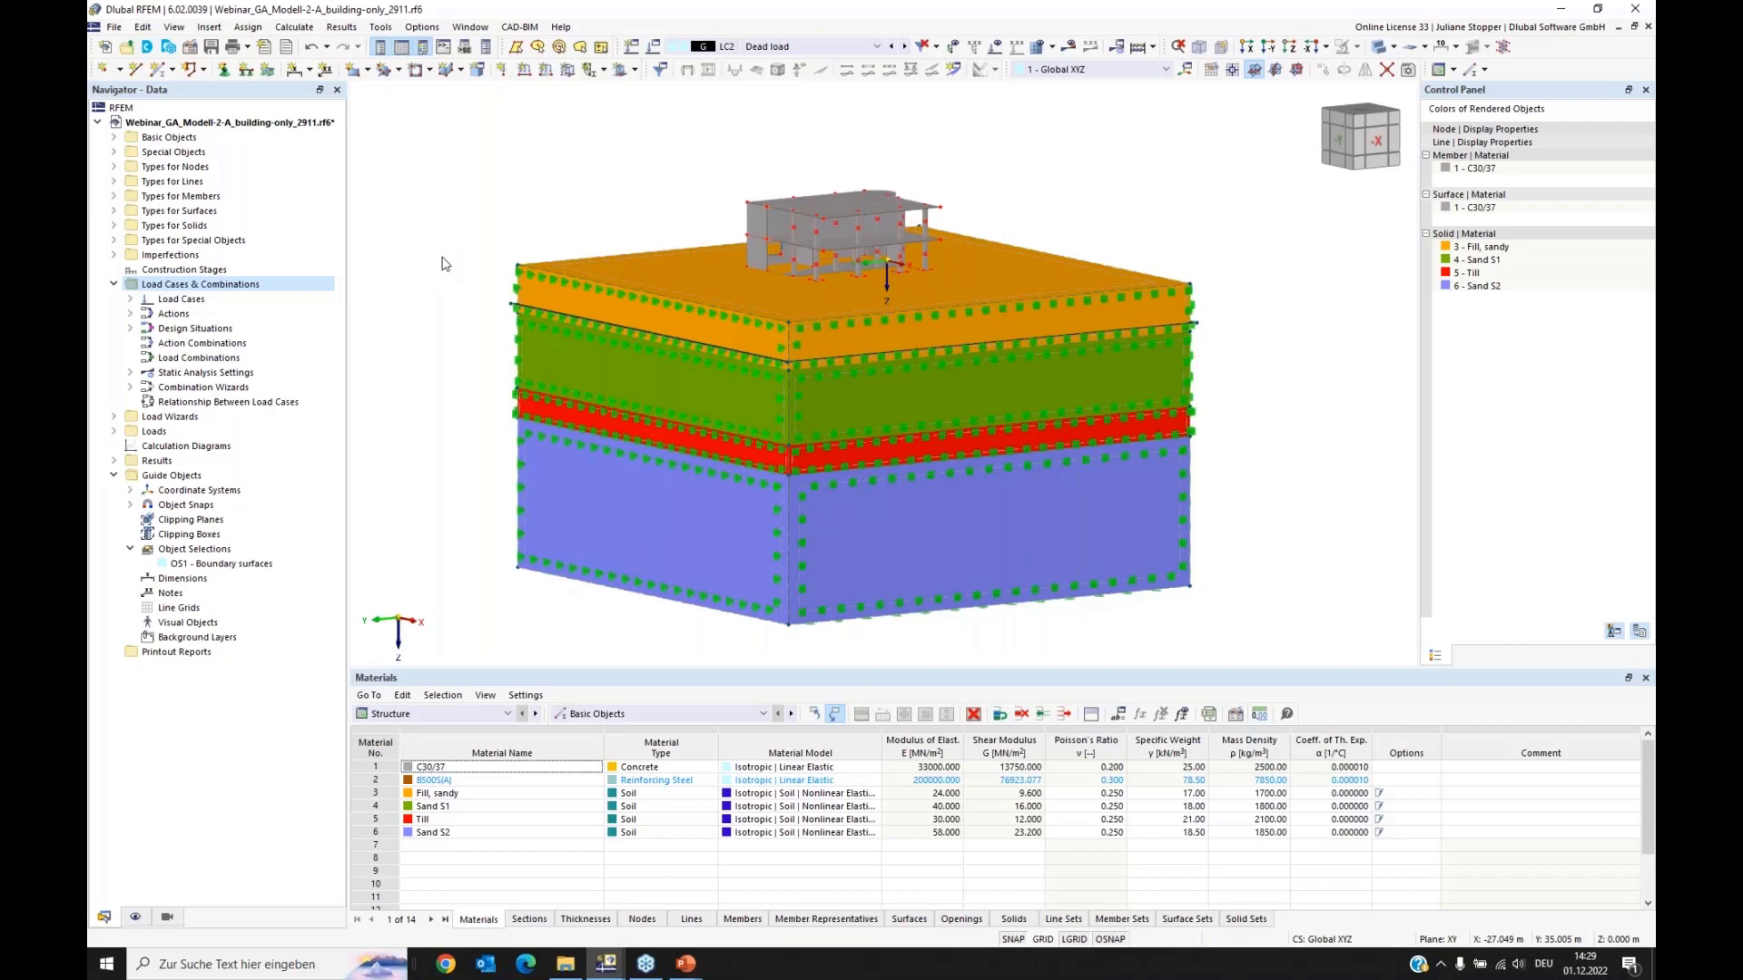
Step: Collapse the Load Cases & Combinations and Guide Objects groups and create construction stage CS1 with changes for surfaces and solids
click(114, 289)
click(114, 357)
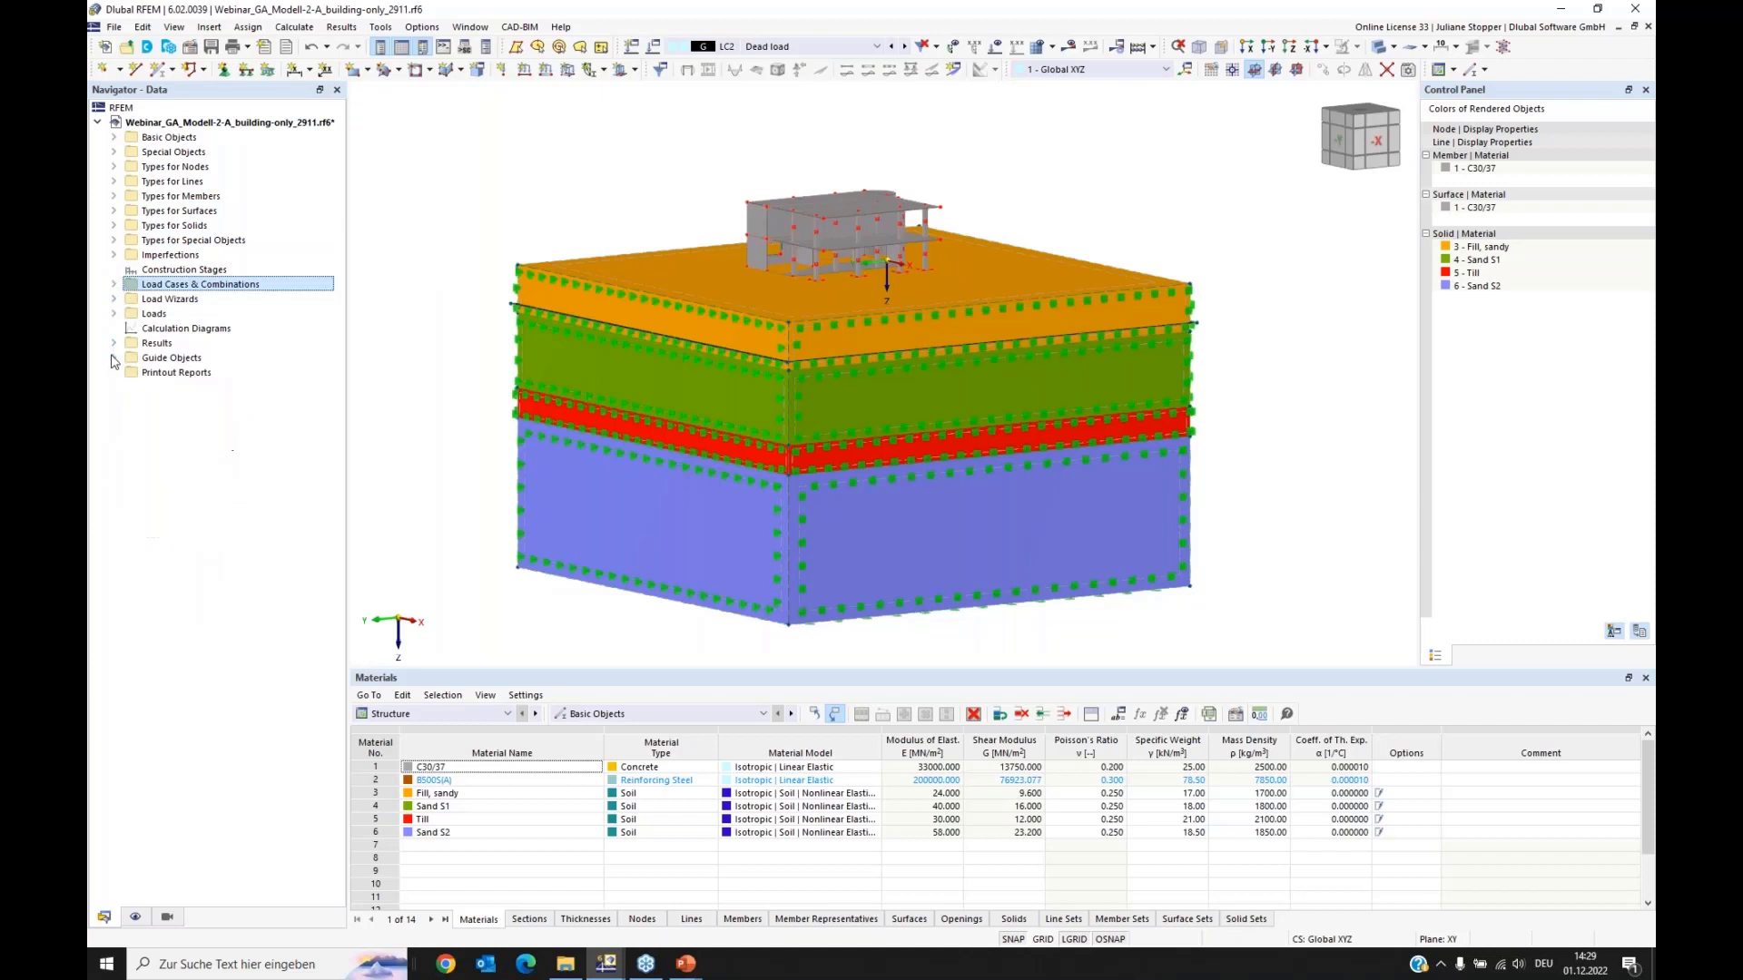
click(174, 272)
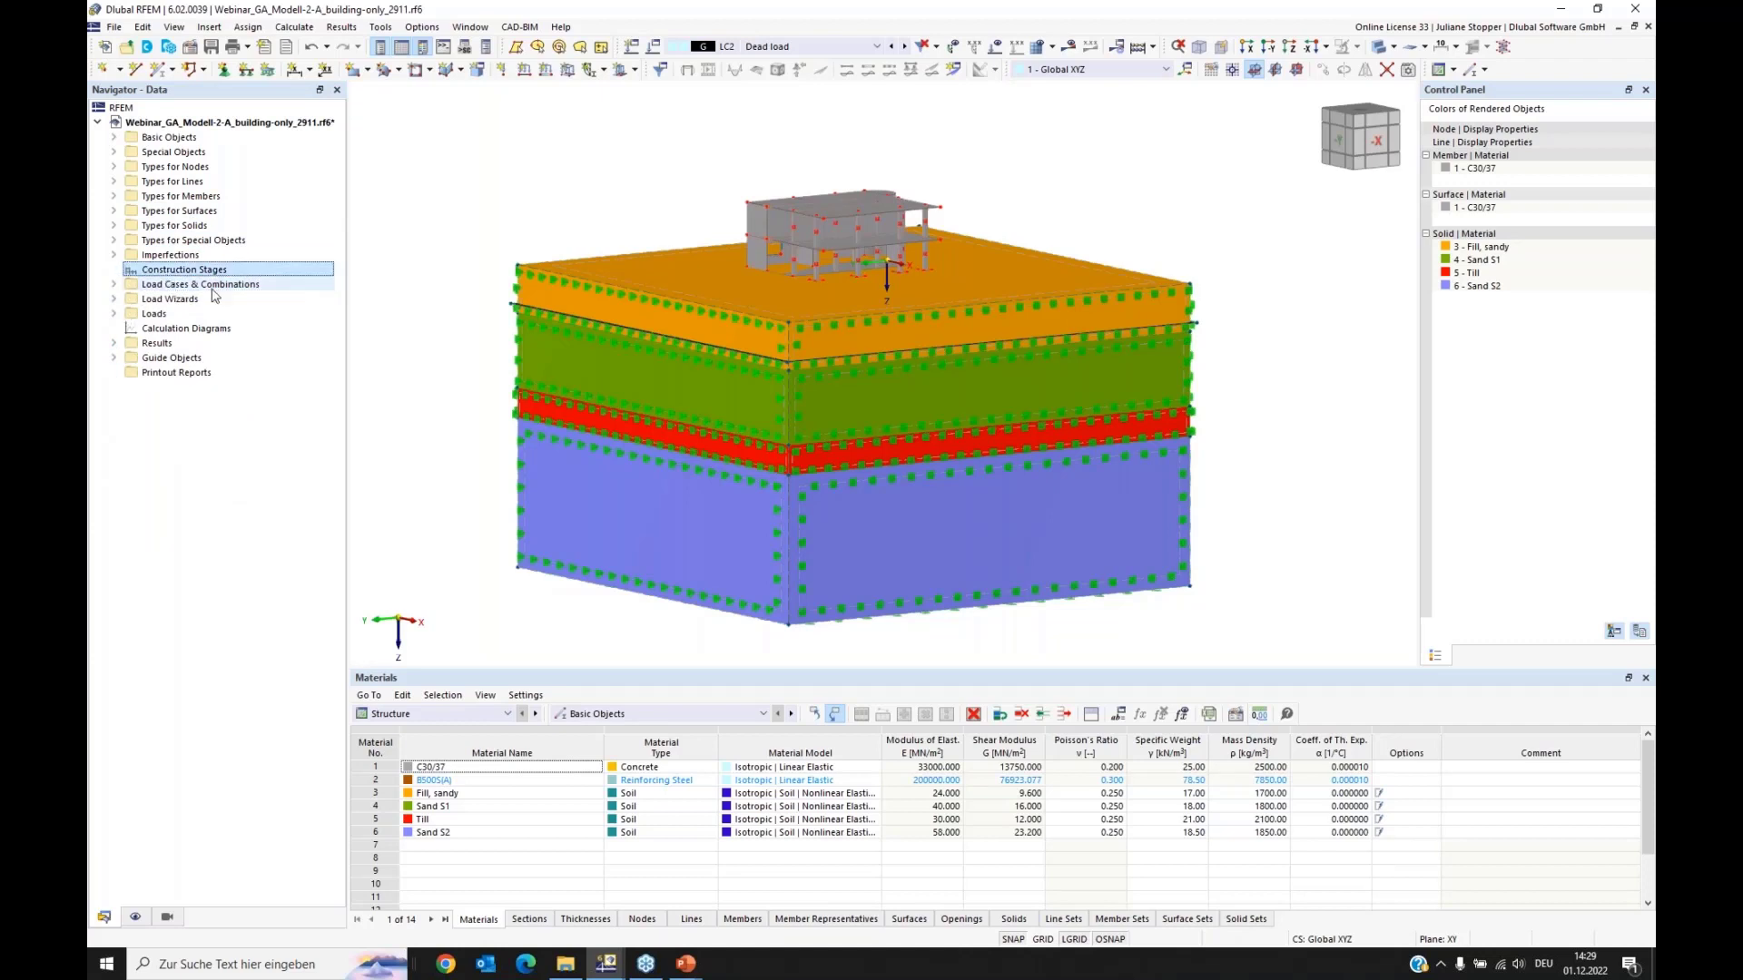
right_click(176, 274)
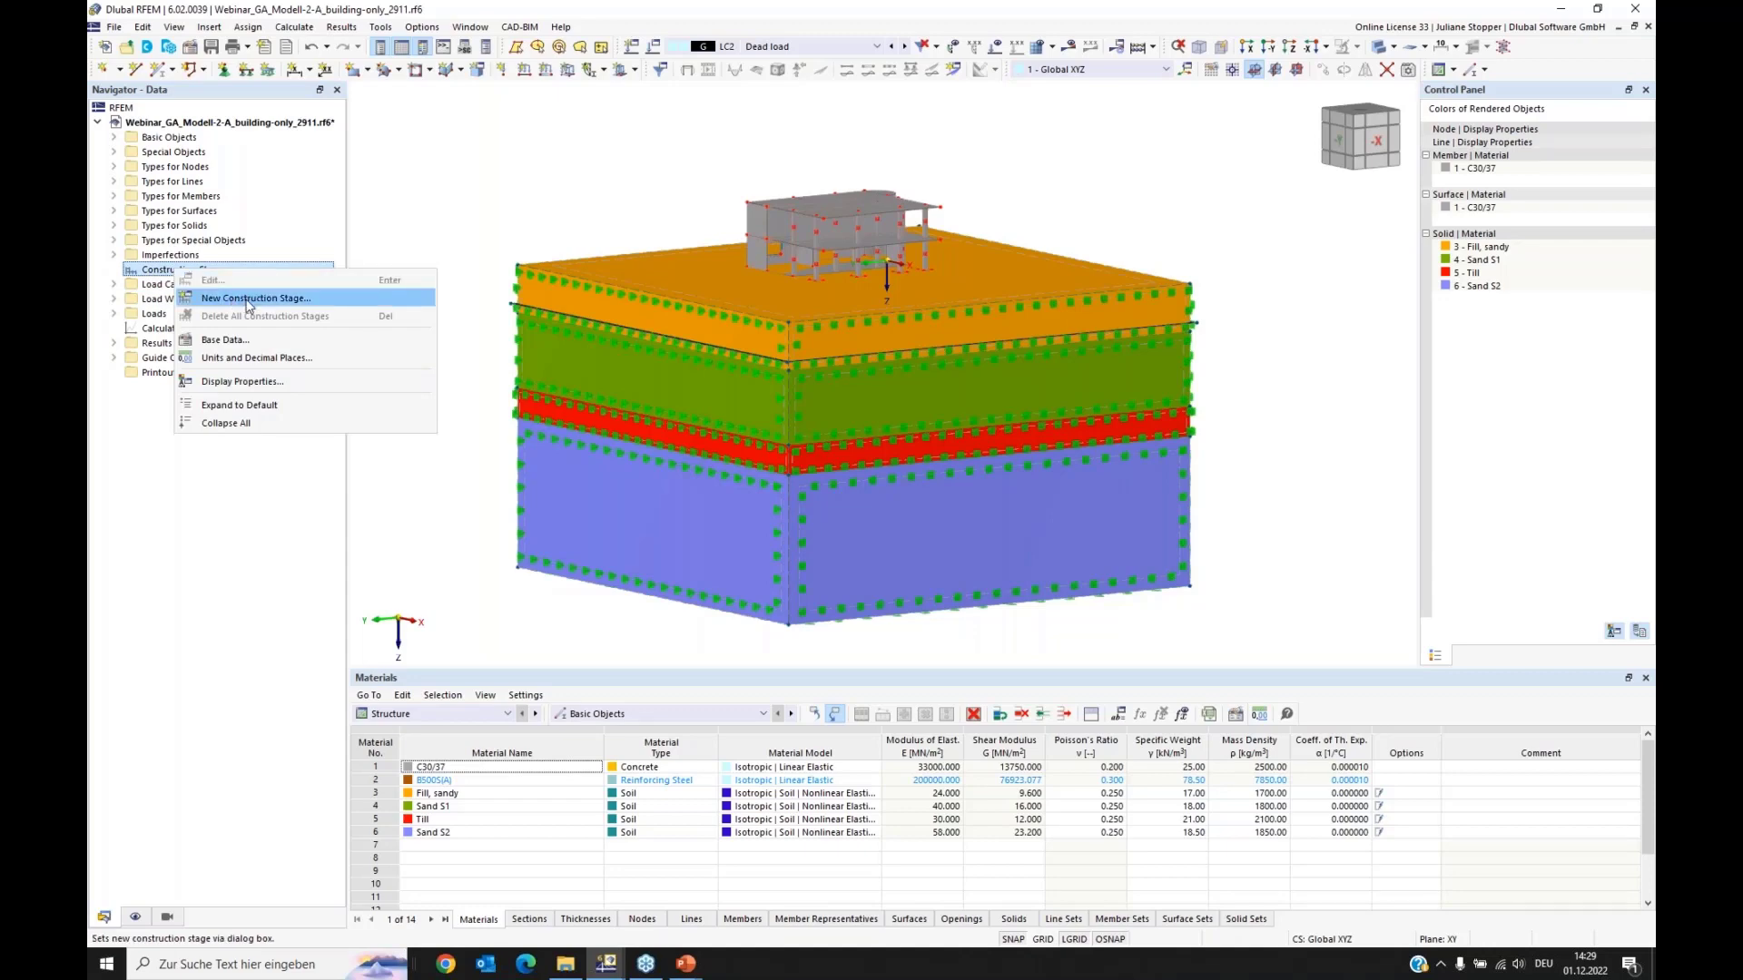
click(247, 302)
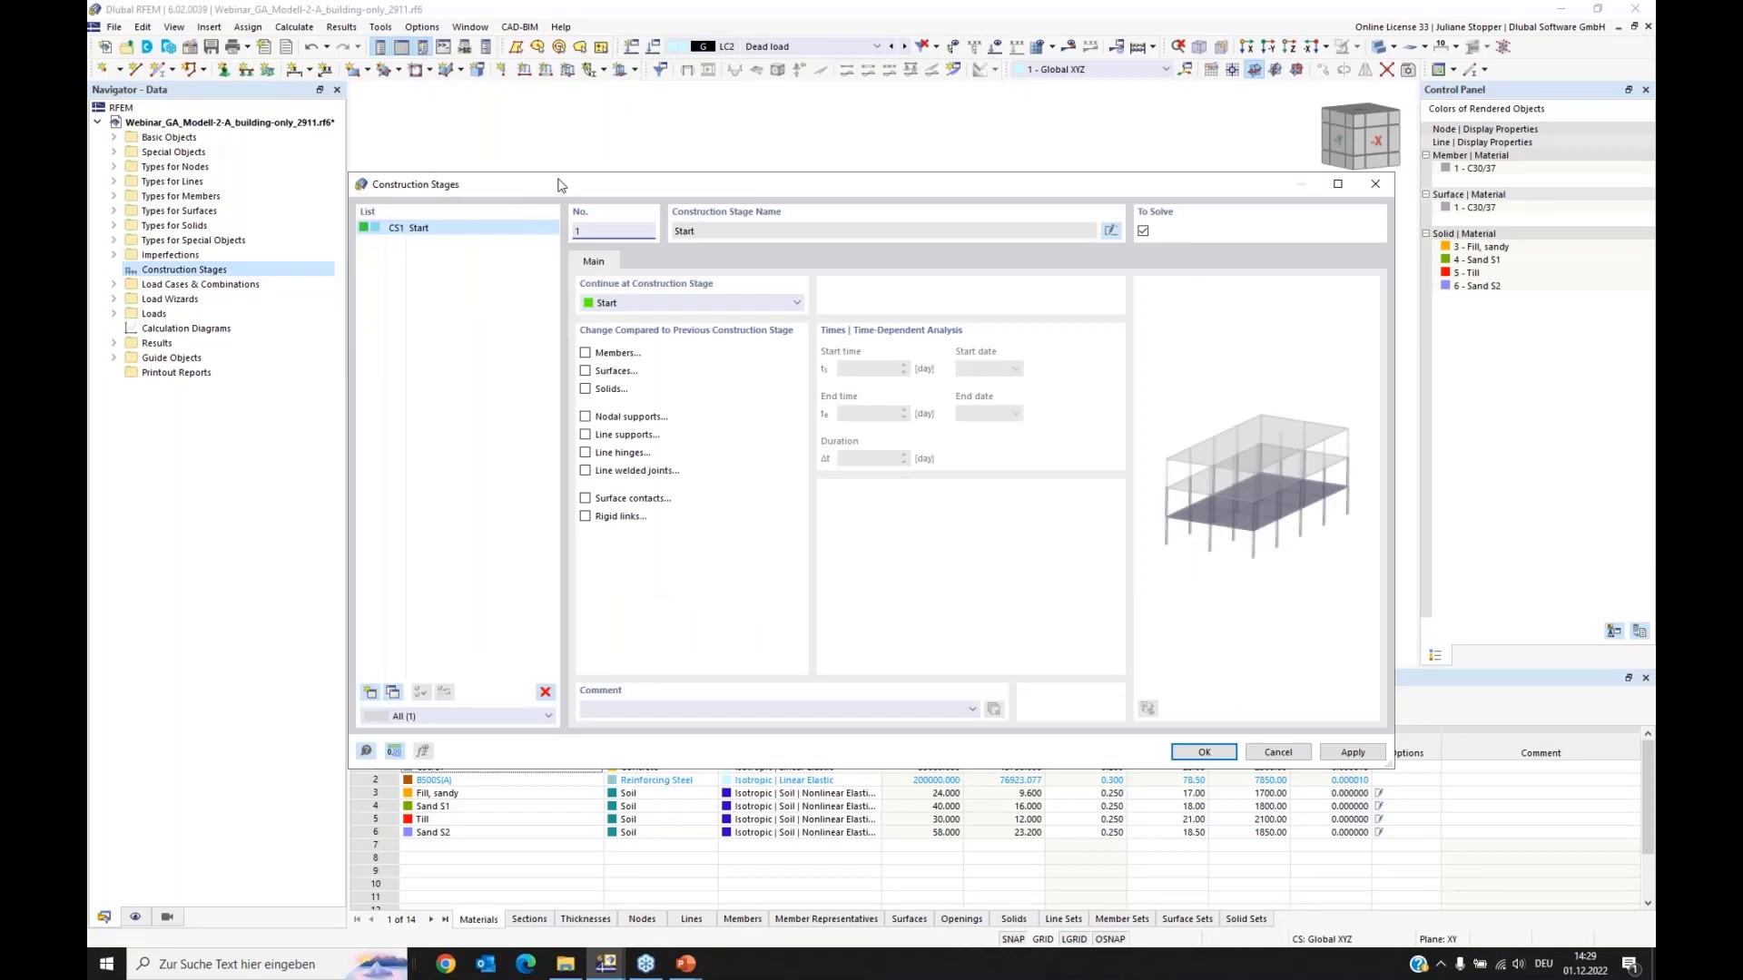
drag(557, 299, 571, 203)
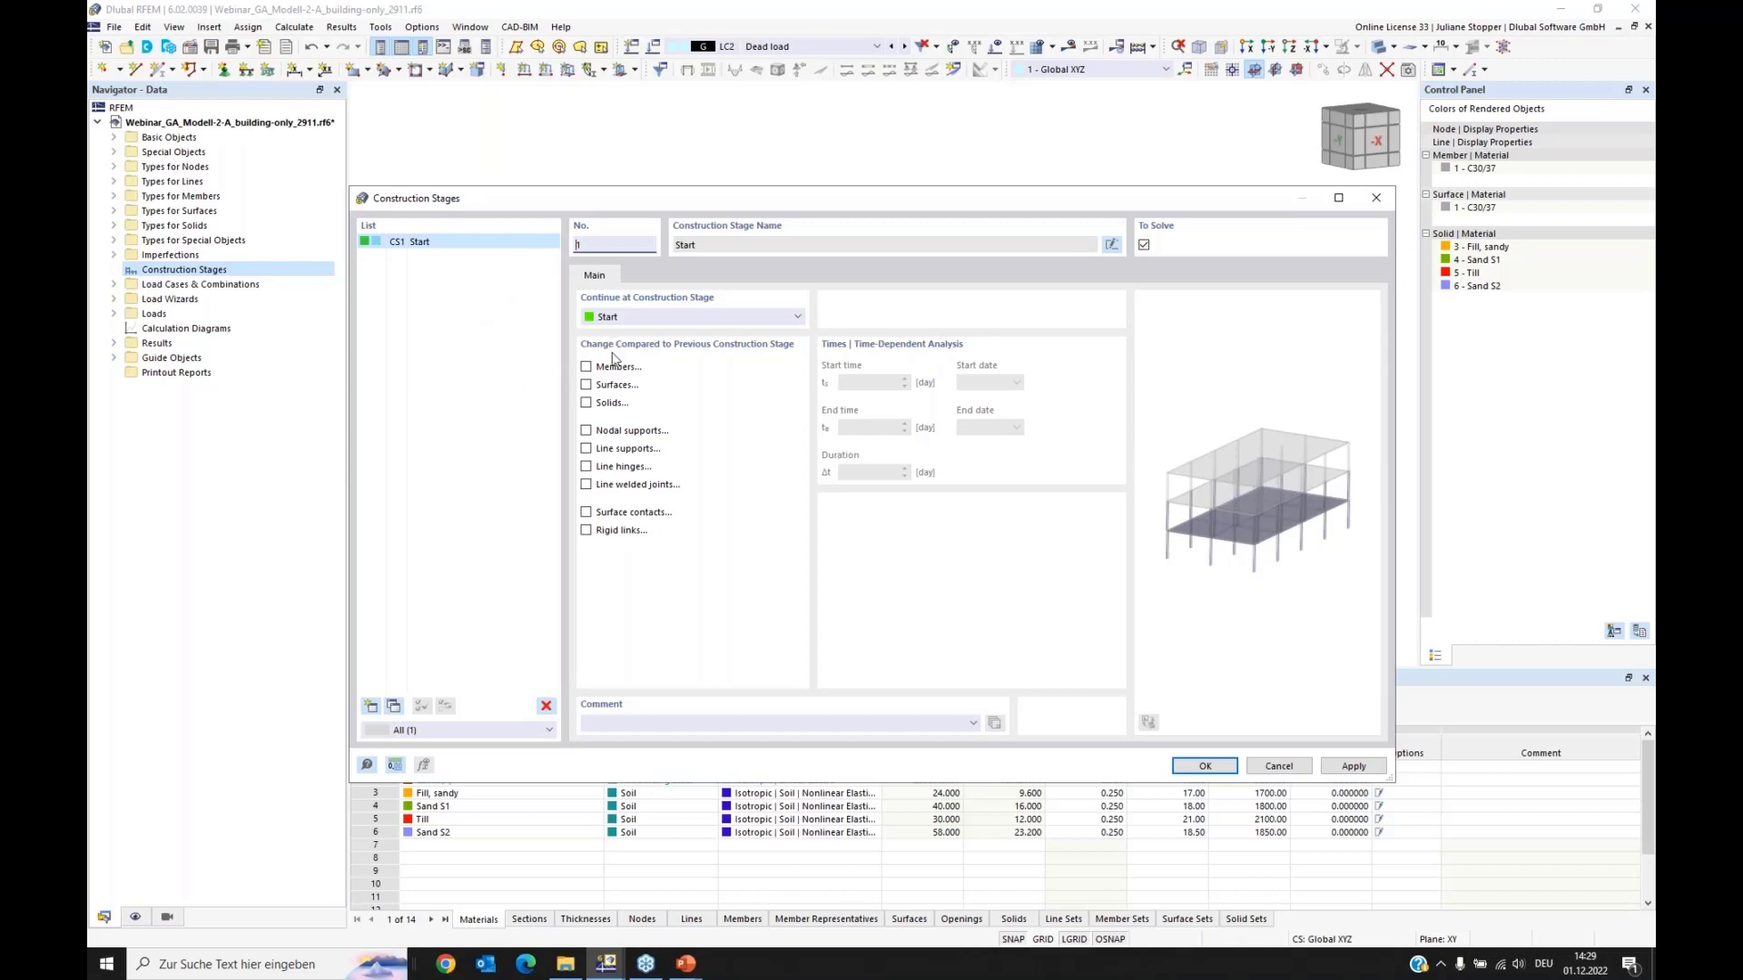
click(586, 403)
click(587, 385)
drag(762, 202, 797, 270)
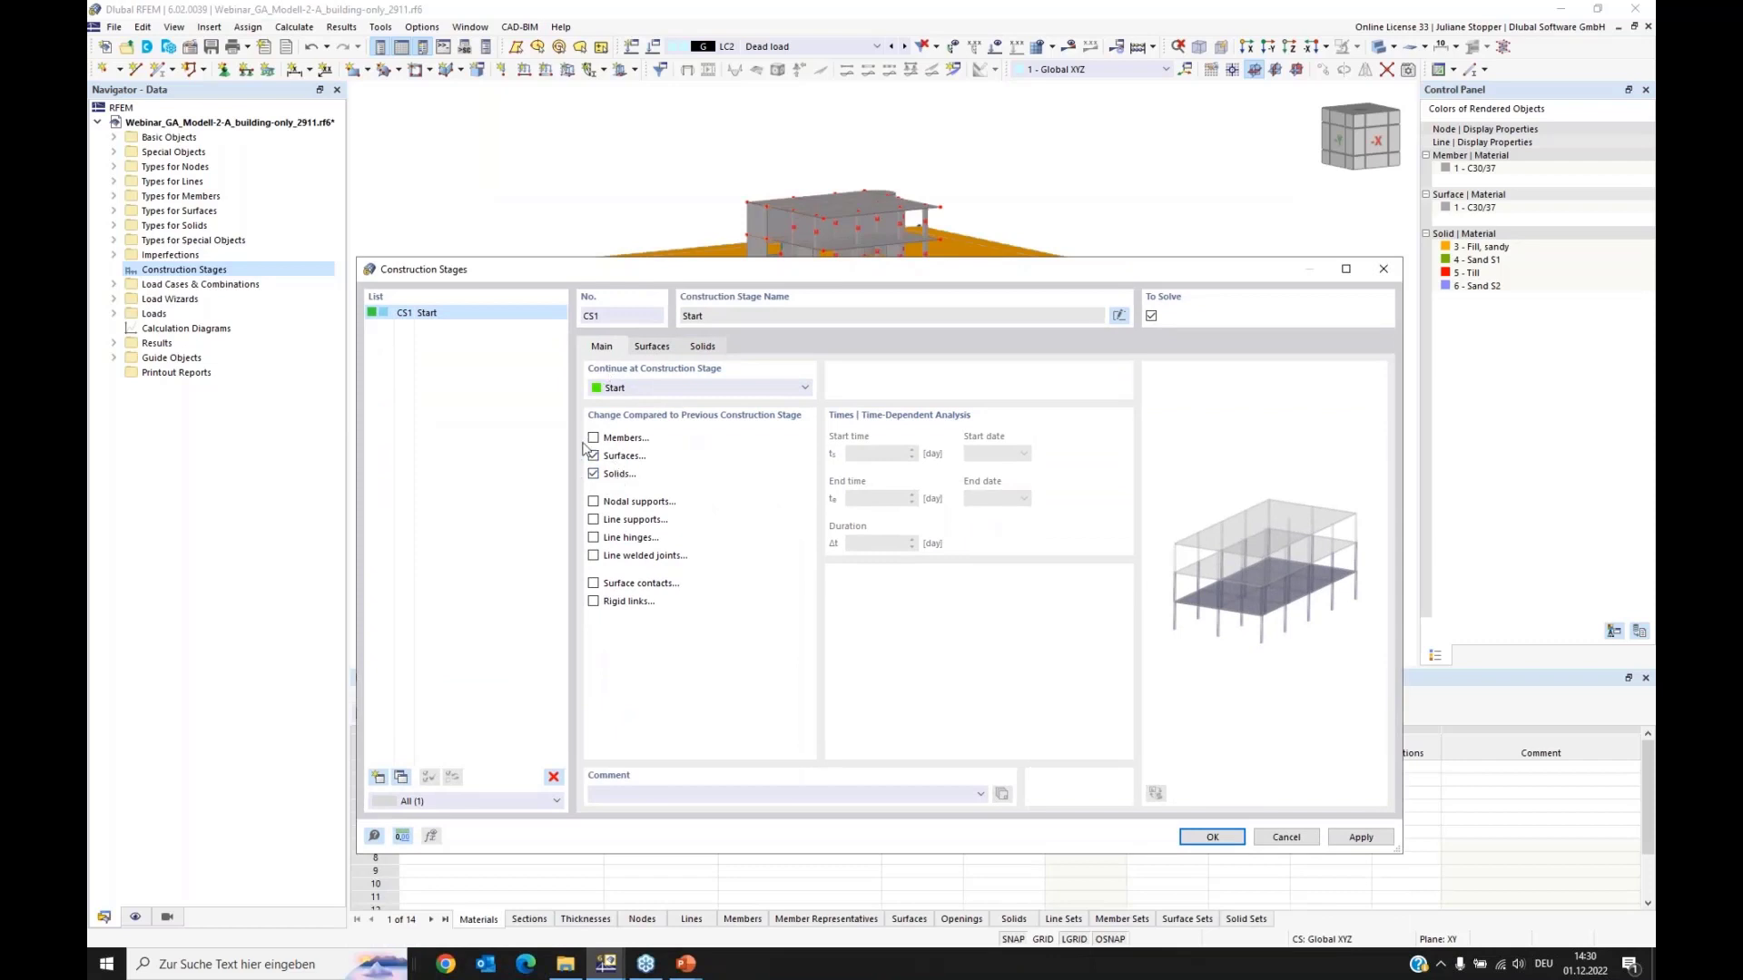
Step: Add all solids to construction stage CS1
click(703, 348)
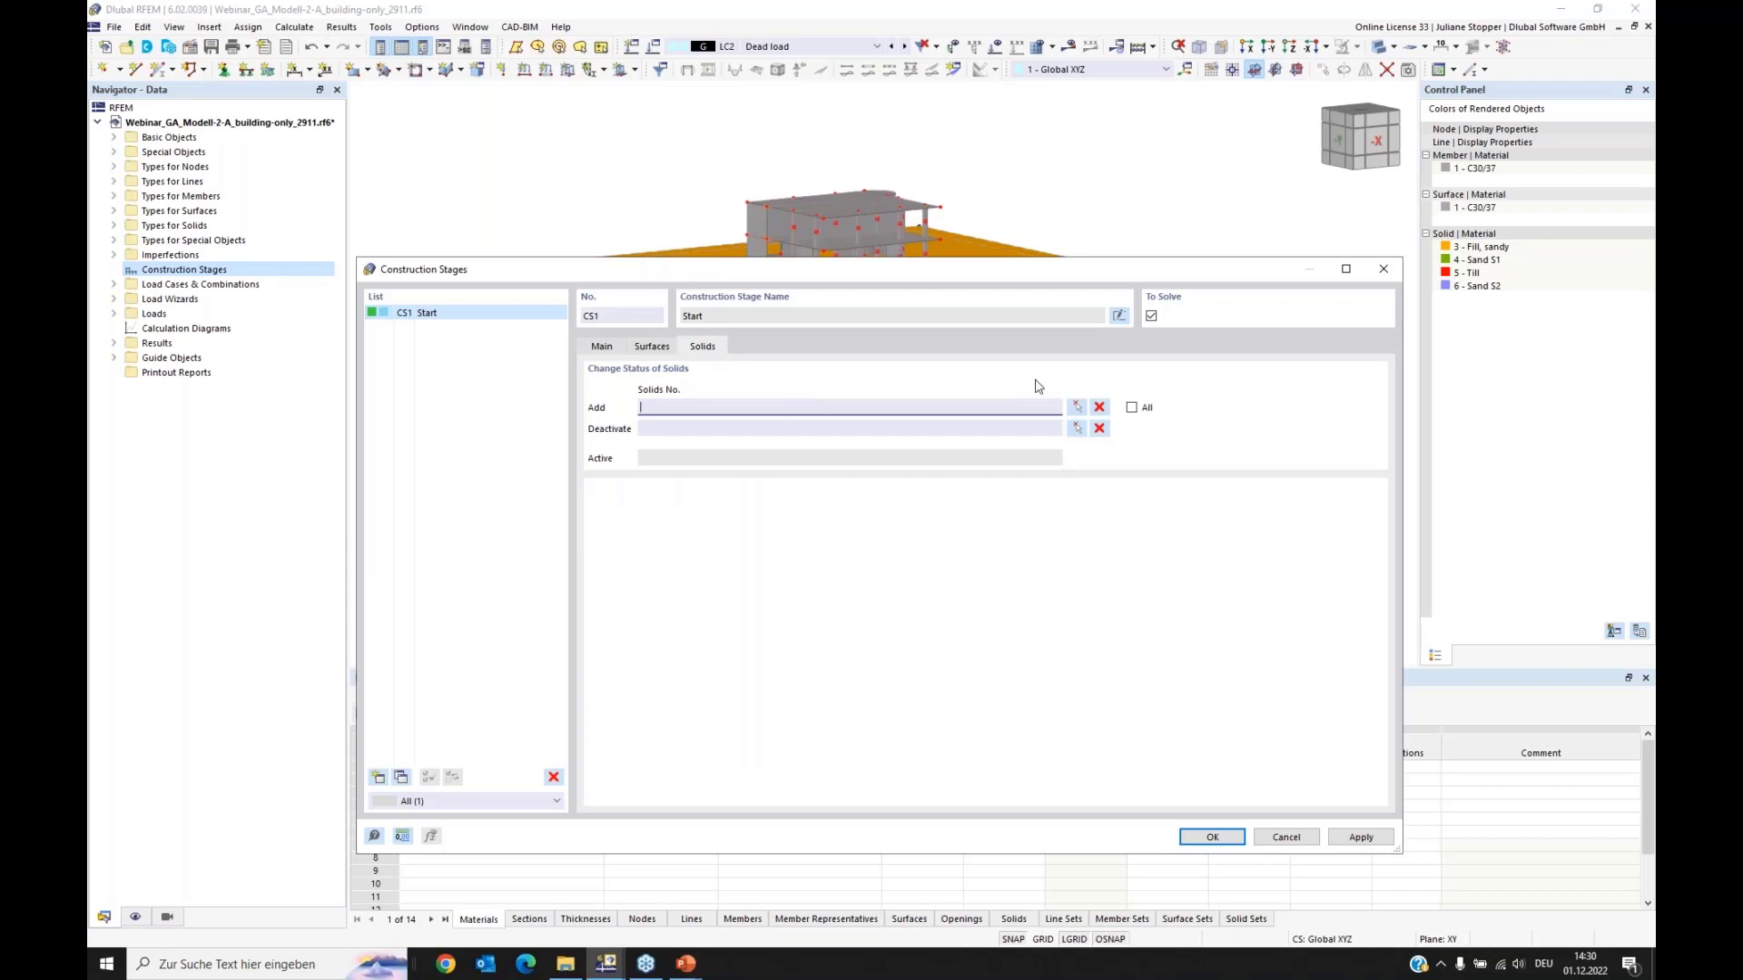
click(1132, 407)
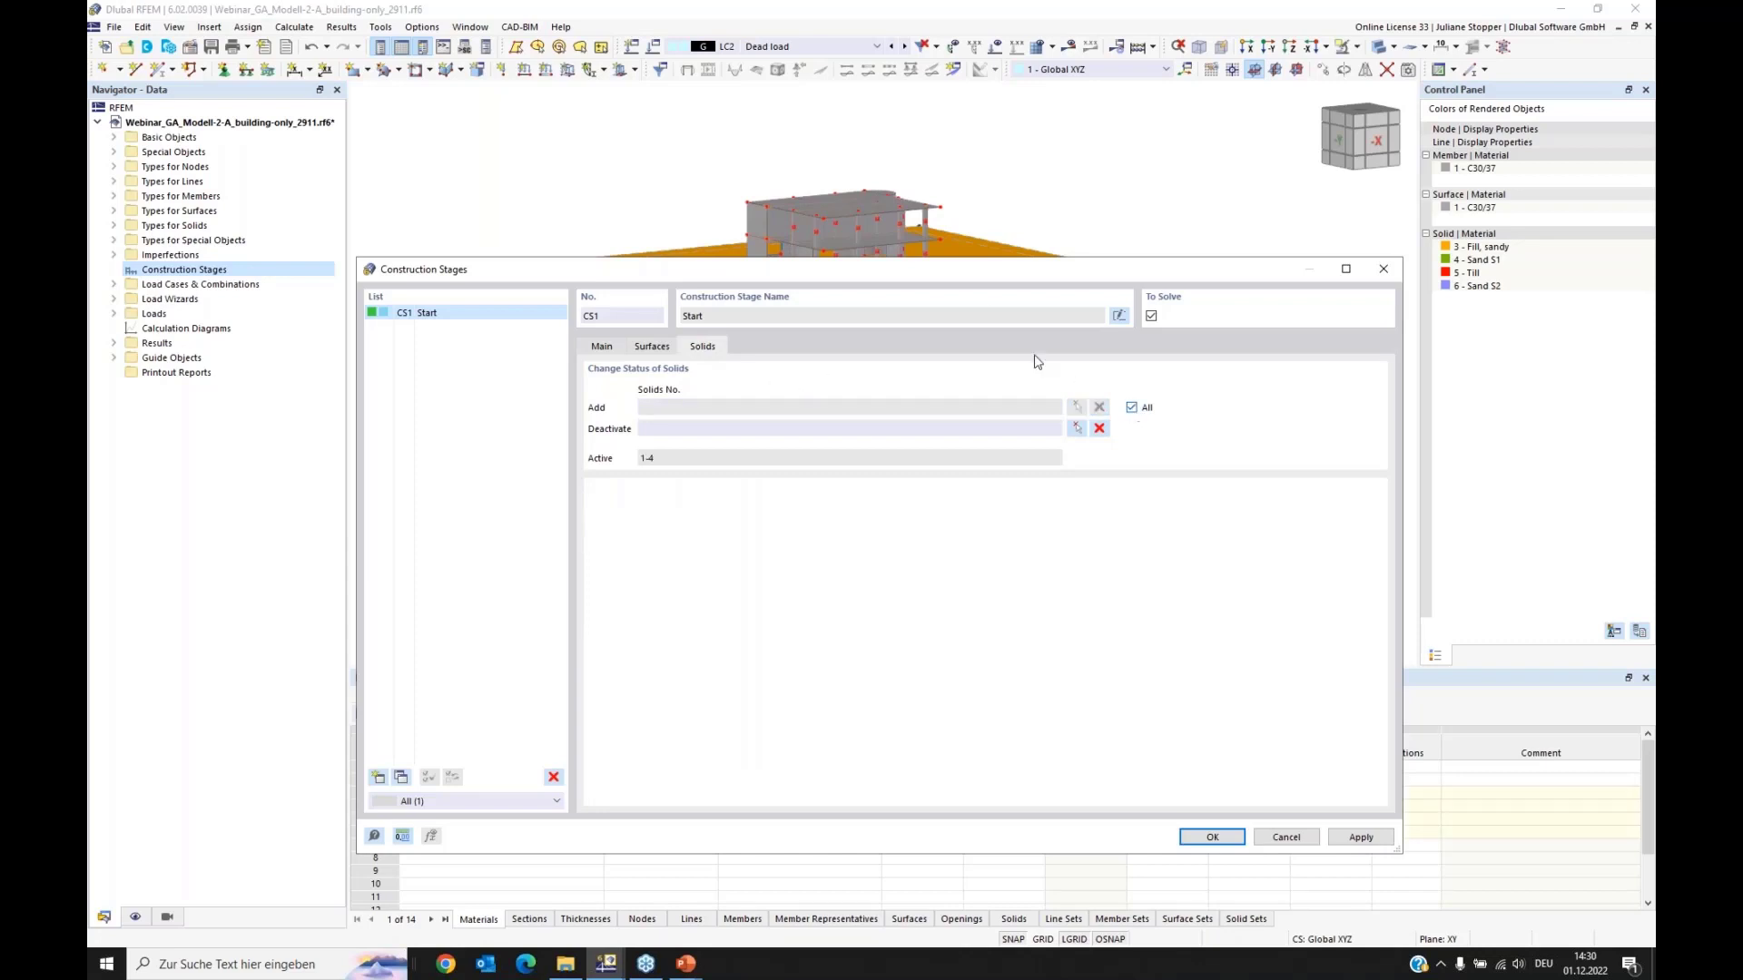
drag(956, 269, 938, 439)
drag(918, 612, 924, 325)
Step: Add the surfaces of the saved selection OS1 - Boundary surfaces plus surface 27 to construction stage CS1 and apply the changes
click(636, 395)
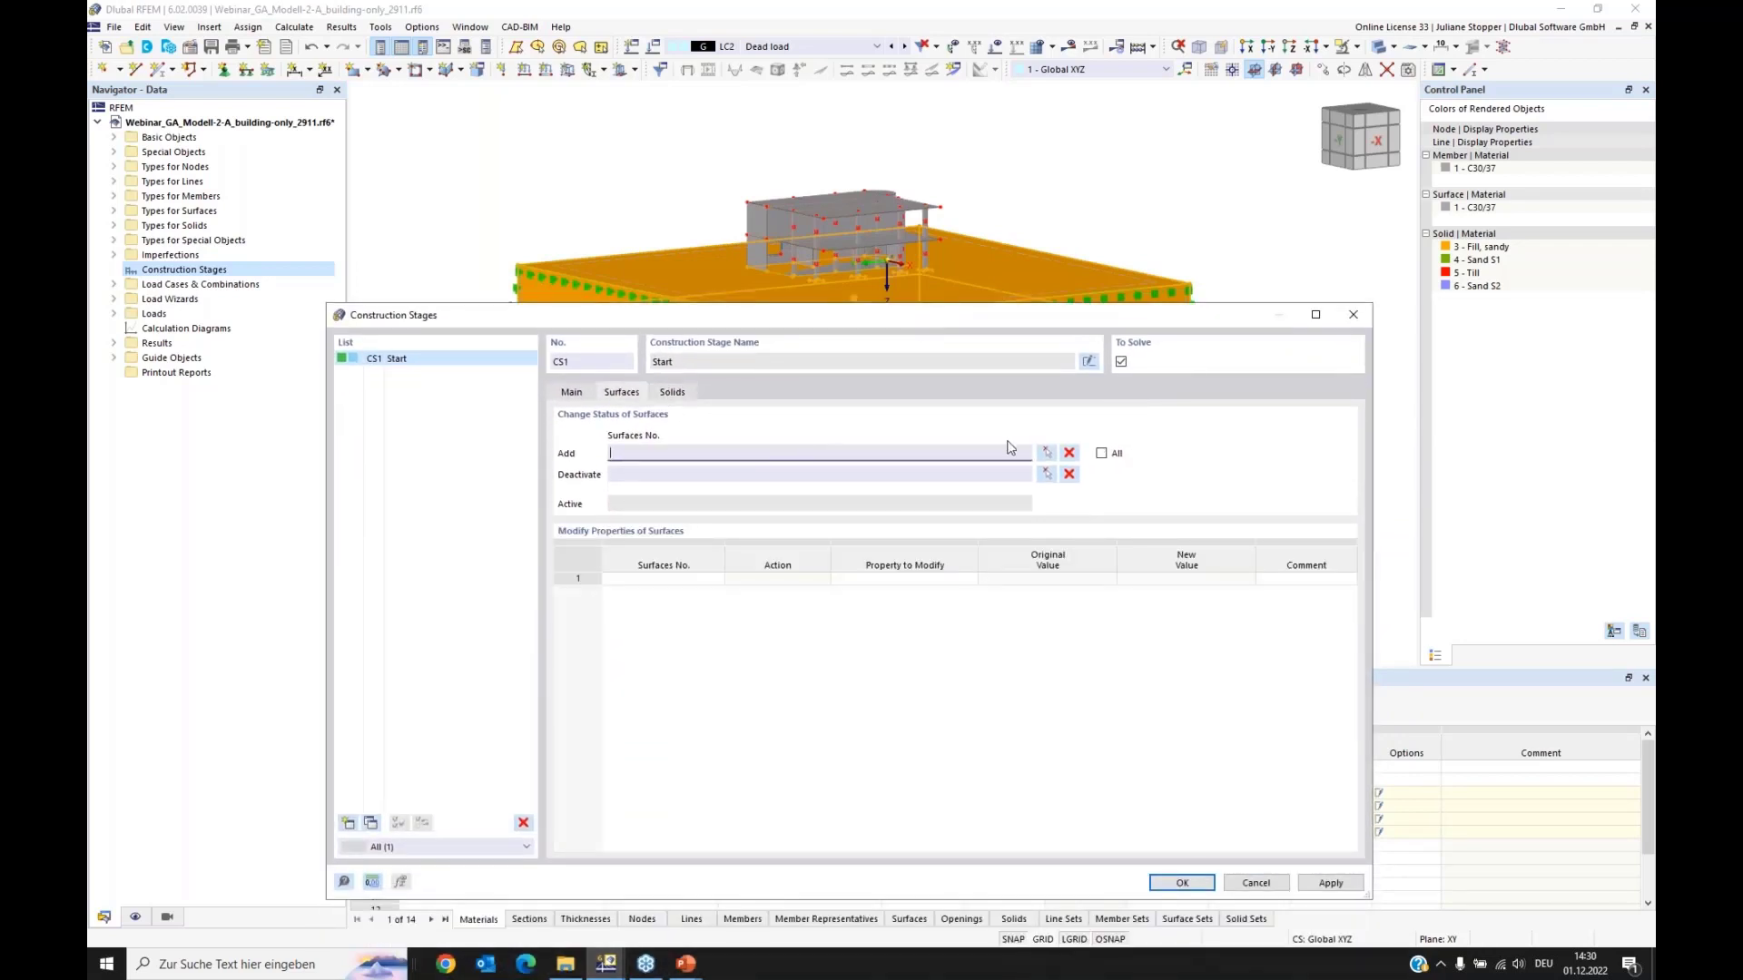
click(1044, 456)
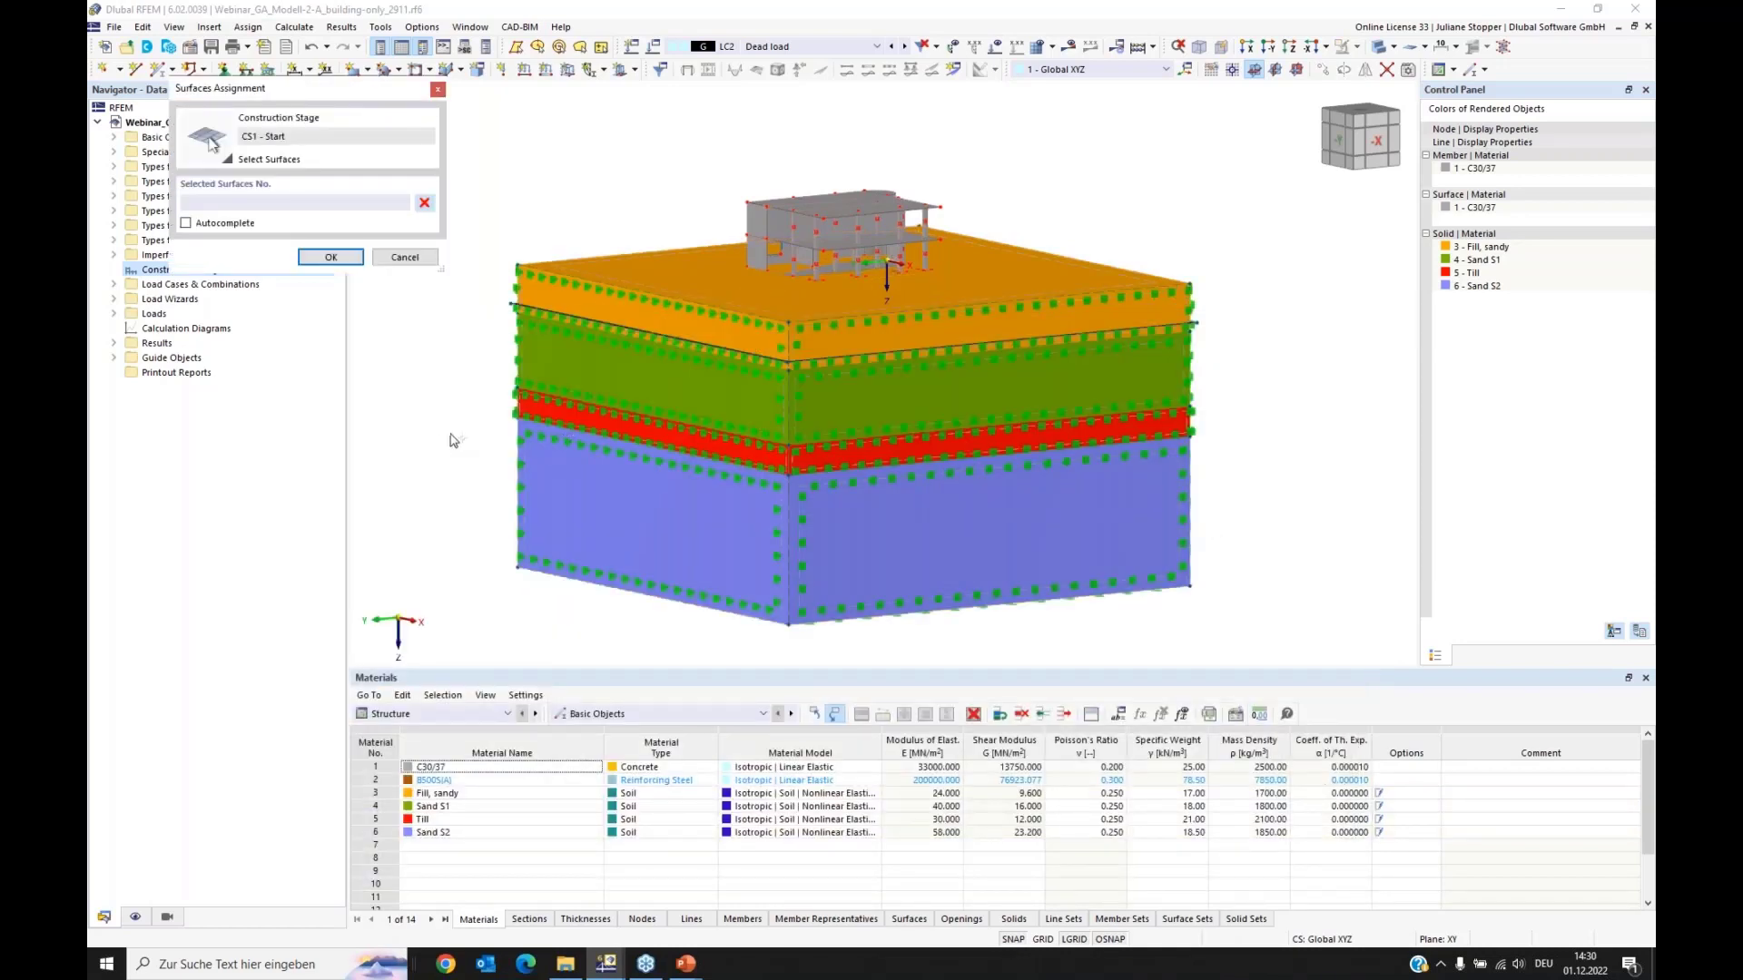
click(114, 359)
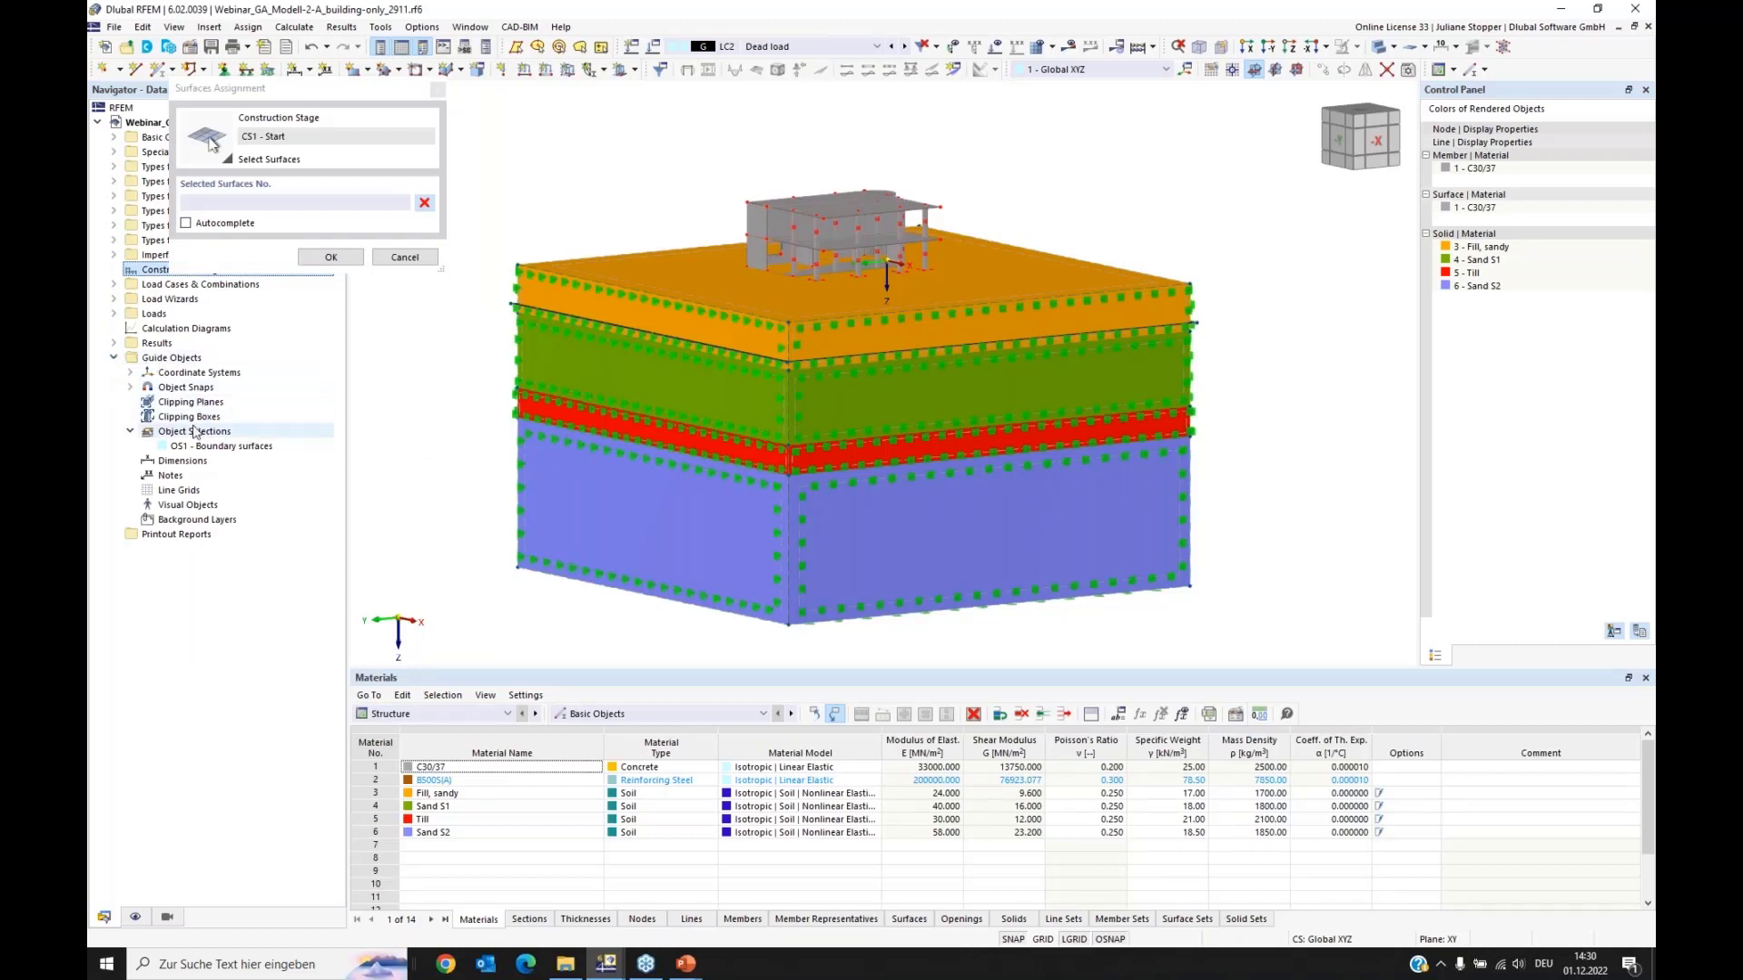
click(223, 447)
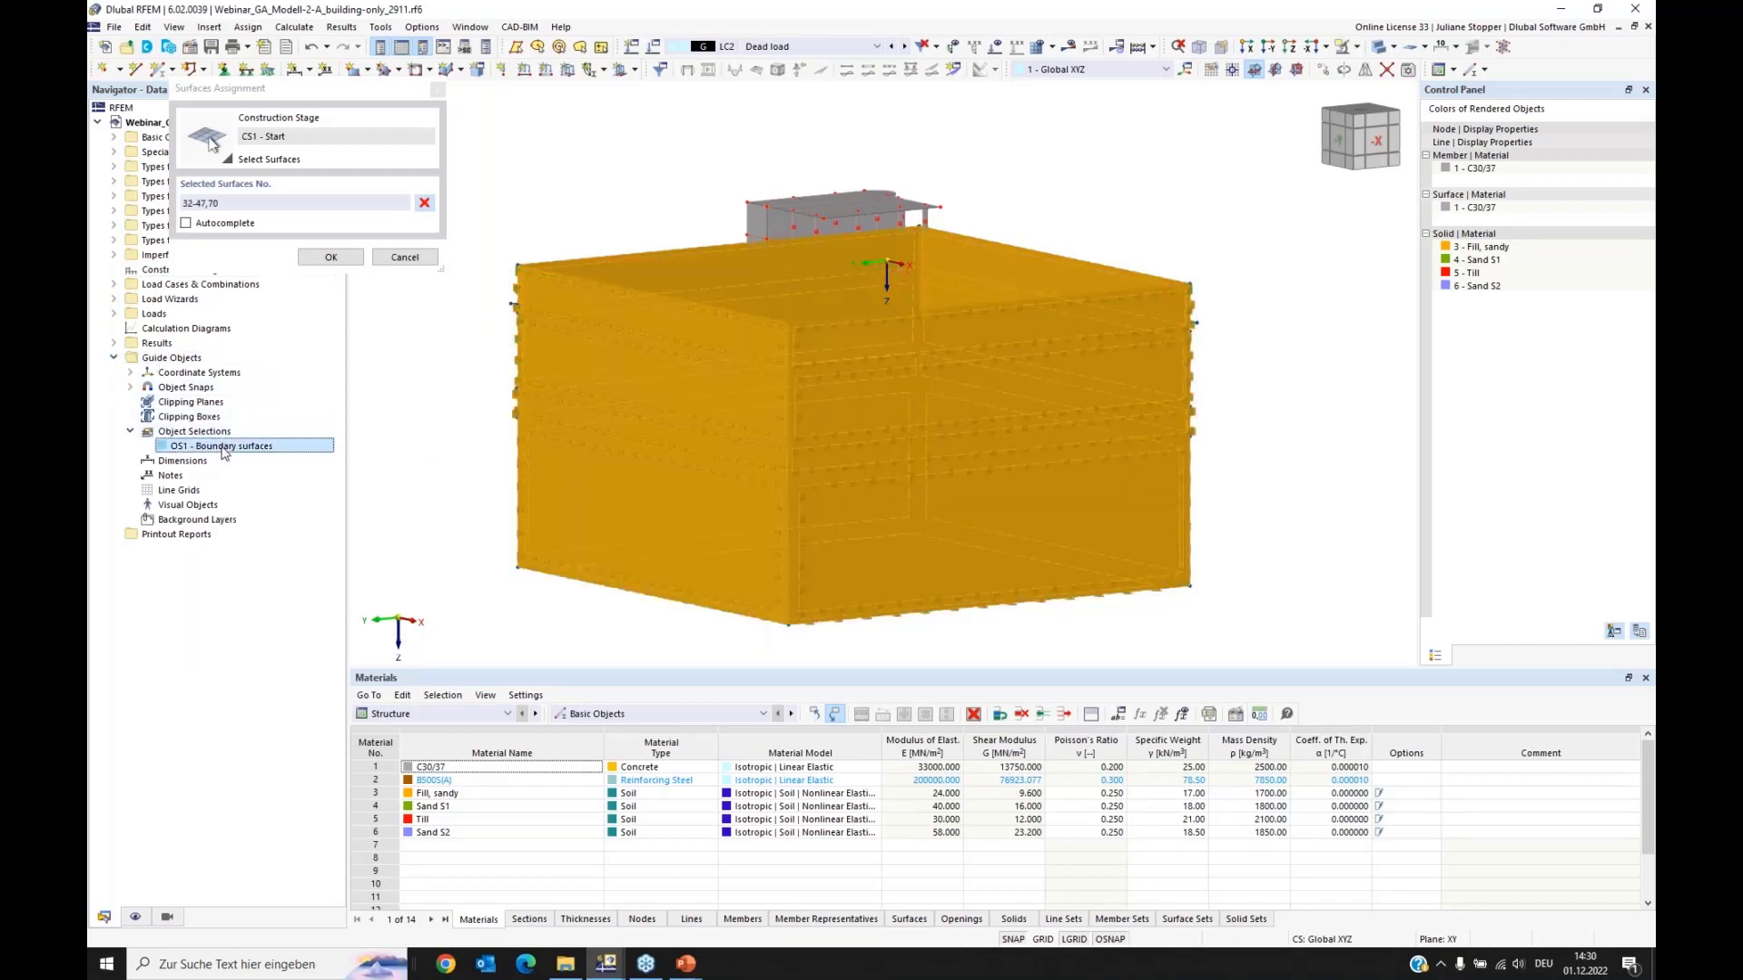
click(330, 258)
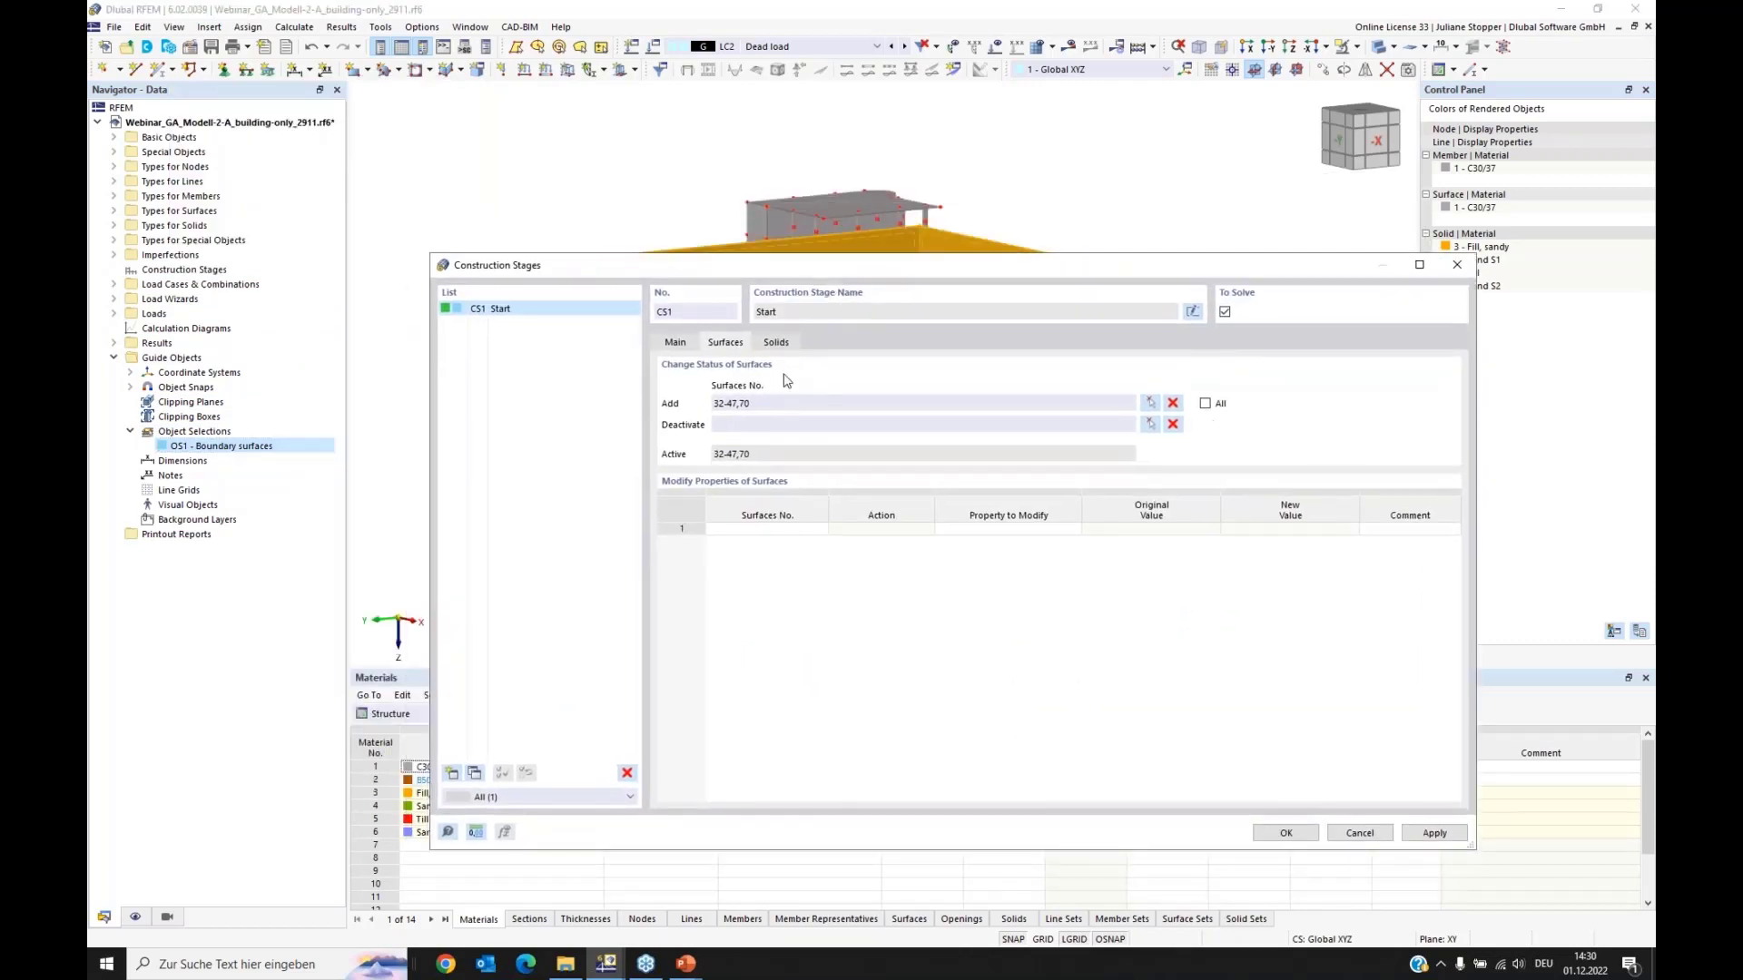
click(772, 405)
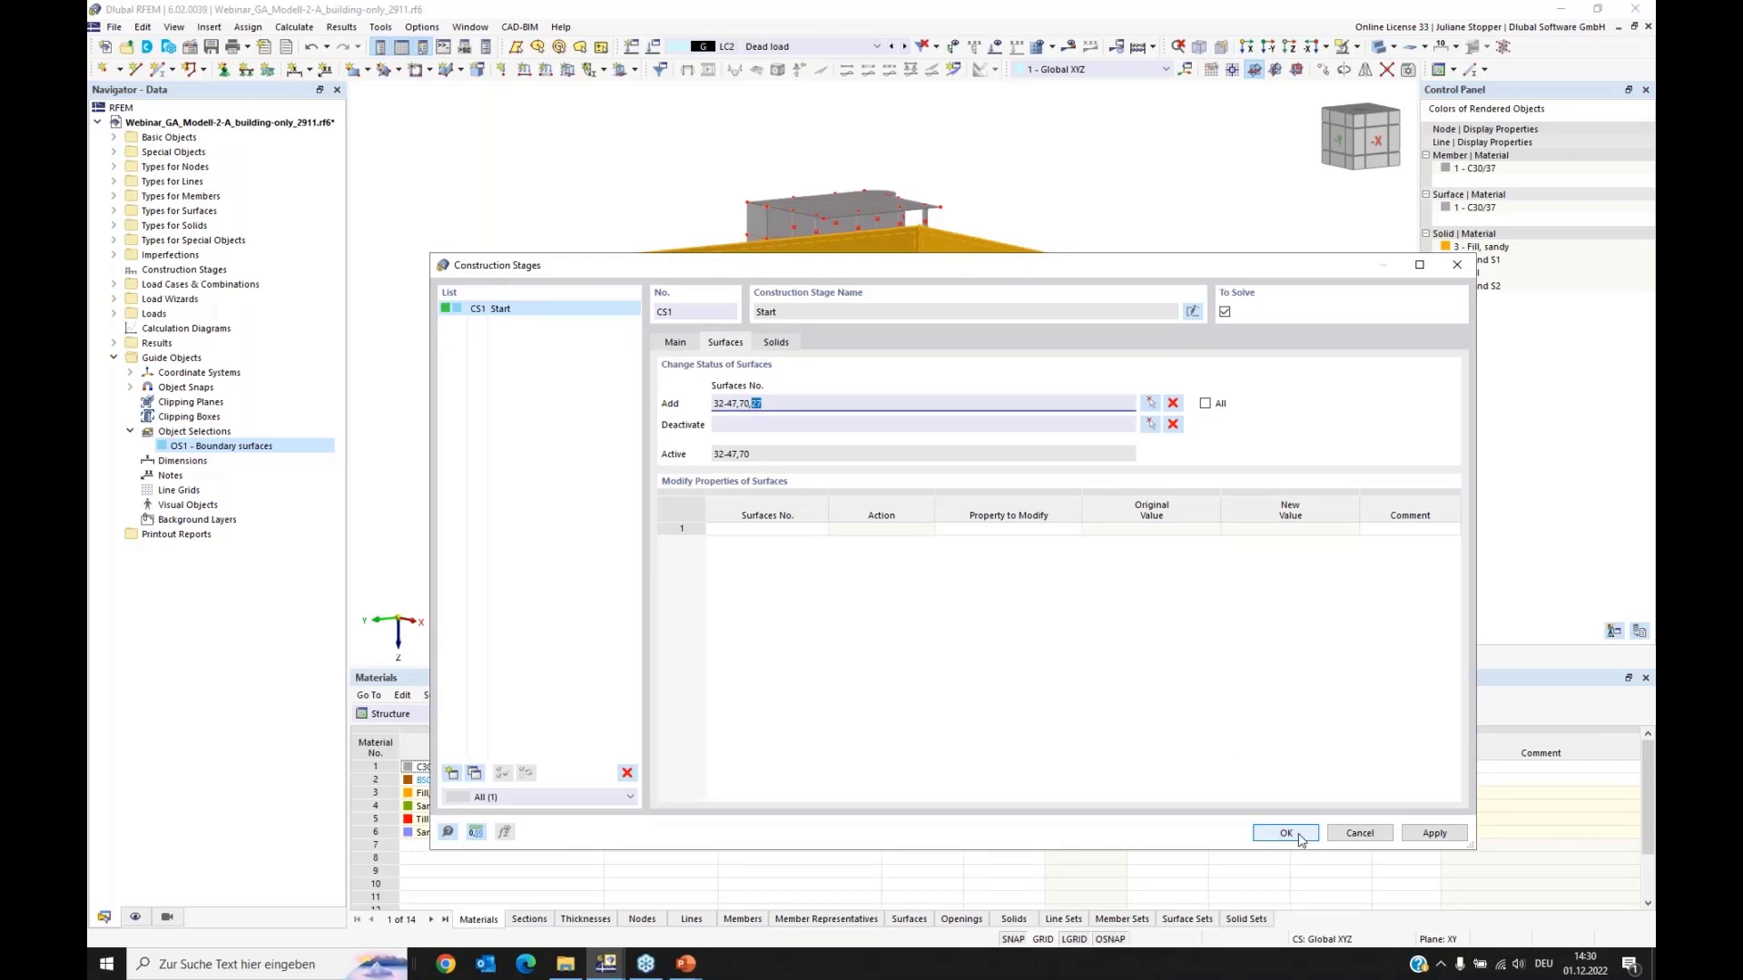
click(1434, 833)
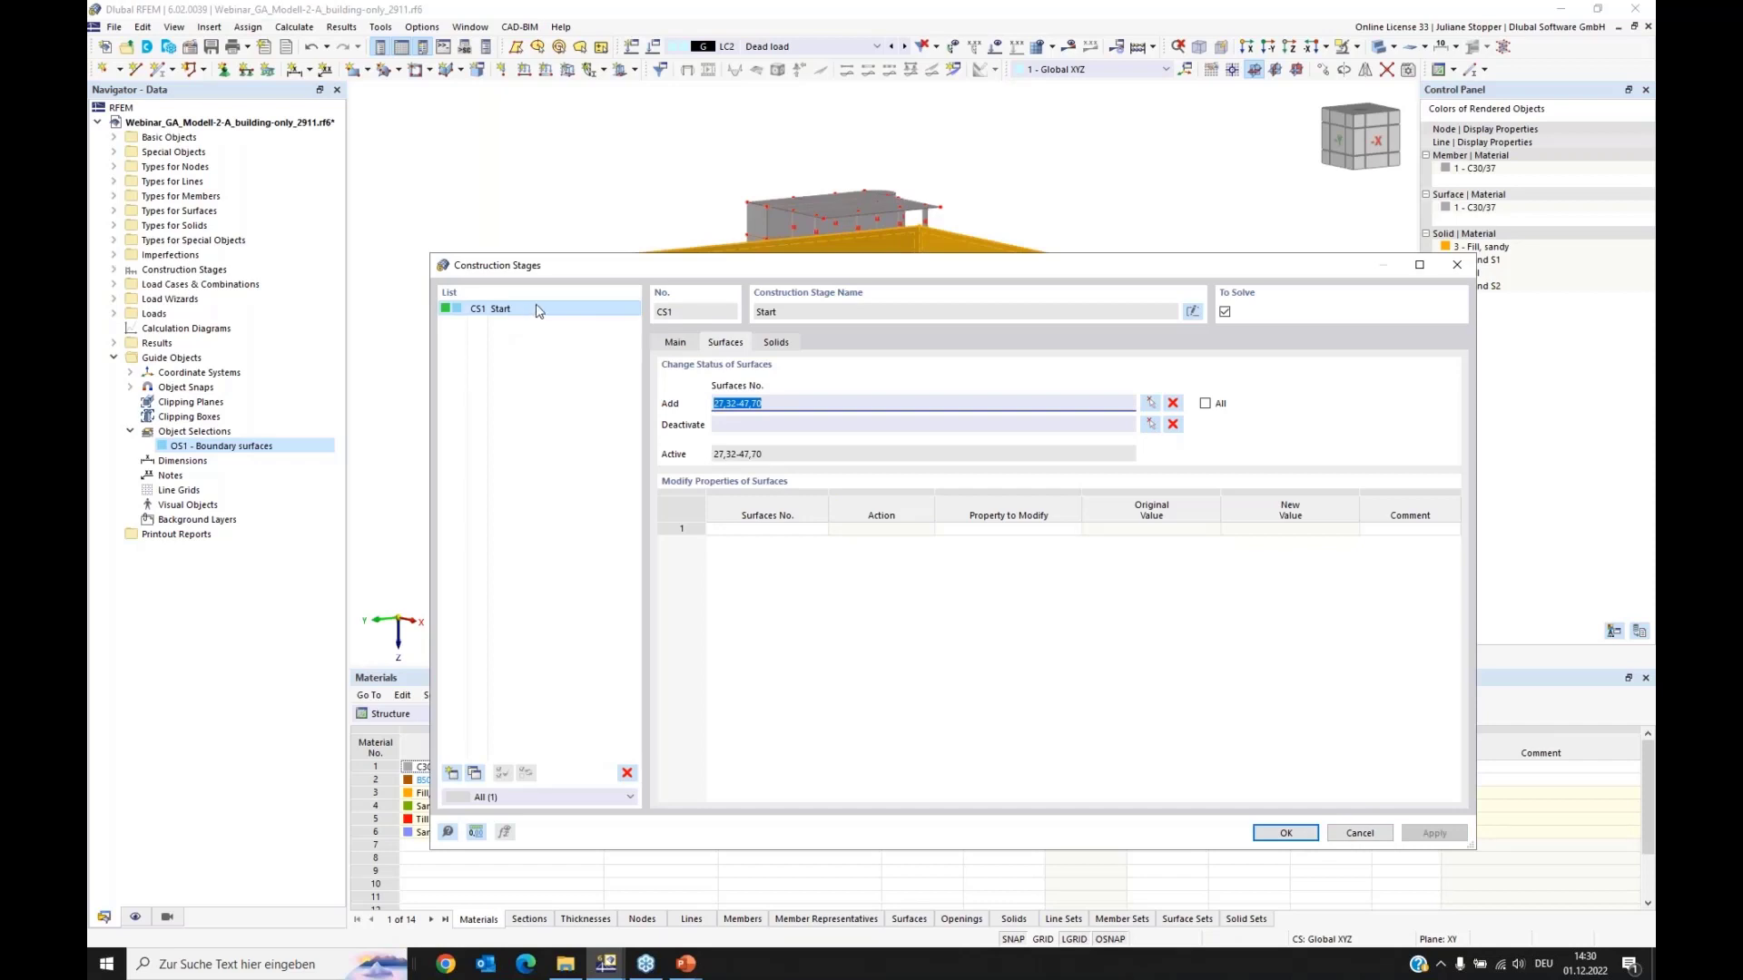
Step: Create construction stage CS2 continuing from CS1, with the surface and solid change options switched off
click(676, 342)
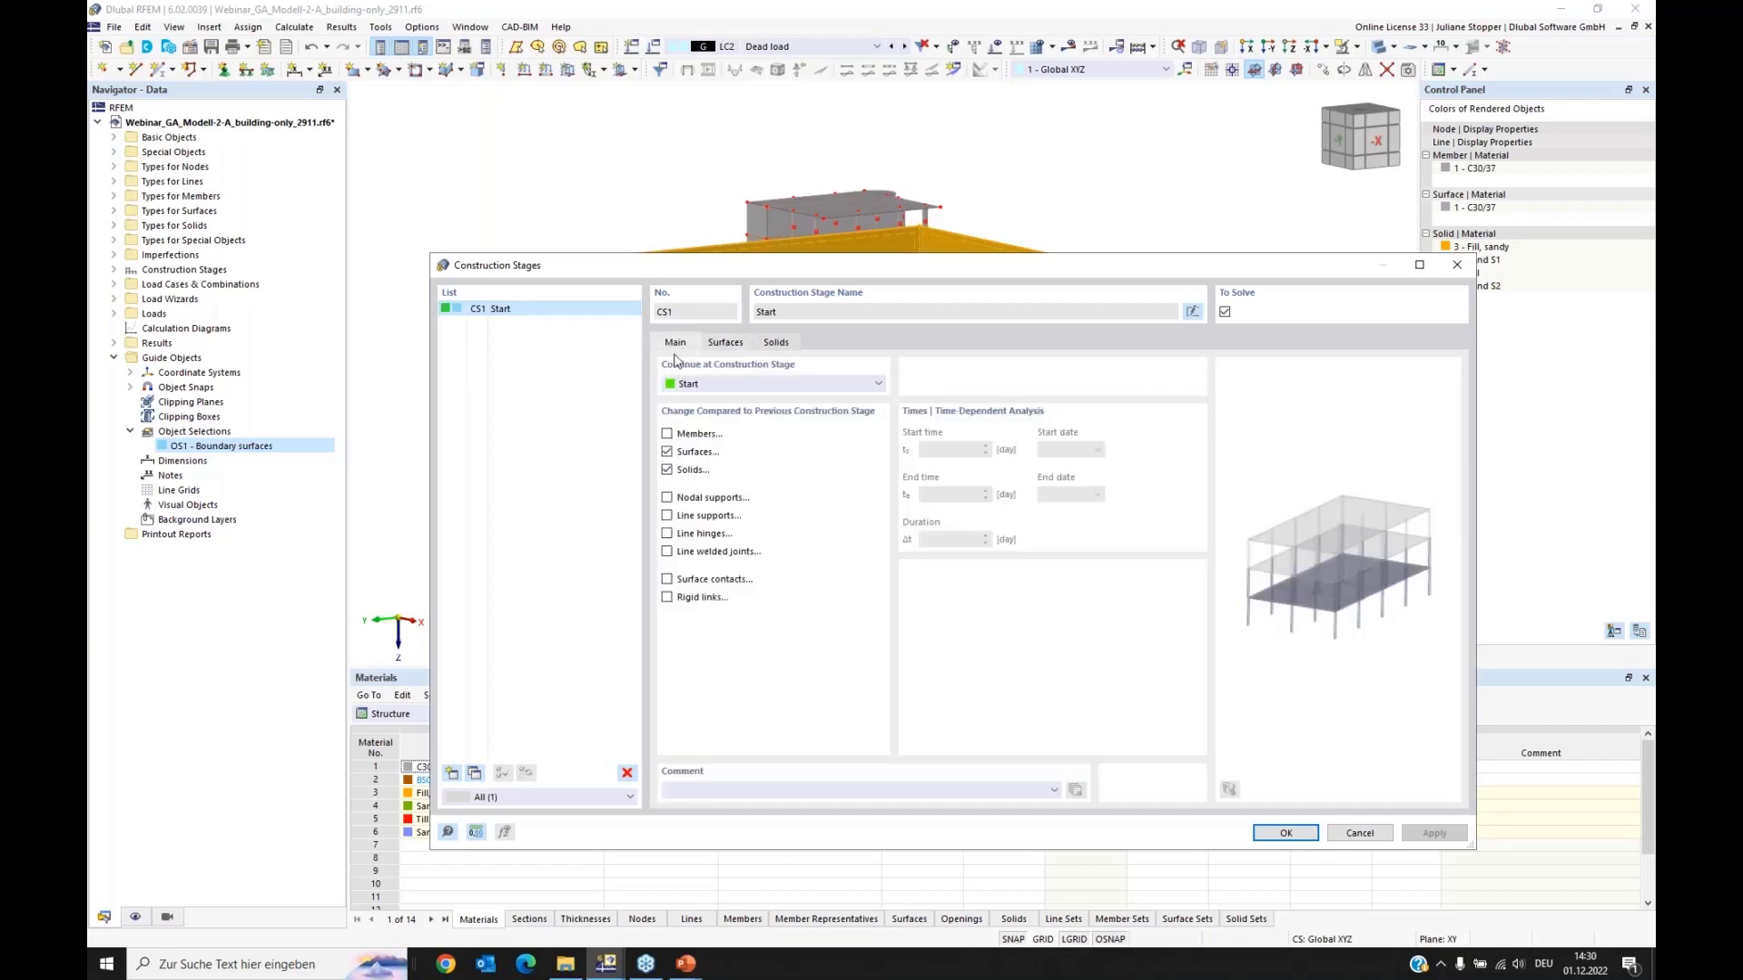
click(451, 773)
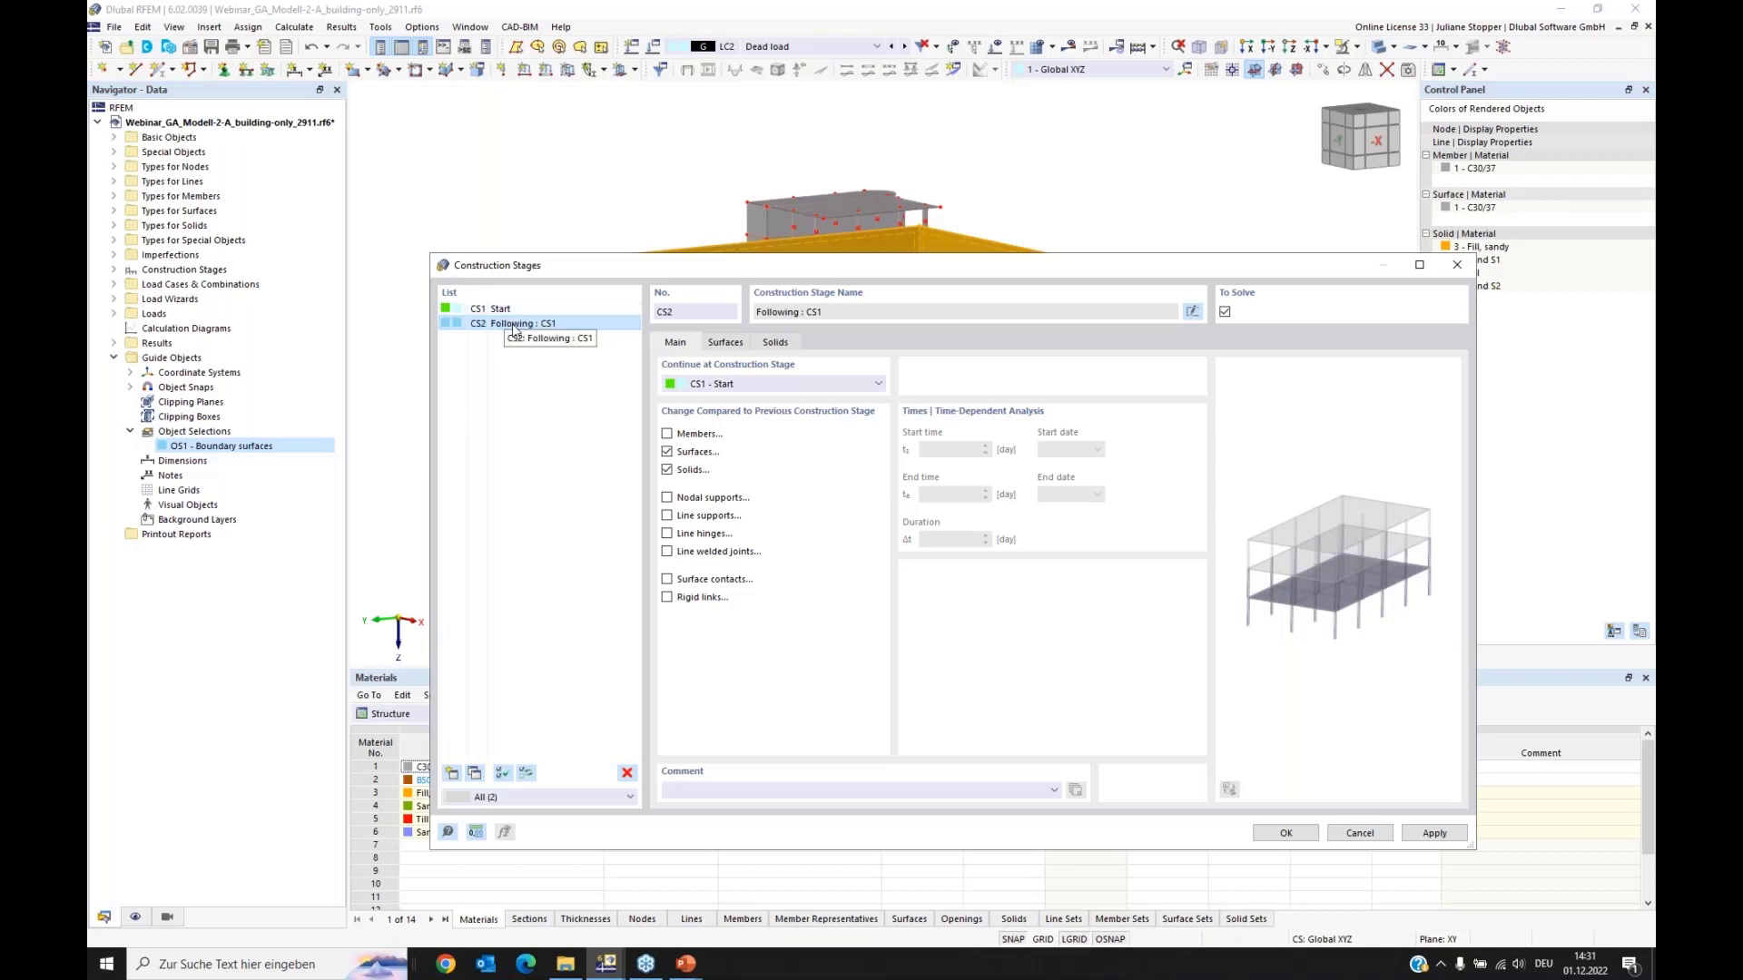
click(666, 452)
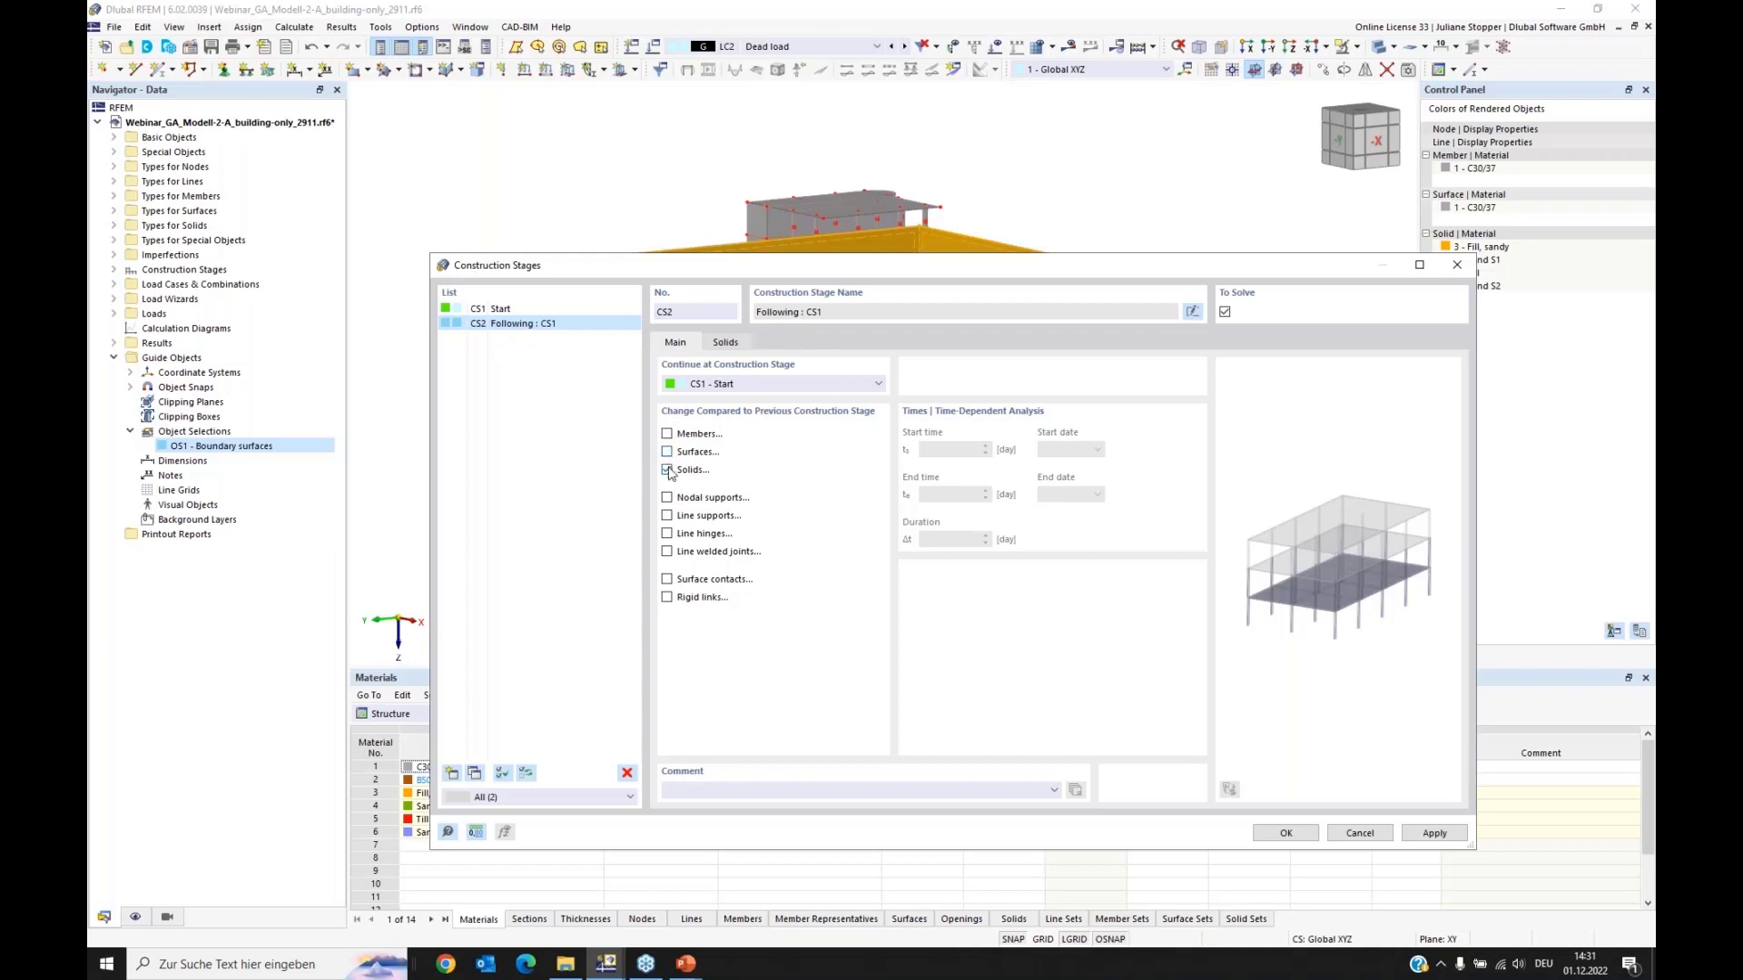
click(668, 469)
Step: Create construction stage CS3 continuing from CS2, with changes enabled for members and surfaces
click(451, 774)
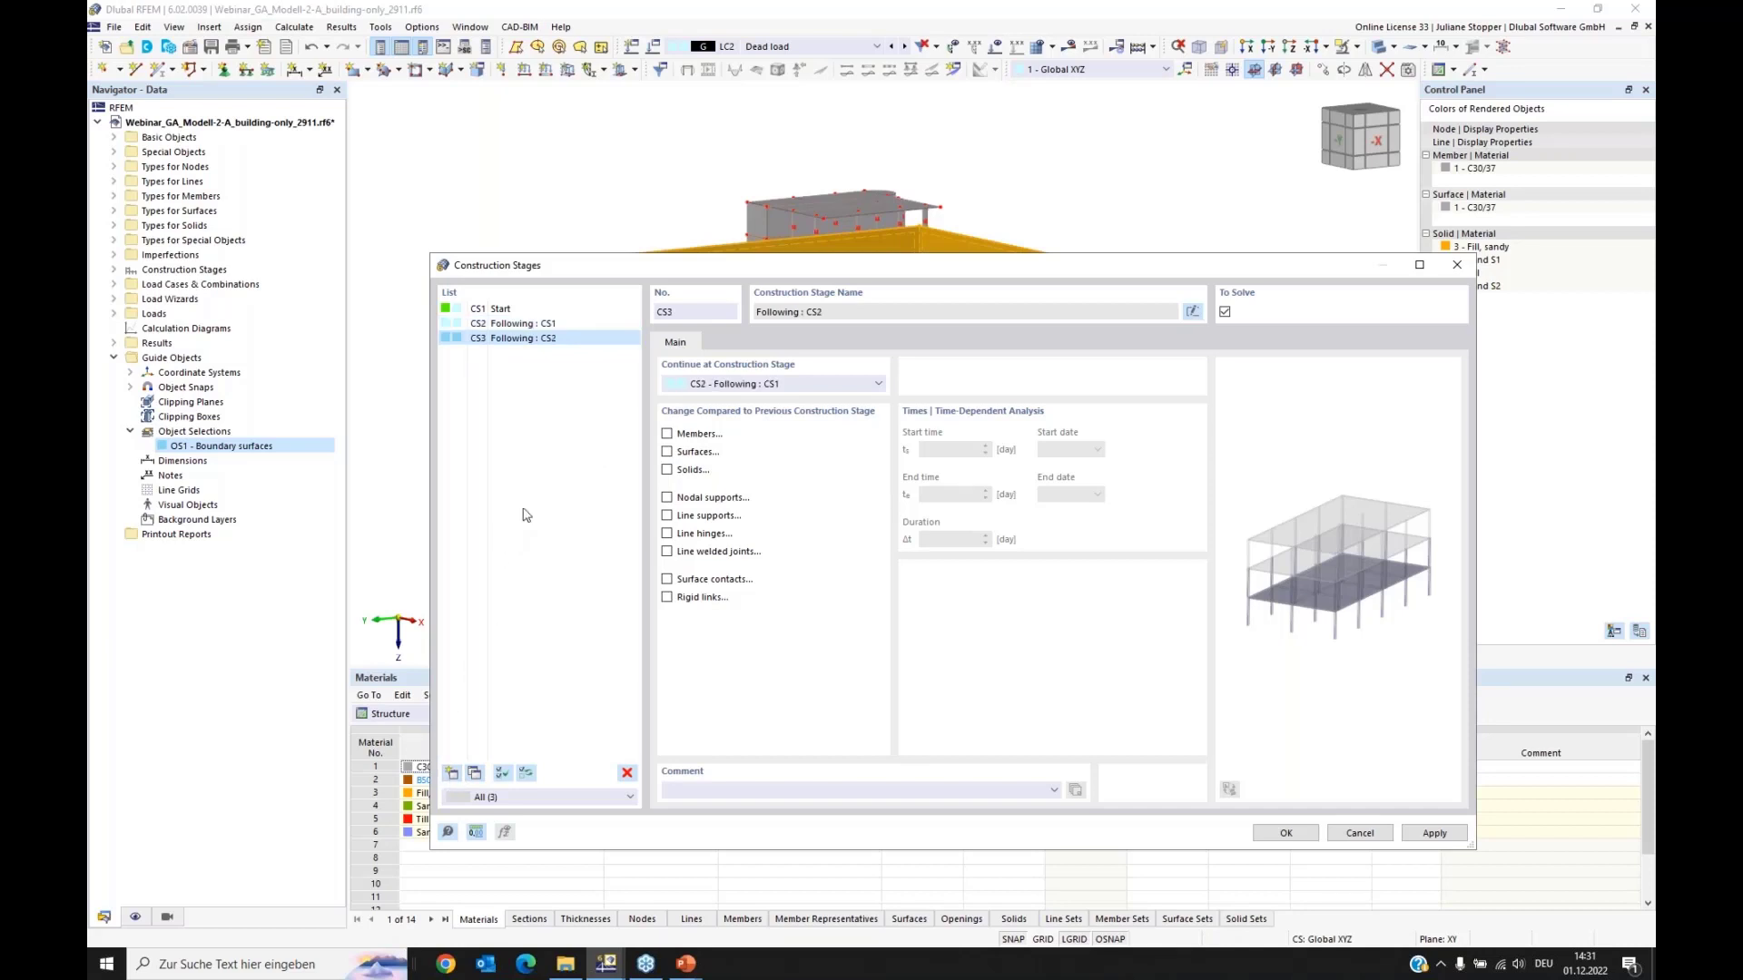
drag(714, 275, 715, 345)
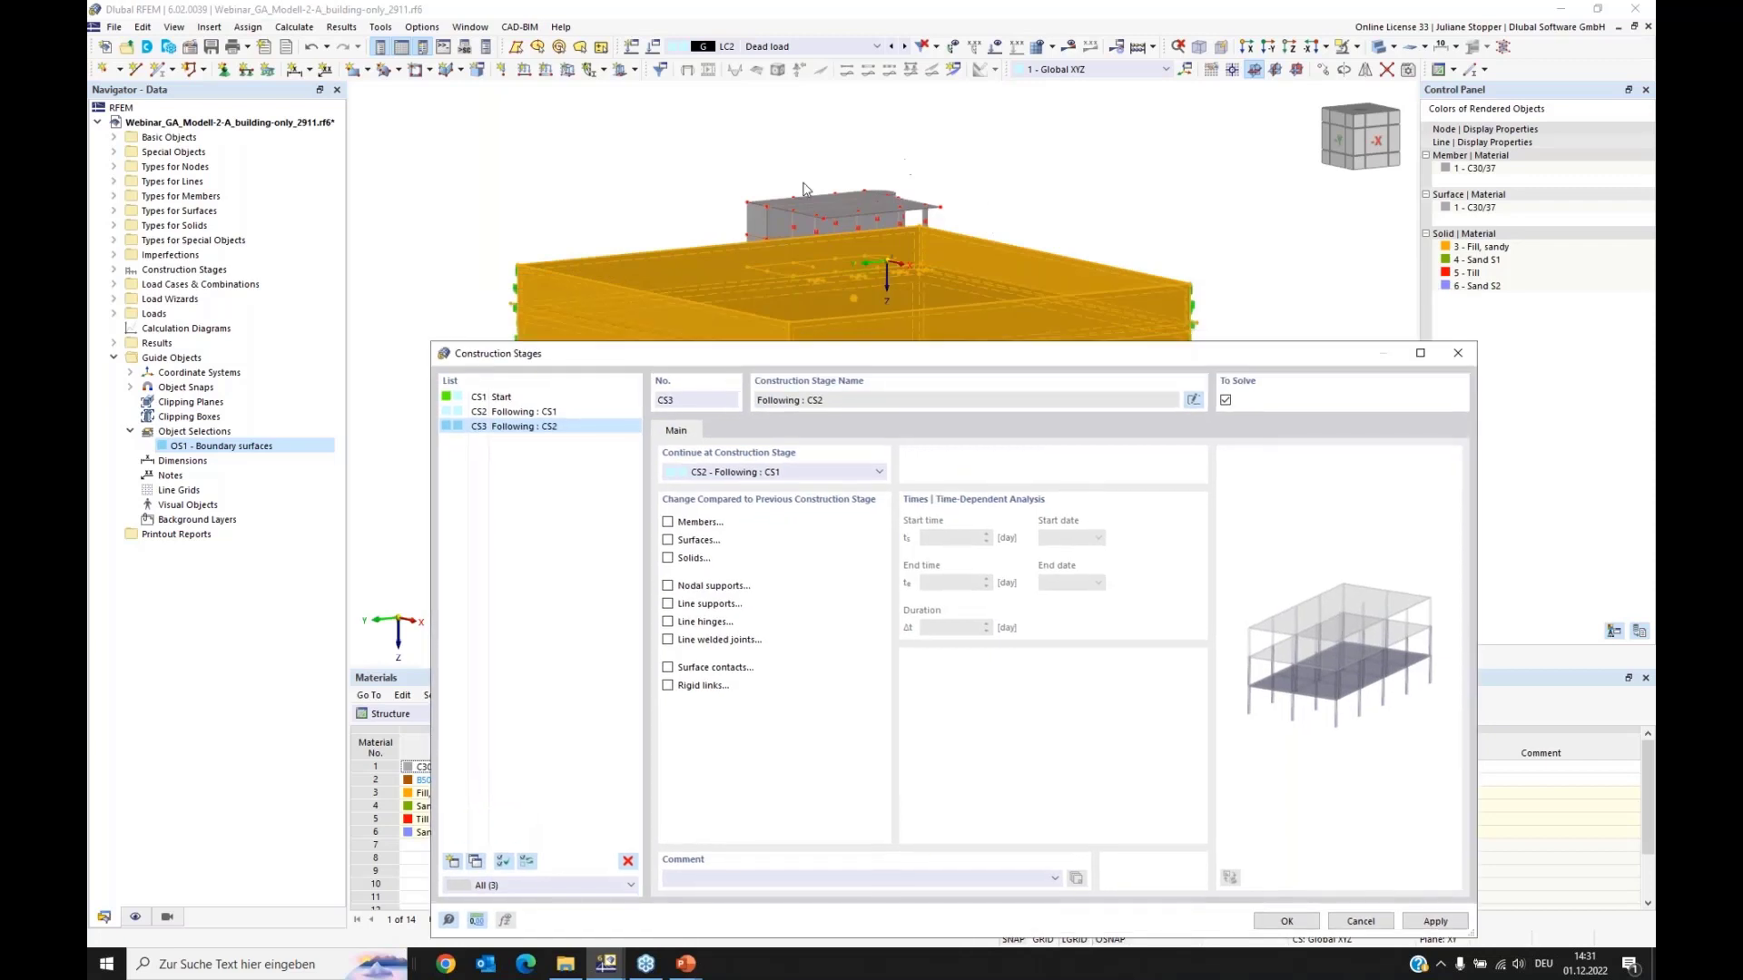
drag(854, 319, 850, 256)
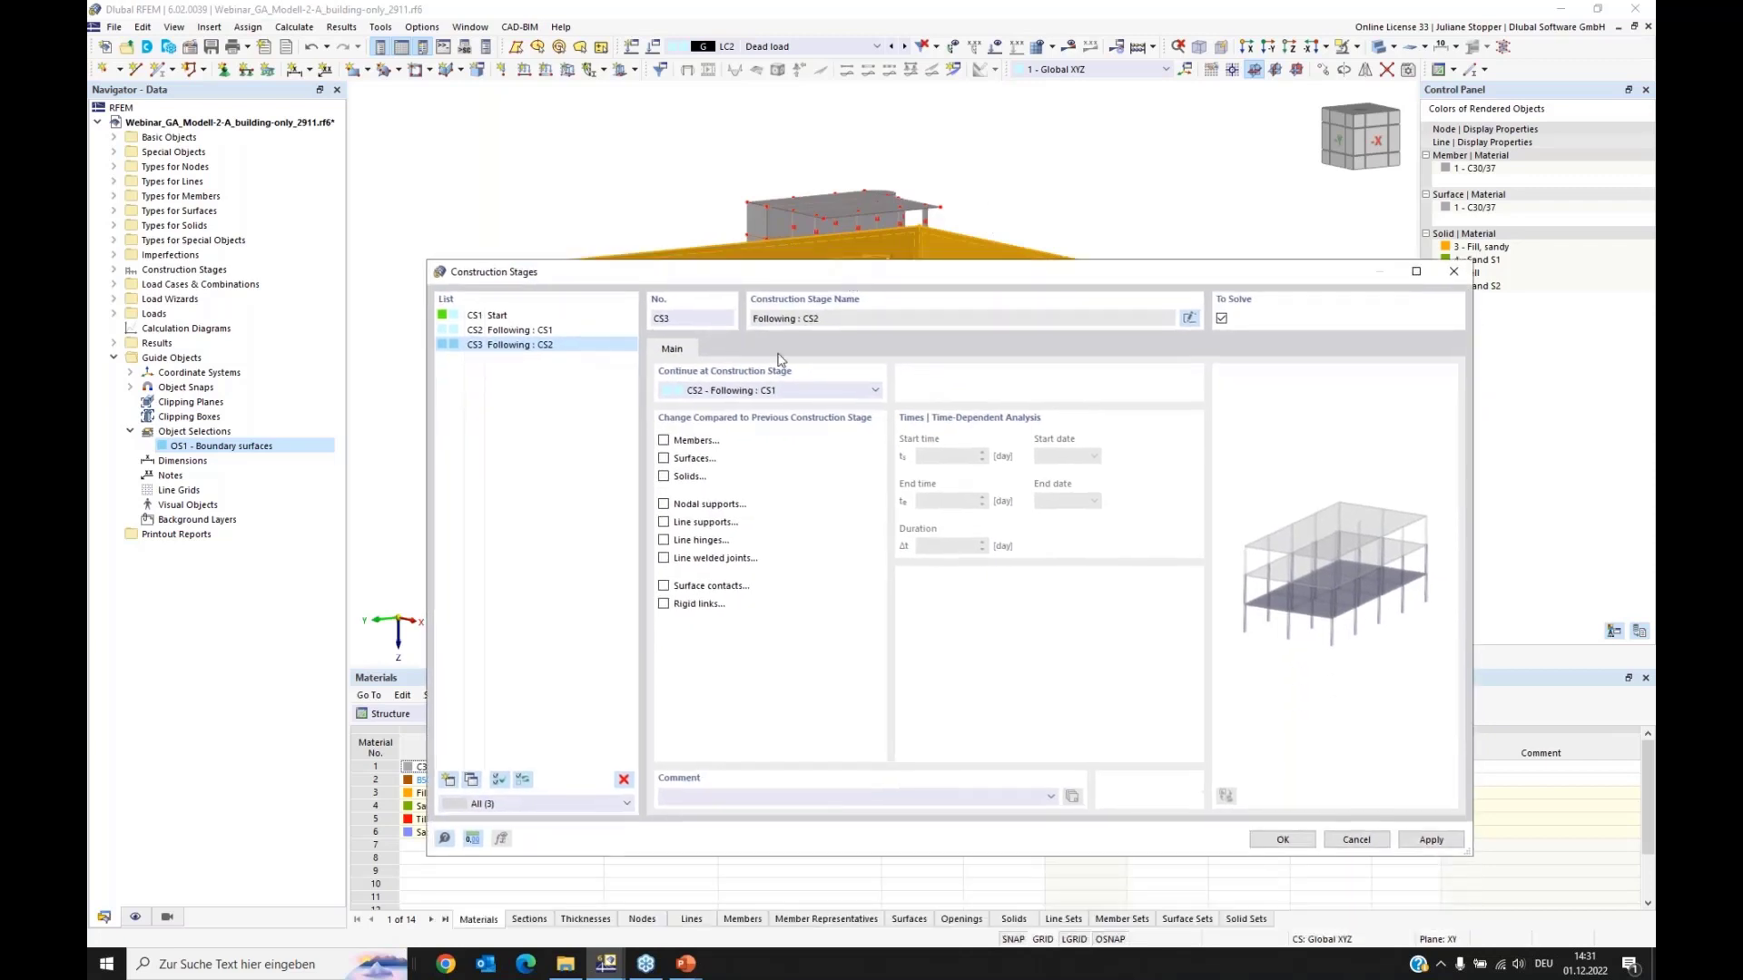
click(664, 441)
click(664, 458)
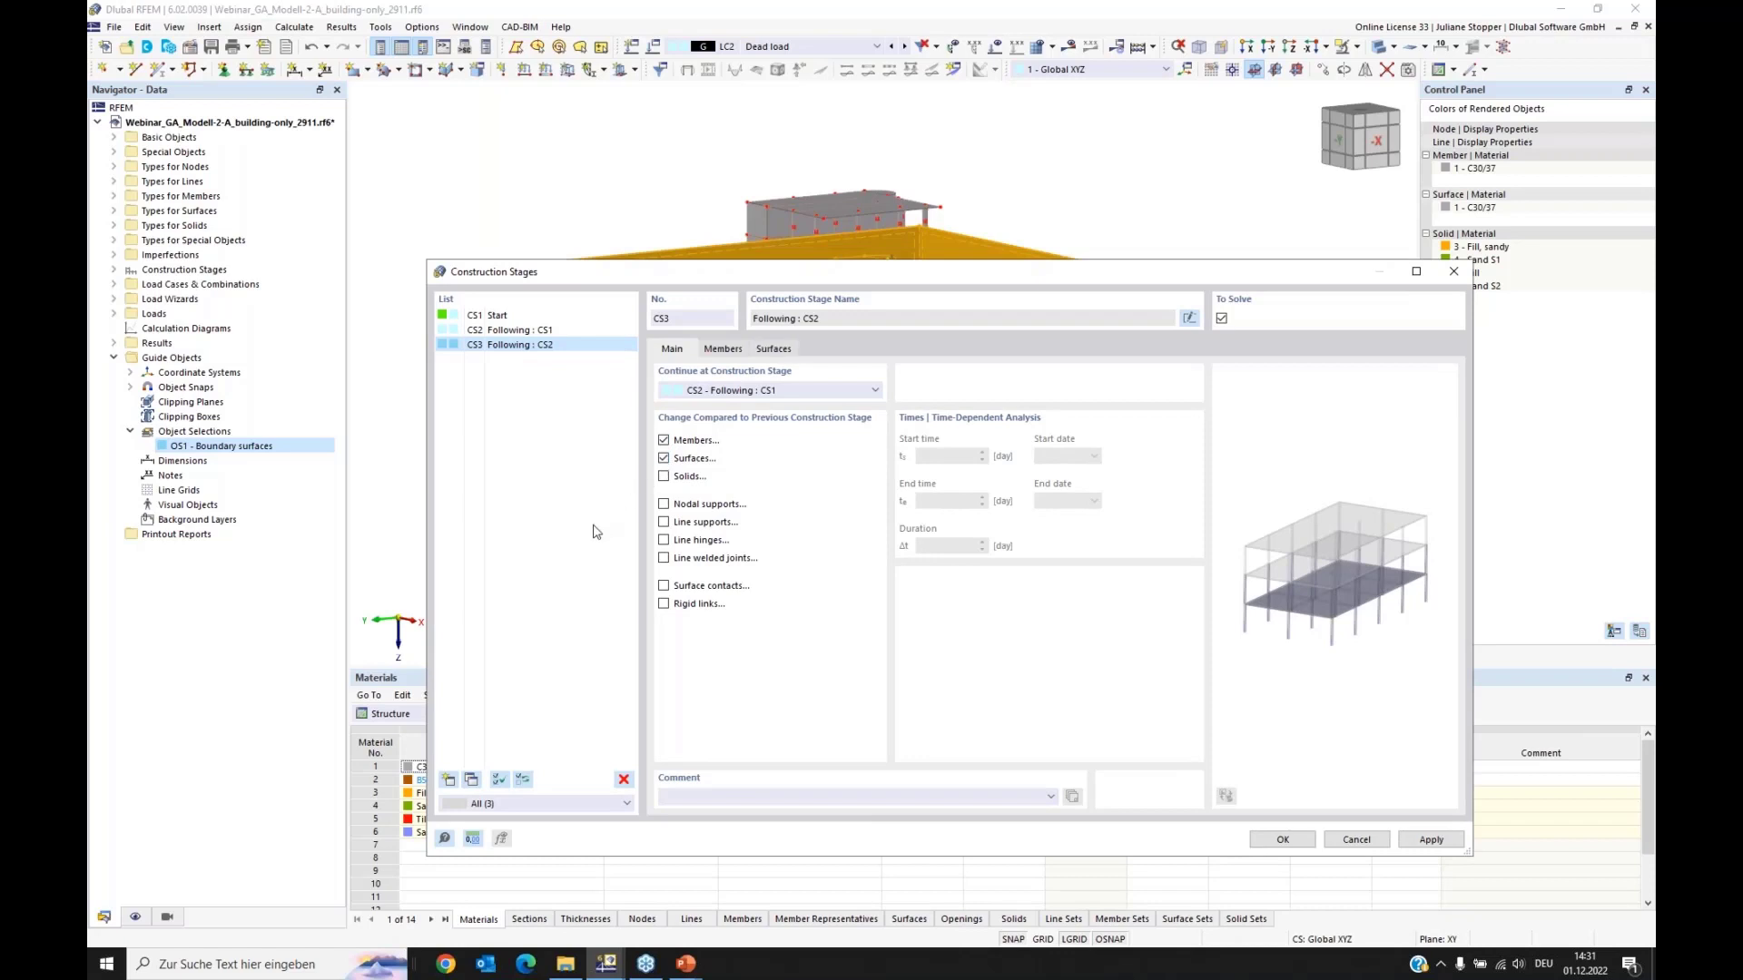
Step: Add all members and all surfaces to construction stage CS3 and accept the construction stage definitions
click(719, 350)
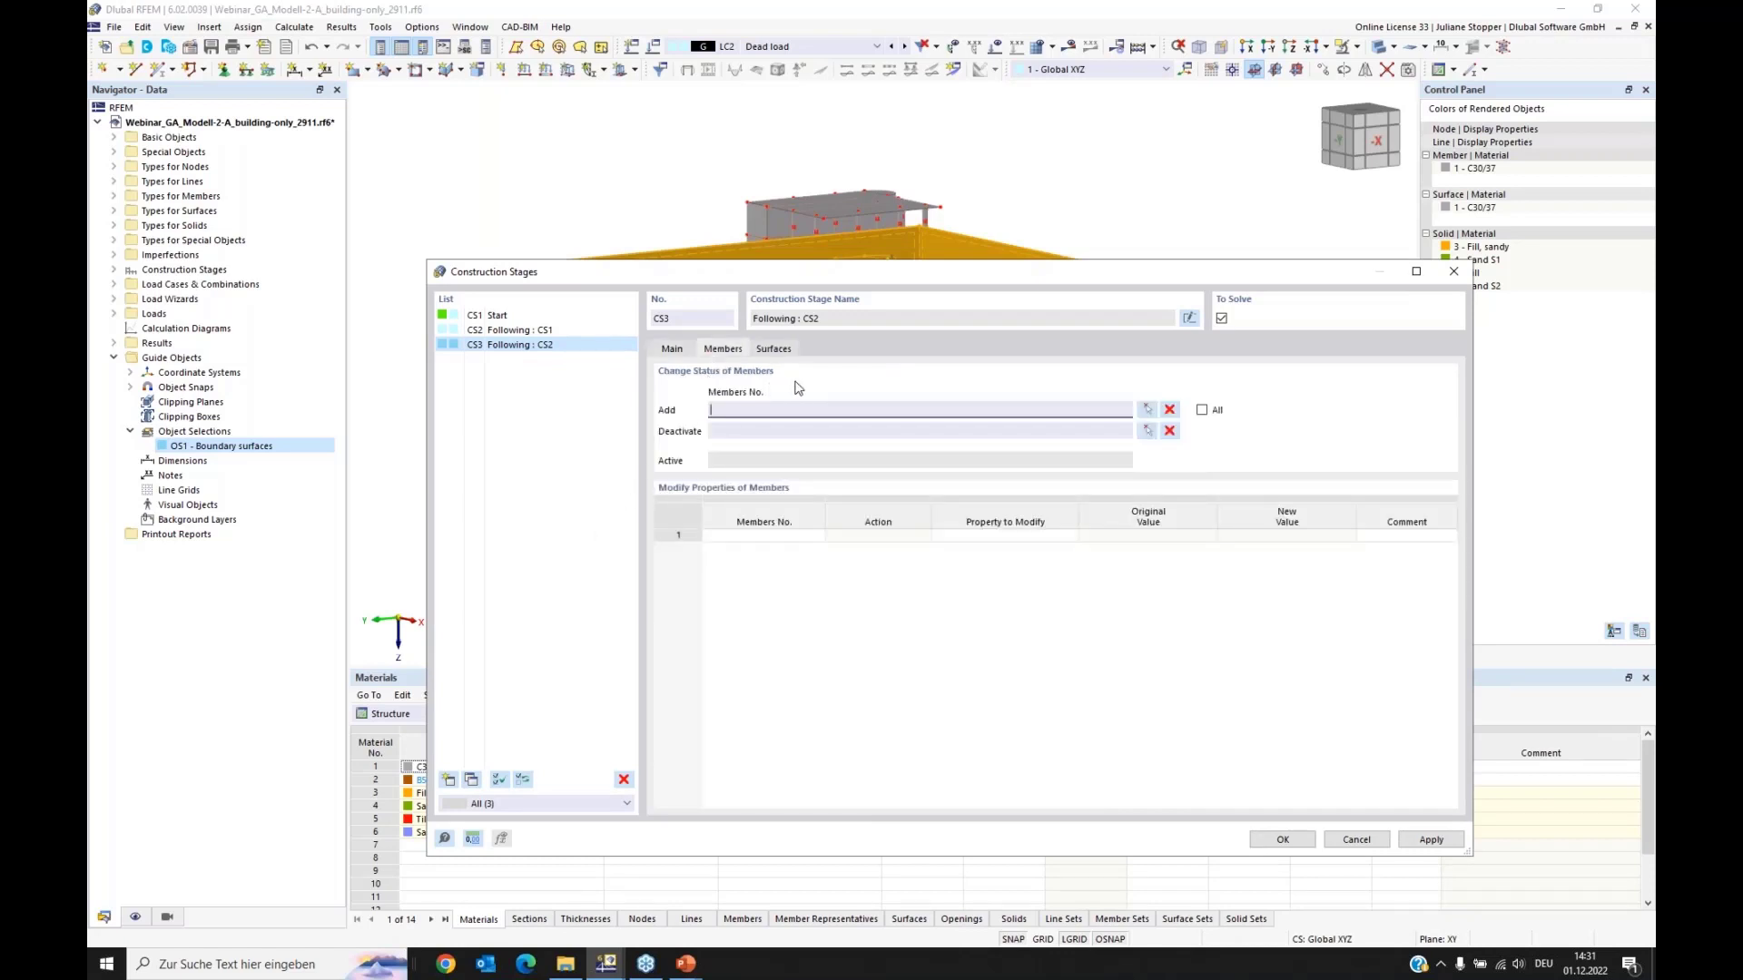
click(1201, 410)
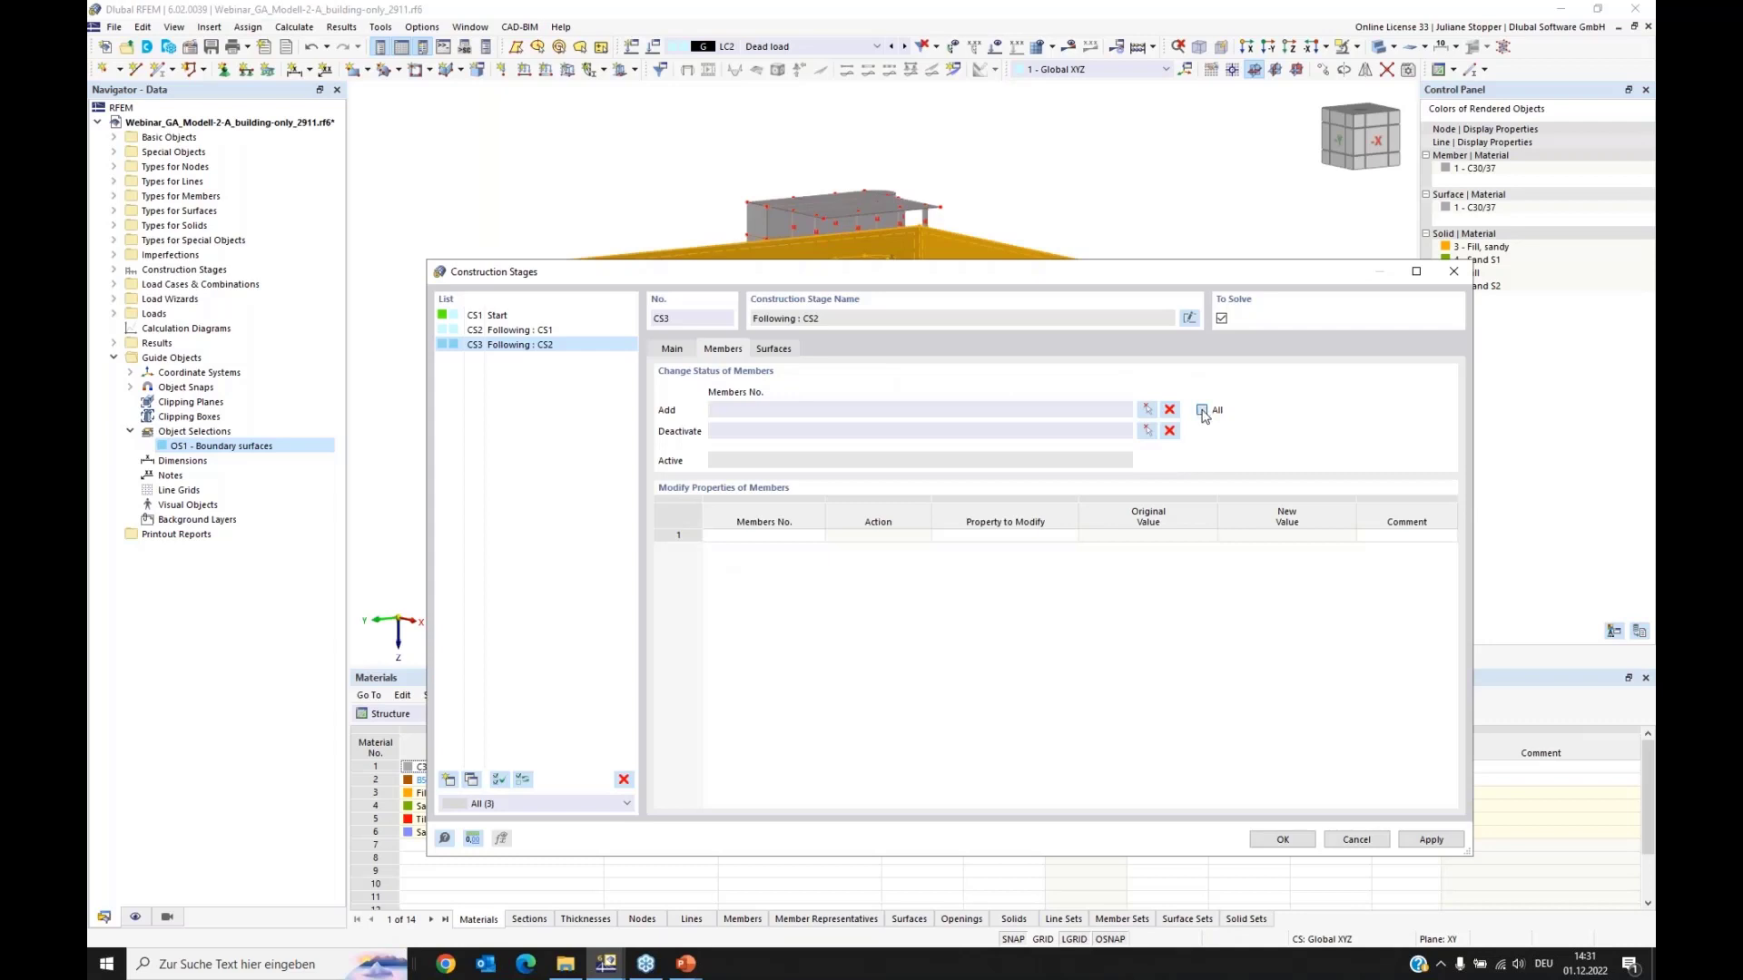
click(779, 350)
click(1202, 411)
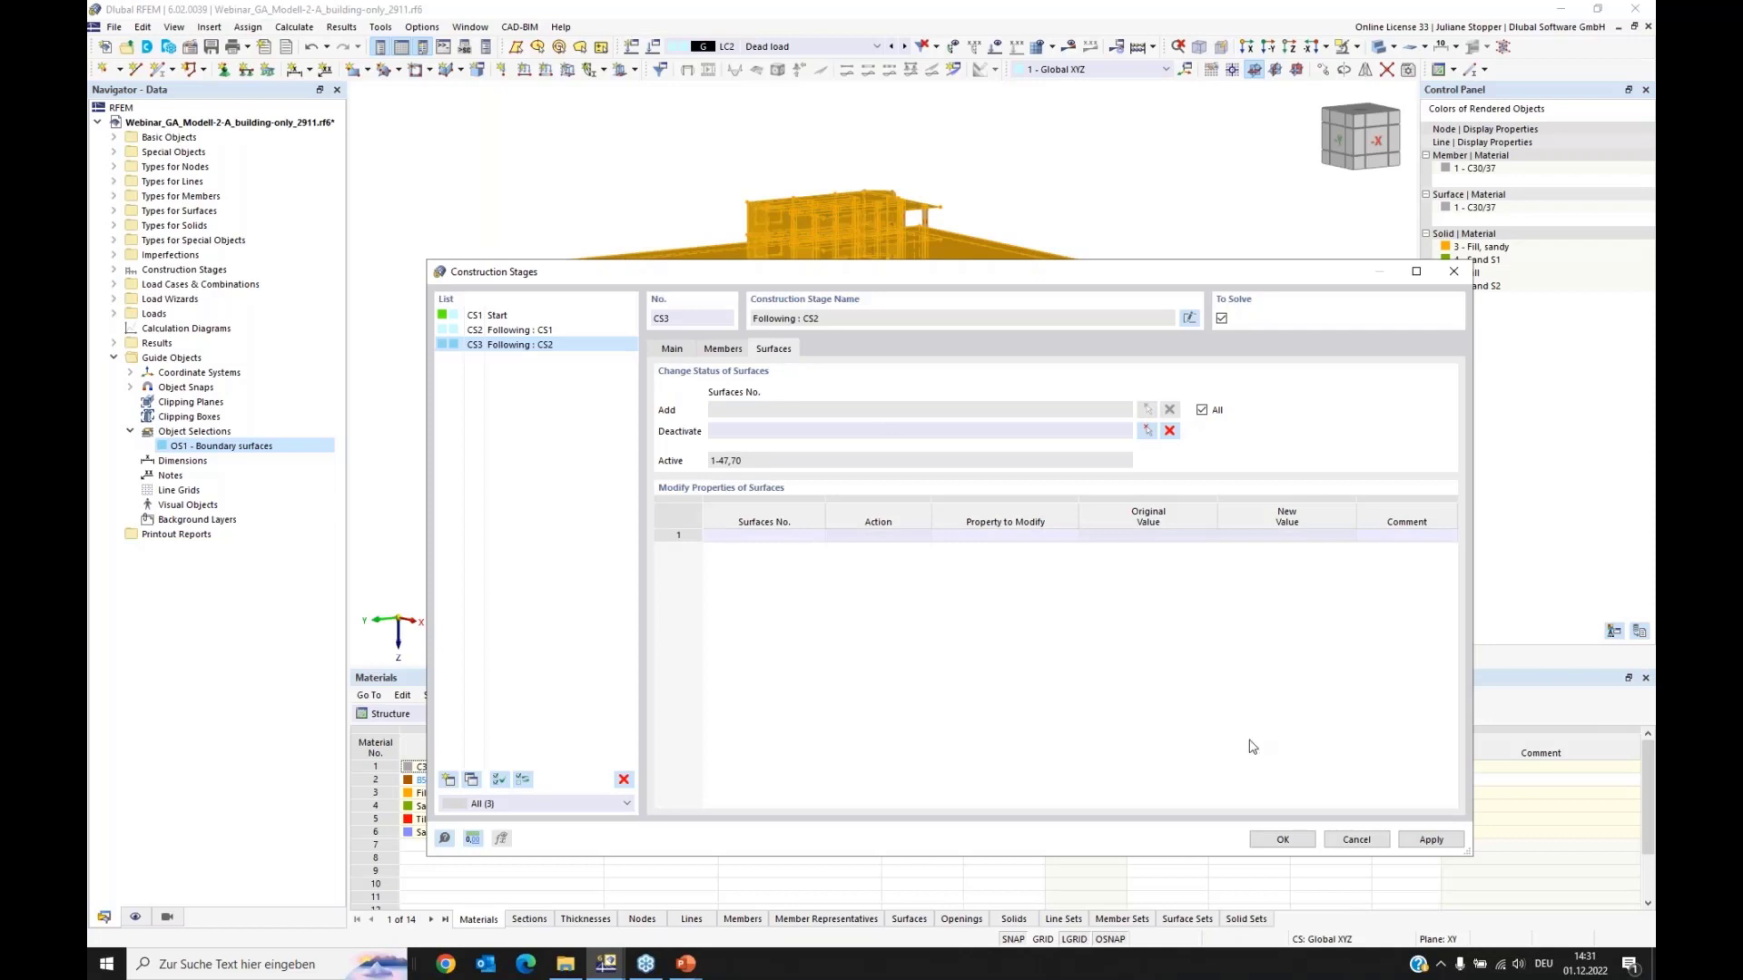
click(1282, 841)
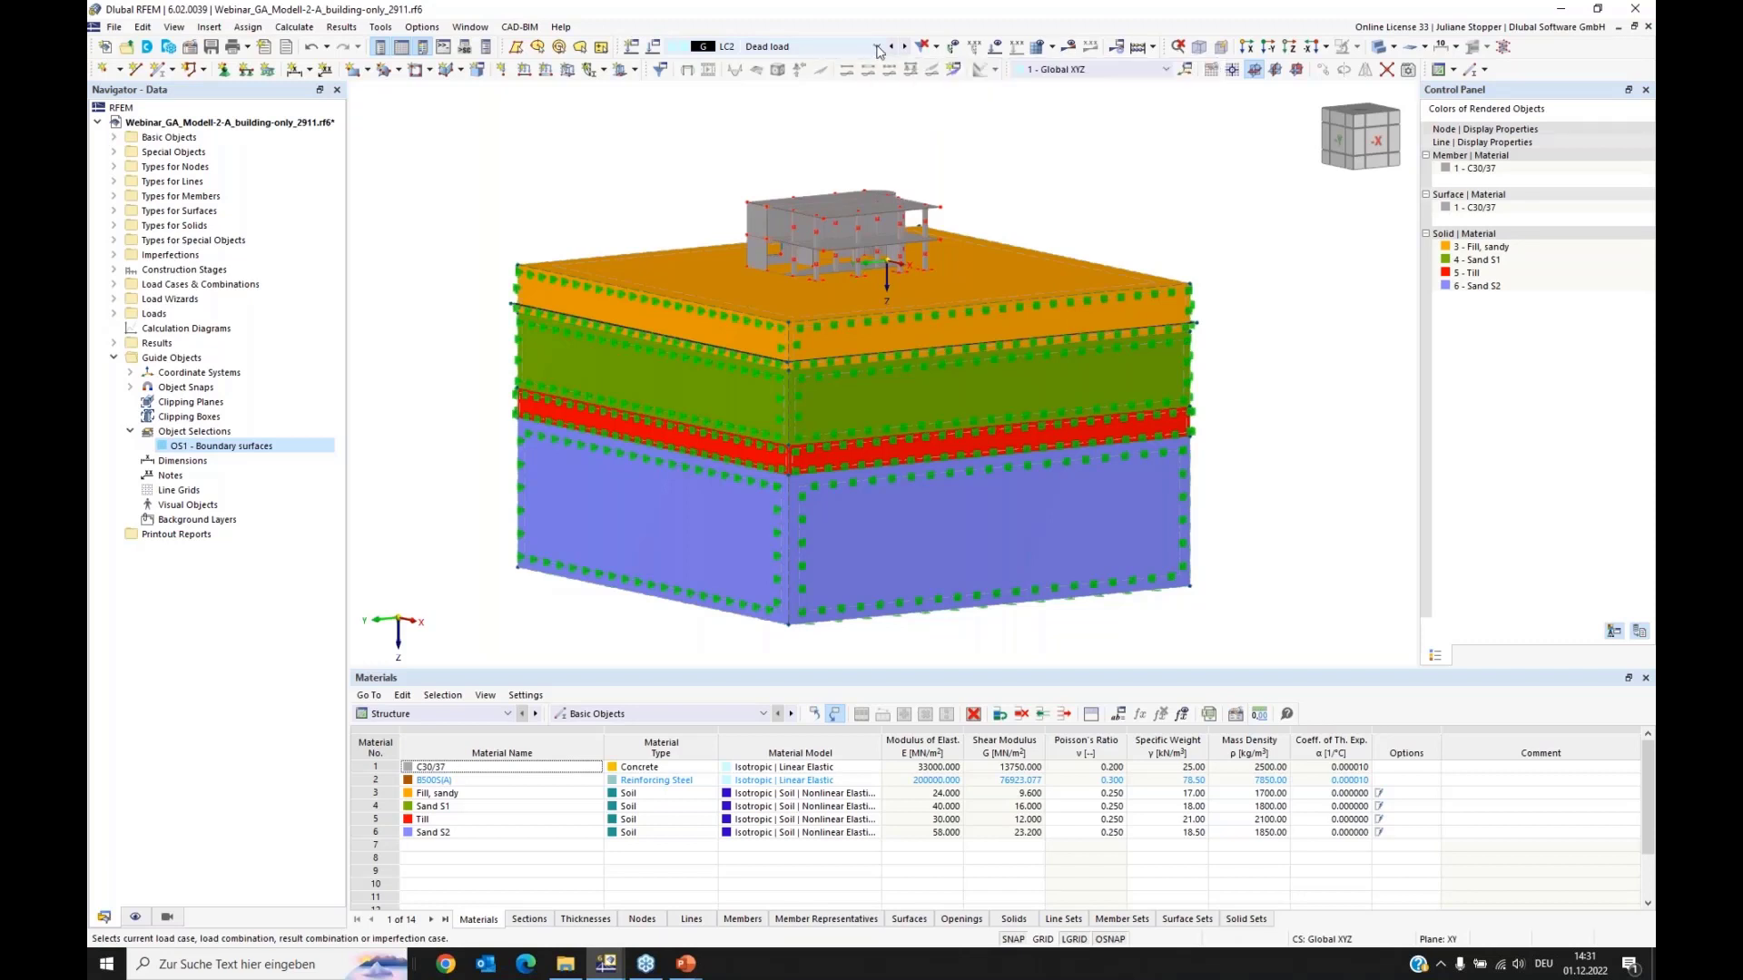
Step: Activate construction stage CS1 in the model and switch off showing hidden objects in the background
click(847, 49)
click(776, 167)
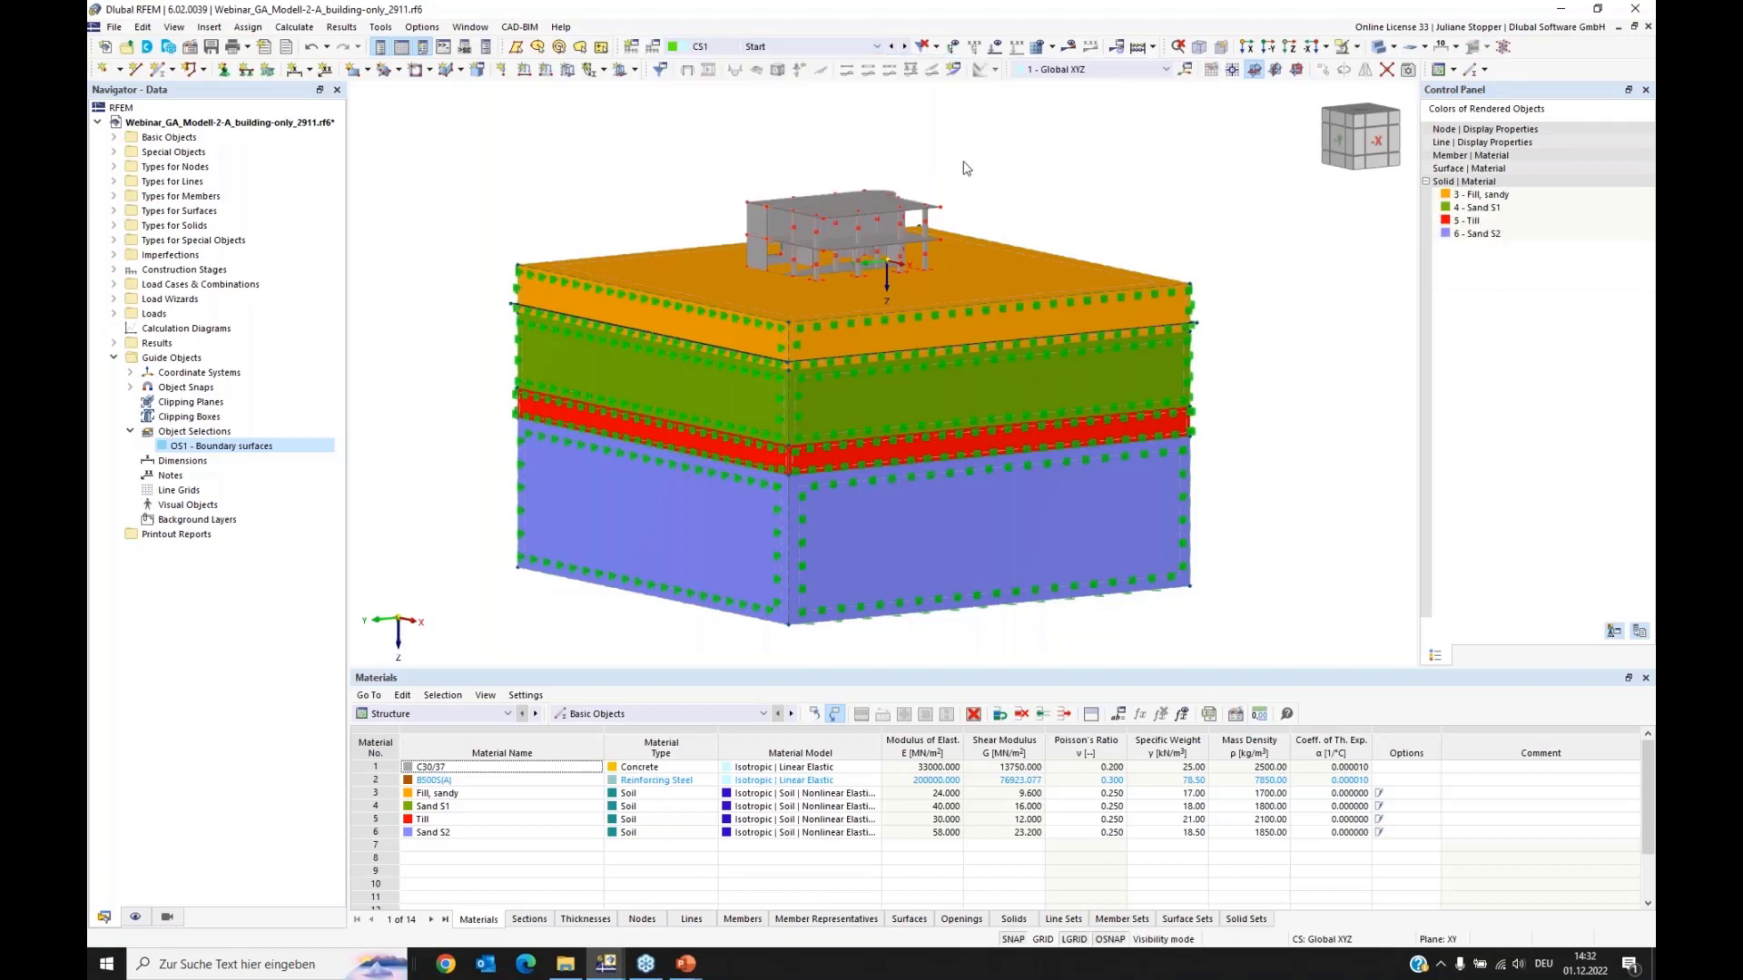
click(136, 917)
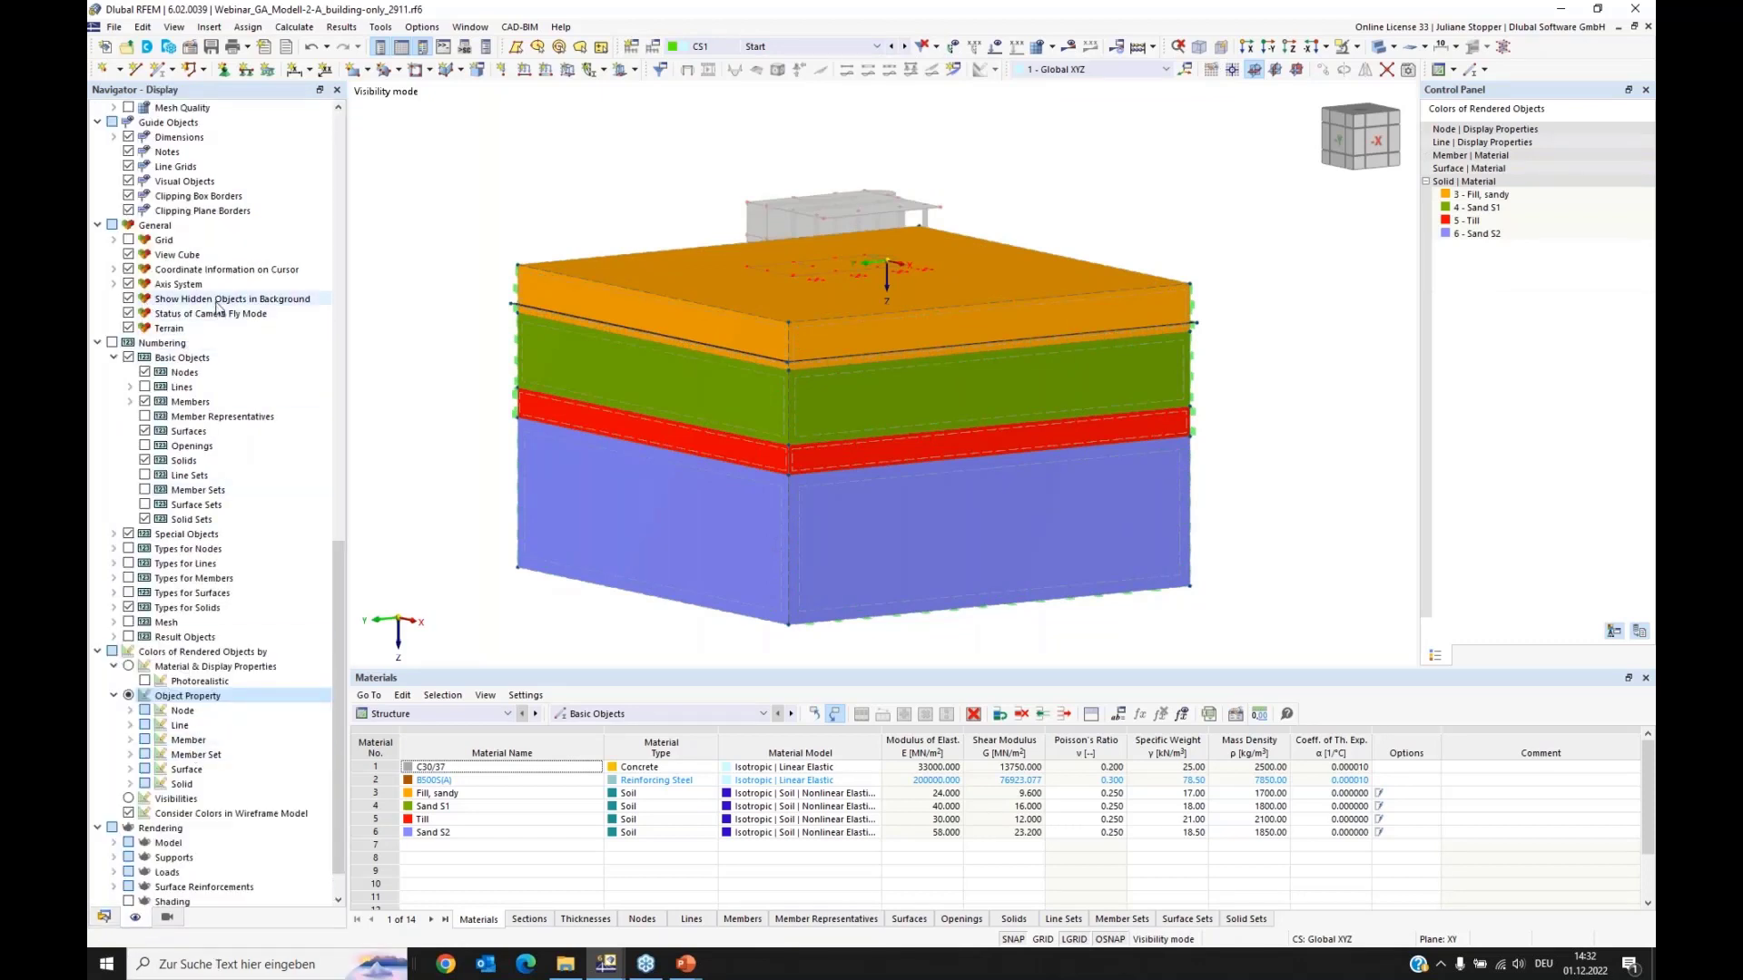
click(128, 299)
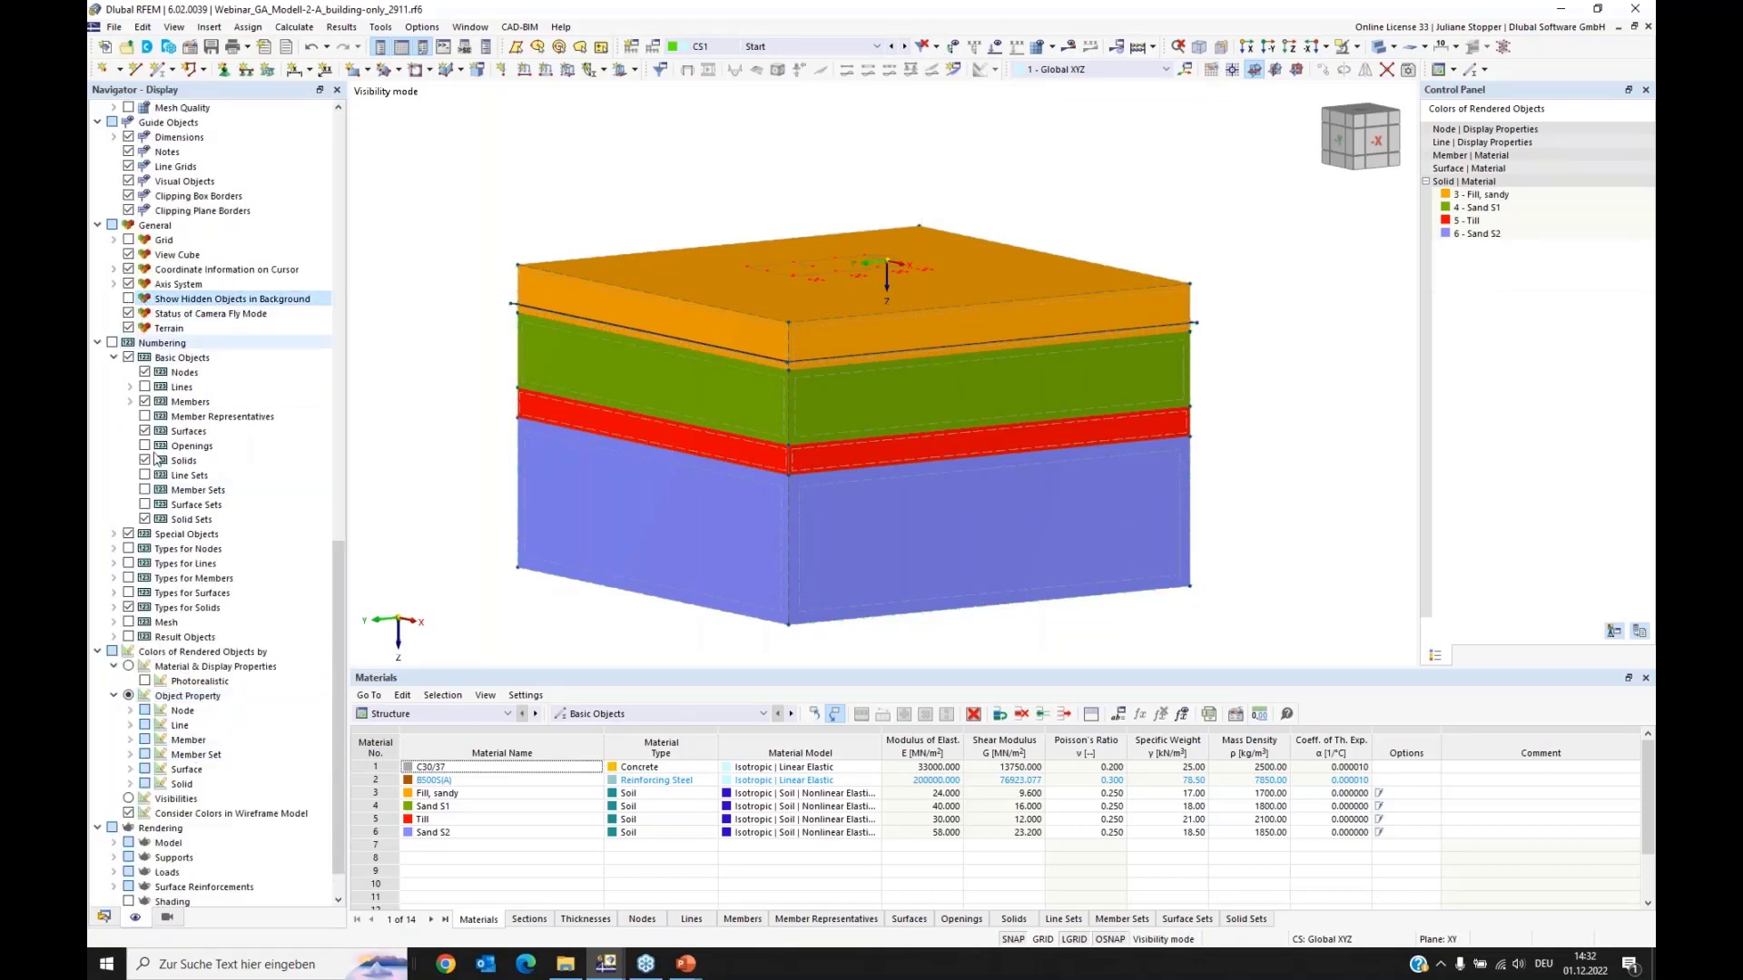
Step: Return to the model data and step through construction stages CS2 and CS3 to check their active objects
click(105, 917)
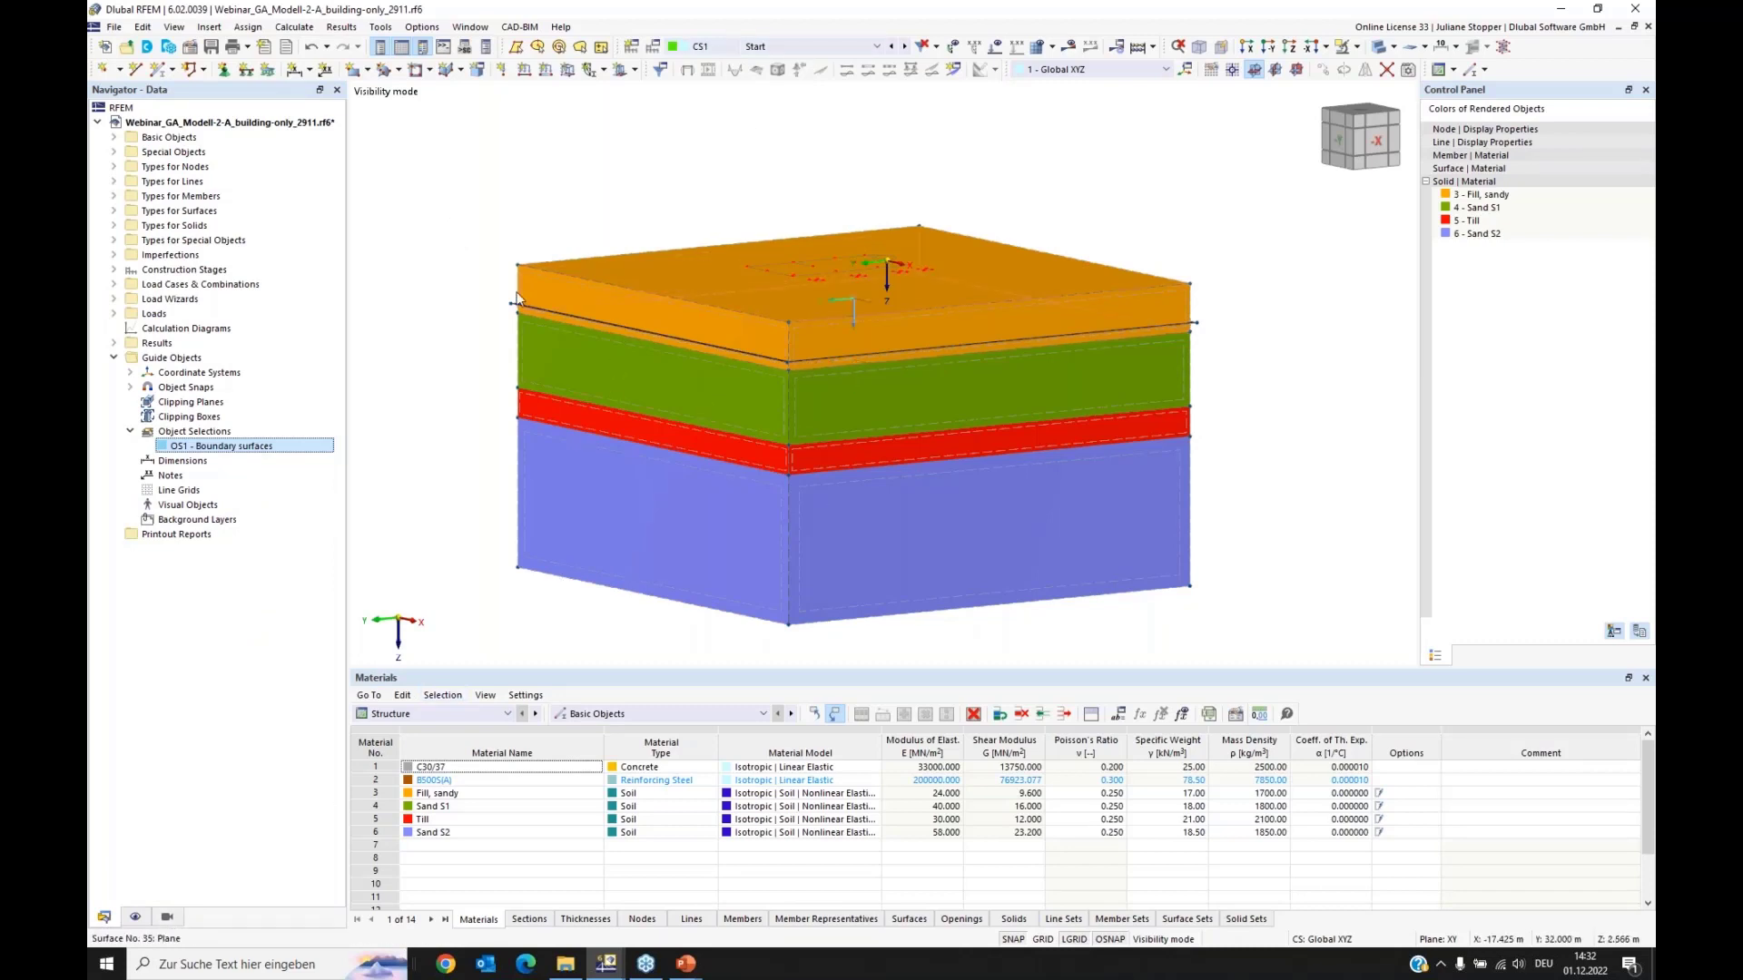
click(905, 48)
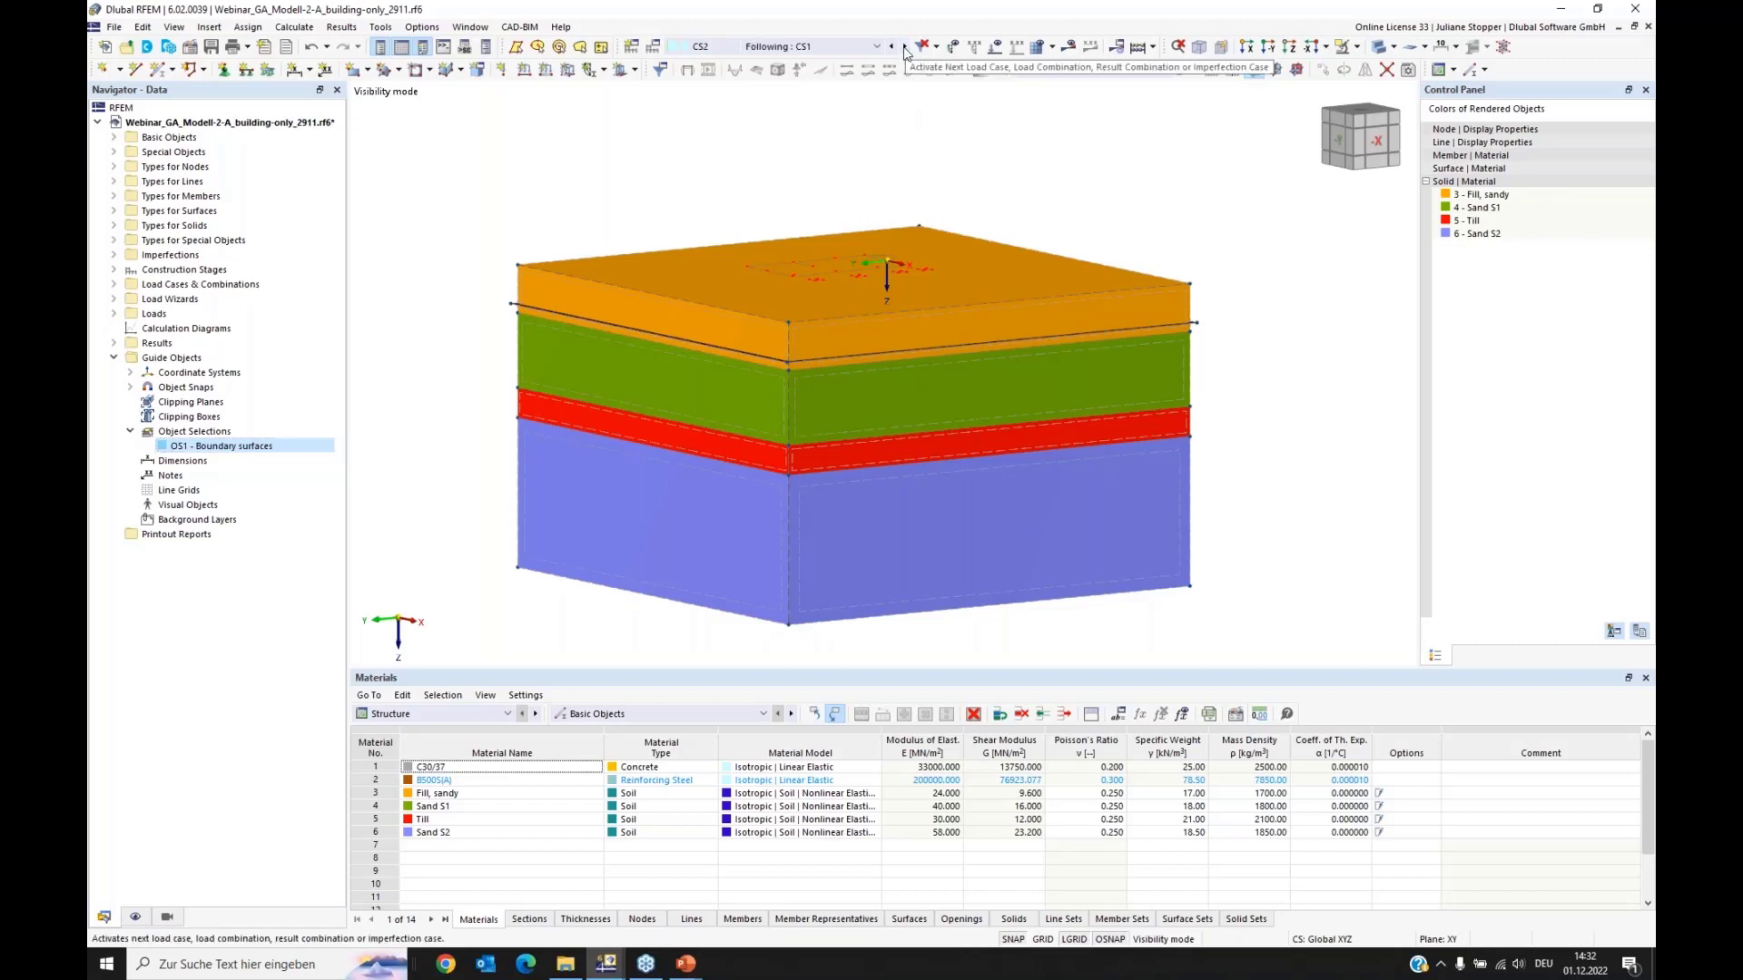
click(905, 47)
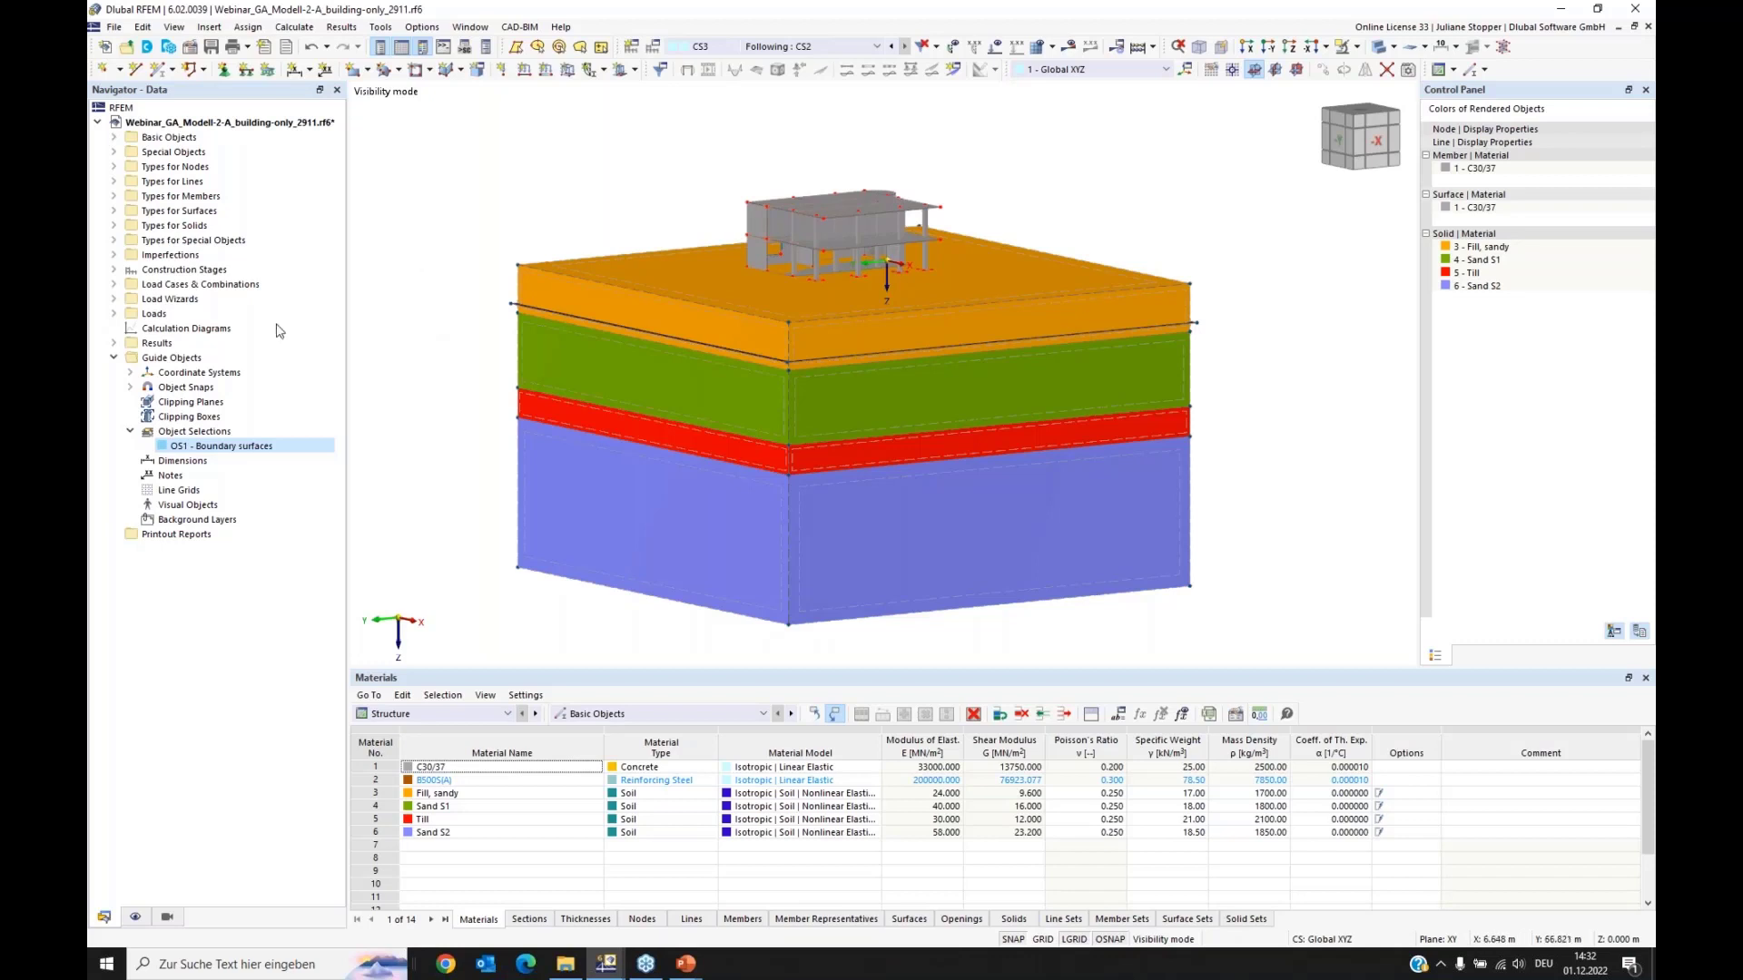
Step: Edit the construction stages' load cases and assign LC4 Self-weight Soil to construction stage CS1
click(114, 284)
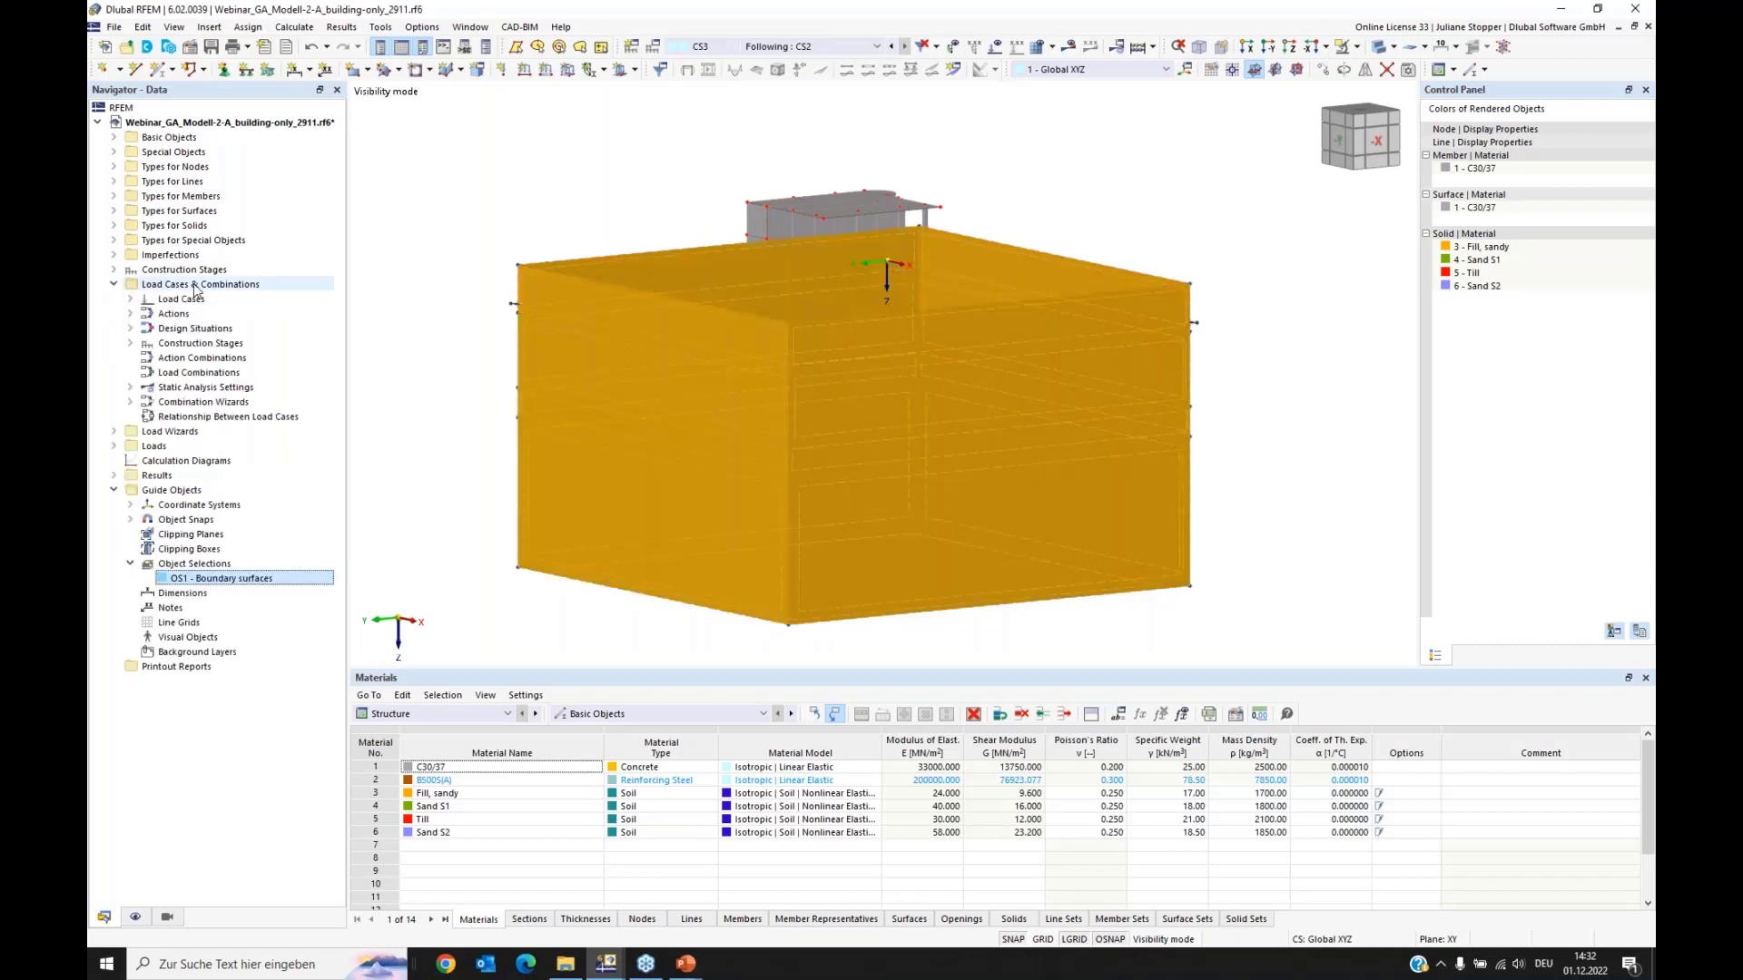
right_click(179, 345)
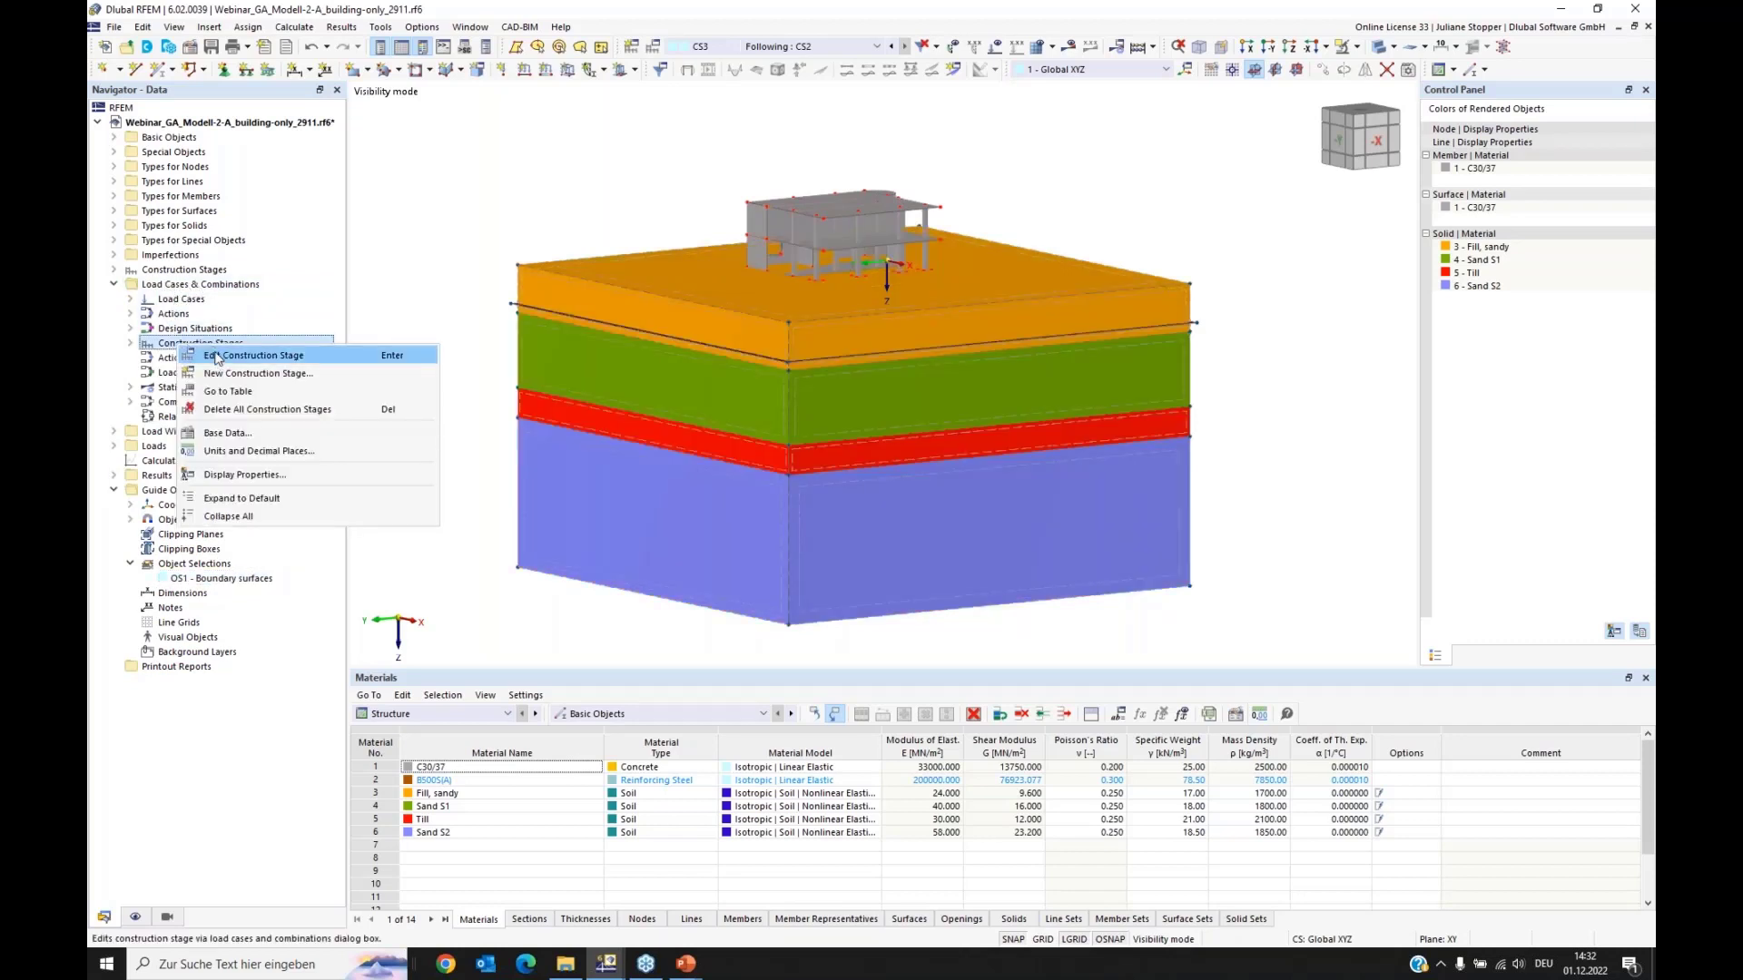
click(215, 356)
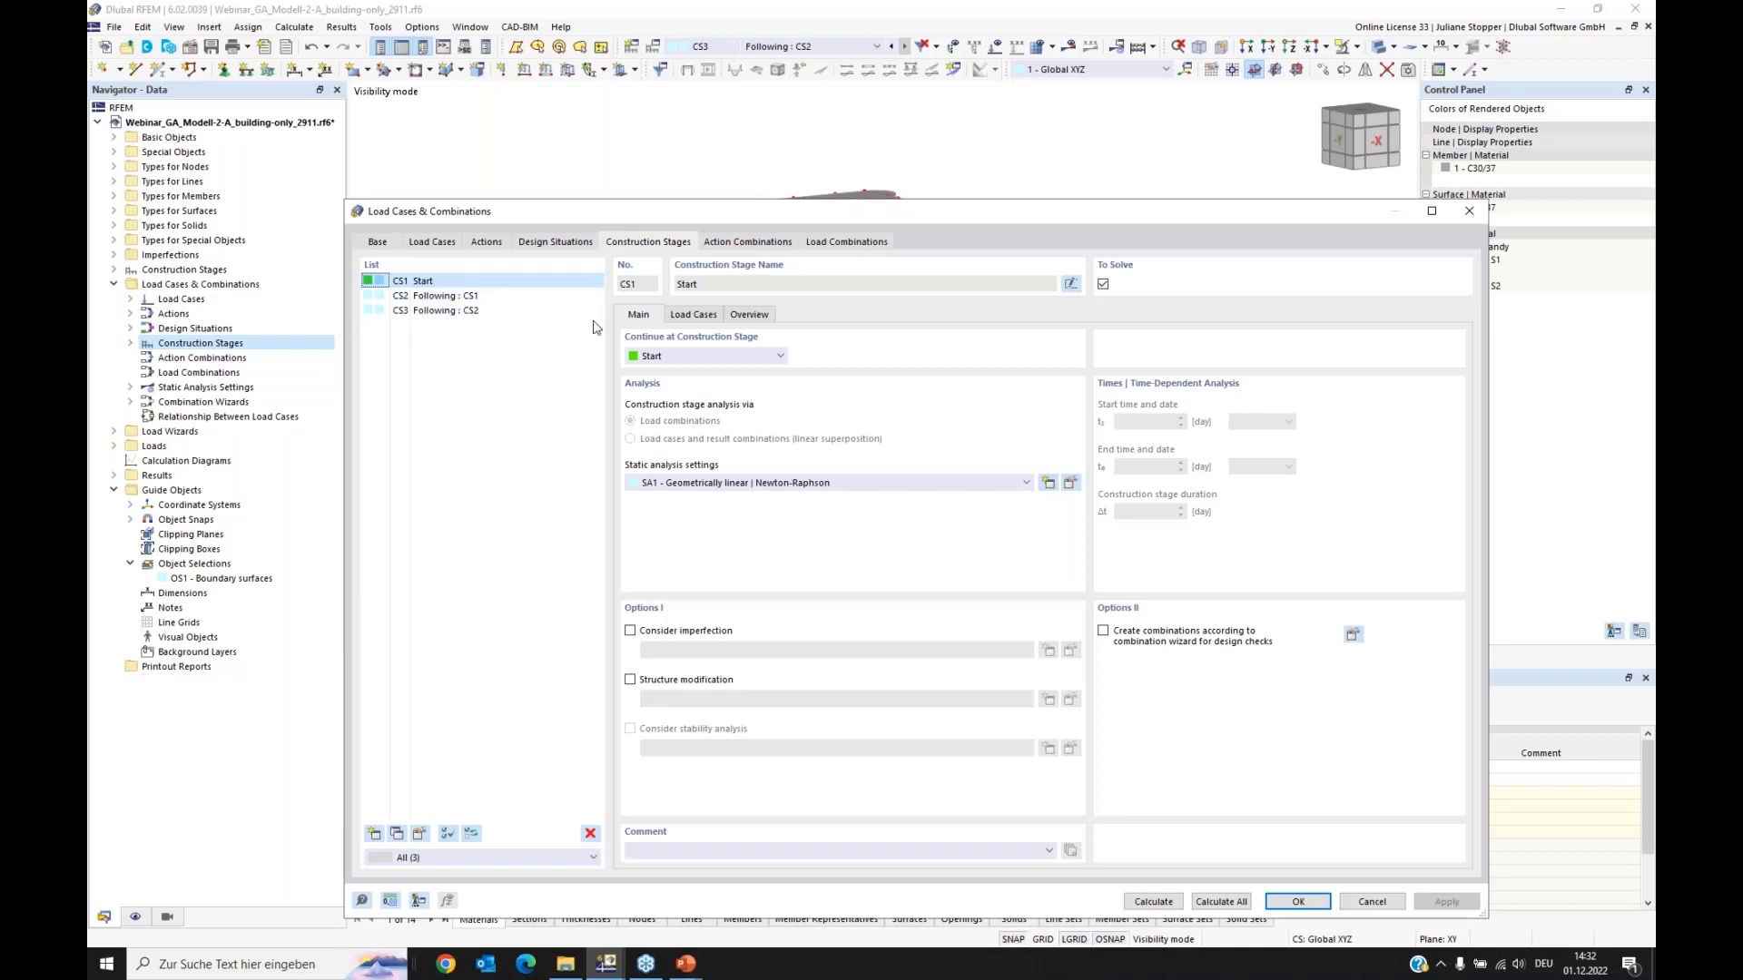
click(700, 315)
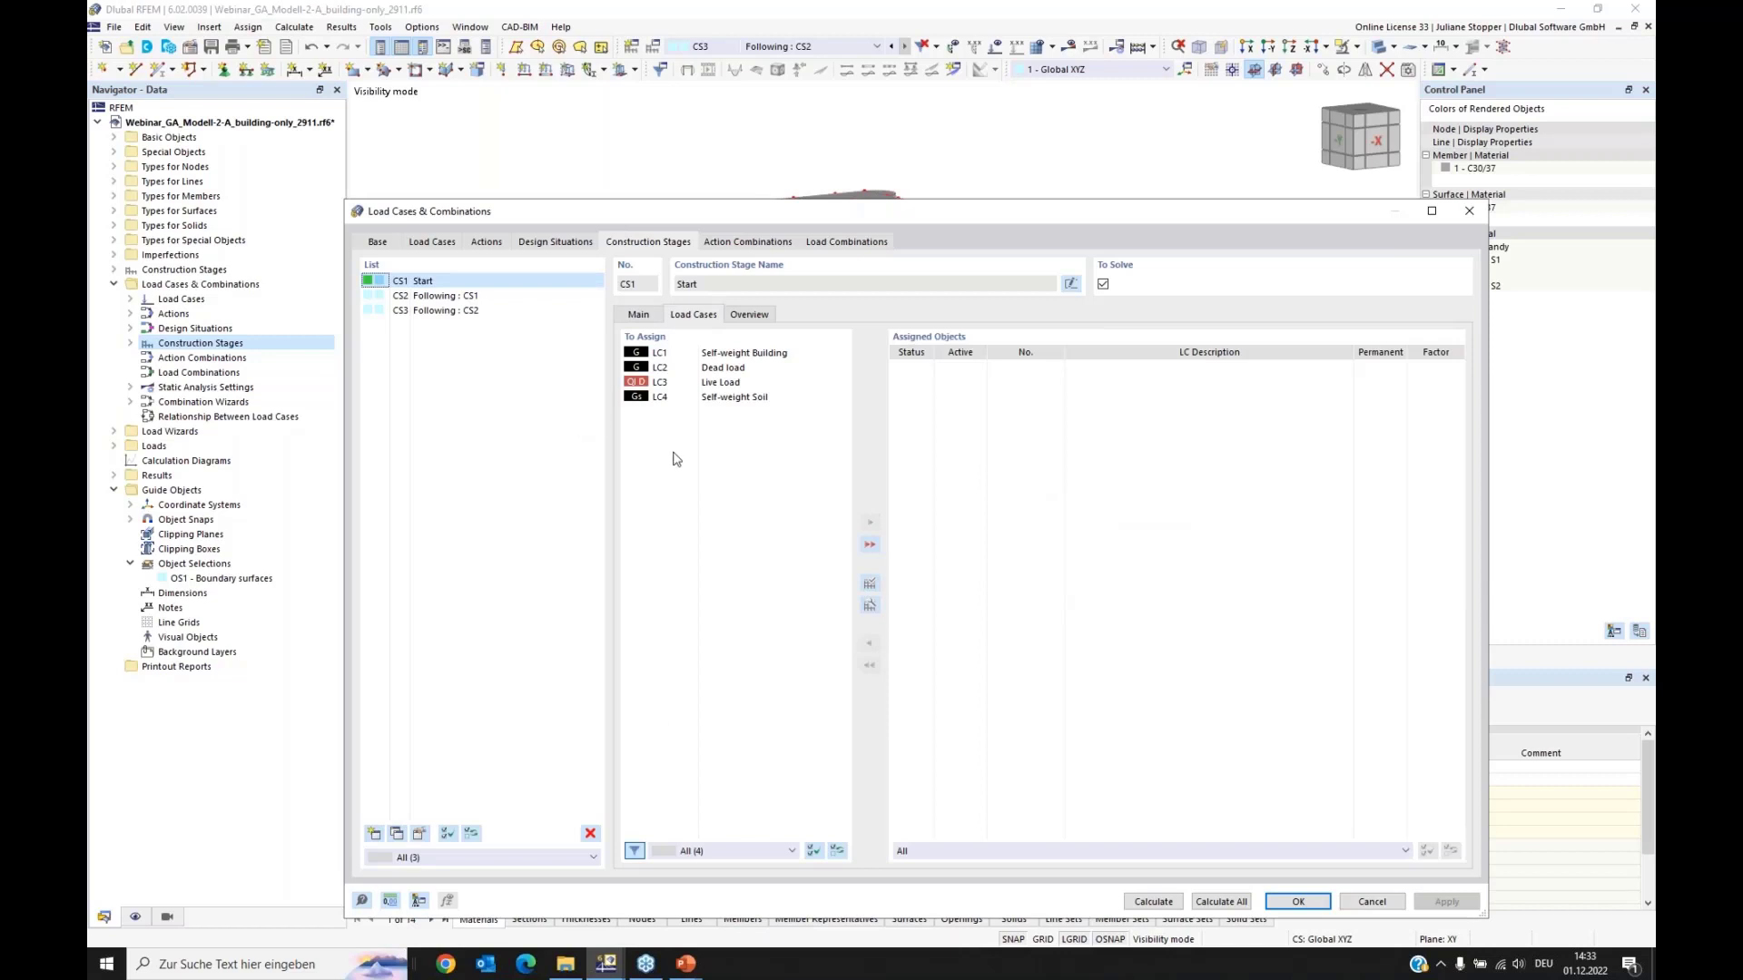
click(735, 405)
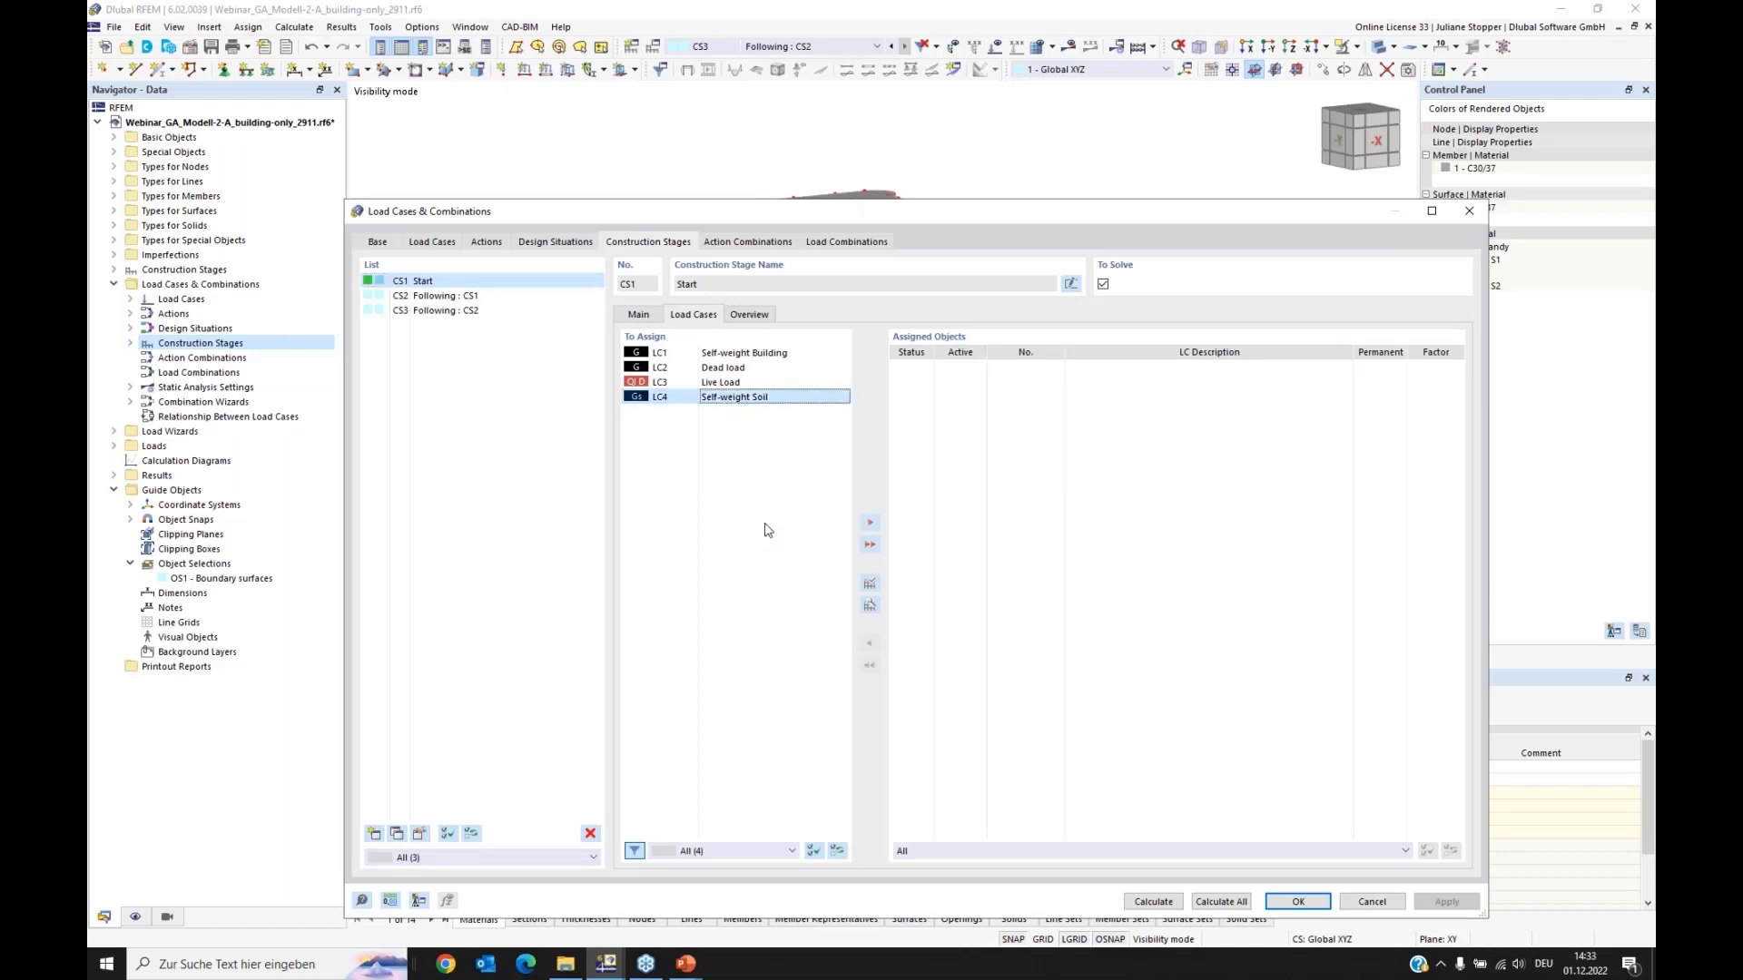
click(870, 525)
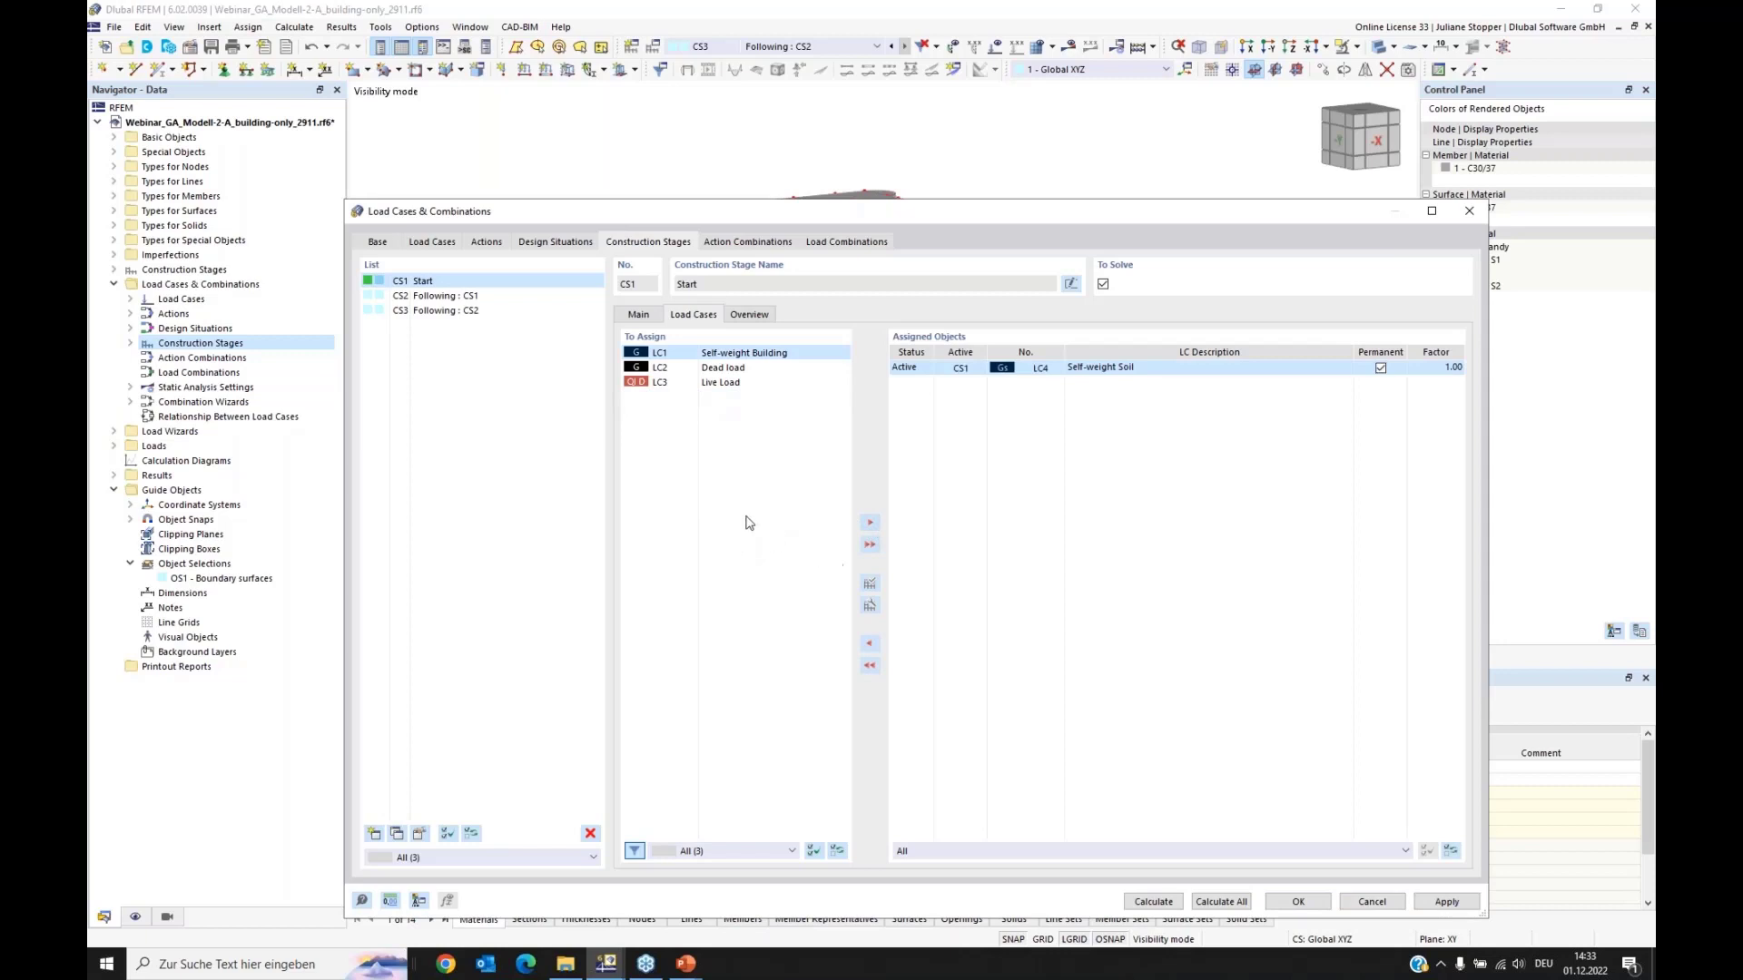
Step: Check the load cases of construction stage CS2 and assign LC1 Self-weight Building to construction stage CS3
click(639, 315)
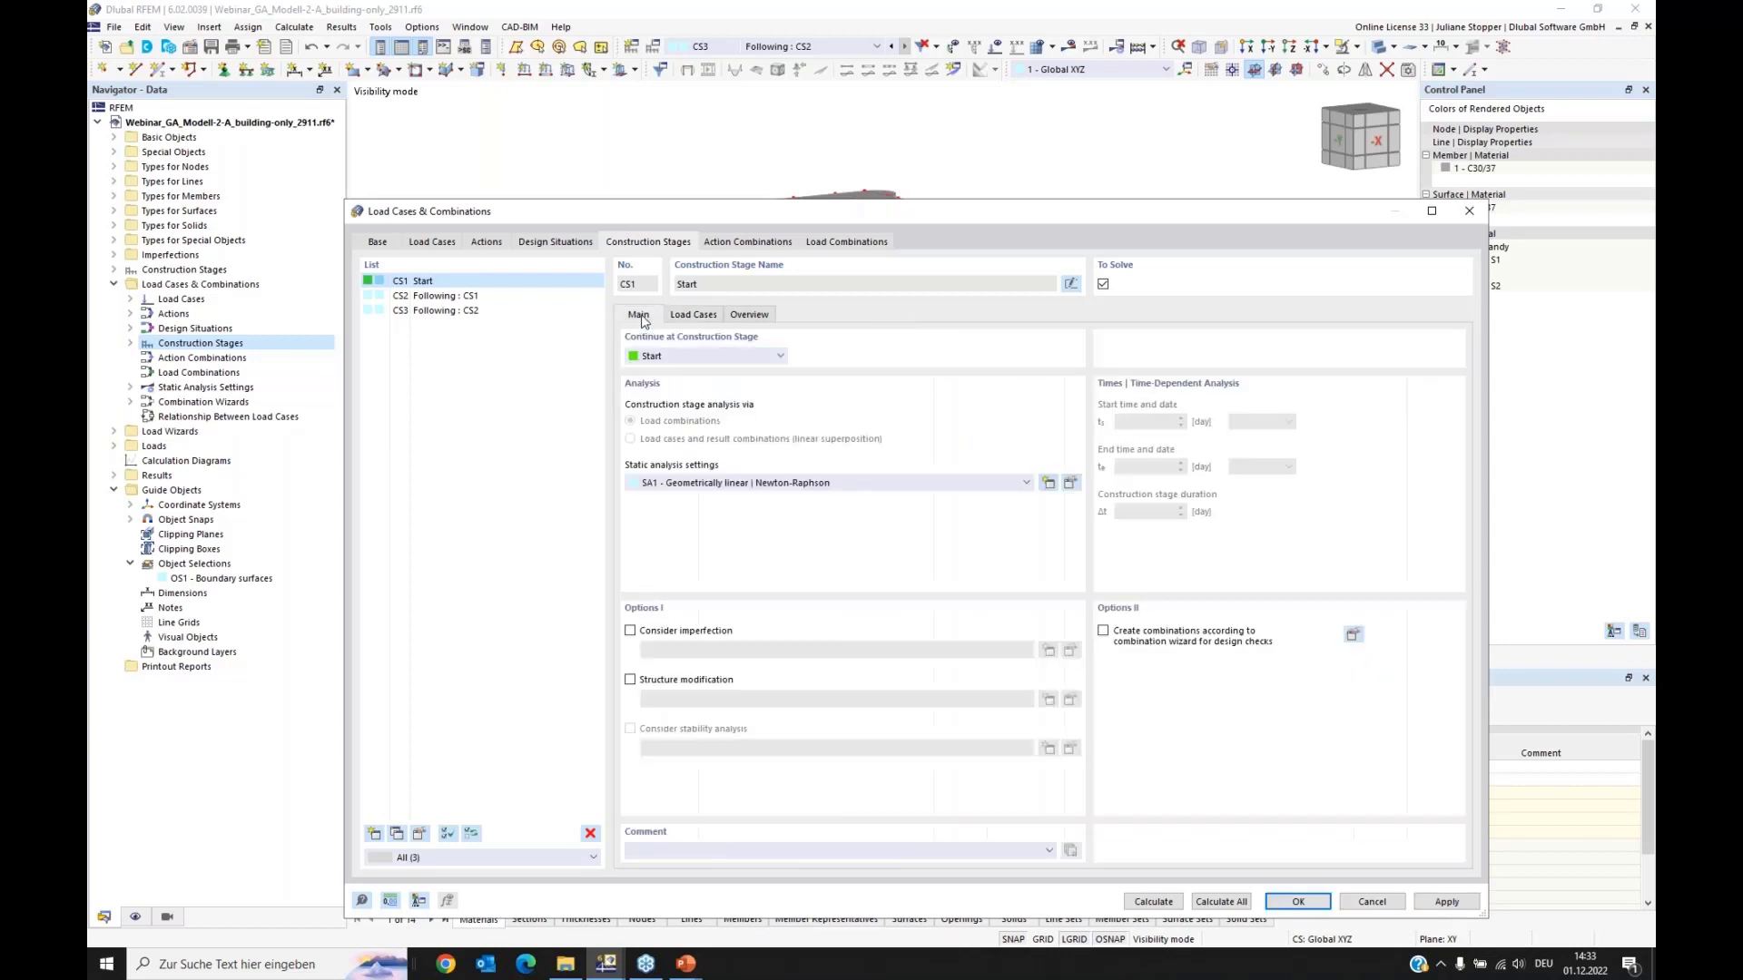
click(442, 297)
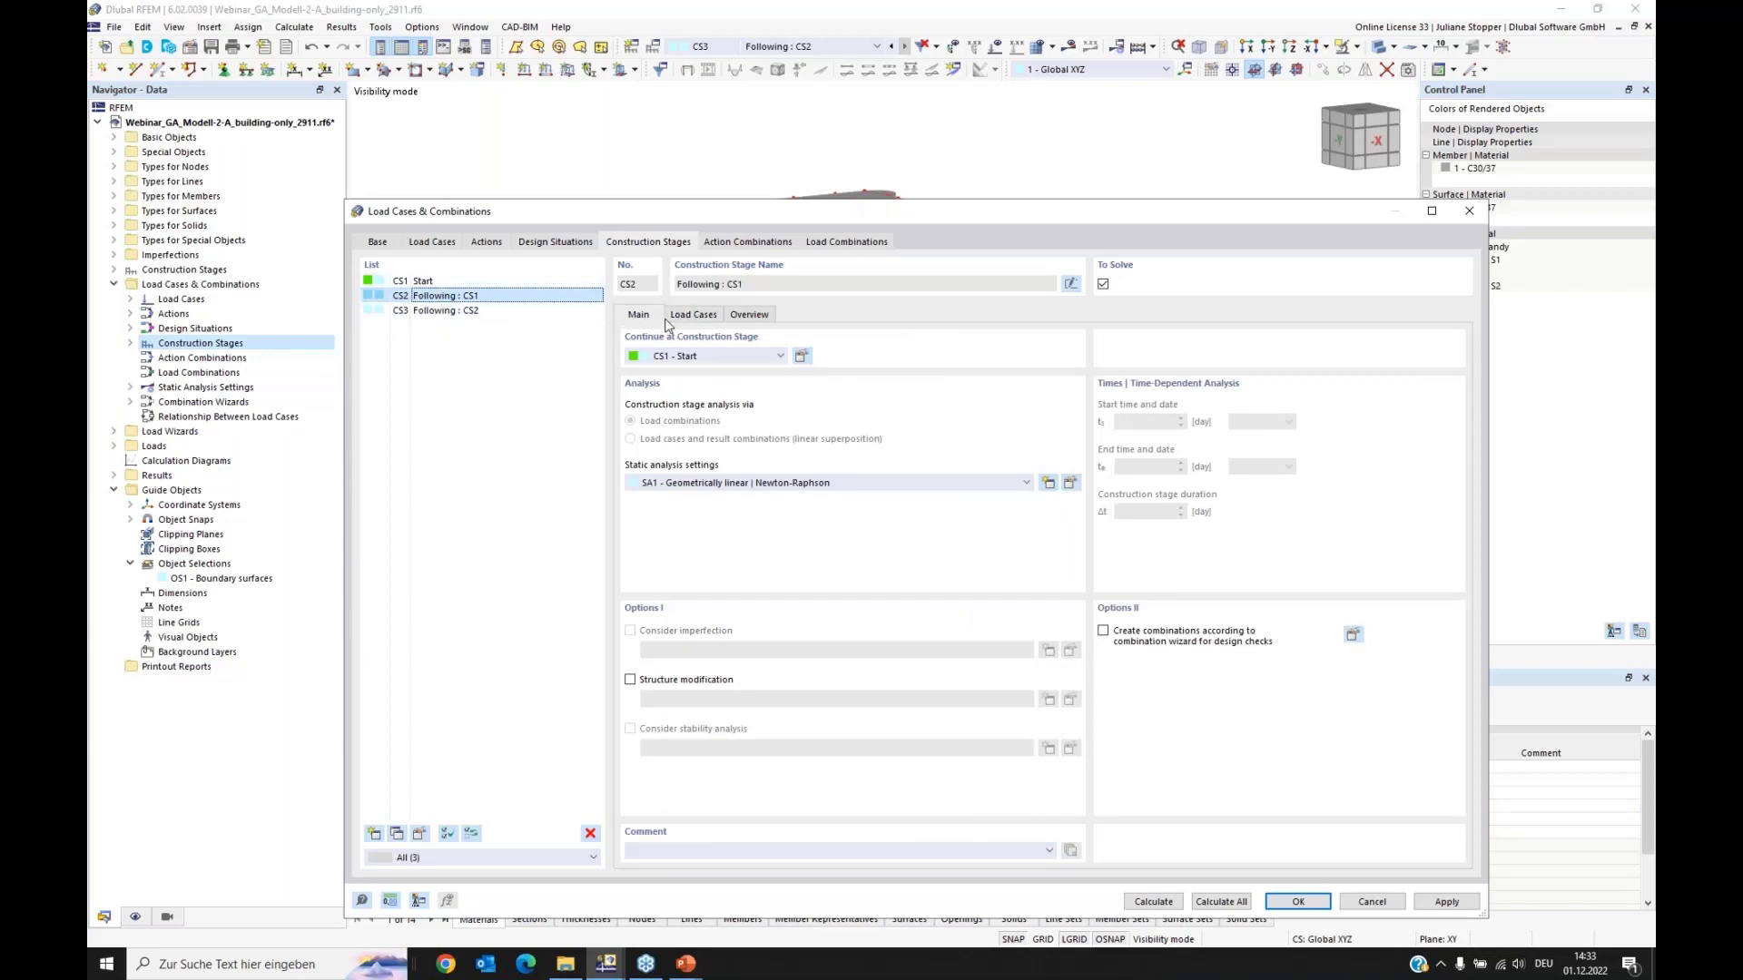
click(707, 317)
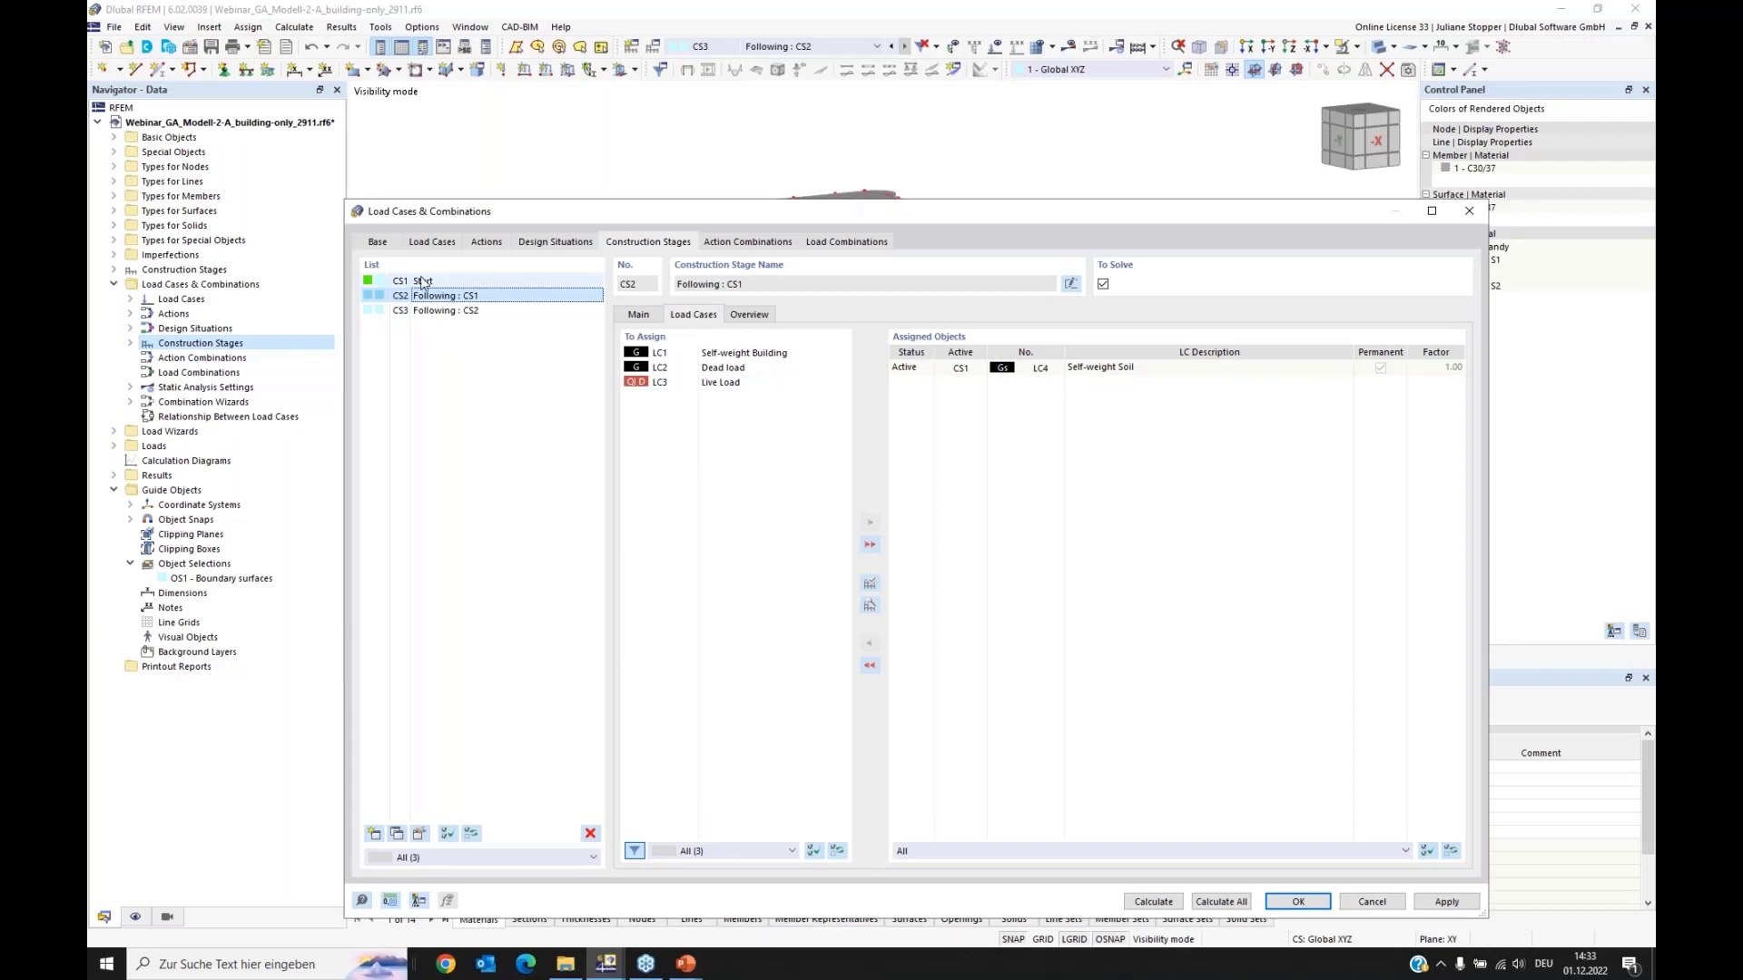
click(432, 316)
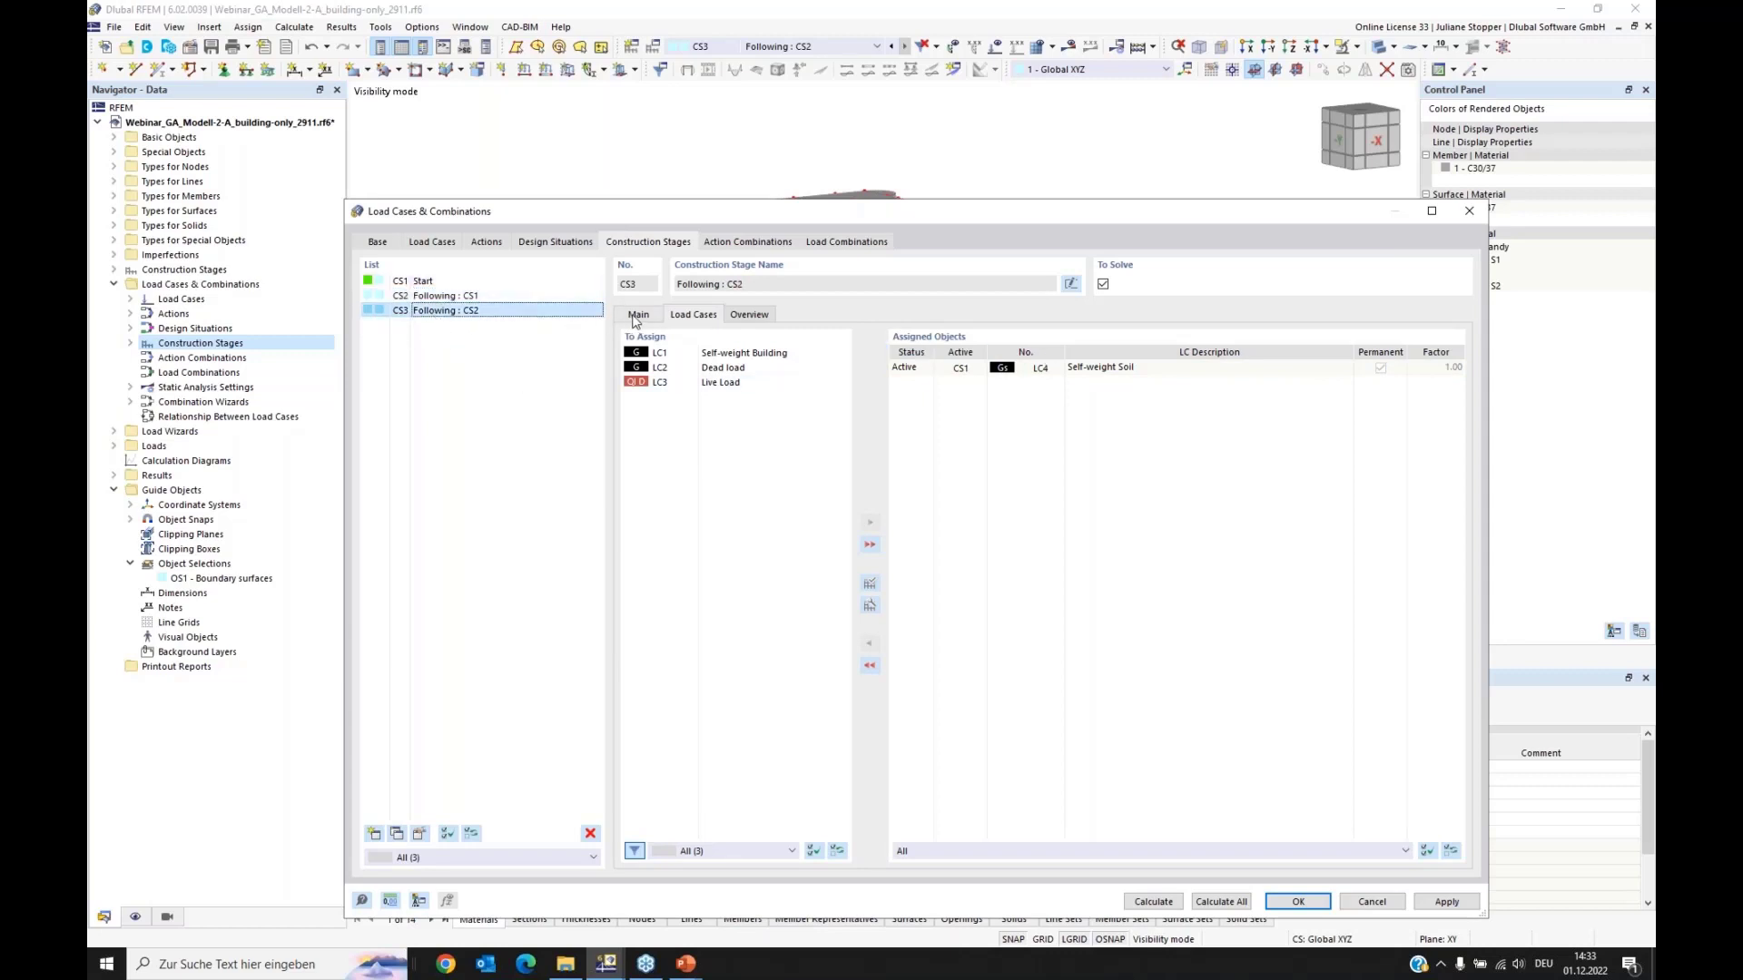
click(729, 356)
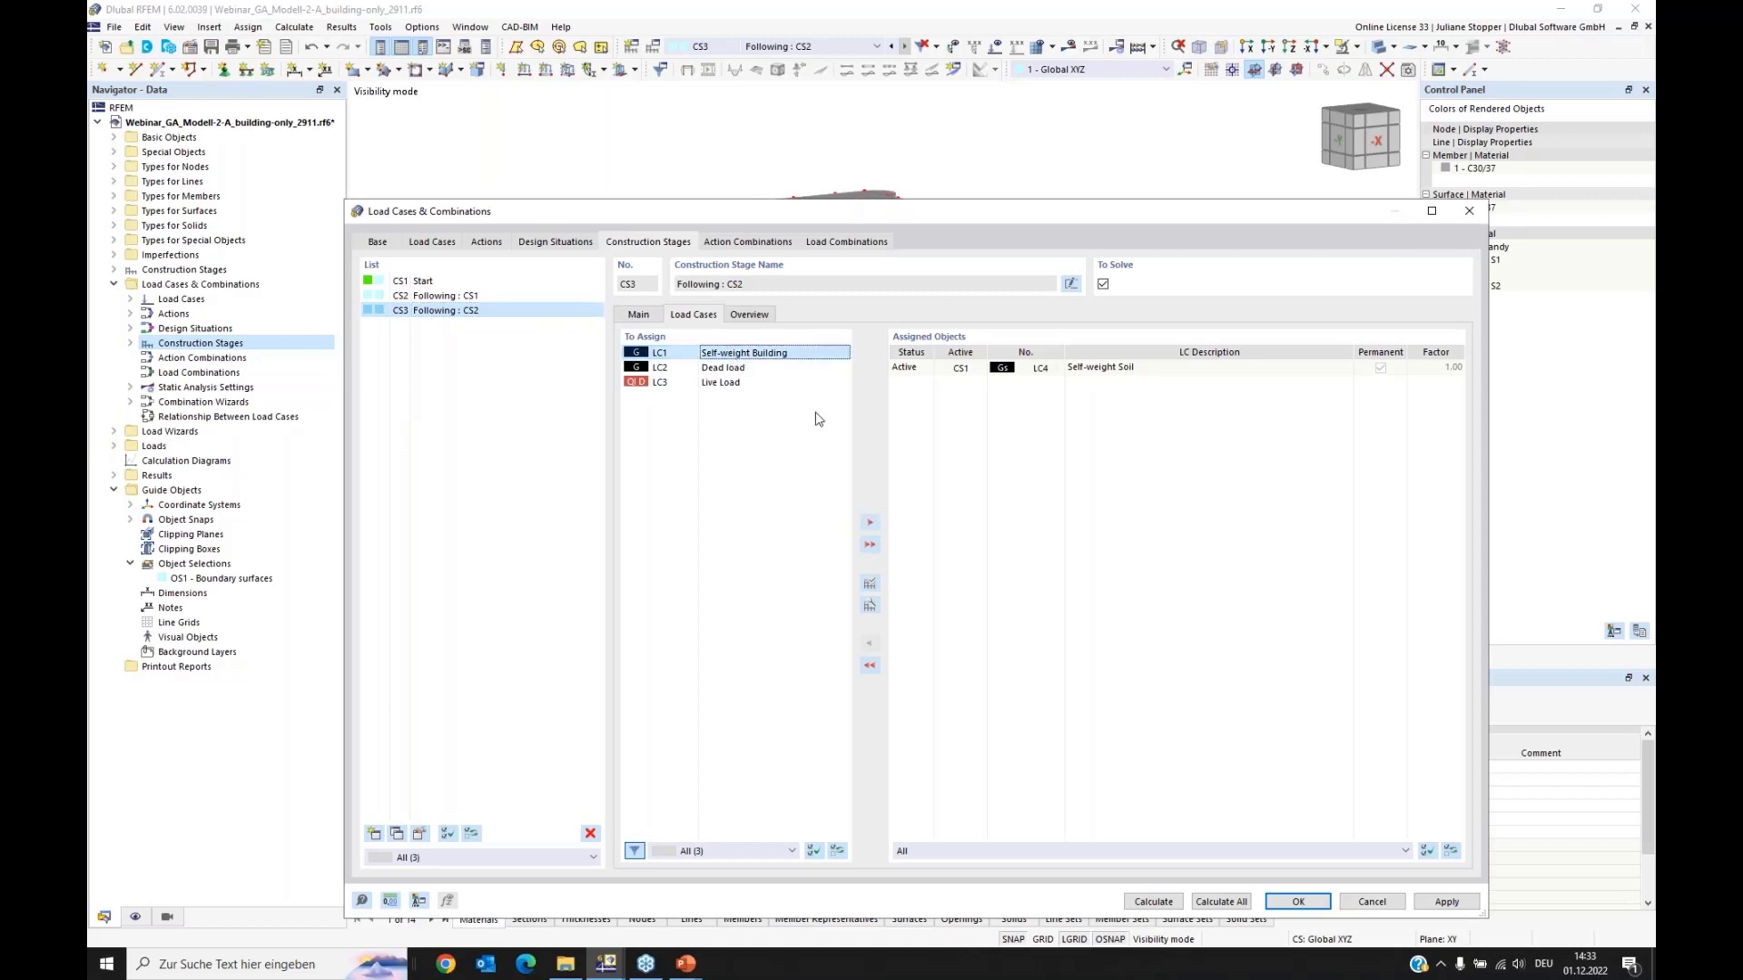
click(869, 522)
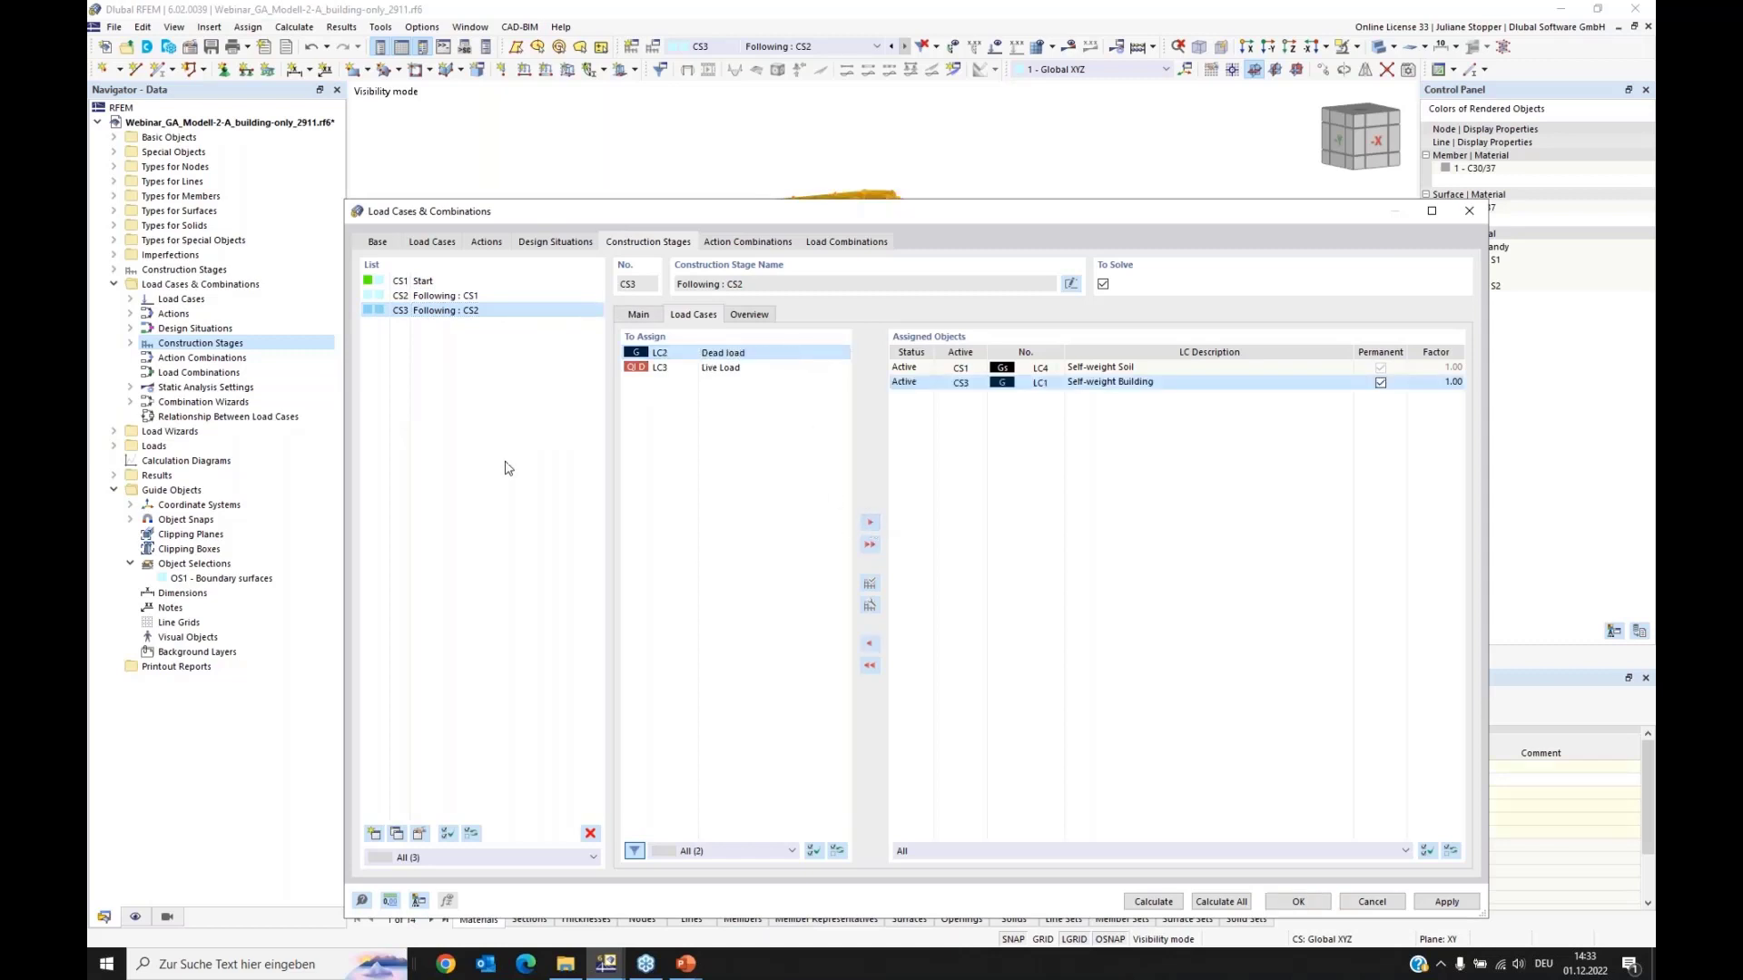
Step: Create construction stage CS4 following CS3 and assign load case LC2 Dead load to it
click(373, 835)
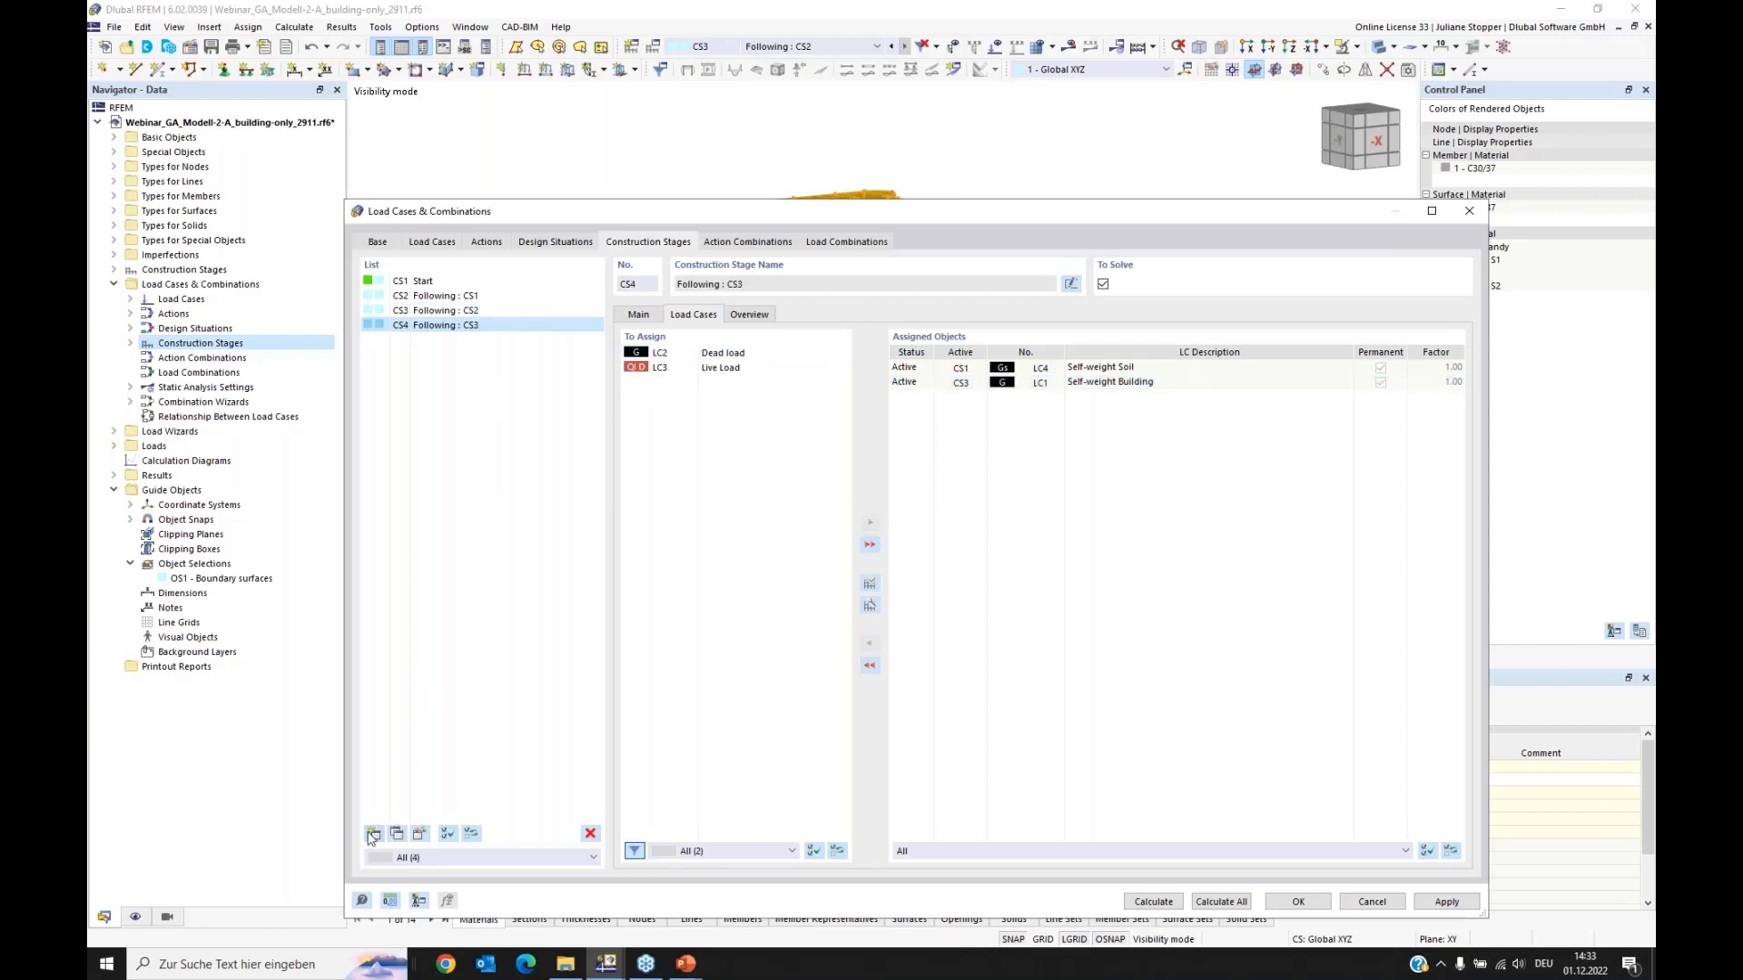
click(728, 356)
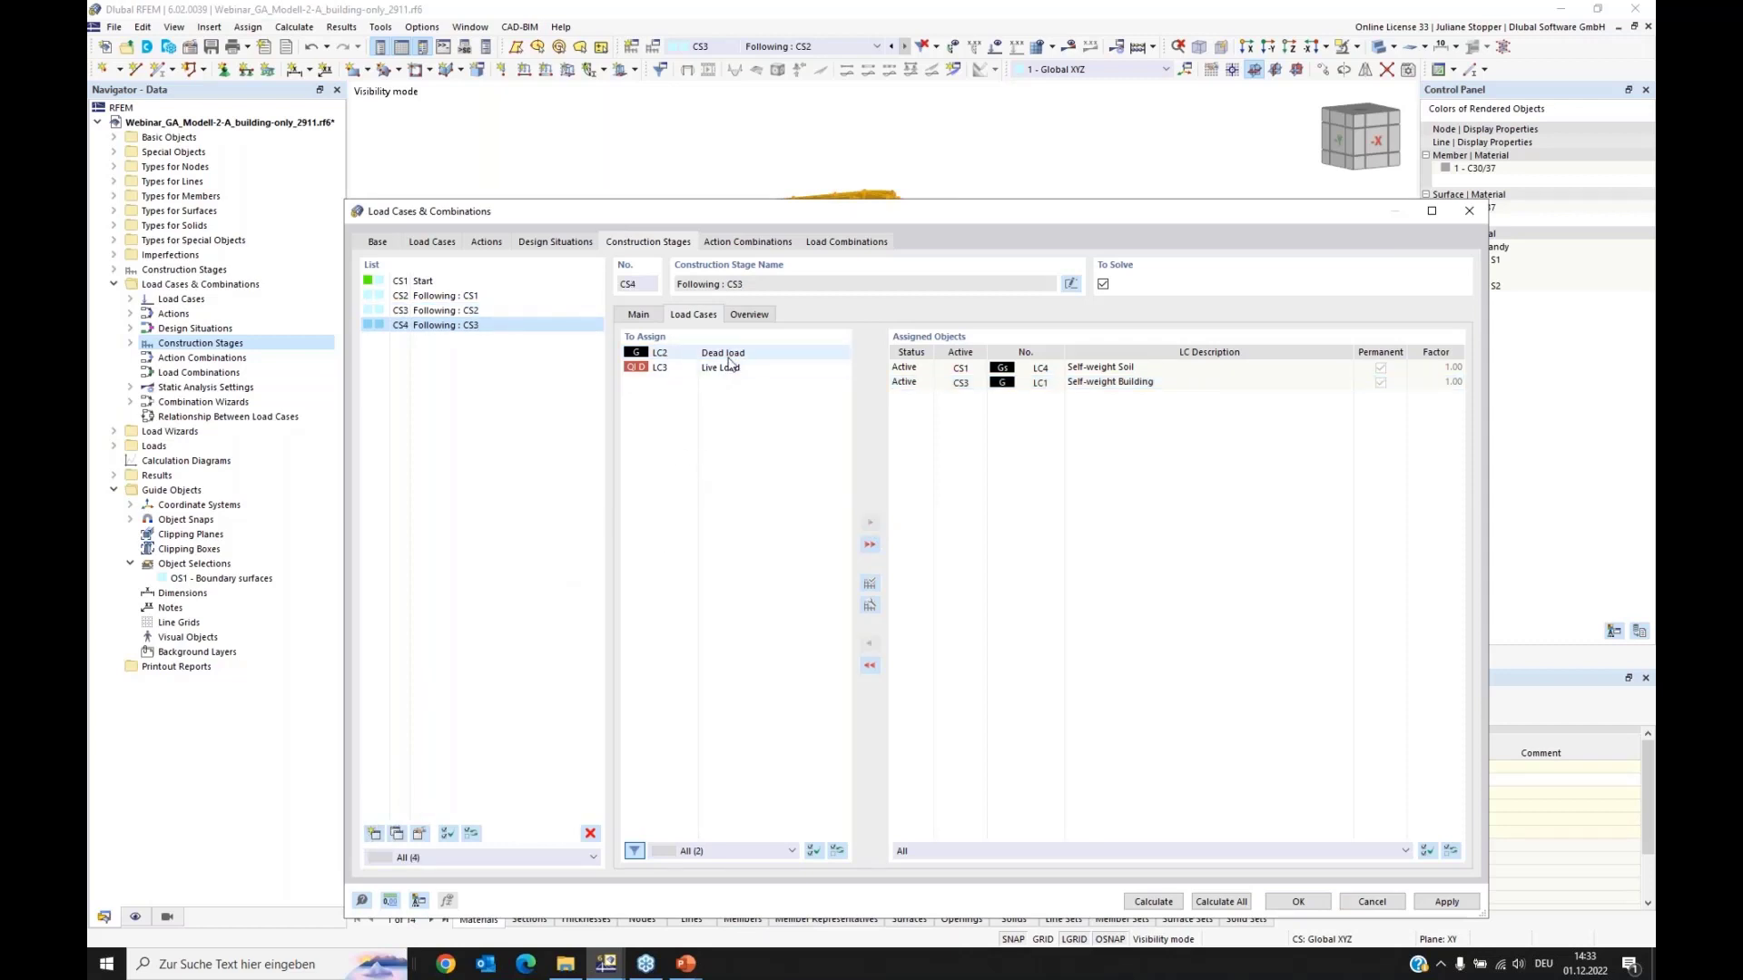
click(730, 357)
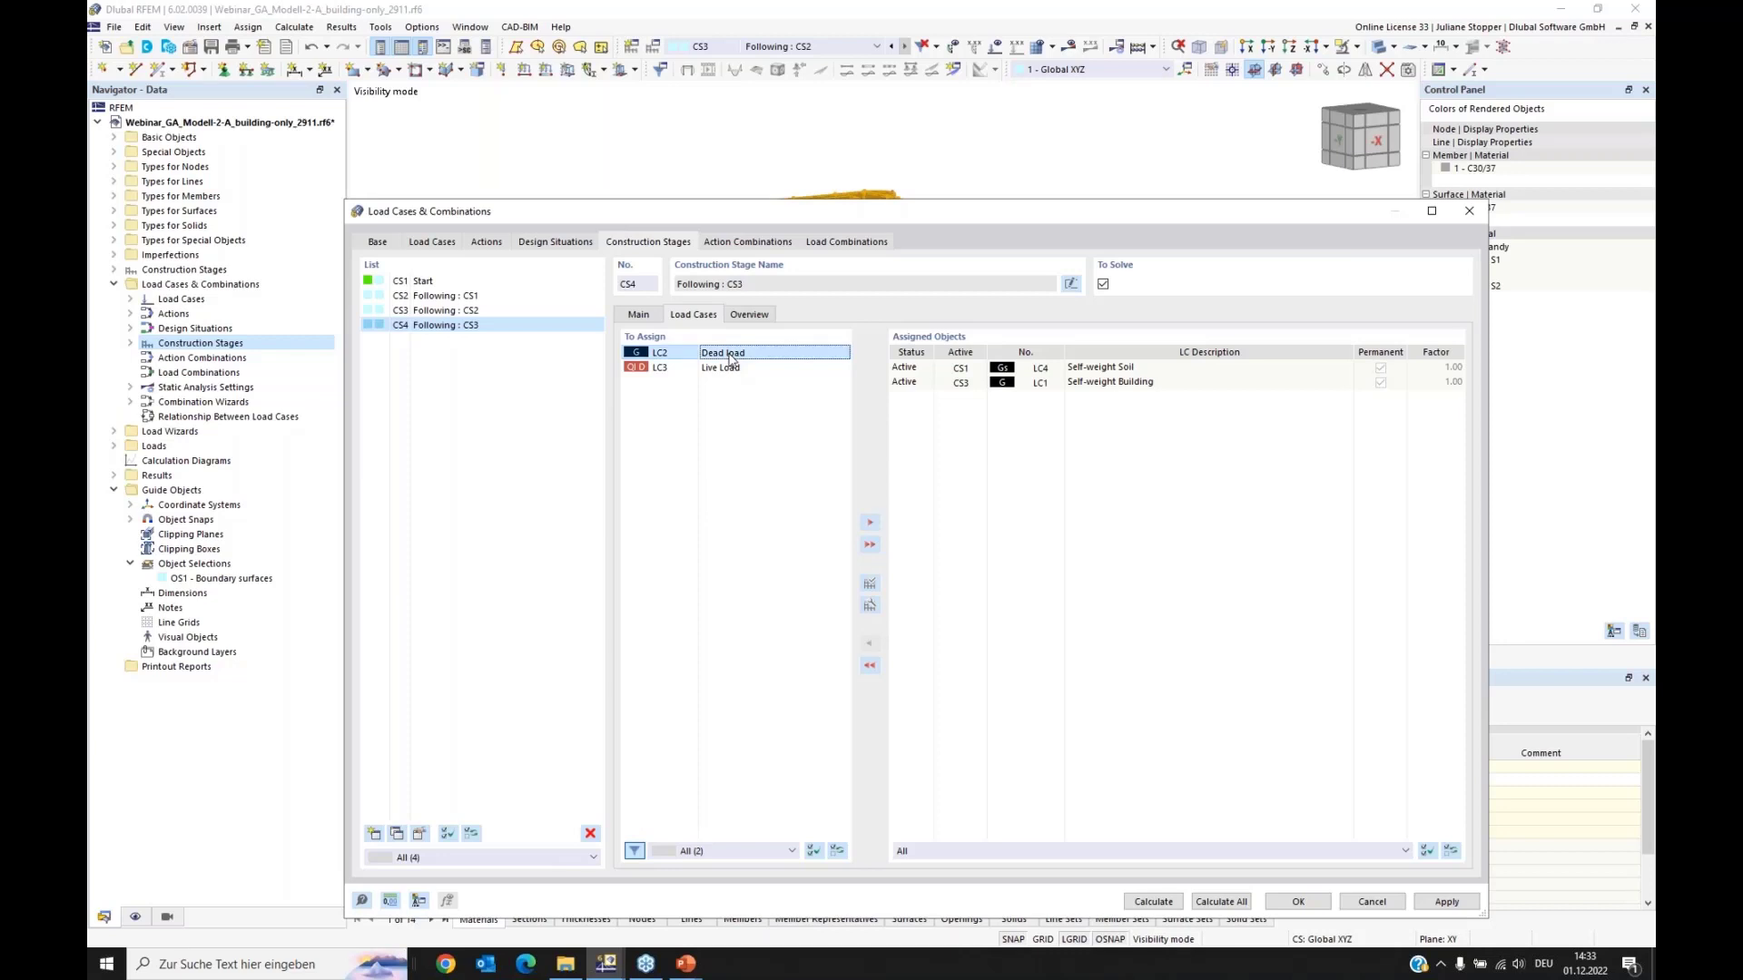
click(868, 526)
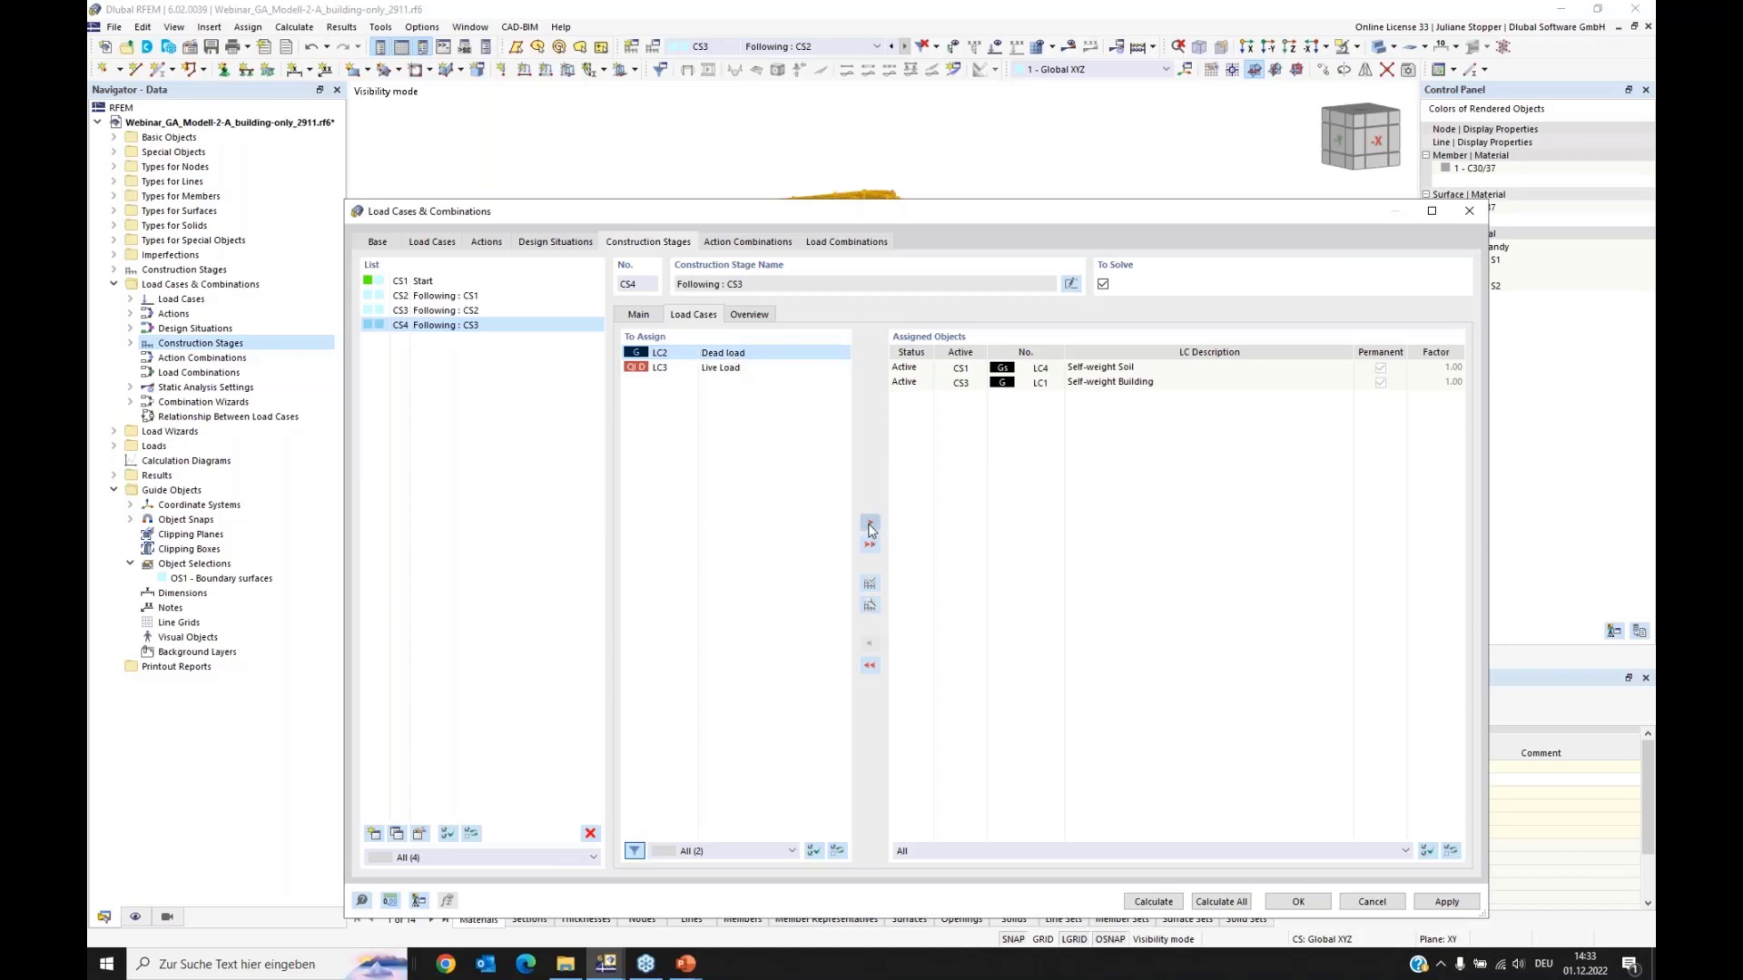
Step: Create construction stage CS5 following CS4, assign load case LC3 Live Load to it and toggle that load's Permanent option
click(373, 835)
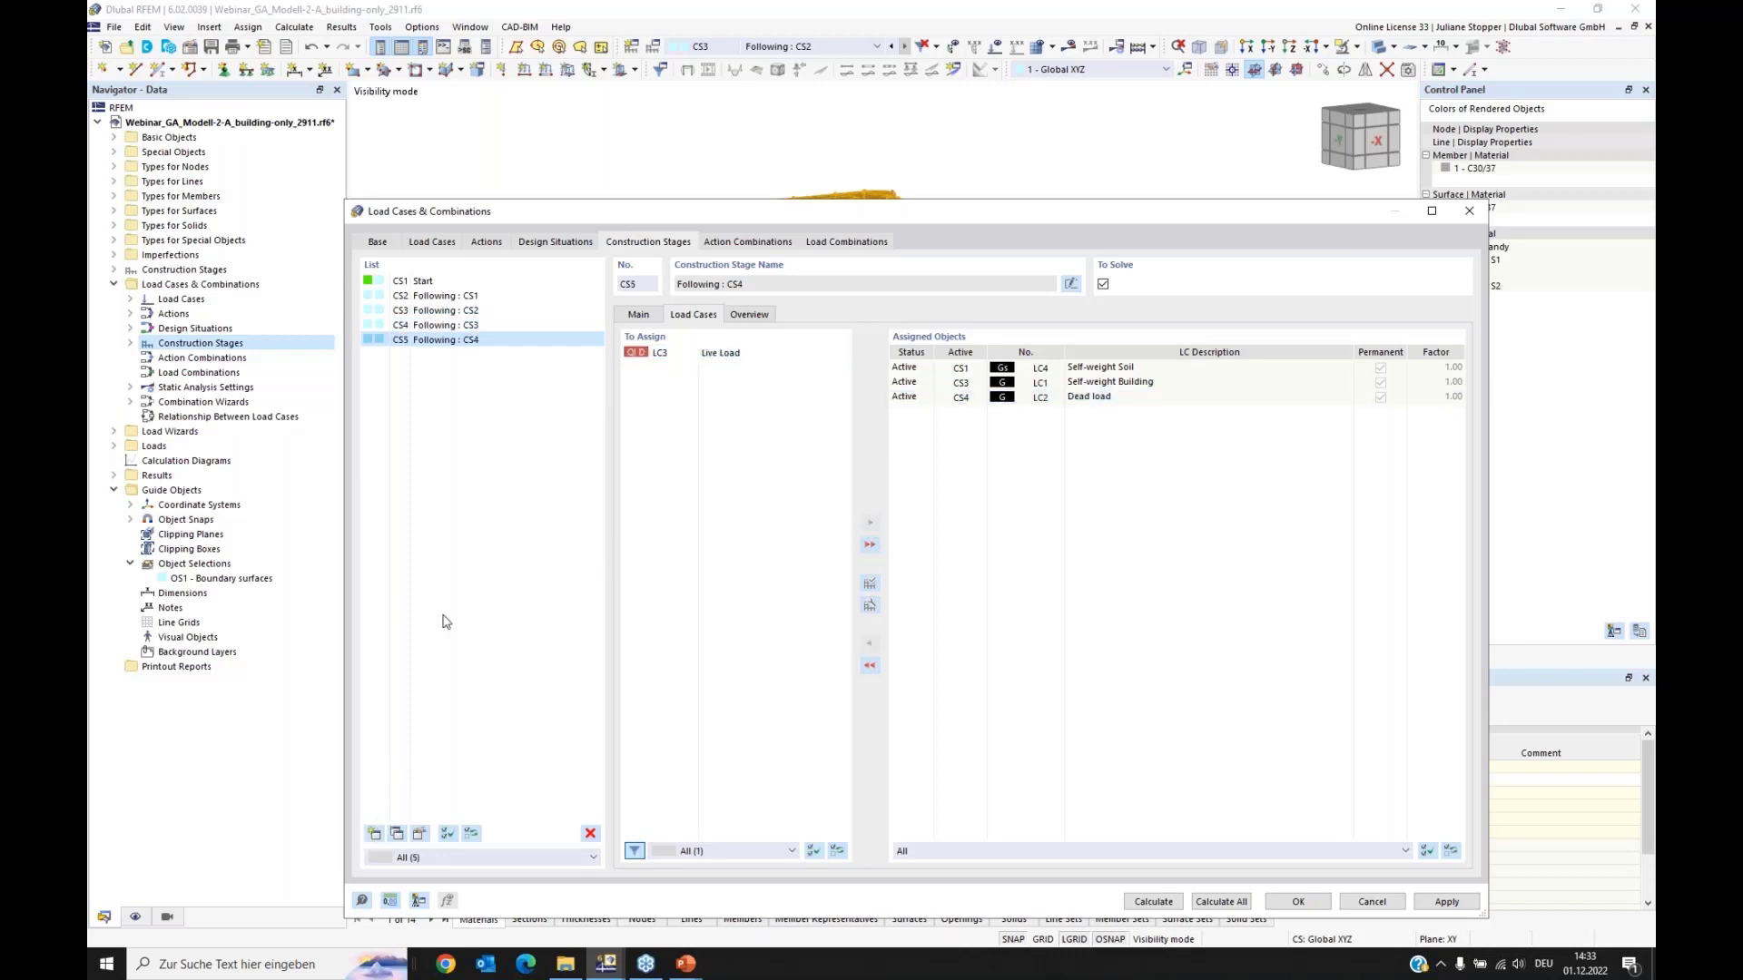
click(746, 353)
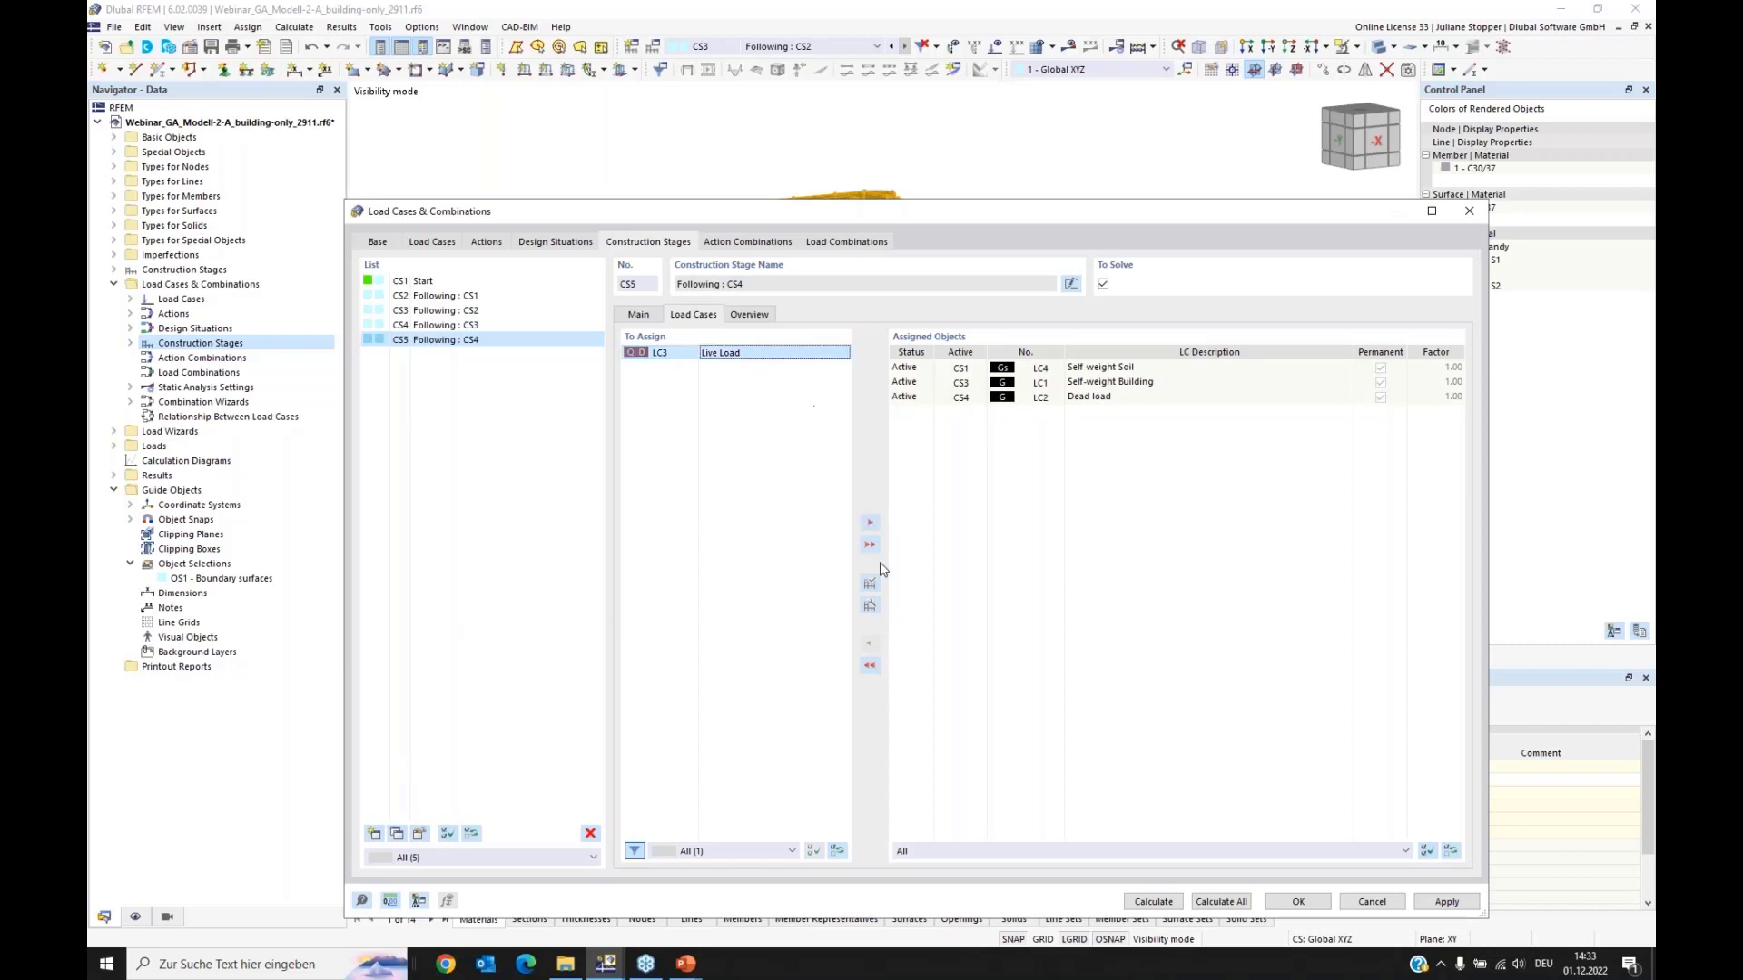
click(870, 522)
click(1379, 412)
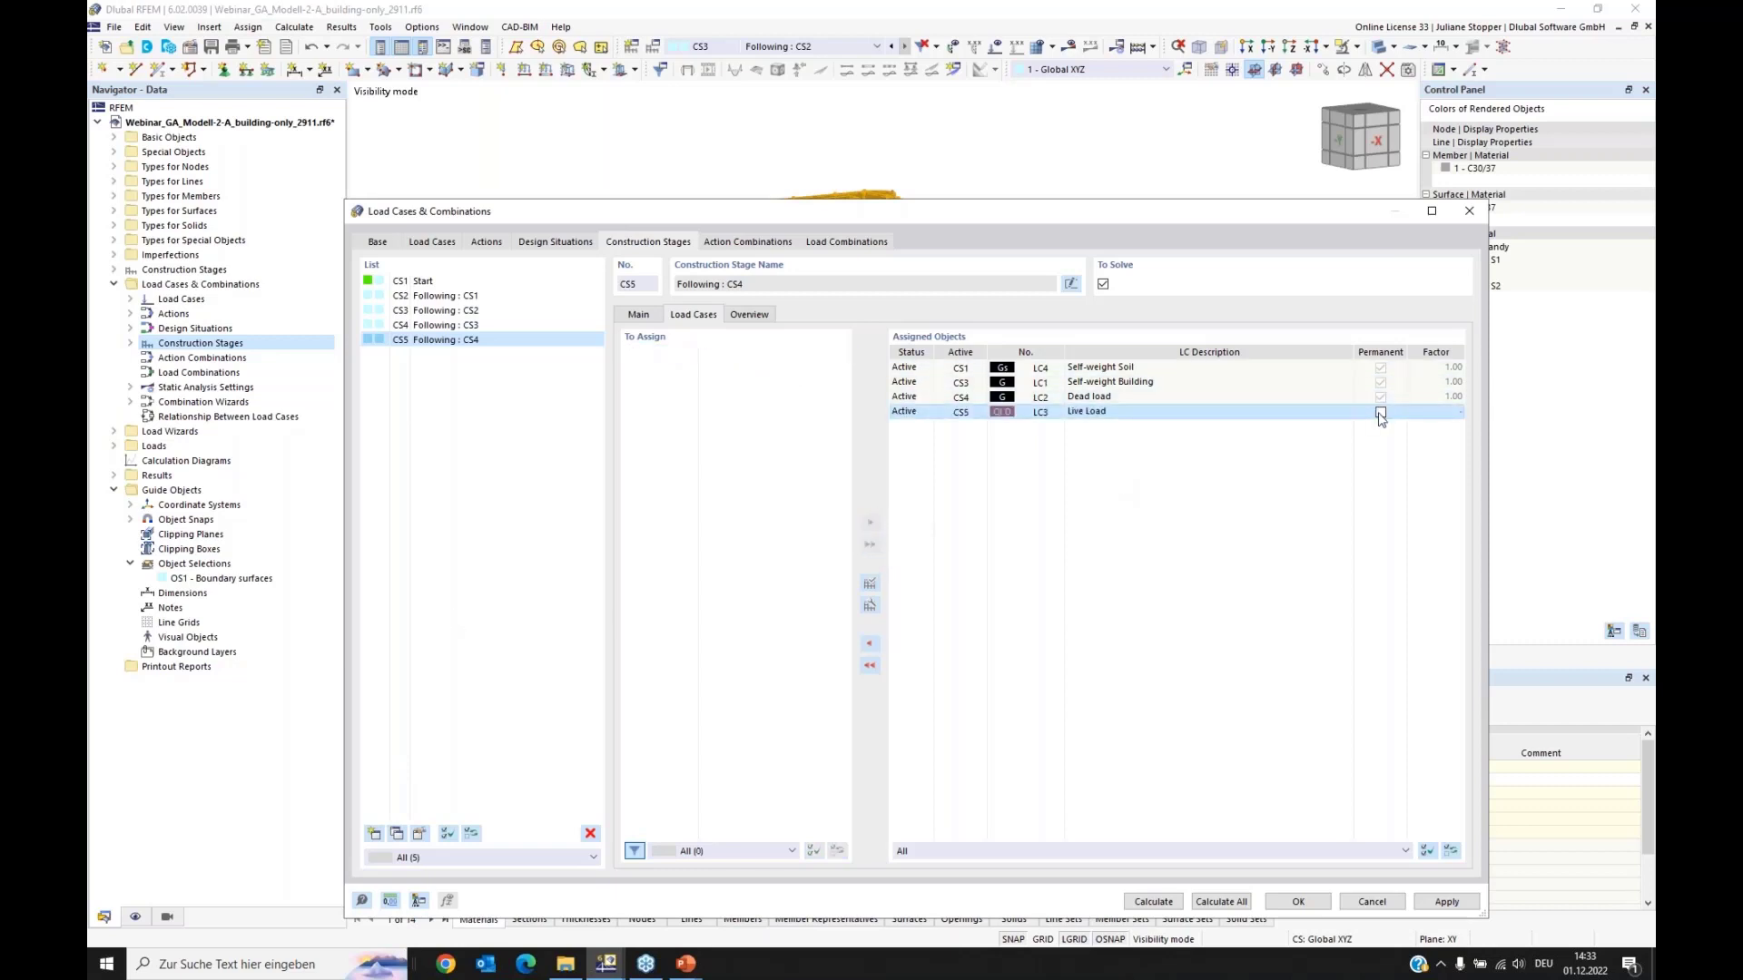
Step: Edit static analysis settings SA1 from stage CS2: set 4 load increments and enable saving the results of all load increments
click(635, 316)
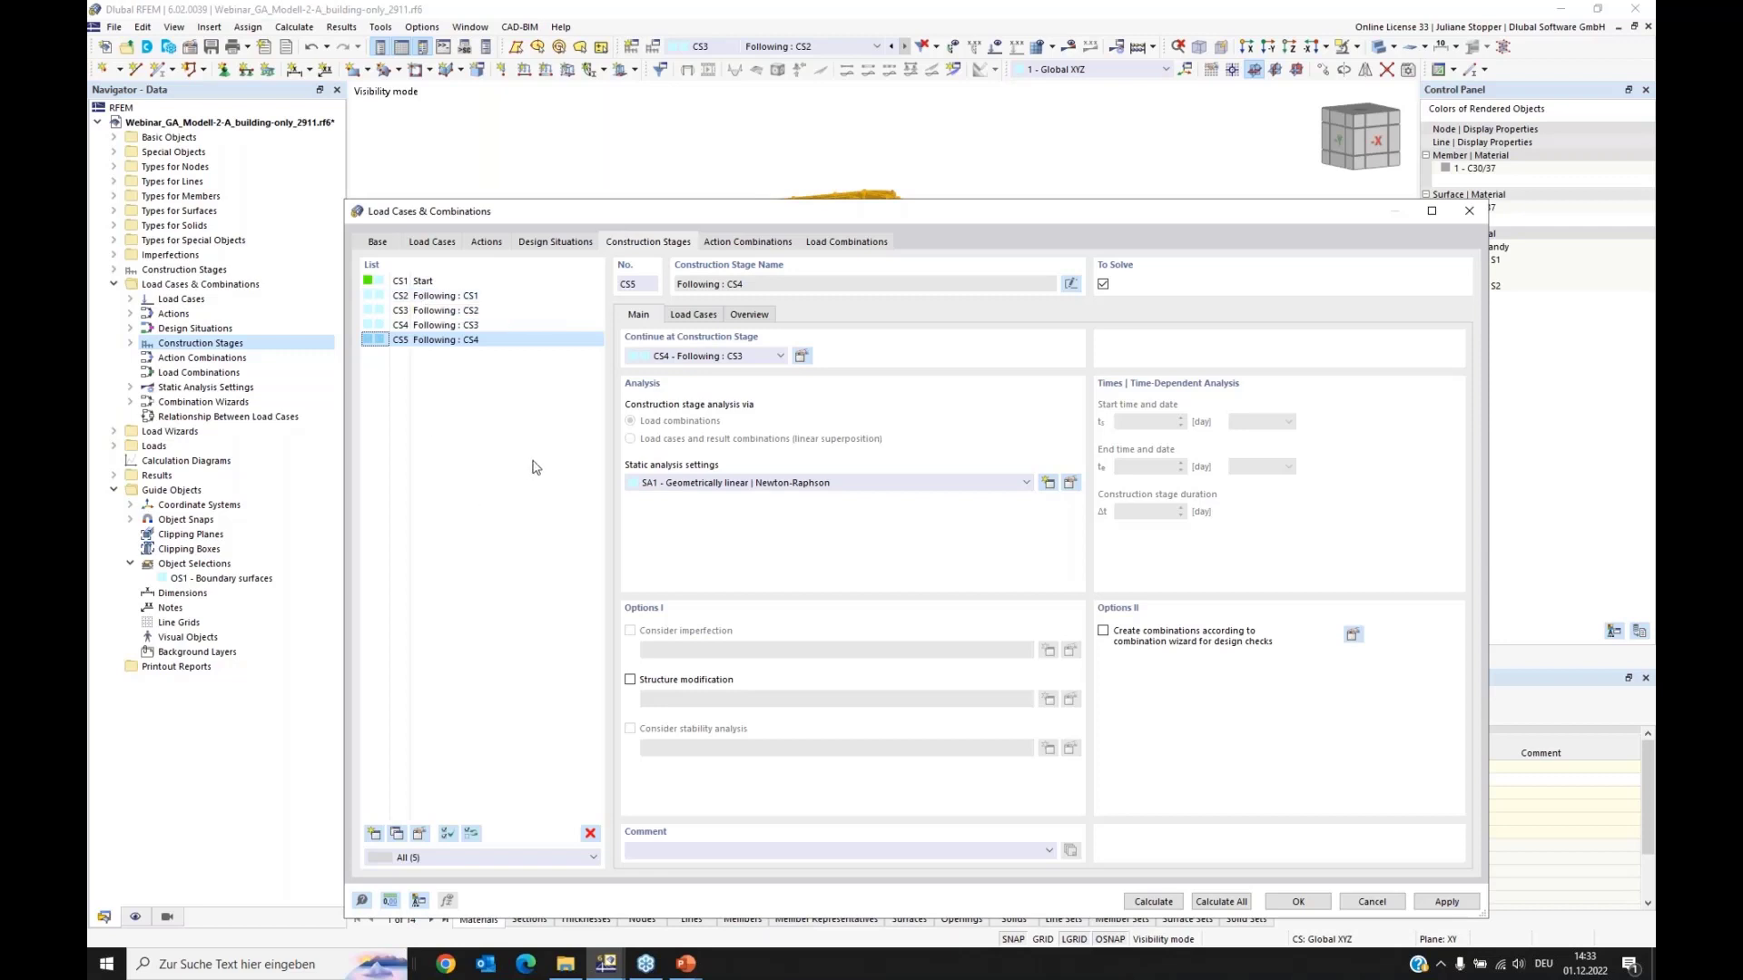
click(437, 297)
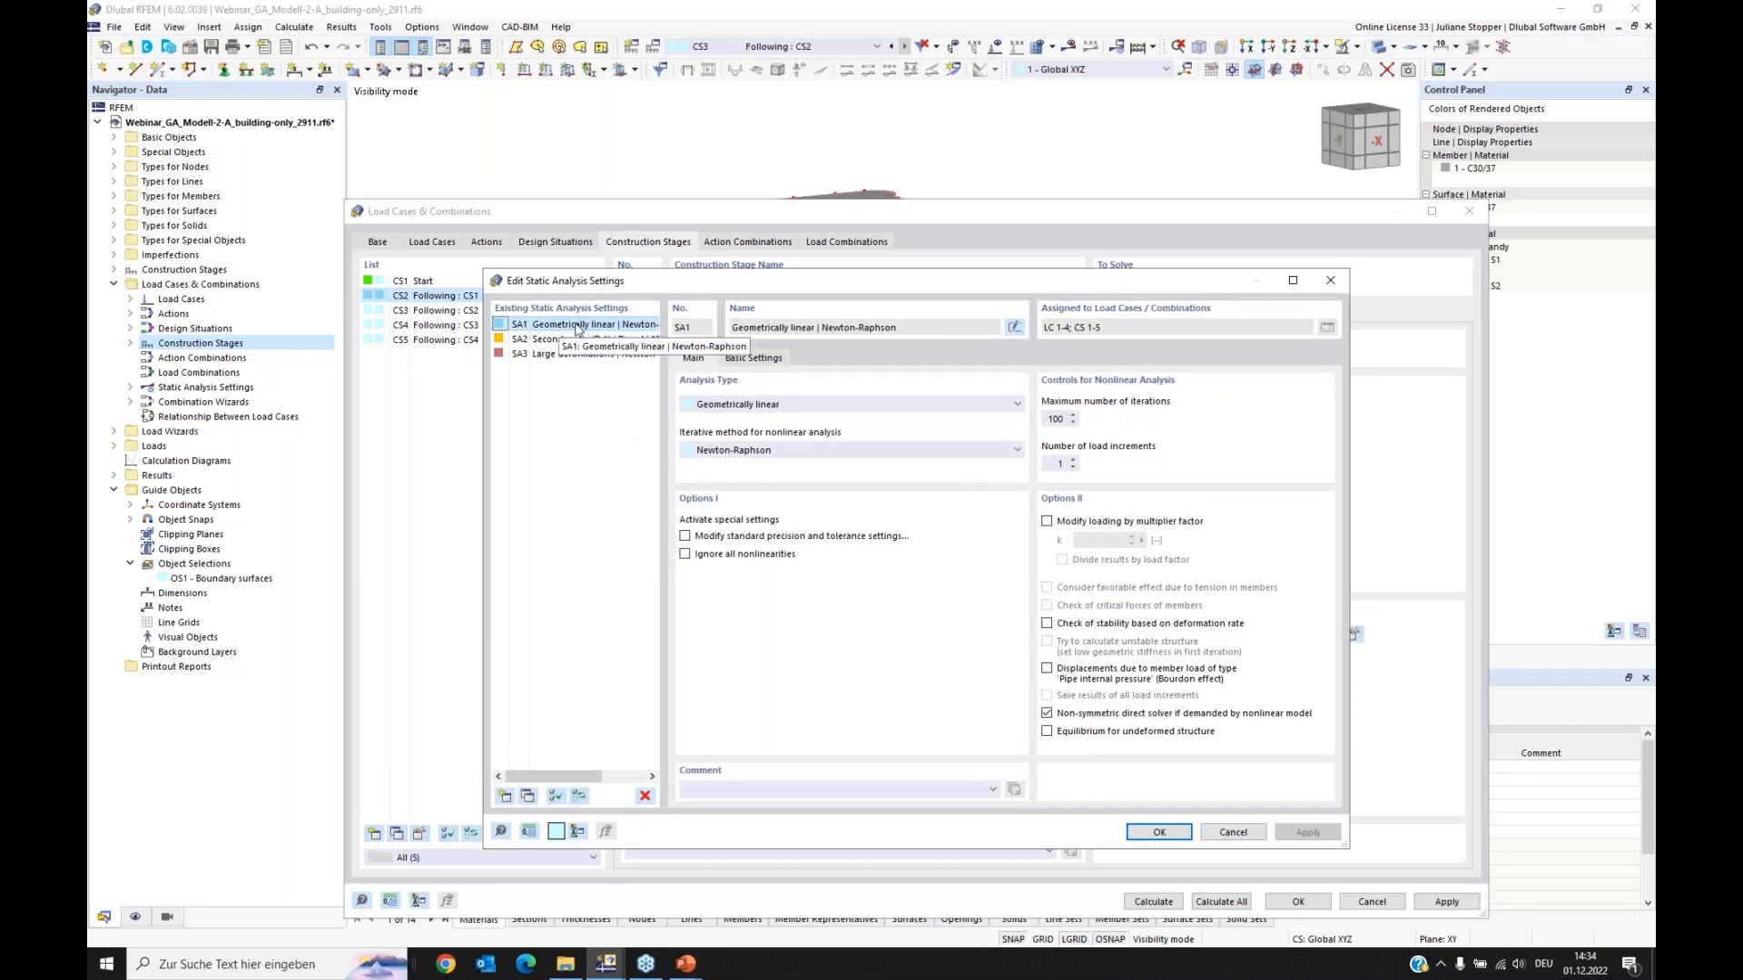
double_click(1053, 464)
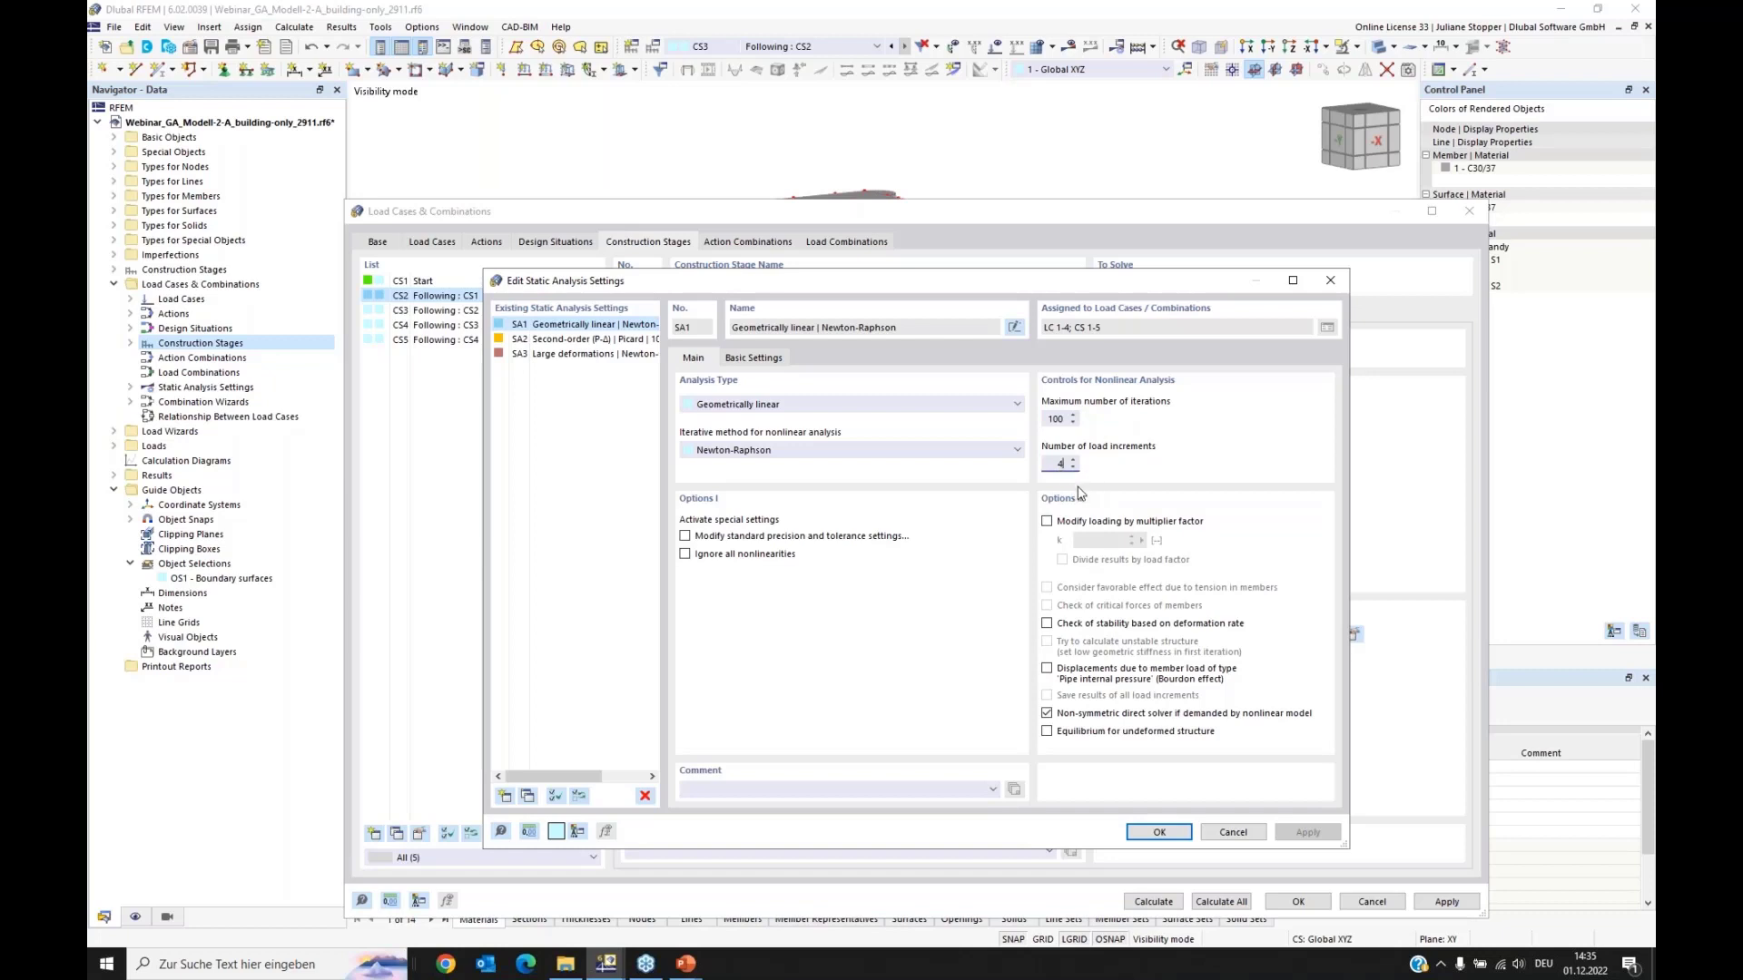
click(1057, 418)
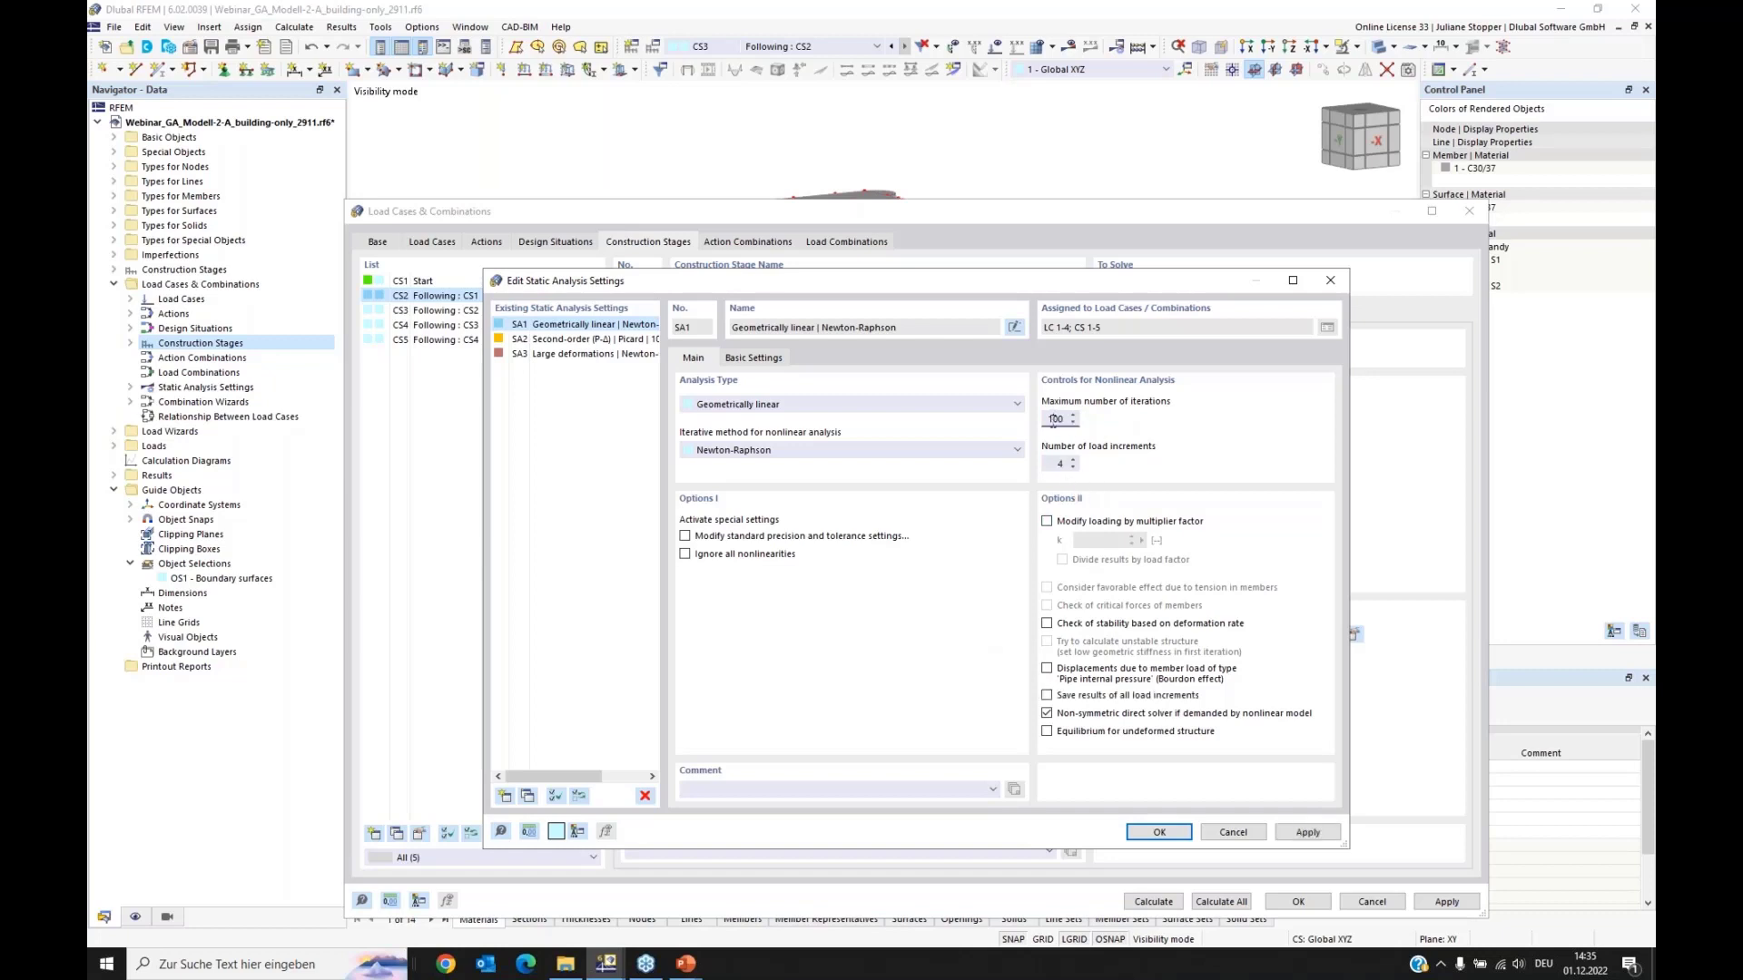
click(1047, 696)
Step: Copy static analysis settings SA1 as SA4, enable equilibrium for the undeformed structure in the copy and accept the settings
click(529, 796)
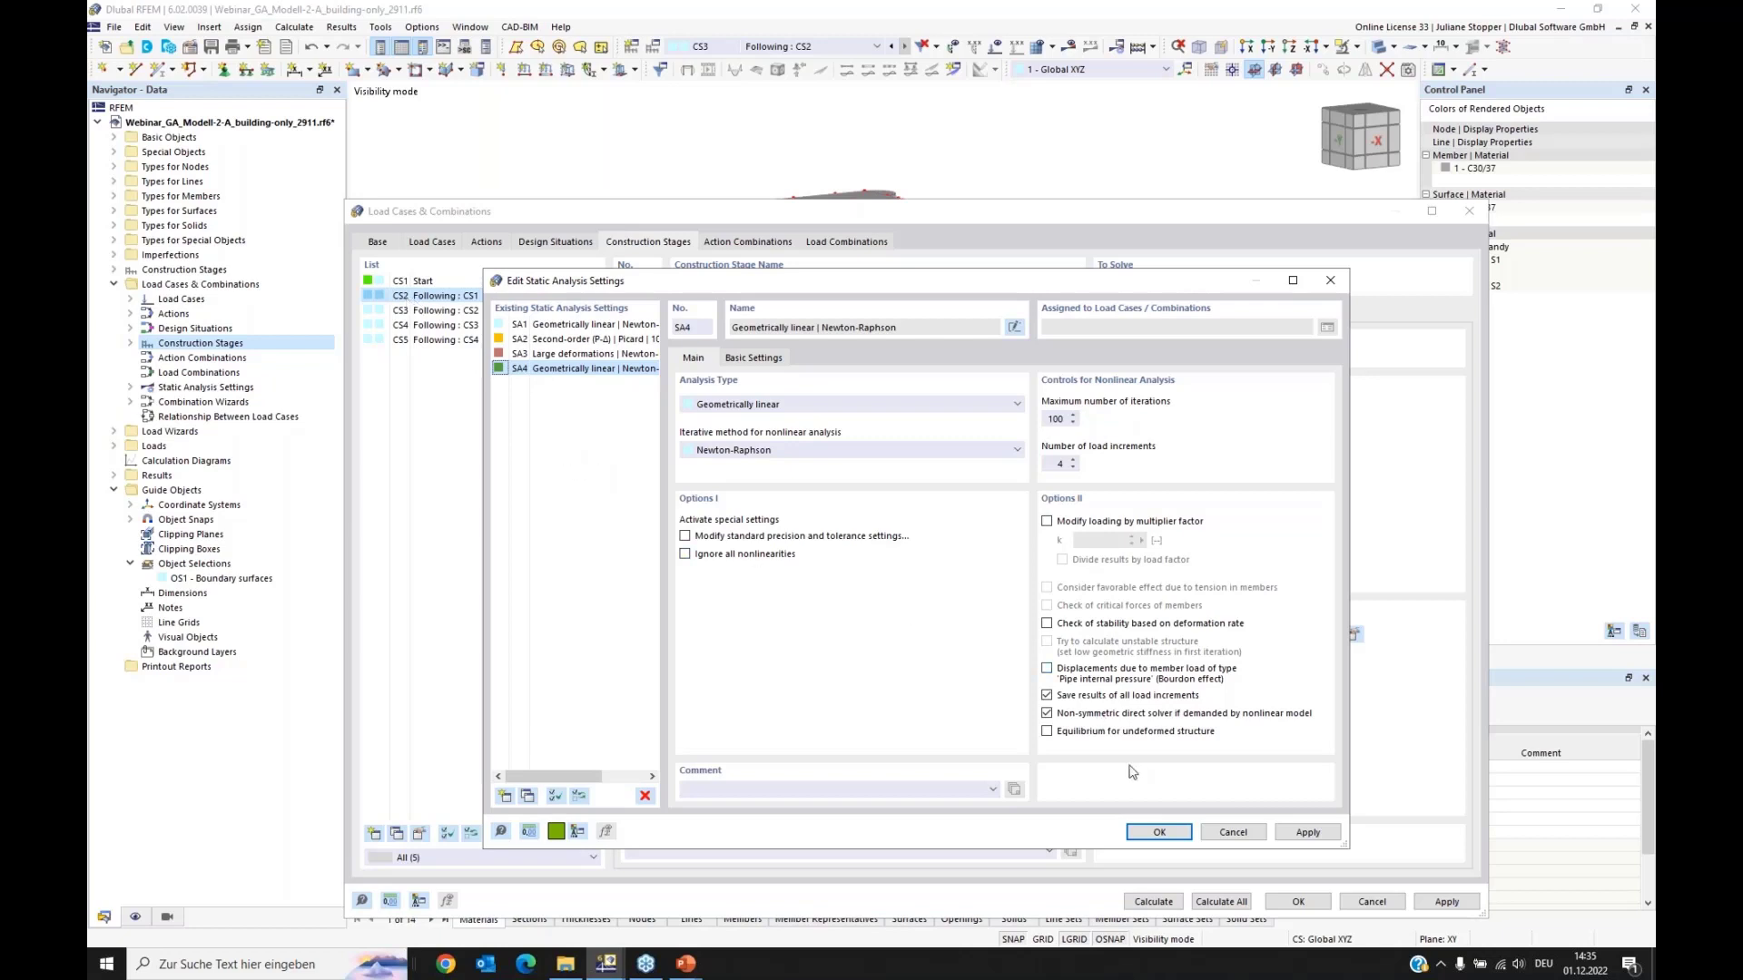
click(1048, 733)
click(1159, 832)
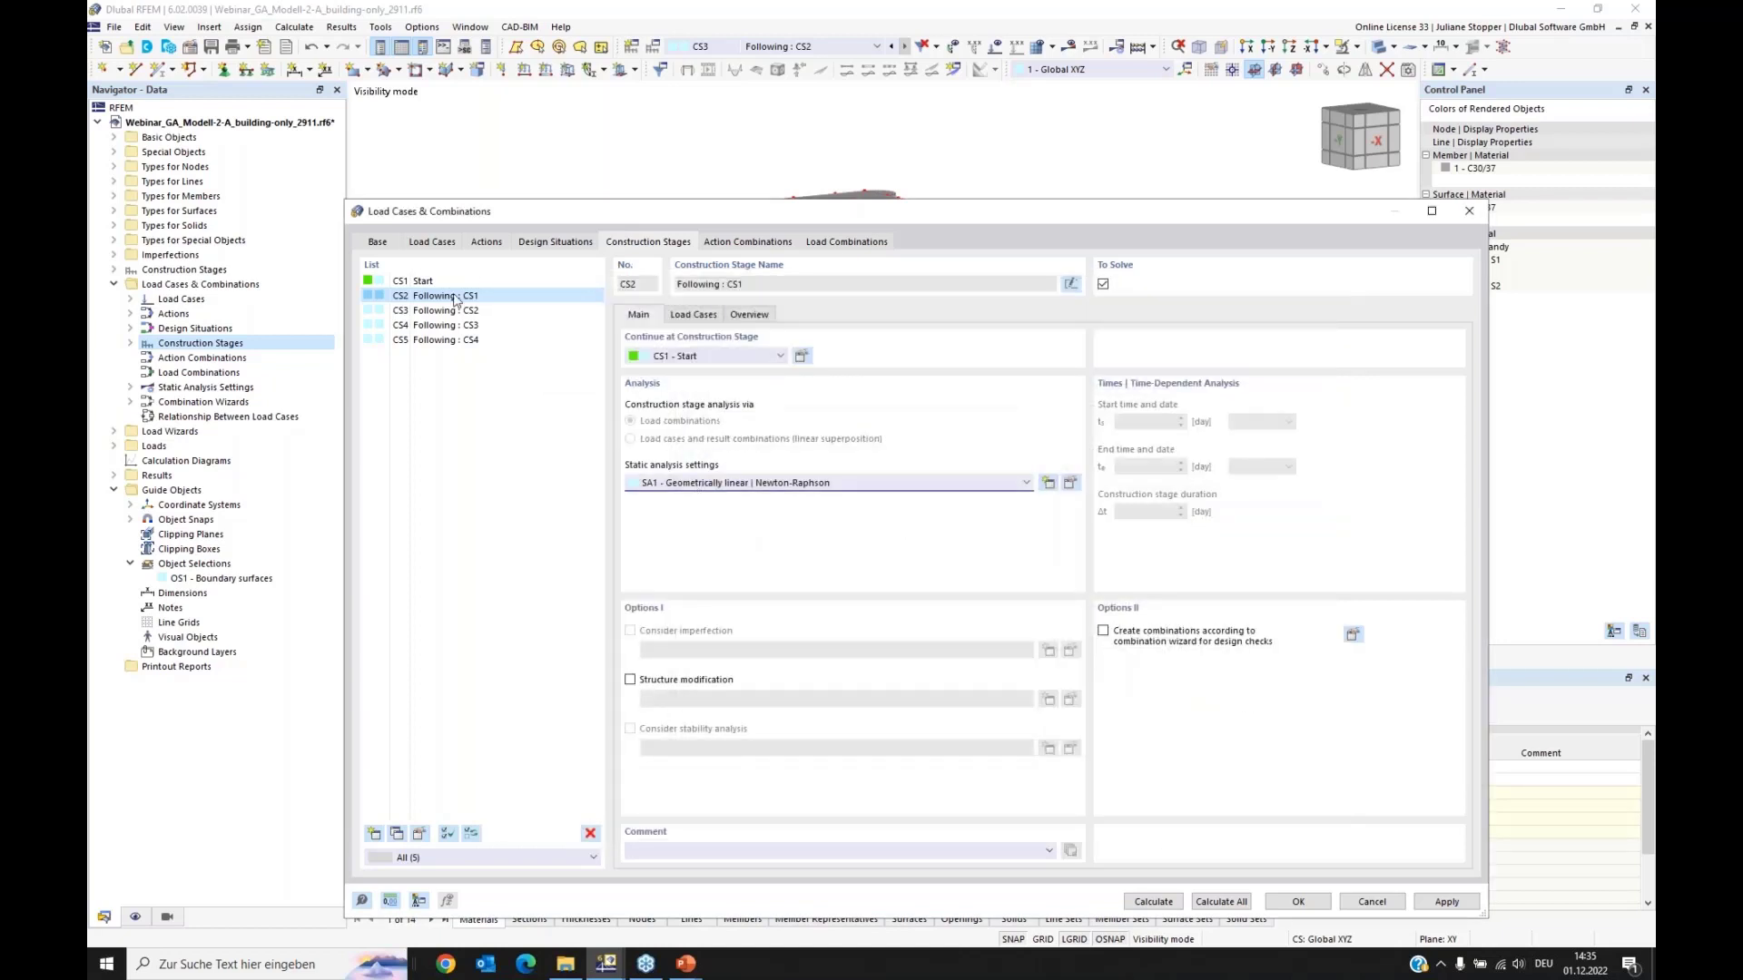
Step: Assign static analysis settings SA4 to construction stage CS2 and accept the load case and combination definitions
click(730, 484)
click(692, 510)
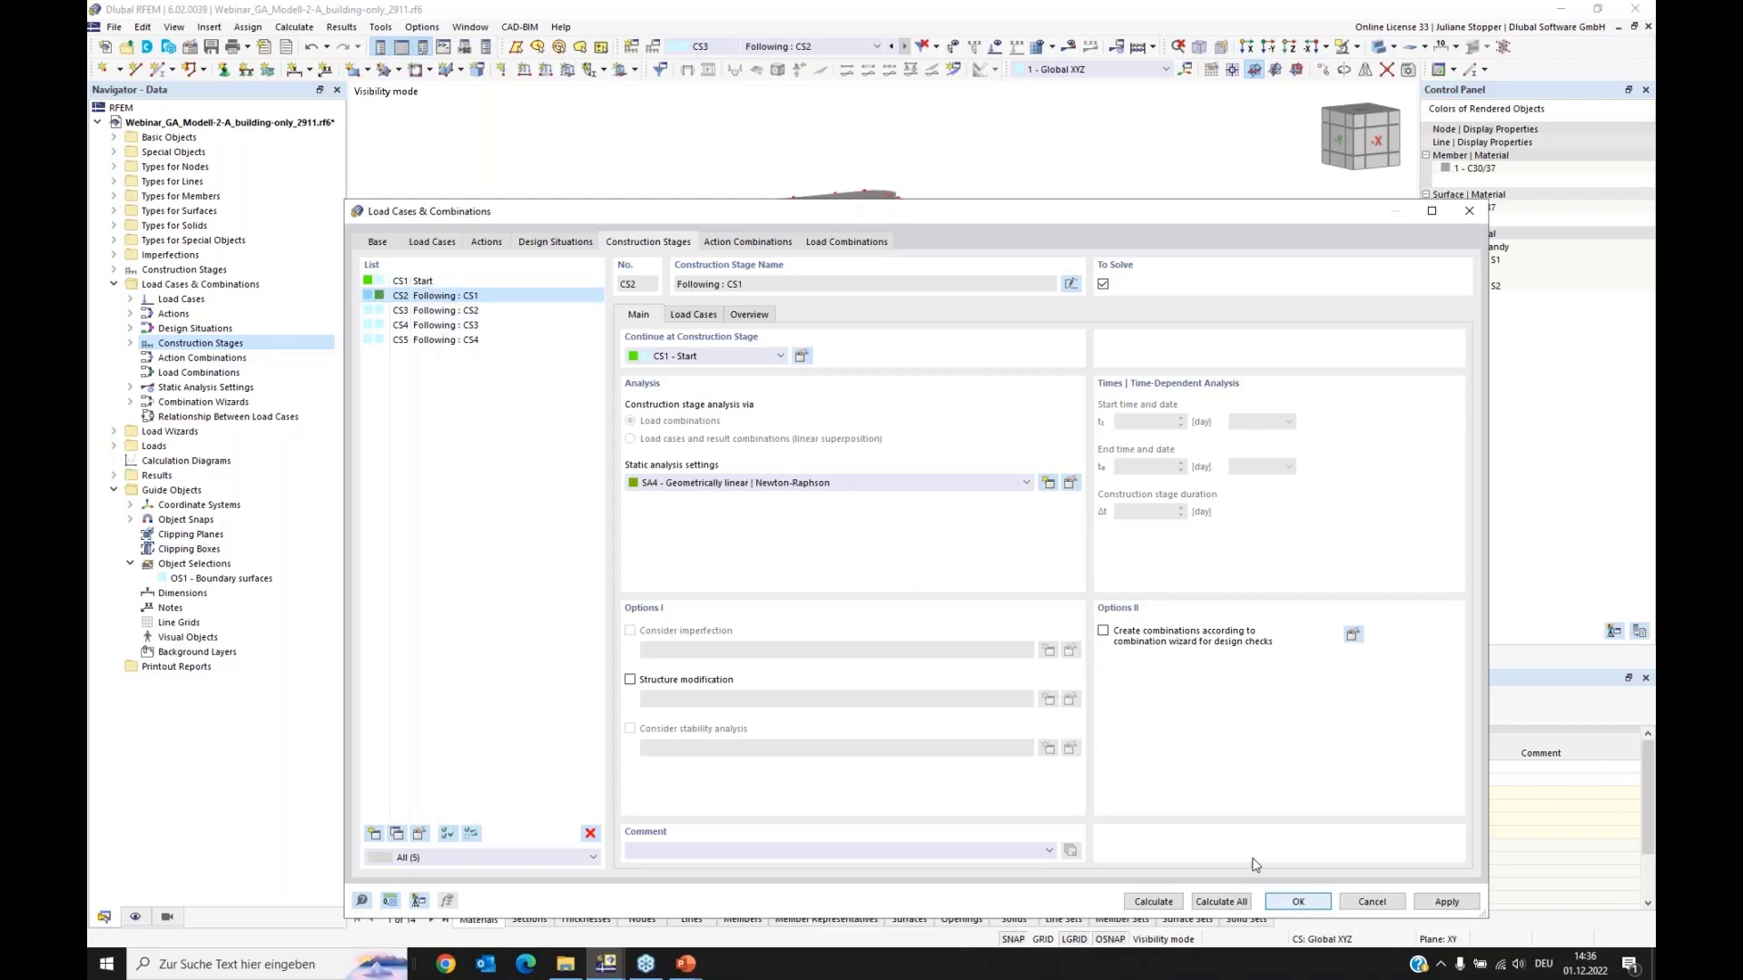
click(1298, 901)
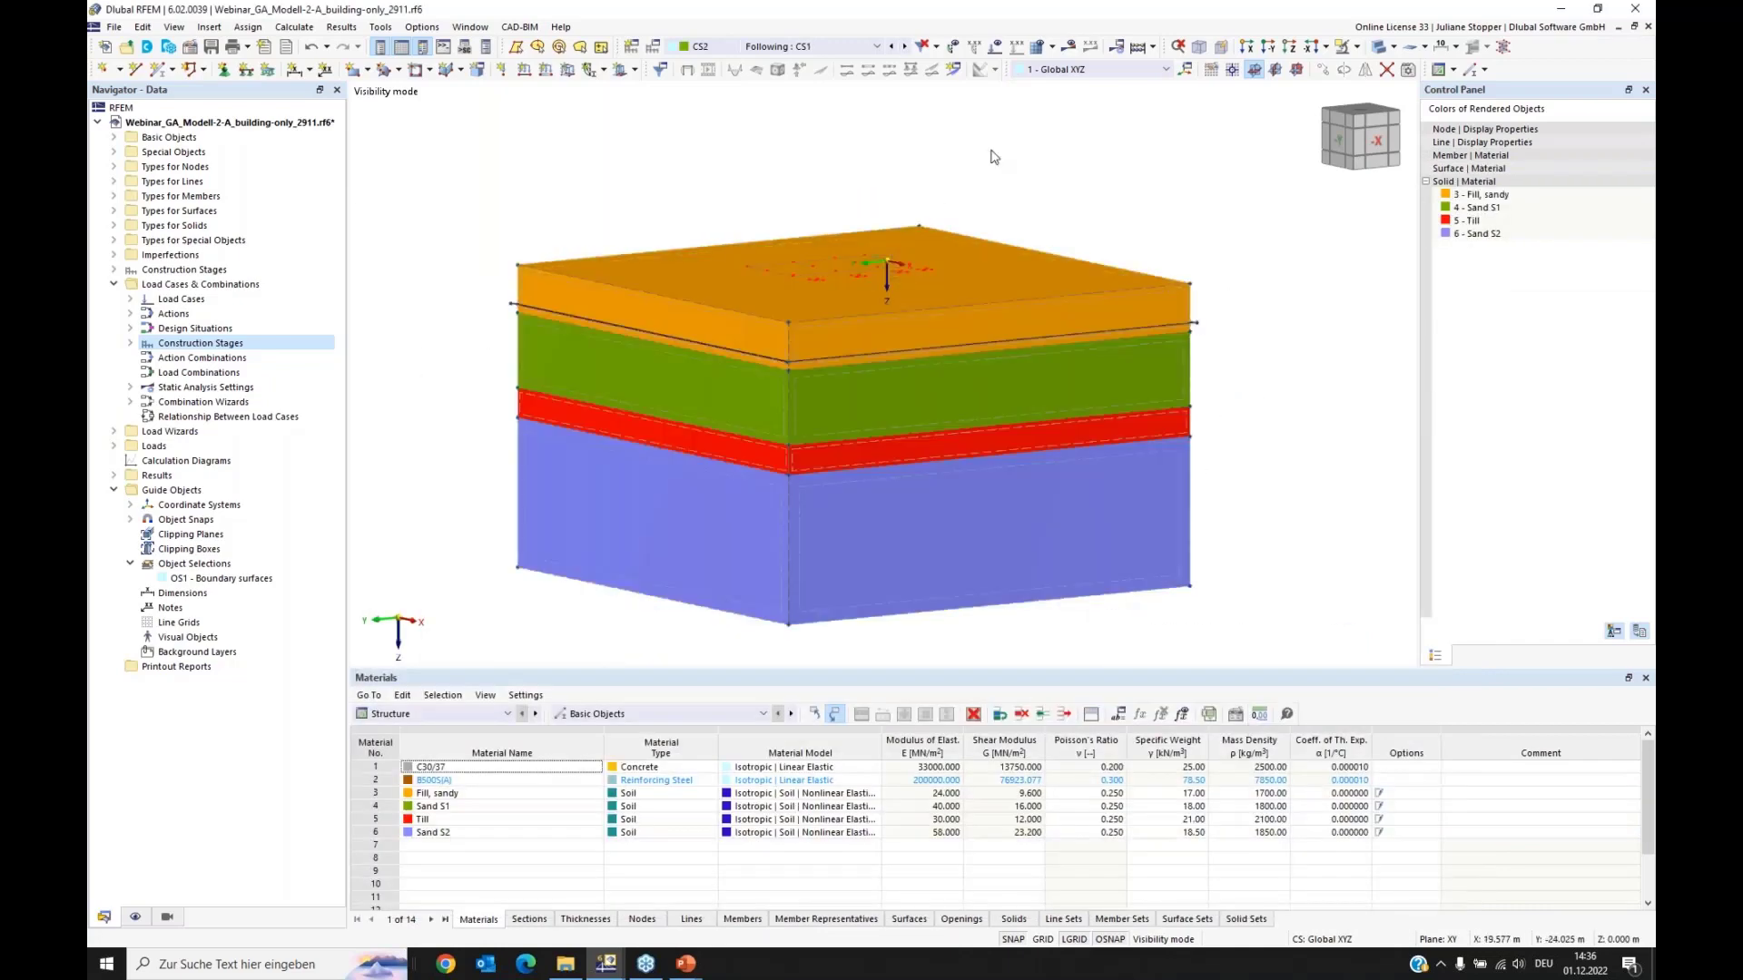
Step: Step through construction stages CS3, CS4 and CS5 in the model to check their active objects and loads
click(905, 47)
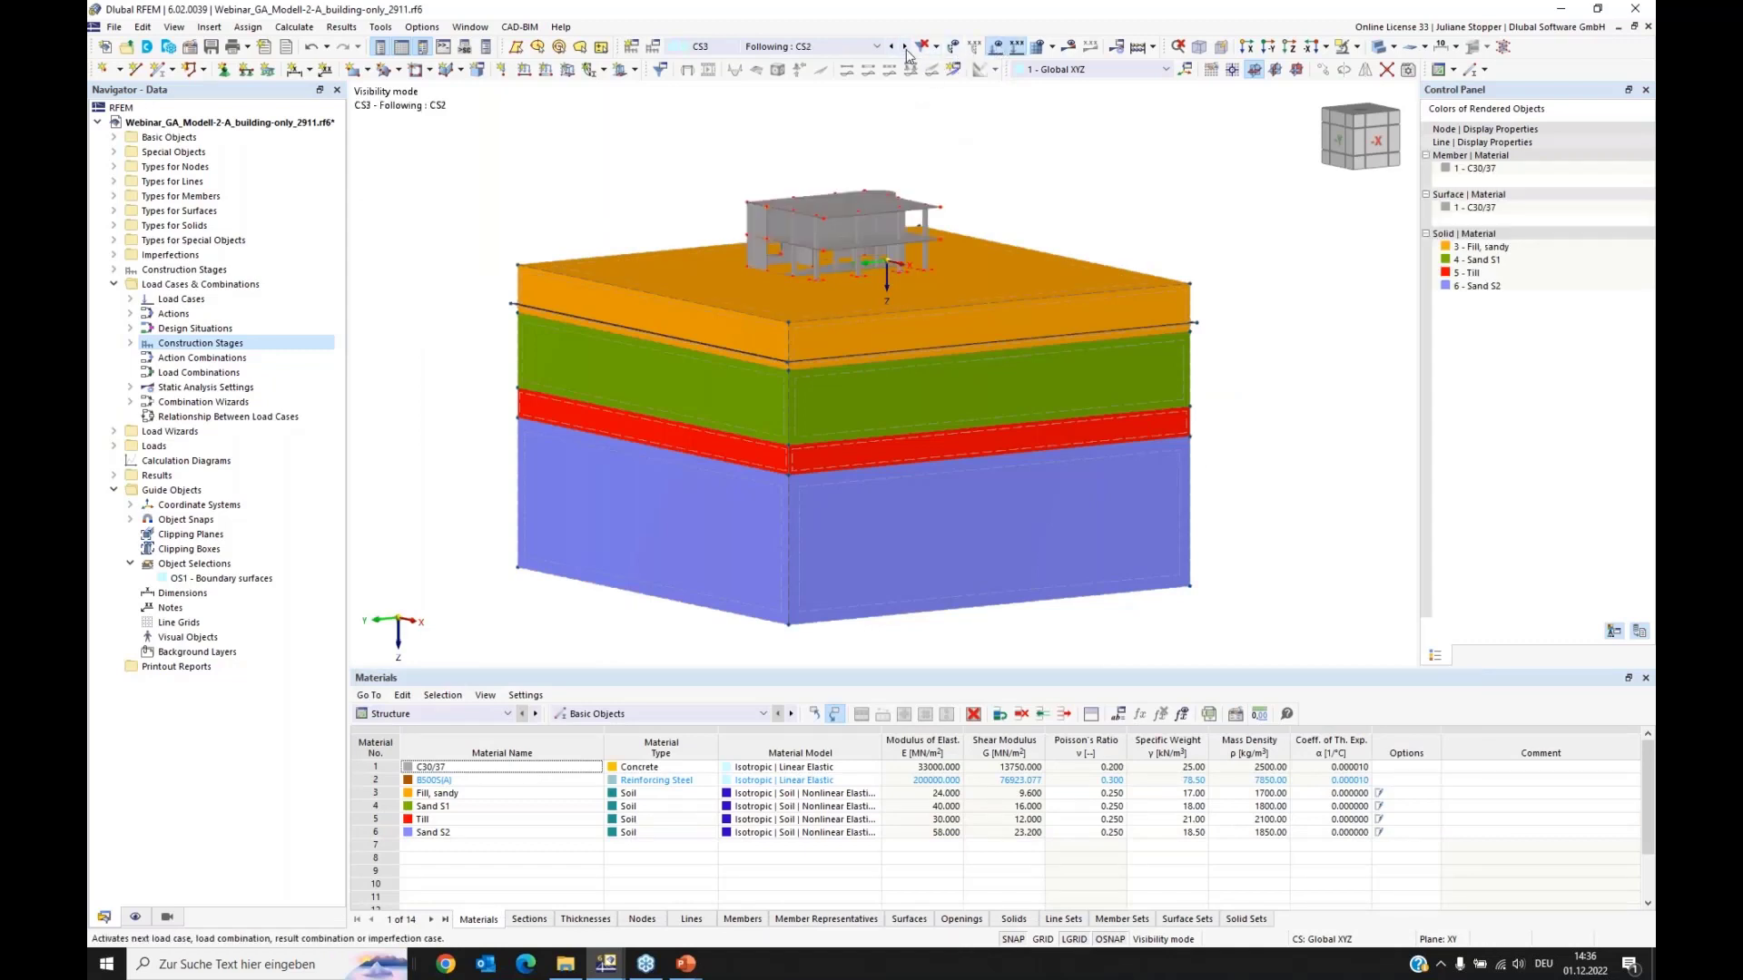
click(905, 47)
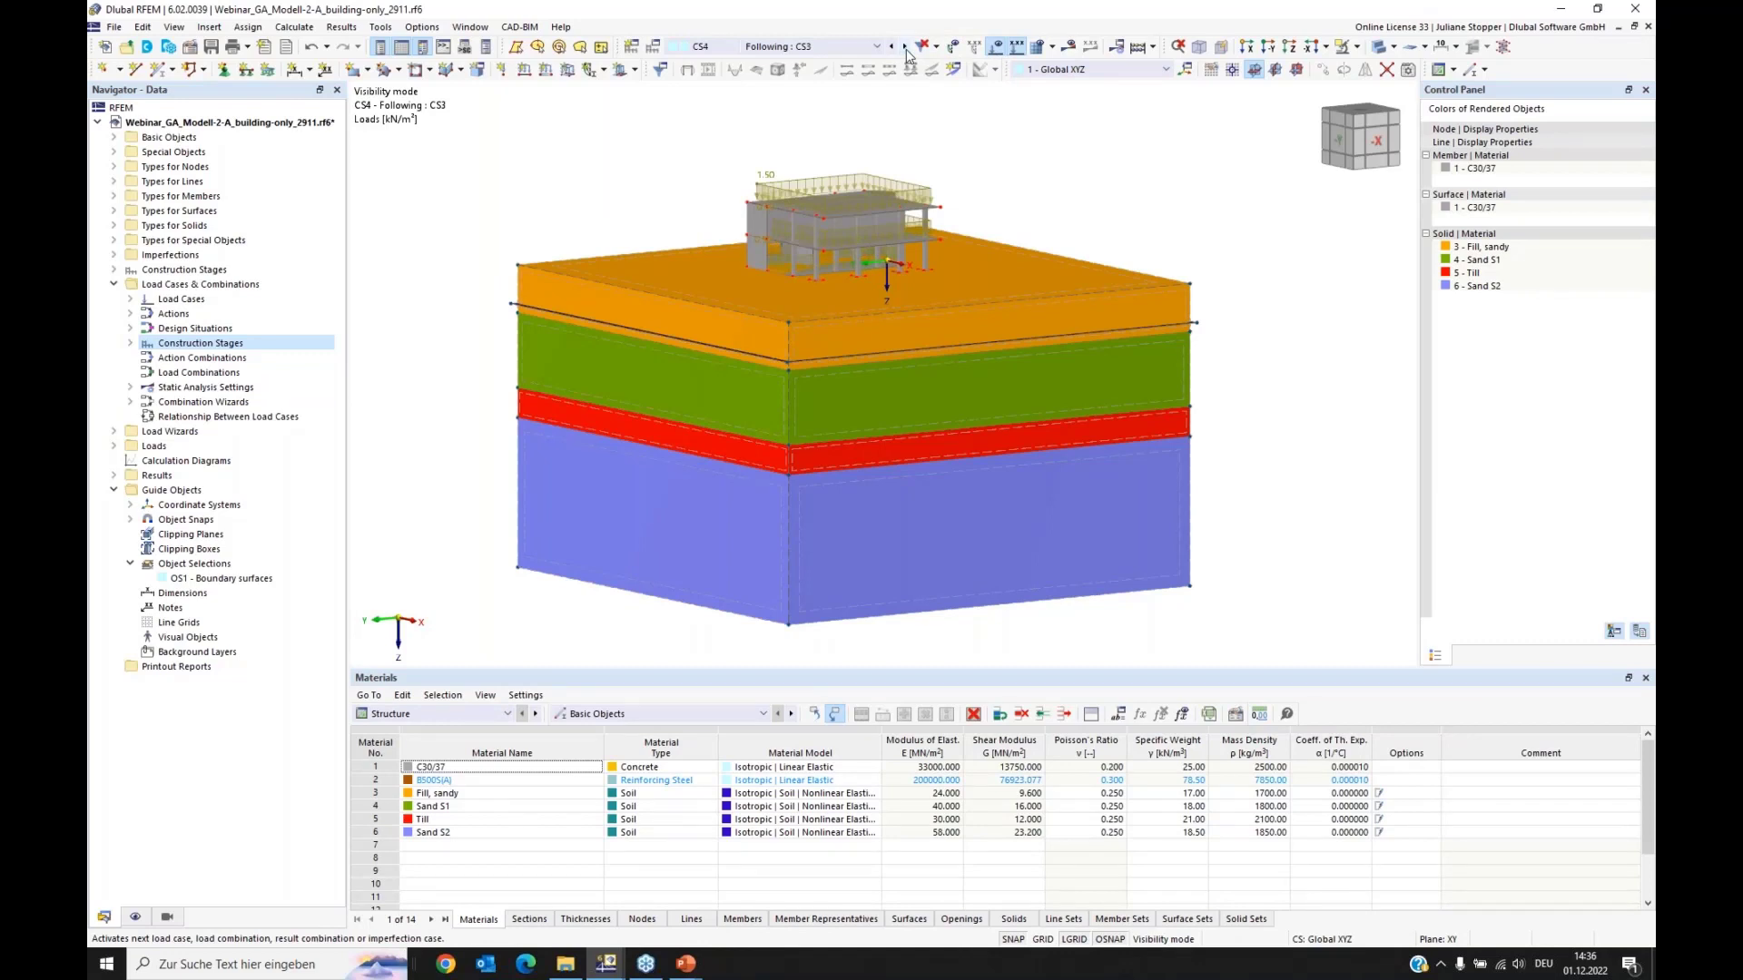
click(905, 47)
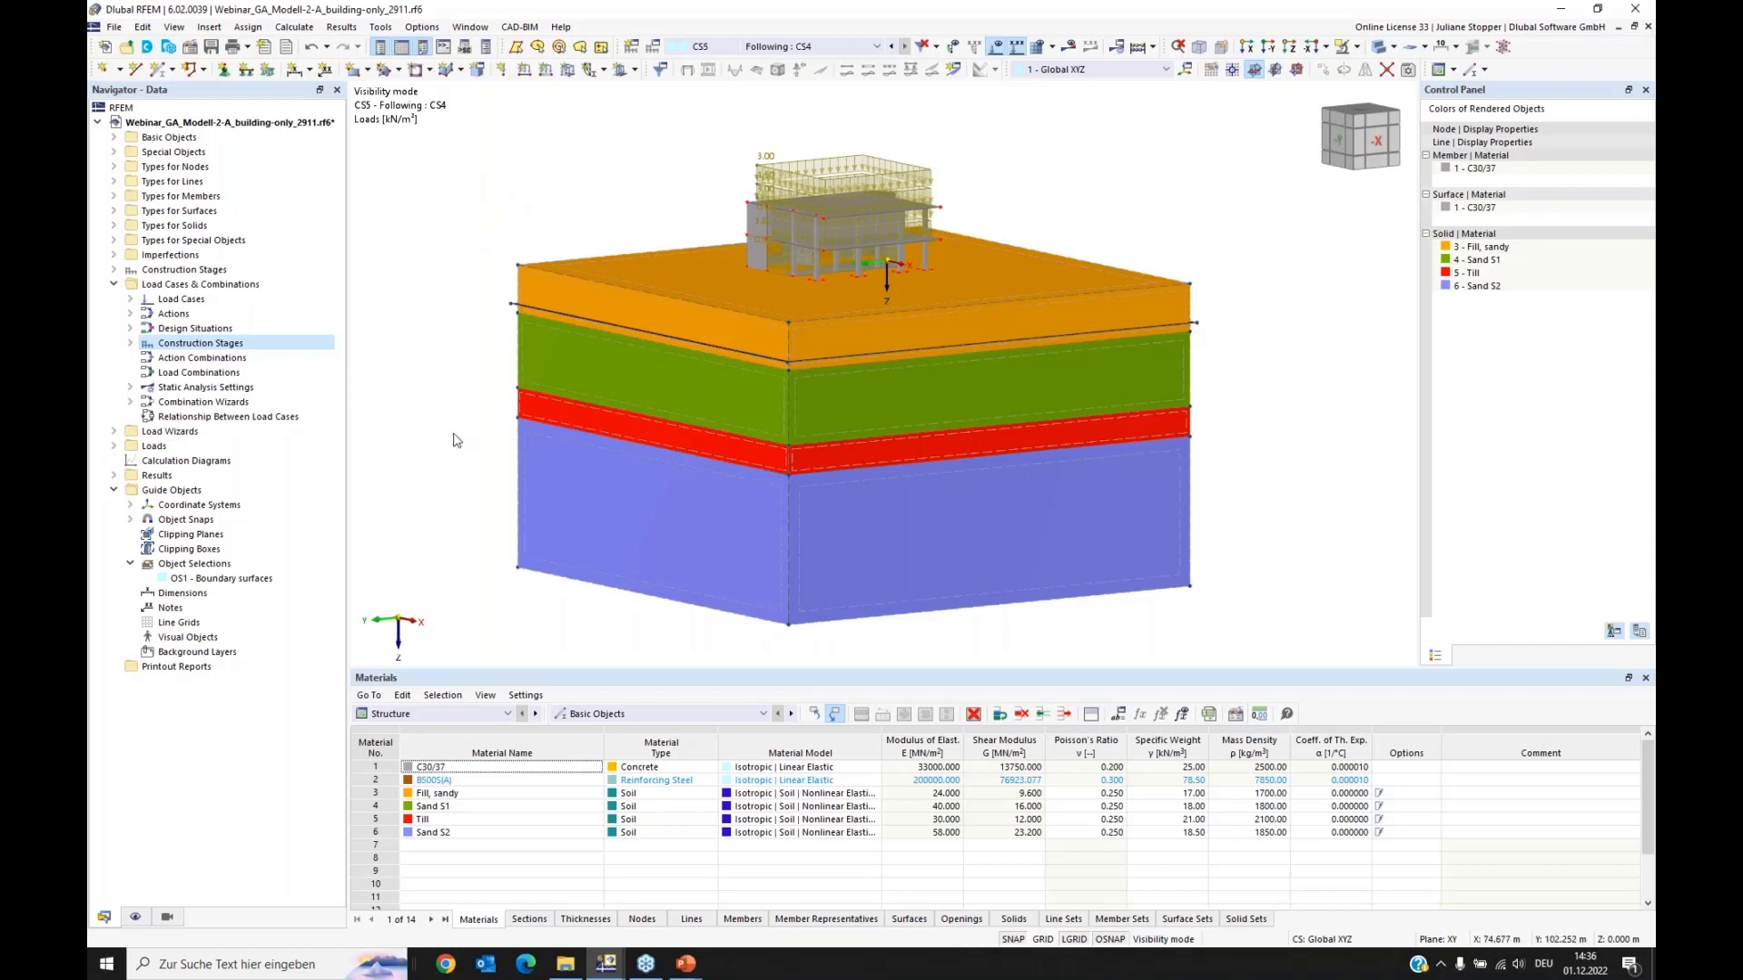
Step: Switch to the calculated model Webinar_GA_Modell-2-A_fertig.rf6 and maximize its window
click(606, 968)
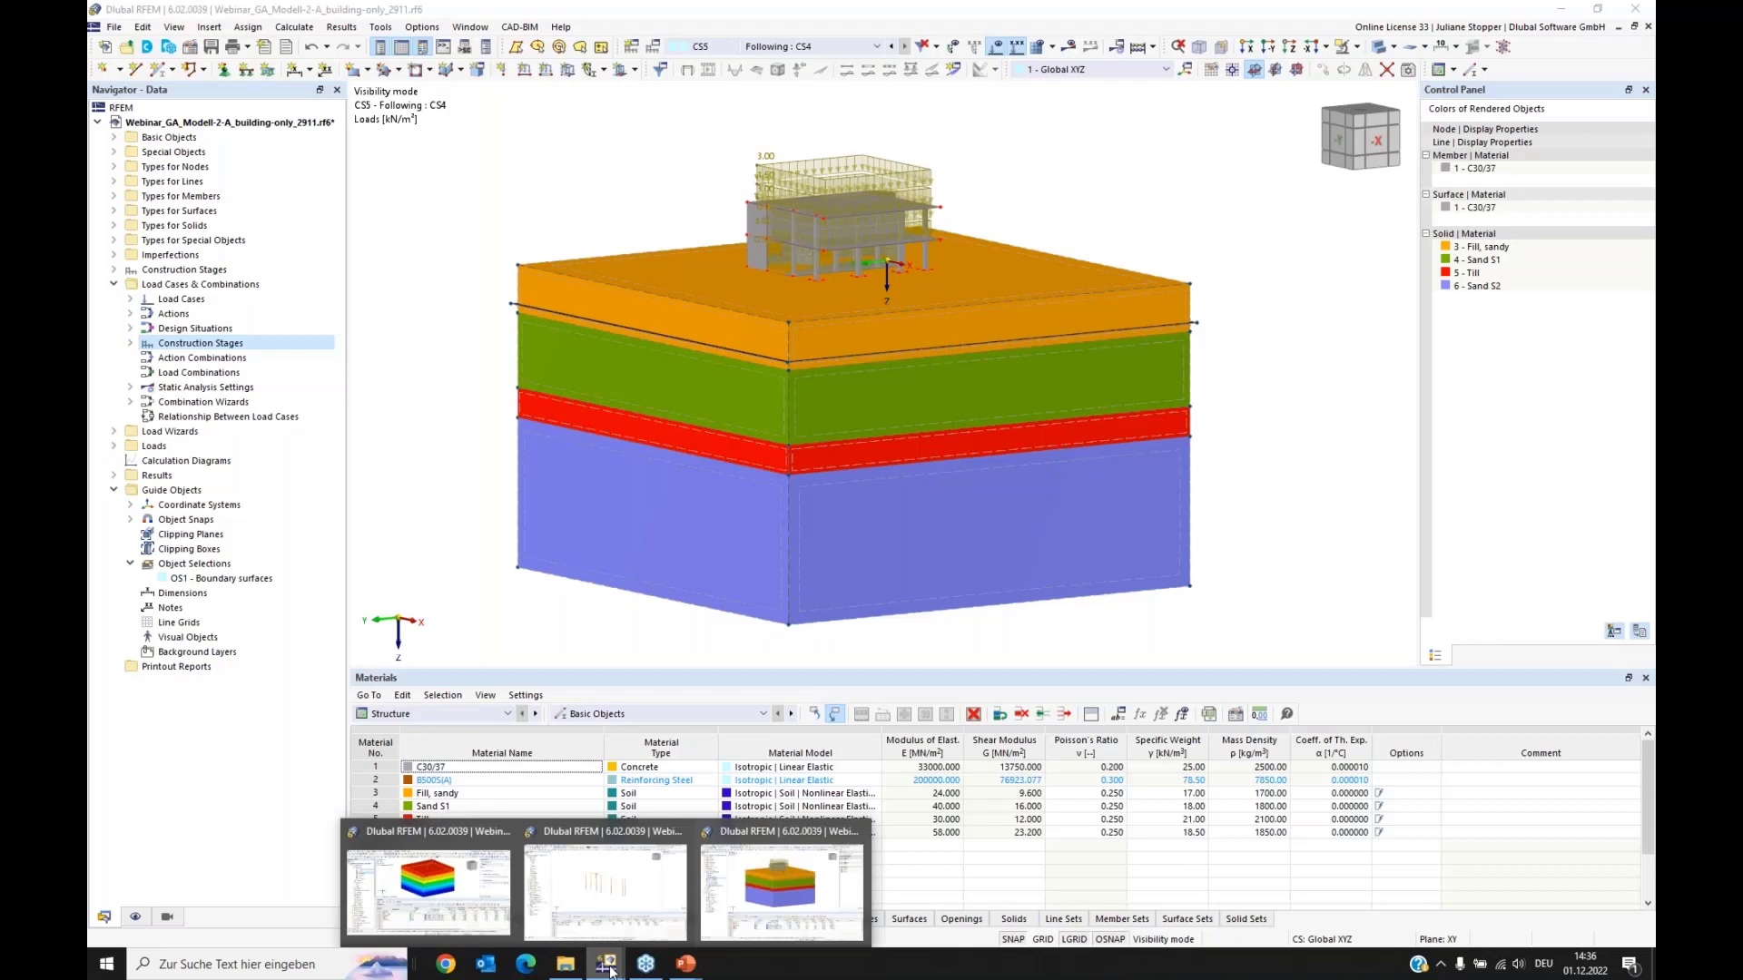
click(426, 888)
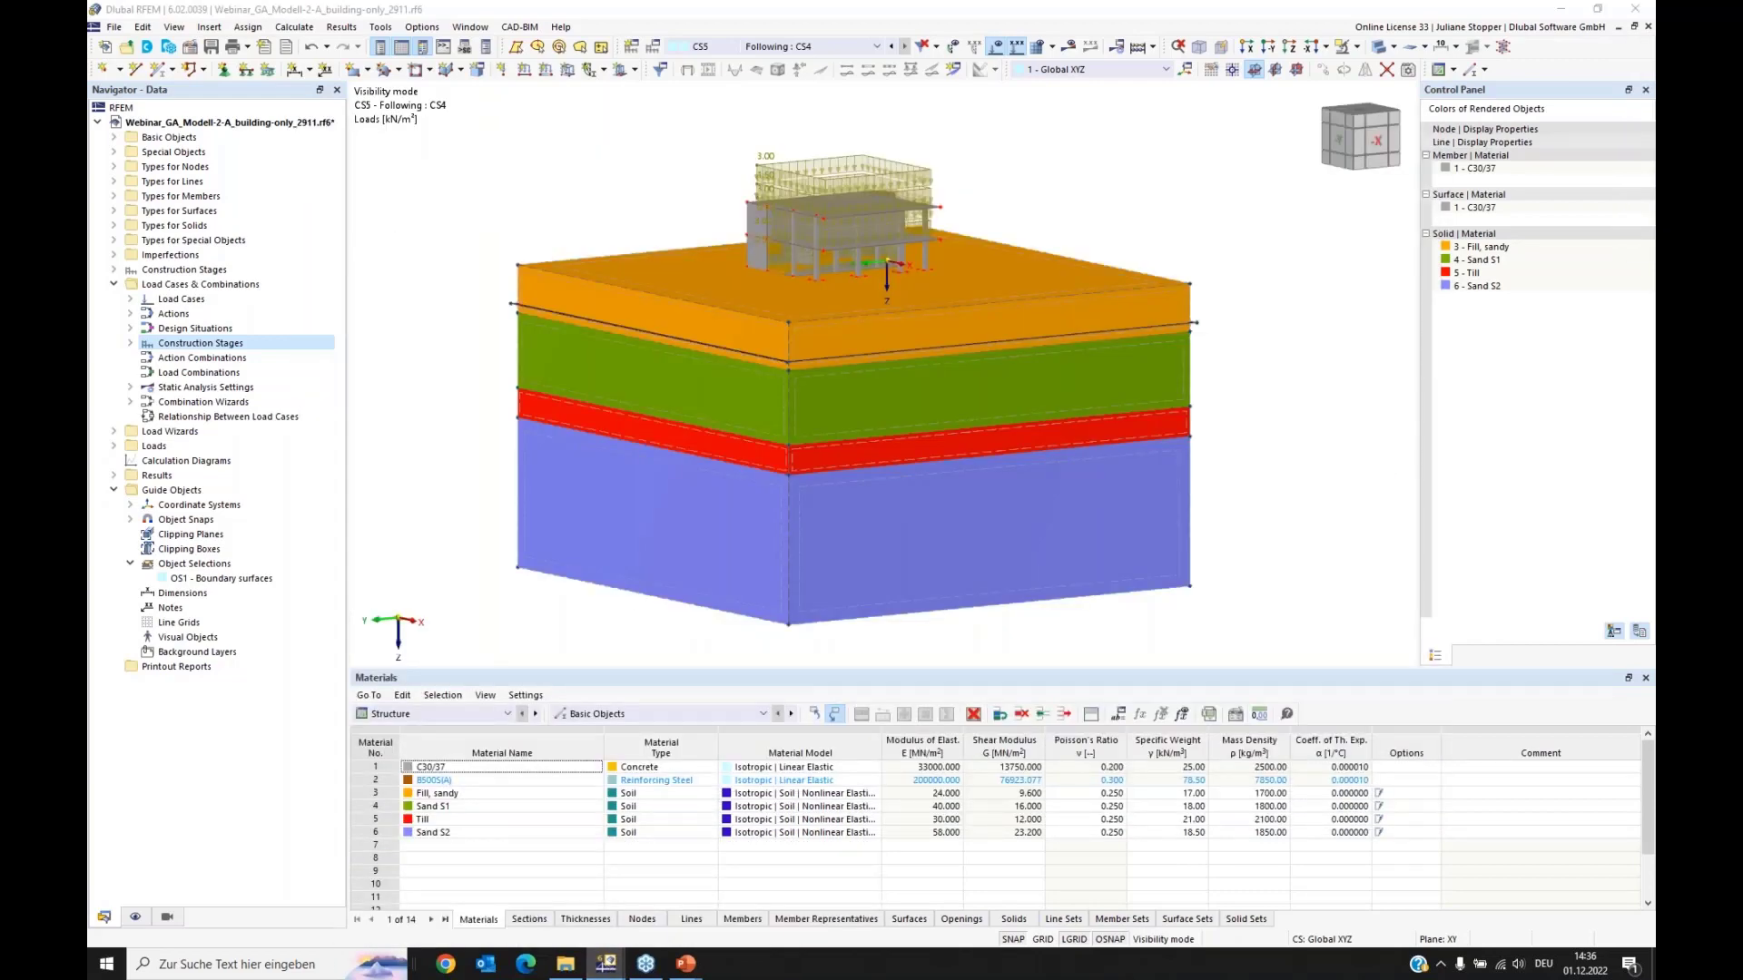
drag(87, 55, 477, 208)
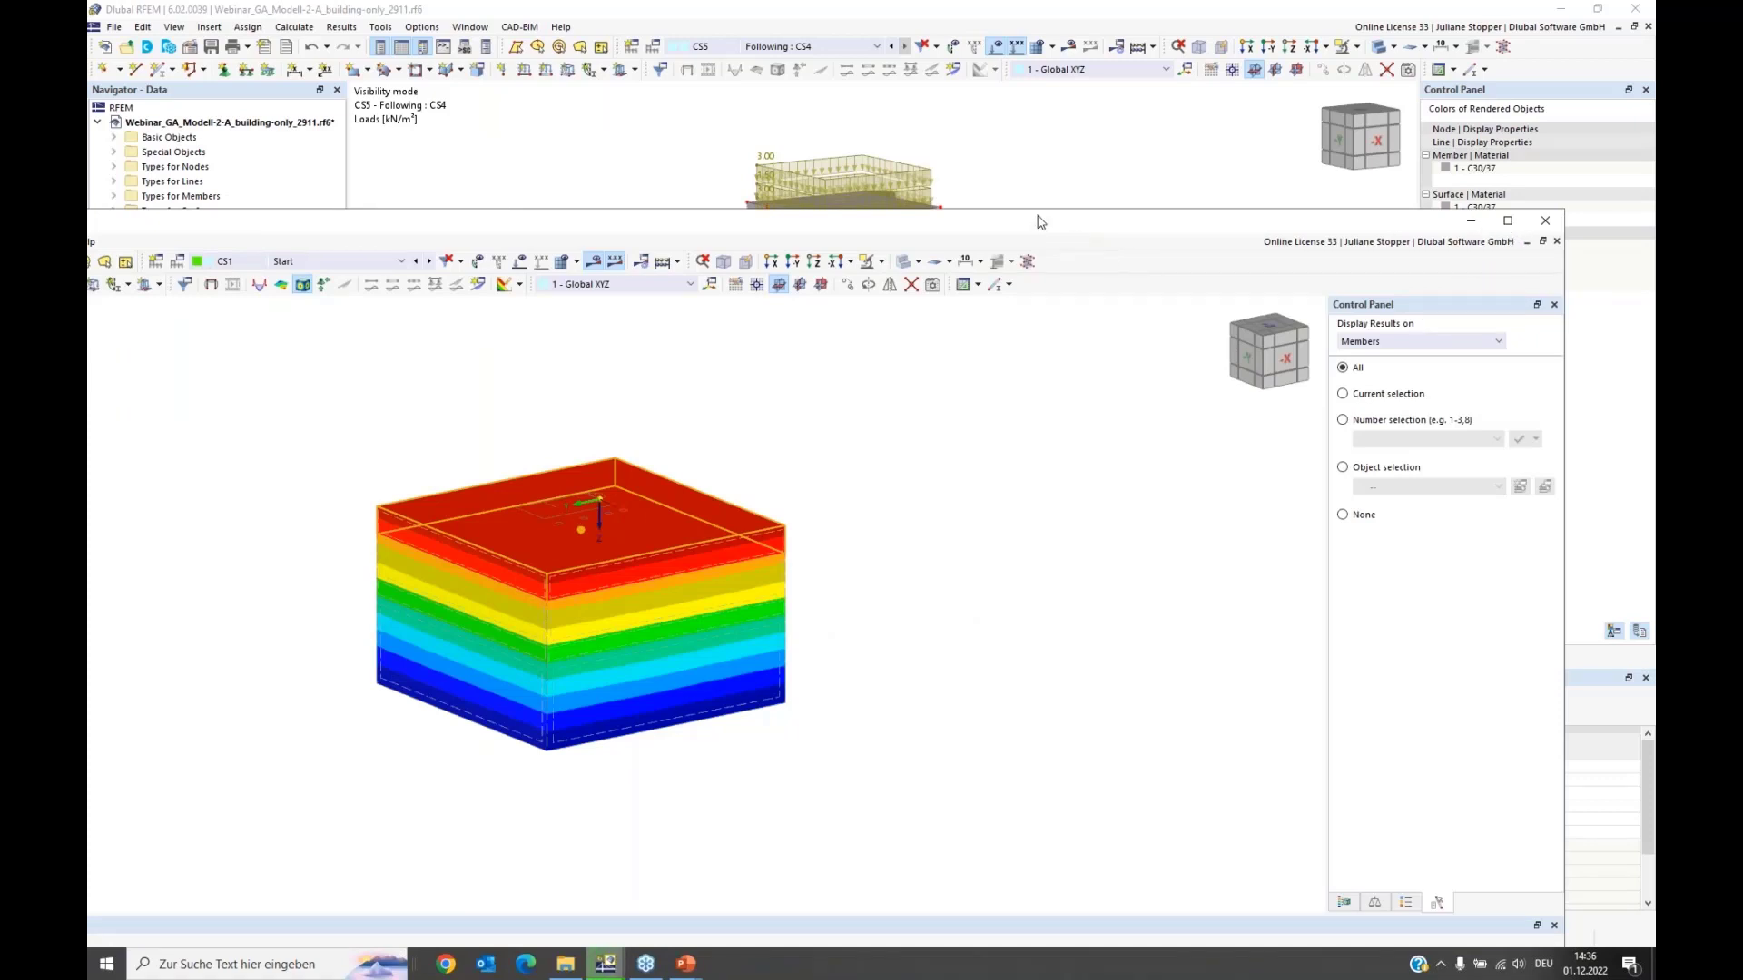
drag(1040, 223, 681, 178)
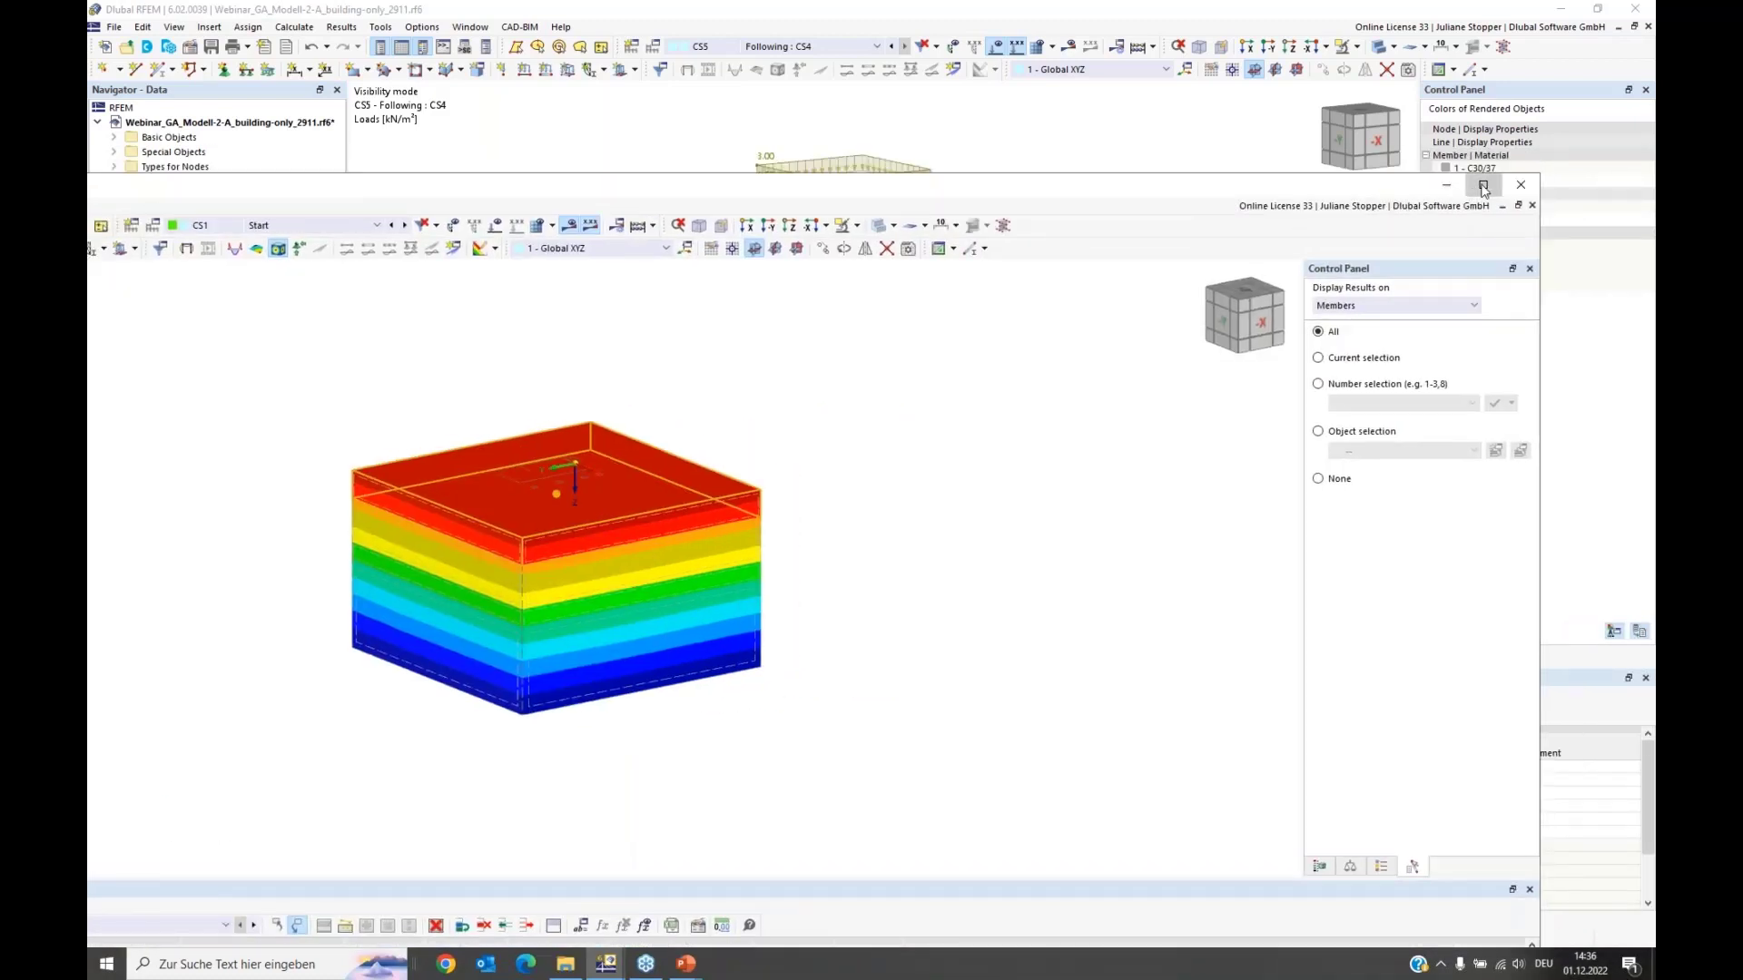
click(1484, 186)
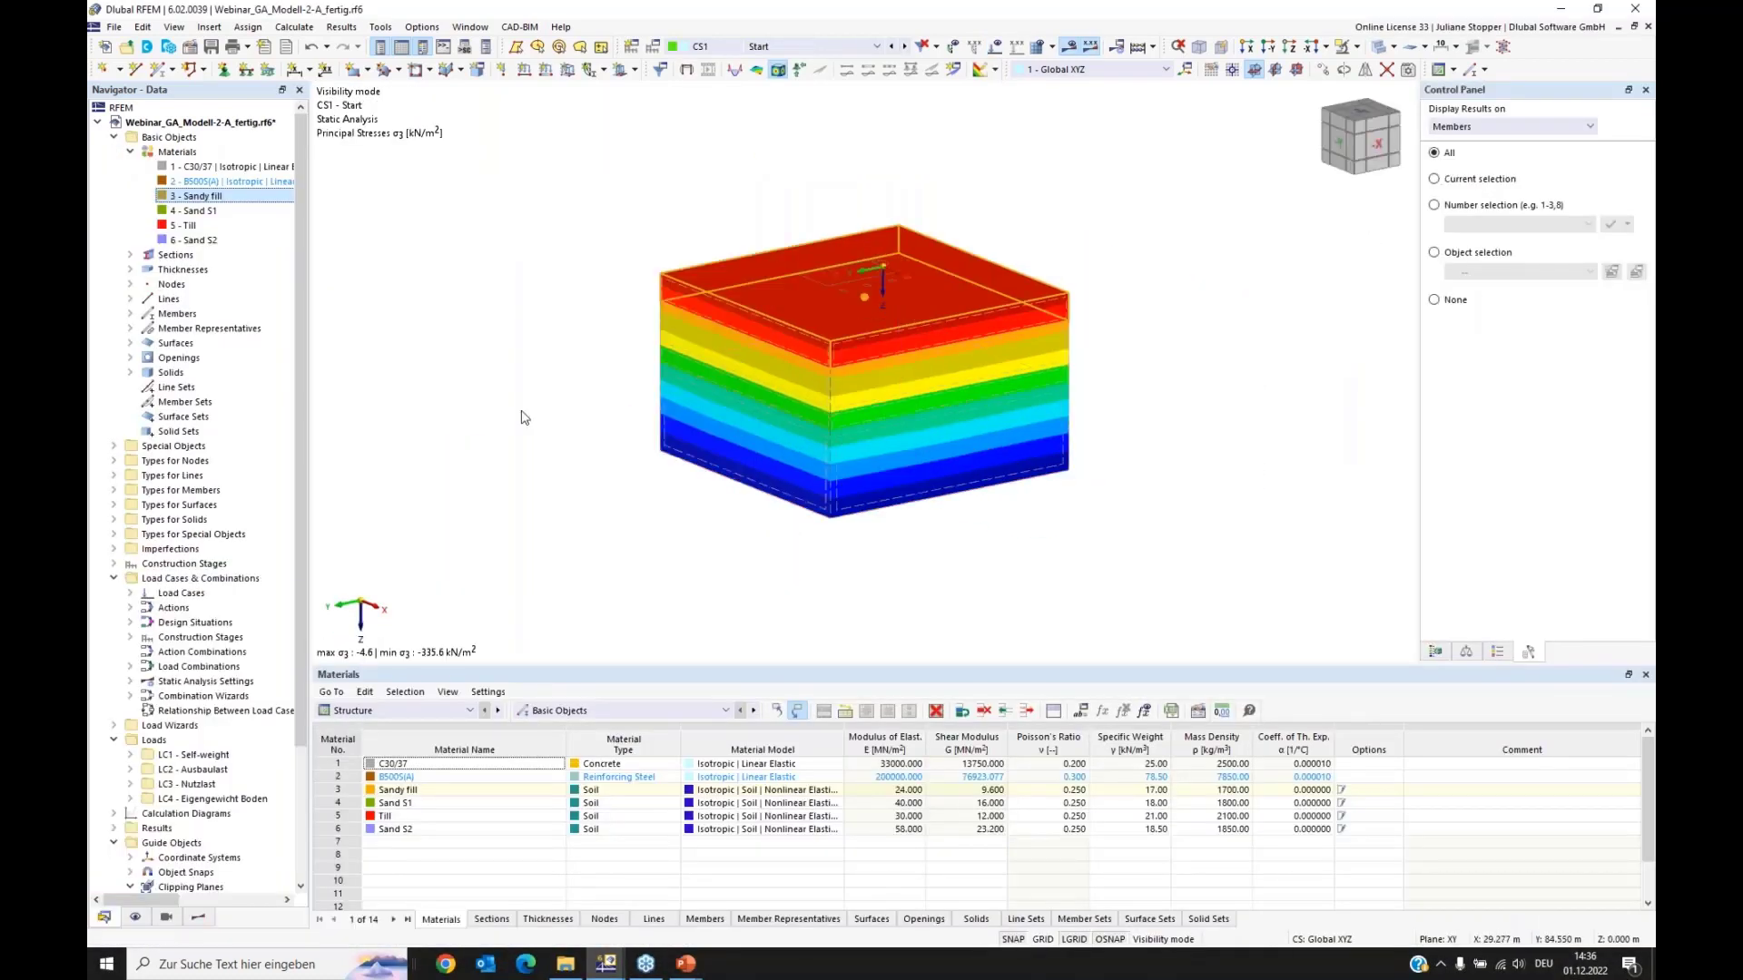
Step: Open the results navigator and show the colour scale of the principal stresses for construction stage CS1
click(198, 918)
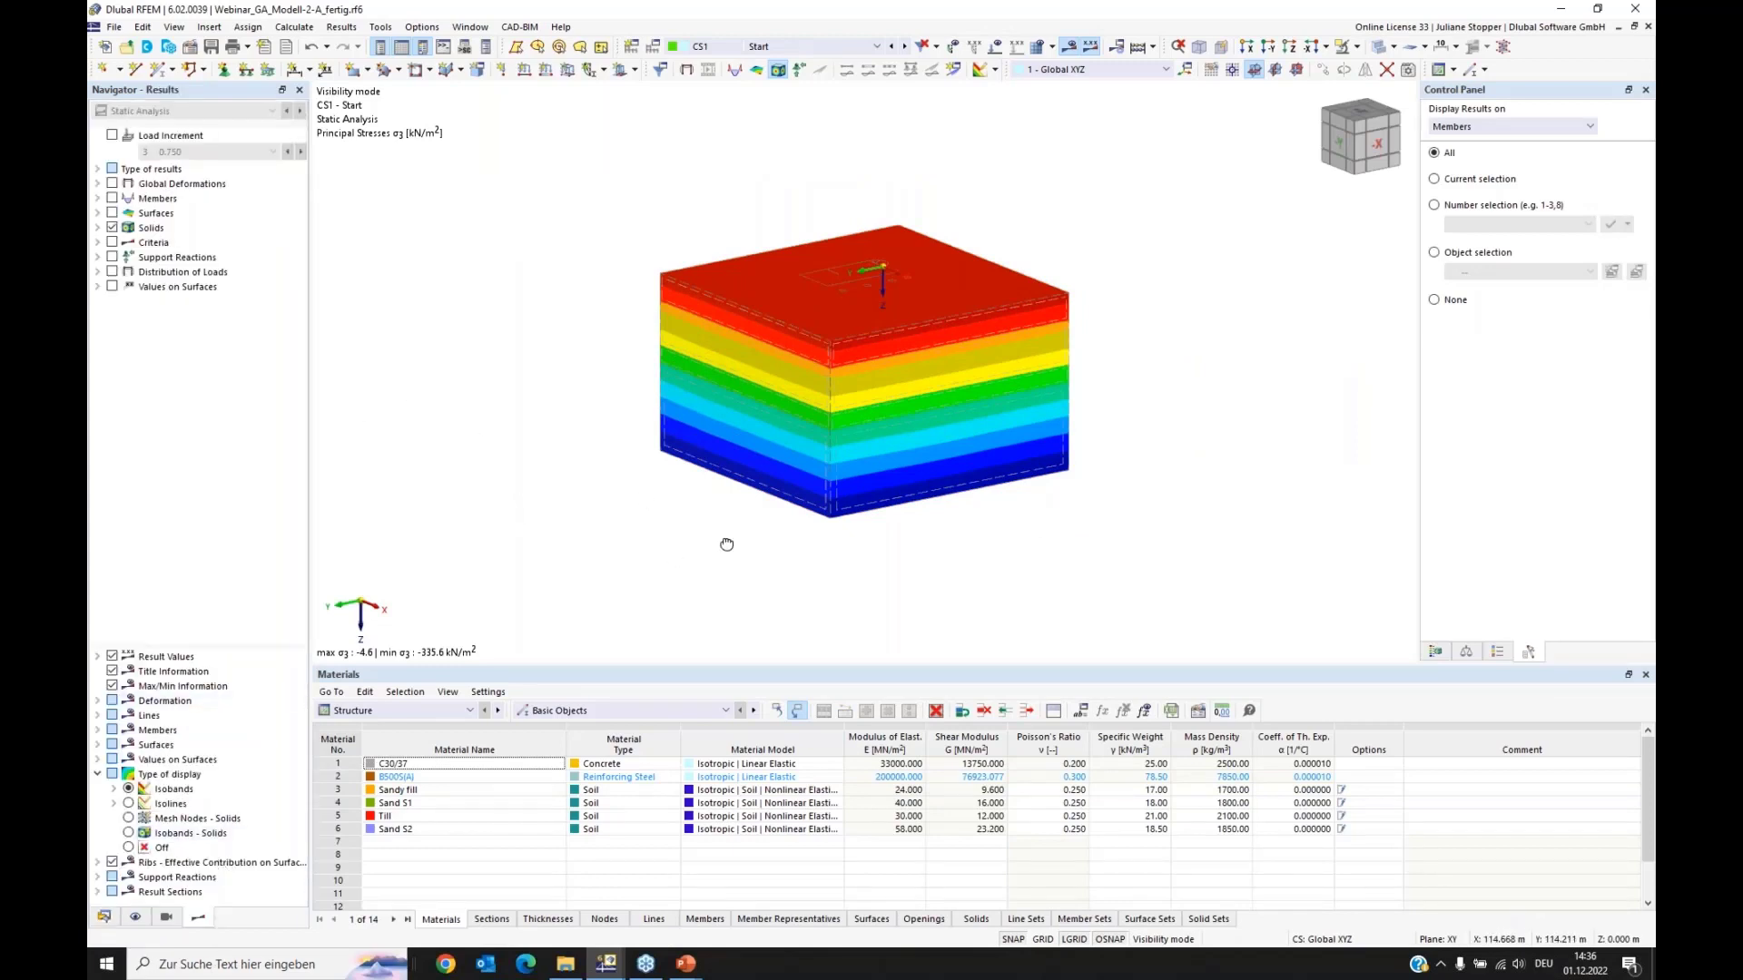
ctrl+middle_drag(727, 544, 812, 557)
scroll(948, 574, up, 1)
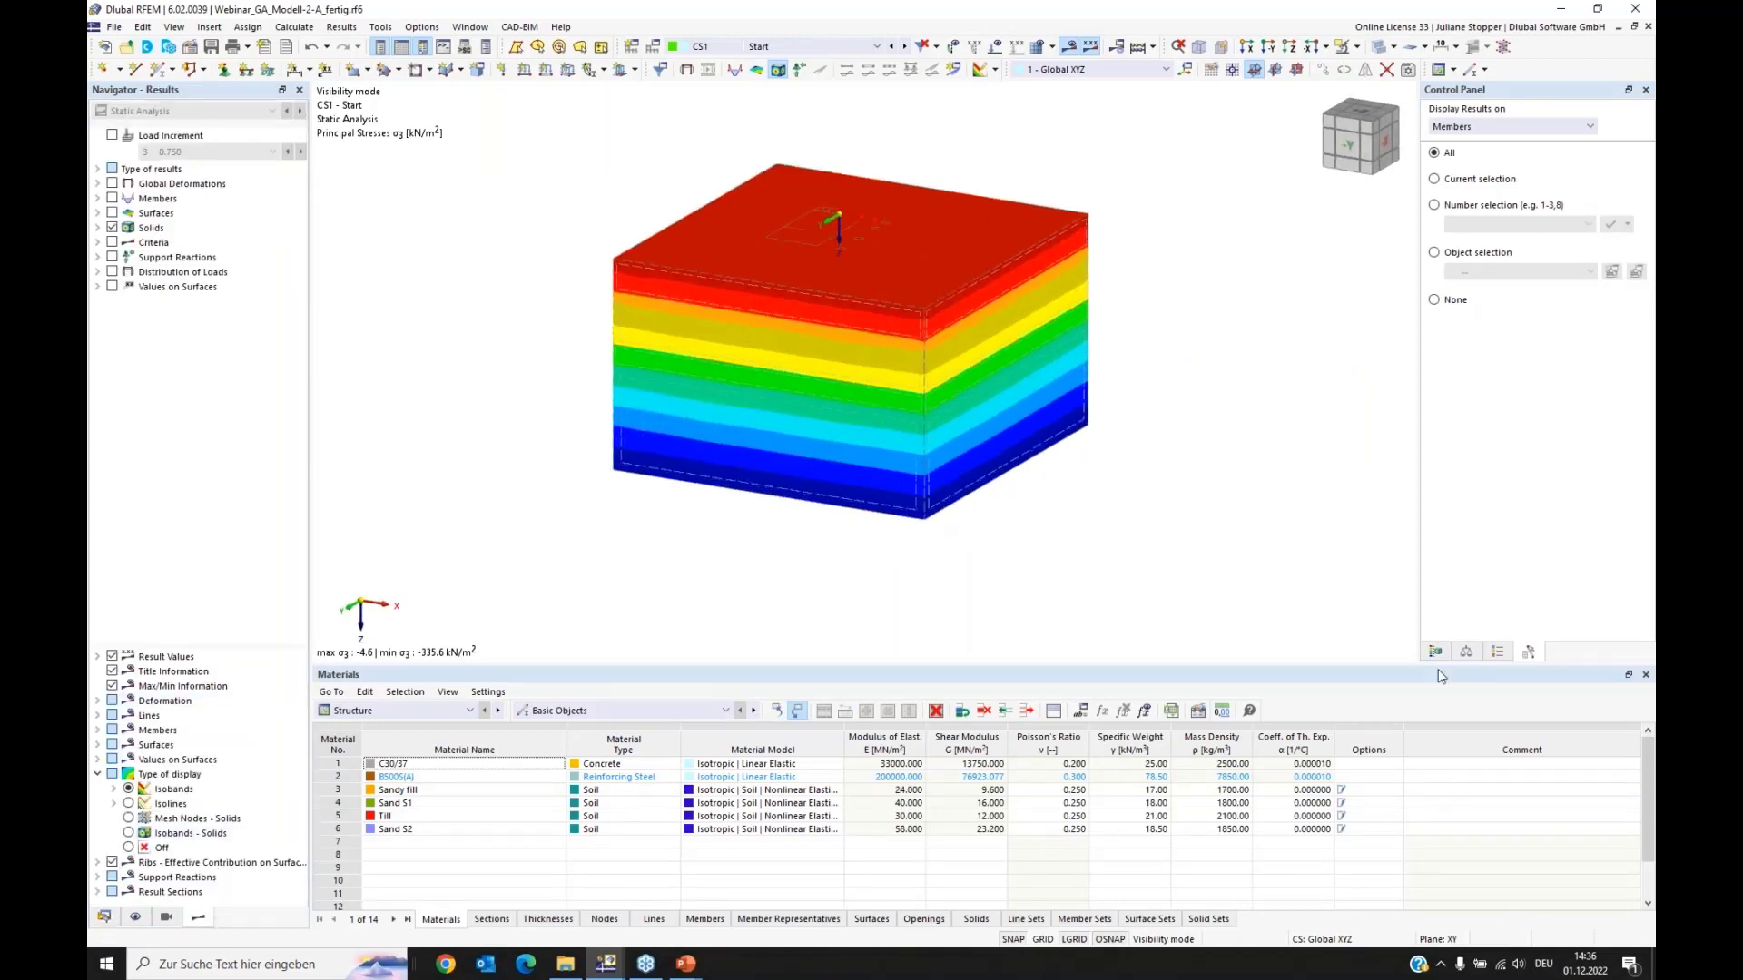
click(1435, 652)
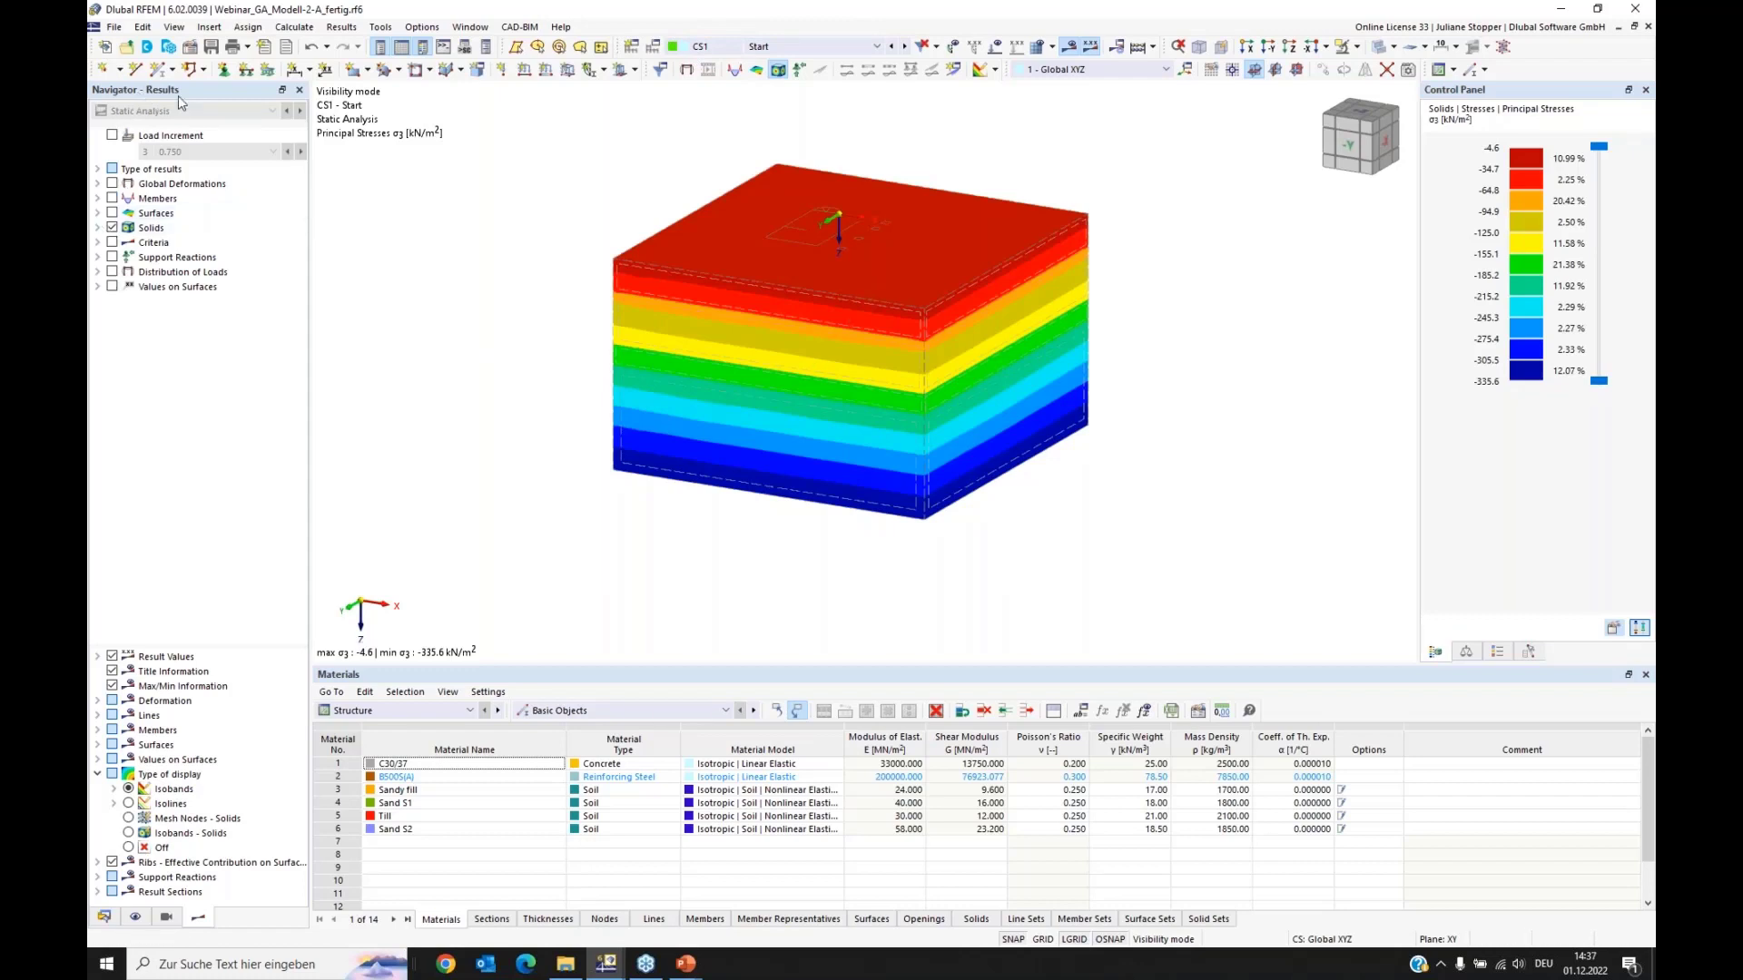
Step: Display the basic stress σz of the solids in CS1 and examine its distribution through the soil layers
click(98, 228)
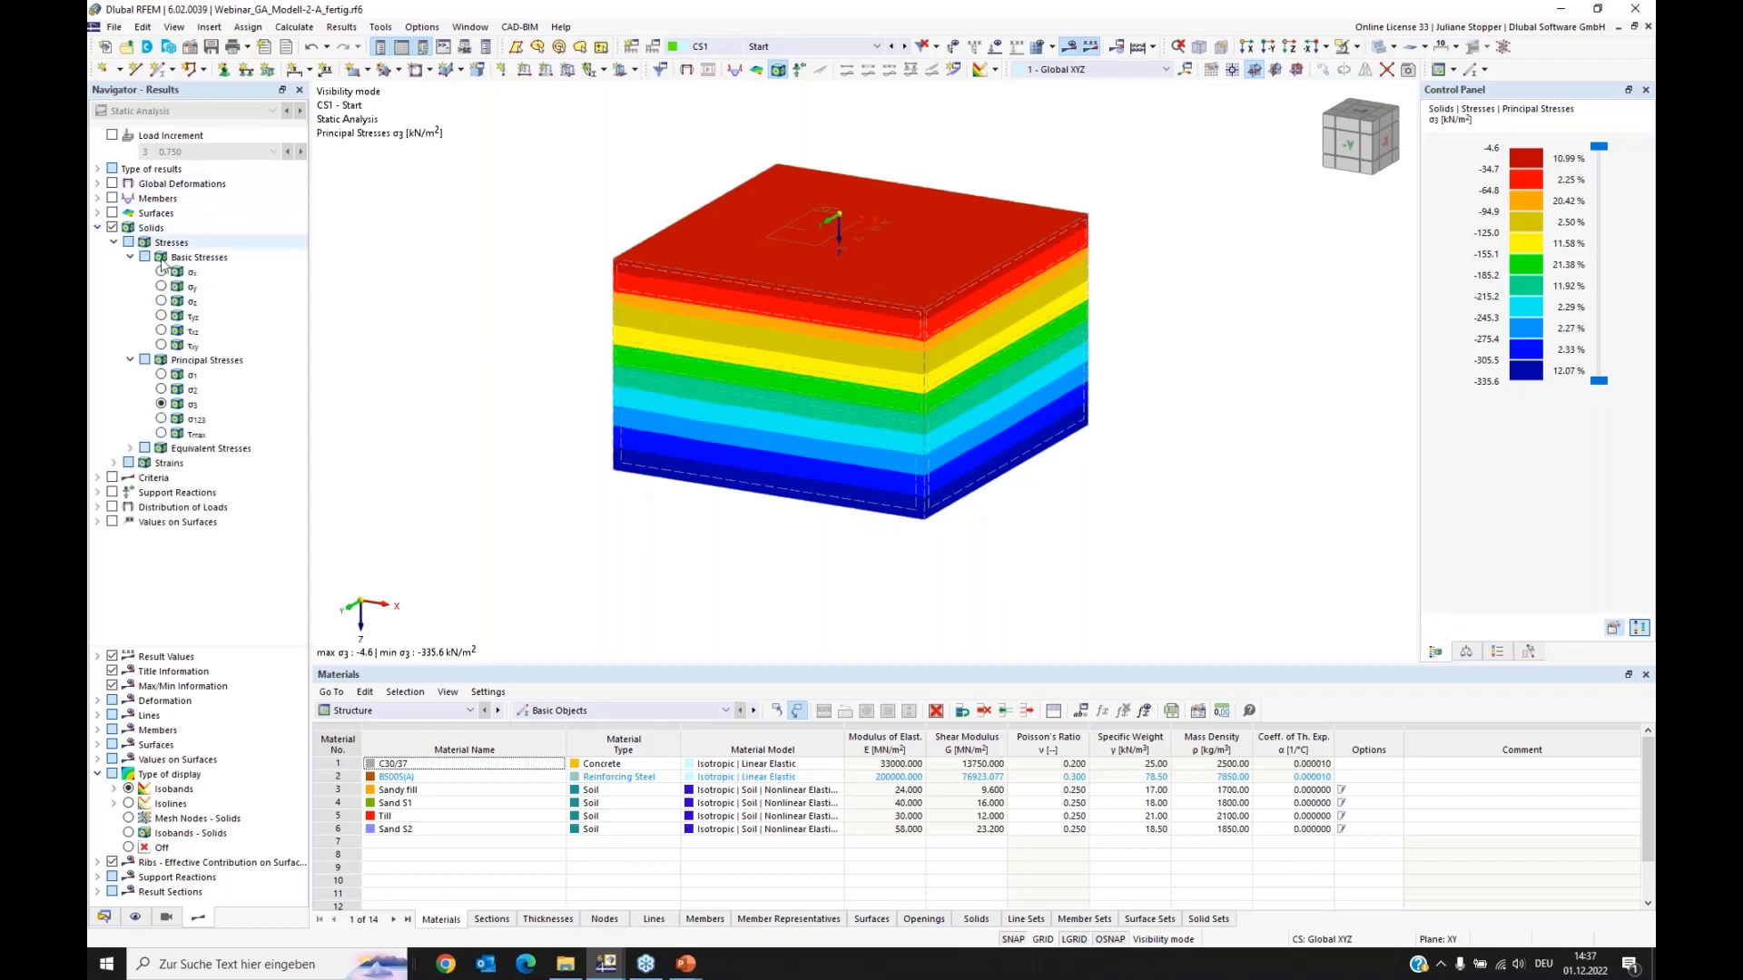
click(161, 302)
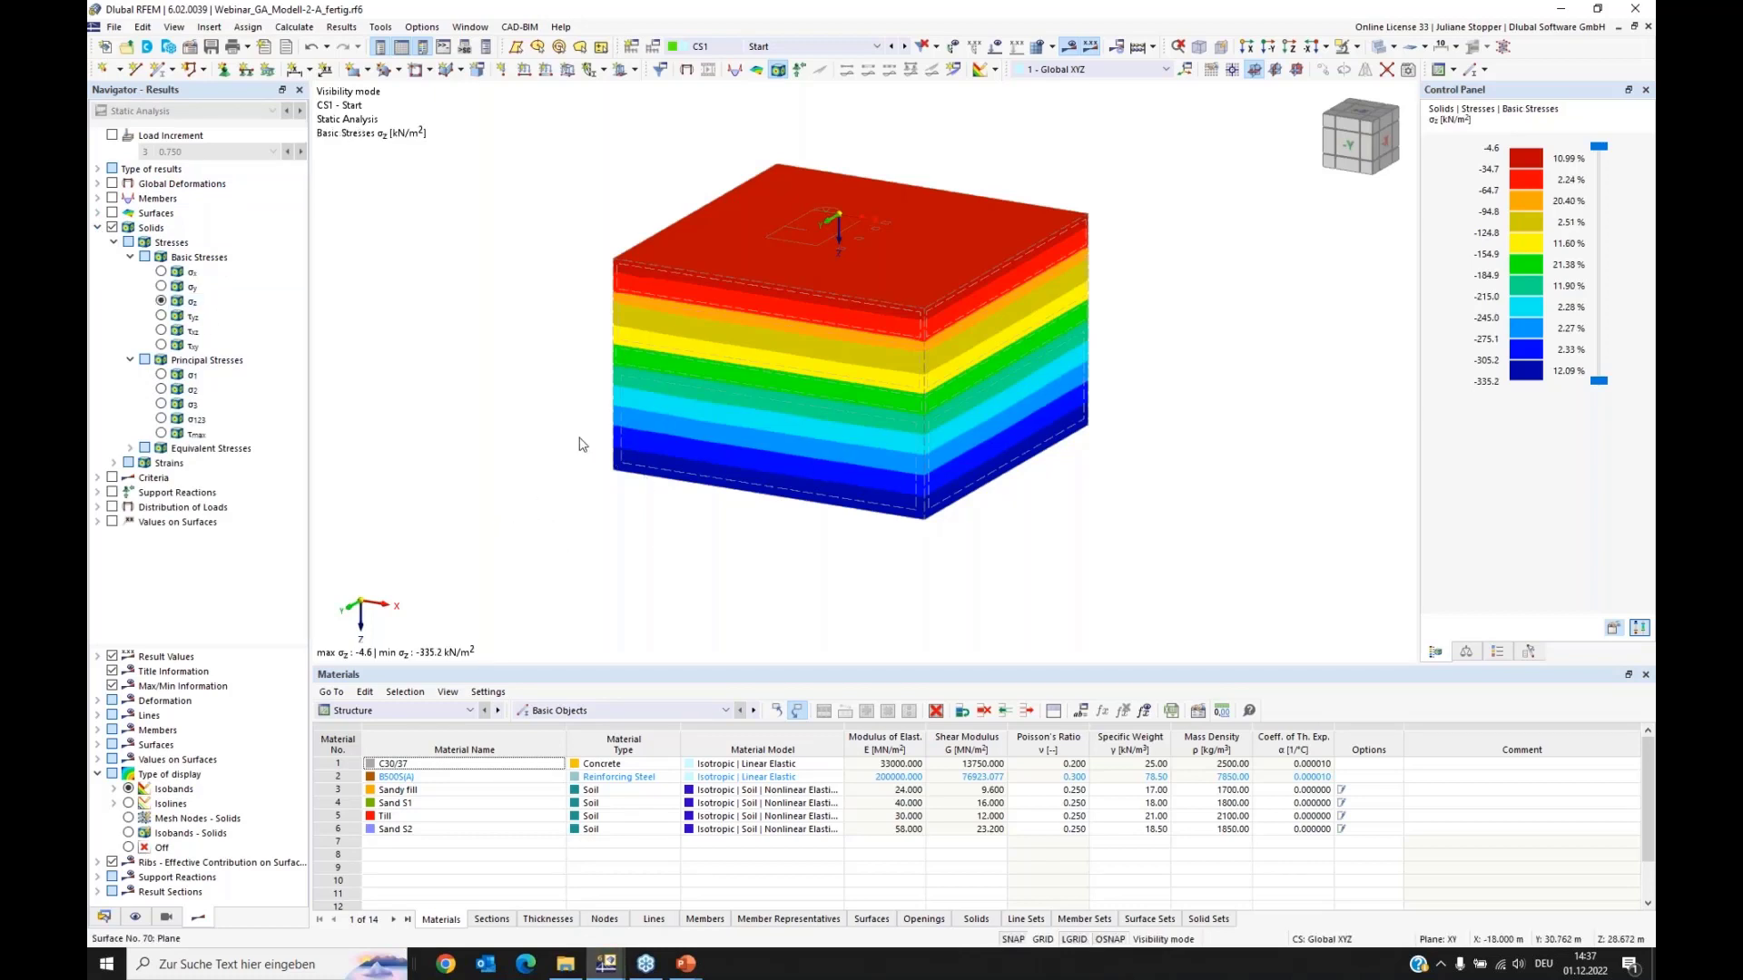
ctrl+middle_drag(618, 463, 654, 543)
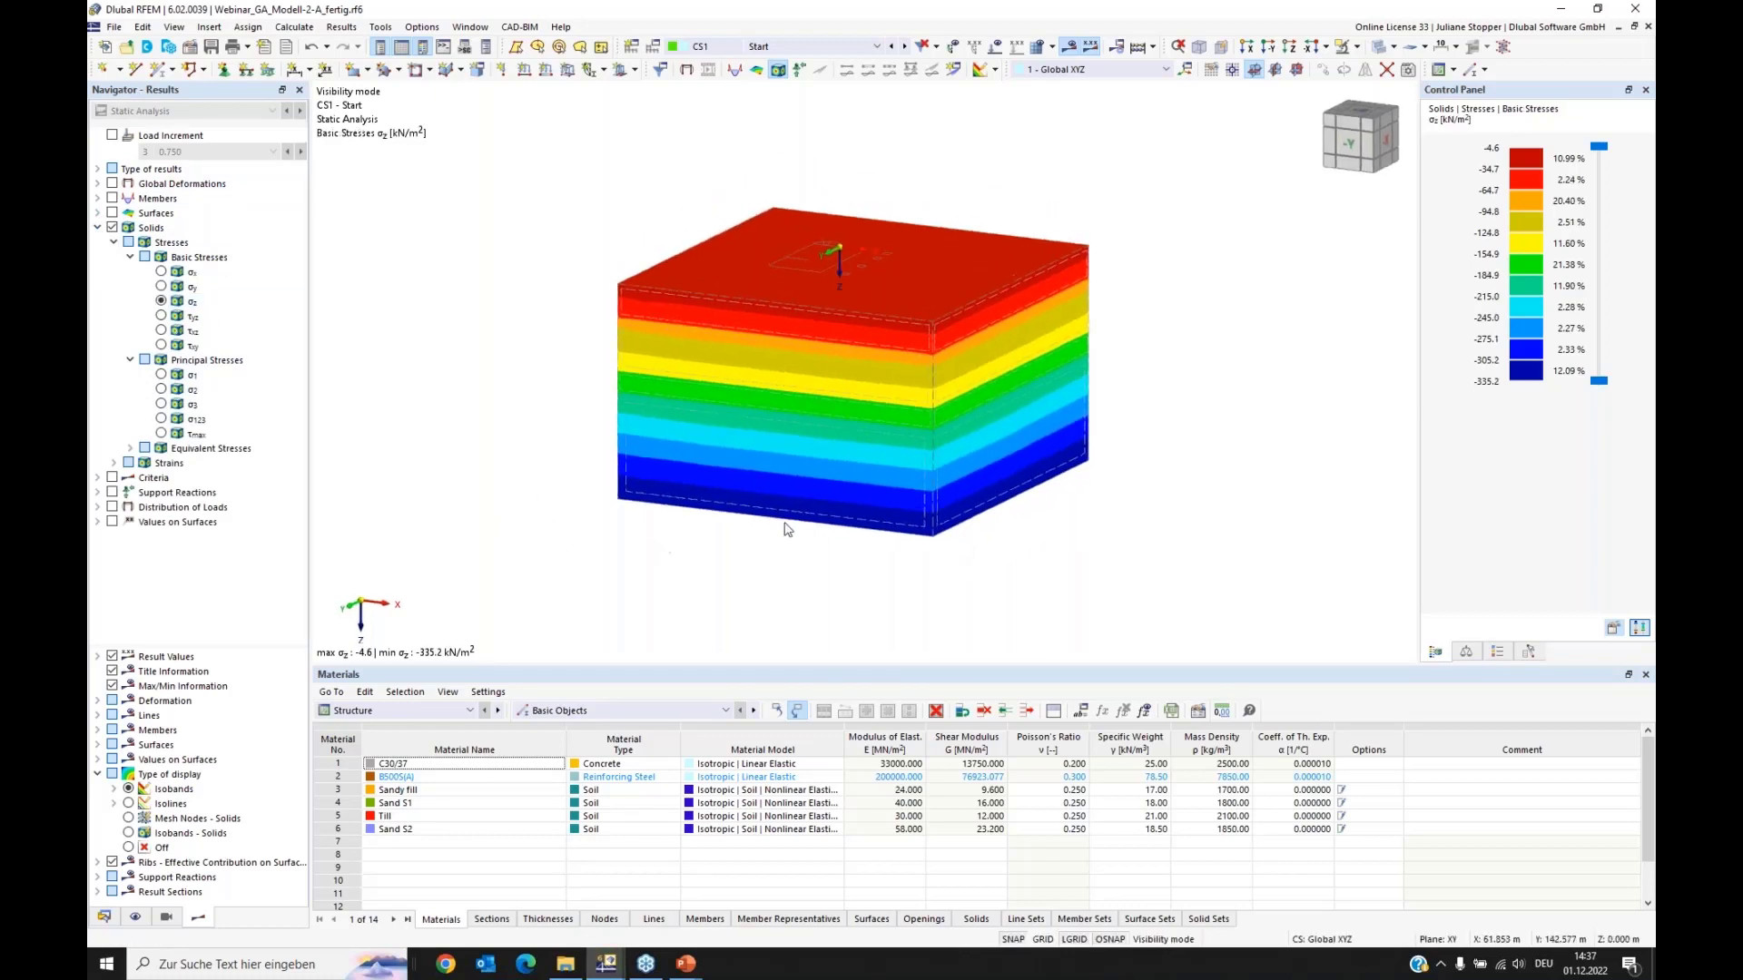
scroll(816, 499, up, 2)
middle_drag(873, 371, 835, 411)
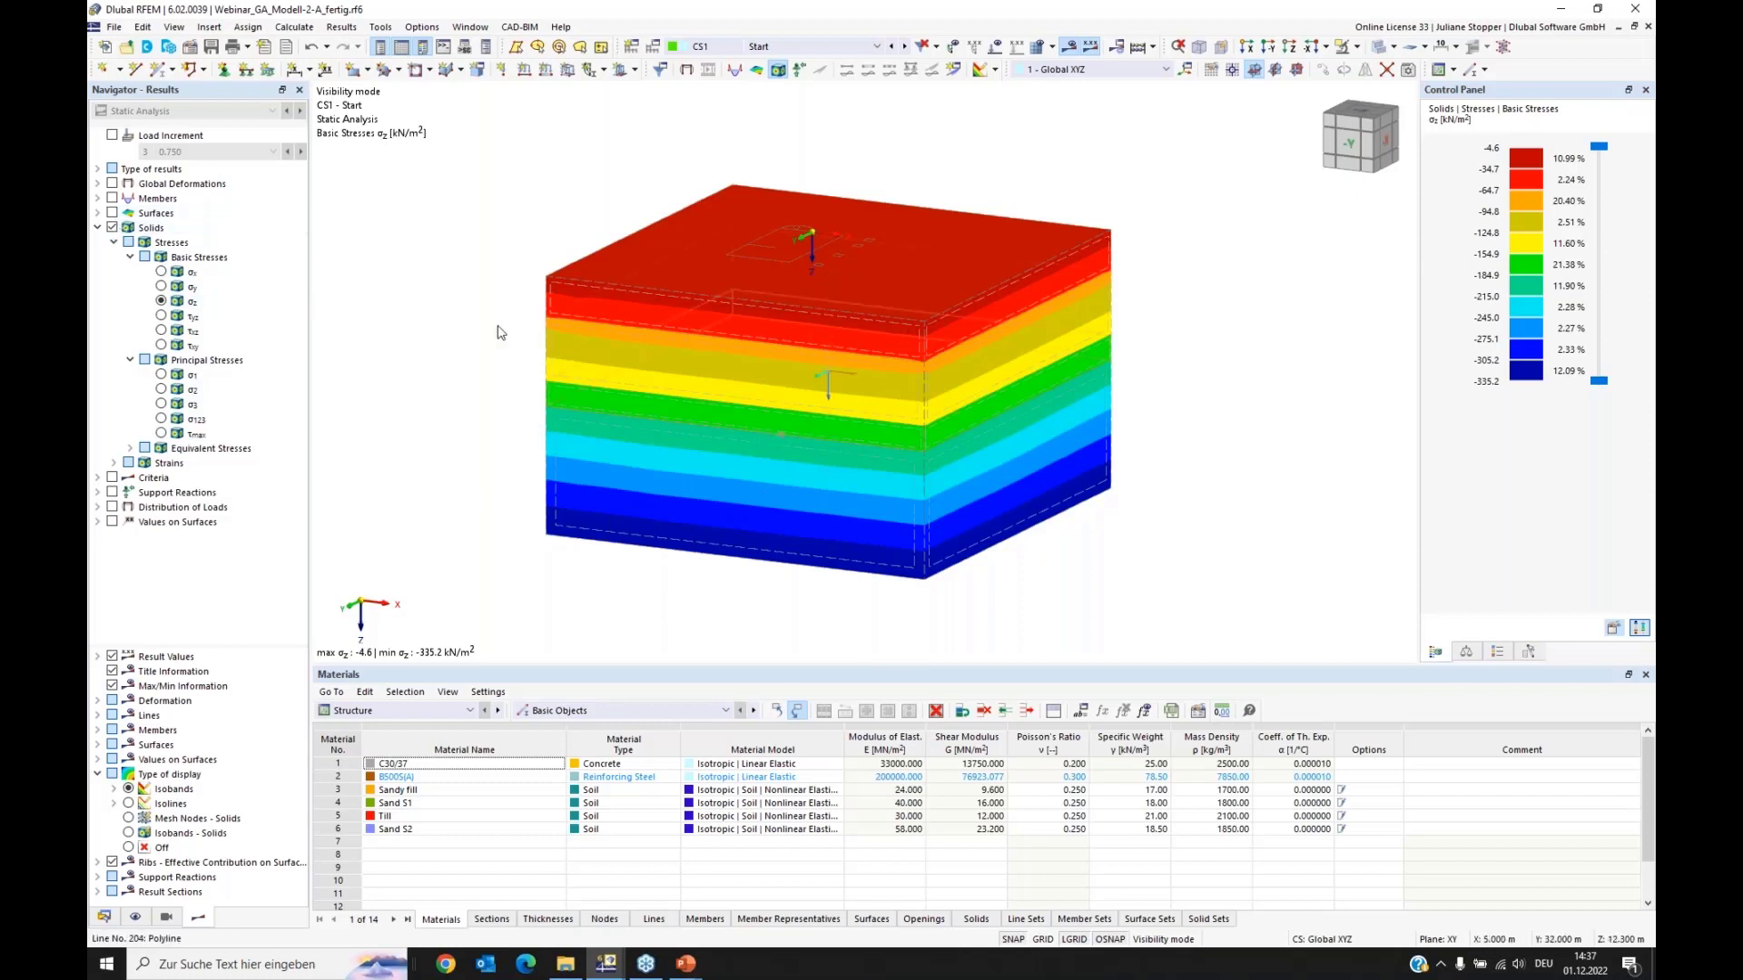
Step: Check the global deformations uZ up to construction stage CS2 and return to the solid stress display
click(98, 183)
click(113, 187)
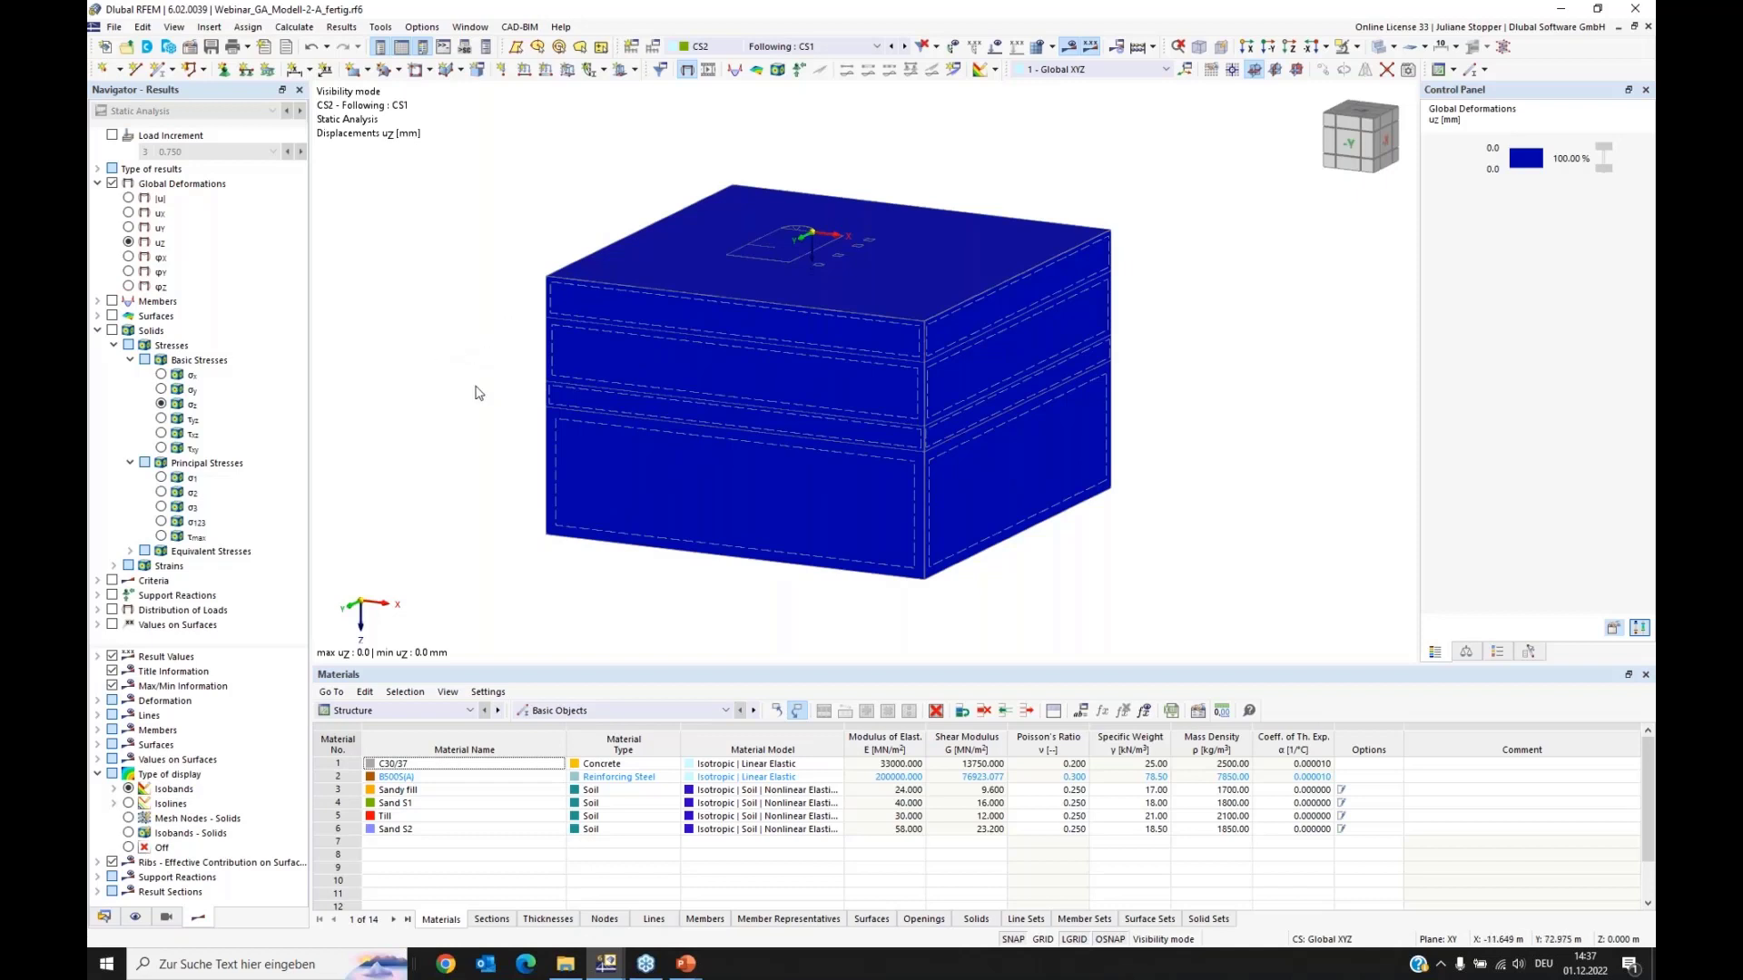
click(111, 333)
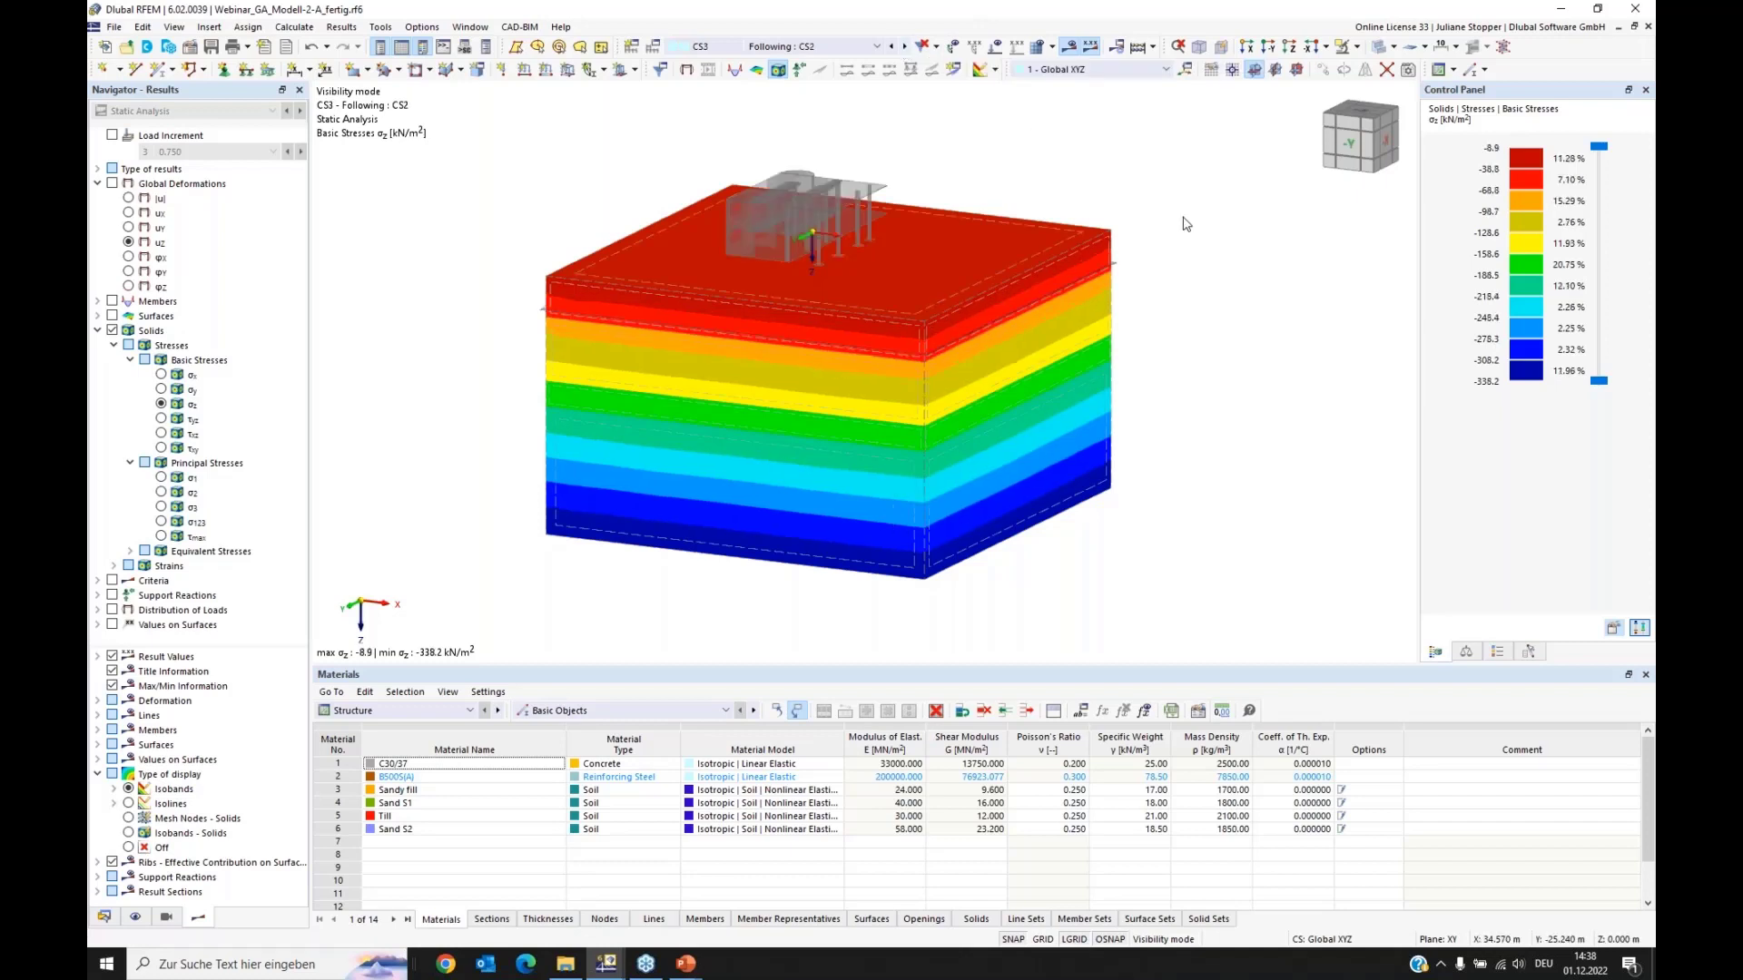
Step: Examine the uZ displacements of the building and soil in construction stage CS3 and return to the solid stresses σz
click(113, 186)
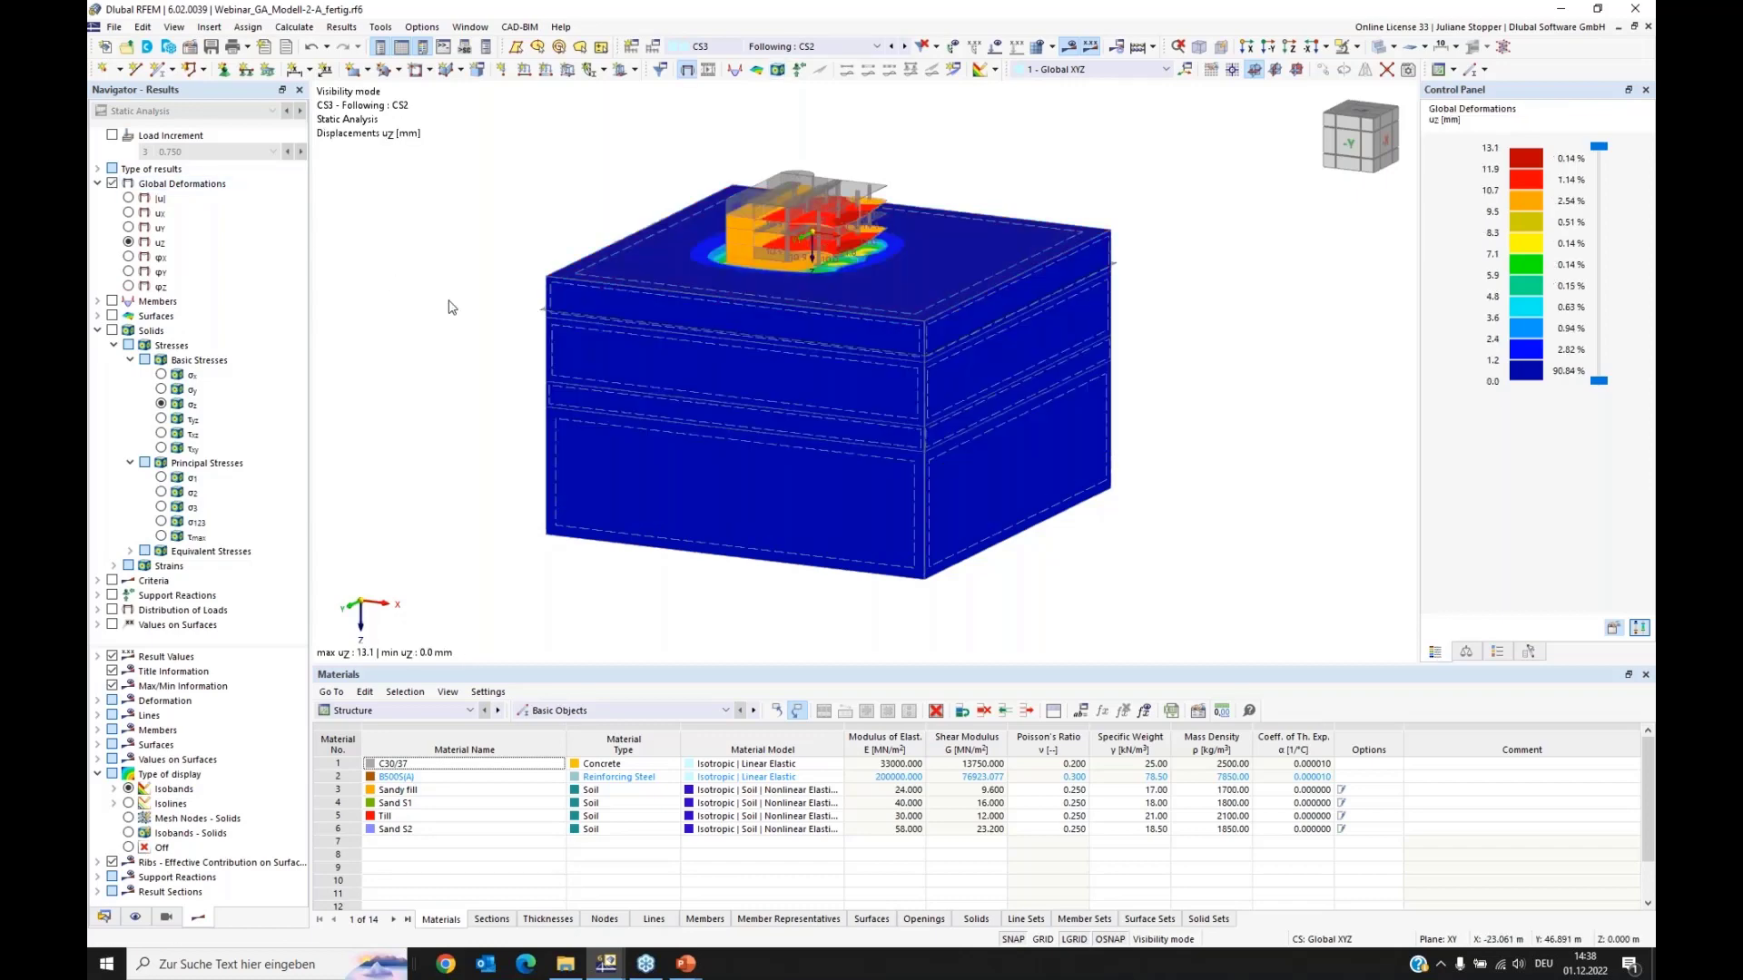
middle_drag(1309, 363, 1116, 385)
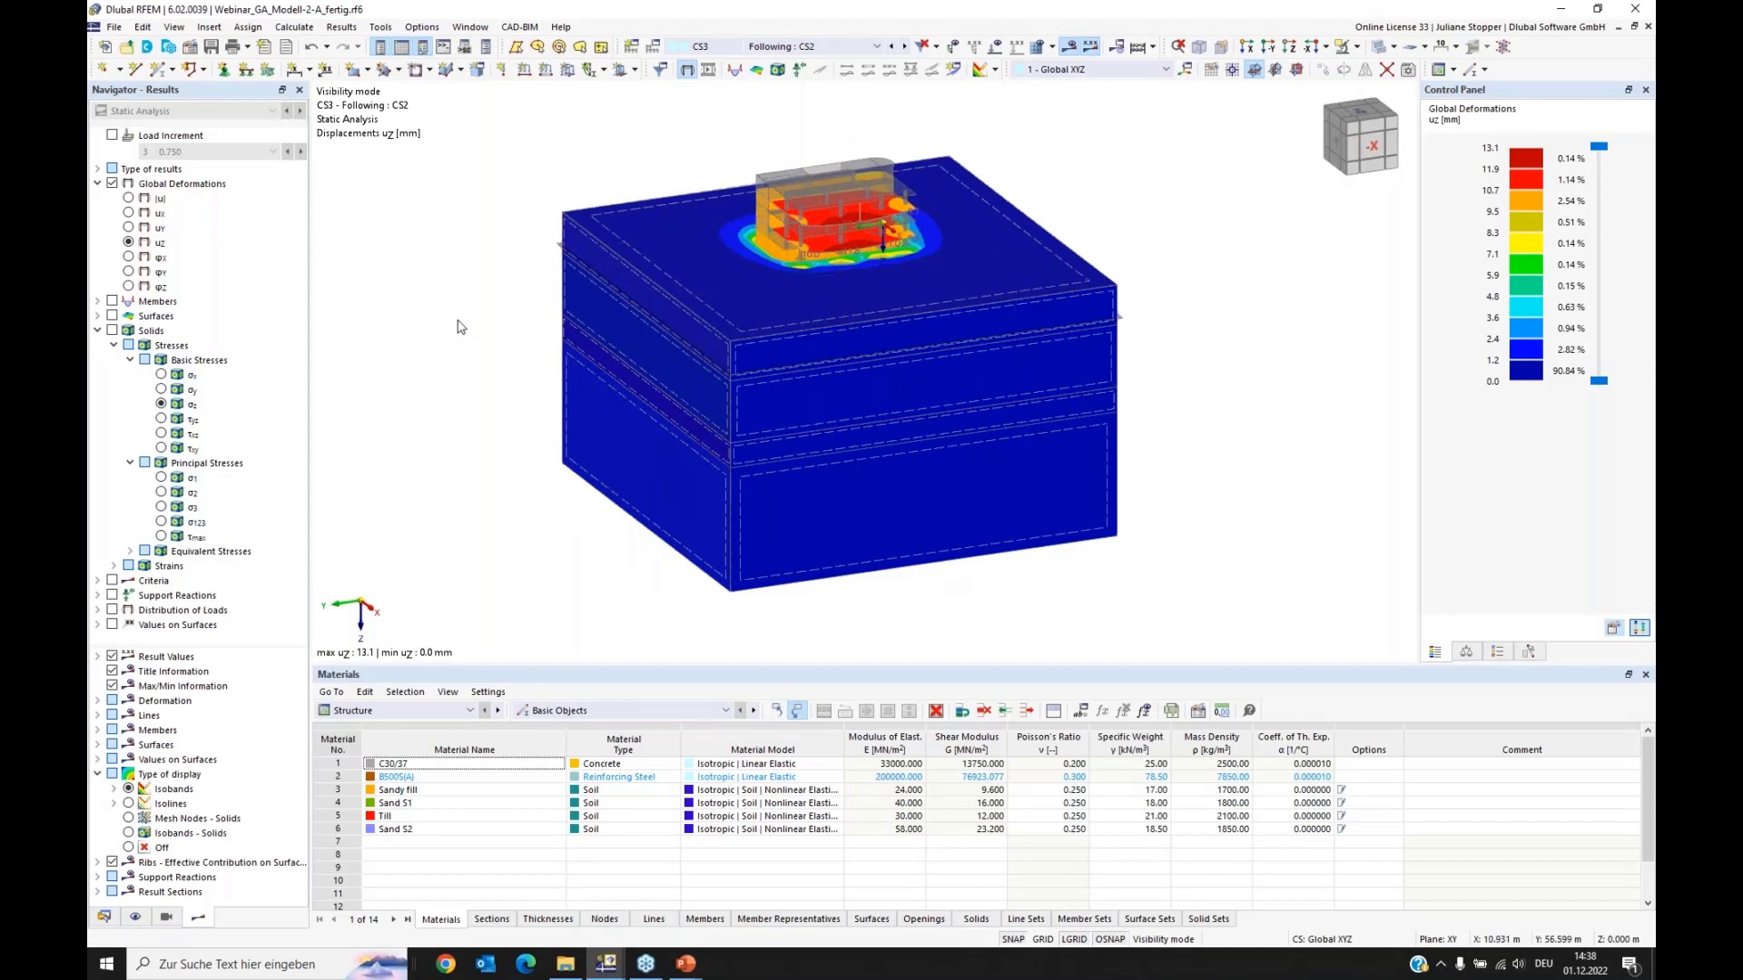
click(113, 333)
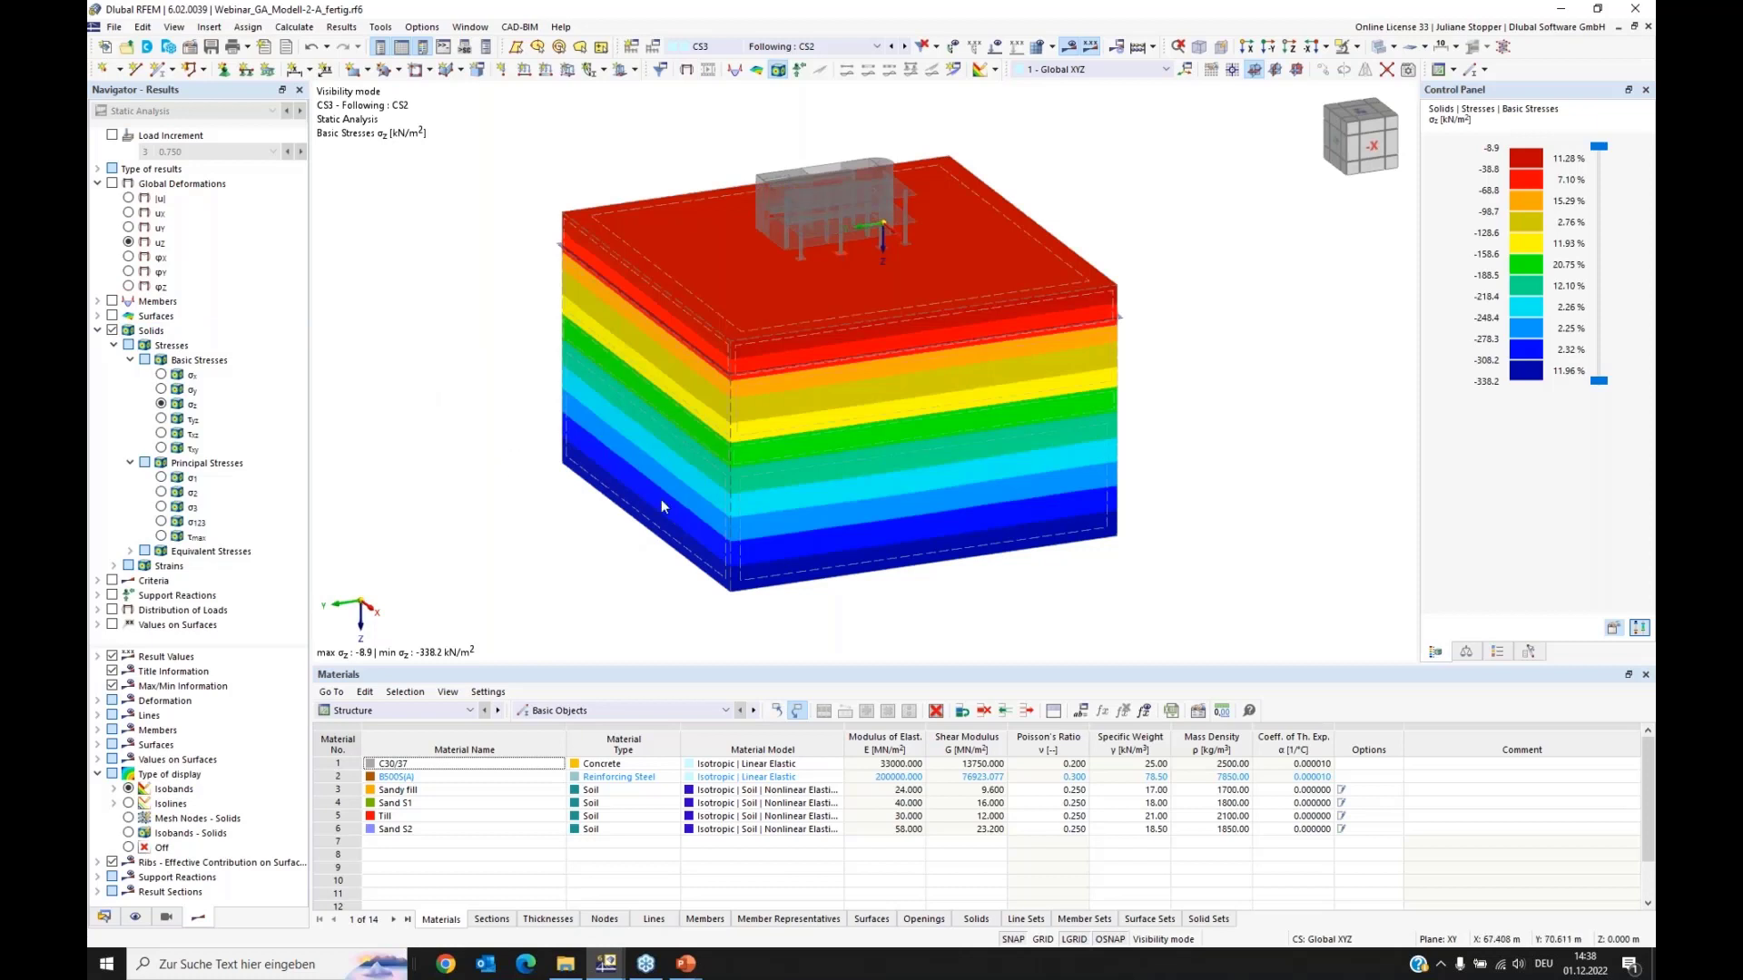
Step: Review the σz stresses in construction stages CS4 and CS5 with the loads shown, and hide the loads again
mouse_move(552, 483)
ctrl+middle_down()
mouse_move(617, 486)
mouse_move(541, 454)
ctrl+middle_up()
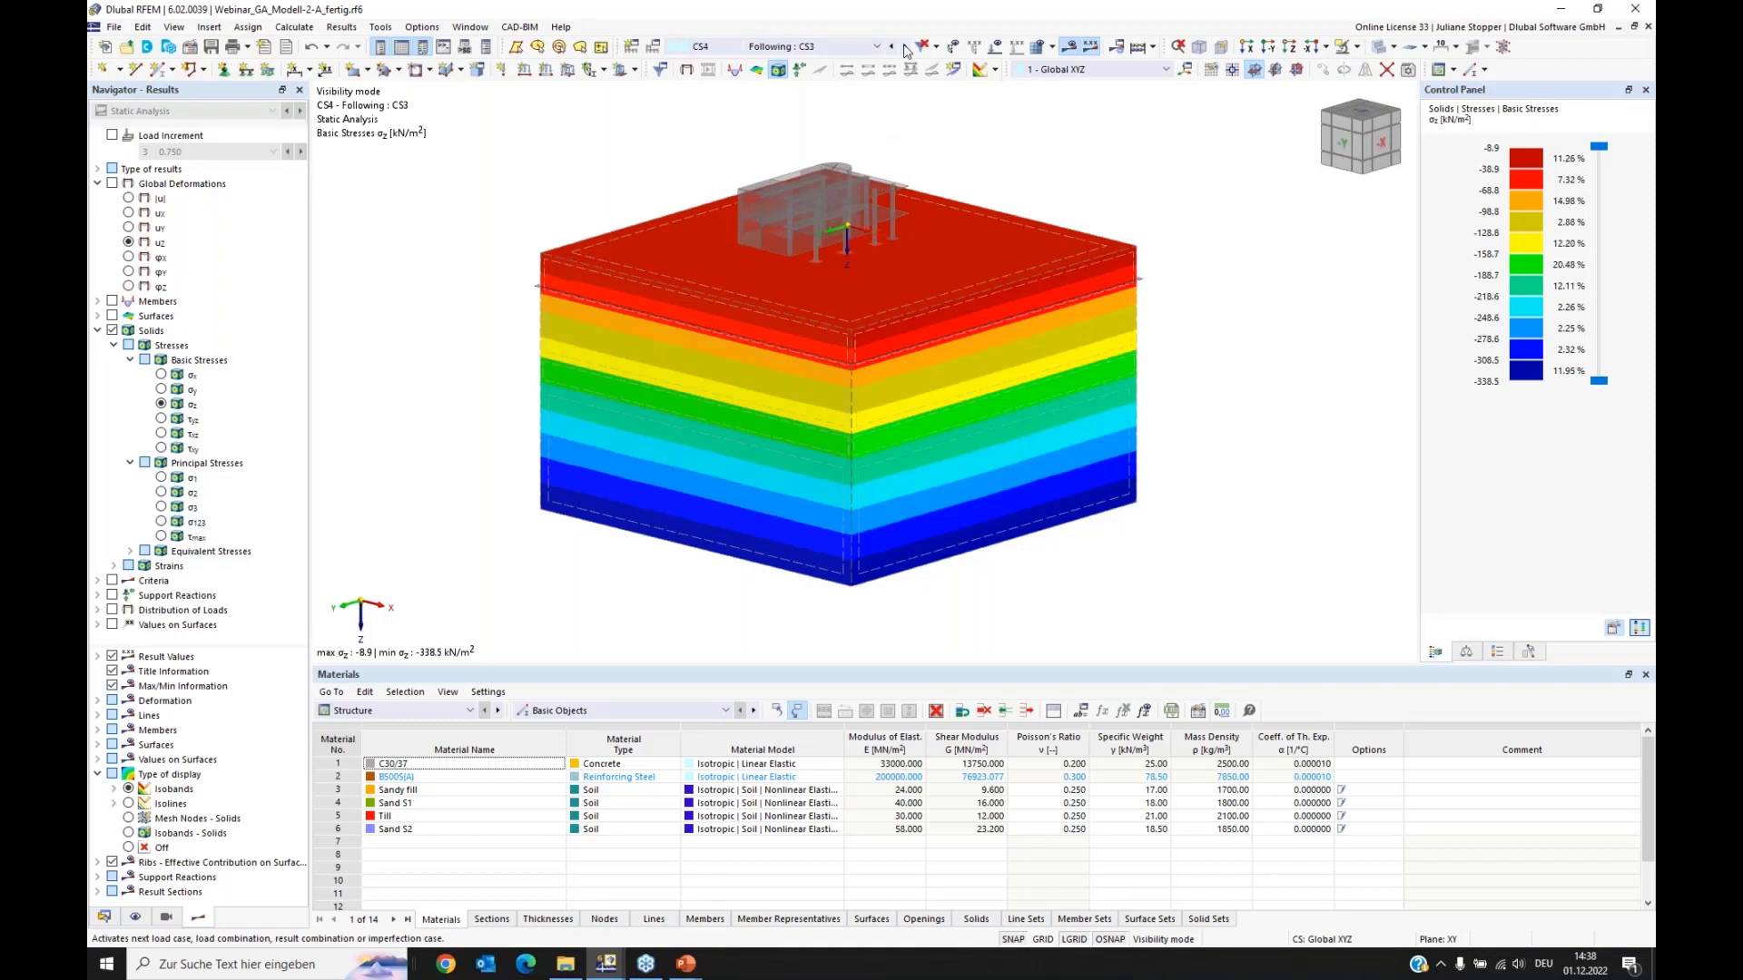
click(995, 49)
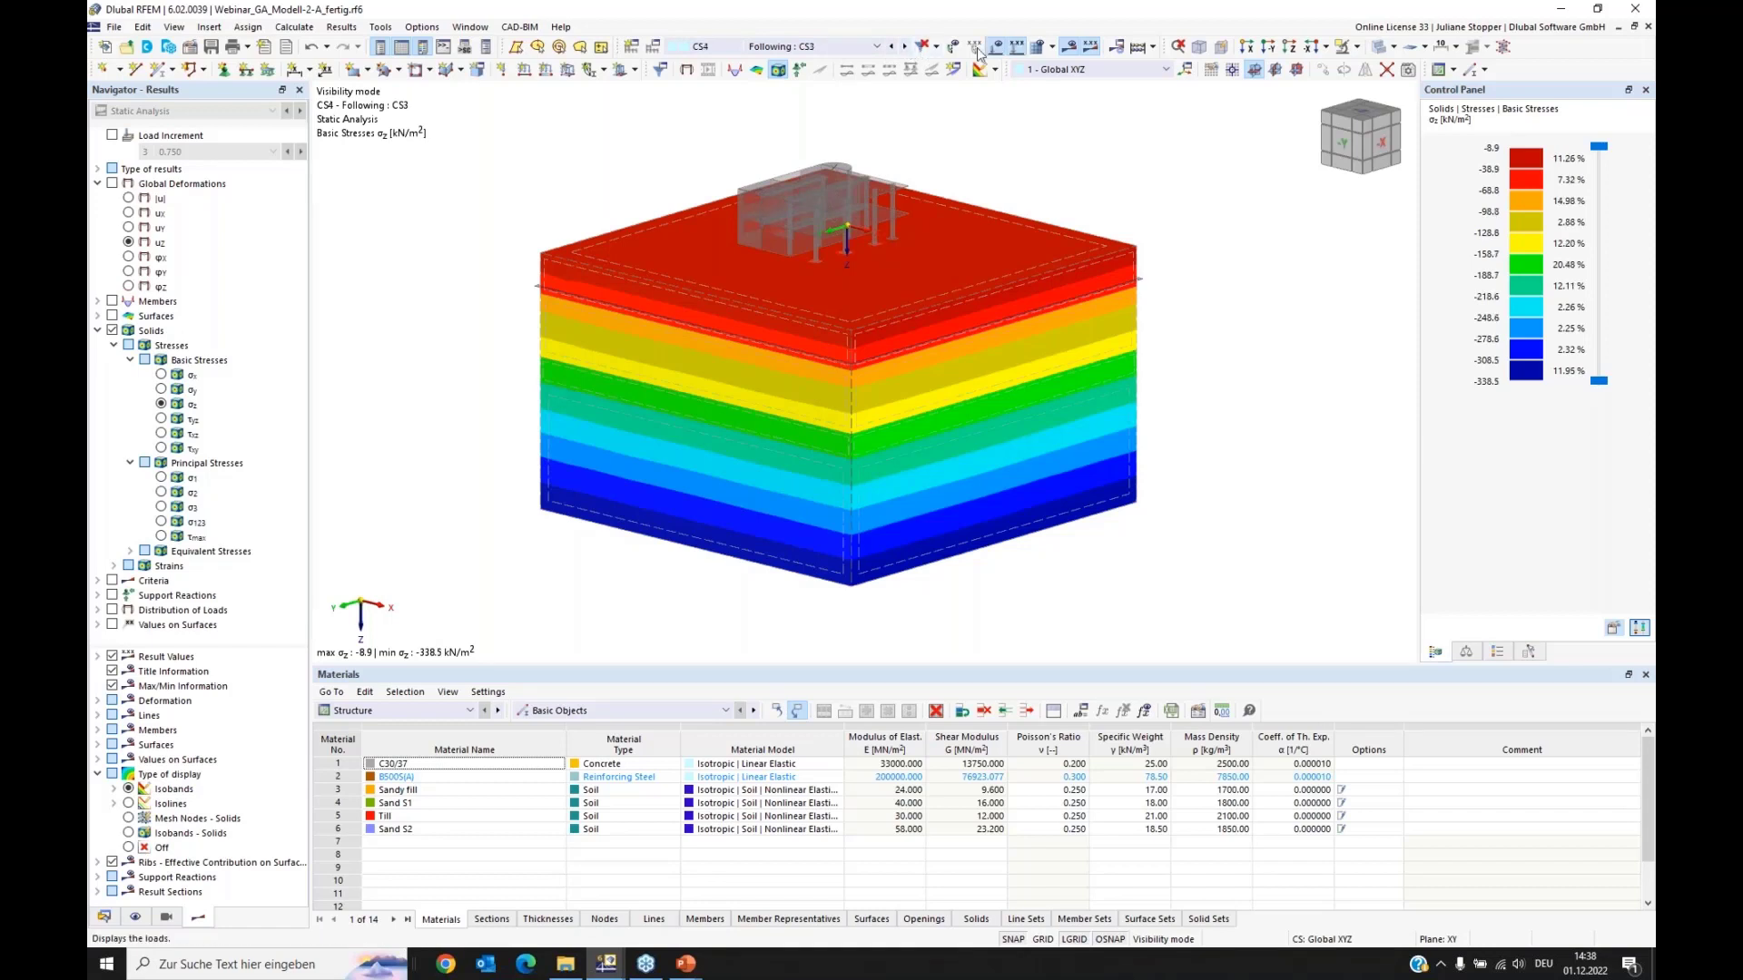
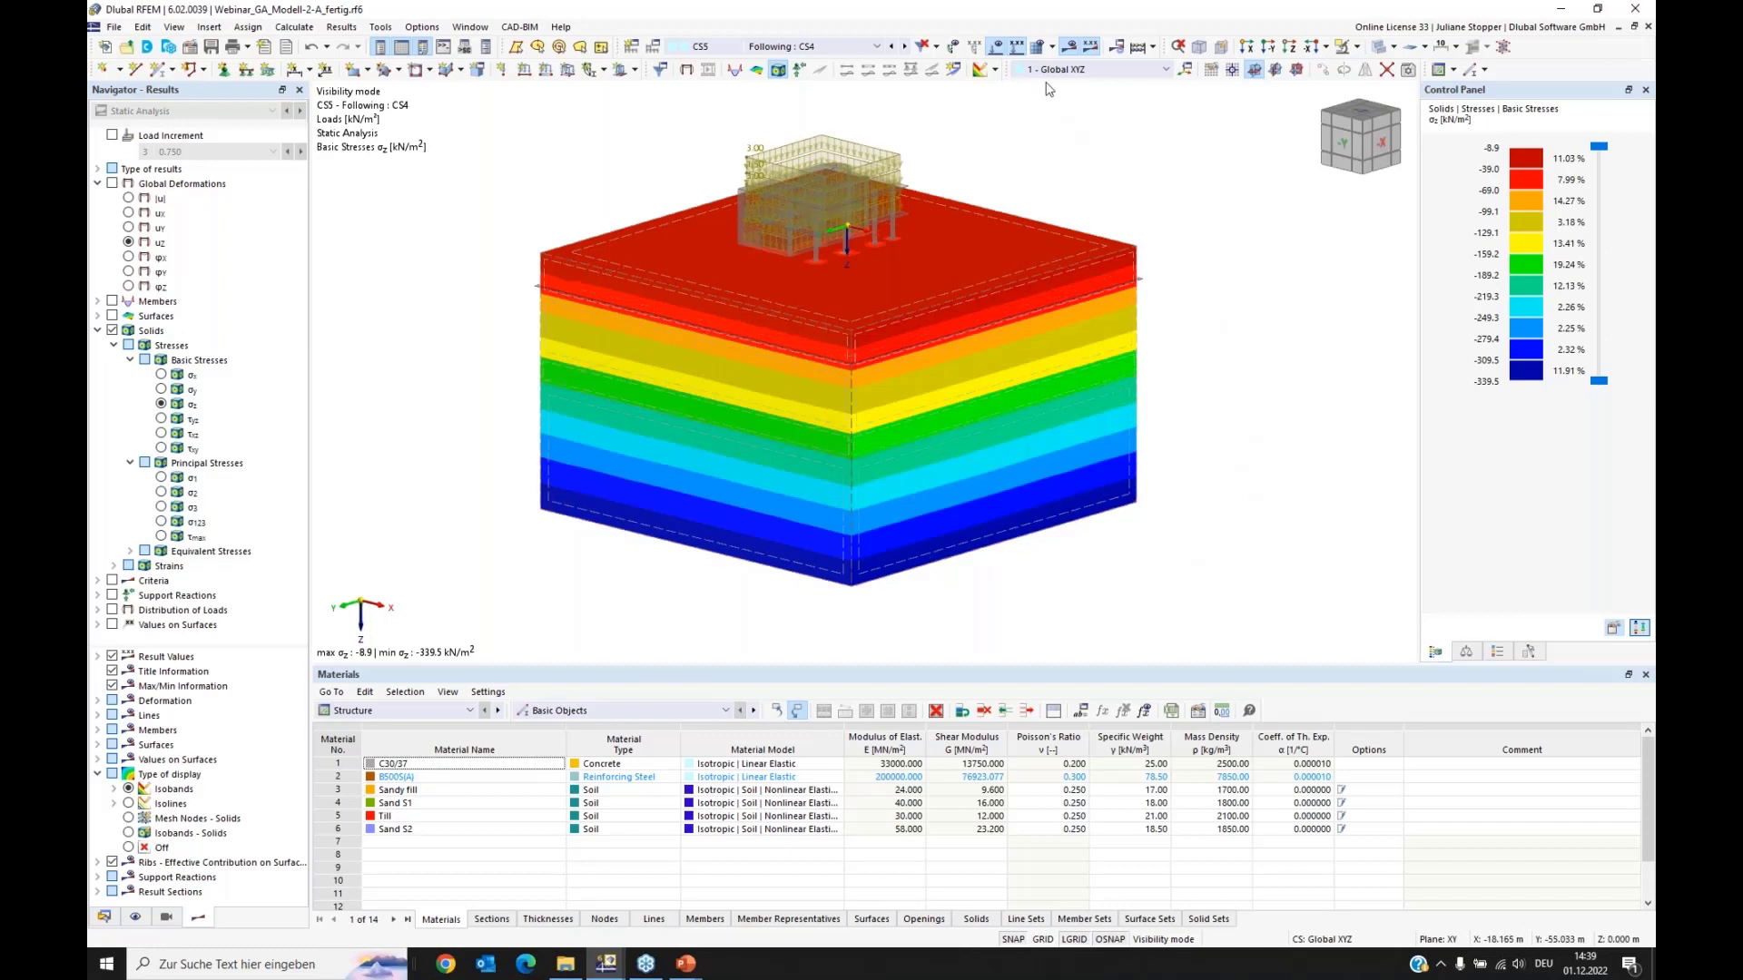
click(997, 71)
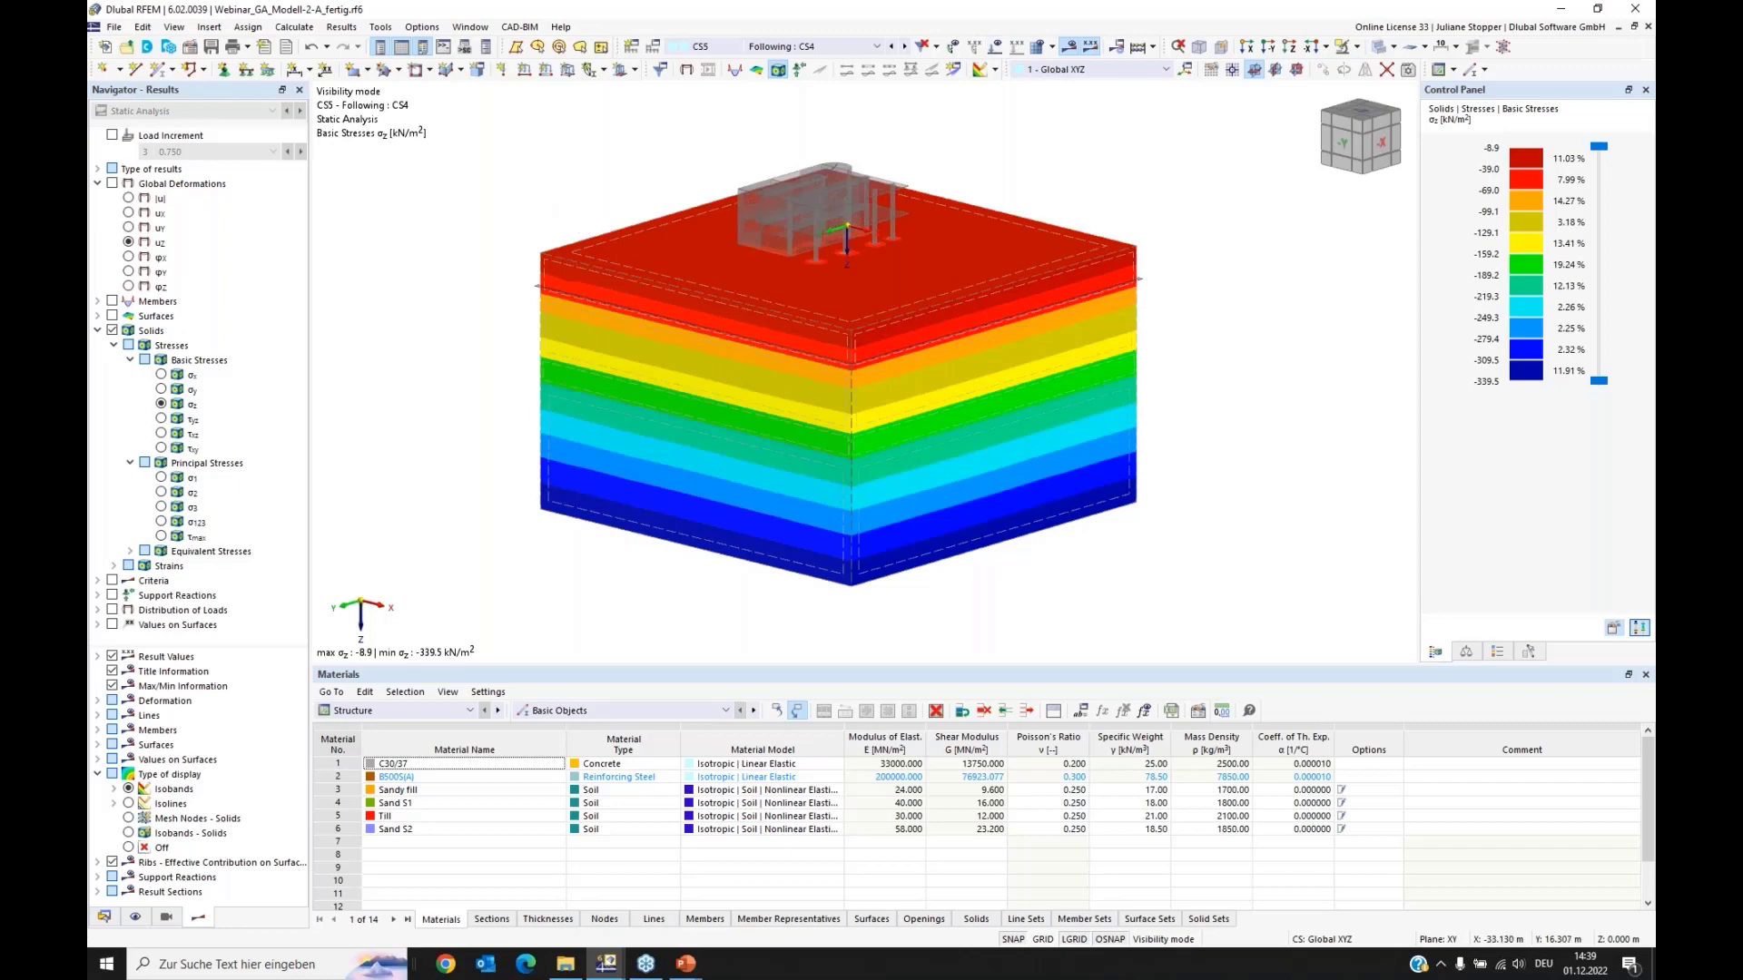
Step: Set the model display to Wireframe Model to expose the soil stresses beneath the building in CS5
ctrl+middle_drag(568, 247, 640, 373)
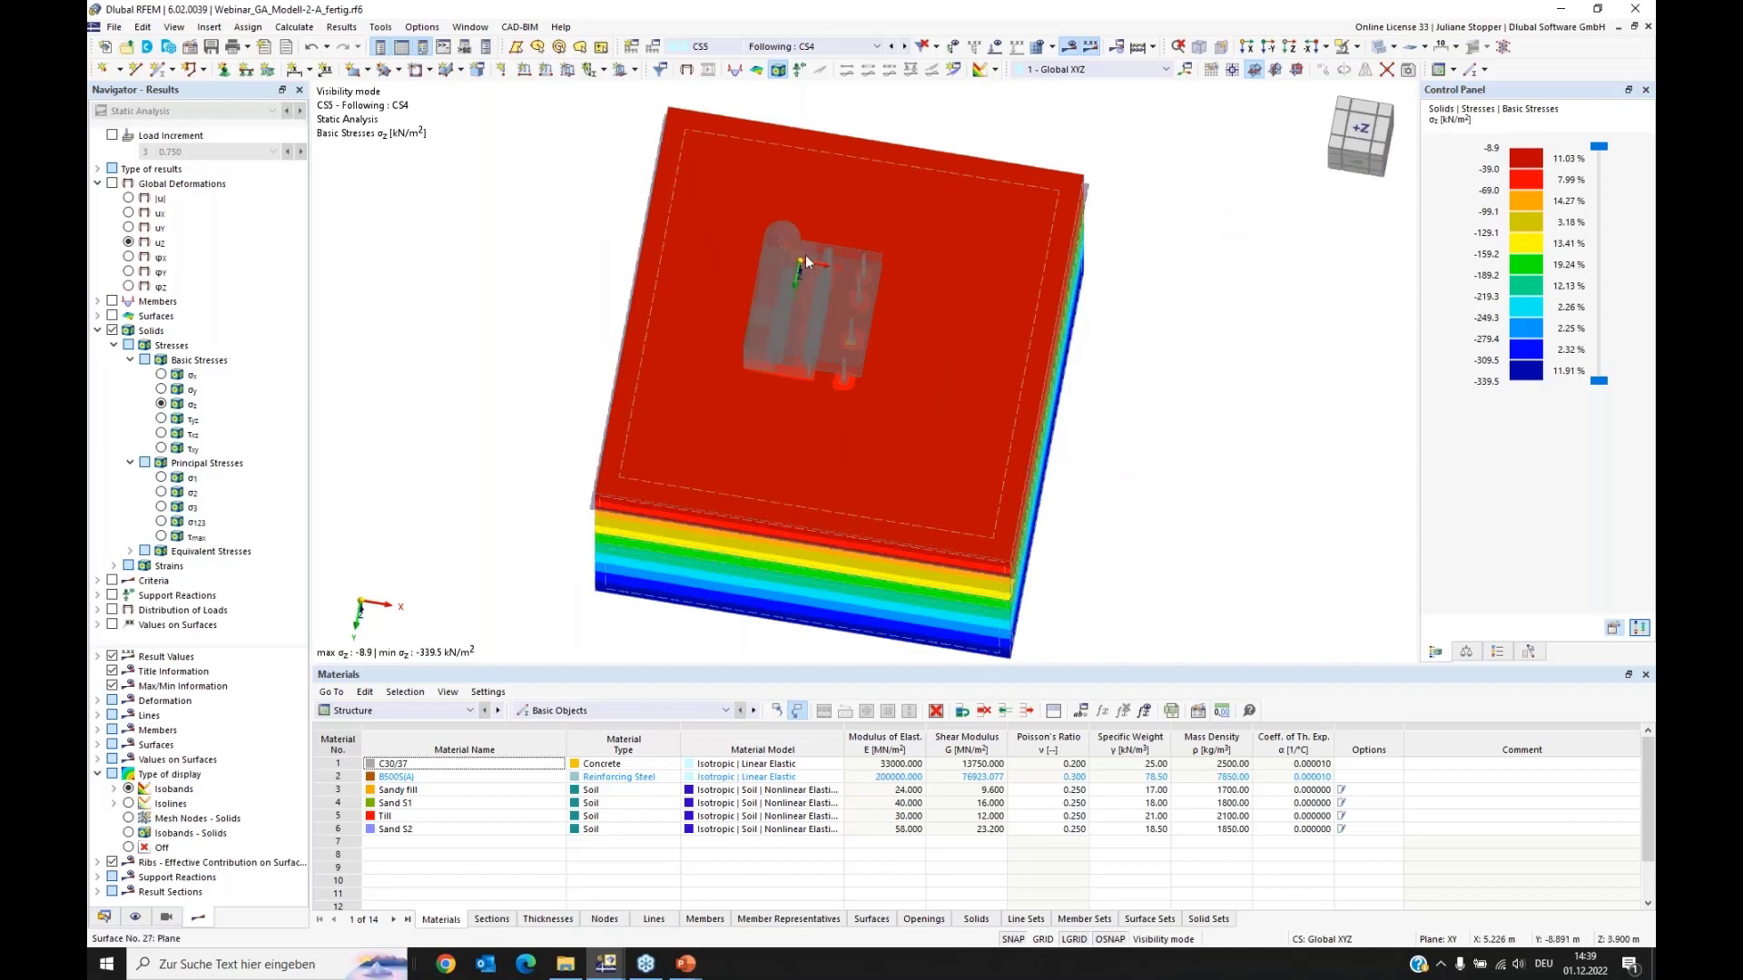
click(1390, 46)
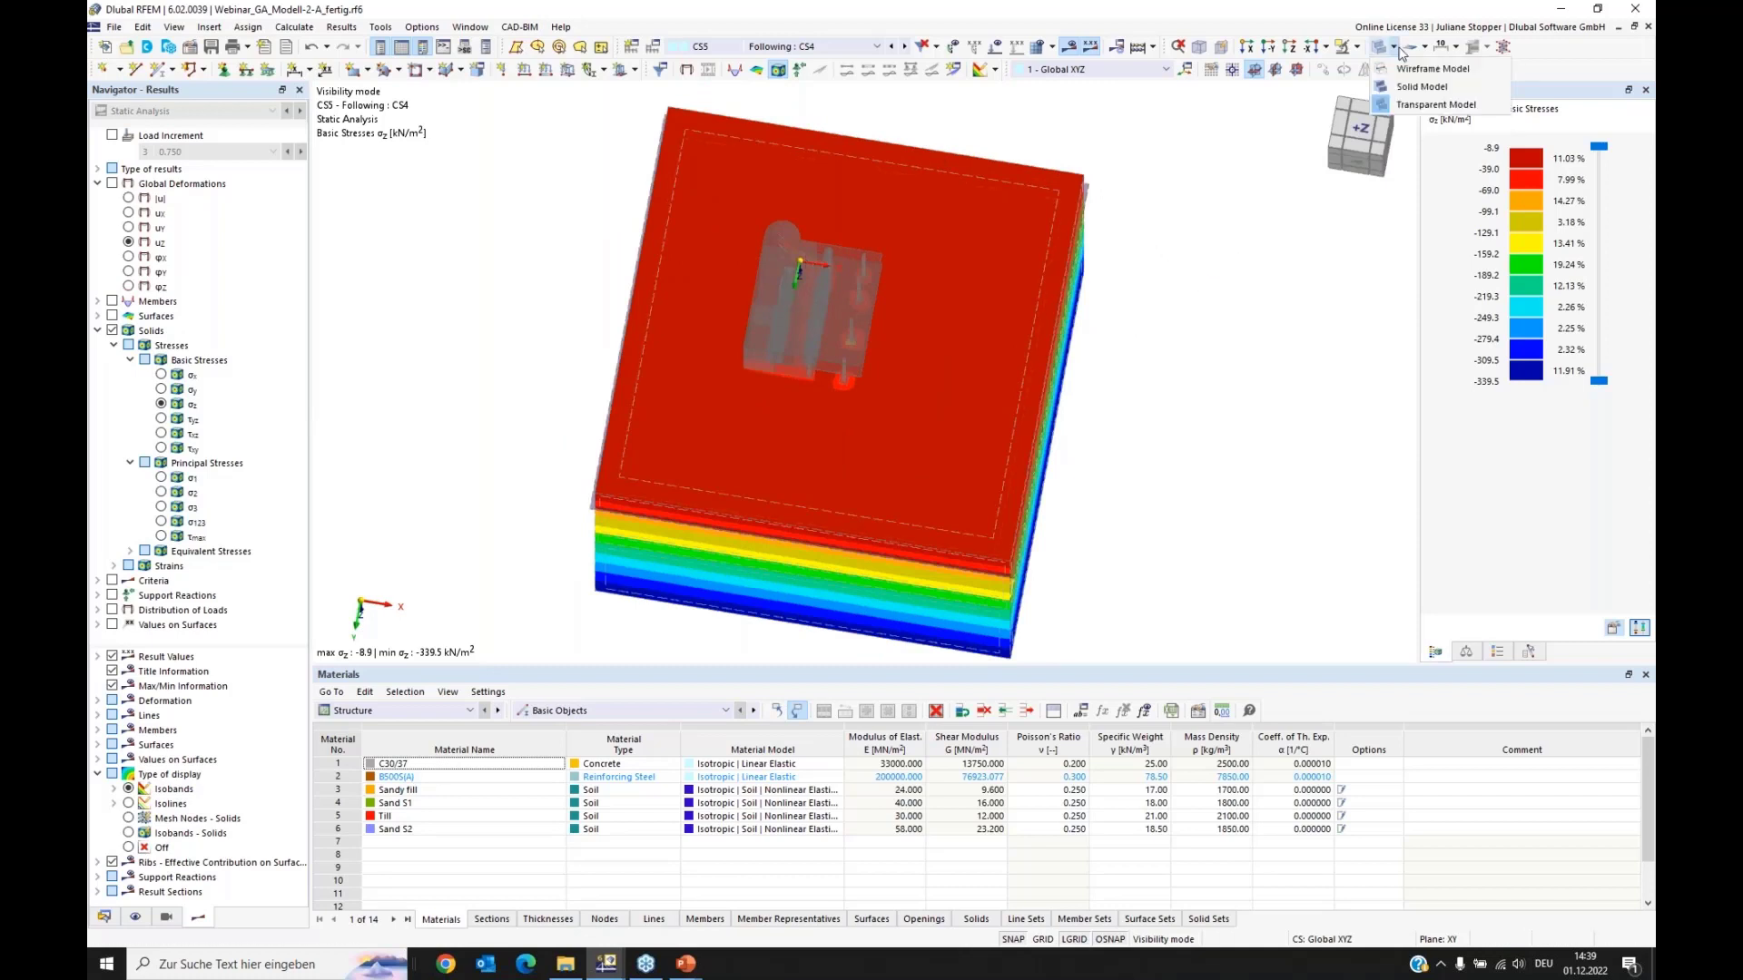
click(1430, 69)
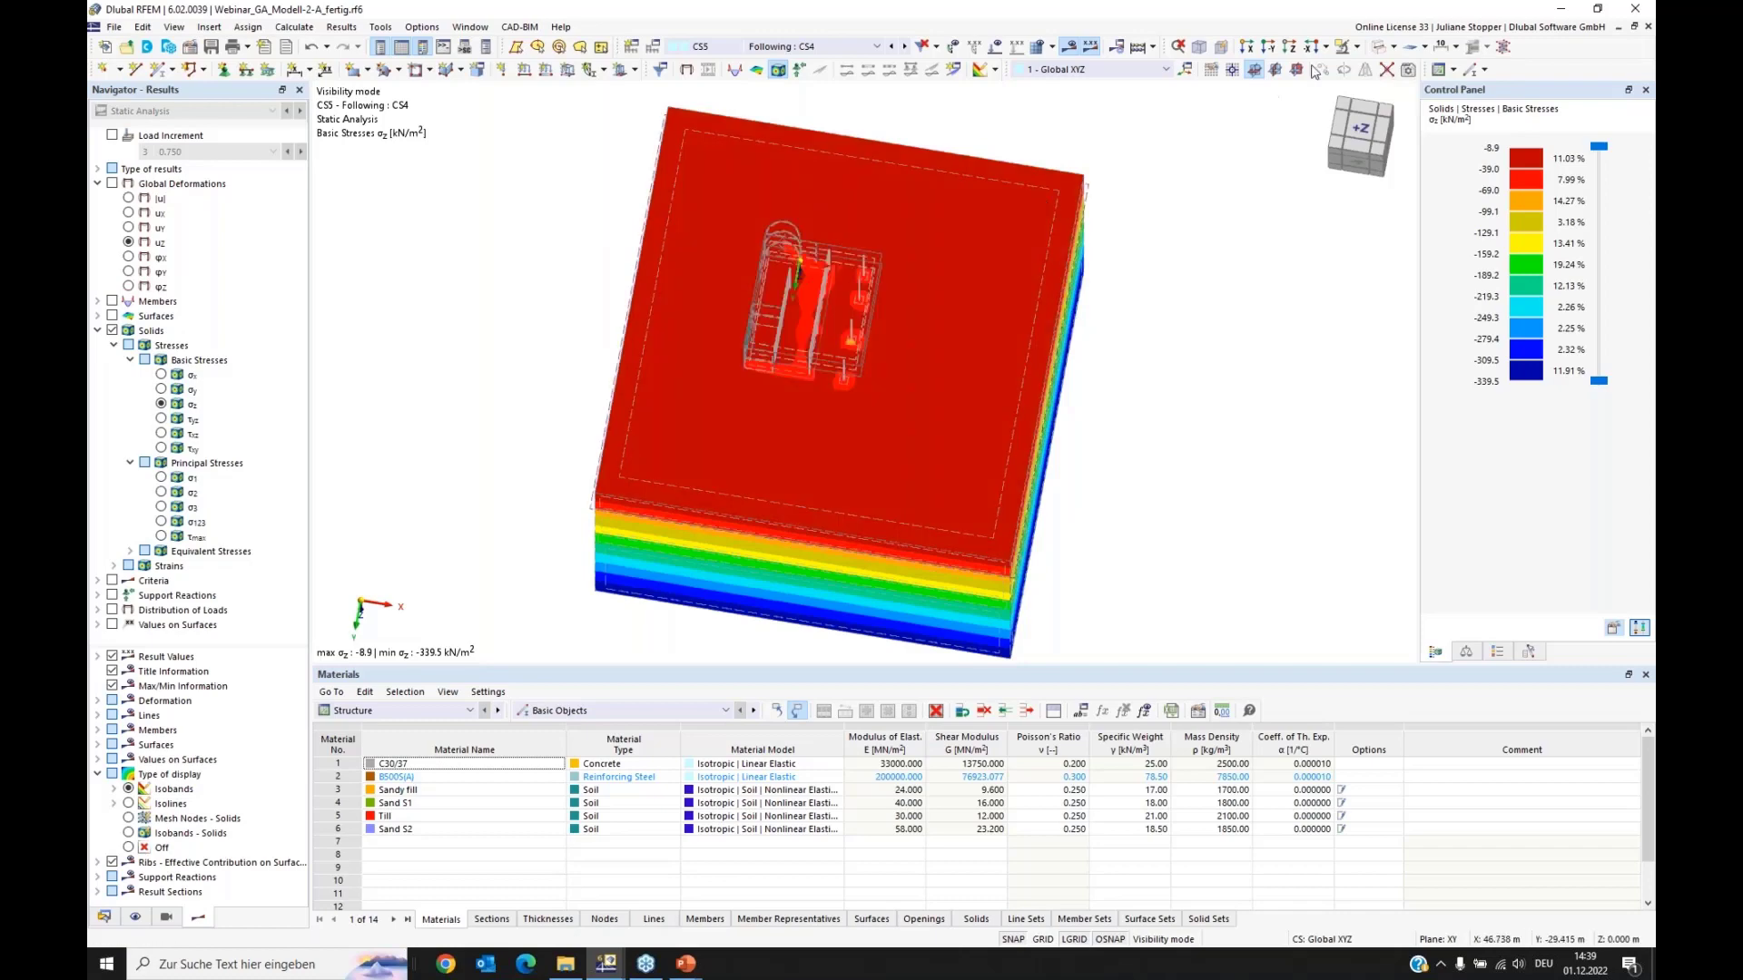
Step: View the model along the Z-axis and in 3D to examine the σz stresses under the foundations in CS5
click(1289, 48)
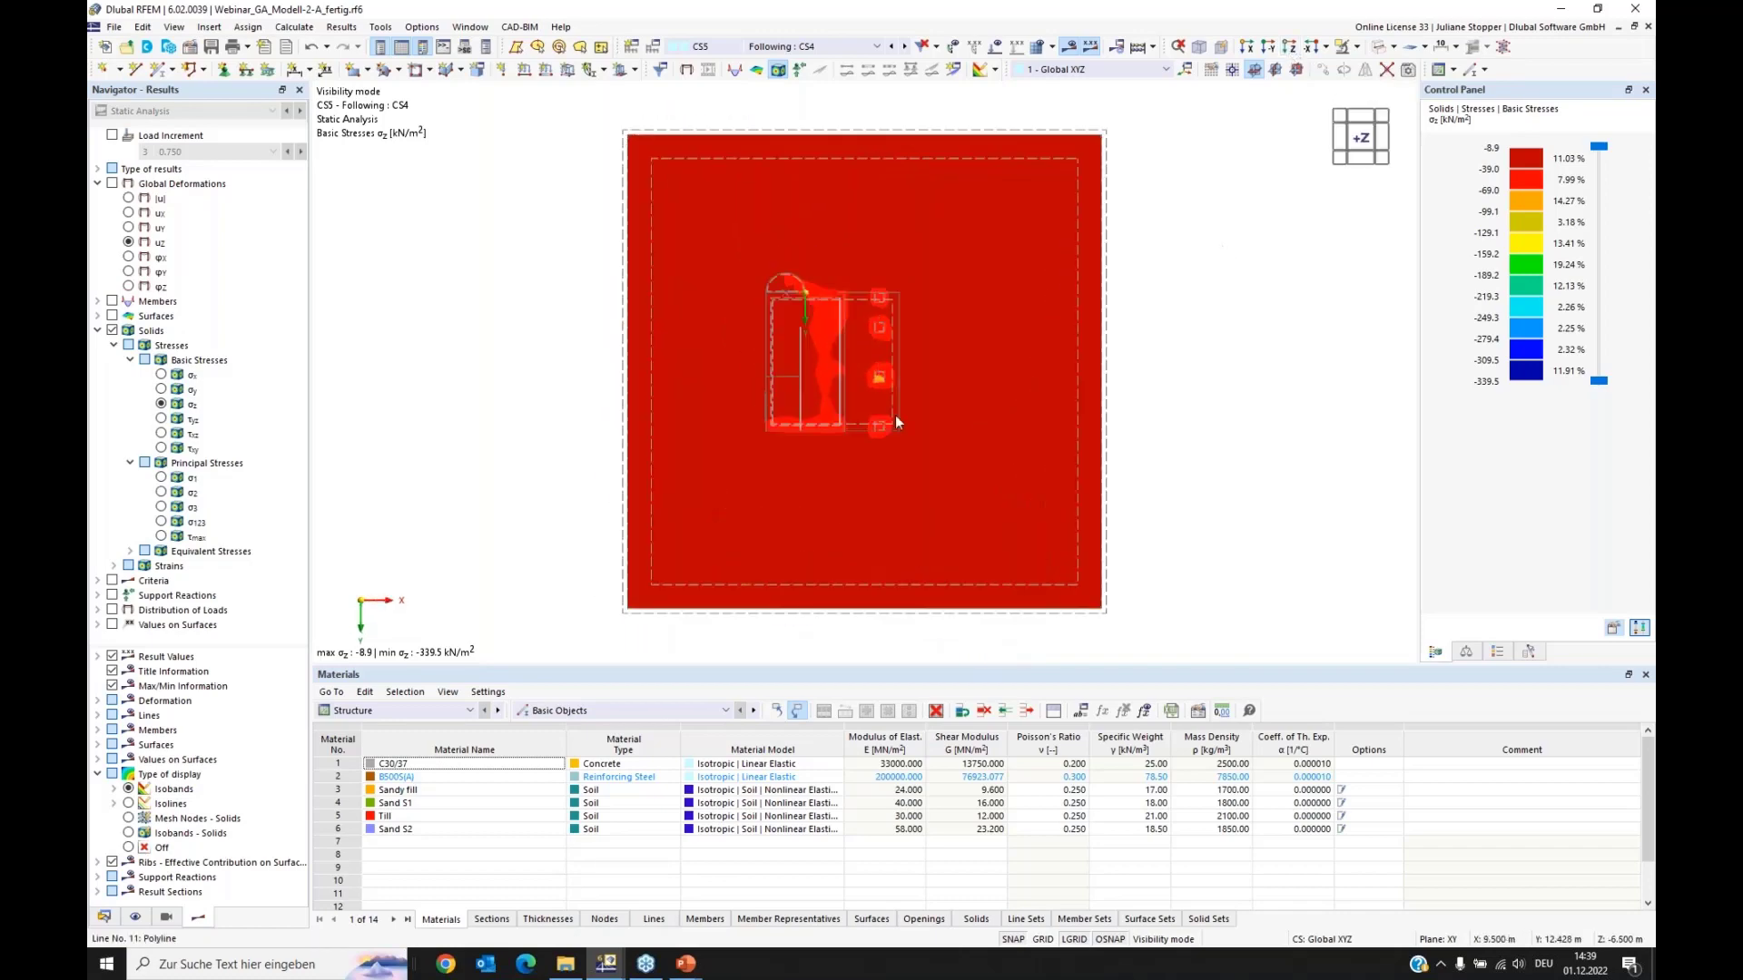
scroll(895, 416, up, 5)
scroll(910, 259, down, 3)
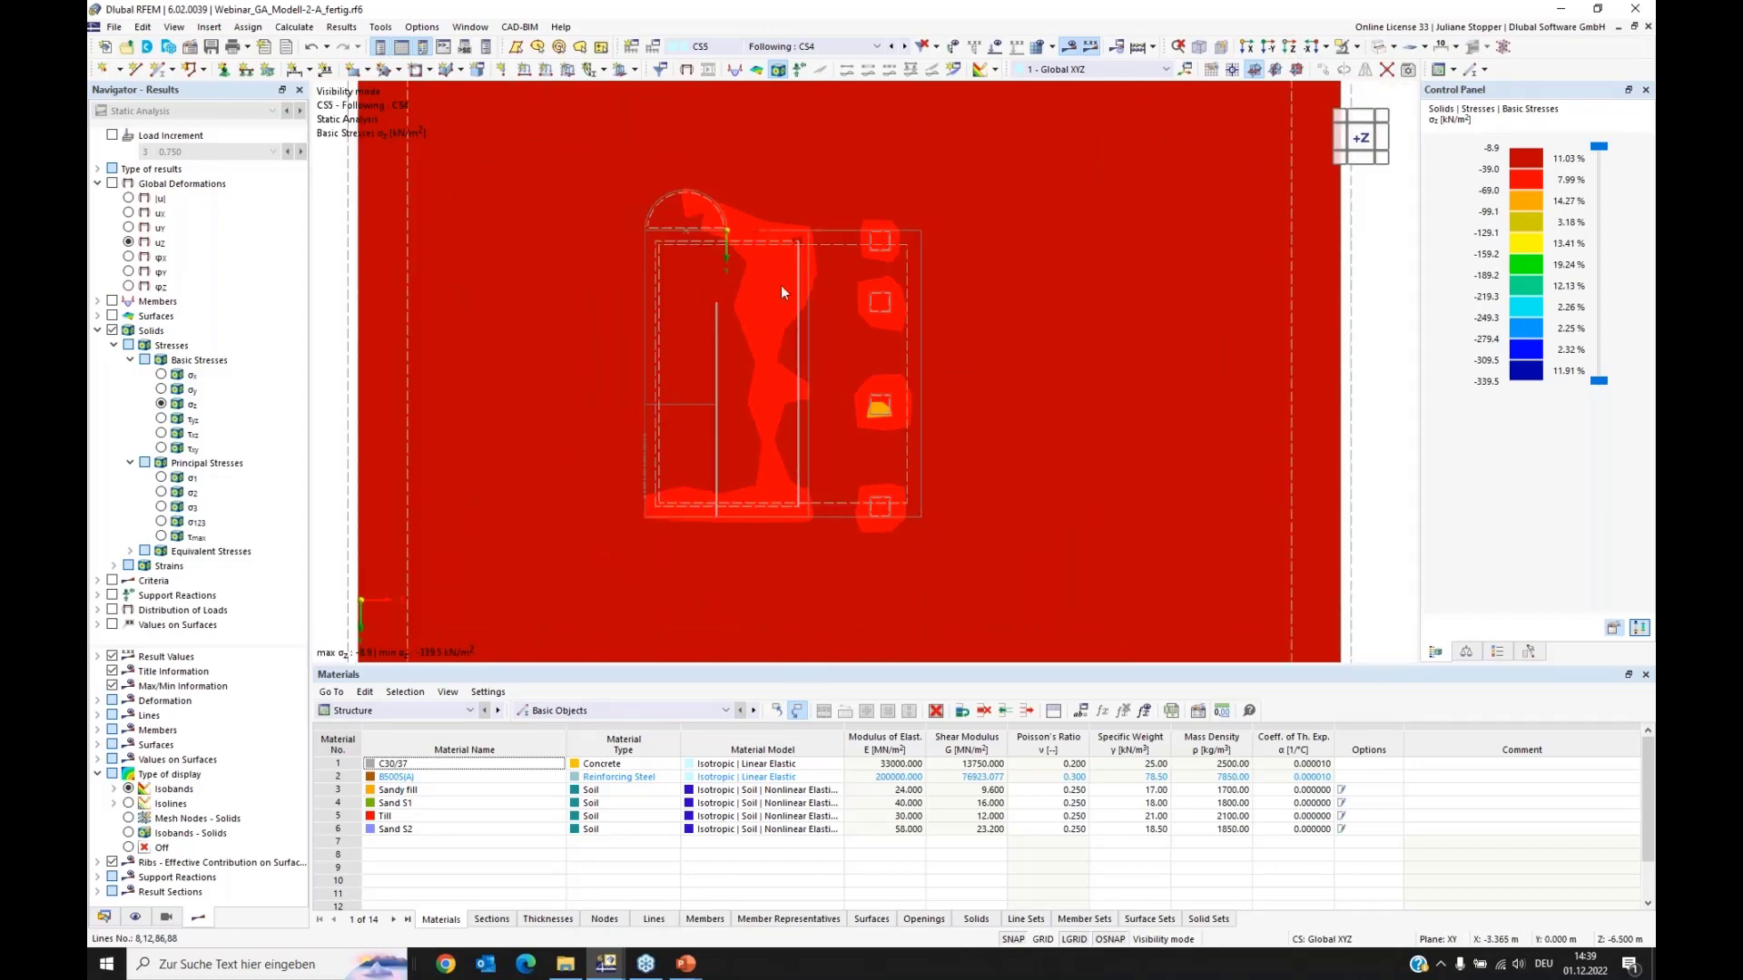
ctrl+middle_drag(754, 478, 962, 517)
scroll(706, 426, down, 4)
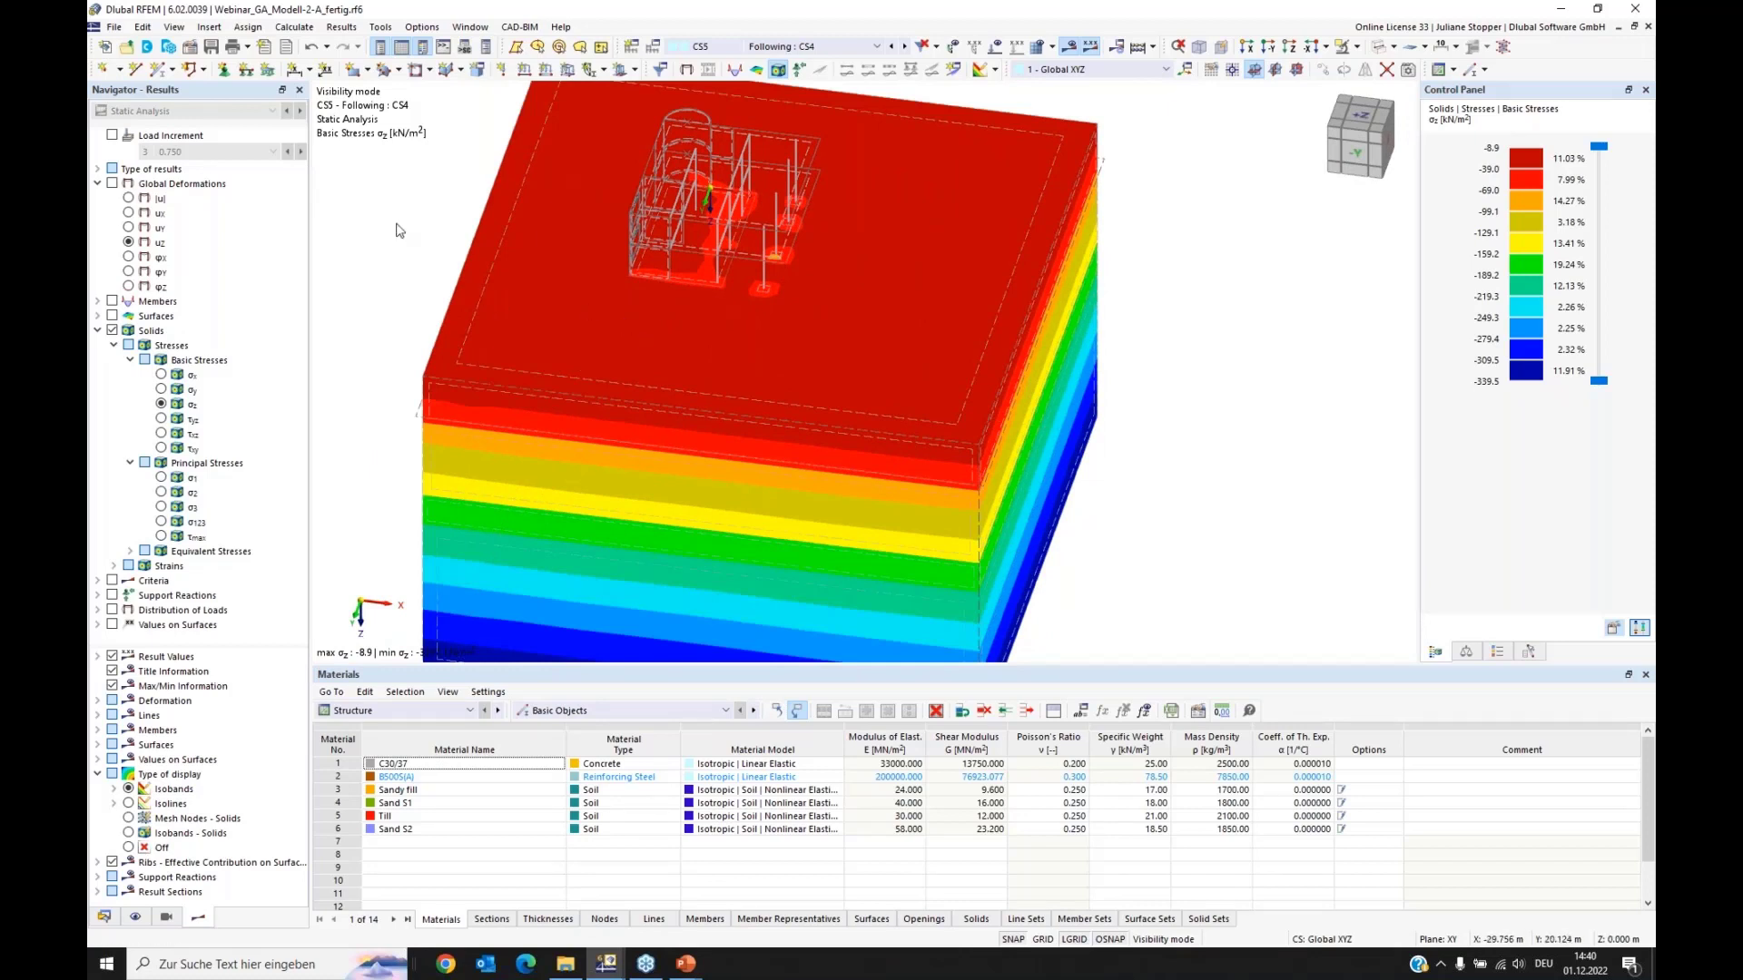
Step: Switch the displayed results to load combination CO1 and check its initial state and construction stage settings
middle_drag(420, 221, 469, 244)
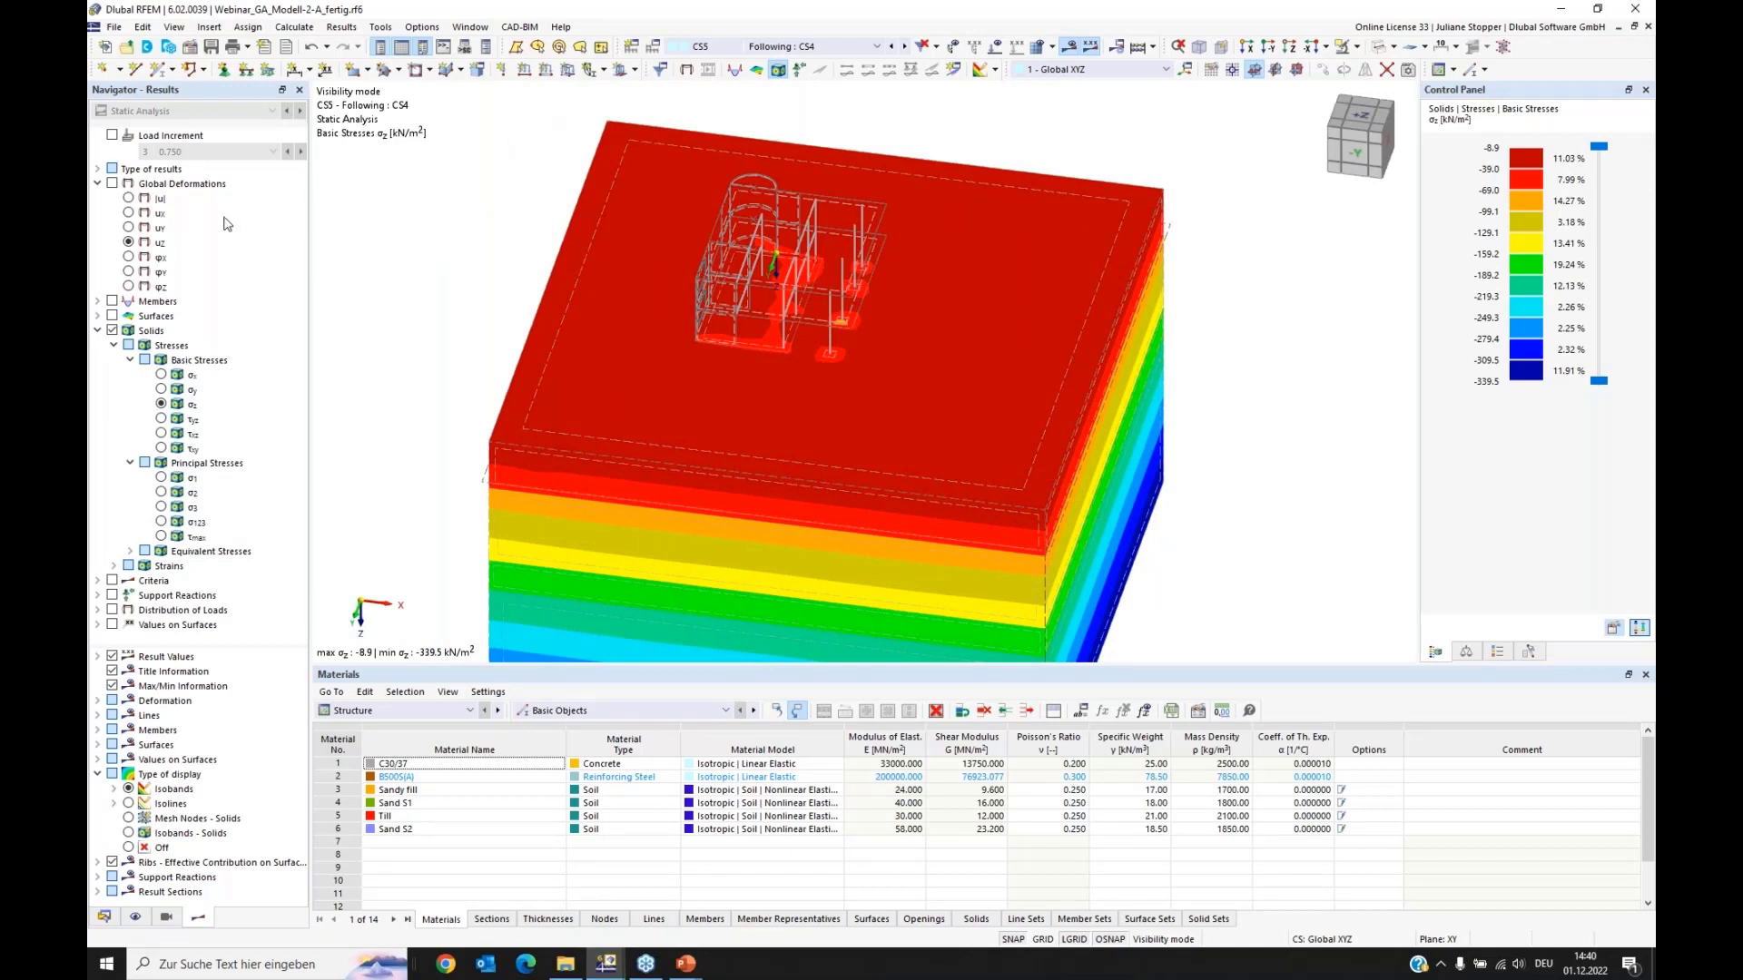
click(98, 169)
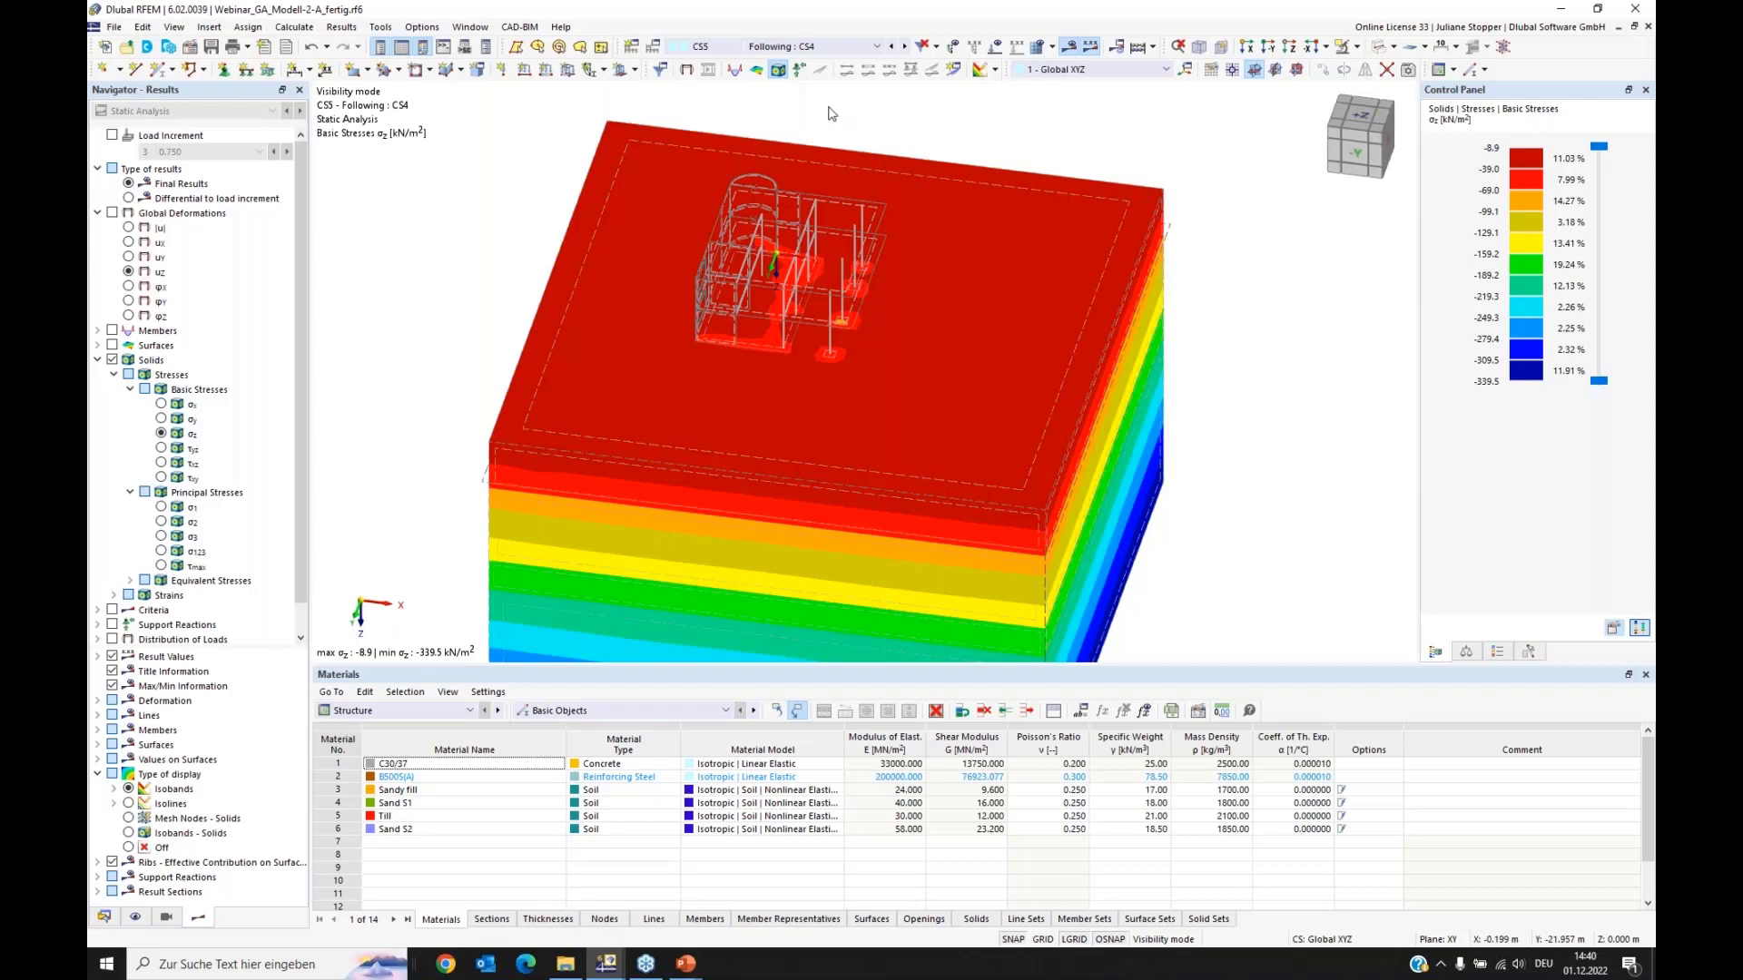
click(877, 46)
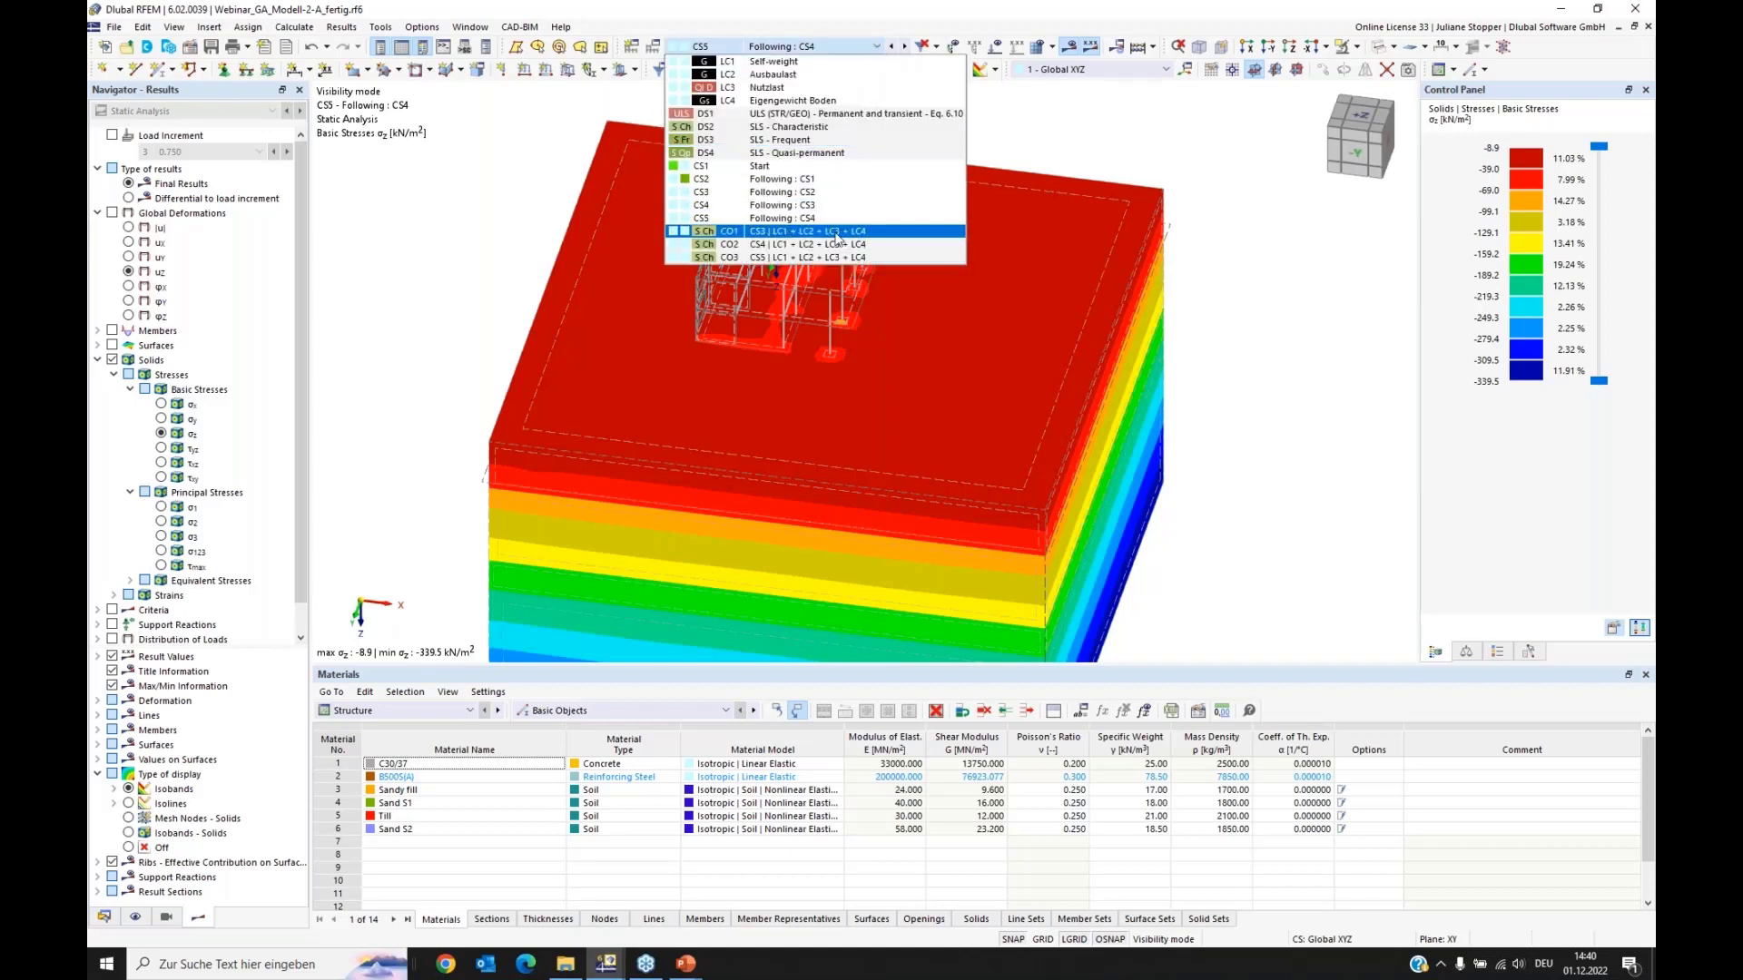
key(Escape)
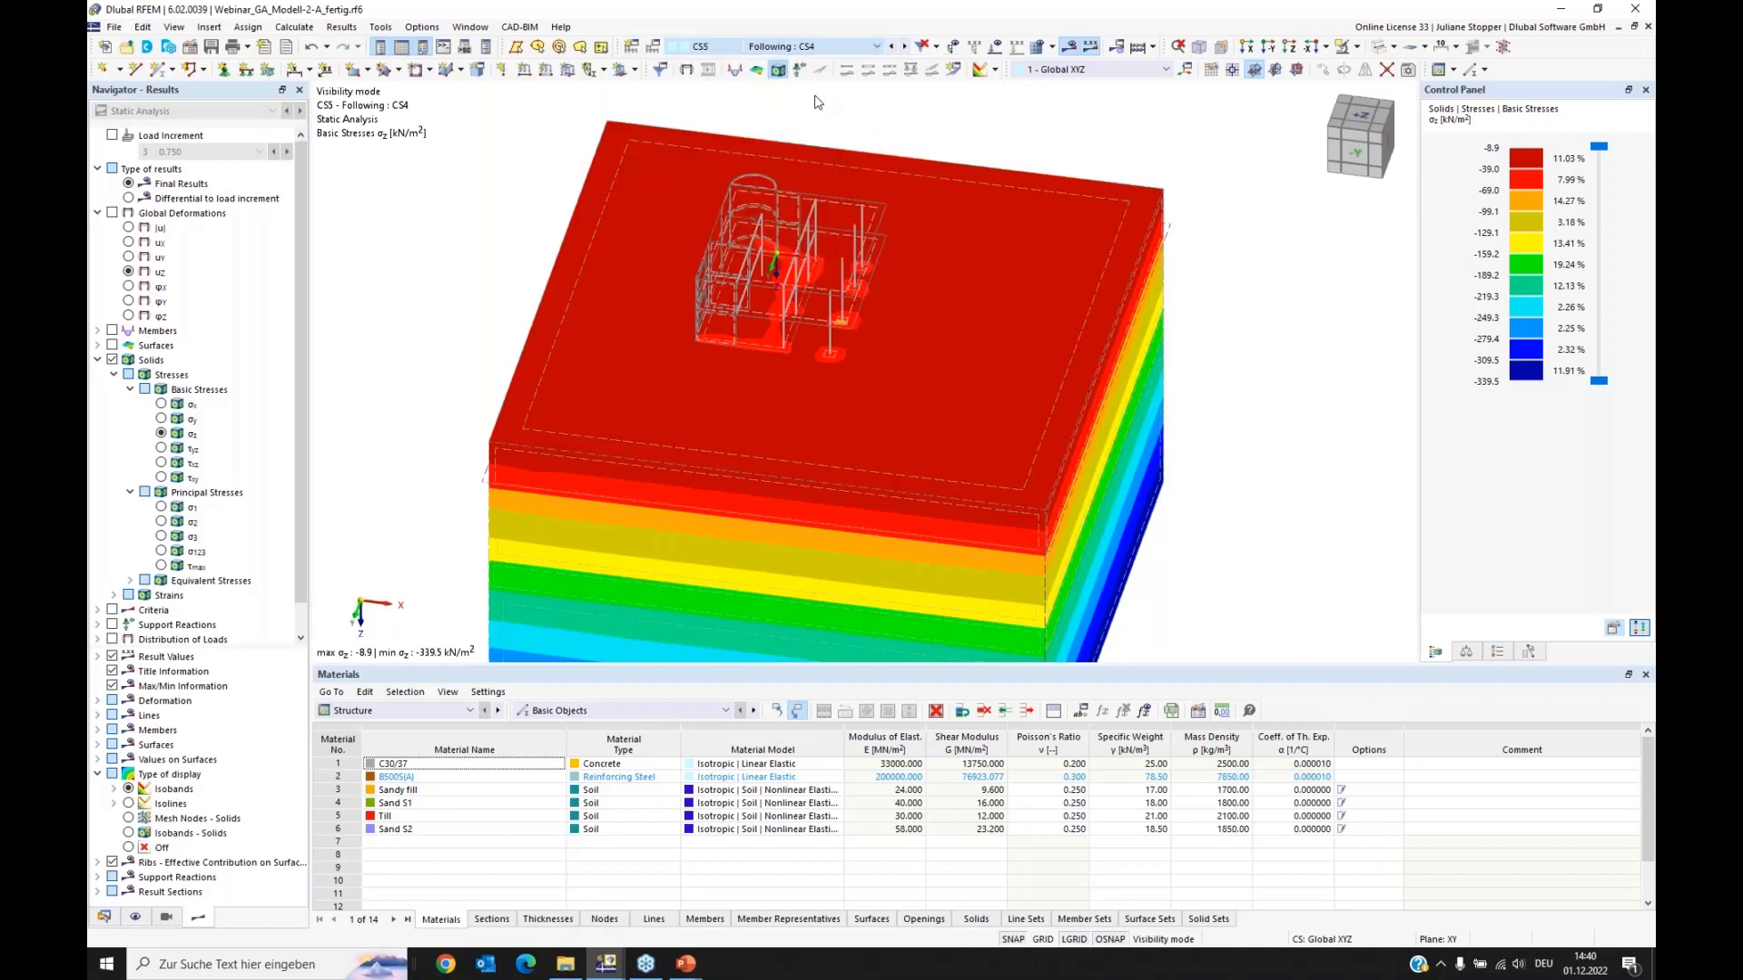
click(651, 48)
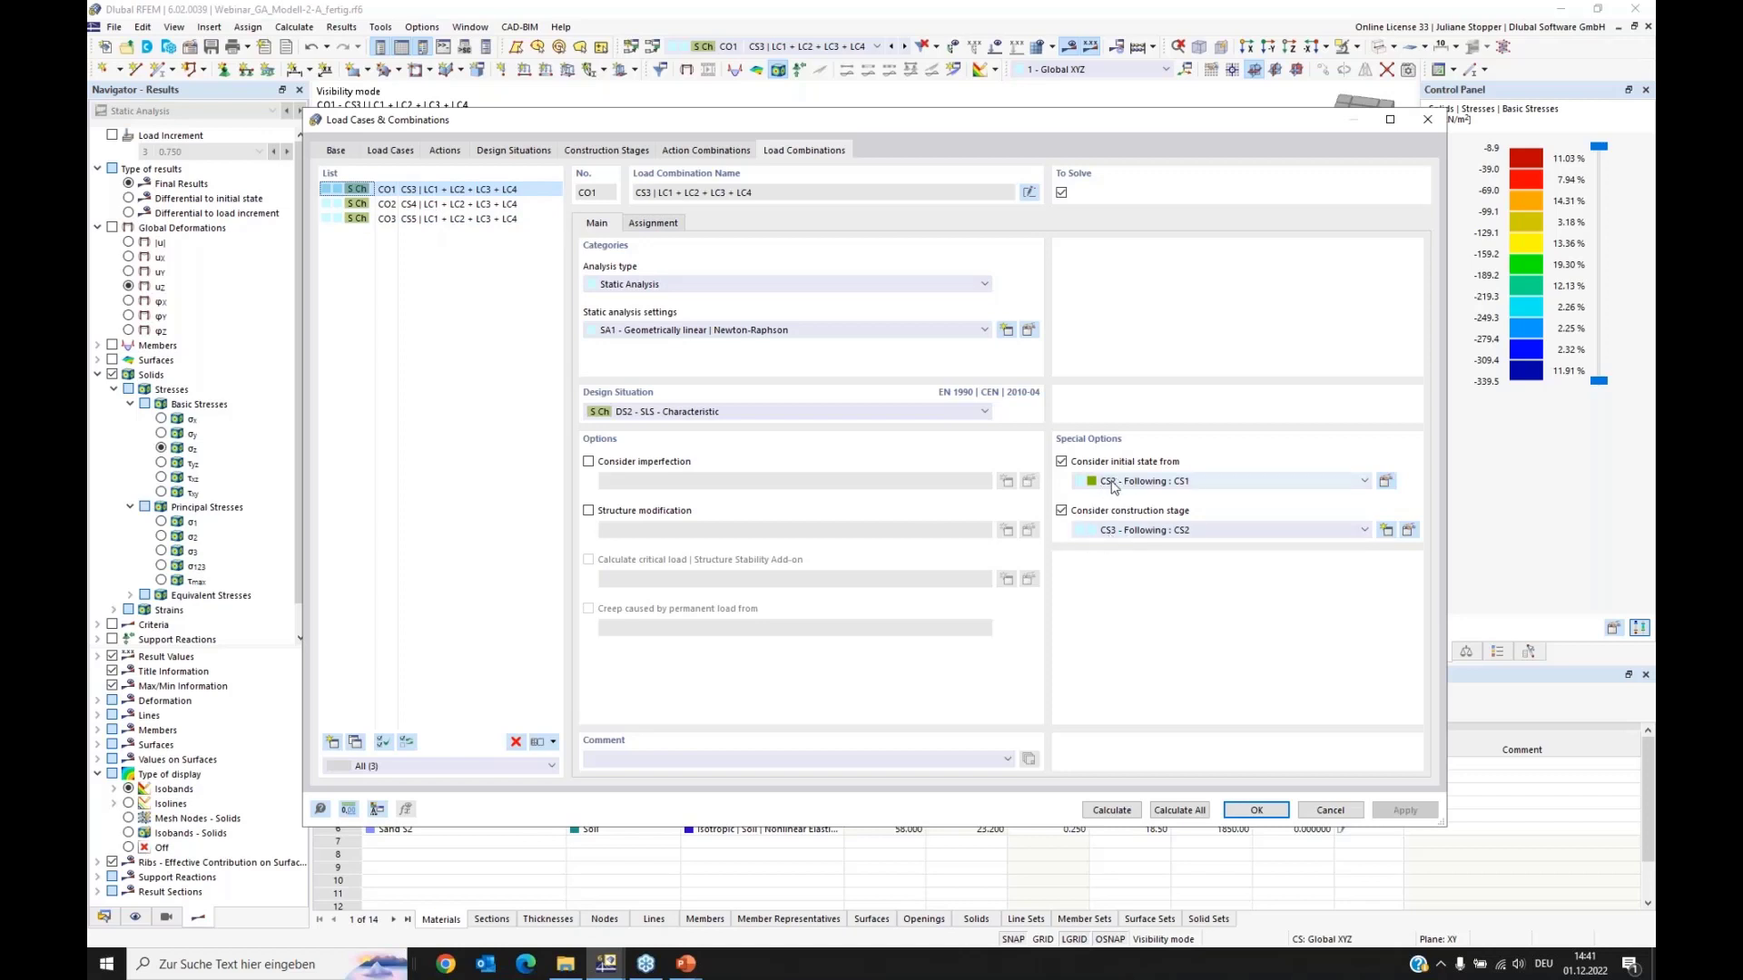
click(1328, 811)
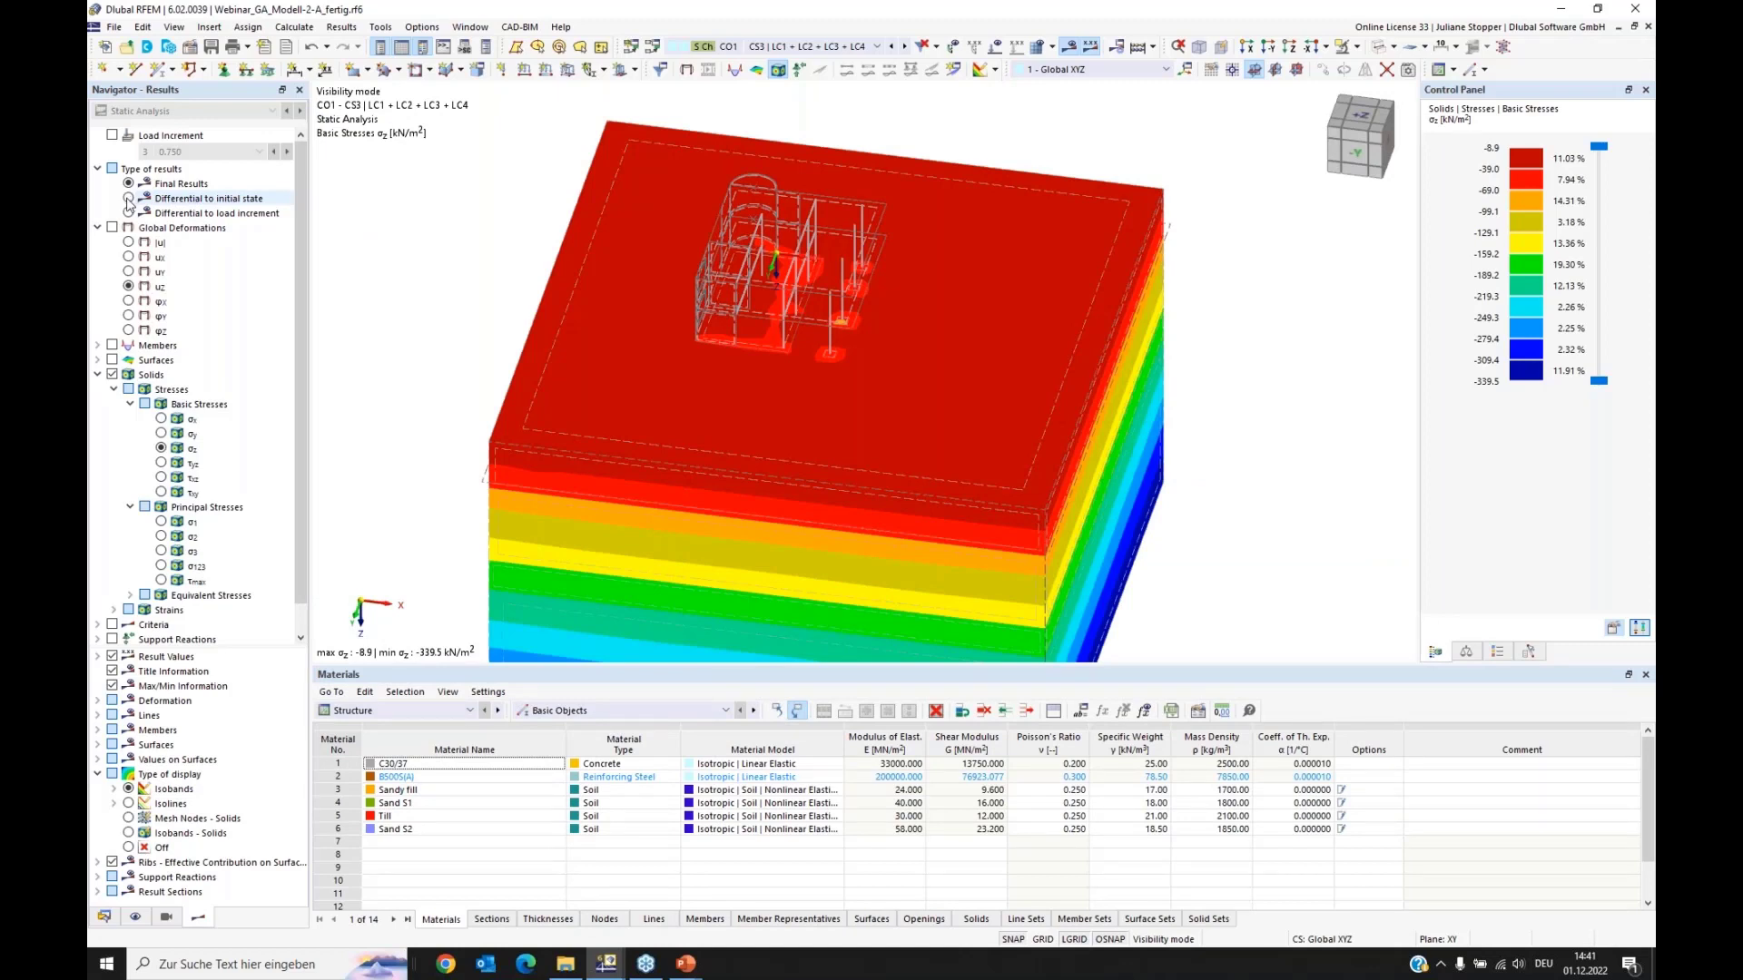
Step: Display the σz solid stresses as differential to the initial state and inspect them from above and obliquely
click(128, 199)
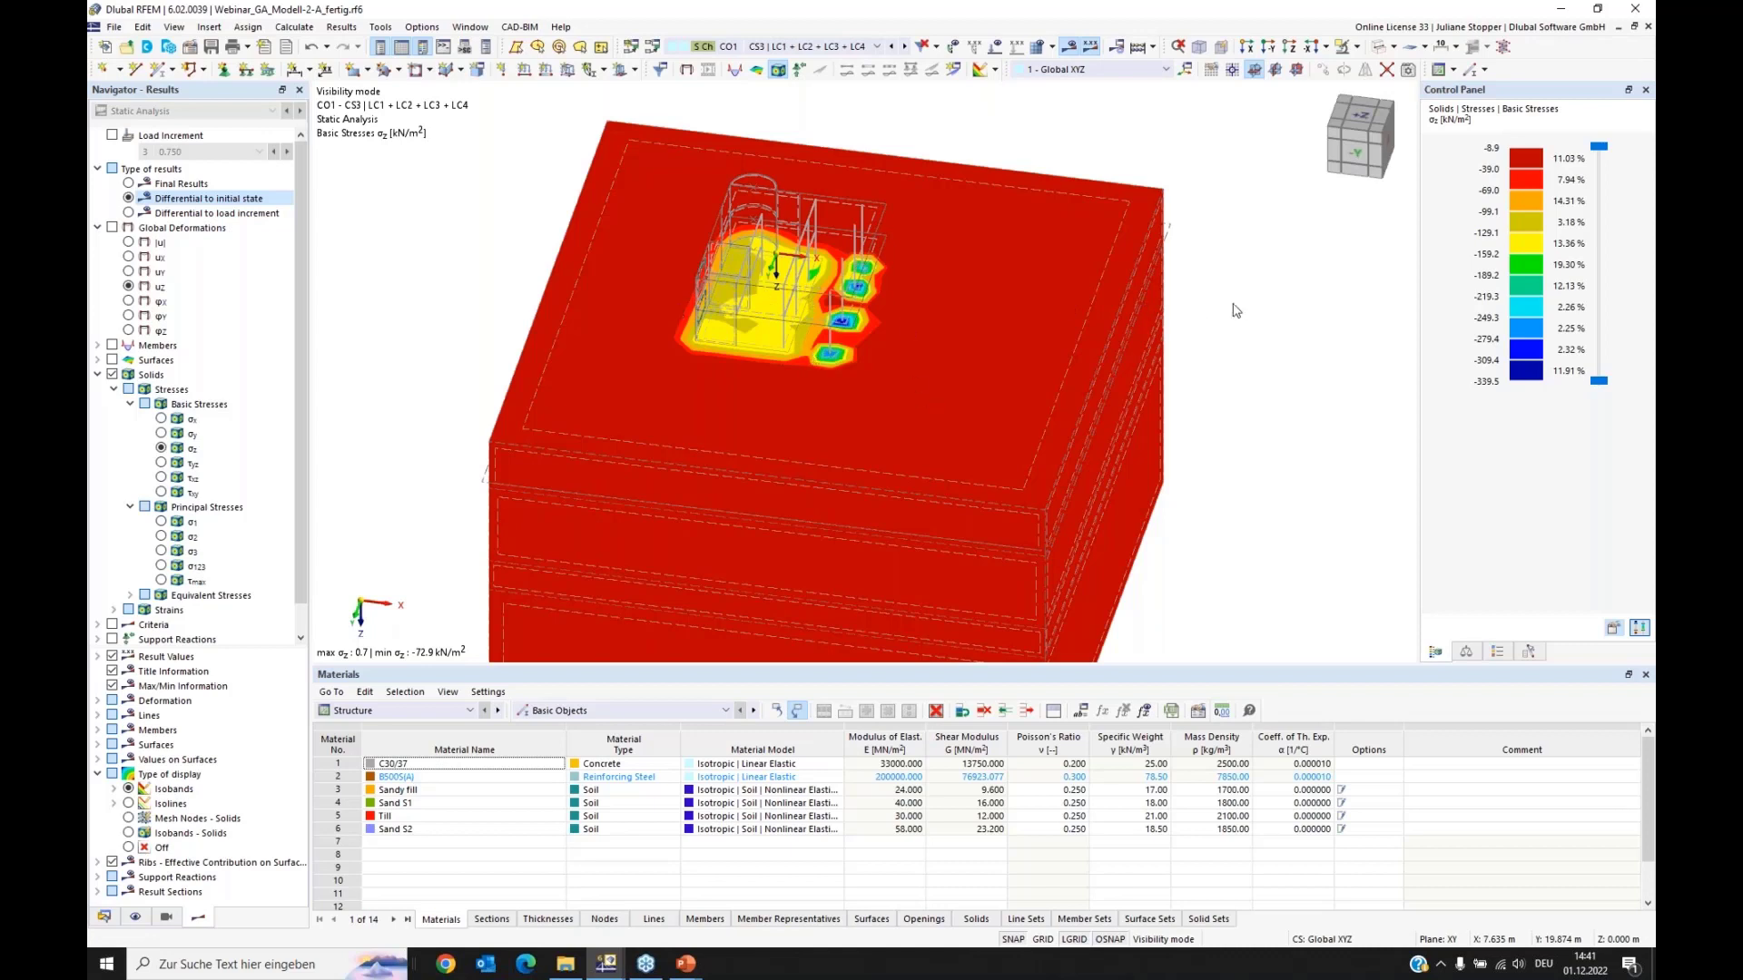
click(128, 803)
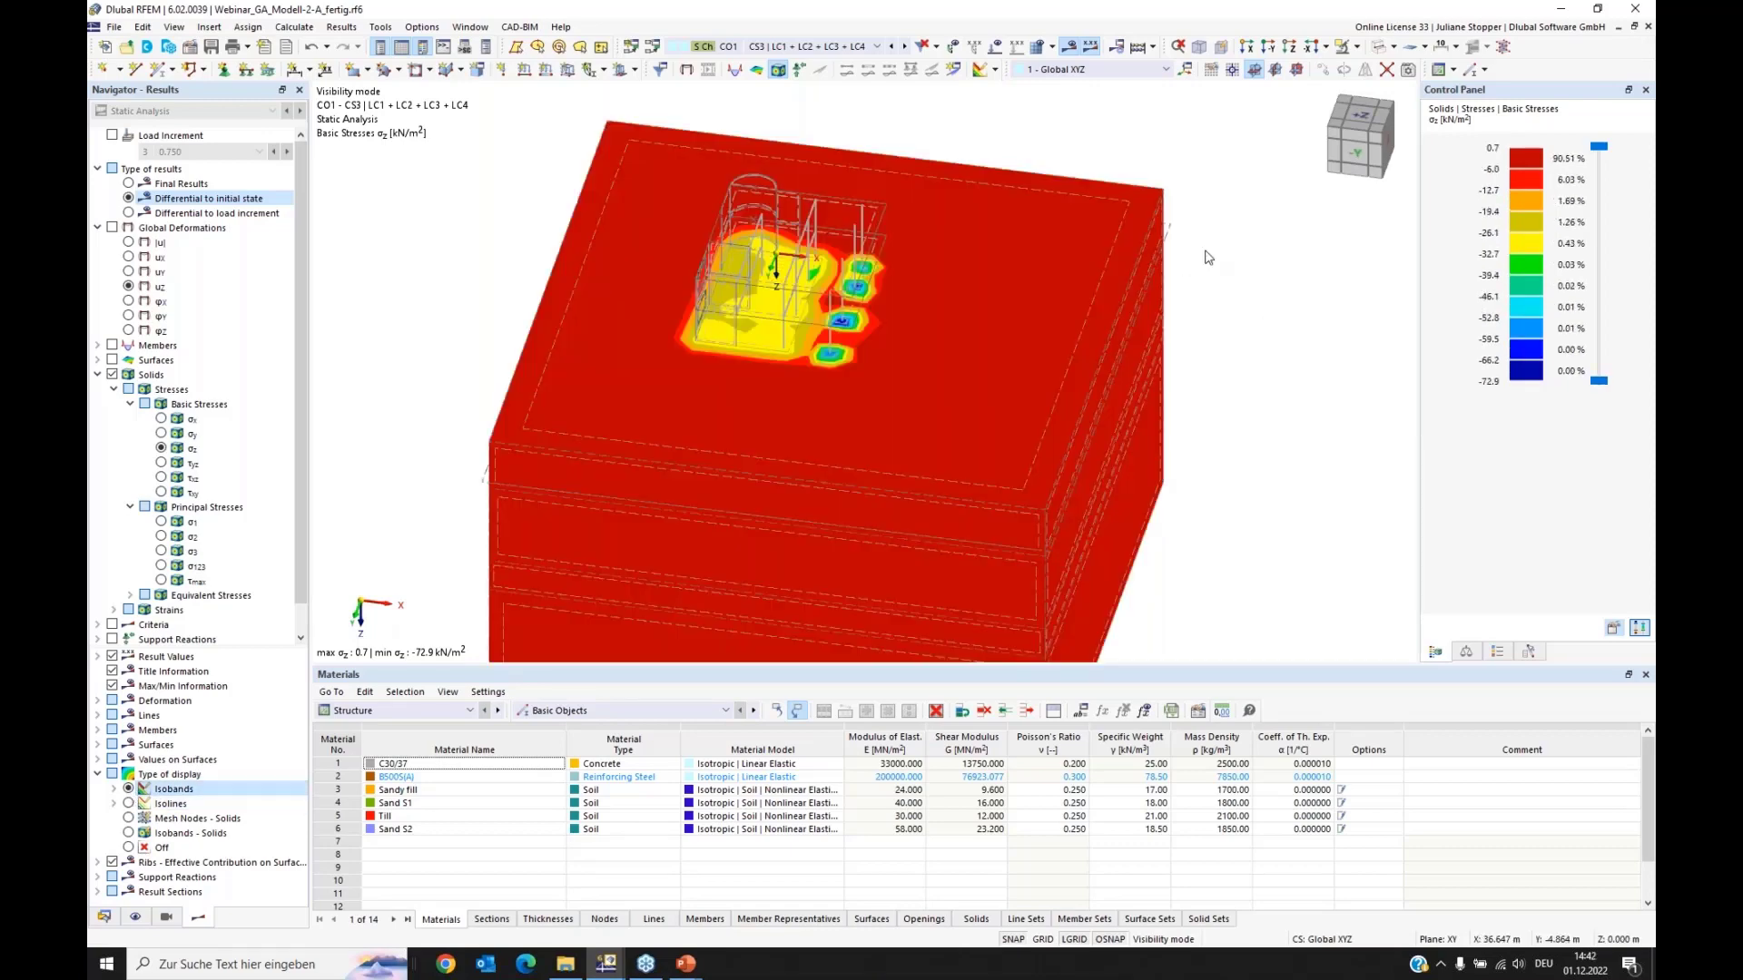
click(1289, 48)
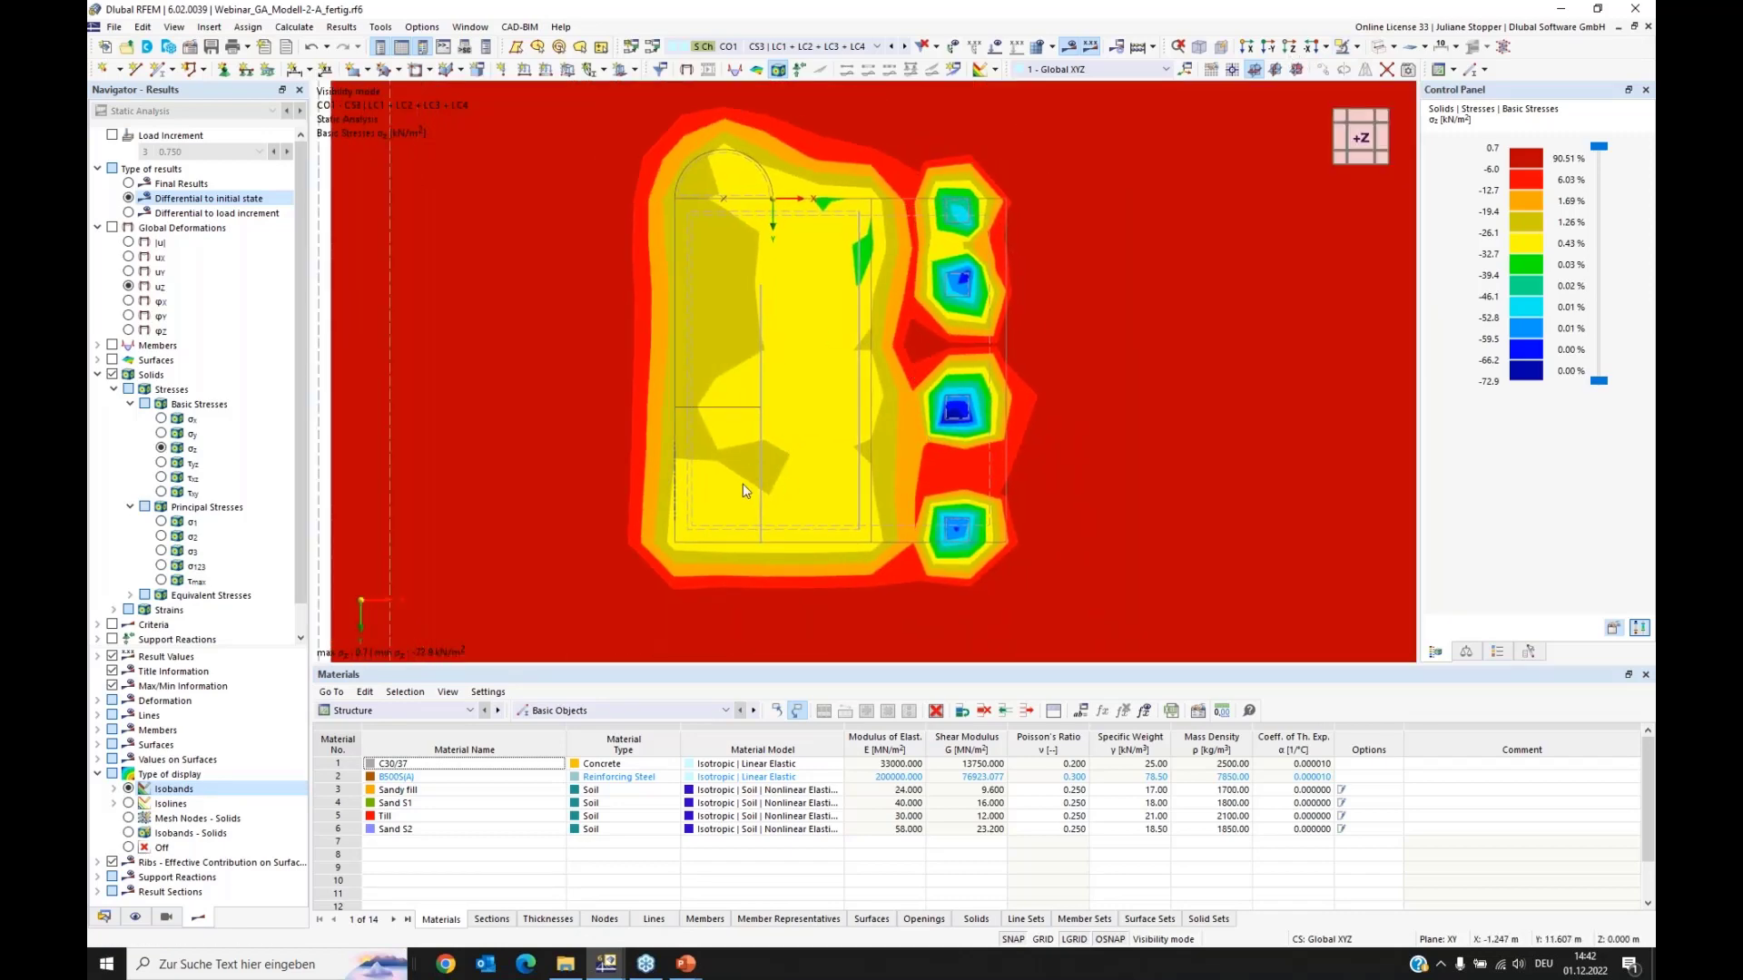
click(134, 917)
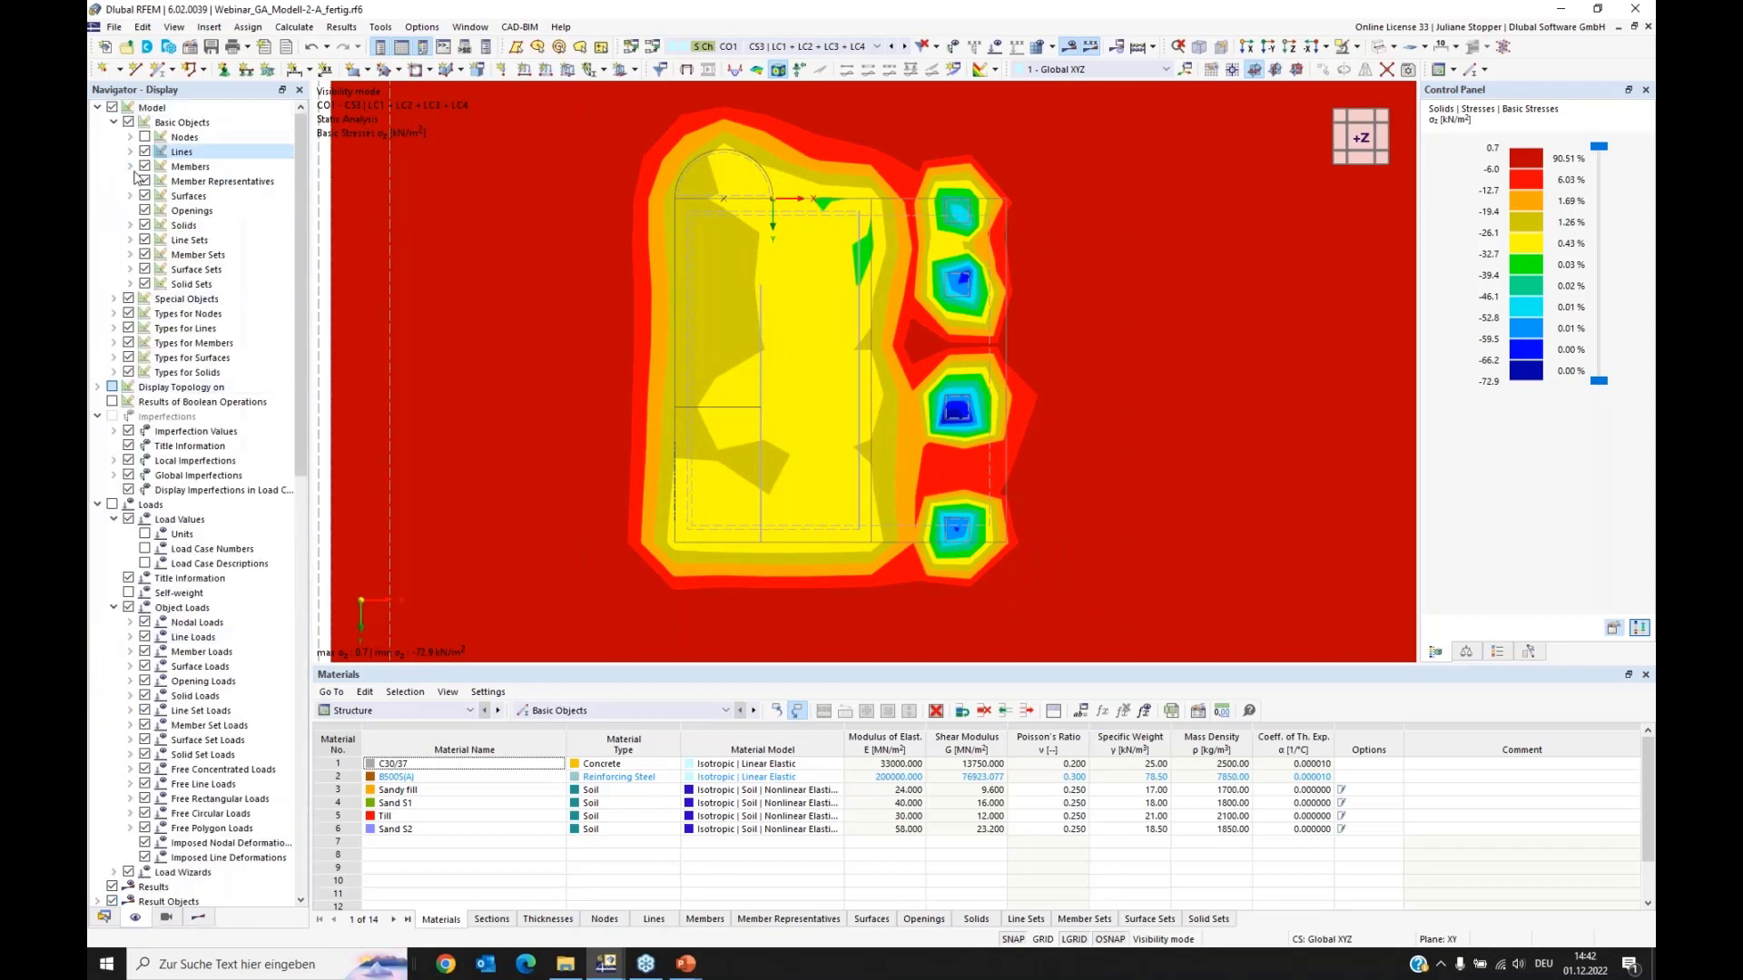
scroll(1266, 294, down, 2)
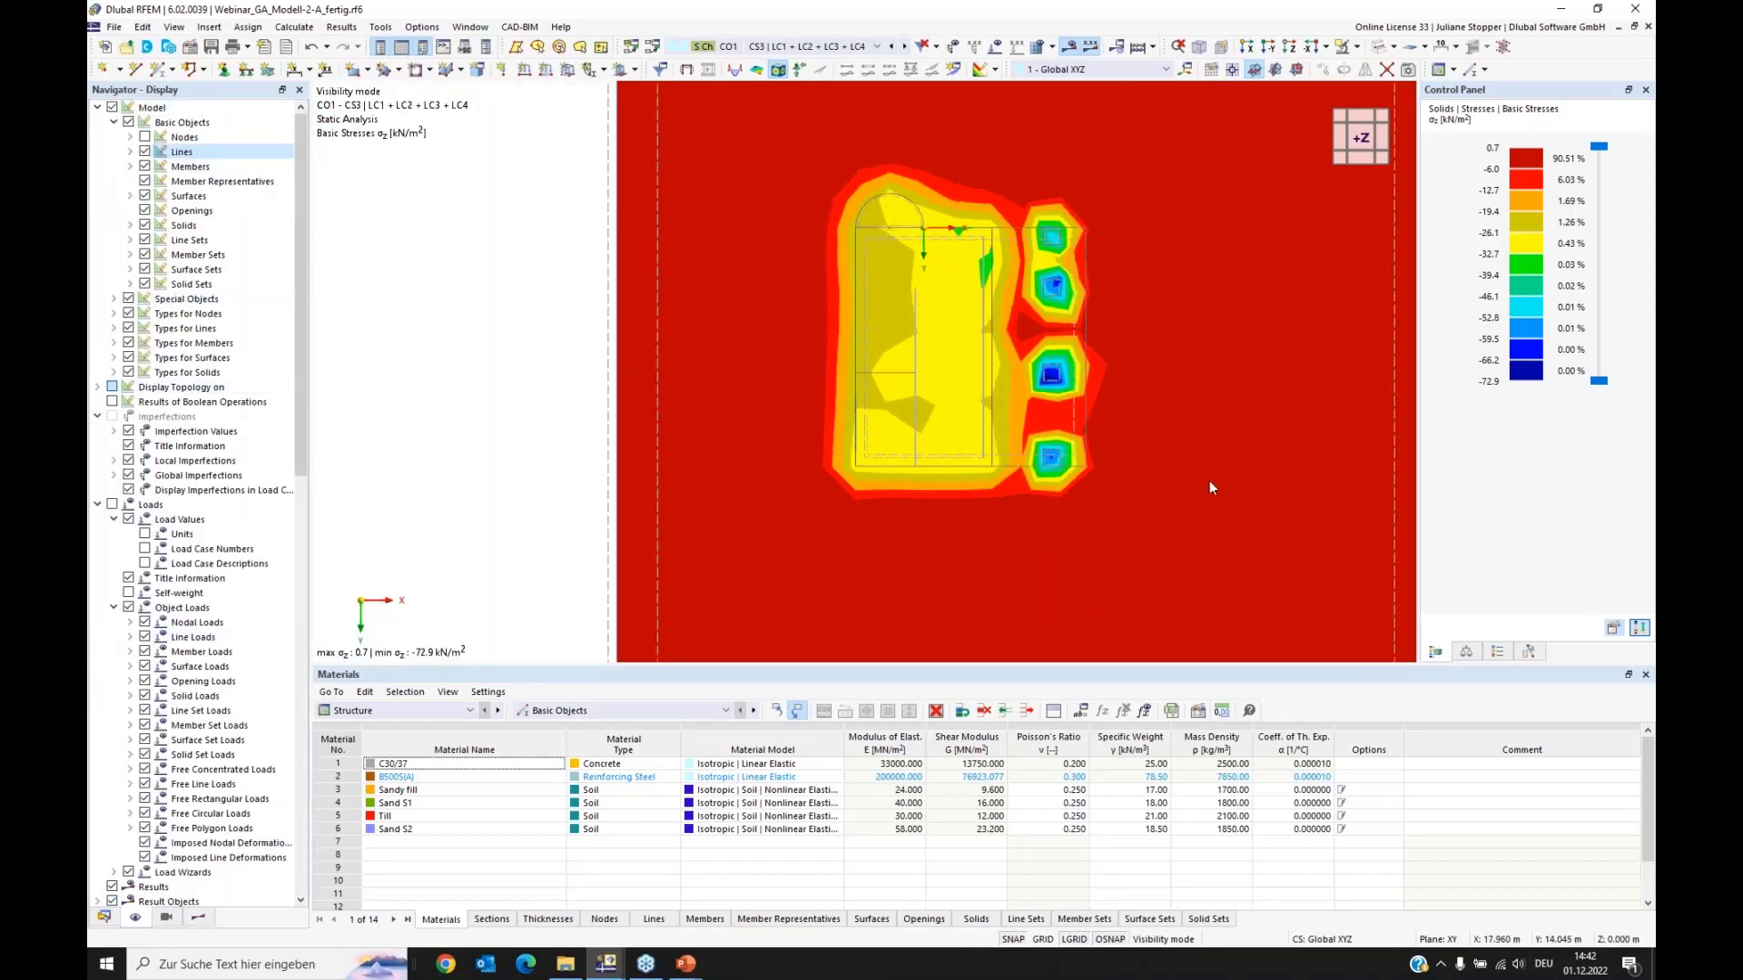
ctrl+middle_drag(1147, 434, 1069, 321)
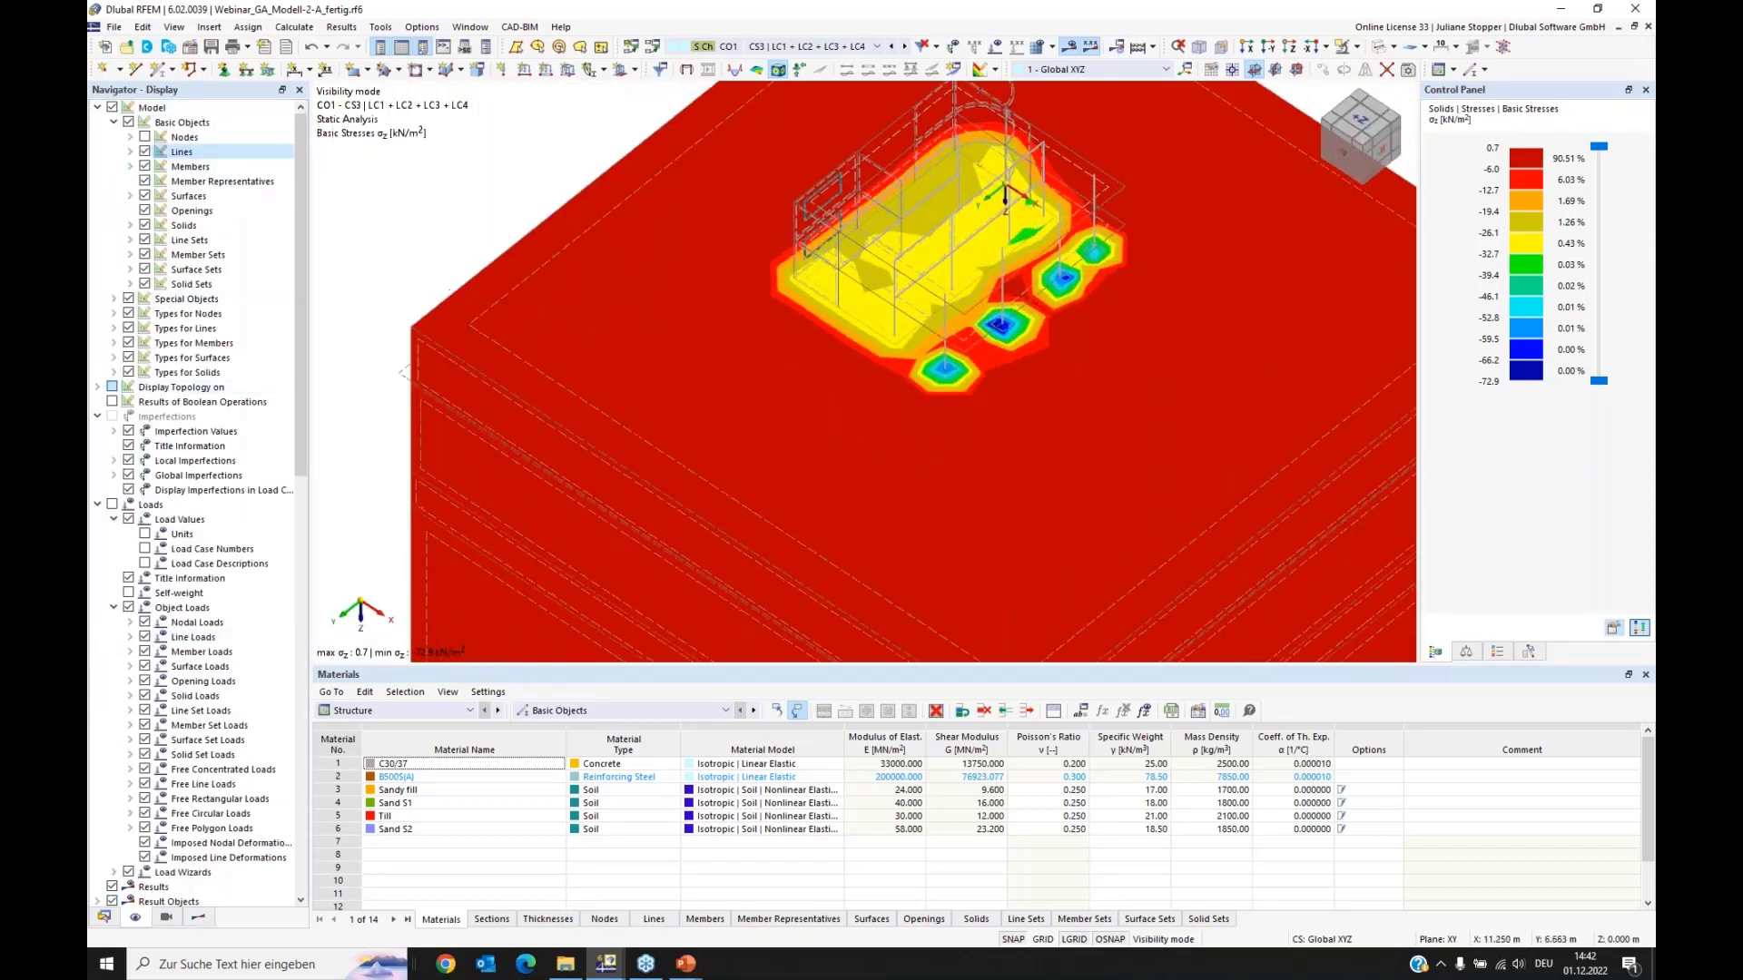
Step: Display the principal stress σ3 of the soil solids as Isobands - Solids and inspect the stress bulb beneath the building
click(198, 918)
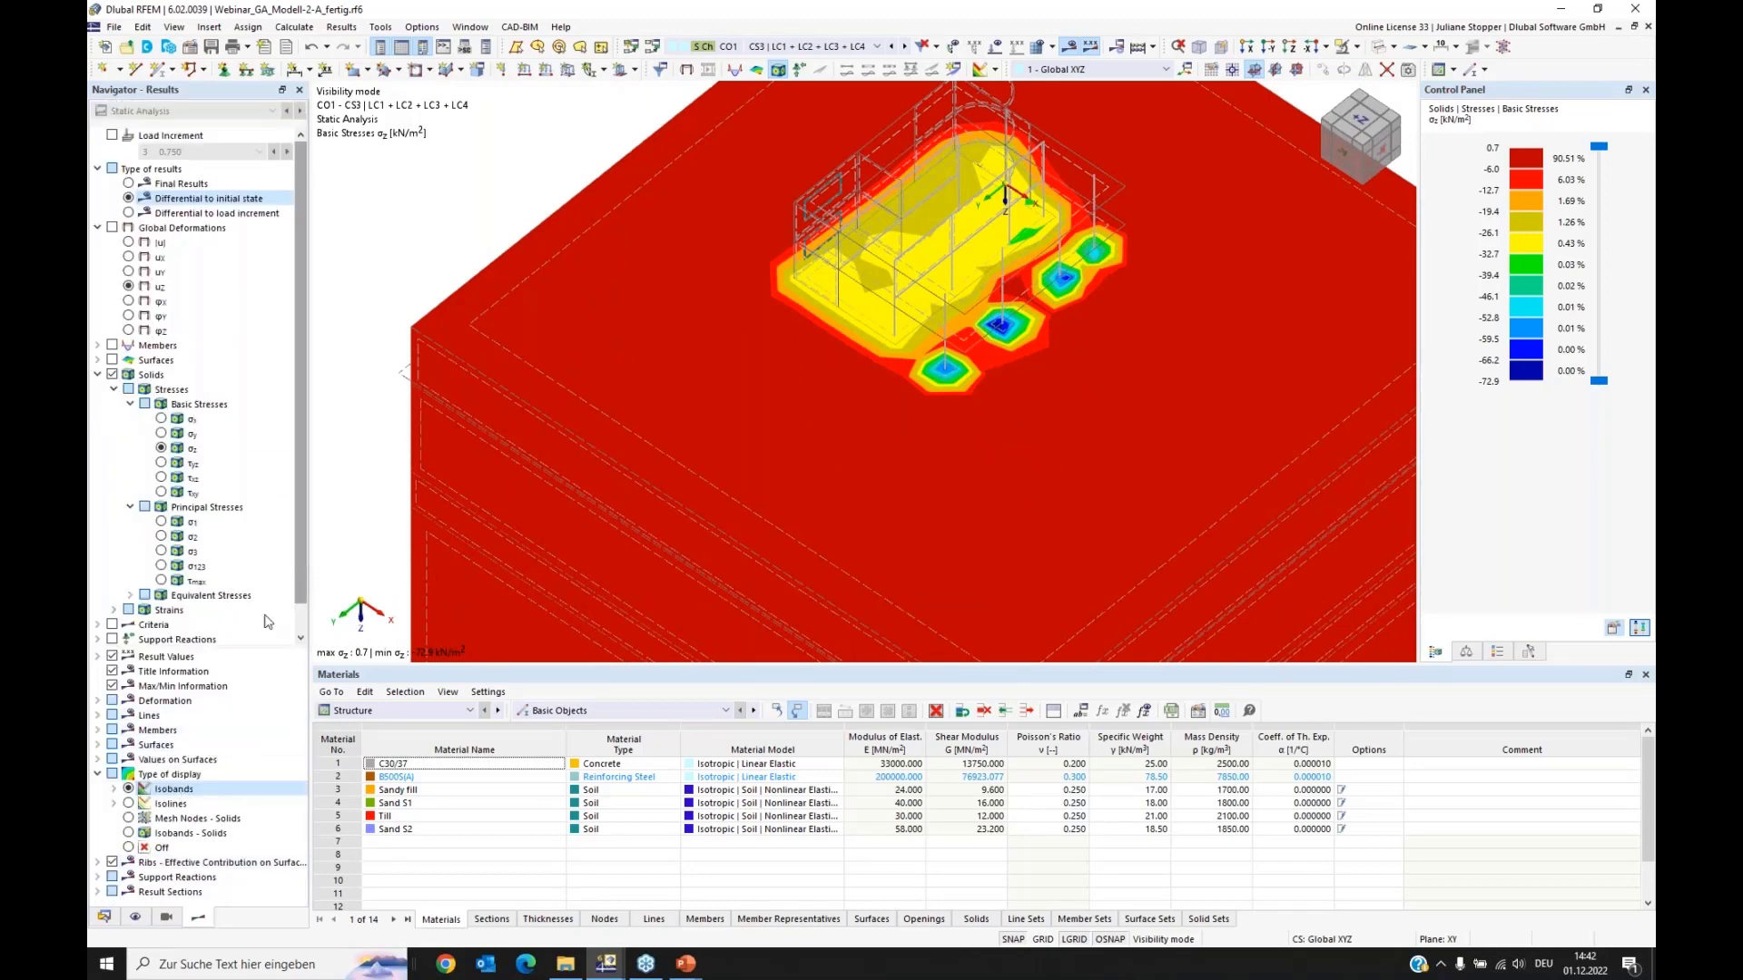
click(129, 833)
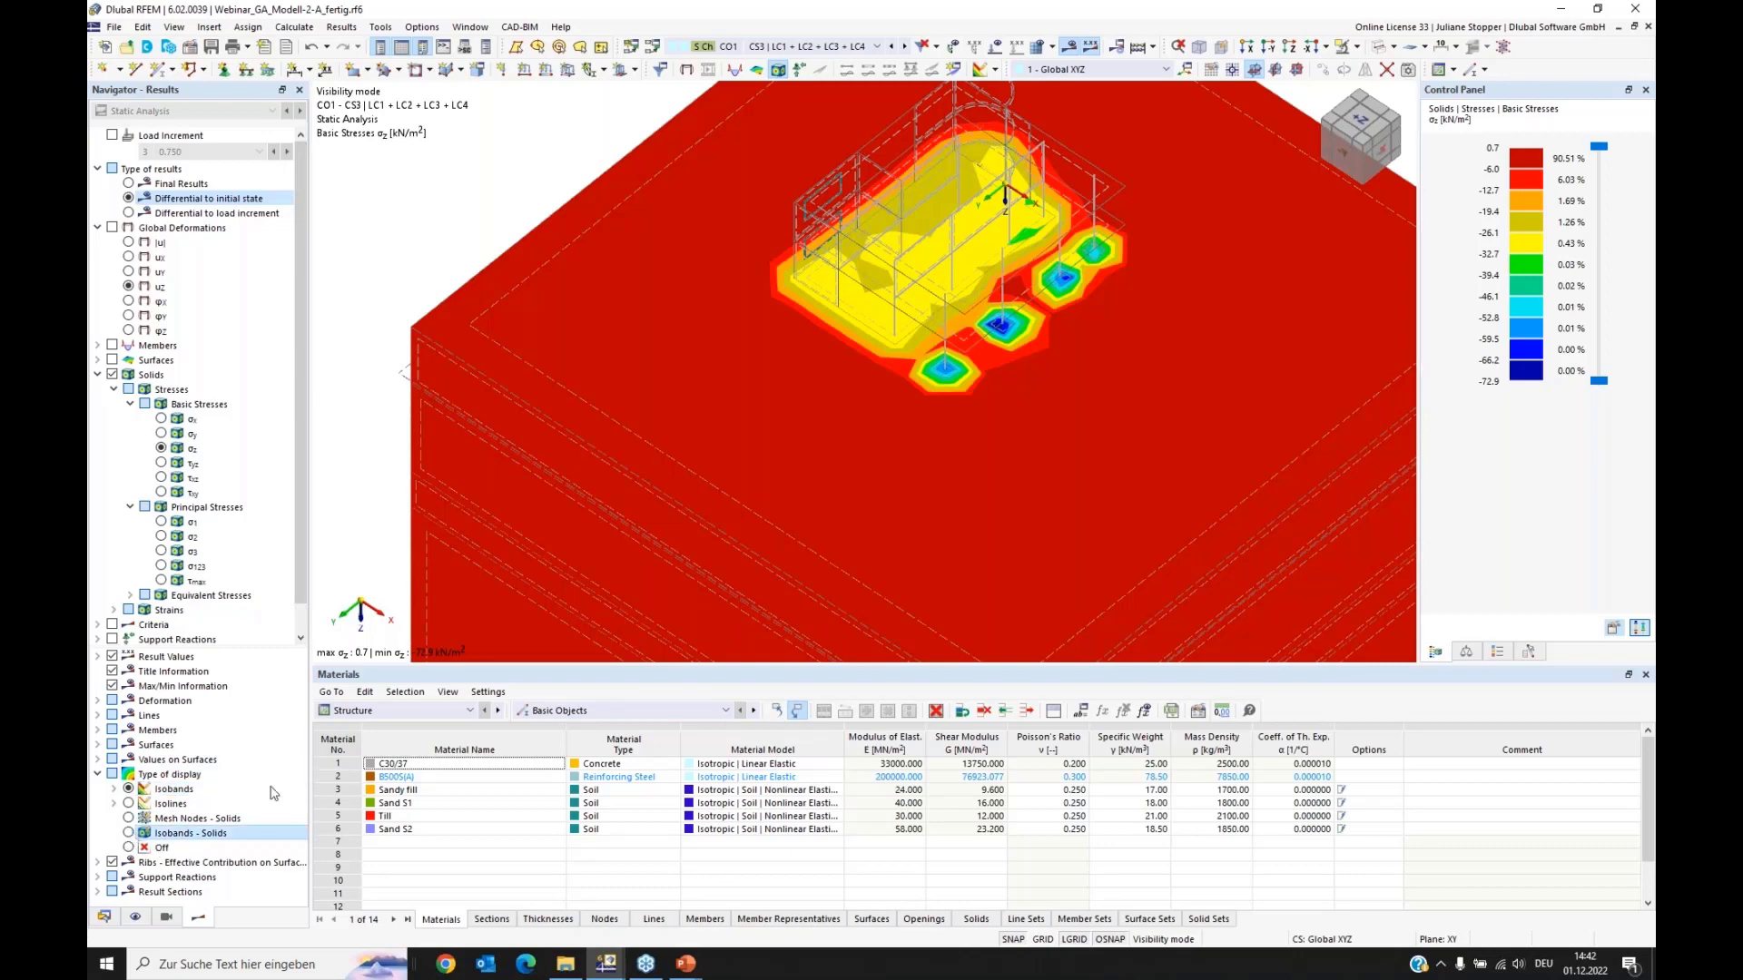
click(161, 551)
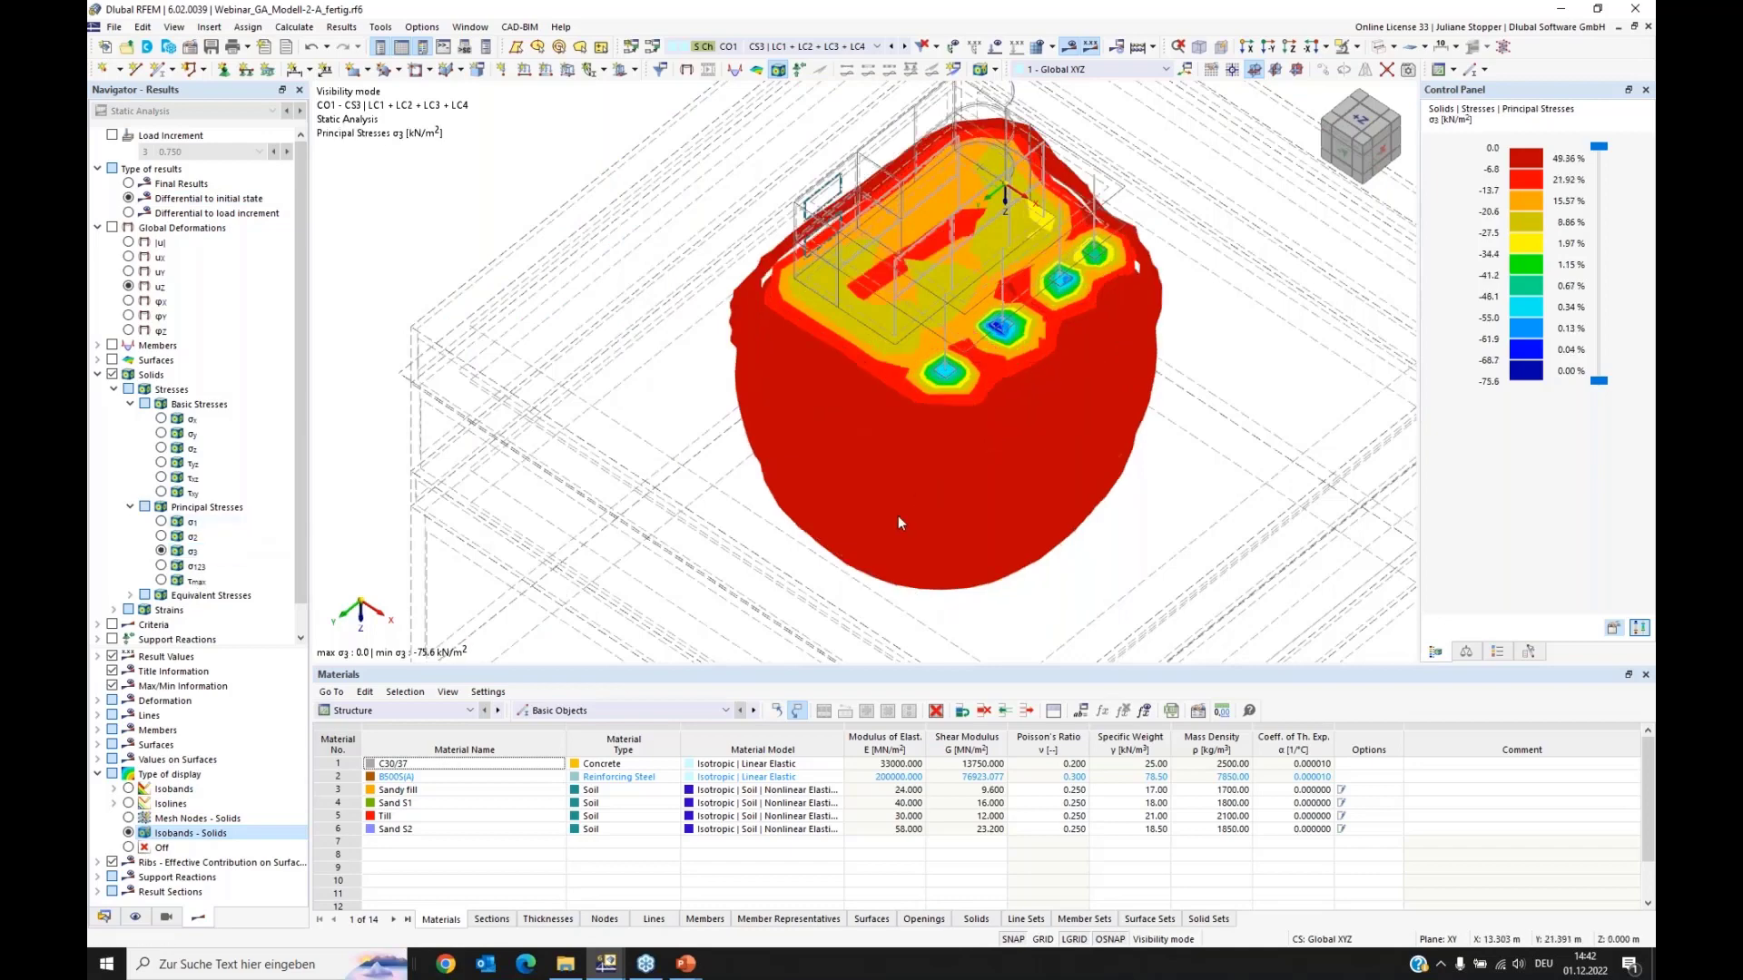
ctrl+middle_drag(836, 521, 726, 441)
scroll(724, 440, down, 3)
ctrl+middle_drag(849, 474, 949, 510)
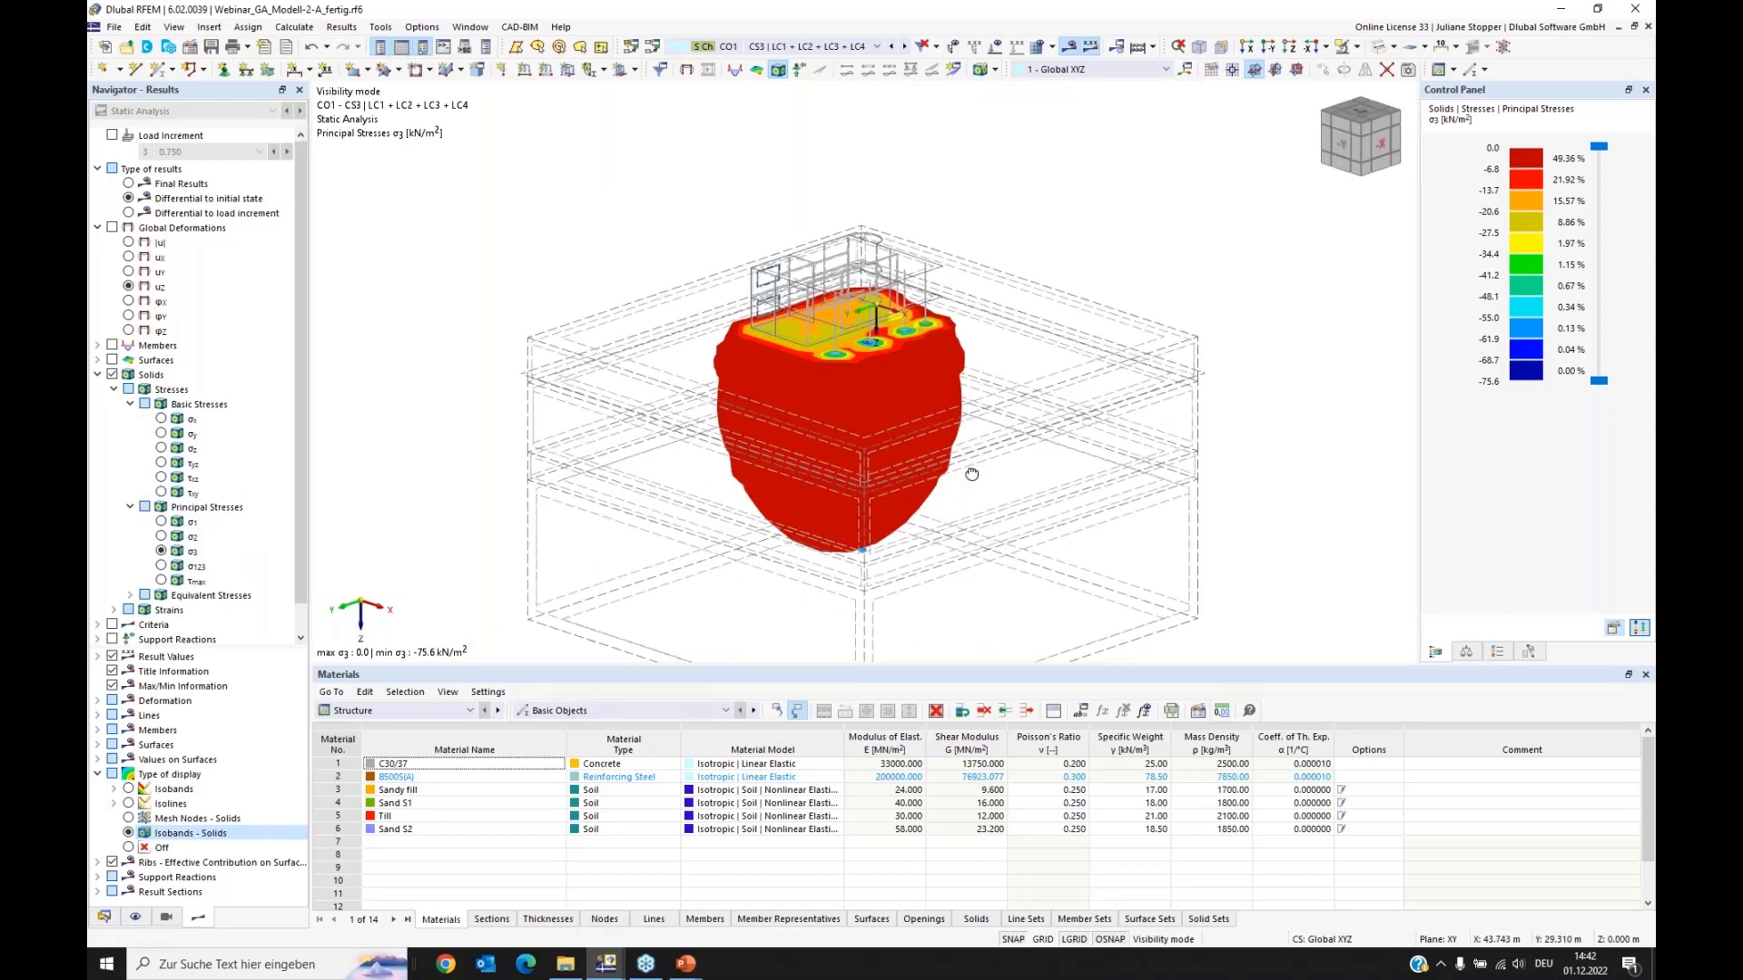
ctrl+middle_drag(972, 474, 426, 345)
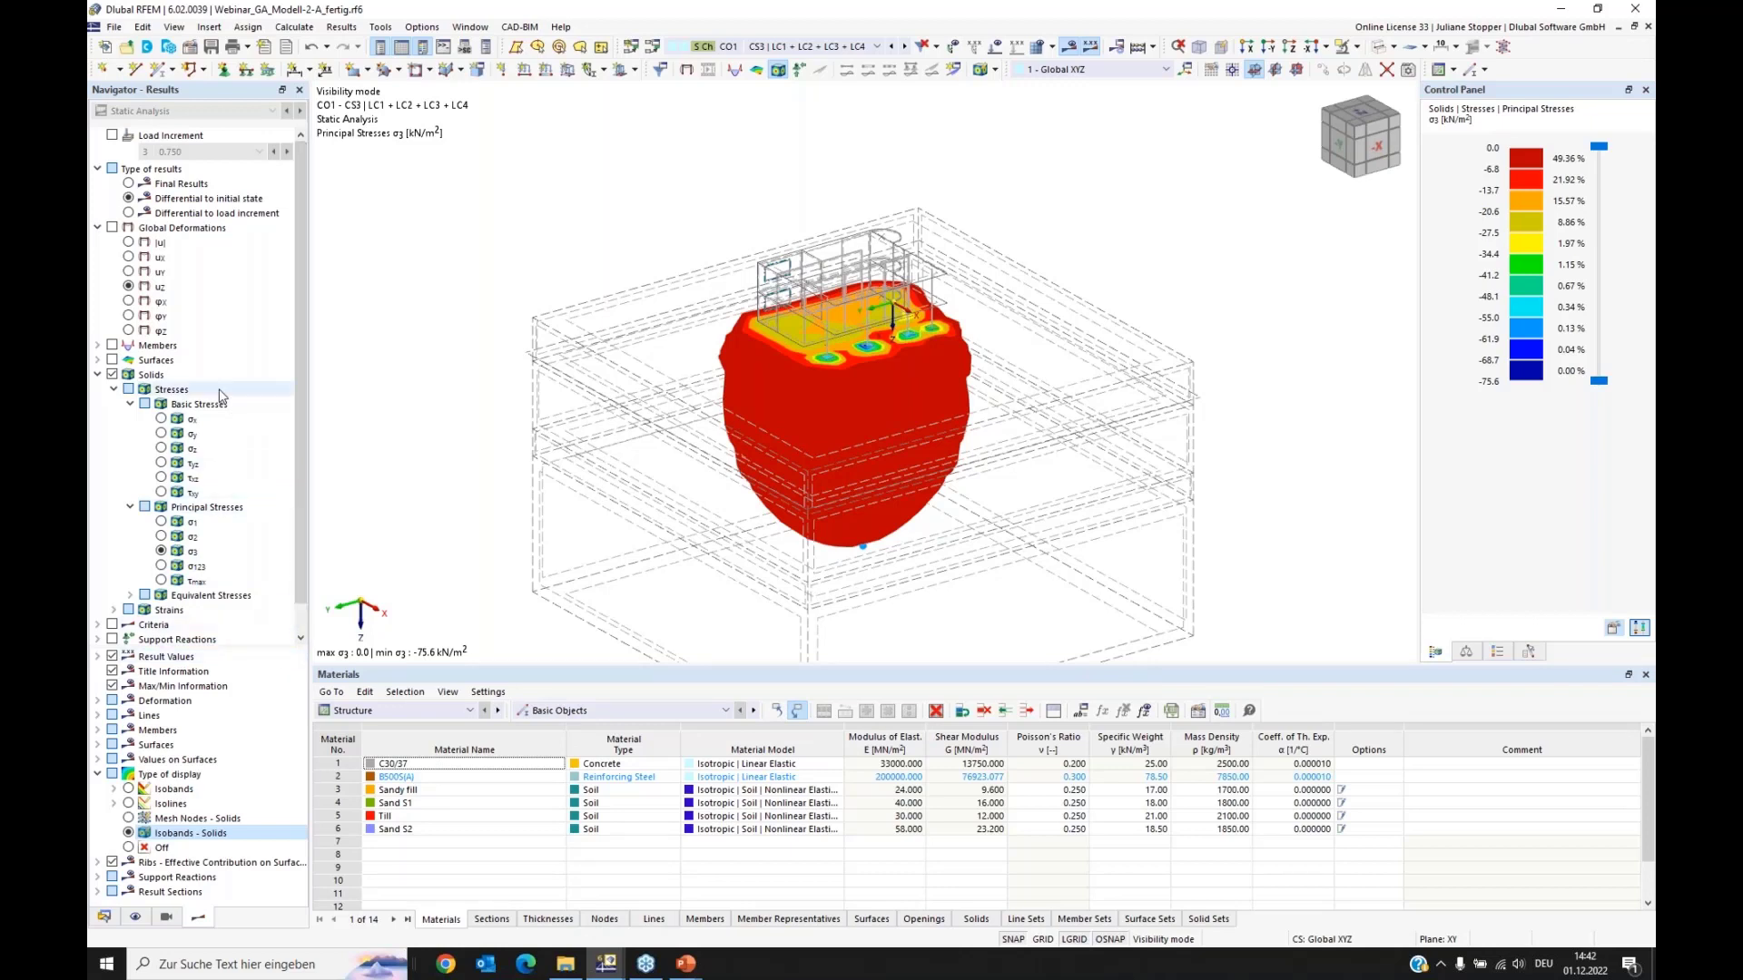
Step: Display the global deformations uZ as regular isobands
click(112, 229)
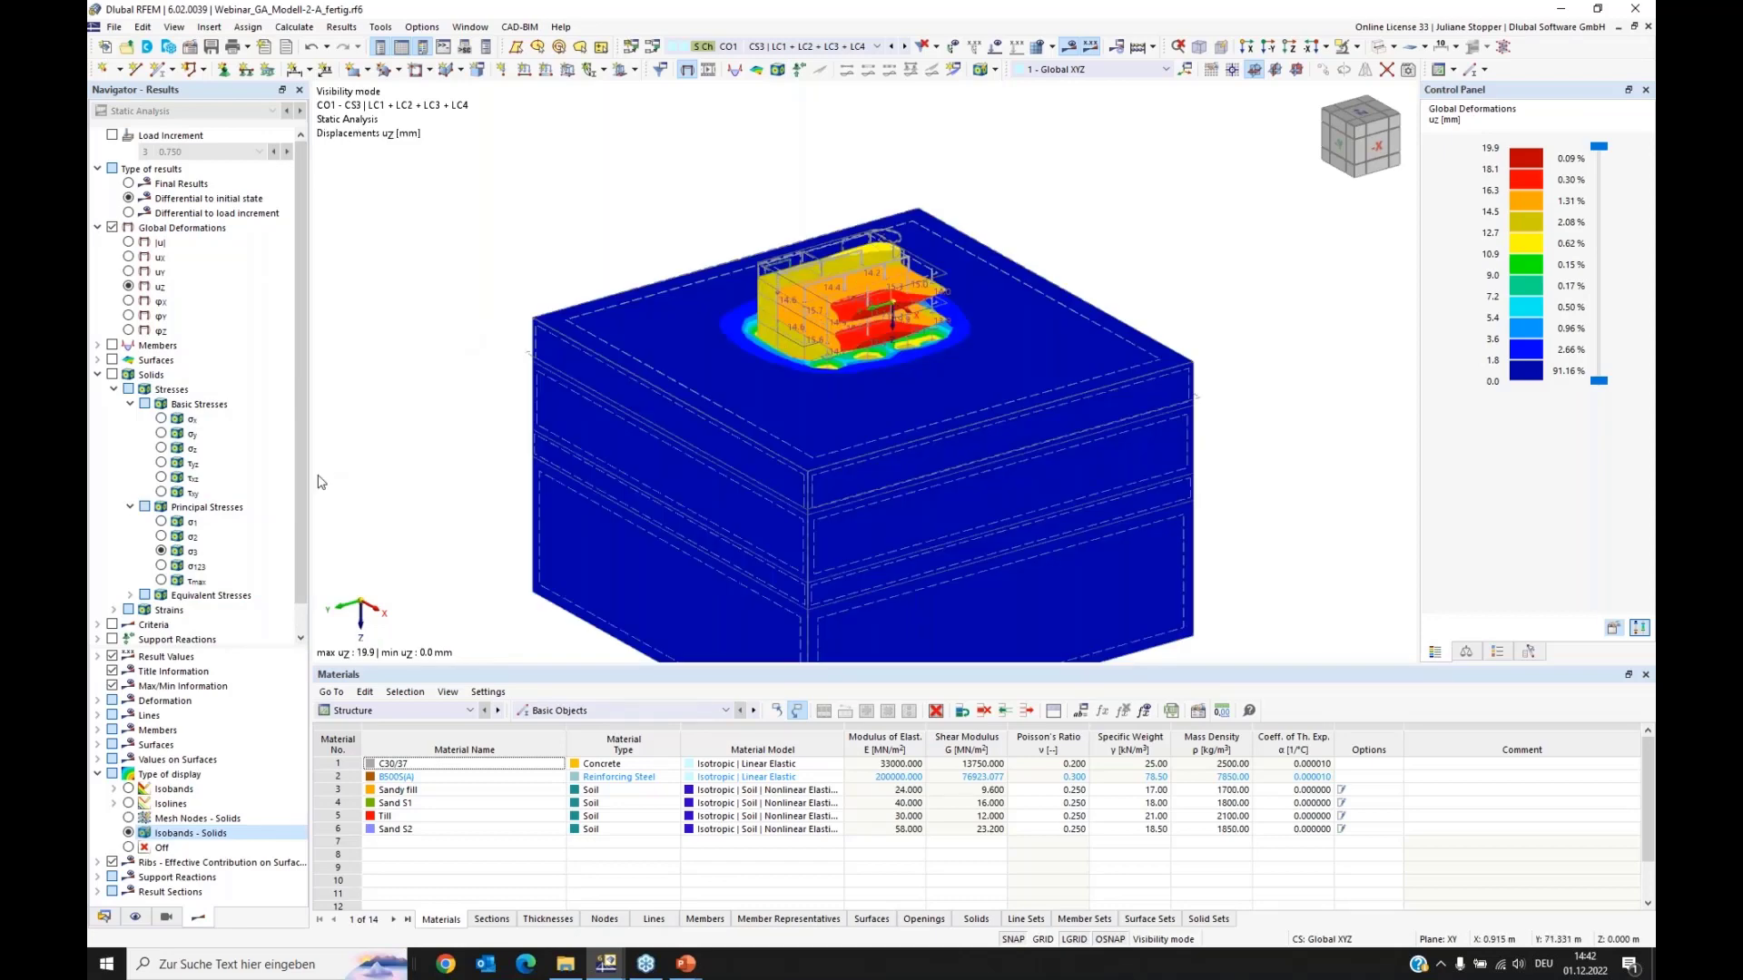
click(174, 788)
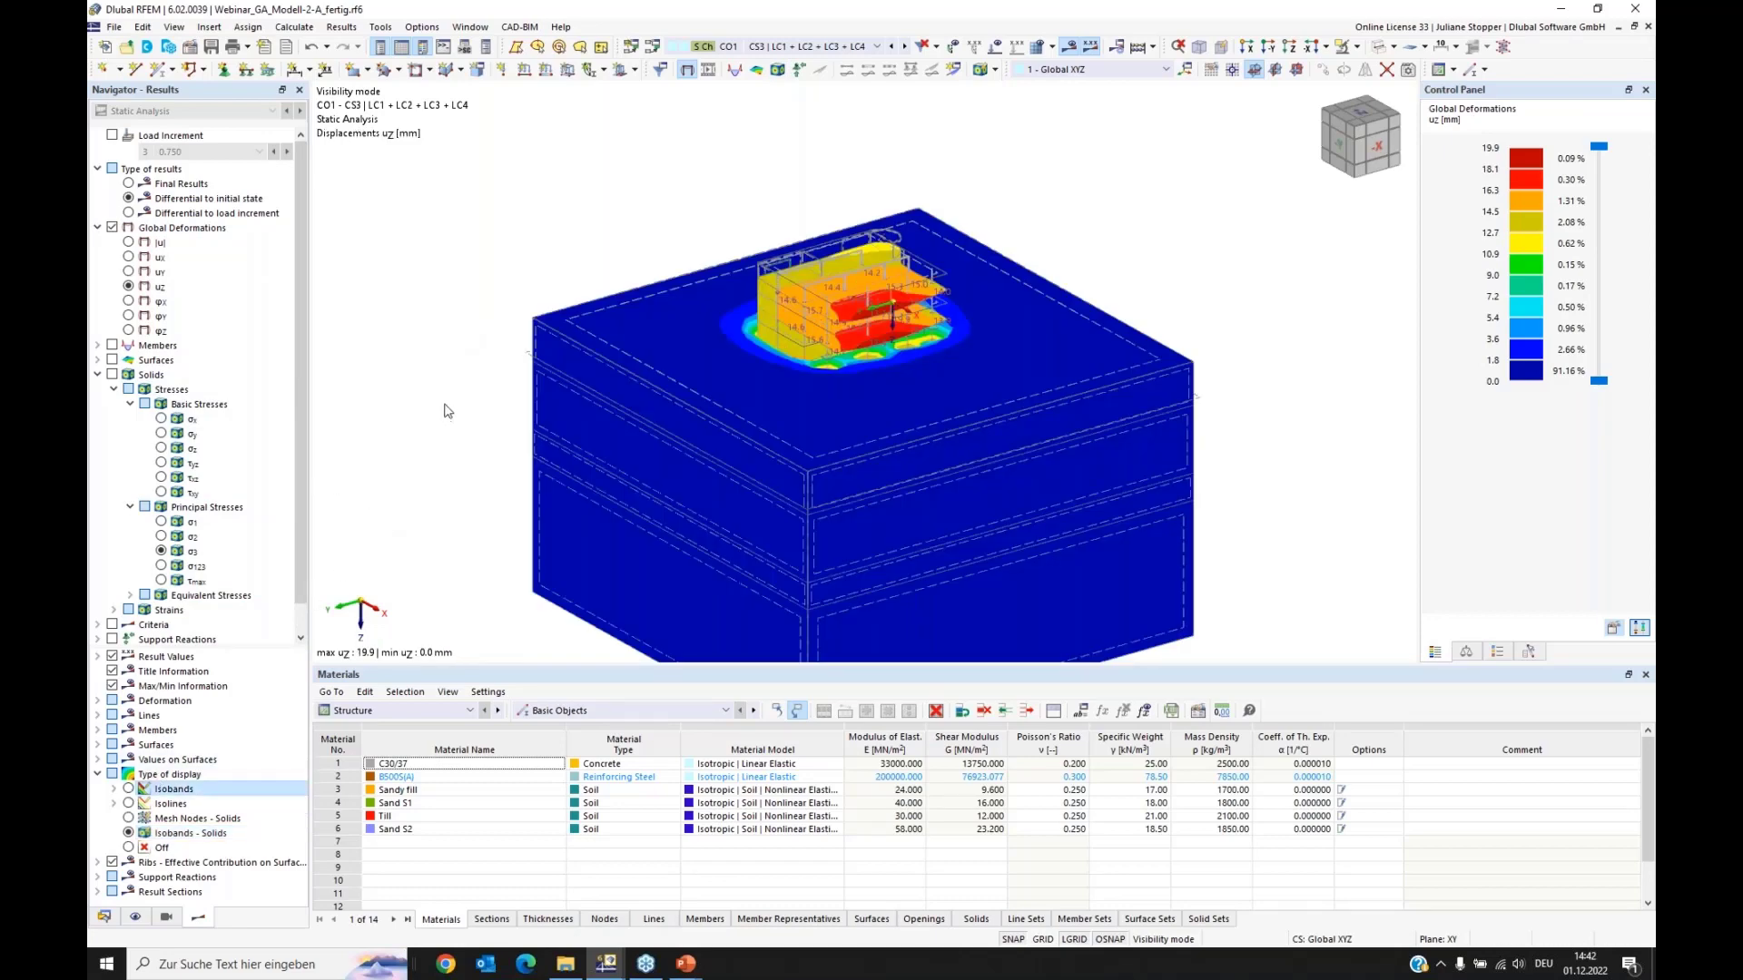
middle_drag(446, 332, 454, 266)
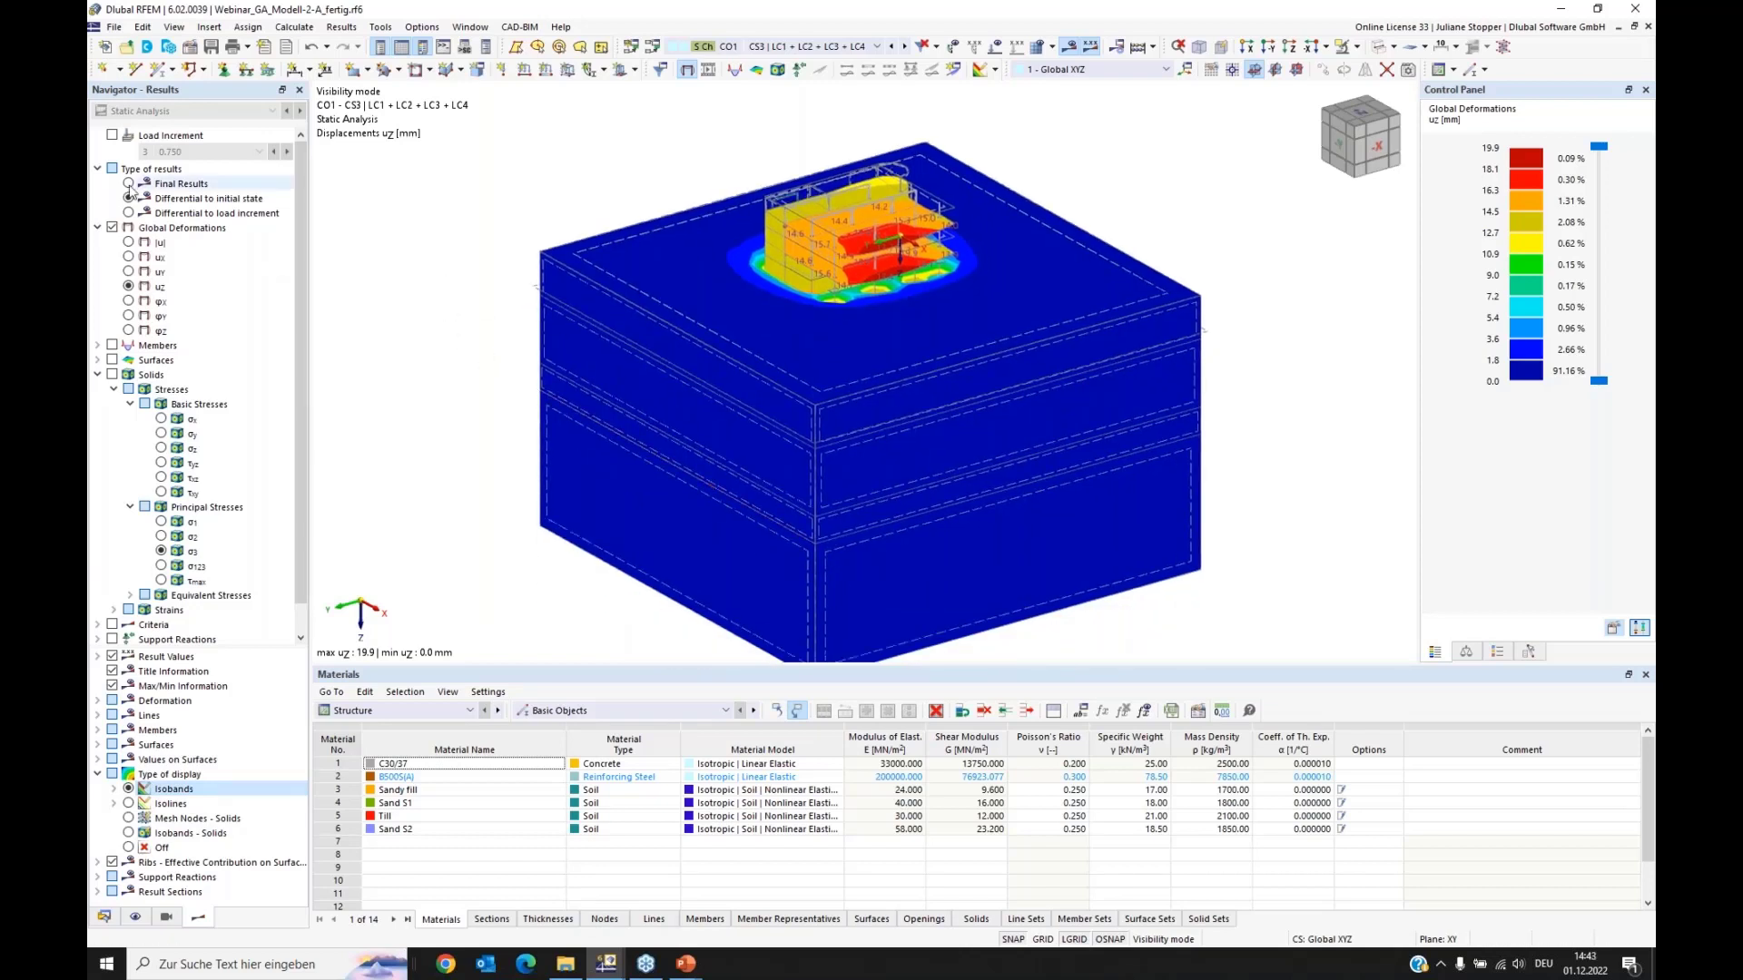
Step: Set the result type to Final Results and show the deformations for construction stage CS5
click(128, 184)
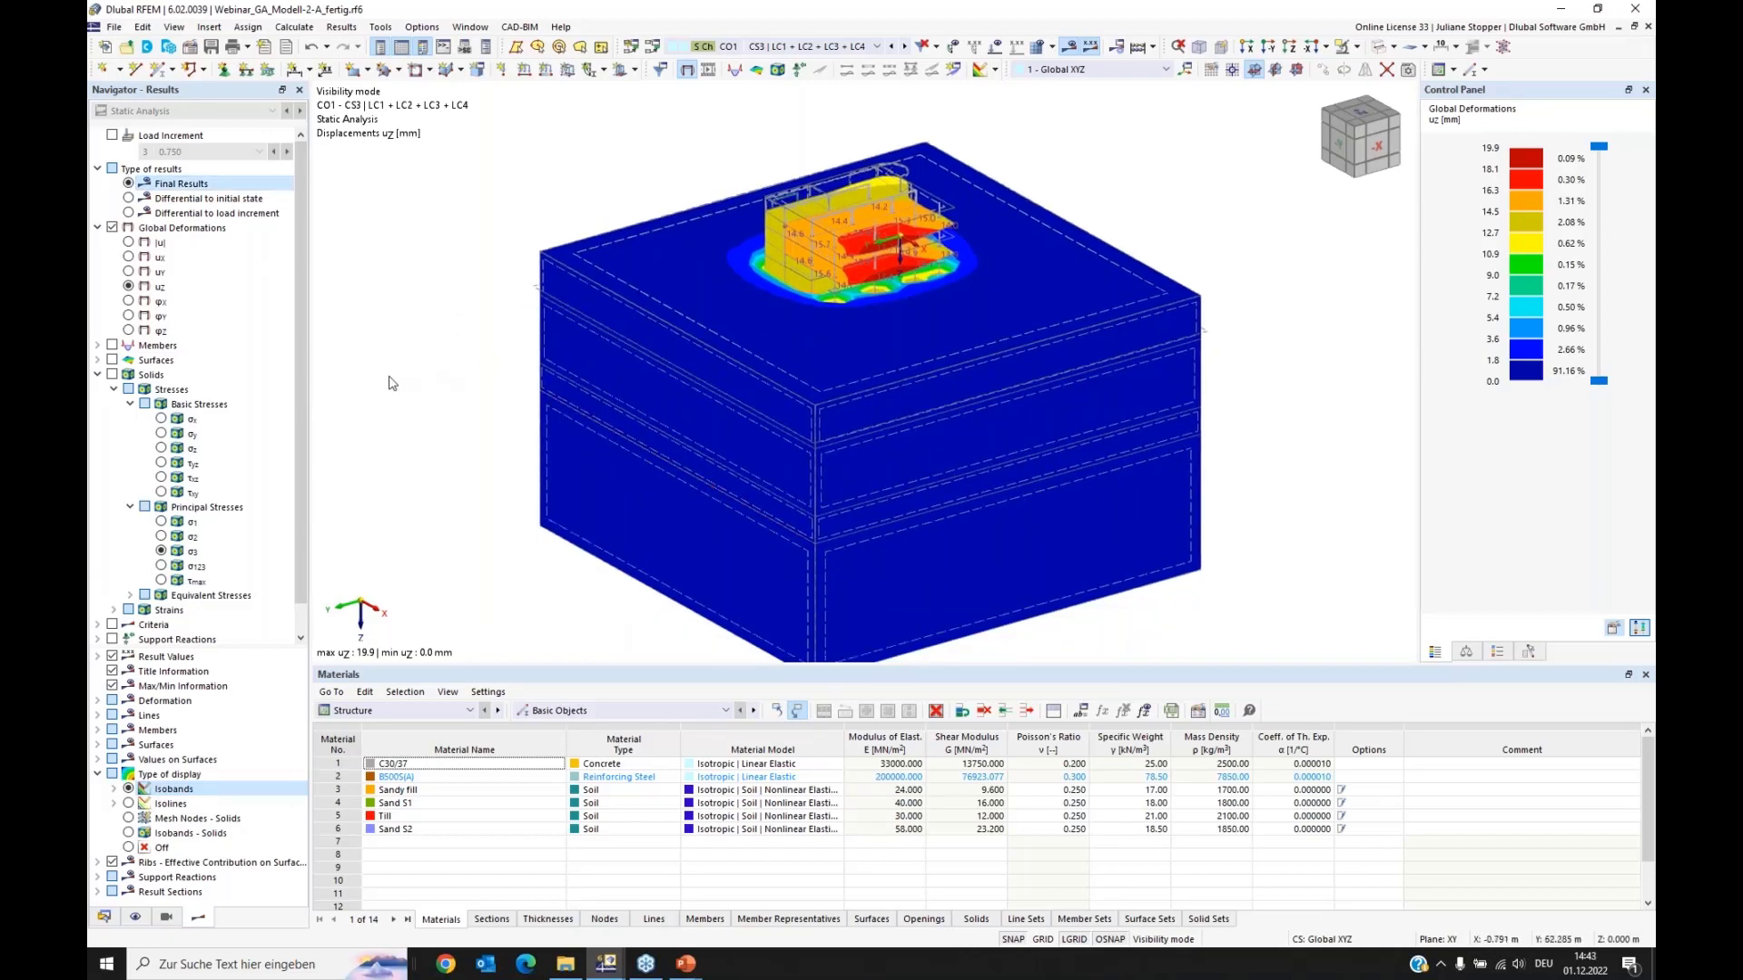
click(866, 51)
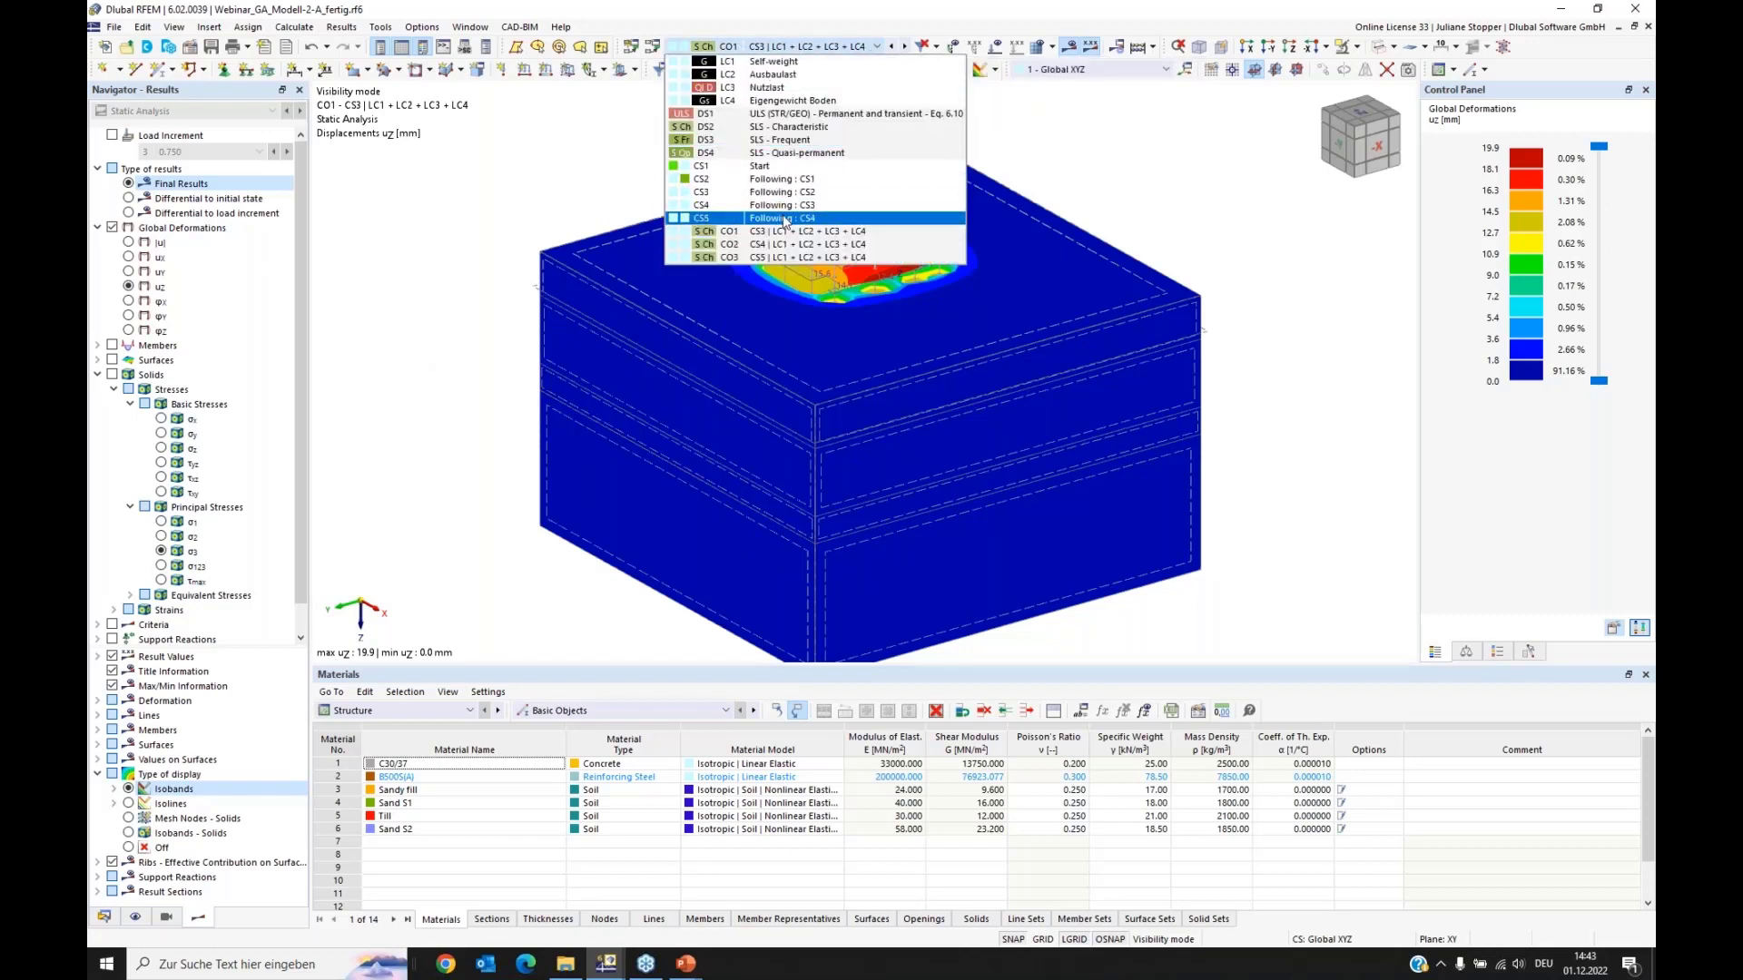
click(499, 226)
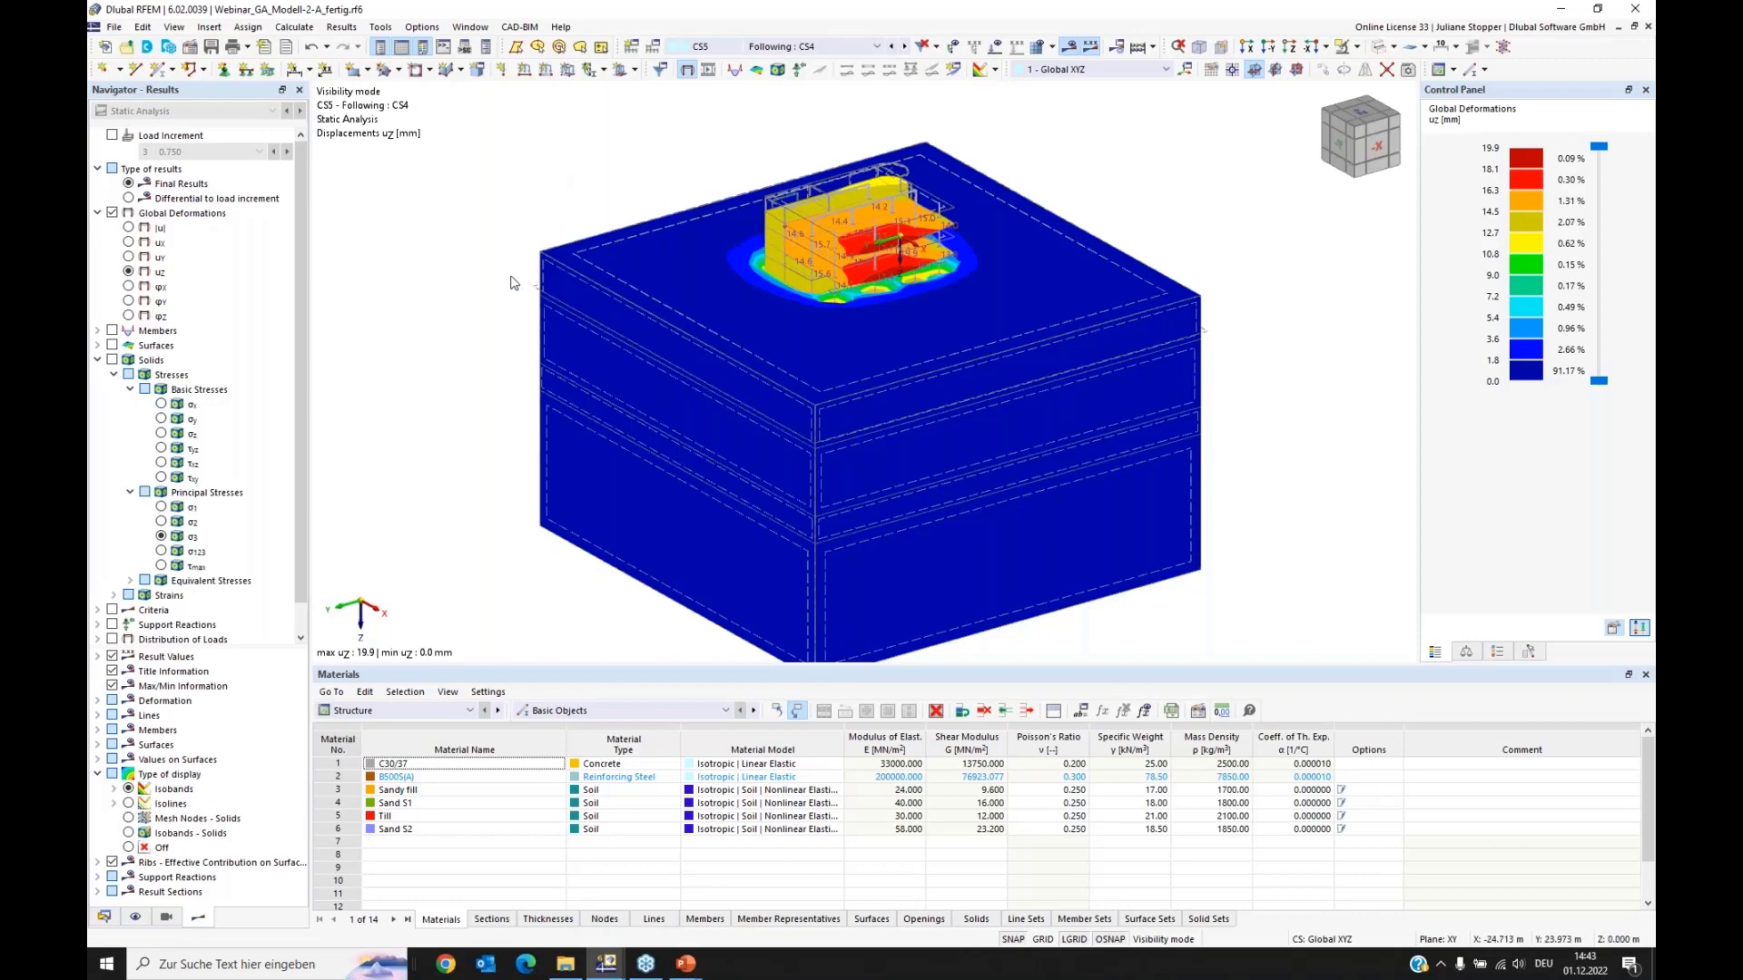
Step: Activate the existing 3-point clipping plane among the guide objects to cut through the soil and building
click(108, 917)
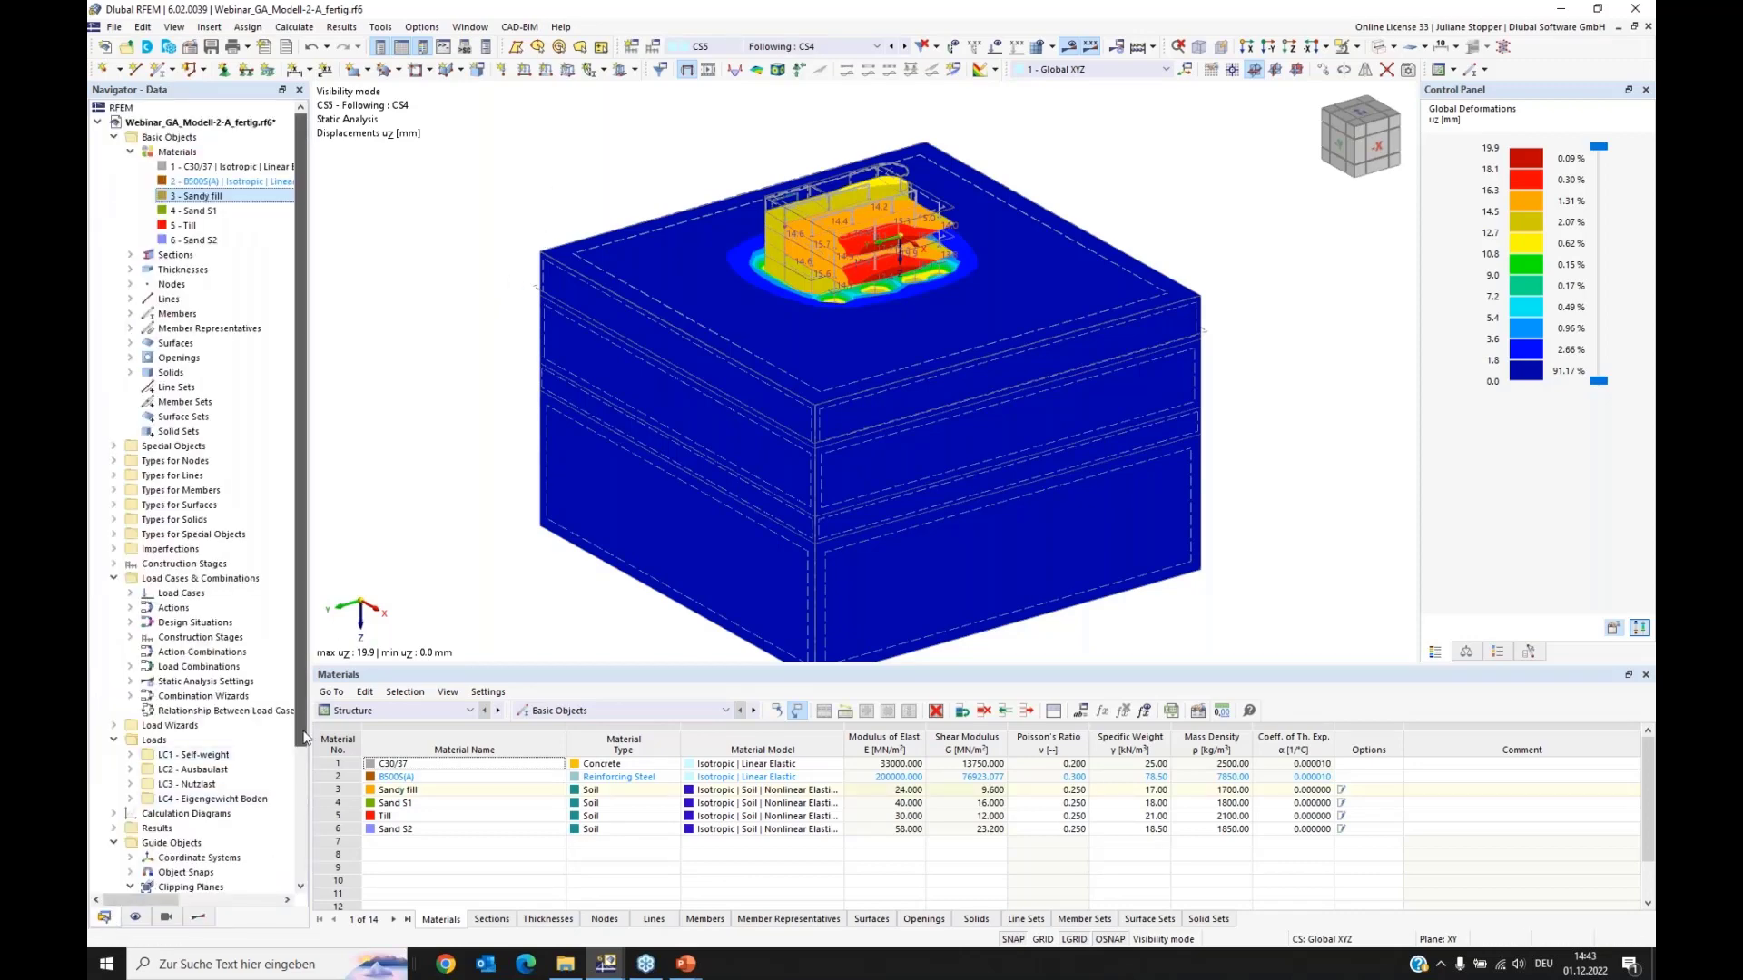
drag(302, 725, 298, 840)
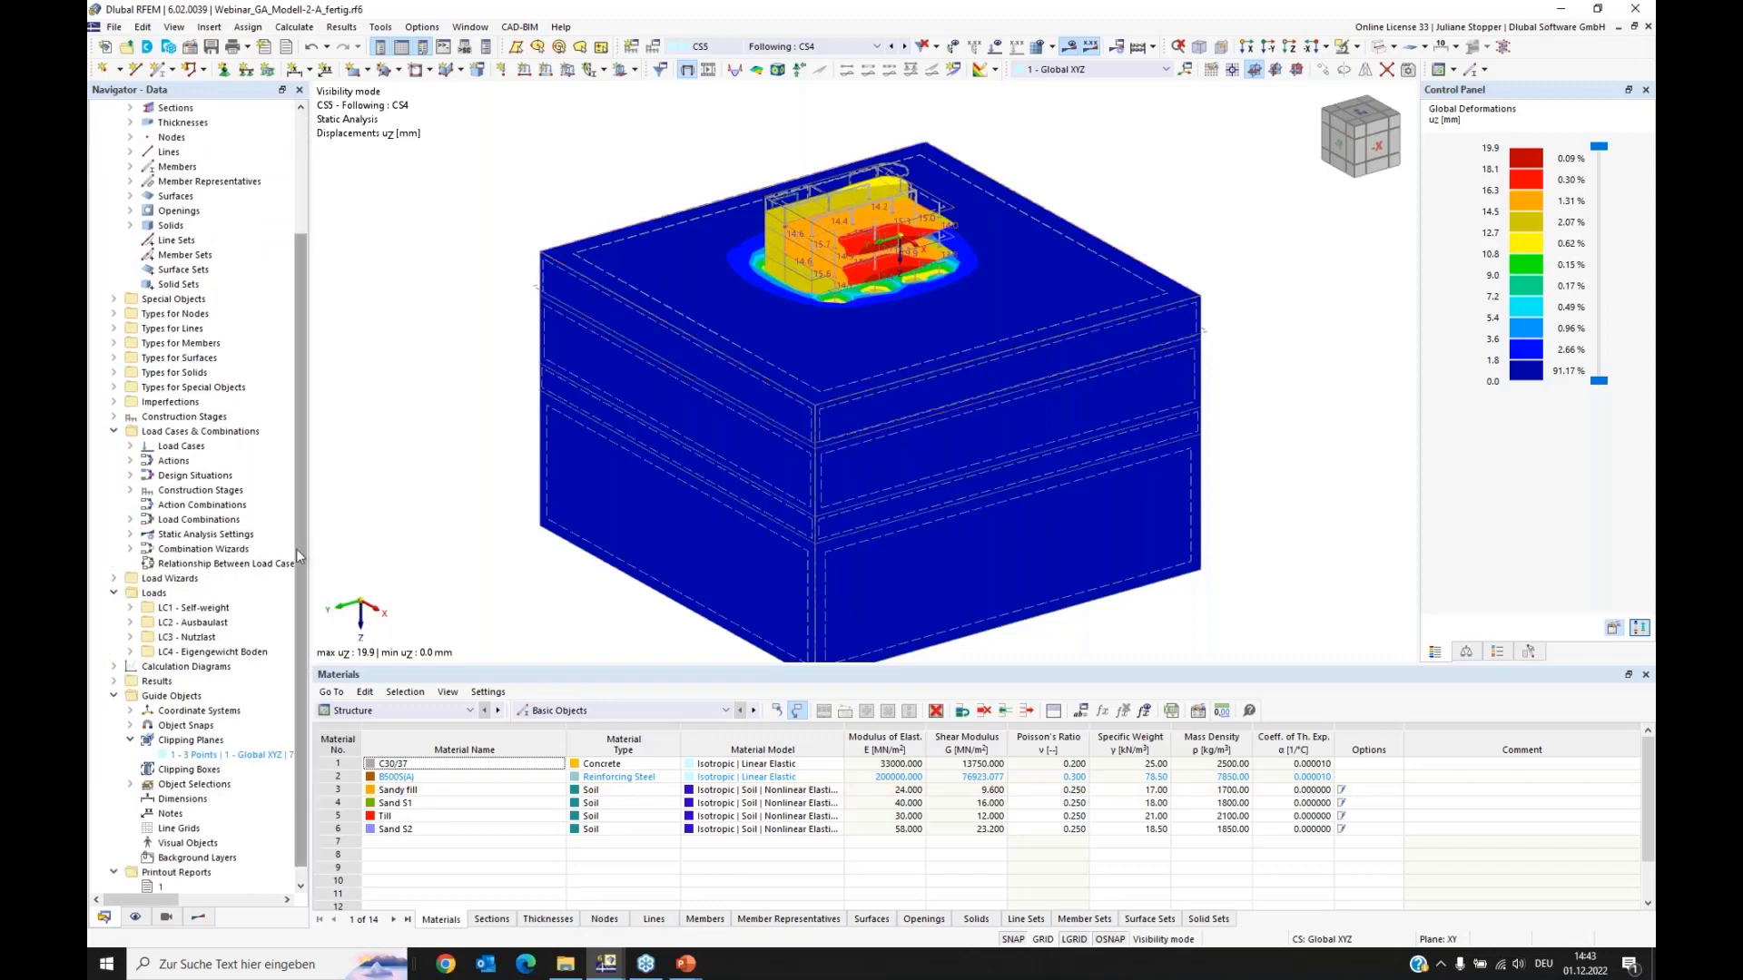
drag(298, 563, 314, 786)
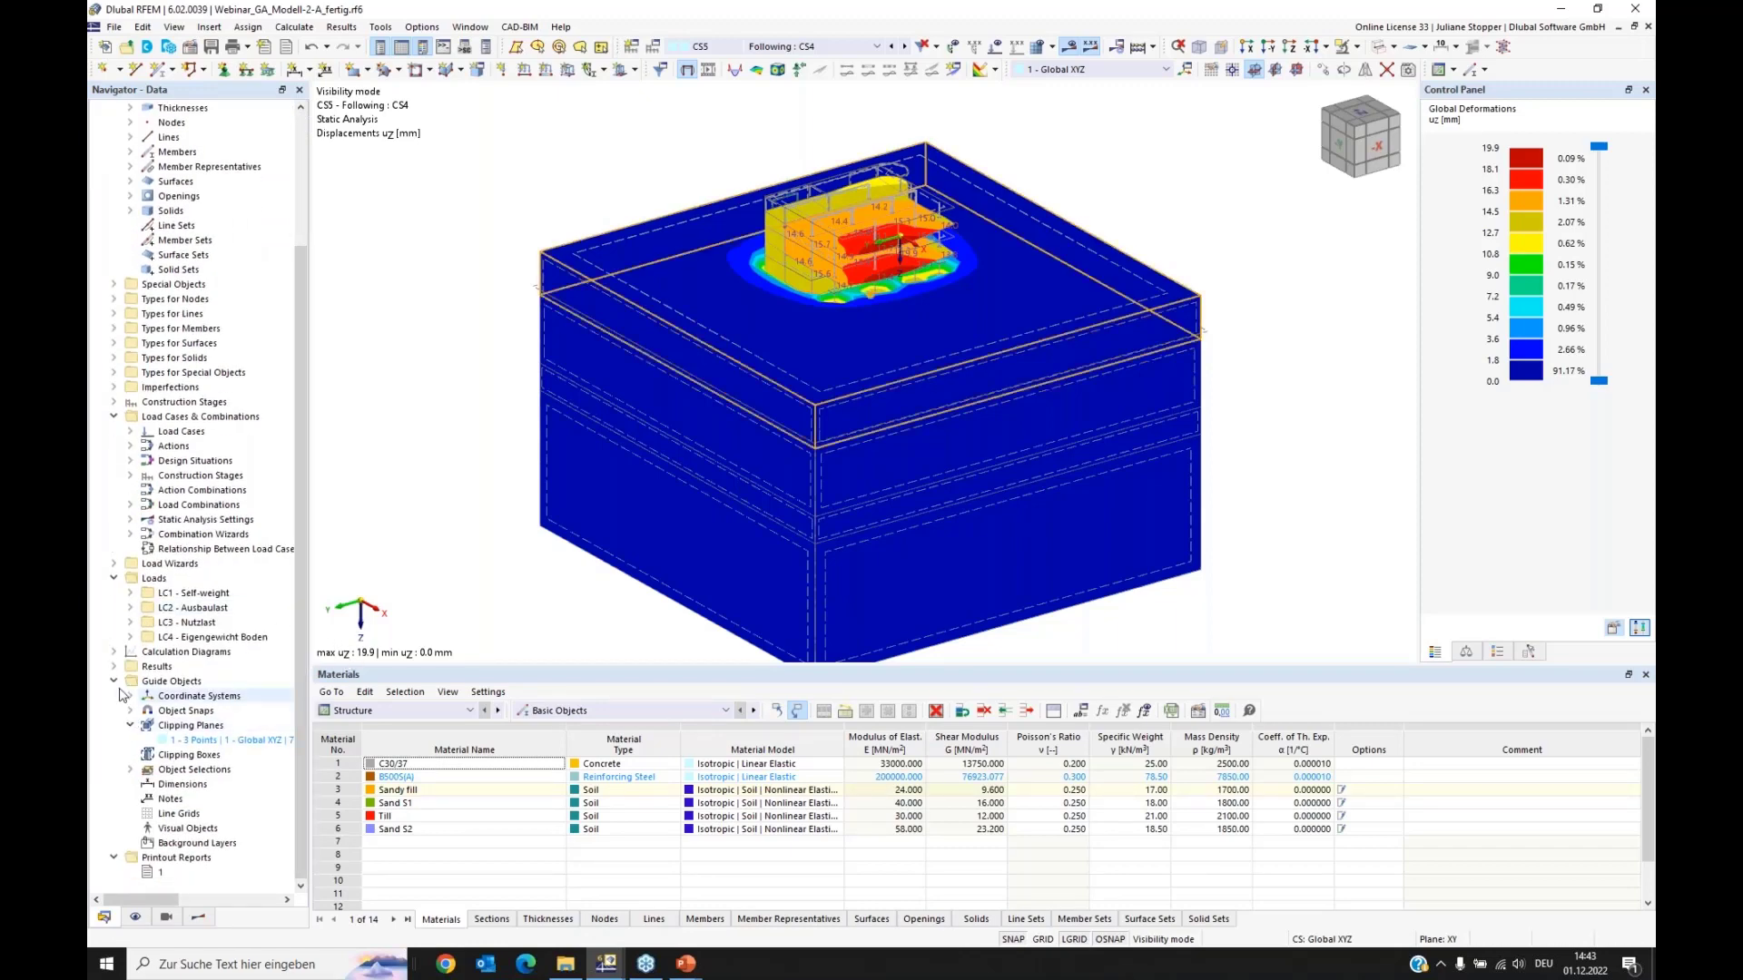
right_click(187, 742)
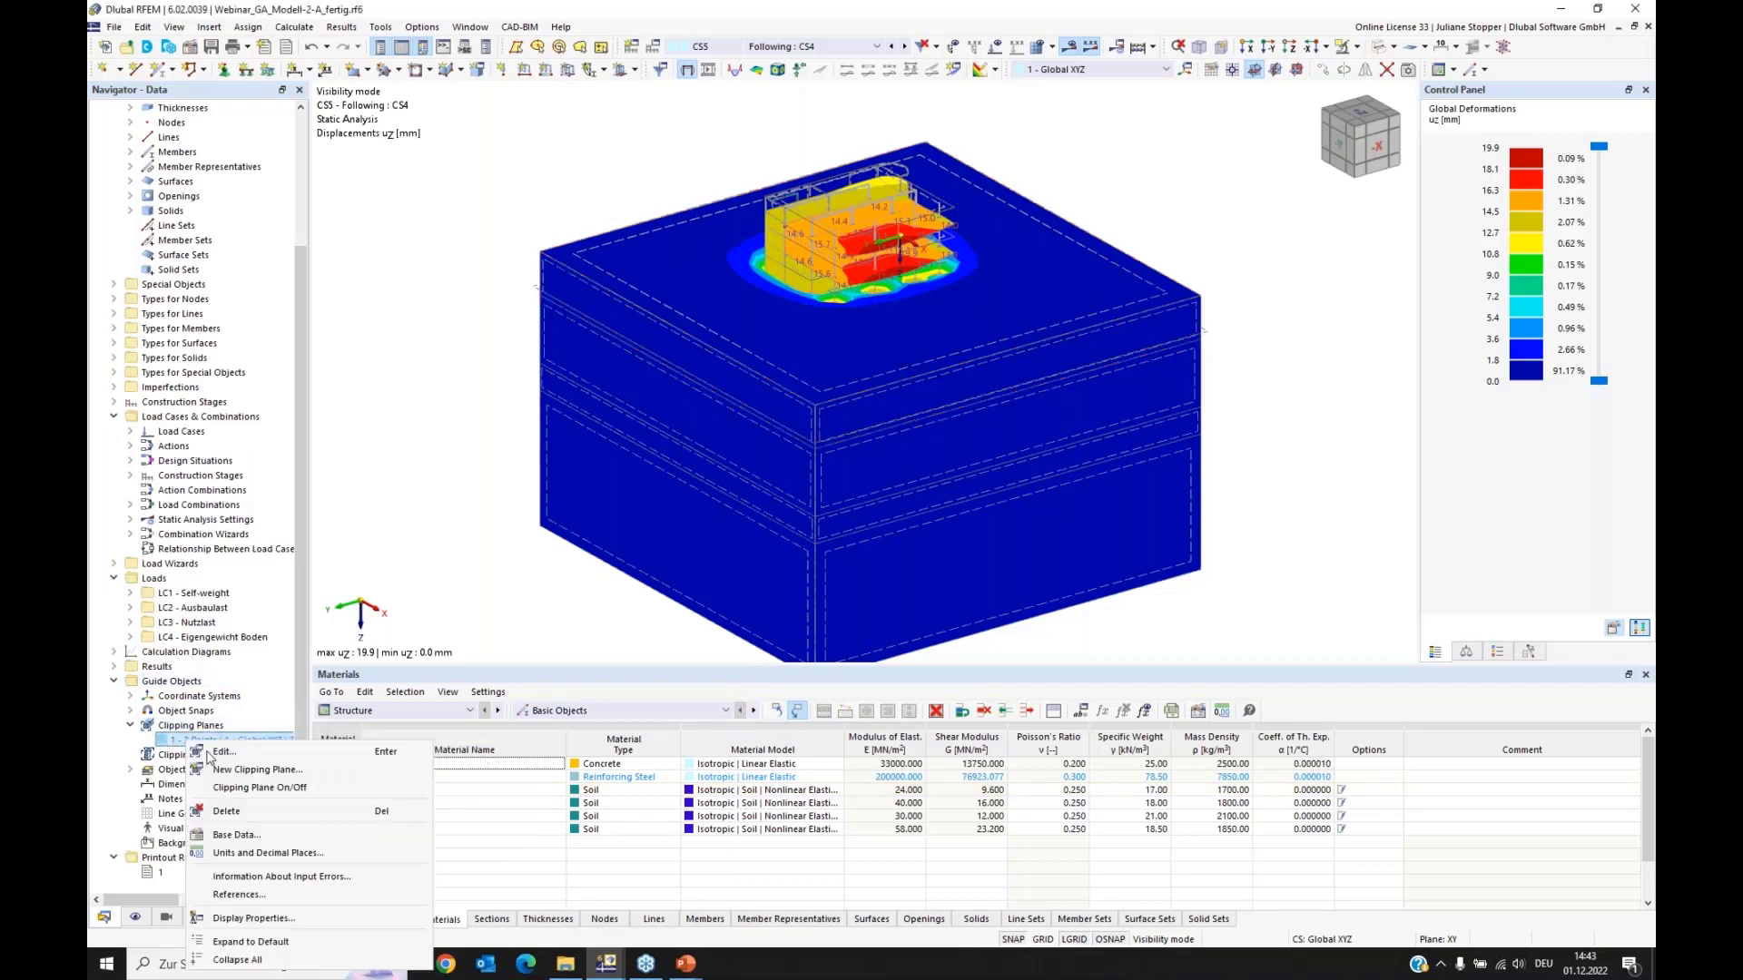
click(233, 787)
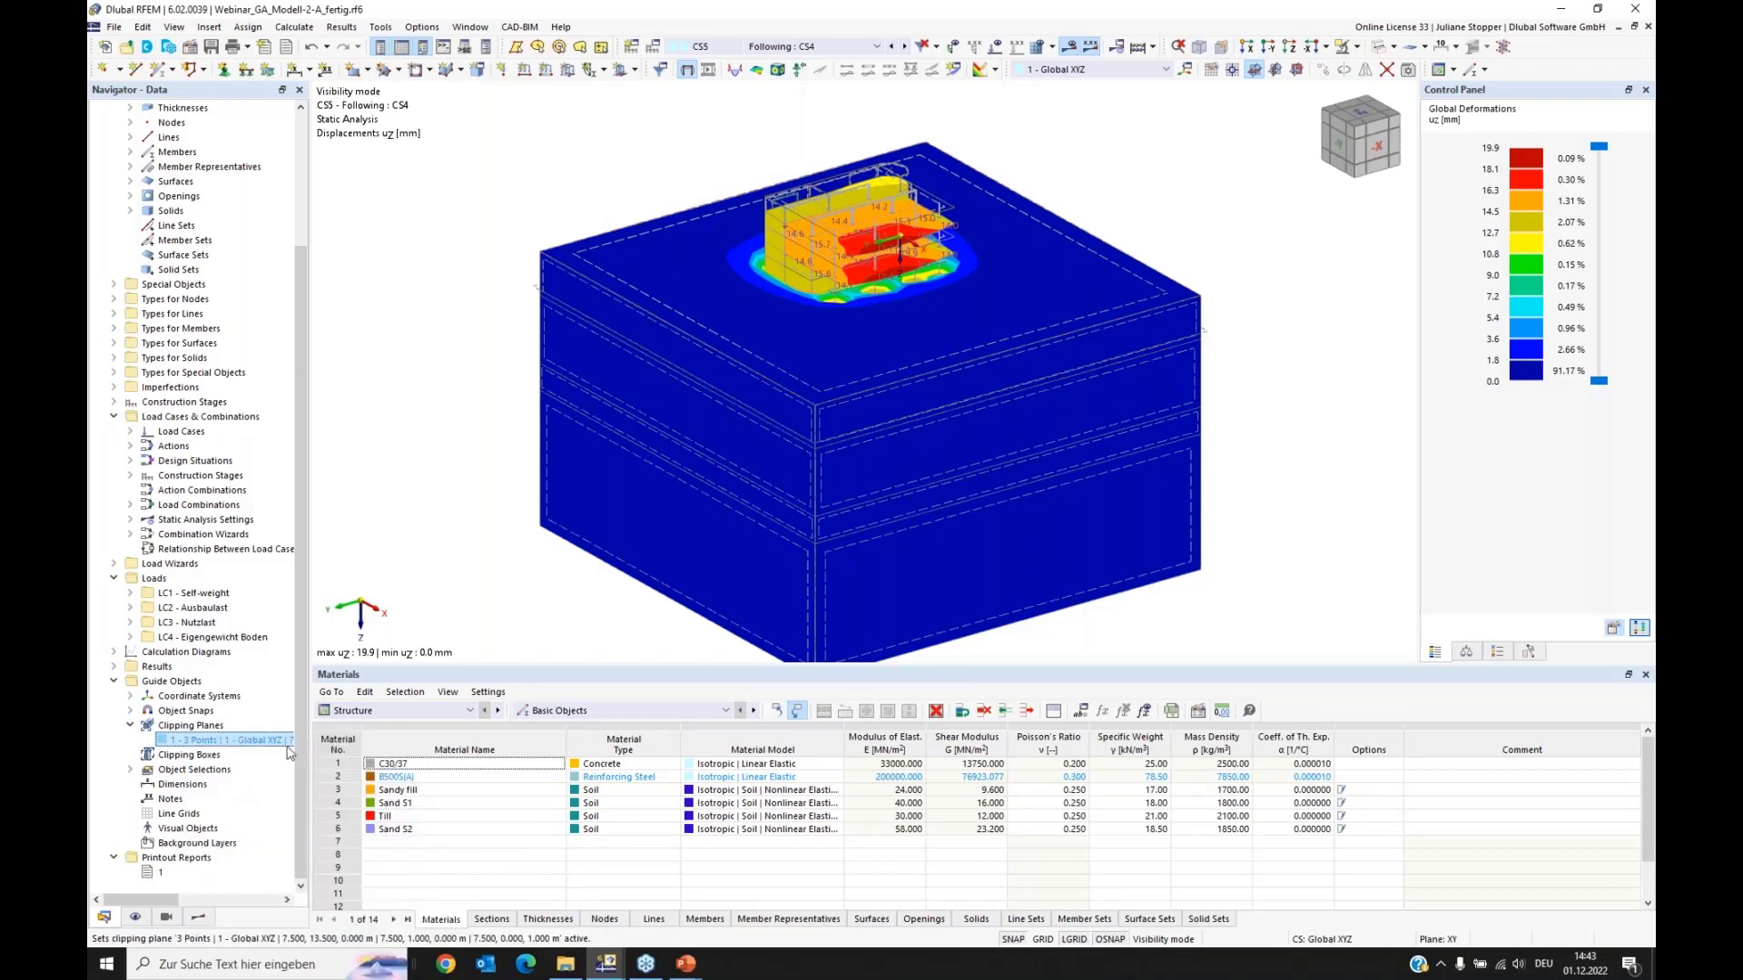
Step: Examine the uZ settlements on the clipped section around the building's base slab and column footings
ctrl+middle_drag(1125, 530, 1082, 509)
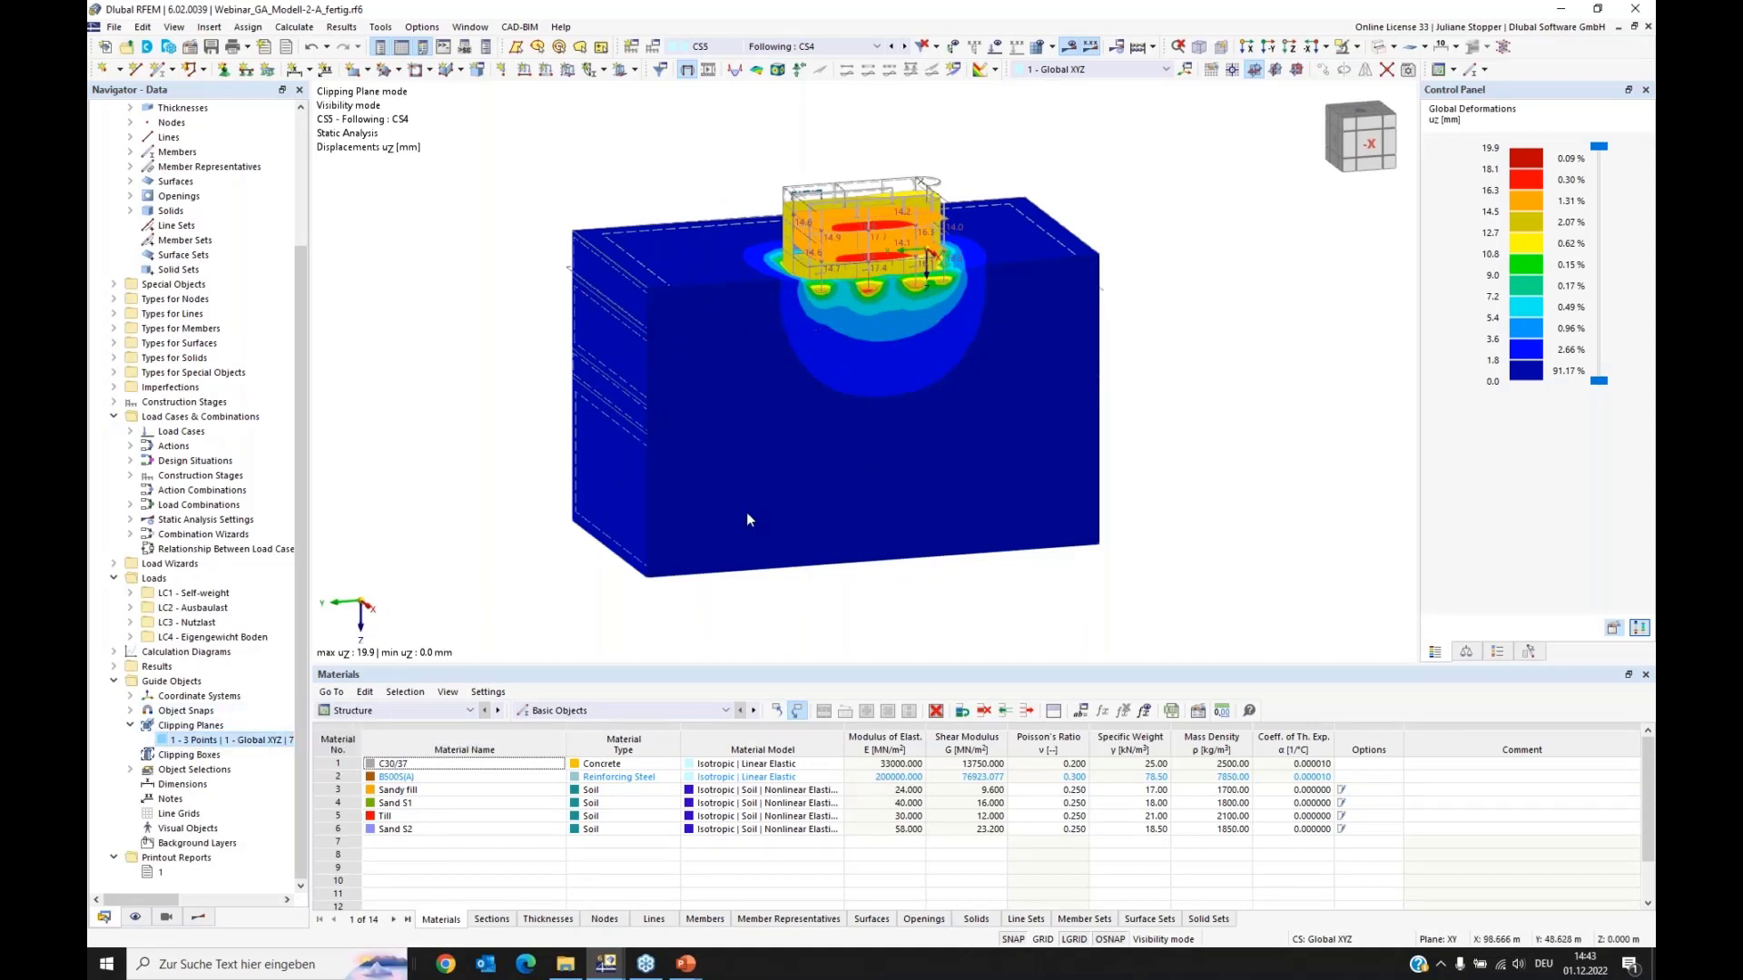
scroll(908, 249, up, 5)
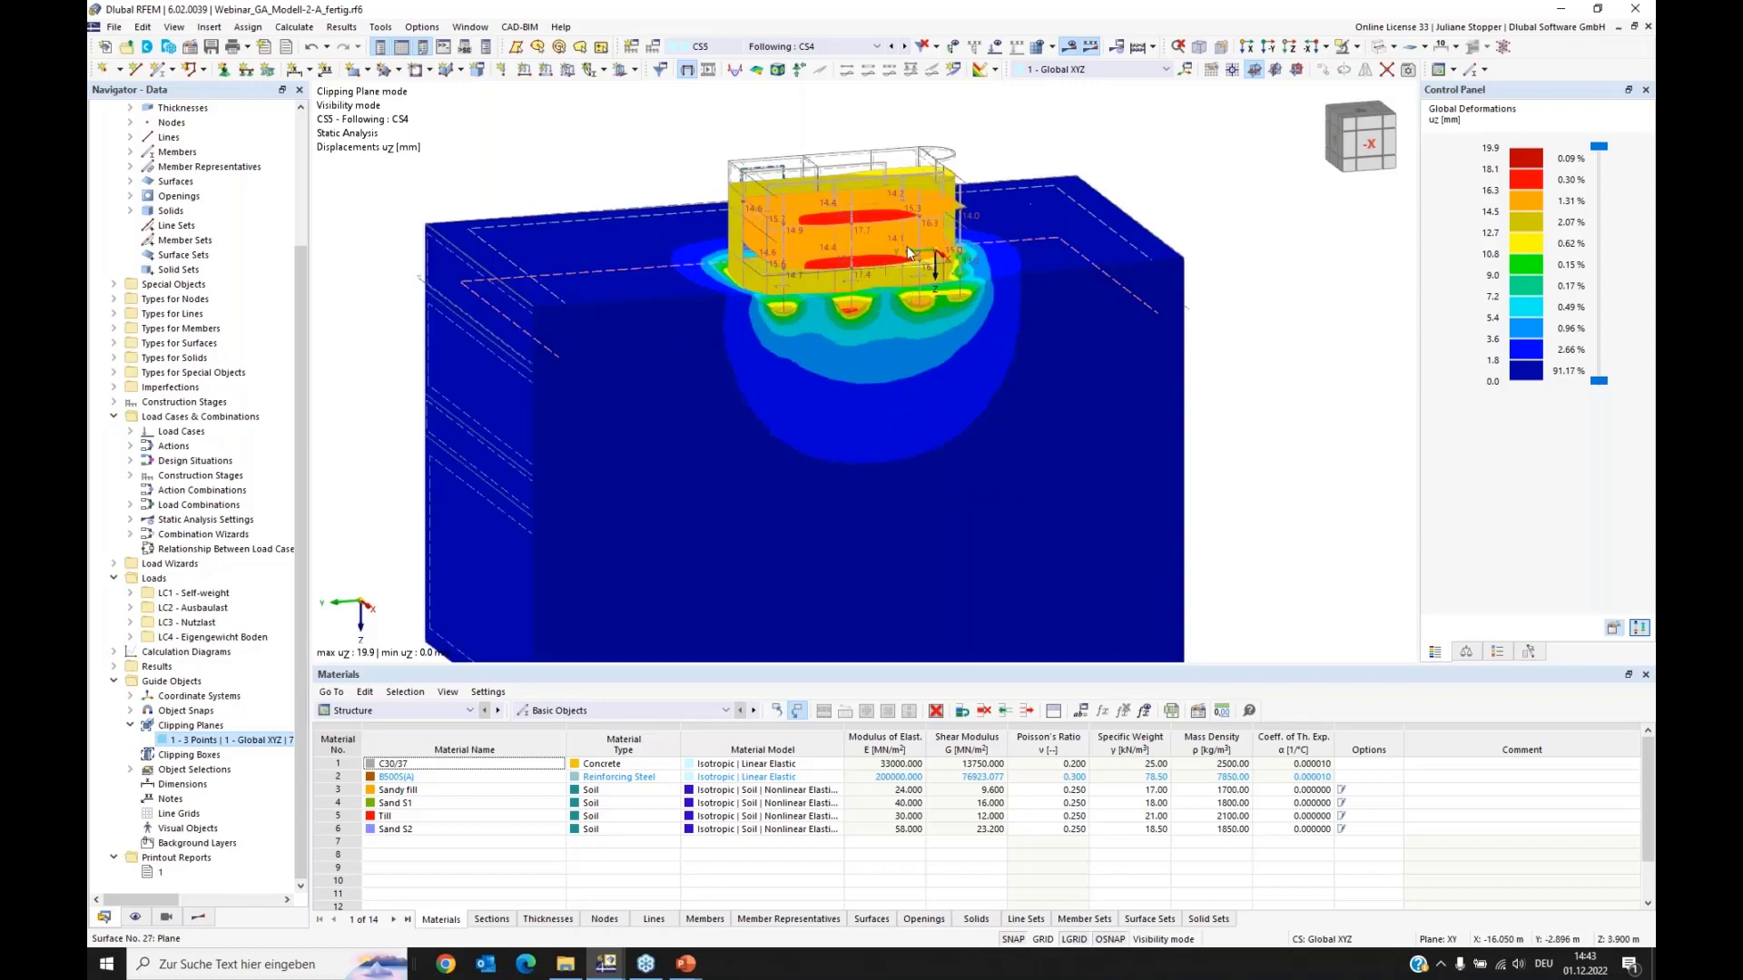
middle_drag(776, 386, 759, 427)
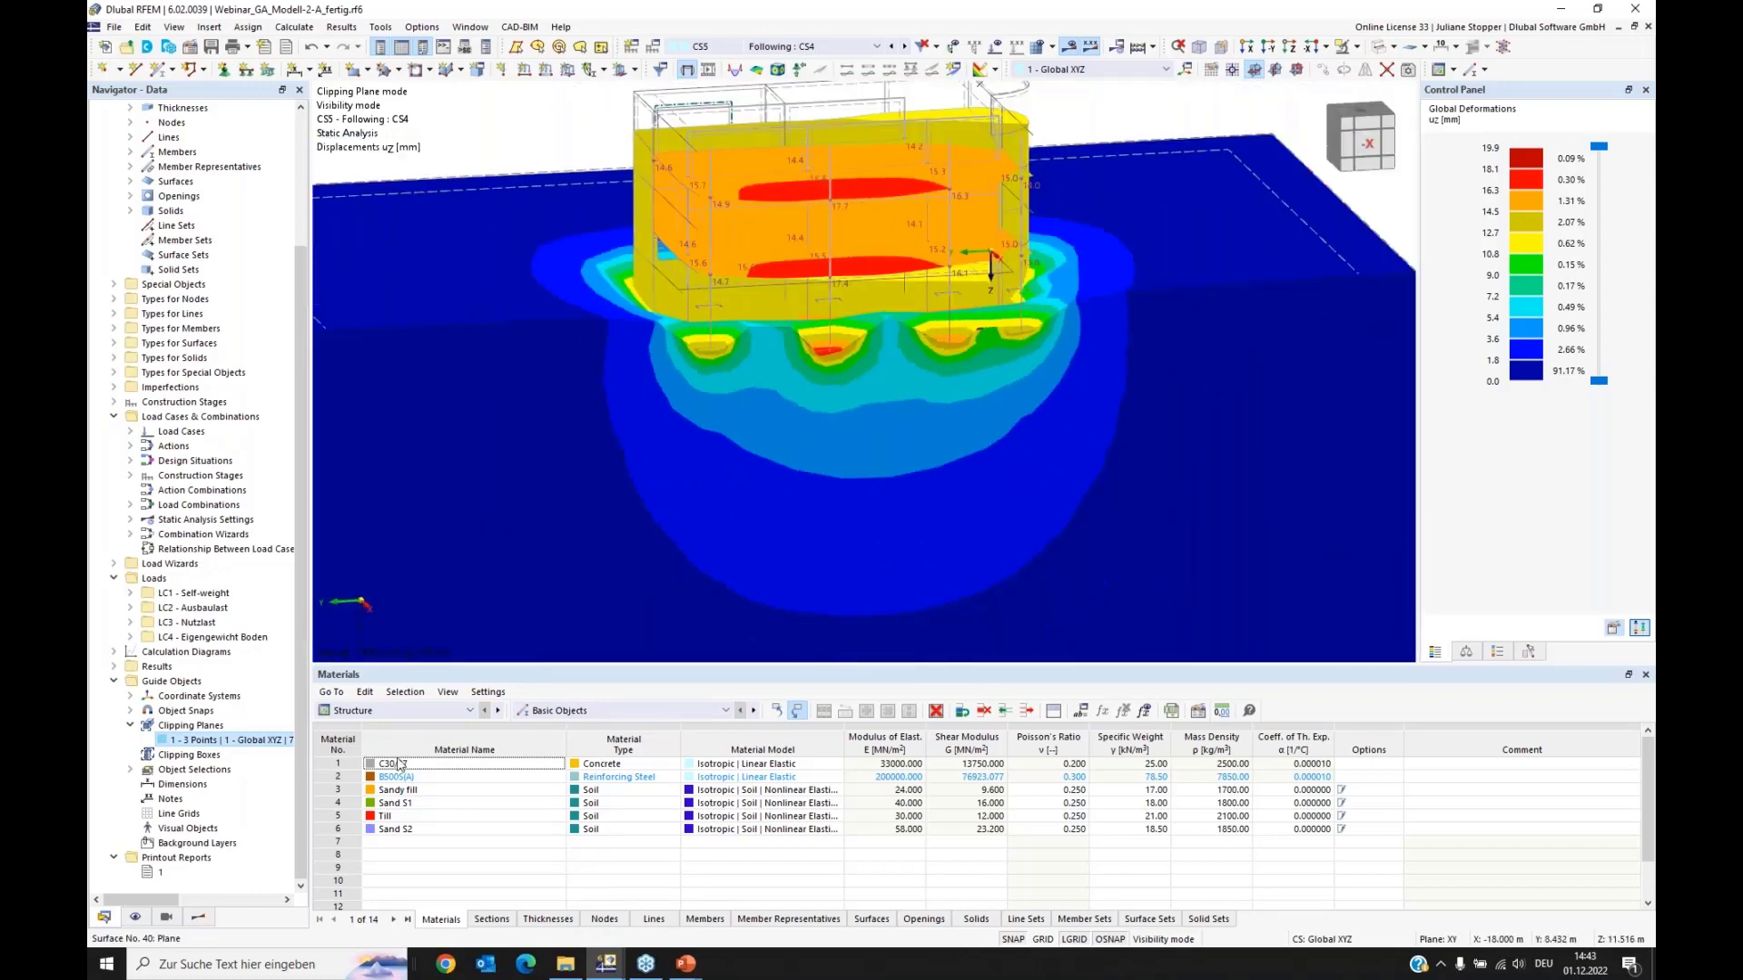
scroll(726, 817, down, 1)
click(198, 917)
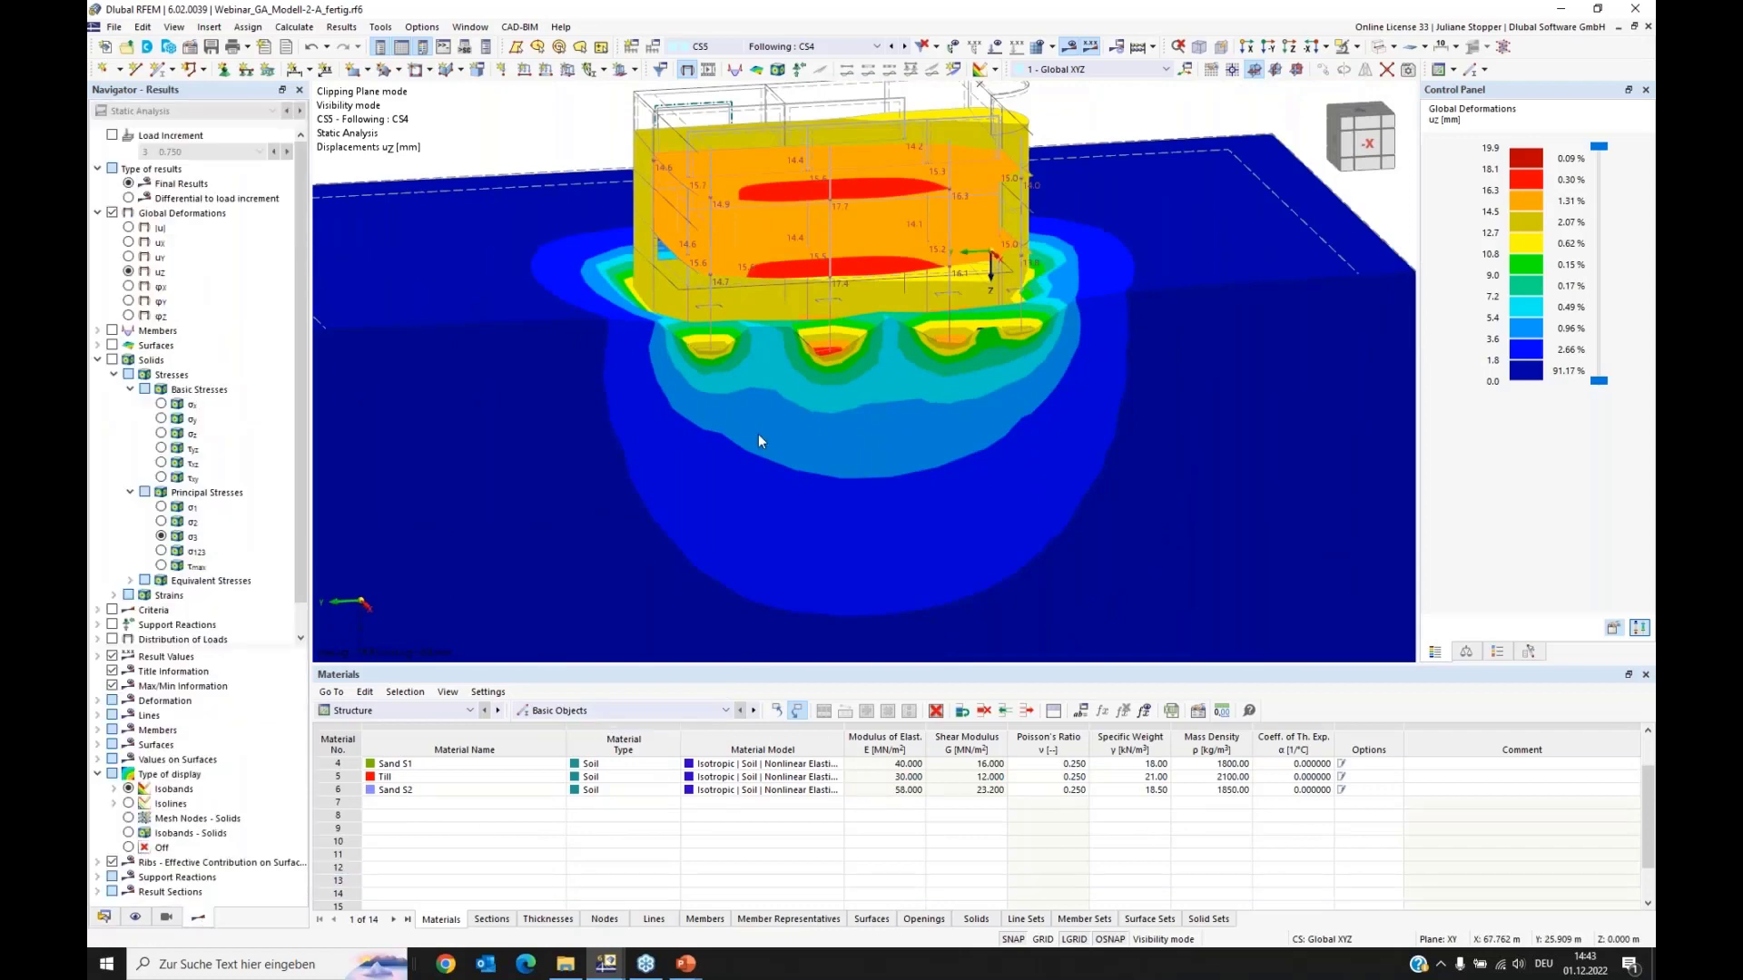
middle_drag(585, 472, 699, 478)
middle_drag(521, 432, 591, 424)
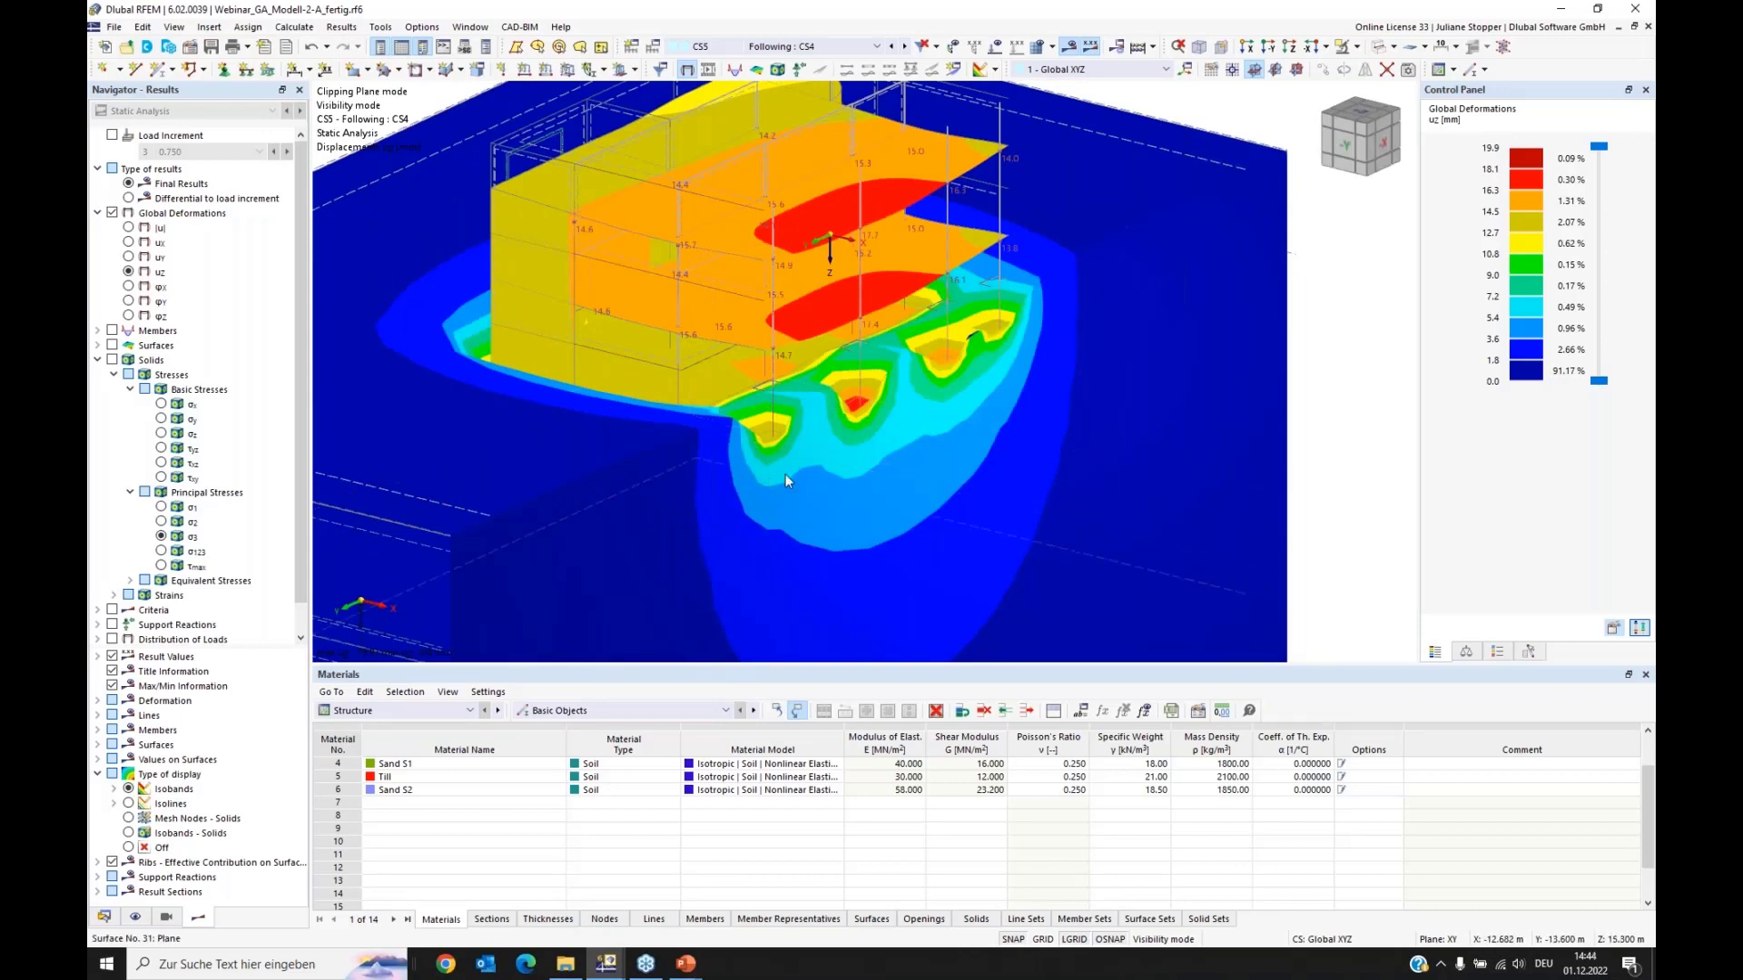
middle_drag(872, 482, 800, 484)
scroll(812, 425, up, 3)
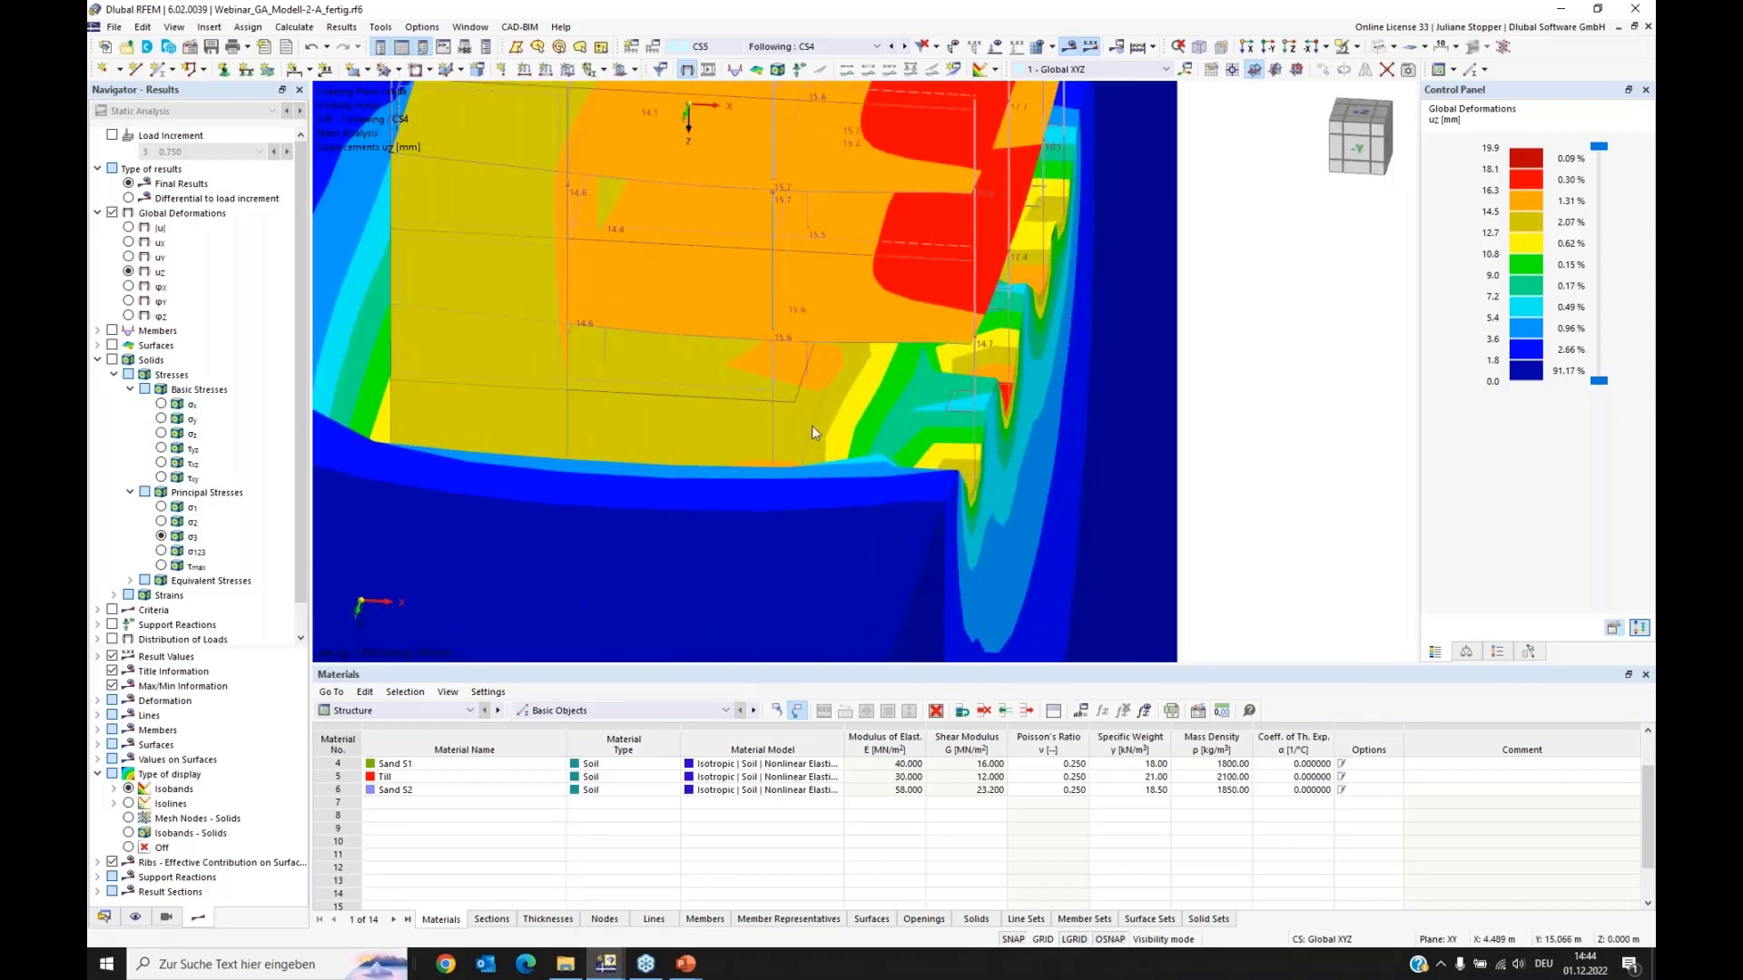
scroll(781, 445, up, 4)
middle_drag(749, 466, 761, 458)
middle_drag(581, 371, 725, 303)
scroll(635, 348, down, 3)
ctrl+middle_drag(513, 385, 603, 385)
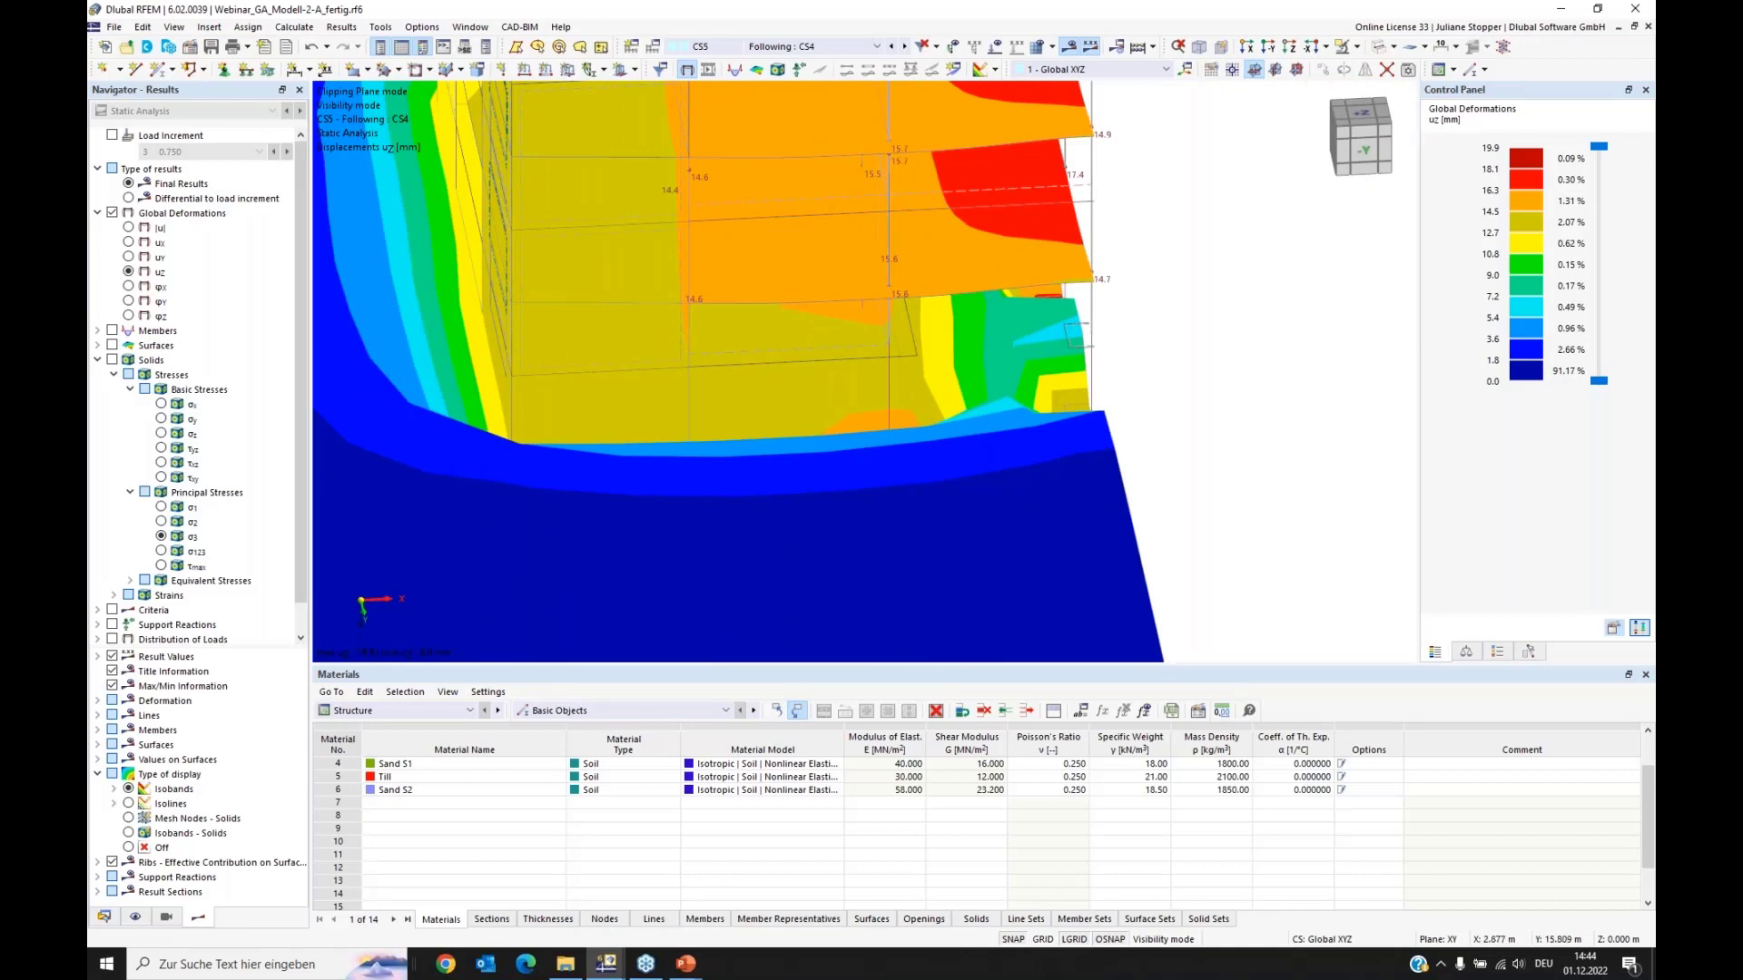
Step: Inspect how the uZ settlements spread through the clipped soil massif beneath the row of column footings, viewed from the side and obliquely
ctrl+middle_drag(543, 363, 597, 363)
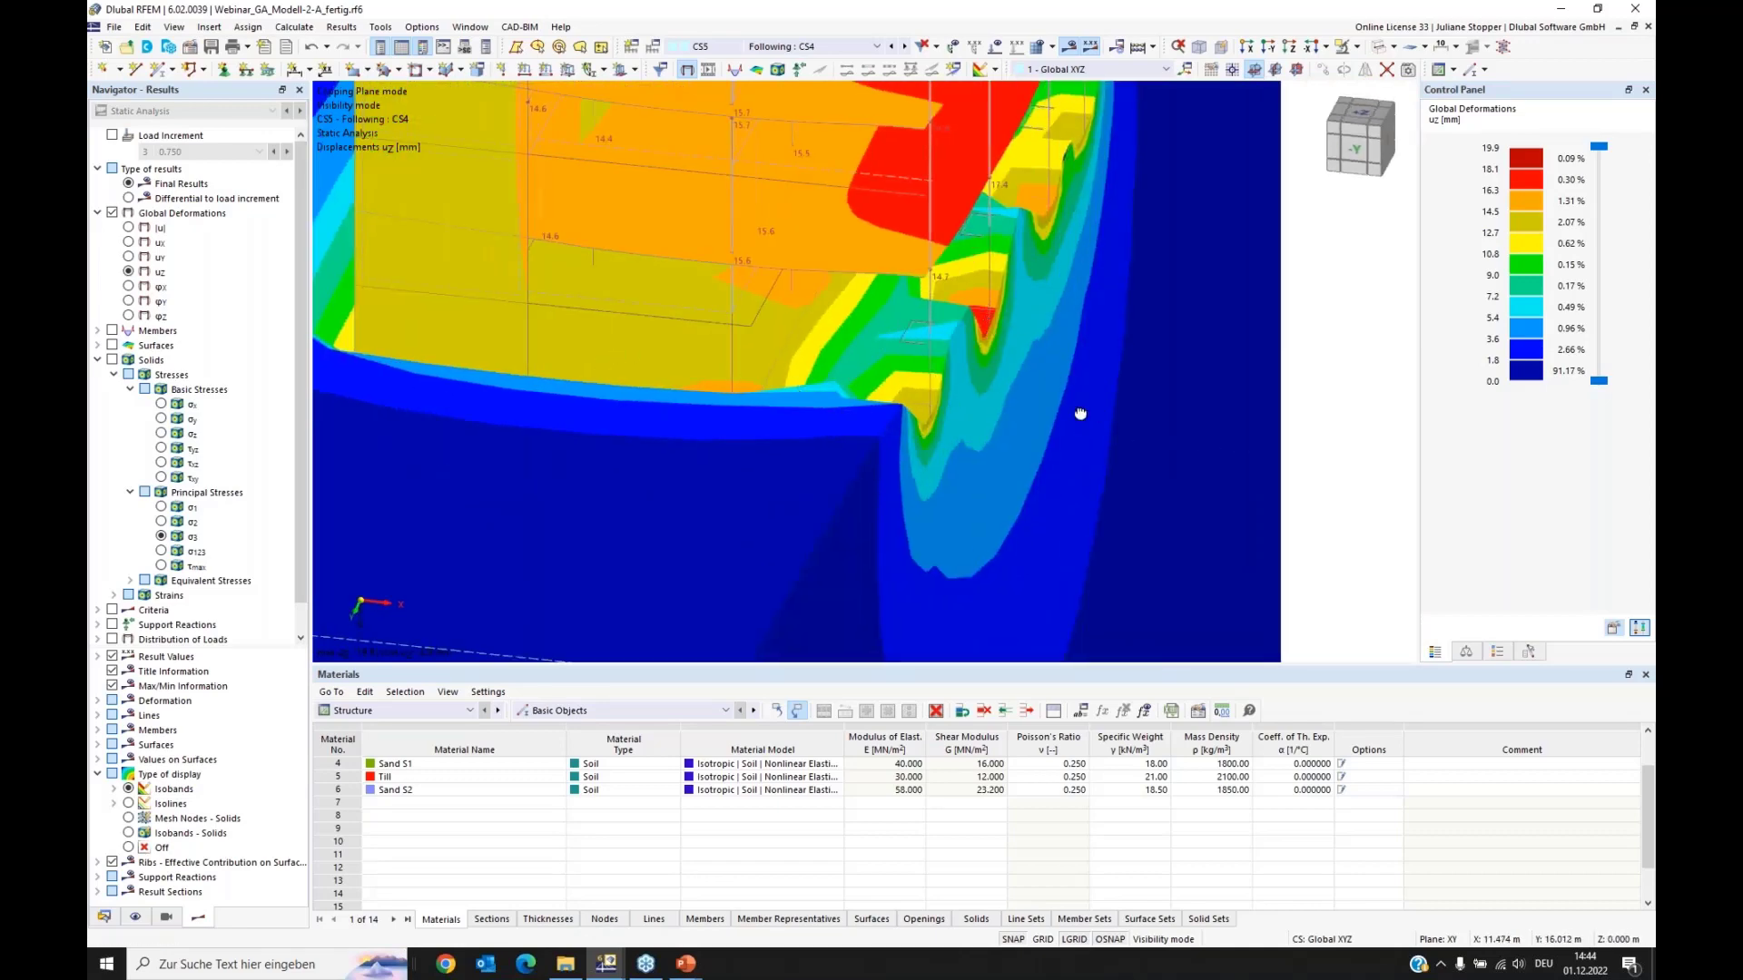
middle_drag(1078, 413, 938, 291)
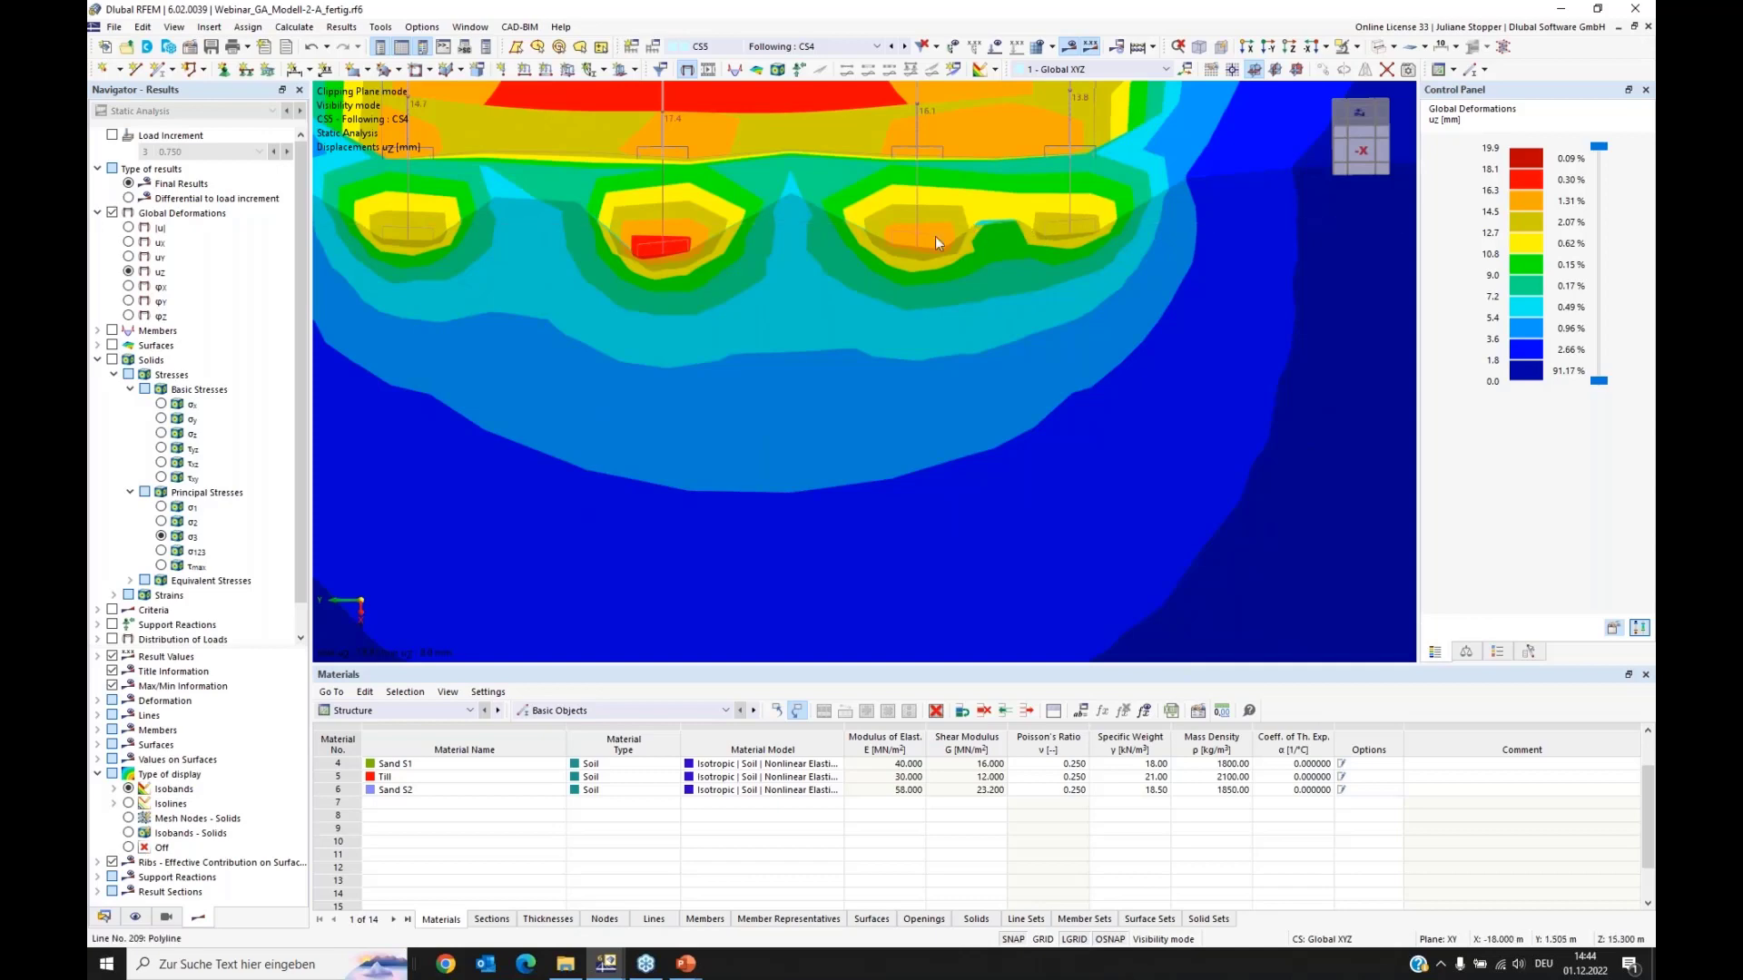
scroll(965, 265, down, 5)
scroll(730, 349, down, 3)
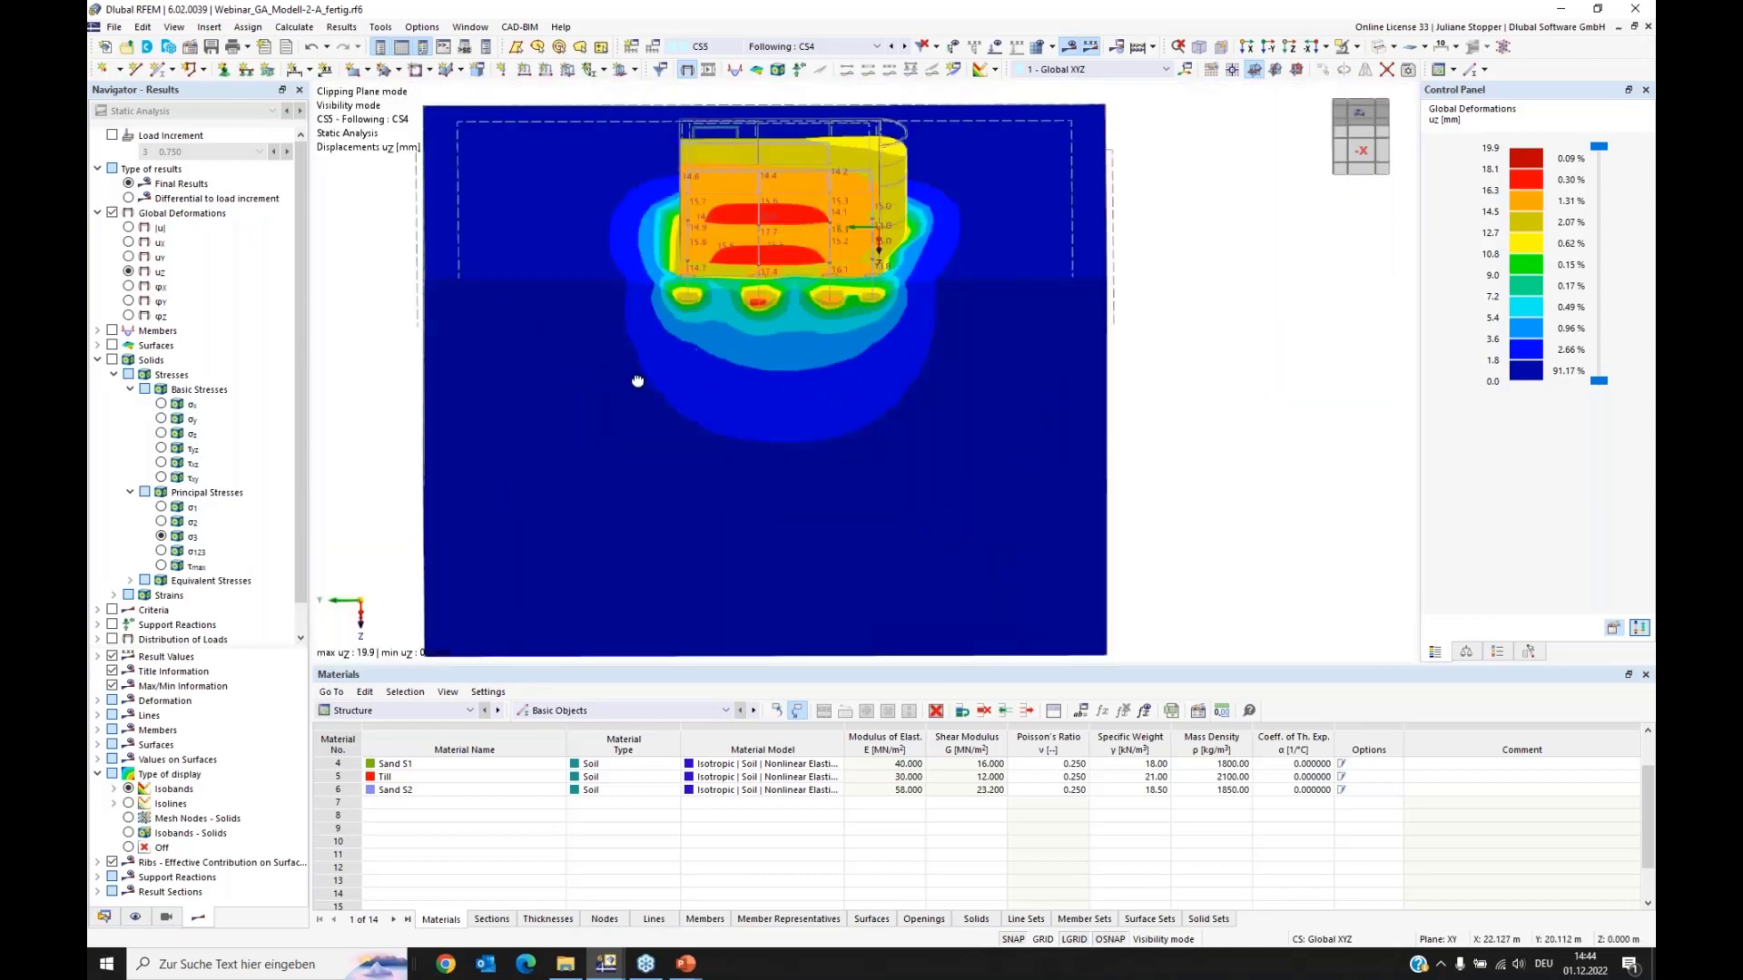
ctrl+middle_drag(638, 382, 728, 257)
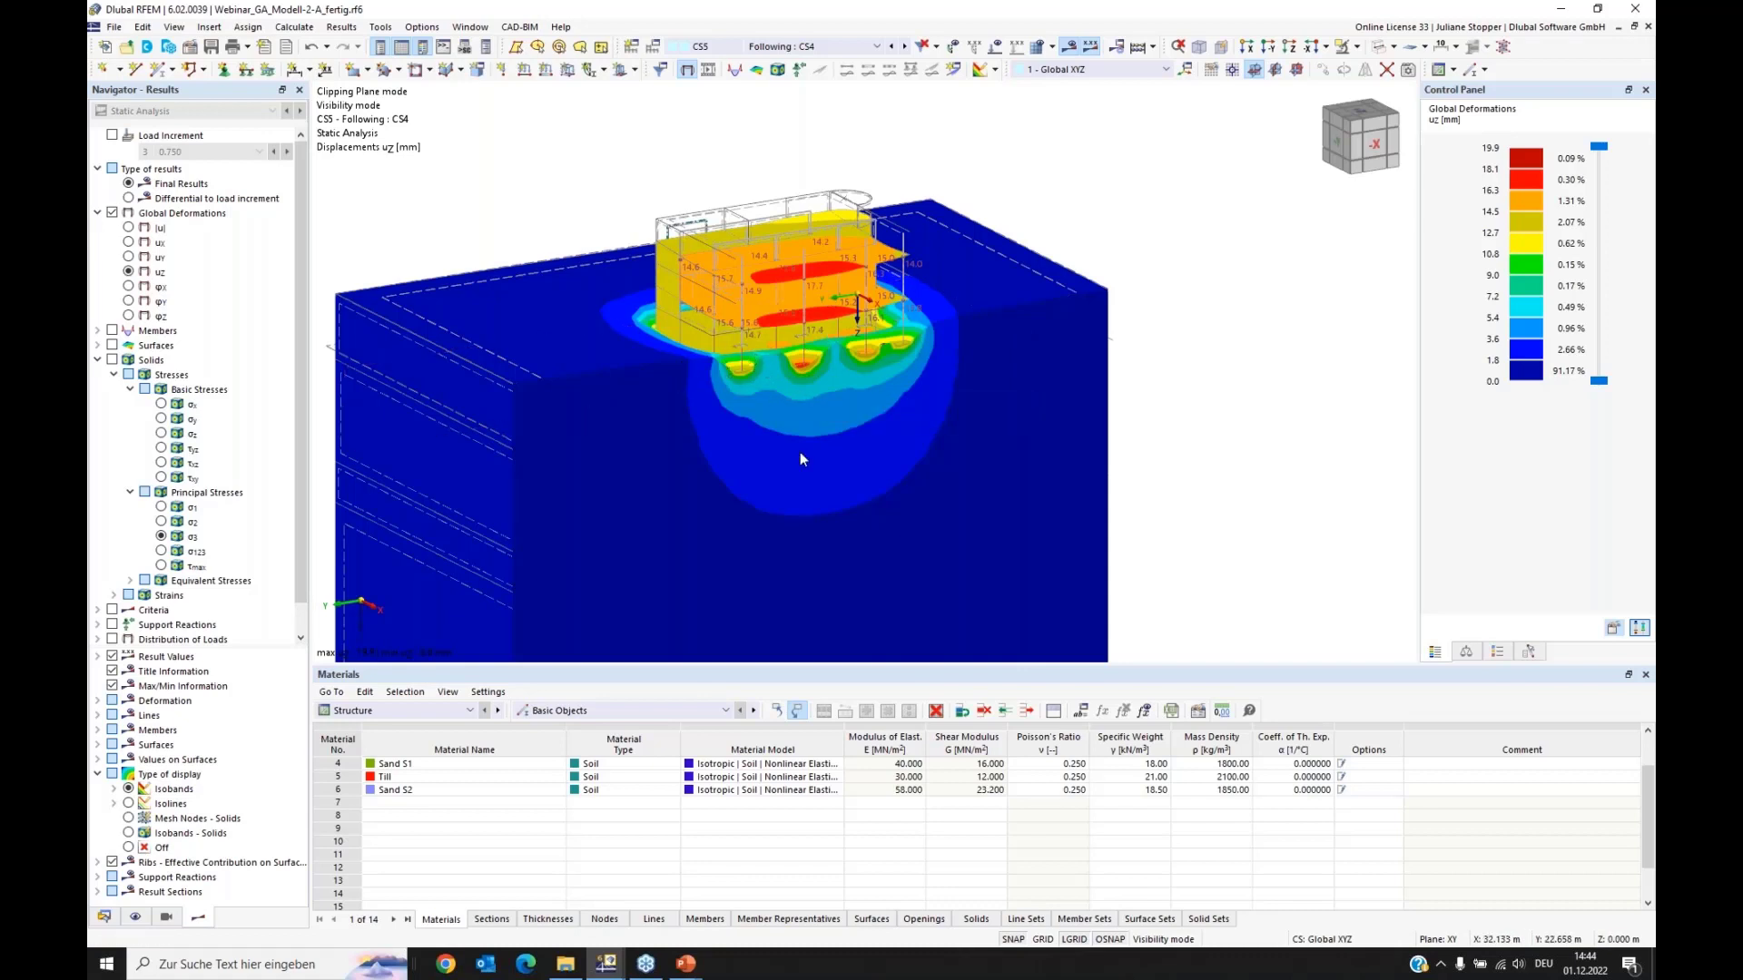
mouse_move(880, 390)
middle_down()
mouse_move(821, 402)
mouse_move(723, 382)
mouse_move(856, 394)
middle_up()
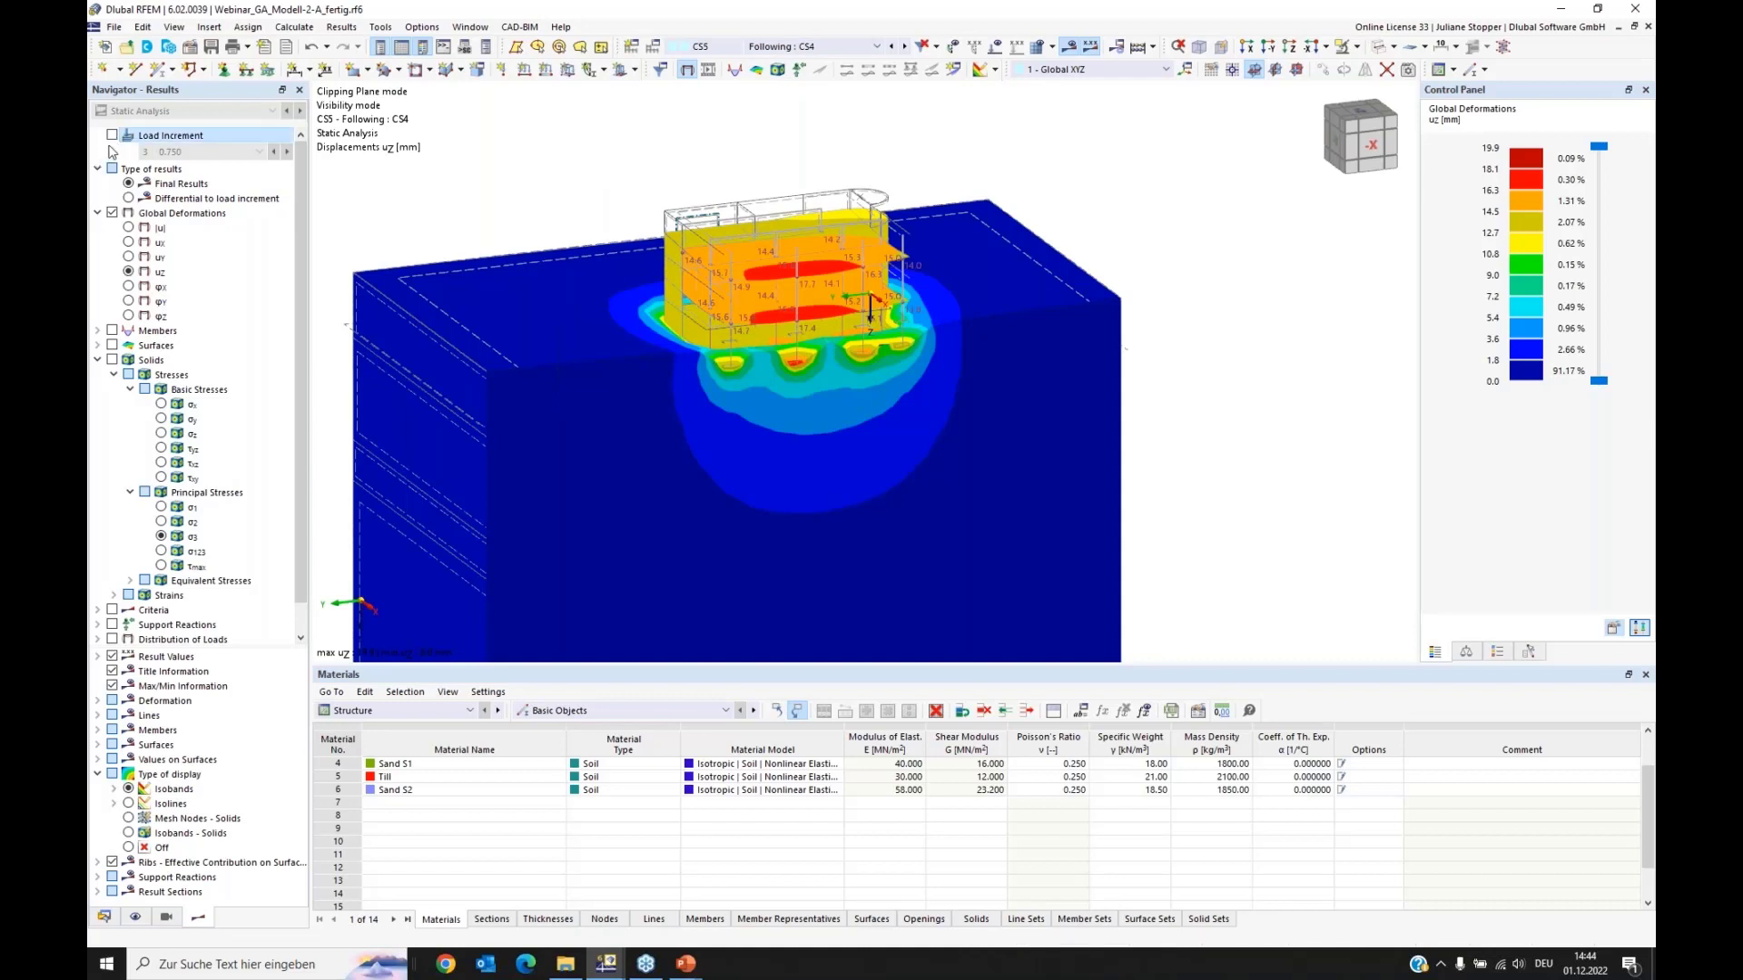
Step: Activate the load increment results, compare increments 3 (0.750) and 1 (0.250), and leave increment 1 with factor 0.250 displayed
click(111, 134)
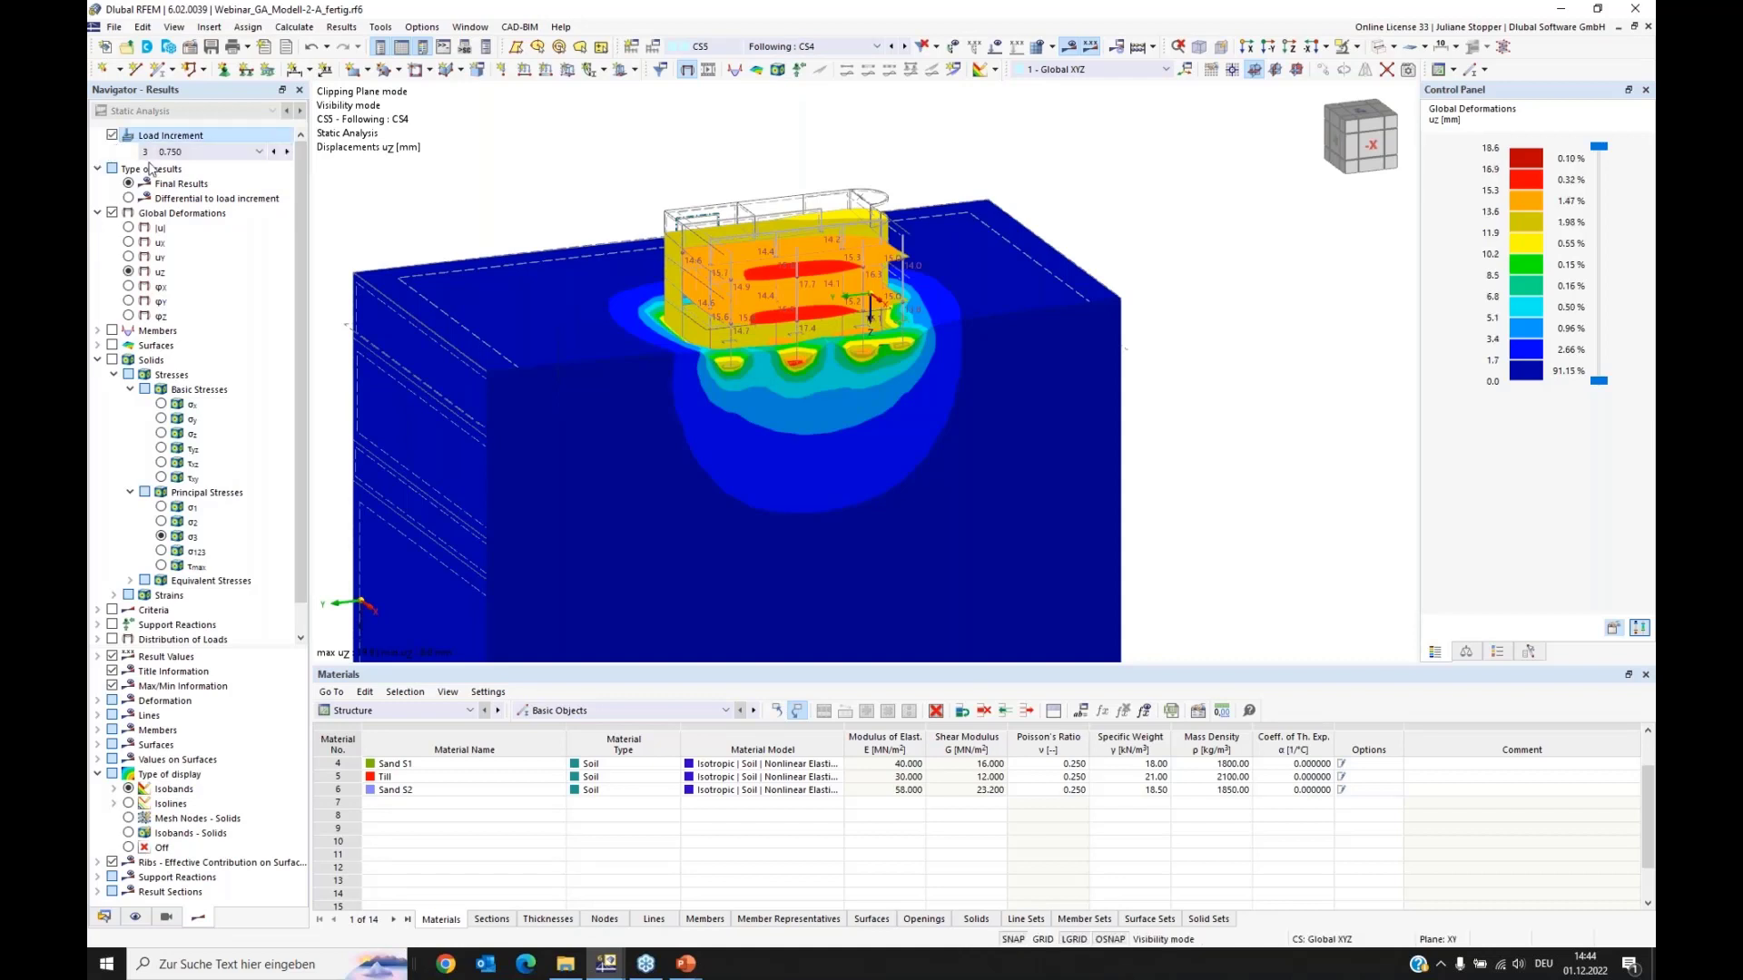
click(260, 152)
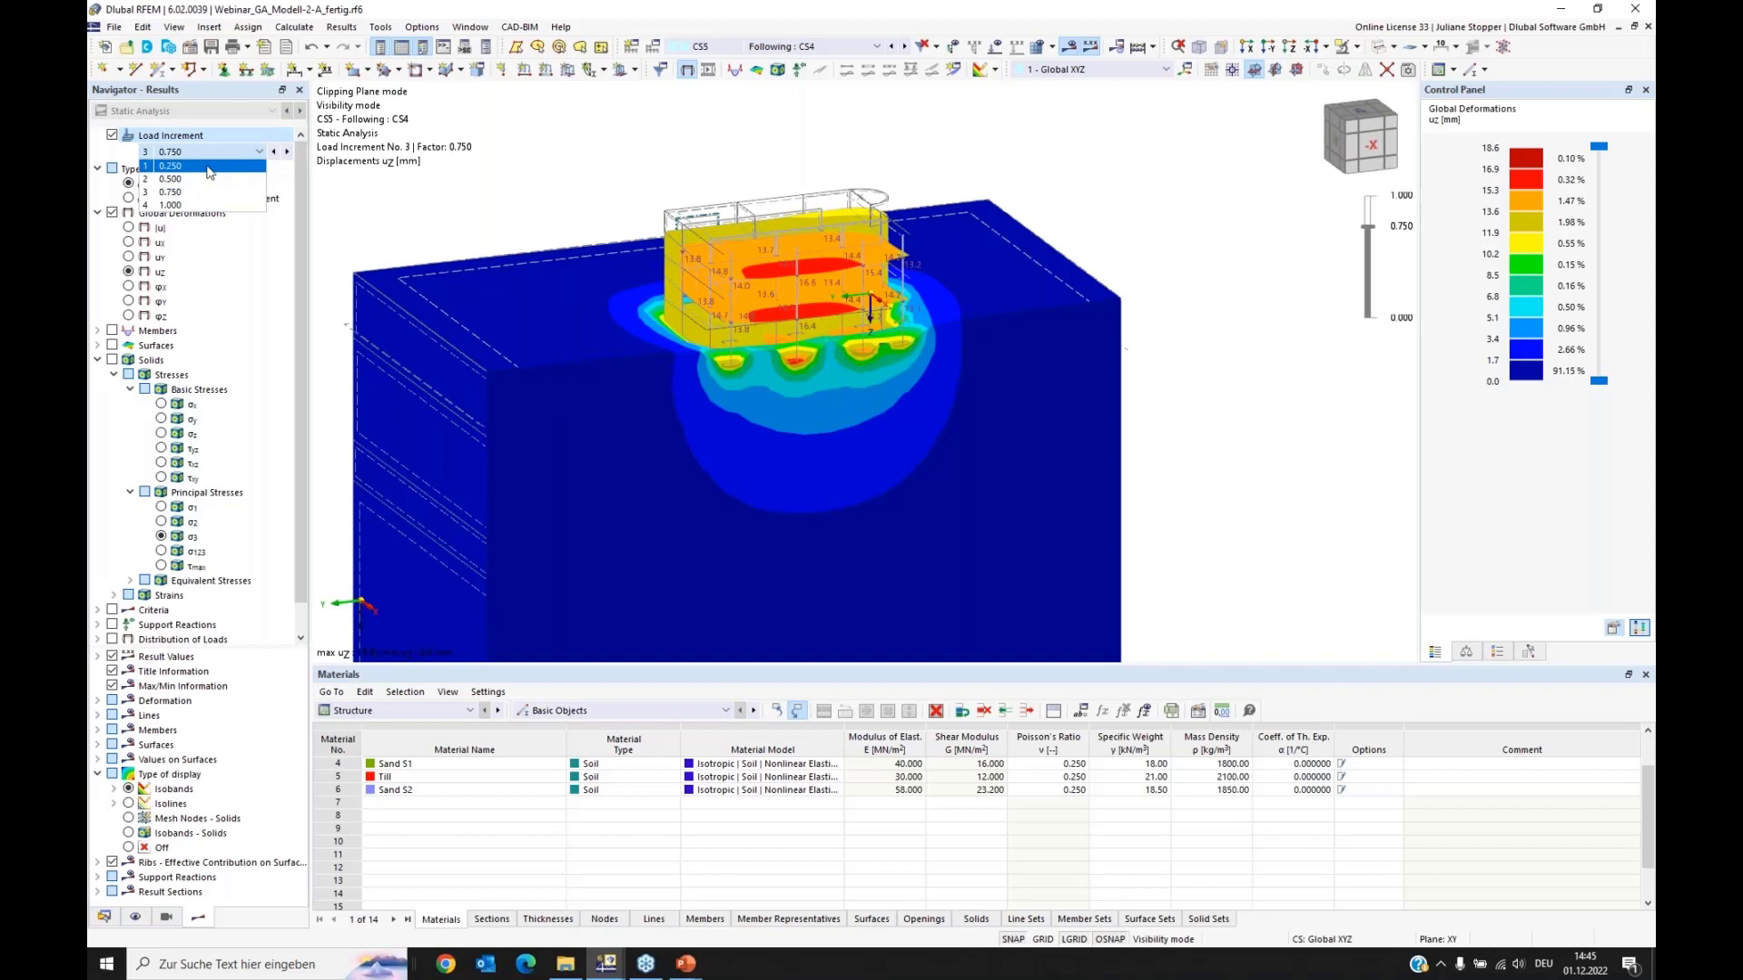
click(164, 164)
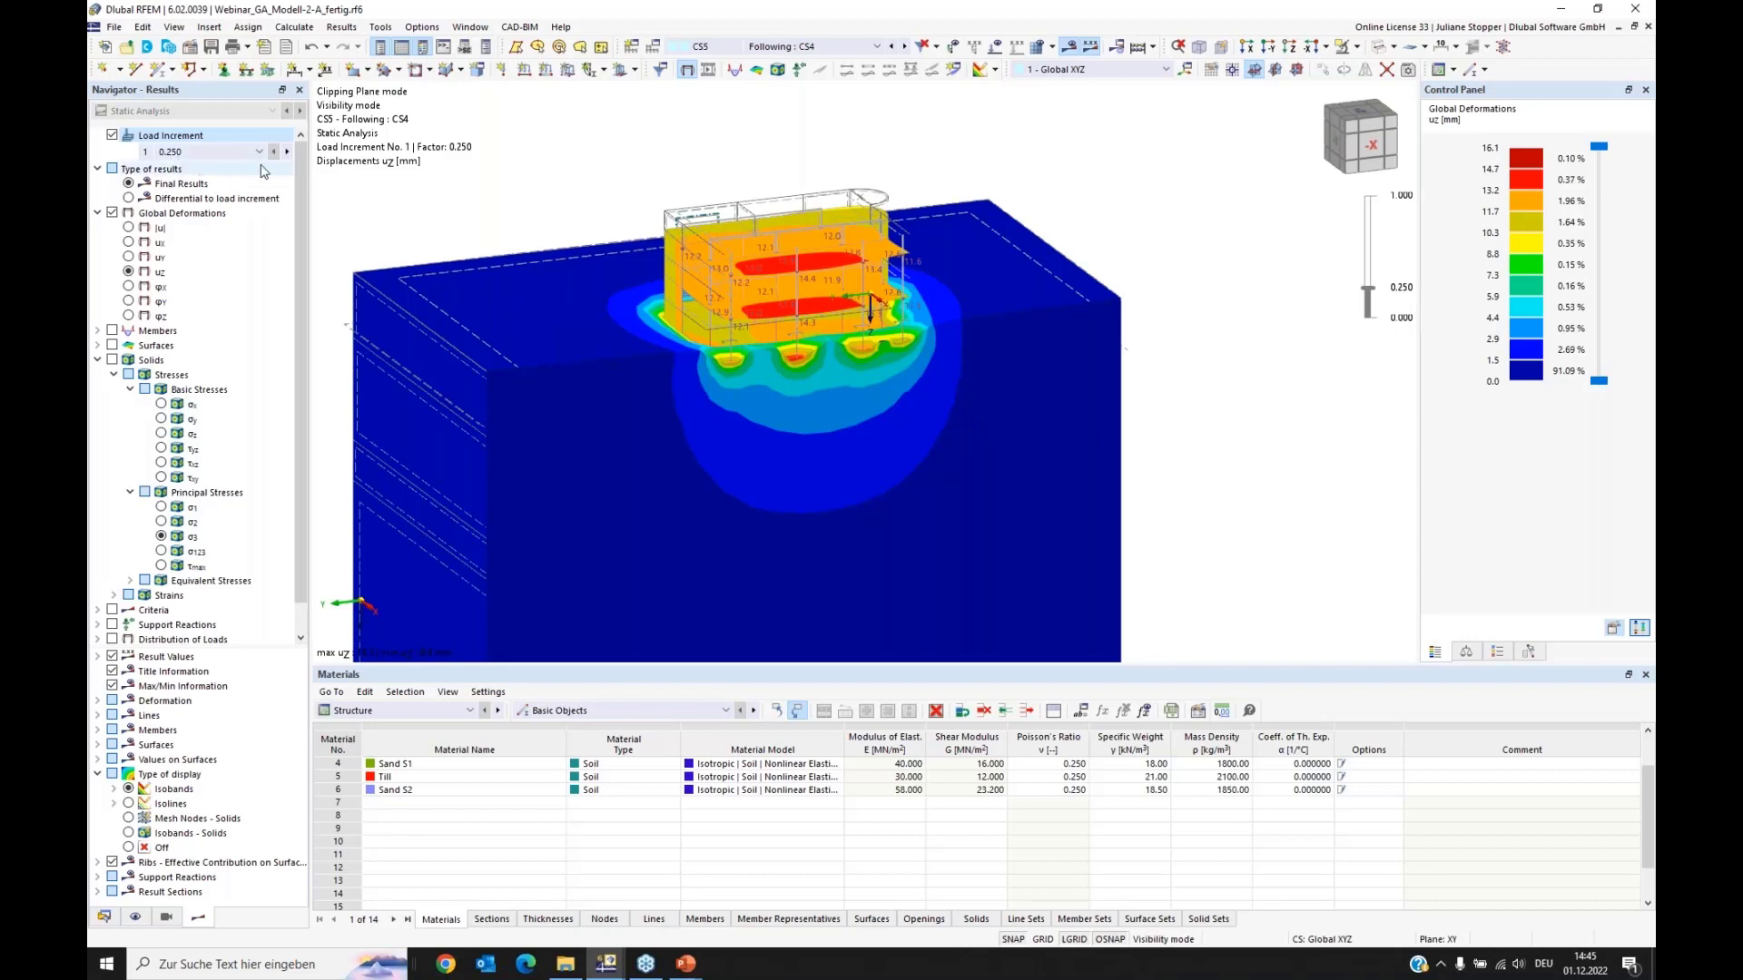
right_click(195, 161)
click(227, 167)
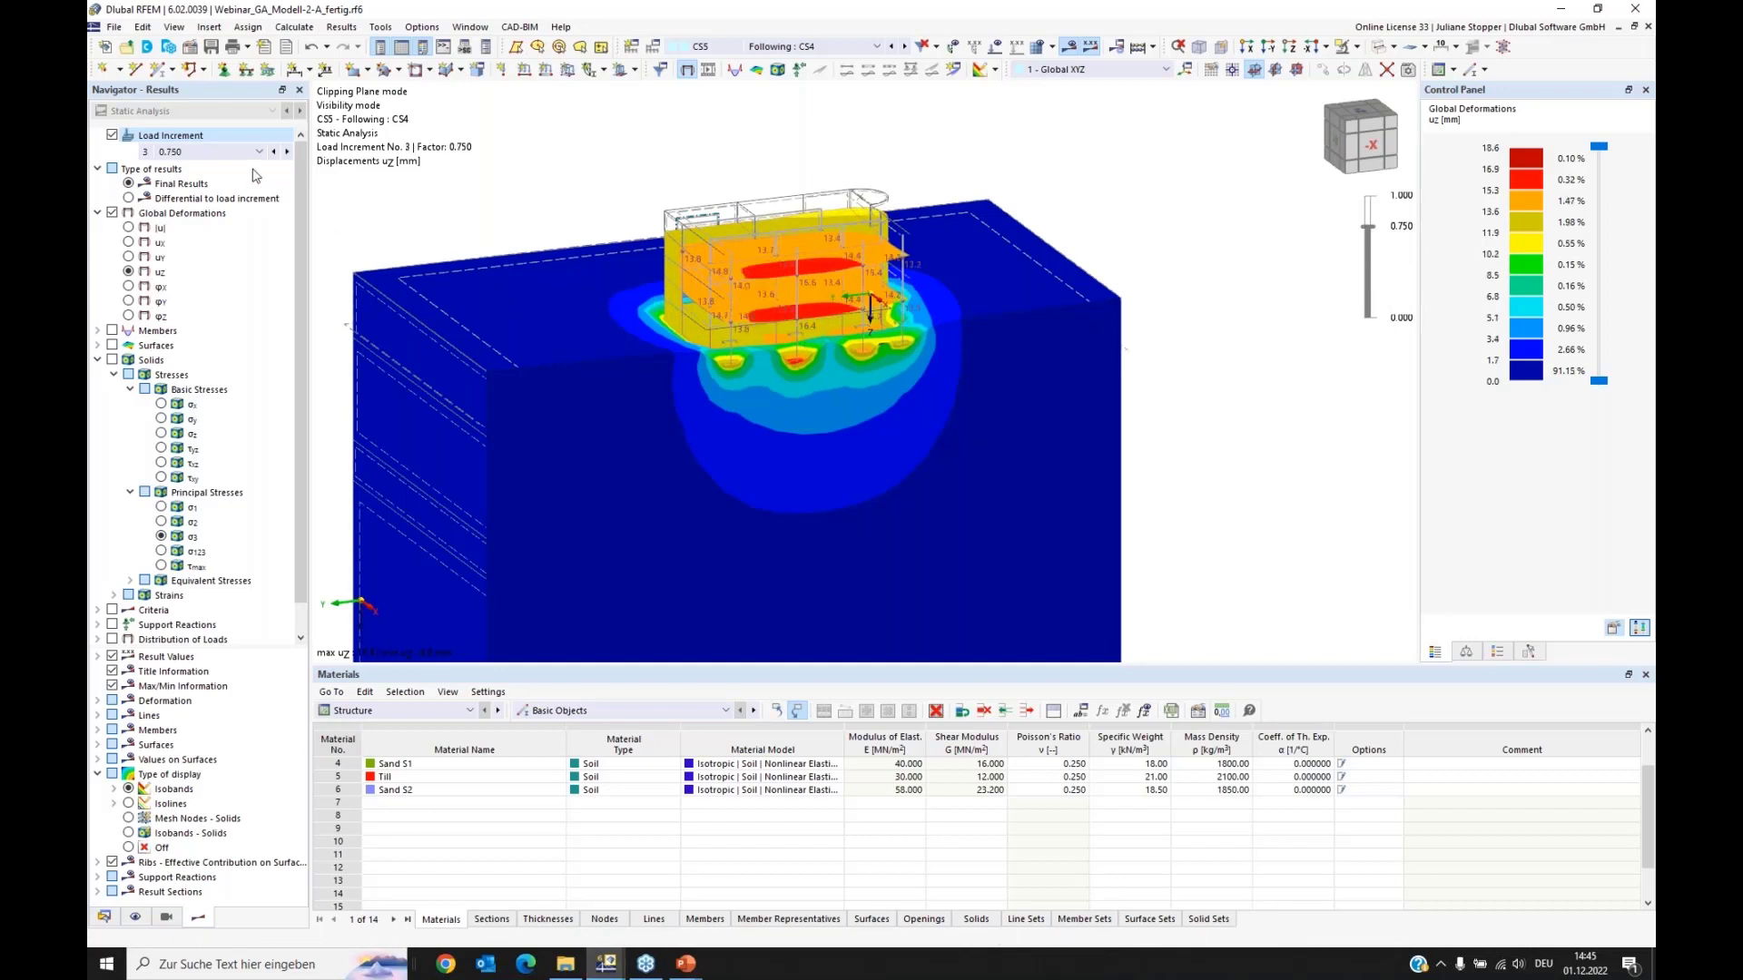
click(687, 220)
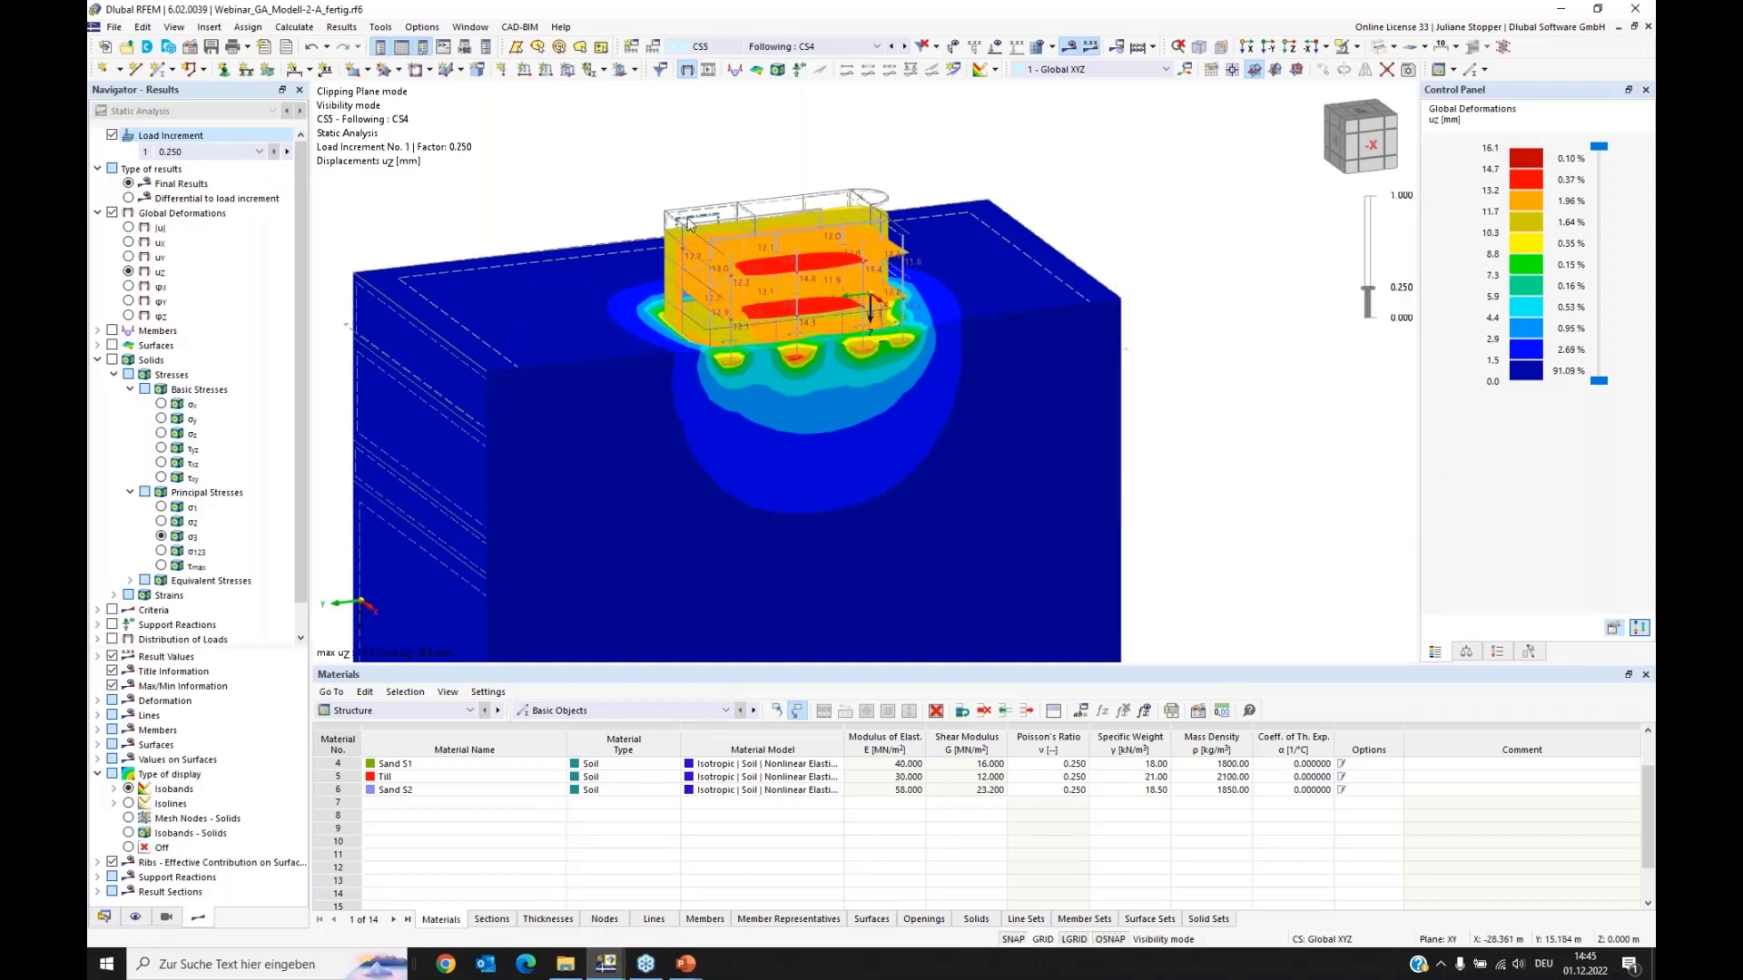
middle_drag(871, 405, 942, 383)
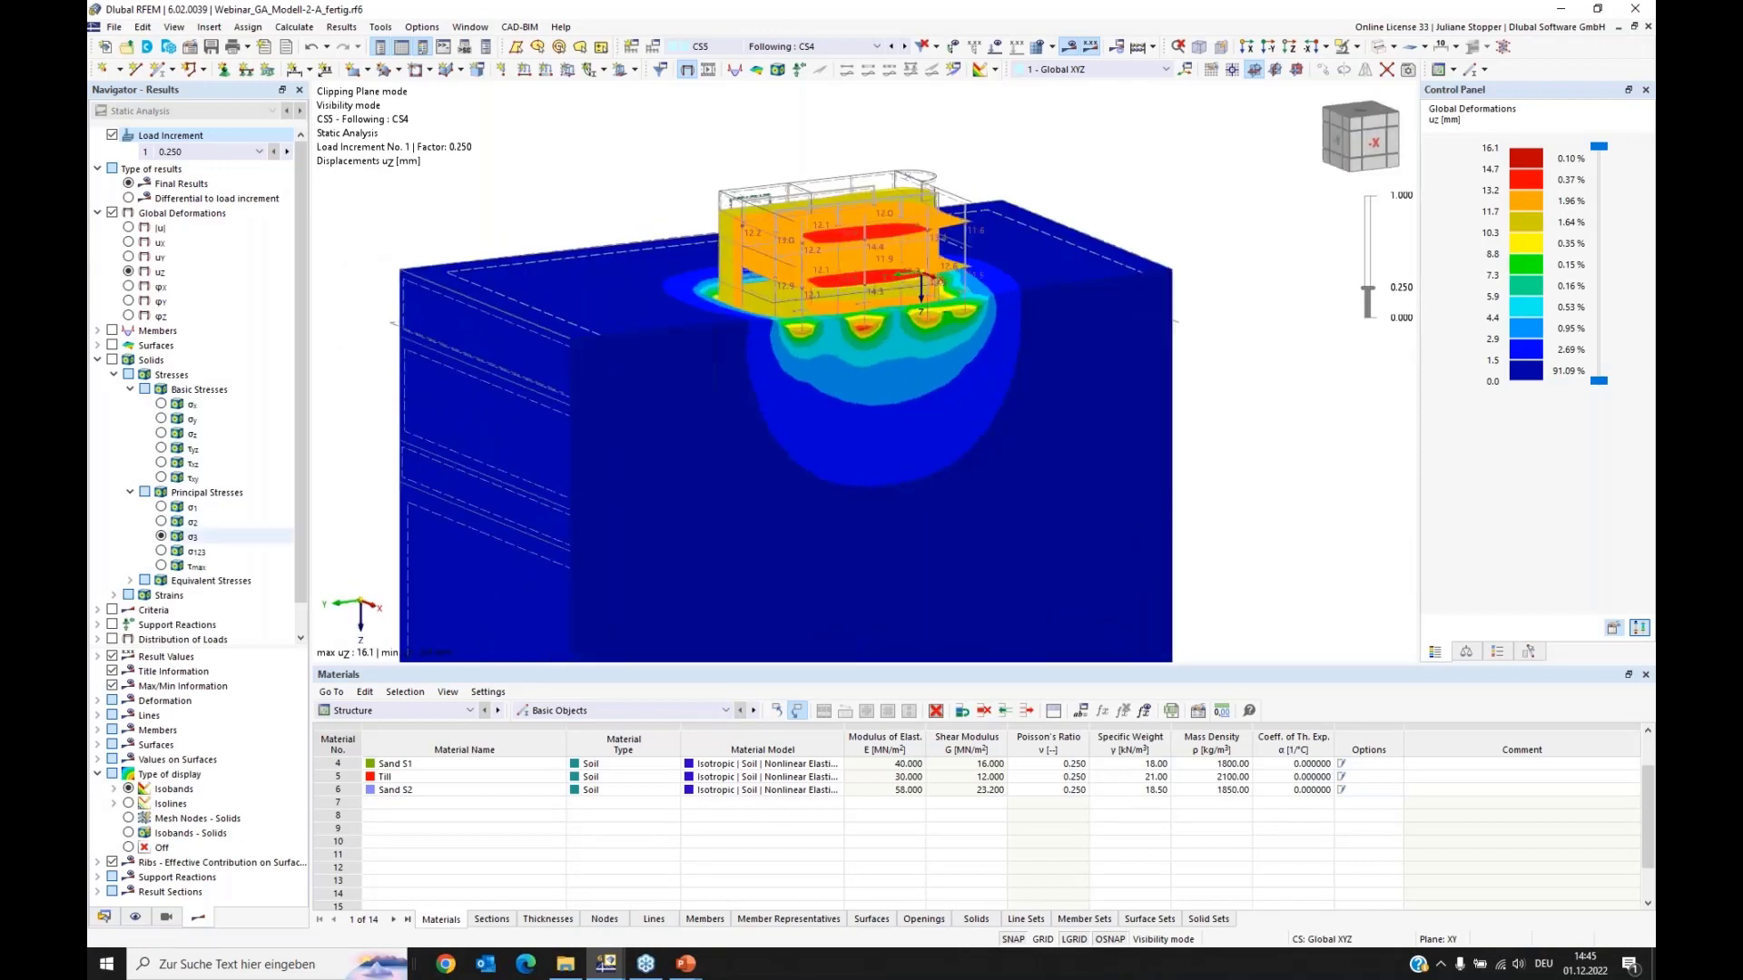
Step: Replace the construction stage visibility with the object selection, hiding OS2 - Bodenmassiv-Objekte and showing only OS3 - Gebäude
click(166, 919)
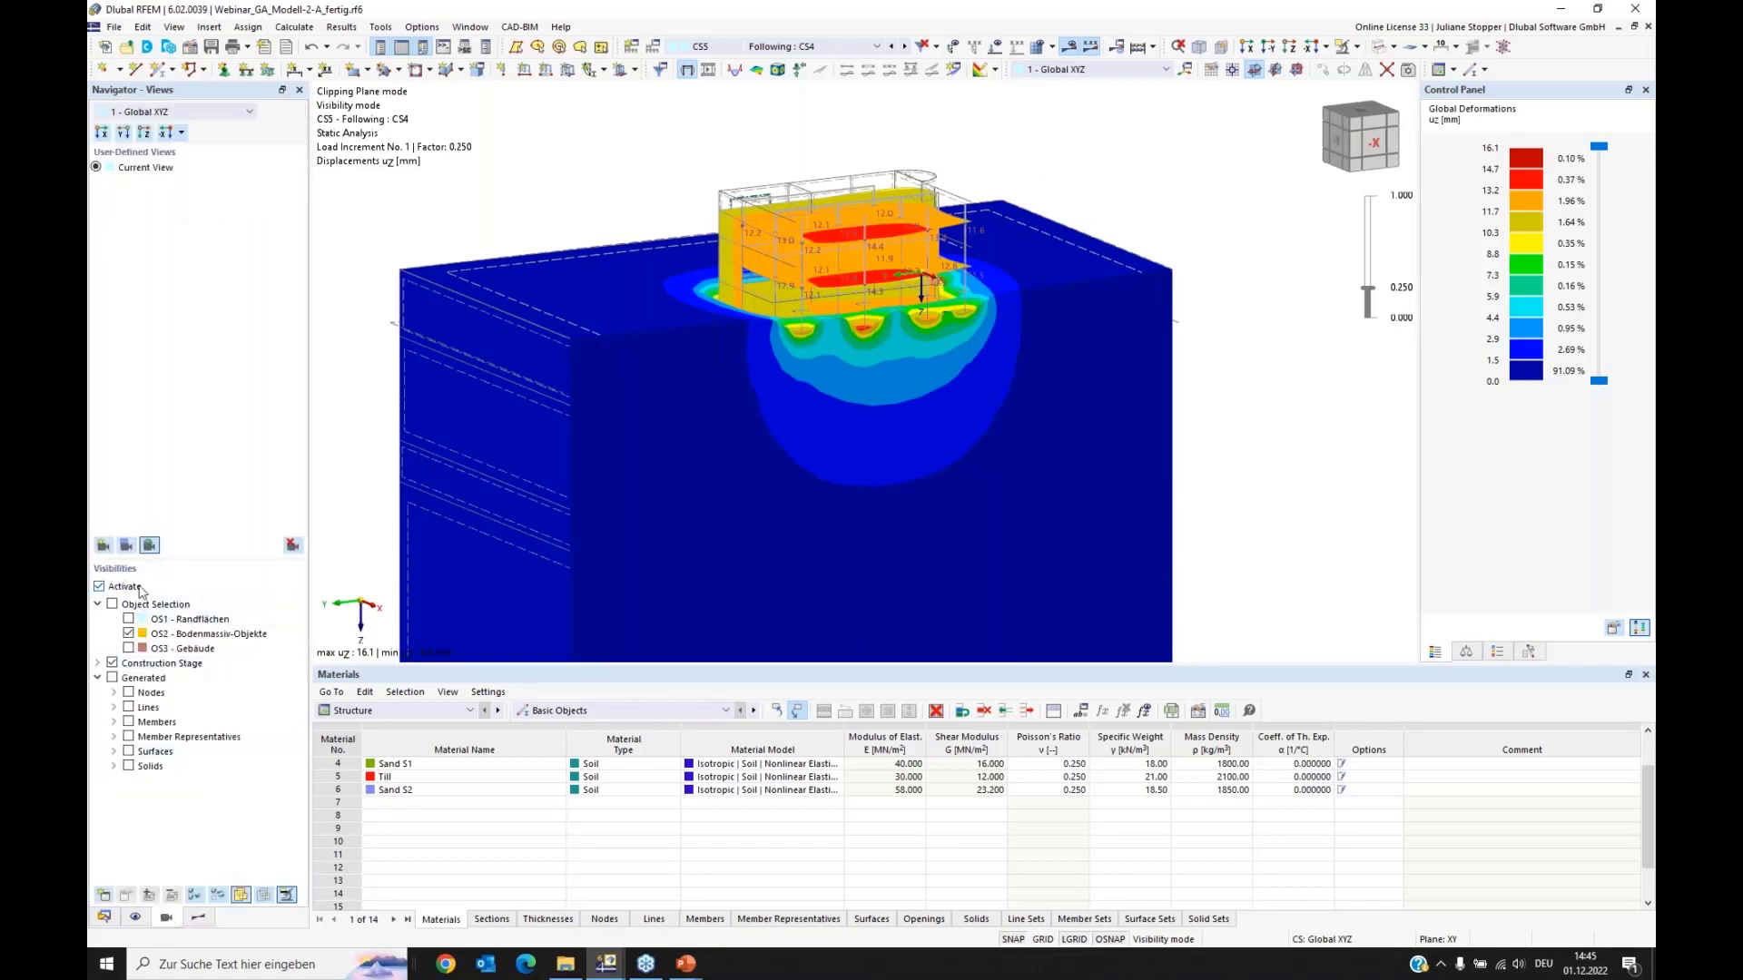
click(113, 667)
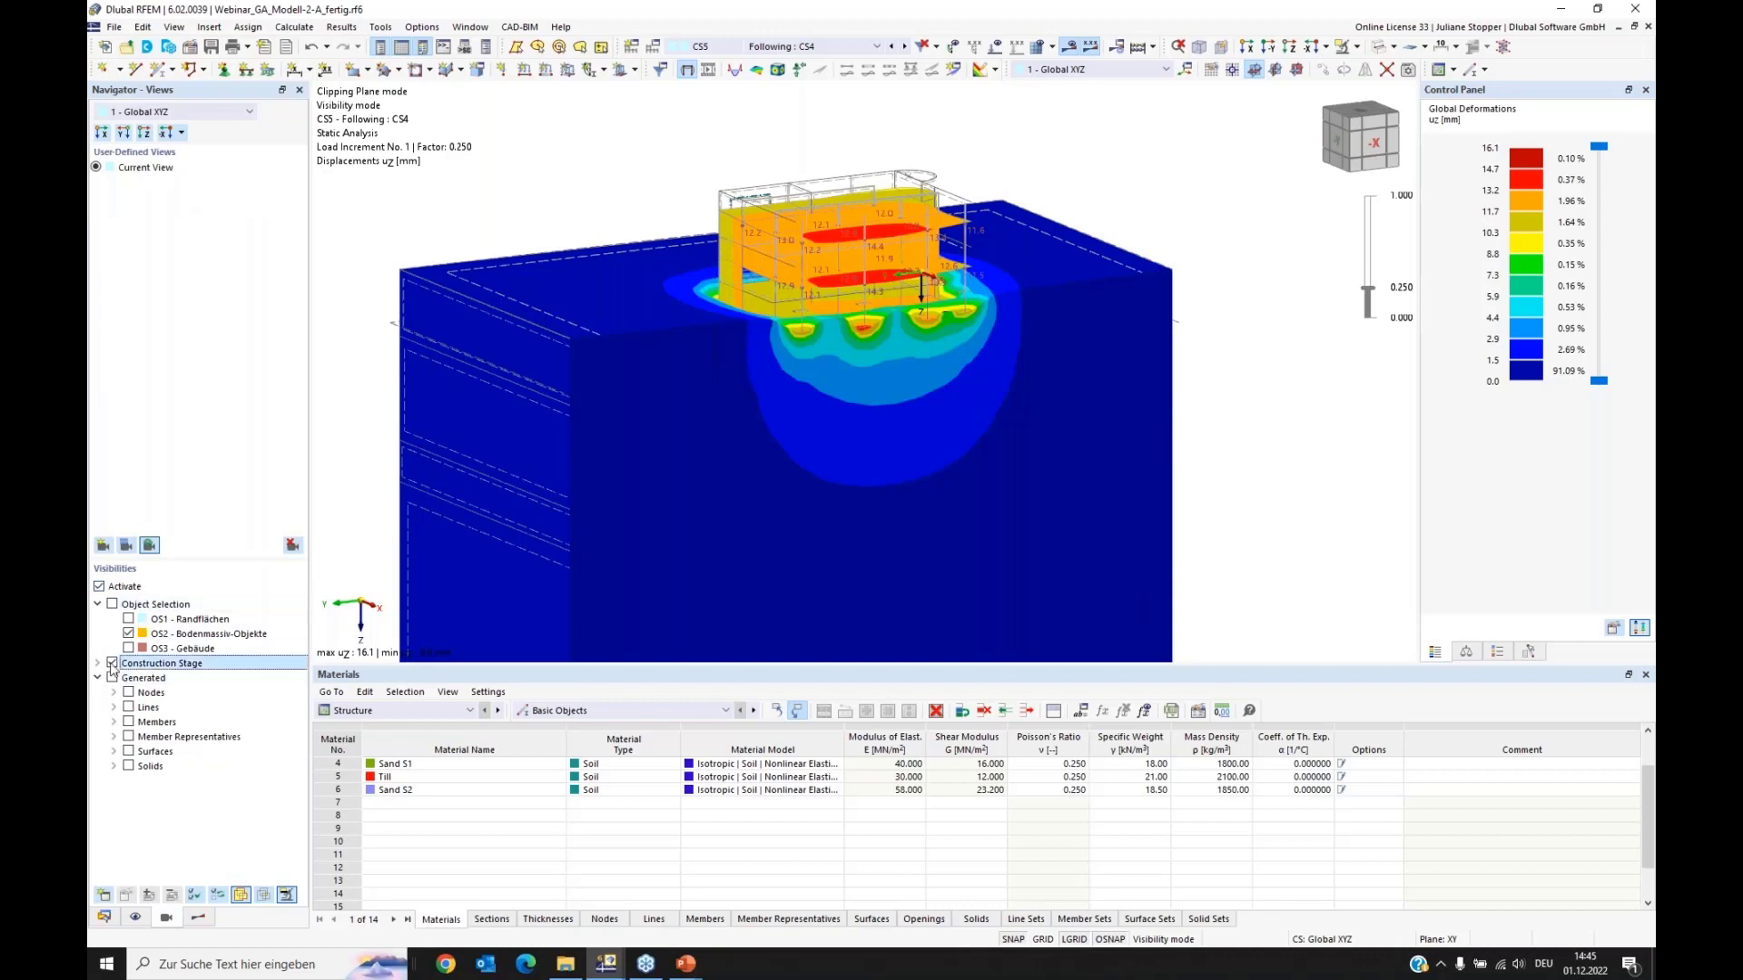
click(112, 607)
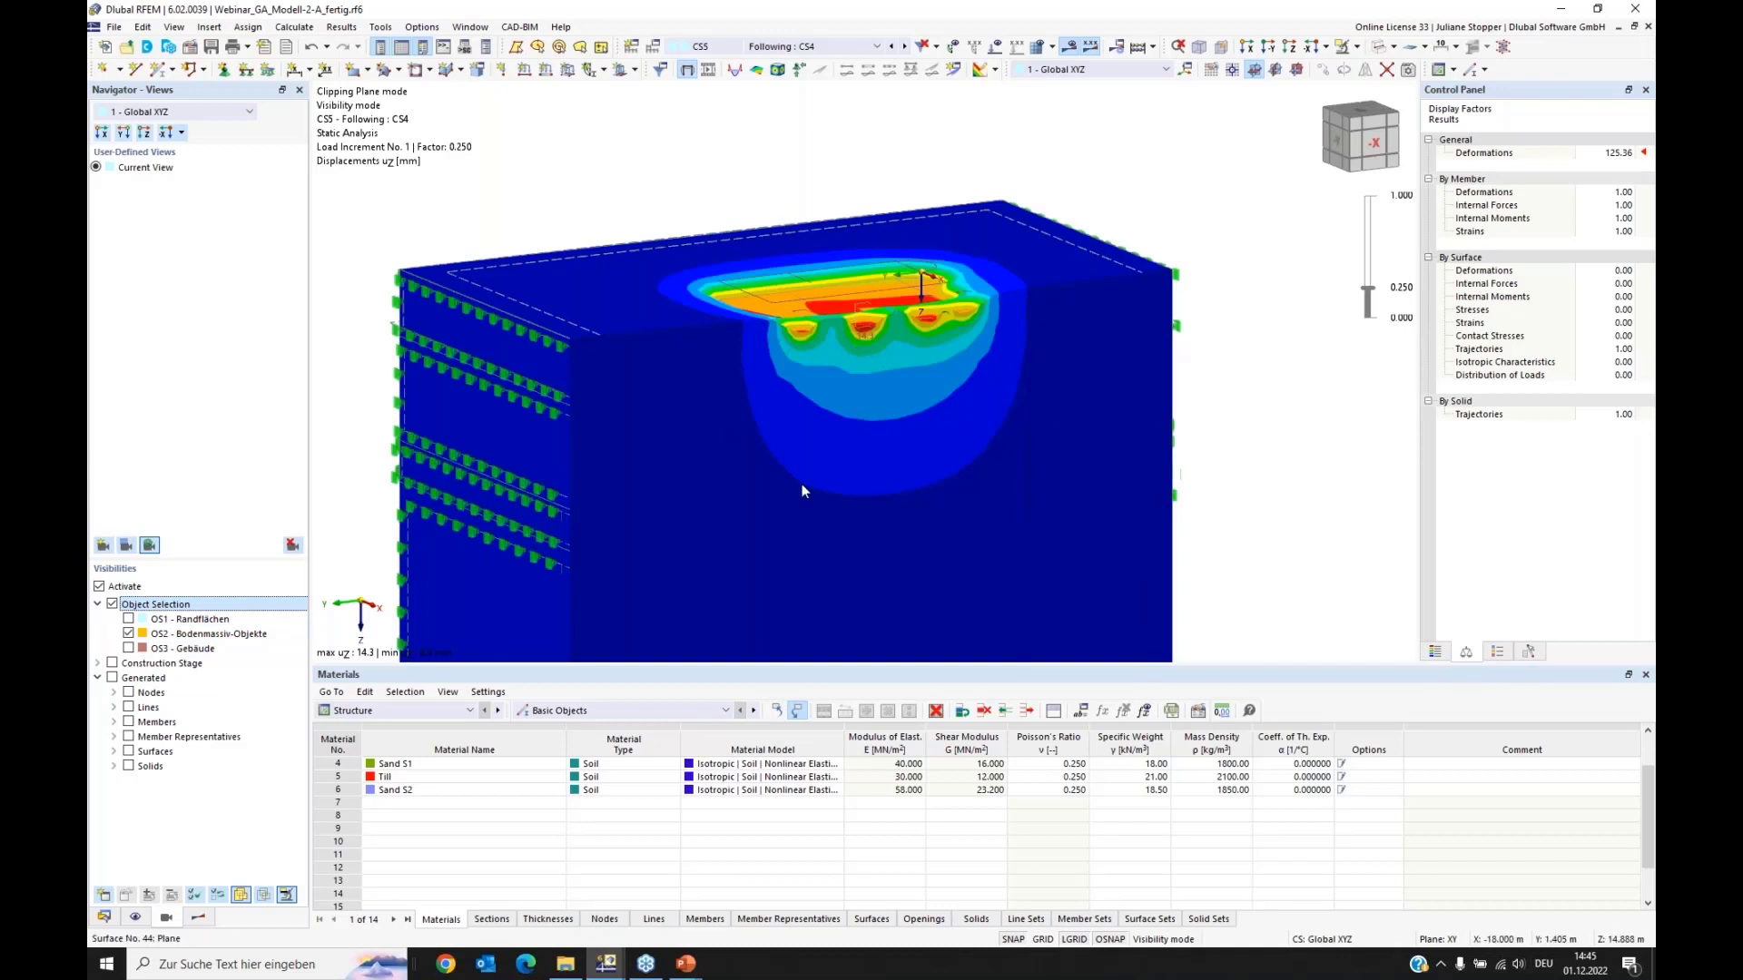
click(128, 633)
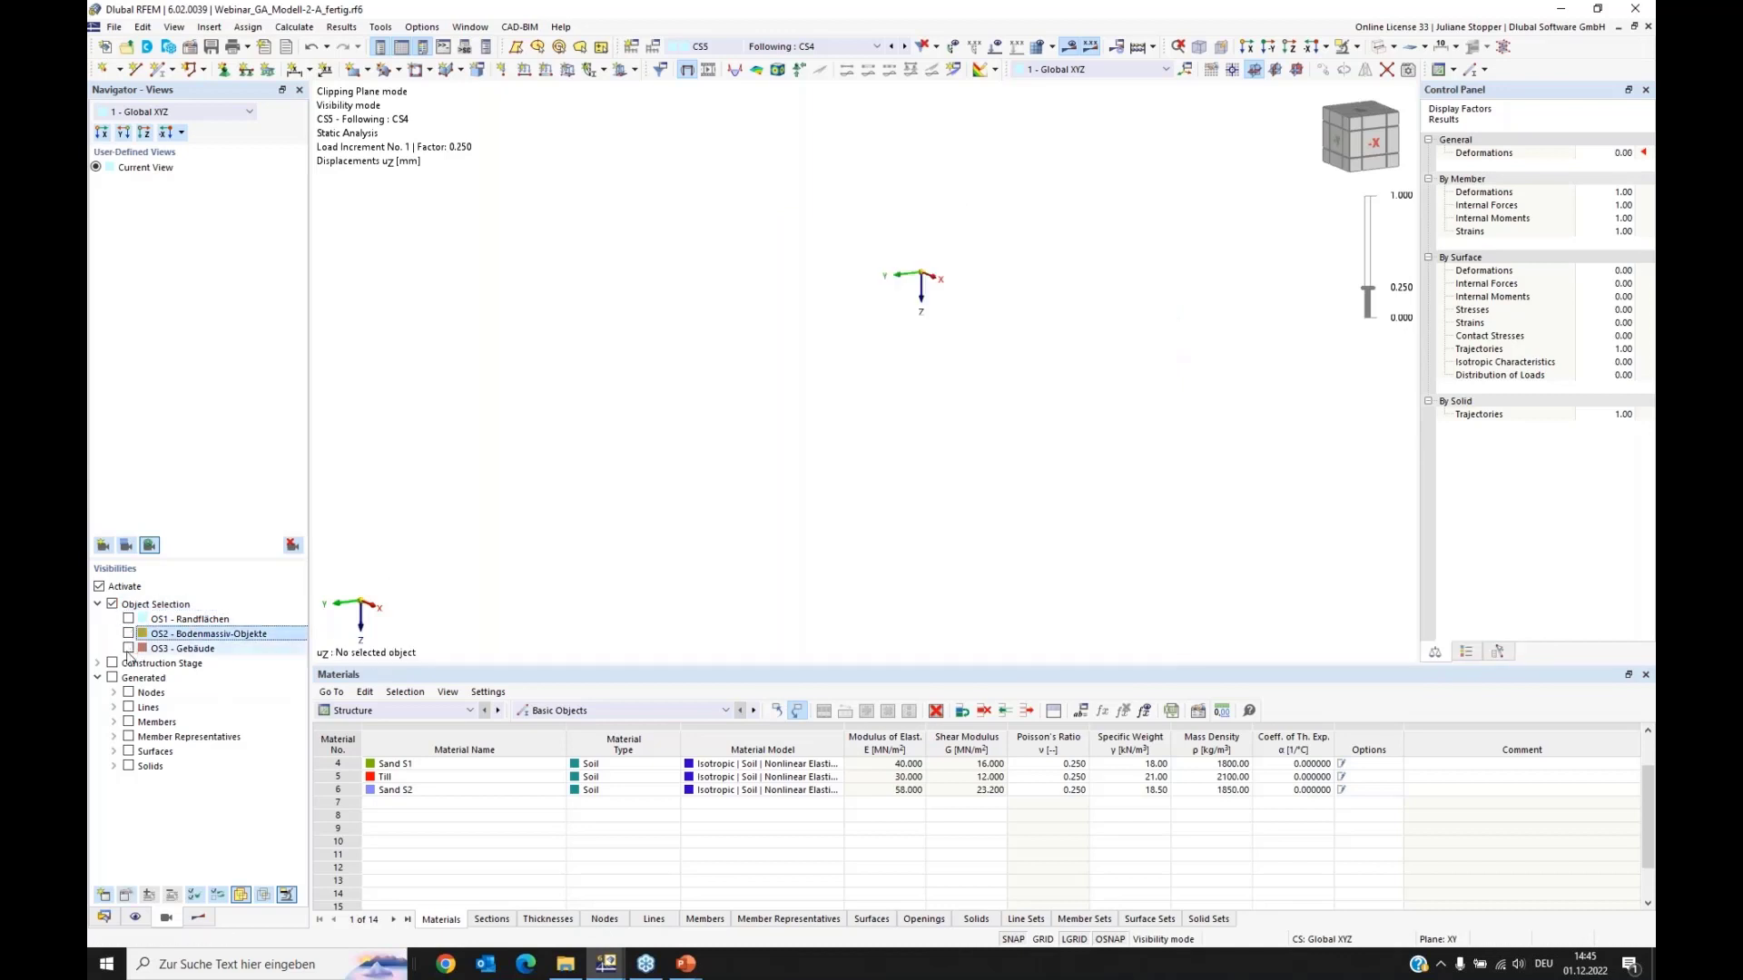
click(129, 651)
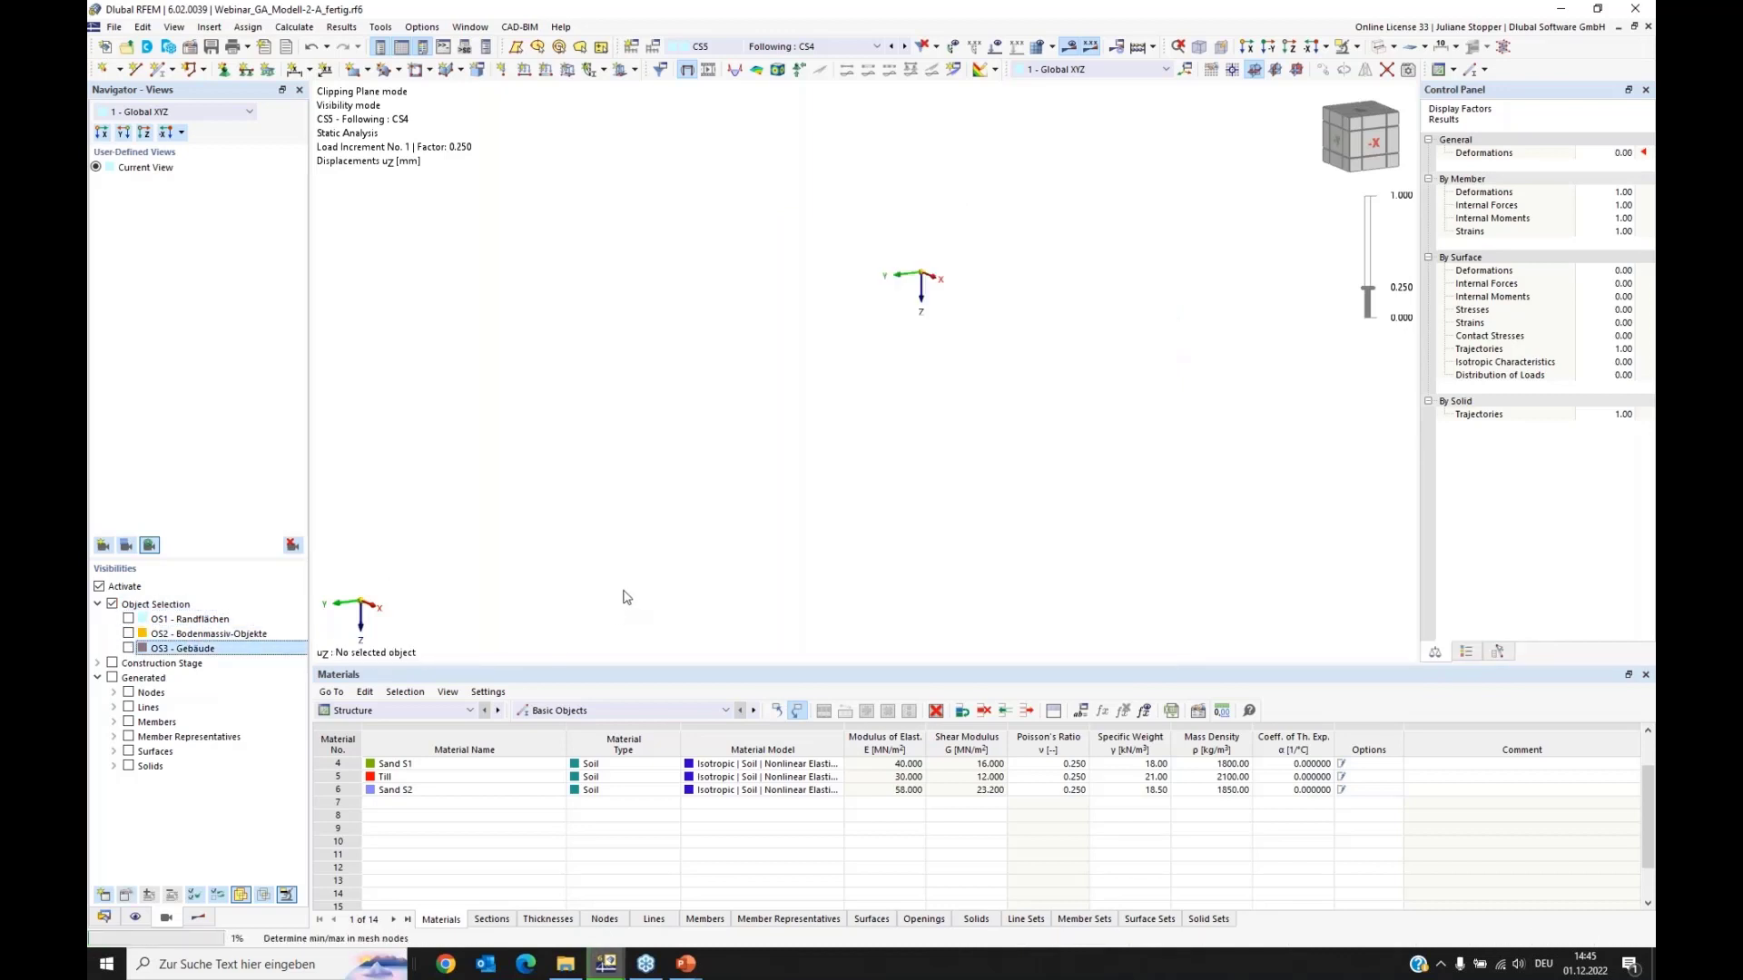
key(space)
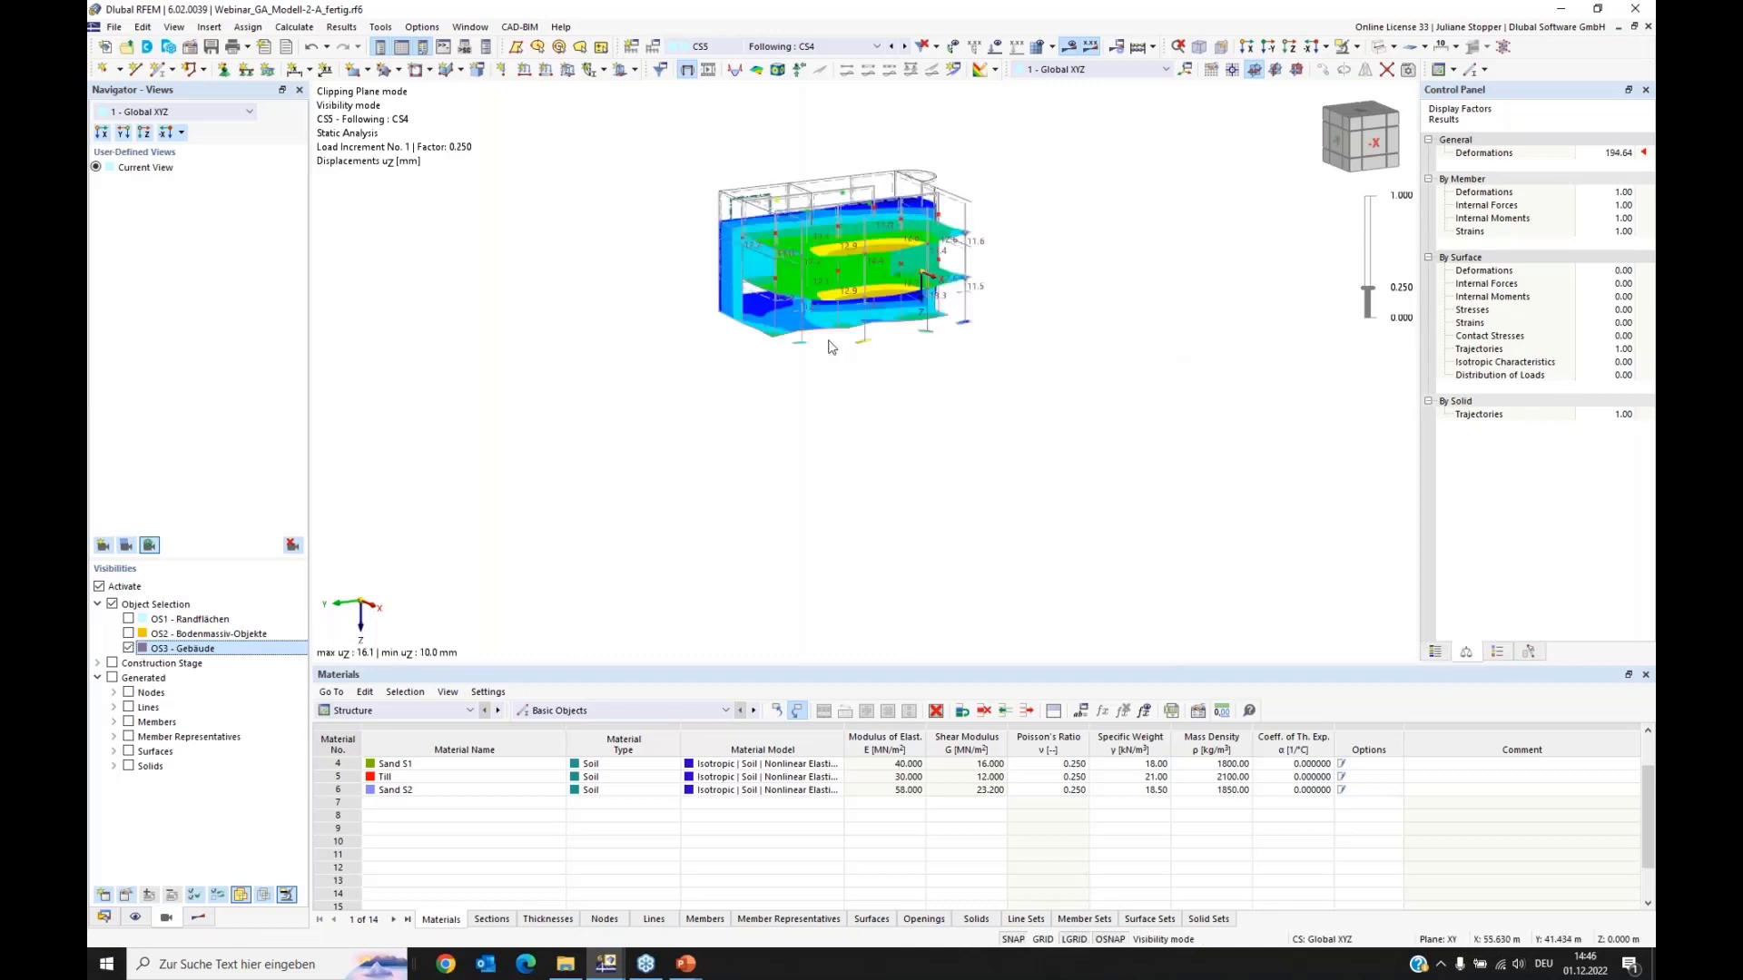
middle_drag(823, 373, 825, 436)
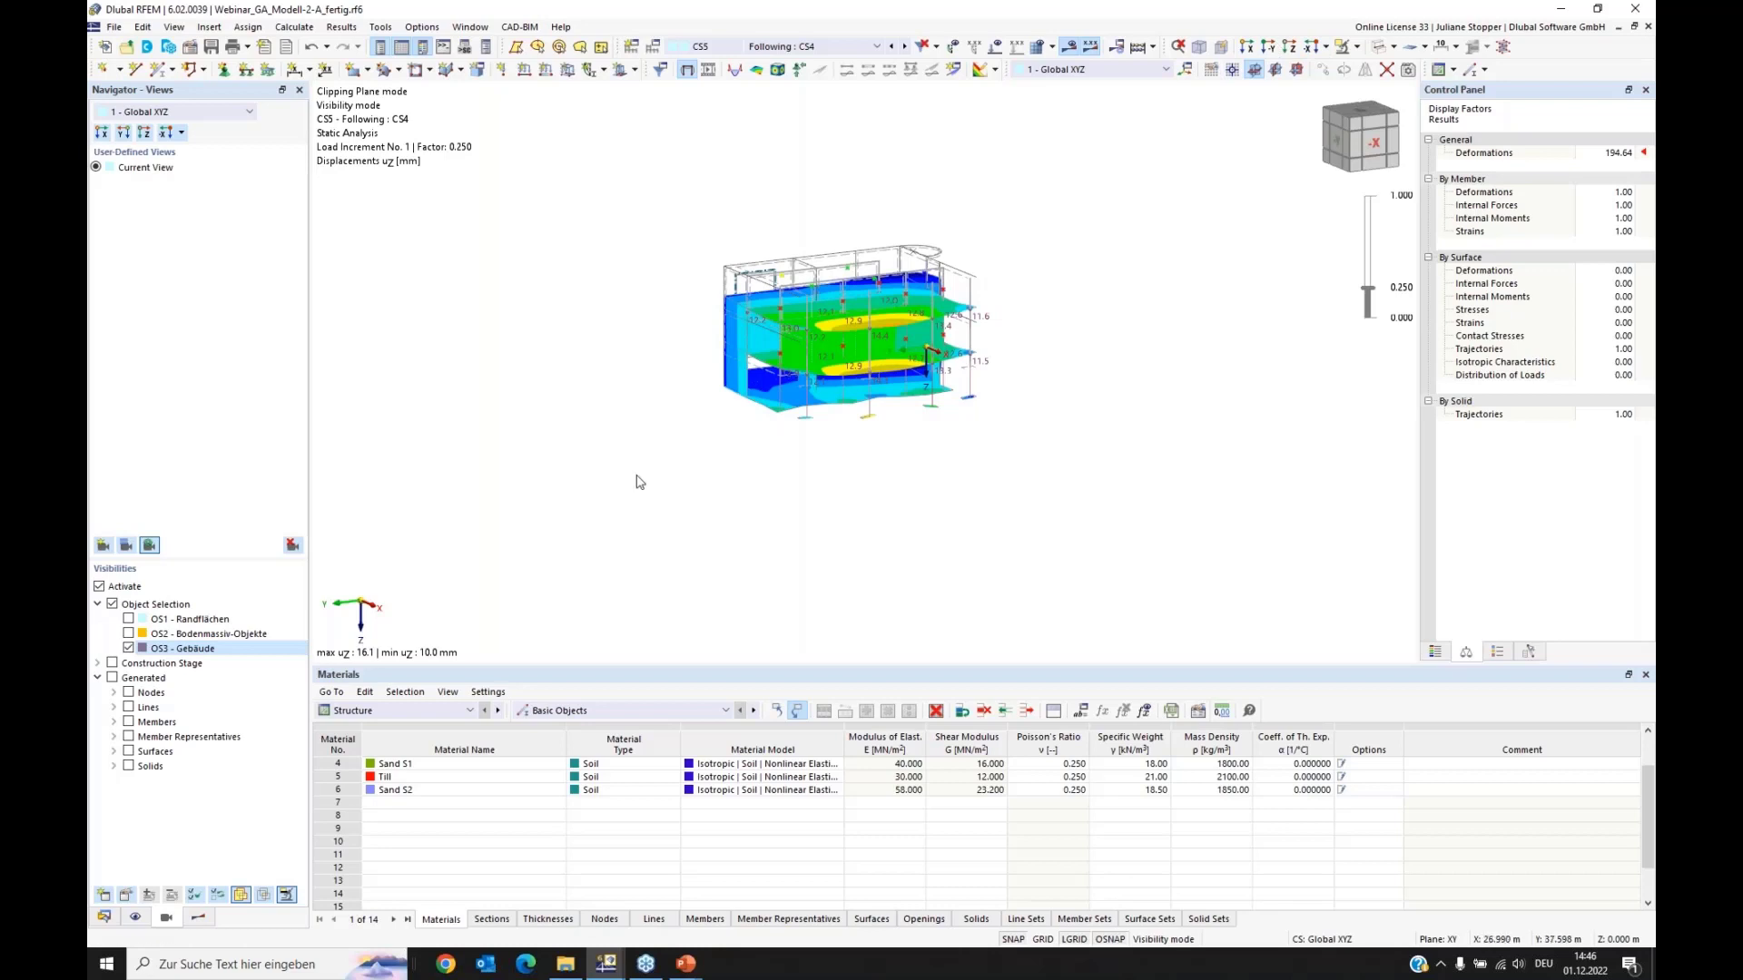
ctrl+middle_drag(651, 477, 769, 493)
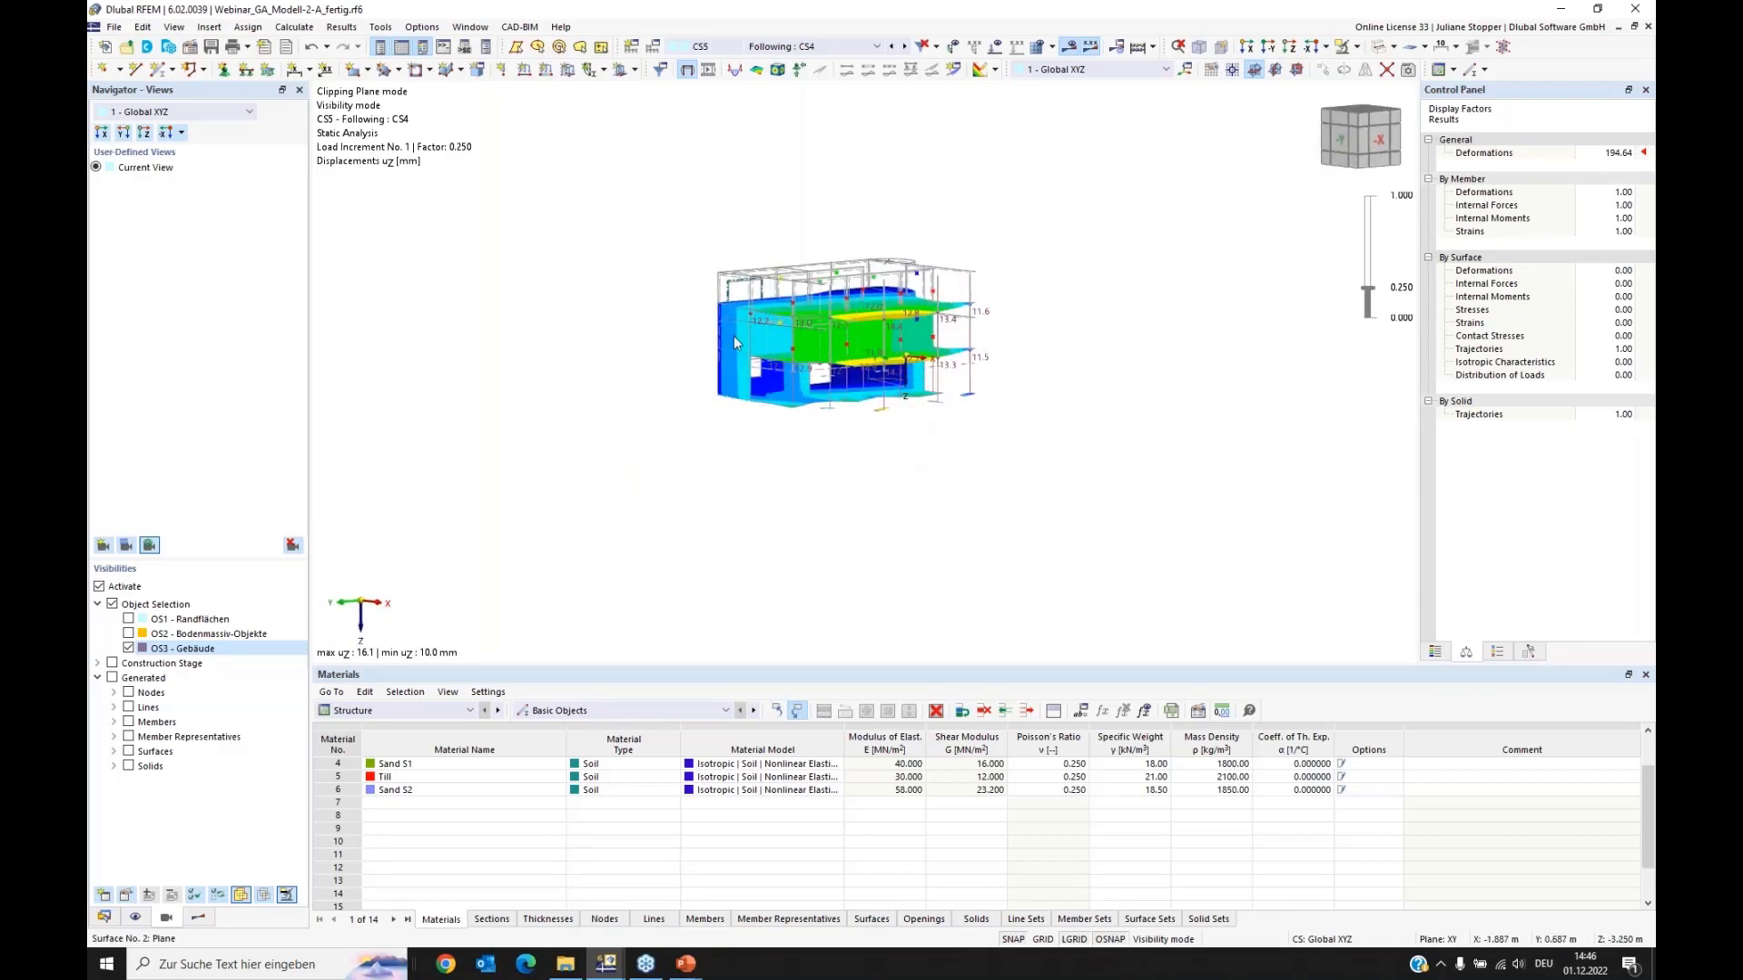
scroll(792, 257, up, 5)
middle_drag(793, 257, 757, 369)
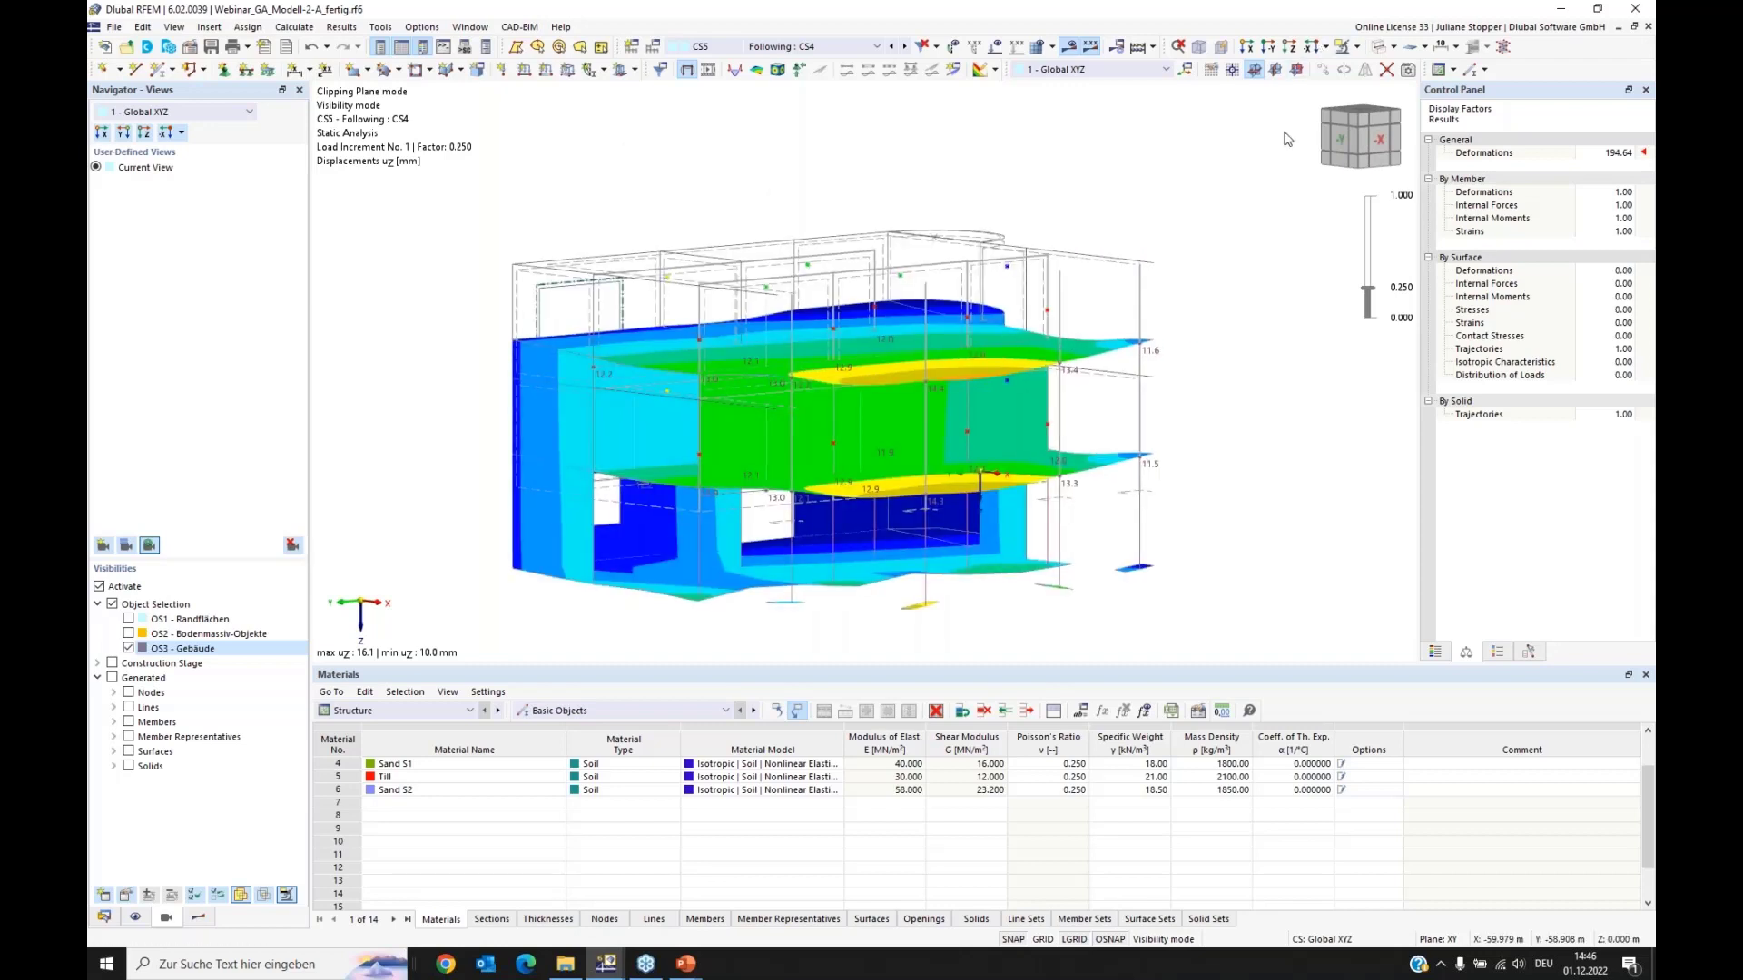
click(1392, 47)
click(1416, 91)
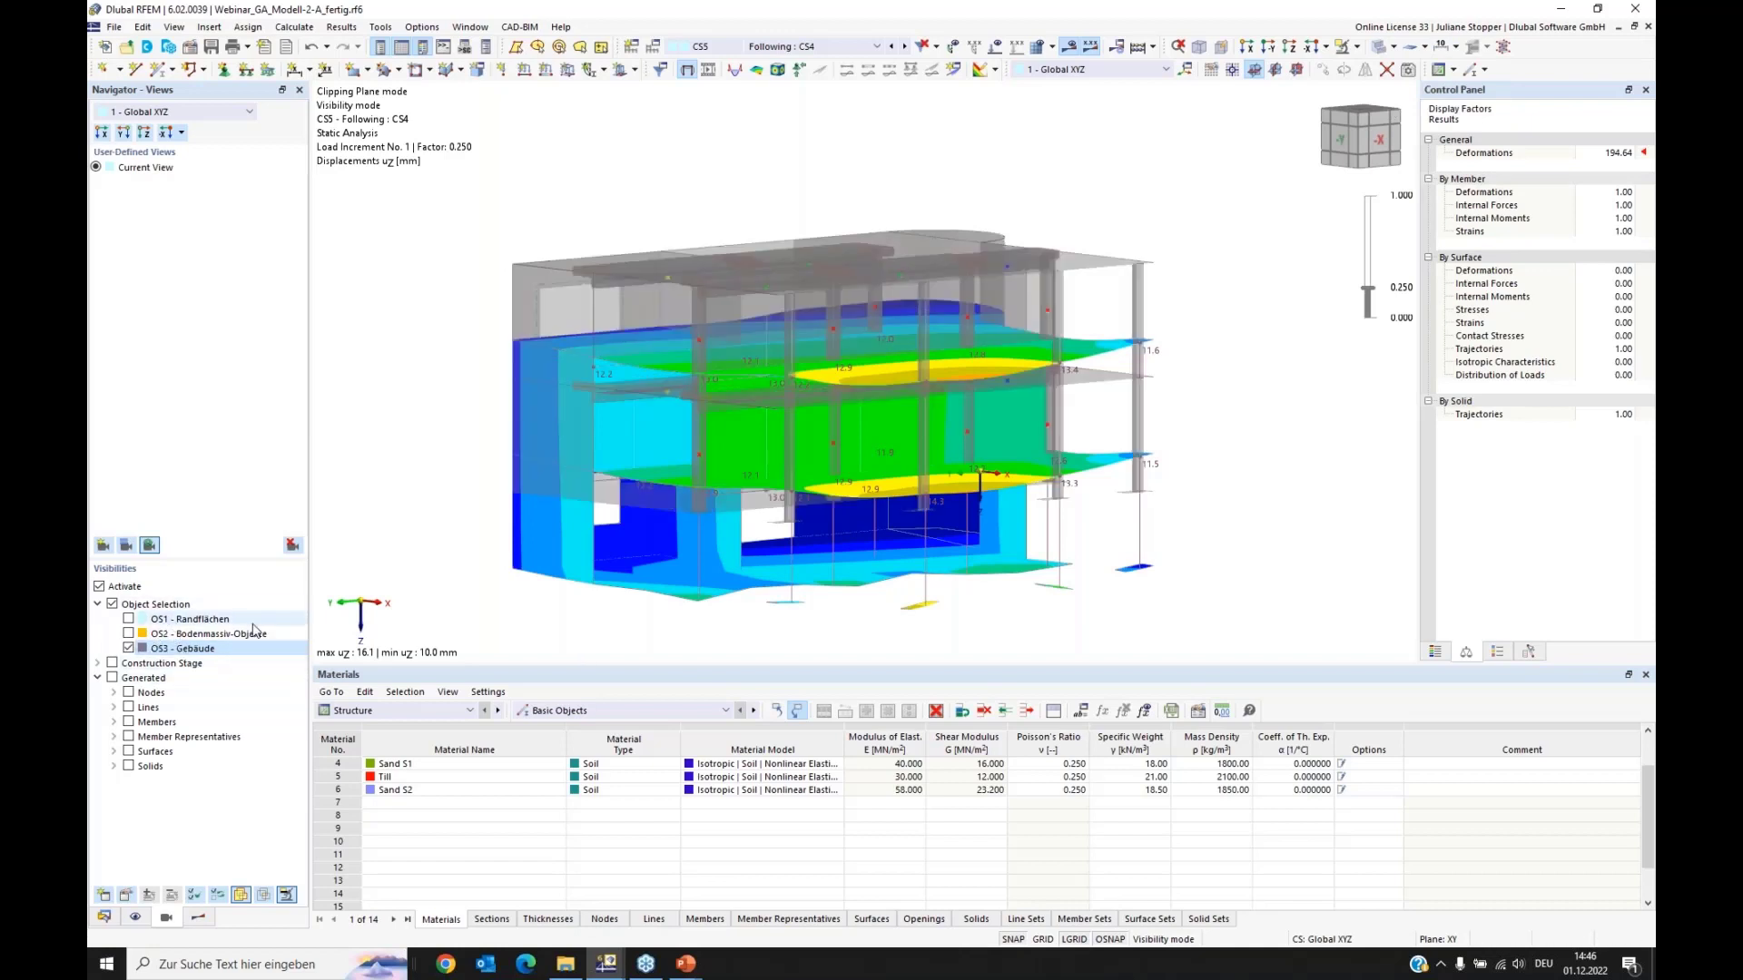
scroll(667, 559, up, 2)
ctrl+middle_drag(663, 562, 682, 583)
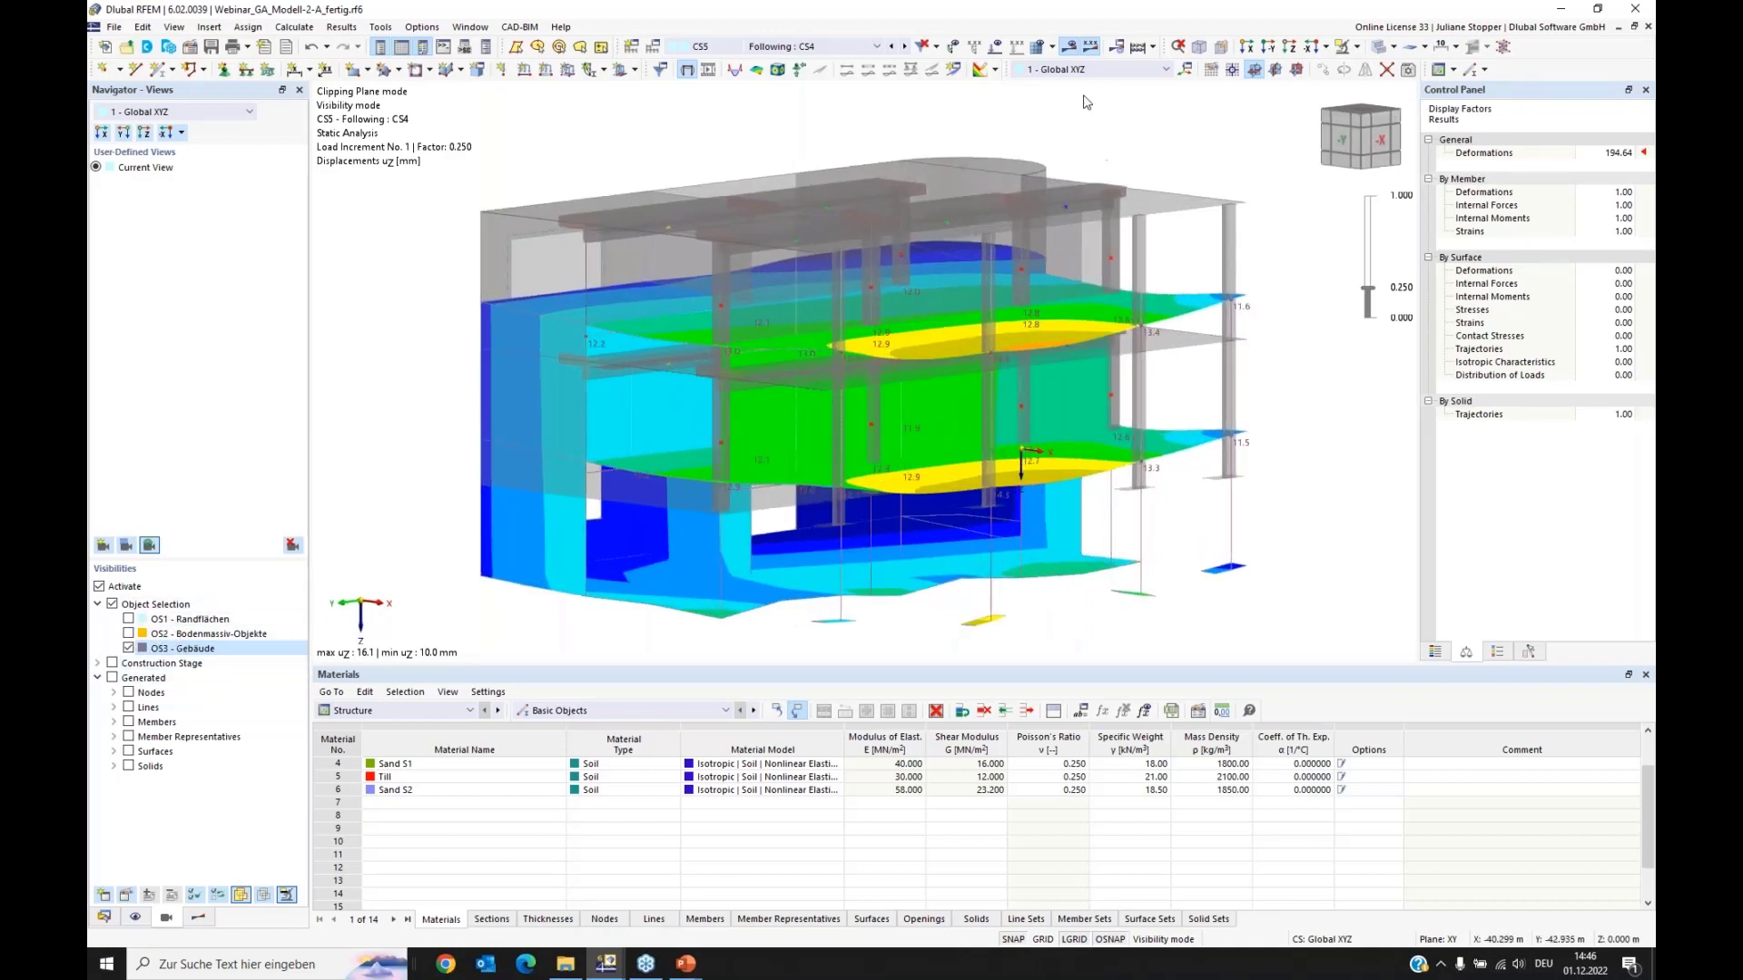
click(1392, 47)
click(1433, 69)
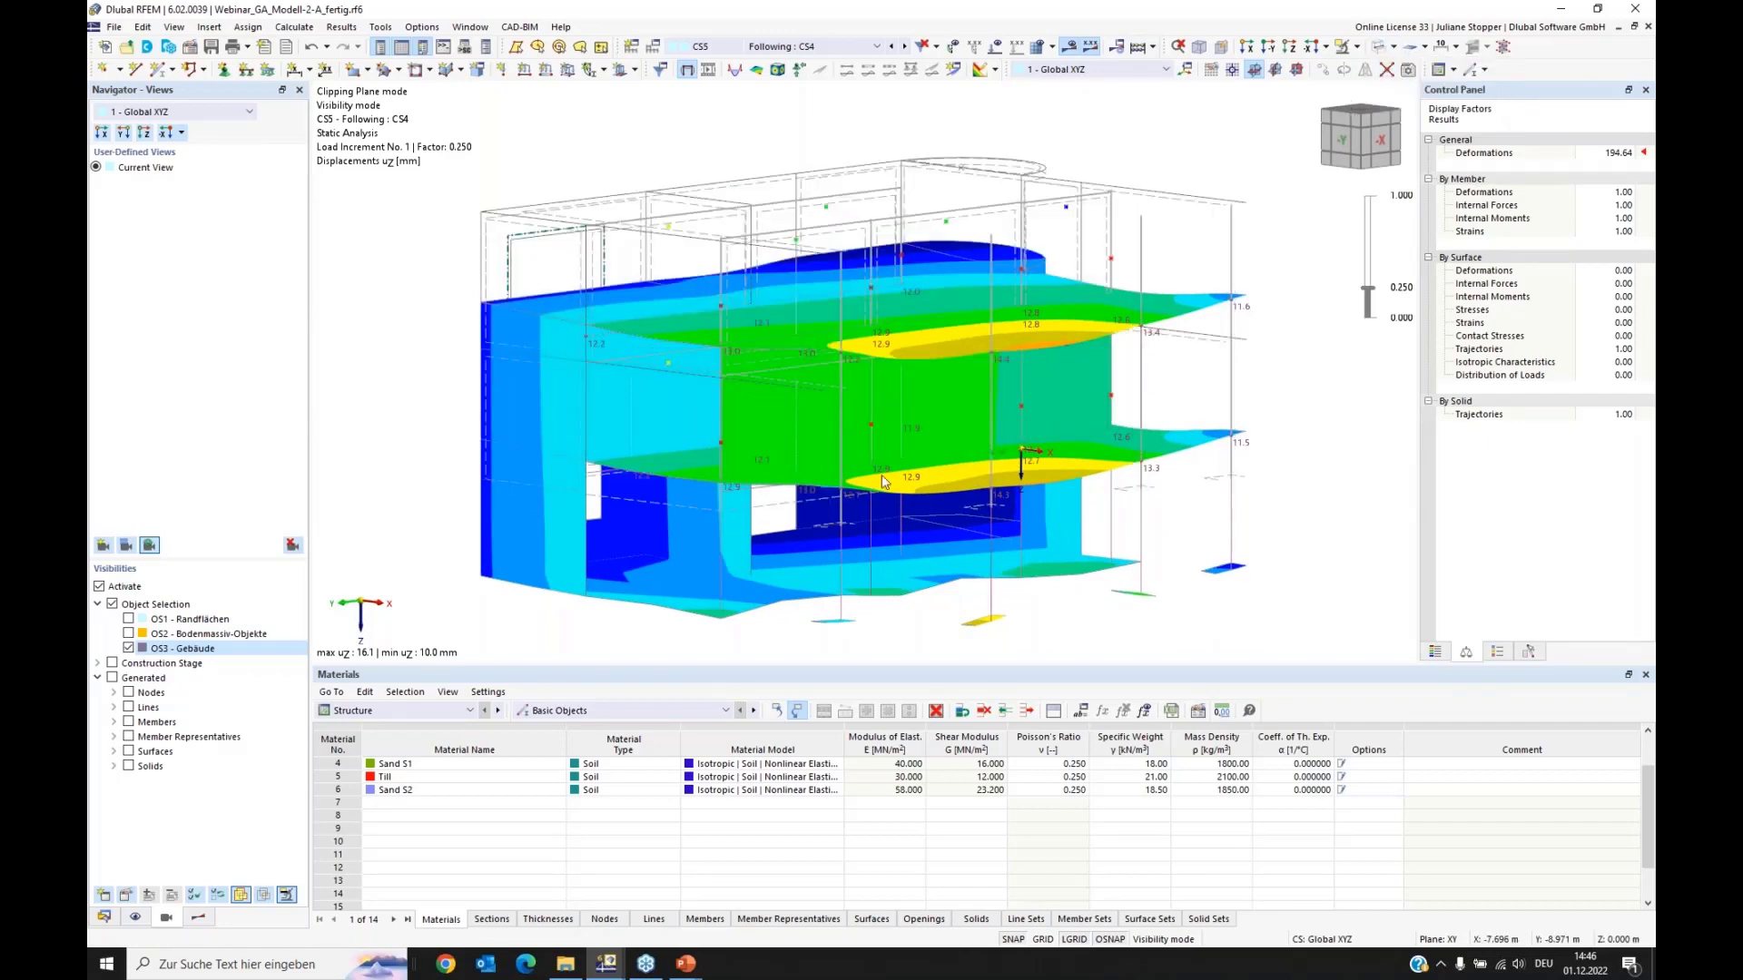
Step: Examine the uZ deformations of the isolated building's slabs, walls and column footings from several sides
ctrl+middle_drag(636, 572, 897, 562)
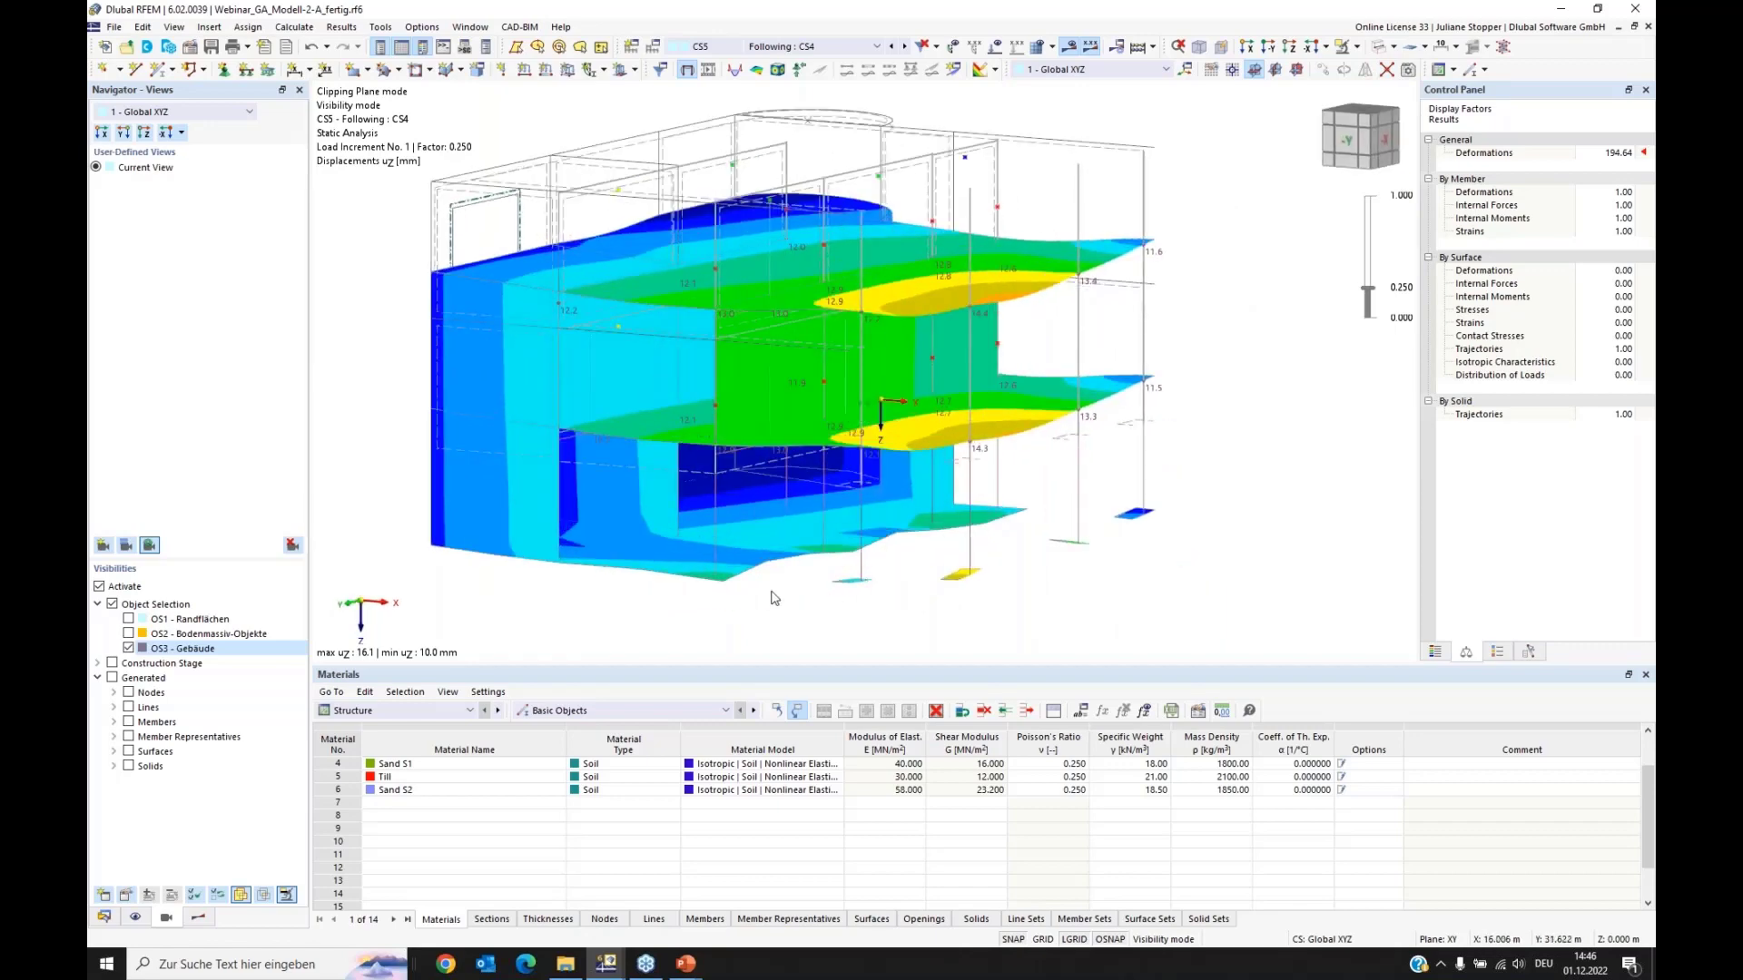
ctrl+middle_drag(935, 567, 502, 486)
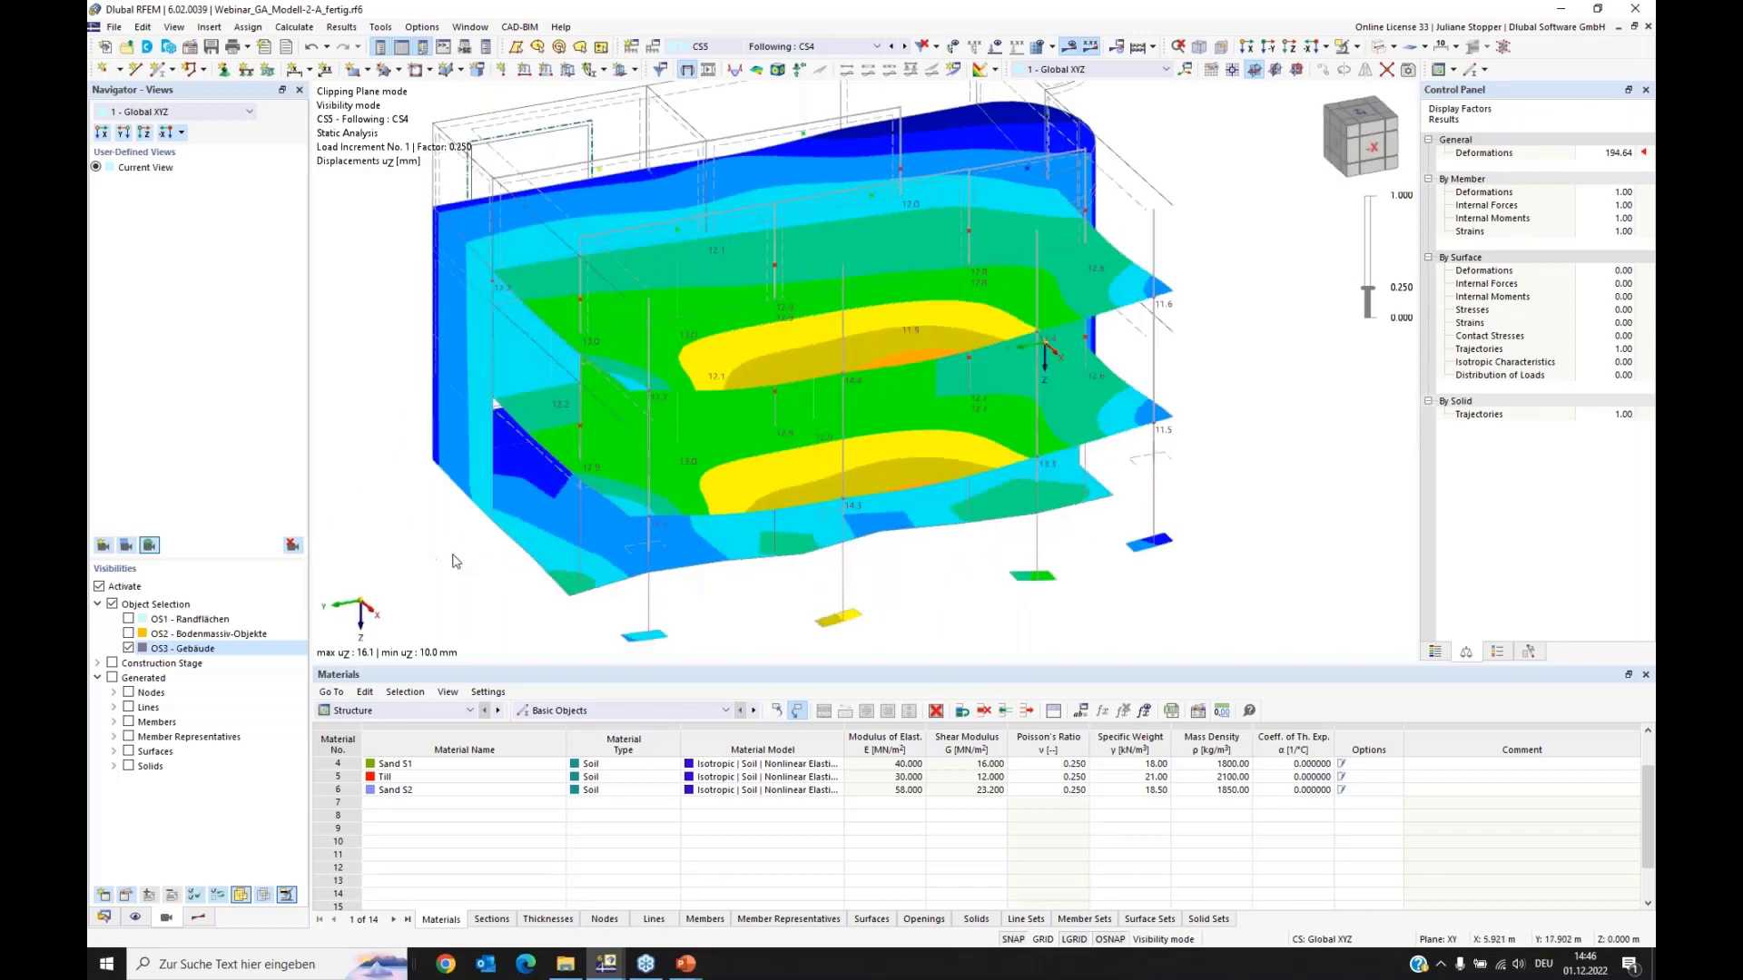
ctrl+middle_drag(341, 500, 413, 501)
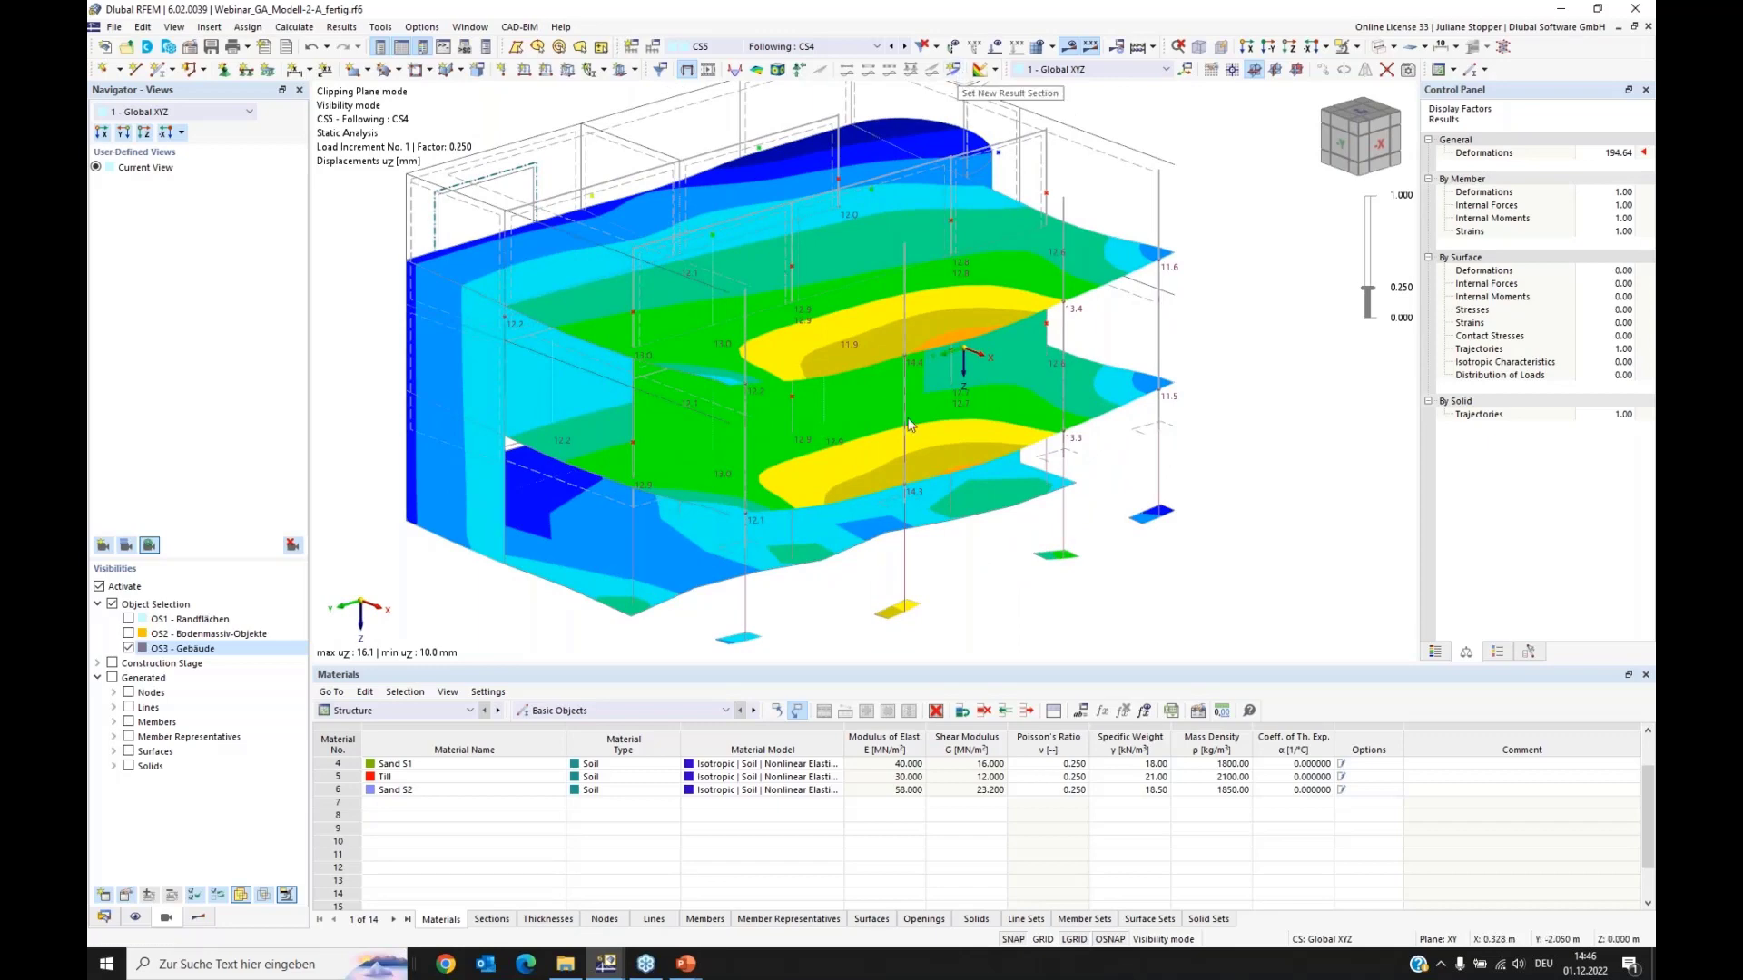
ctrl+middle_drag(1011, 454, 926, 436)
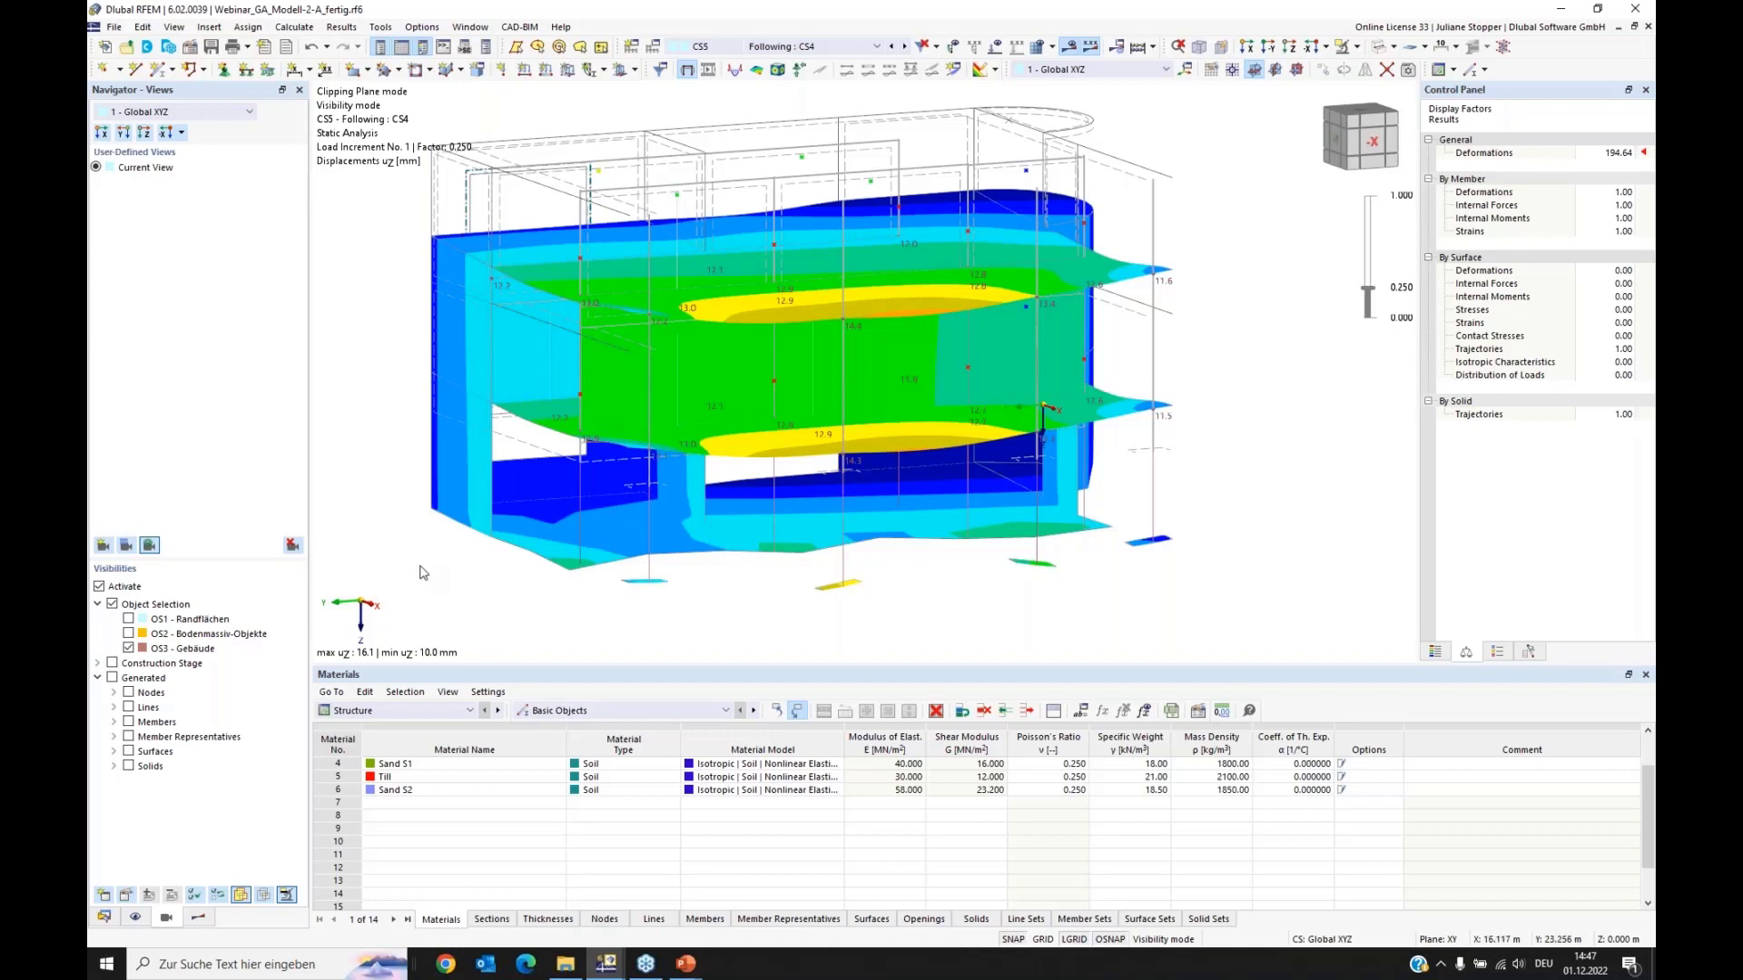
Step: Switch to the open model Webinar_GA_Modell-2-B_Samples-only and show its soil samples in the -Y direction
click(602, 968)
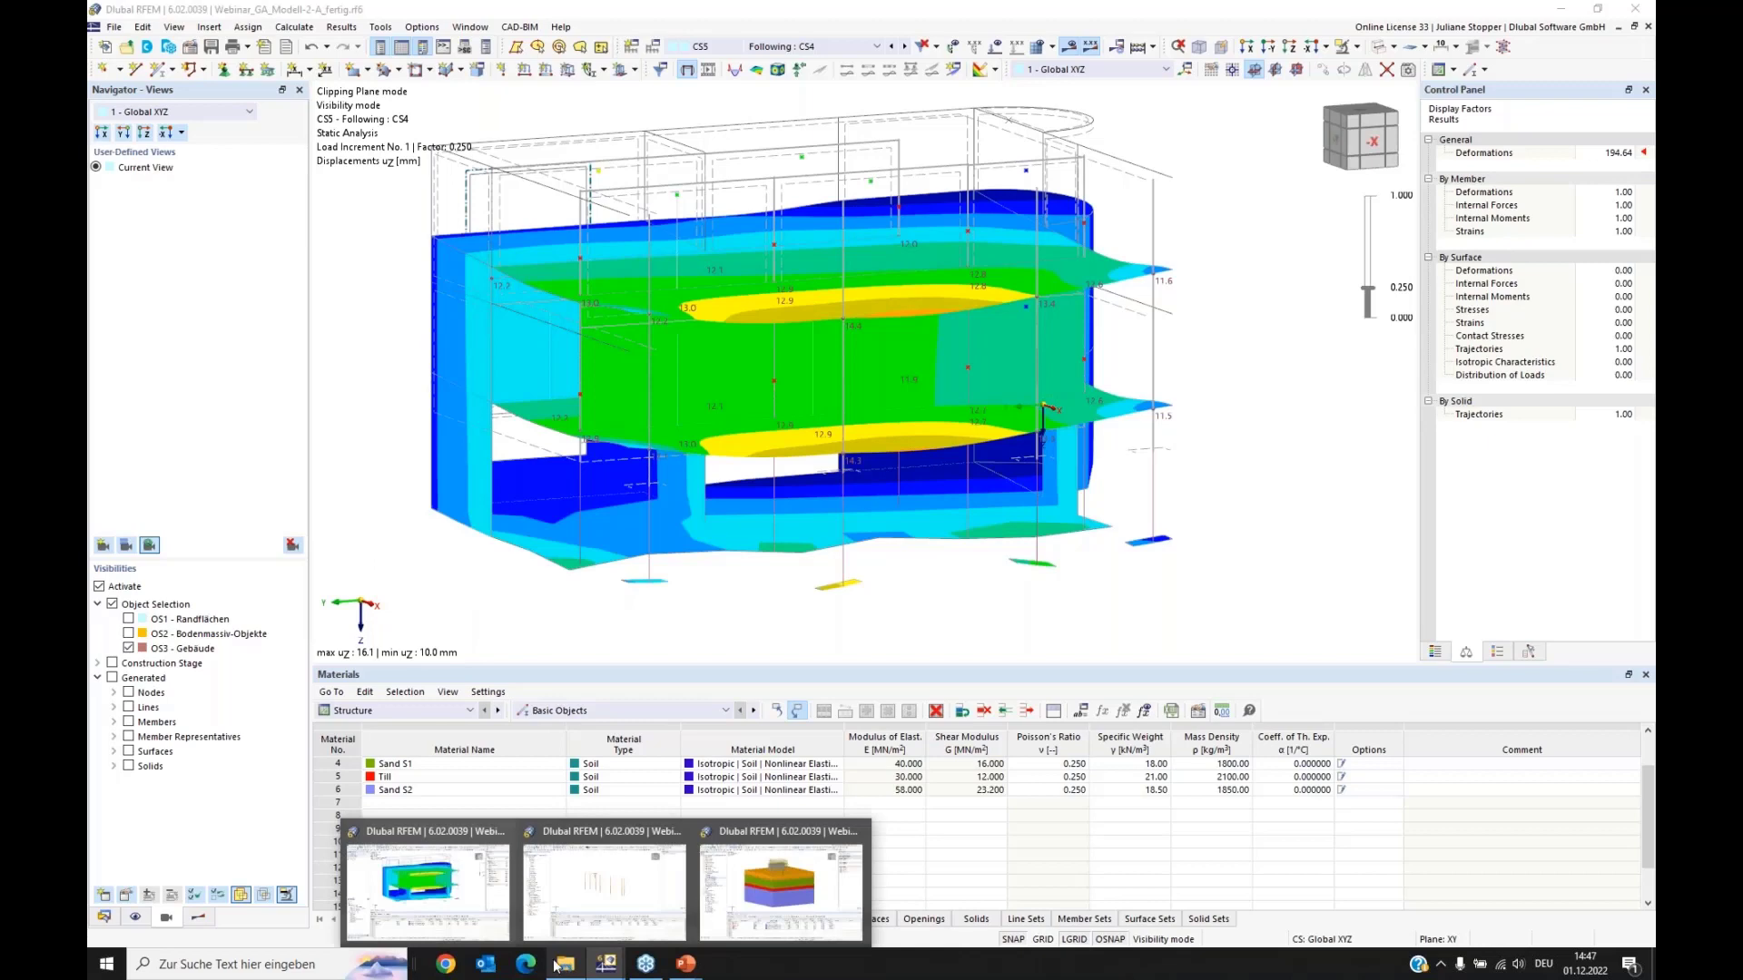
click(573, 895)
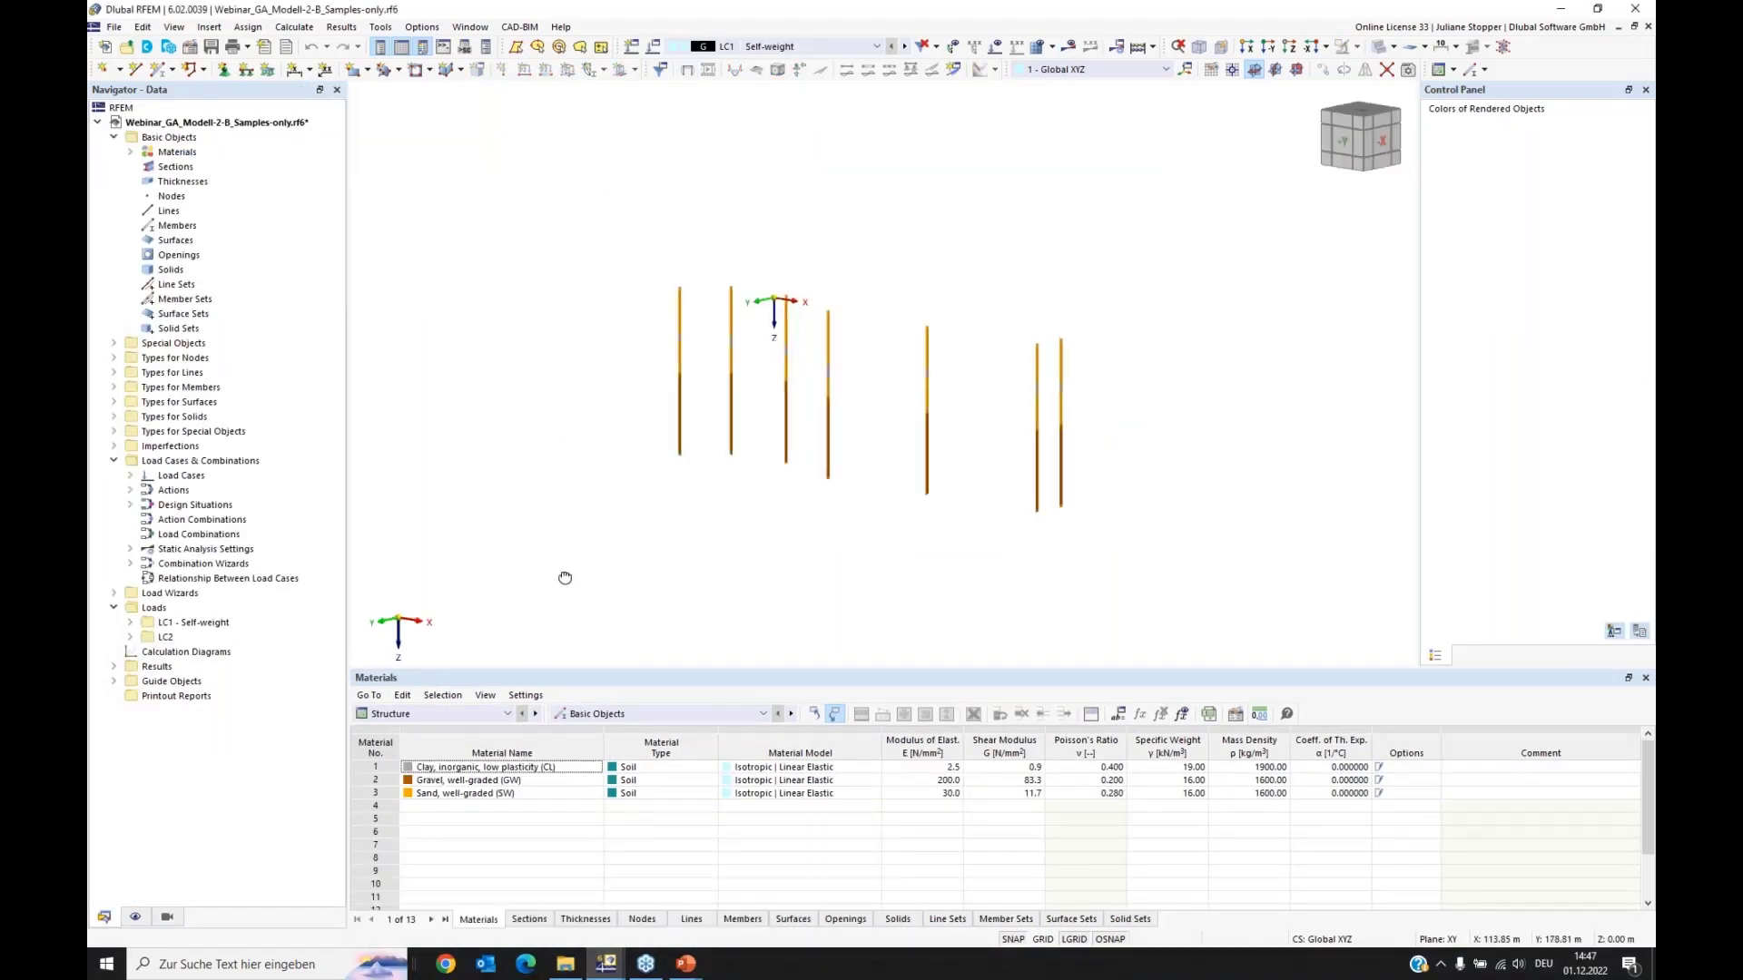
ctrl+middle_drag(564, 578, 1074, 319)
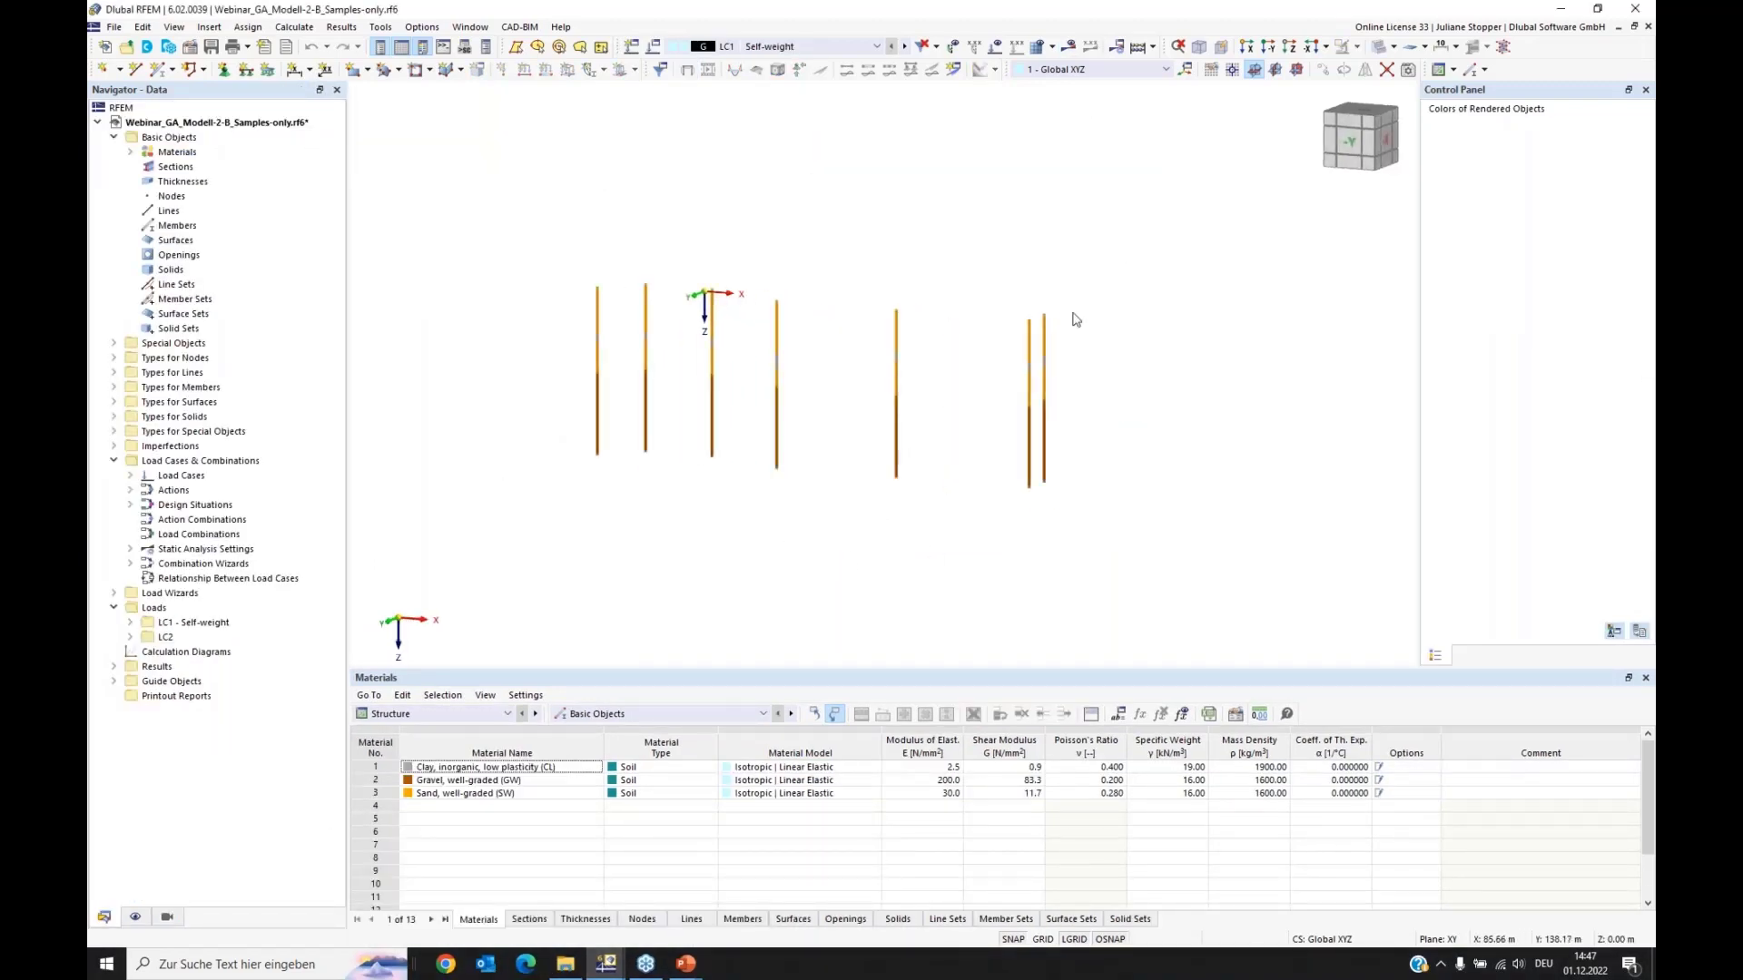
click(1268, 46)
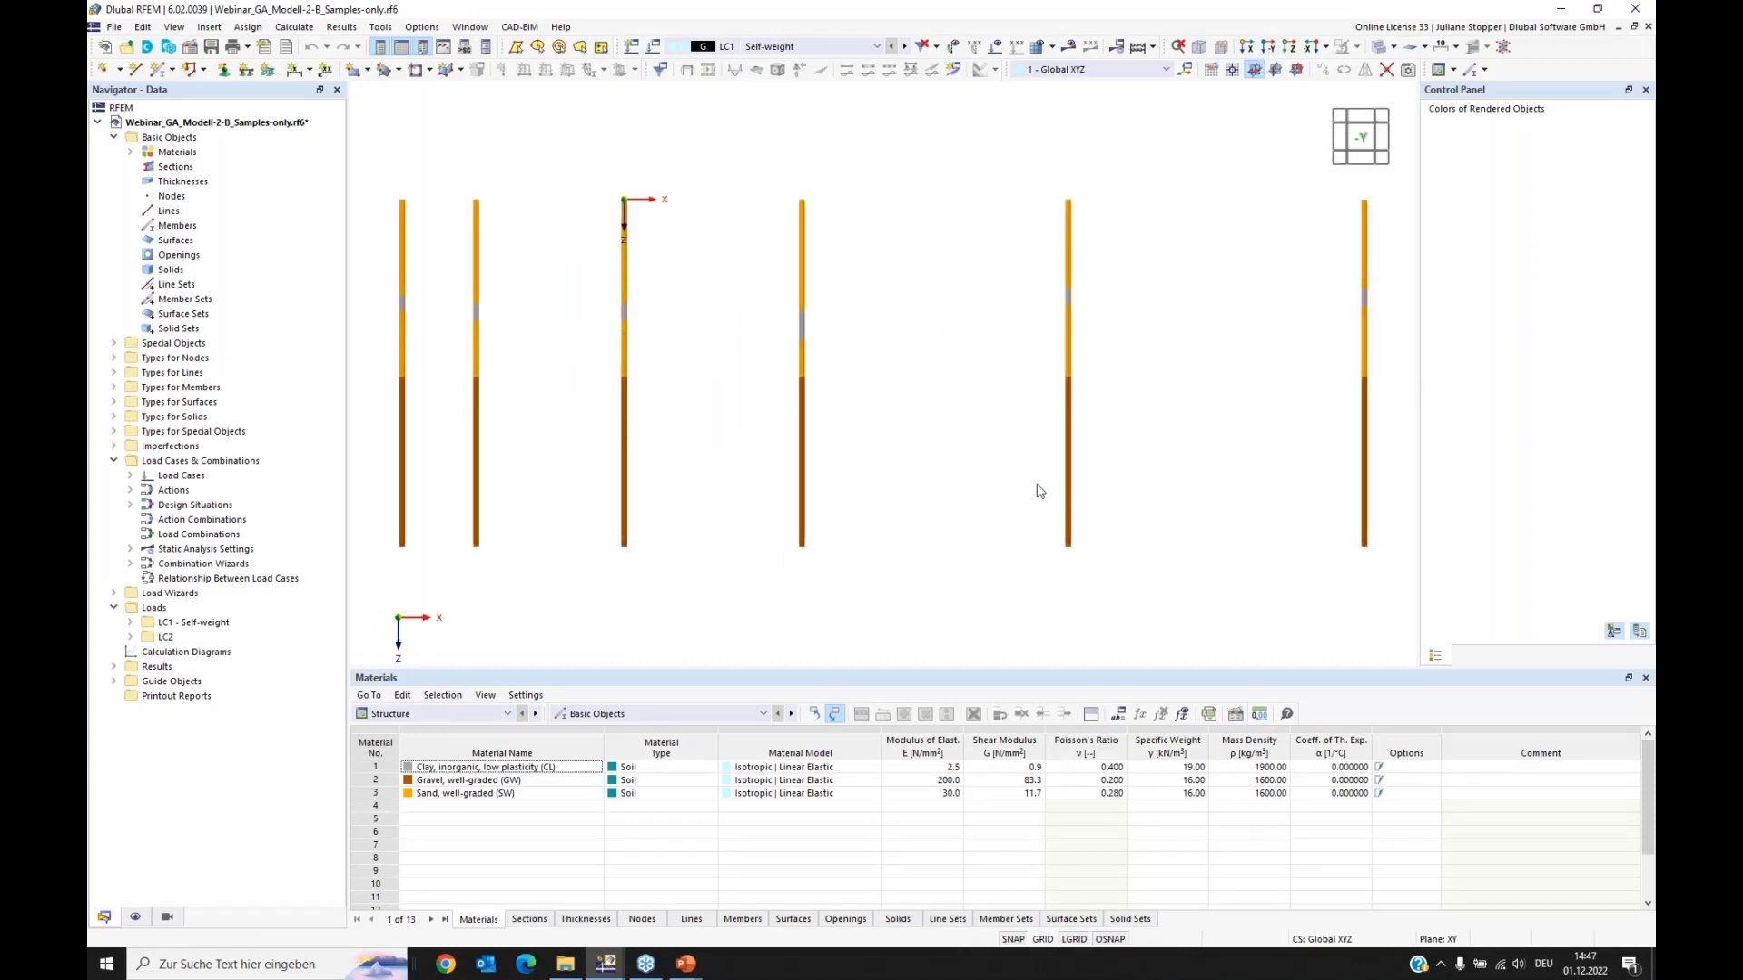
Step: List the boreholes under Special Objects and start a new soil massif
click(115, 346)
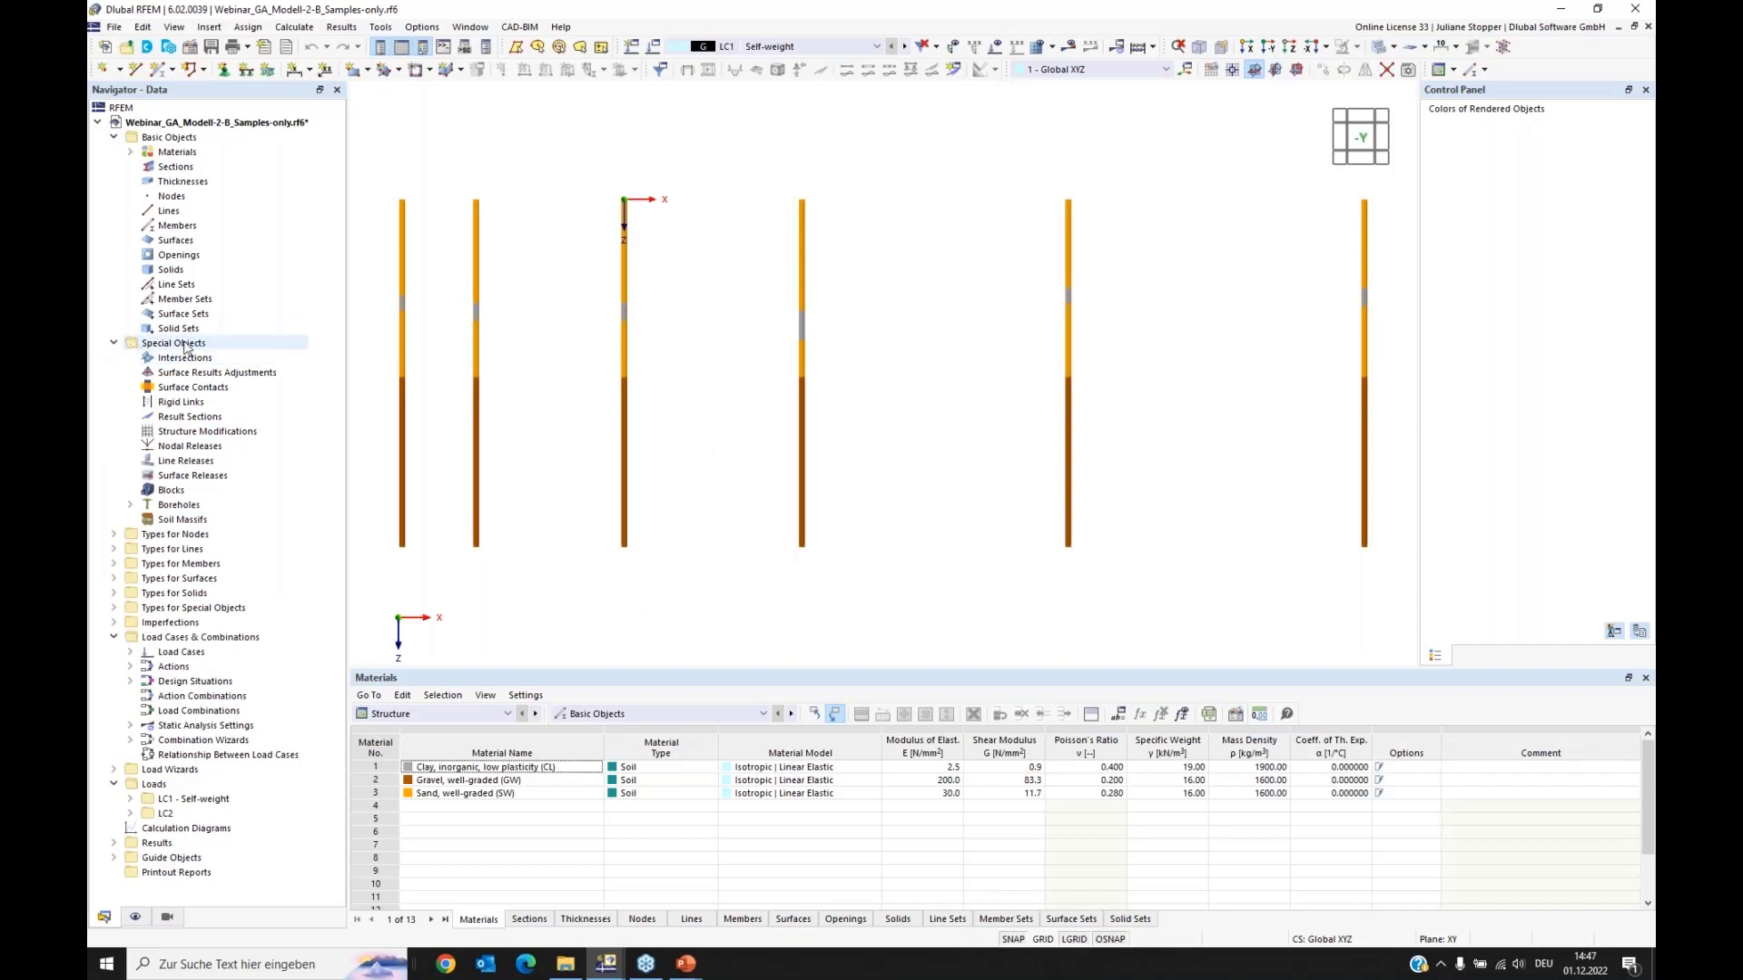
click(130, 504)
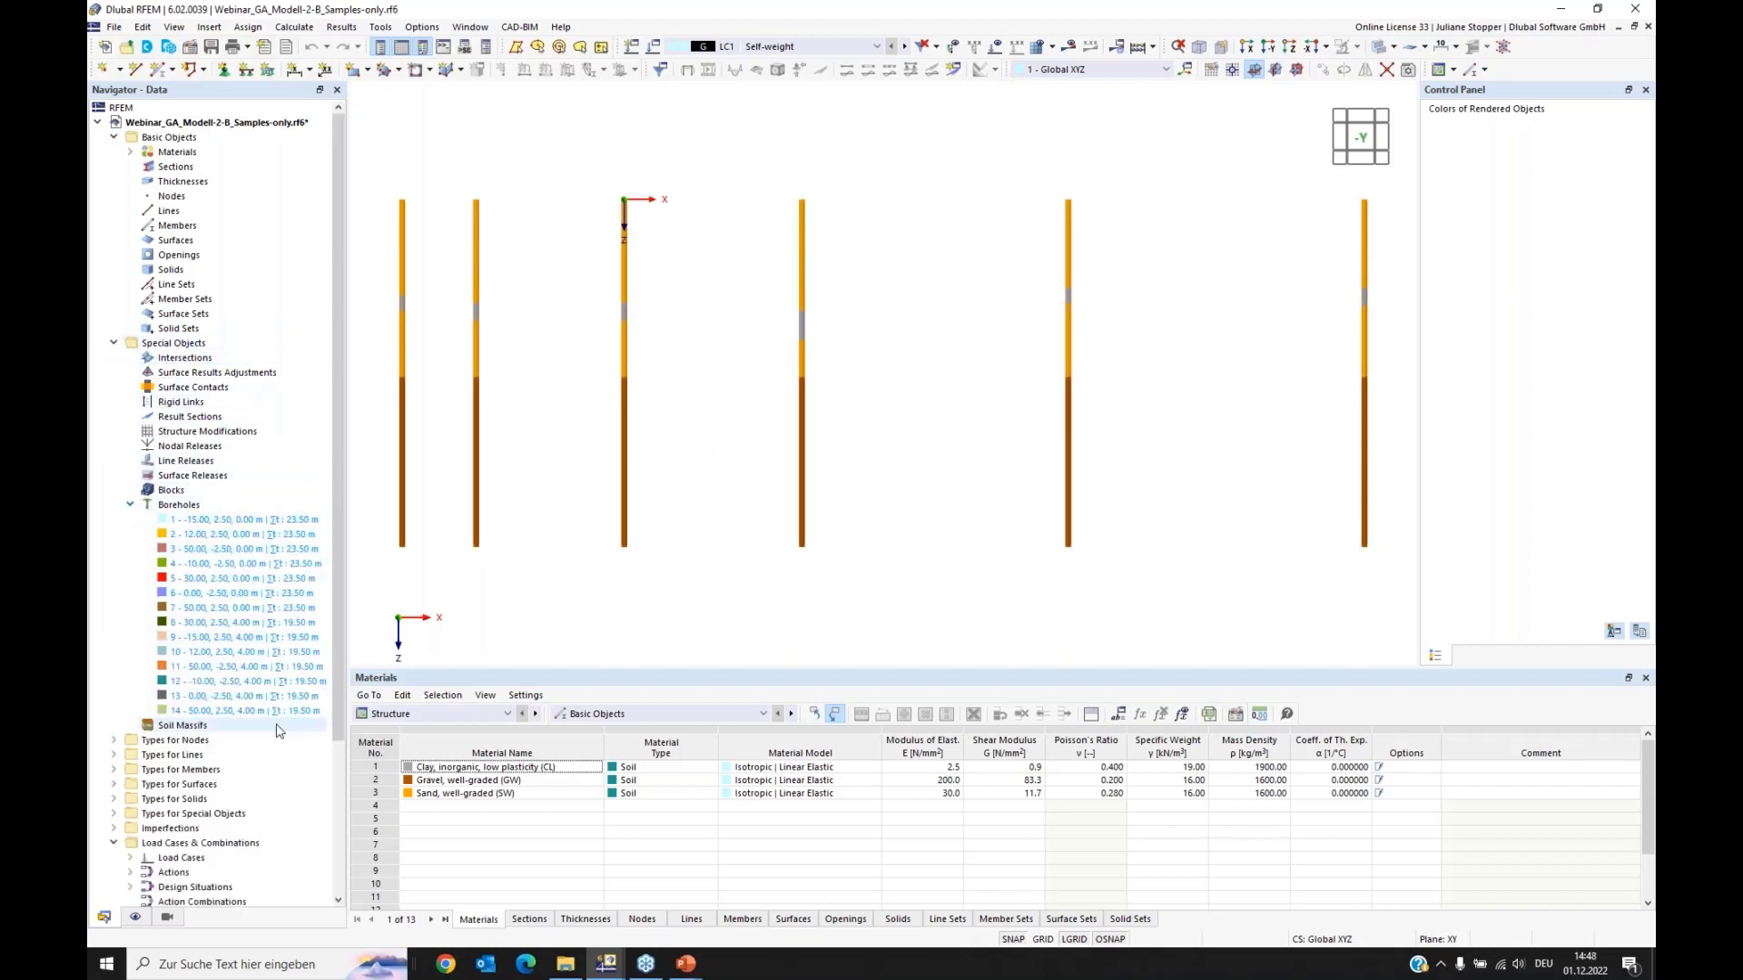
scroll(341, 706, down, 1)
scroll(342, 707, down, 1)
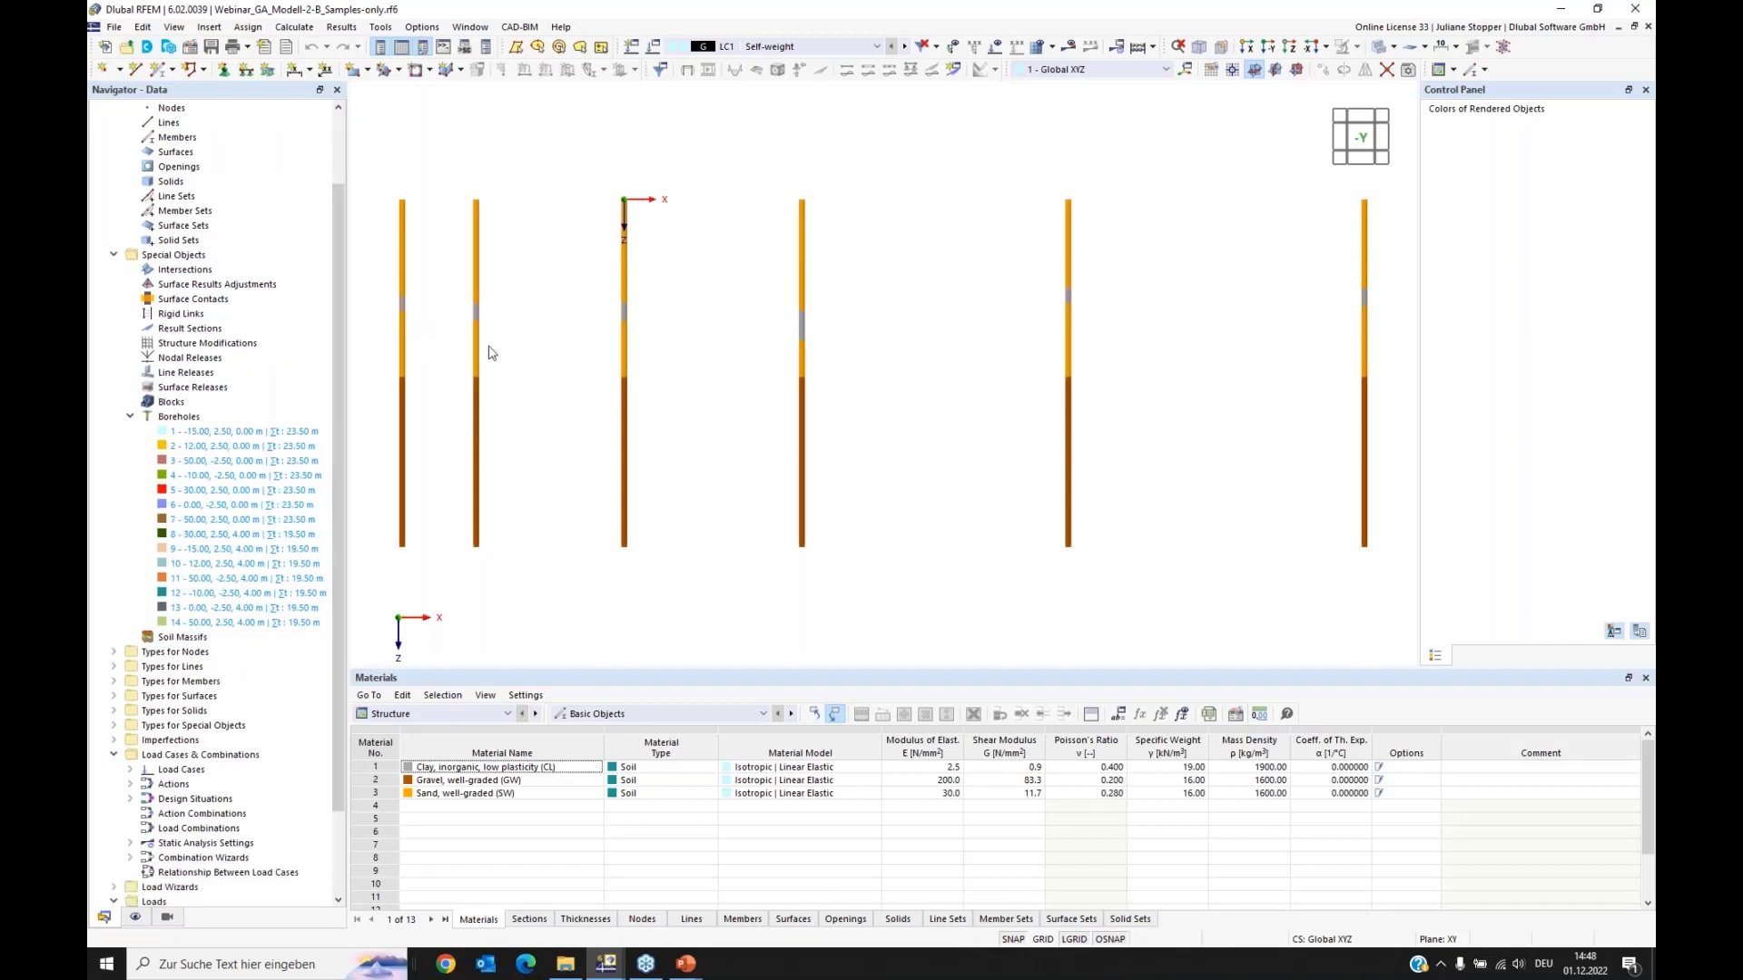
right_click(177, 637)
click(241, 668)
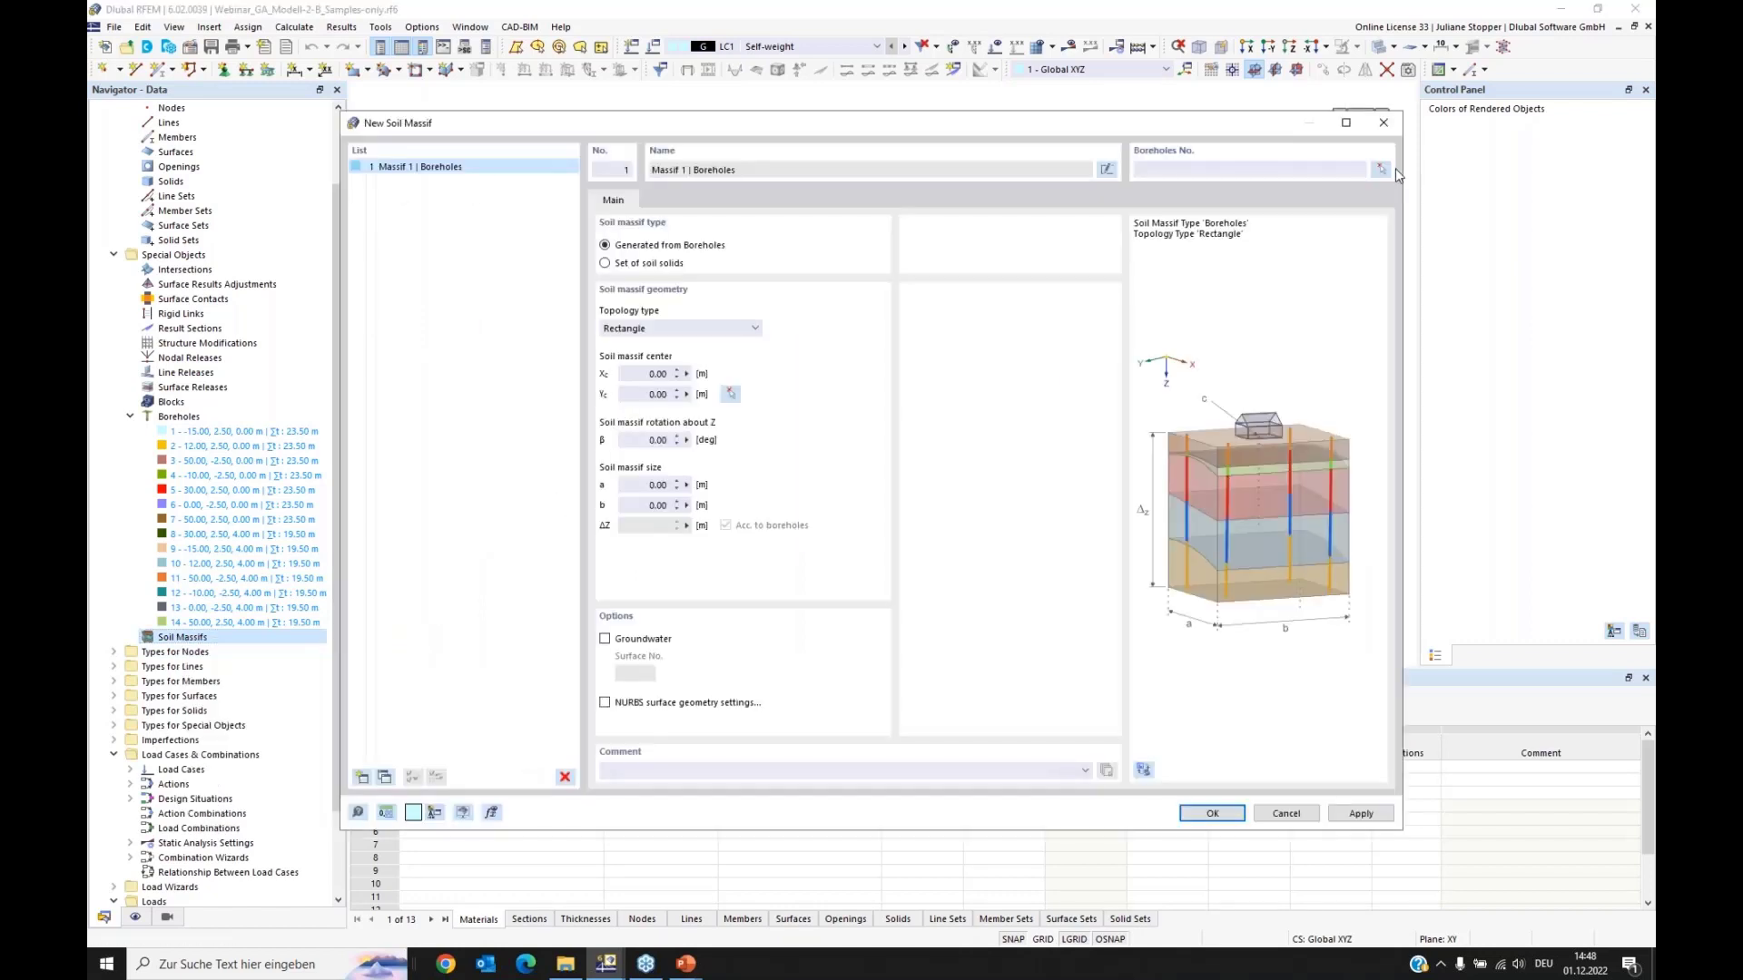
Step: Assign only boreholes 1-7 to the new soil massif, discarding the first selection that included all fourteen
click(1380, 169)
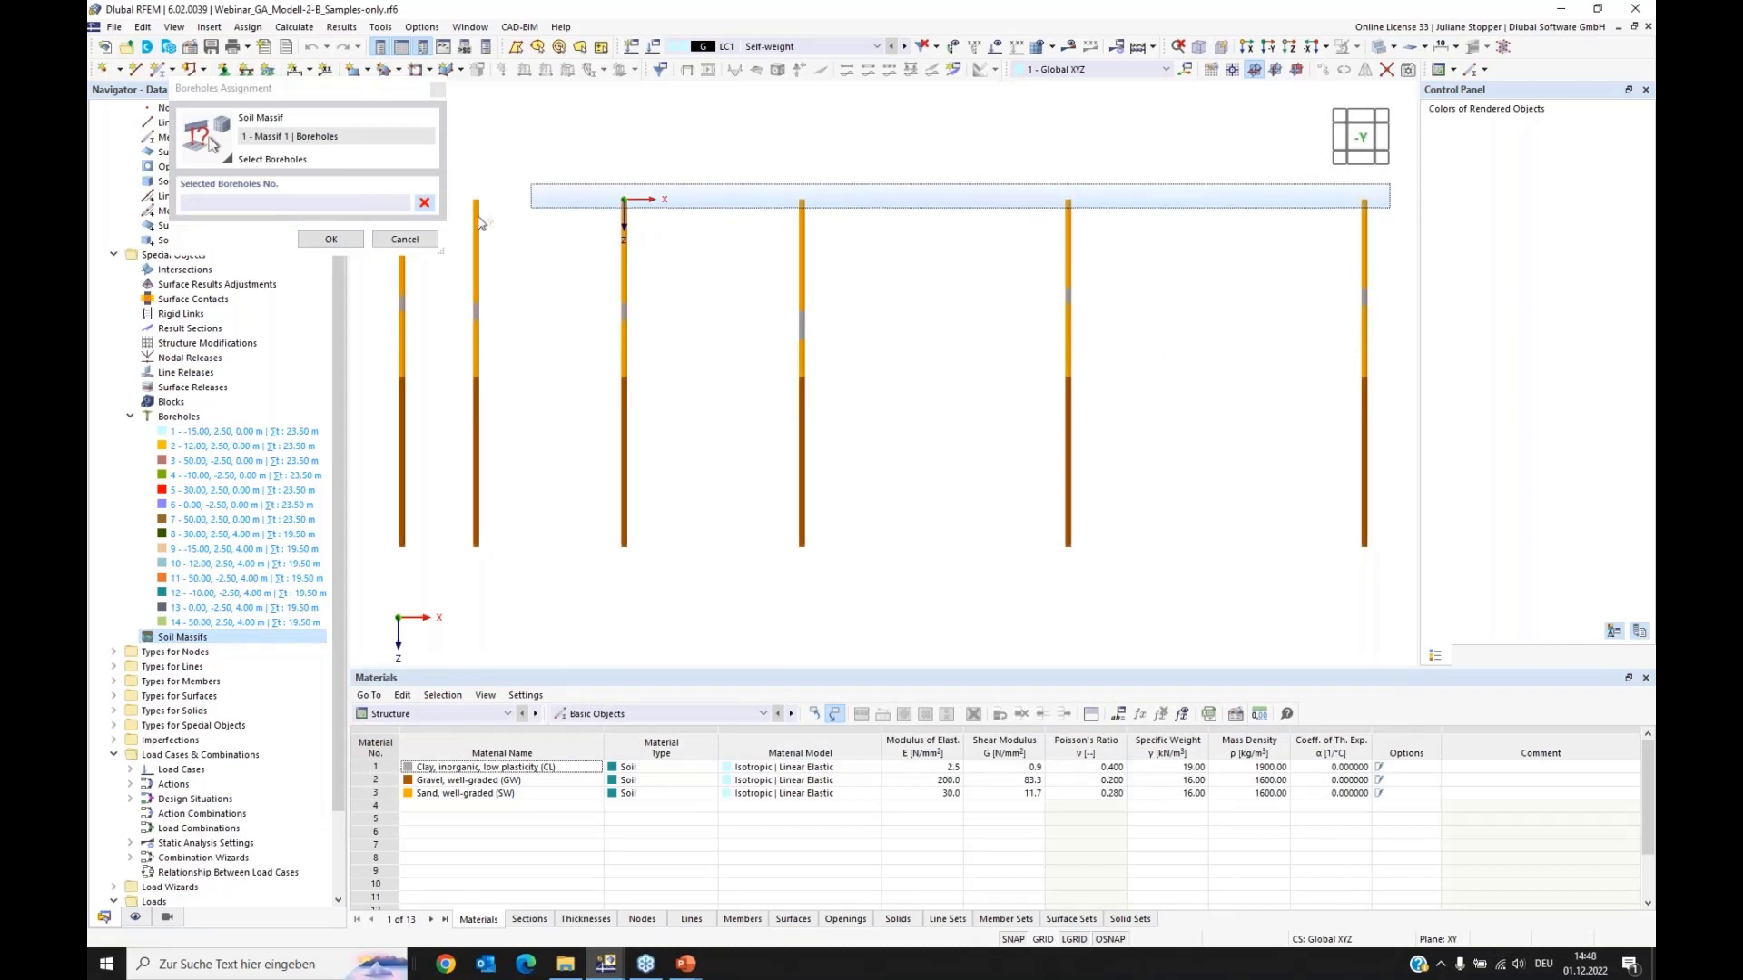
drag(480, 222, 392, 266)
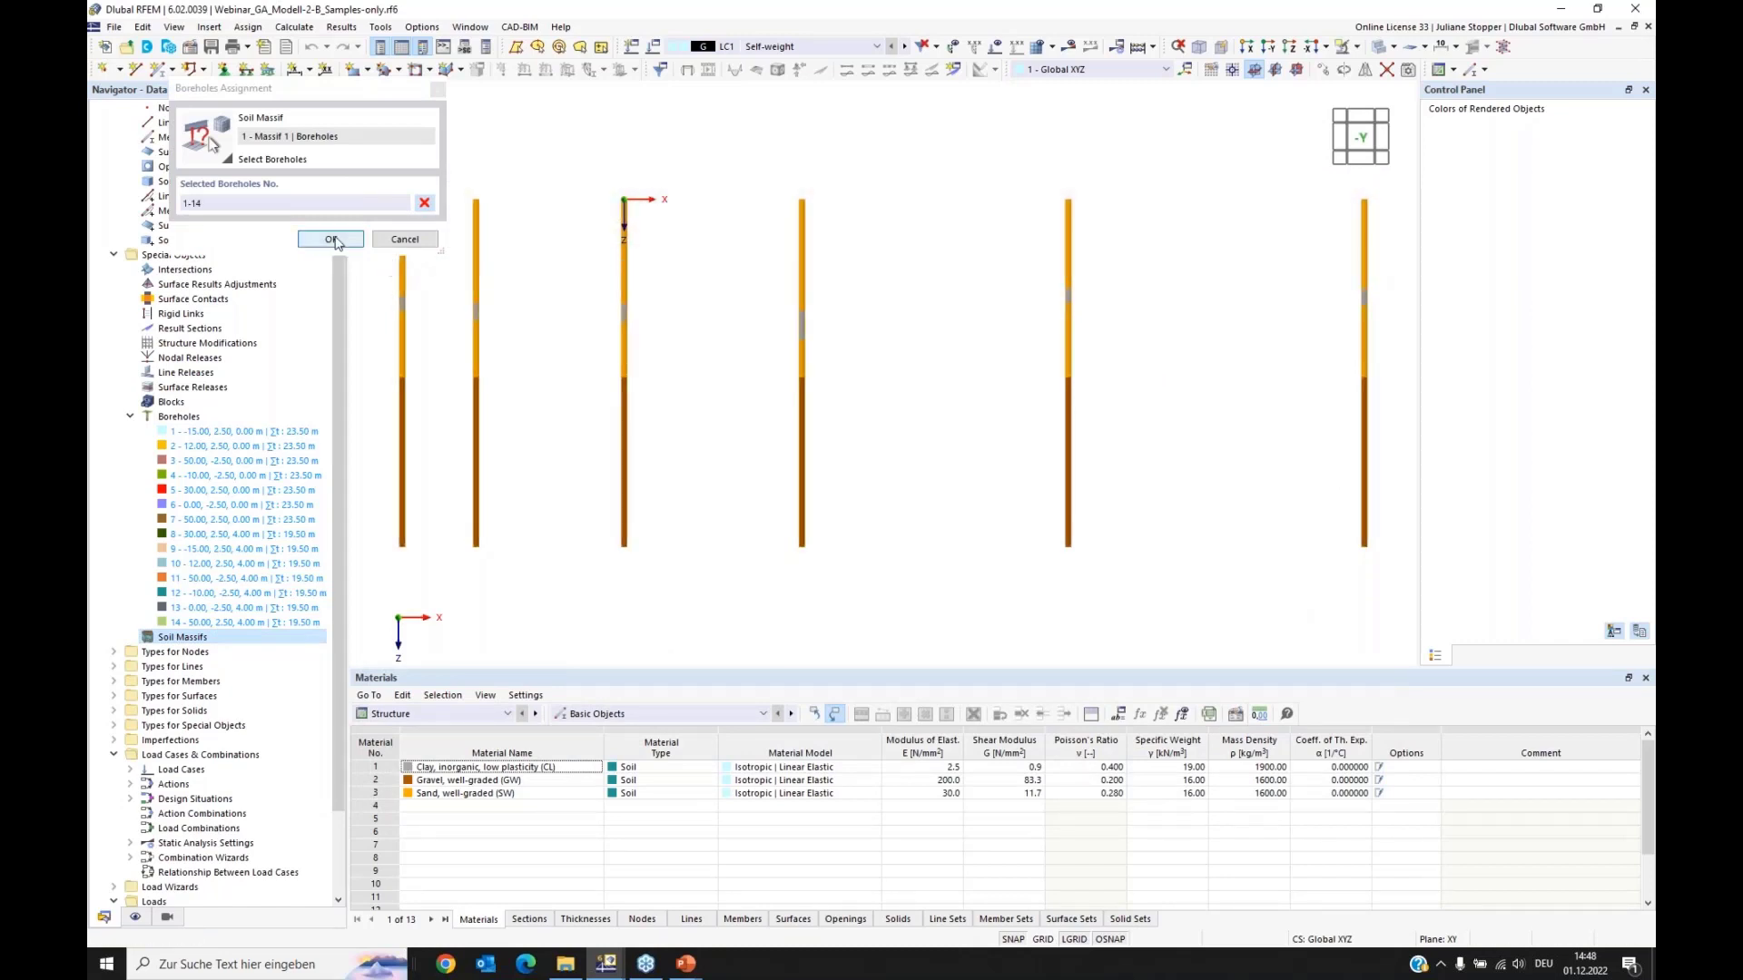
click(424, 203)
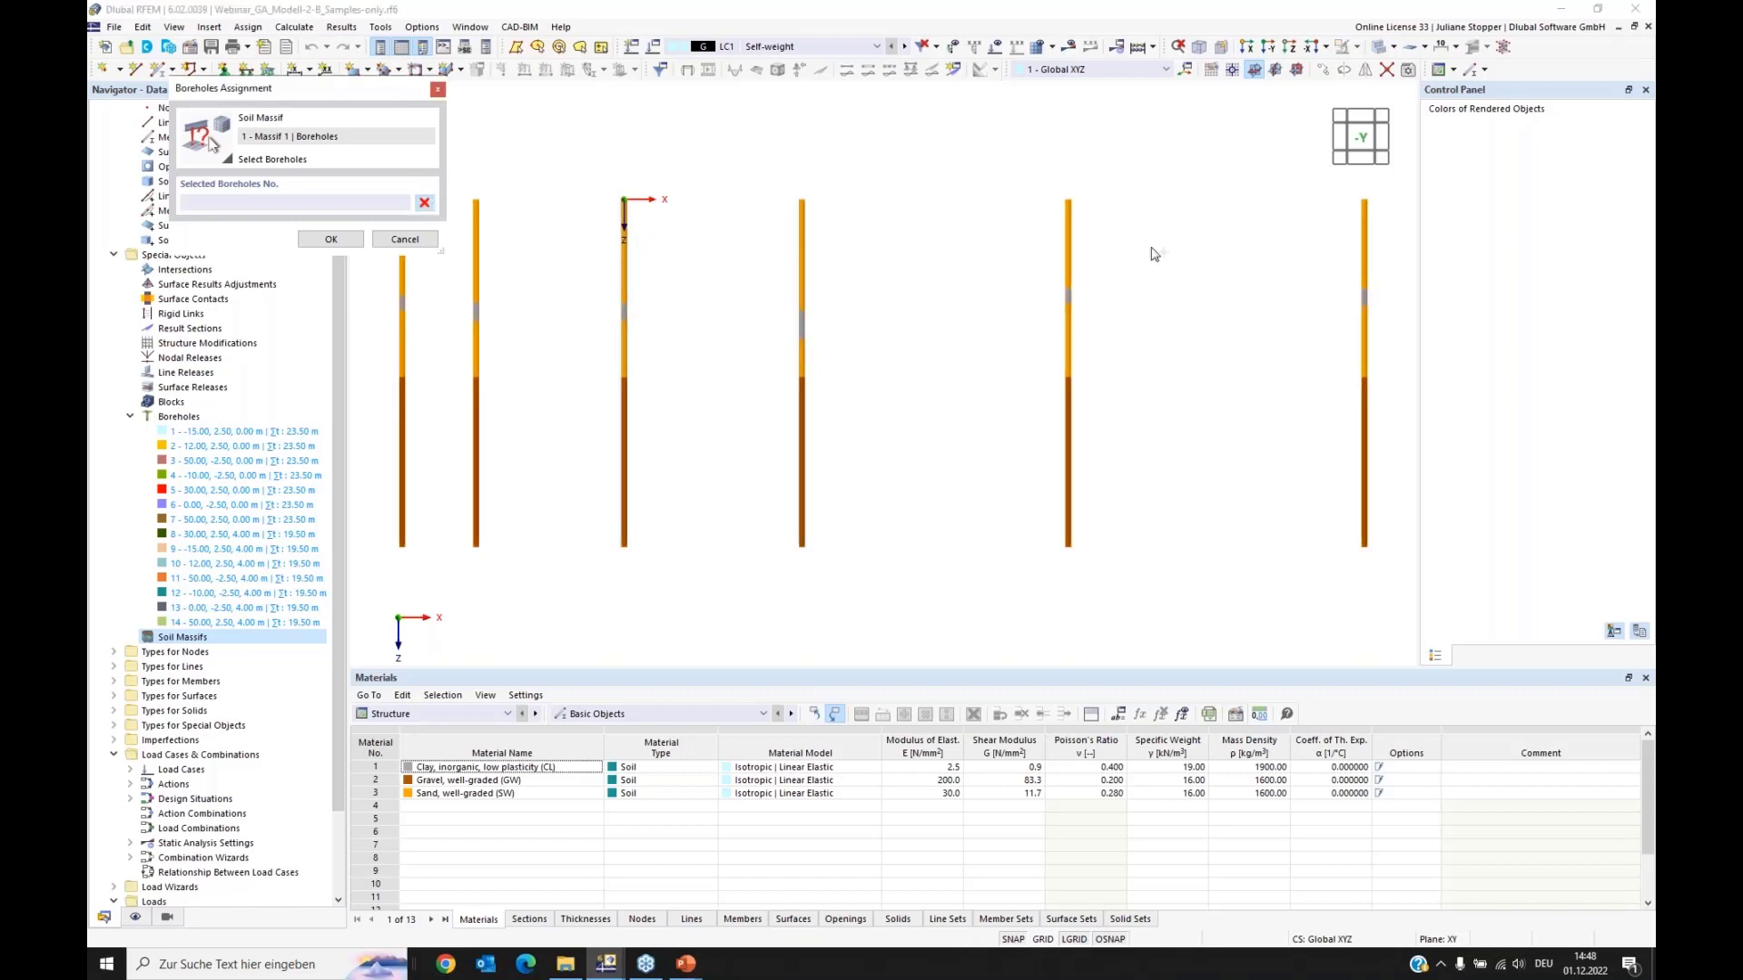
scroll(1192, 274, down, 2)
scroll(1203, 309, down, 1)
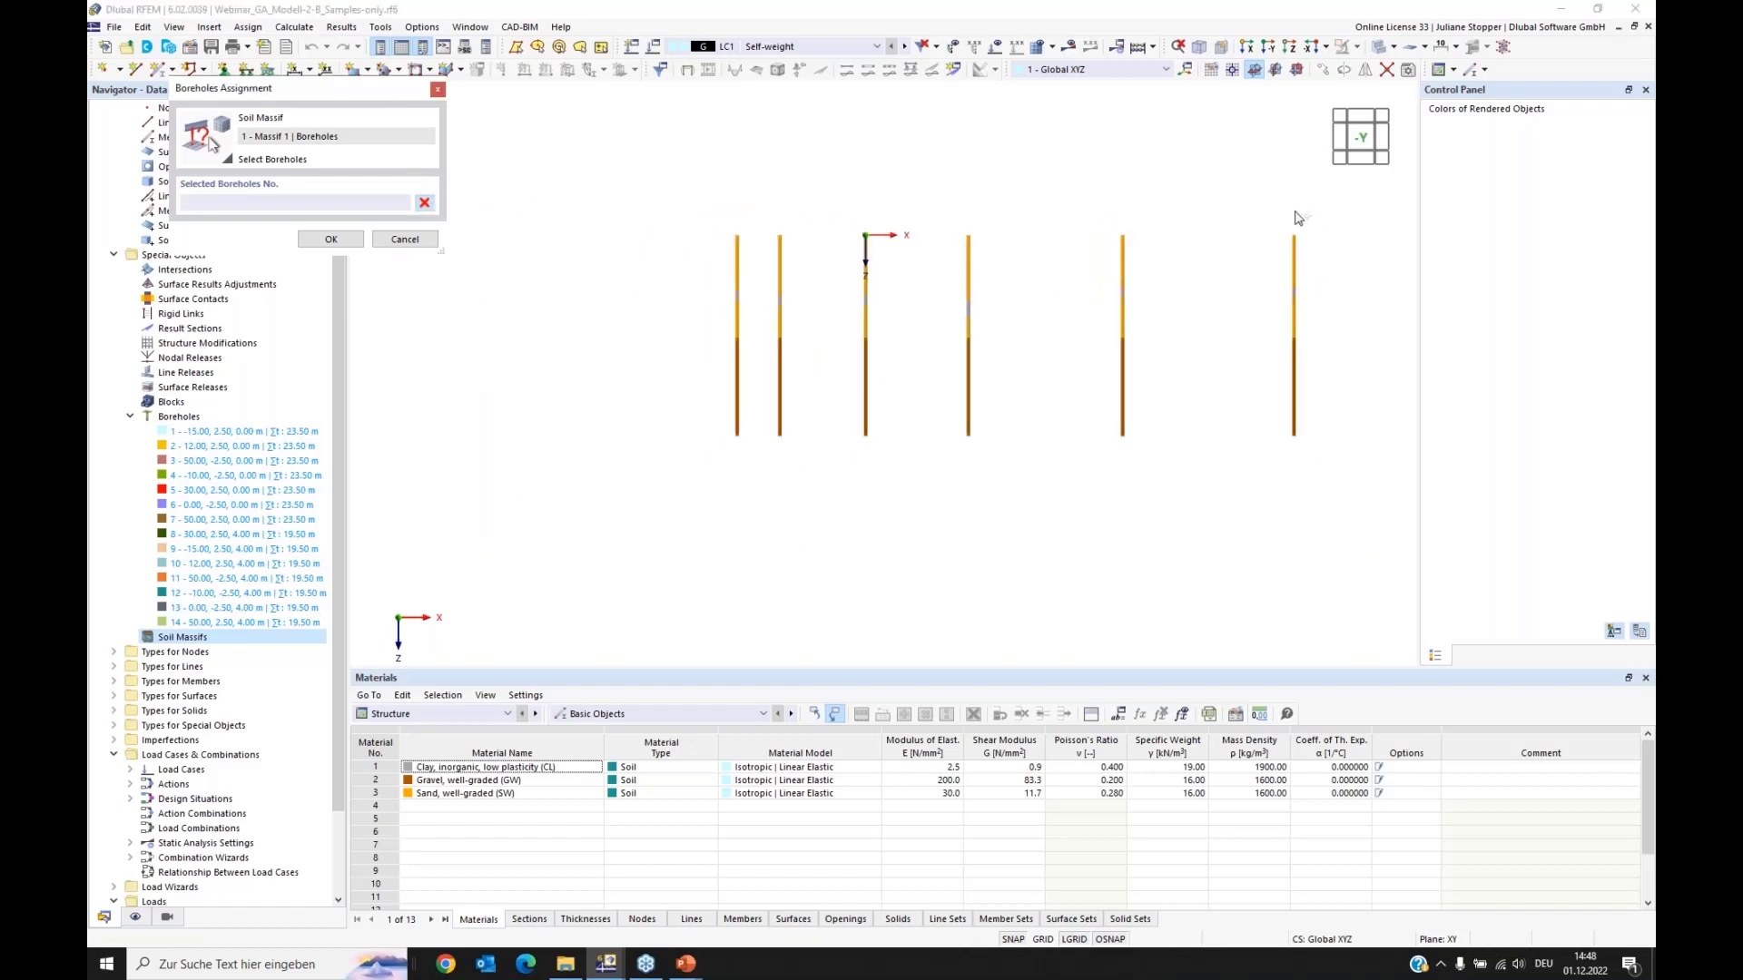
scroll(1298, 216, up, 1)
drag(1336, 205, 614, 262)
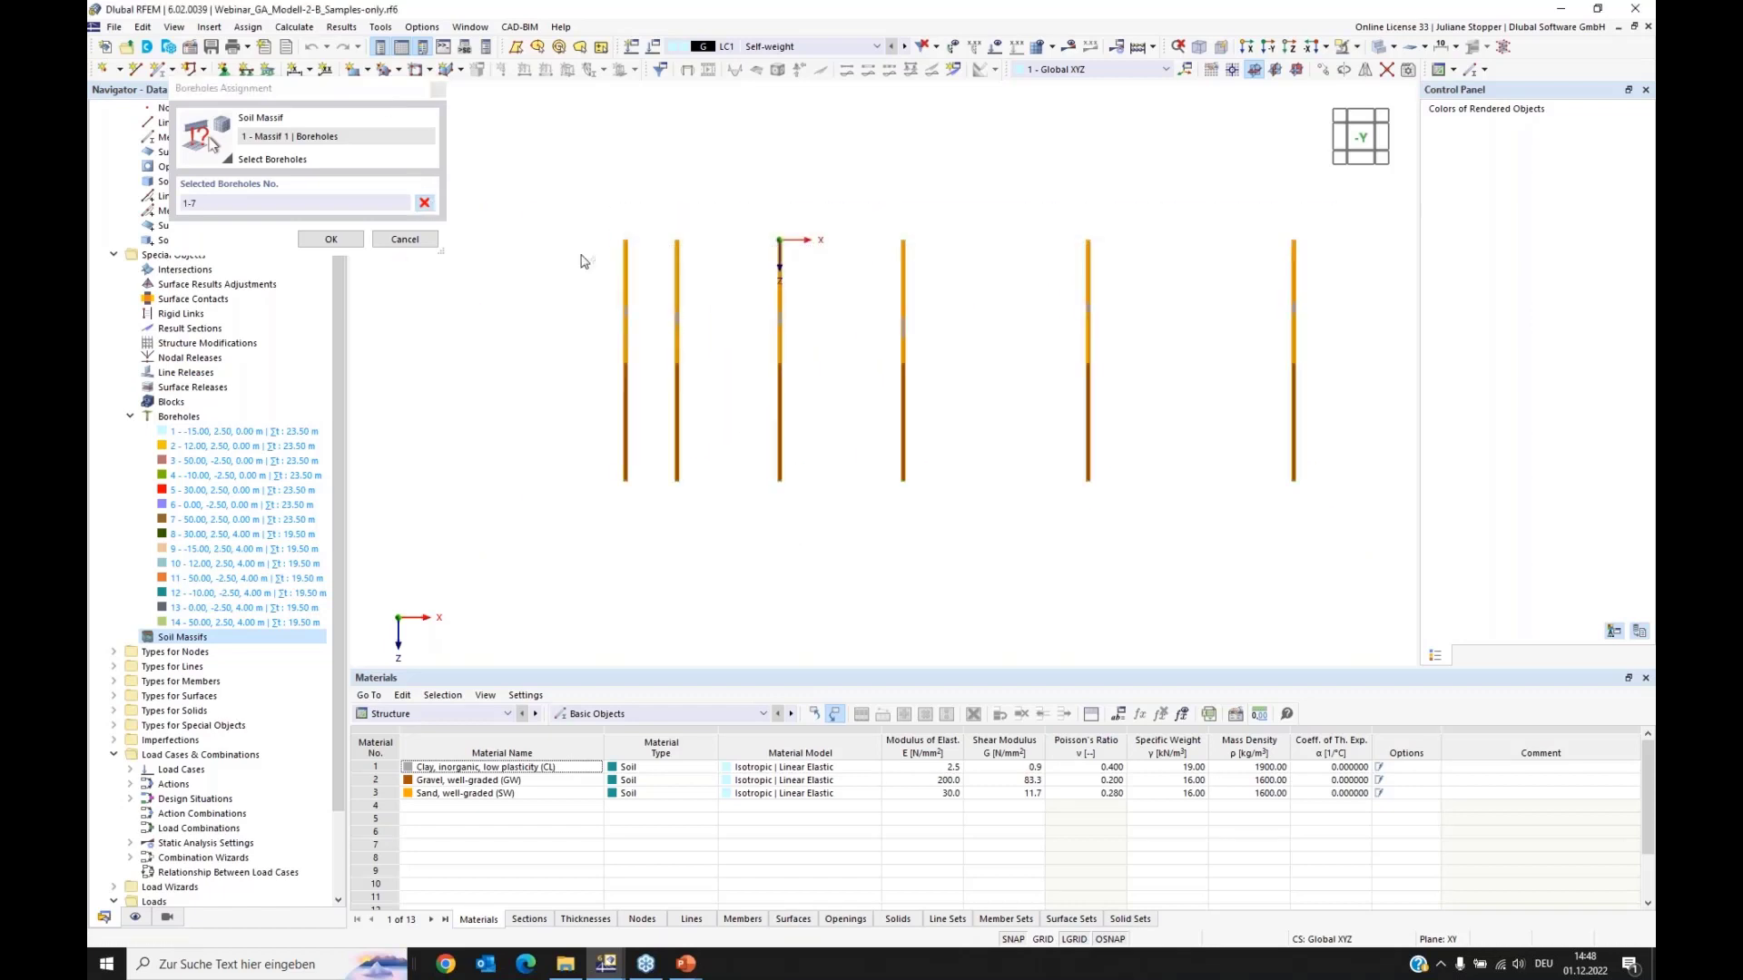
click(332, 240)
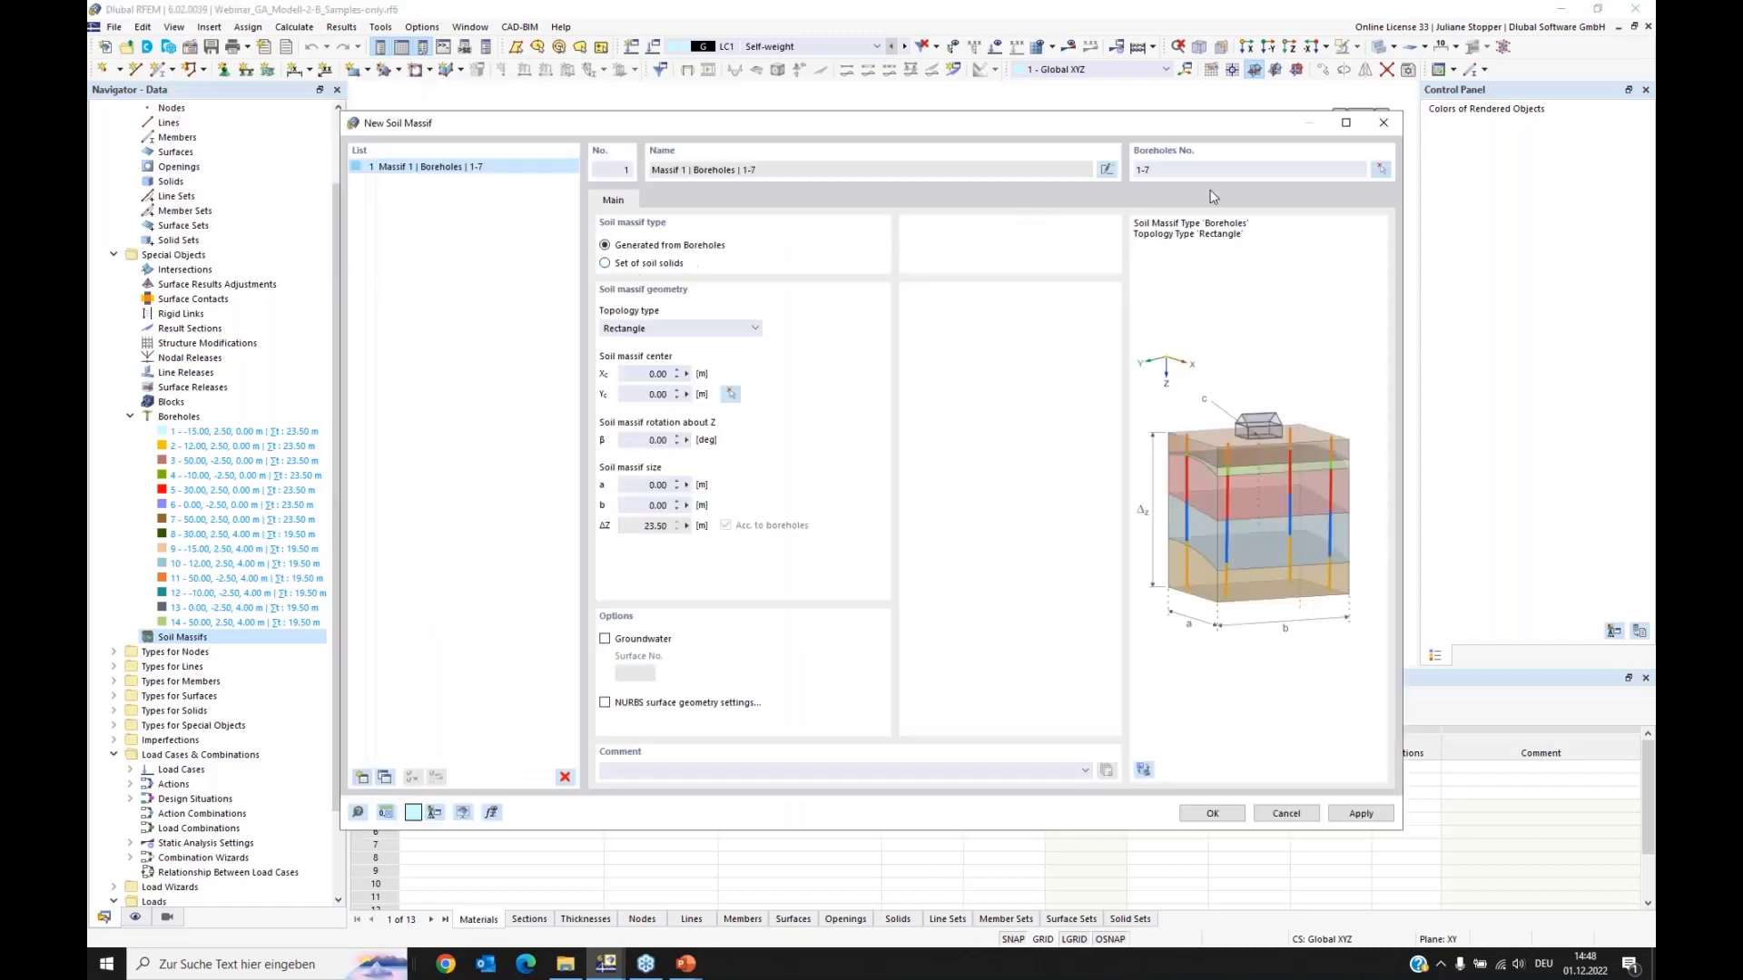
Step: Set the massif centre Xc to 20 m and its size to a = 80 m and b = 5 m, and generate it
drag(644, 377, 810, 373)
text(20)
drag(619, 489, 776, 488)
drag(637, 504, 828, 527)
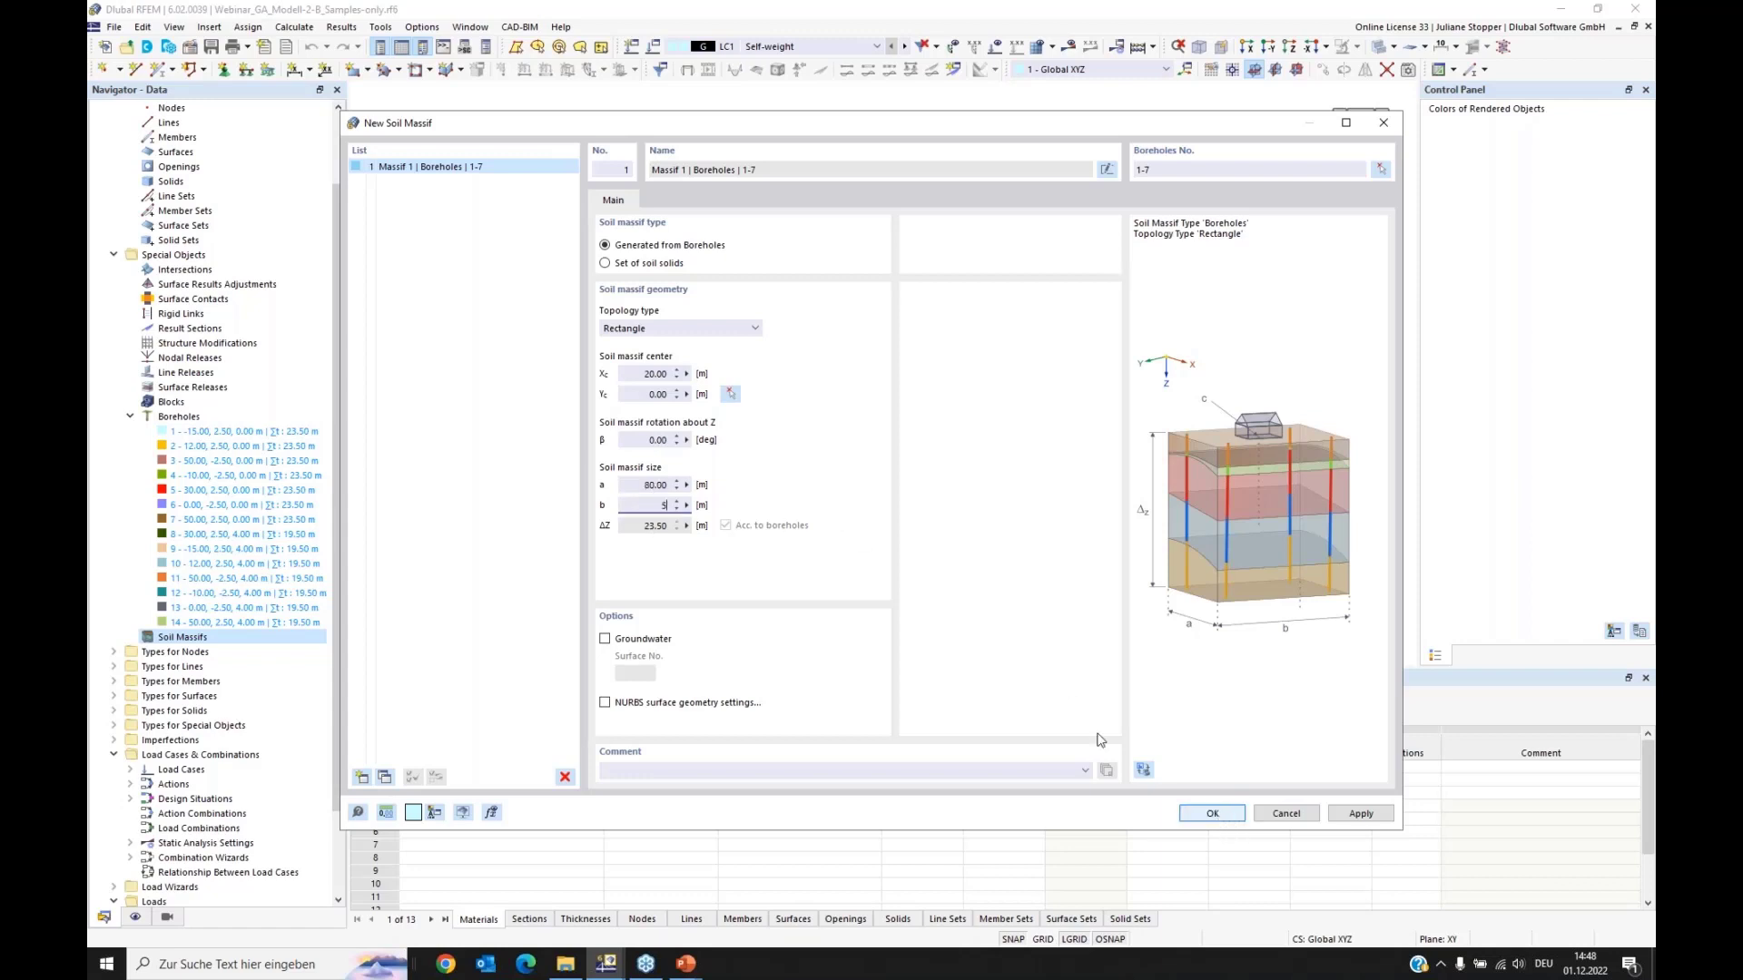
click(920, 696)
click(1213, 814)
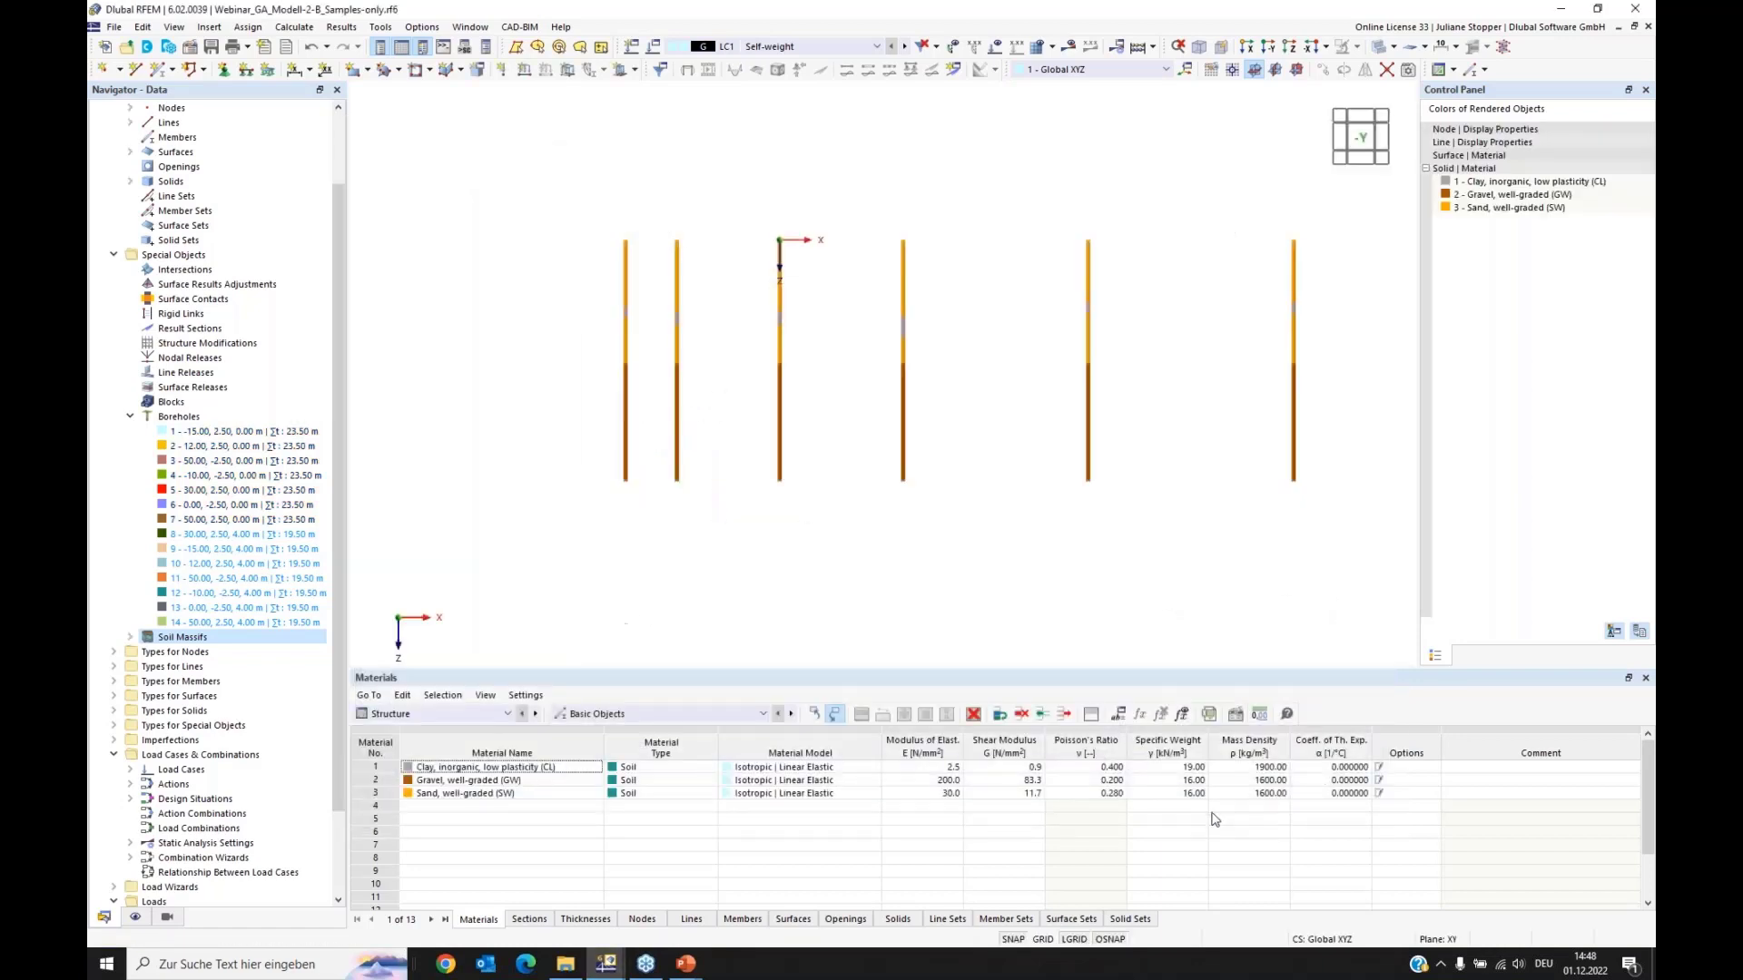
Step: Display the model in solid rendering and examine the course of the soil layers from several angles
click(1394, 47)
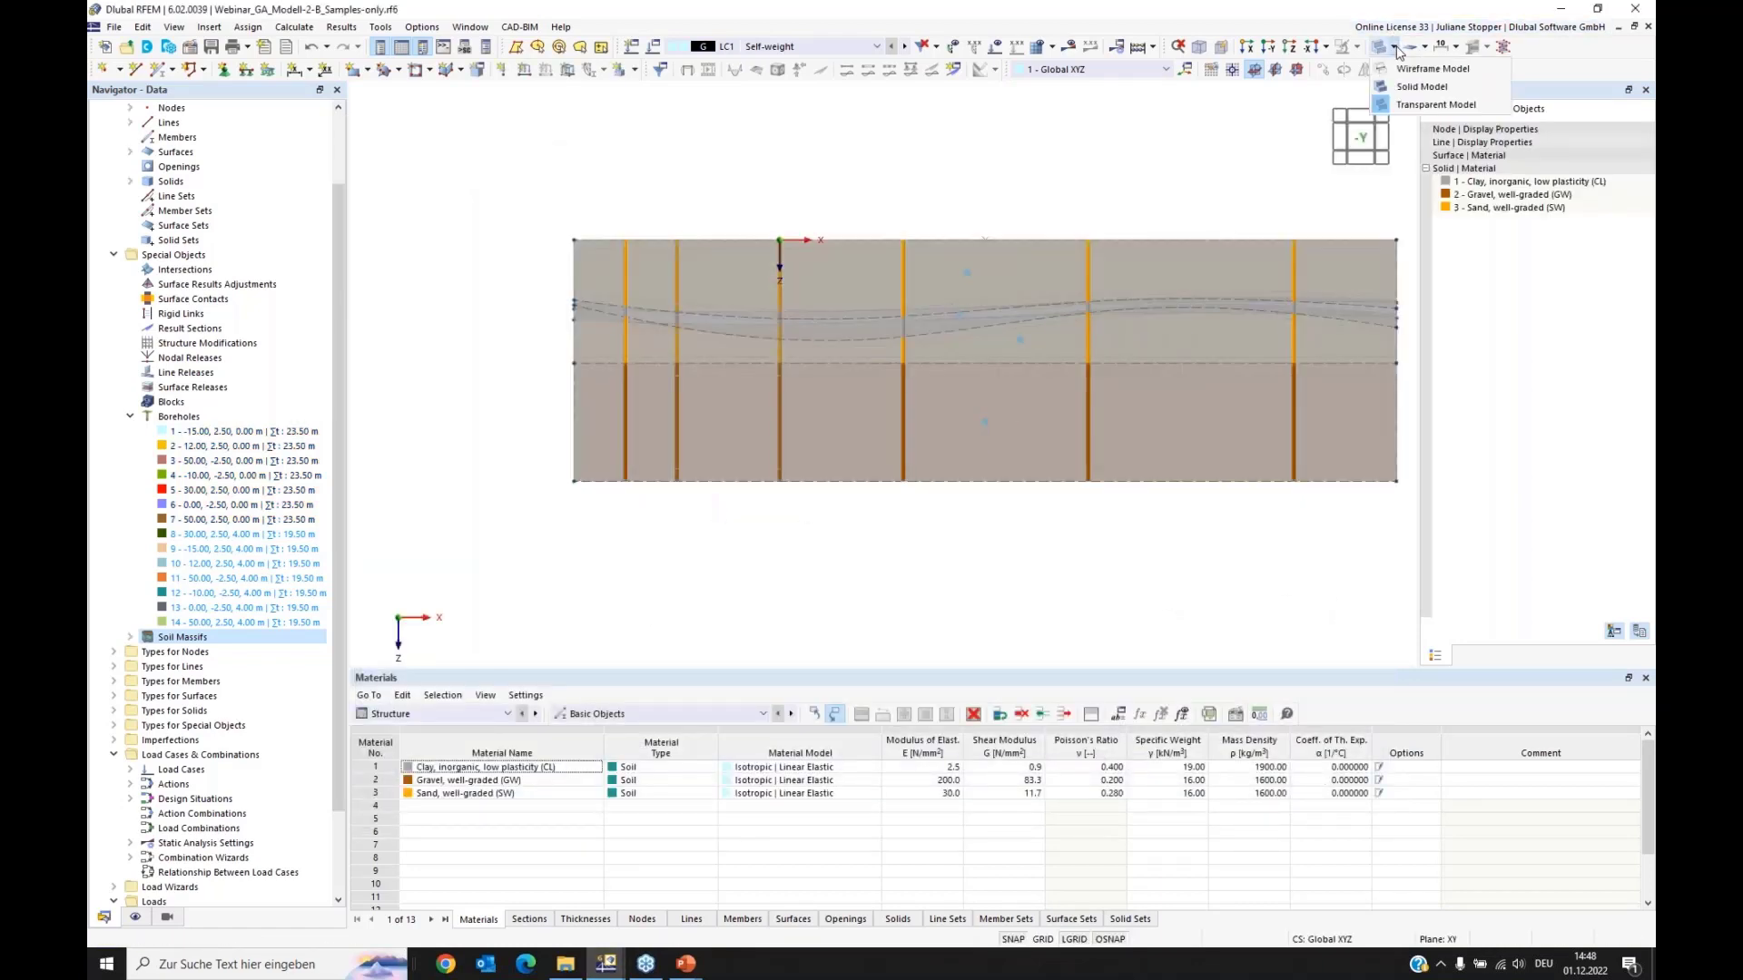
click(1421, 87)
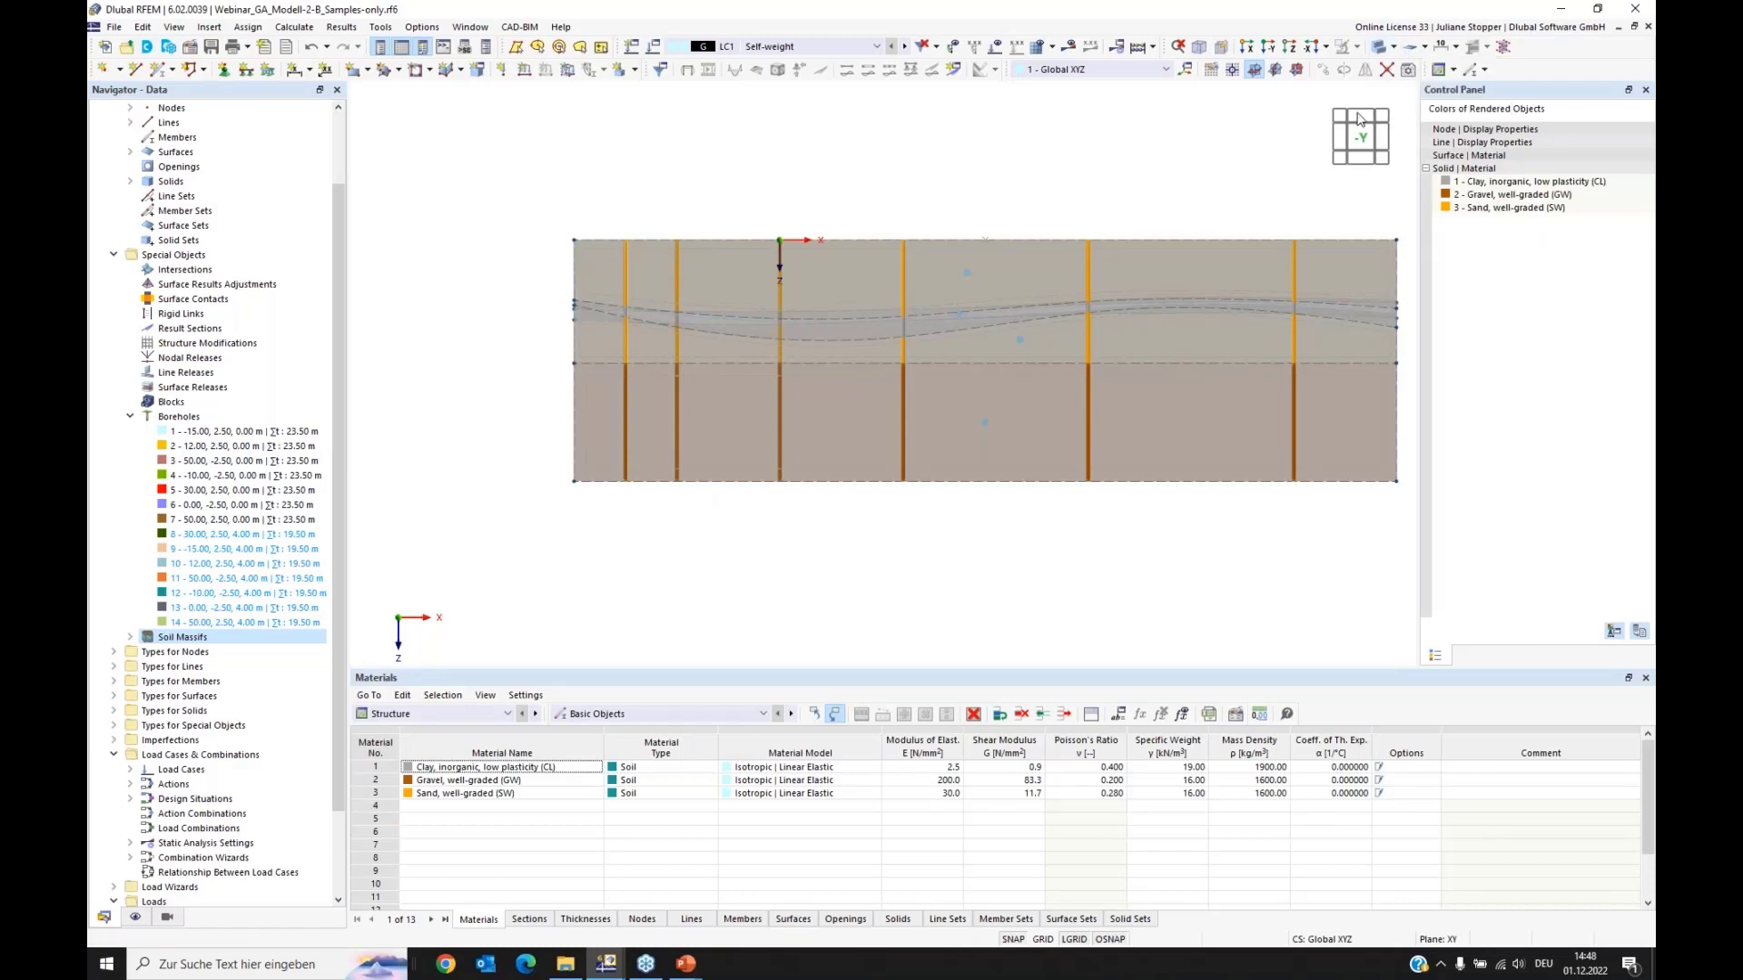
ctrl+middle_drag(1048, 539, 953, 513)
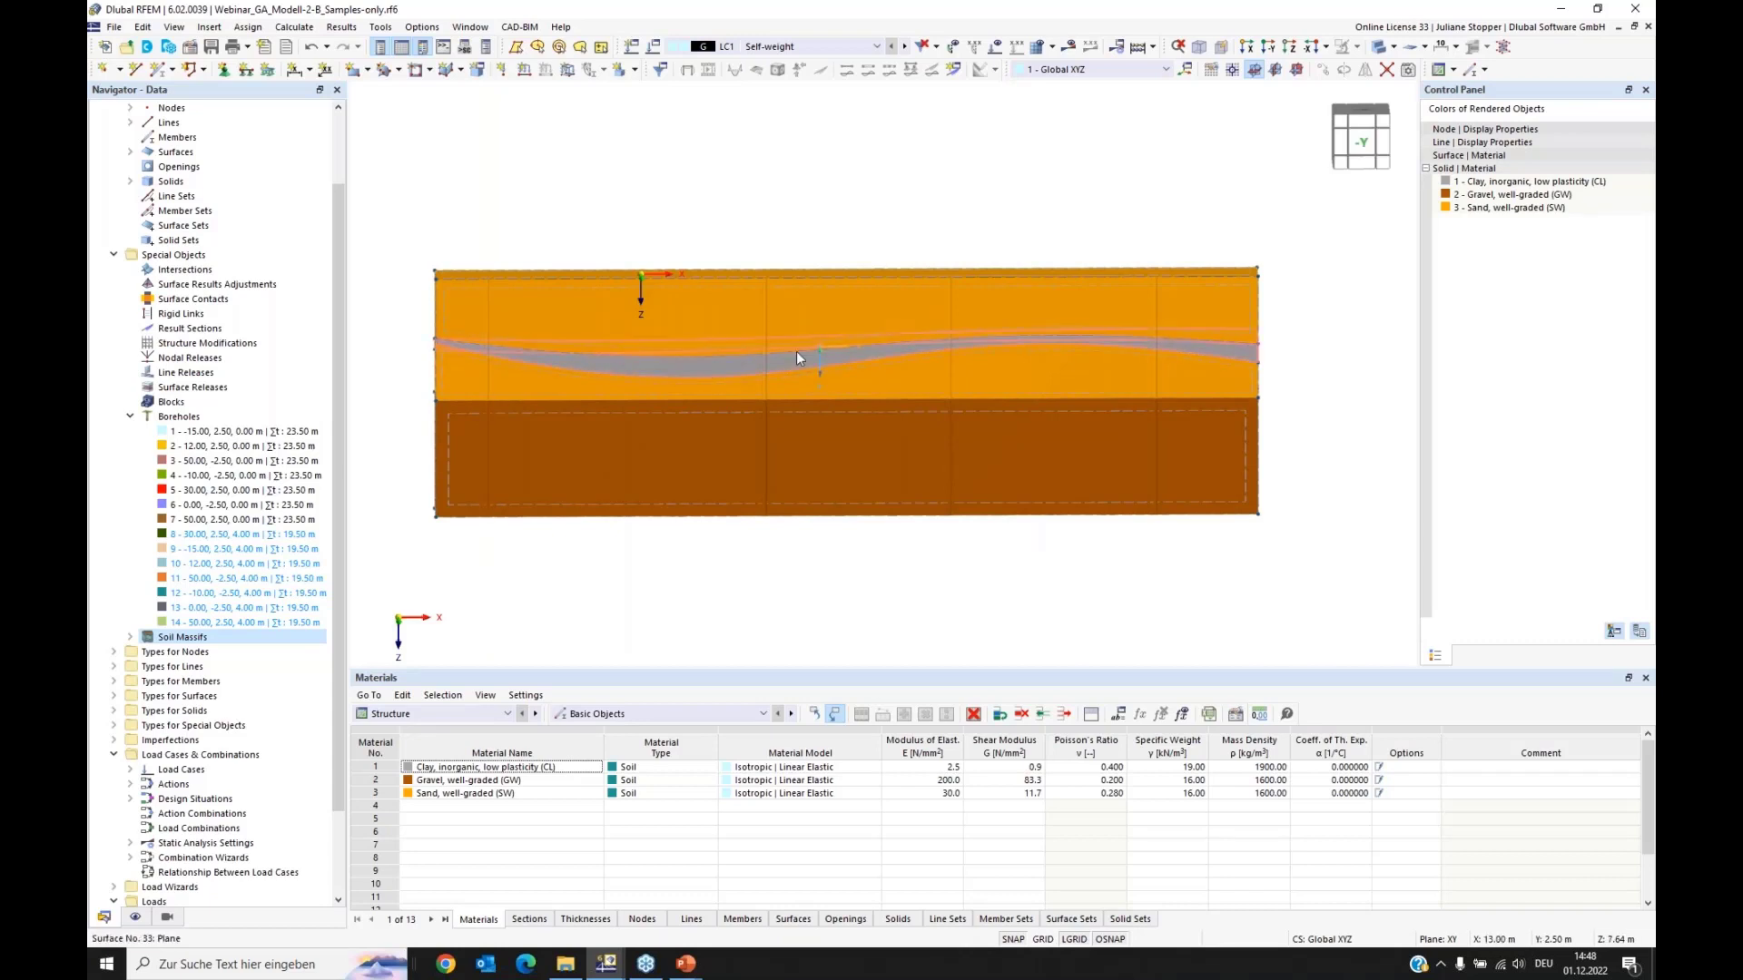
mouse_move(515, 362)
ctrl+middle_down()
mouse_move(539, 378)
mouse_move(642, 353)
mouse_move(543, 367)
ctrl+middle_up()
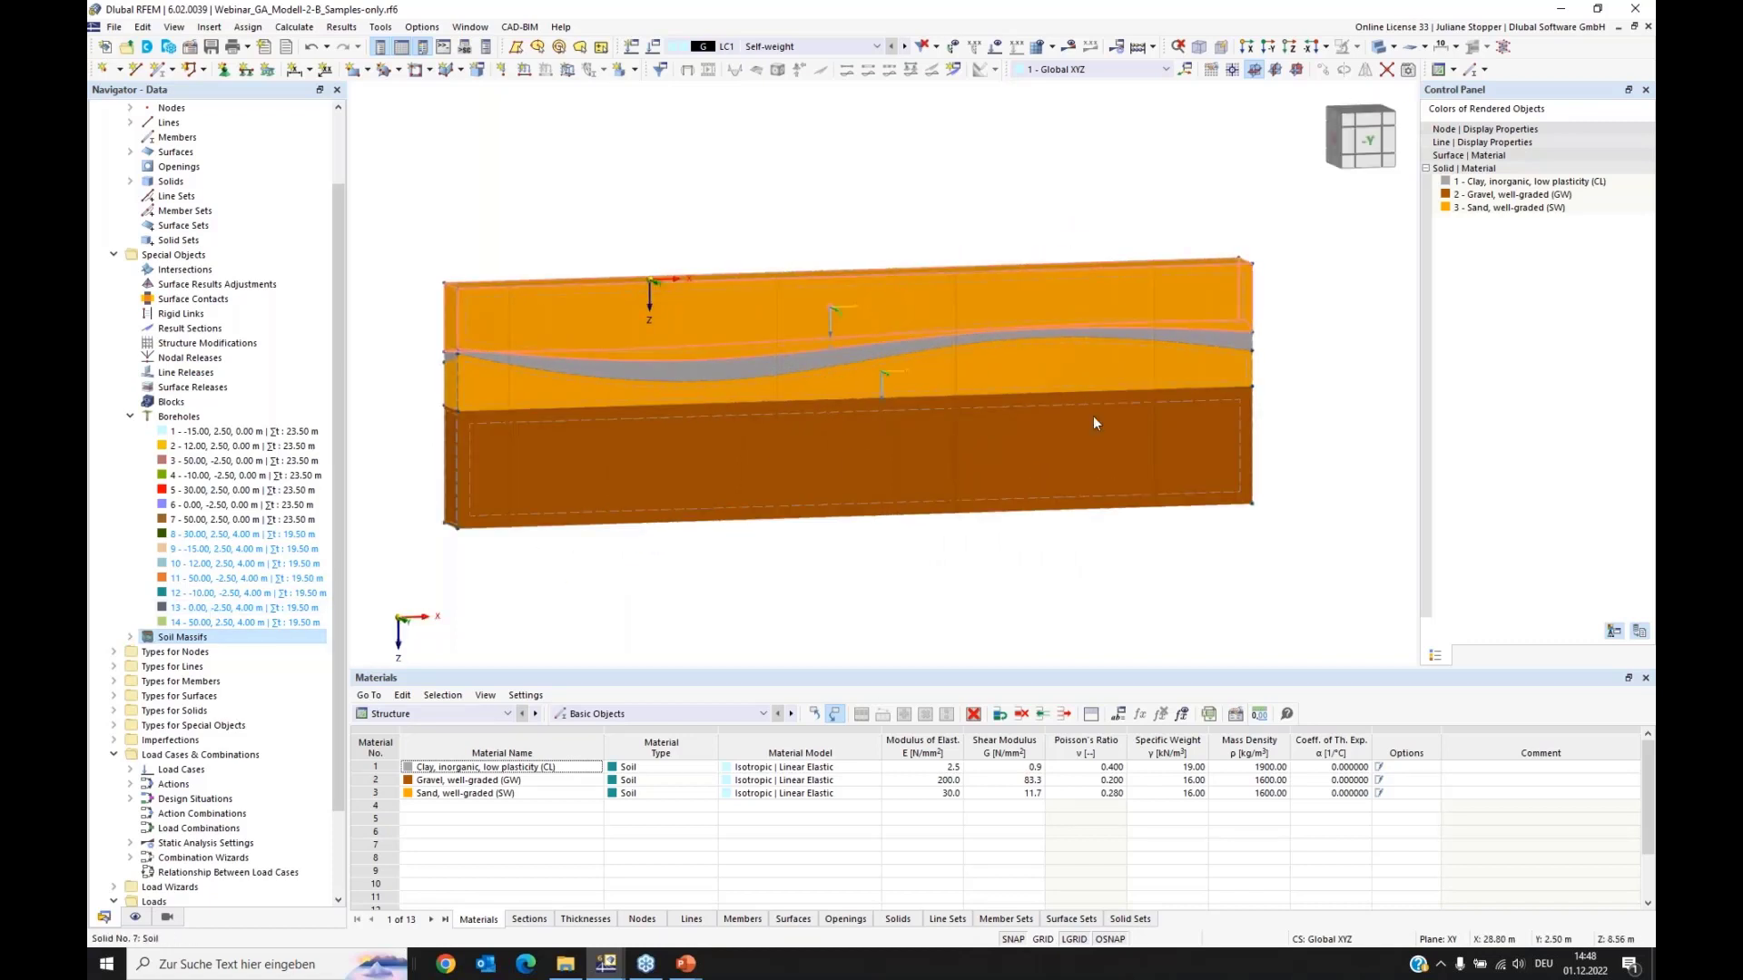
ctrl+middle_drag(1185, 450, 1122, 444)
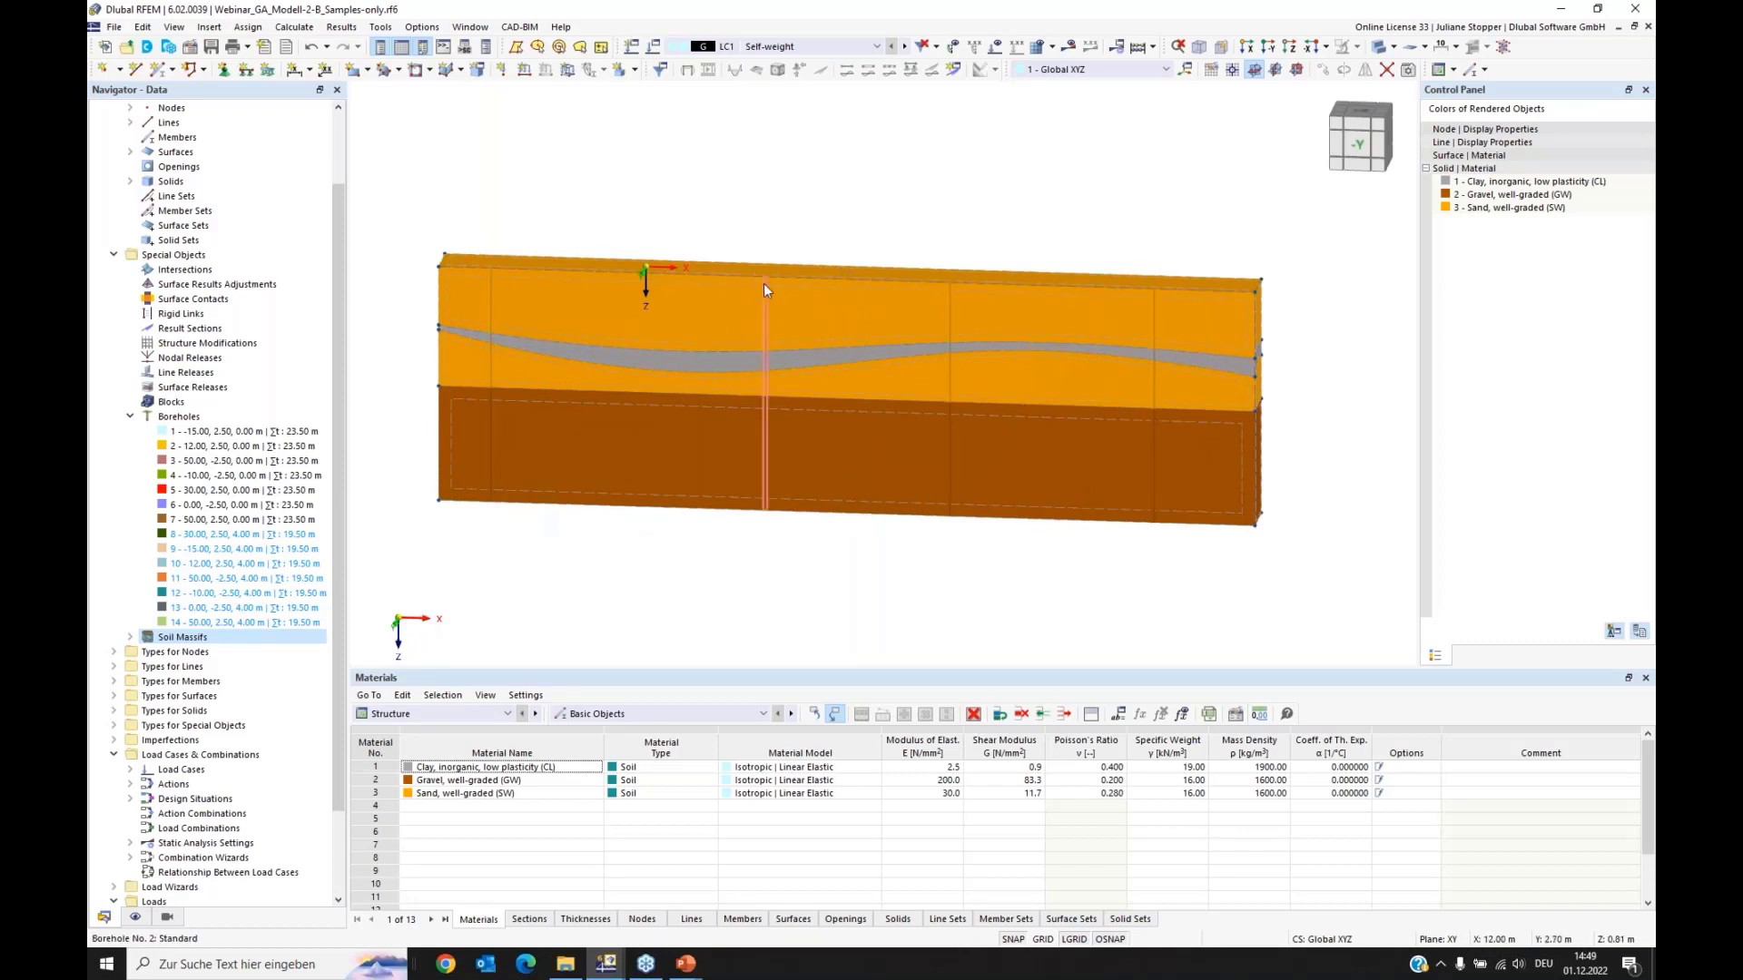
Step: Delete soil massif 1 generated from boreholes 1-7
click(130, 637)
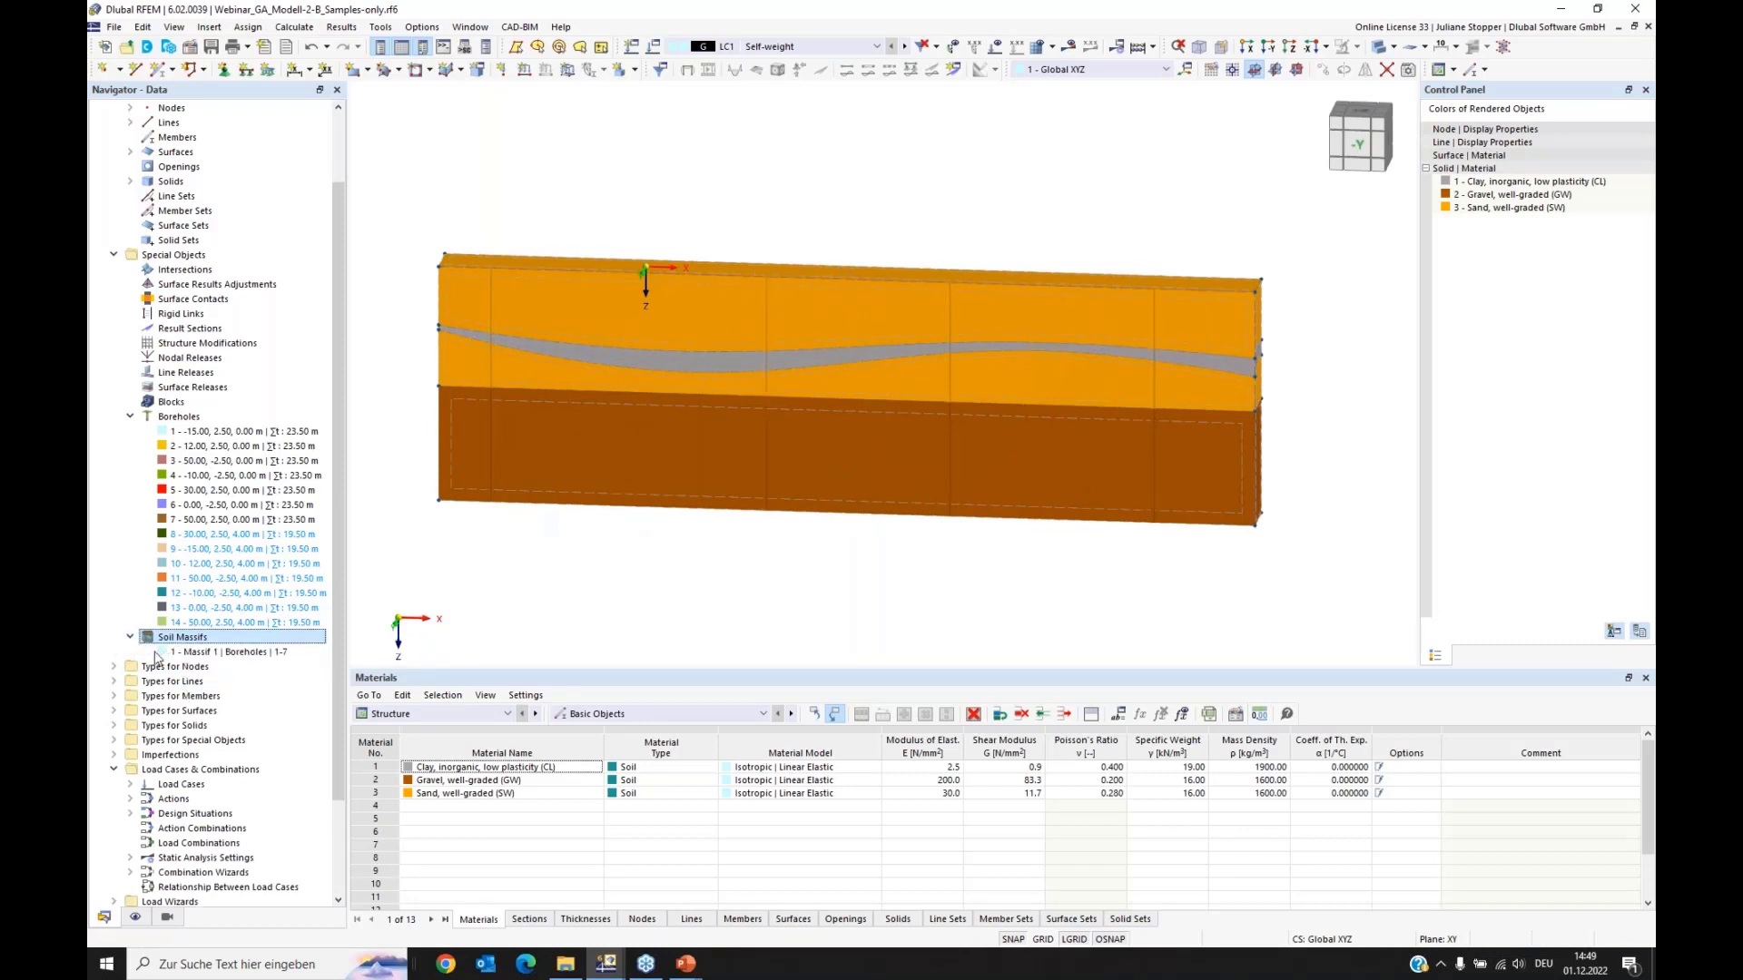
right_click(212, 656)
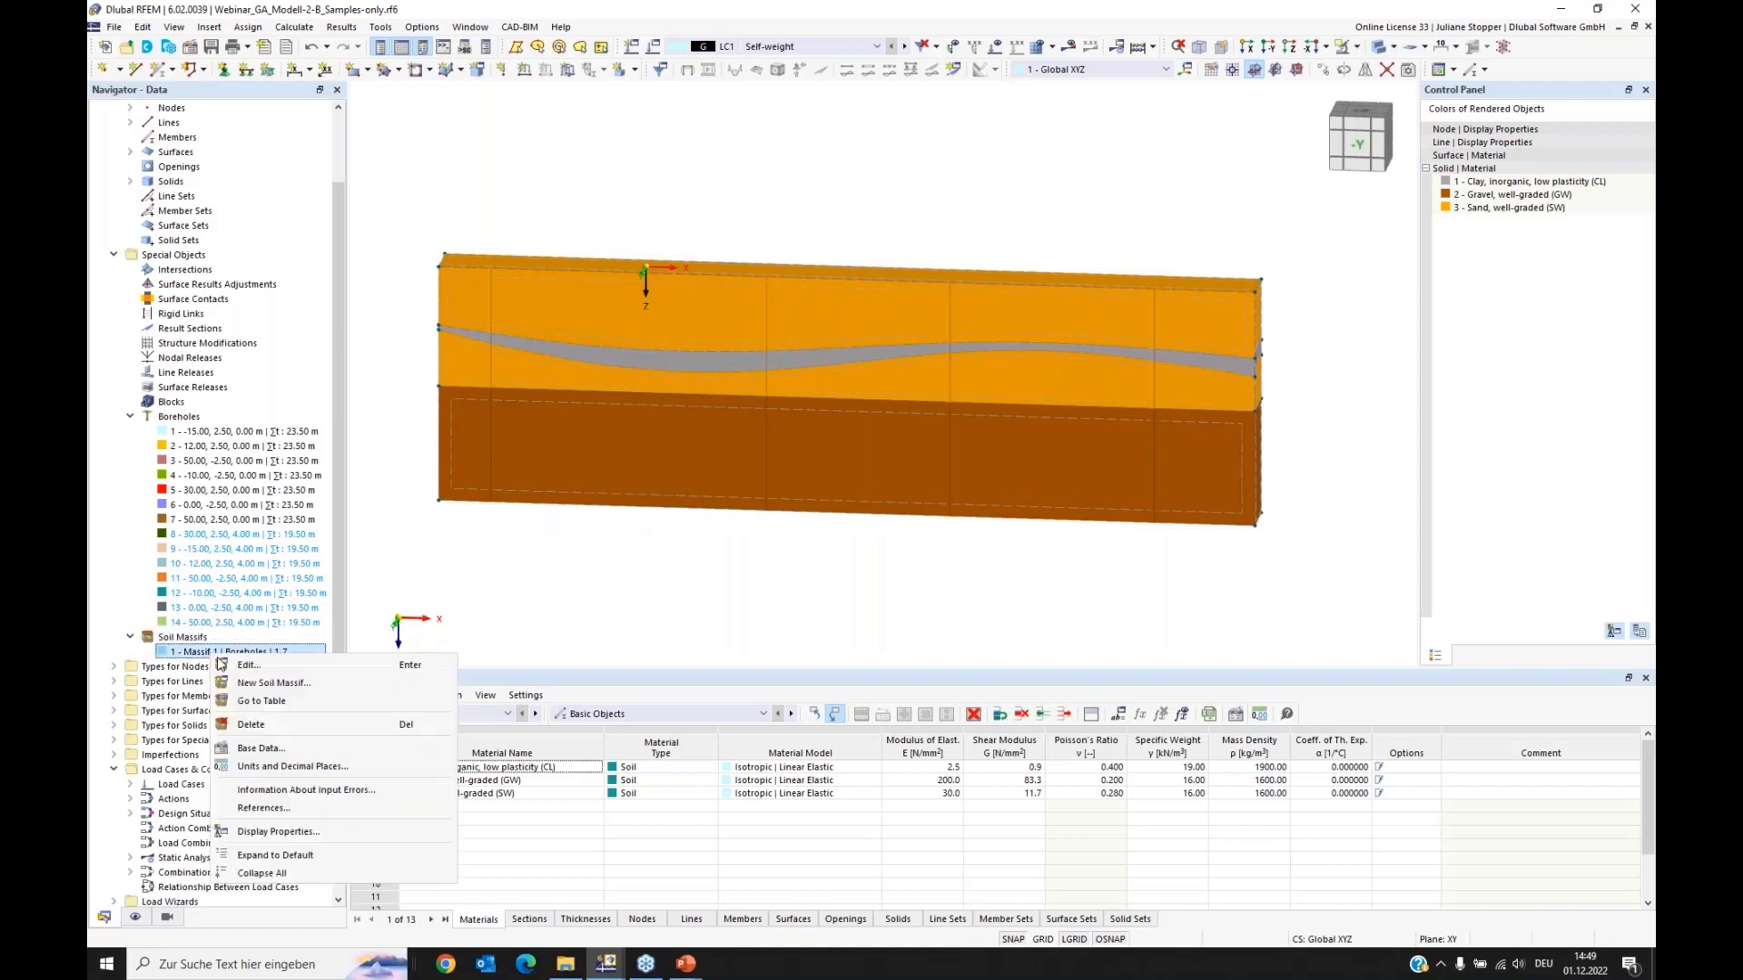
click(251, 724)
click(886, 539)
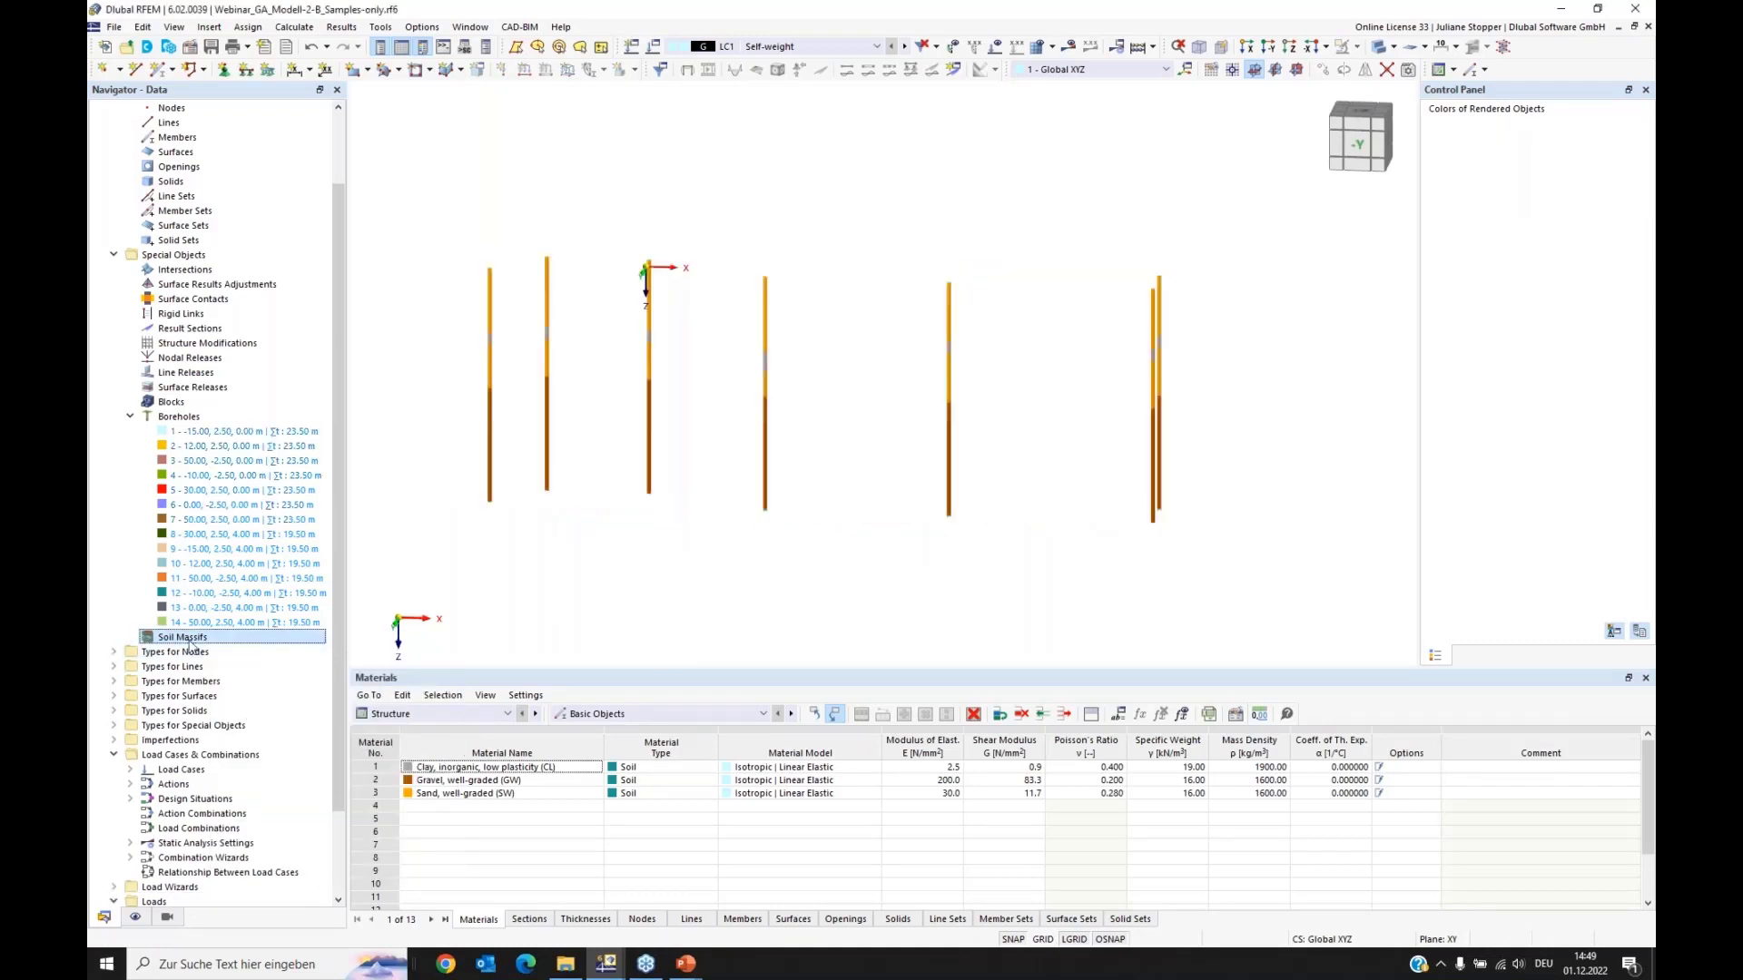
Step: Start another soil massif with centre Xc -10 m and size a = 20 m, b = 5 m
right_click(165, 642)
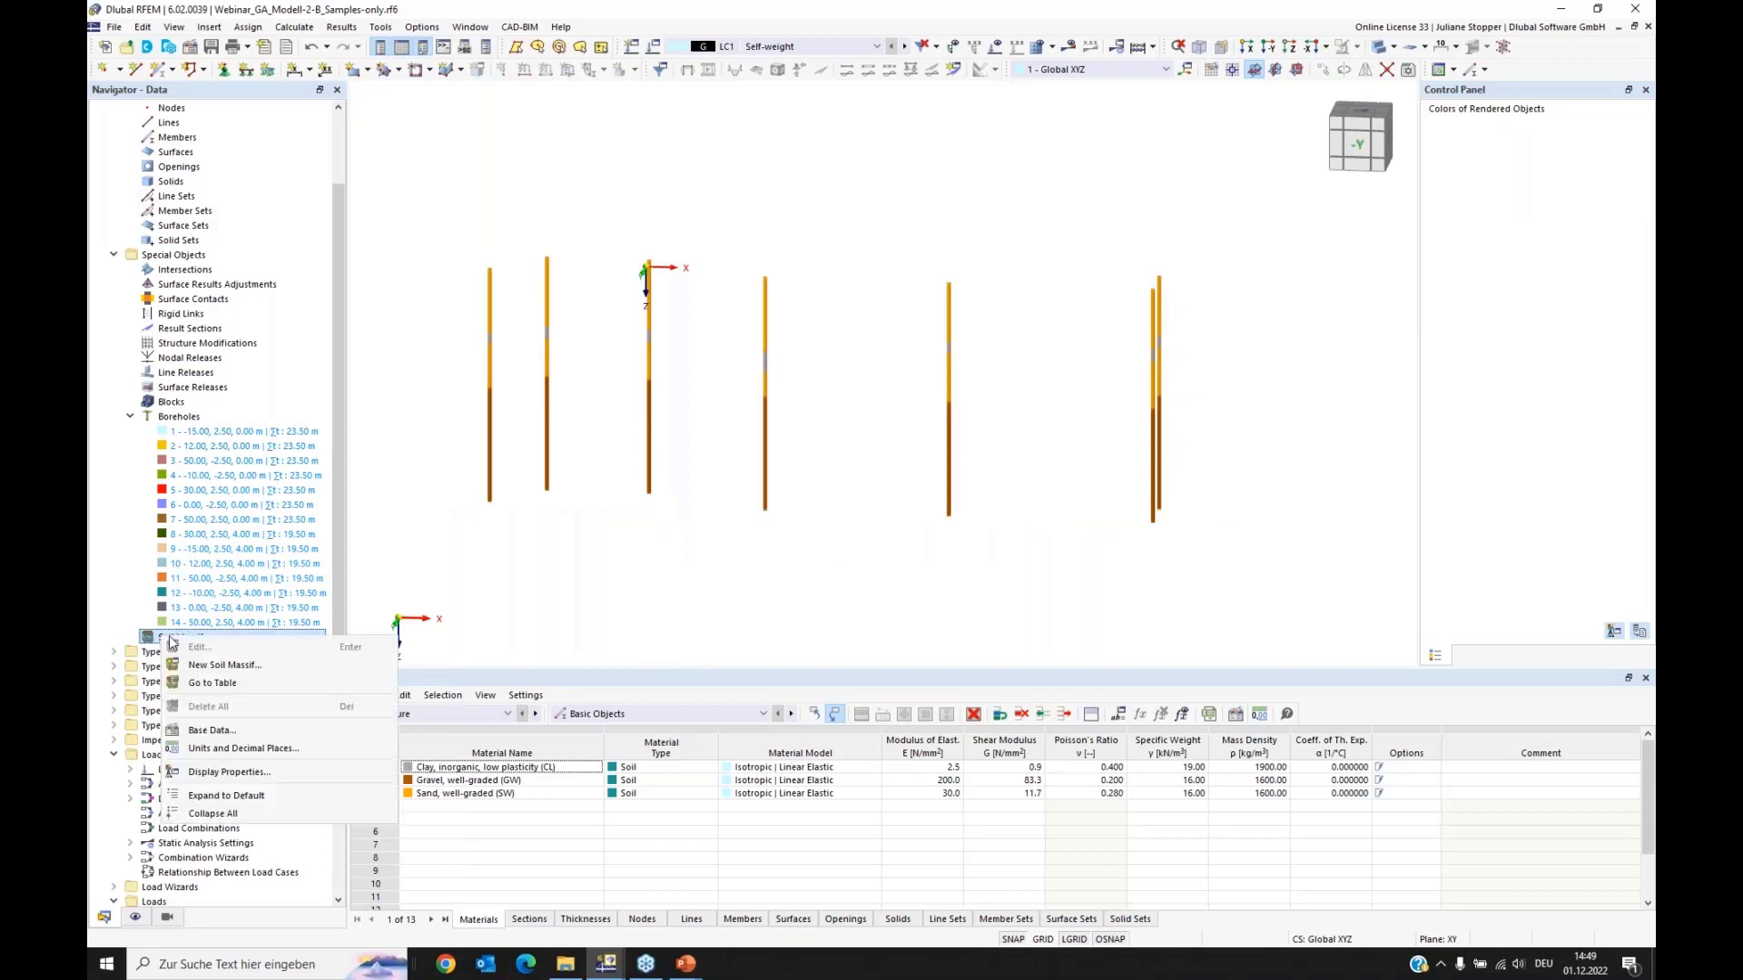
click(207, 668)
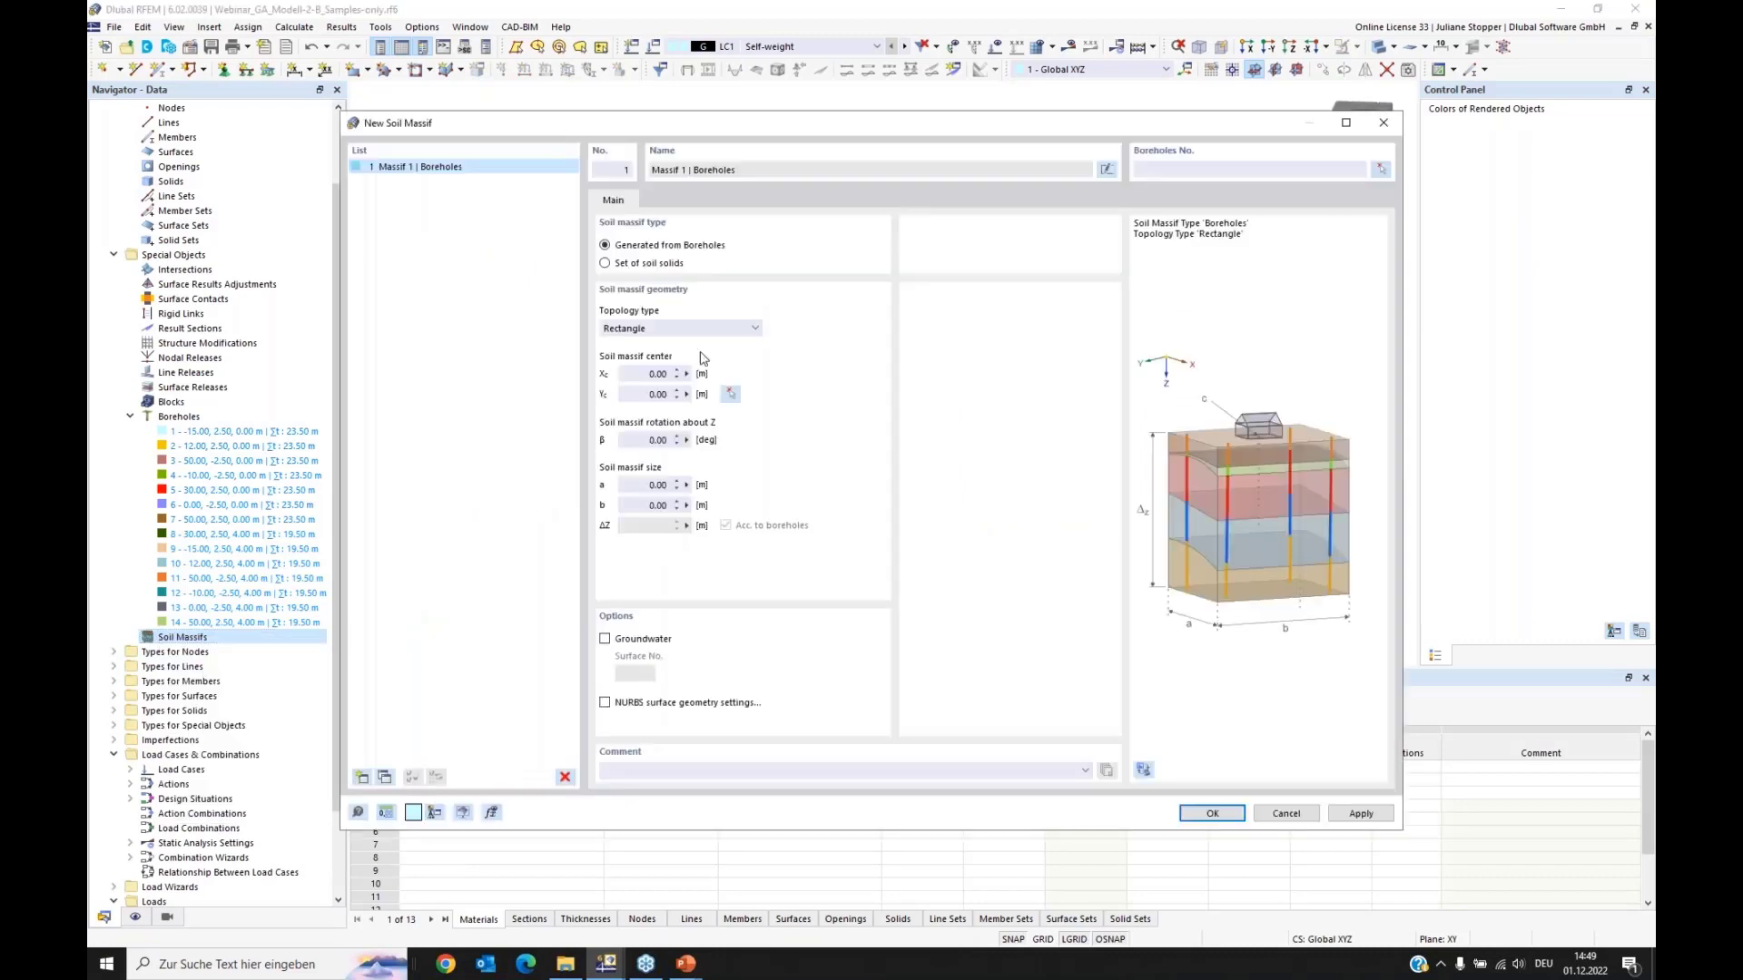
click(639, 371)
click(627, 483)
text(20)
click(646, 505)
text(5)
click(615, 481)
Step: Assign boreholes 1-7 to the soil massif and generate it
click(1377, 170)
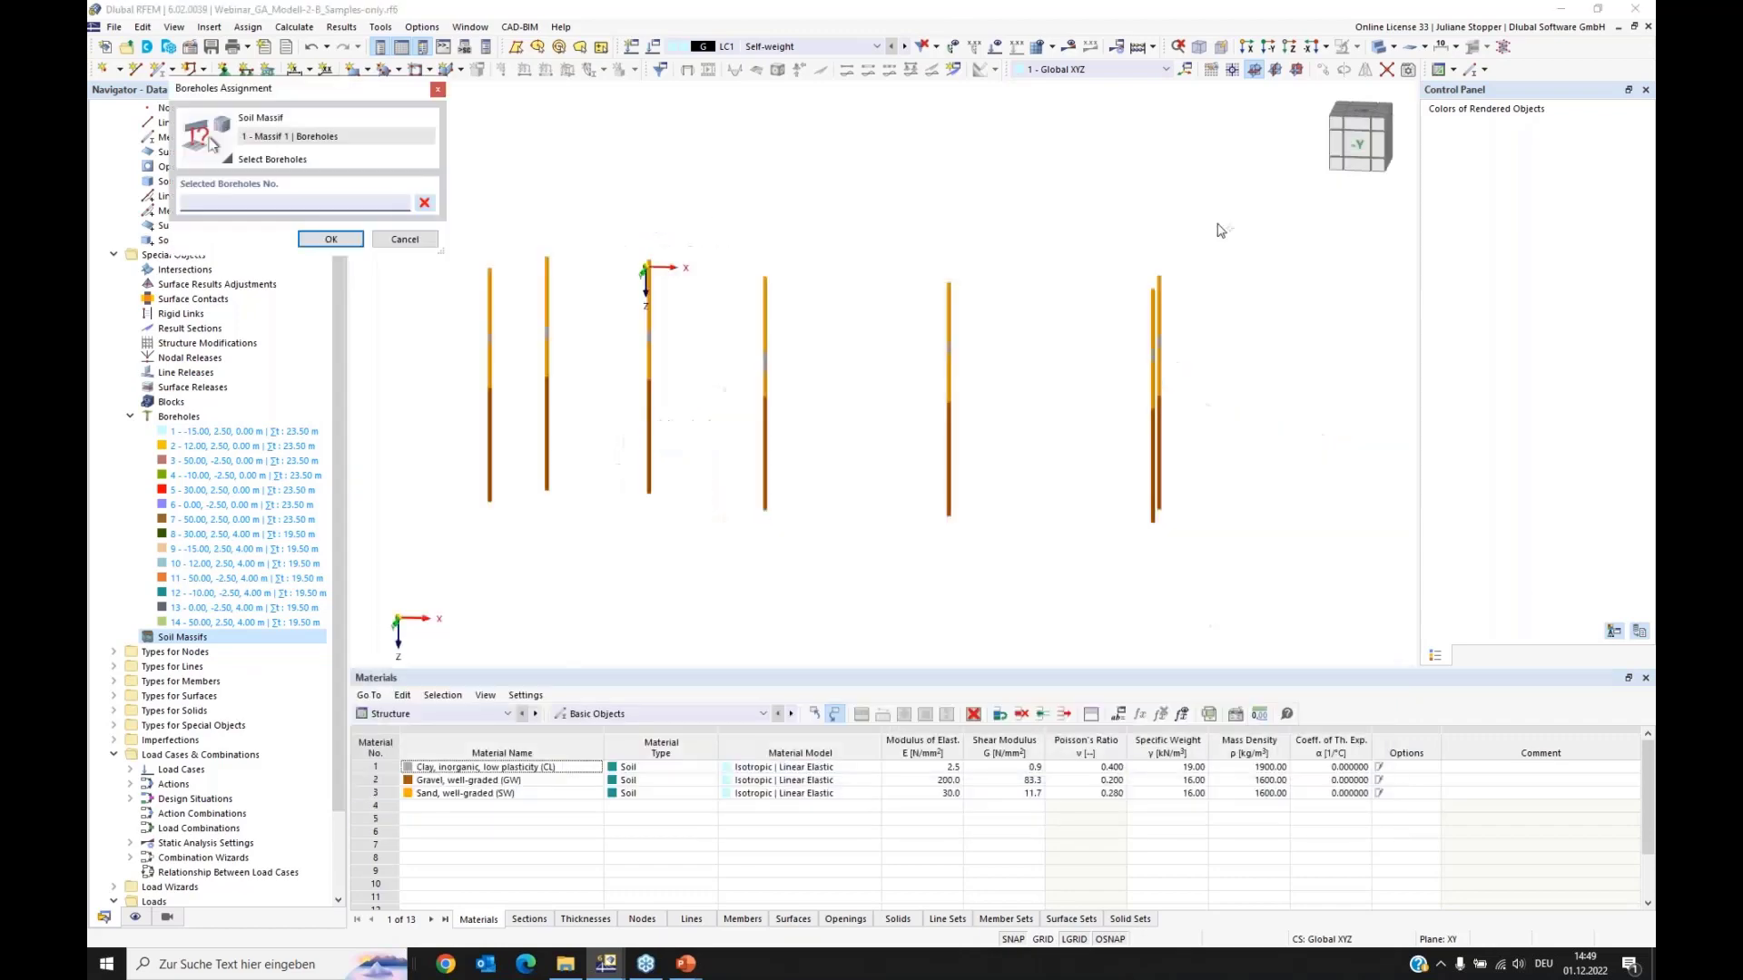
drag(1216, 224, 415, 294)
click(332, 238)
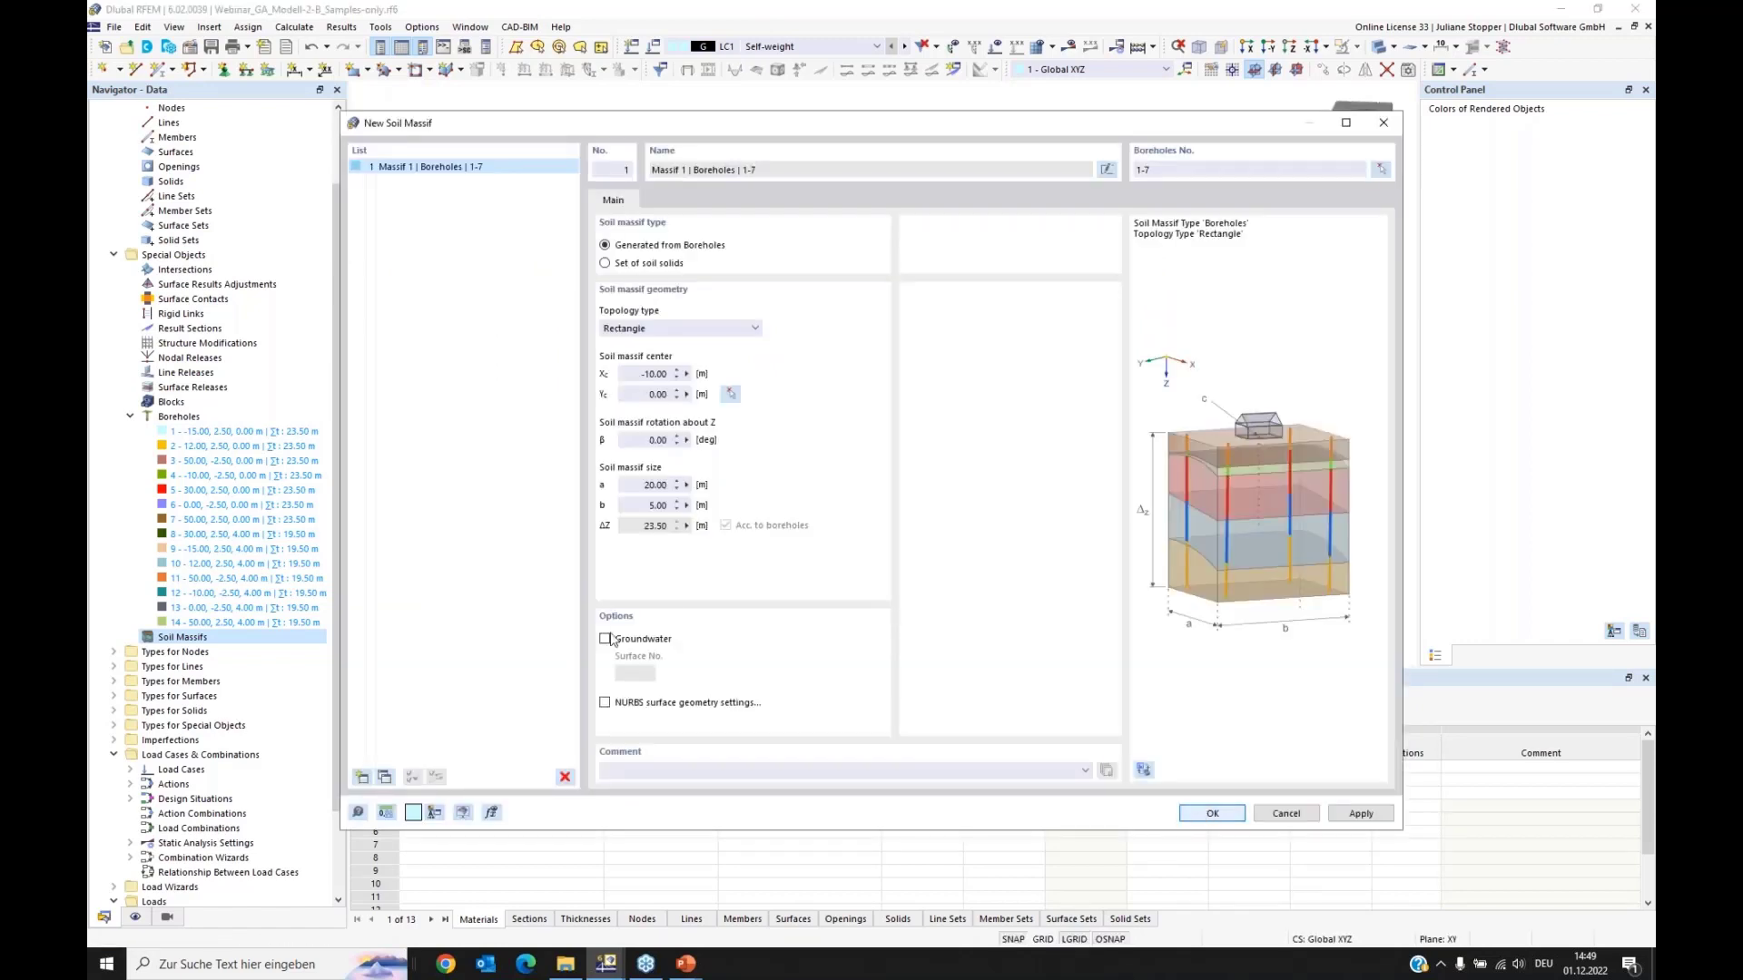
click(1198, 811)
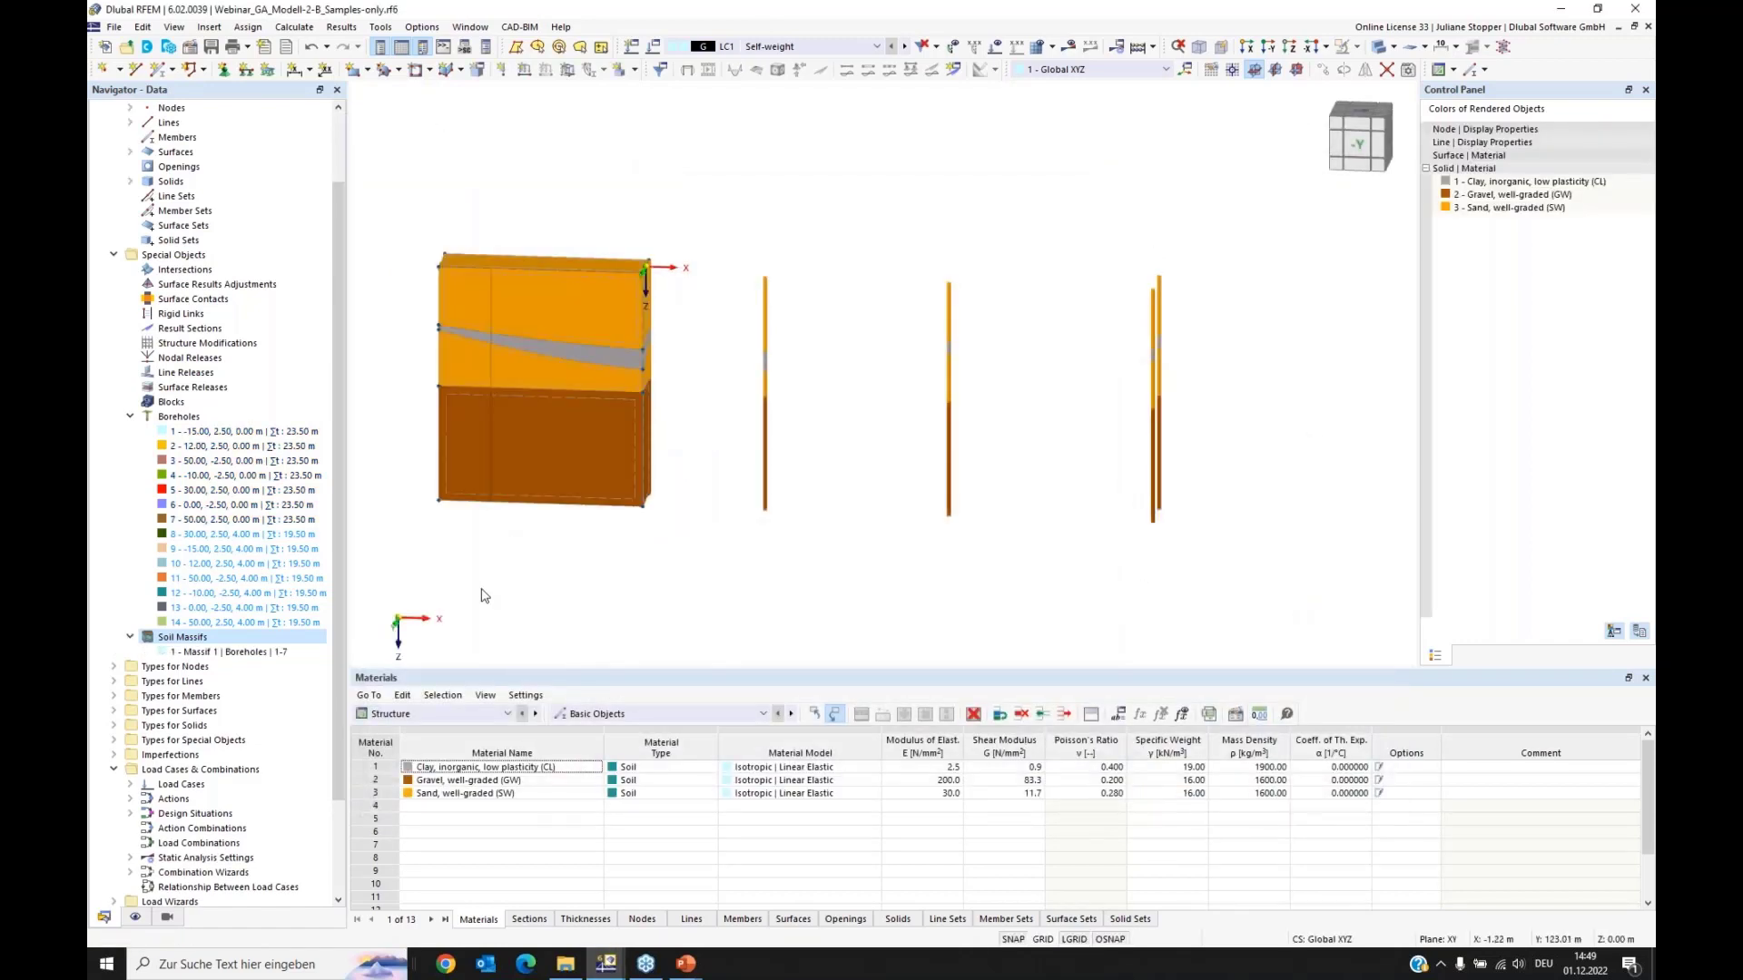
Step: Copy massif 1 as massif 2 and shift its centre in X so that it directly adjoins the first massif
mouse_move(541, 571)
ctrl+middle_down()
mouse_move(483, 588)
mouse_move(549, 567)
ctrl+middle_up()
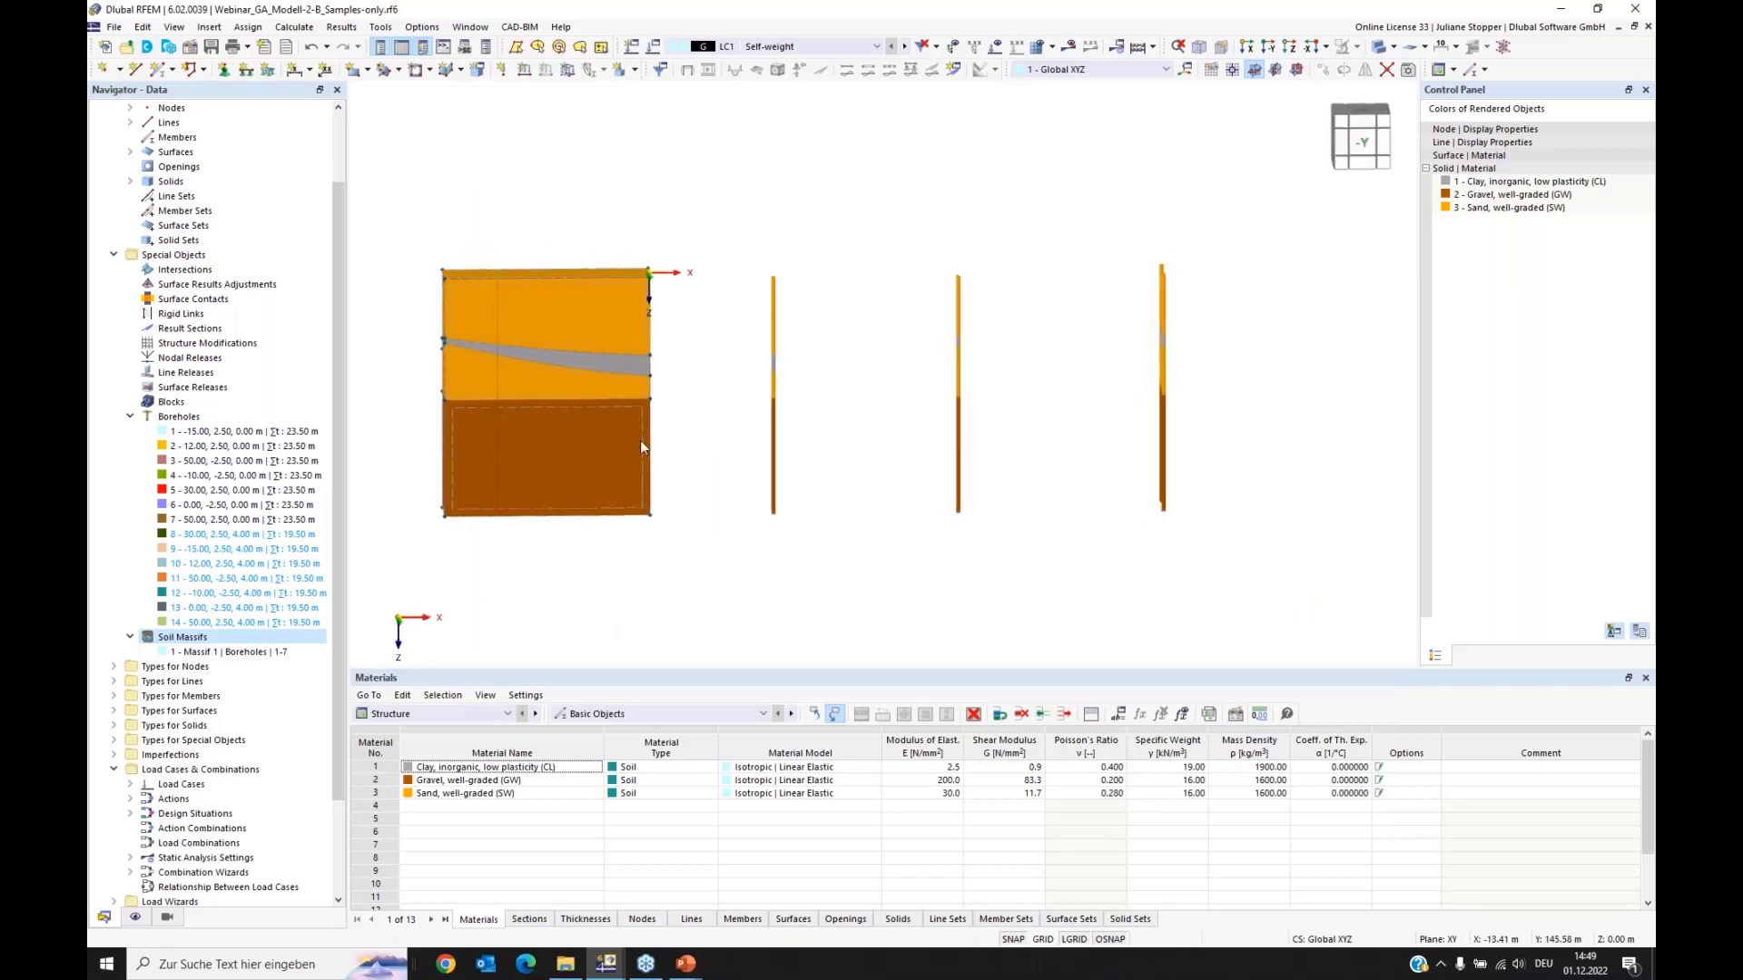
scroll(612, 470, down, 1)
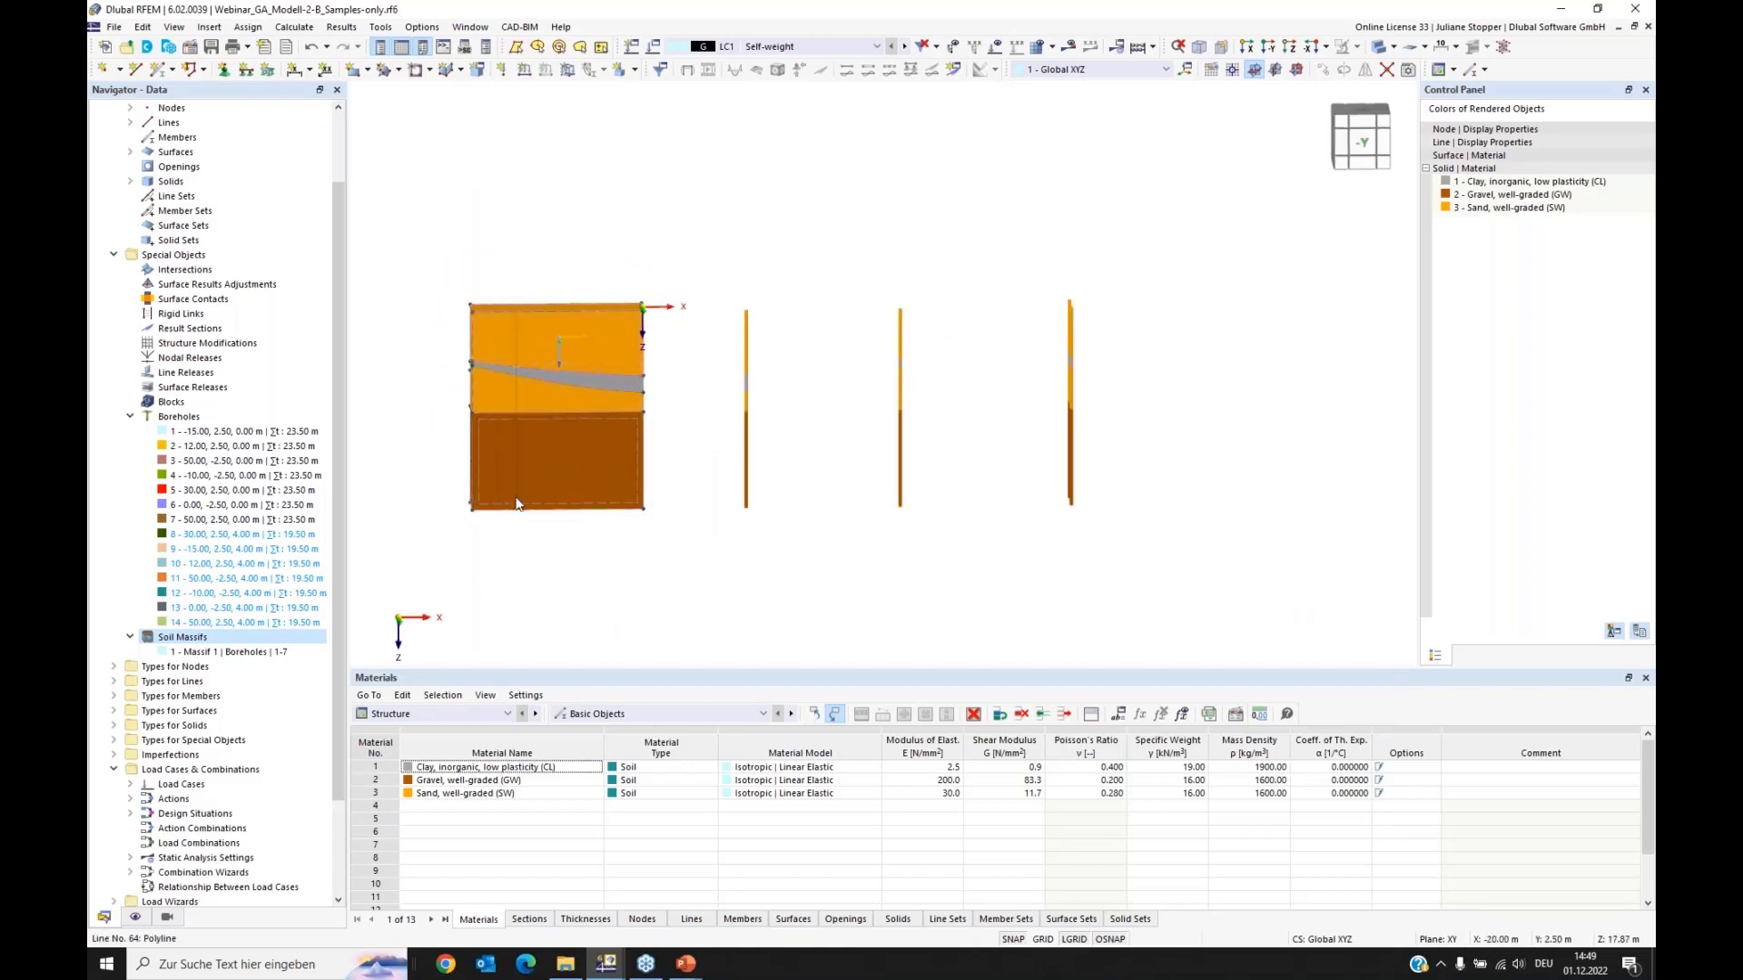
click(213, 653)
double_click(213, 653)
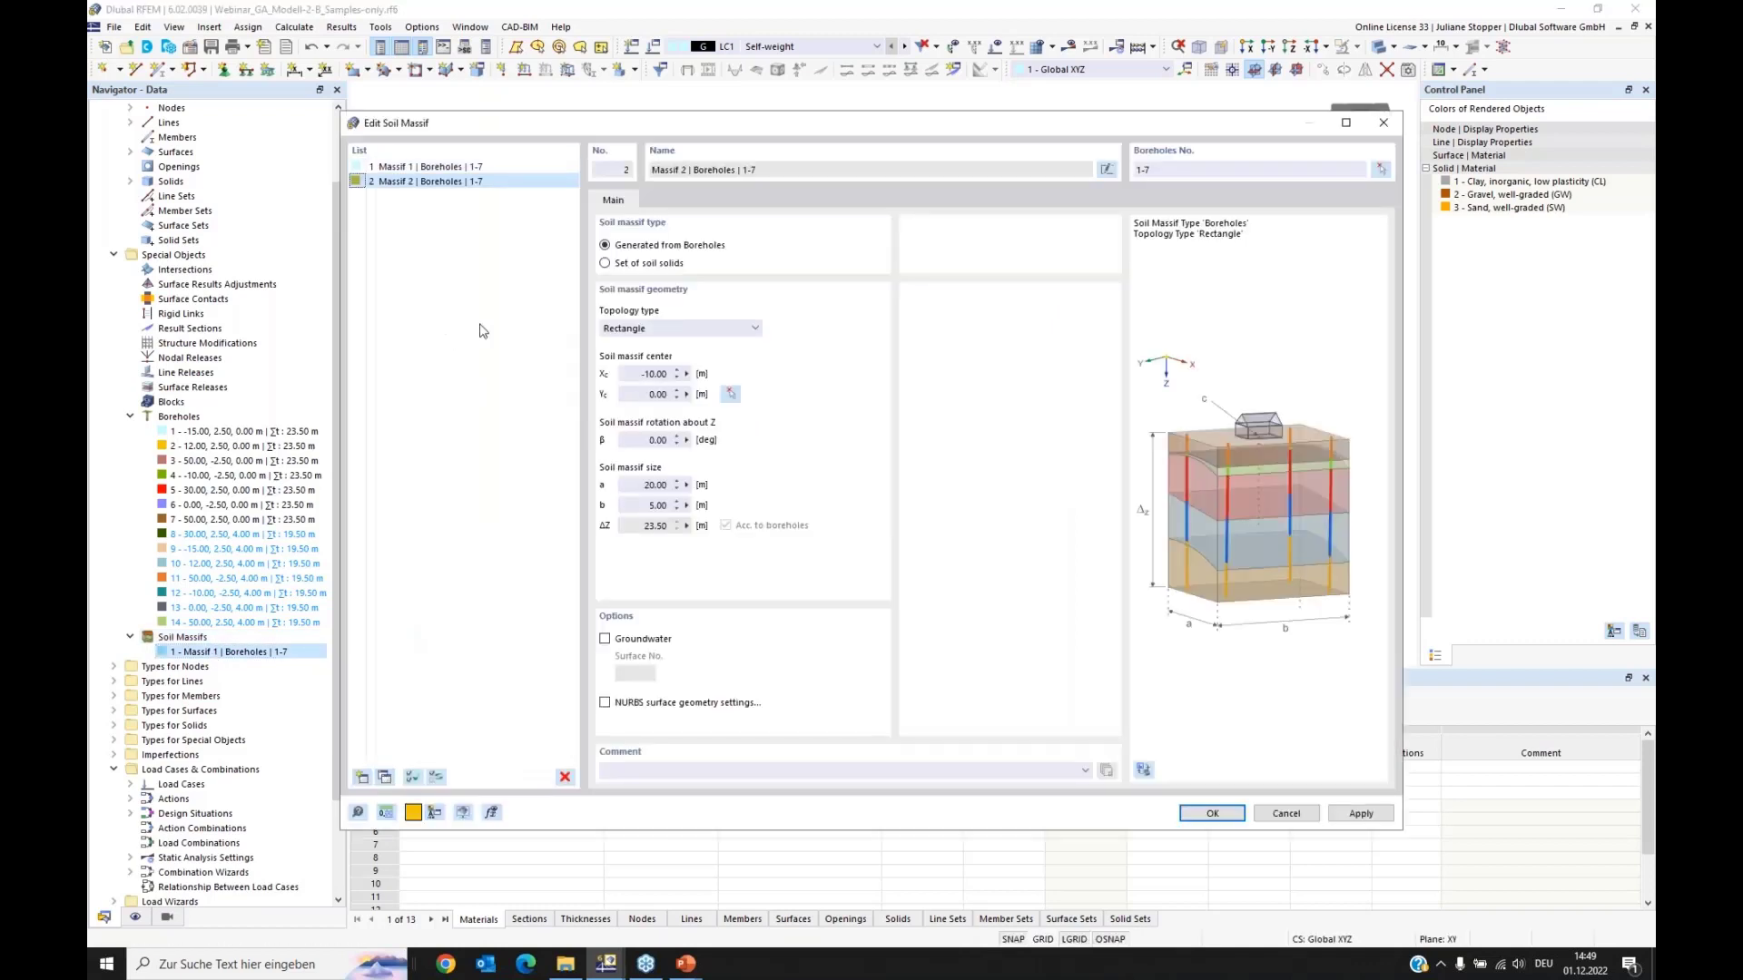
drag(630, 374, 646, 373)
key(Return)
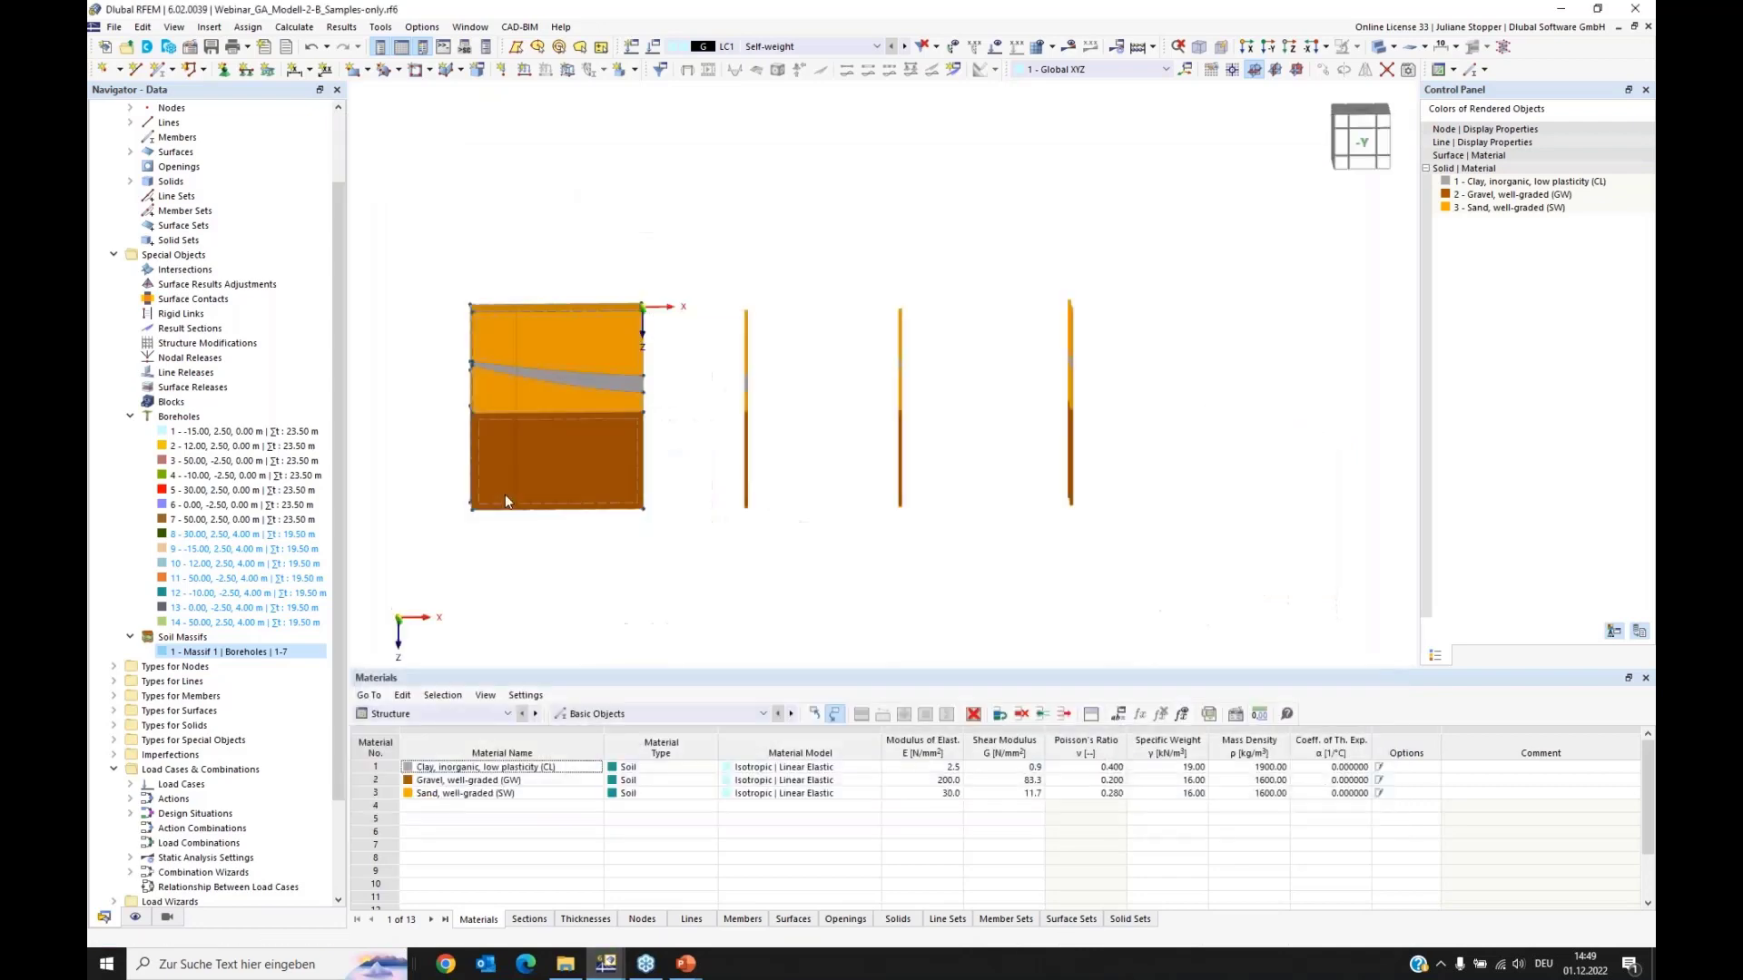
Step: Display the two adjoining massifs as a wireframe model
mouse_move(836, 622)
ctrl+middle_down()
mouse_move(775, 646)
mouse_move(831, 637)
ctrl+middle_up()
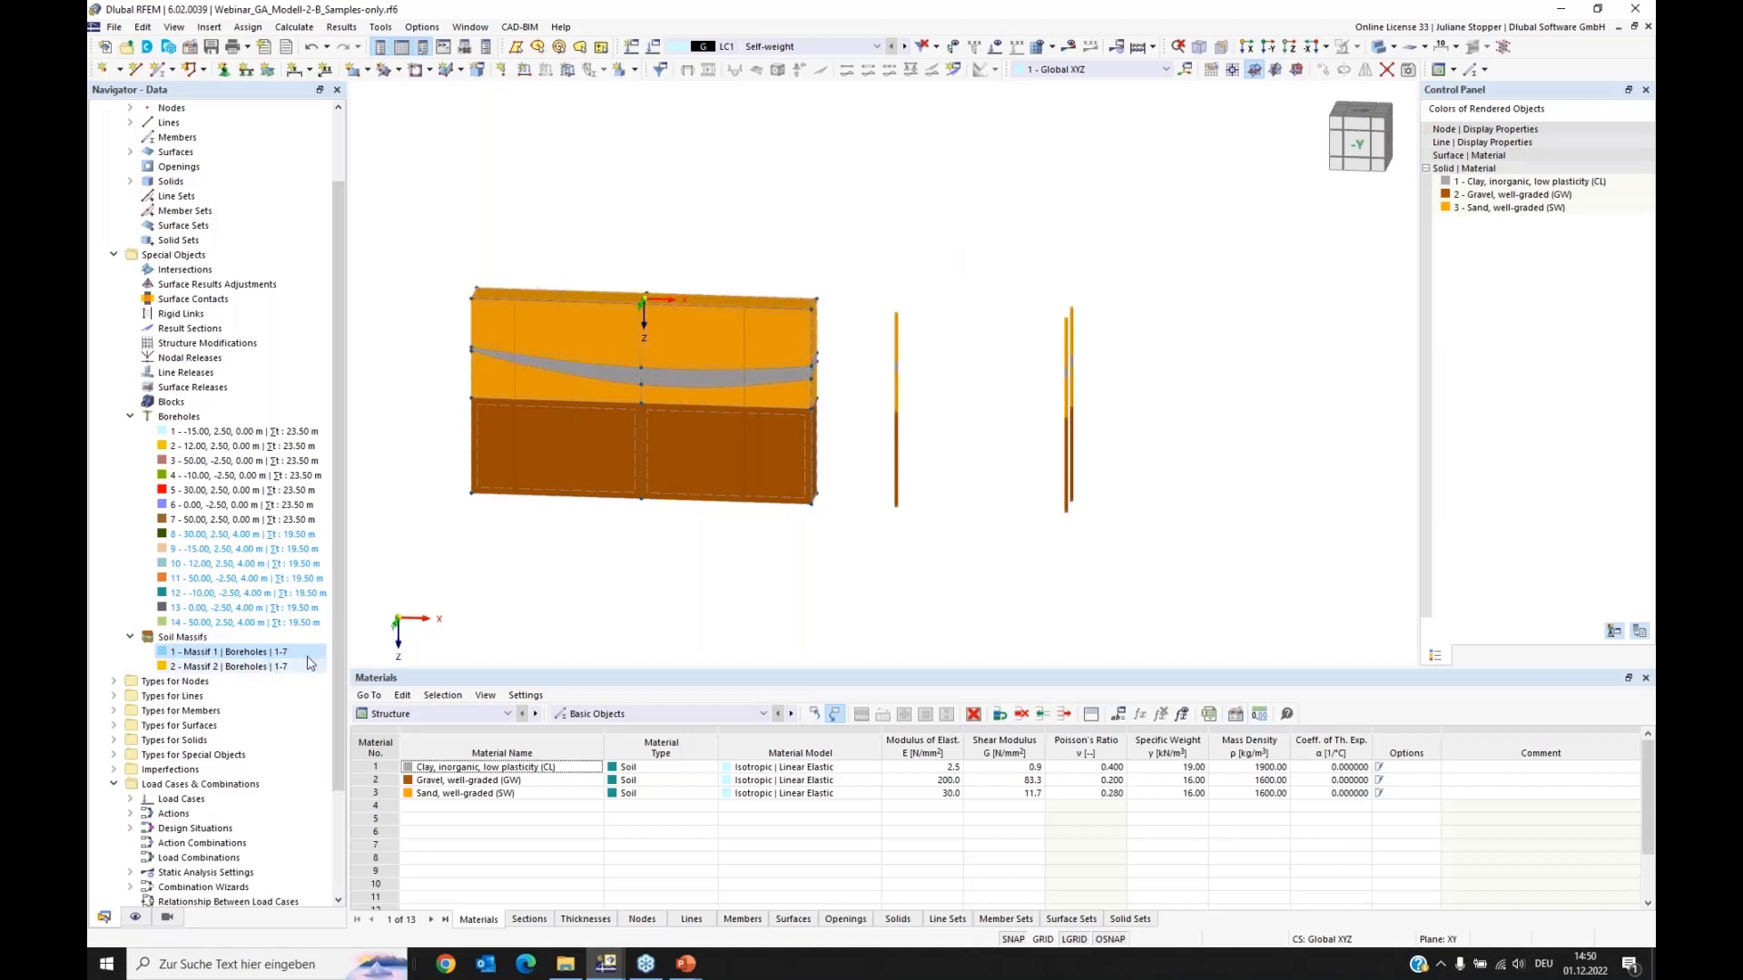
ctrl+middle_drag(1058, 516, 1020, 556)
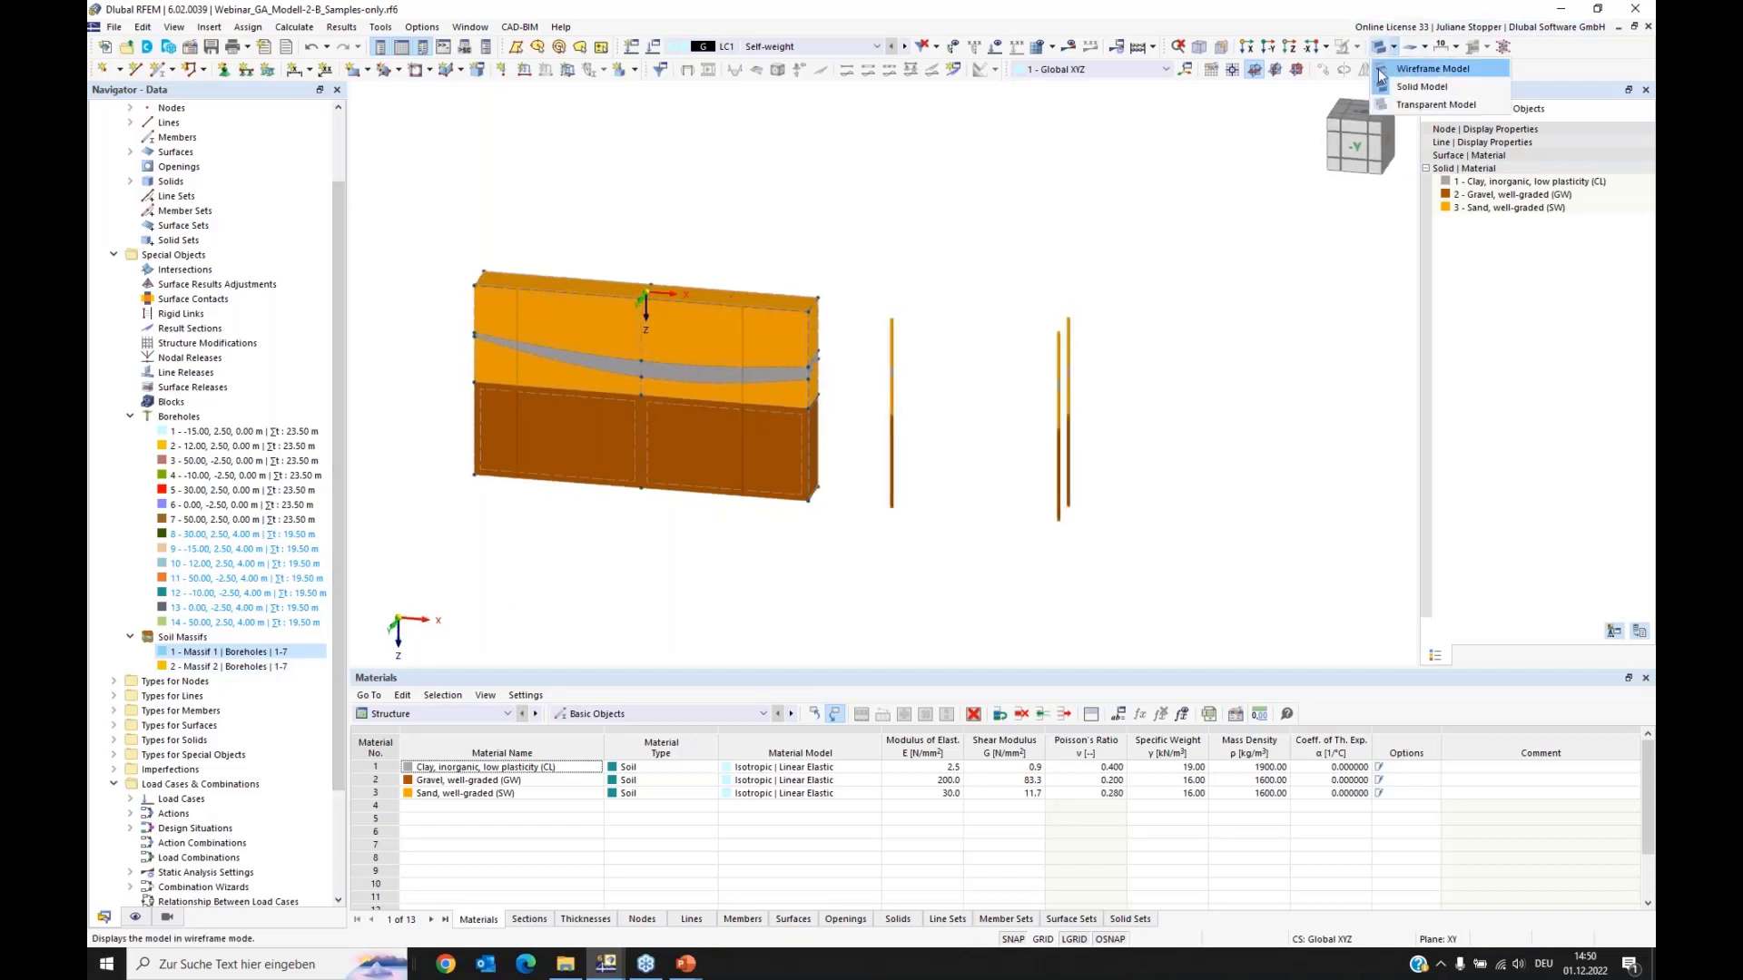
click(1383, 70)
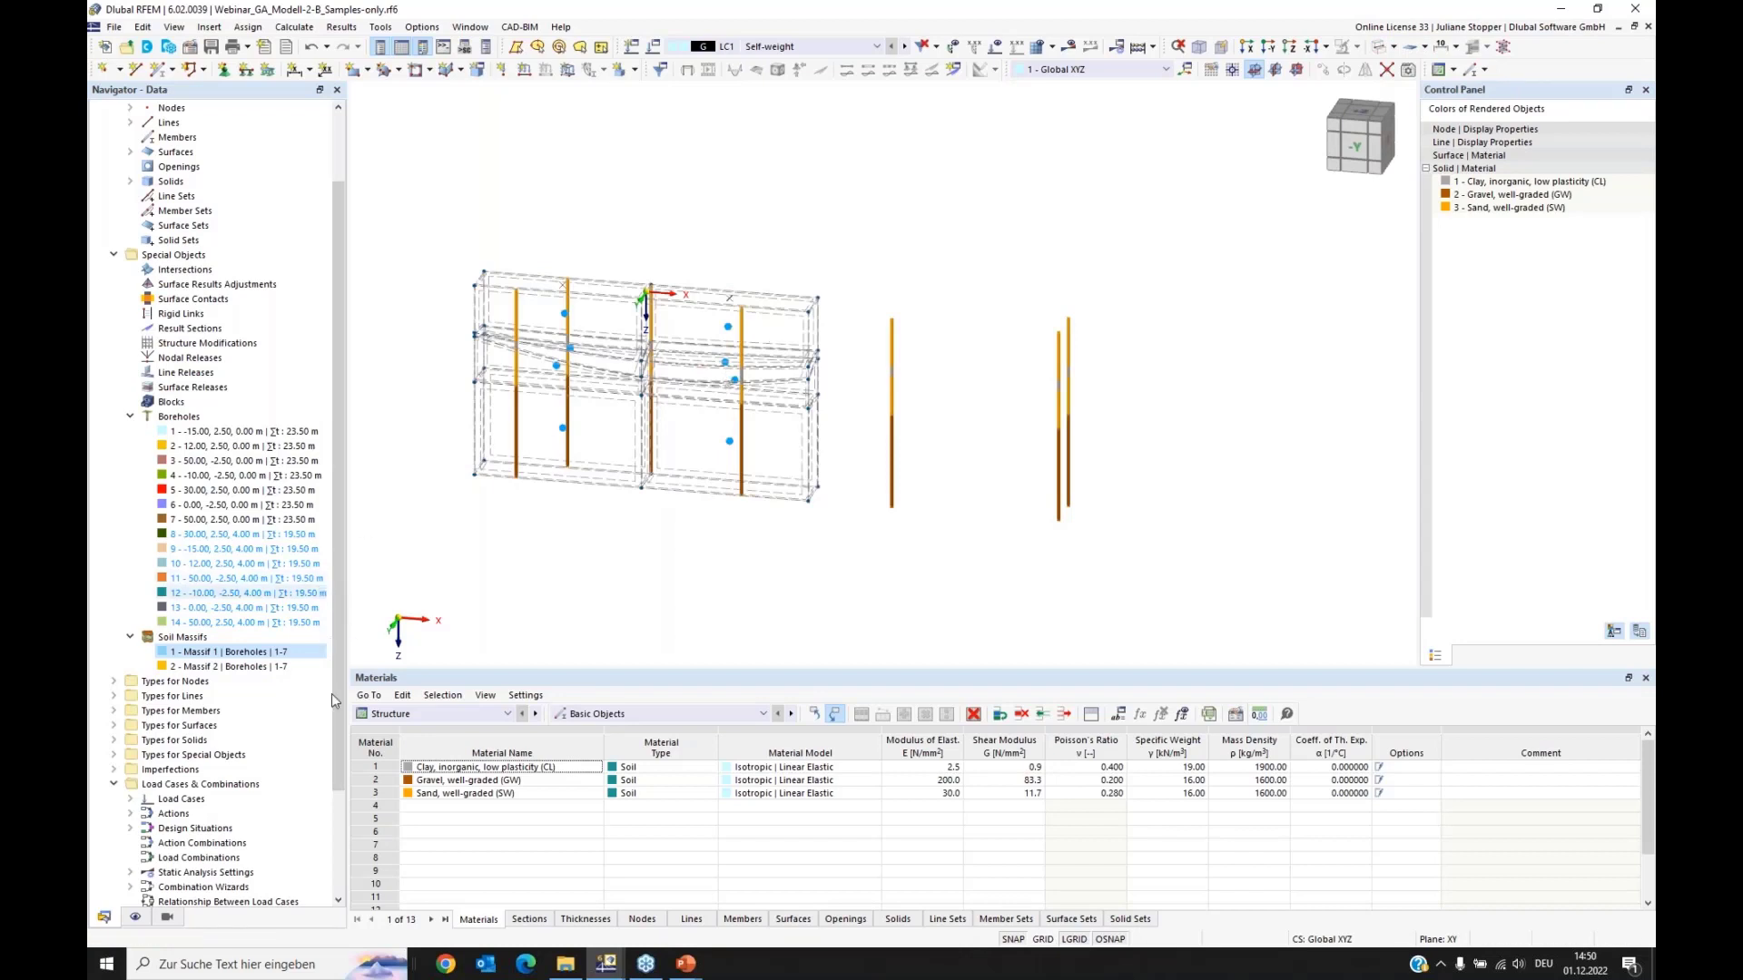
Step: Turn on the display of types for surfaces so the surface supports of the soil massifs are drawn
click(134, 917)
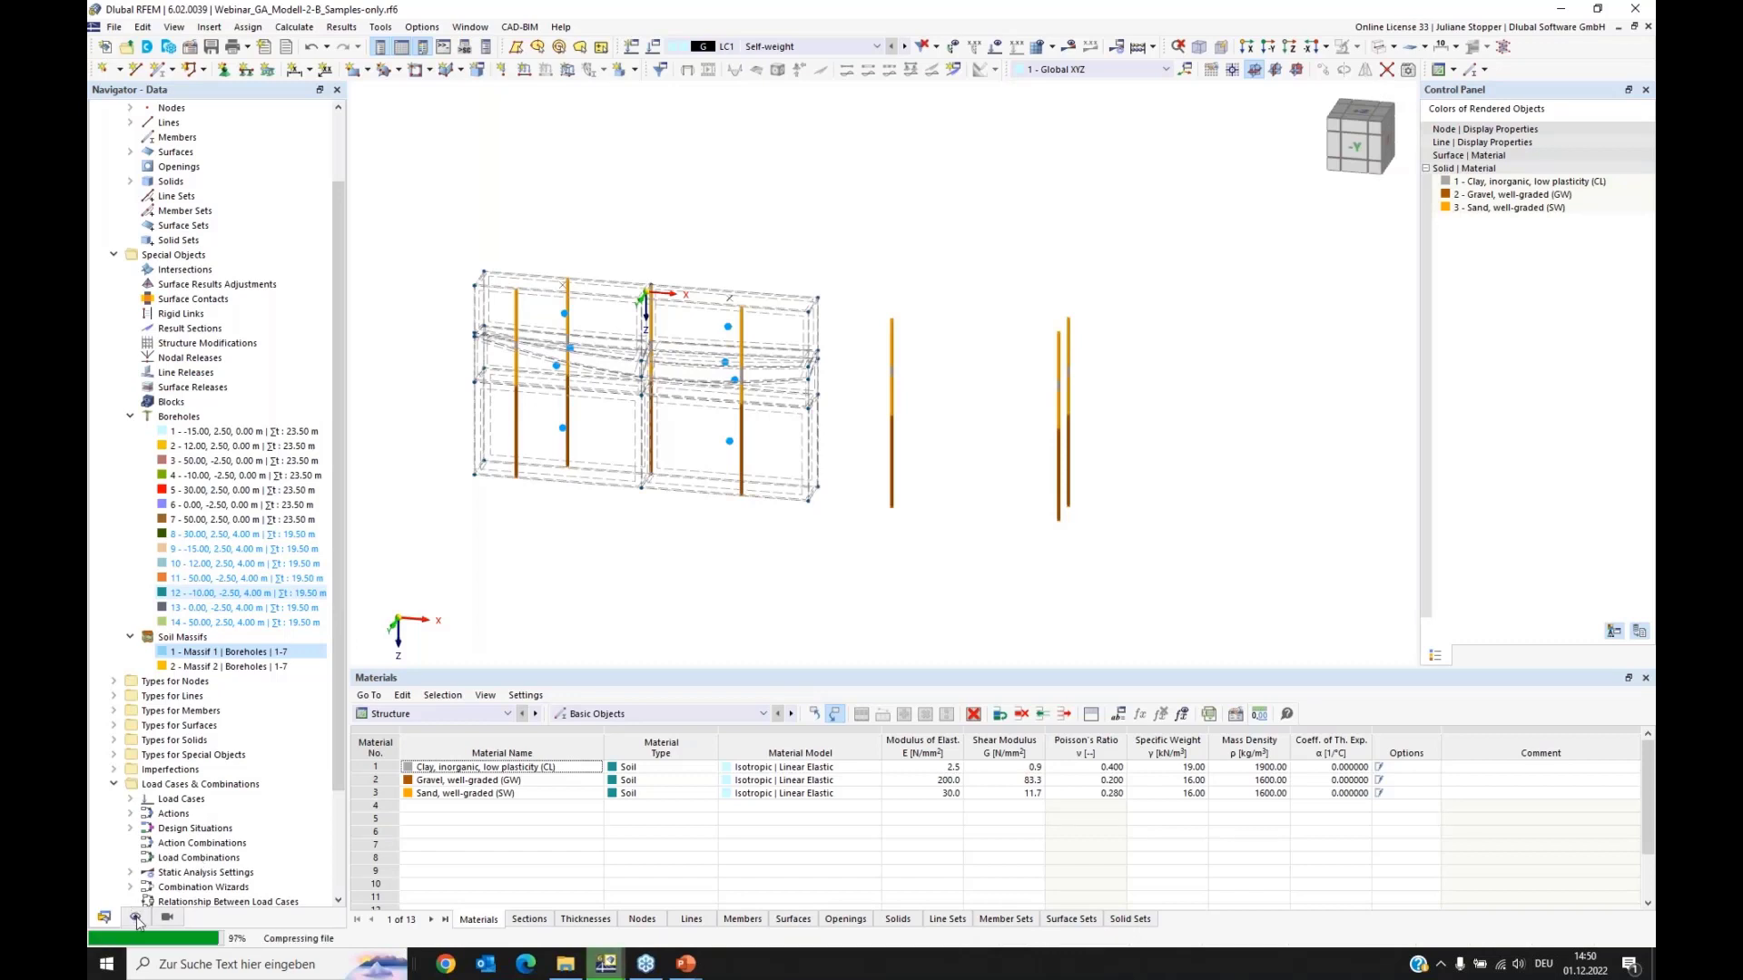
scroll(208, 437, up, 15)
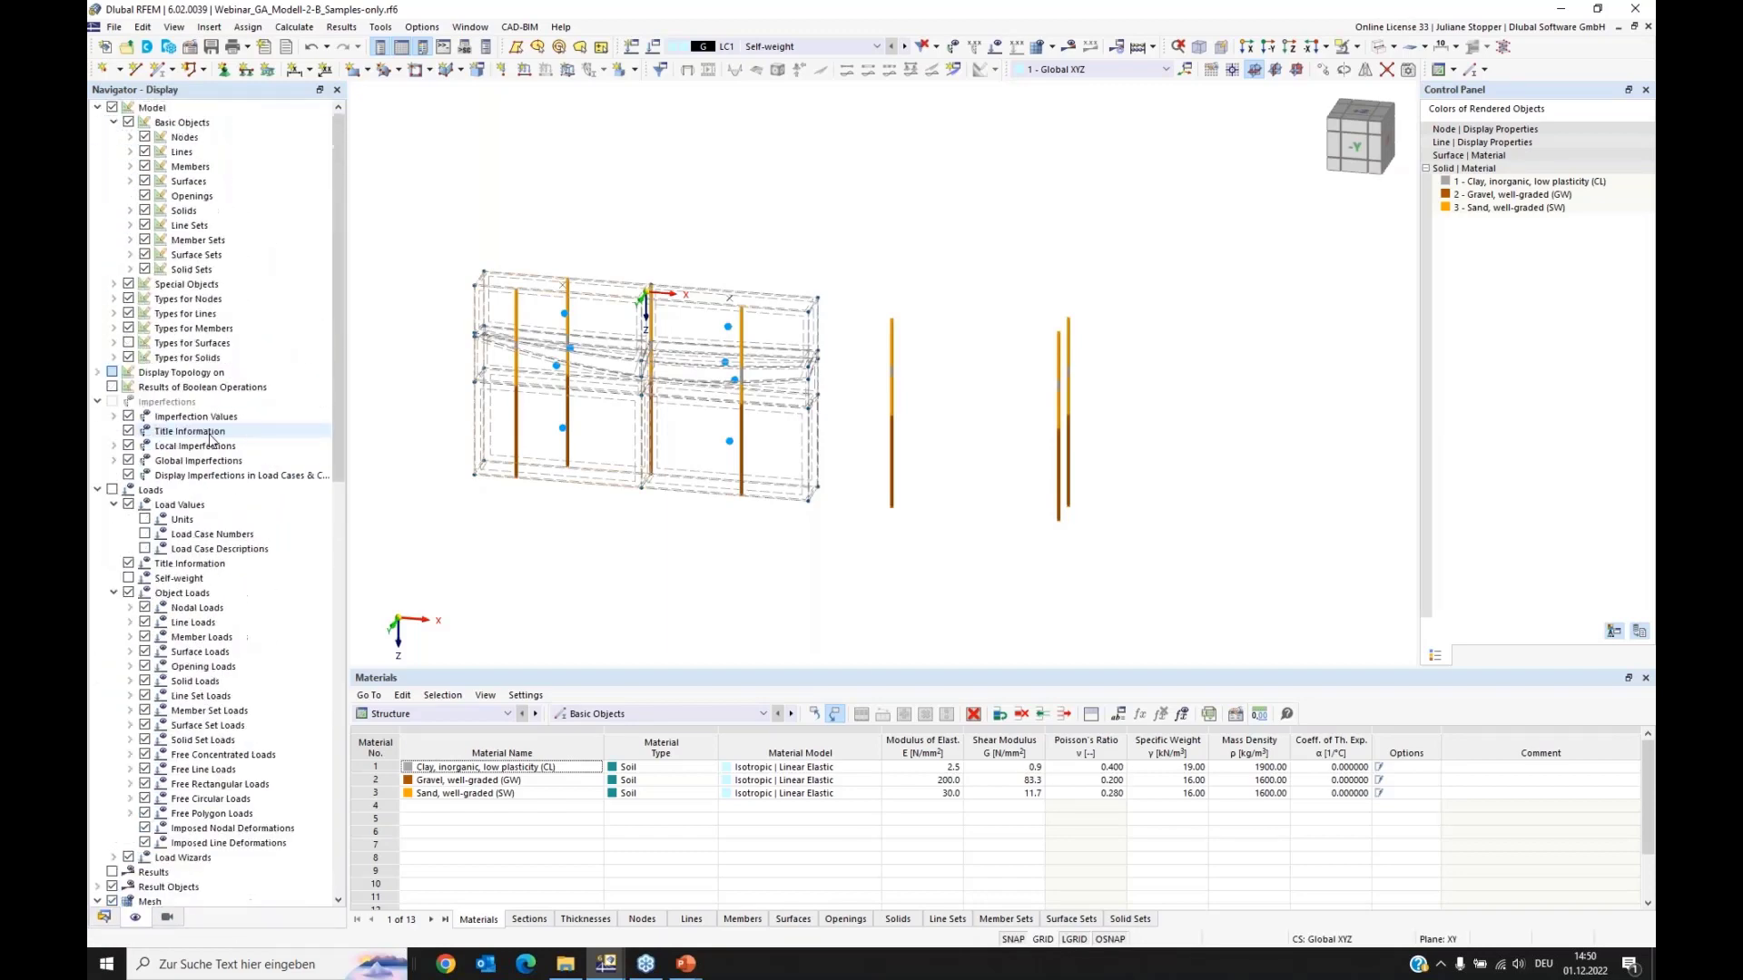
click(128, 343)
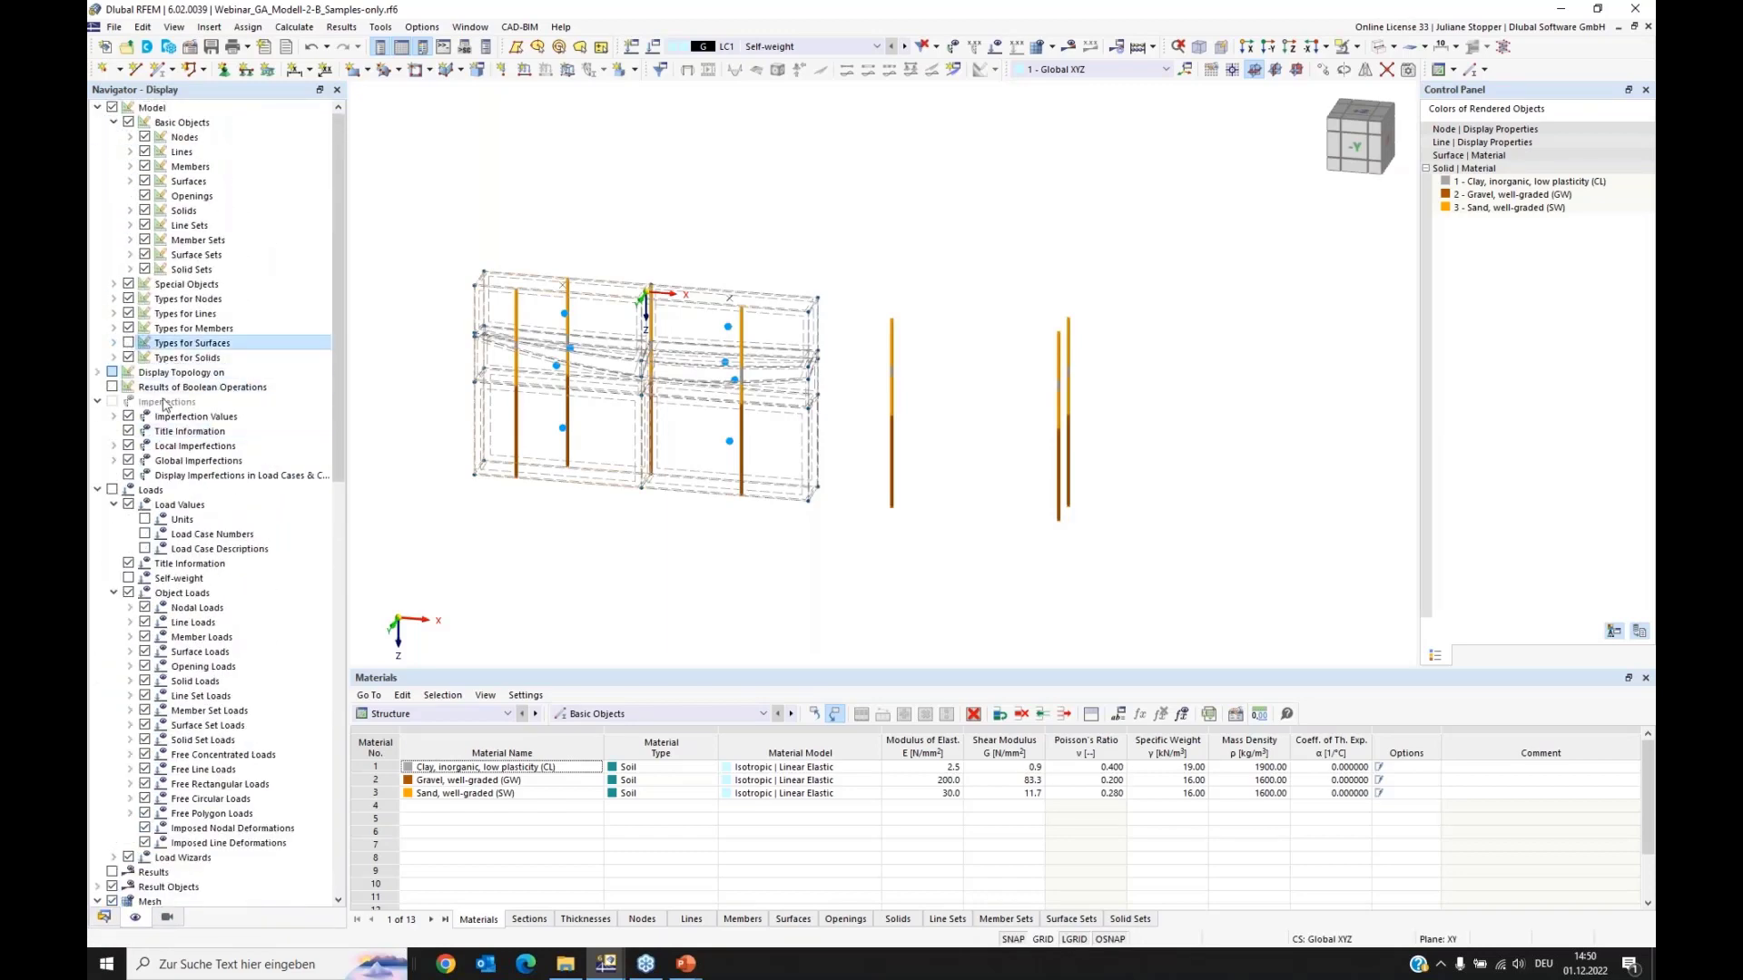
ctrl+middle_drag(934, 428, 910, 311)
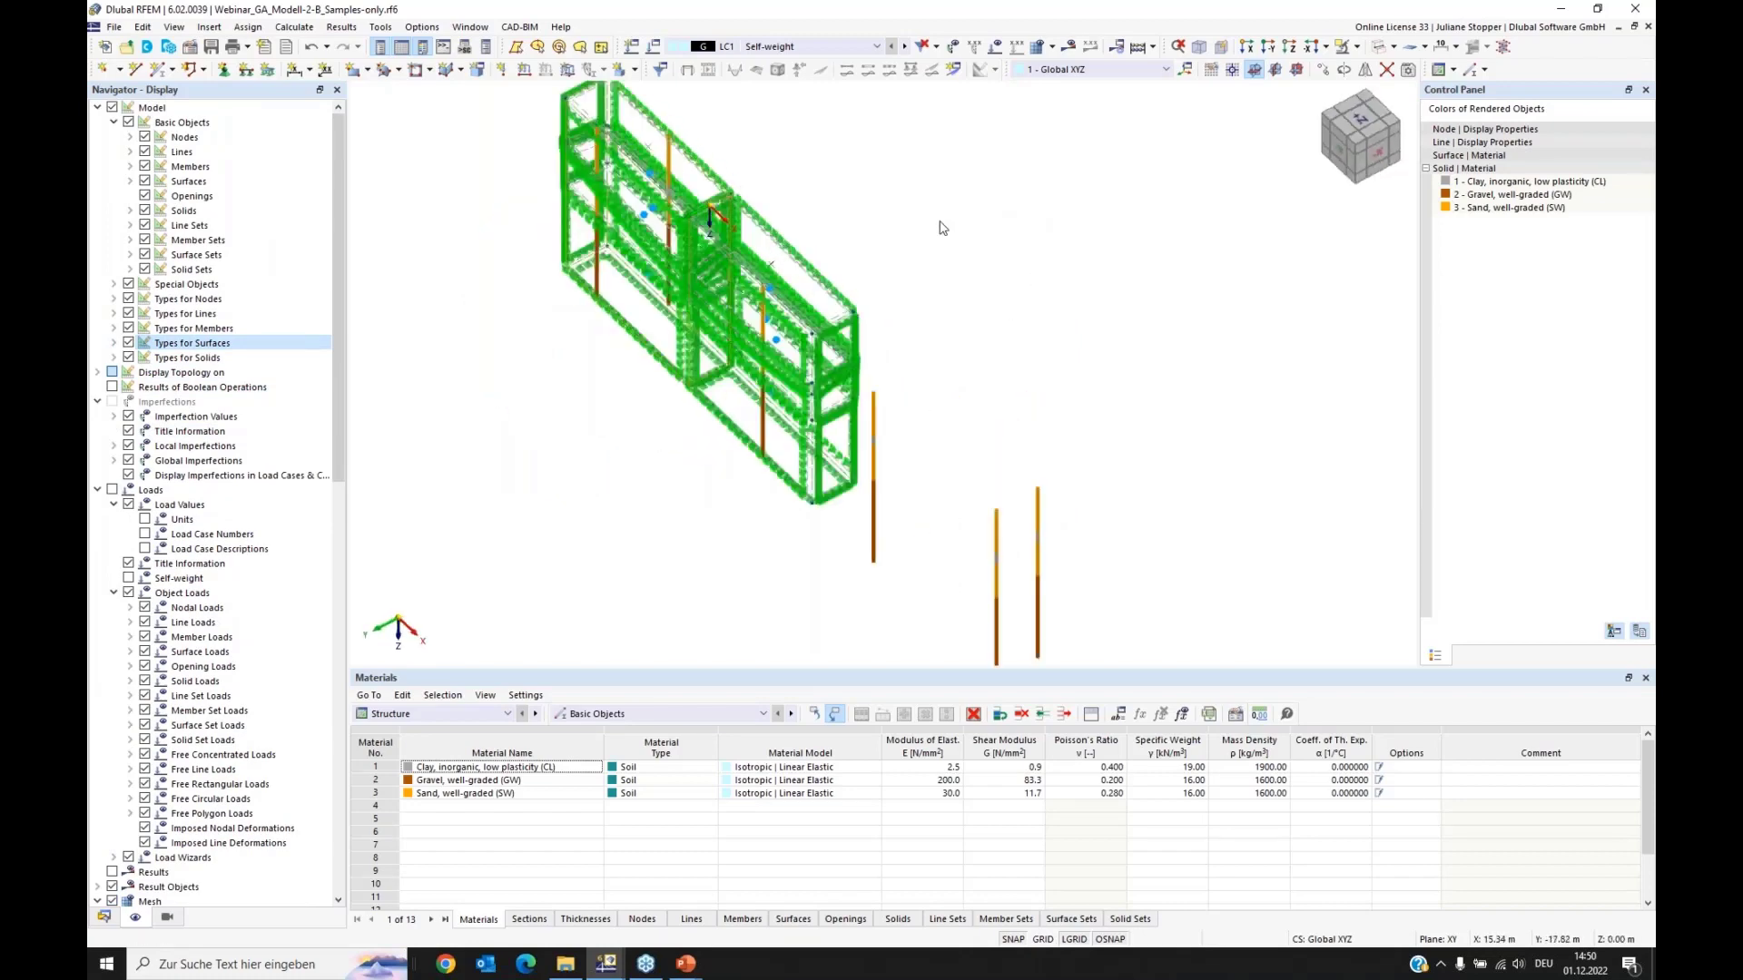
Step: Remove the surface support assignment from the surfaces at the interface between the two adjoining massifs
scroll(898, 230, up, 4)
ctrl+middle_drag(880, 229, 1034, 461)
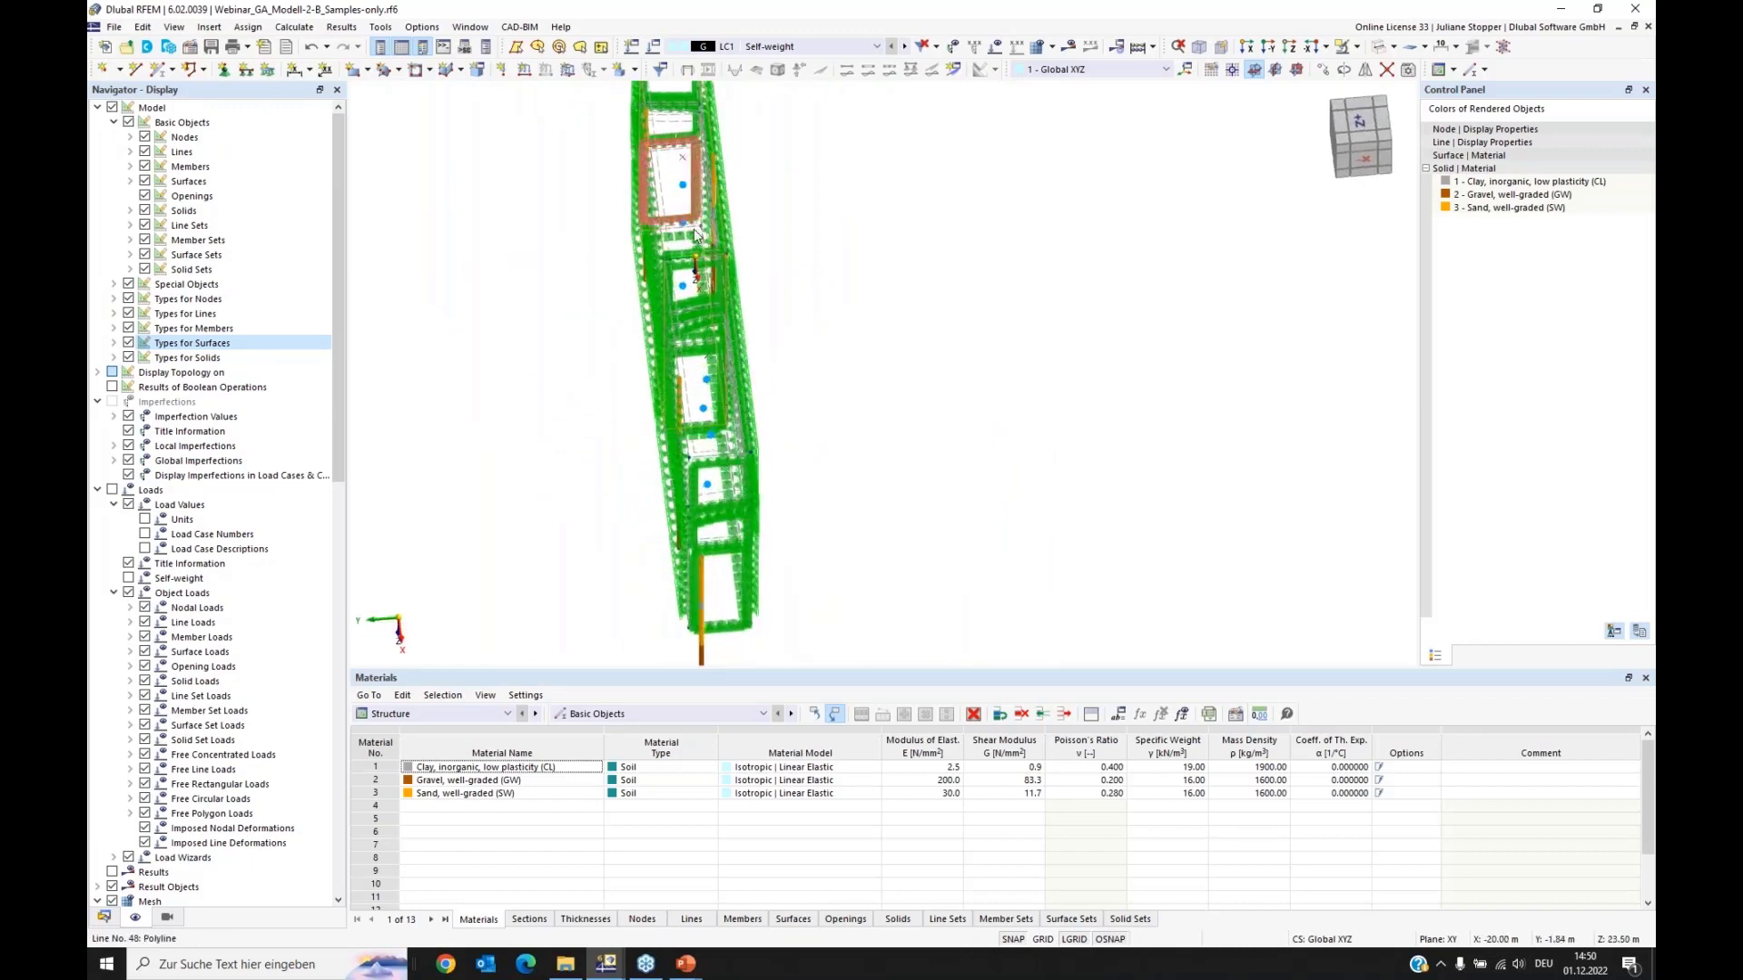
scroll(693, 229, up, 4)
drag(713, 222, 682, 460)
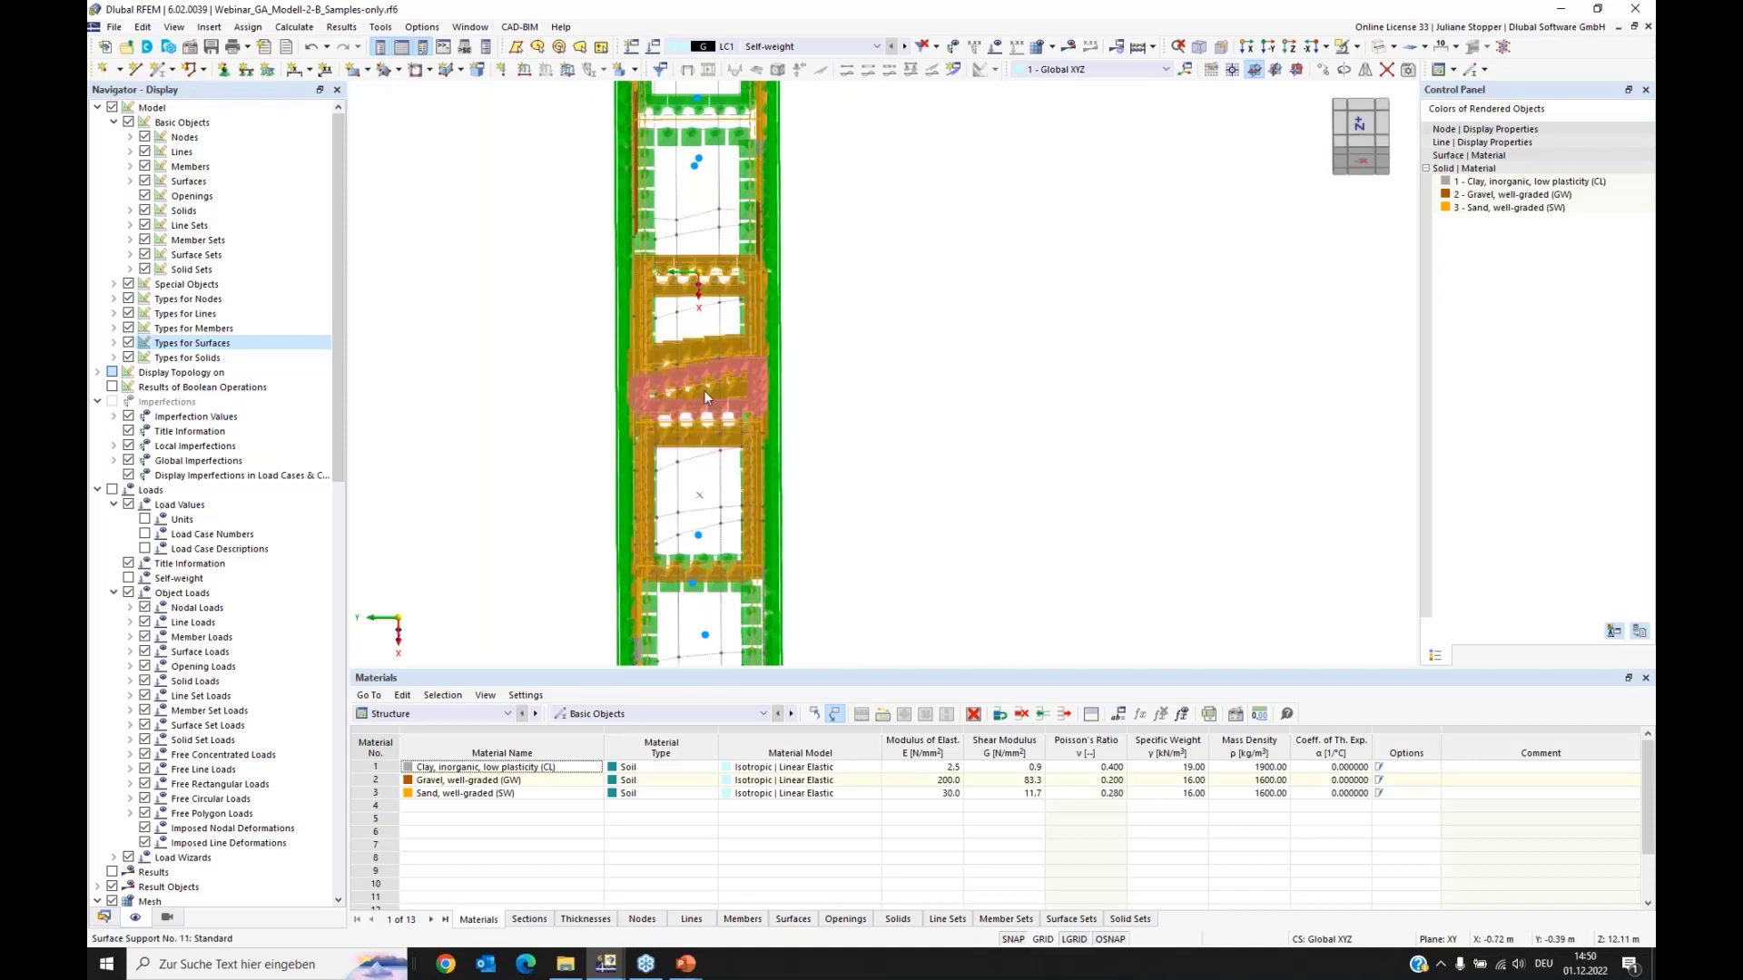
right_click(693, 343)
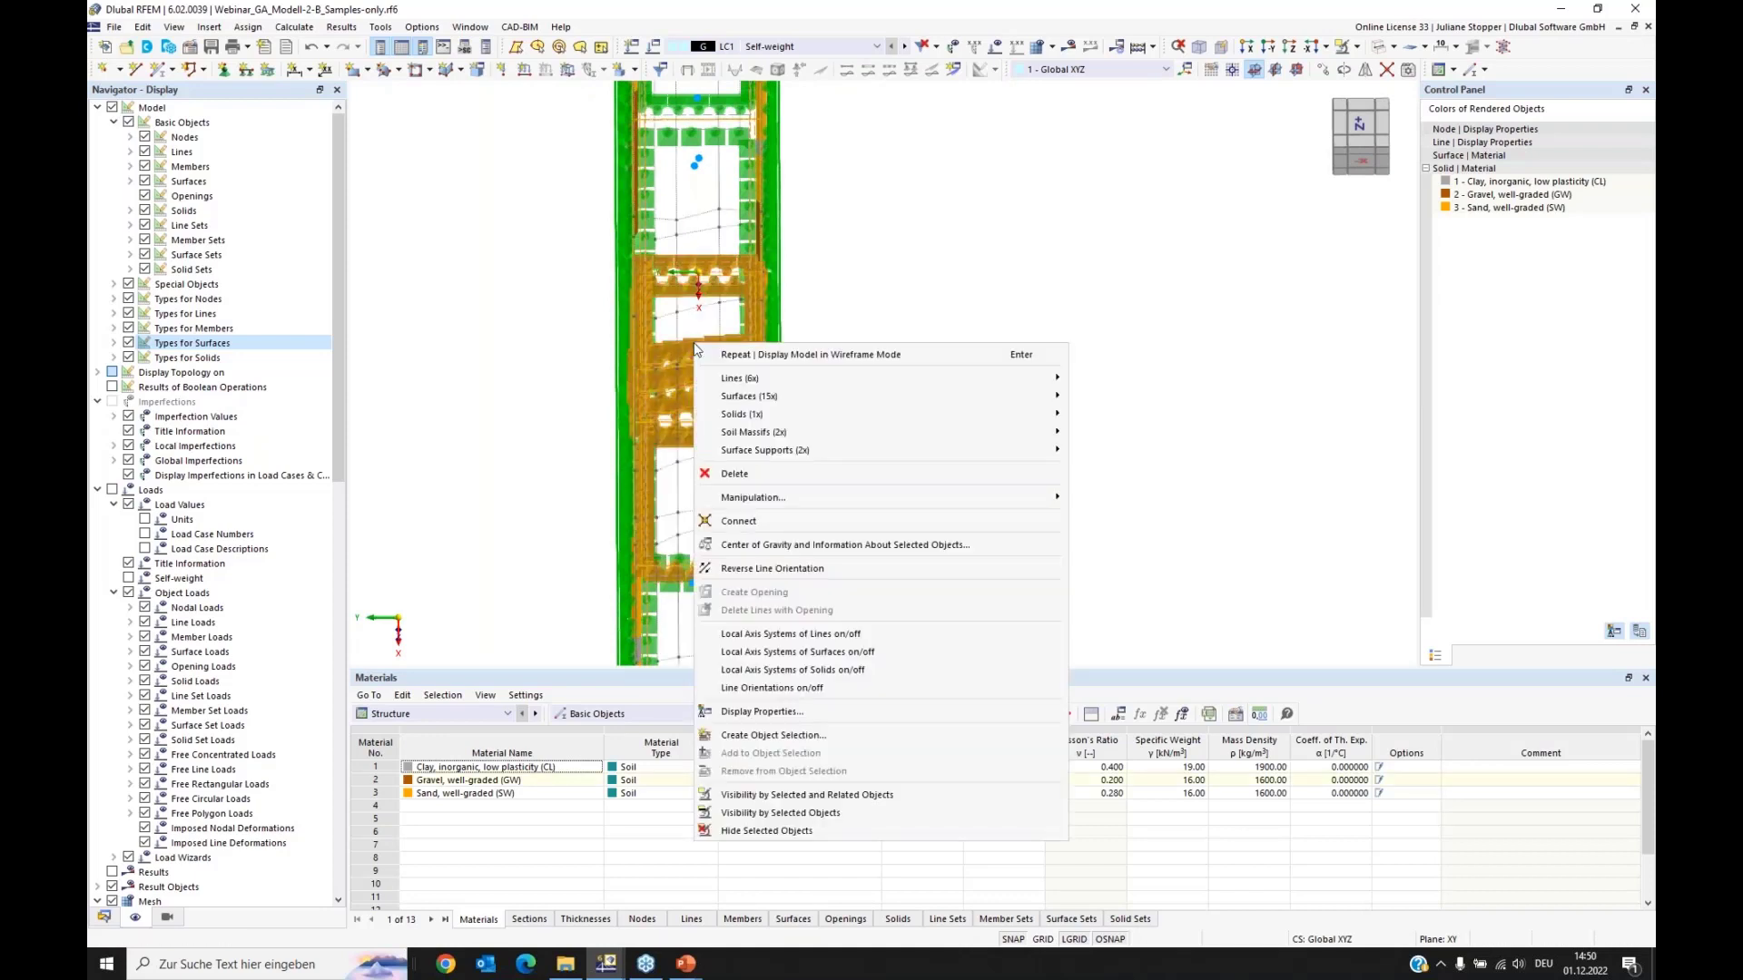
mouse_move(772, 450)
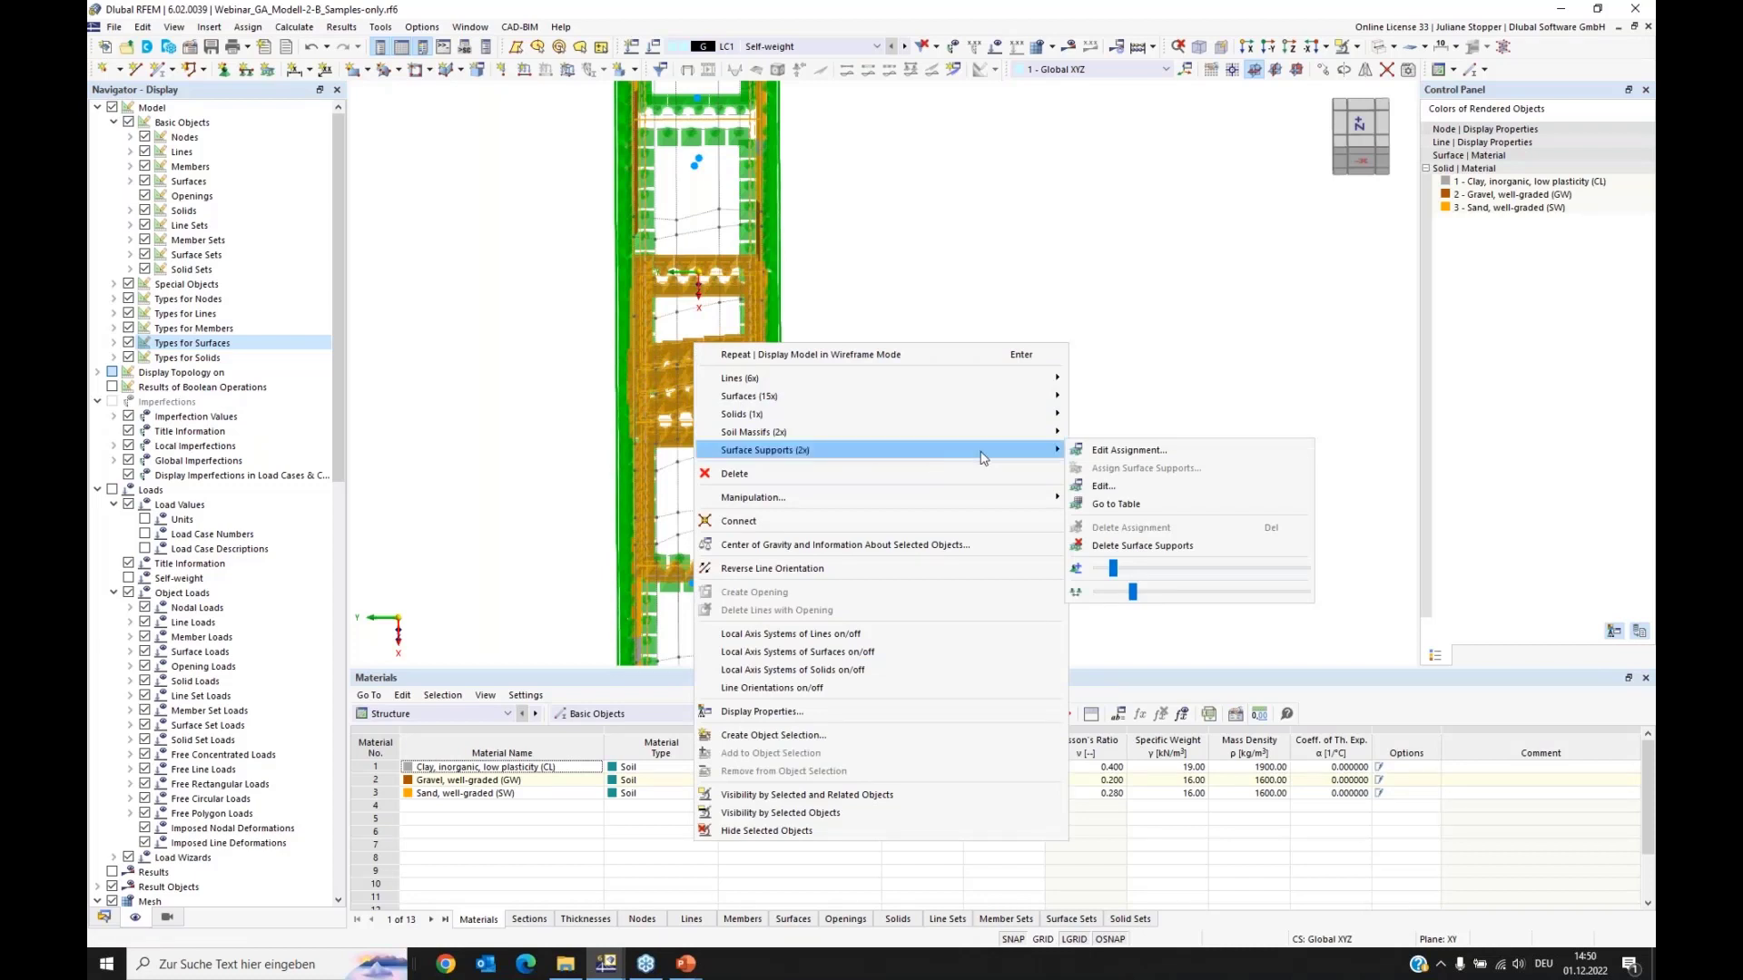
click(1111, 452)
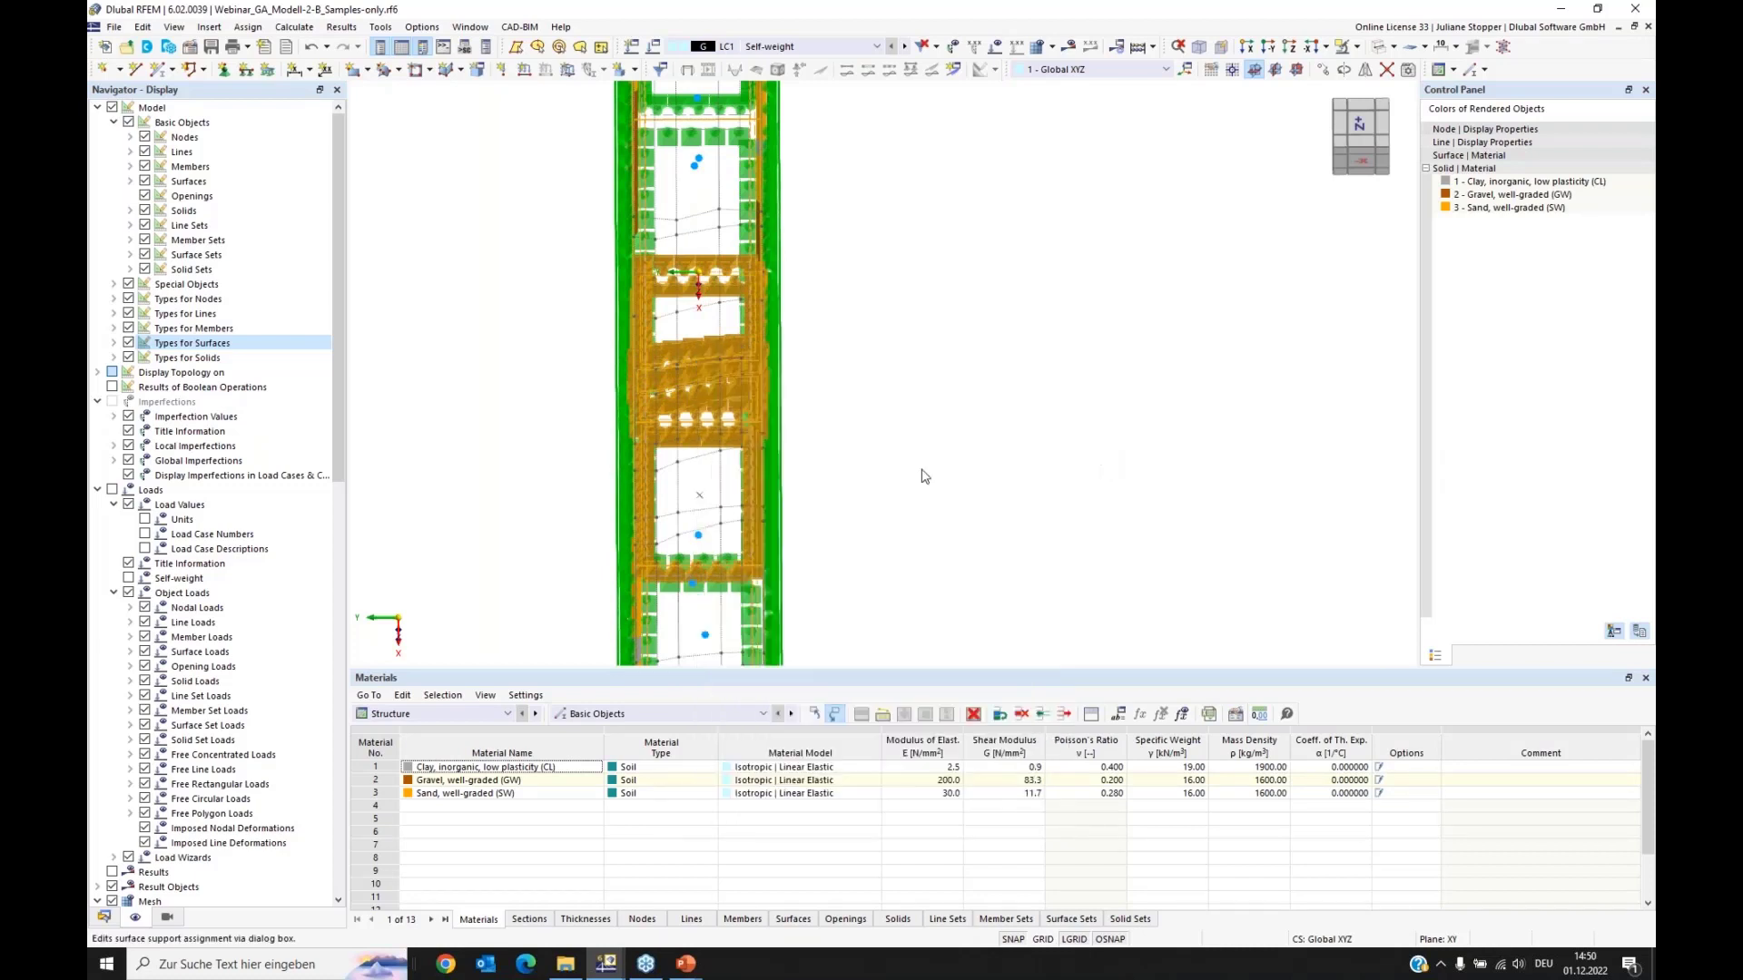
click(510, 275)
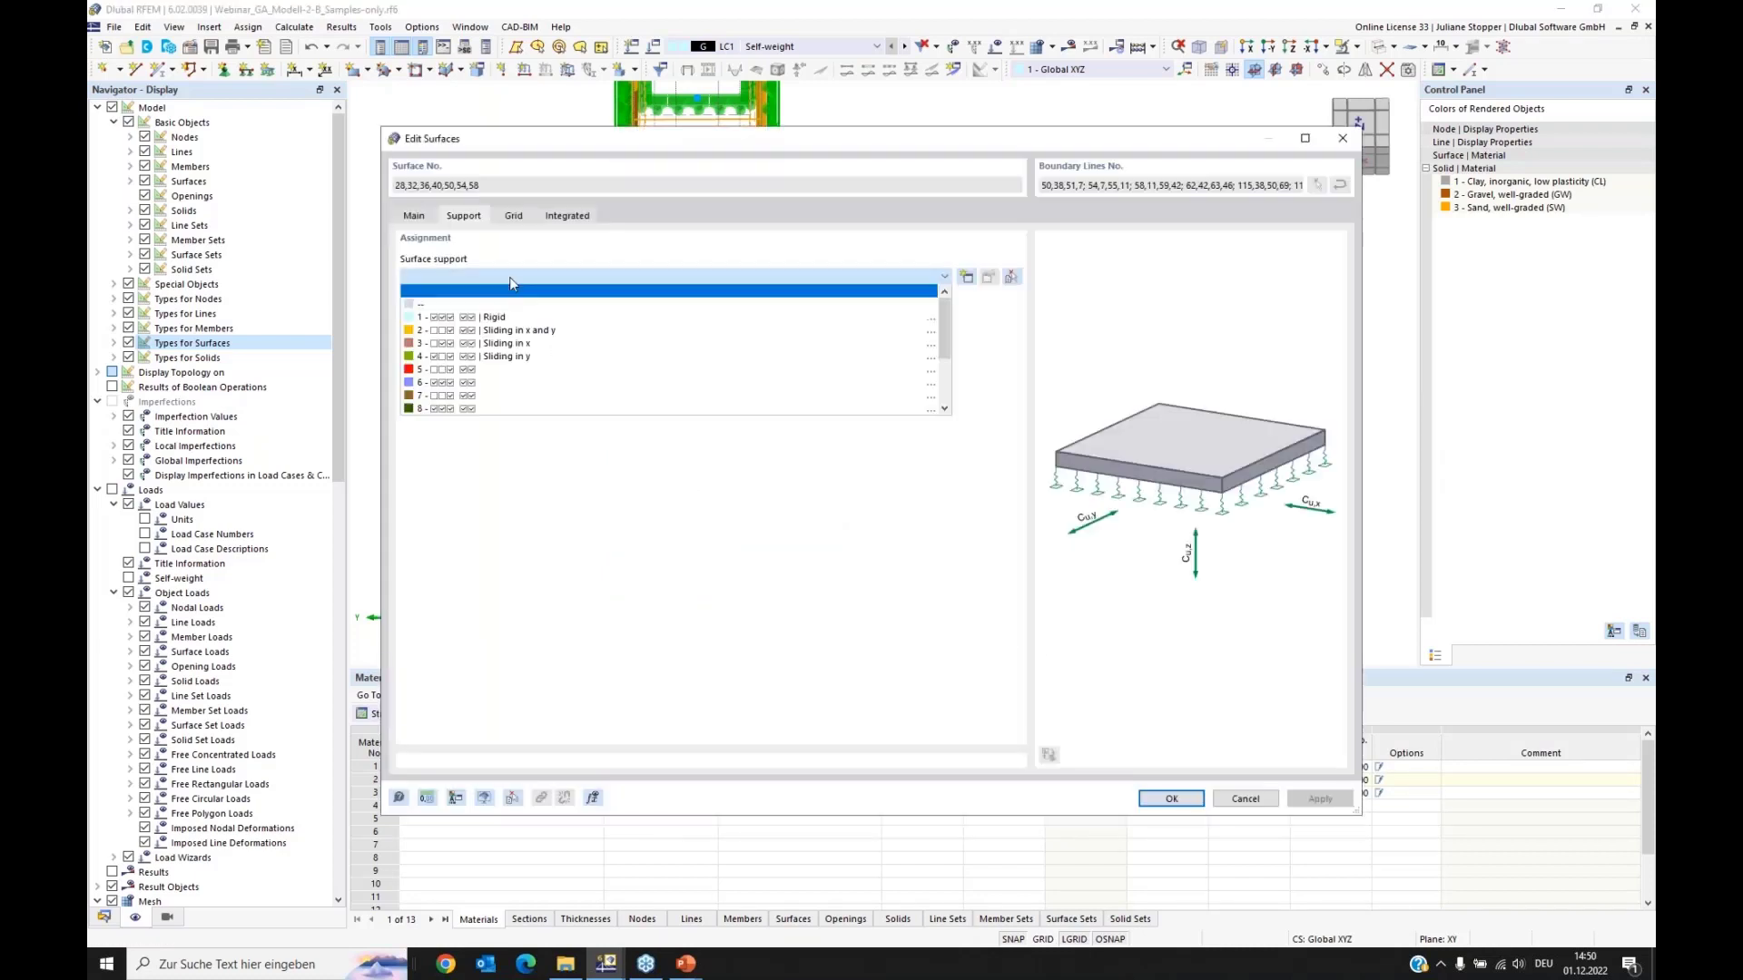
click(424, 305)
click(1162, 799)
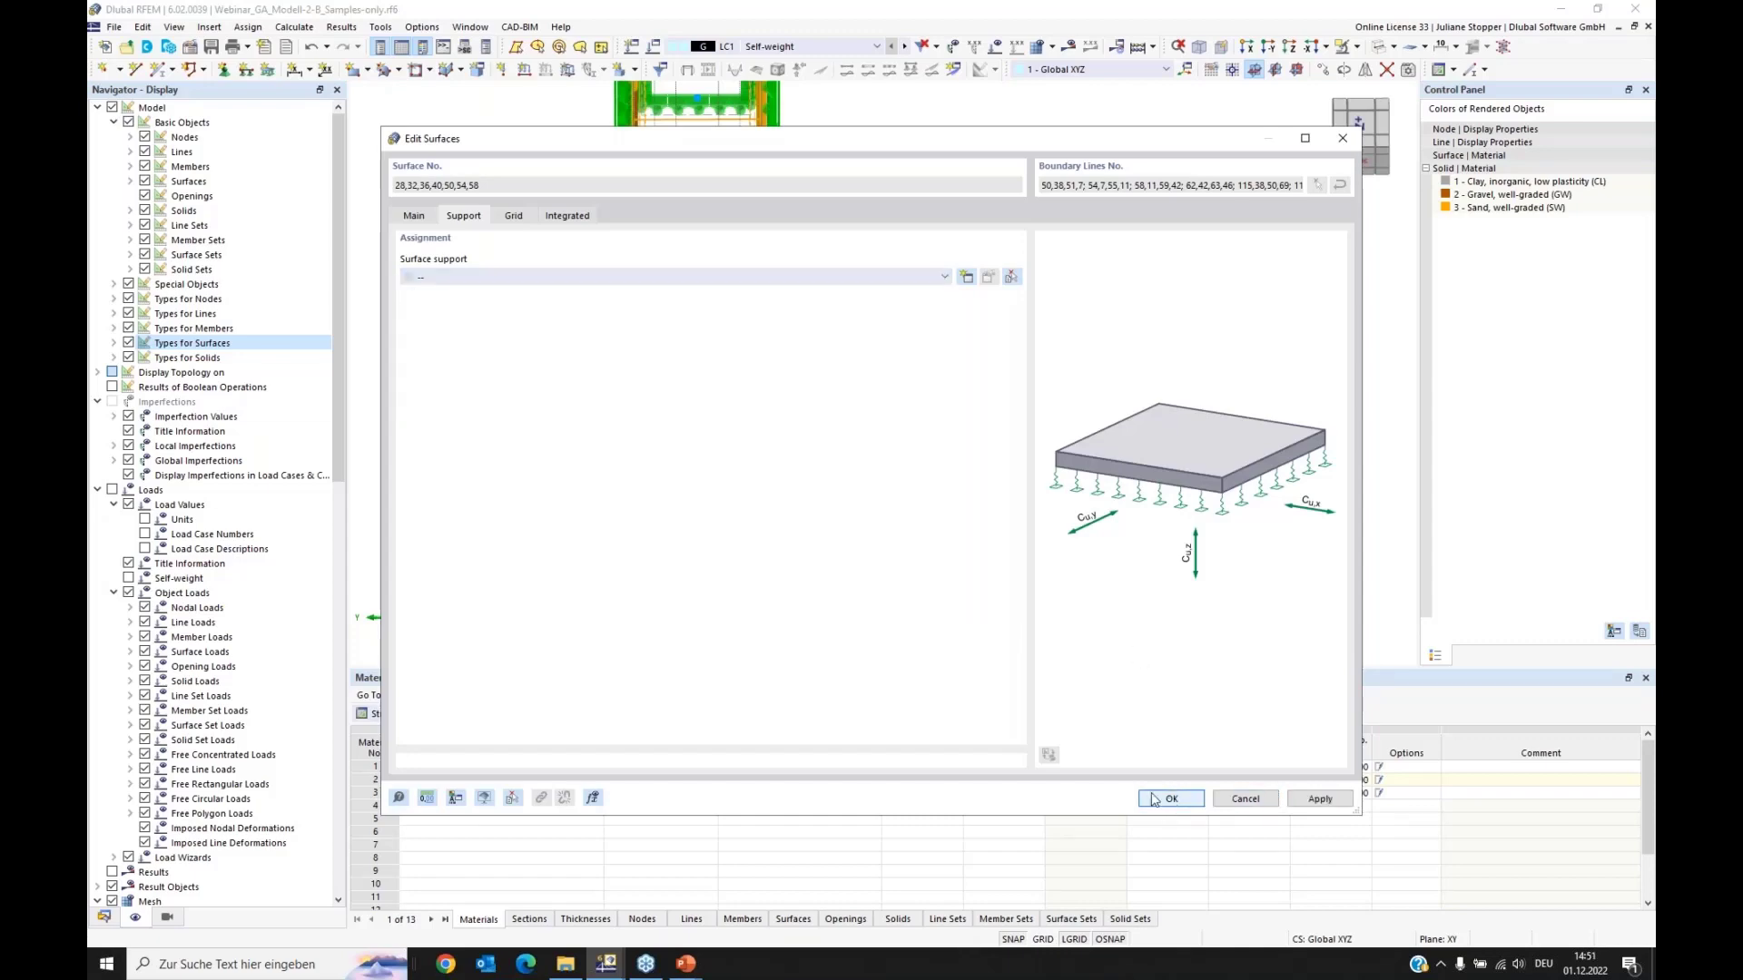
click(460, 619)
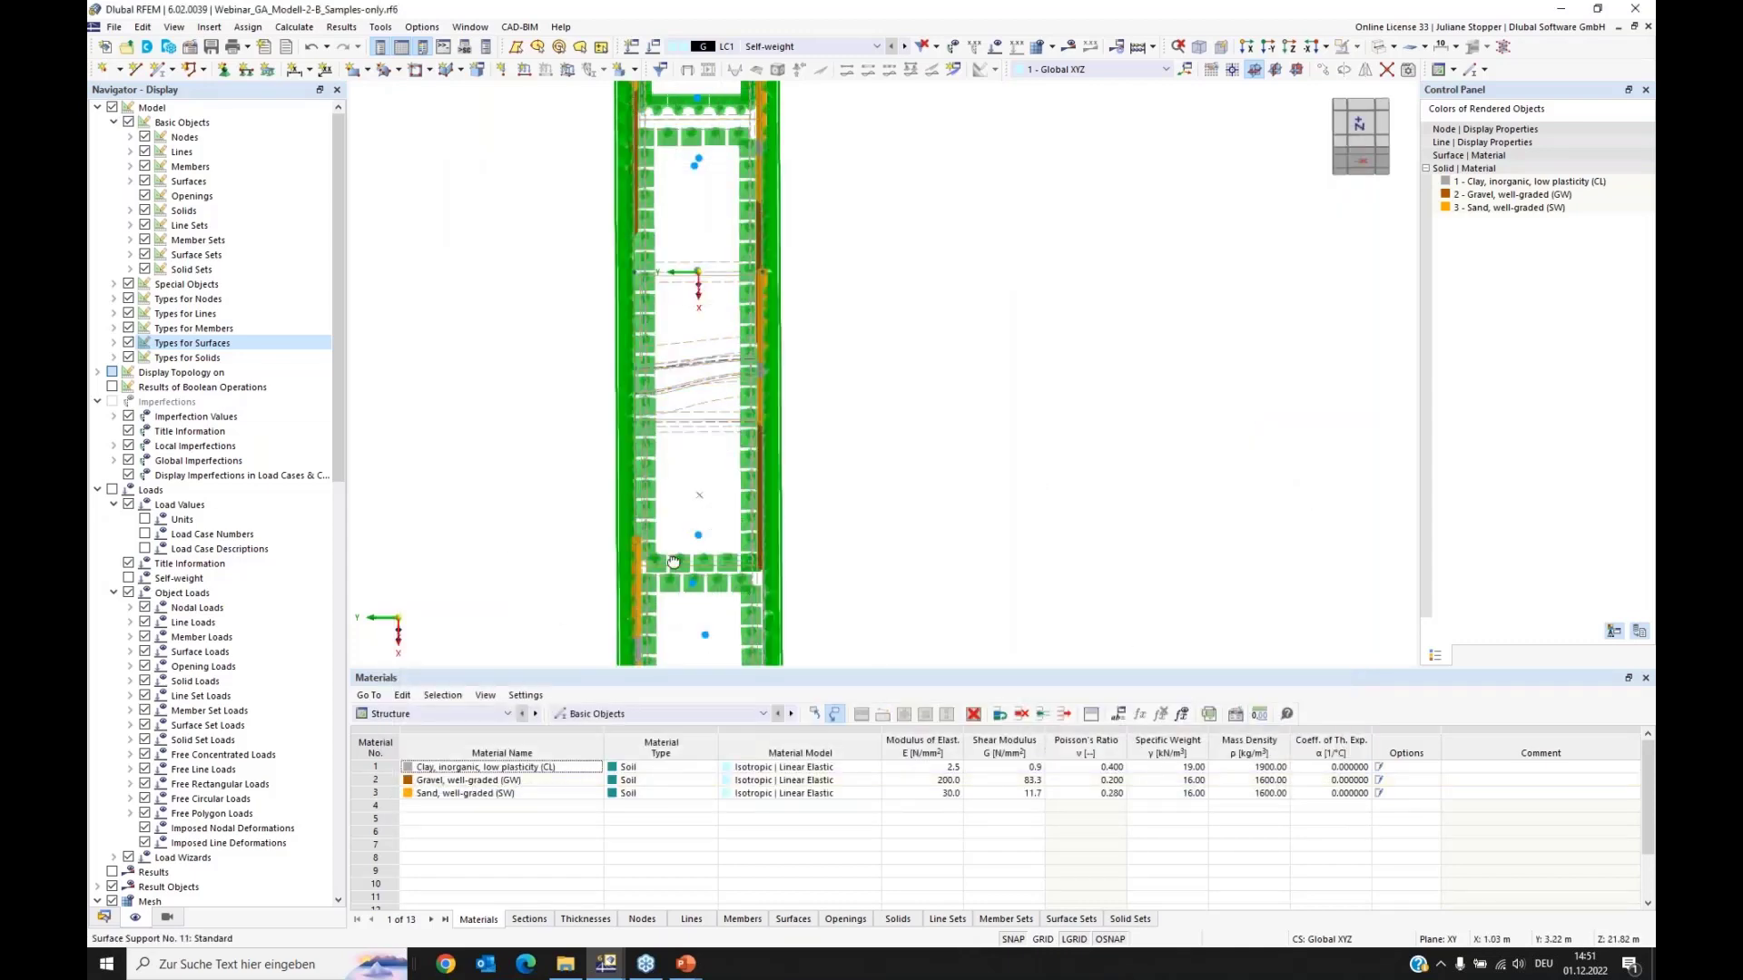
Step: Display the massifs as a solid model and hide the types for surfaces
ctrl+middle_drag(632, 617, 706, 529)
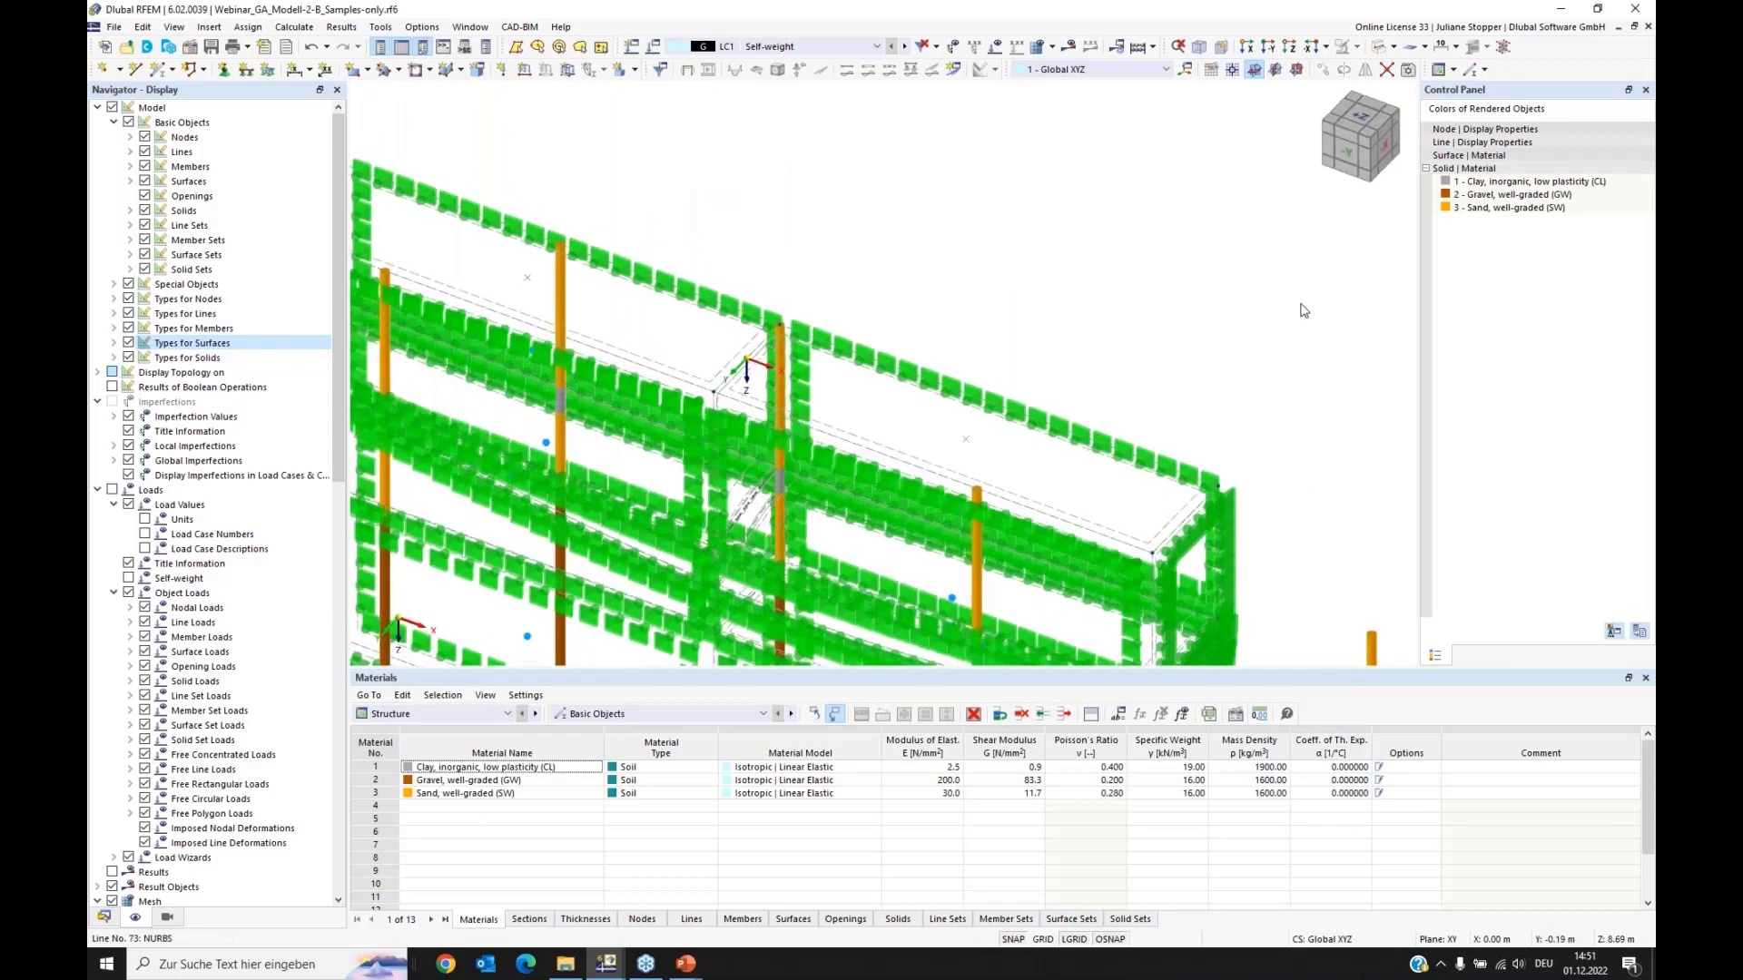
click(1393, 47)
click(1421, 86)
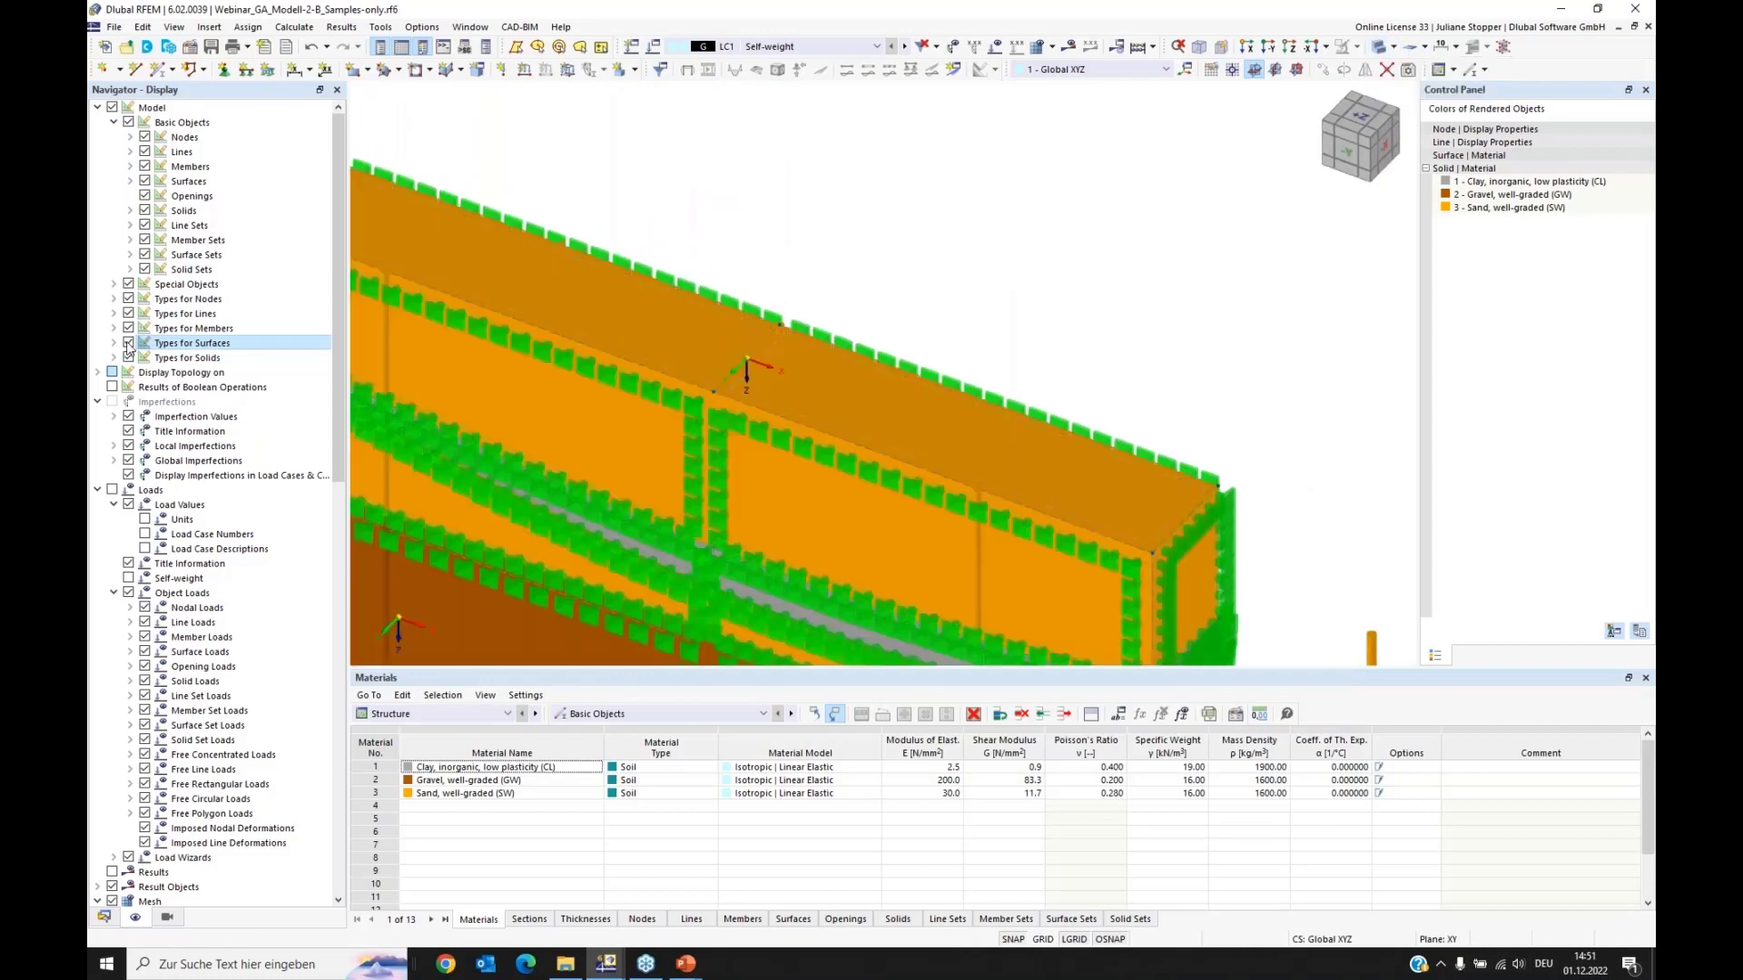
click(128, 342)
scroll(819, 379, down, 2)
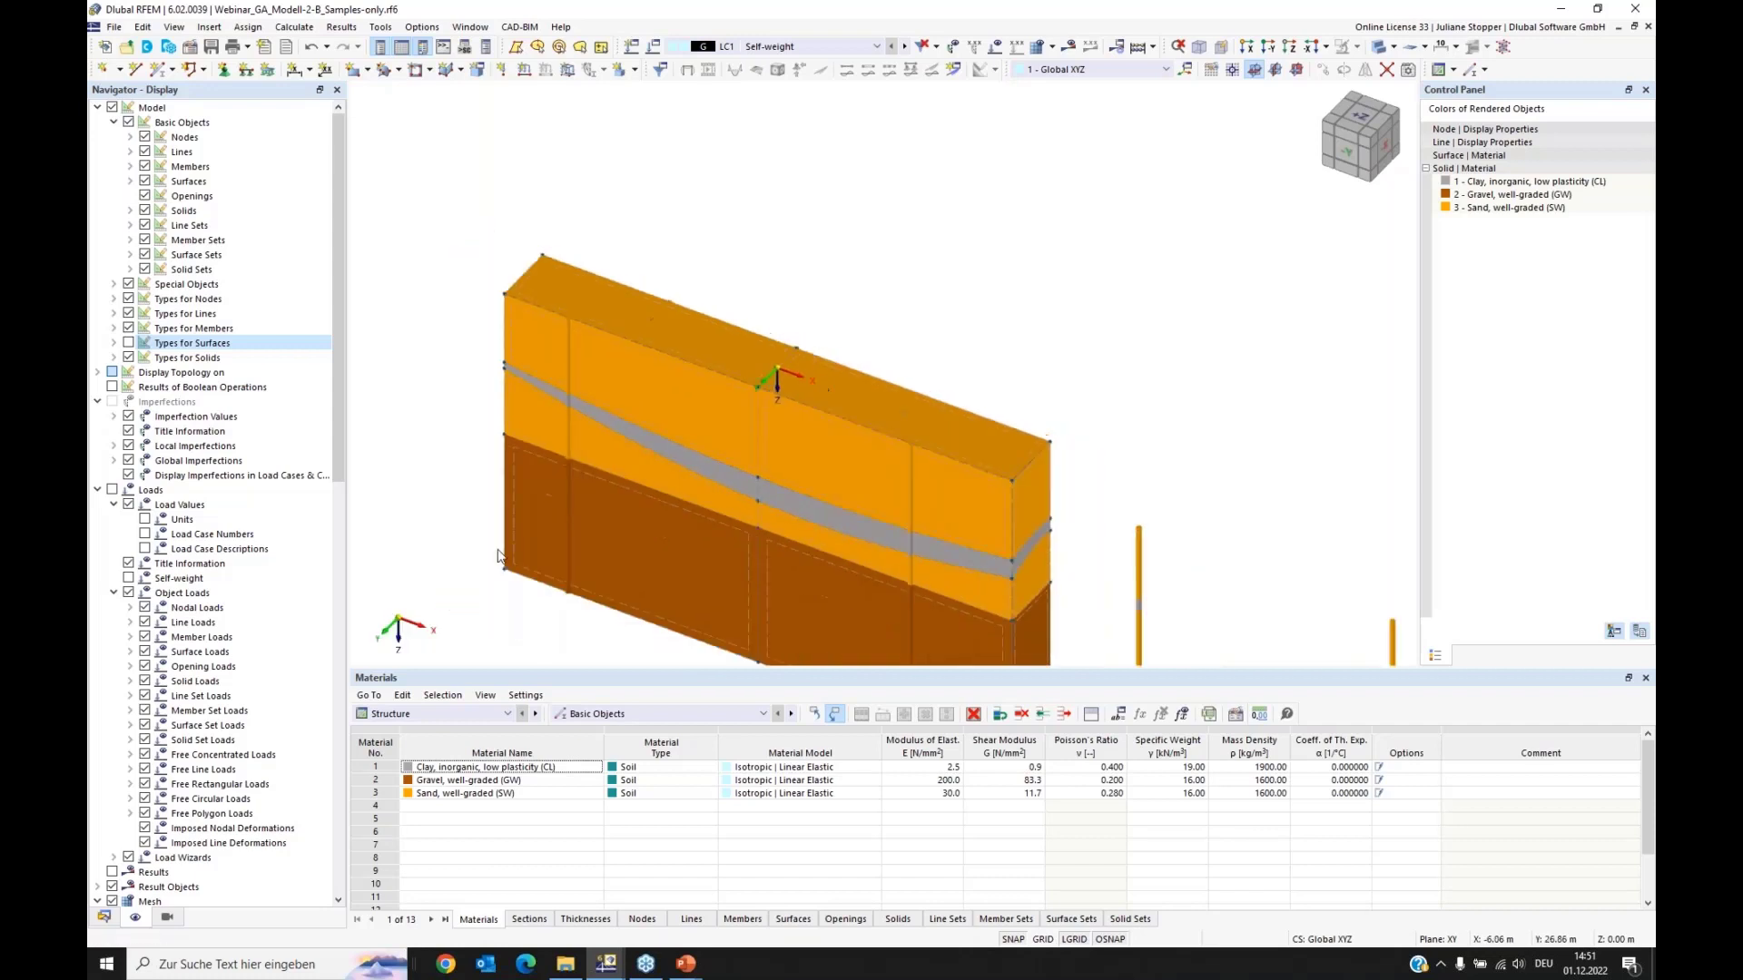
ctrl+middle_drag(536, 542, 508, 554)
click(104, 917)
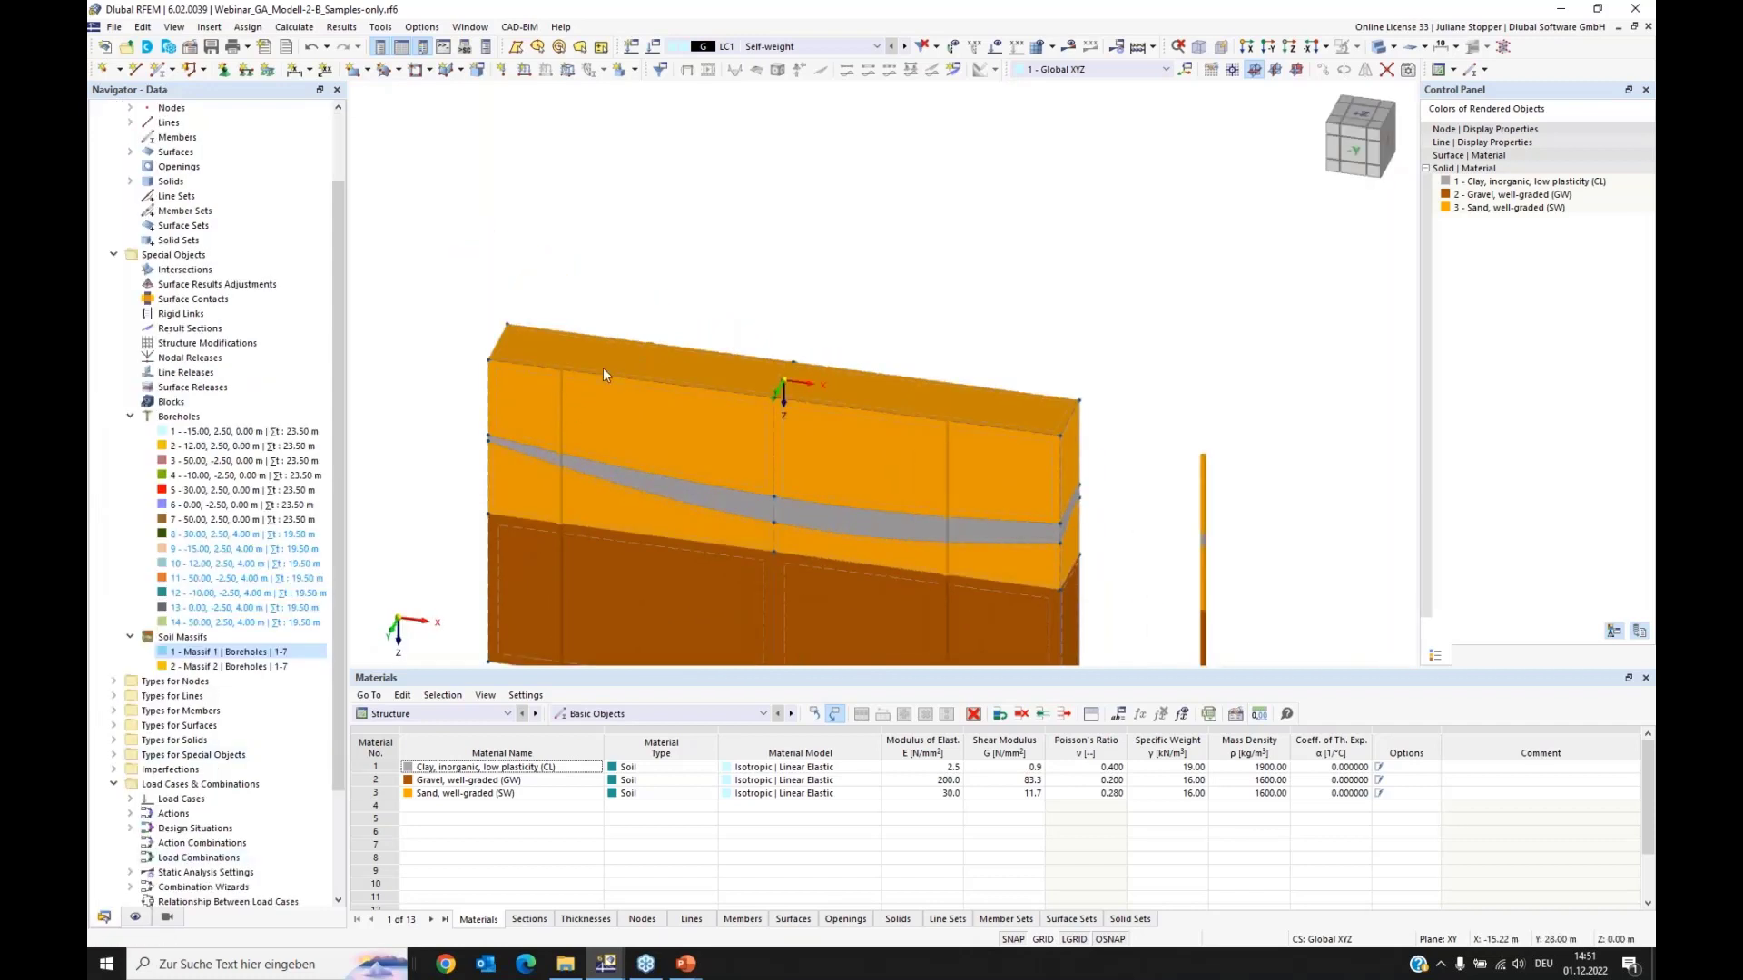
scroll(783, 383, down, 2)
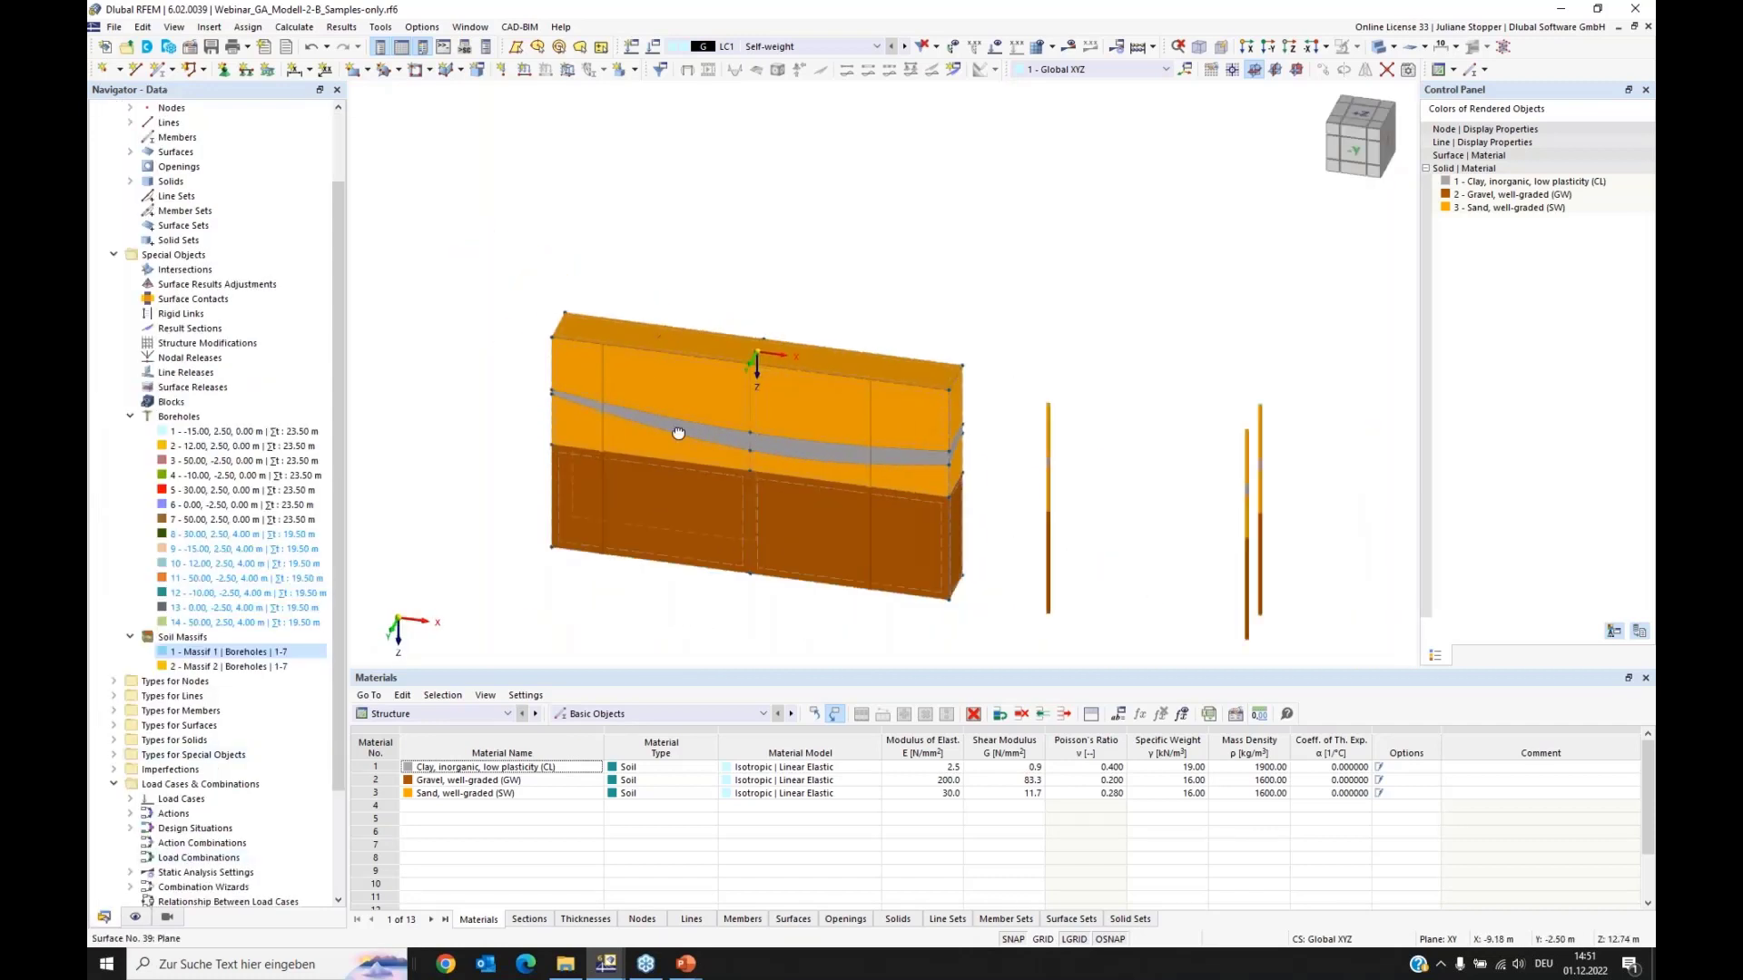
middle_drag(892, 502, 824, 496)
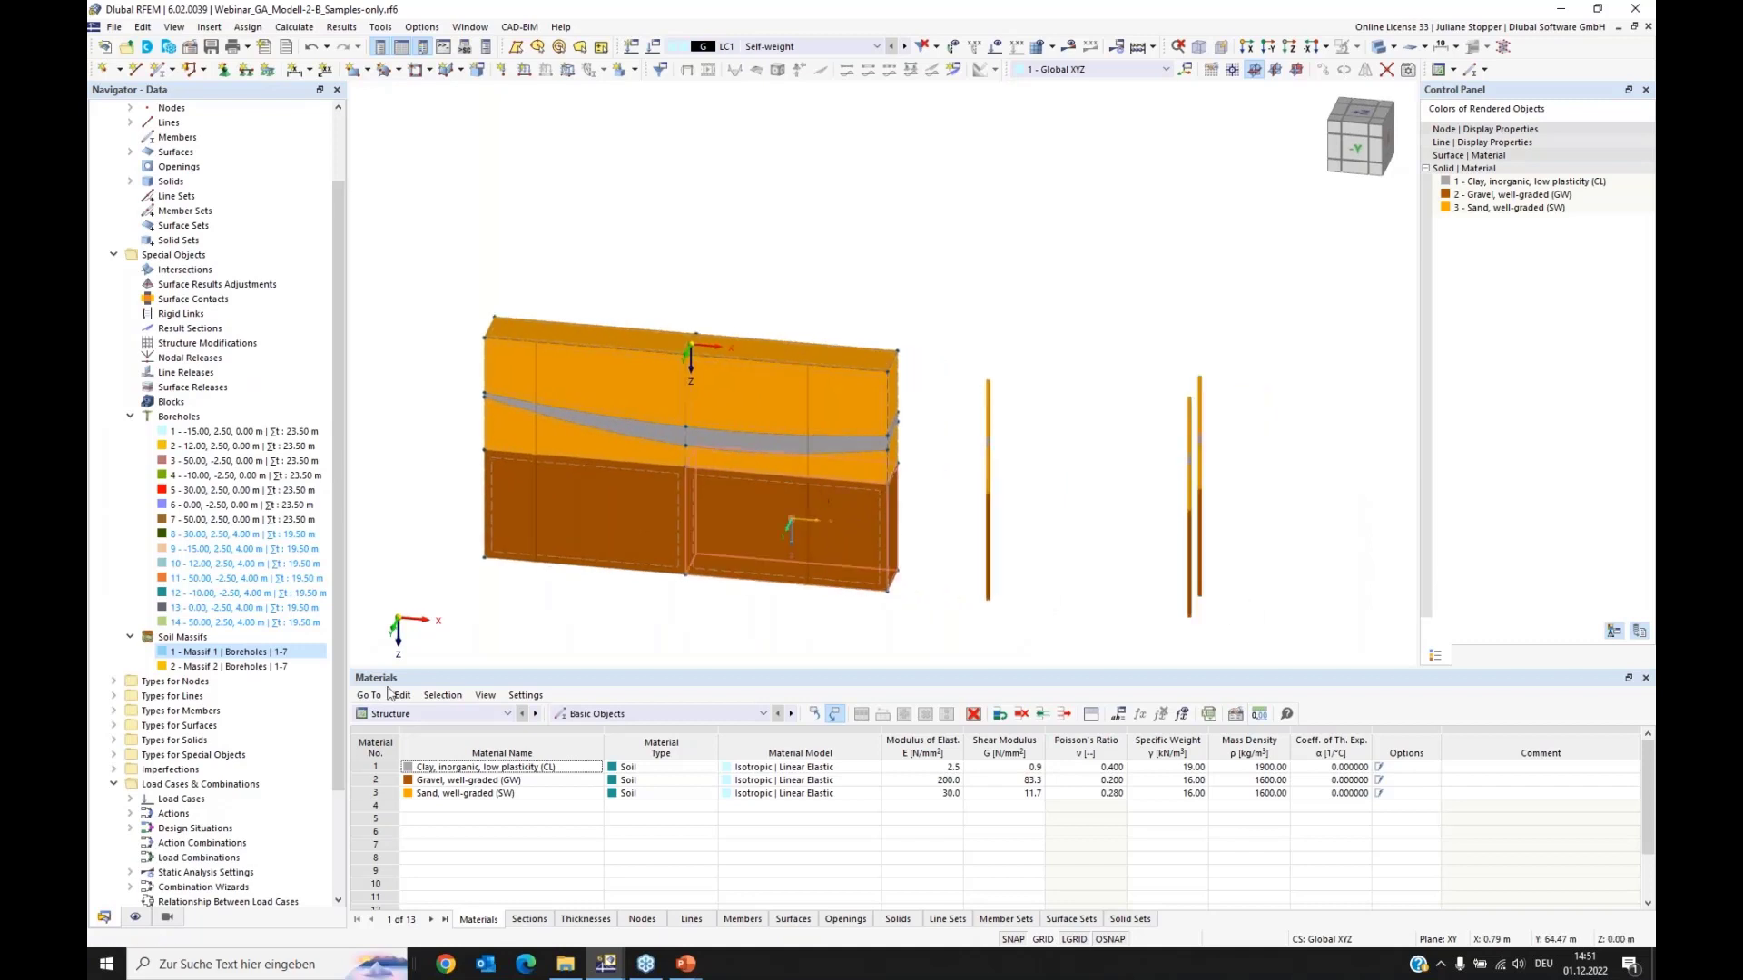
right_click(191, 654)
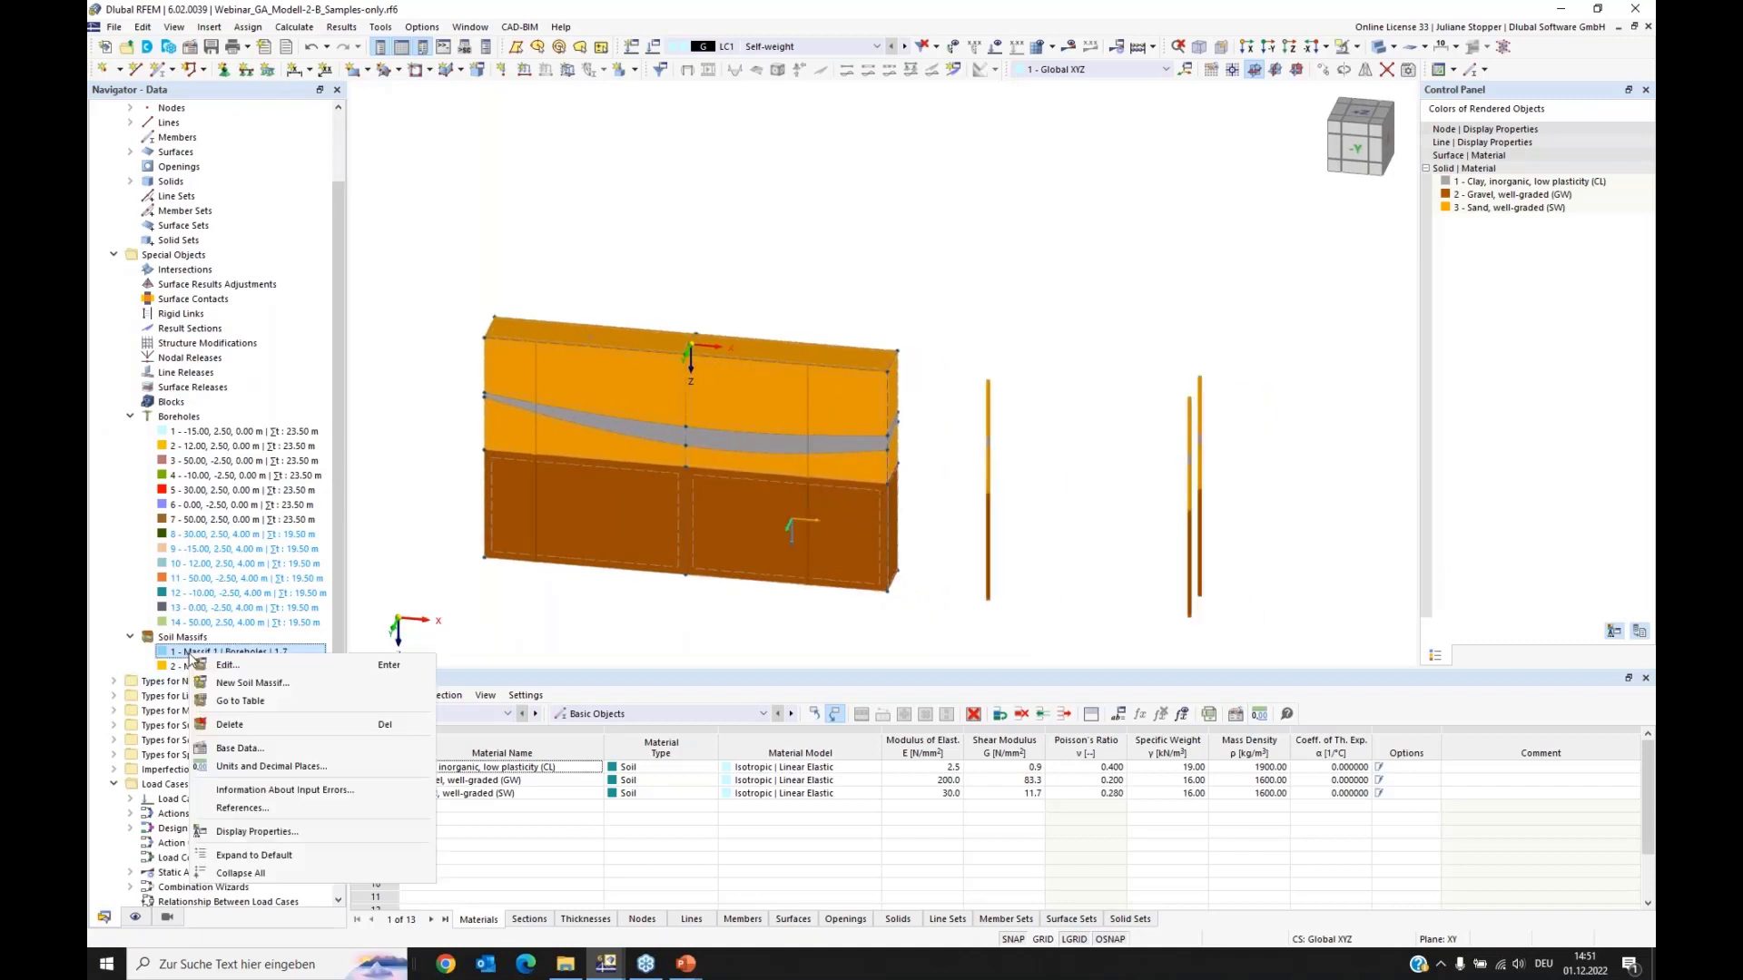
click(228, 685)
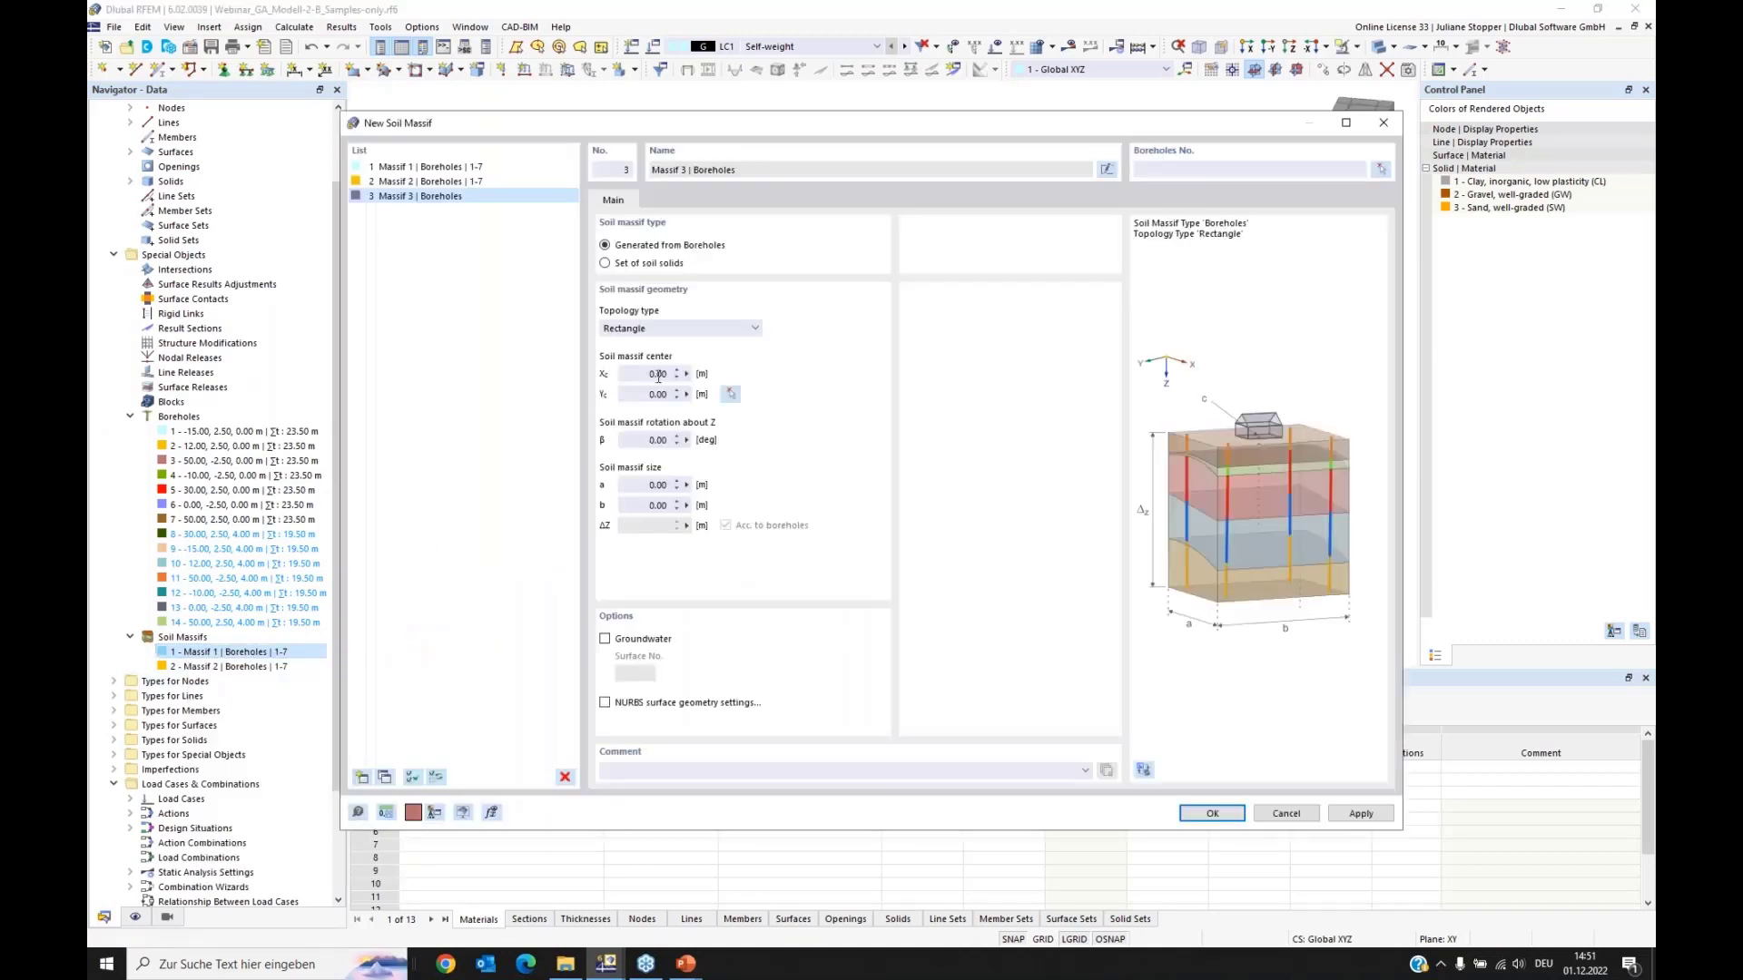
drag(901, 132, 894, 319)
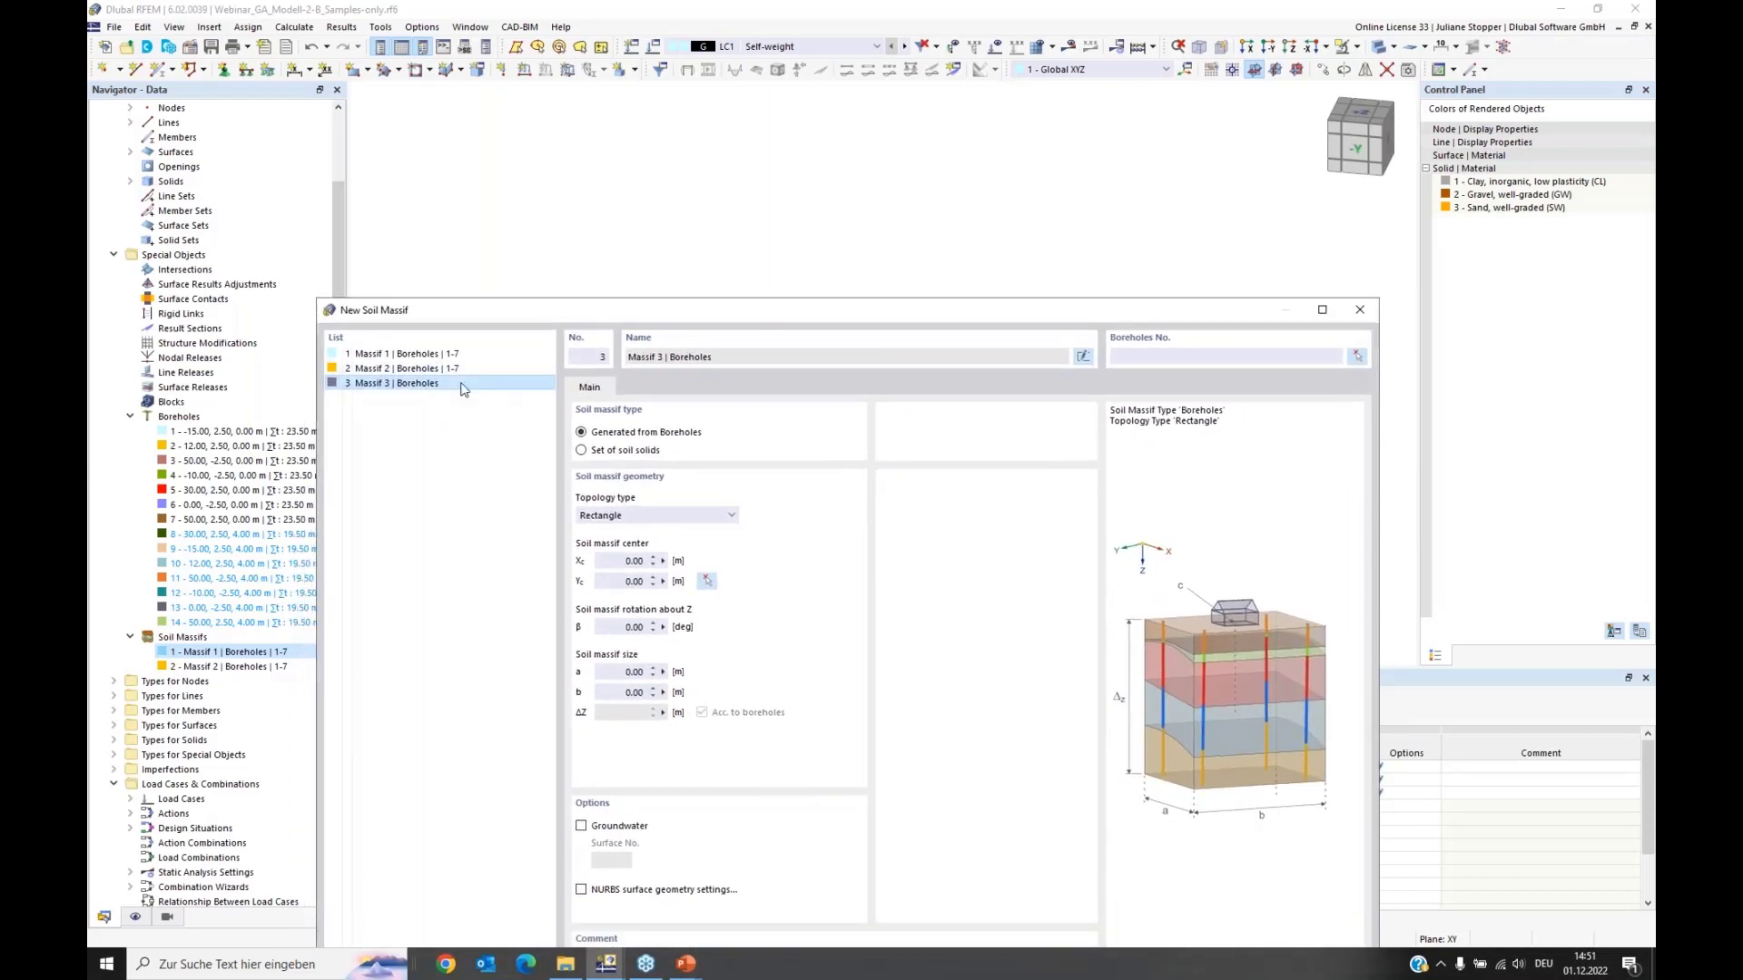
drag(757, 310, 779, 164)
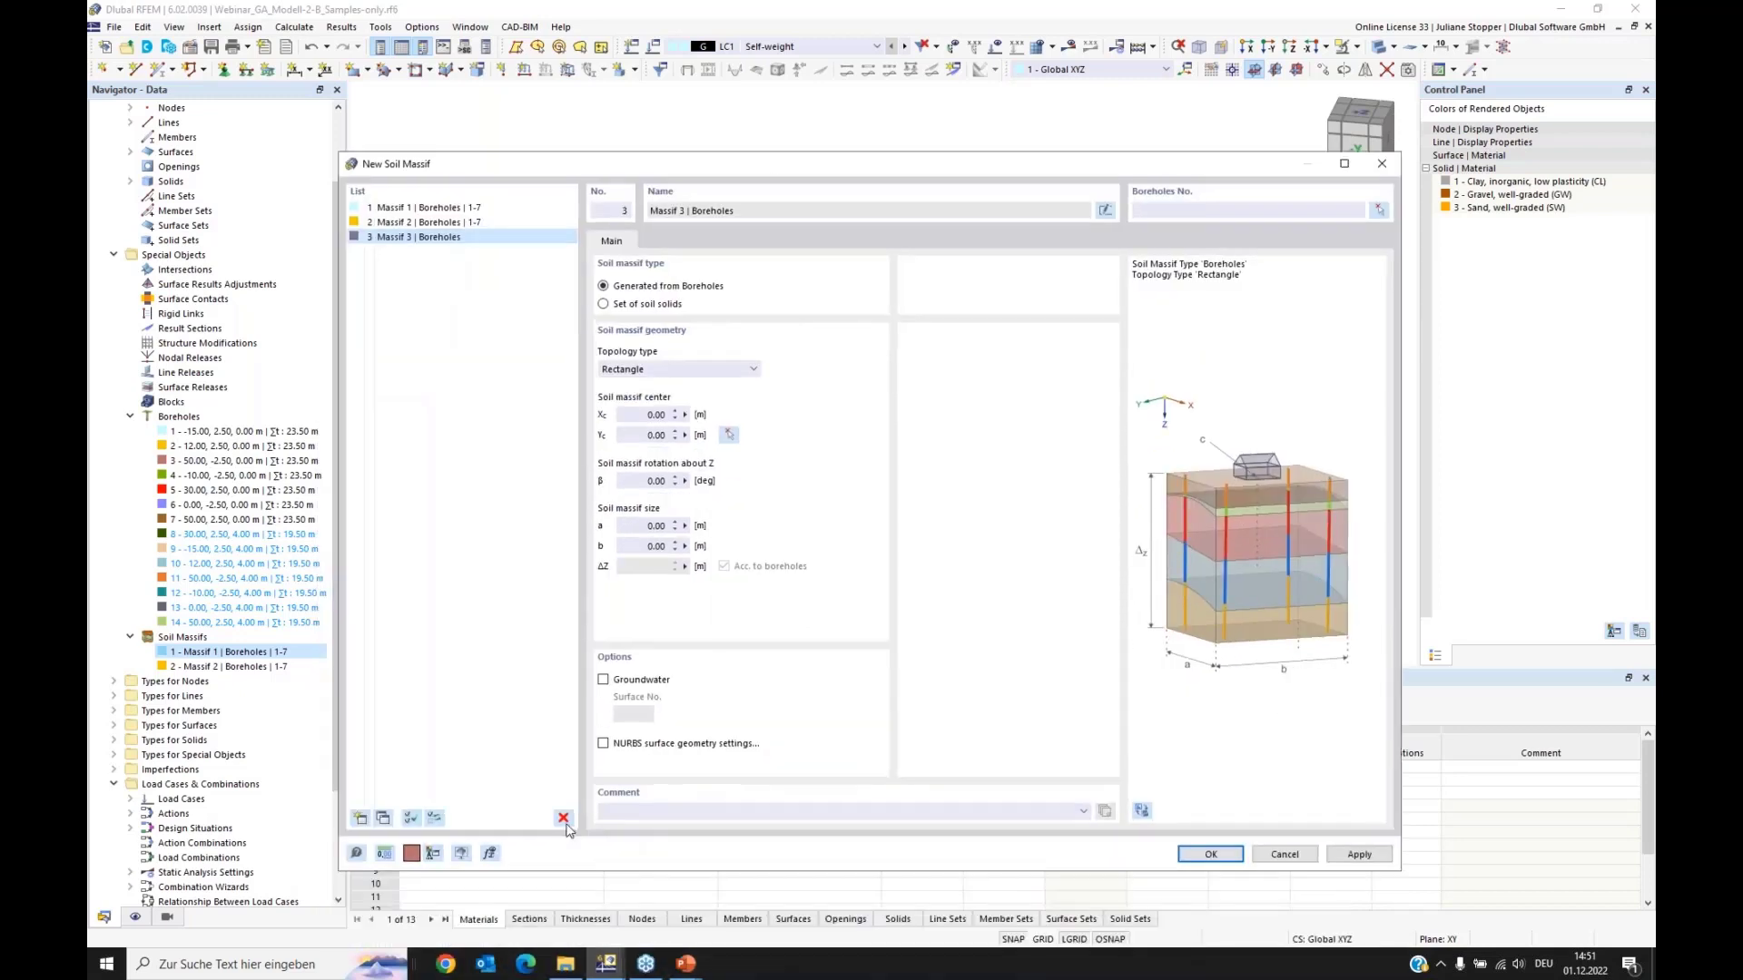
click(562, 819)
click(888, 541)
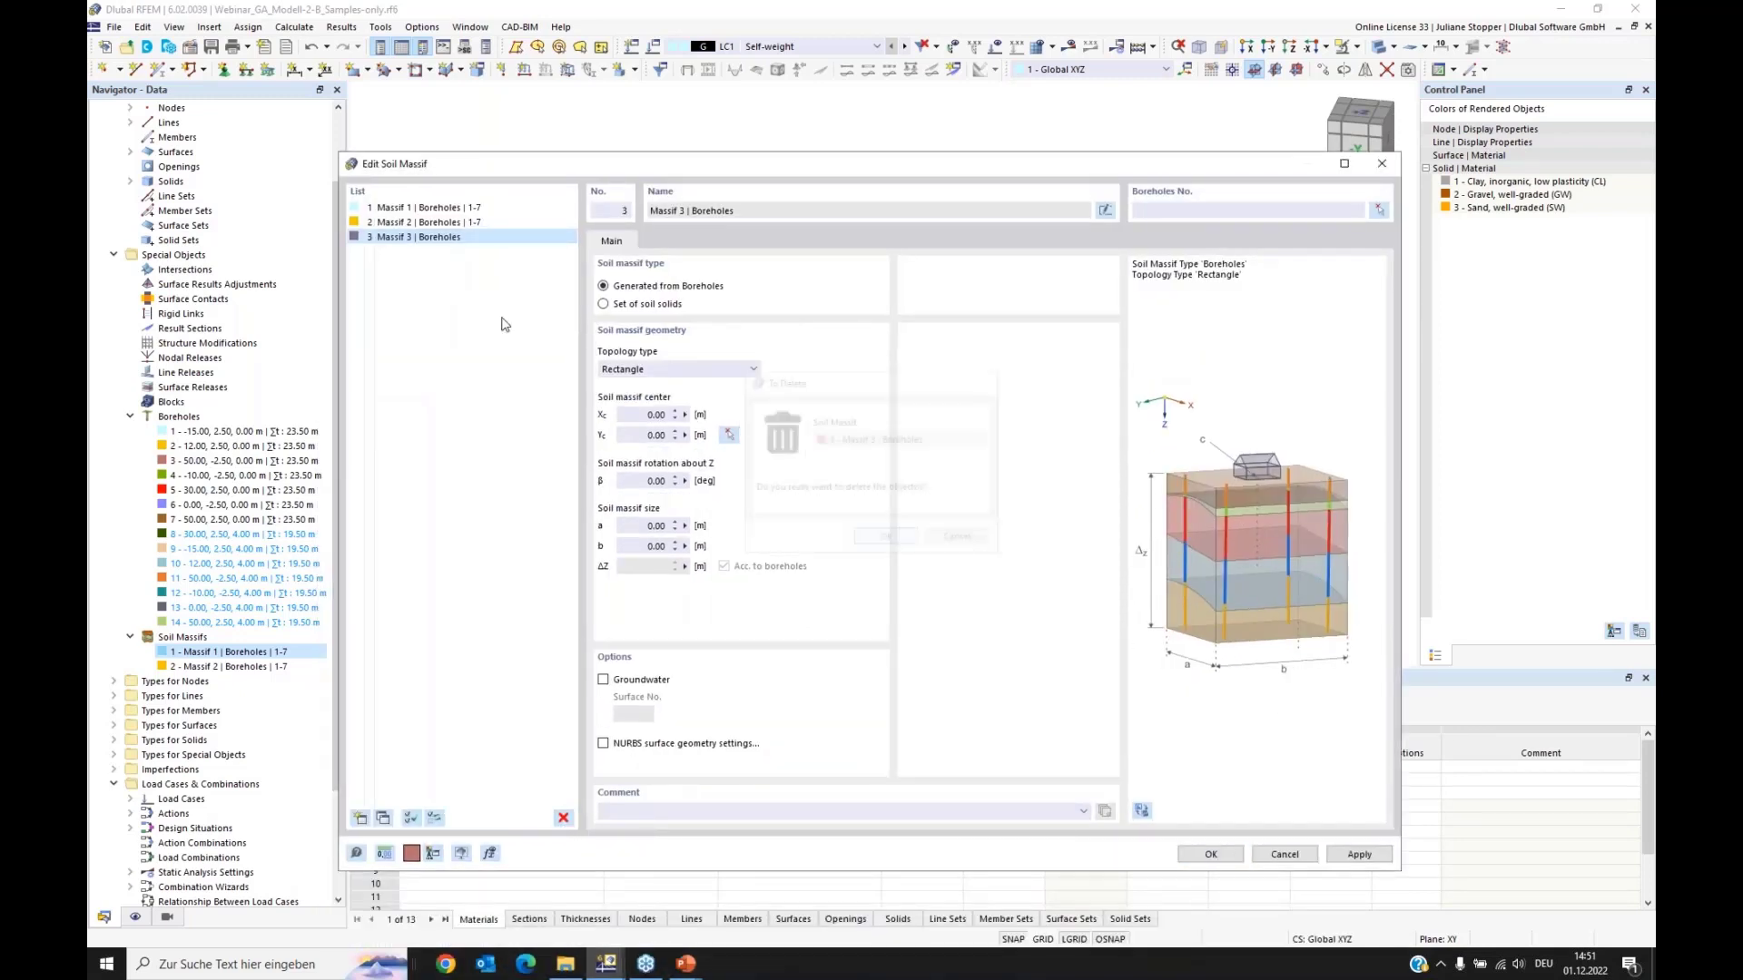
Step: Copy massif 2 as massif 3 and set its centre Xc to 30 m
click(420, 224)
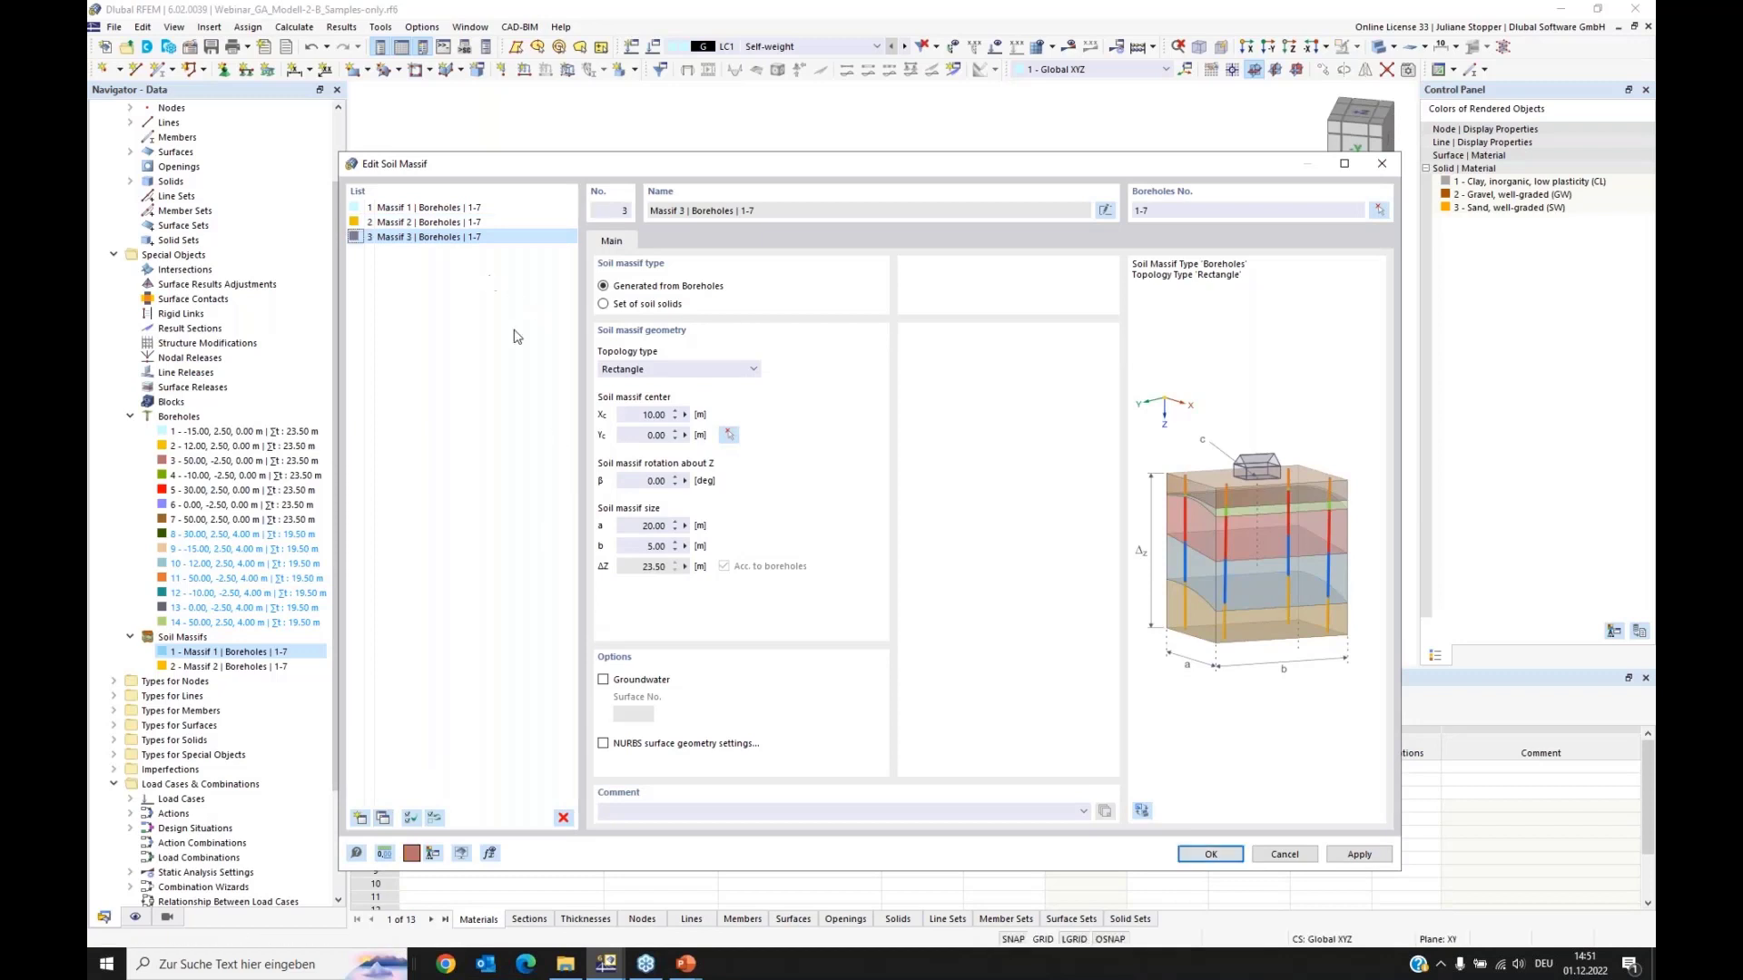
drag(629, 416, 655, 418)
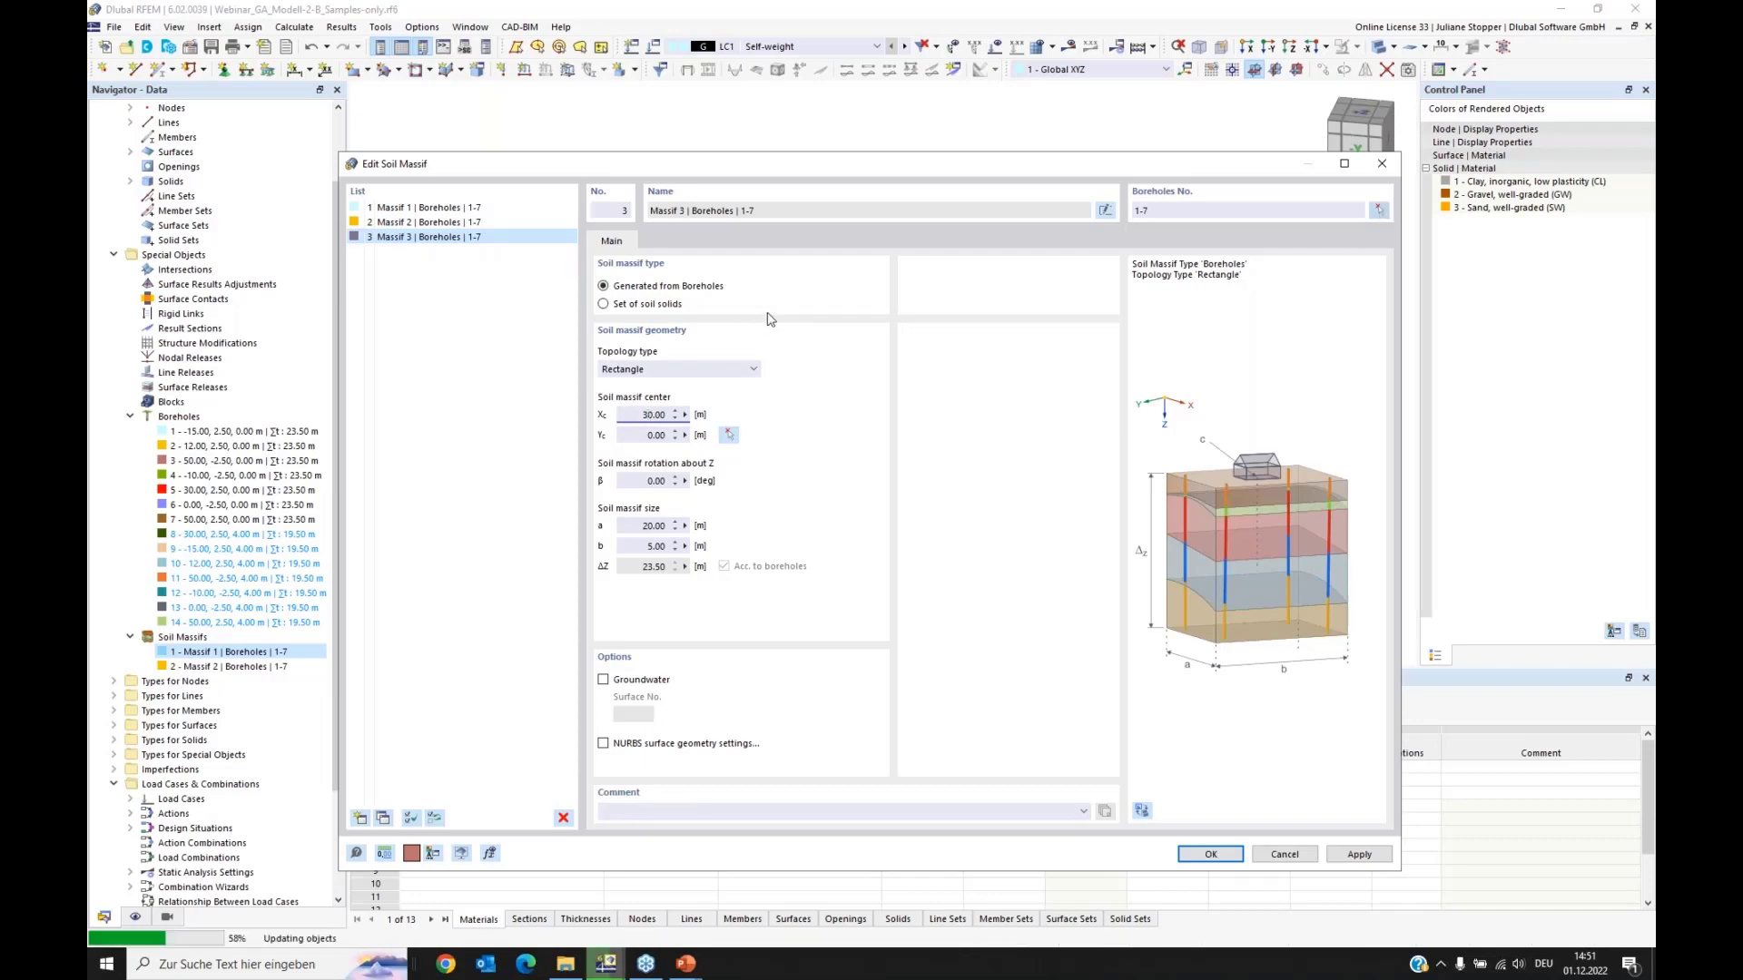
Step: Replace the boreholes assigned to massif 3 with boreholes 8-14 and generate the massif
click(1379, 211)
click(424, 203)
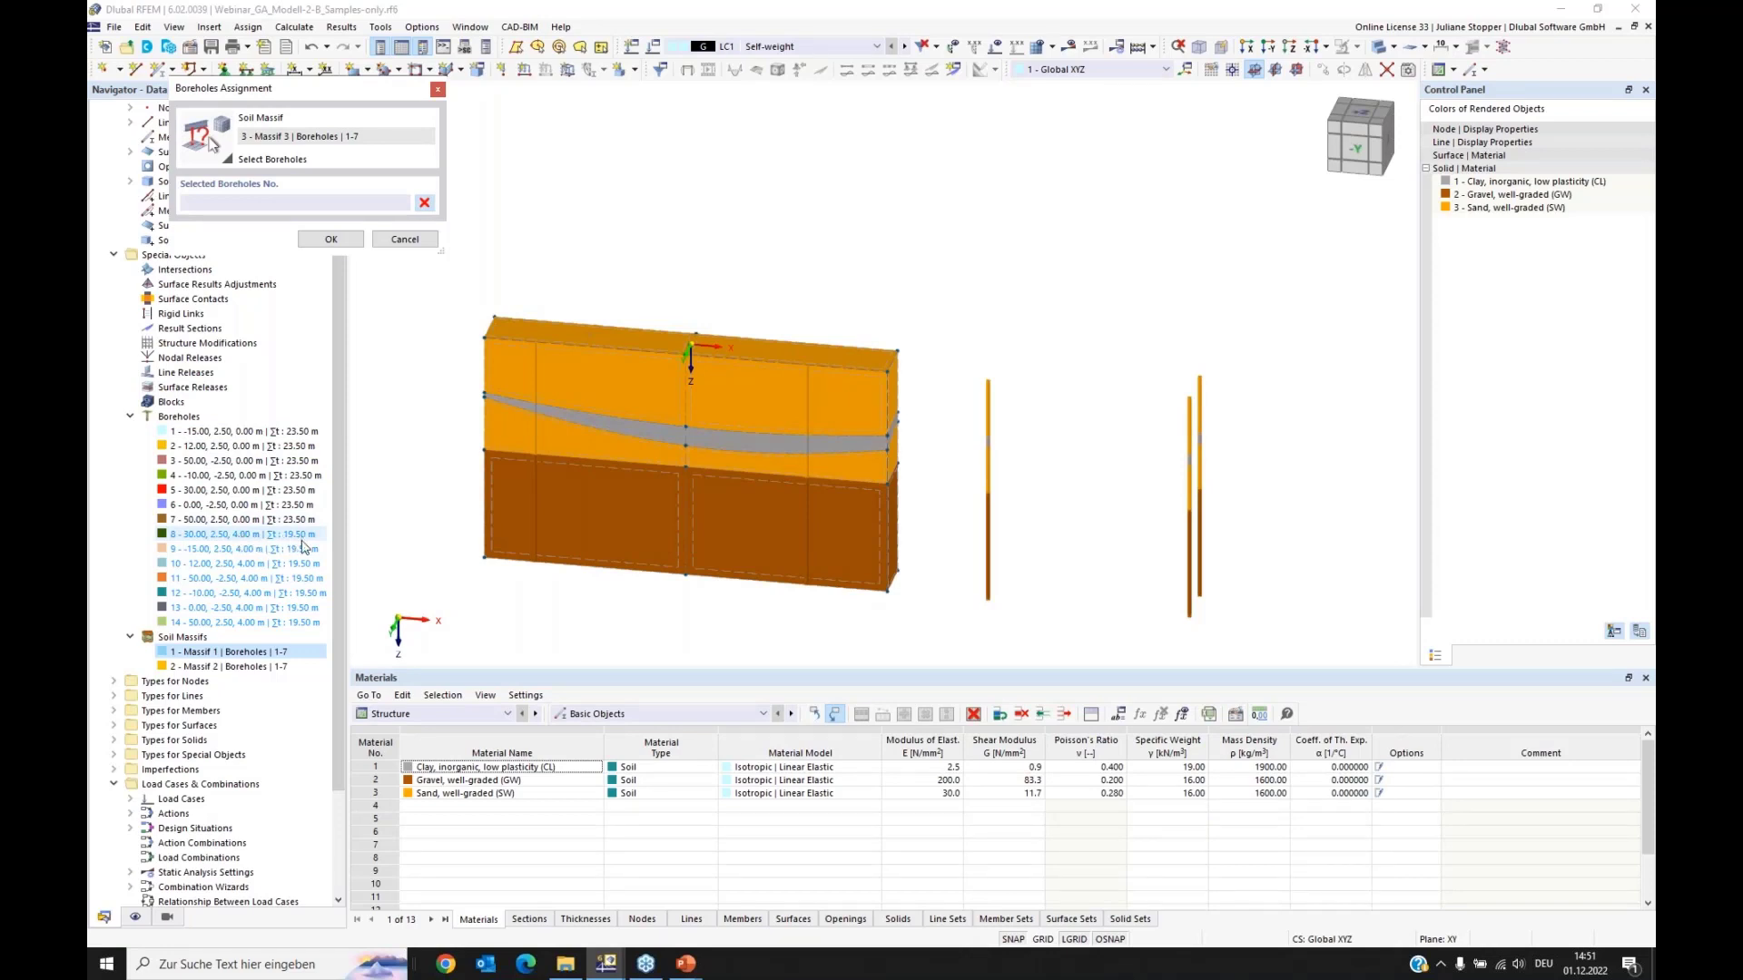
click(240, 536)
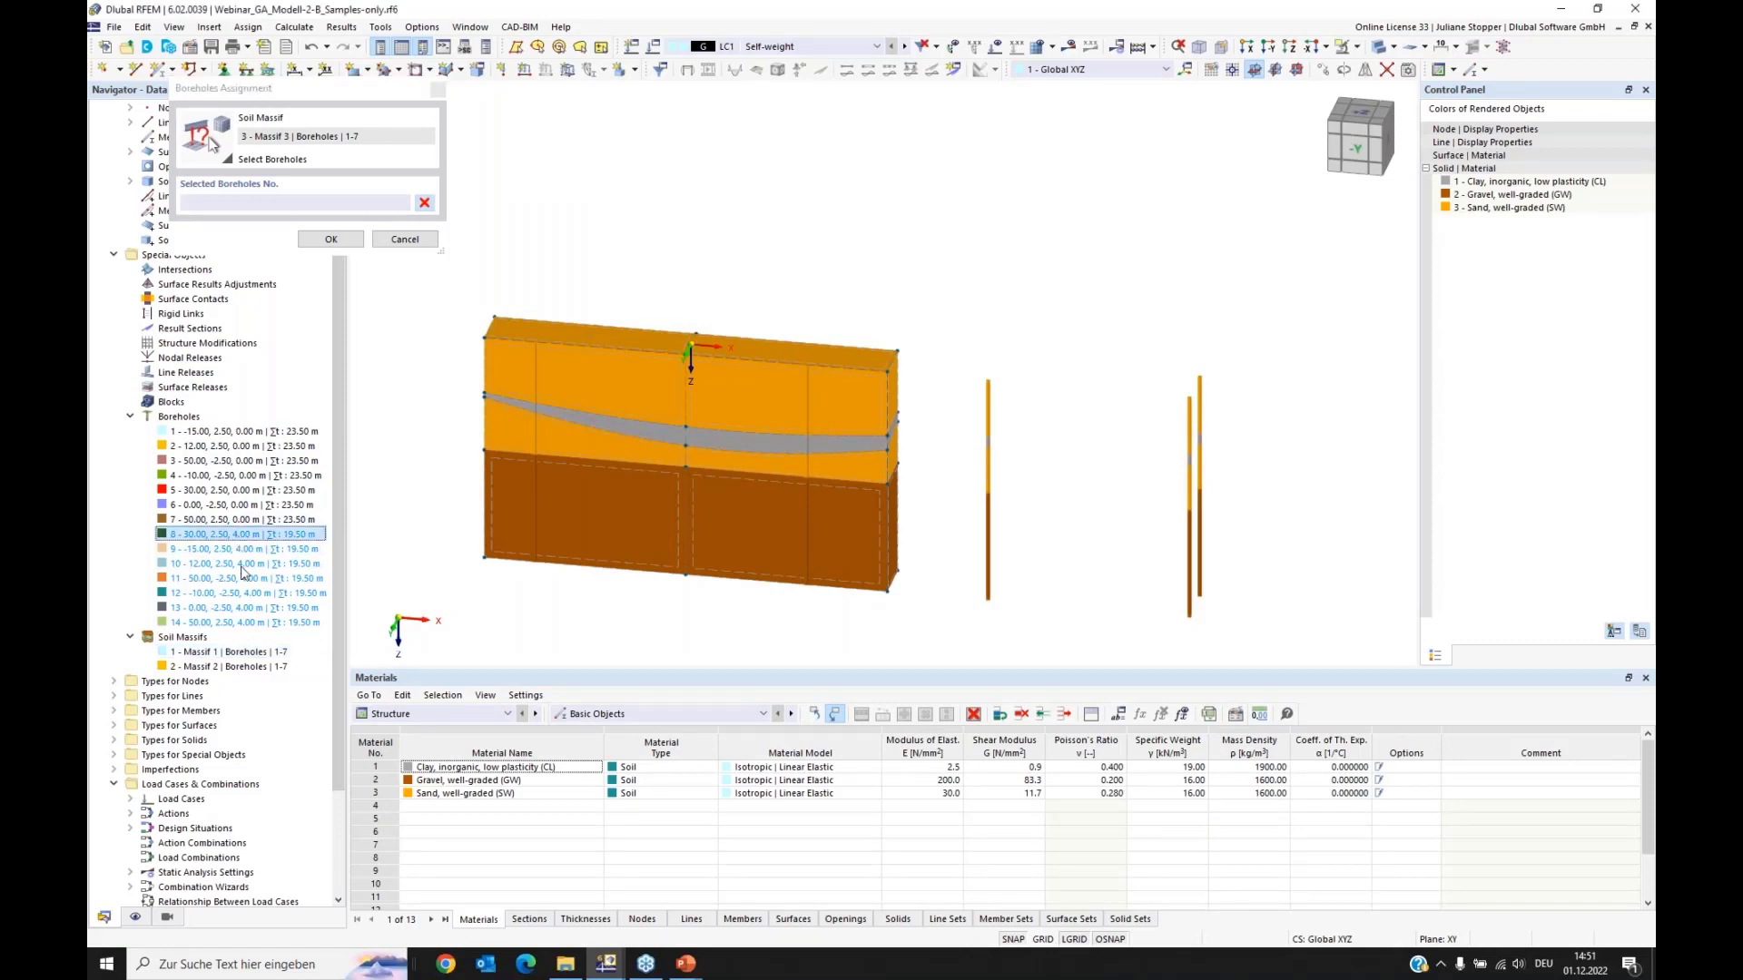
shift+click(247, 624)
click(332, 239)
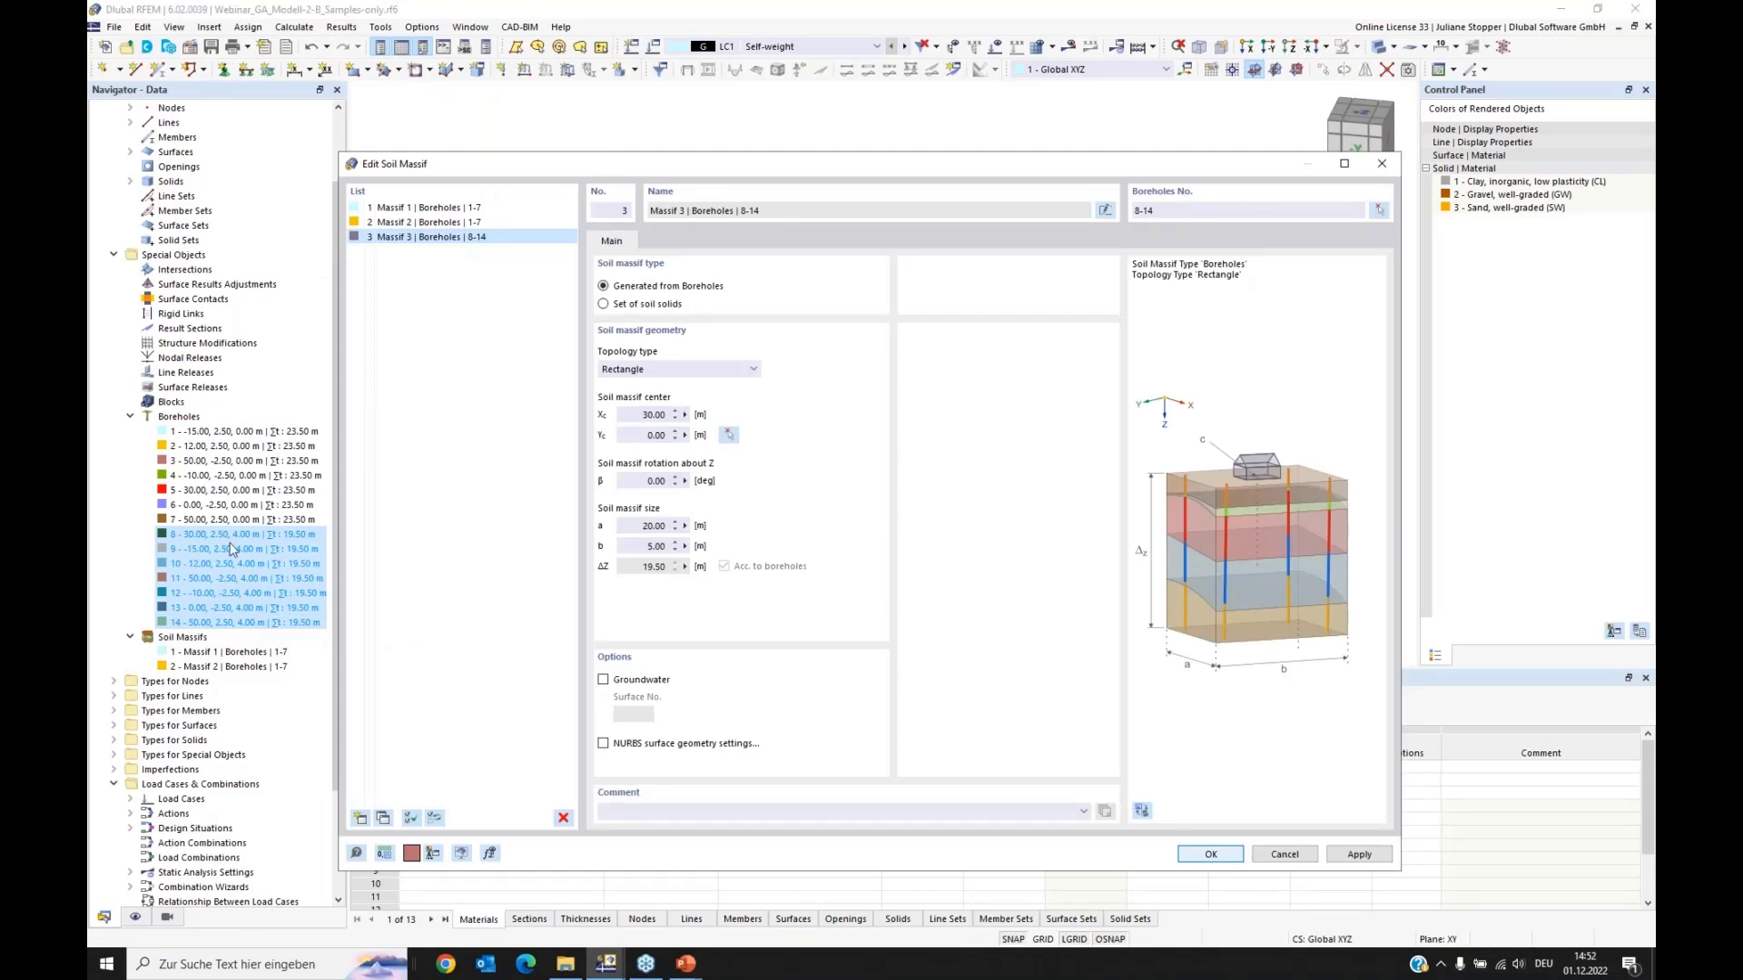
key(Return)
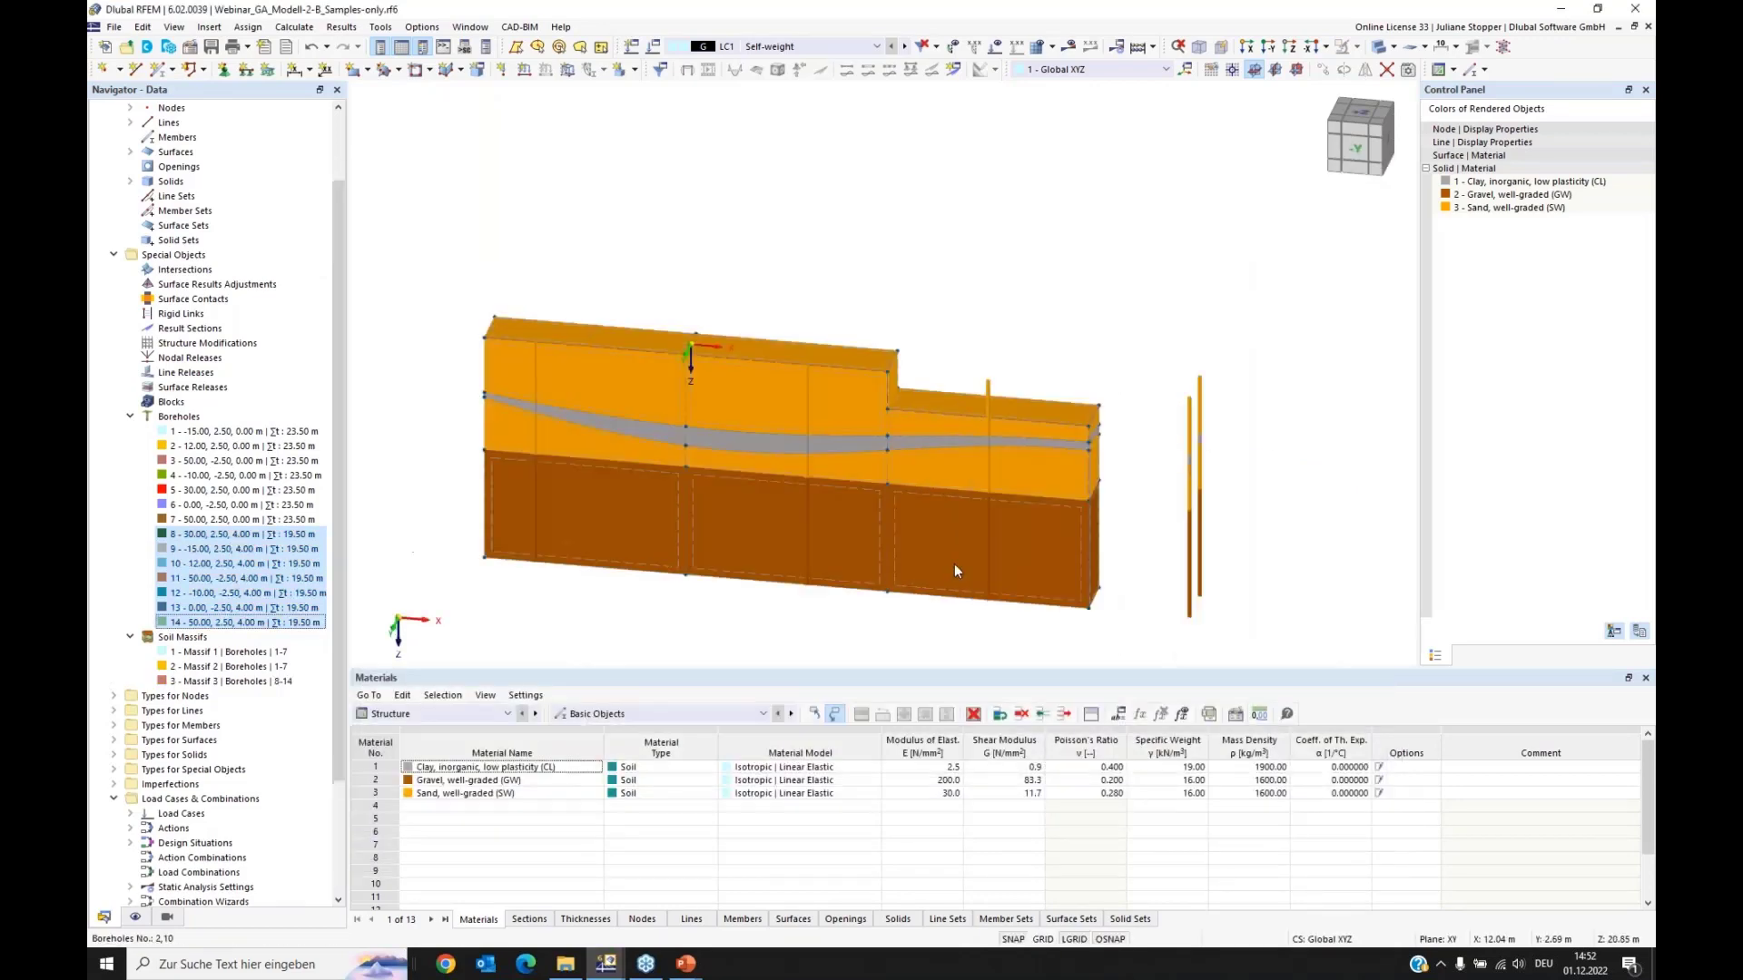
ctrl+middle_drag(887, 604, 897, 552)
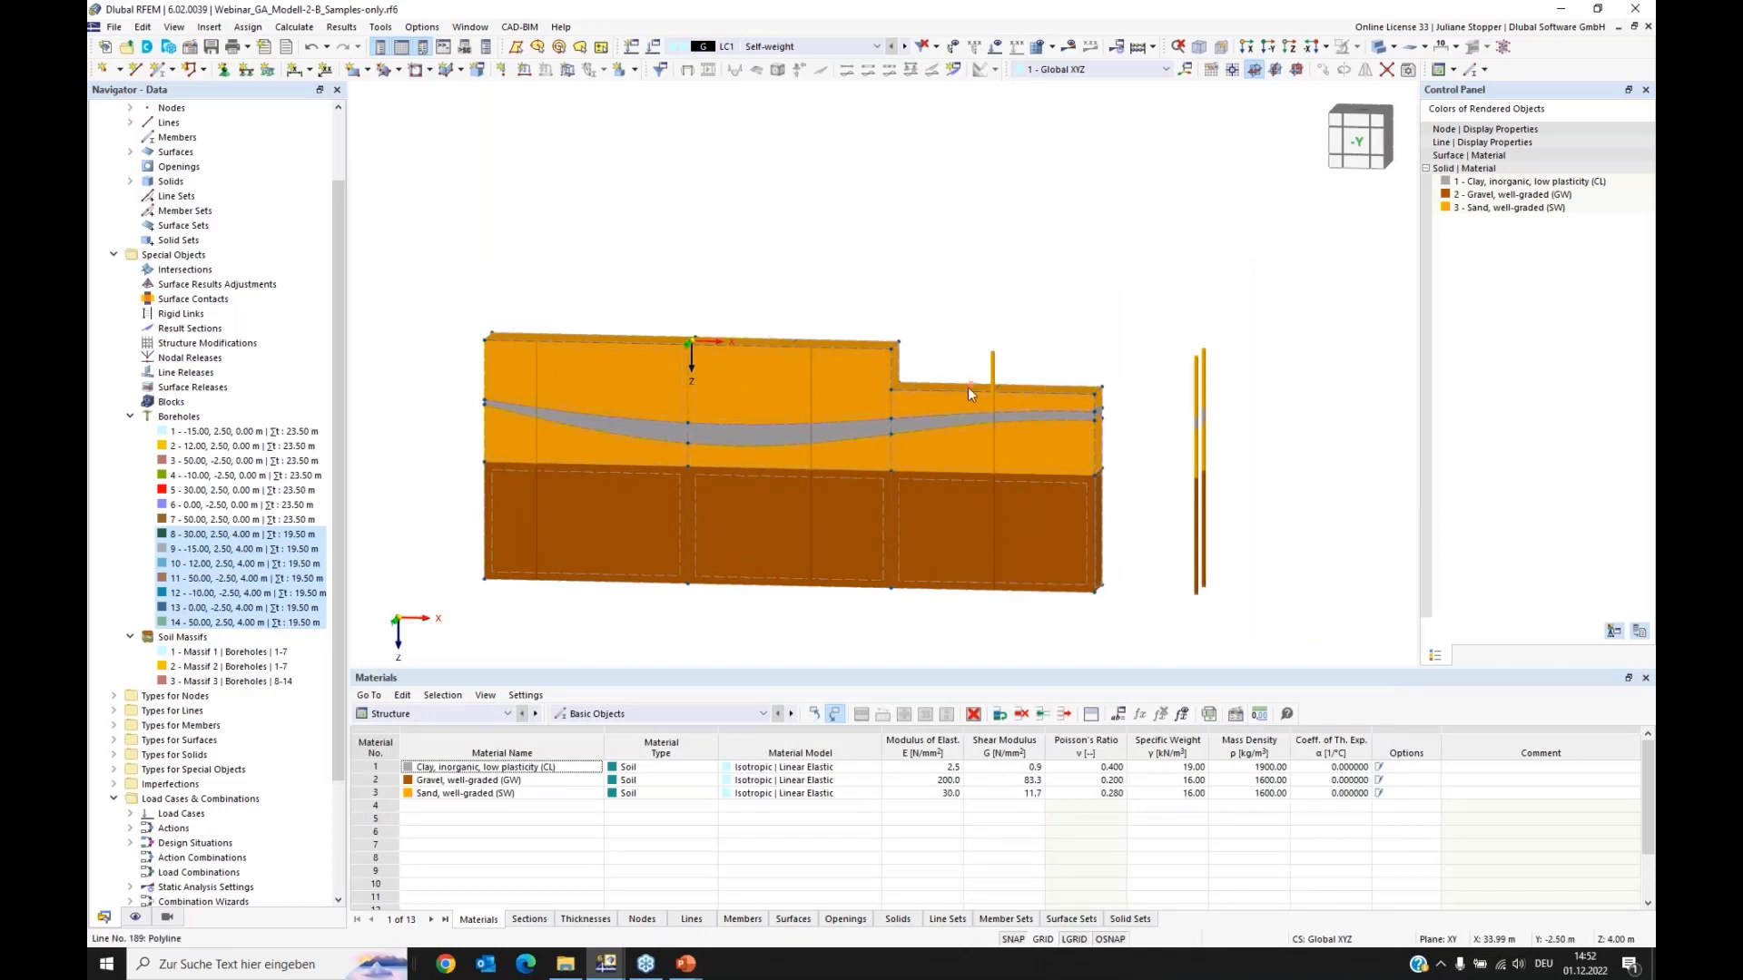
ctrl+middle_drag(928, 495, 913, 504)
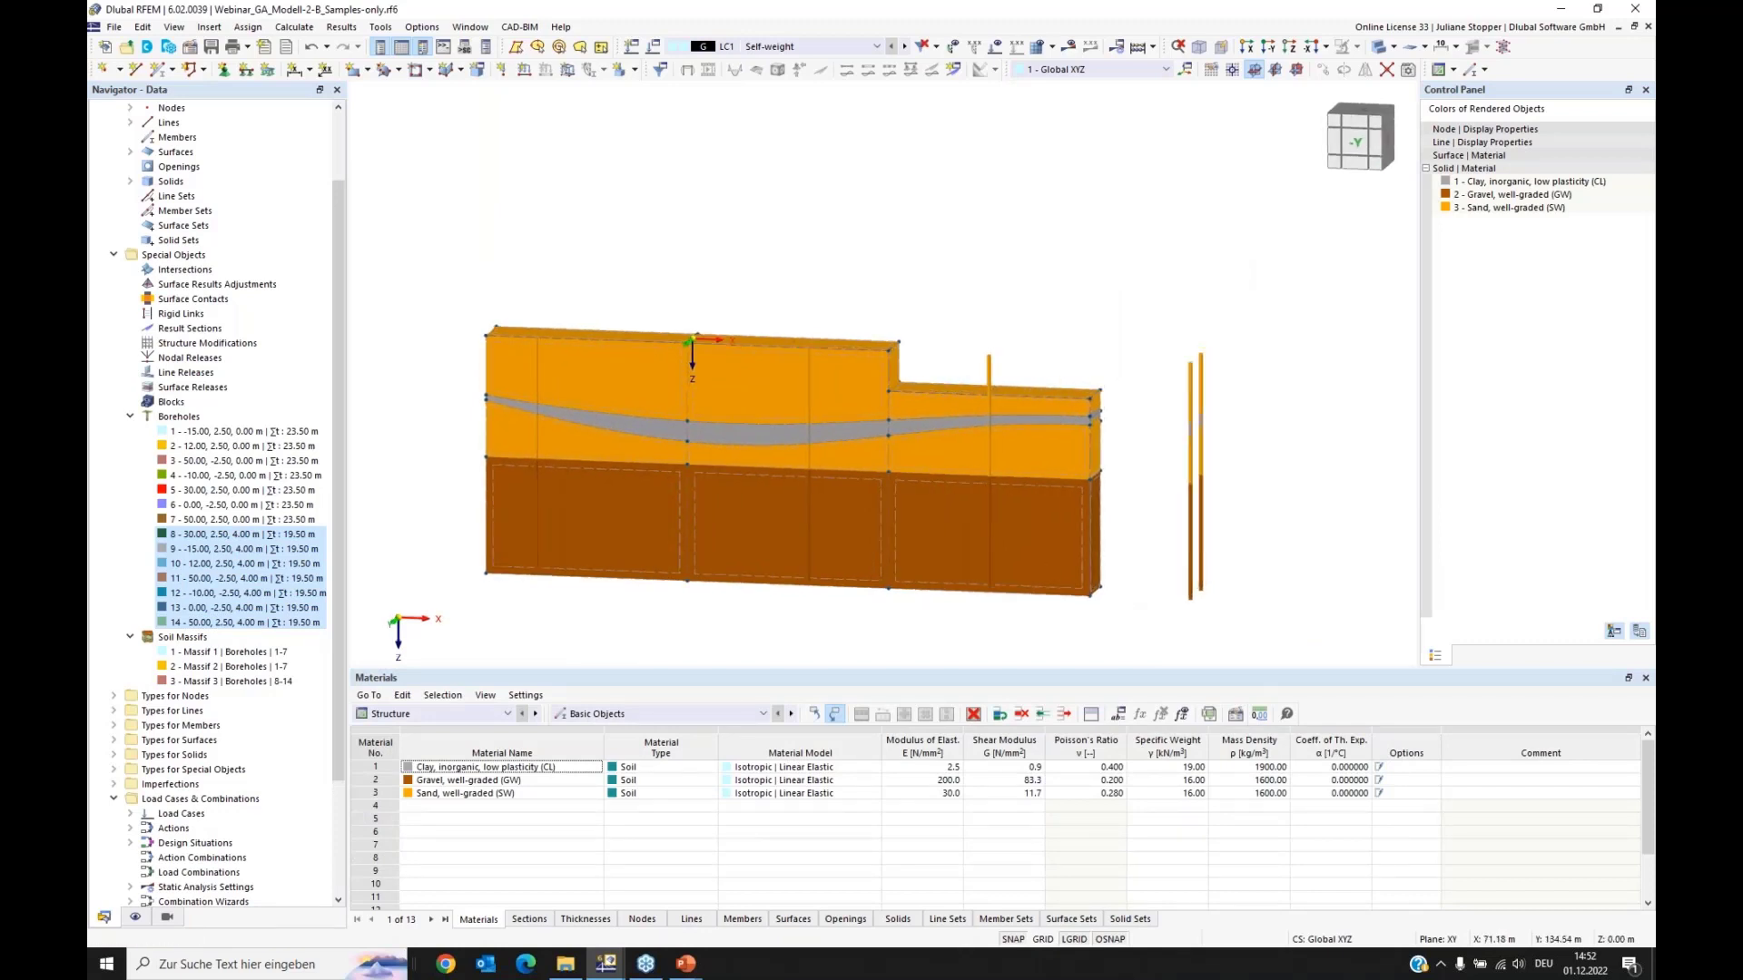
right_click(209, 688)
click(257, 717)
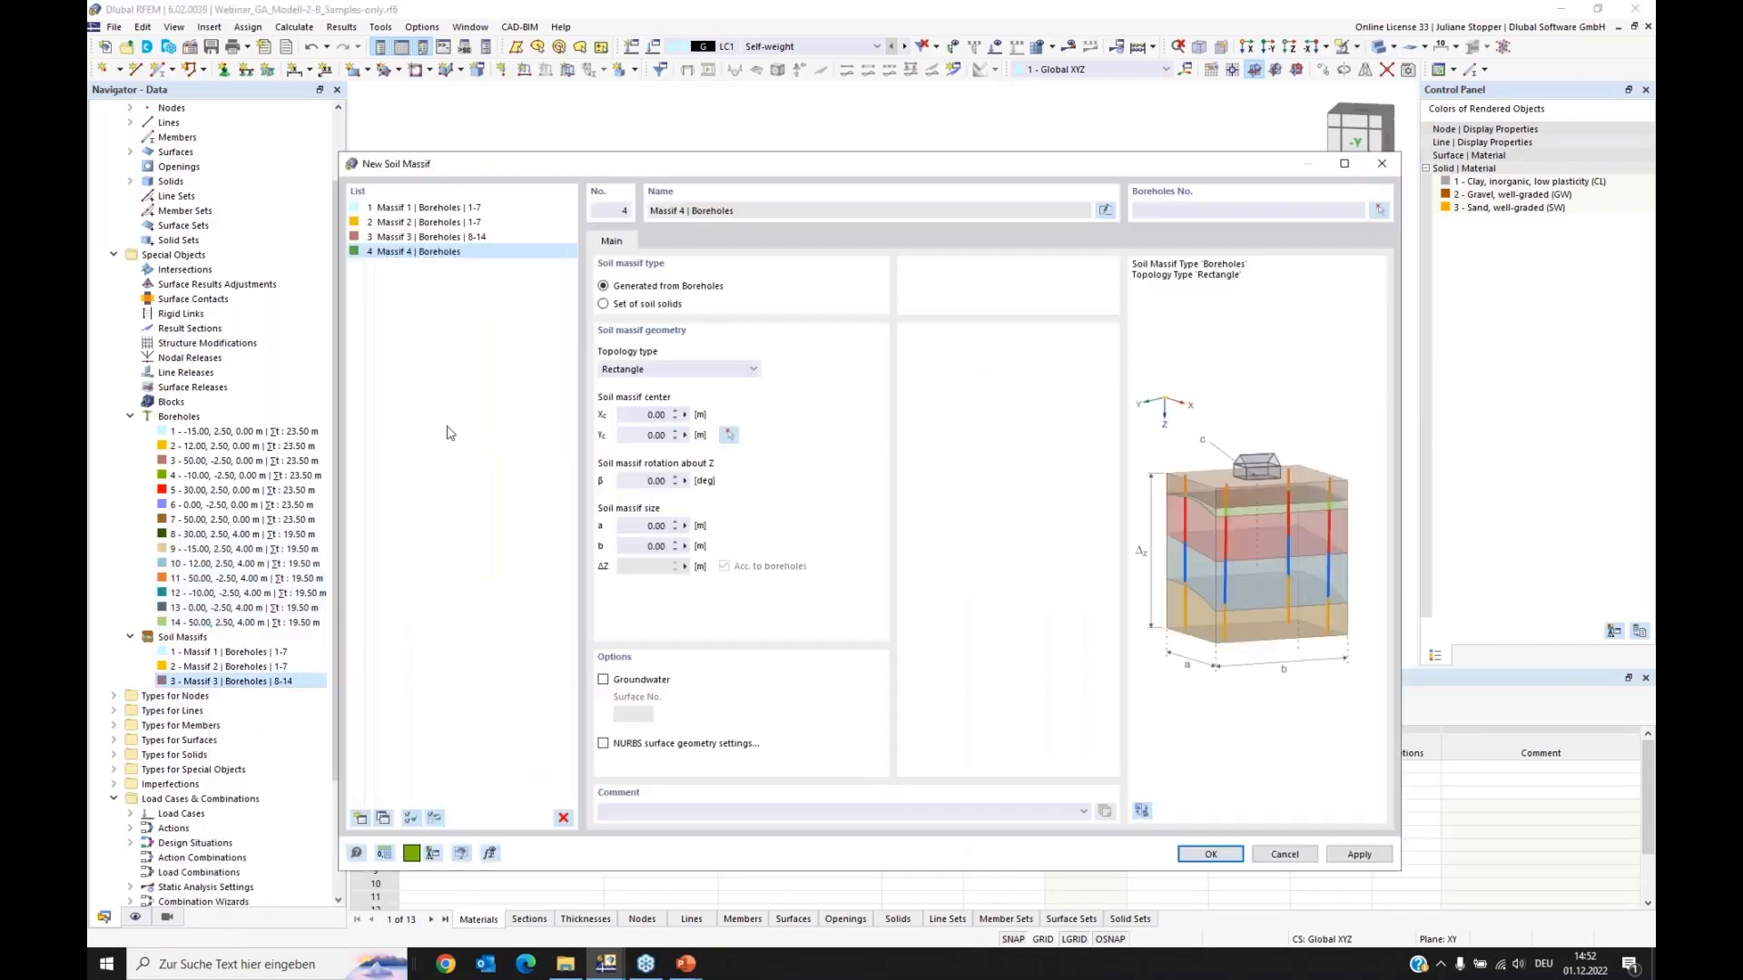
click(563, 818)
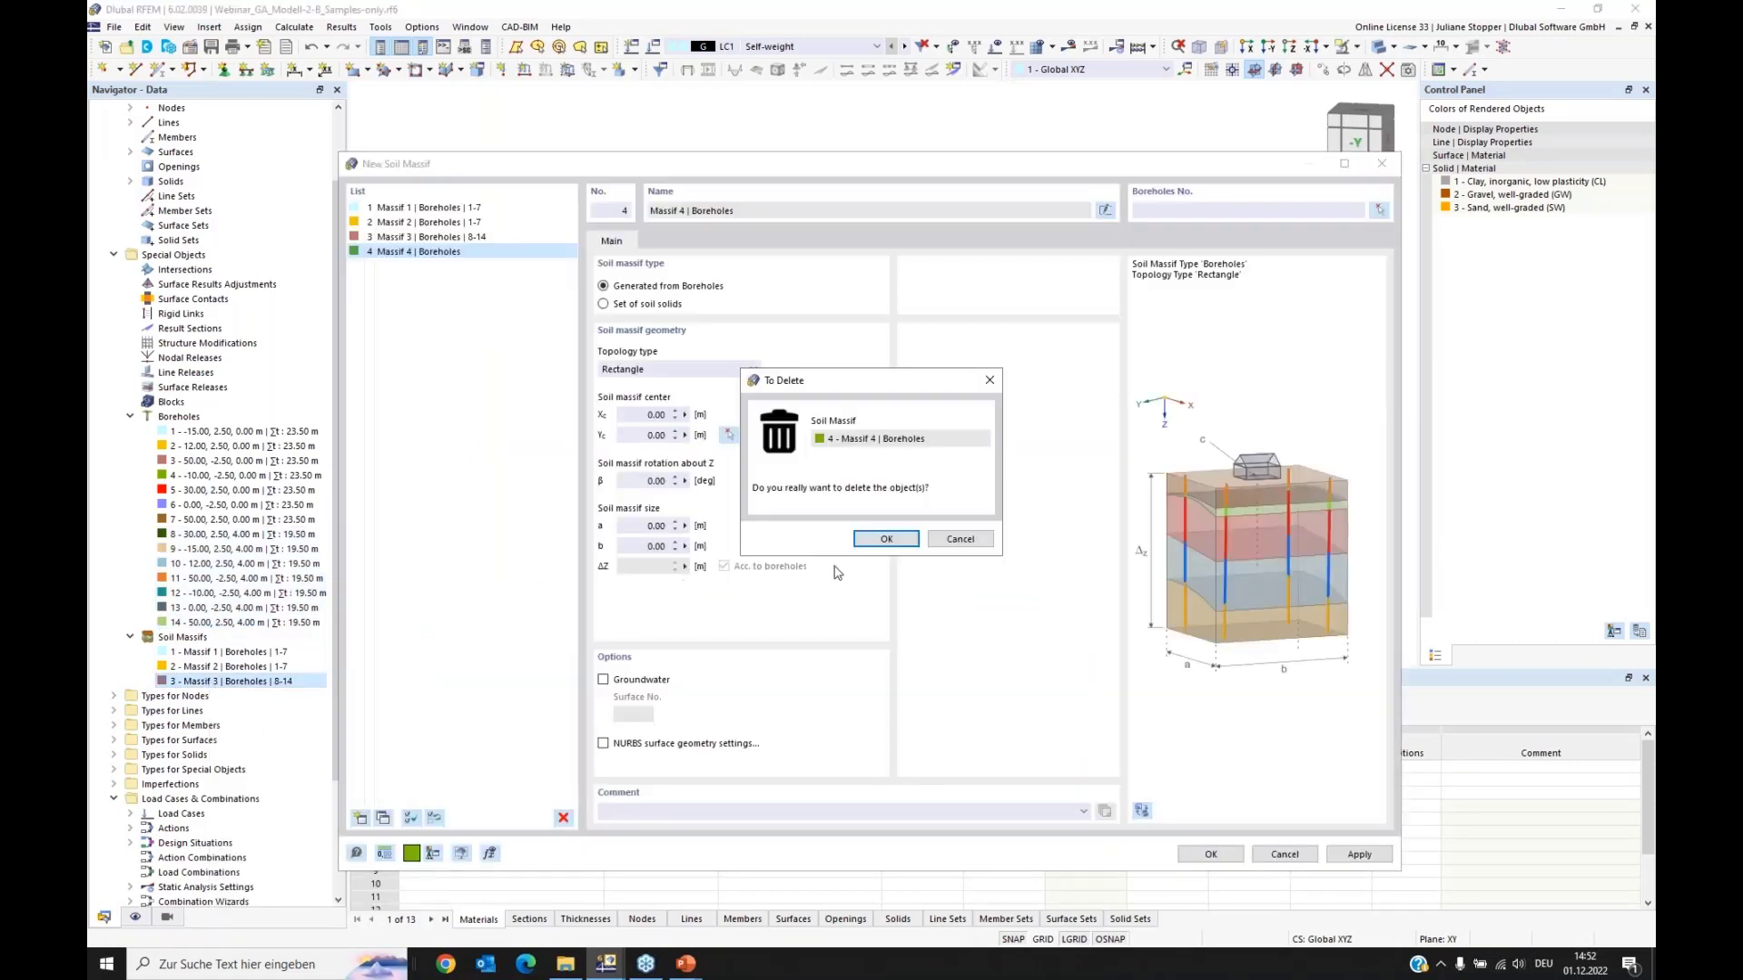
click(886, 543)
Step: Copy massif 2 as massif 4, set its centre Xc to 50 m and generate the massif
click(427, 223)
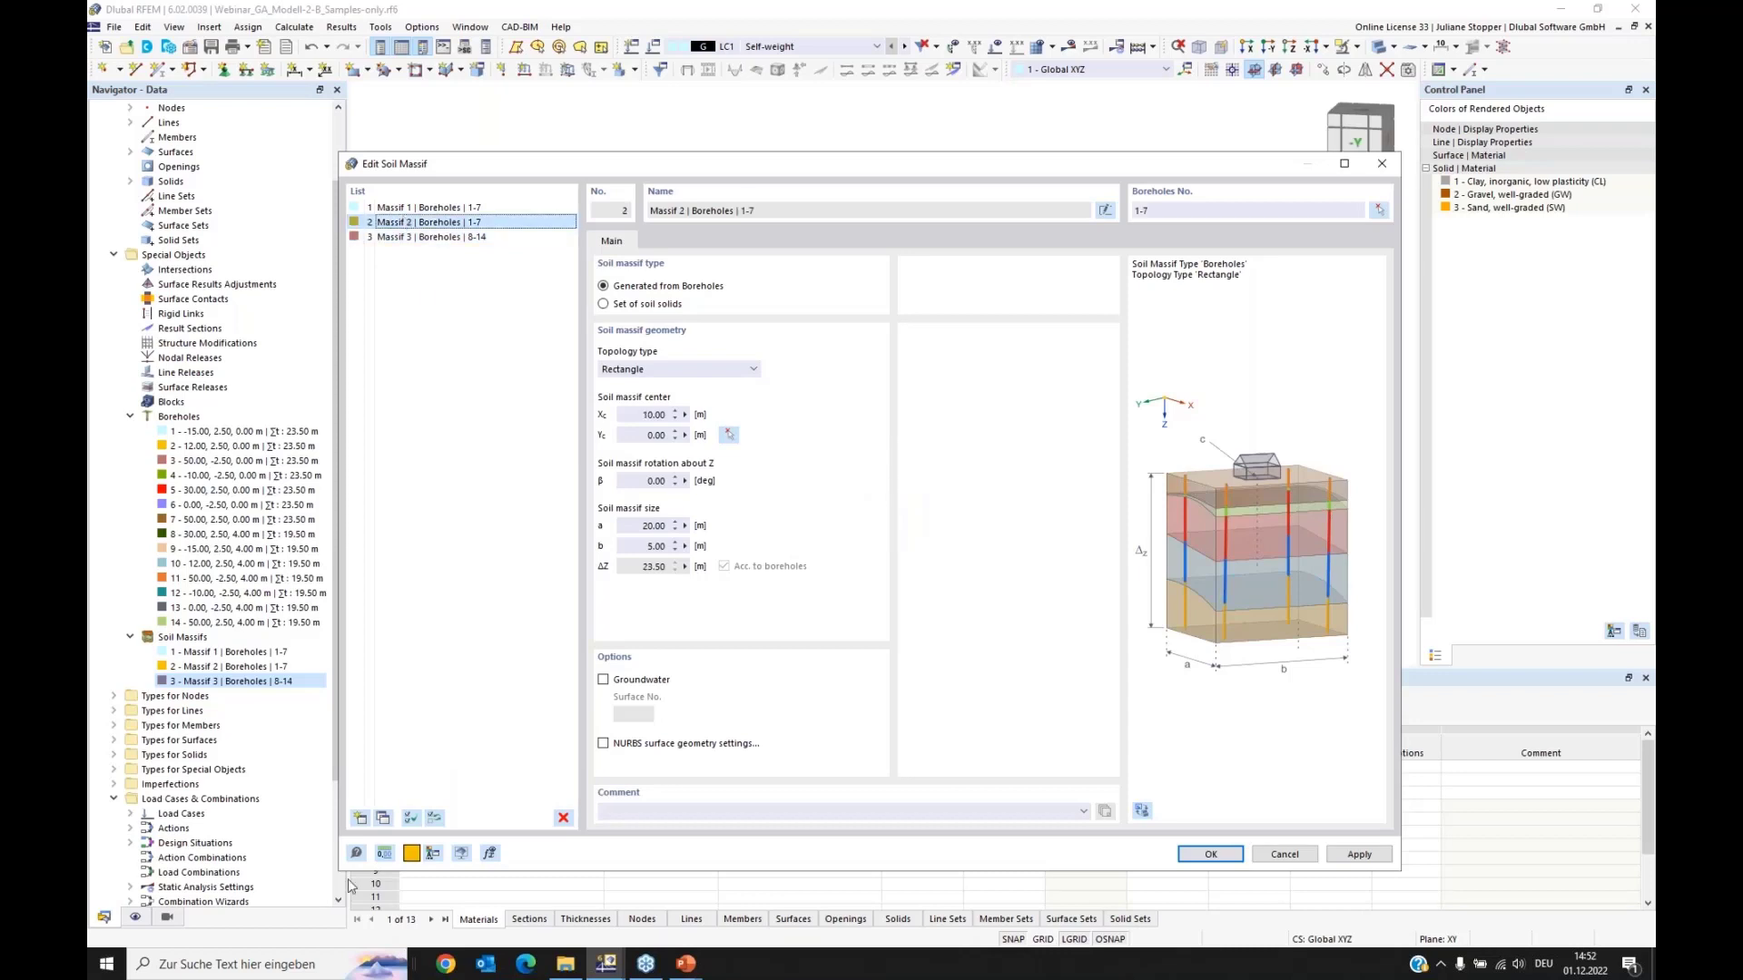
click(386, 821)
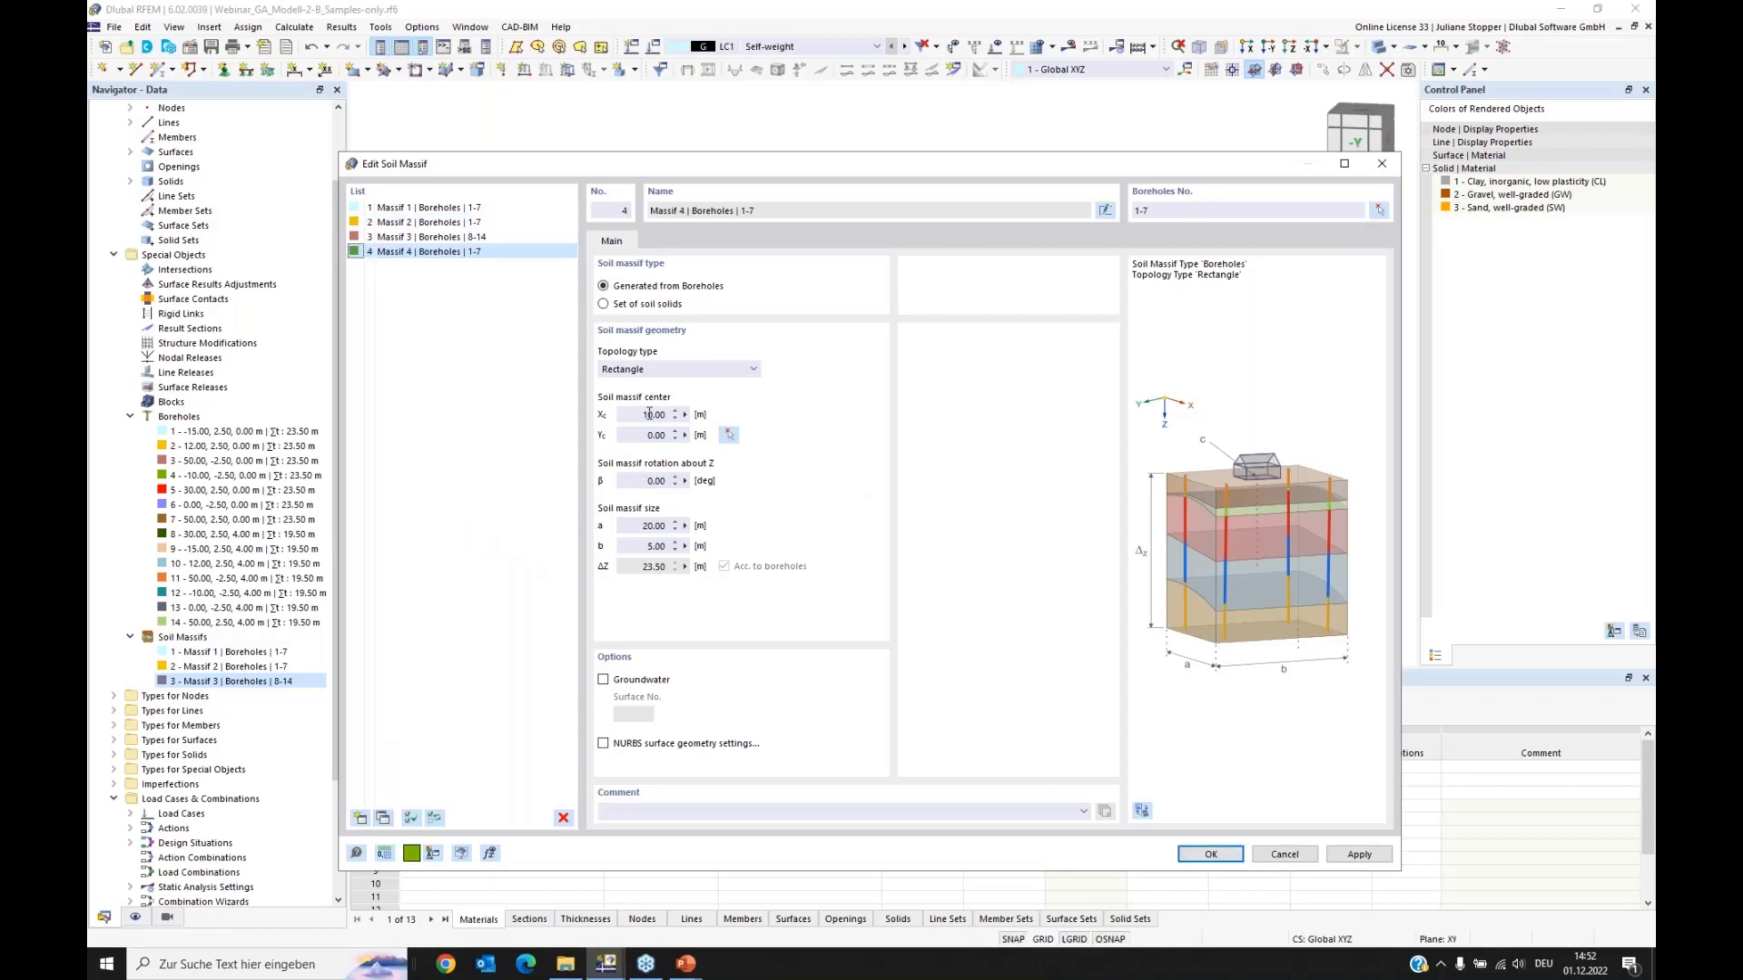
drag(650, 414, 625, 415)
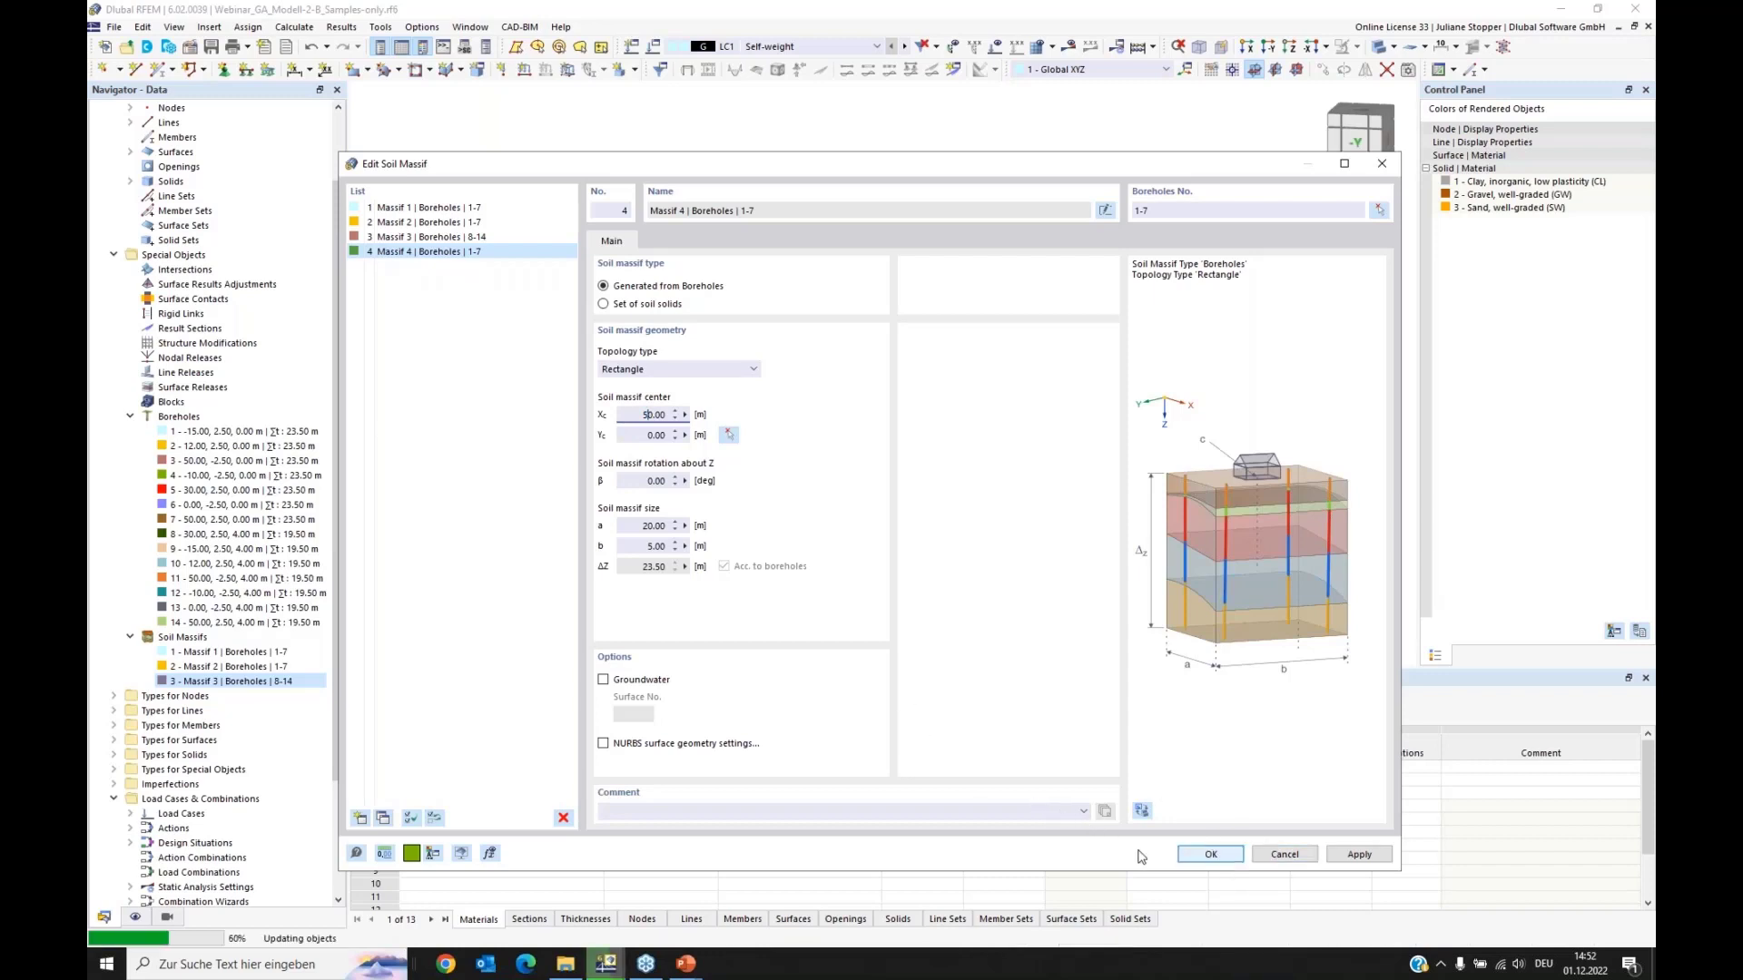
click(1200, 859)
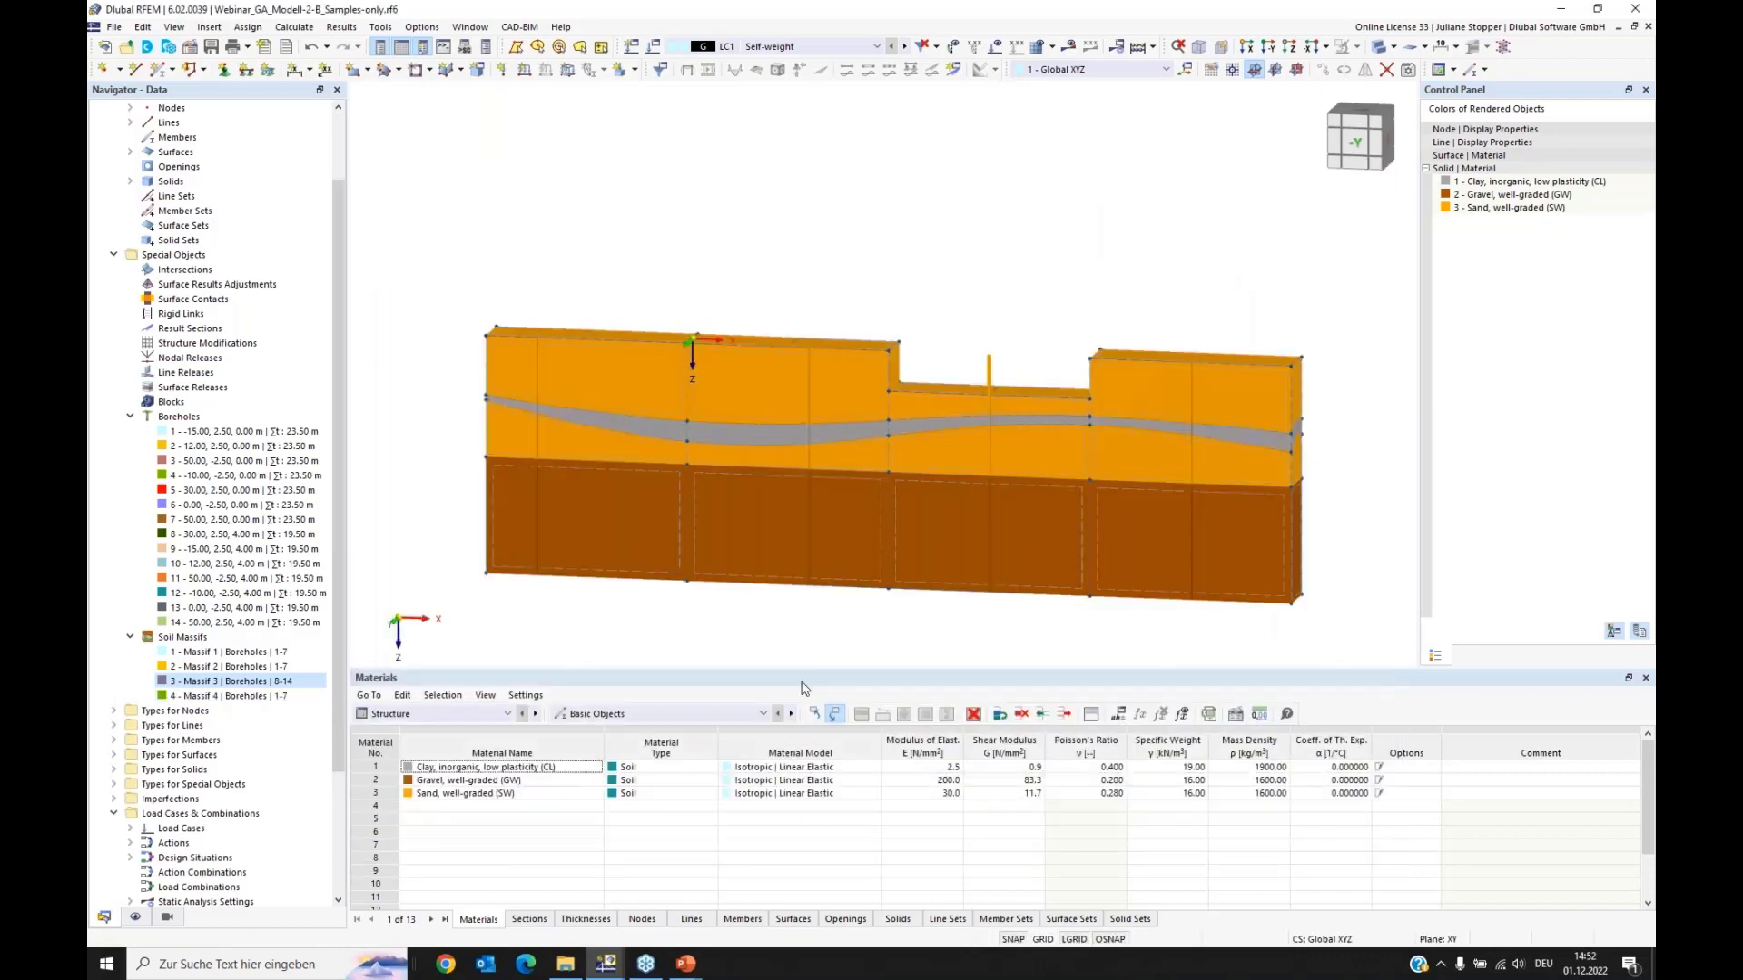
ctrl+middle_drag(590, 602, 631, 590)
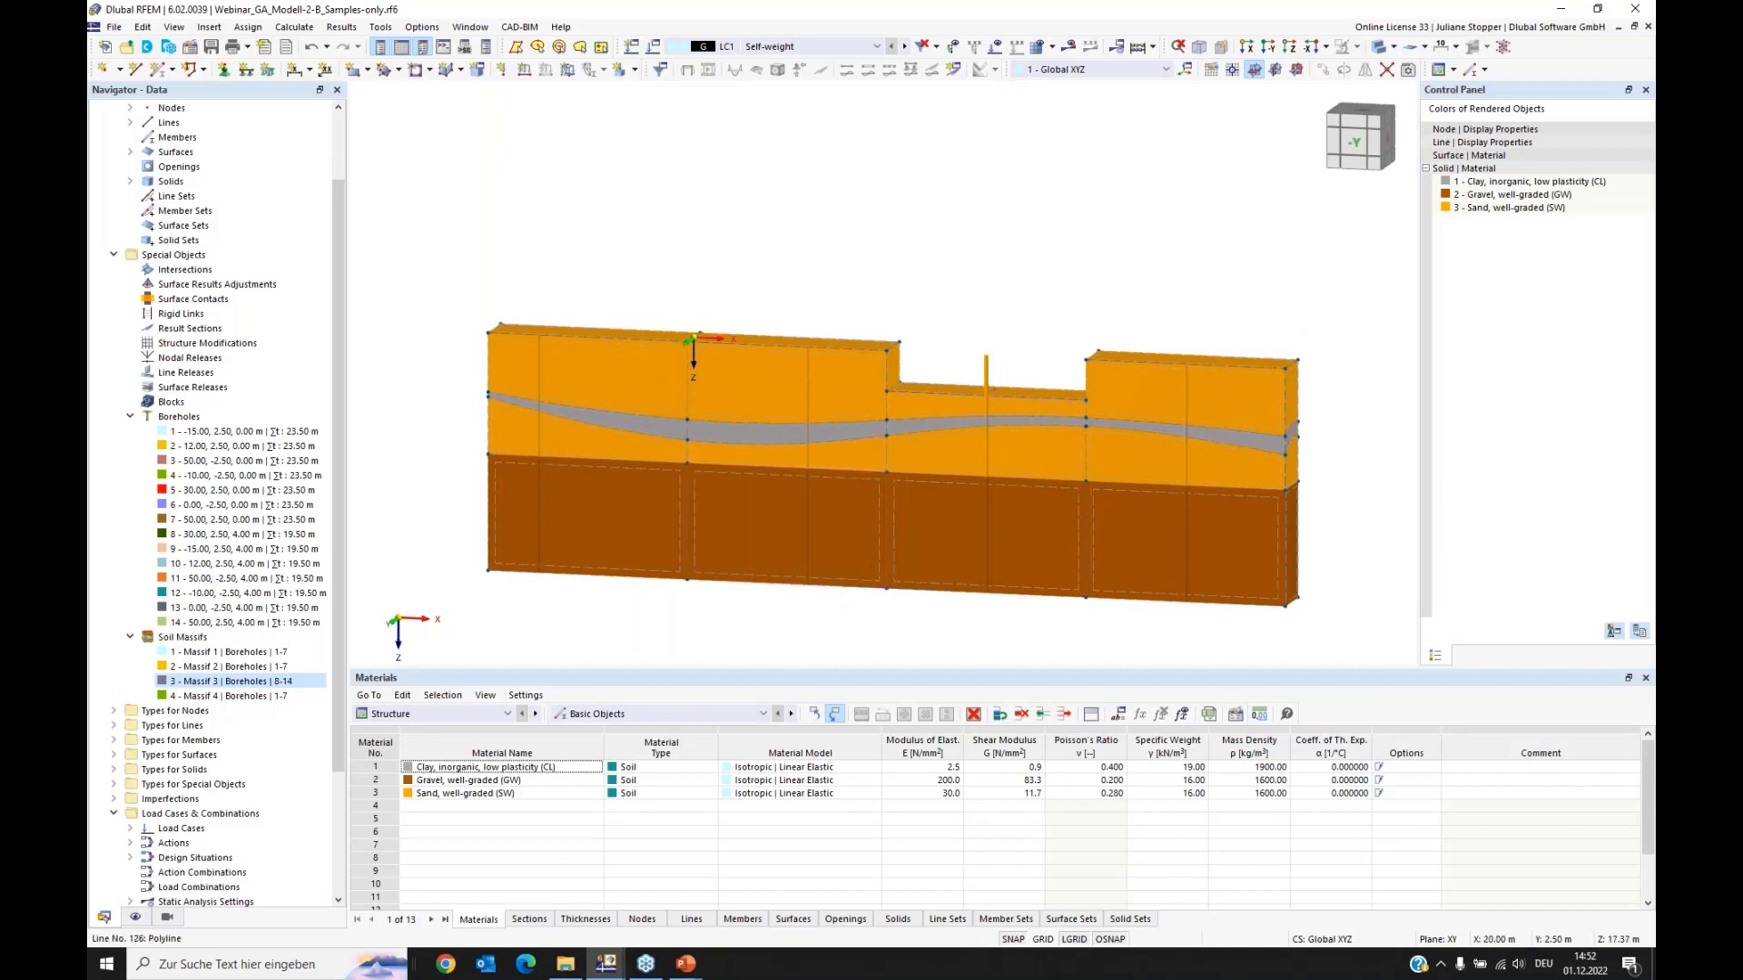
middle_drag(806, 563, 773, 545)
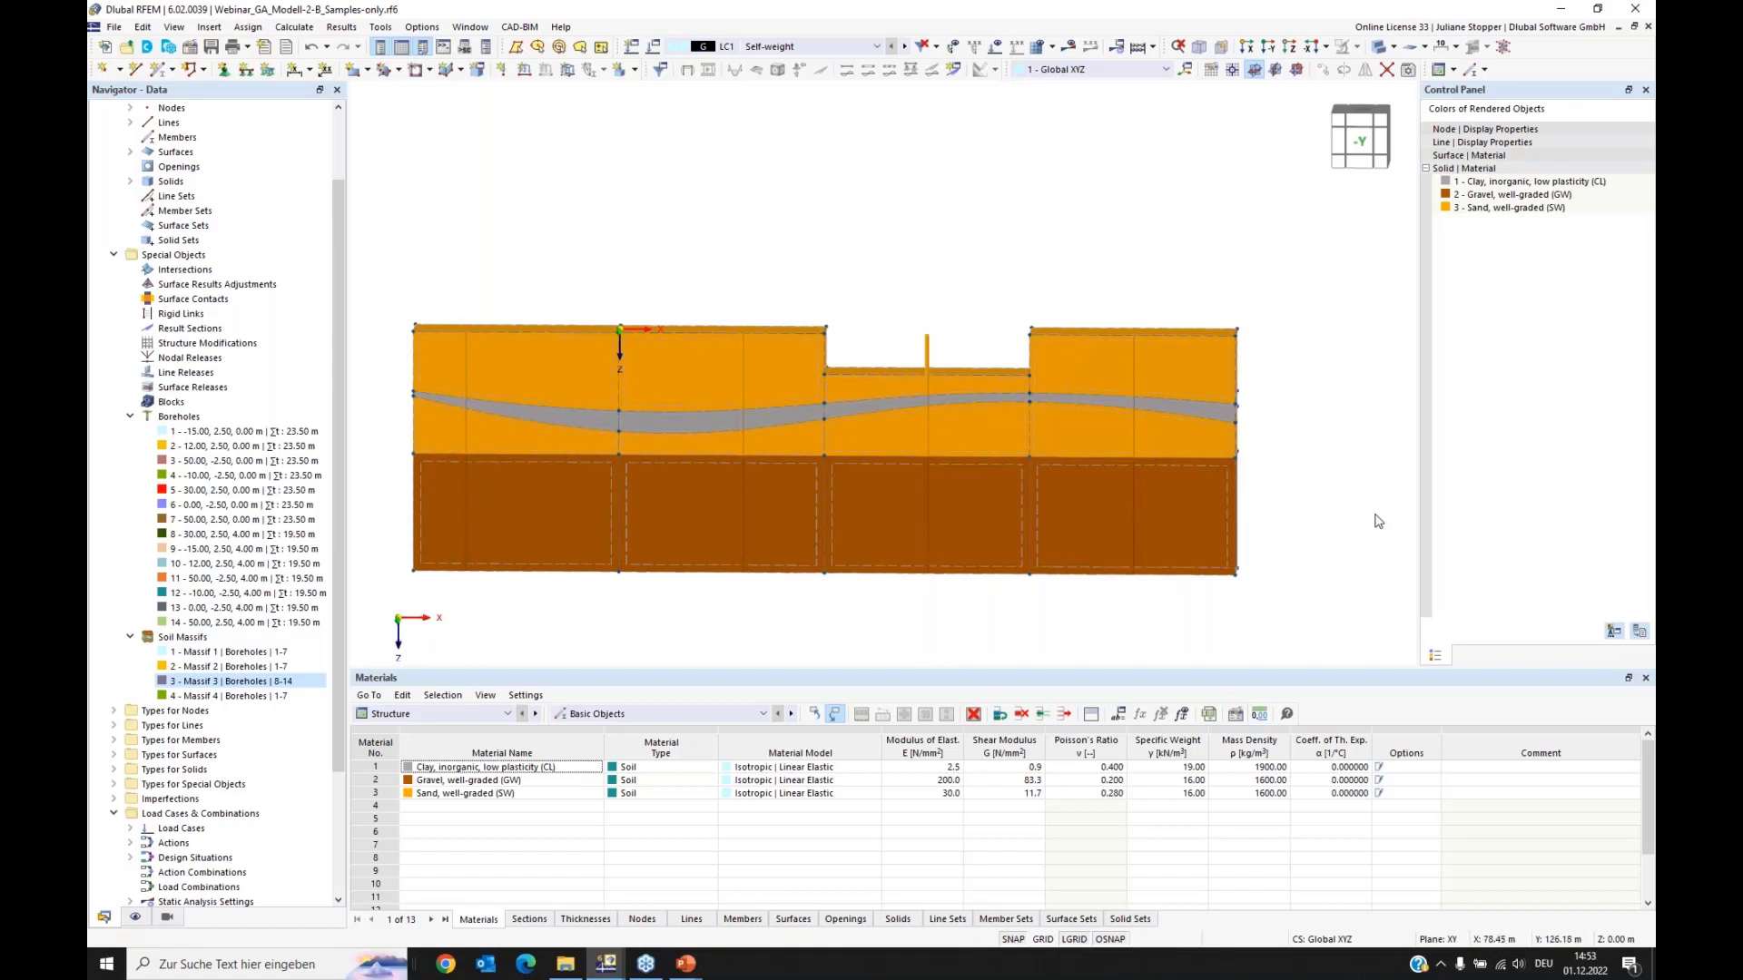
ctrl+middle_drag(1375, 517, 1364, 533)
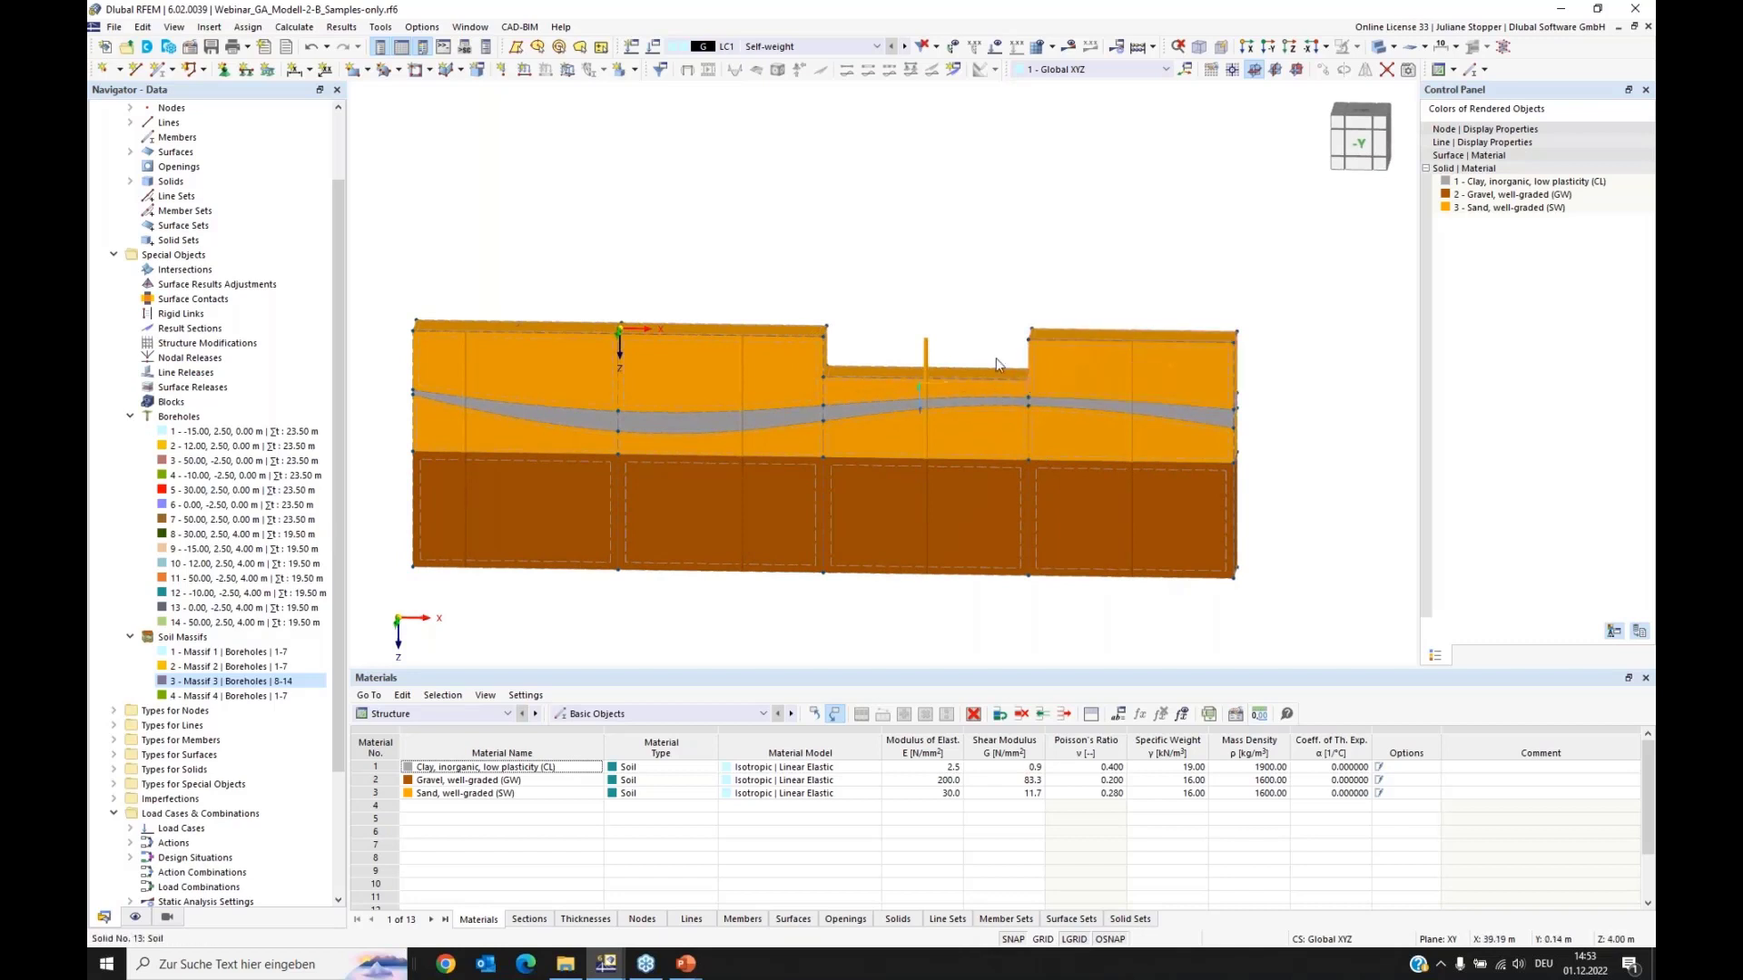
middle_drag(995, 358, 929, 384)
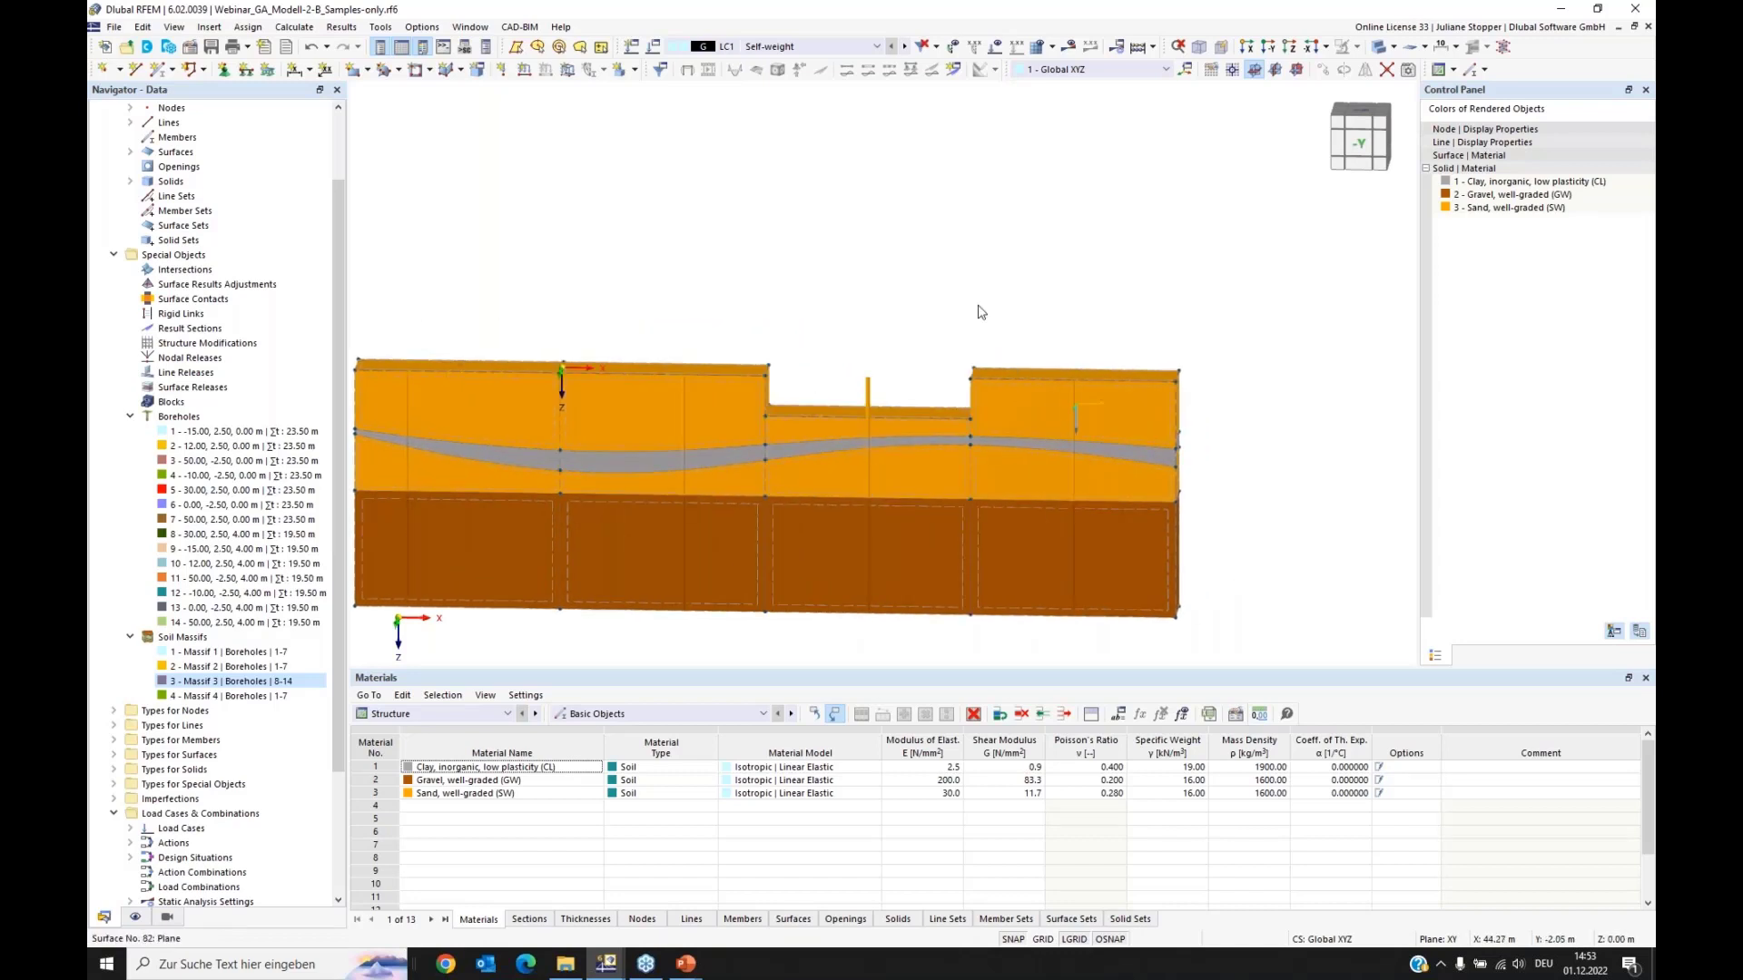
ctrl+middle_drag(769, 288, 771, 290)
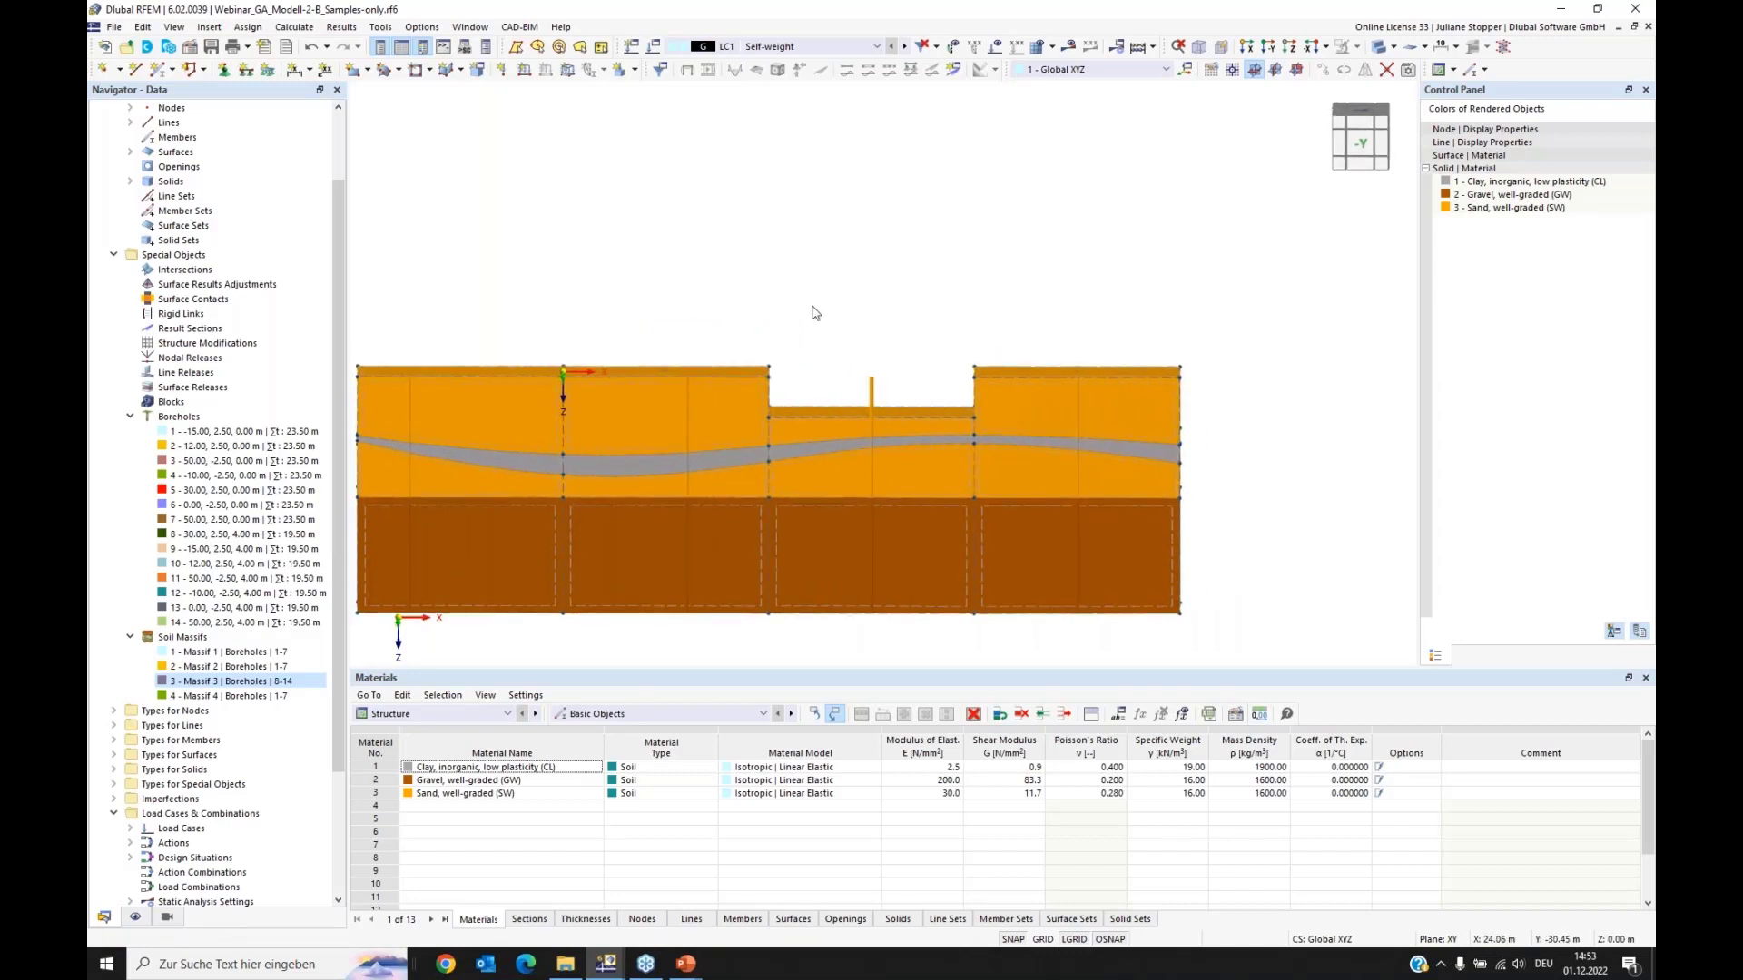
Step: Change massifs 3 and 4 together from borehole-generated to the soil massif type Set of soil solids
right_click(207, 698)
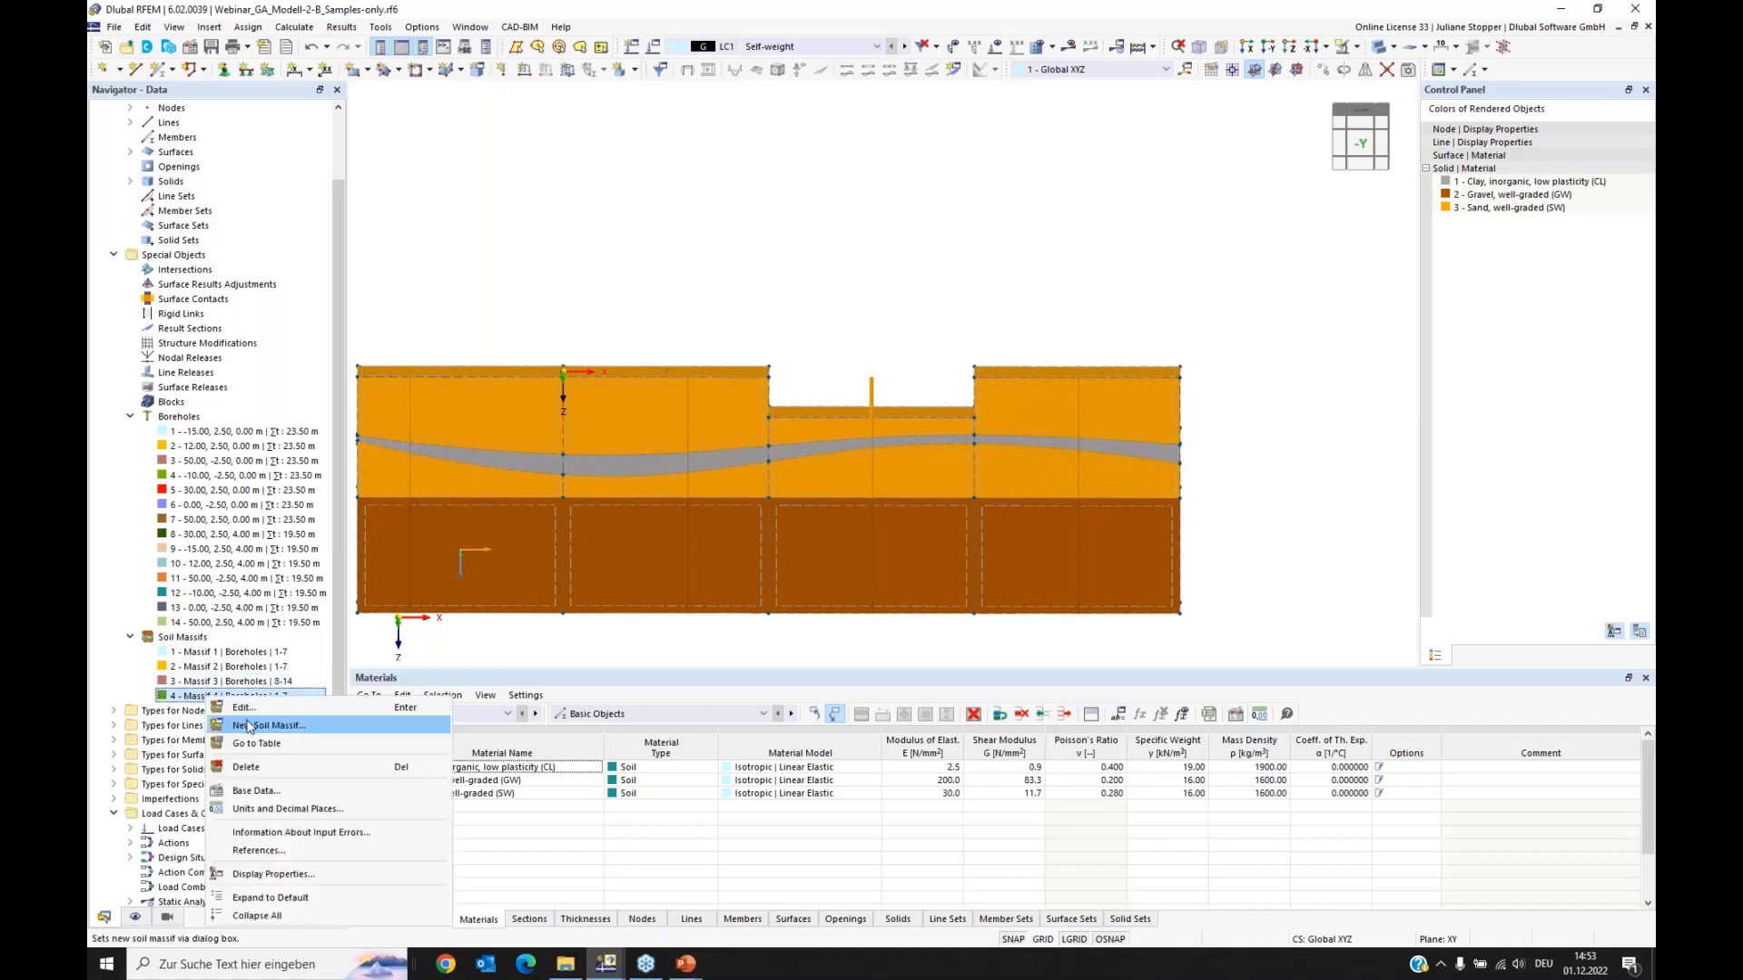
click(243, 707)
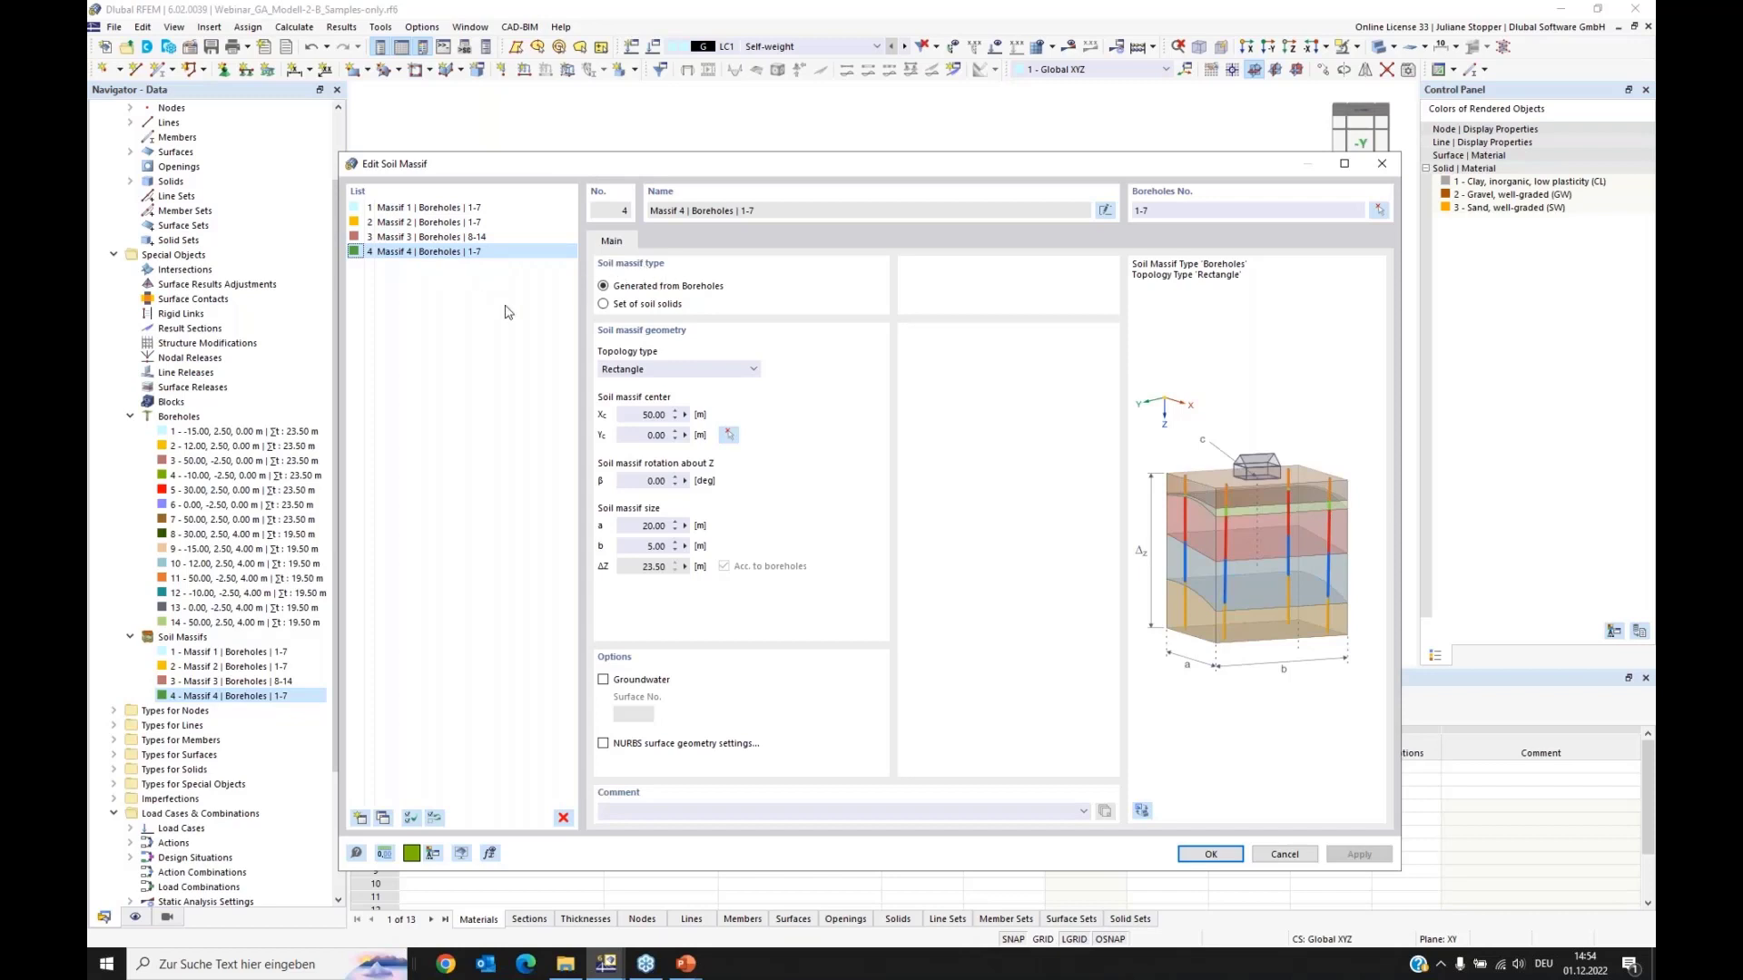
click(407, 238)
ctrl+click(417, 252)
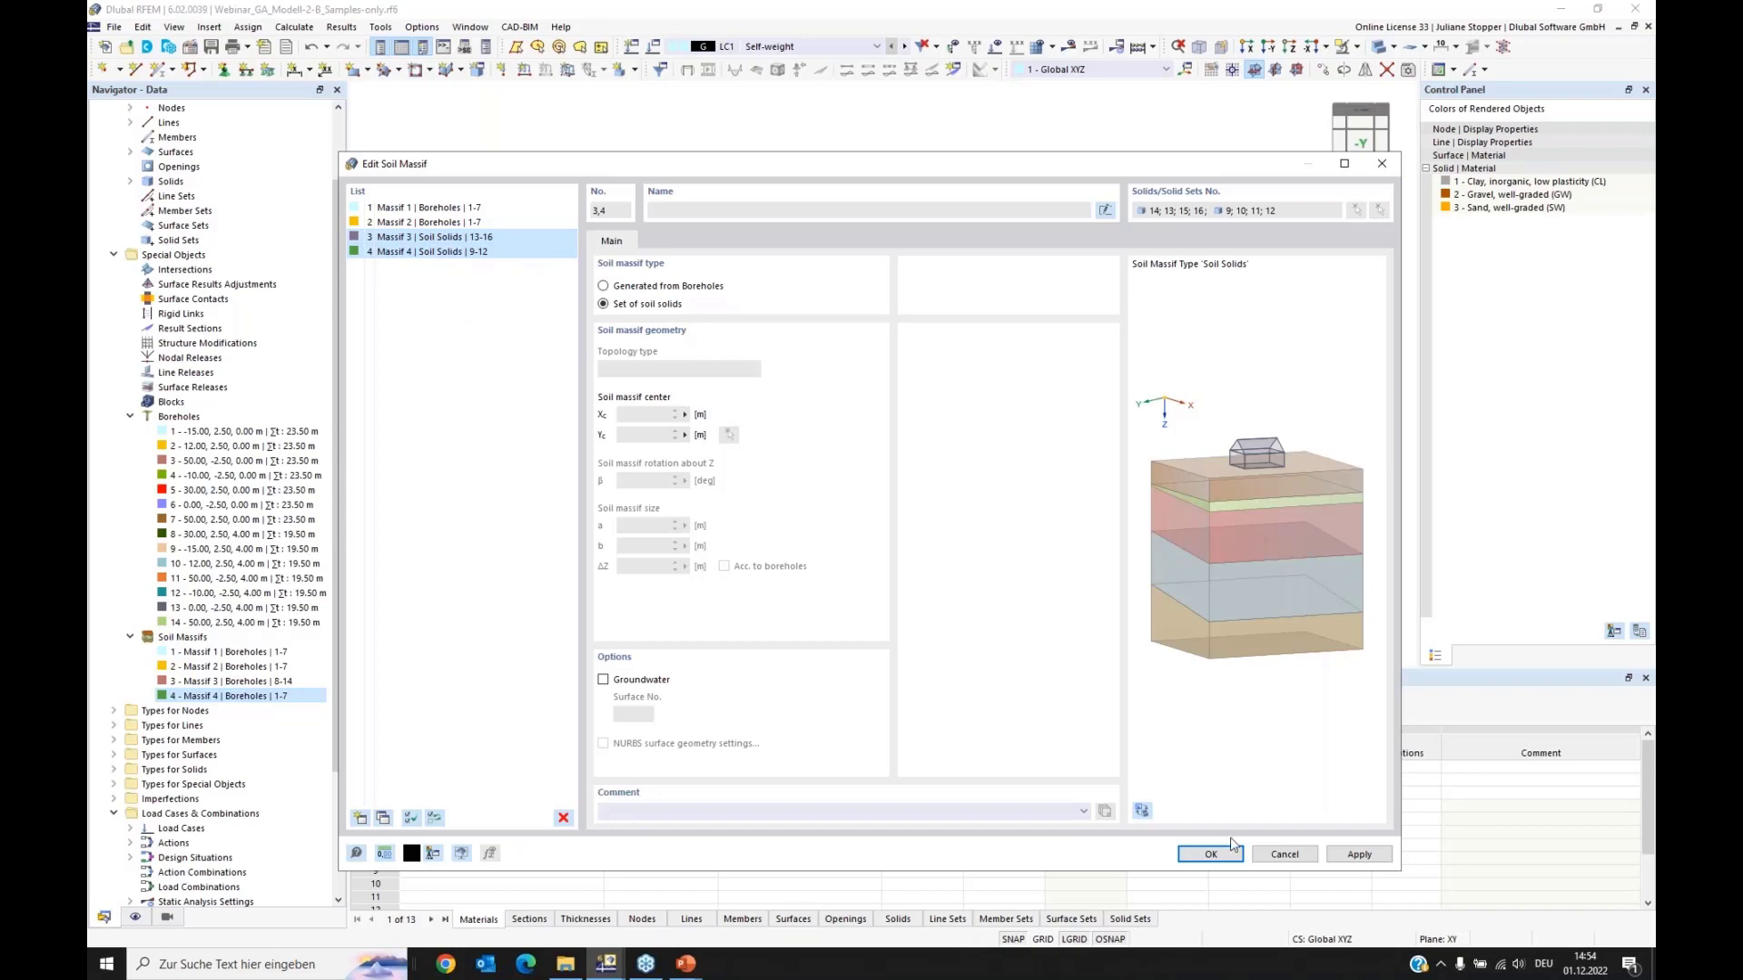
click(1211, 856)
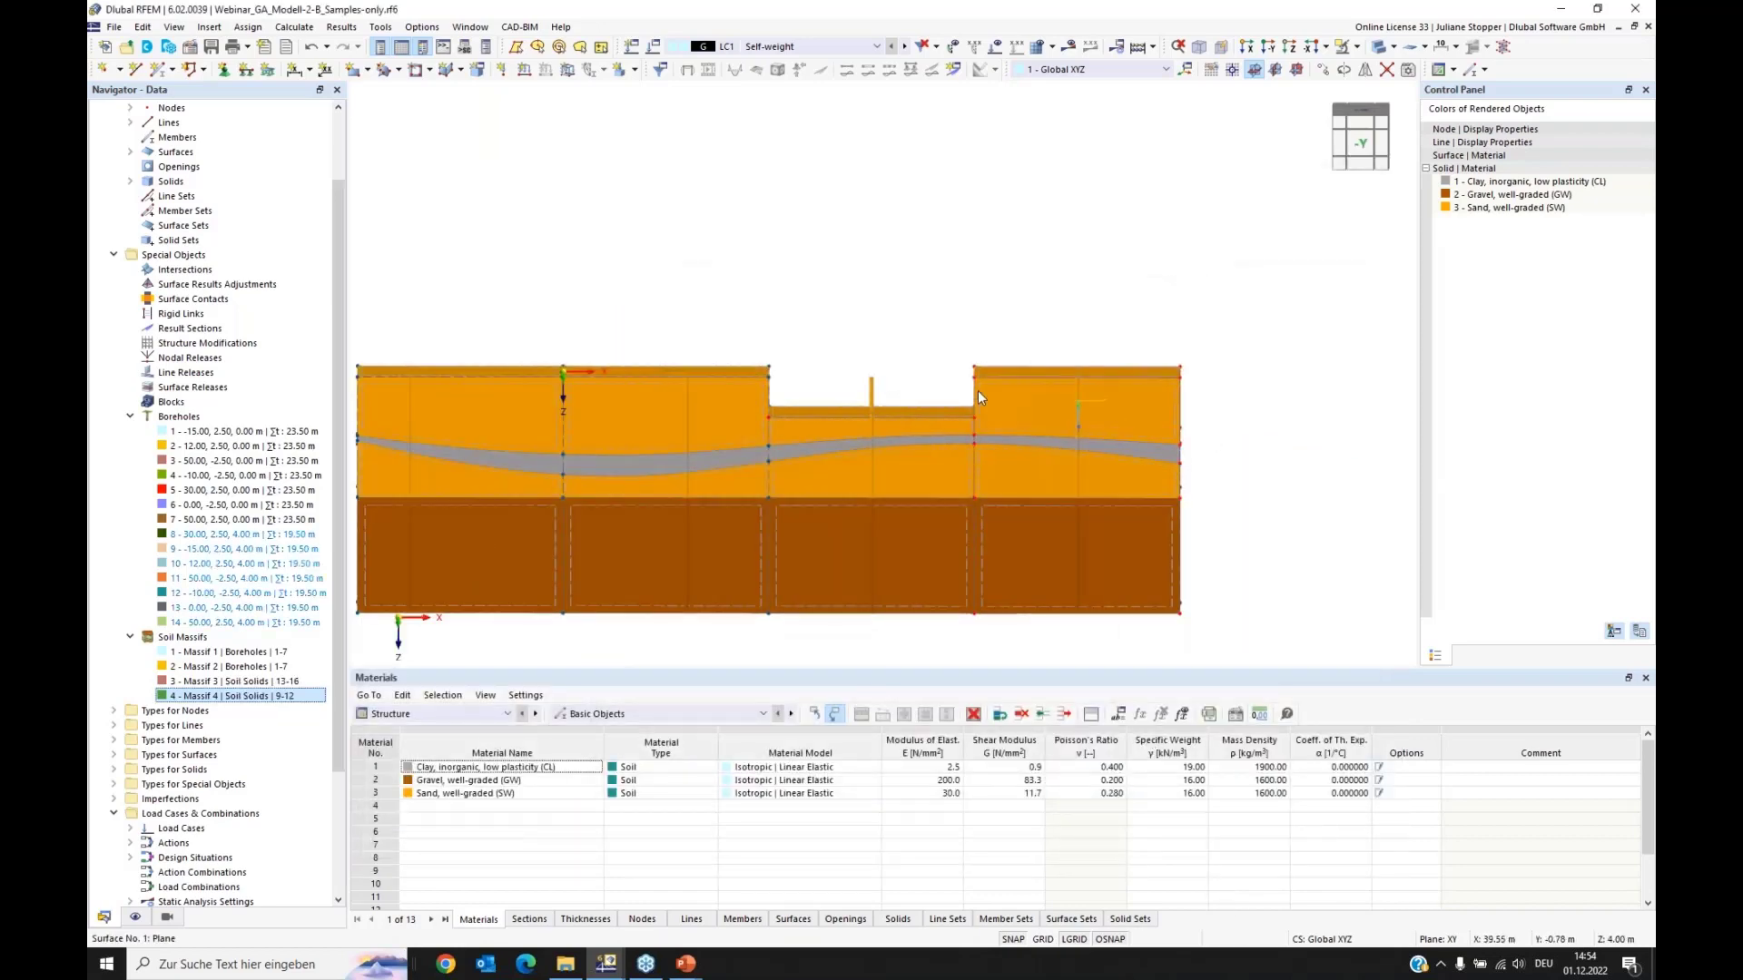
Step: Display the model as a wireframe around the step between massifs 3 and 4
ctrl+middle_drag(899, 540, 953, 558)
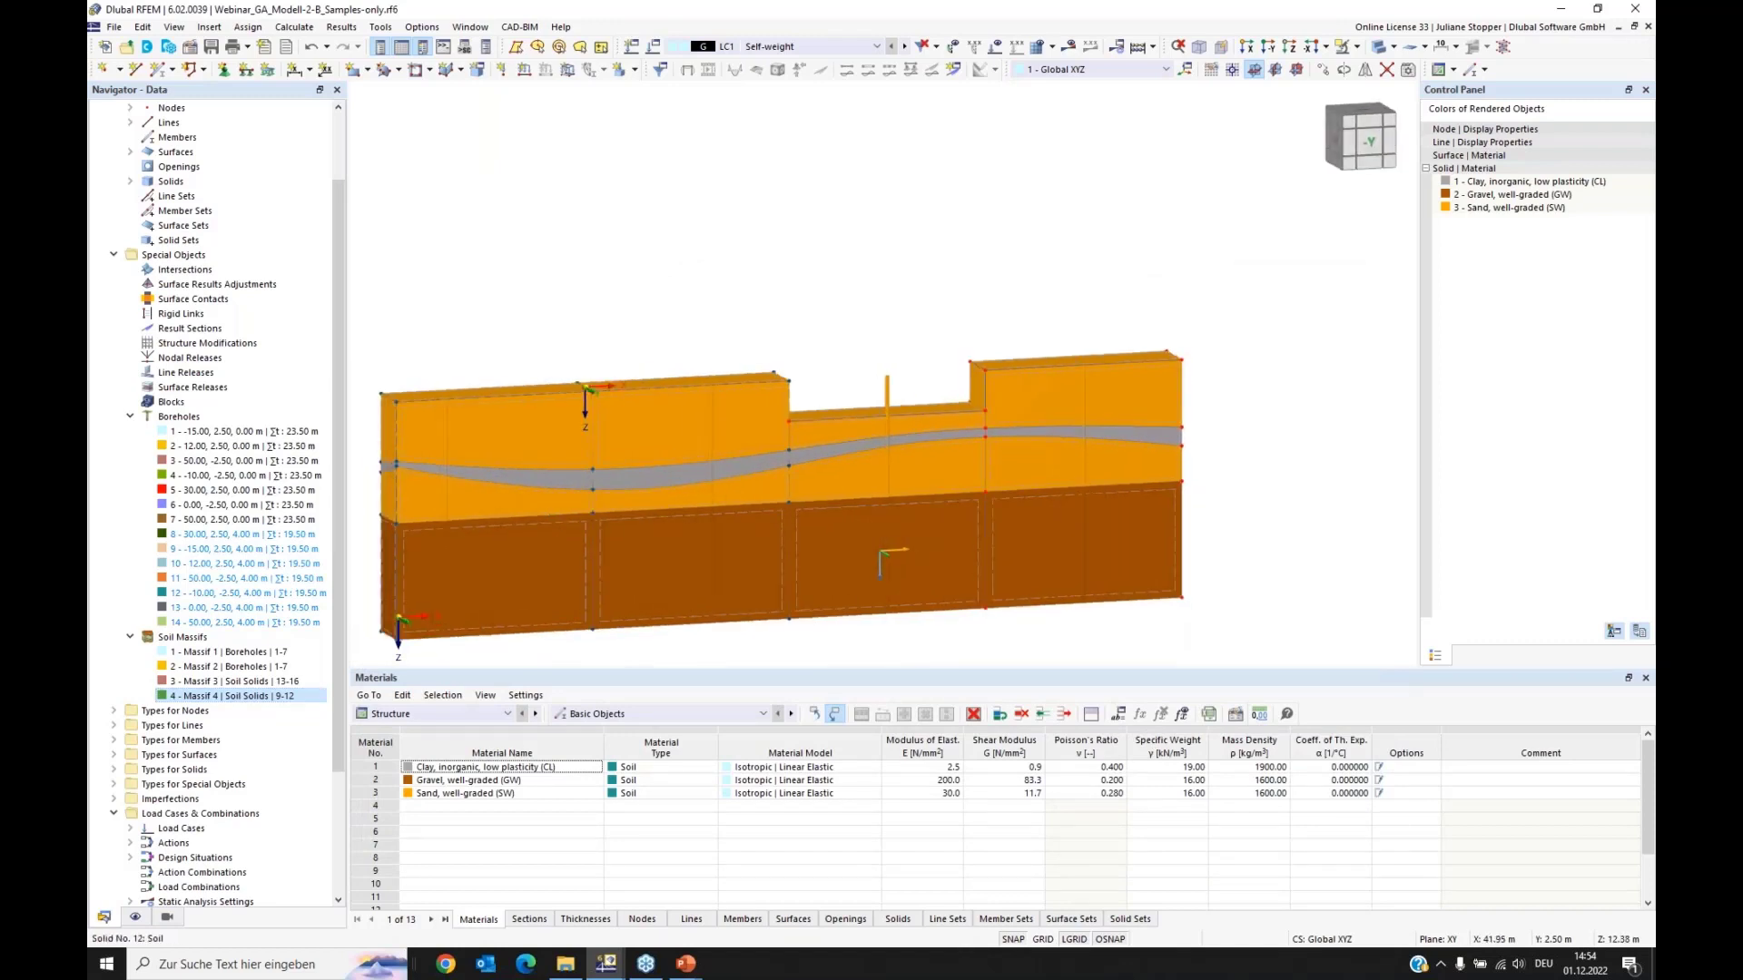
scroll(1035, 377, up, 4)
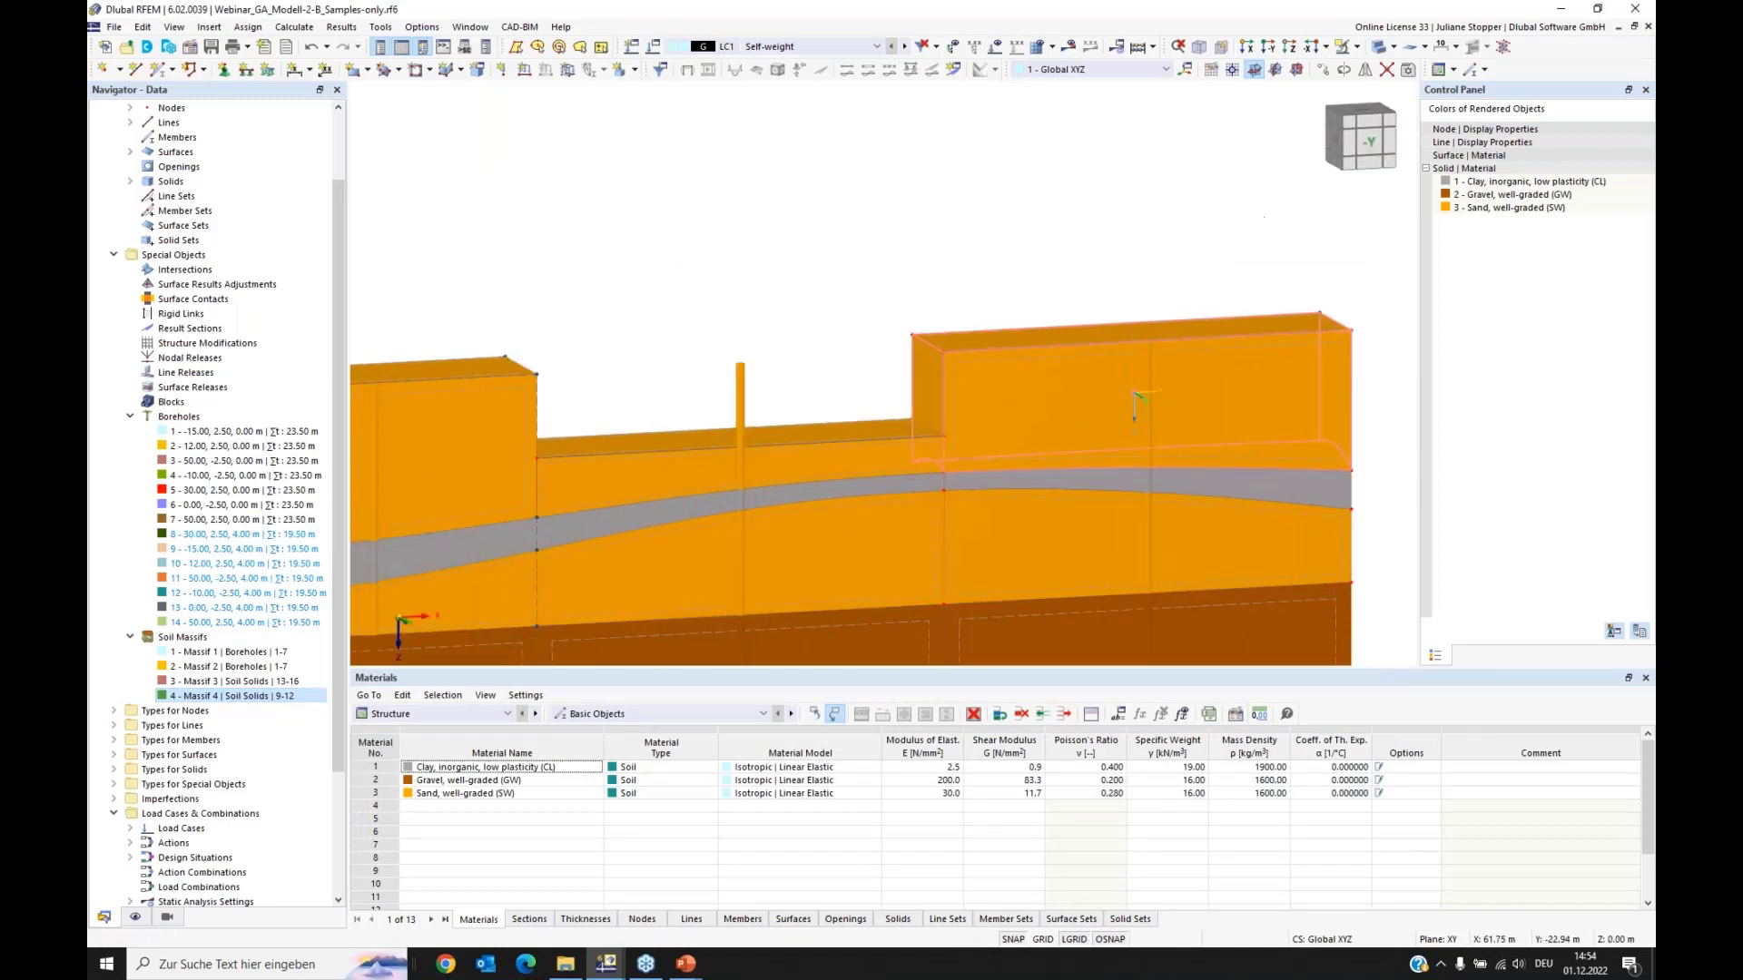
click(1394, 51)
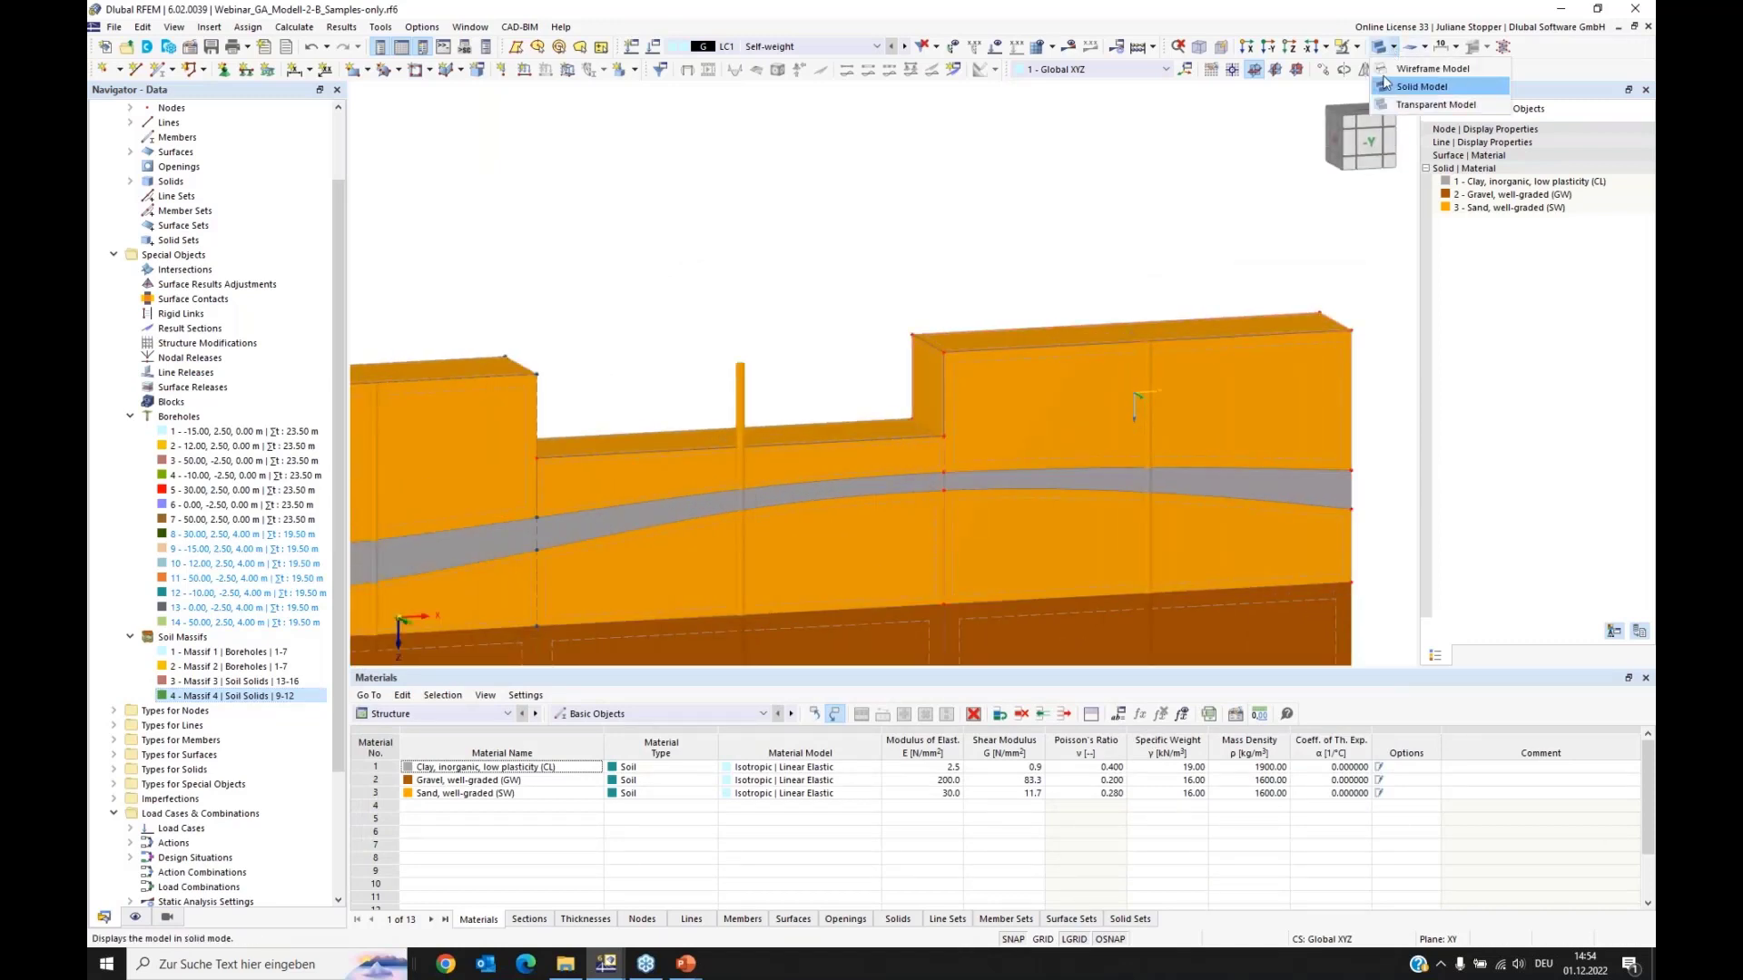
click(1425, 68)
scroll(992, 428, up, 3)
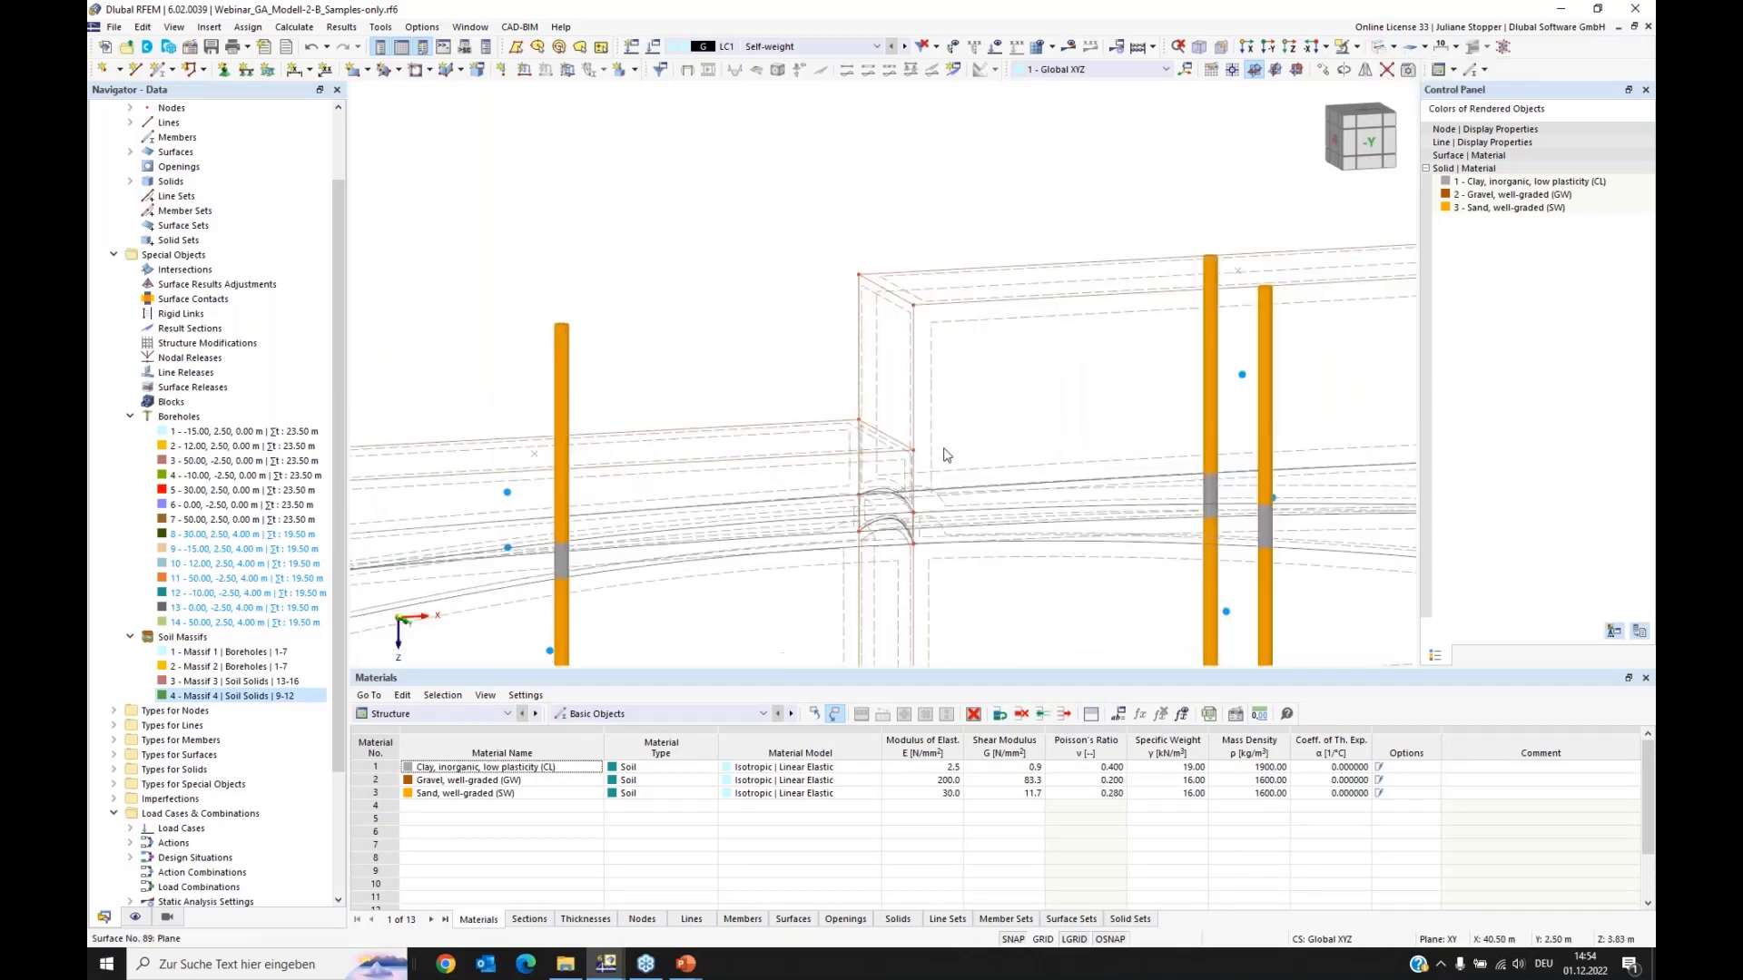
Step: Move the upper edge line of massif 4 at the step to massif 3 by 6 m in X to form a slope
ctrl+middle_drag(975, 441, 986, 397)
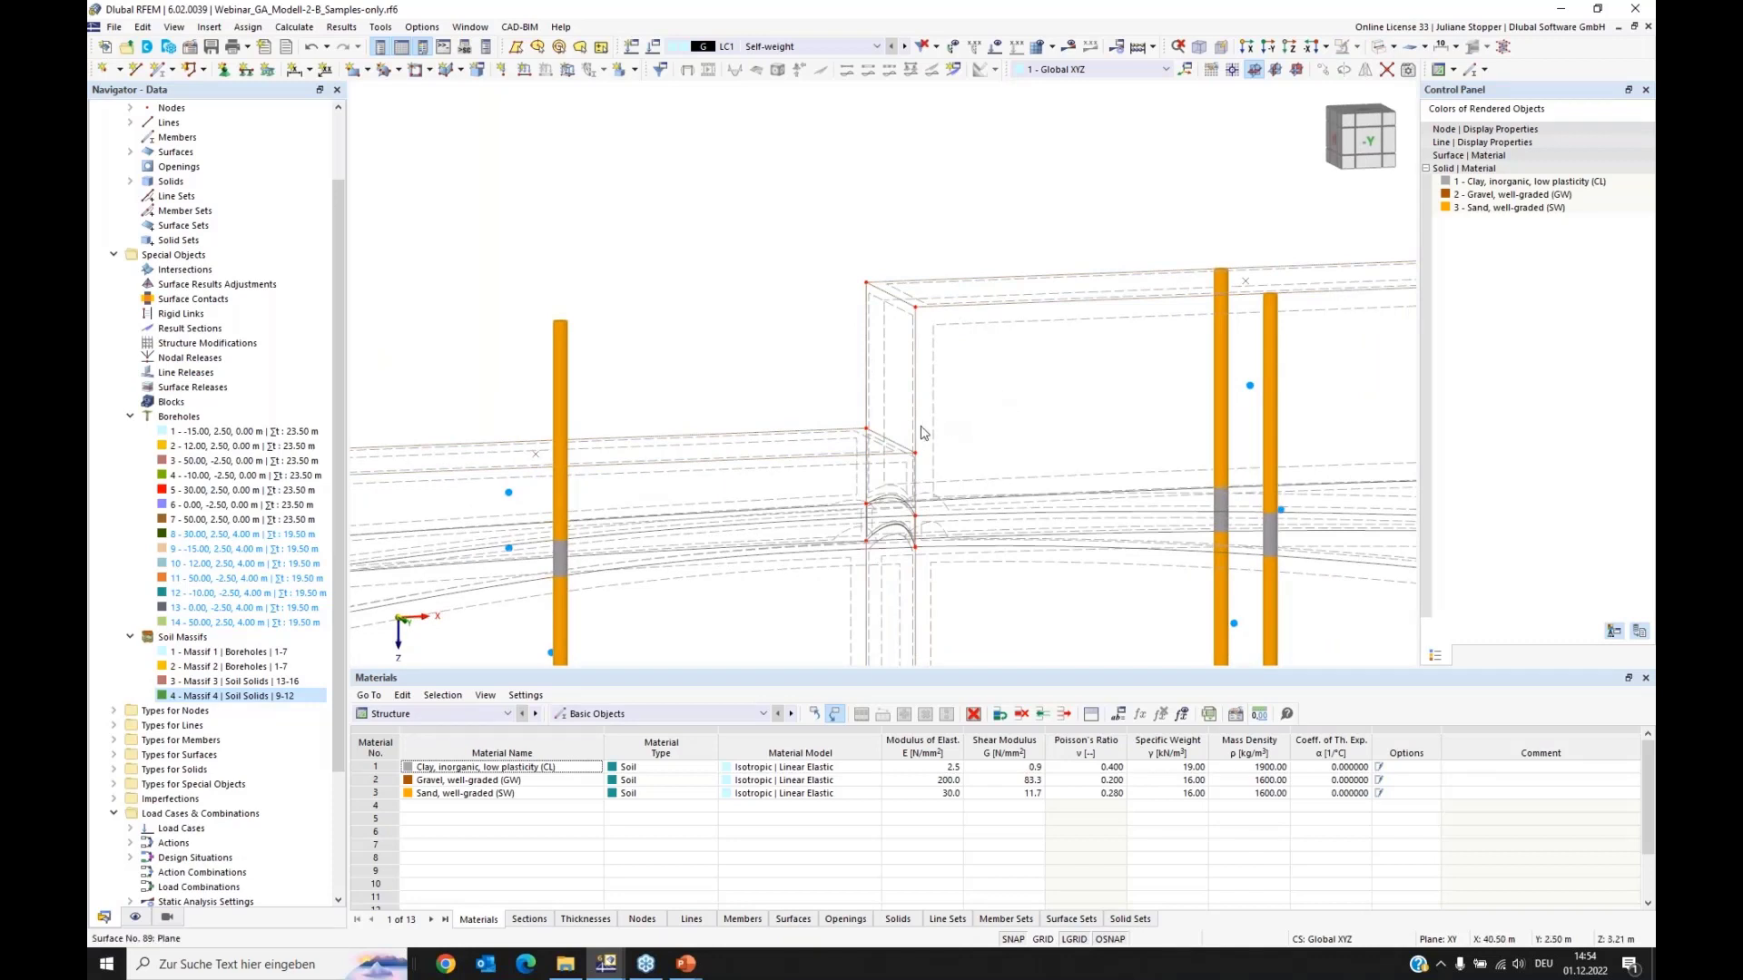
scroll(887, 435, up, 1)
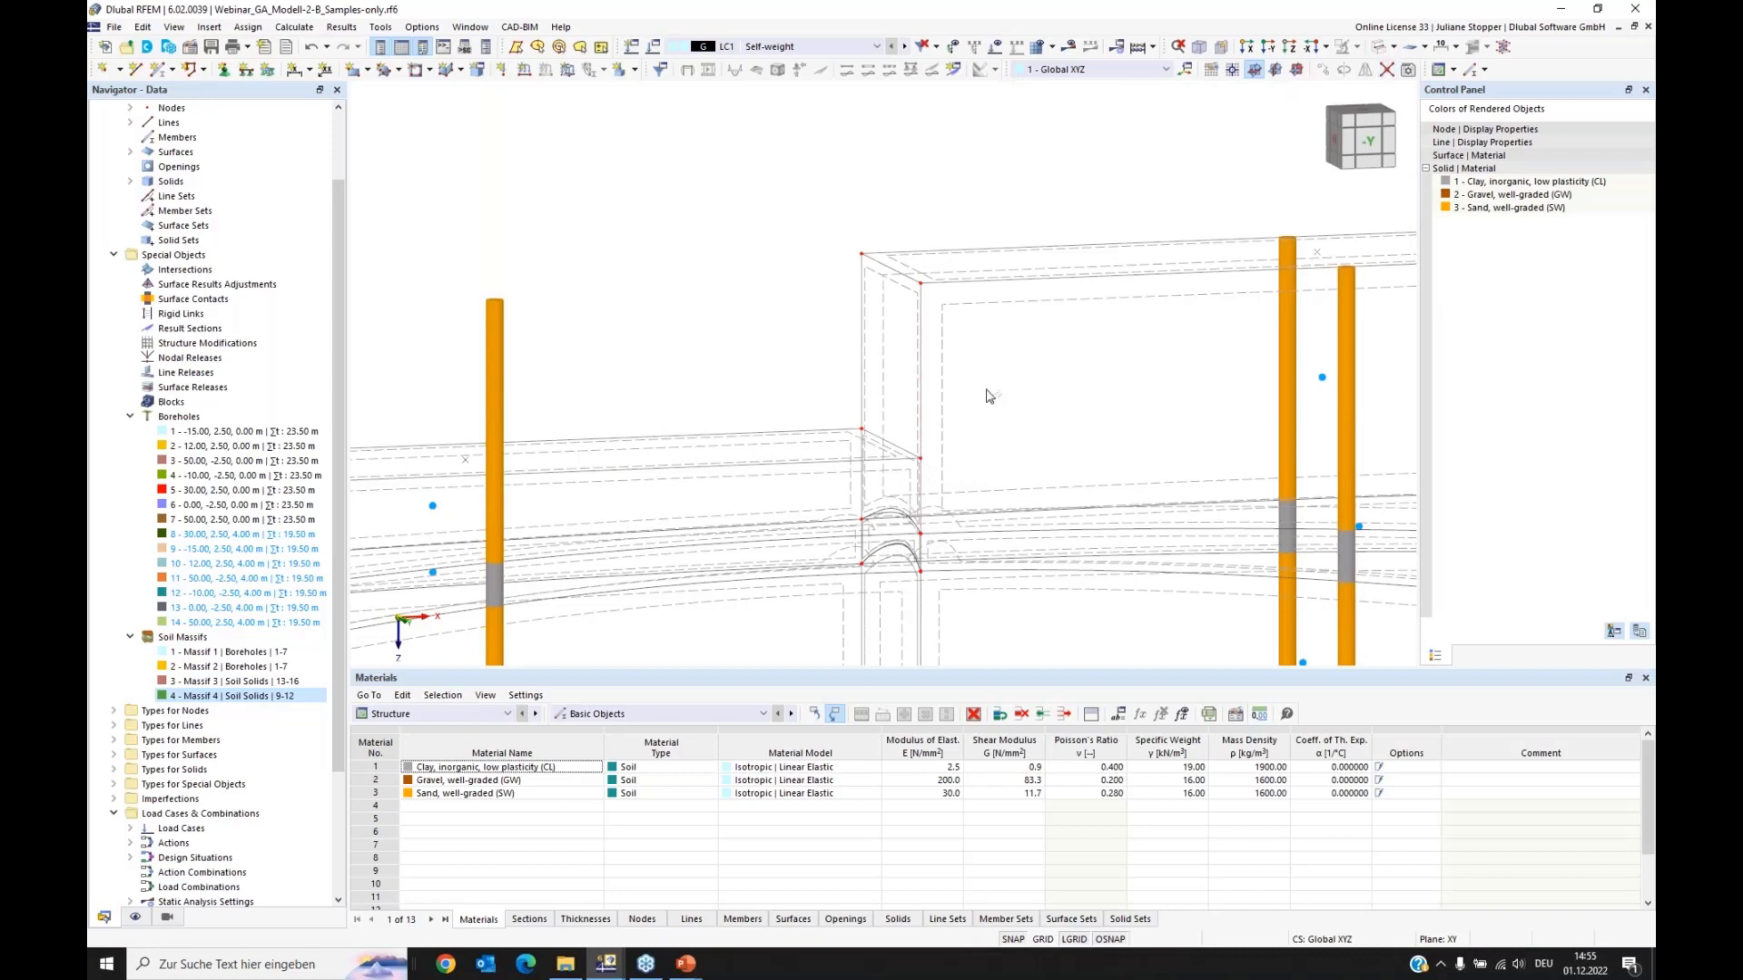
drag(989, 382, 832, 495)
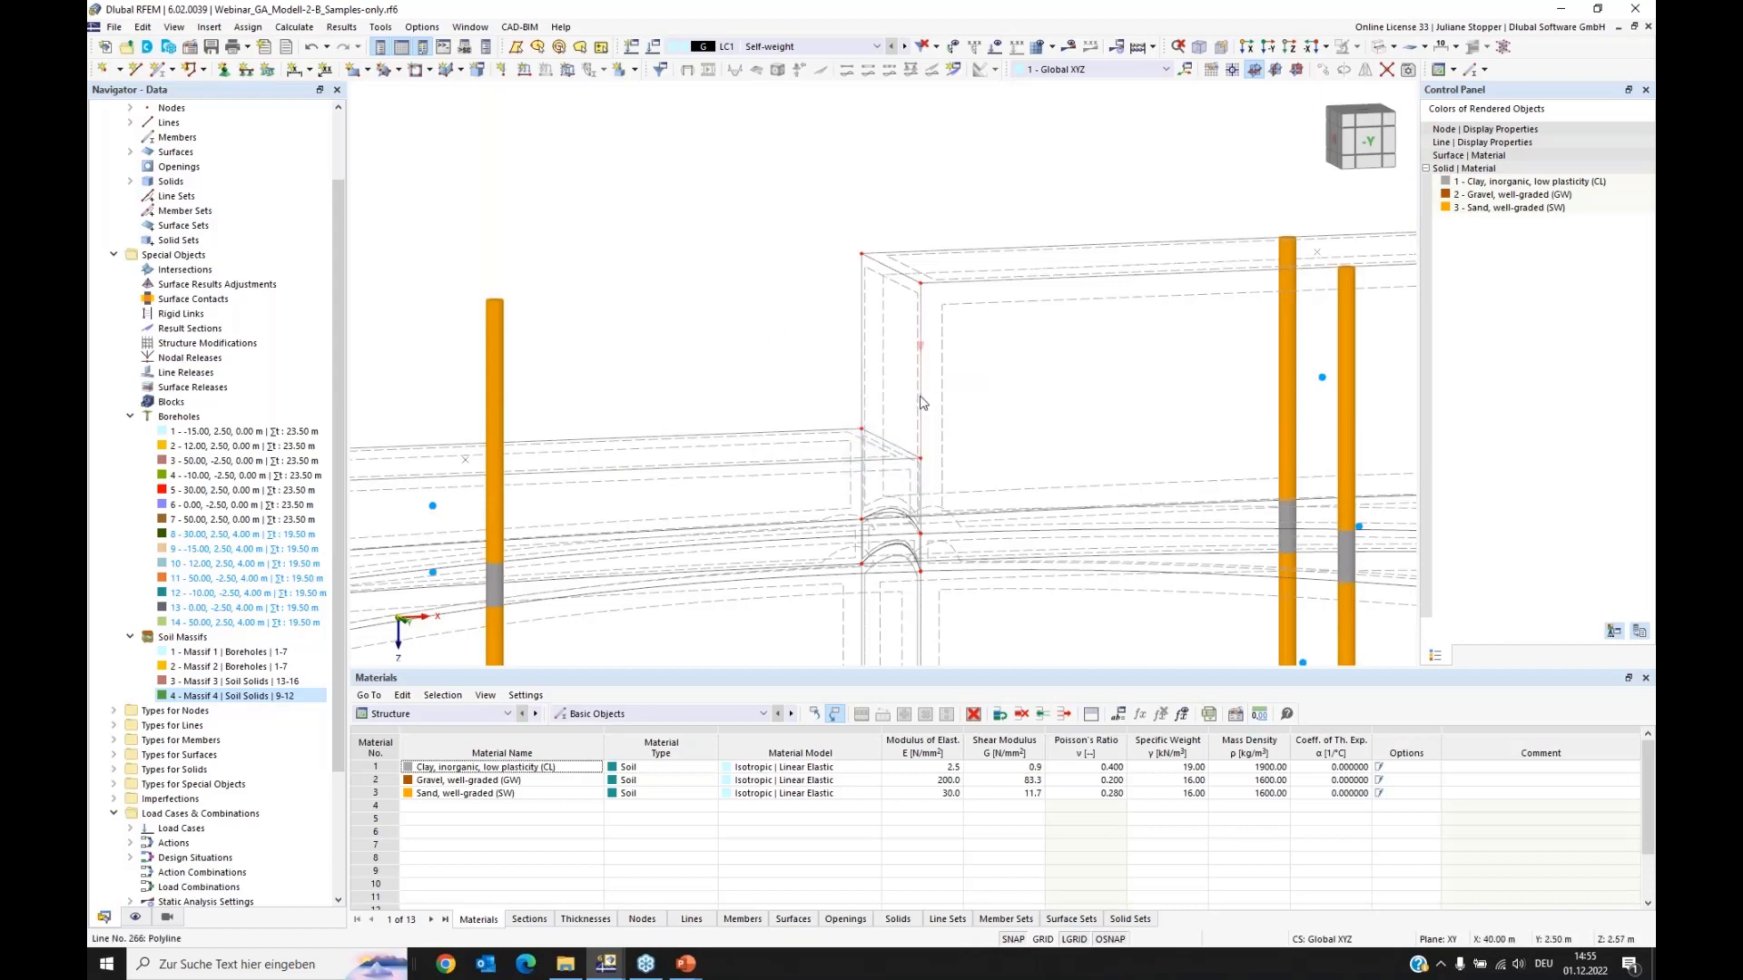
scroll(981, 369, up, 1)
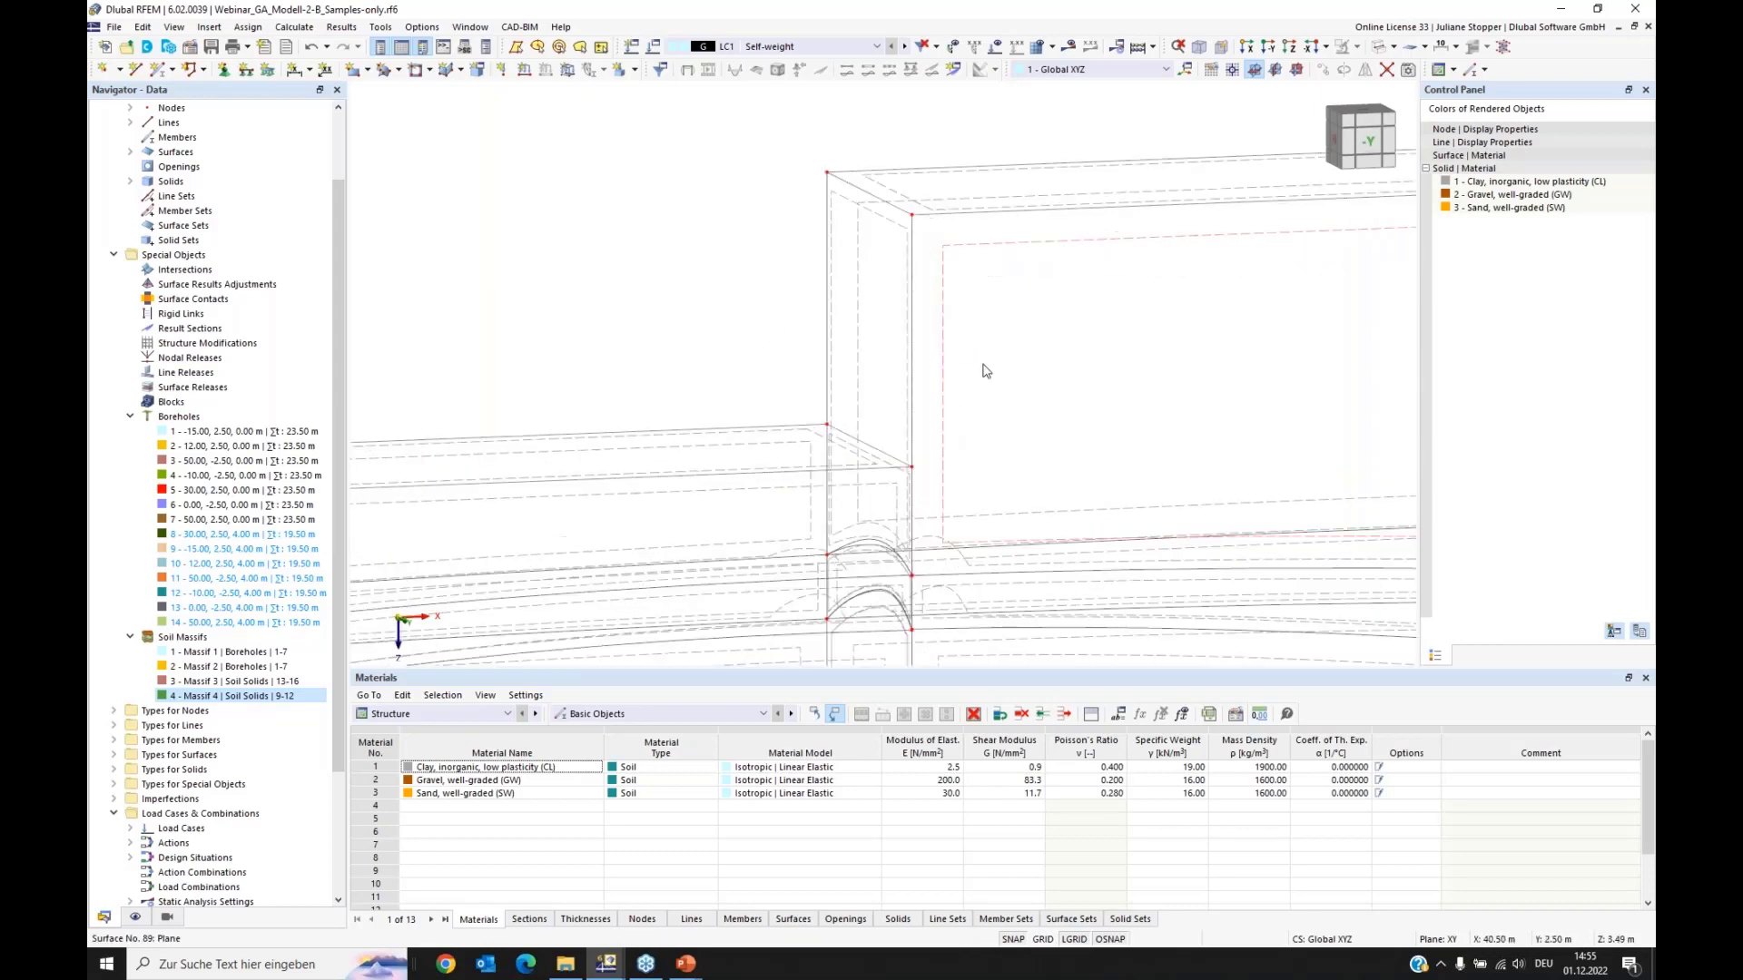
scroll(981, 370, up, 1)
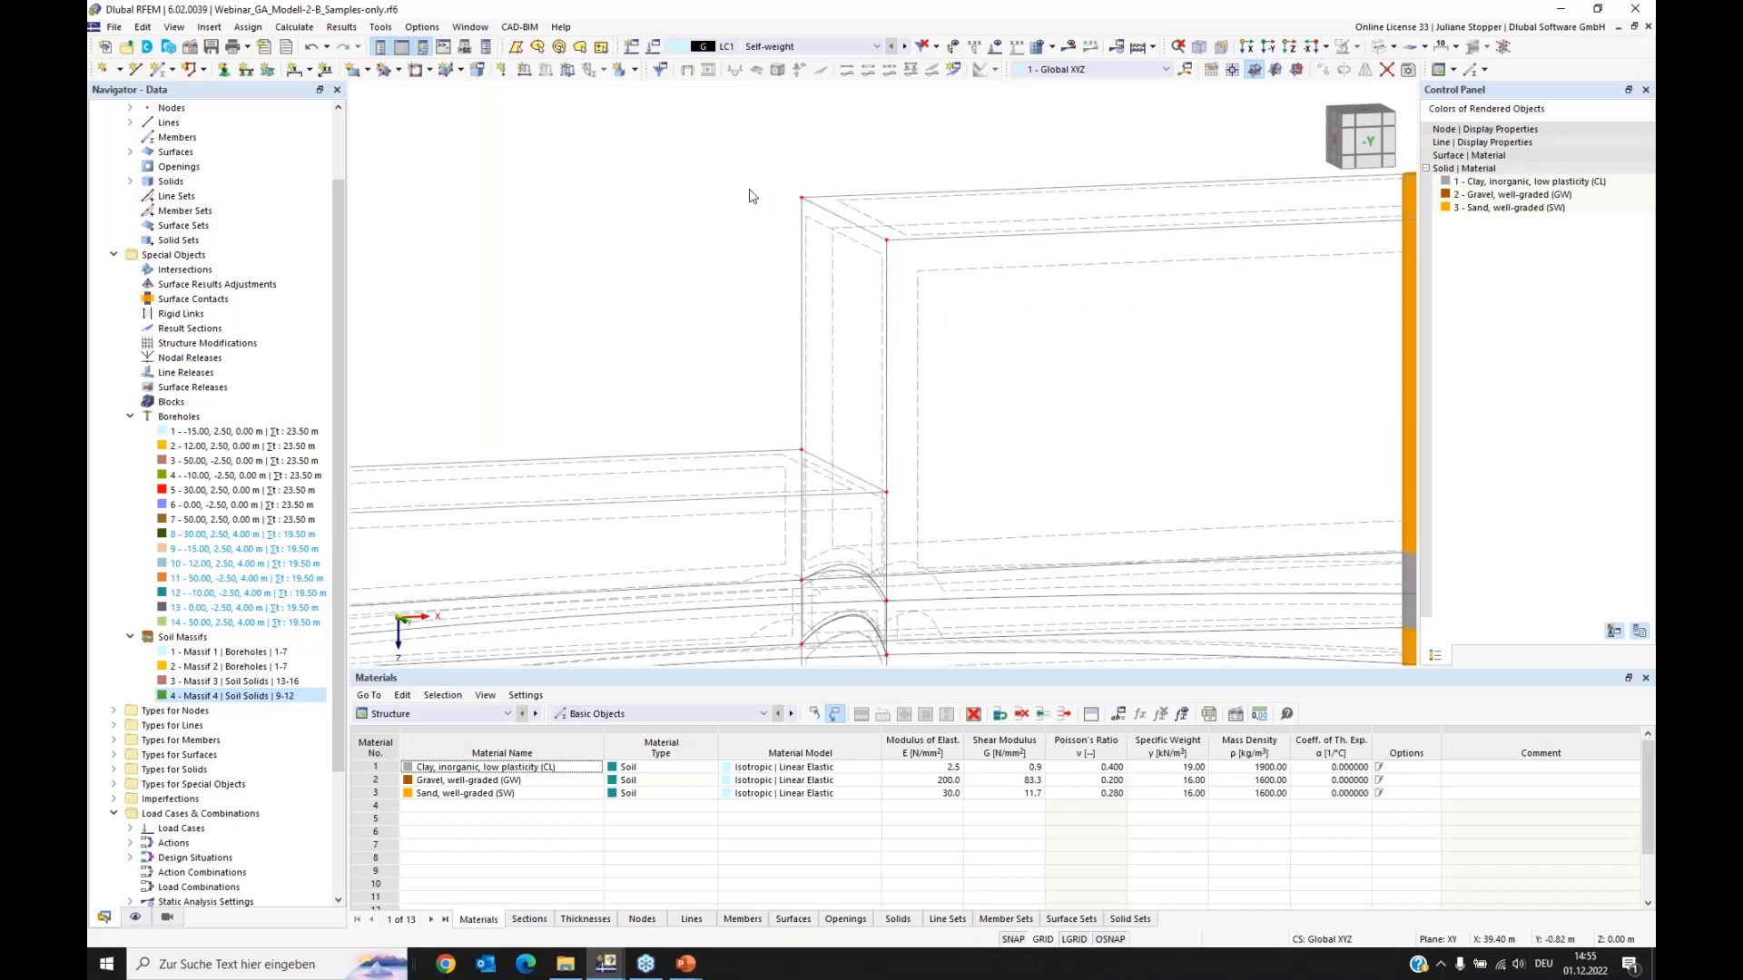
right_click(888, 247)
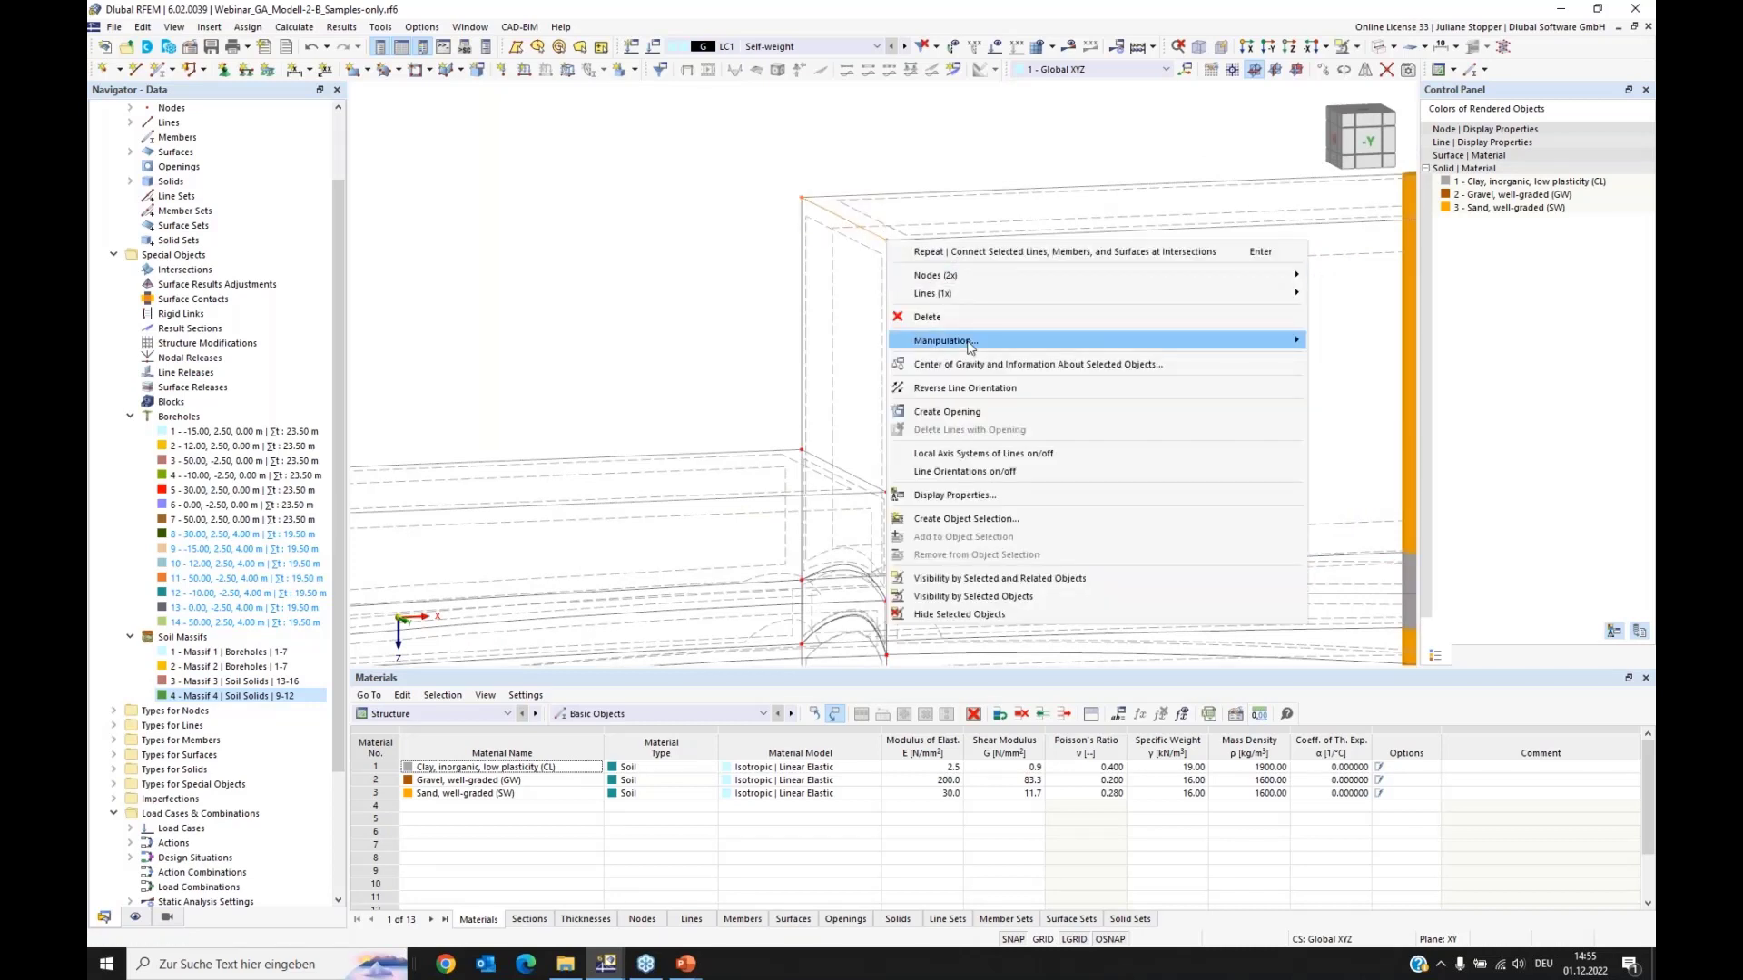
mouse_move(1085, 343)
click(1335, 342)
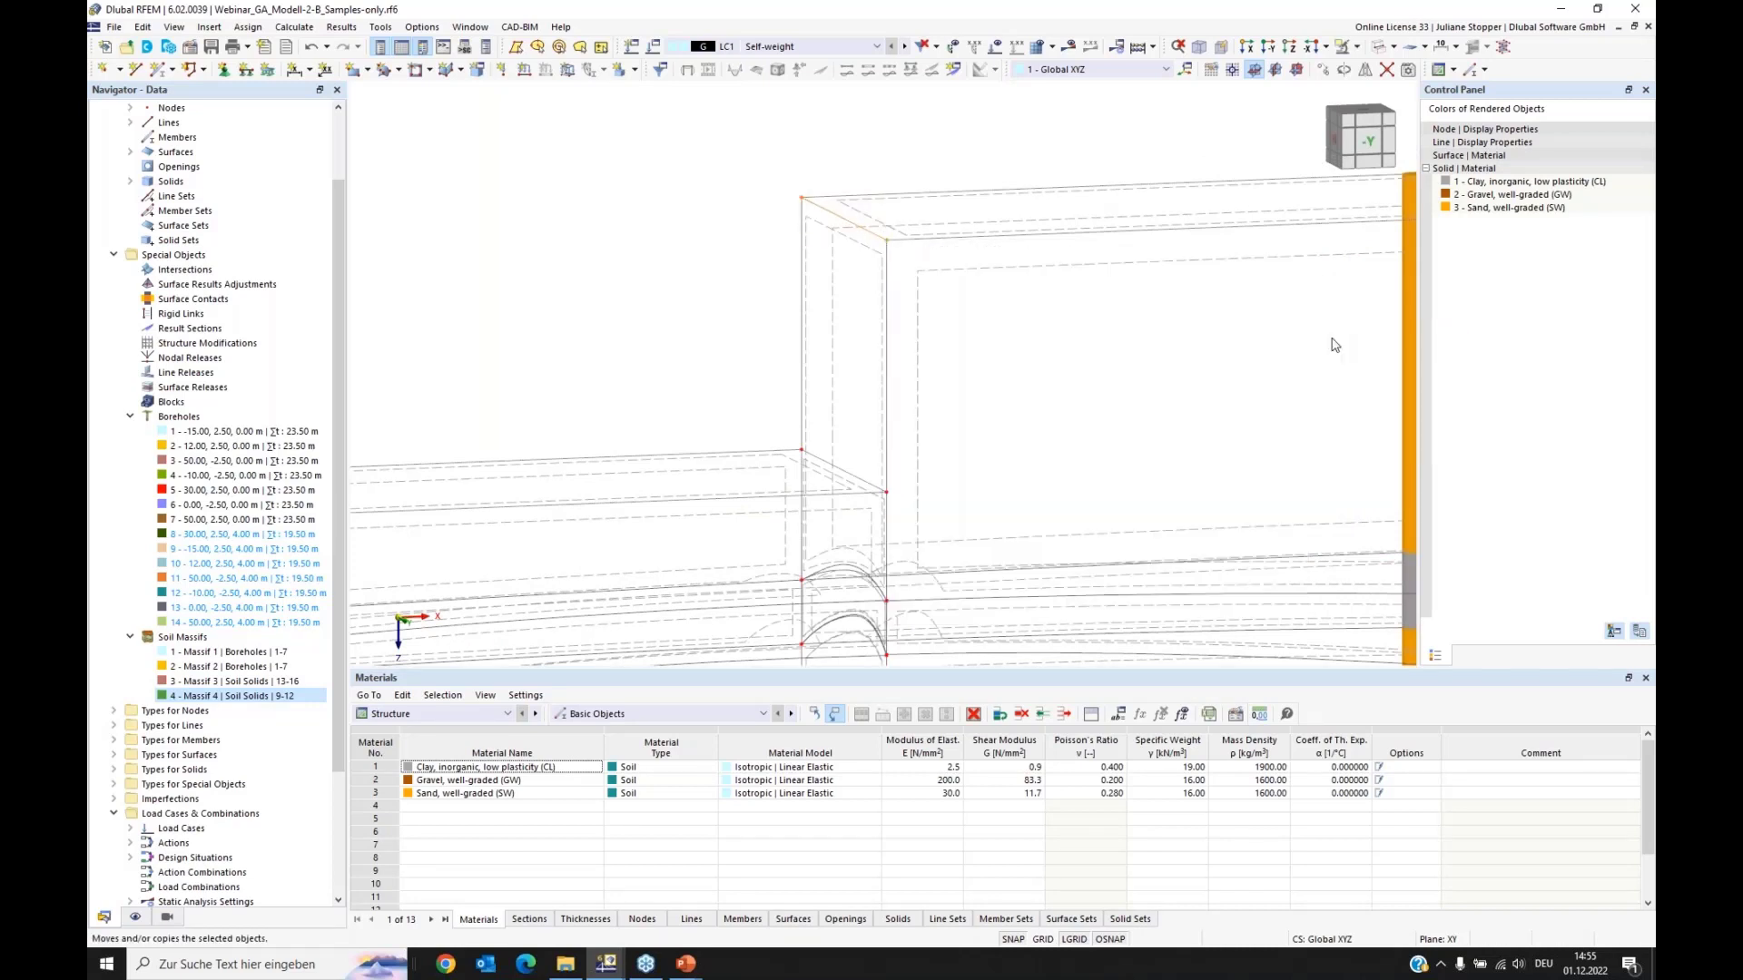
click(656, 529)
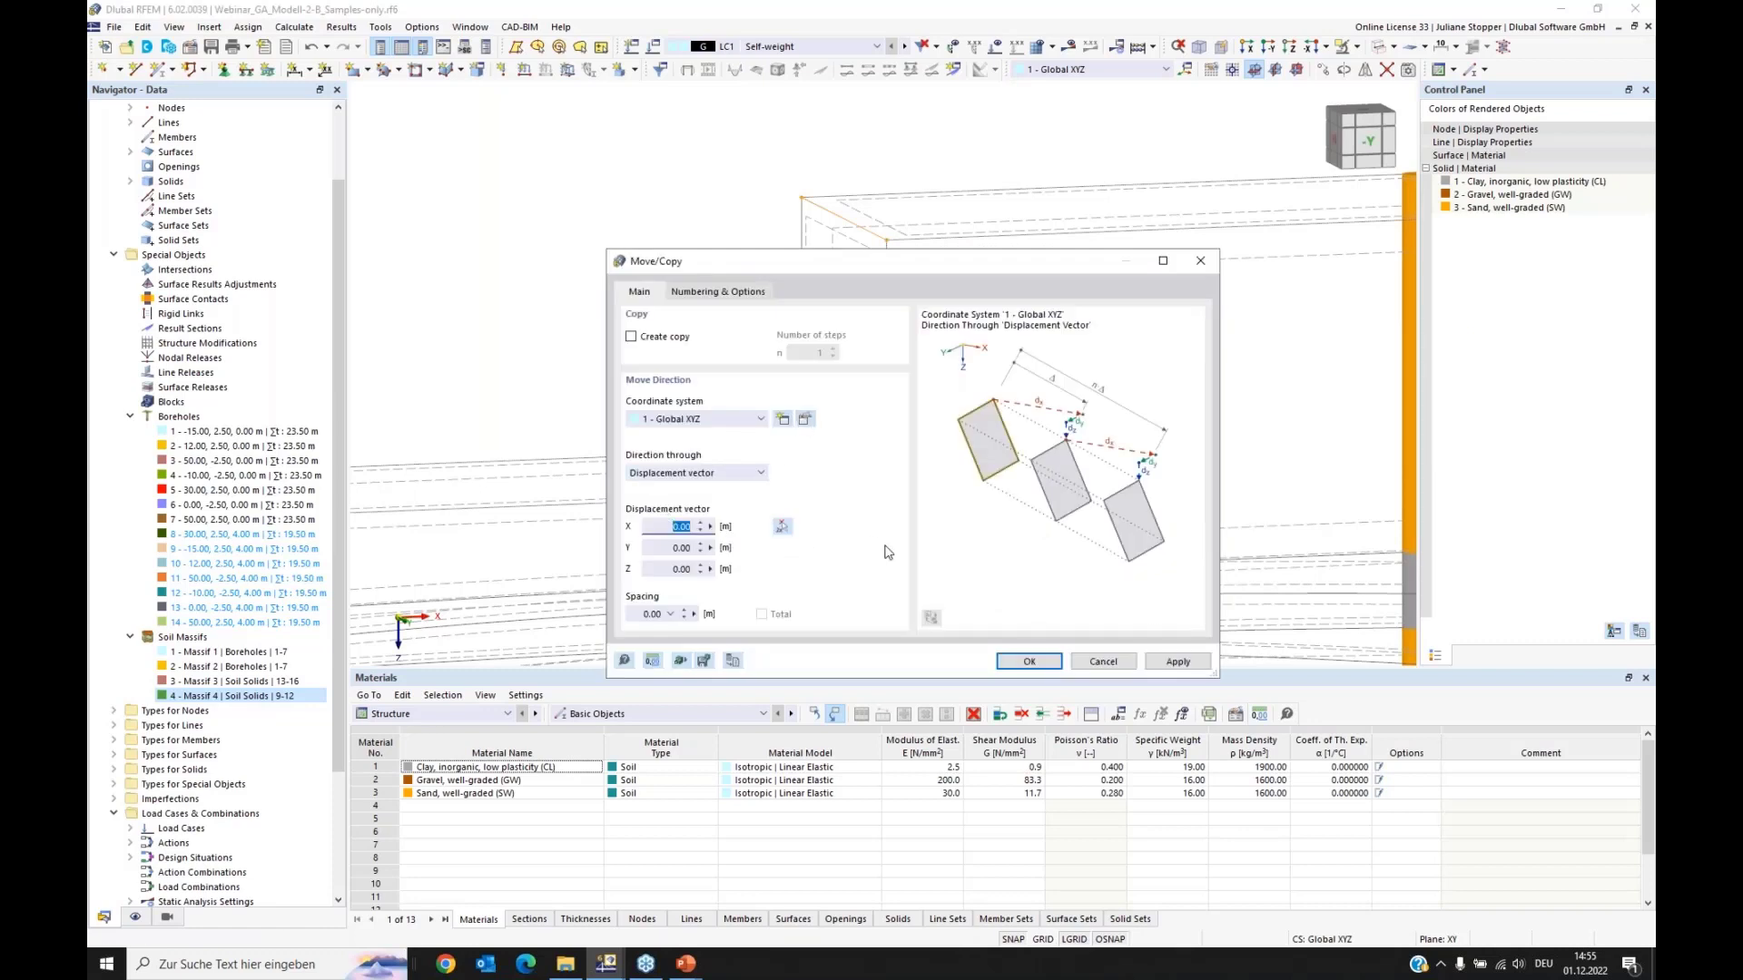
text(6)
click(1029, 661)
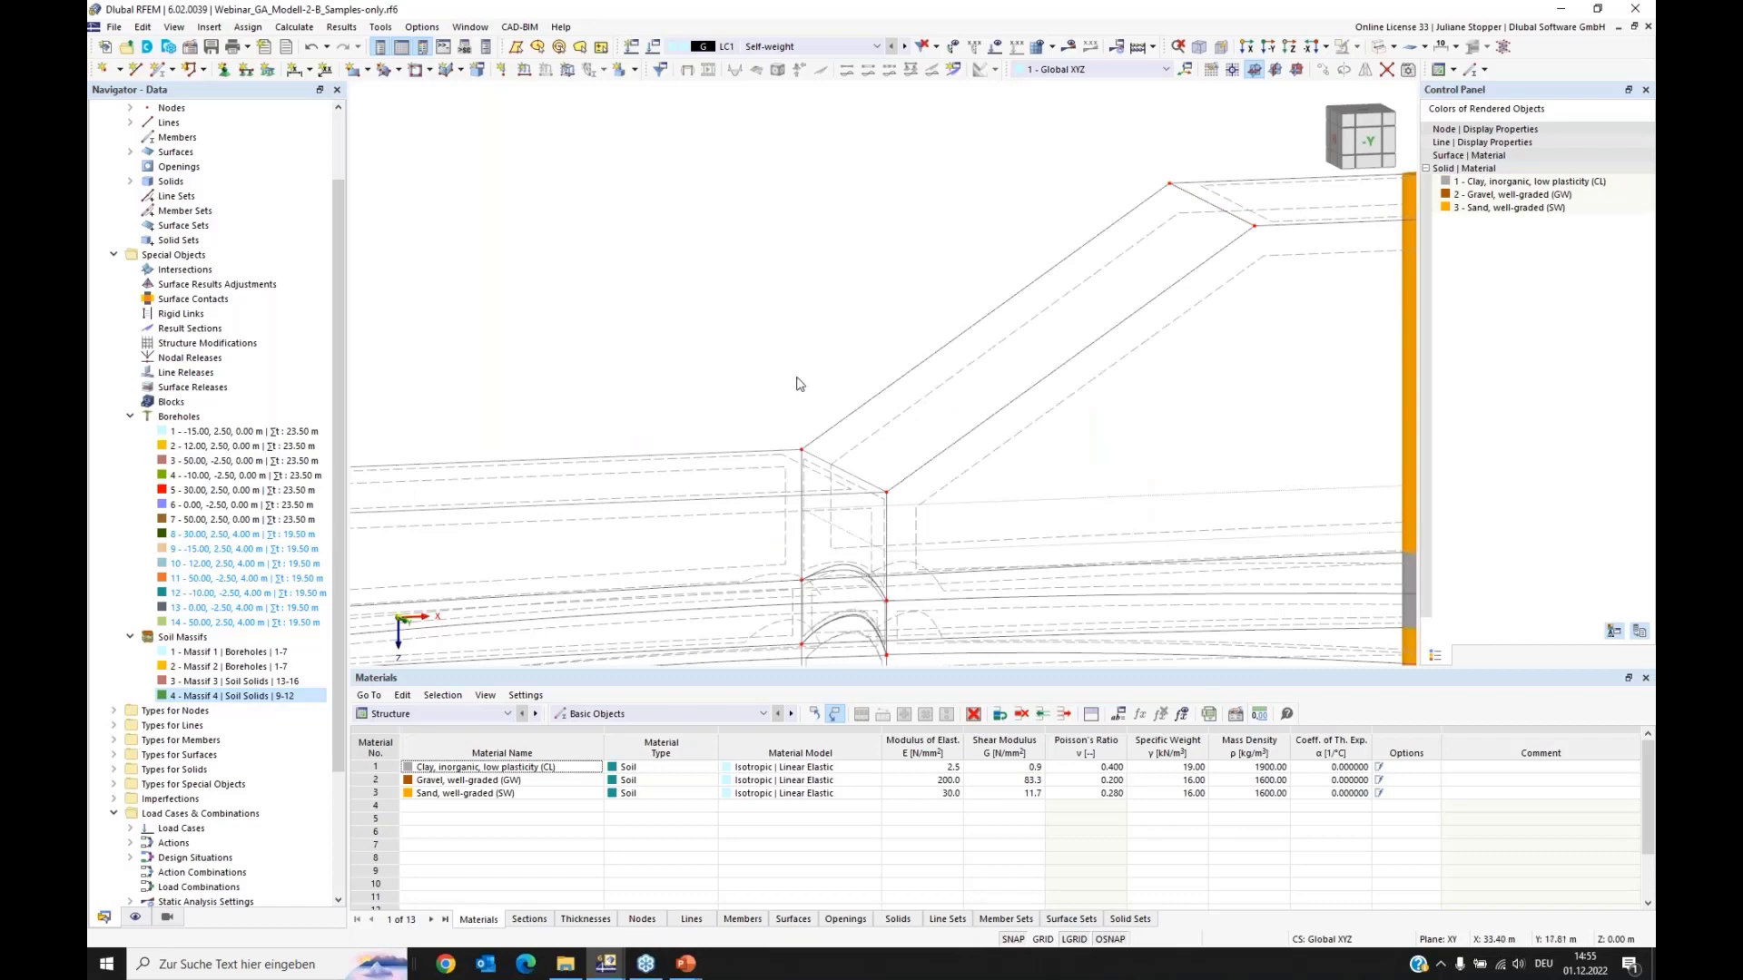
Step: Redefine surface 90 at the interface between massifs 3 and 4 with boundary lines 279, 220, 278 and 190
scroll(340, 543, up, 2)
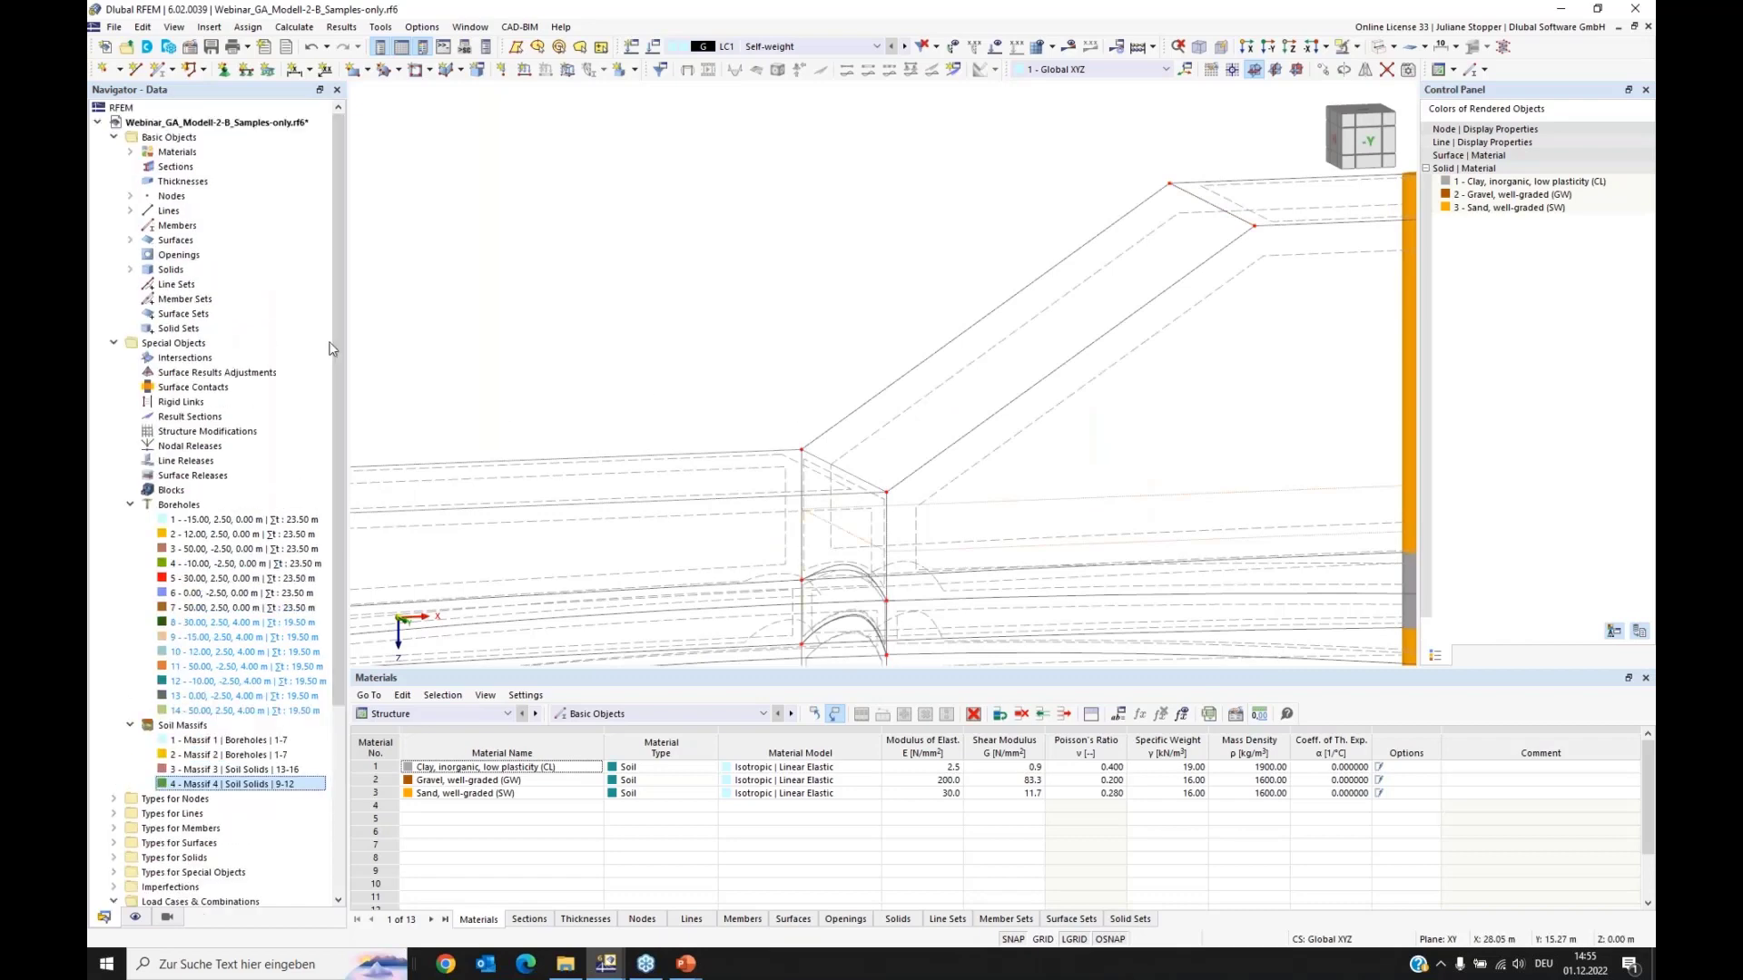
click(130, 240)
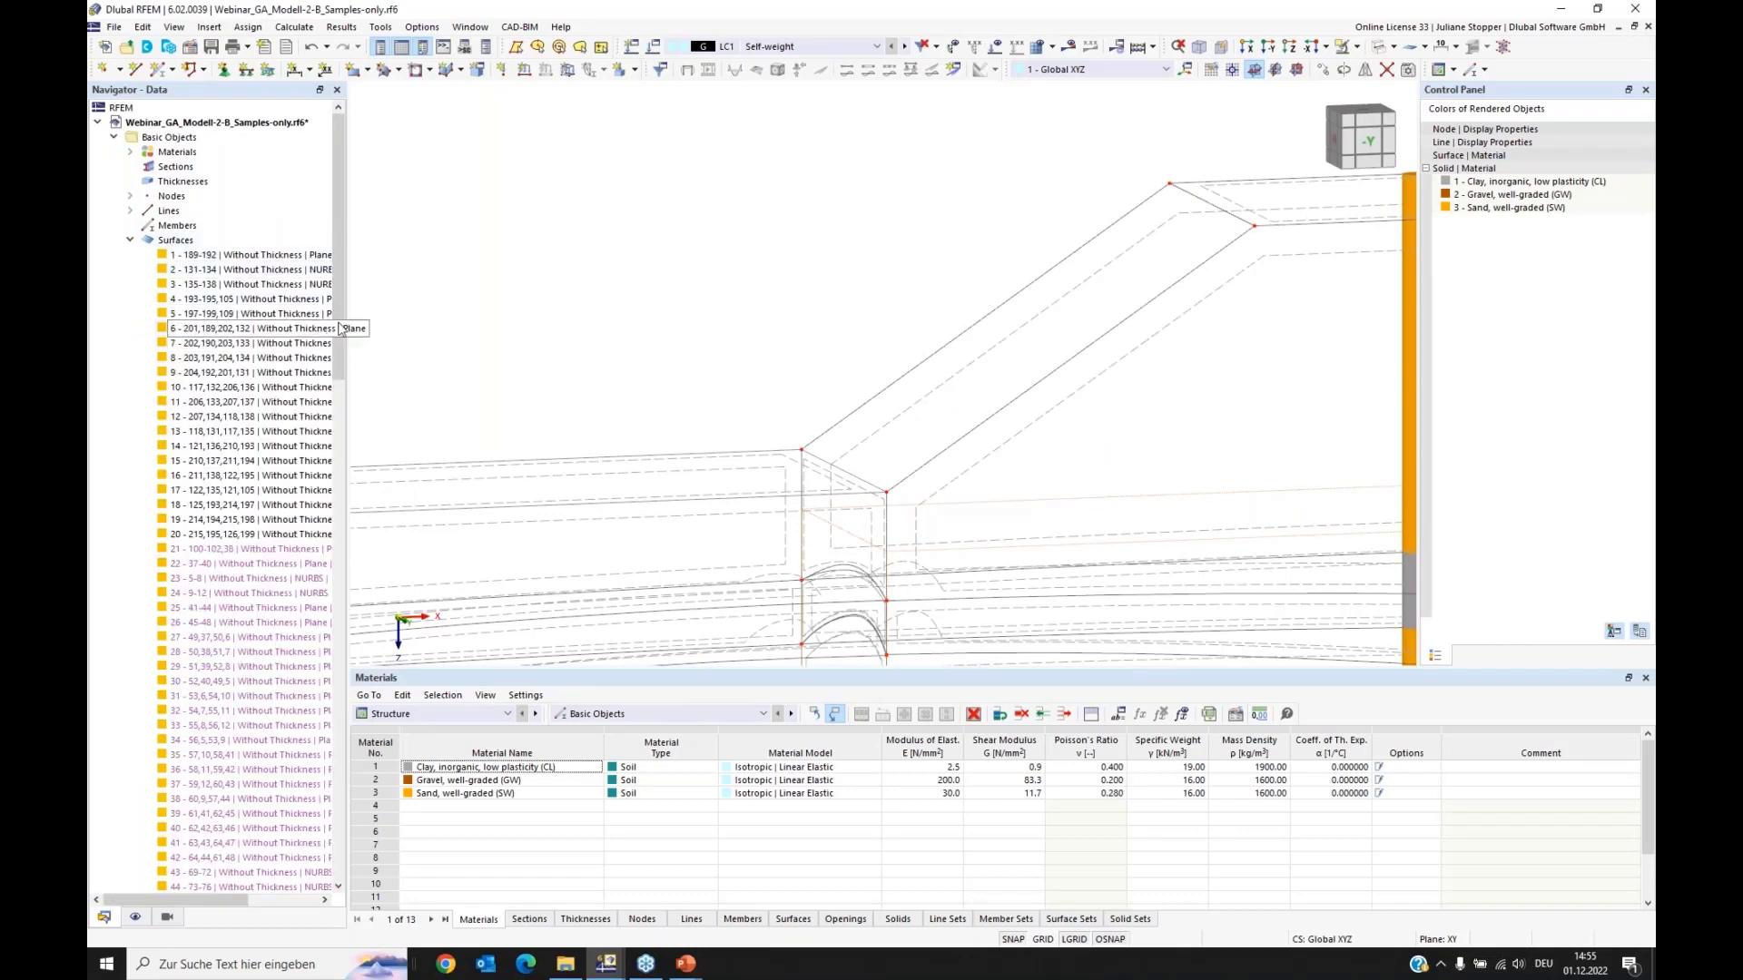
scroll(338, 308, down, 1)
drag(338, 313, 342, 588)
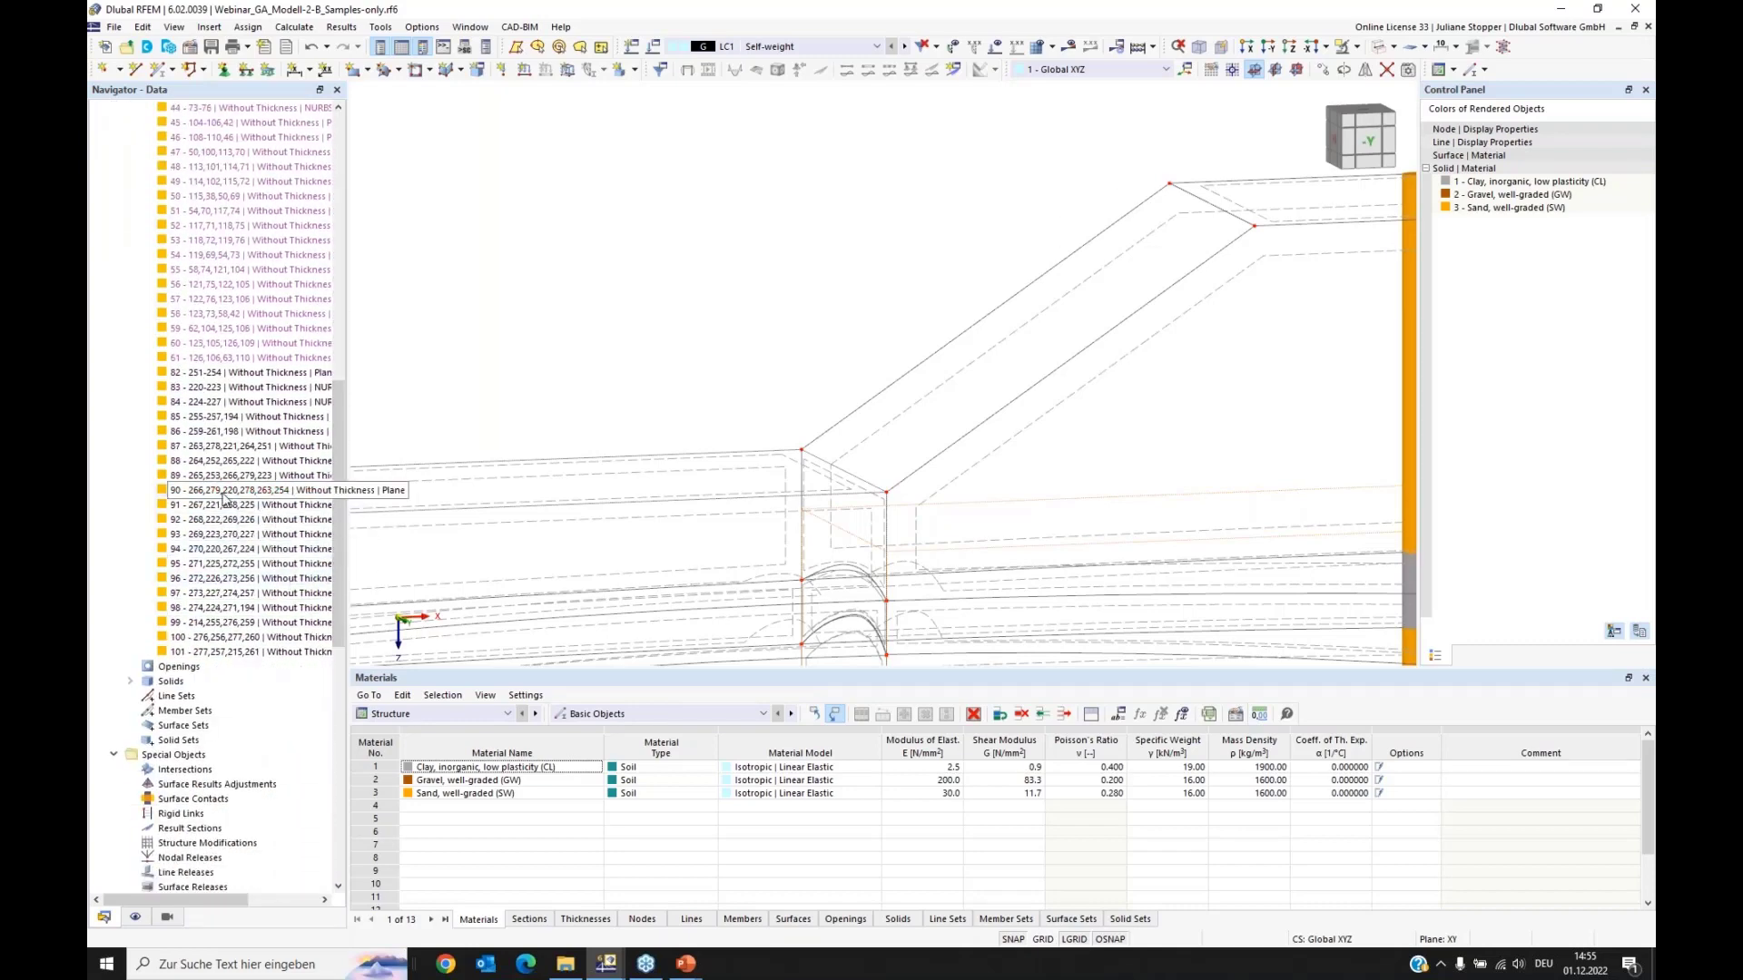
right_click(223, 491)
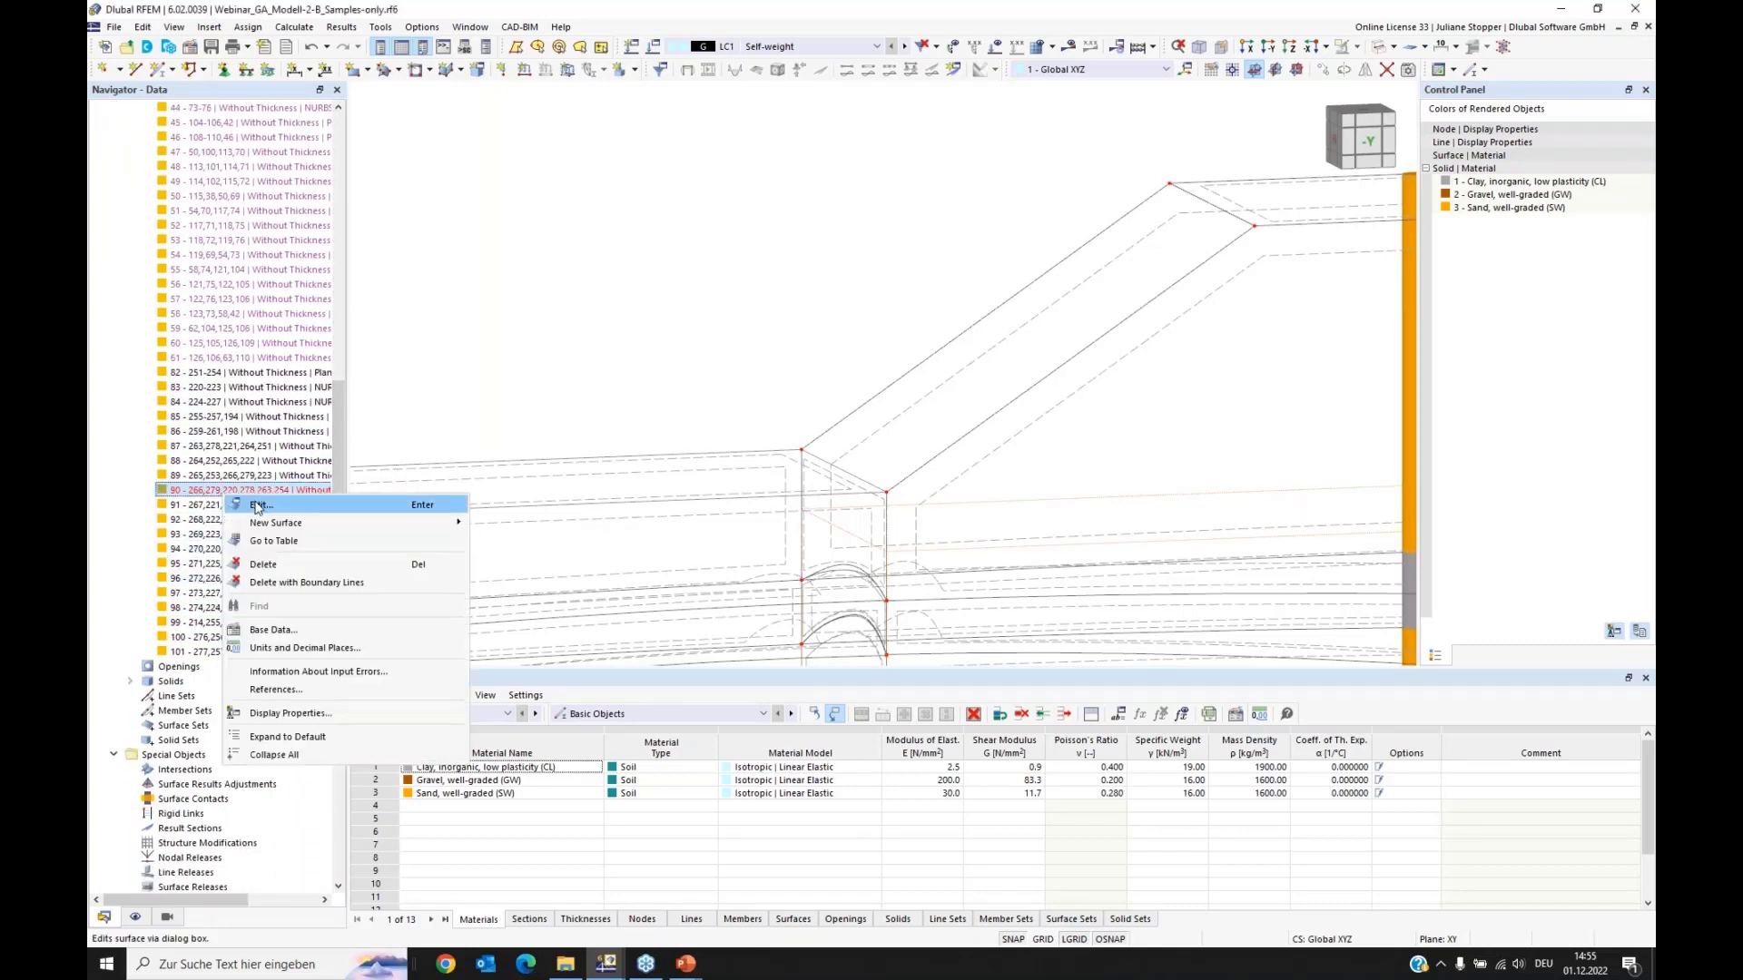
click(239, 504)
click(1317, 185)
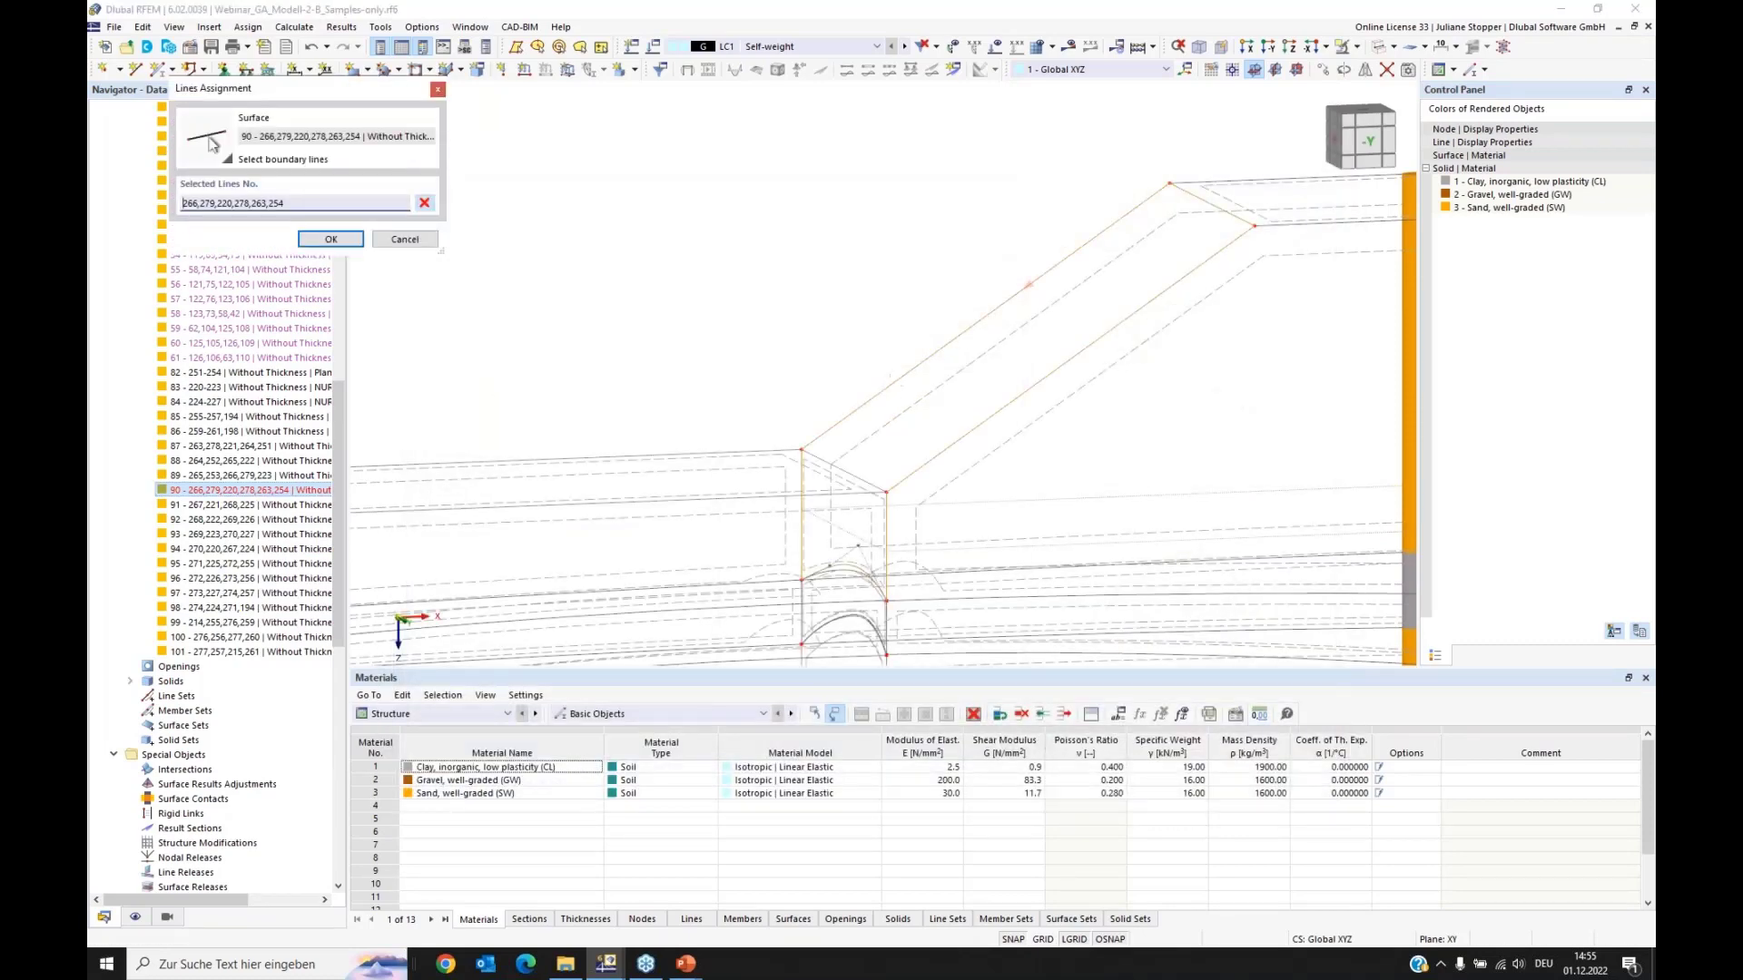
click(849, 410)
click(980, 425)
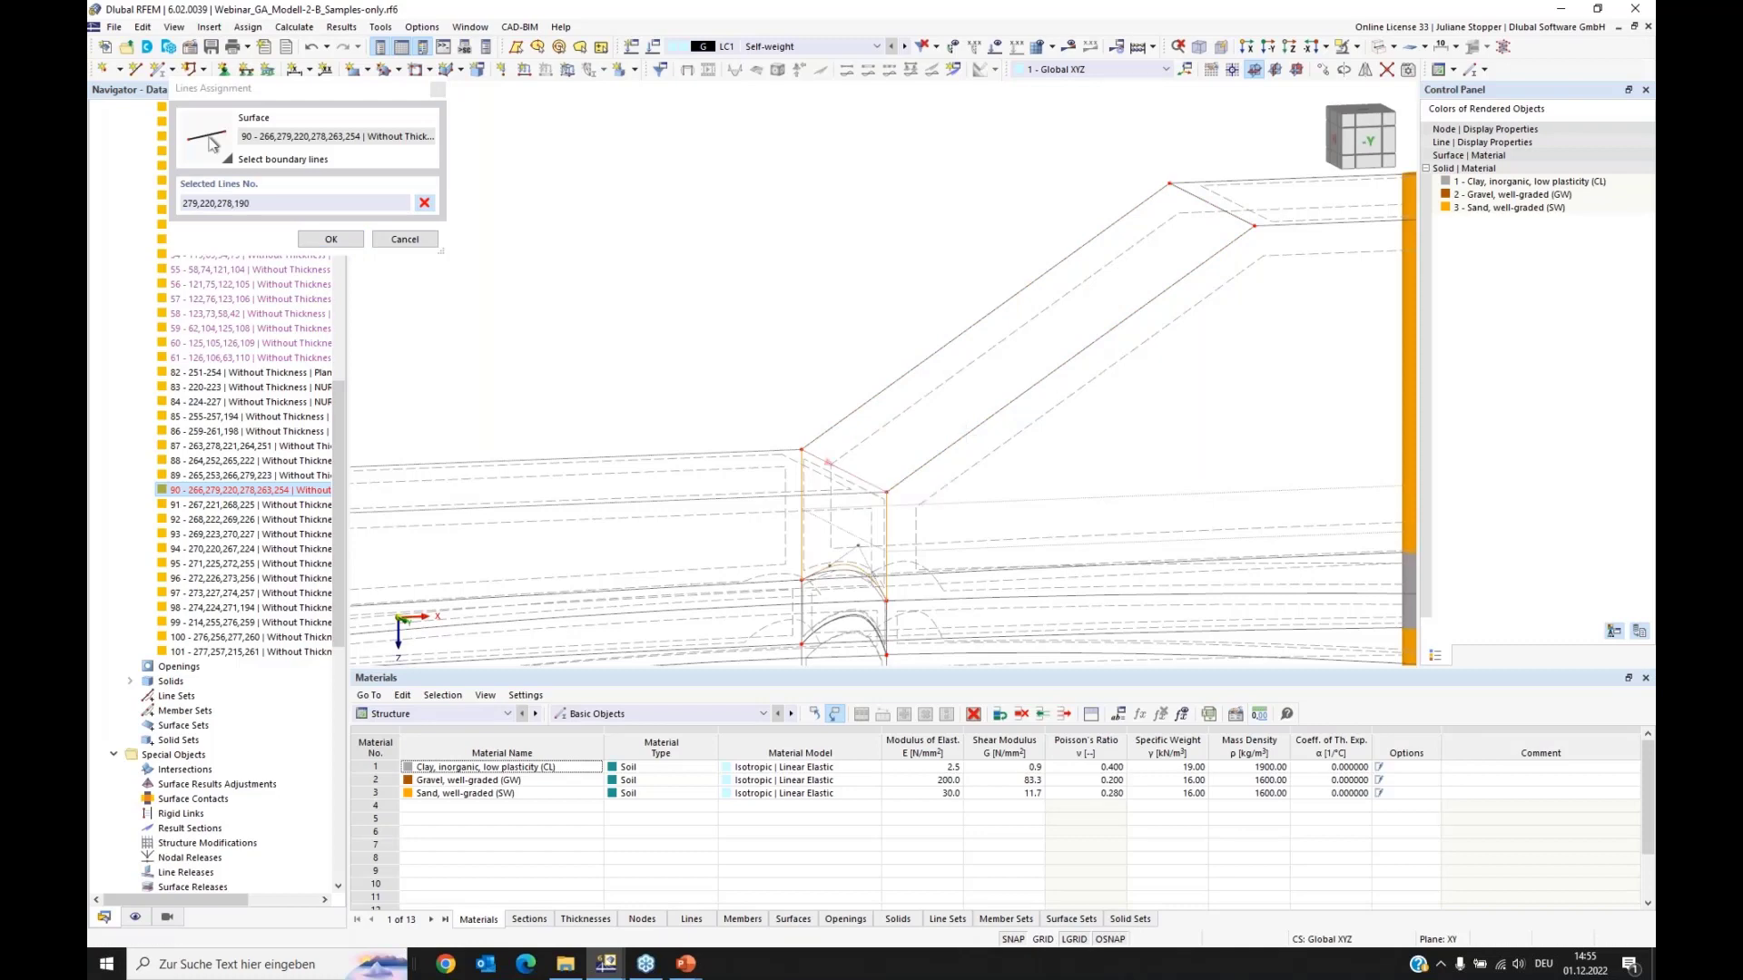
click(331, 239)
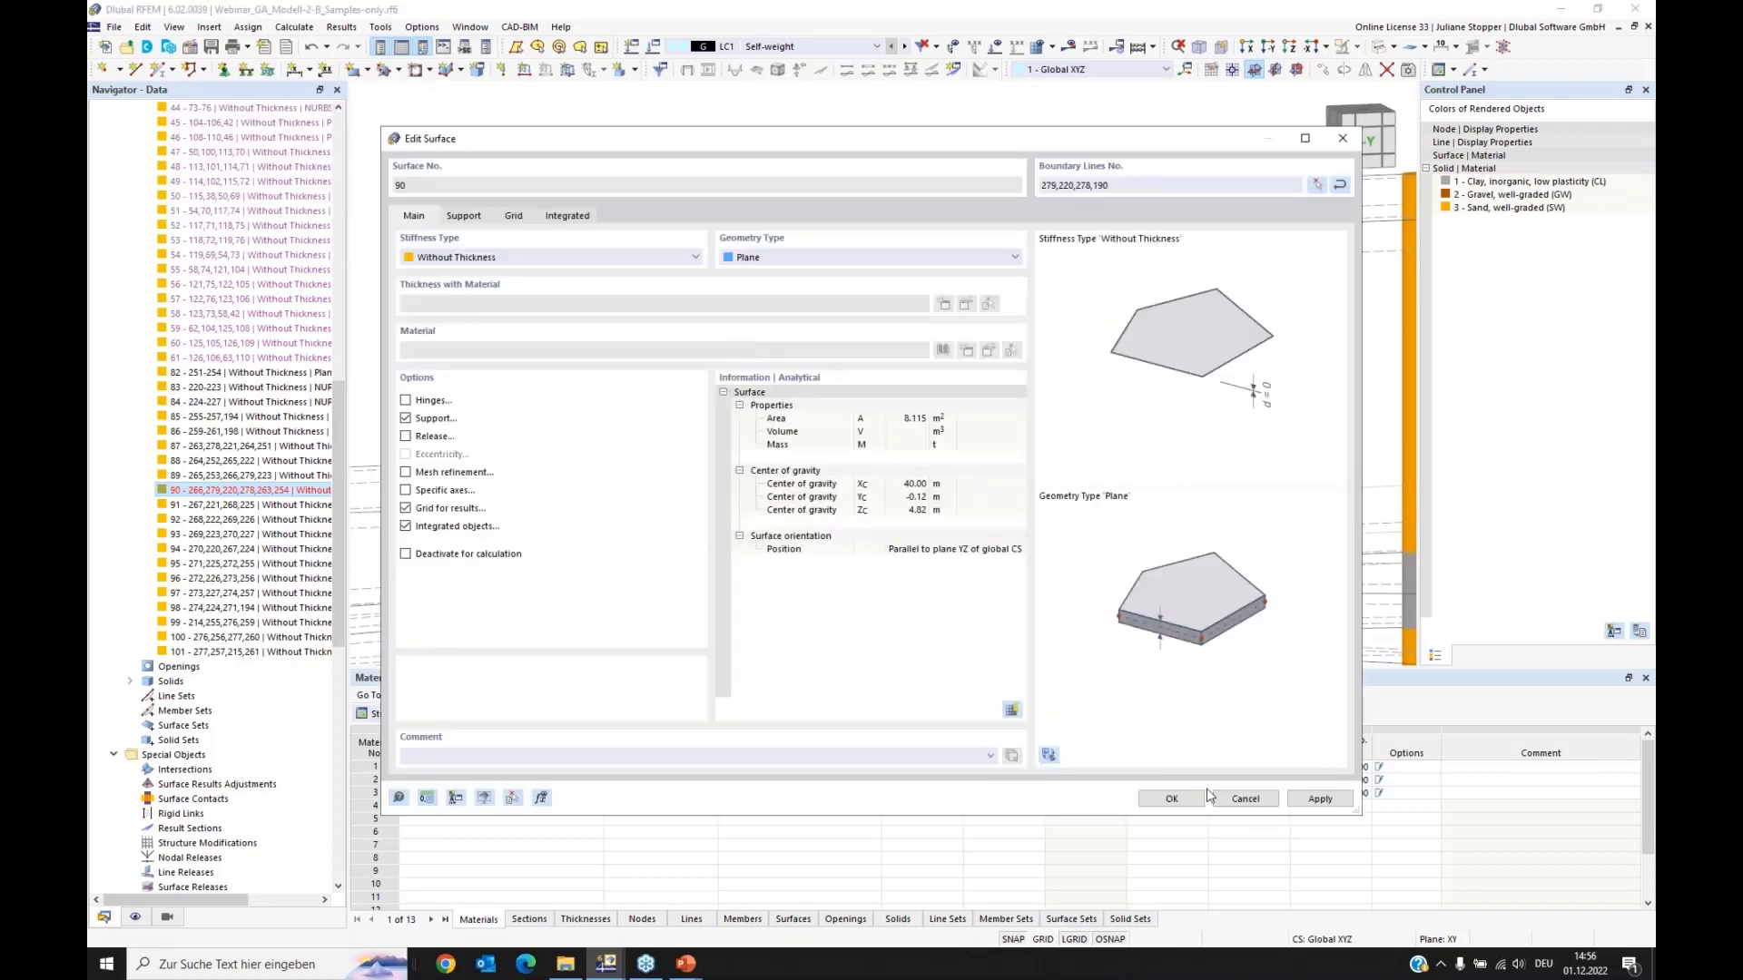
click(1176, 800)
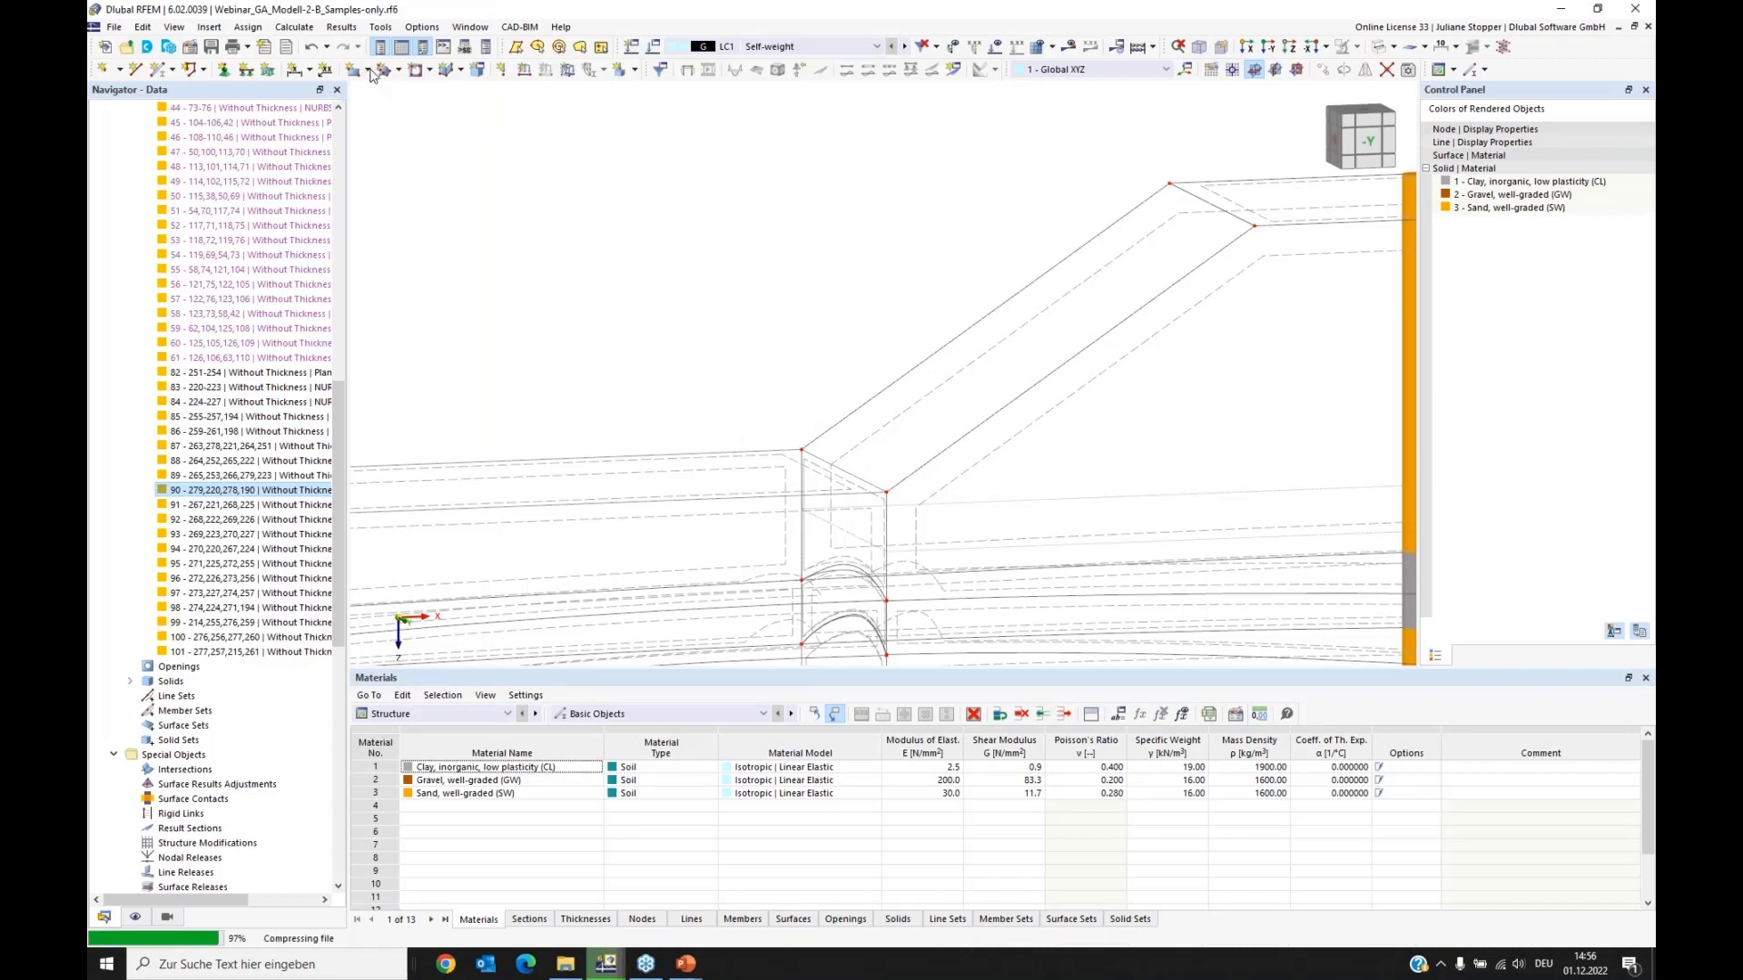
Step: Create a surface with stiffness type Without Thickness on the slope by selecting its surrounding boundary lines
click(369, 72)
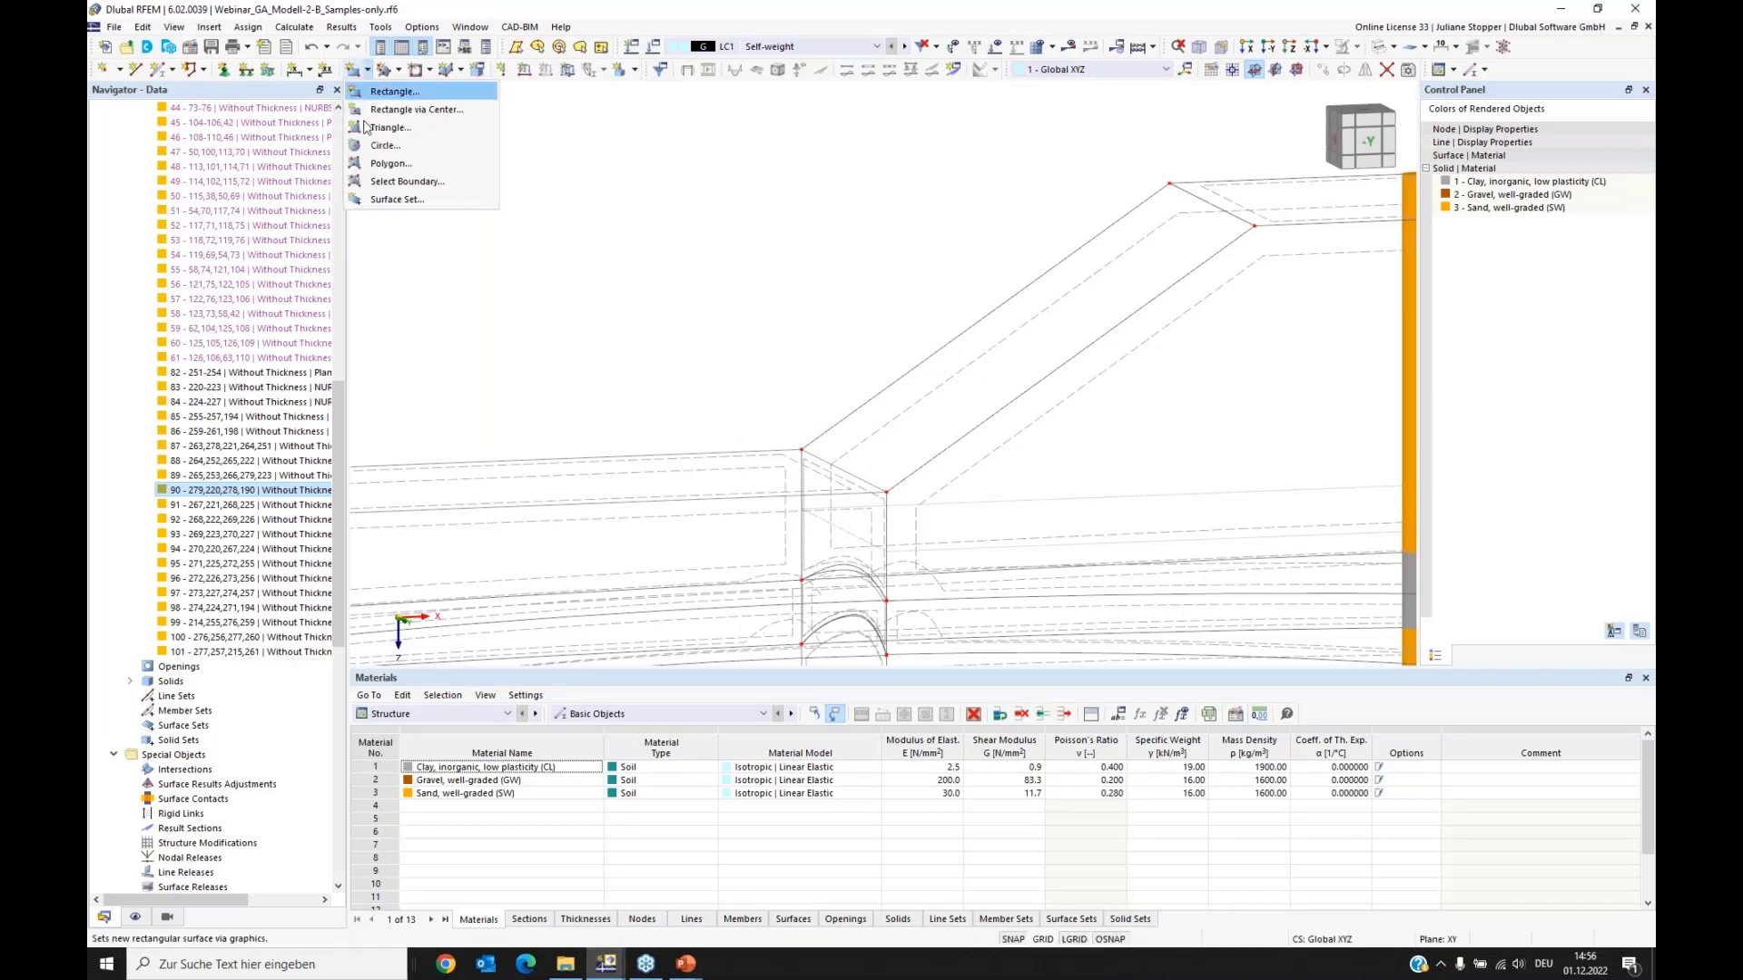
click(390, 180)
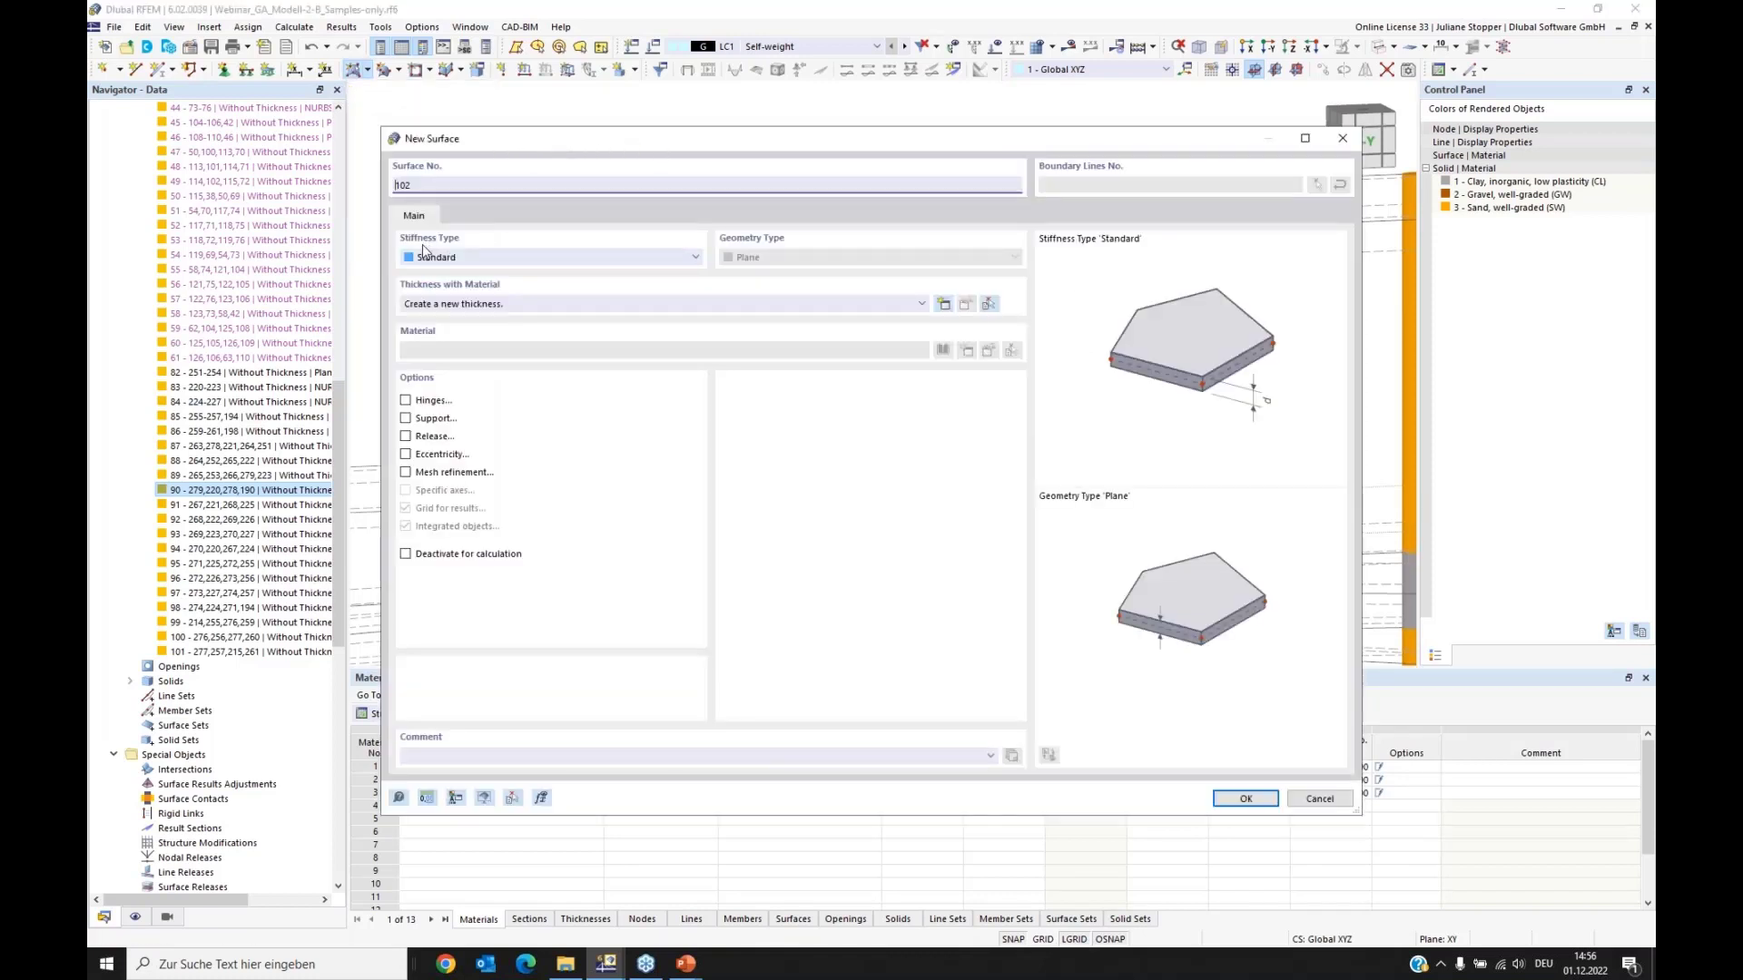
click(474, 259)
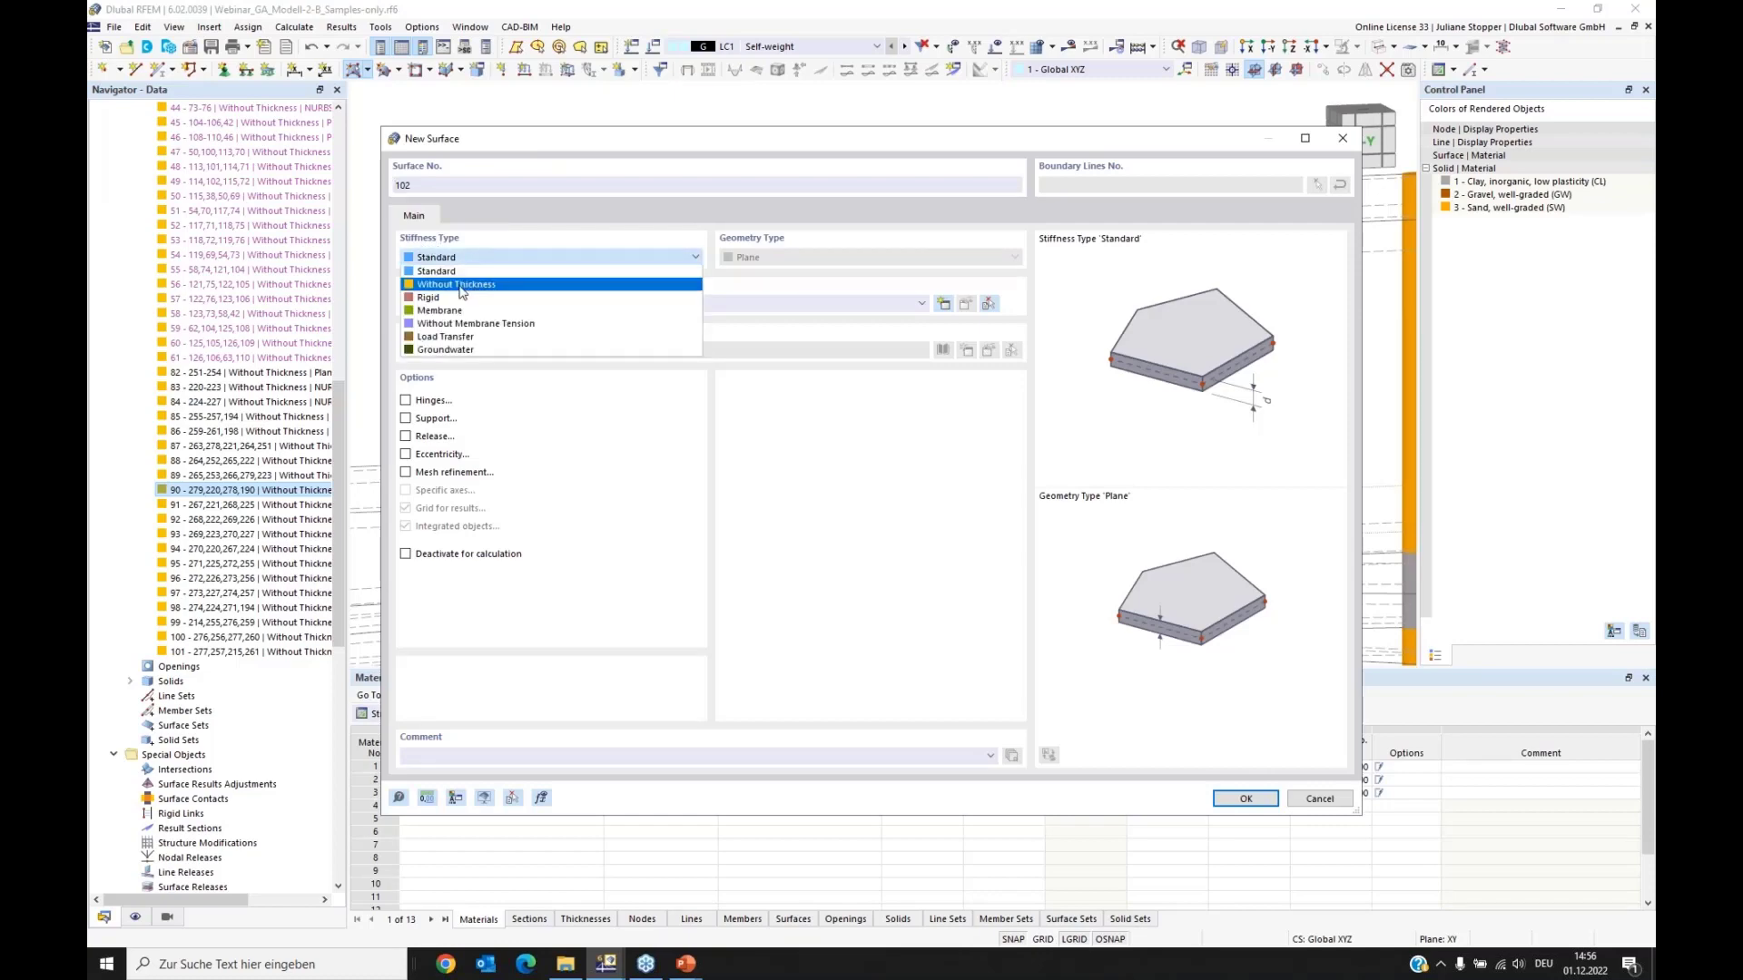
click(458, 284)
click(1259, 803)
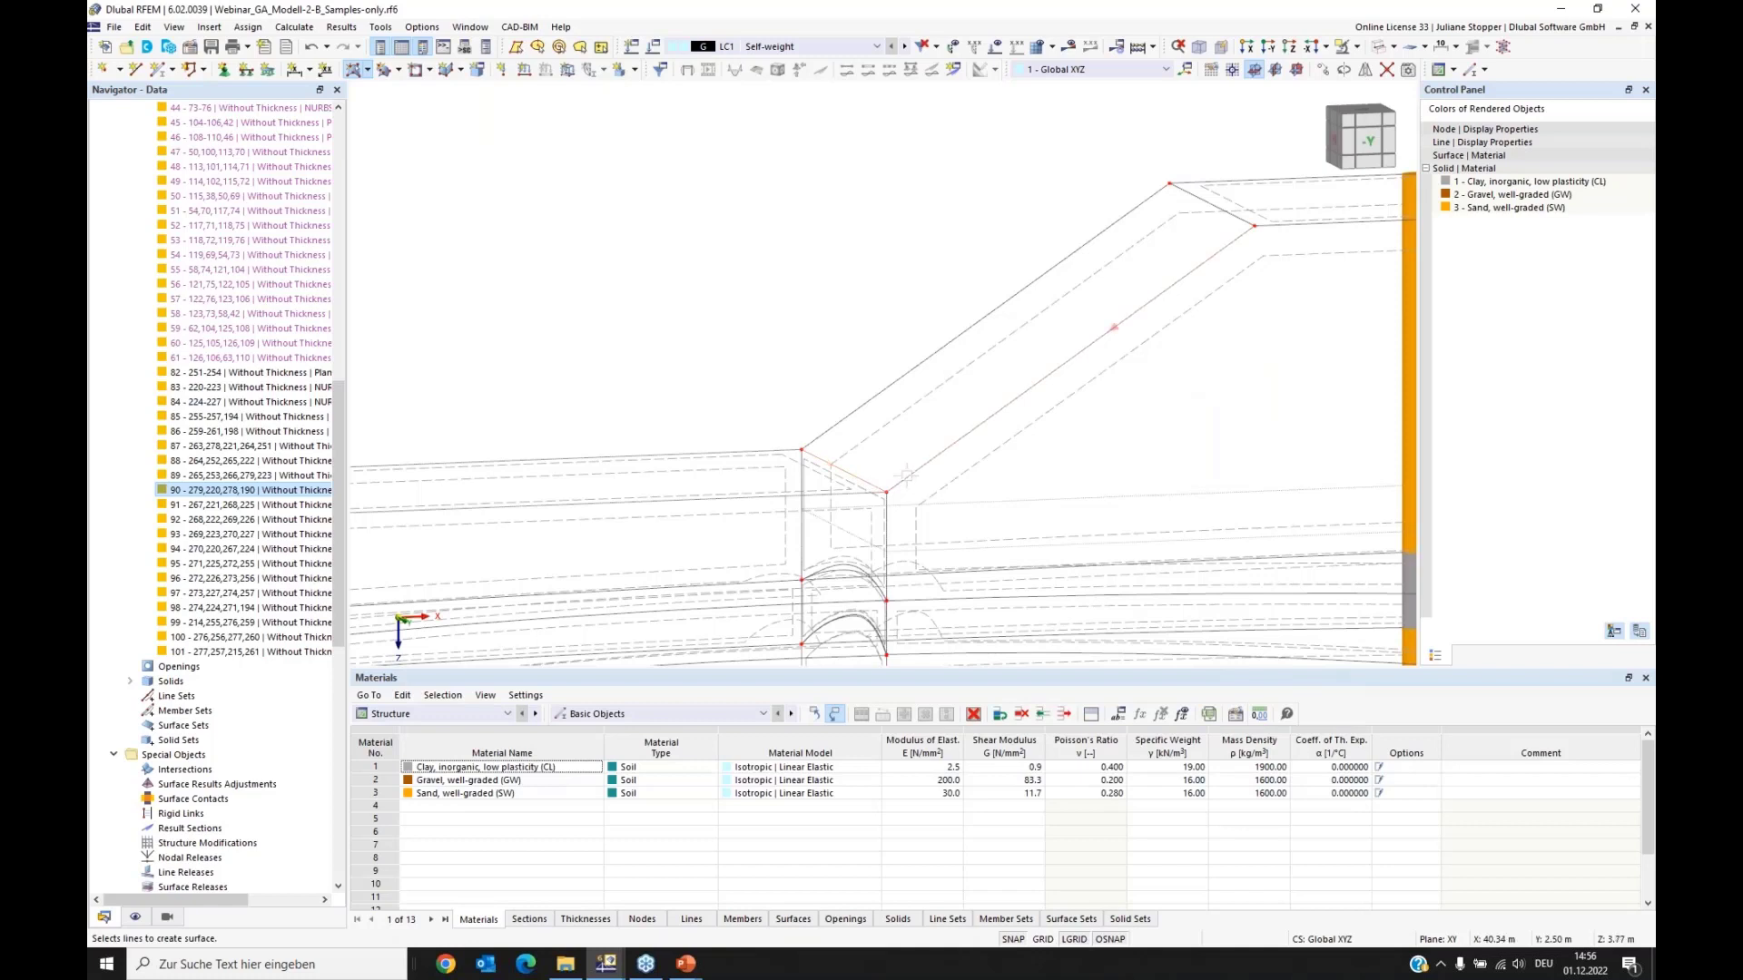
click(851, 412)
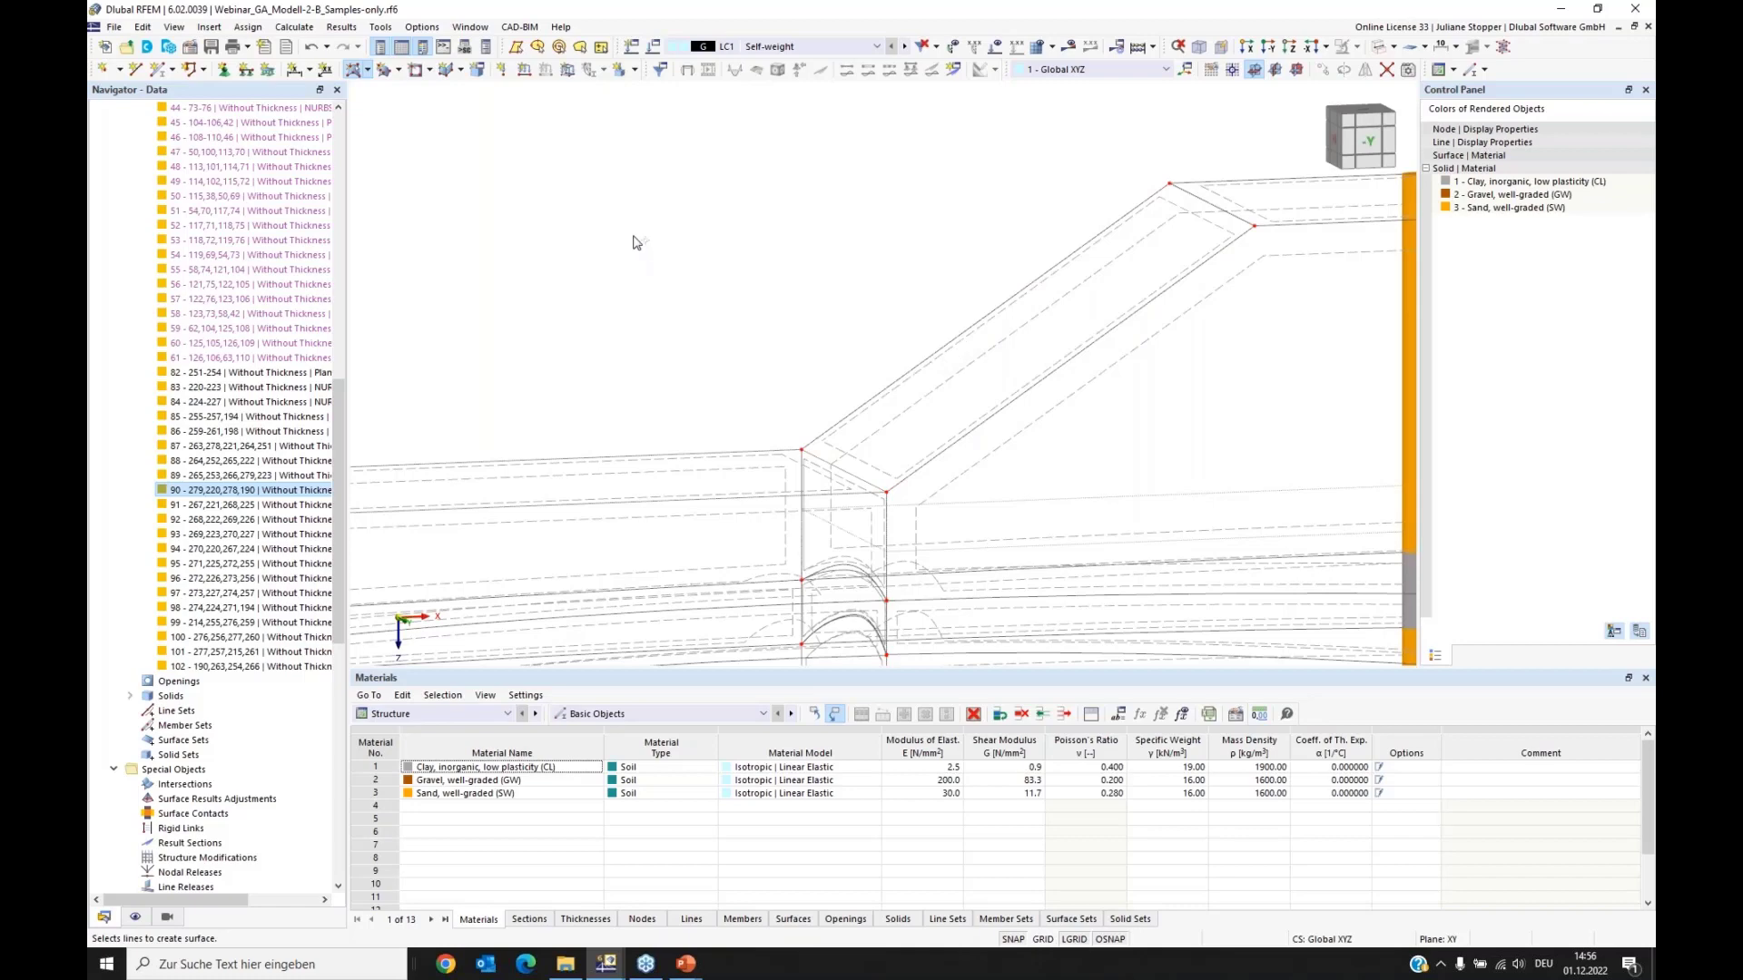
Step: Add slope surface 102 to the boundary surfaces of sand solid 9, with Autocomplete switched off for the selection
drag(339, 412, 295, 211)
click(130, 225)
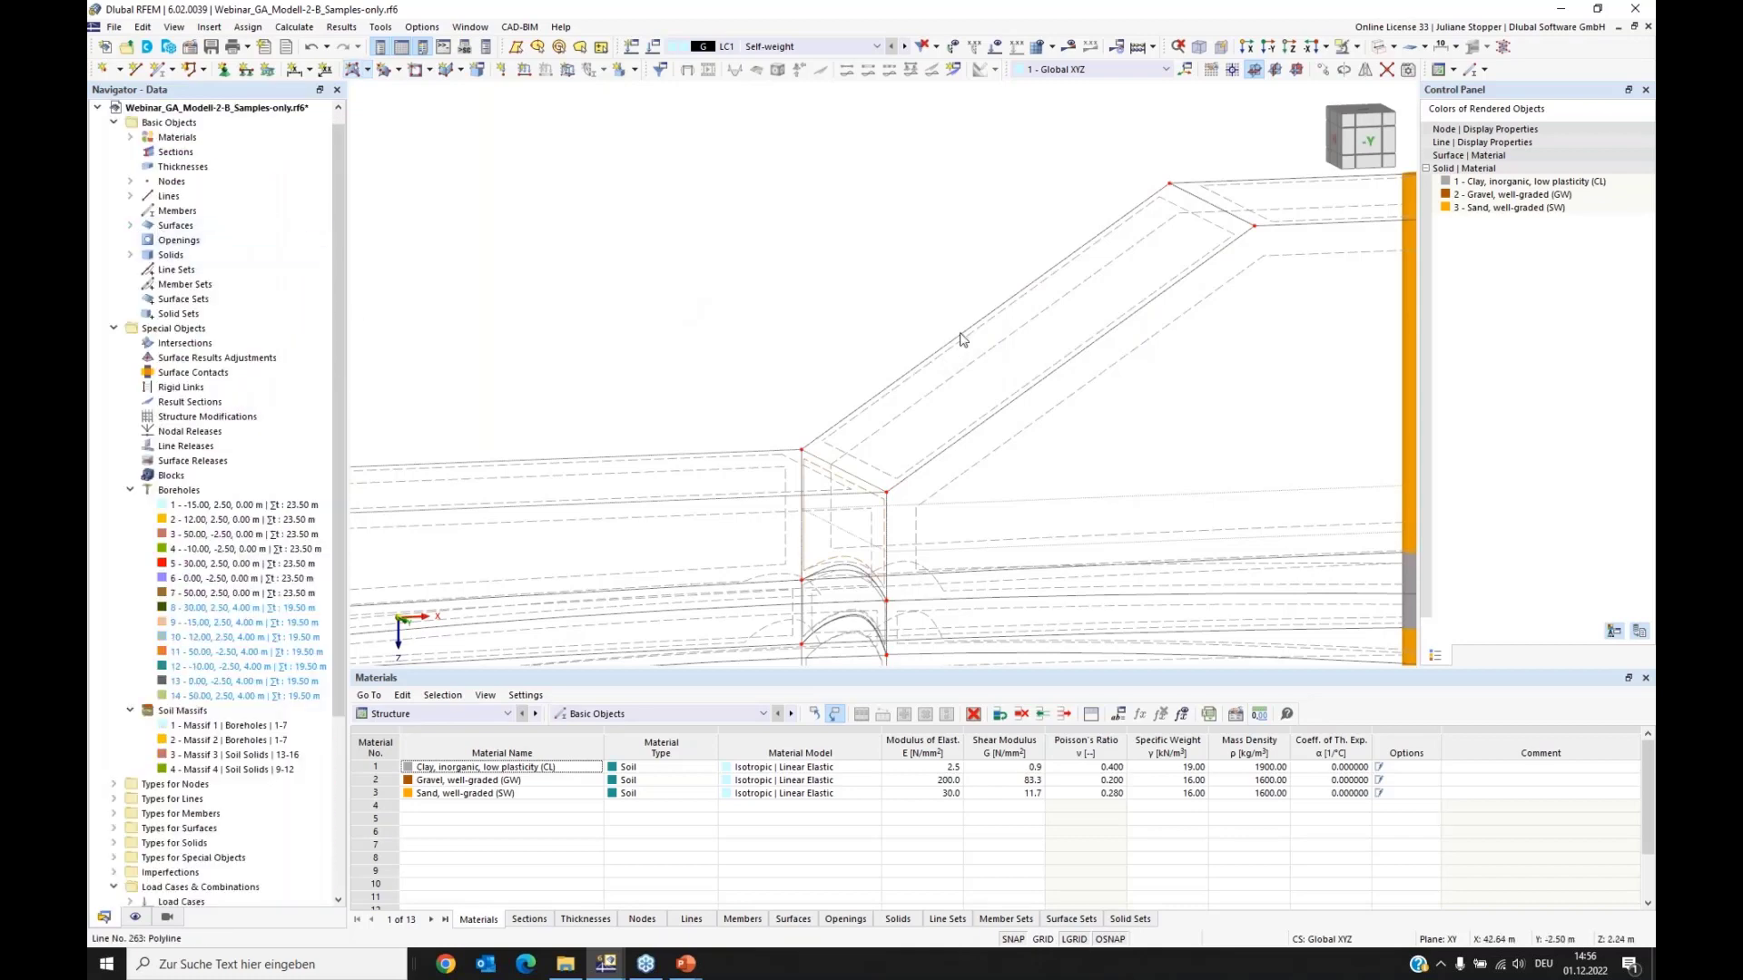
scroll(953, 343, down, 2)
scroll(953, 343, up, 1)
middle_drag(1028, 376, 763, 394)
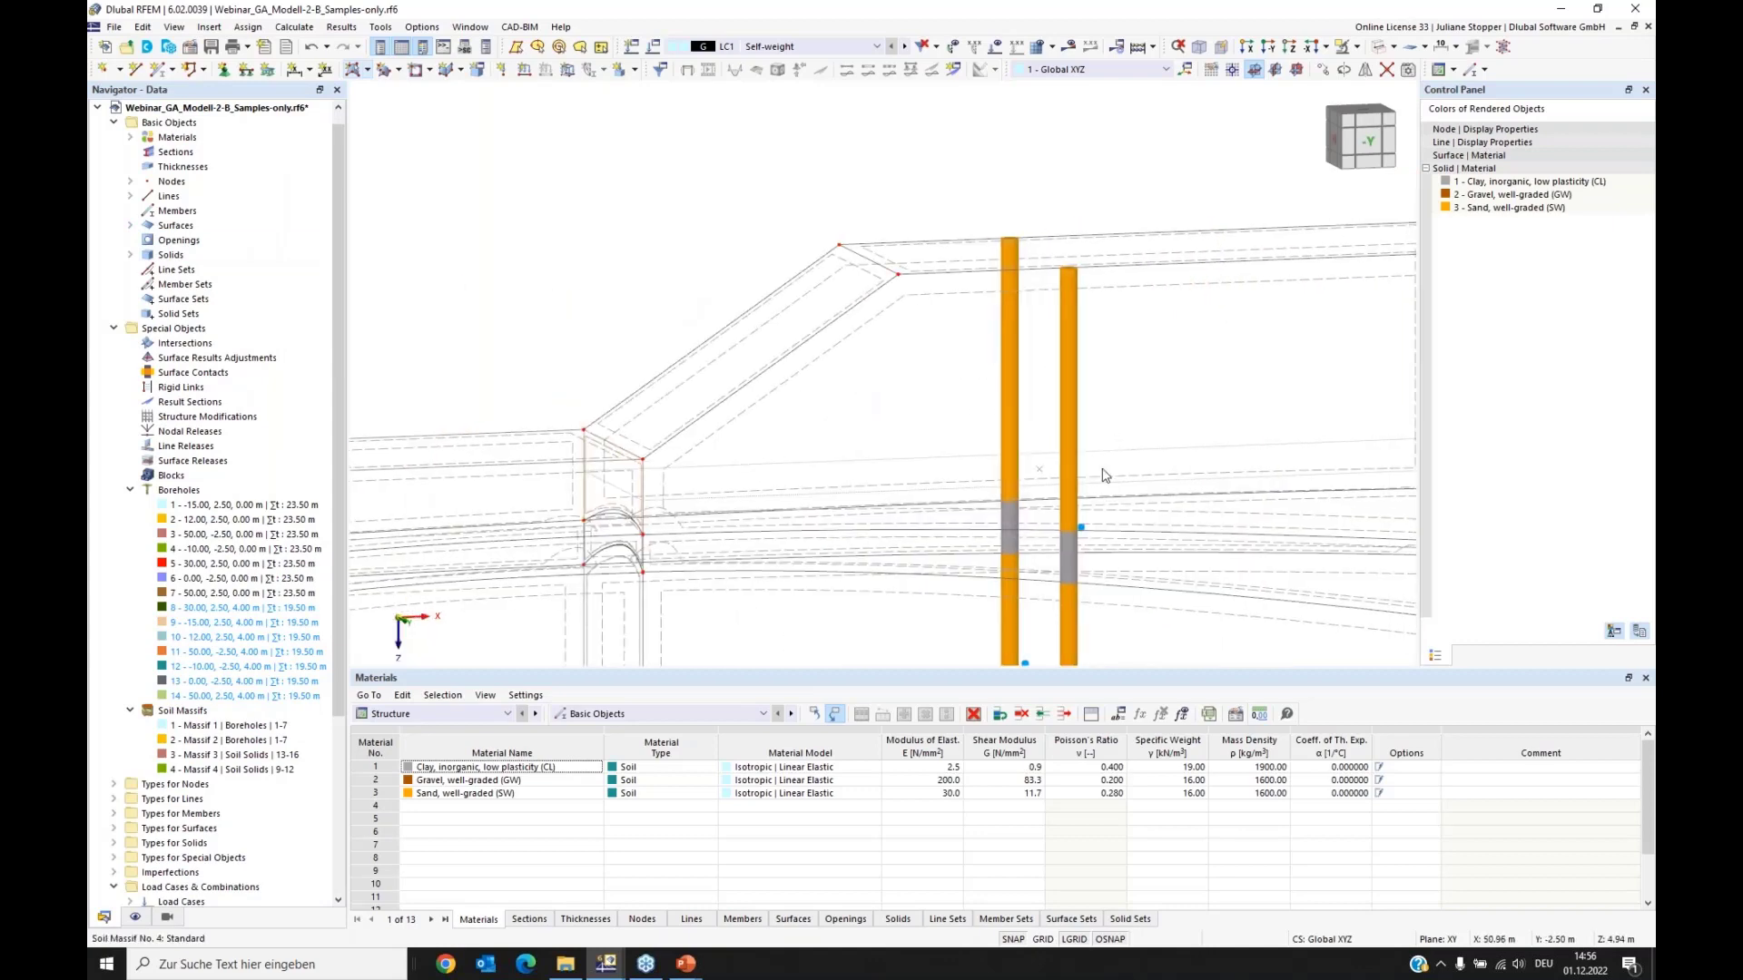
click(130, 254)
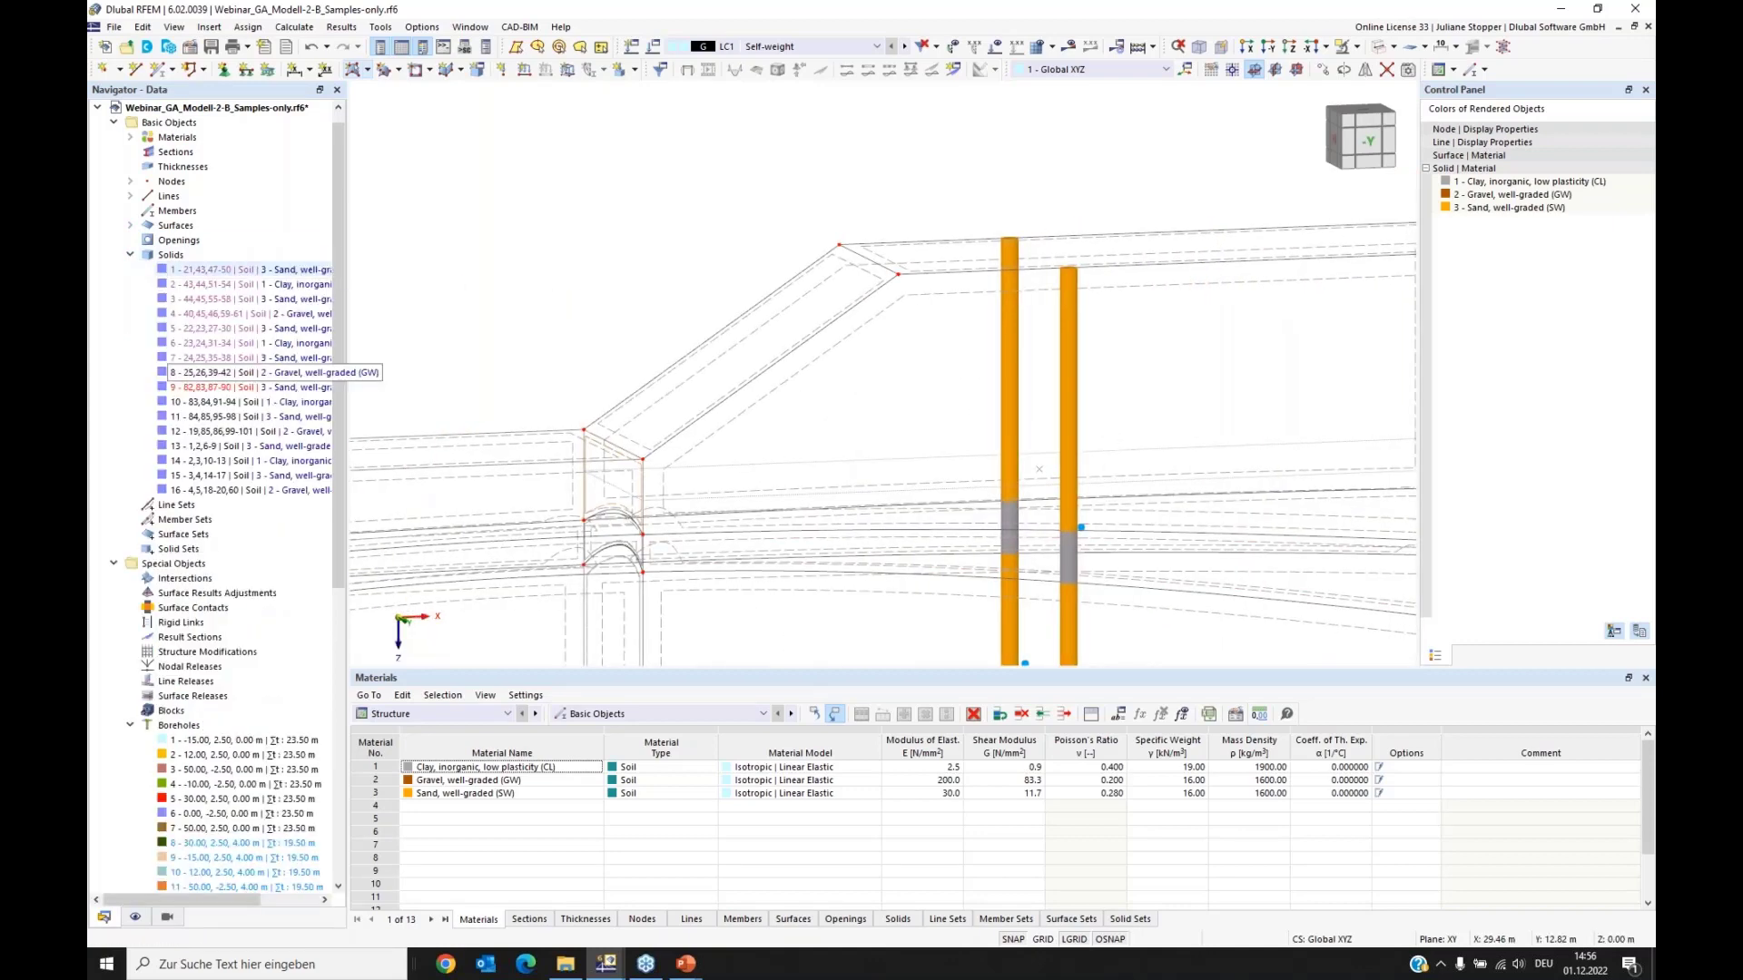
right_click(223, 389)
click(263, 400)
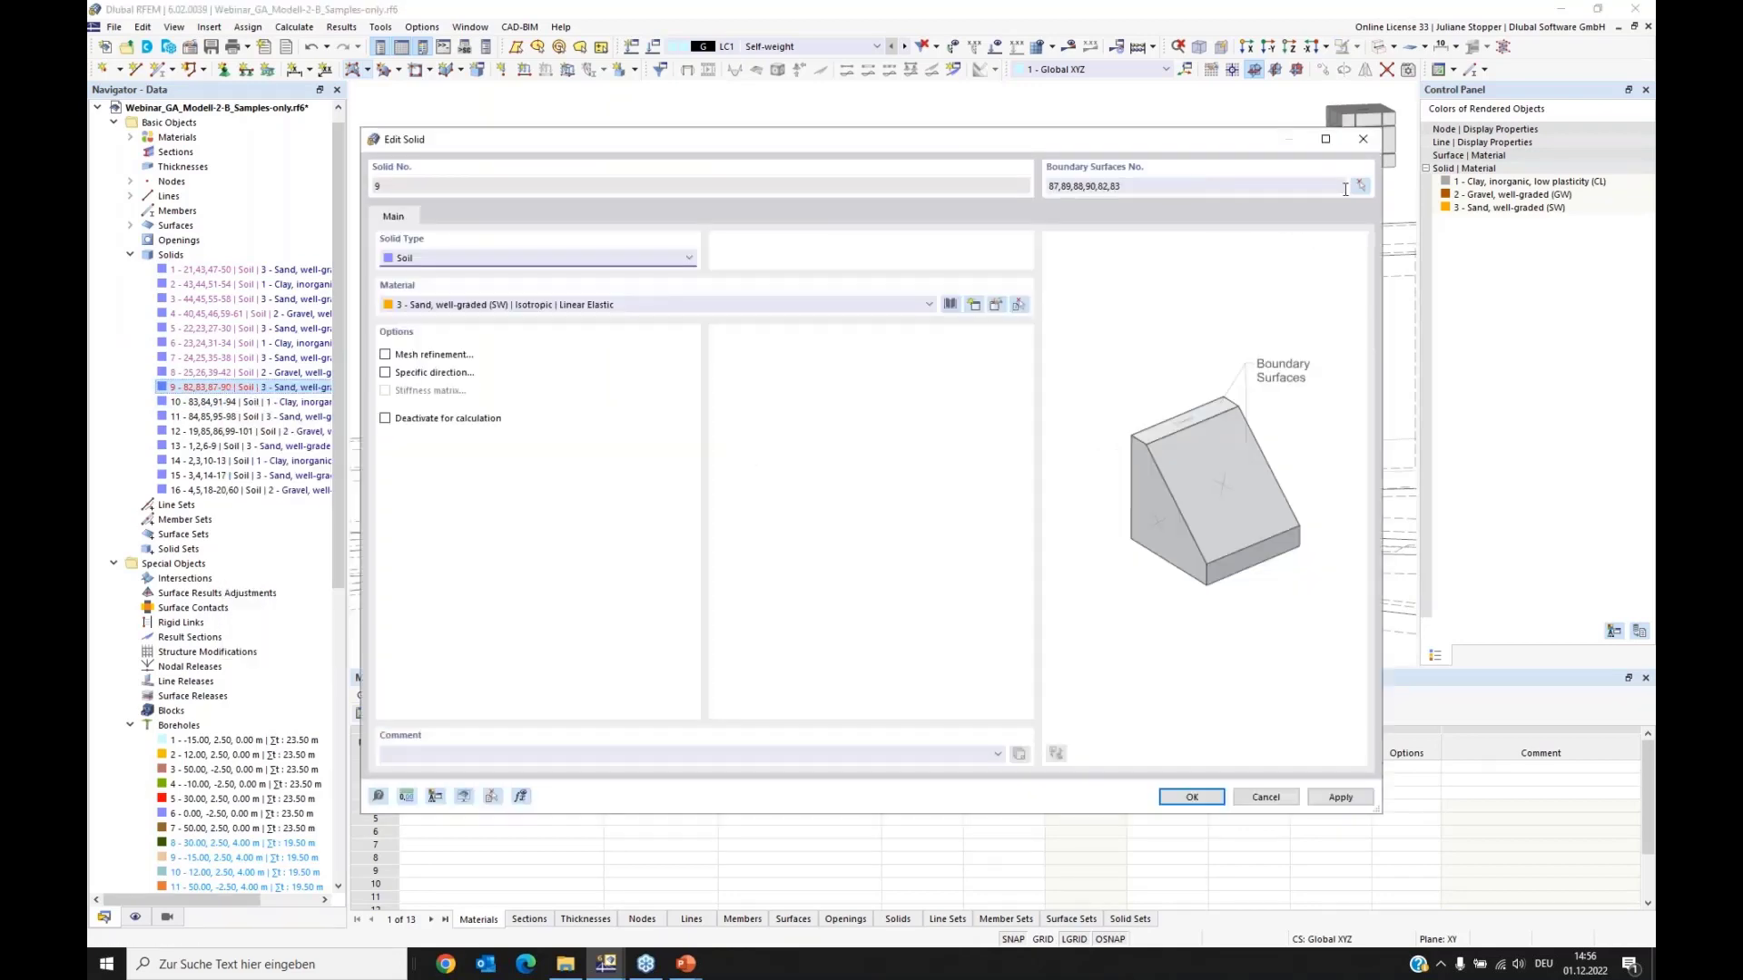
click(1343, 183)
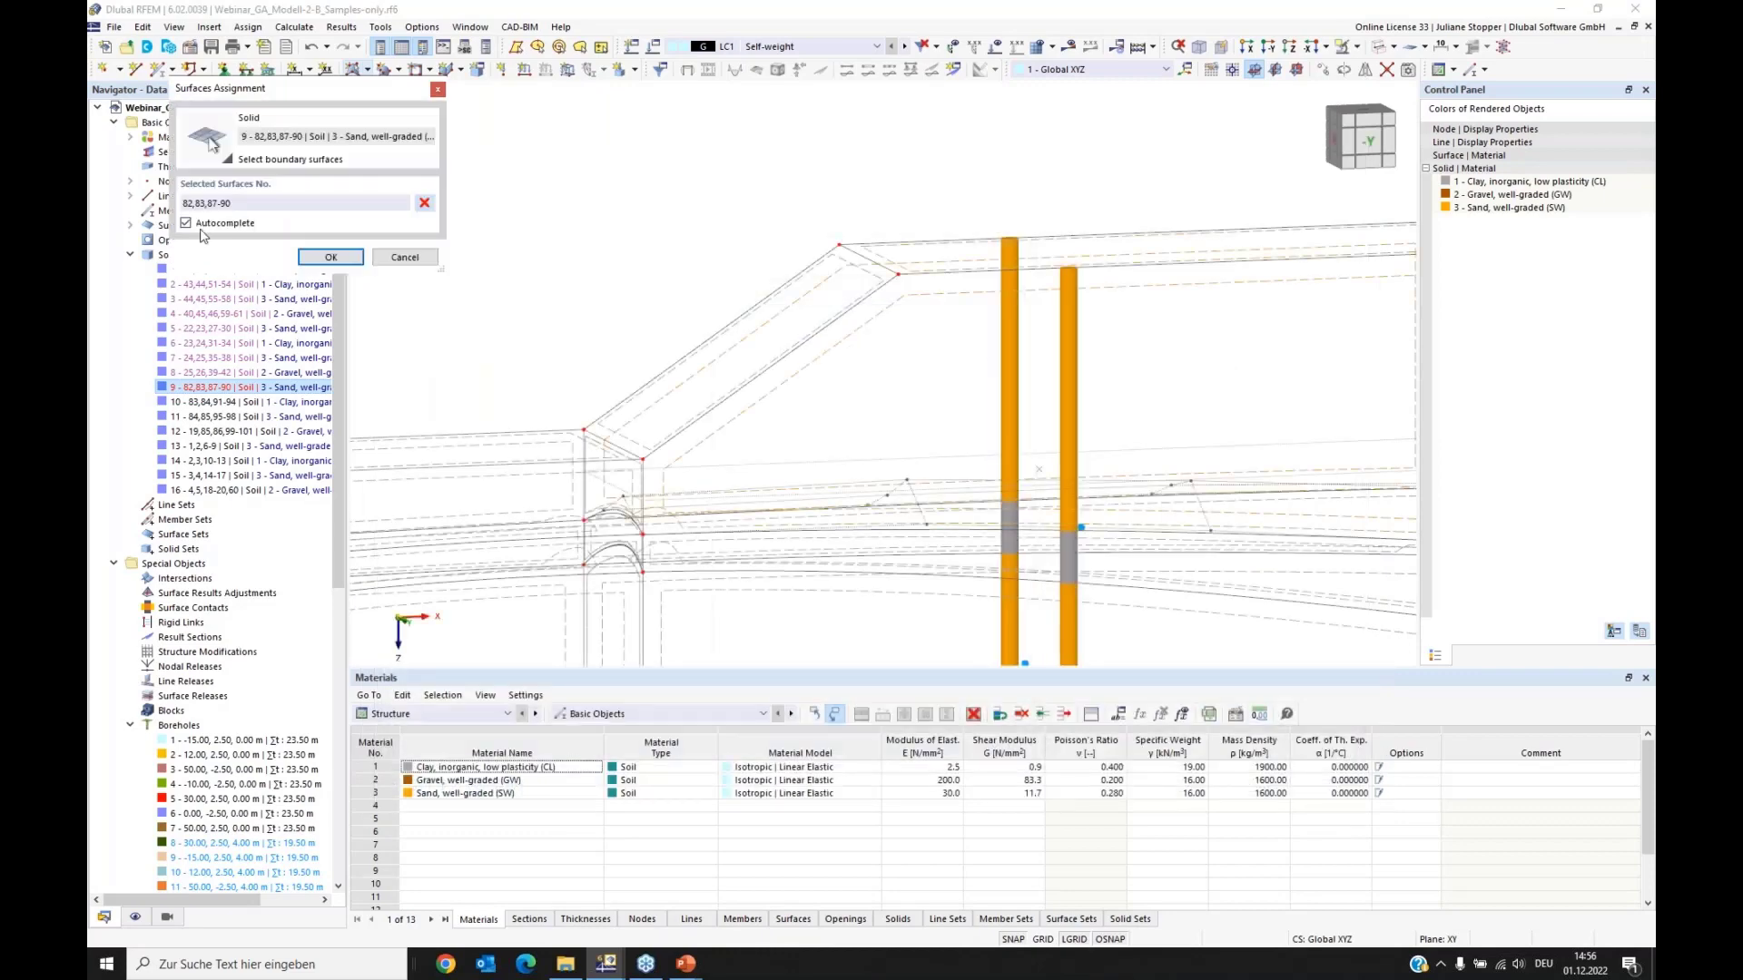
click(186, 222)
click(707, 347)
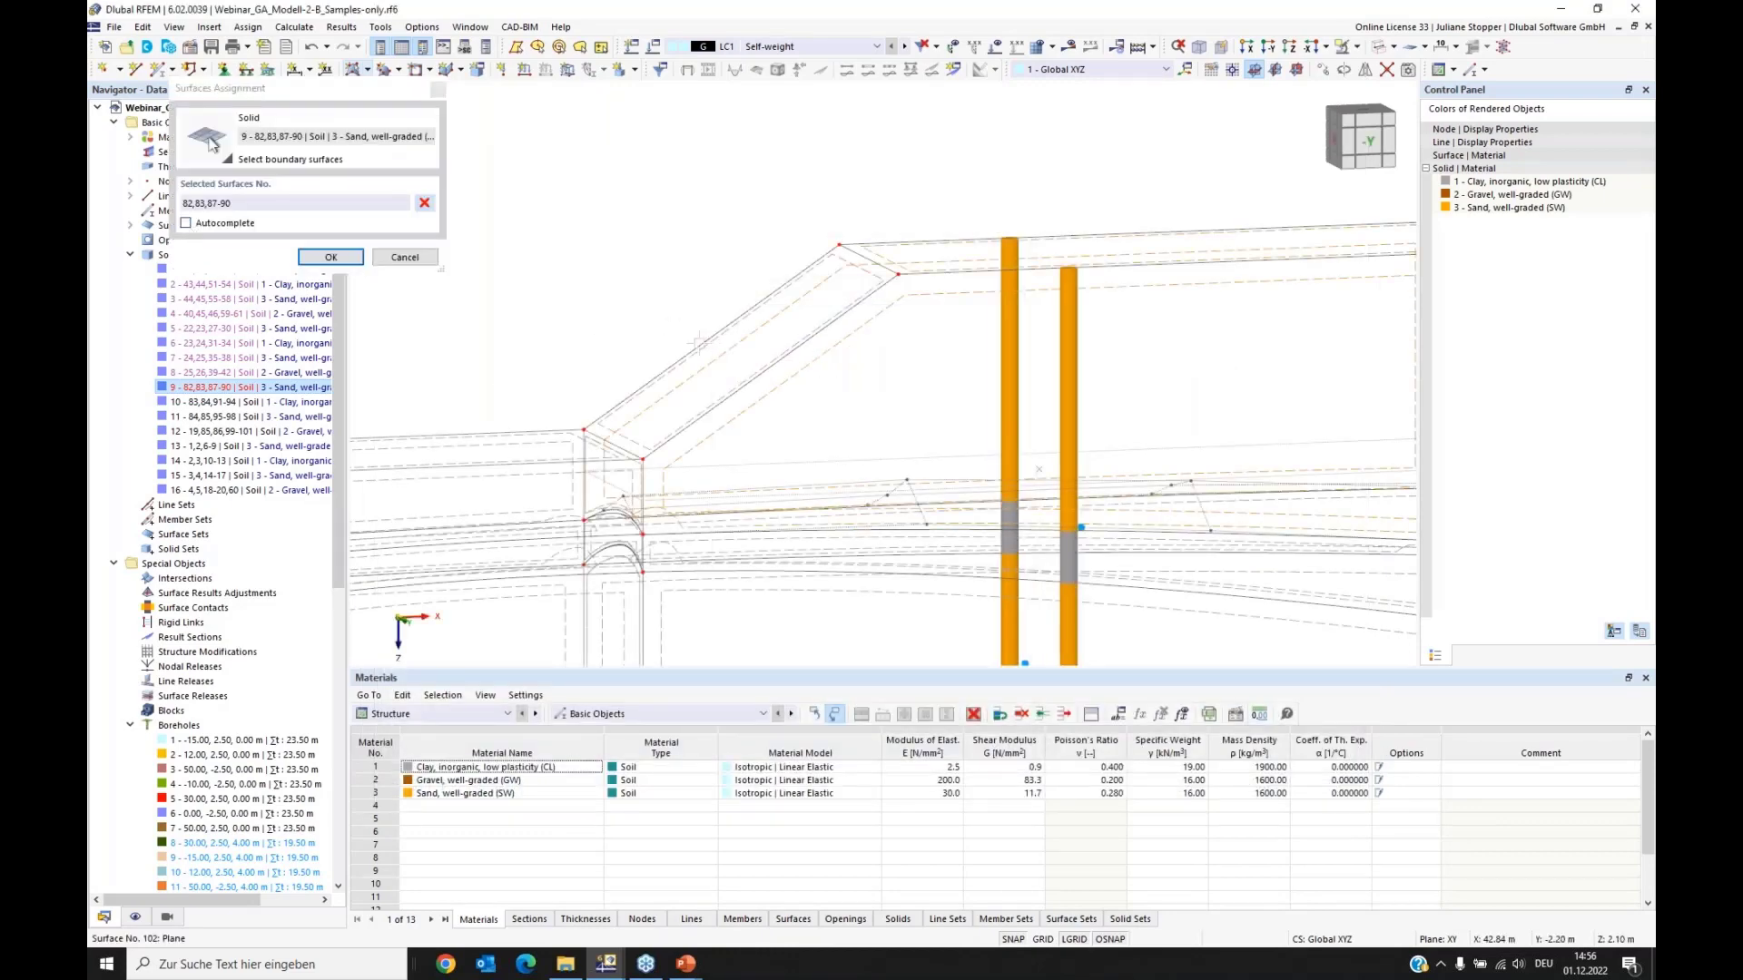
click(330, 257)
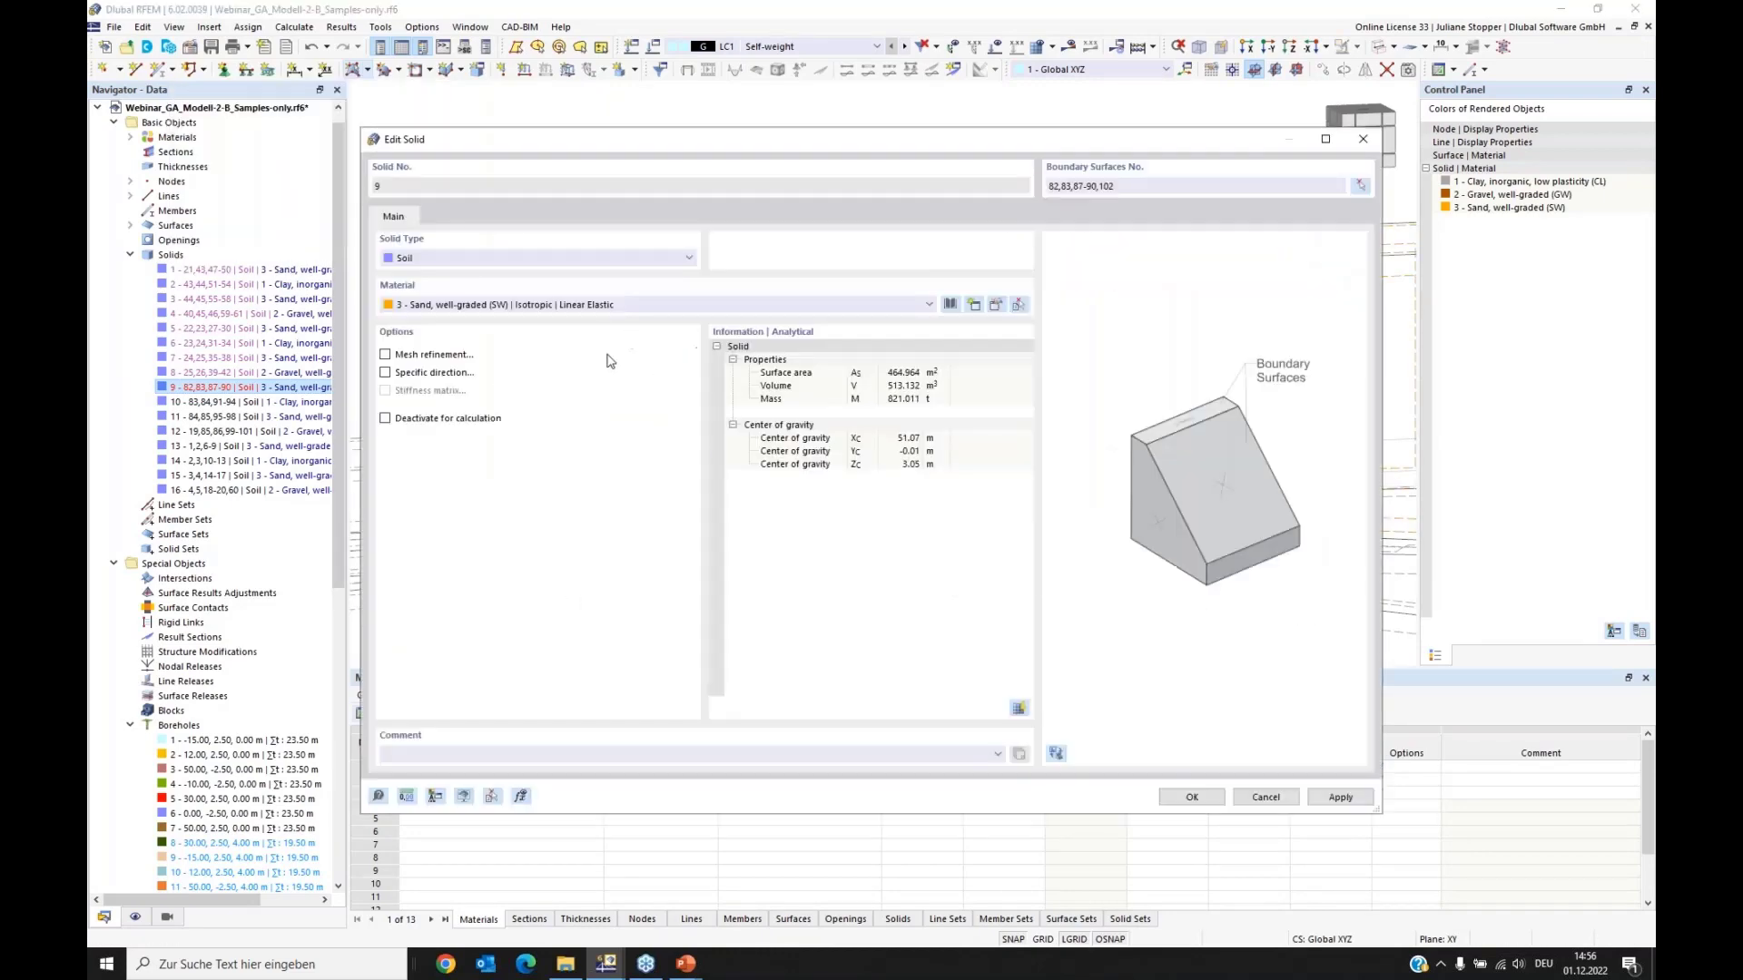
click(1190, 797)
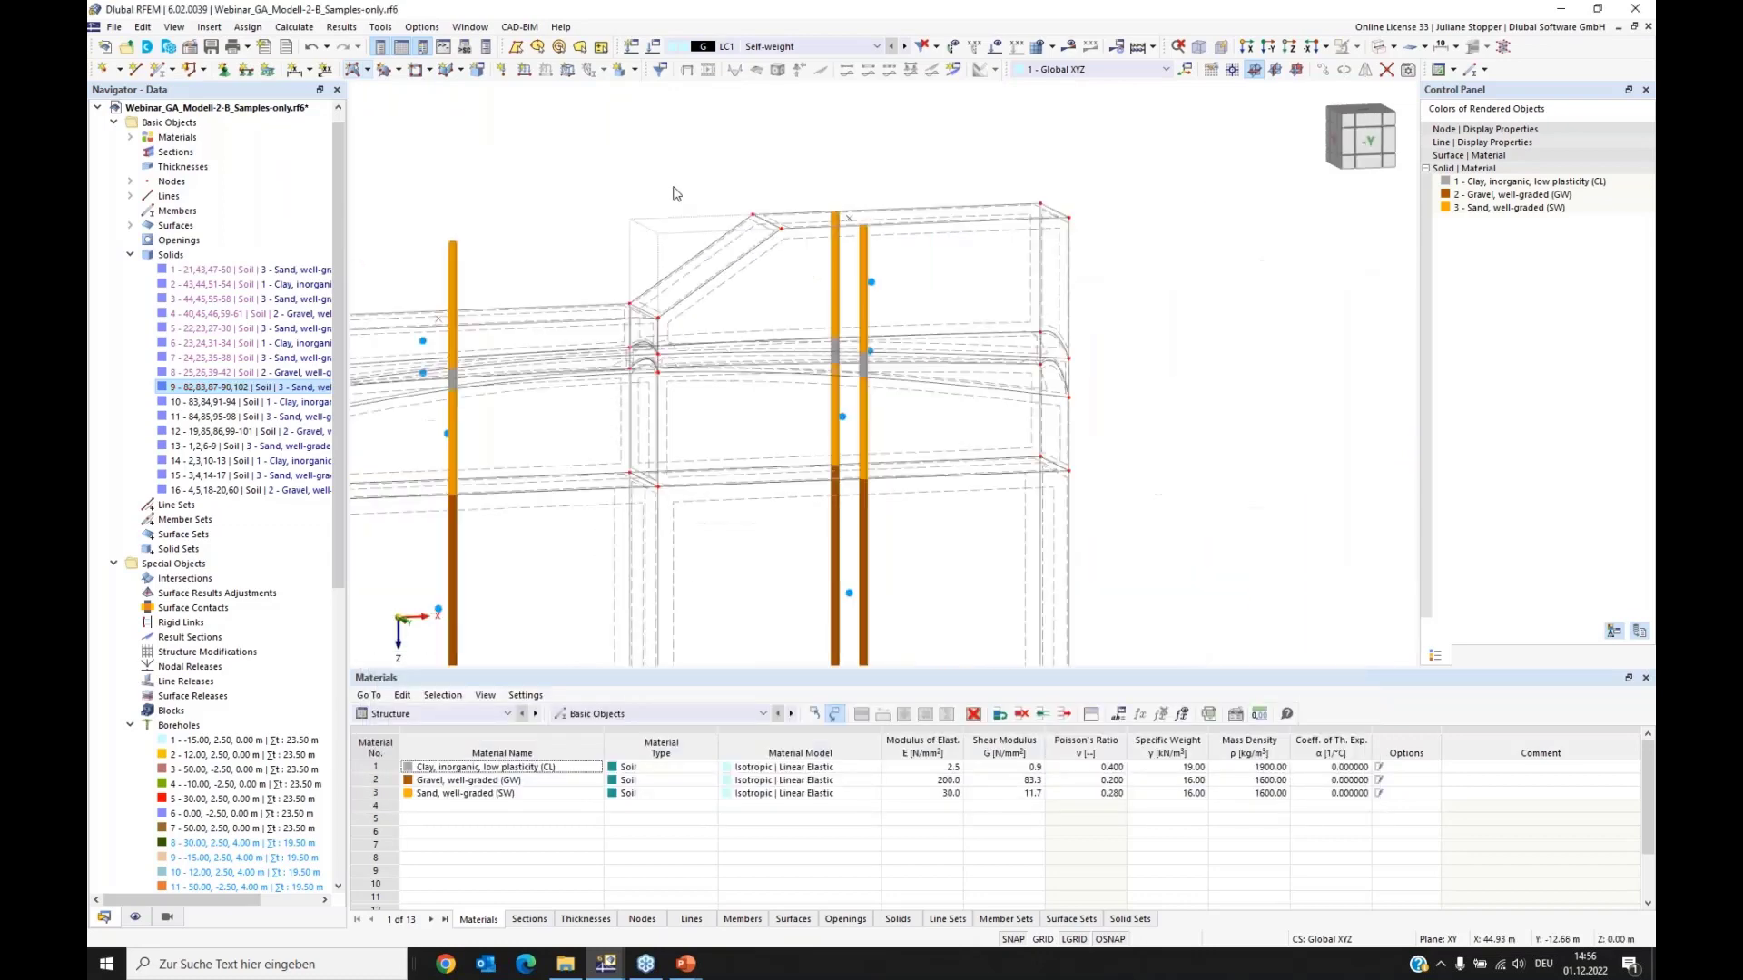
Step: Hide the soil massifs, a special object type, in the model display
click(135, 917)
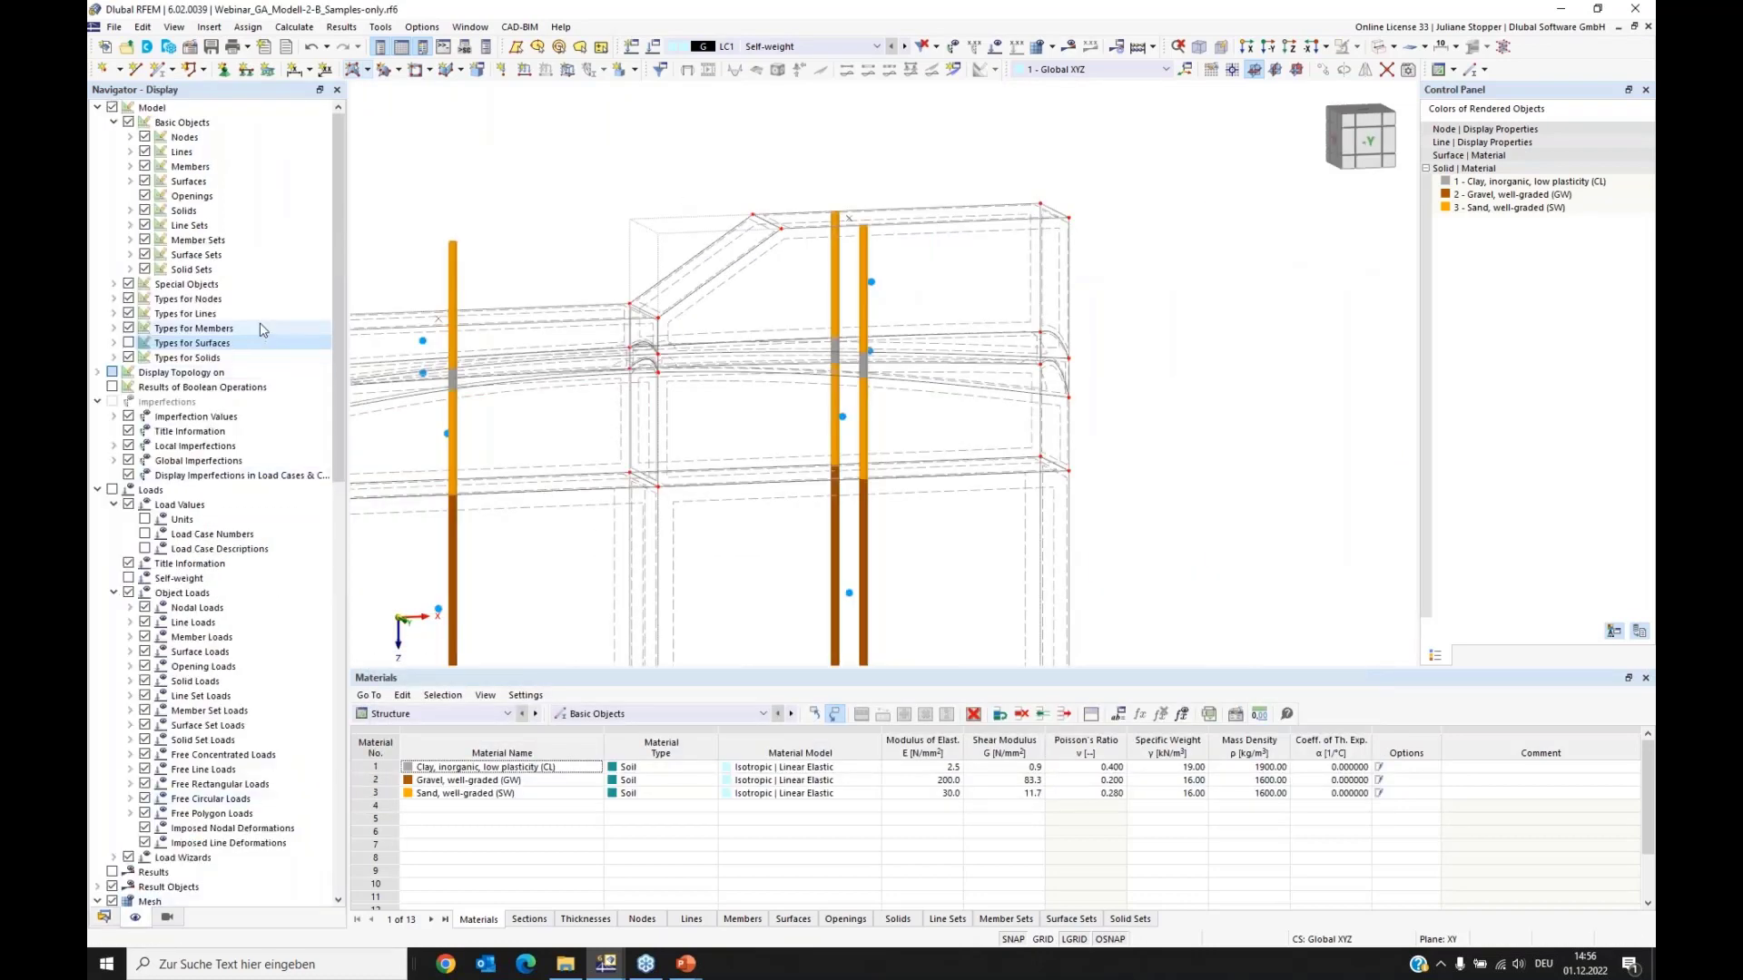
click(114, 285)
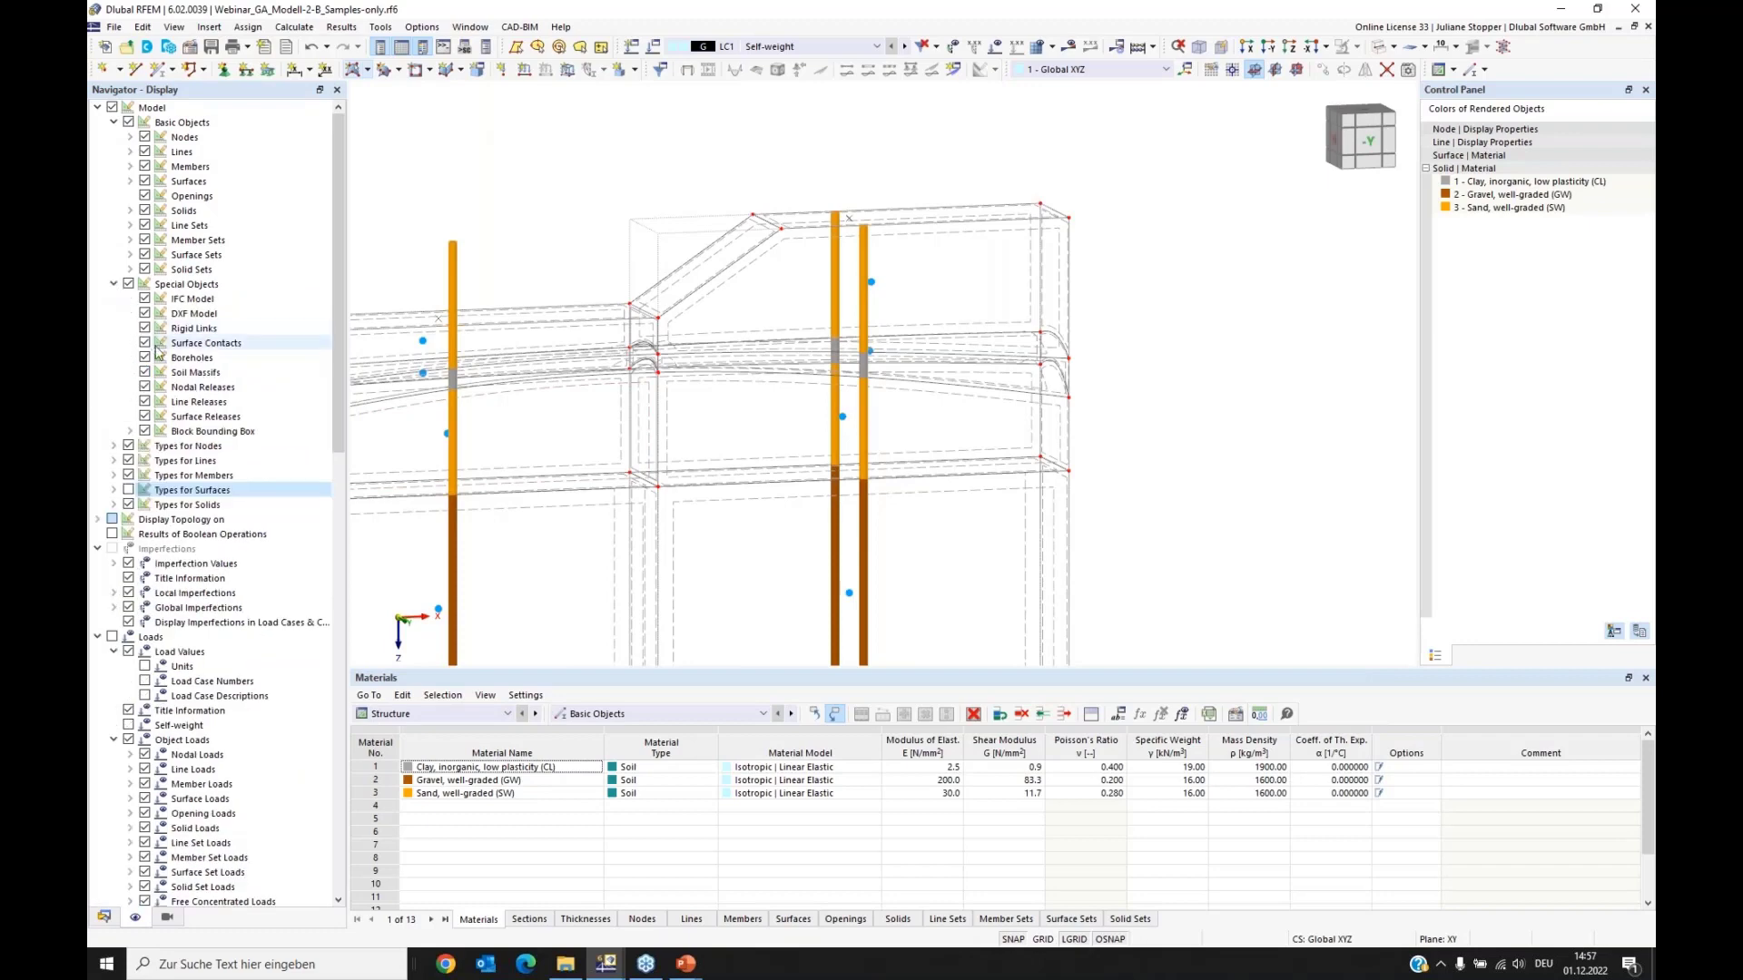
click(145, 372)
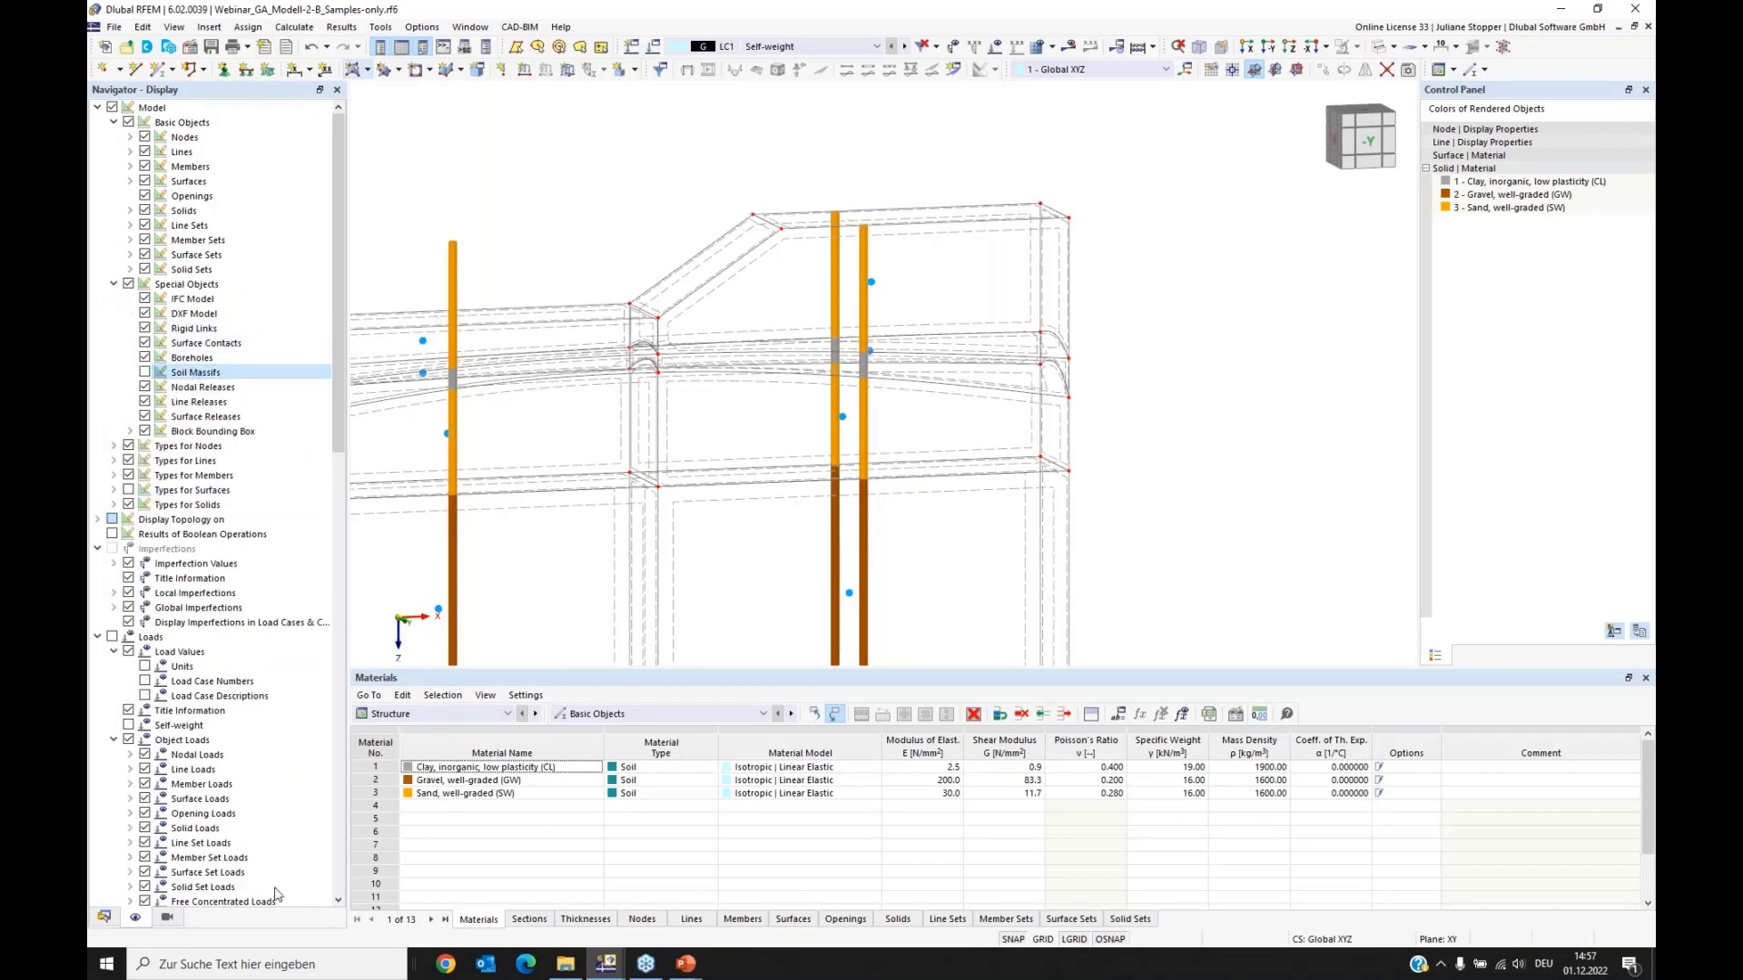
click(104, 918)
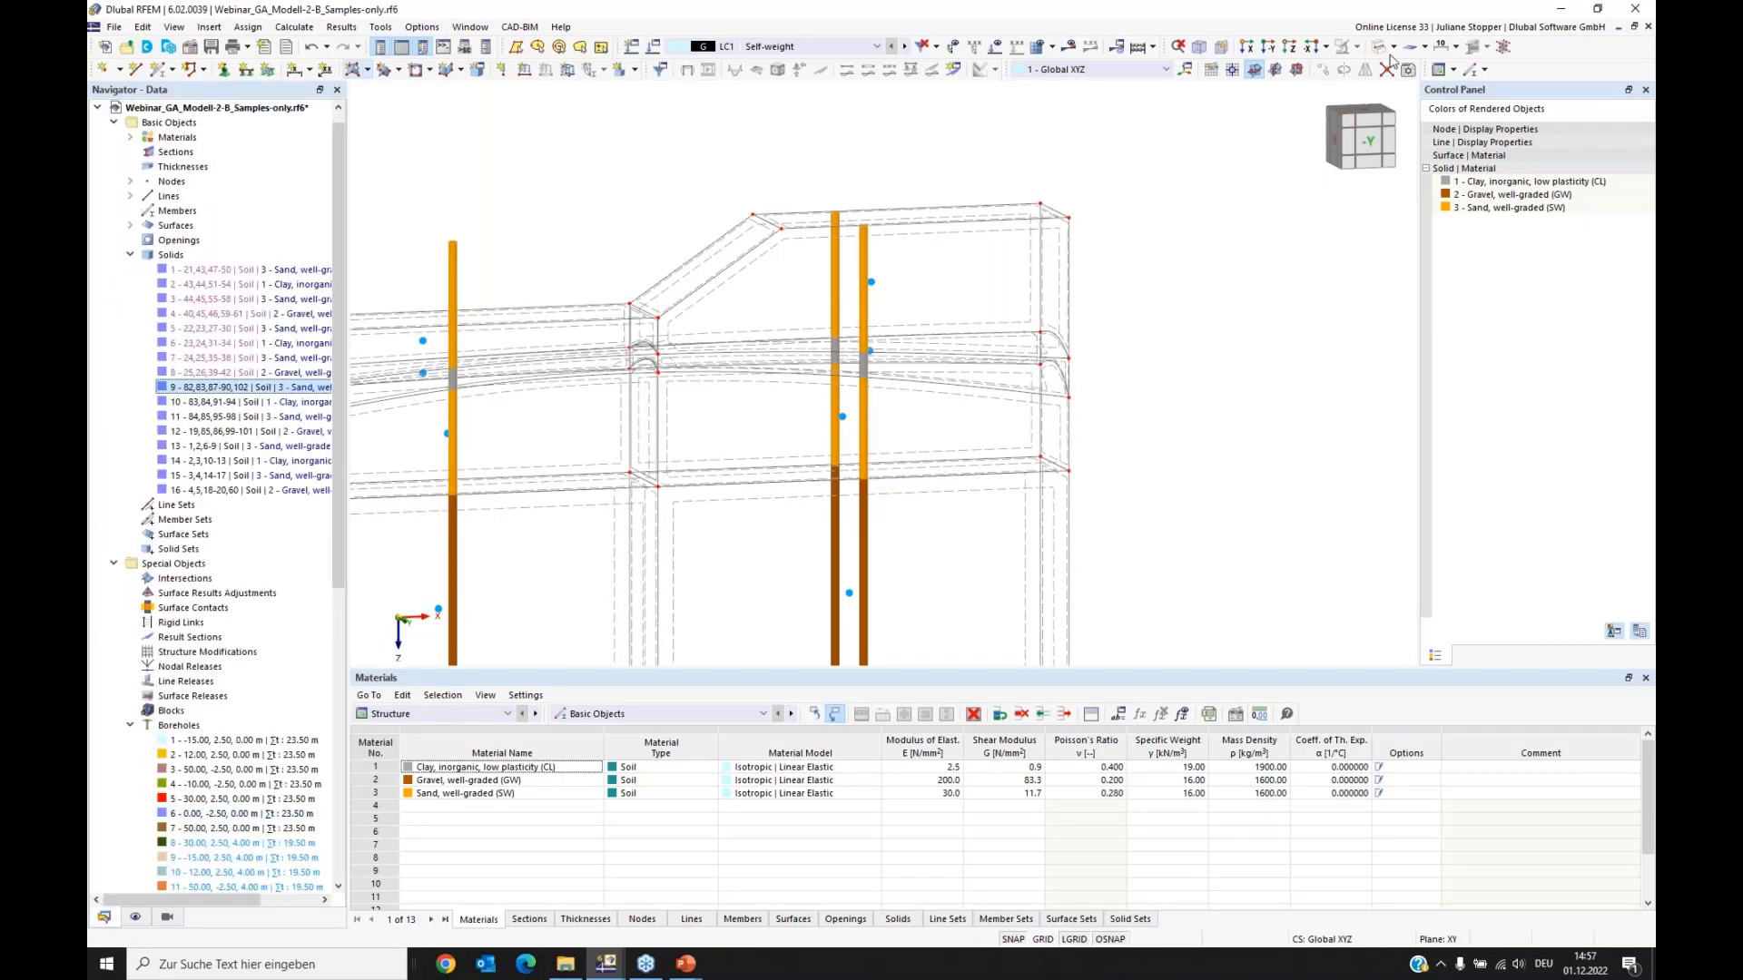
Step: Display the model as rendered solids and examine the reshaped slope beside the lower terrain level
click(1393, 46)
click(1420, 86)
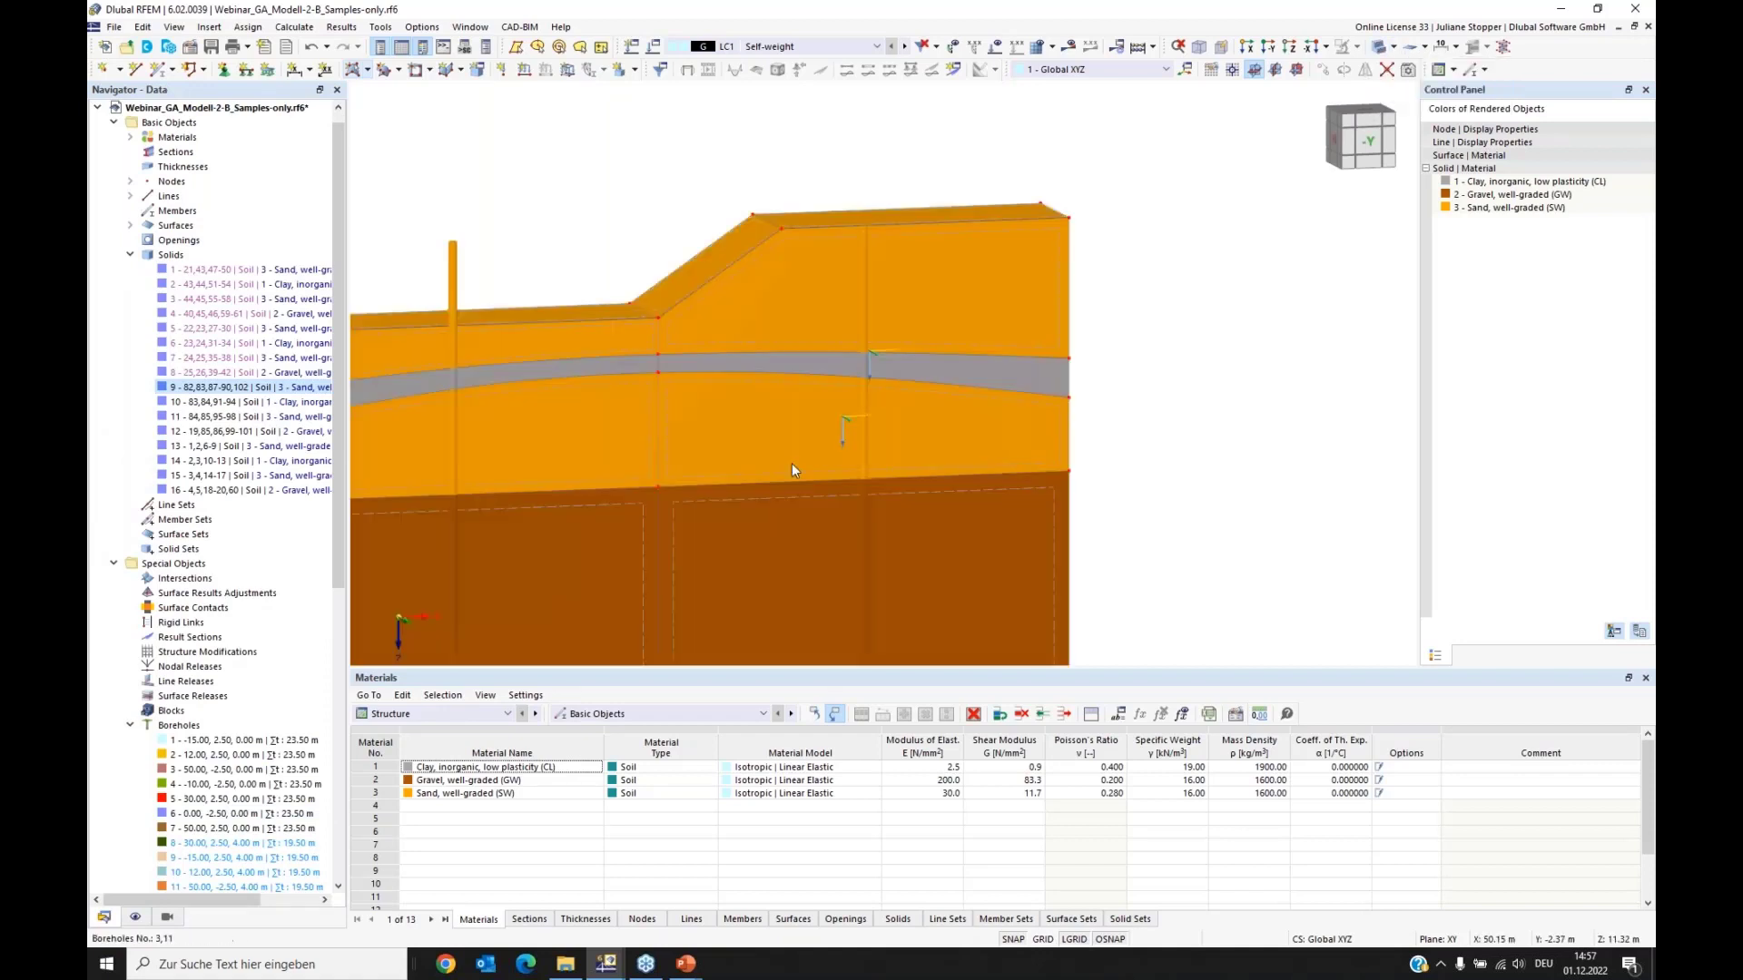
ctrl+middle_drag(764, 450, 895, 318)
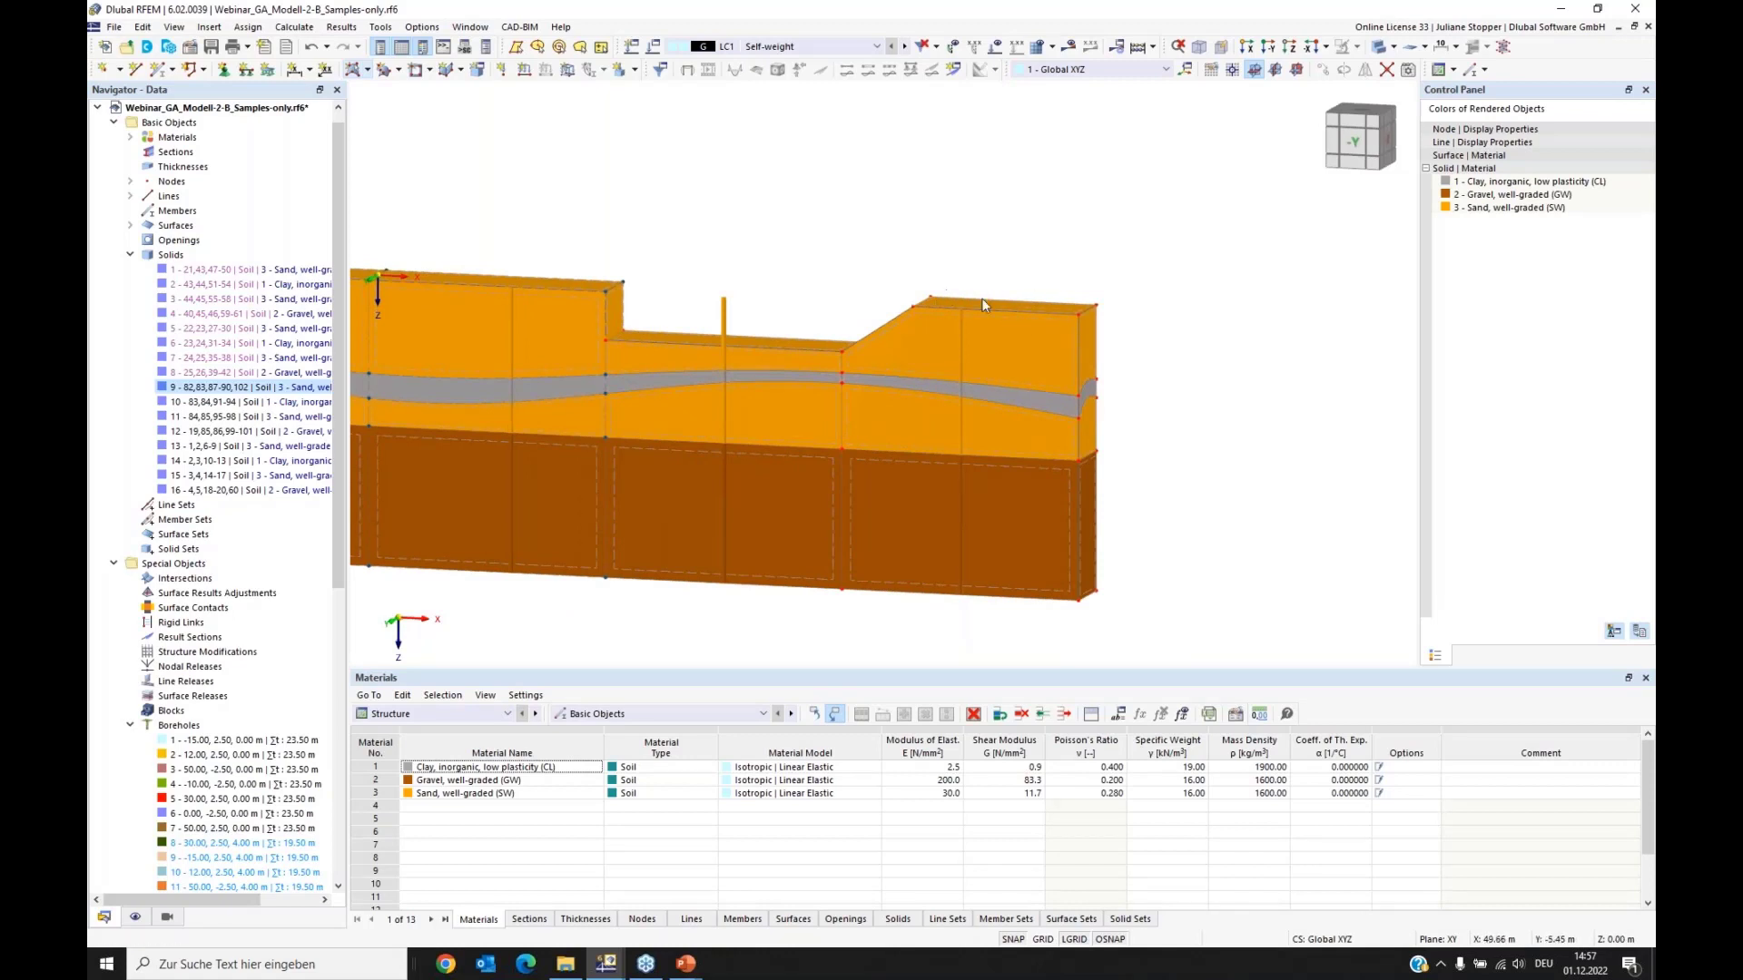
ctrl+middle_drag(961, 308, 972, 264)
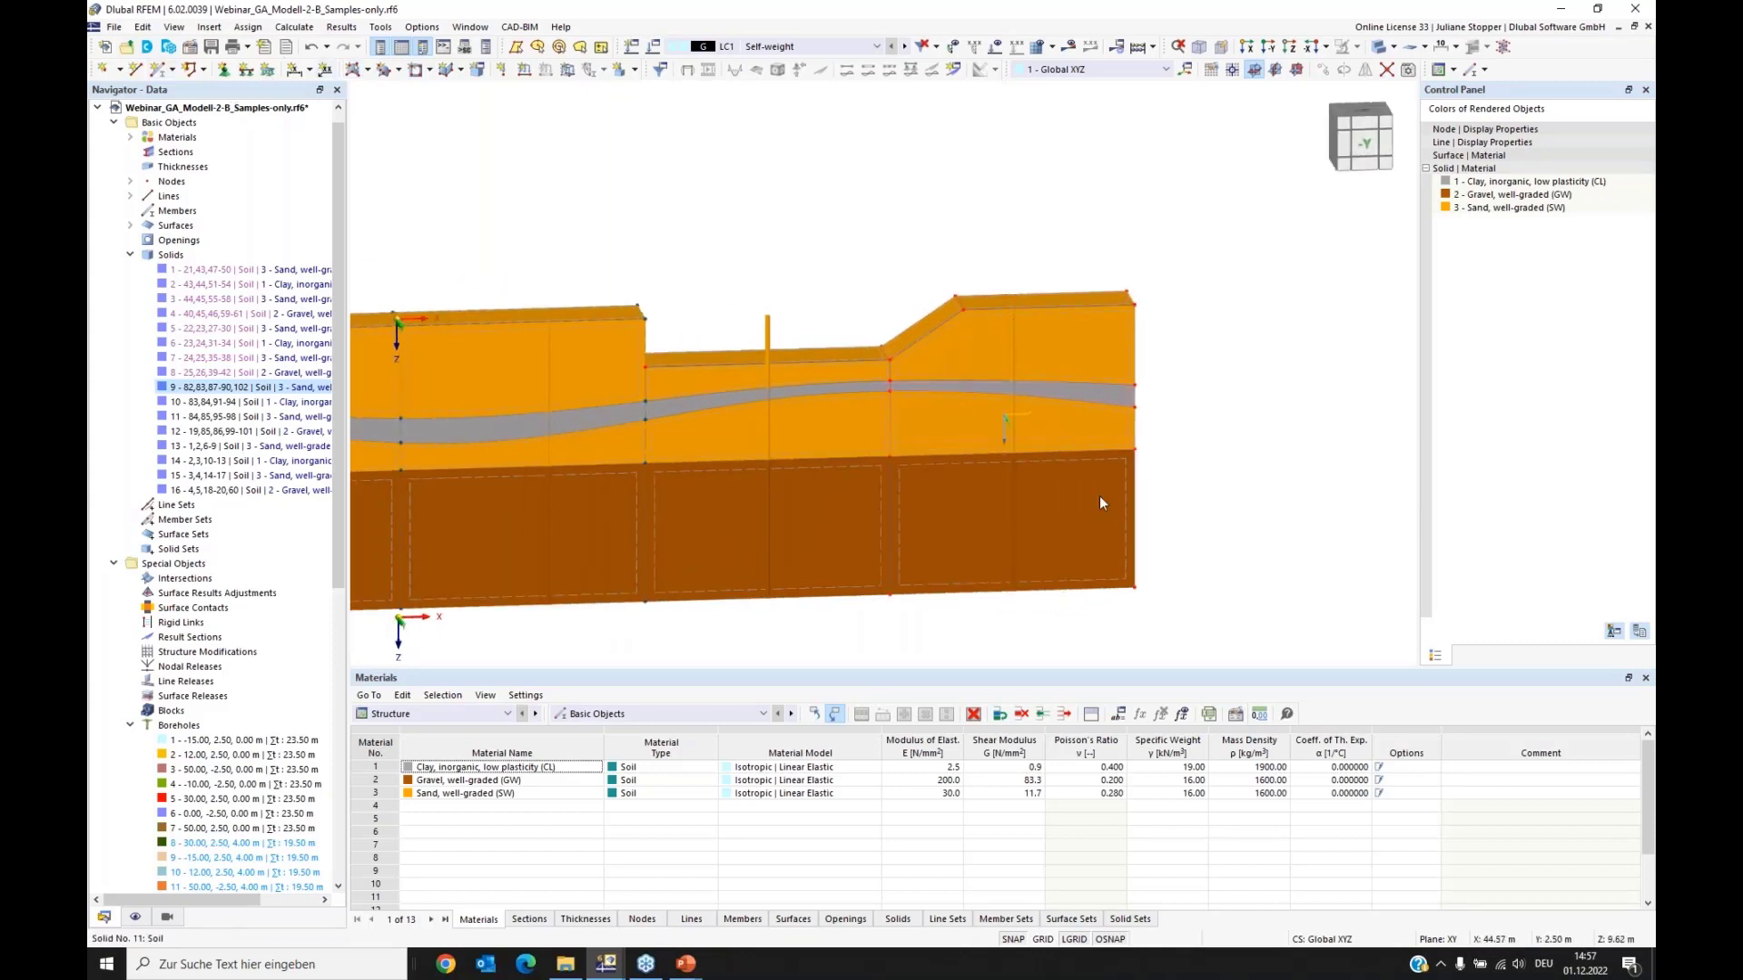
ctrl+middle_drag(1269, 527, 1080, 537)
ctrl+middle_drag(980, 283, 953, 284)
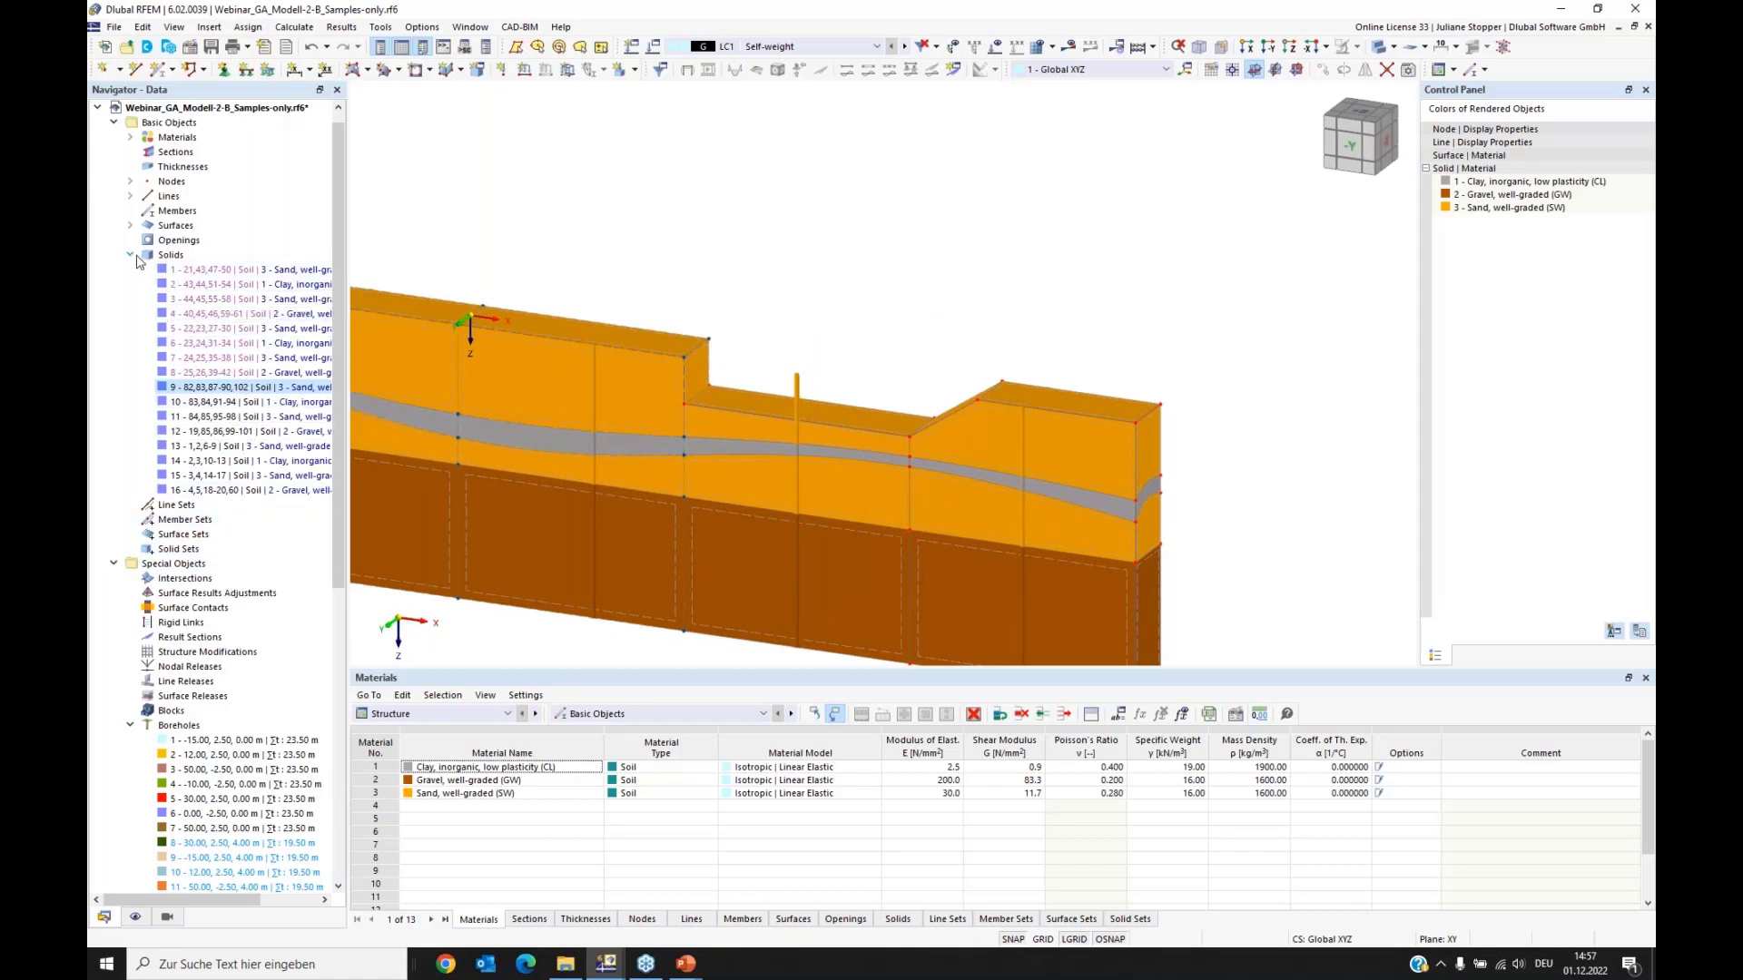
Step: Create a rectangular surface without thickness on top of massif 3, from X 20, Y -2.5, Z 4 m to X 30, Y 2.5, Z 4 m
click(368, 71)
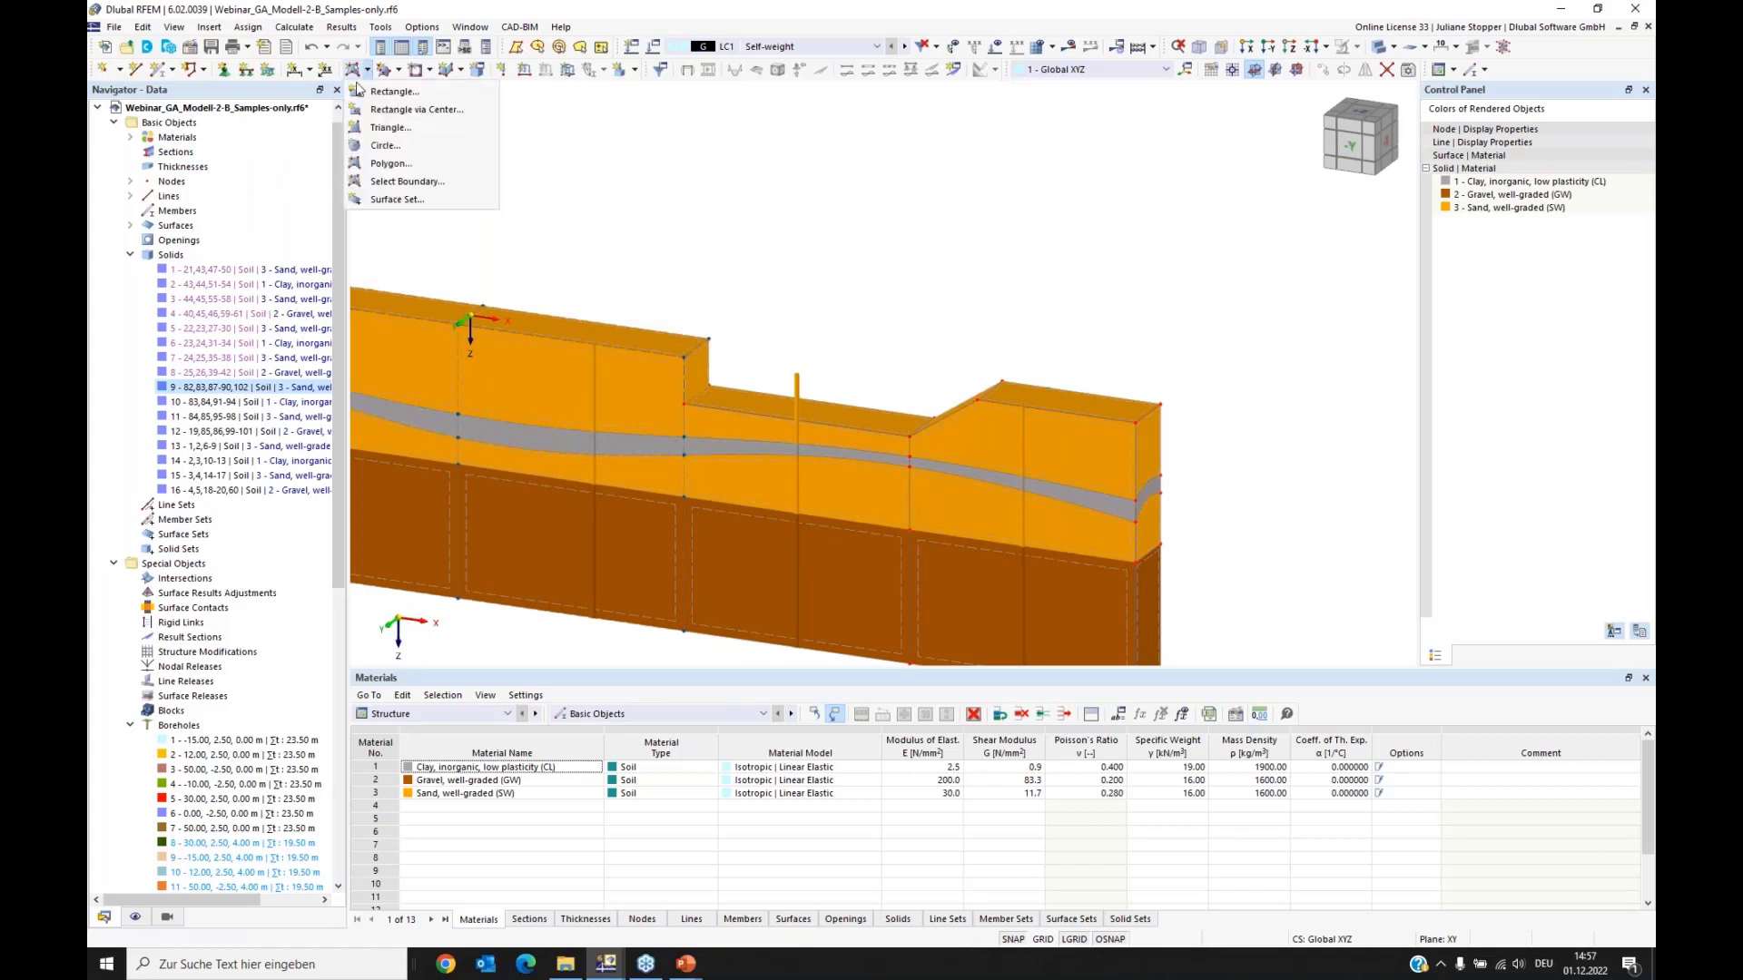
click(408, 128)
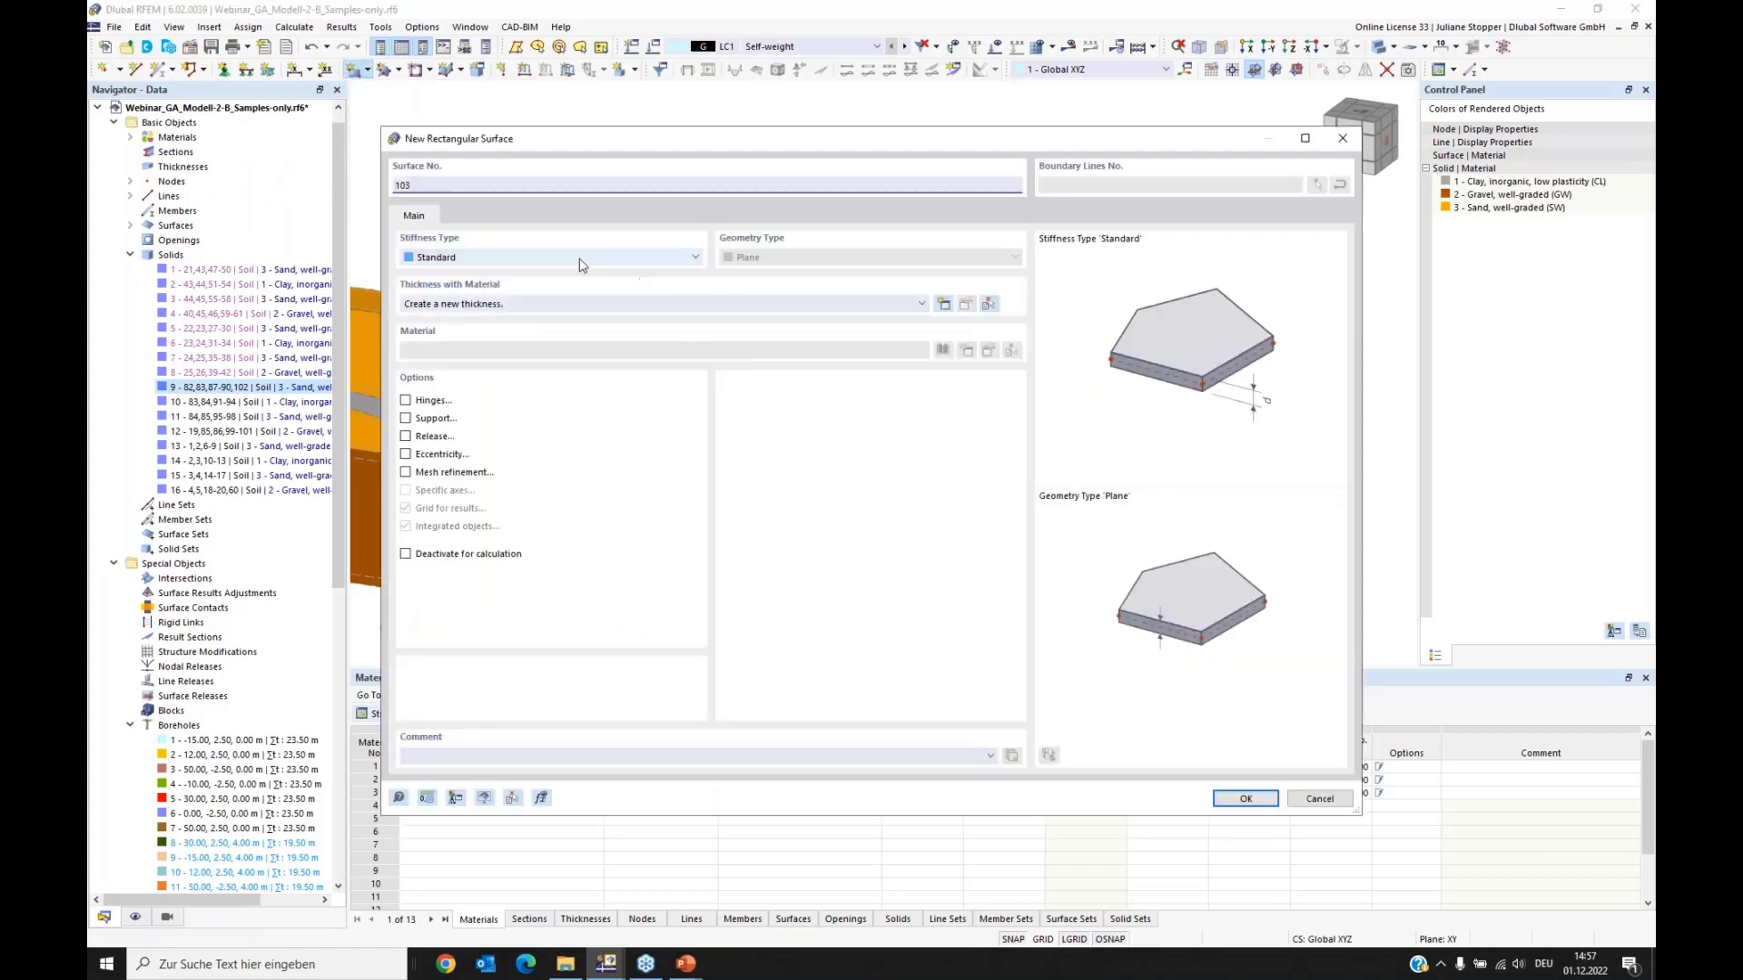
click(534, 260)
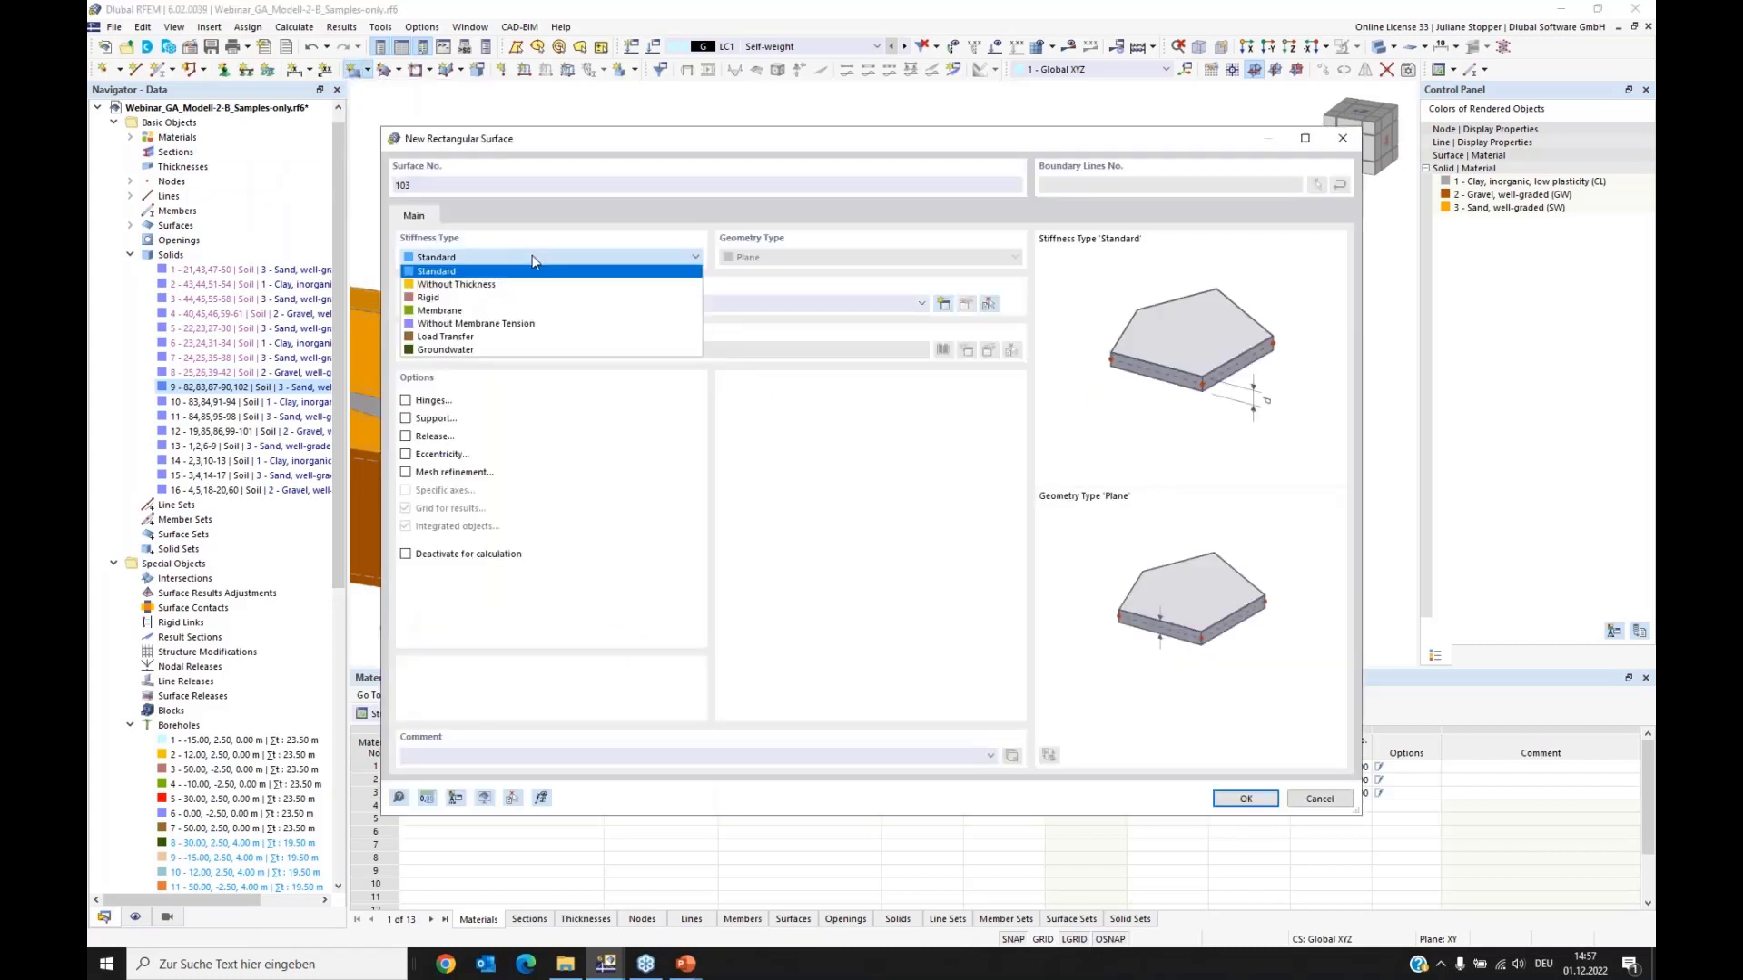
click(436, 284)
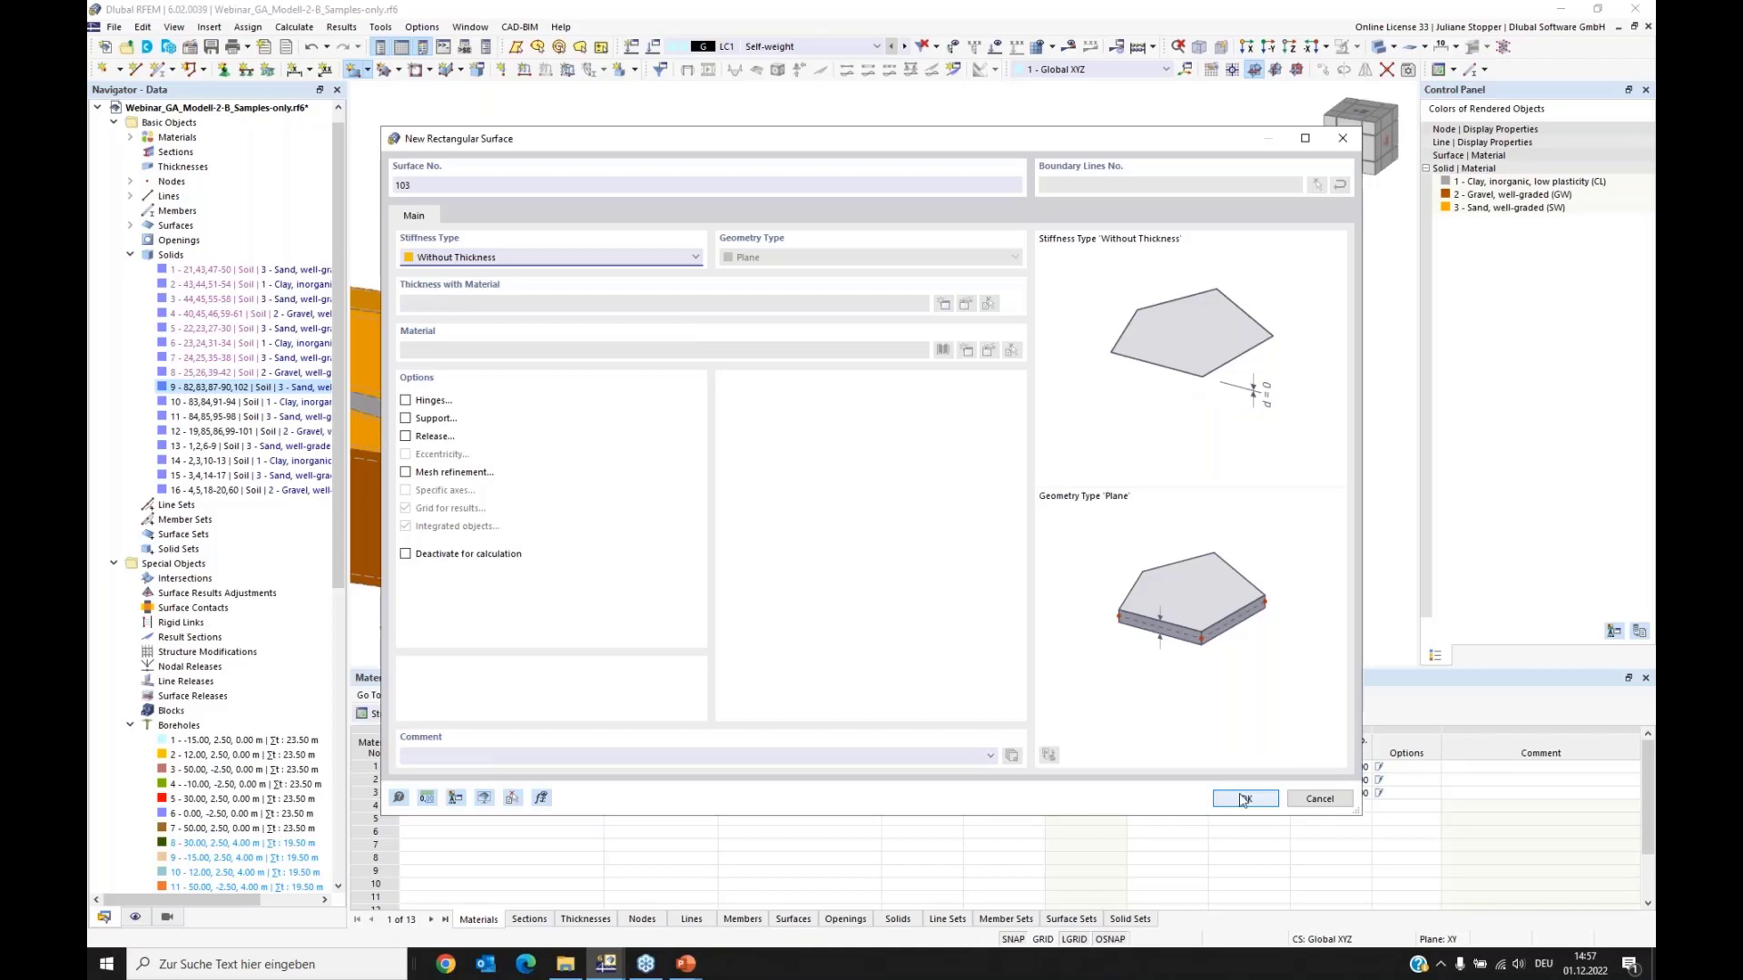
click(1243, 799)
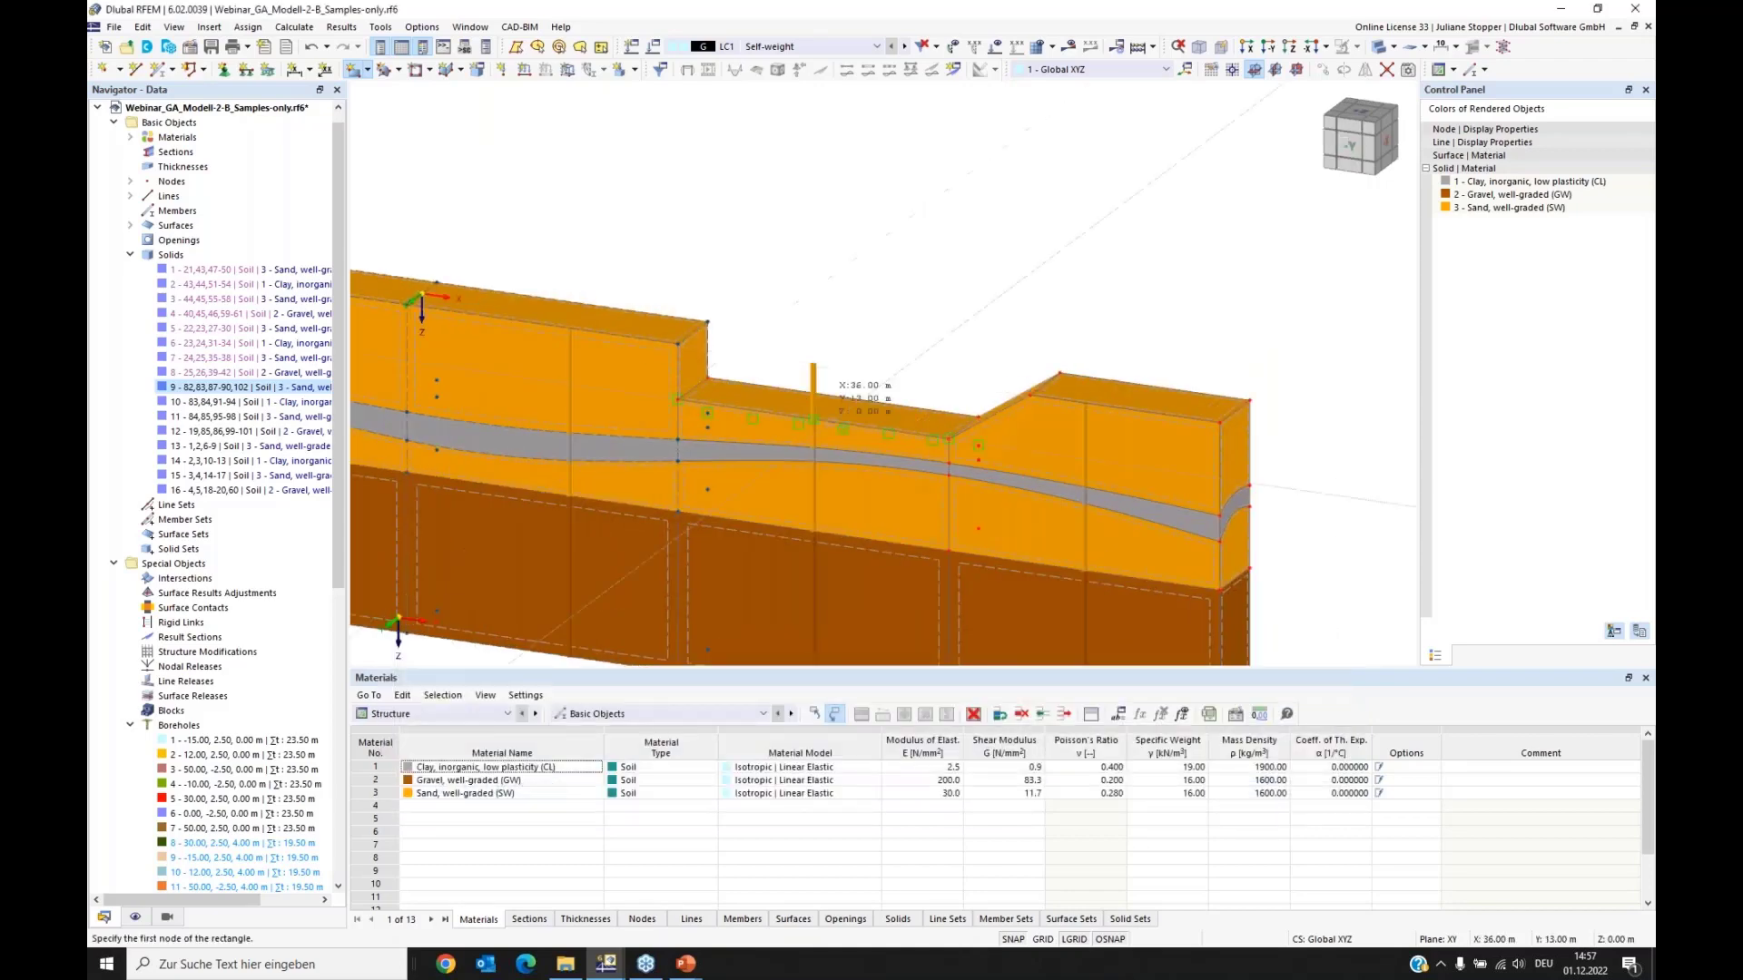
scroll(731, 356, up, 3)
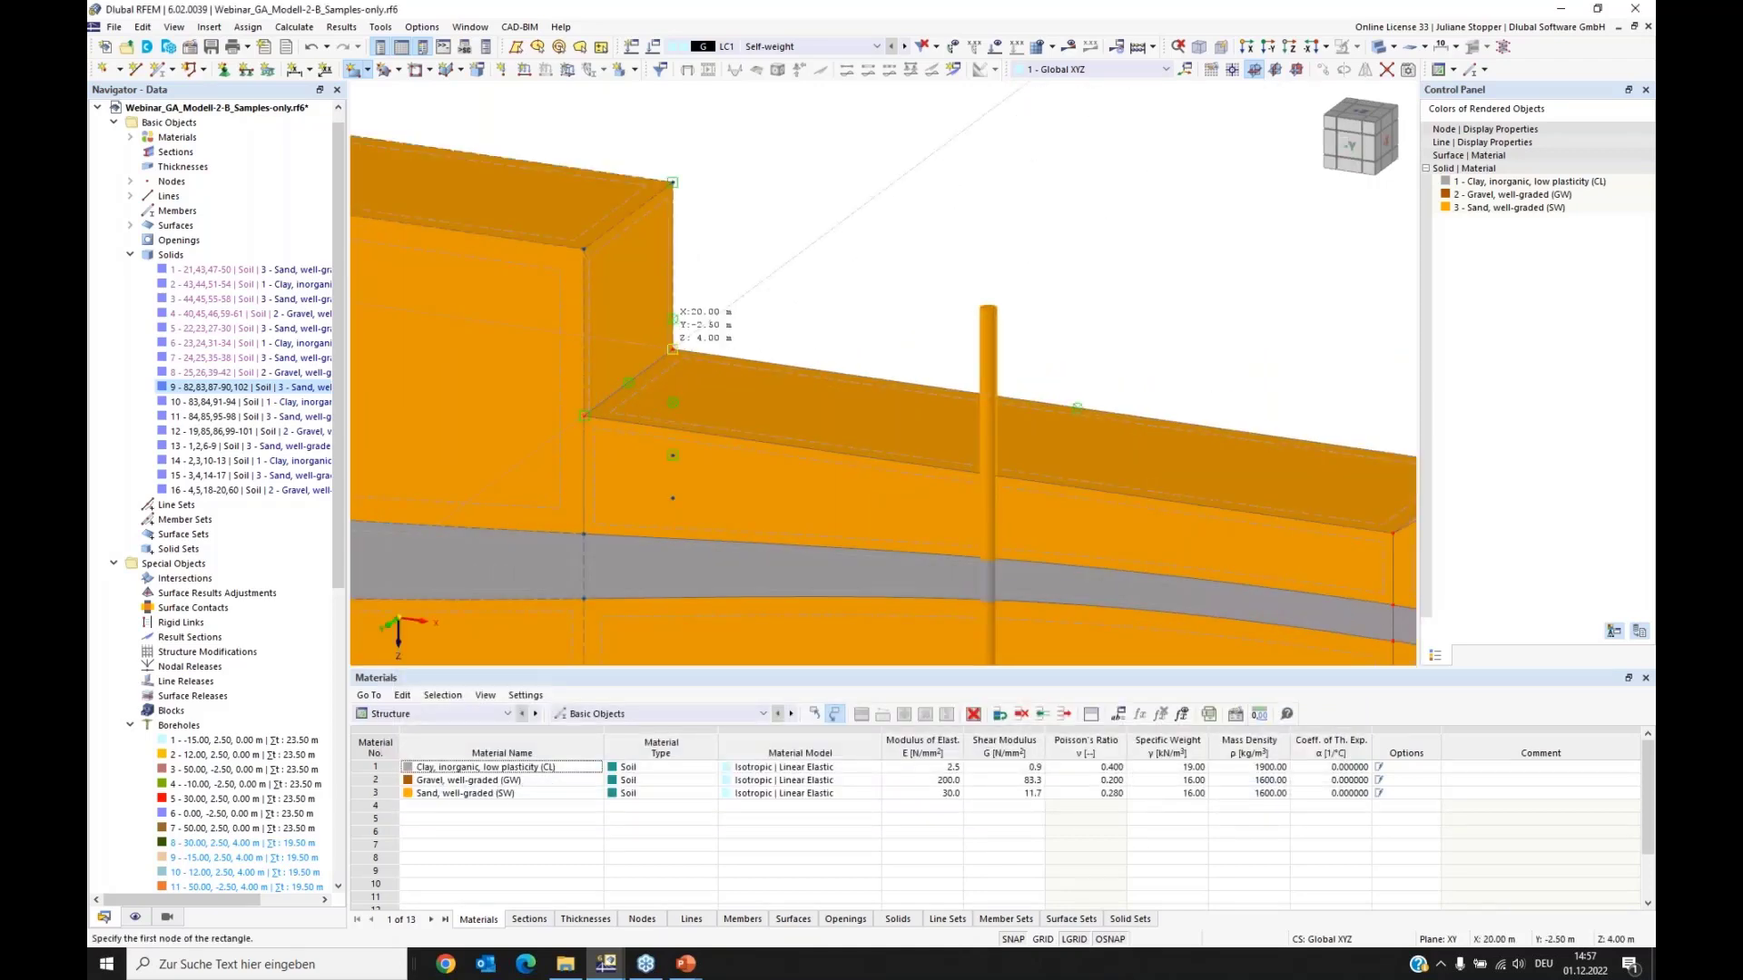
click(673, 349)
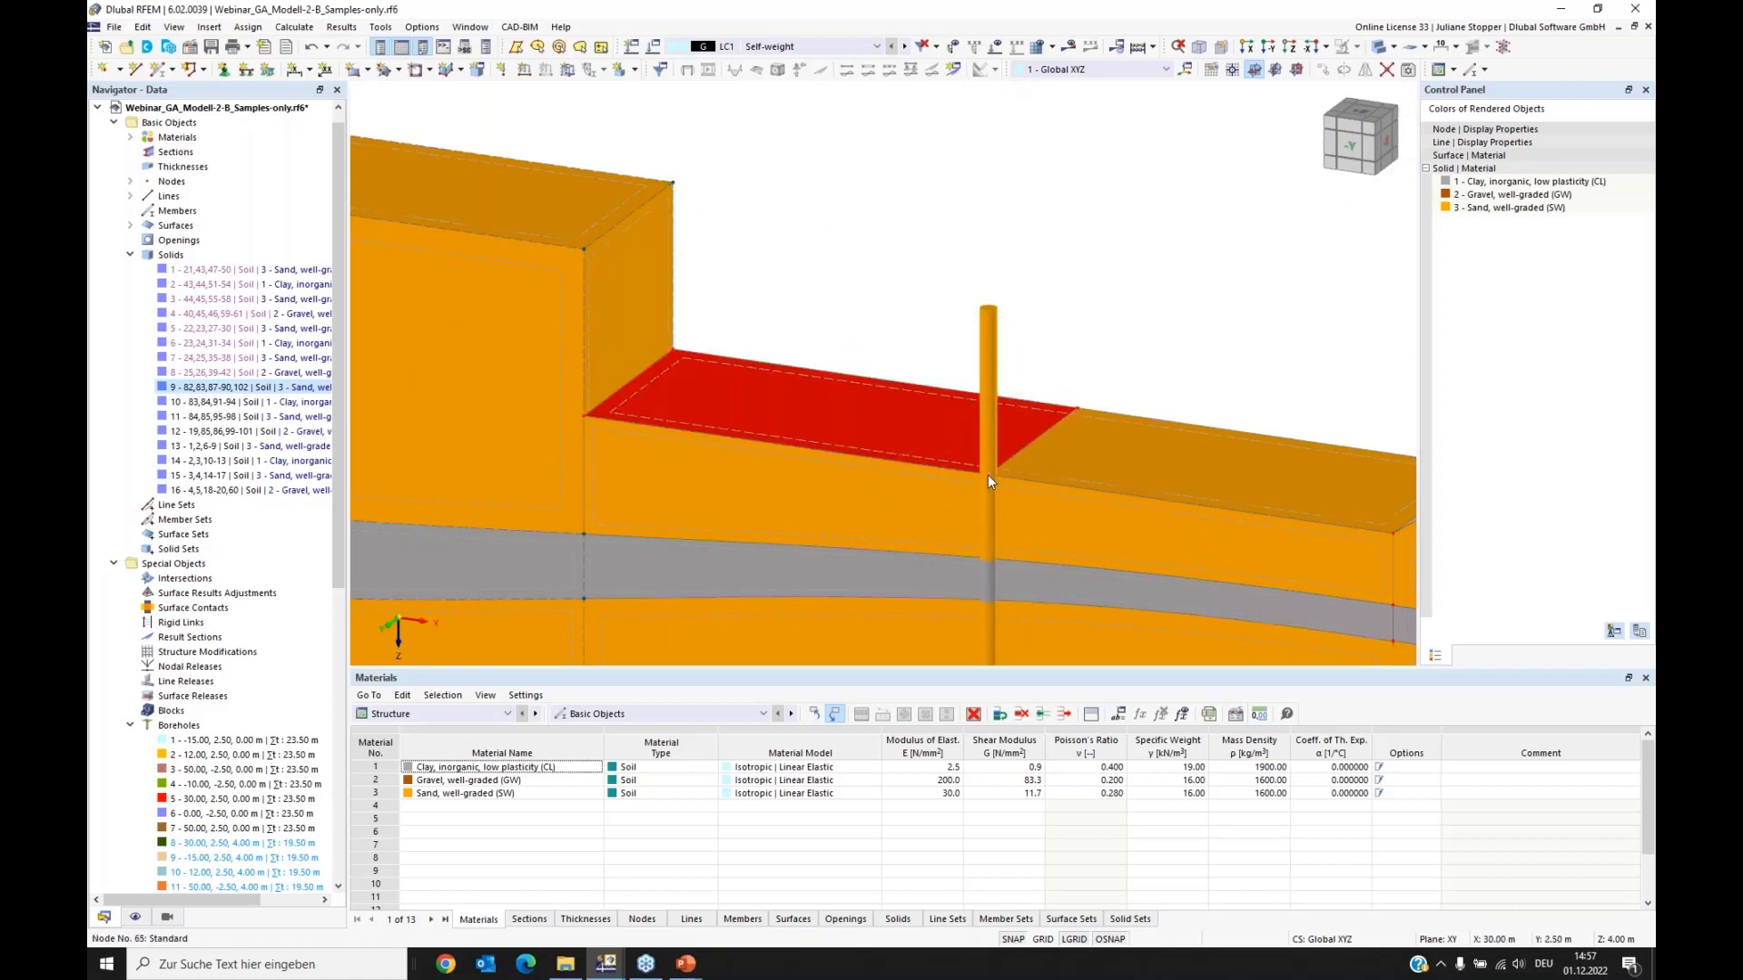
Step: Move the rectangular surface's edge line farthest from the vertical step by -6 m in X, without creating a copy
right_click(1077, 410)
mouse_move(1271, 509)
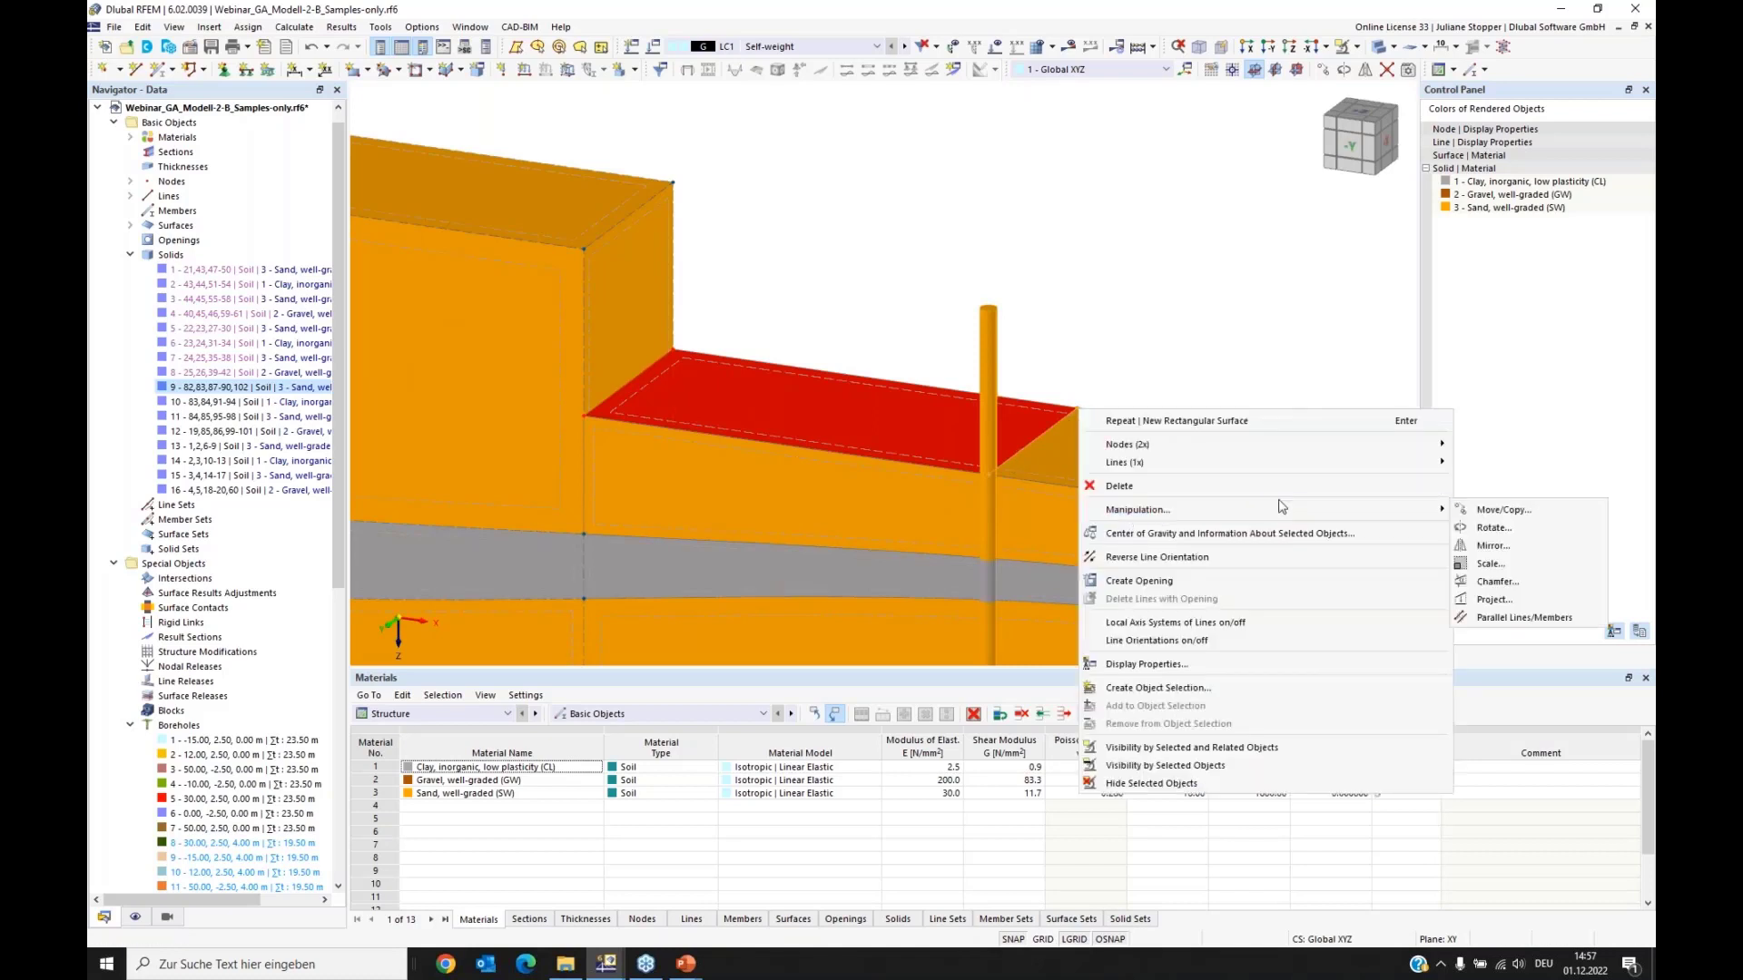
click(1502, 510)
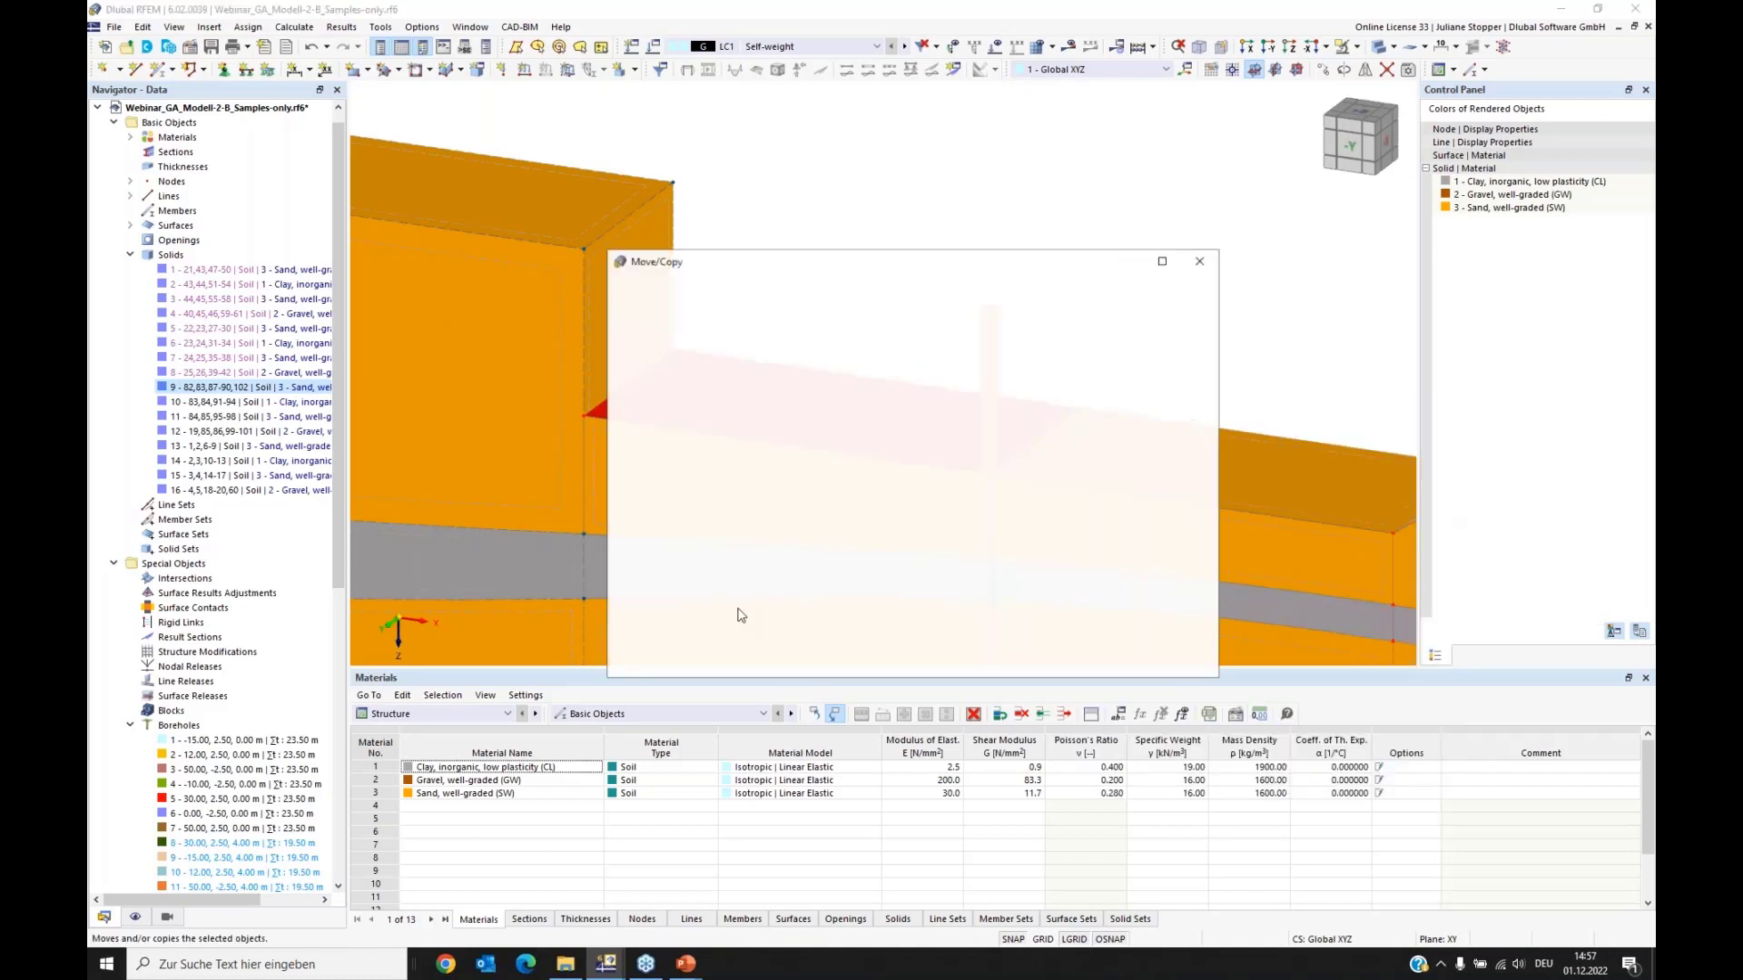
click(649, 525)
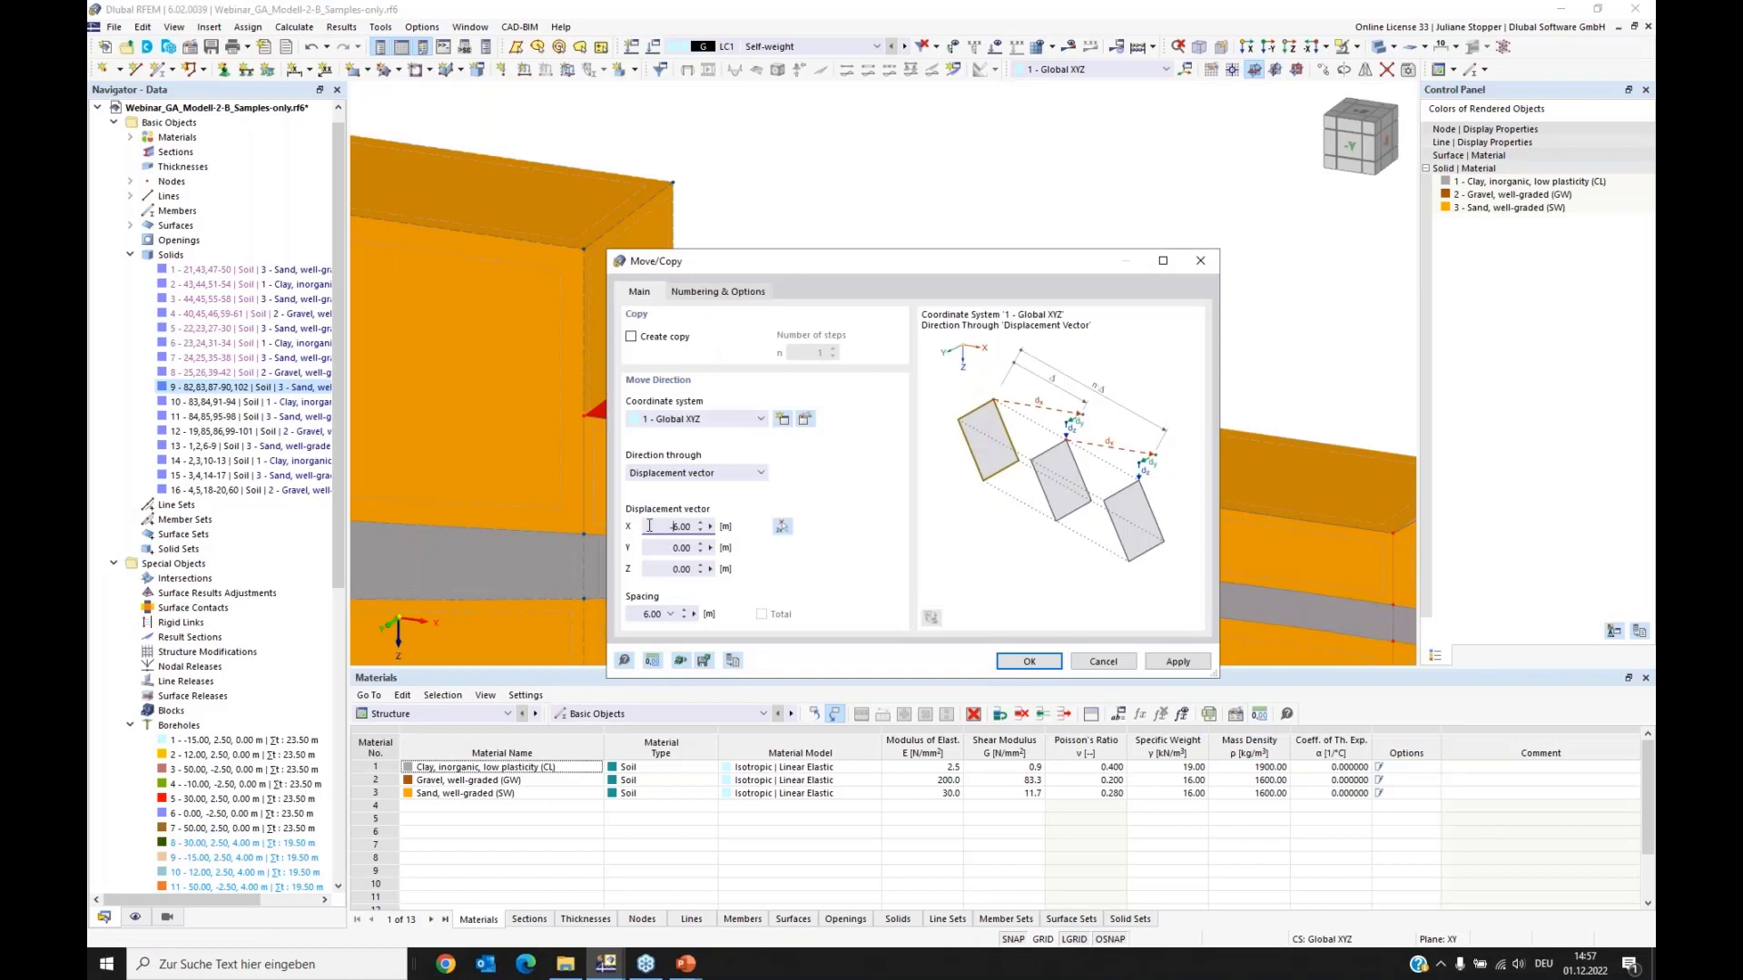
click(1030, 660)
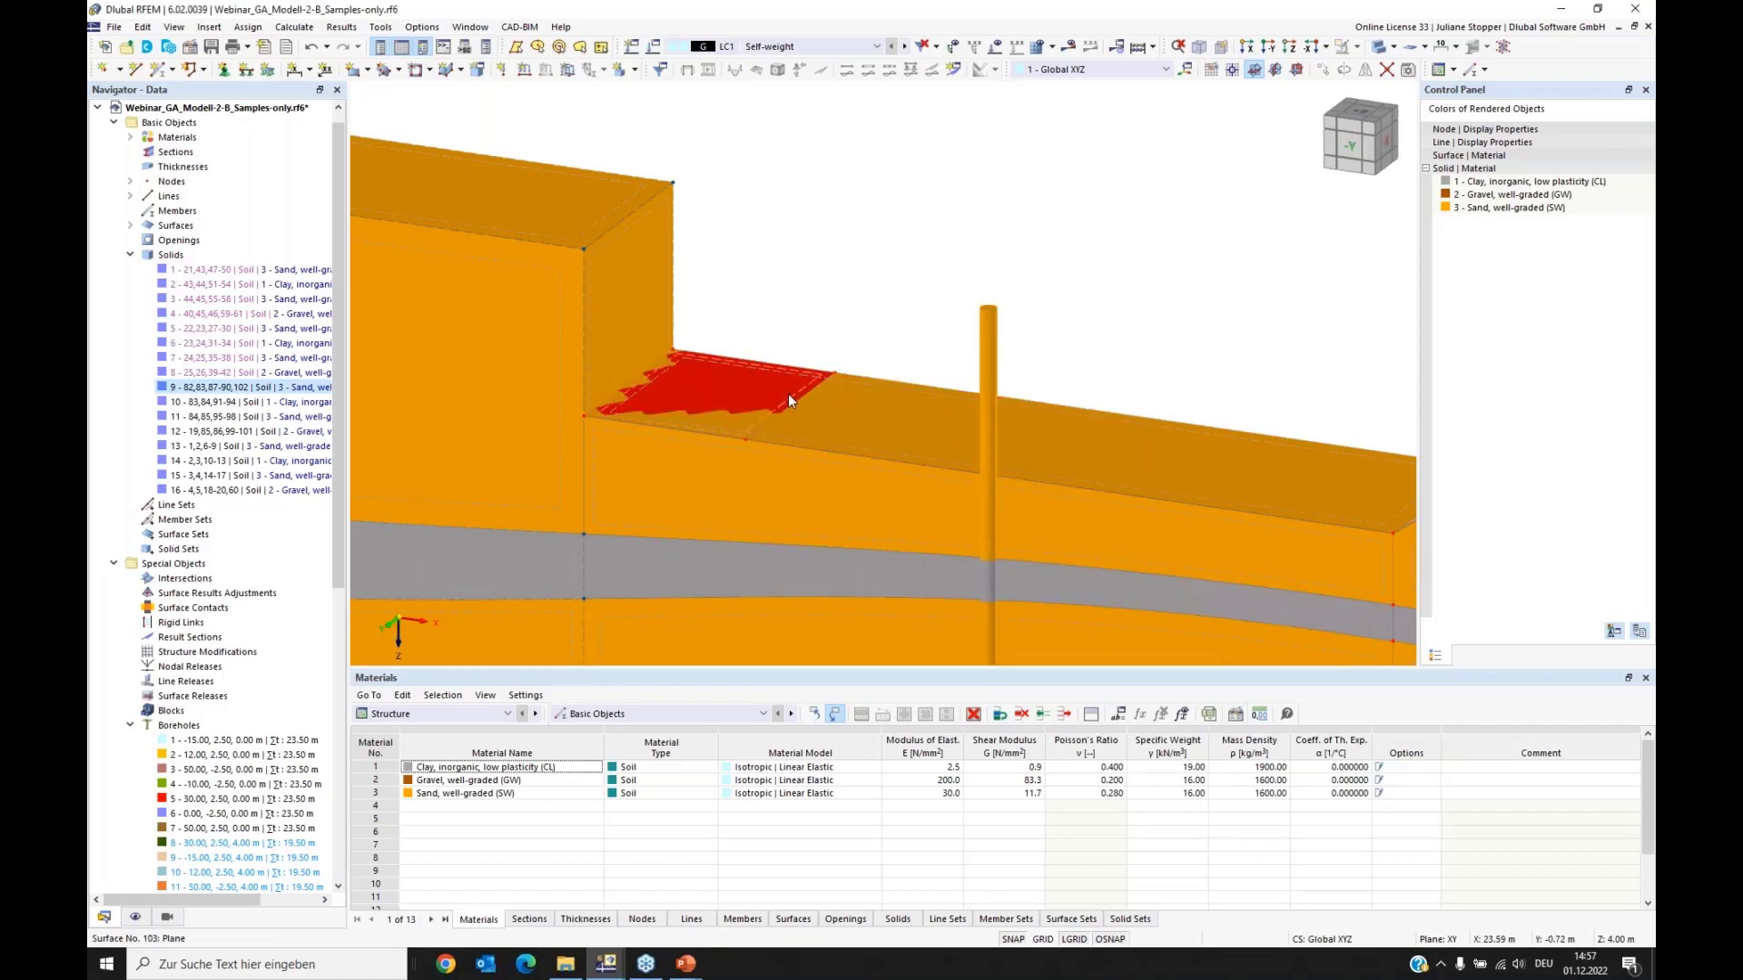
key(Escape)
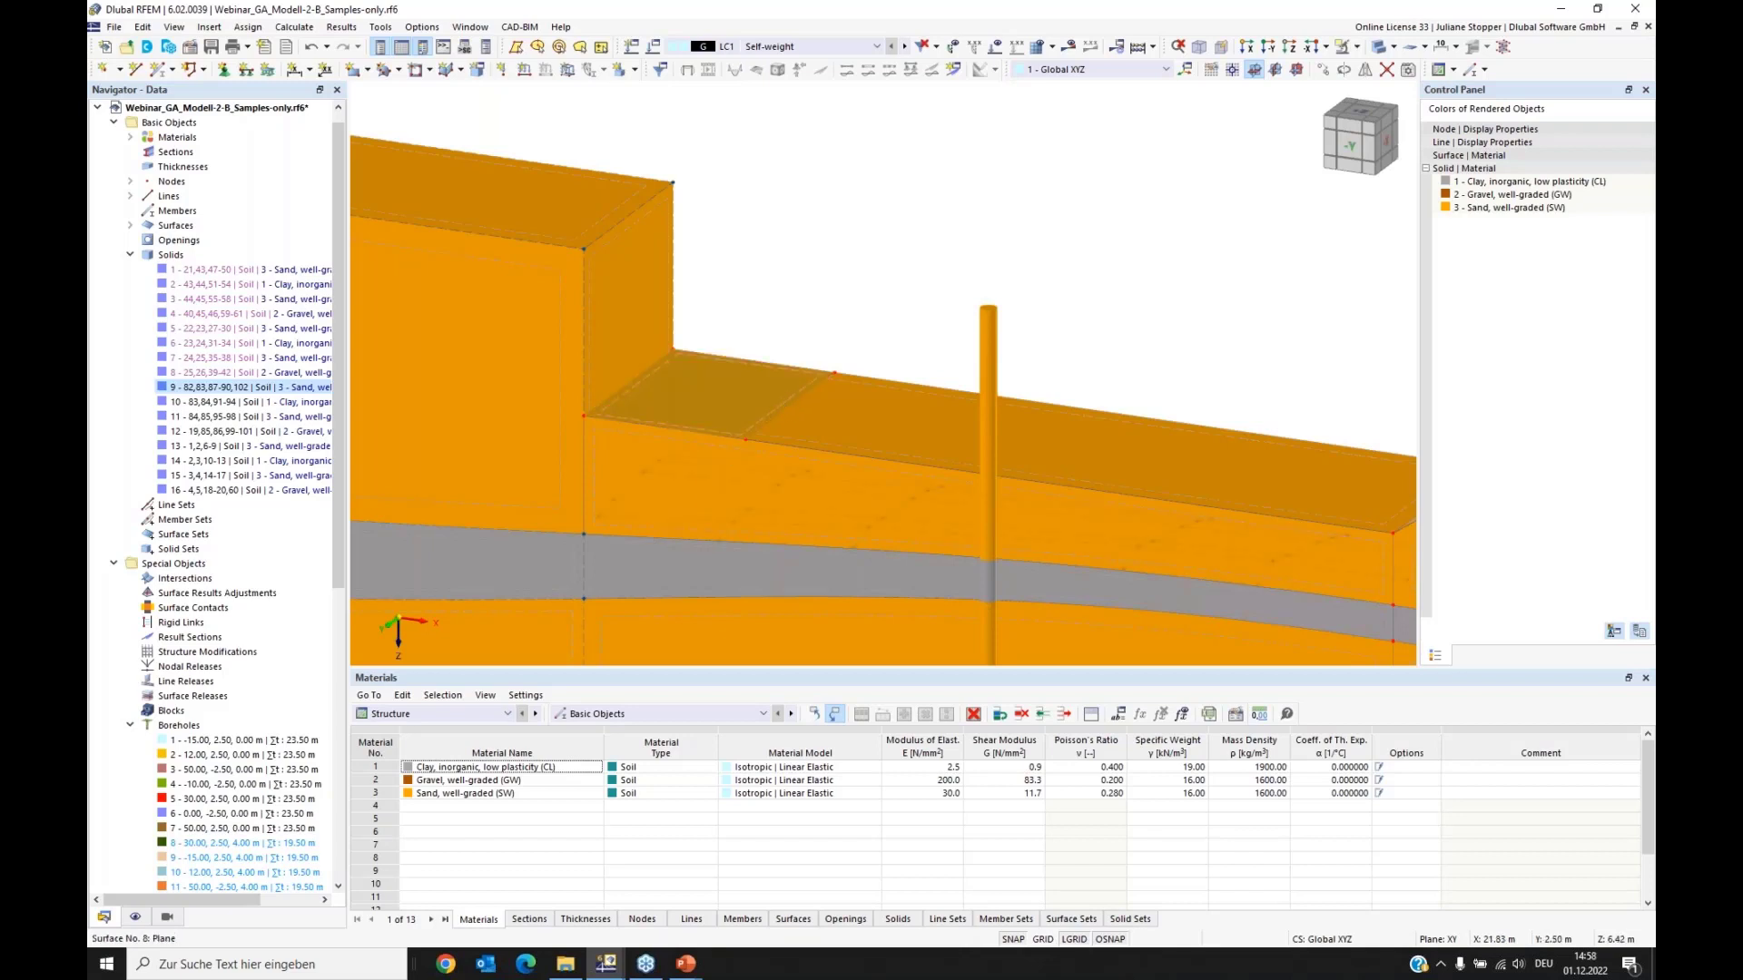
Step: Extrude the rectangular surface at the foot of the vertical step 1.5 m downward into a solid
ctrl+middle_drag(646, 532, 687, 520)
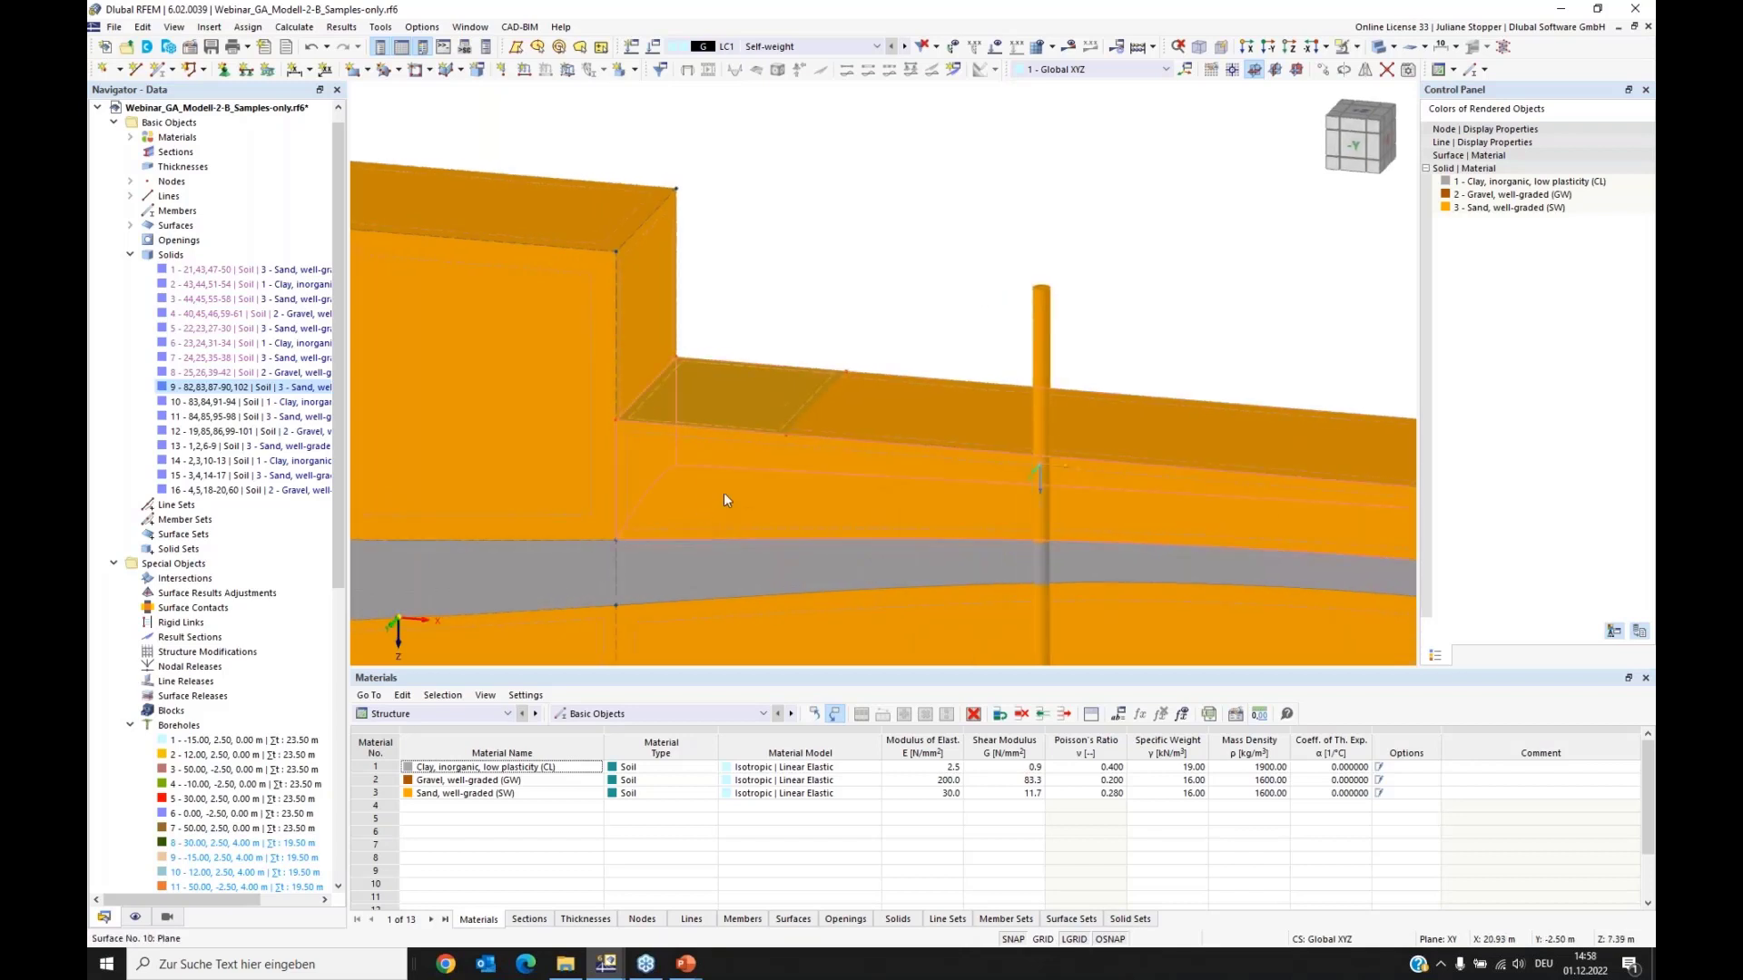
right_click(792, 423)
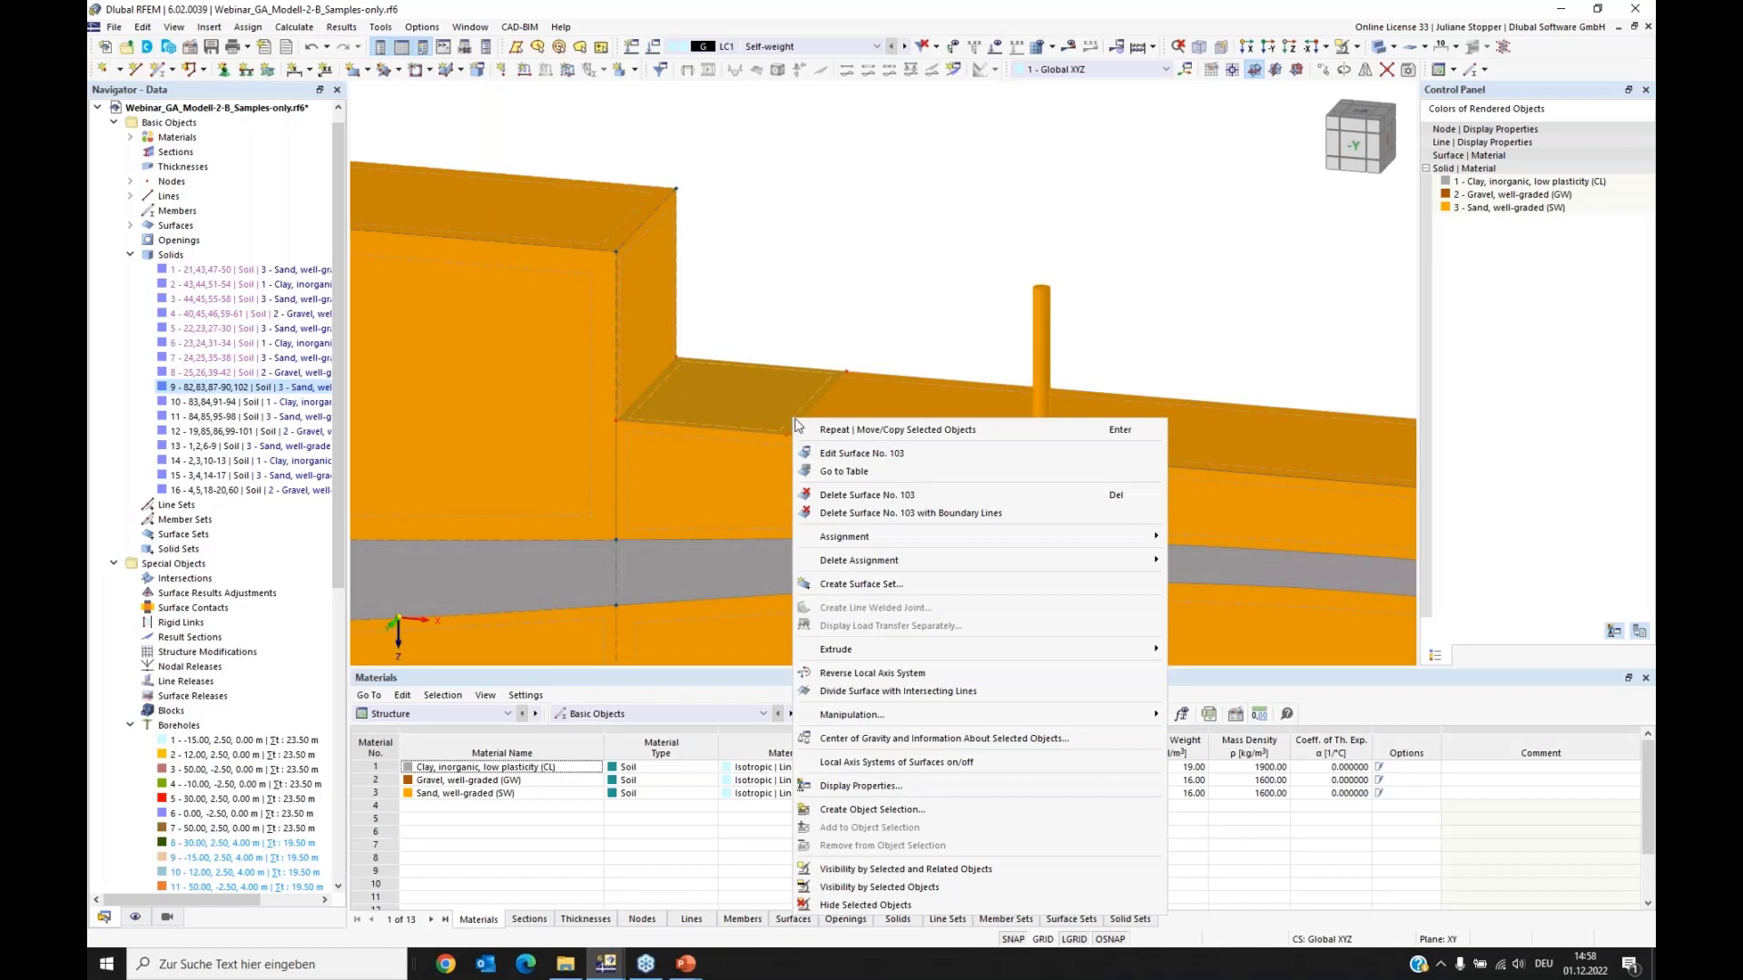
mouse_move(903, 655)
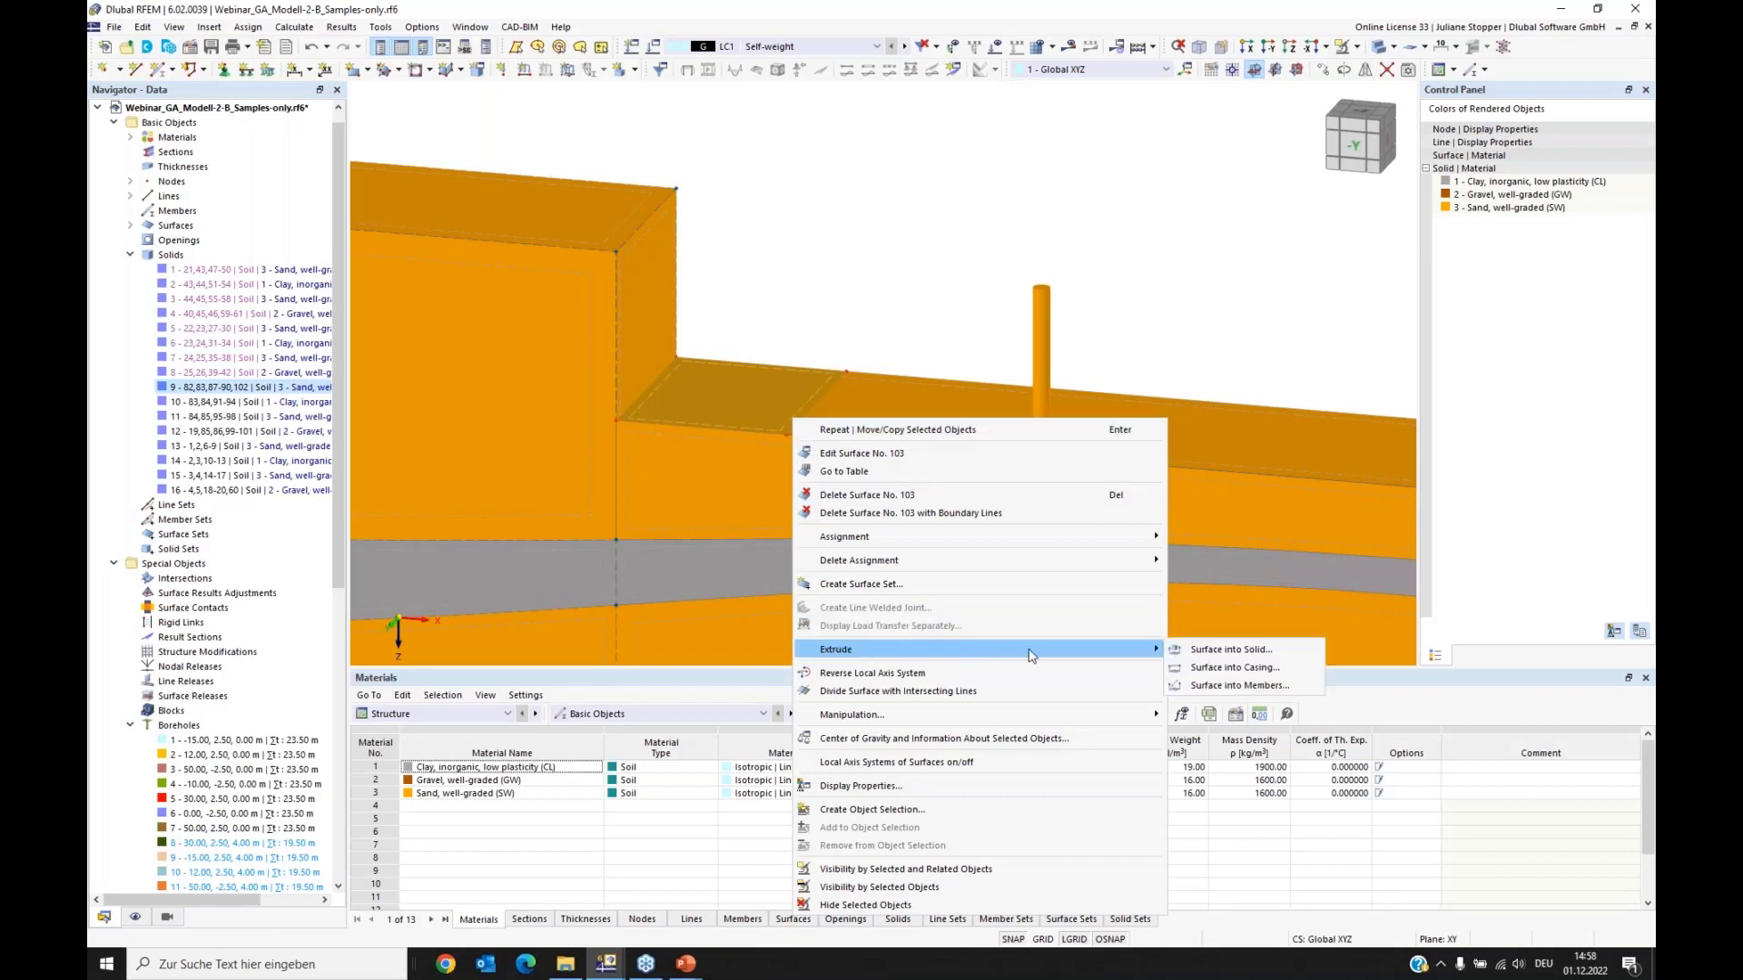
click(1246, 651)
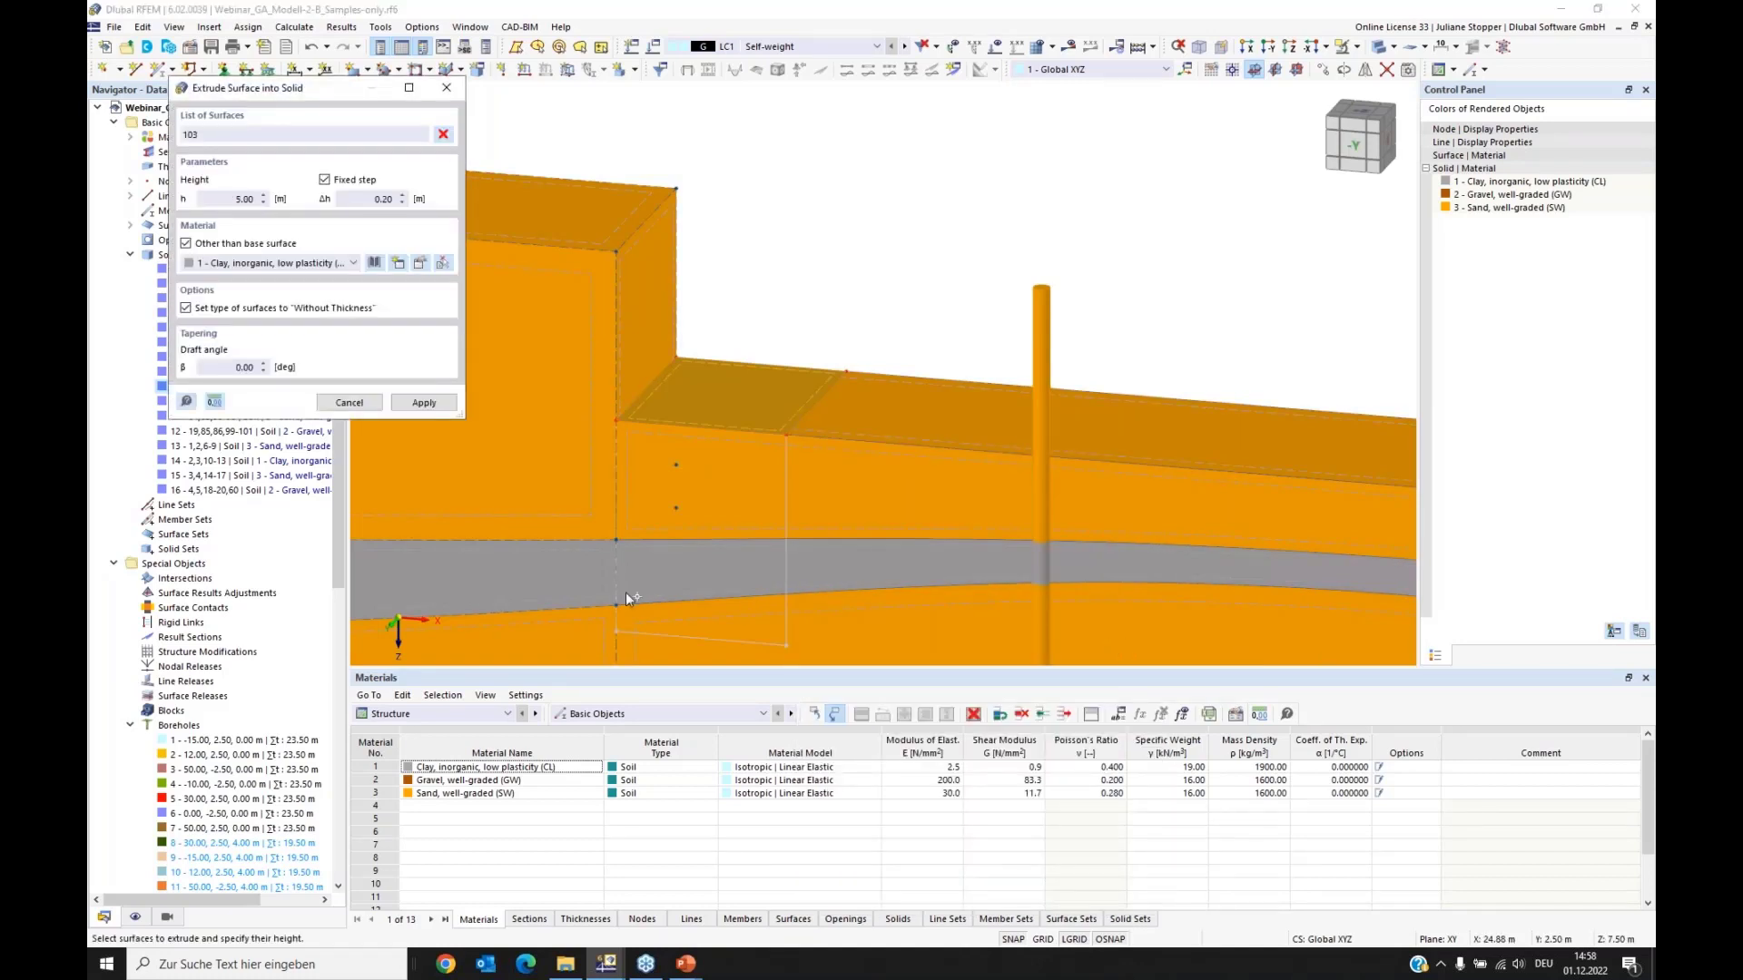
double_click(241, 199)
text(1)
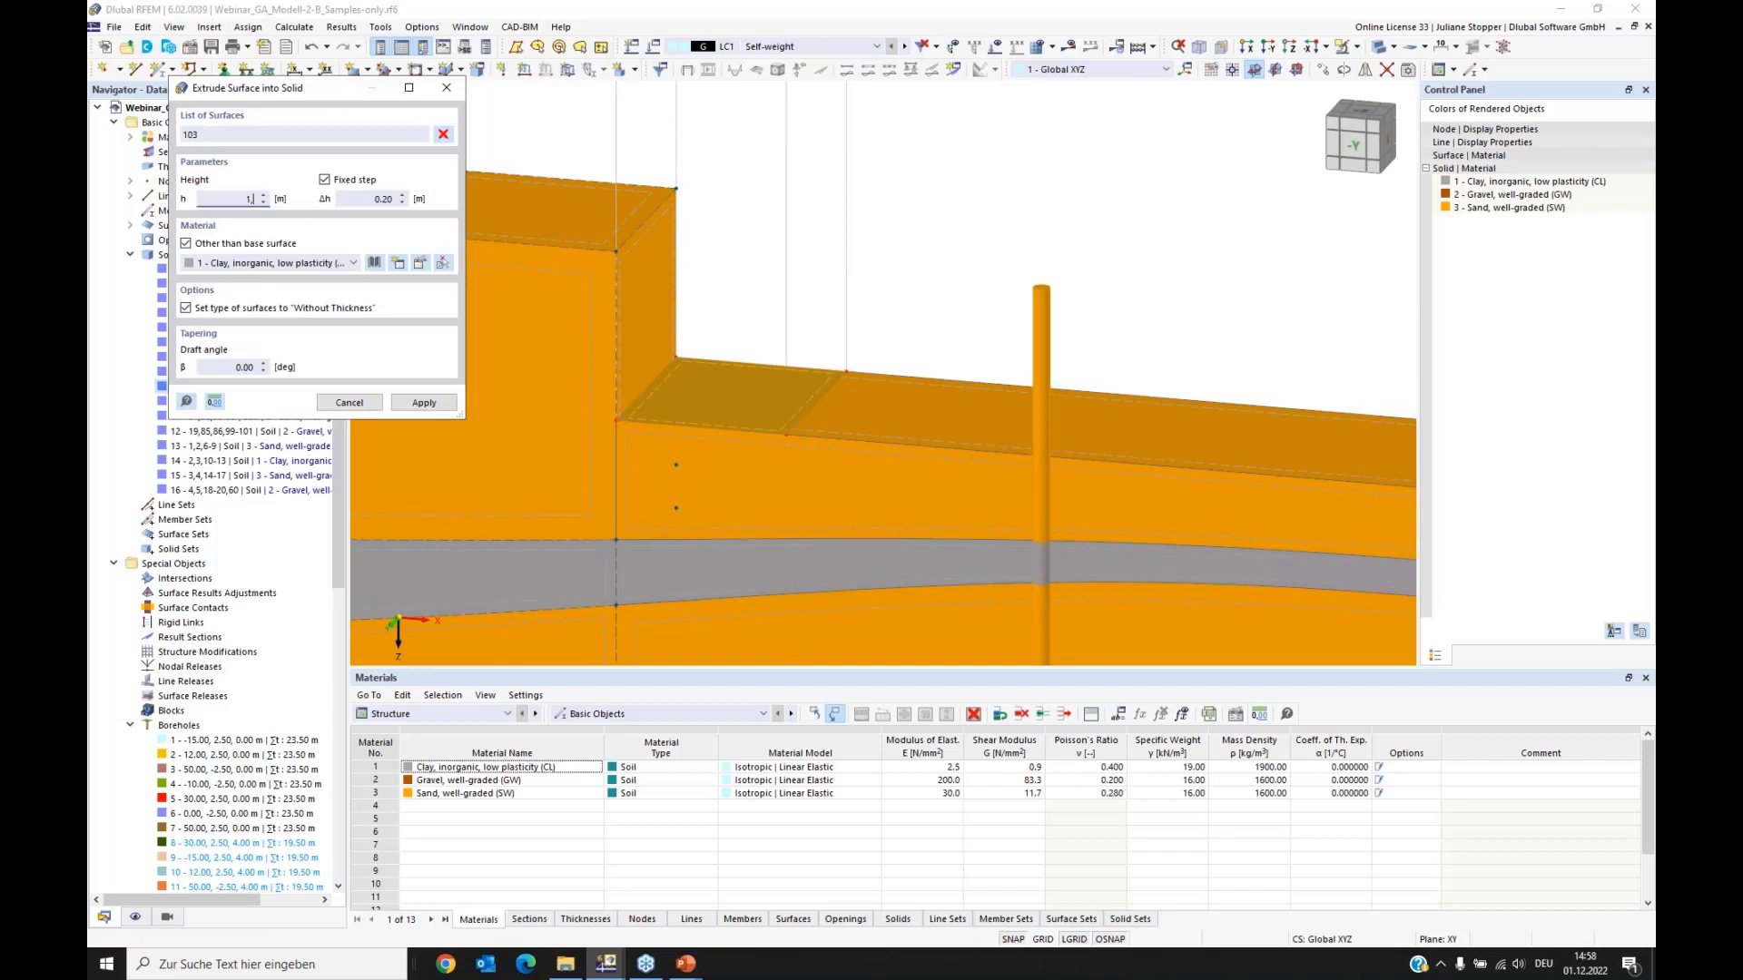
text(,5)
click(413, 402)
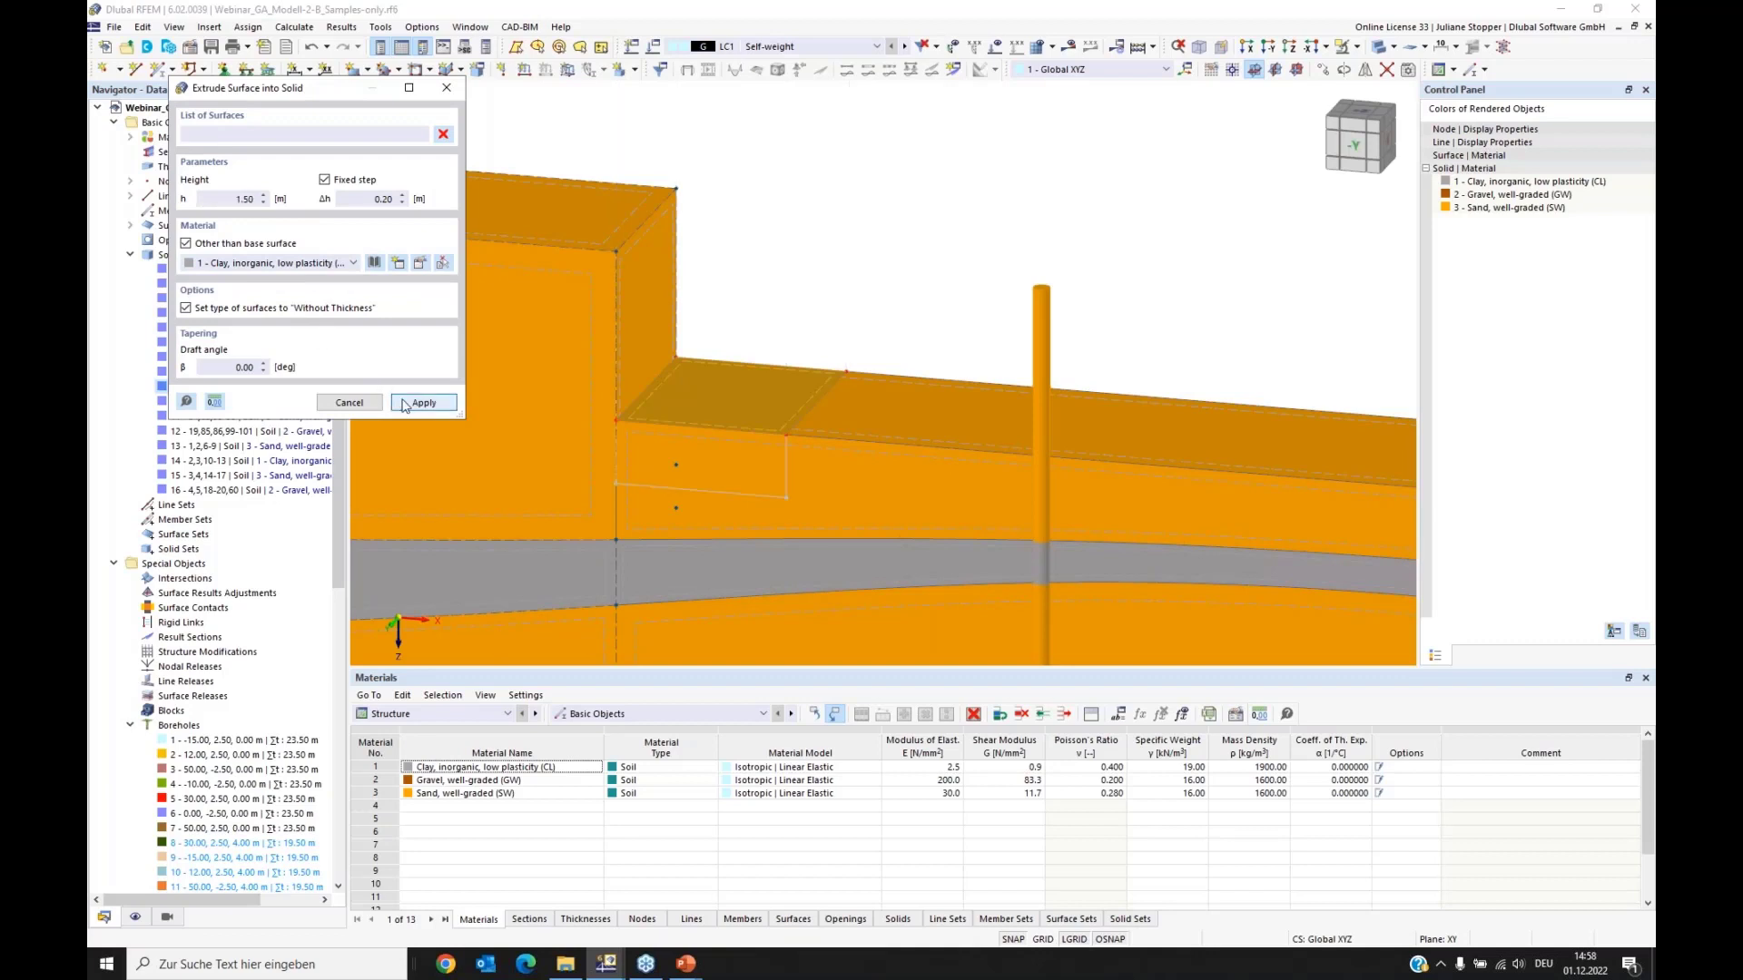
click(446, 87)
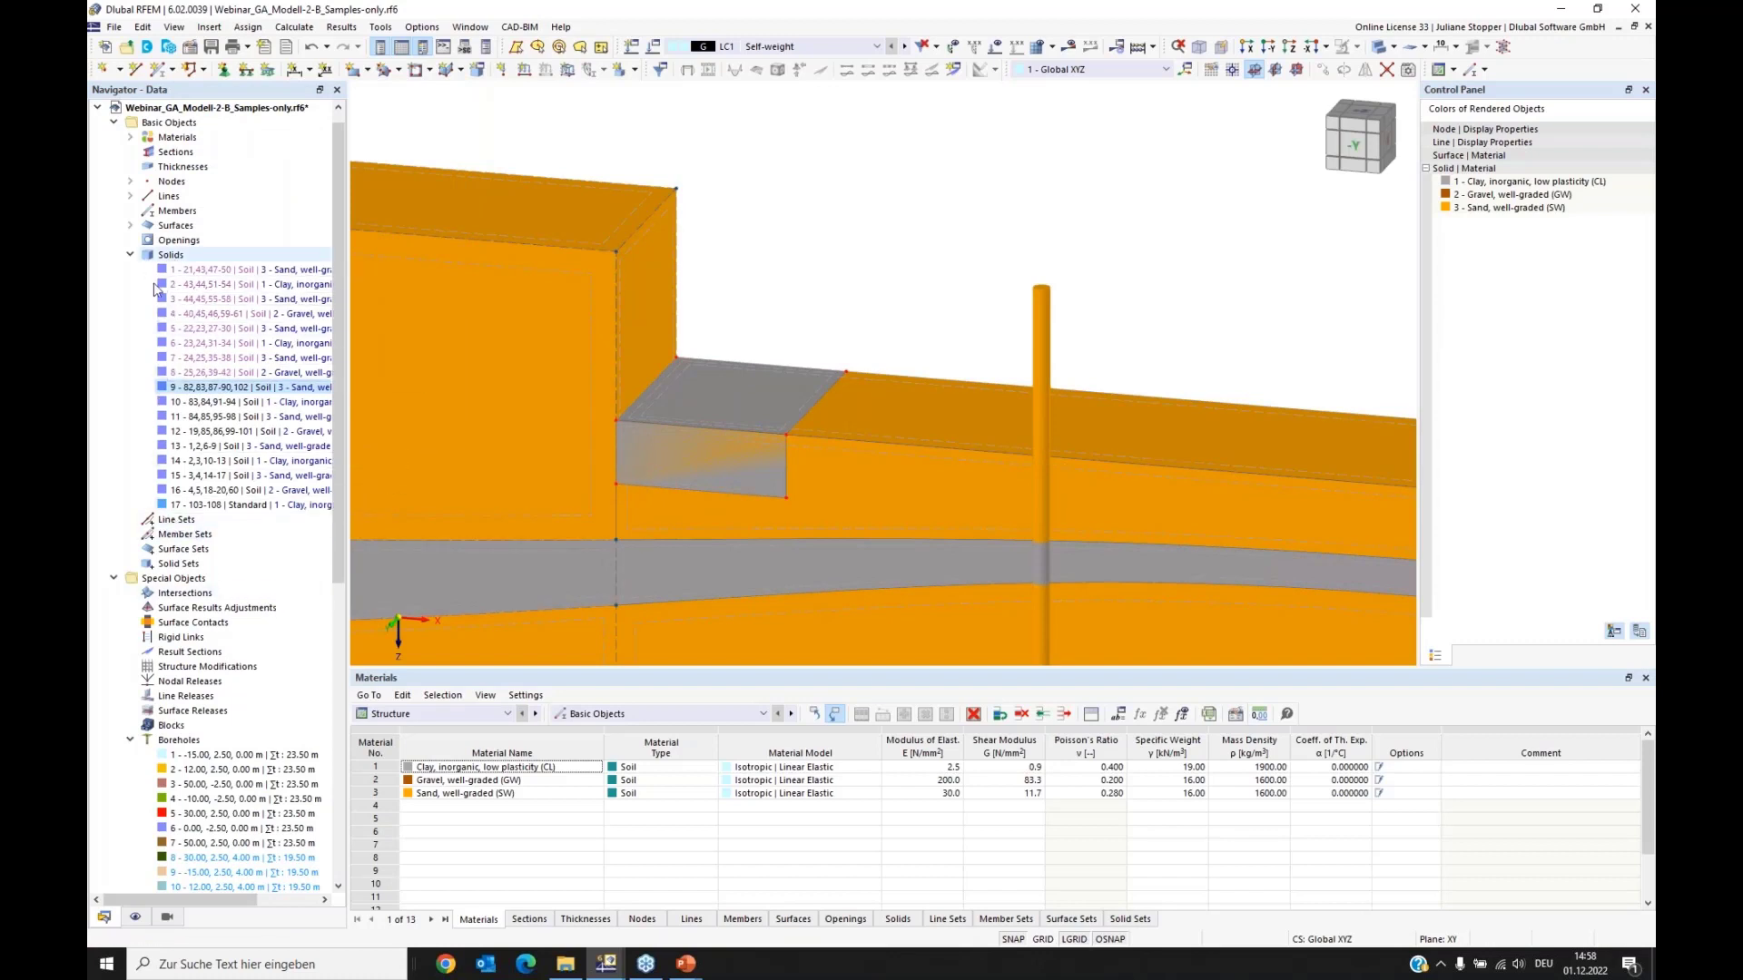
Step: Change the solid type of the newly extruded solid 17 from Standard to Intersection
click(176, 507)
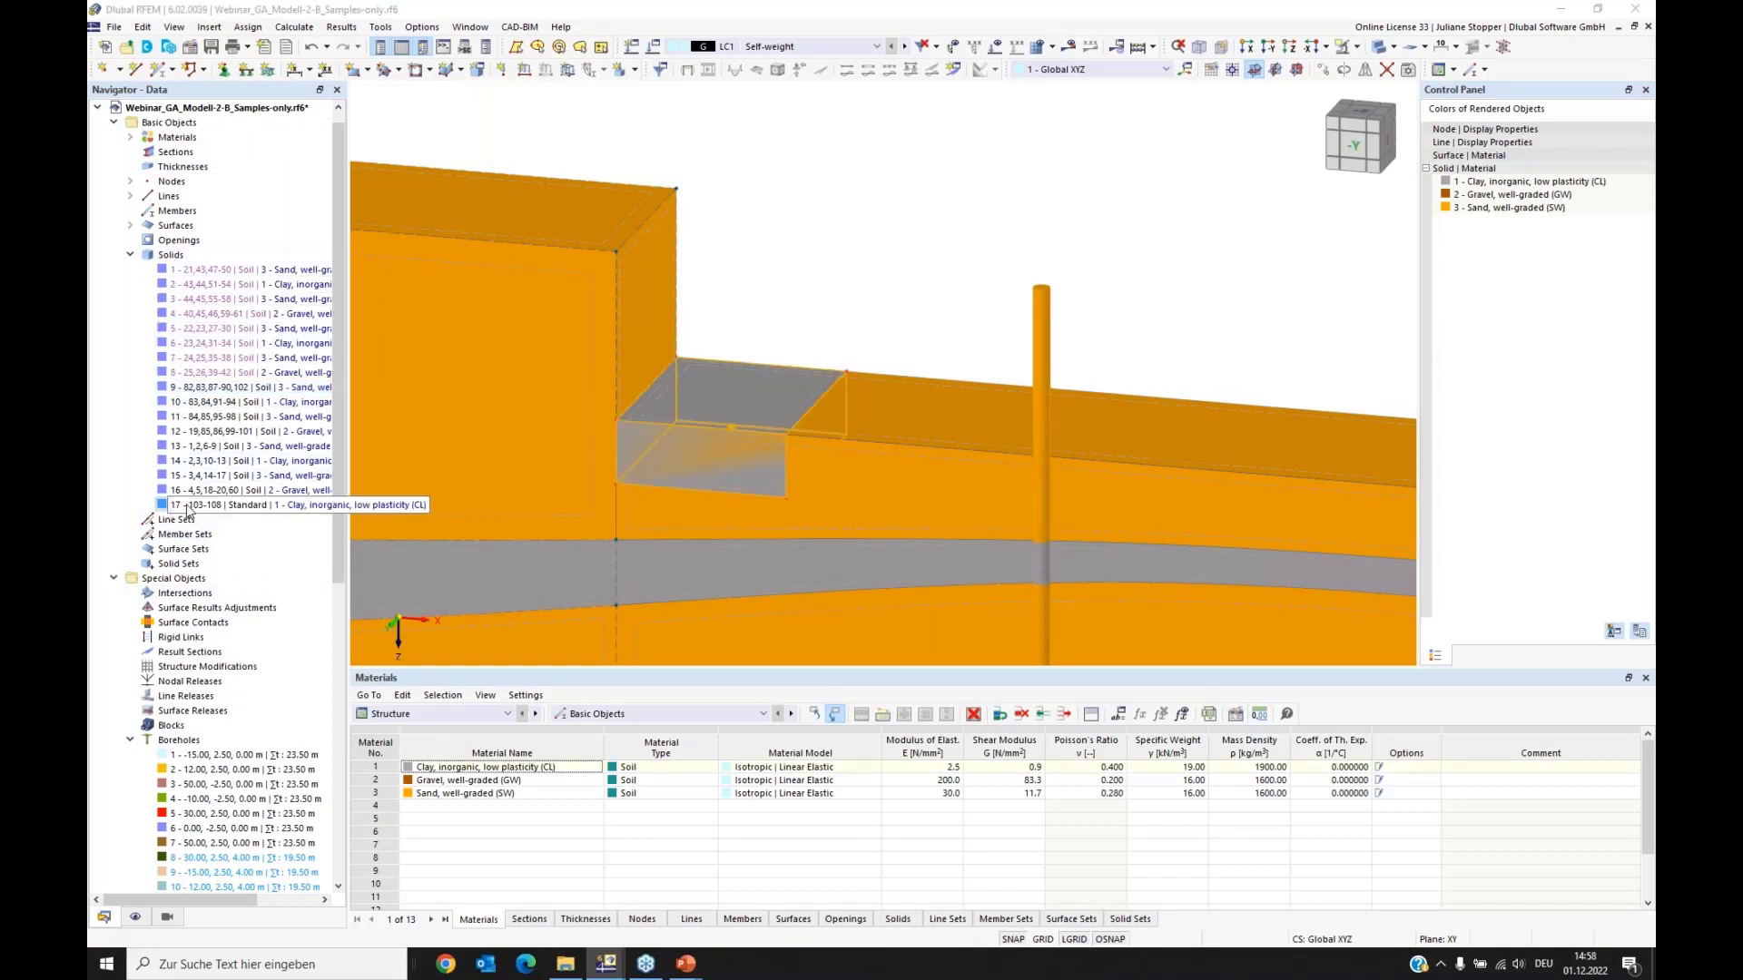
right_click(188, 507)
click(223, 517)
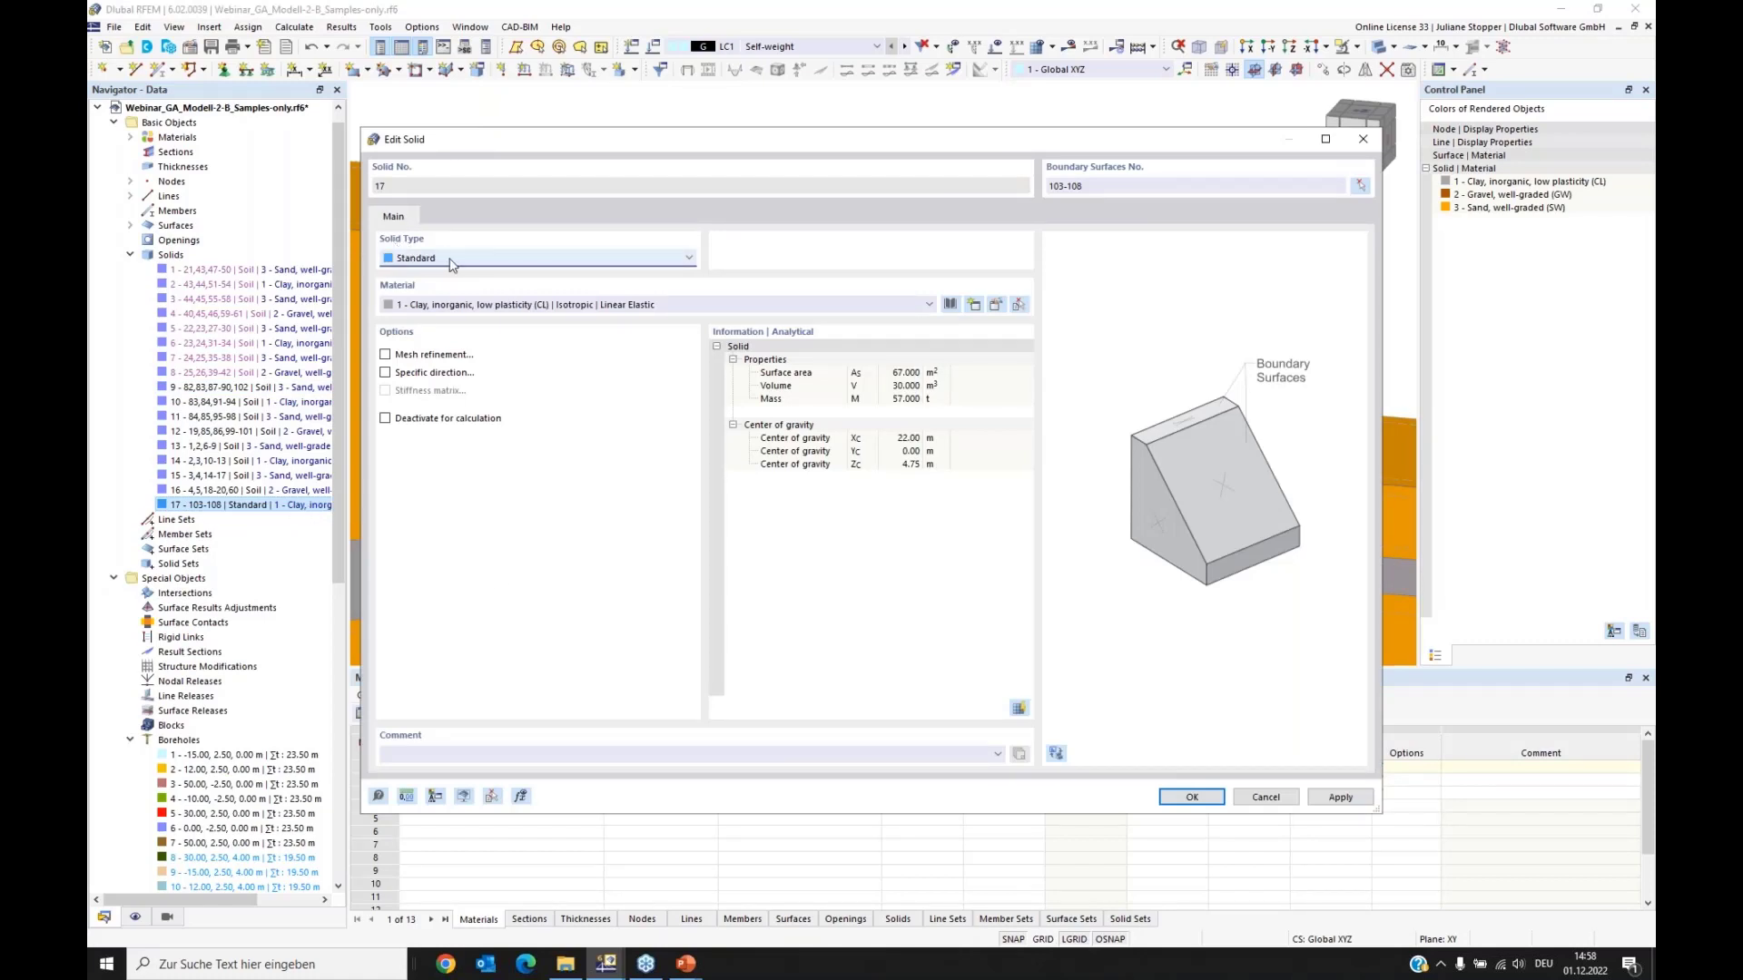
click(447, 262)
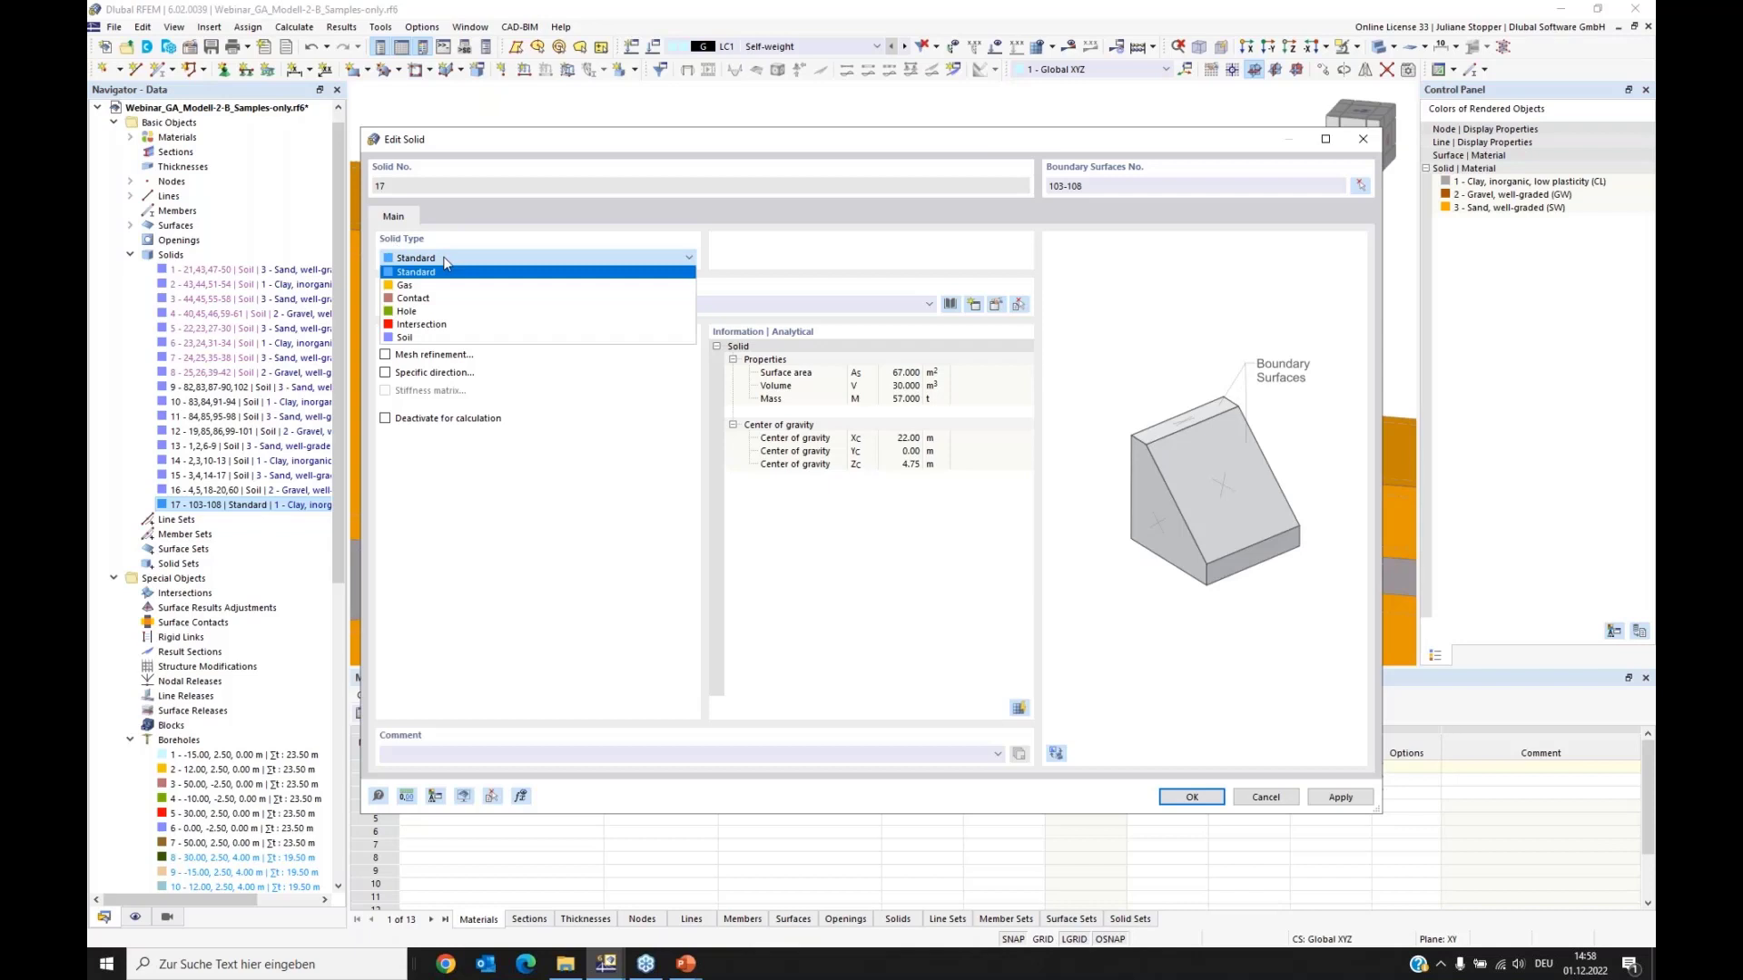
click(423, 325)
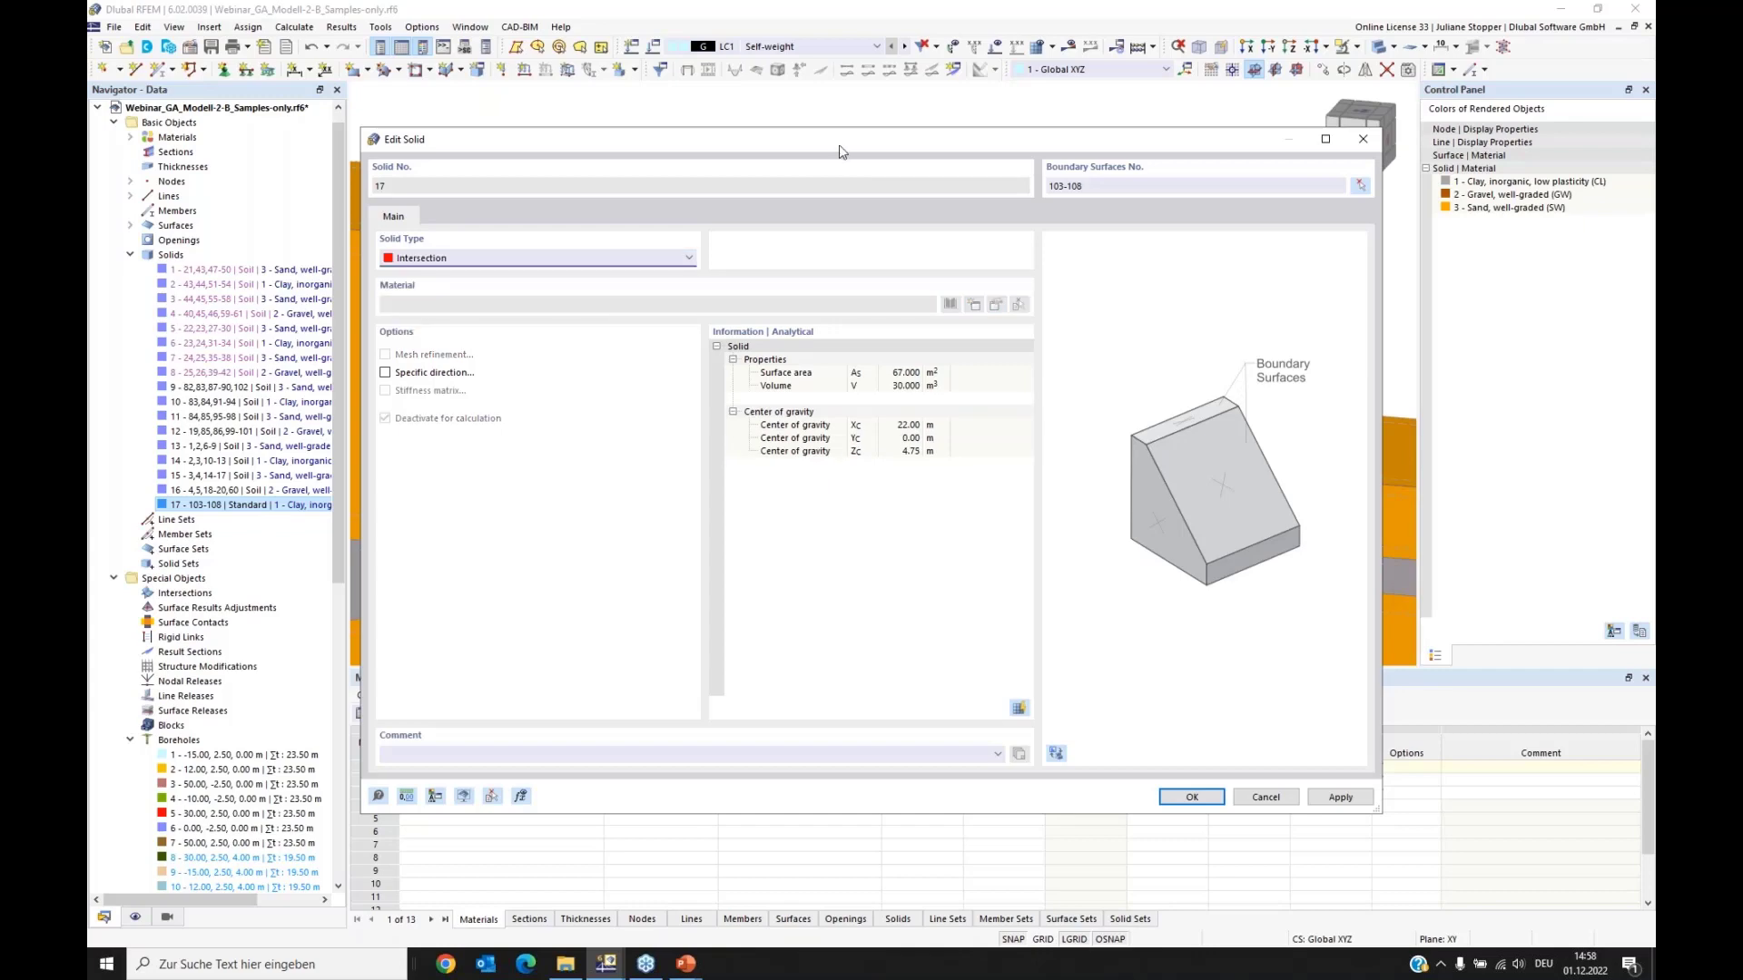
click(1189, 798)
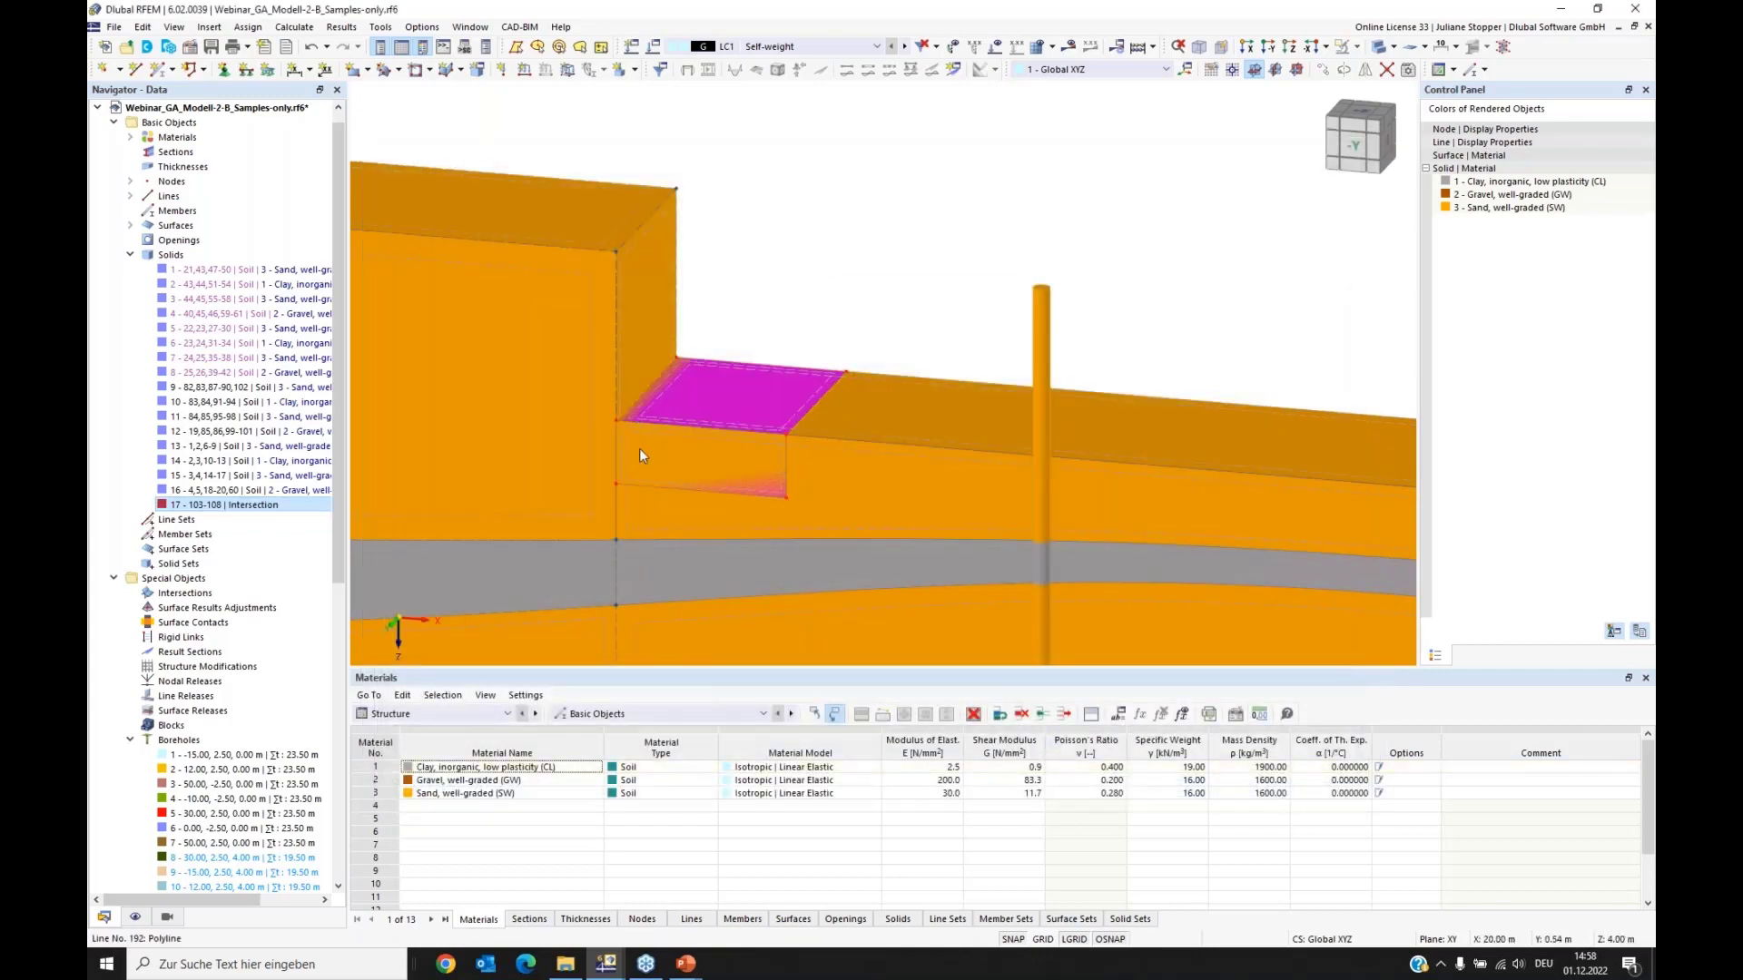
Step: Cut the upper sand solid of the lower terrain level with the intersection solid, using Cut by Solid Intersections
scroll(753, 564, down, 1)
ctrl+middle_drag(743, 581, 844, 572)
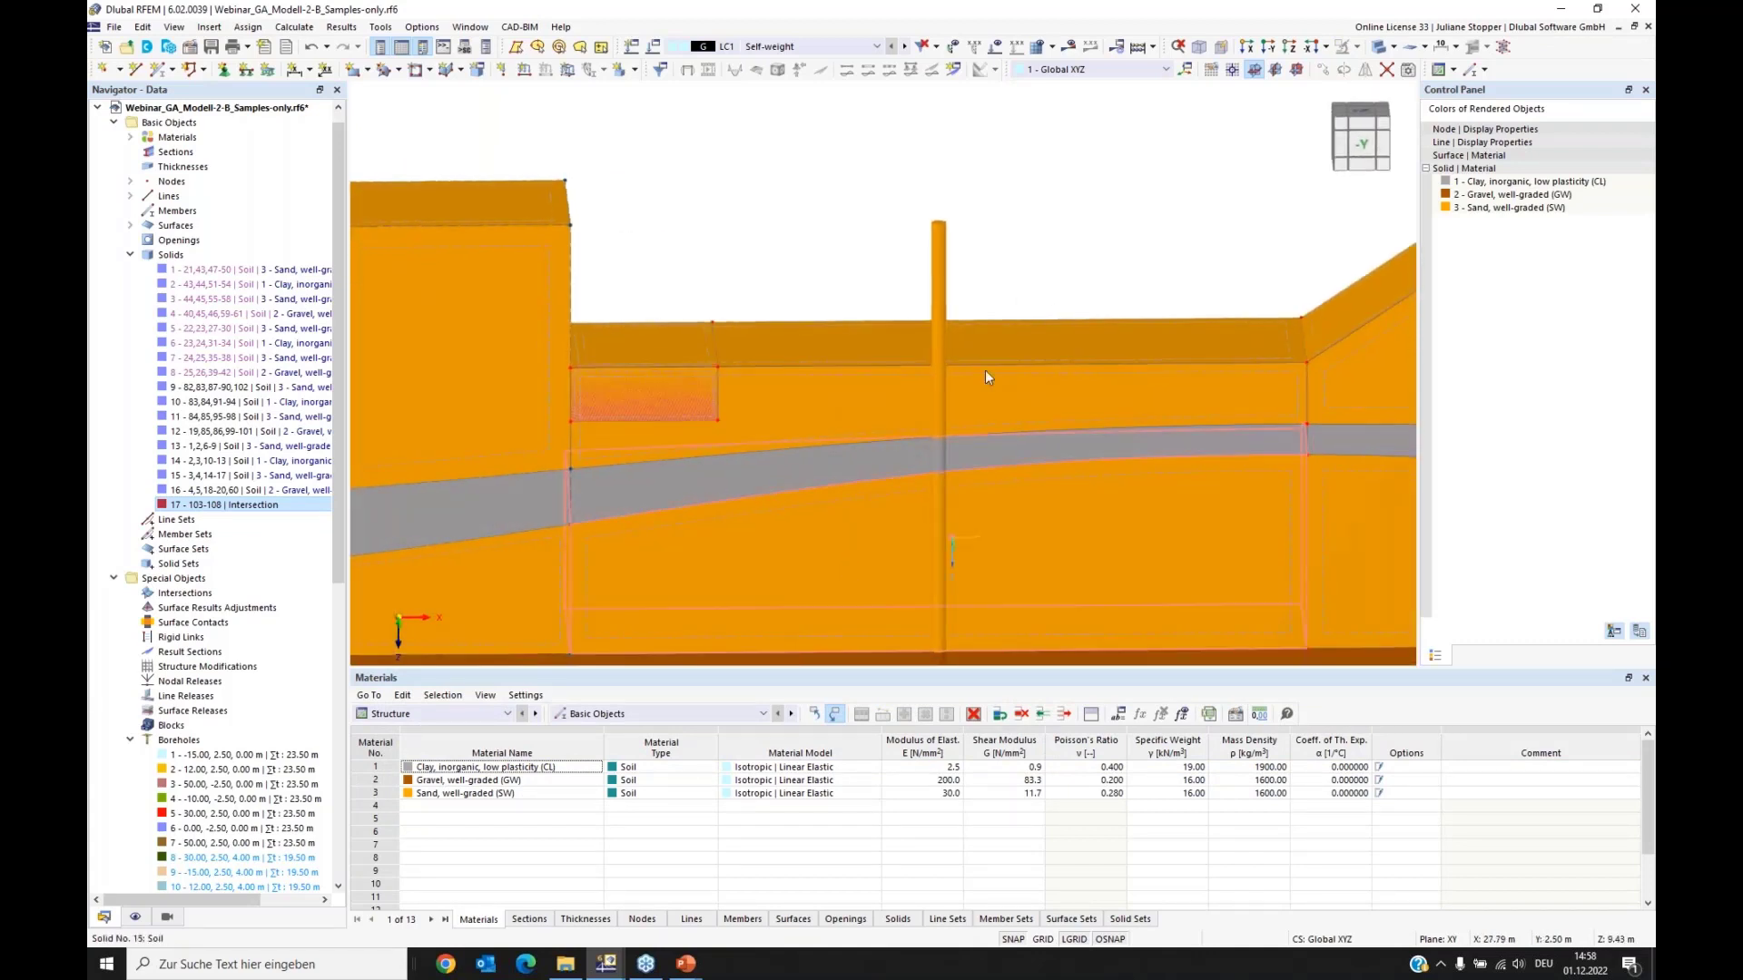
drag(999, 208, 654, 403)
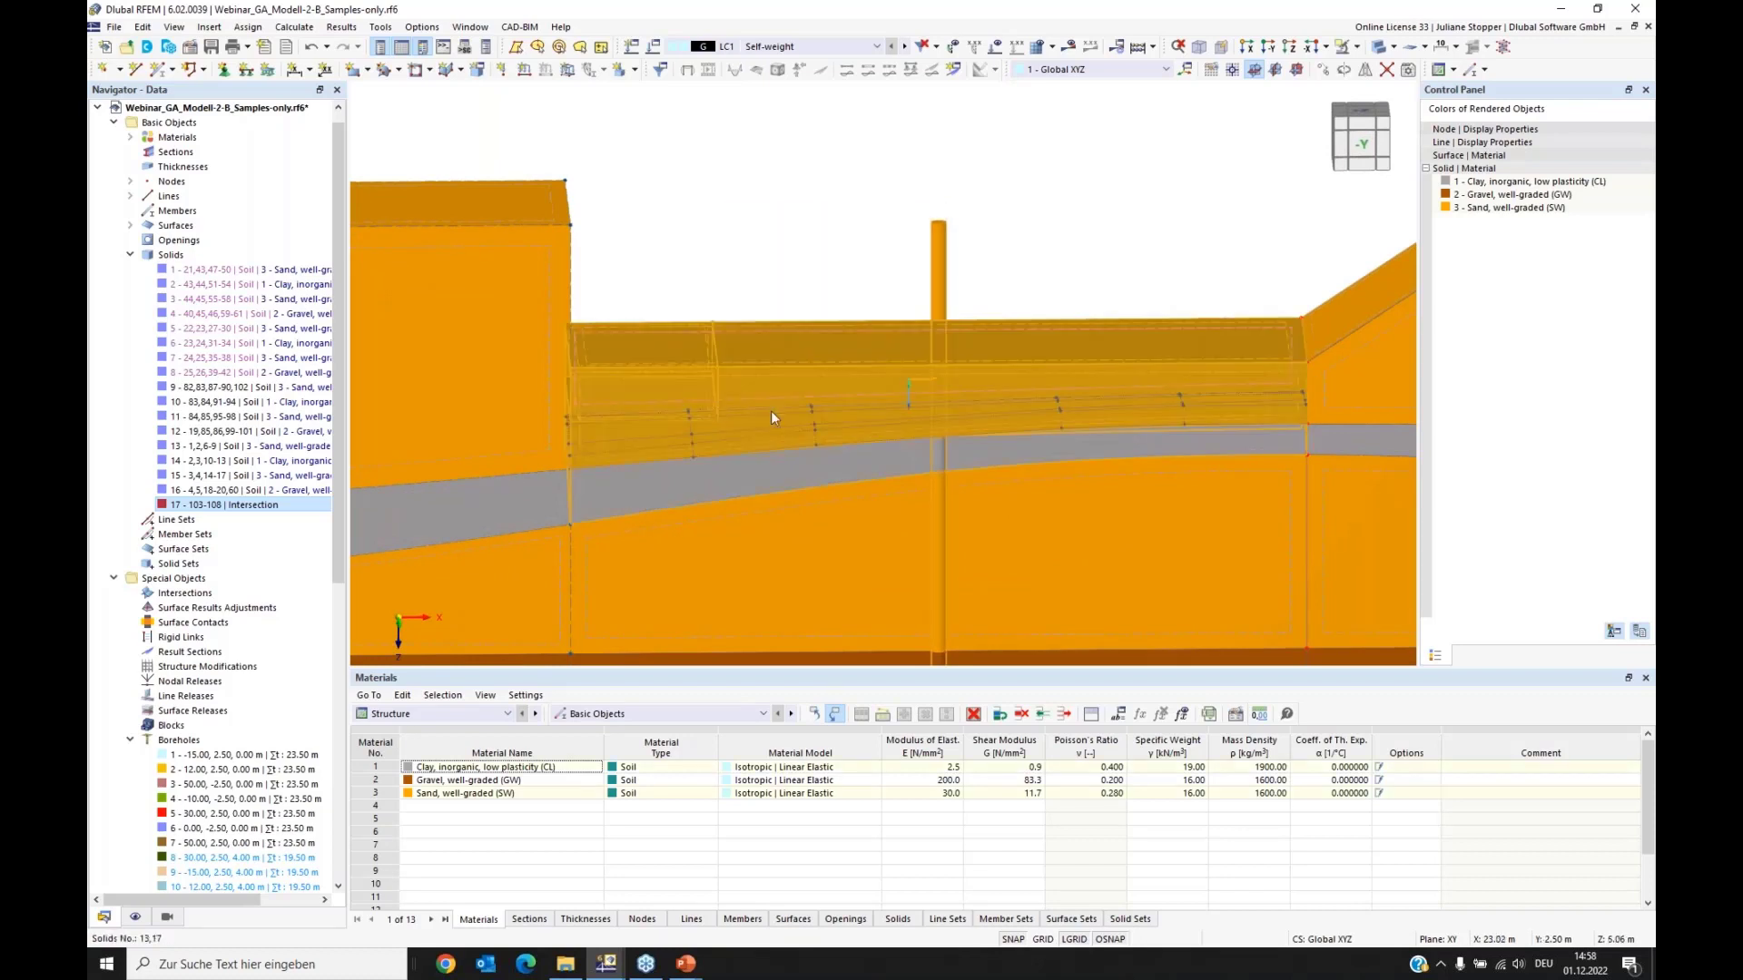
right_click(910, 377)
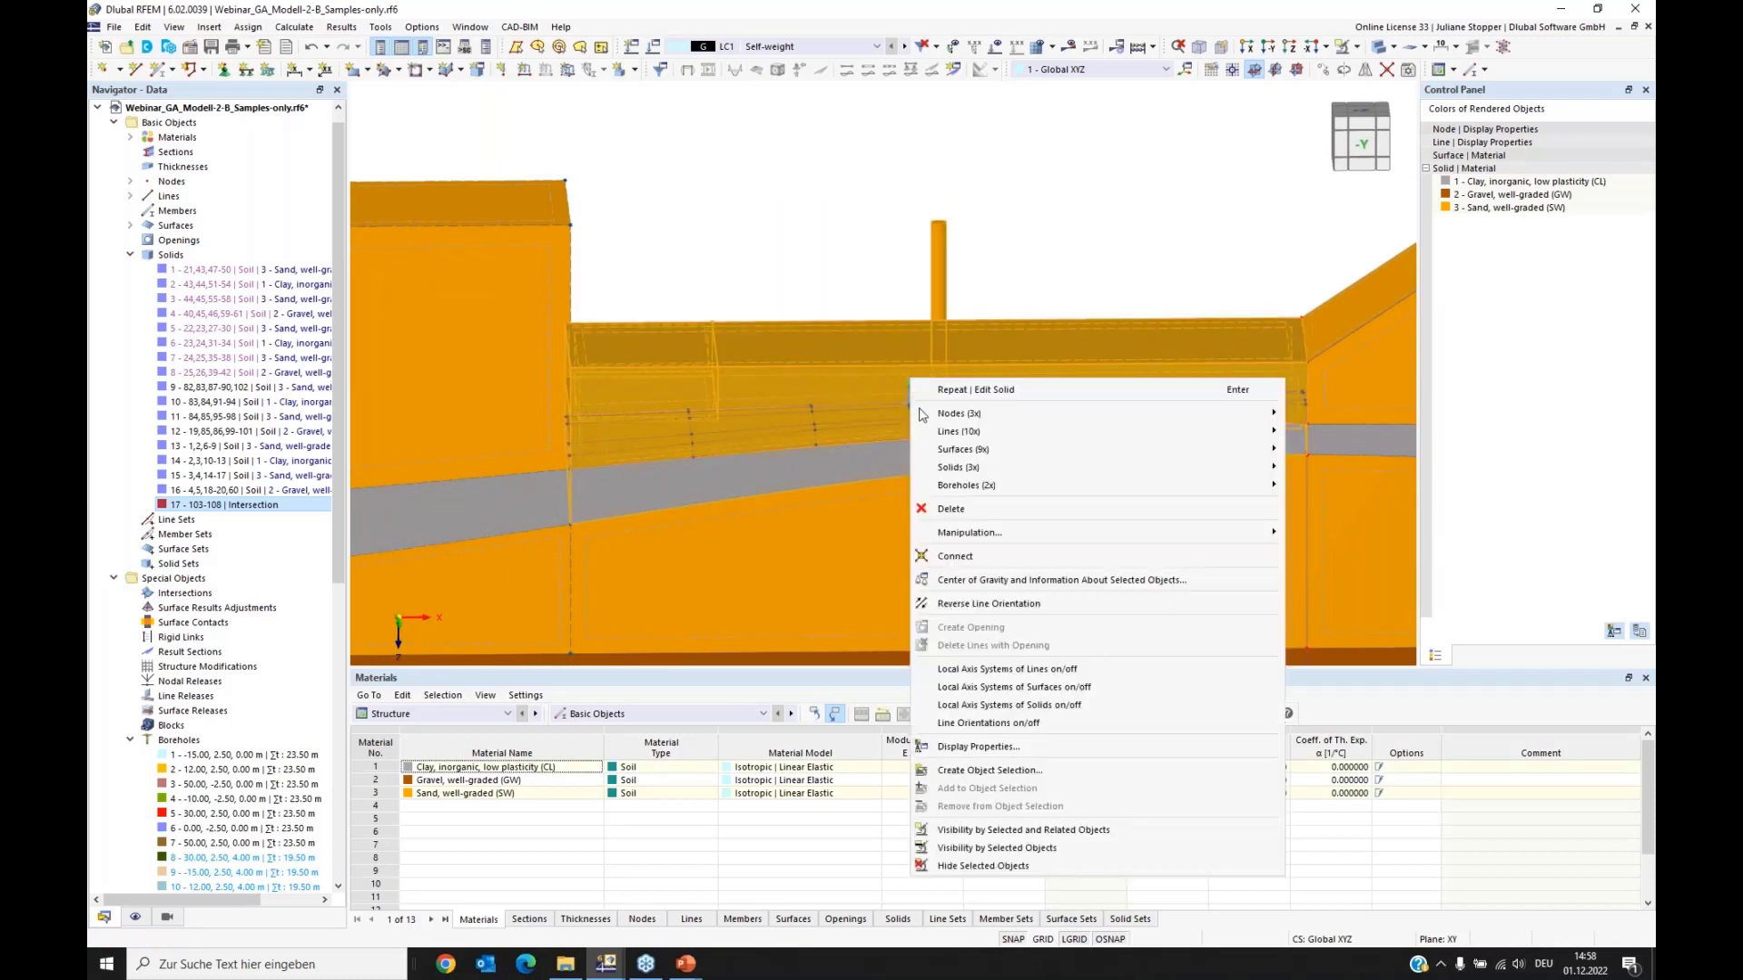
mouse_move(957, 470)
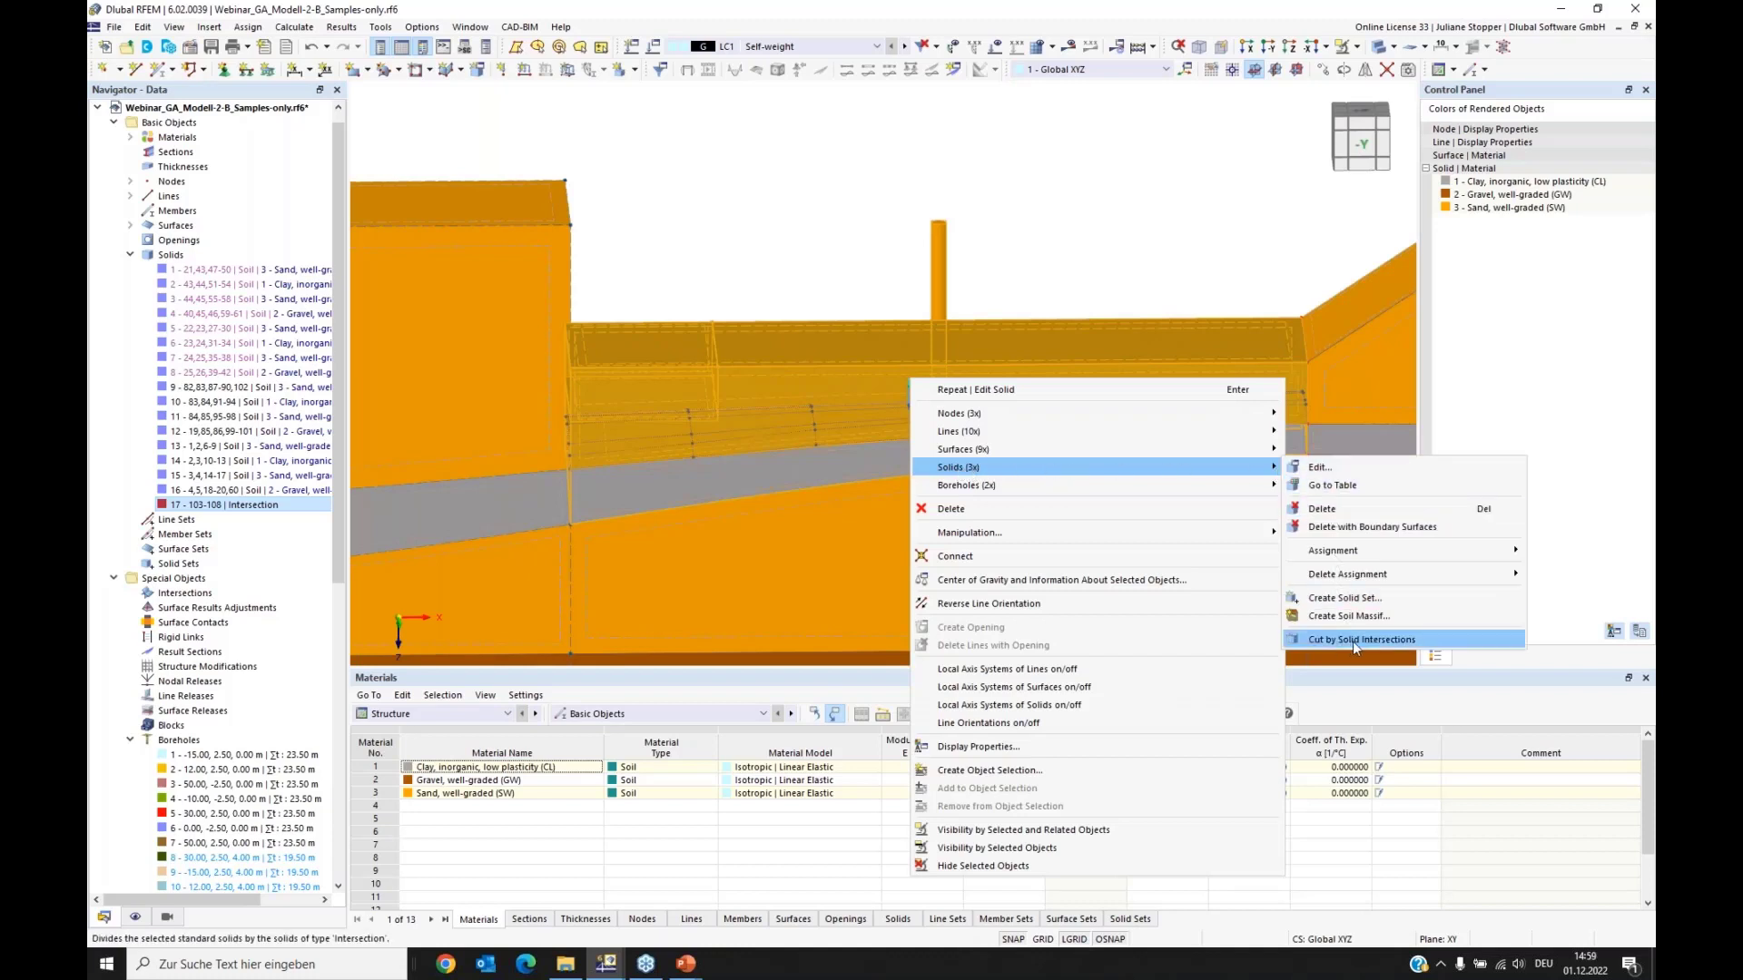
click(1432, 639)
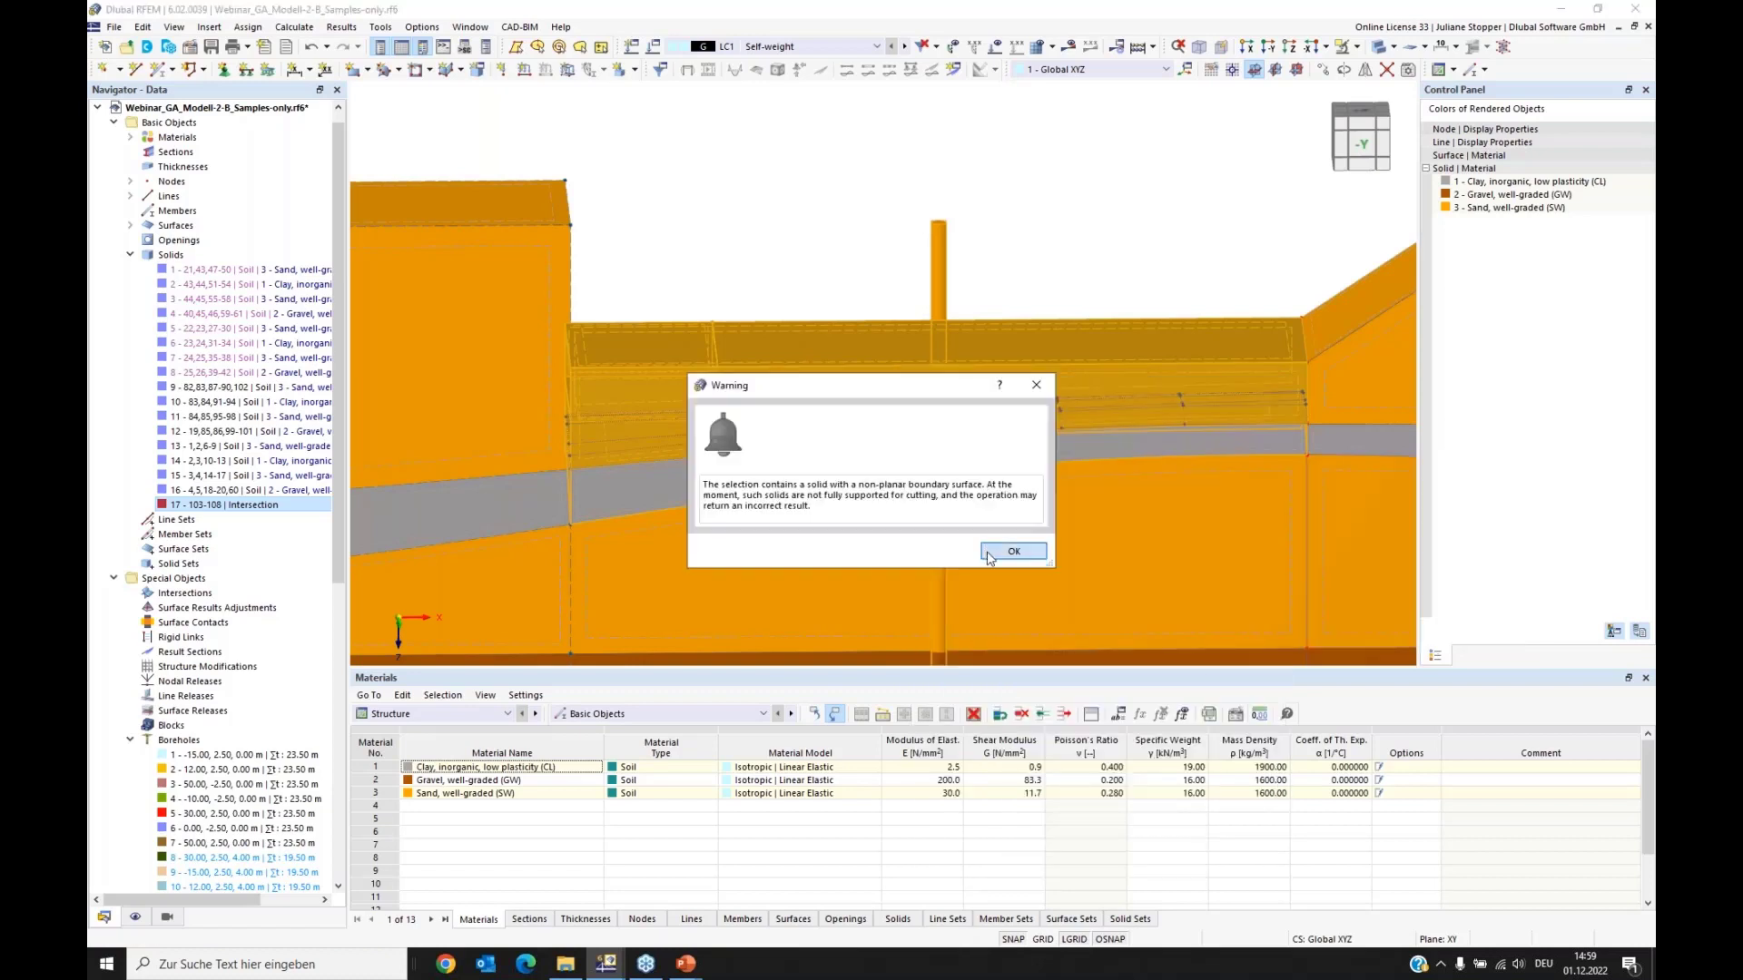
click(1007, 549)
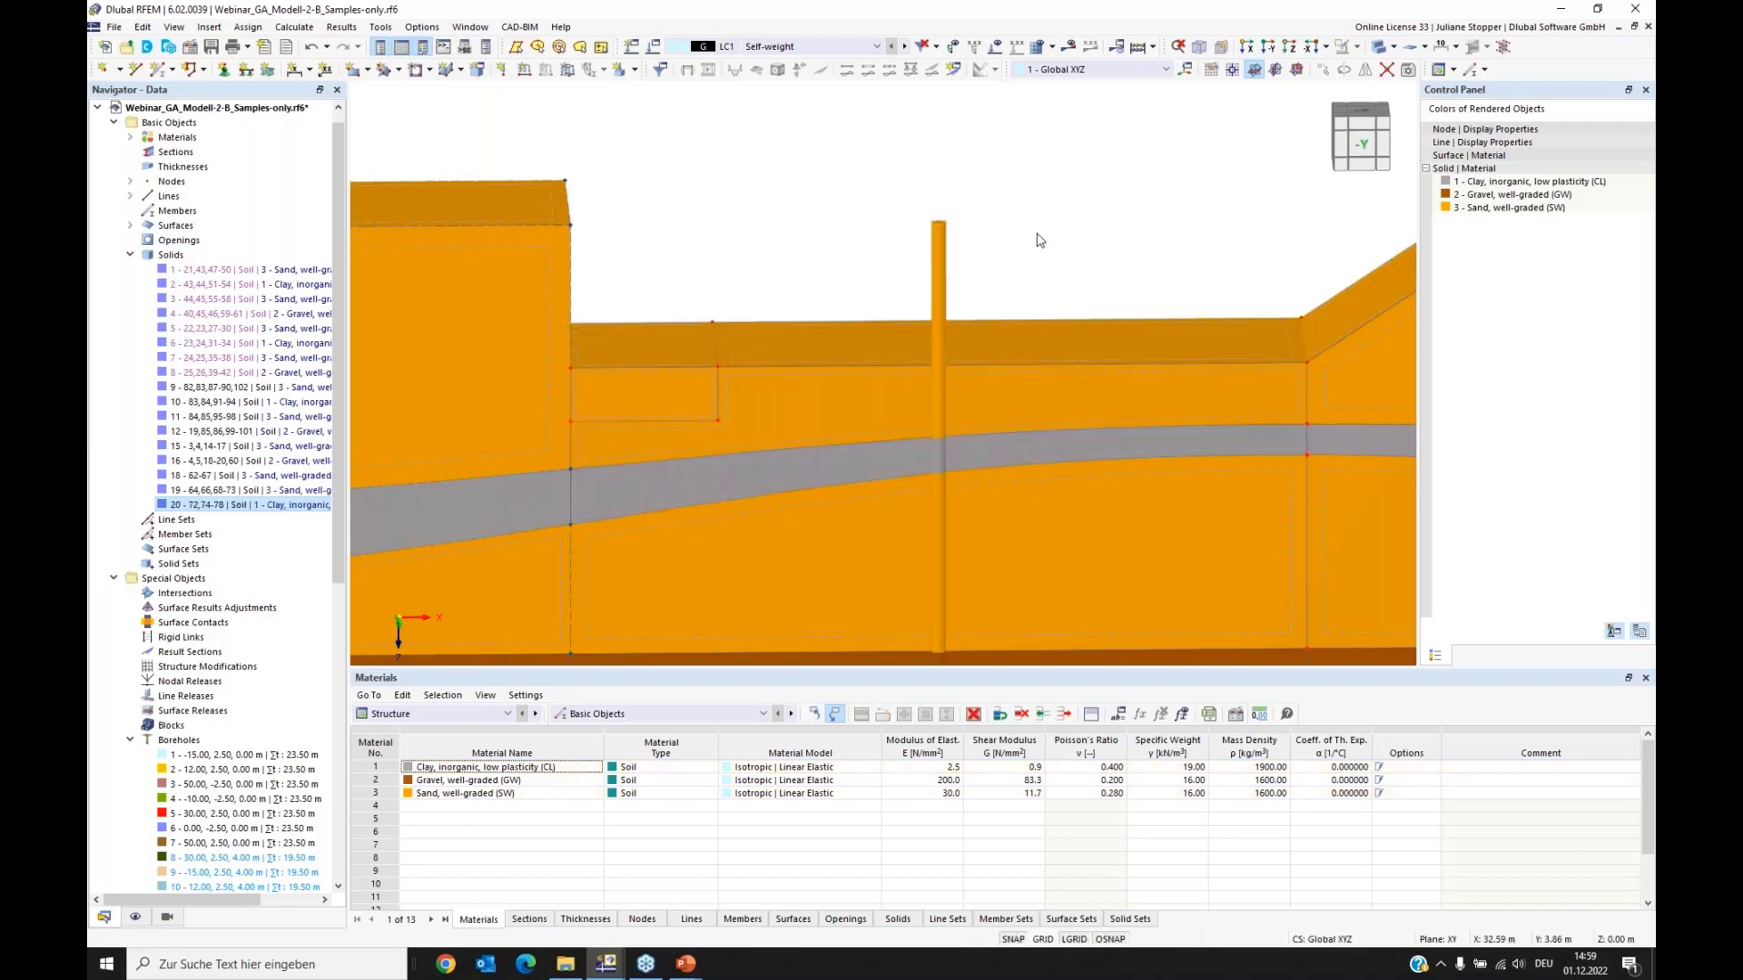
Step: Delete the cut-out block at the foot of the vertical step together with its boundary surfaces
ctrl+middle_drag(1105, 231, 1070, 212)
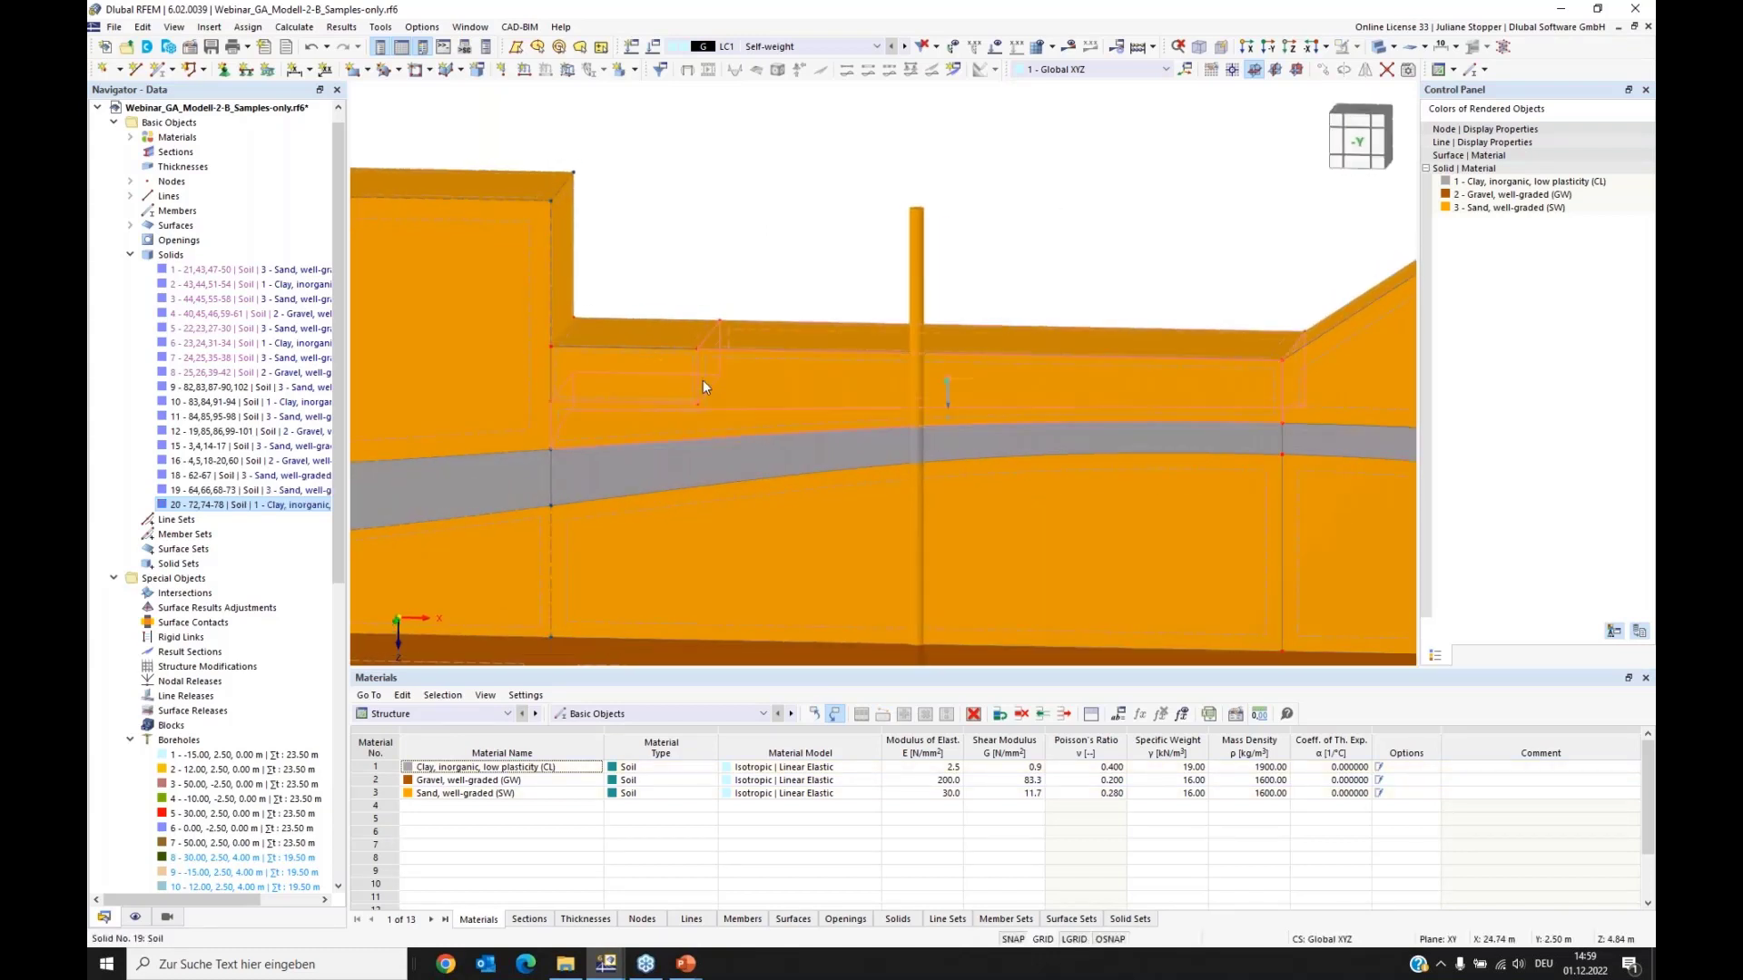
click(637, 367)
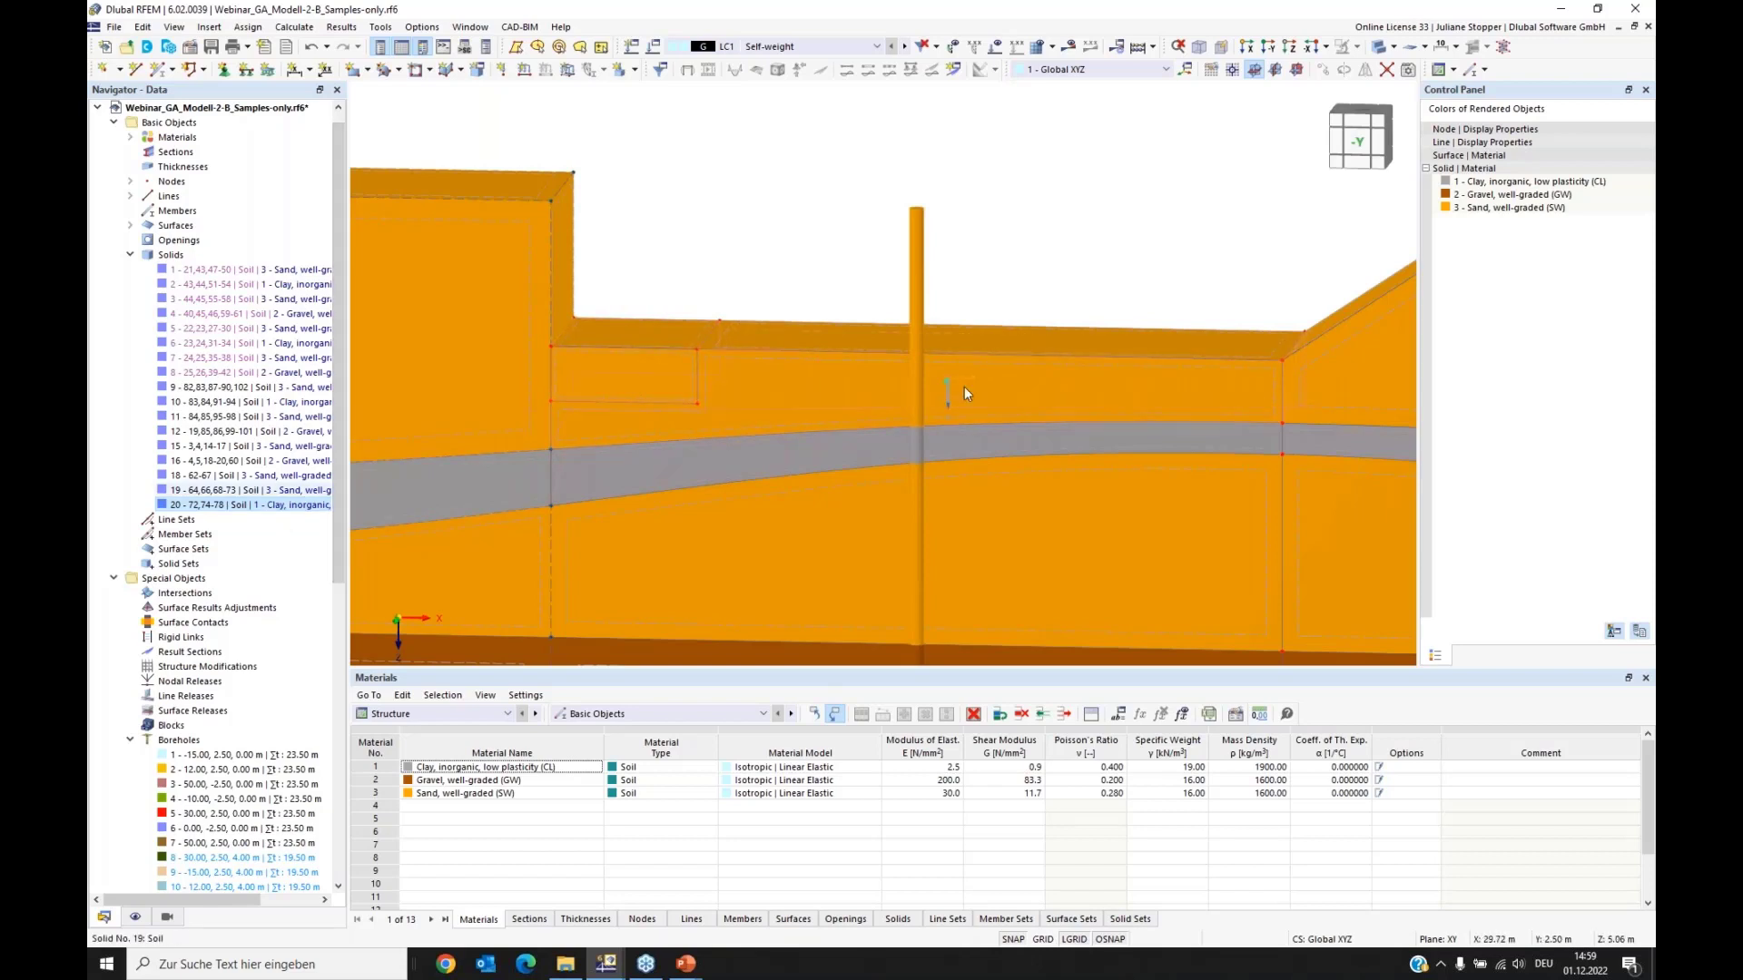
ctrl+middle_drag(617, 405, 679, 334)
drag(670, 246, 644, 361)
right_click(644, 362)
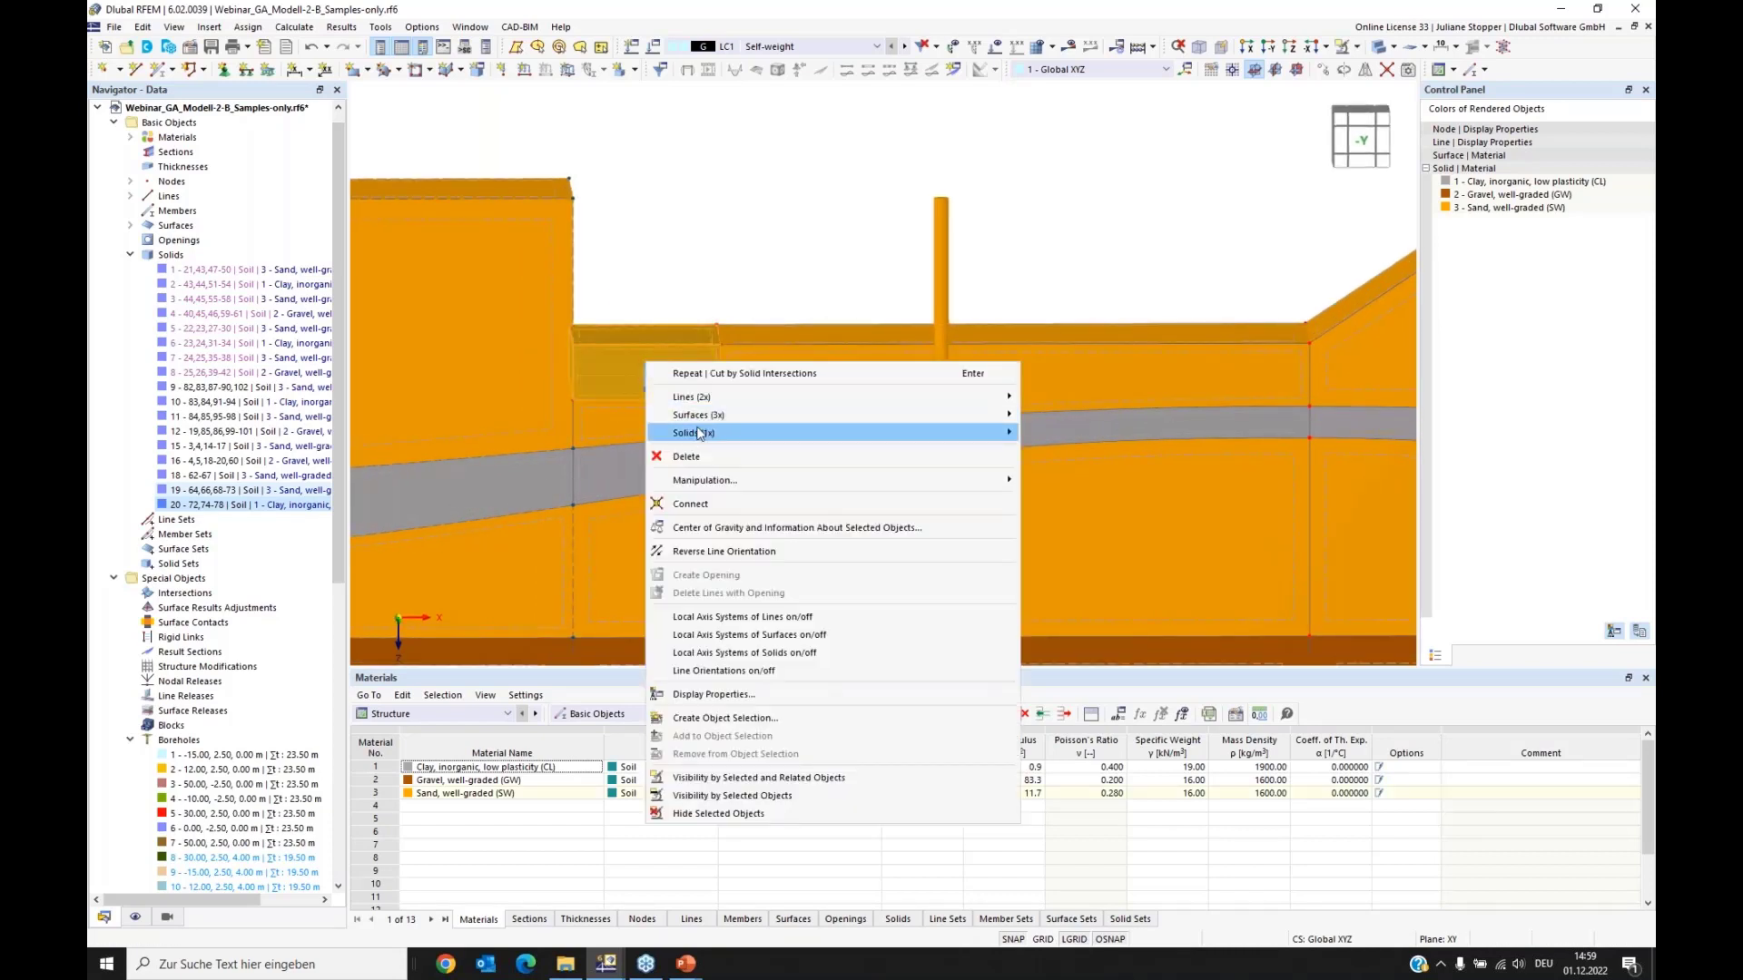
mouse_move(696, 436)
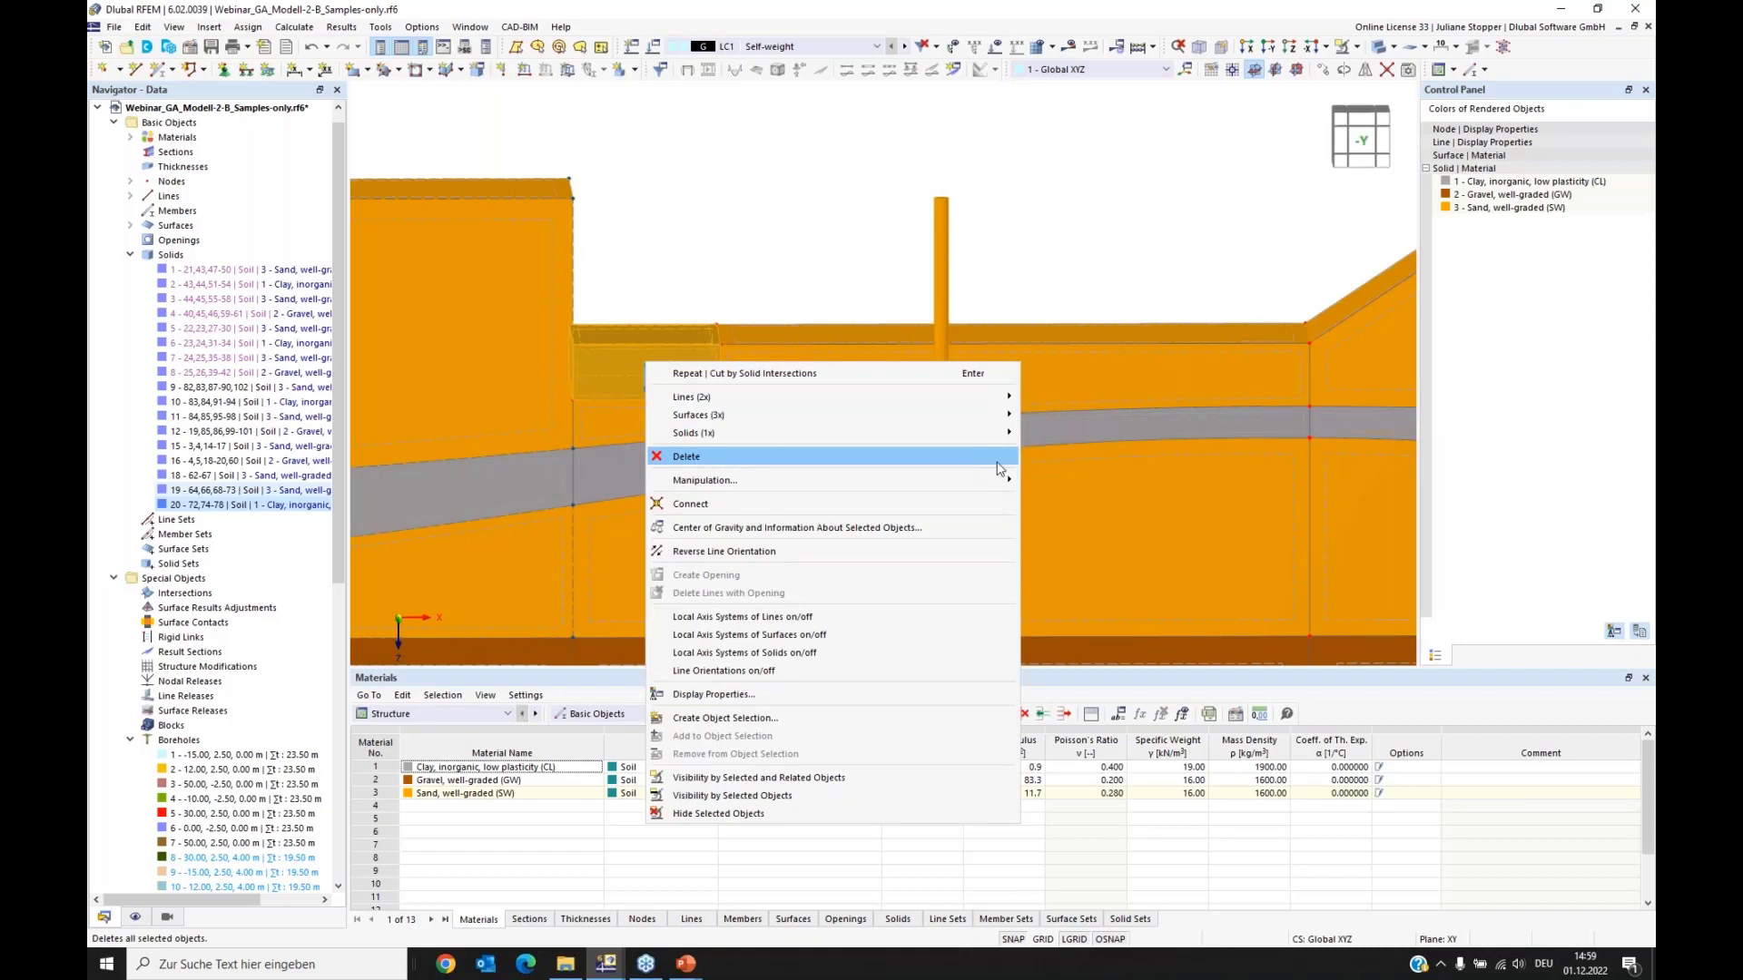
mouse_move(1002, 433)
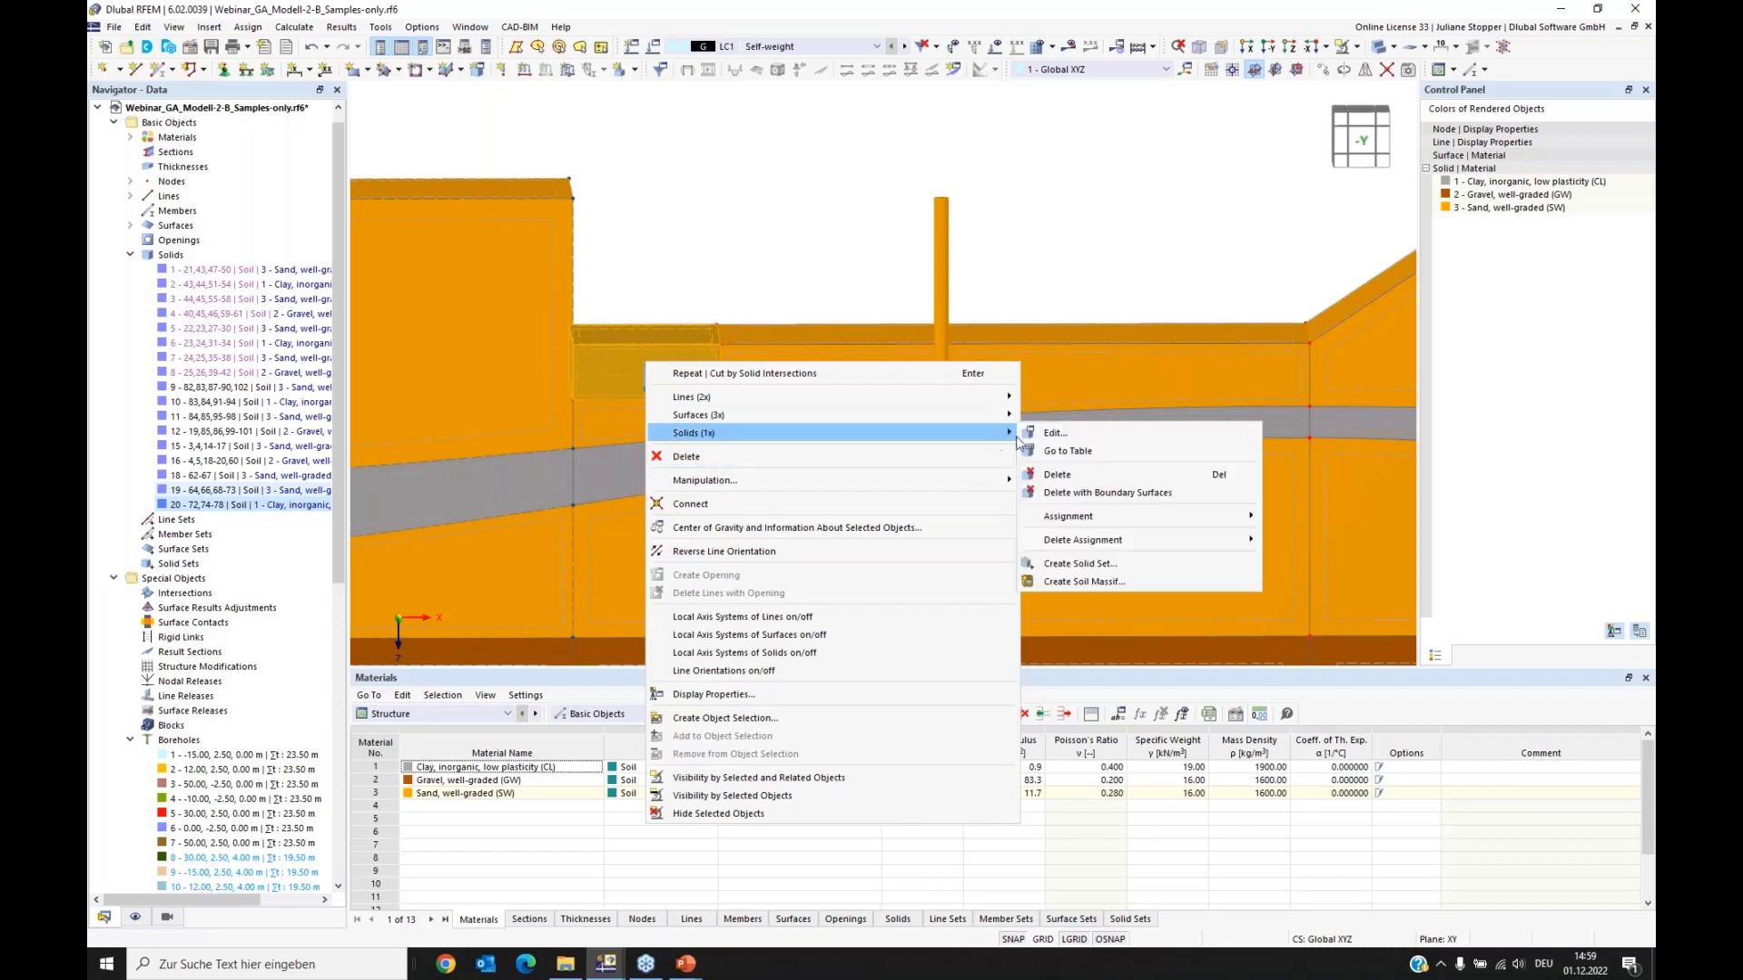
click(1087, 493)
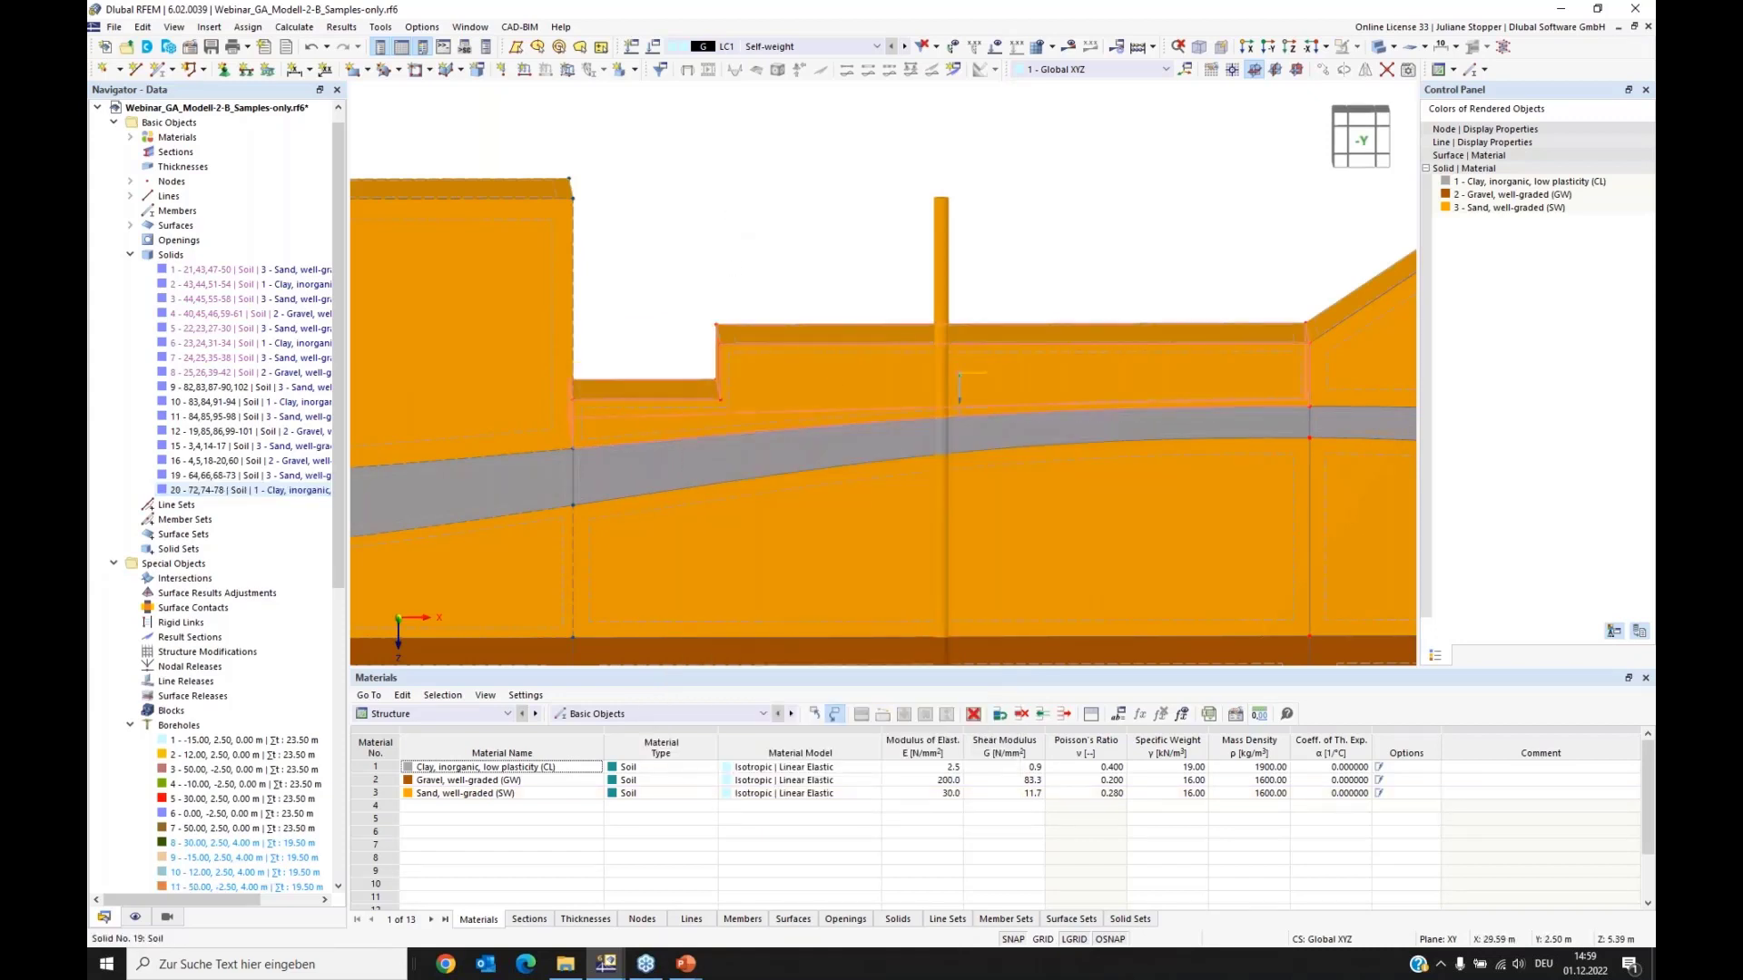
Step: Examine the excavation beside the vertical step and the whole stepped terrain from several angles
ctrl+middle_drag(954, 398, 749, 385)
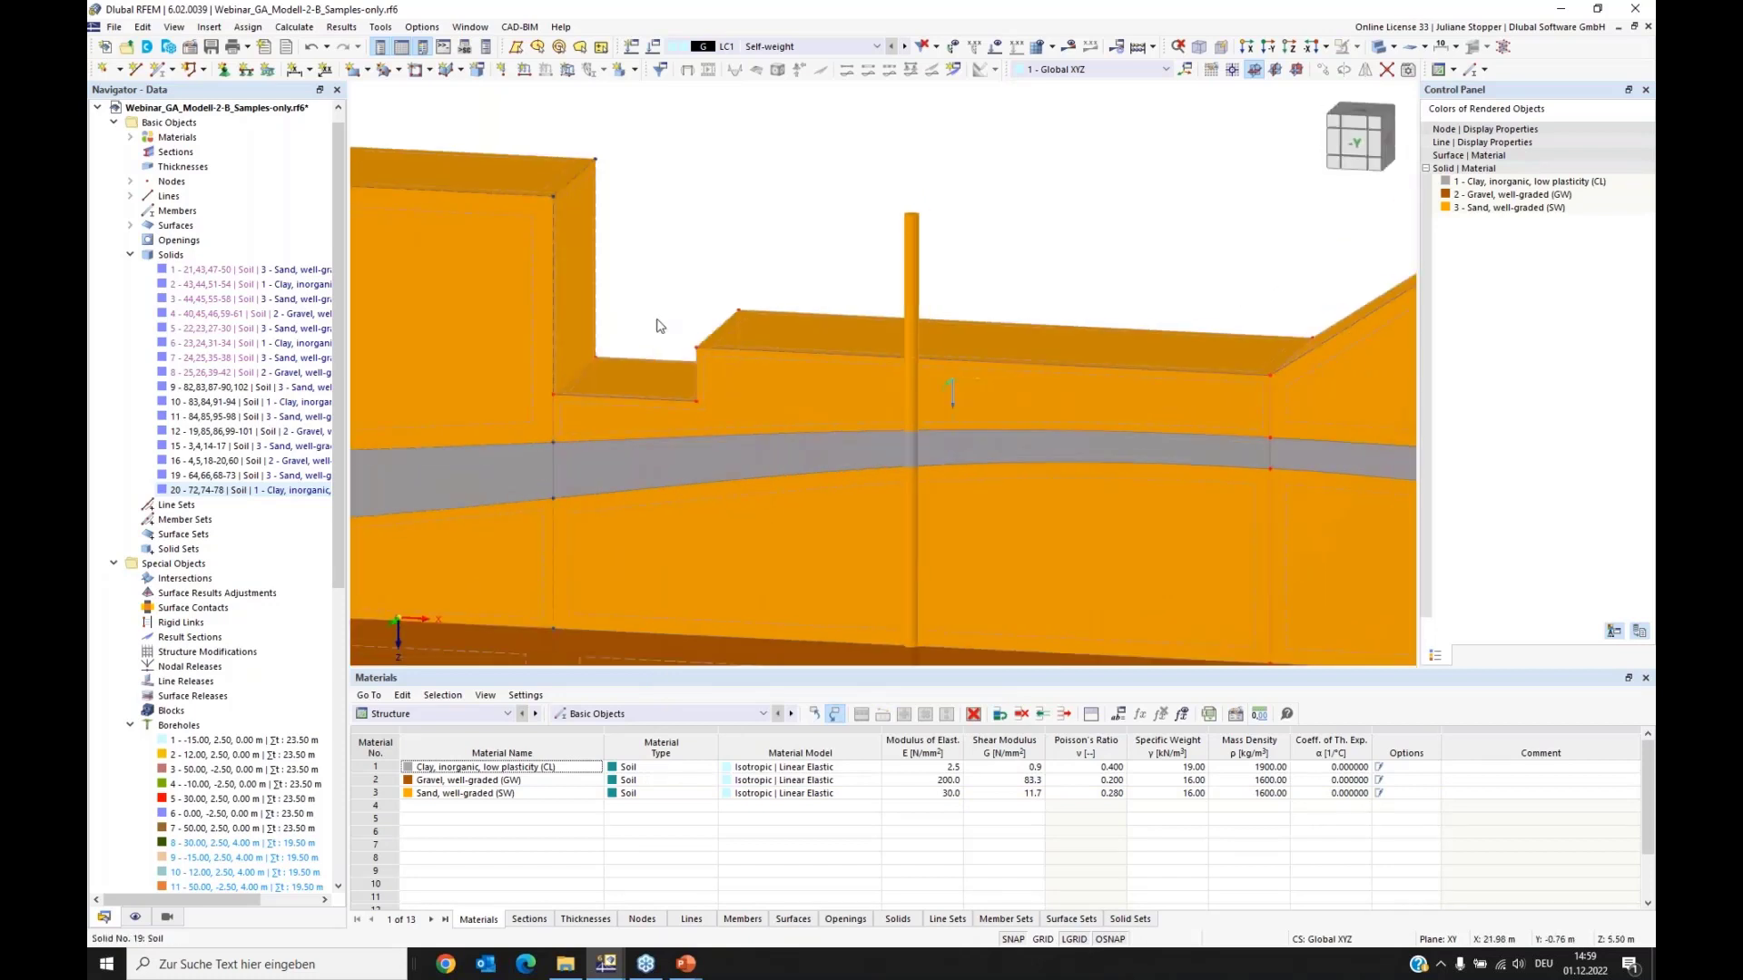
scroll(647, 345, down, 2)
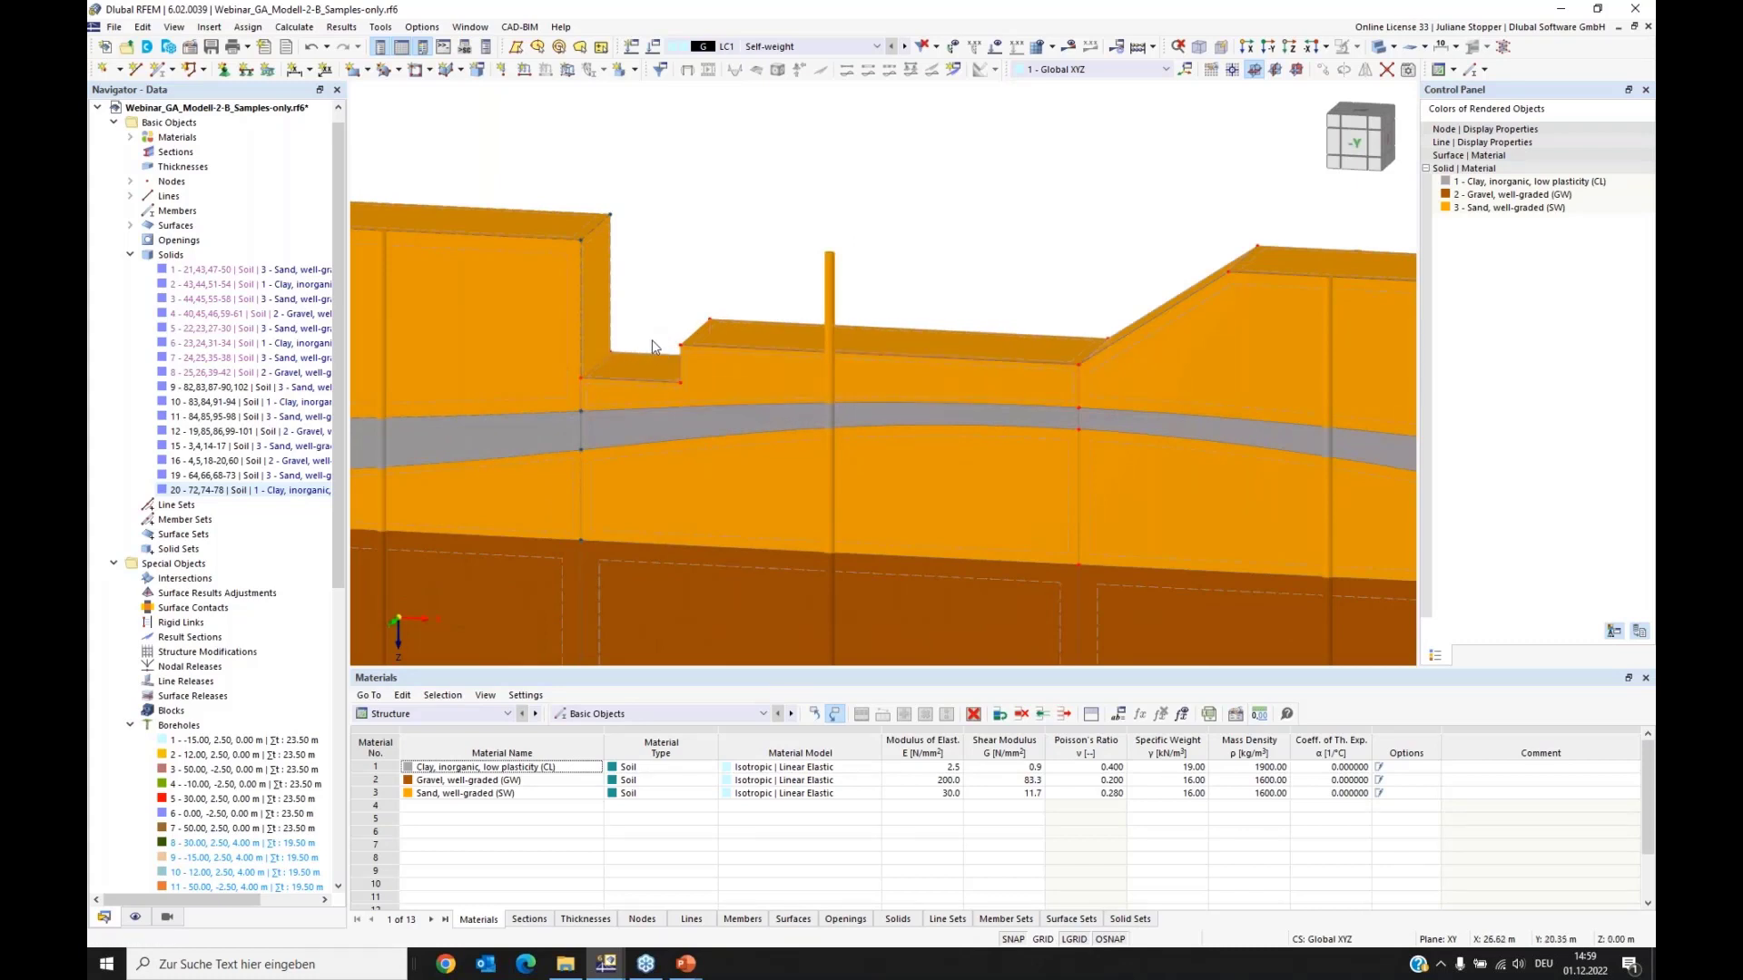
ctrl+middle_drag(623, 314, 697, 418)
scroll(793, 217, down, 2)
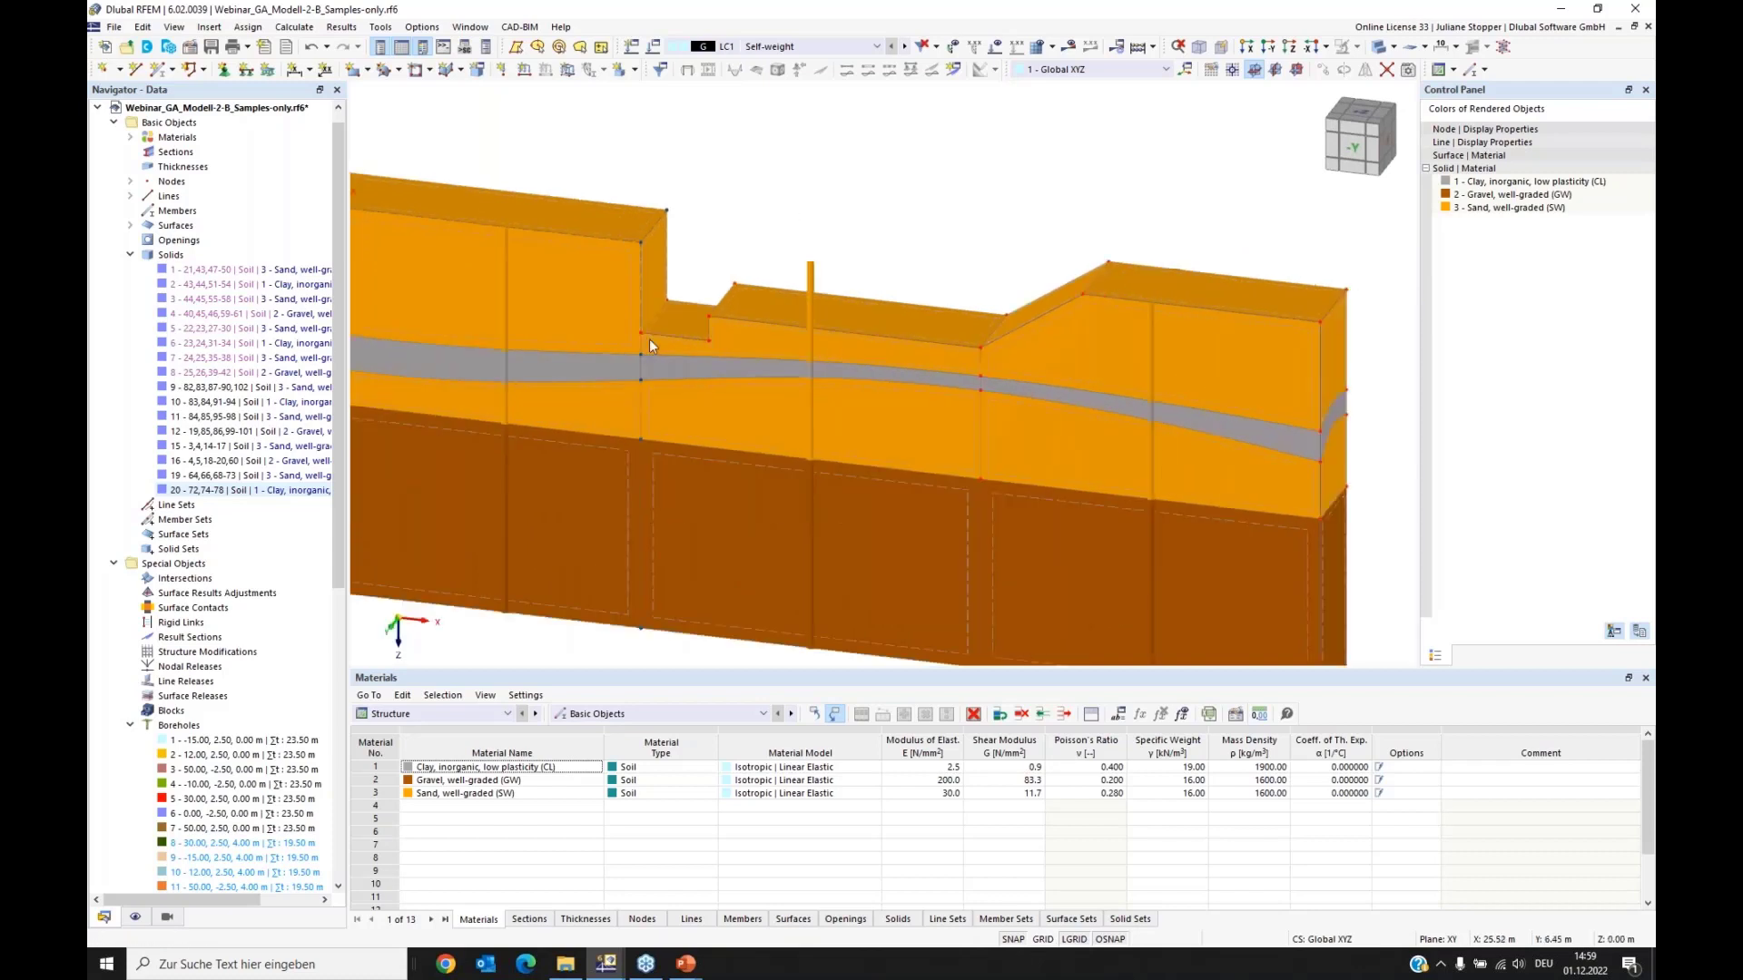
scroll(650, 339, up, 1)
scroll(634, 354, down, 3)
ctrl+middle_drag(608, 434, 697, 352)
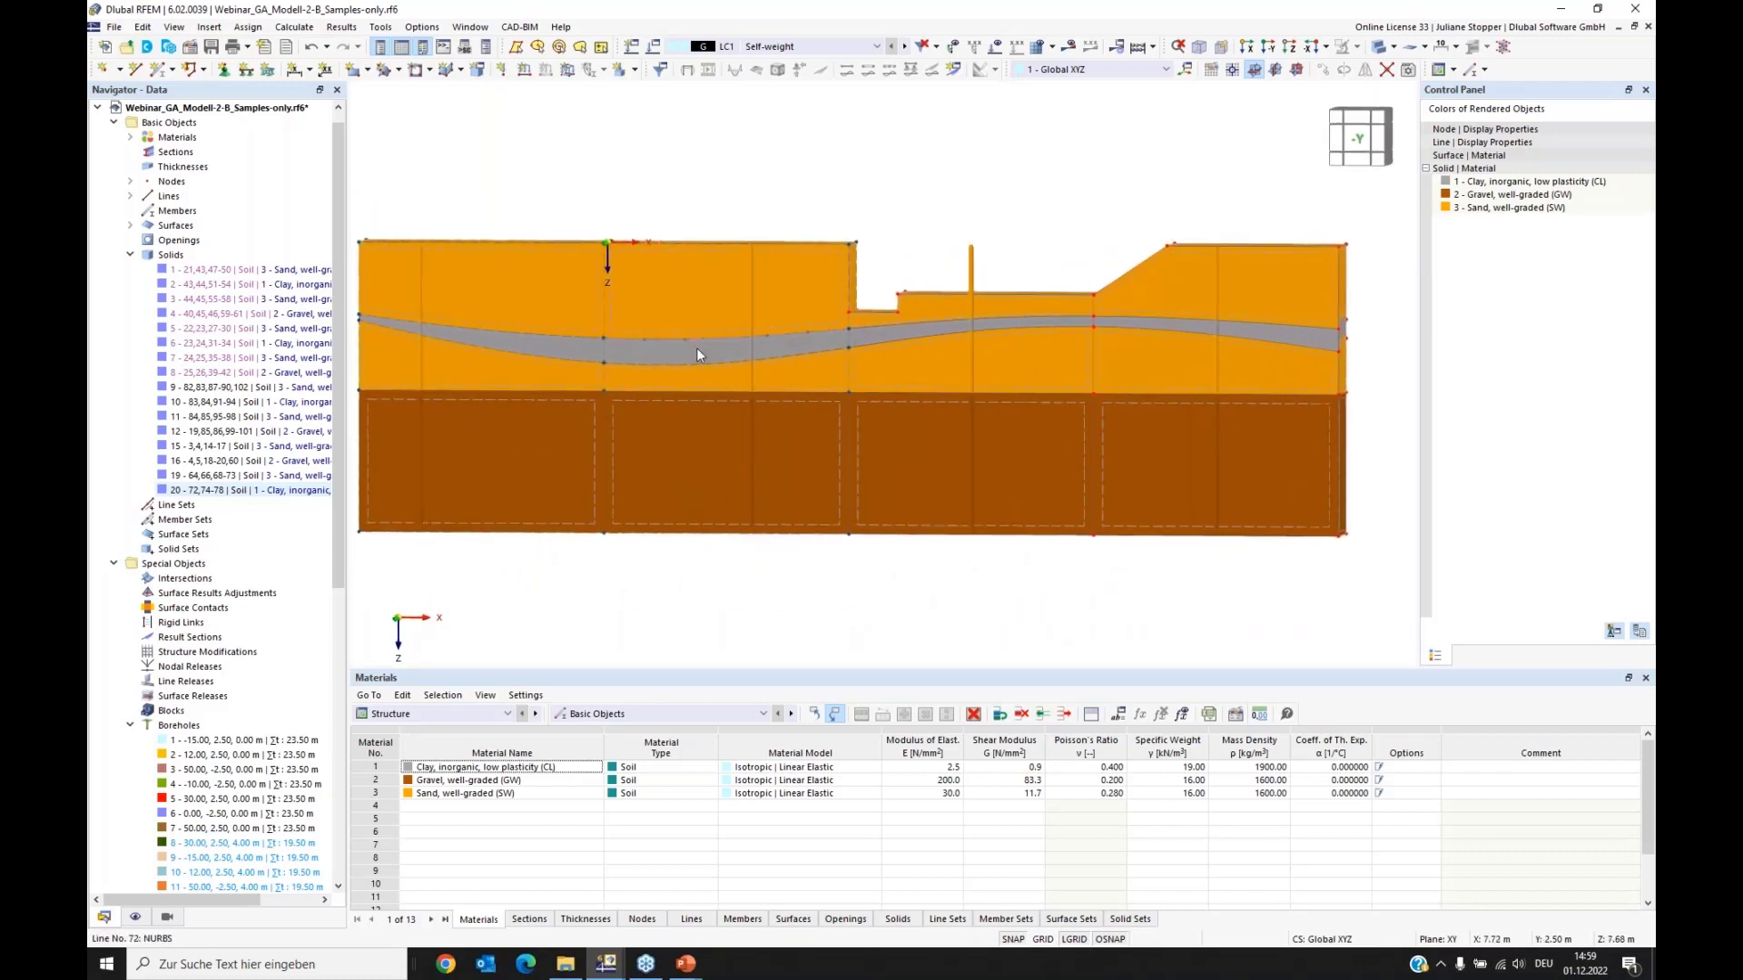
ctrl+middle_drag(1108, 440, 1060, 478)
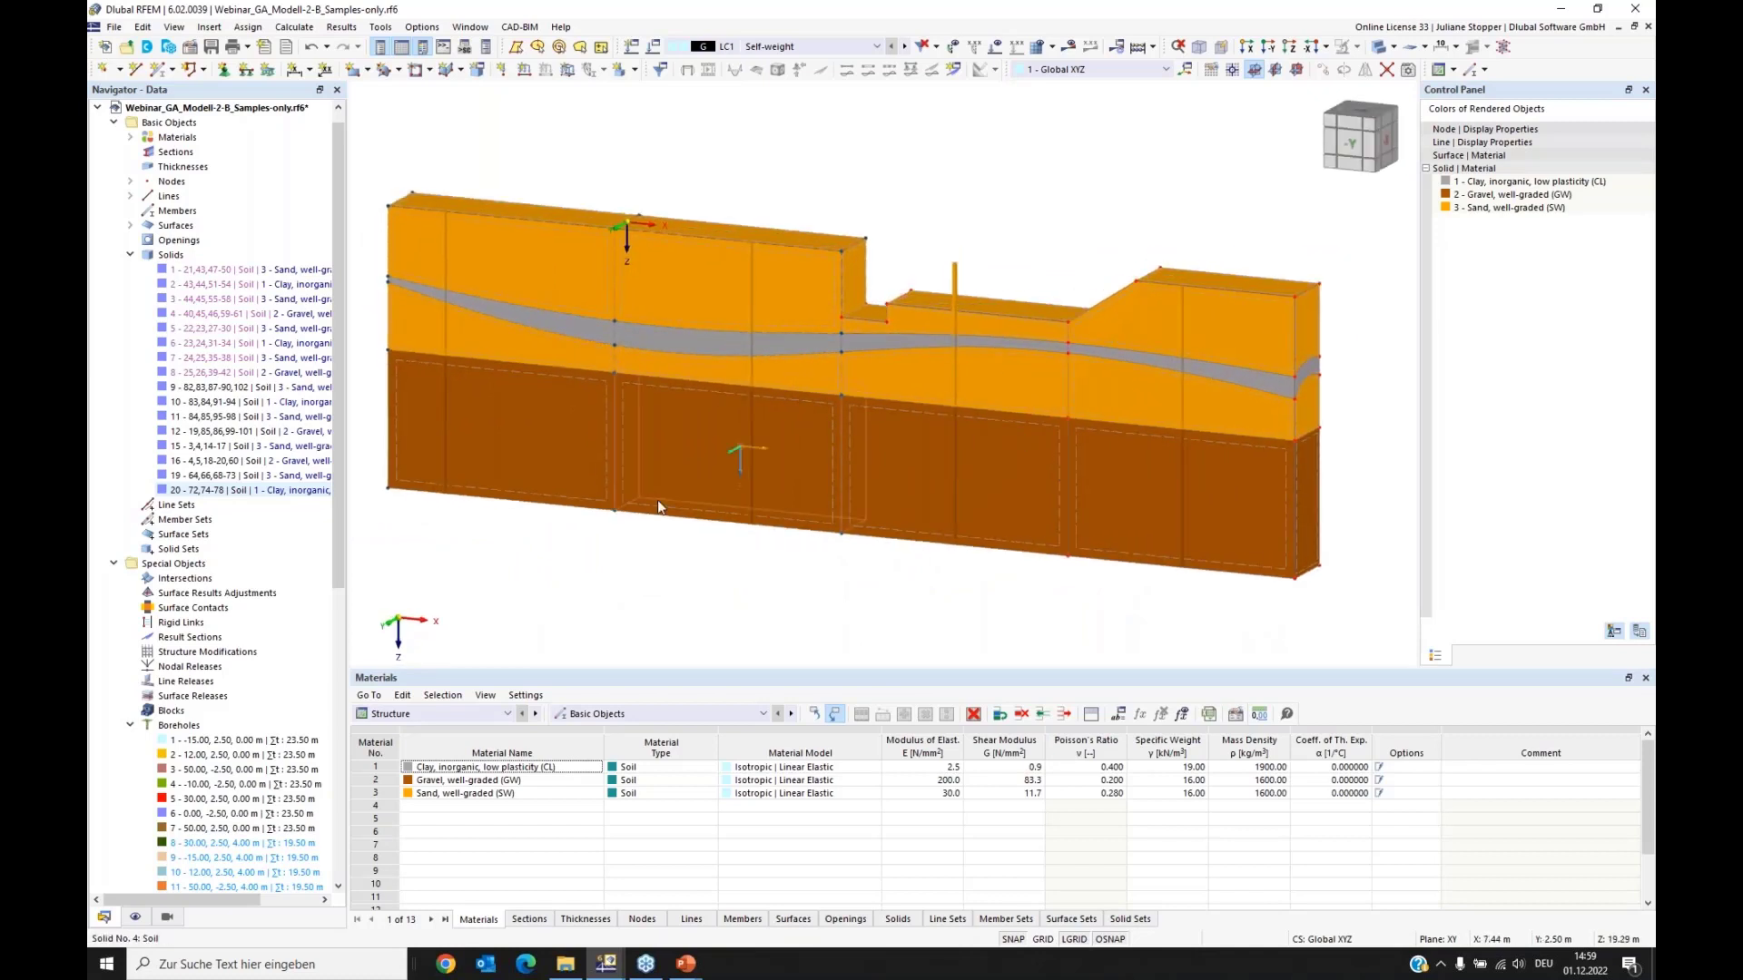